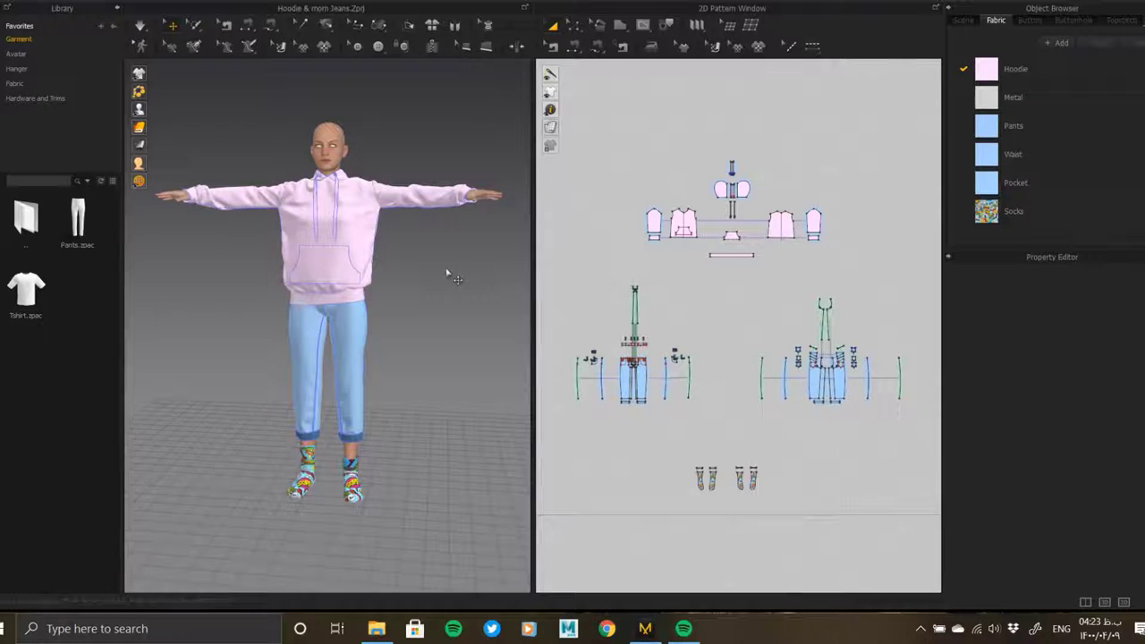
- Orbit the 3D view to inspect the hoodie, rolled jeans and socks on the avatar
mouse_move(447, 273)
right_down()
mouse_move(275, 273)
mouse_move(411, 277)
right_up()
- Switch the workspace mode to UV Editor
click(1045, 7)
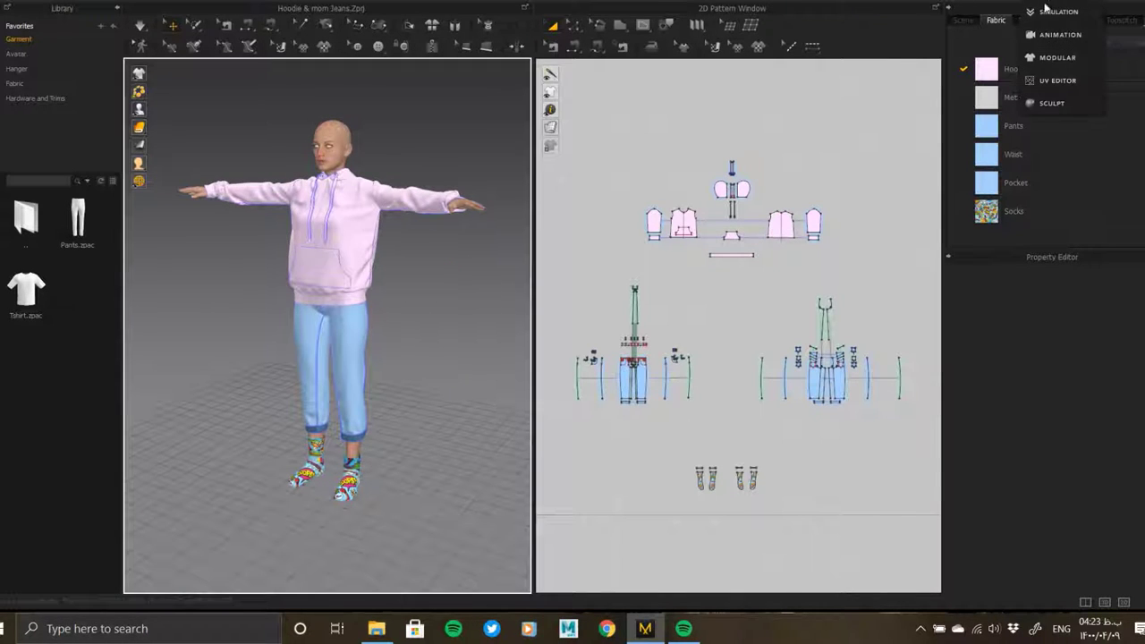
click(1056, 35)
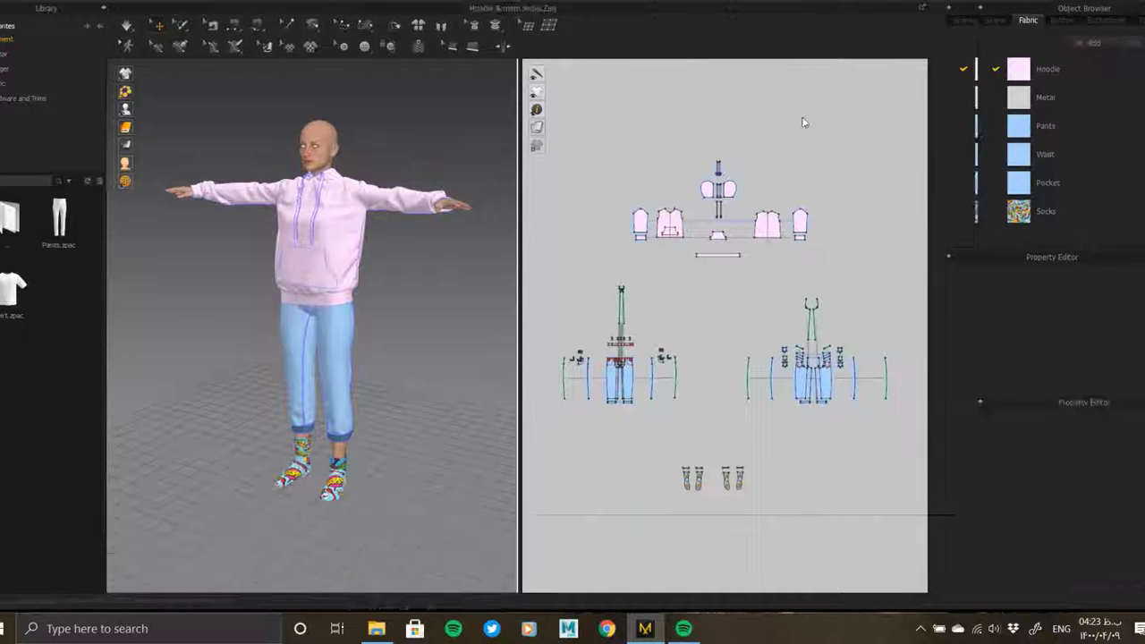
click(1046, 7)
click(1056, 16)
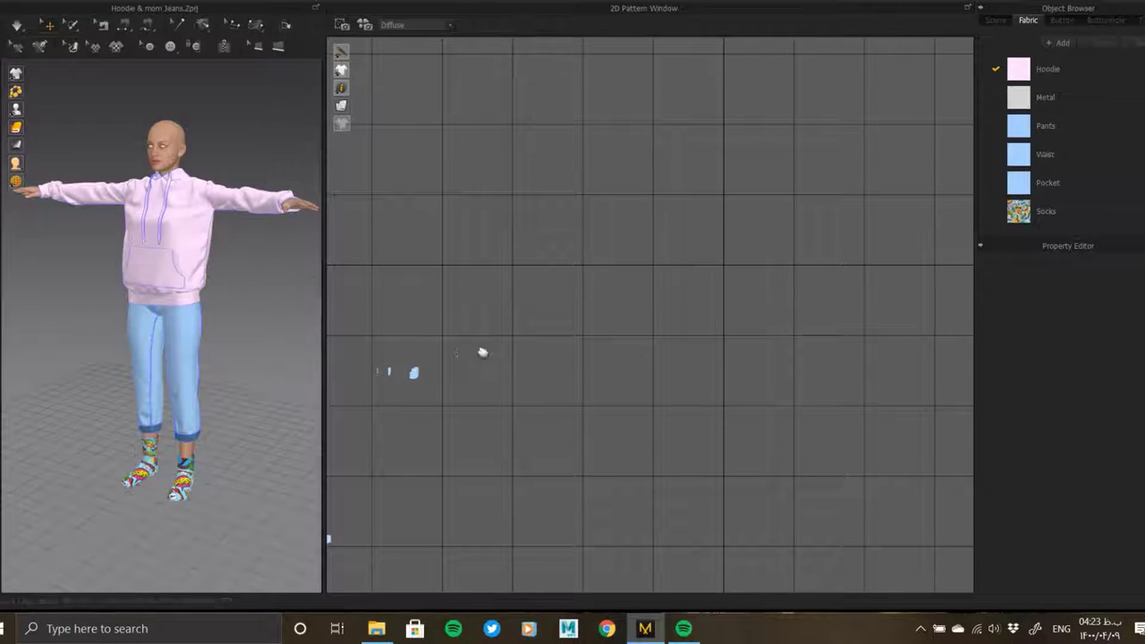
- Bring the clustered UV islands into view and box-select all UV pieces
middle_drag(478, 350, 603, 323)
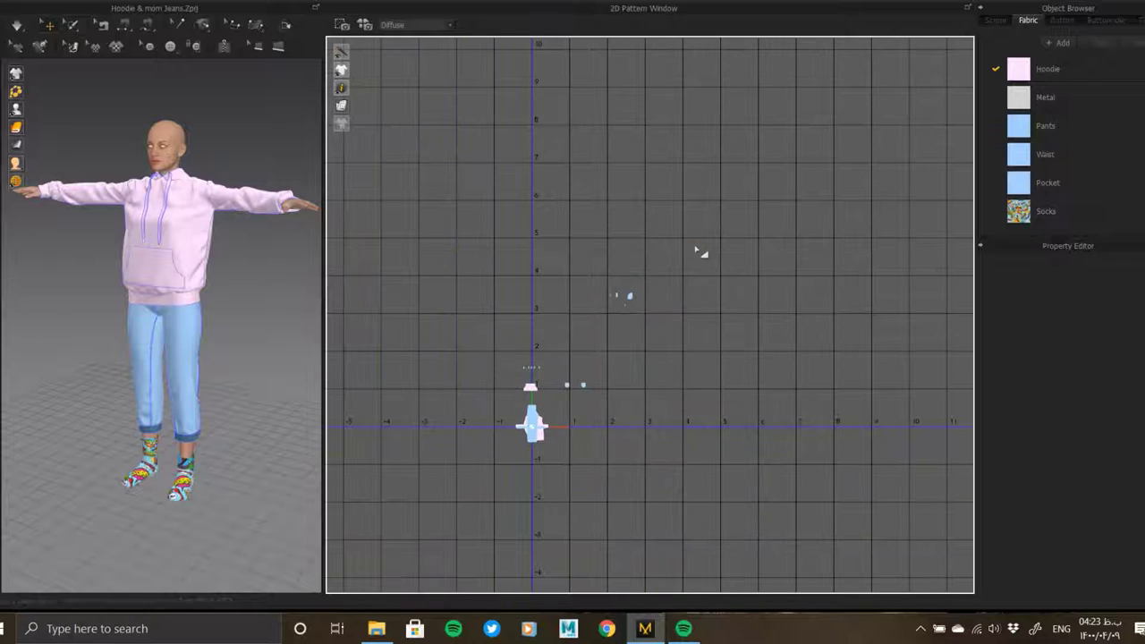
drag(483, 476, 653, 268)
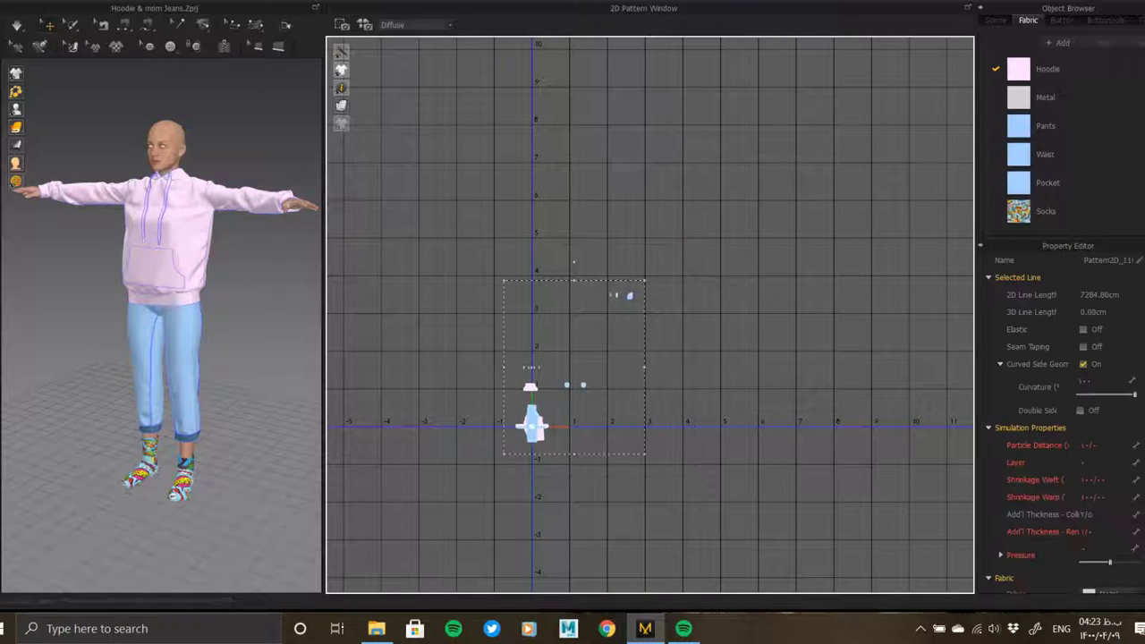
middle_drag(676, 414, 721, 321)
- Set the UVs from pattern alignment, then fit them to the unified 0–1 tile
right_click(741, 244)
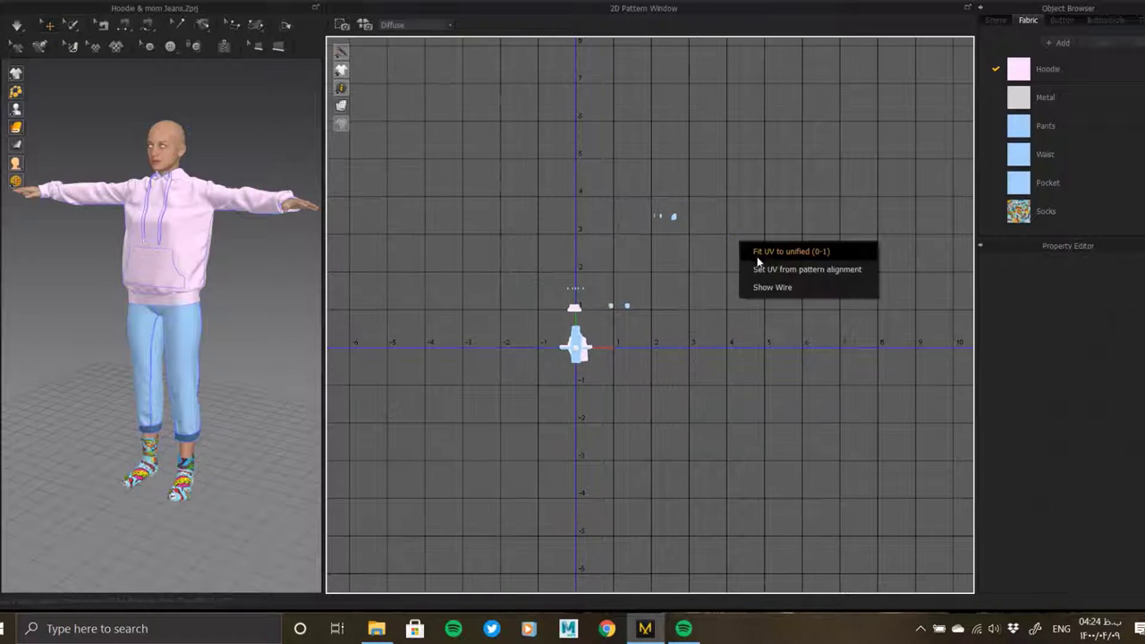
click(765, 269)
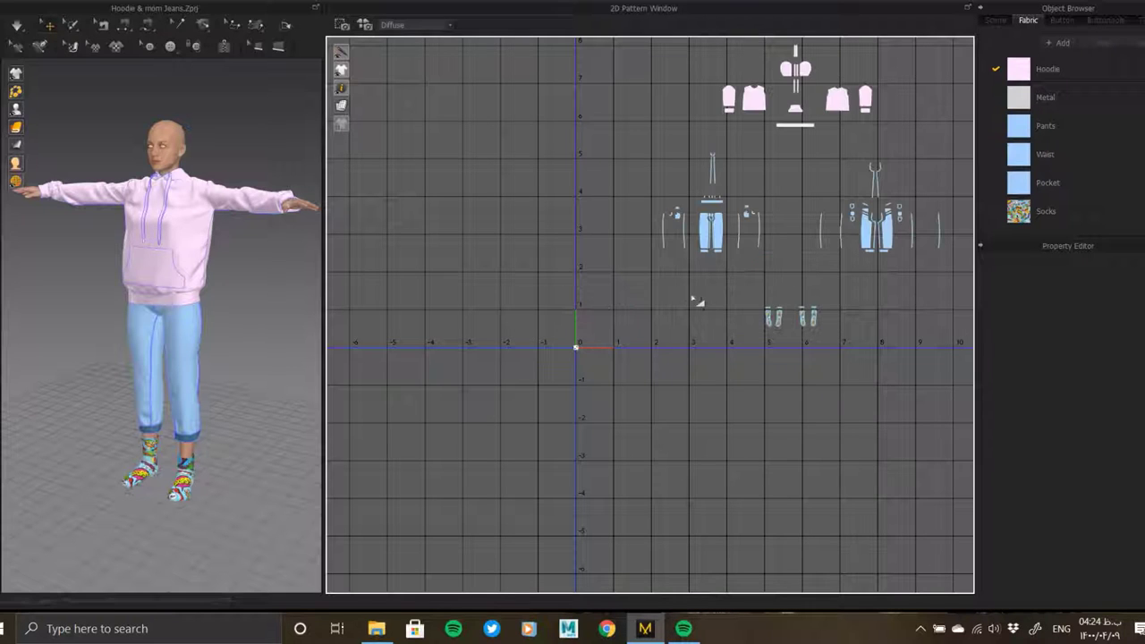
right_click(634, 234)
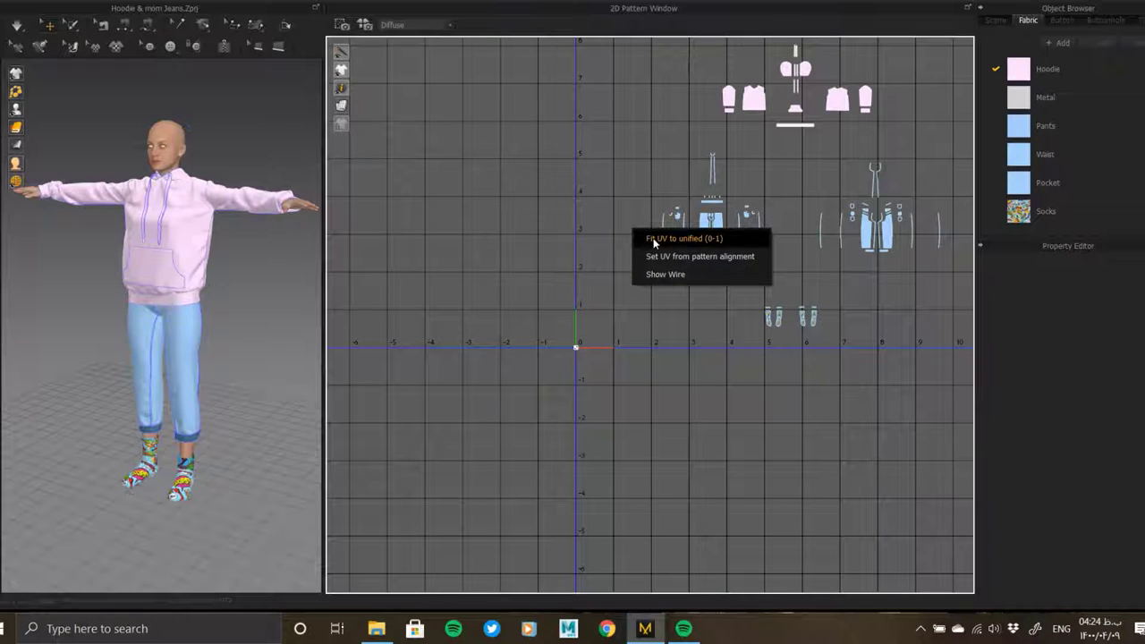
click(652, 239)
click(546, 323)
scroll(592, 330, up, 5)
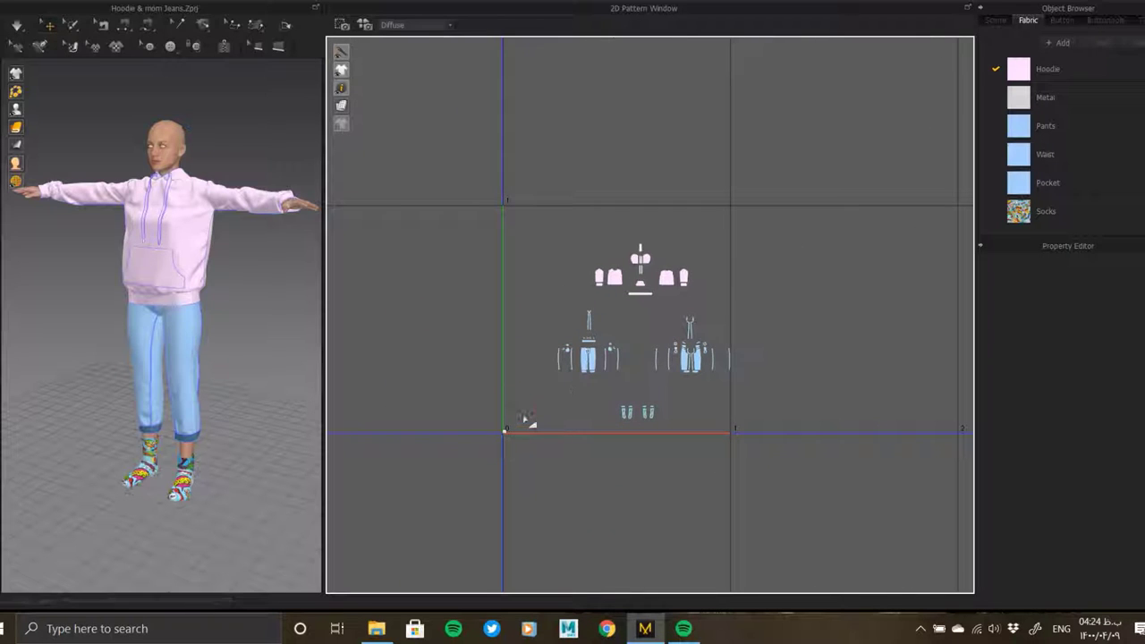
- Move the round button shapes above the 0–1 tile
click(526, 418)
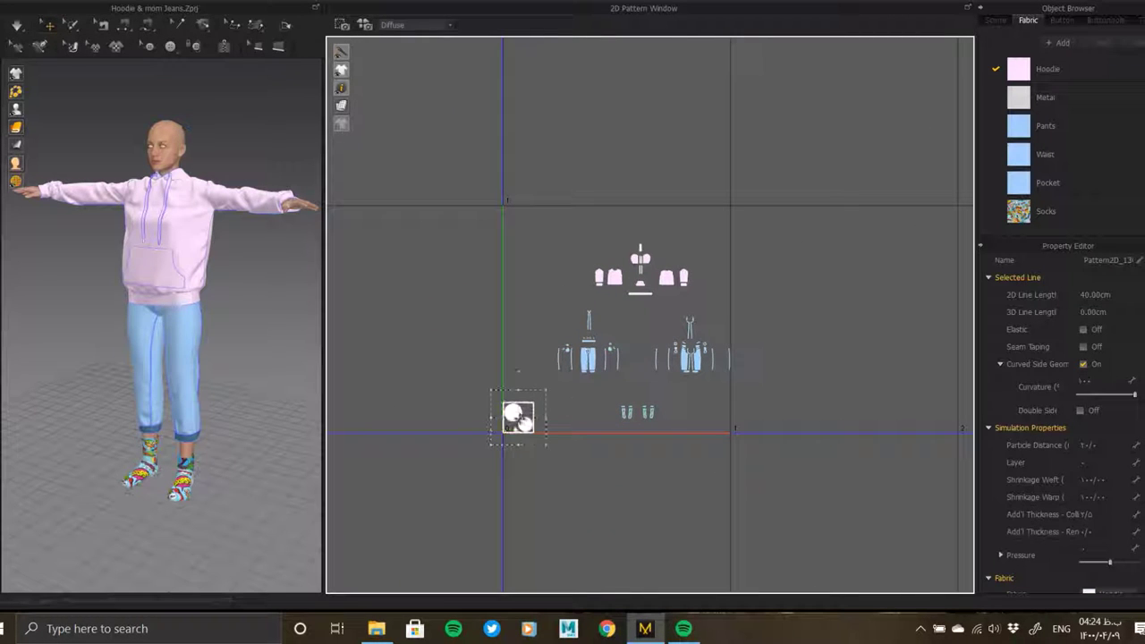
click(513, 291)
click(526, 212)
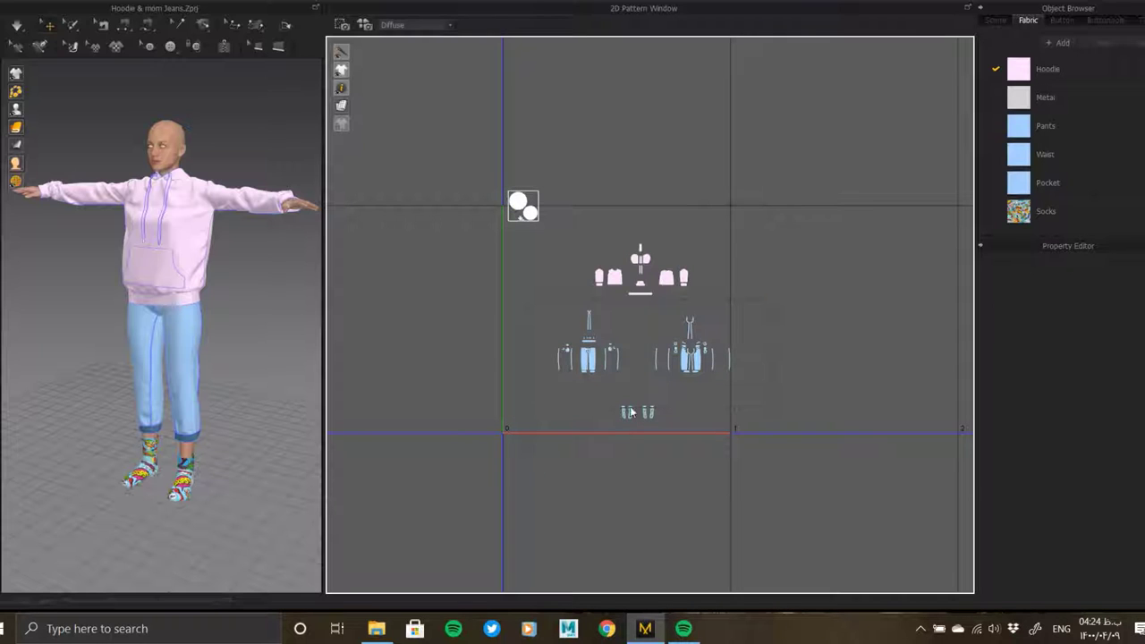
- Drag the jeans and sock pieces into the right tile and shift the hoodie pieces up
drag(666, 380, 889, 290)
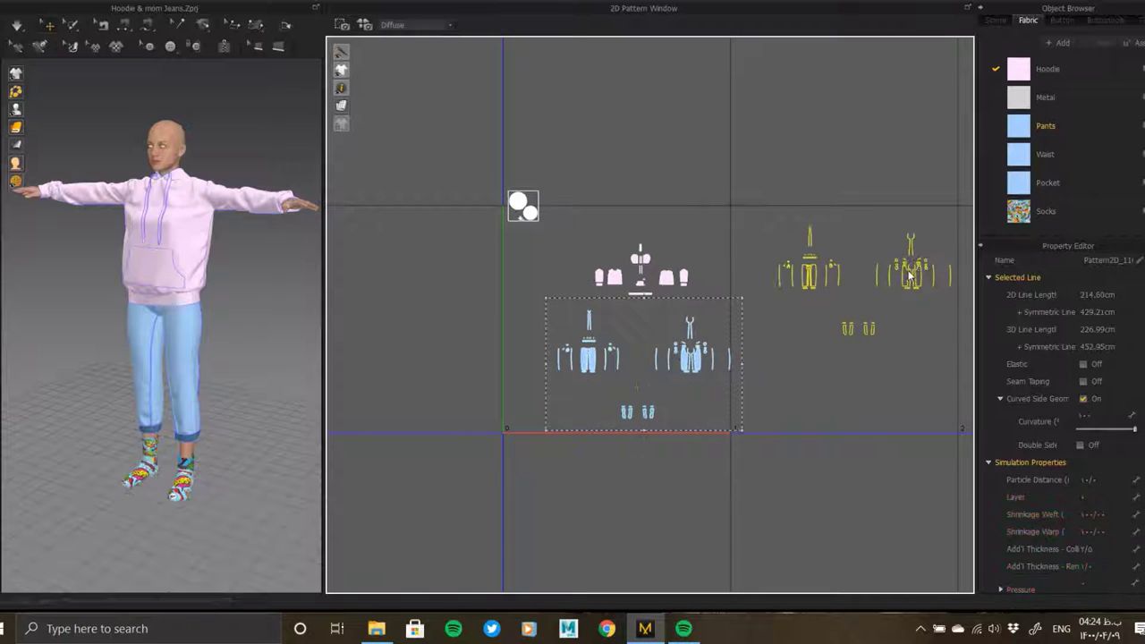
drag(523, 205, 528, 168)
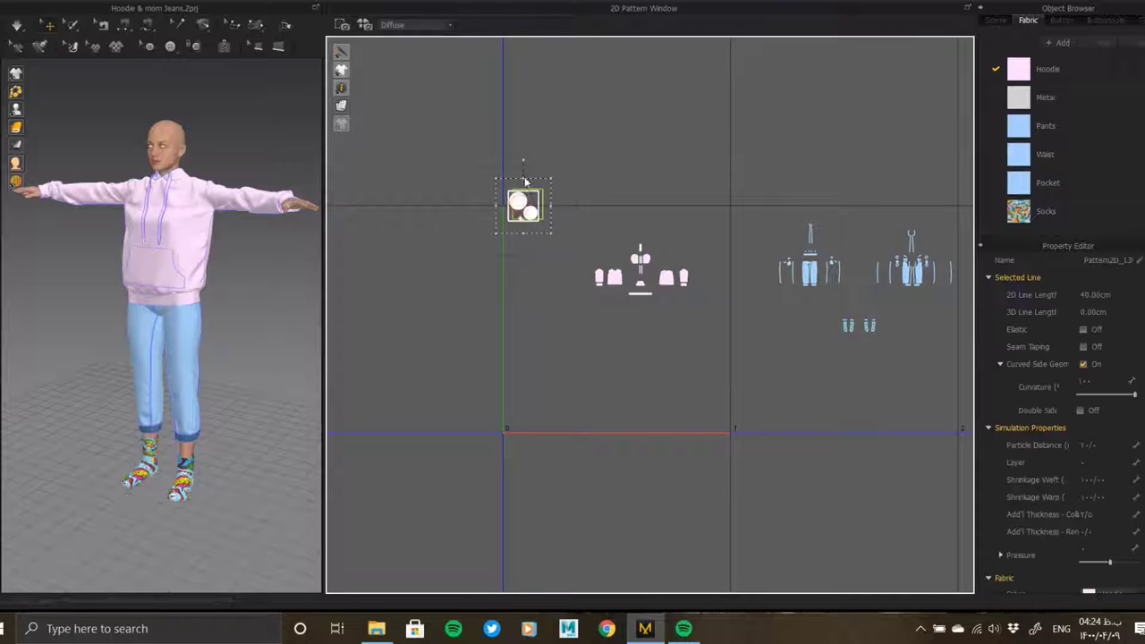
drag(660, 273, 693, 244)
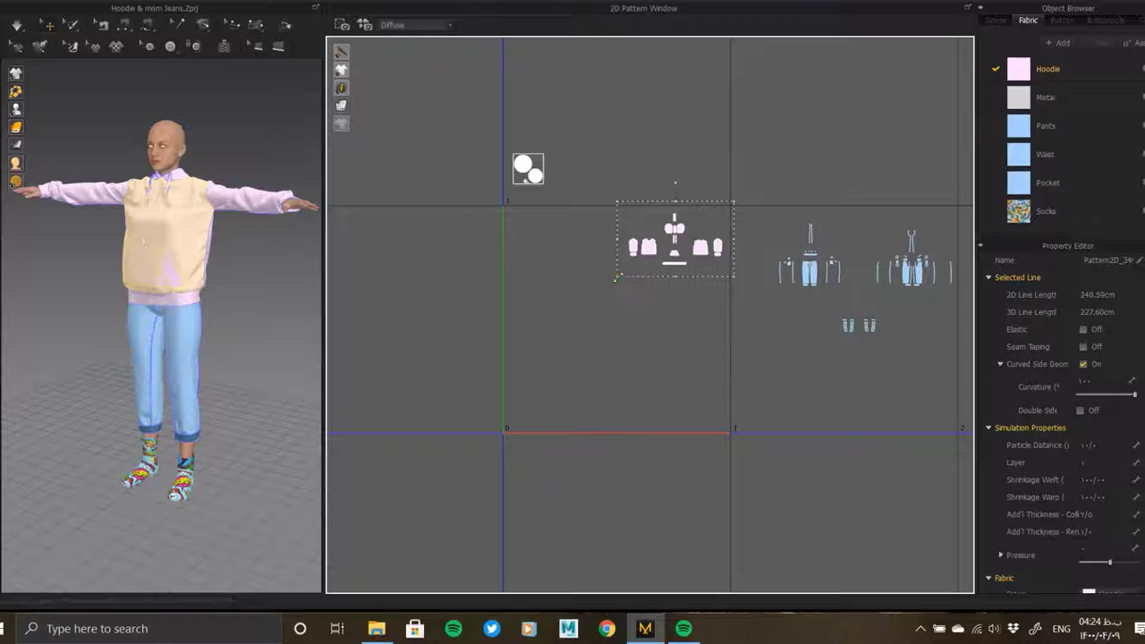
- Enlarge the hoodie UV pieces and reposition them toward the lower left
drag(616, 278, 305, 533)
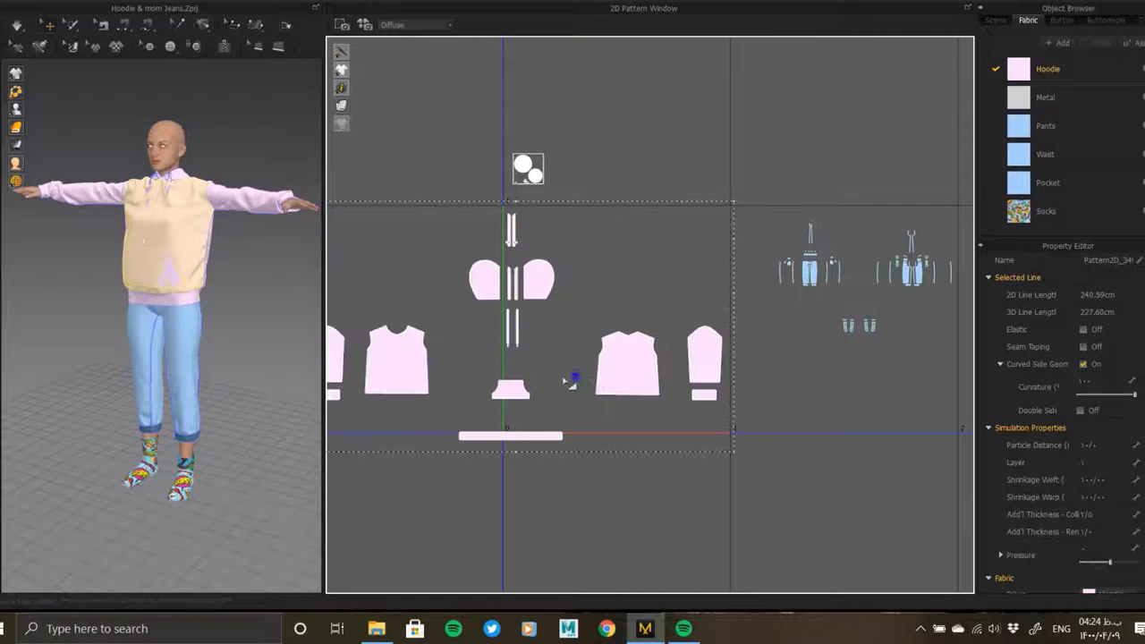
scroll(787, 239, down, 2)
drag(631, 266, 525, 354)
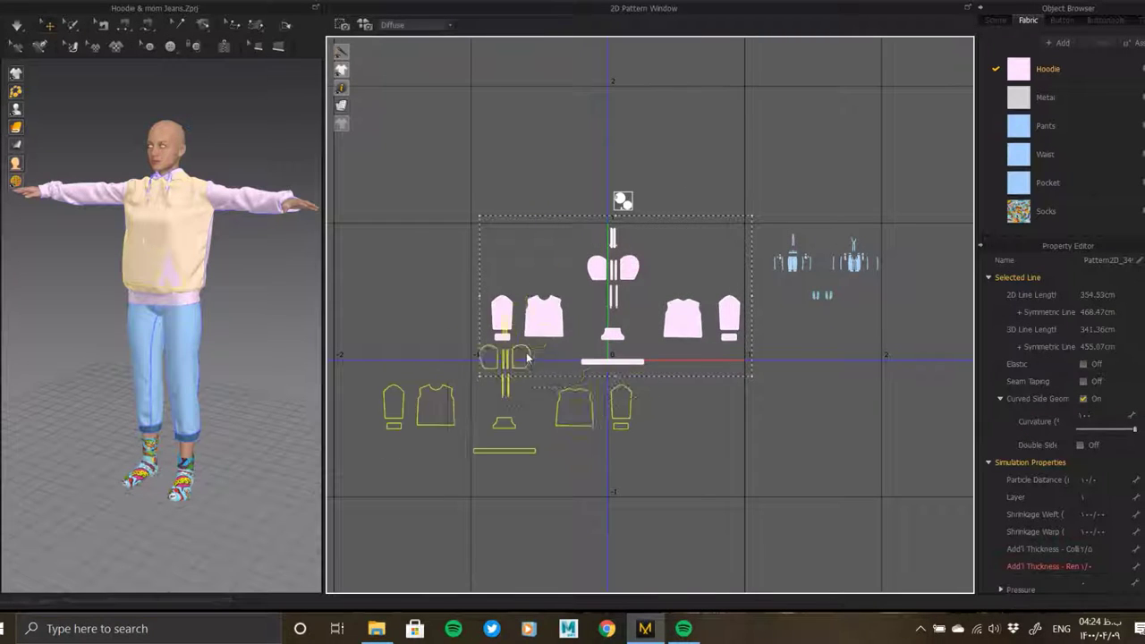
drag(645, 305, 752, 246)
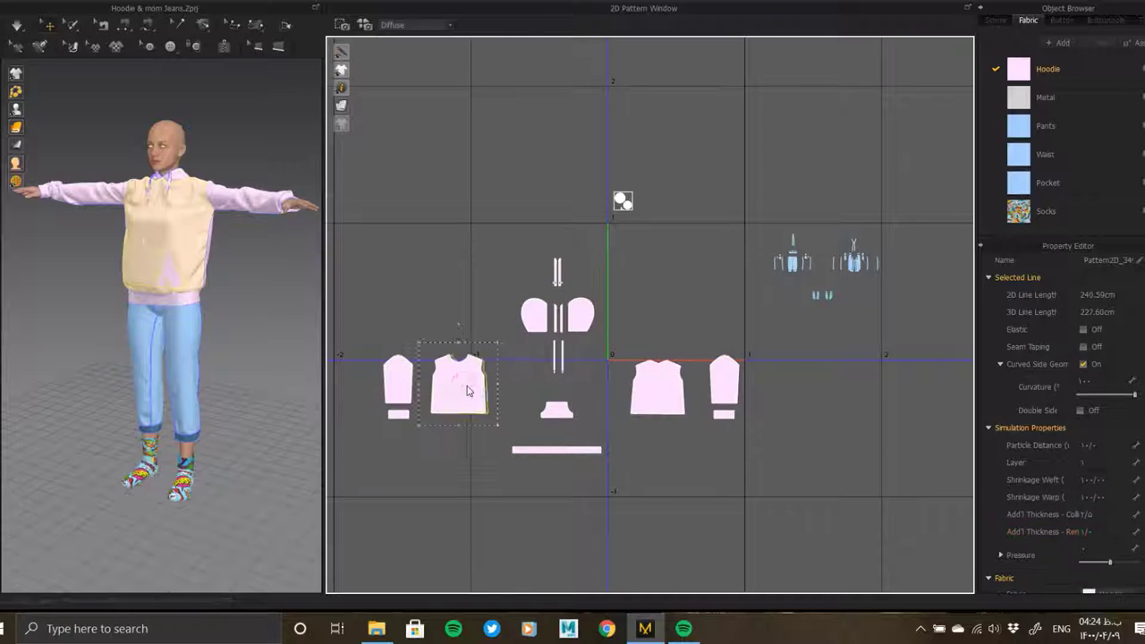
click(650, 322)
- Move the left body piece above the right one and drop a sleeve on the left
click(473, 343)
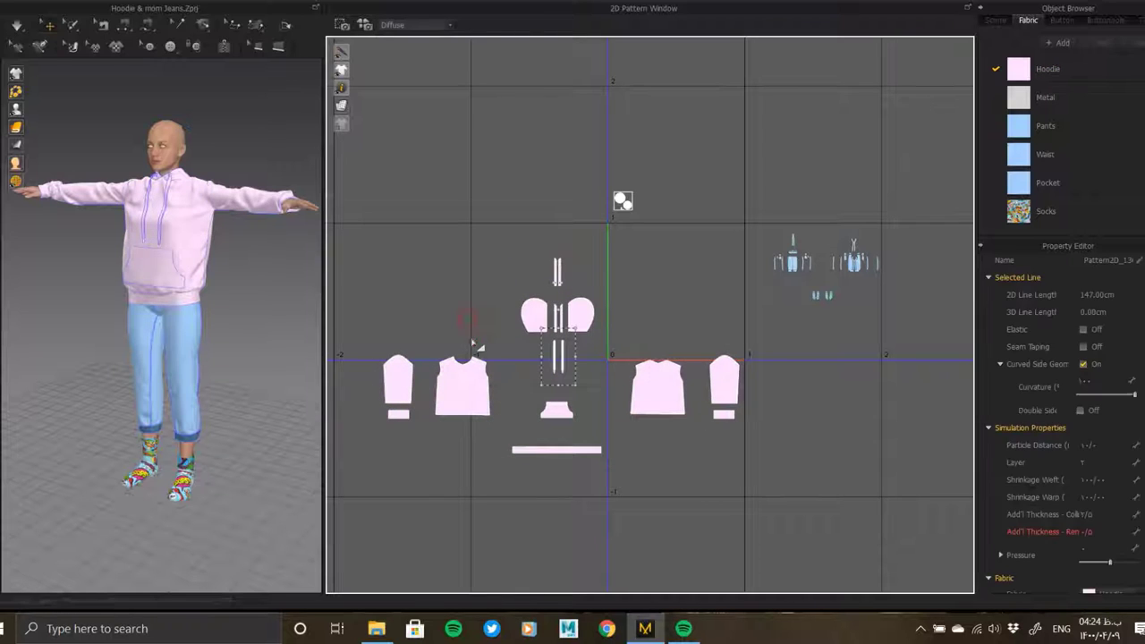
click(470, 382)
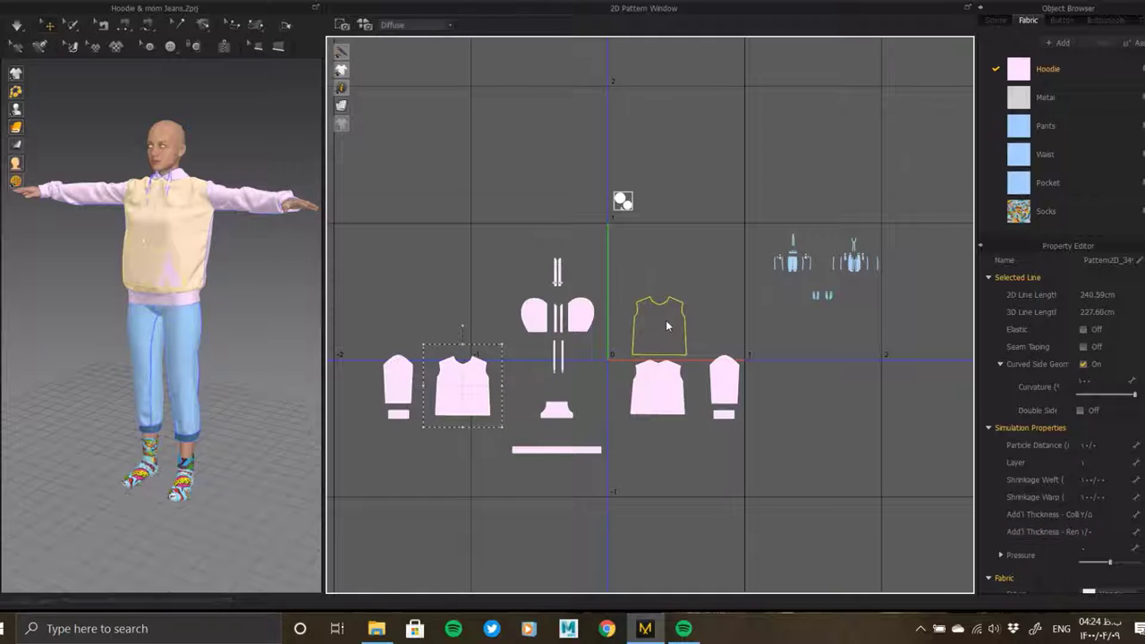
mouse_move(667, 327)
mouse_down()
mouse_move(716, 338)
mouse_move(721, 373)
mouse_up()
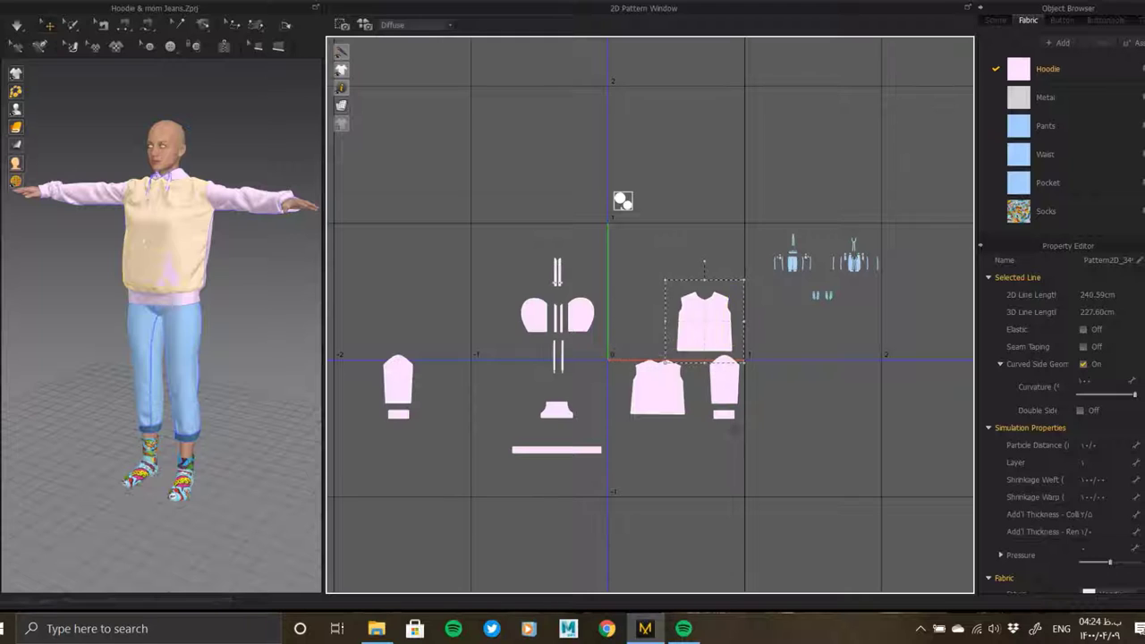
click(725, 385)
key(ctrl+r)
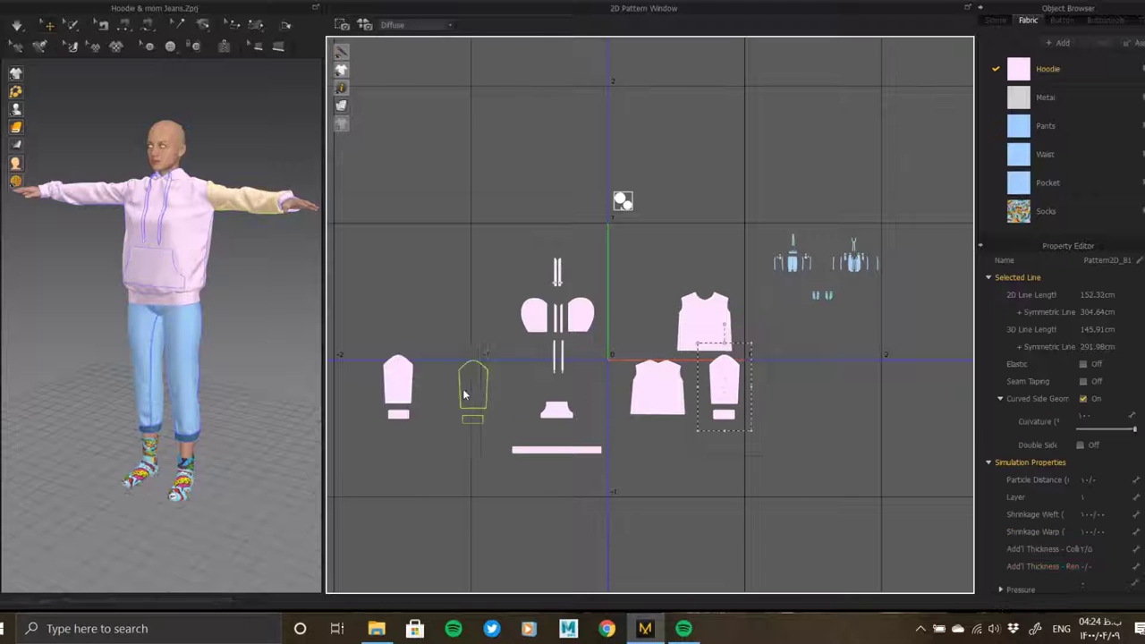
click(432, 389)
- Bring the front and back body pieces side by side inside the tile
scroll(757, 362, up, 2)
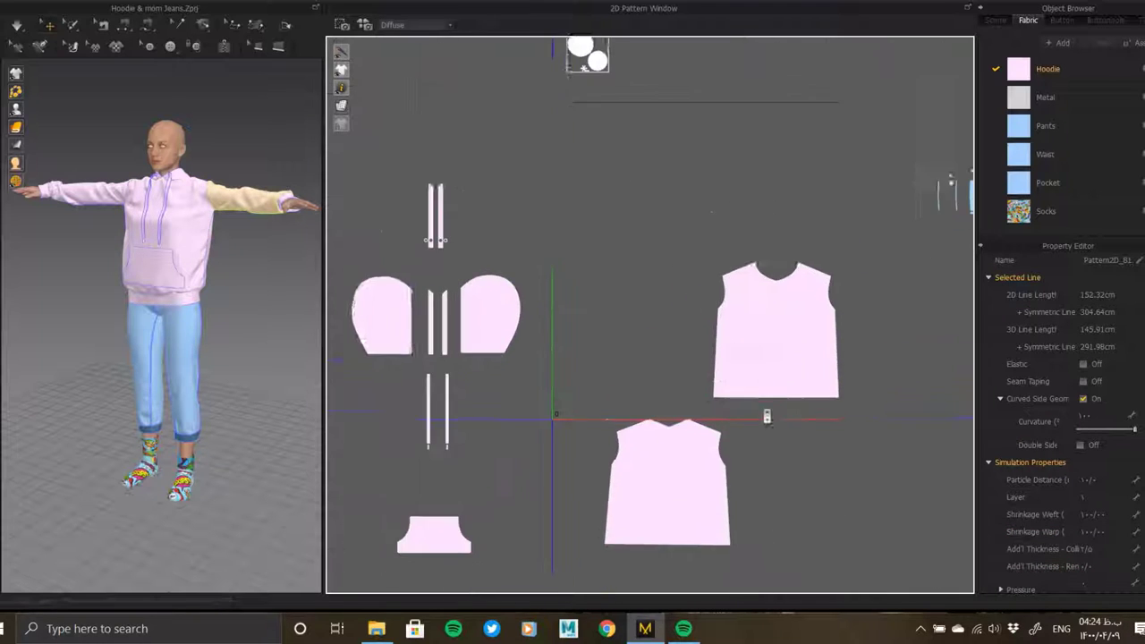
scroll(767, 409, up, 2)
click(655, 313)
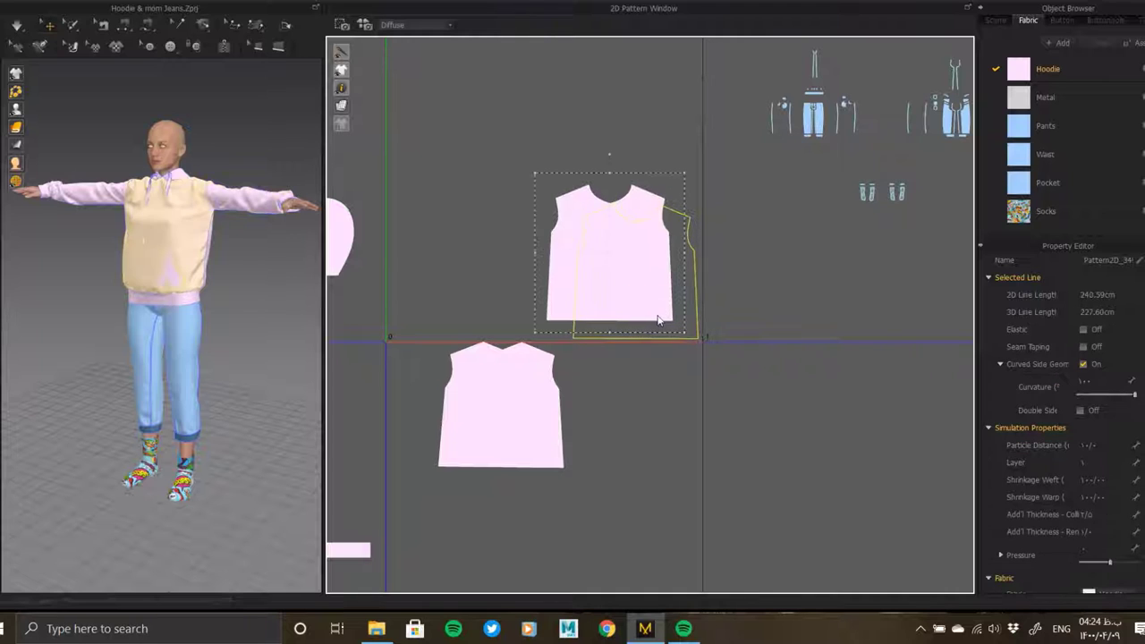
drag(661, 318, 660, 318)
drag(531, 433, 540, 298)
- Settle the back body piece into place beside the front piece
scroll(603, 363, down, 2)
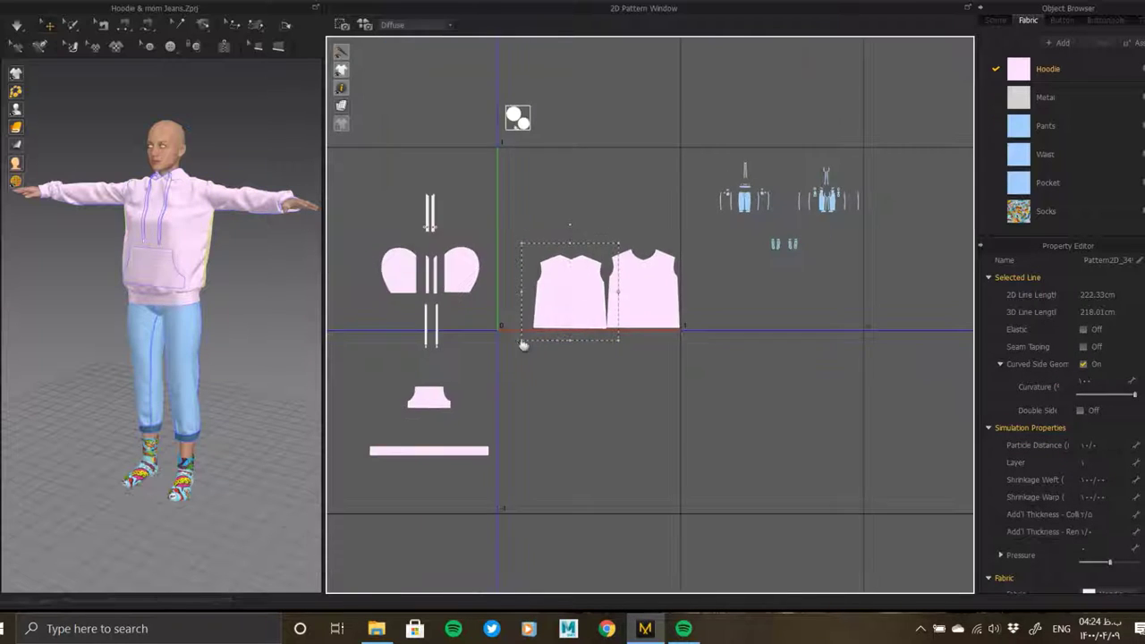
middle_drag(524, 340, 655, 381)
scroll(655, 380, up, 1)
click(465, 242)
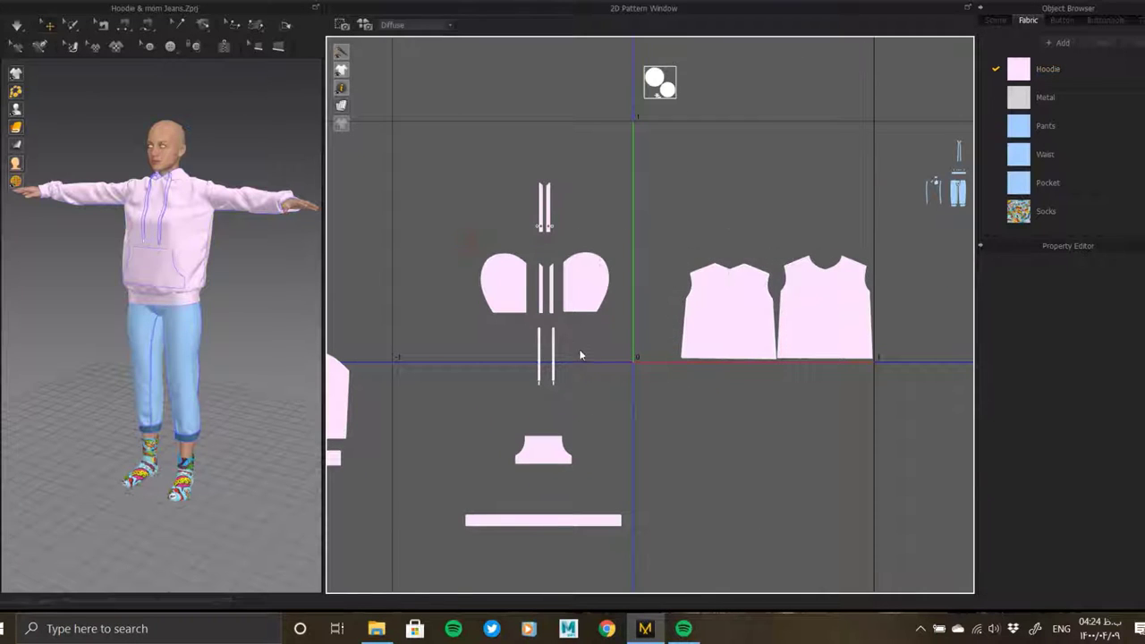
- Place both hood halves side by side above the body pieces, with the pocket nearby
click(624, 272)
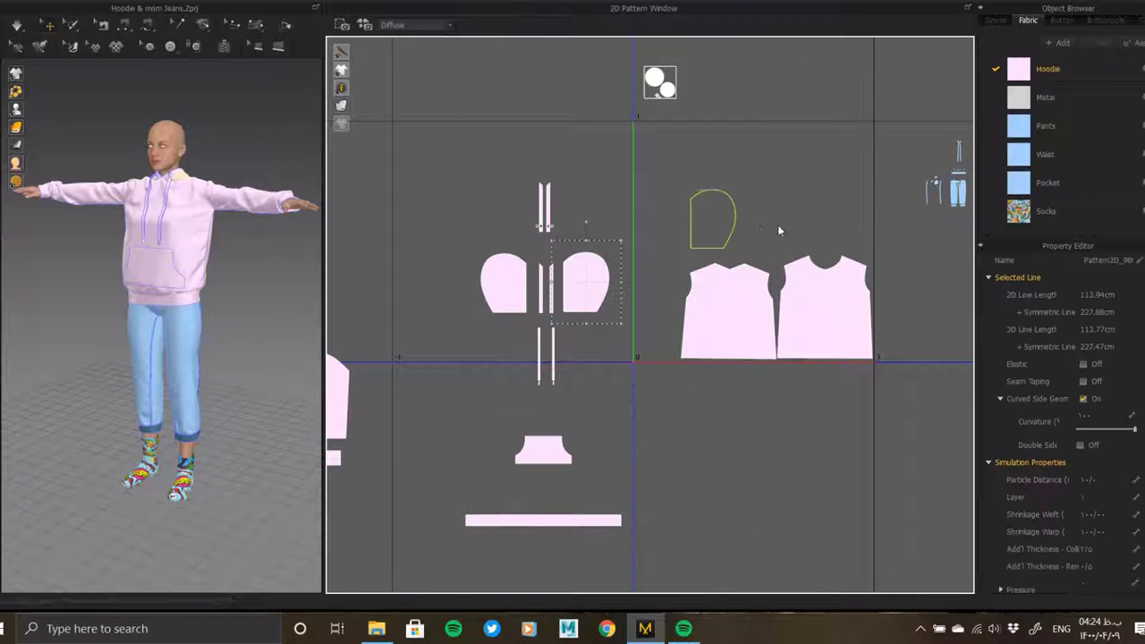
drag(856, 230, 857, 230)
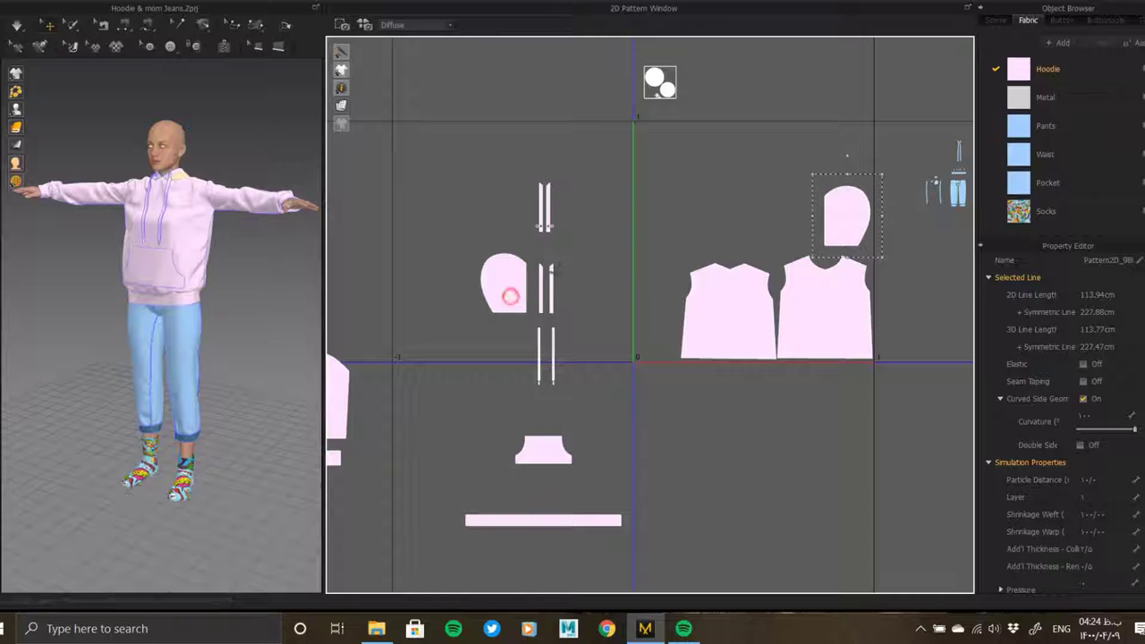
drag(510, 297, 754, 235)
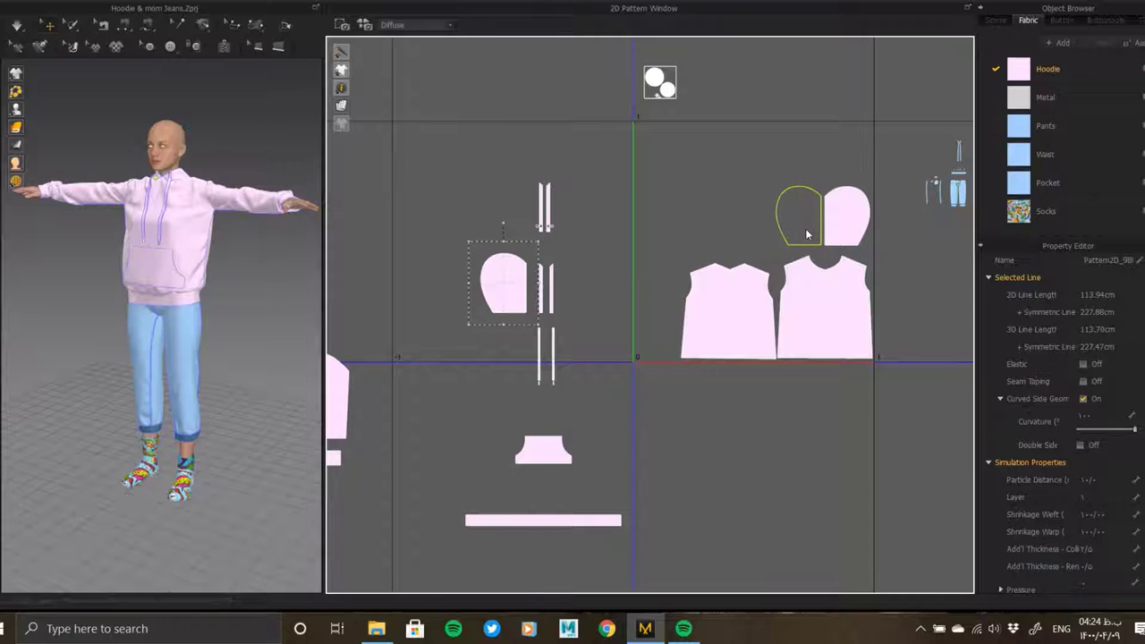
drag(804, 234, 806, 234)
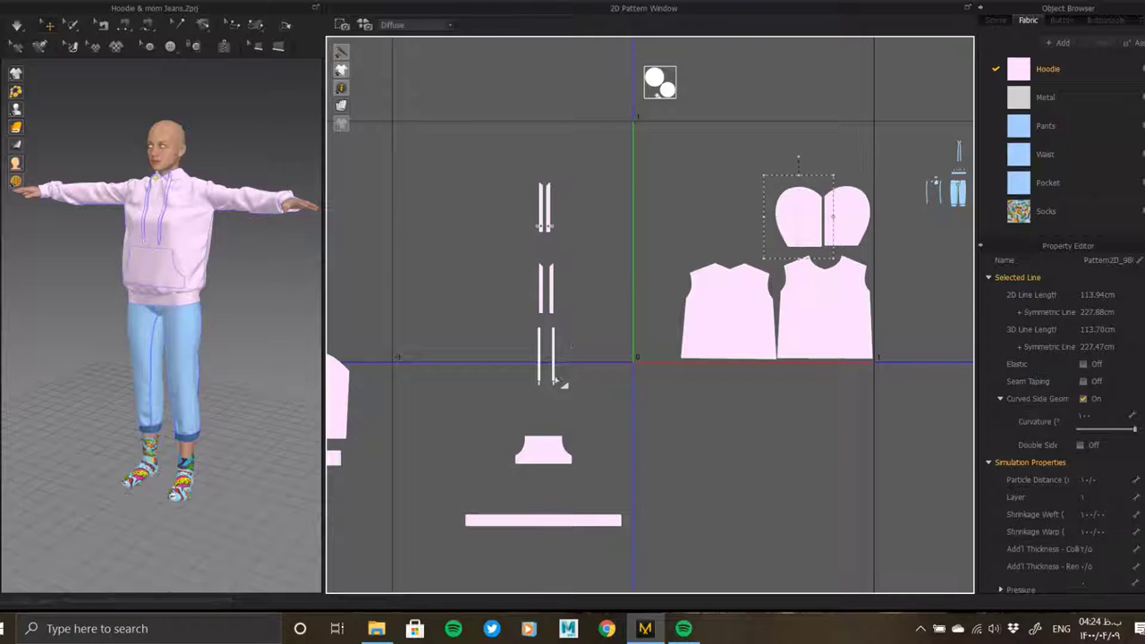
mouse_move(552, 452)
mouse_down()
mouse_move(714, 265)
mouse_move(765, 252)
mouse_up()
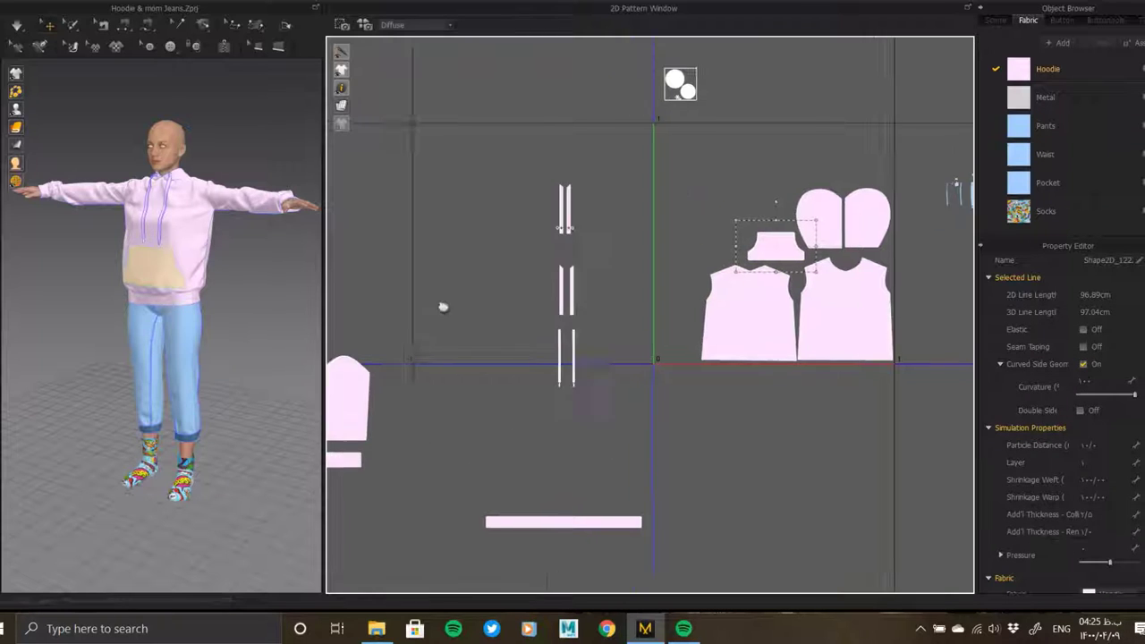
middle_drag(443, 307, 534, 366)
- Arrange the two sleeves side by side at the tile's top with the cuffs below
click(417, 468)
drag(445, 461, 863, 204)
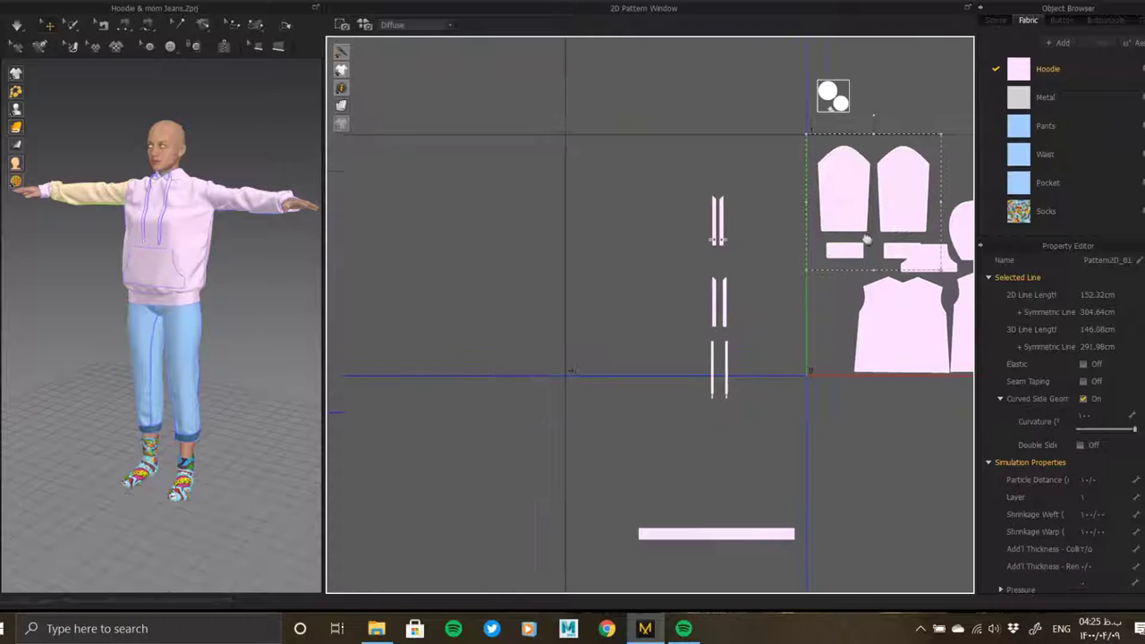
middle_drag(864, 204, 626, 260)
scroll(701, 218, up, 2)
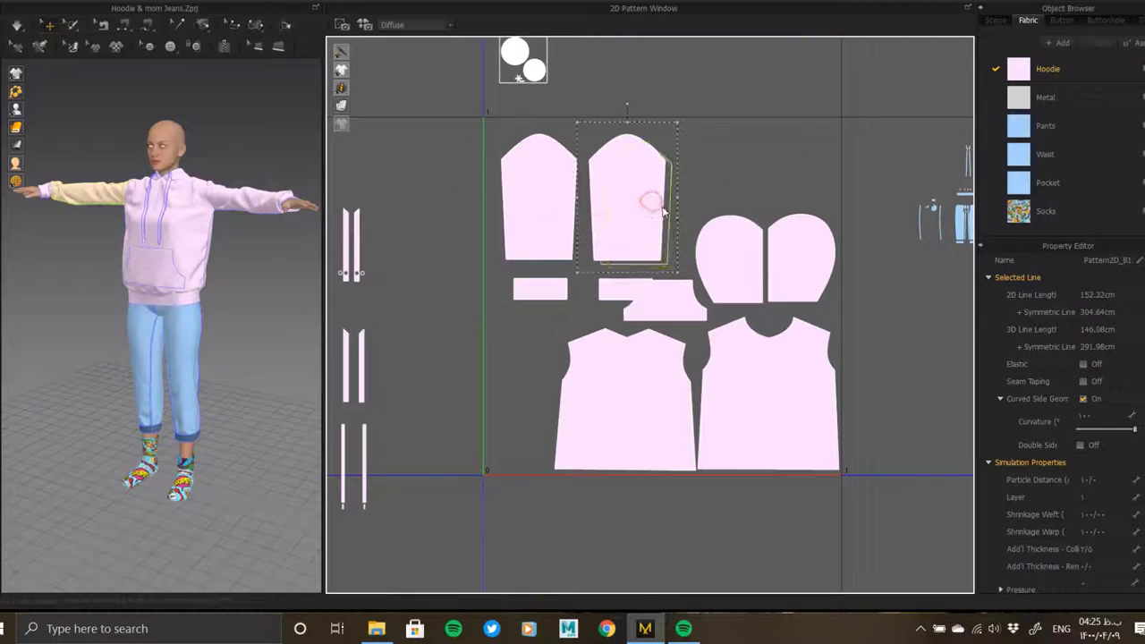
drag(656, 201, 683, 212)
mouse_move(613, 295)
mouse_down()
mouse_move(565, 320)
mouse_move(524, 324)
mouse_up()
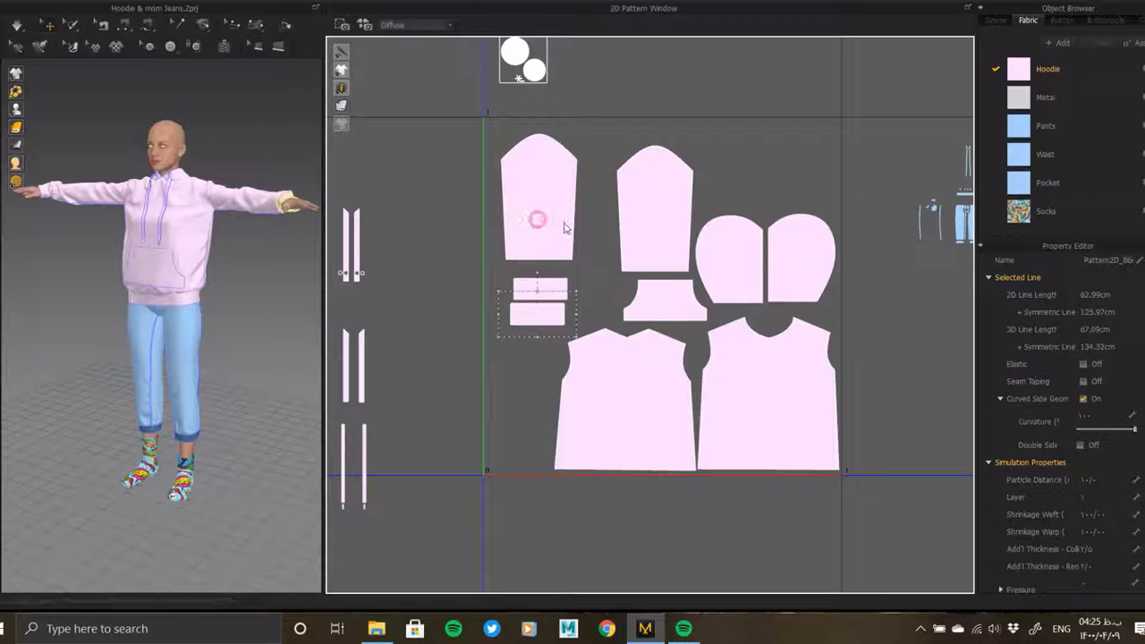
drag(565, 229, 576, 239)
- Nudge the two cuff rectangles into place near the sleeves
click(581, 278)
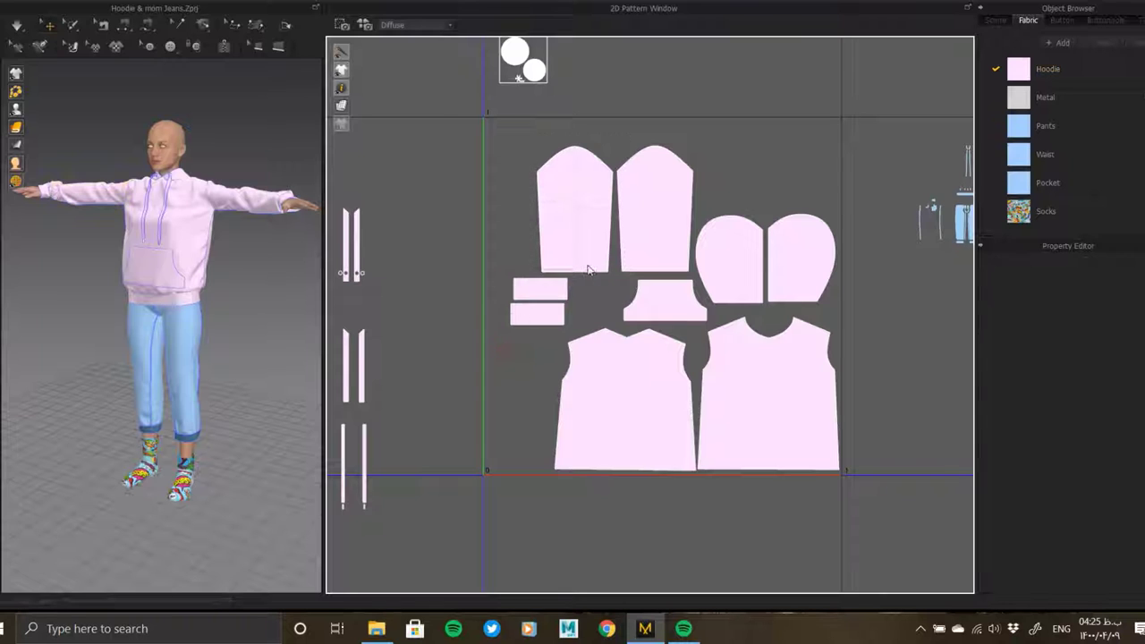
drag(553, 288, 539, 301)
right_drag(527, 301, 663, 282)
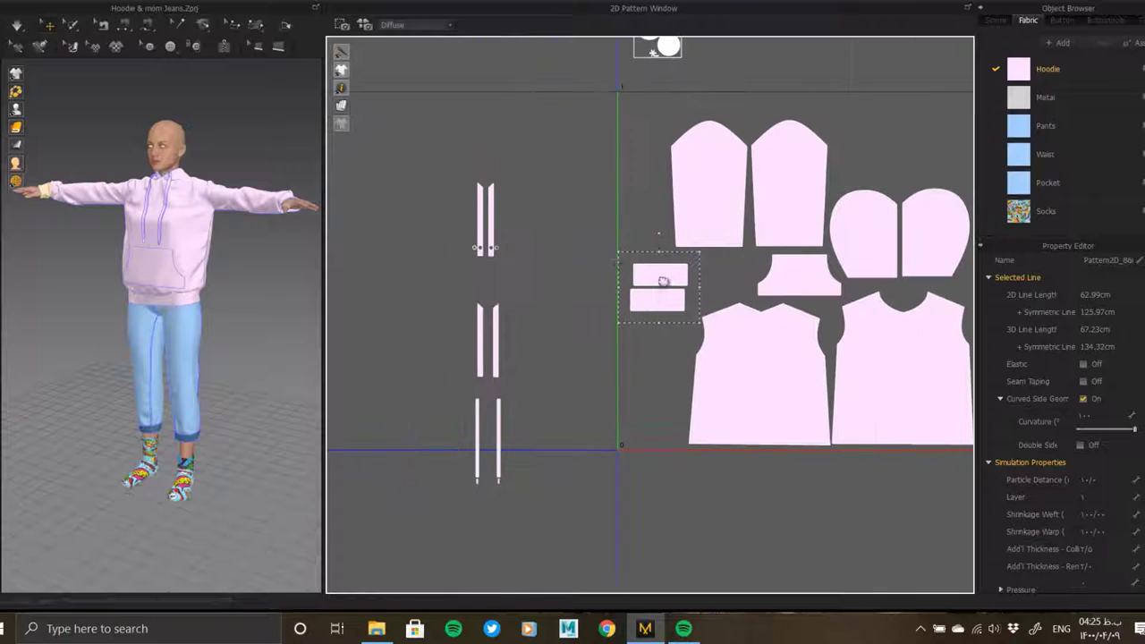
click(433, 278)
- Move the strap pair toward the tile origin and set the two button rings side by side
drag(492, 234, 639, 419)
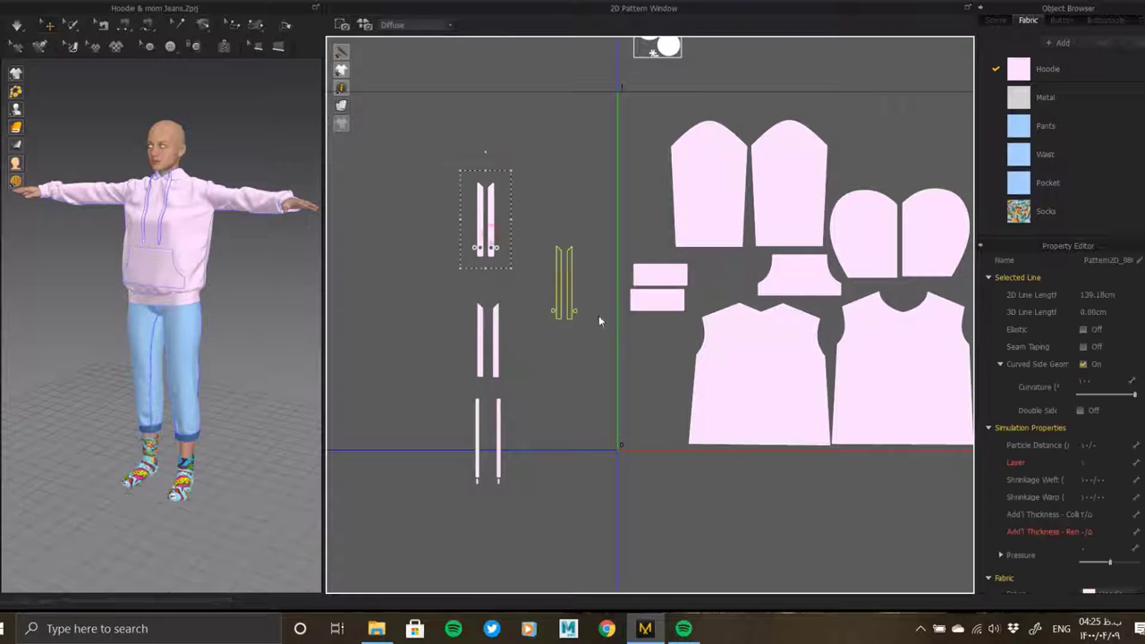
scroll(639, 418, up, 1)
scroll(644, 439, up, 2)
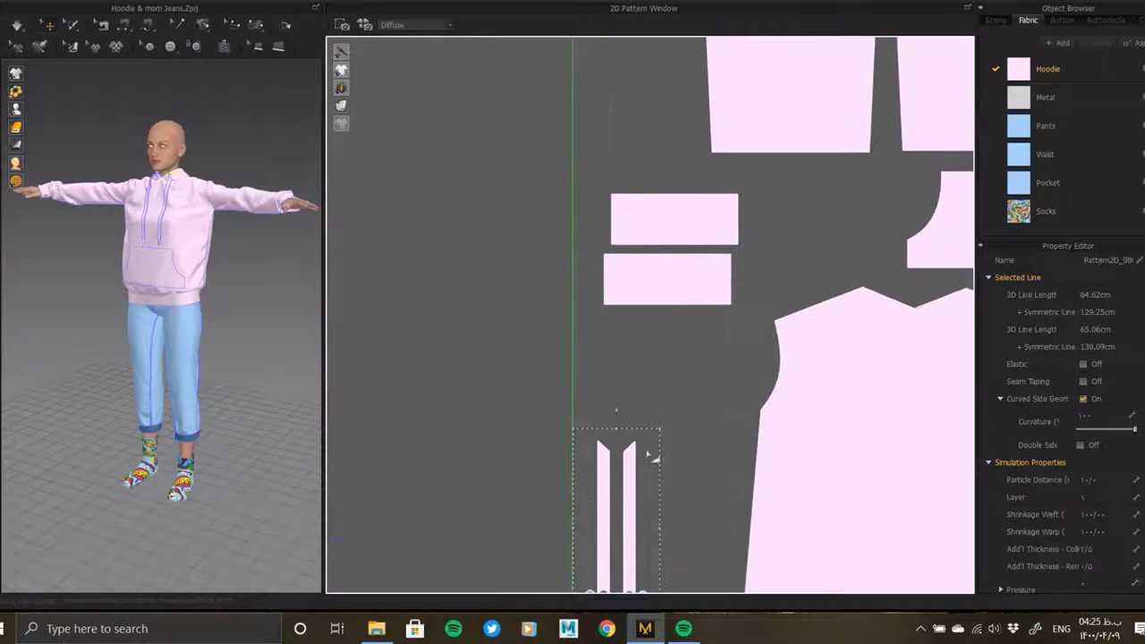
scroll(639, 430, up, 2)
scroll(639, 429, up, 2)
scroll(639, 429, up, 1)
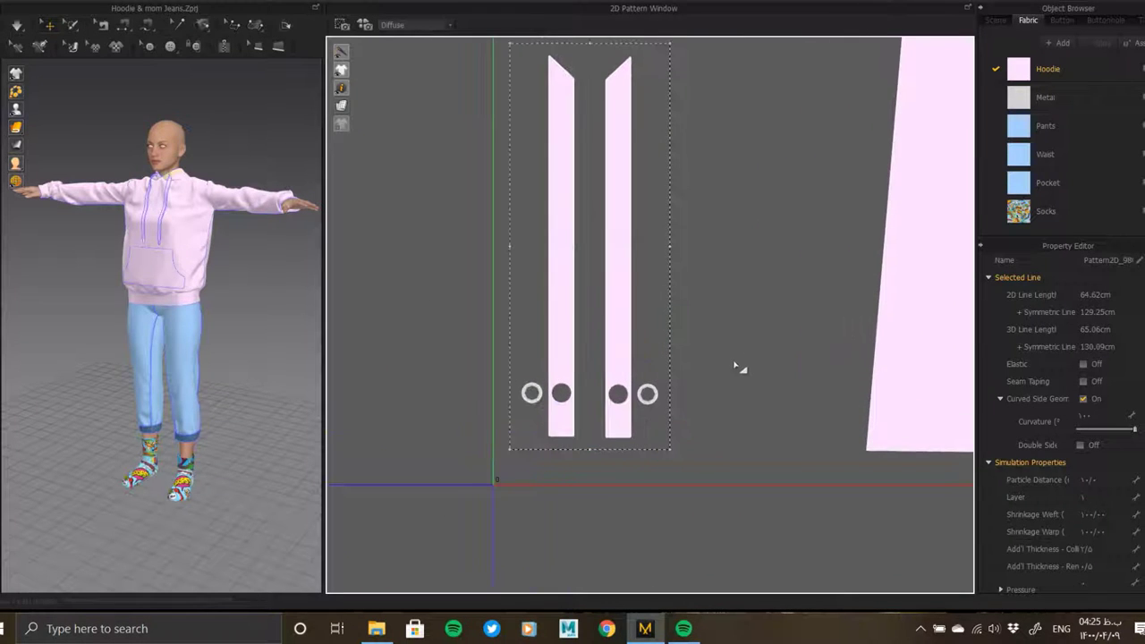
click(647, 394)
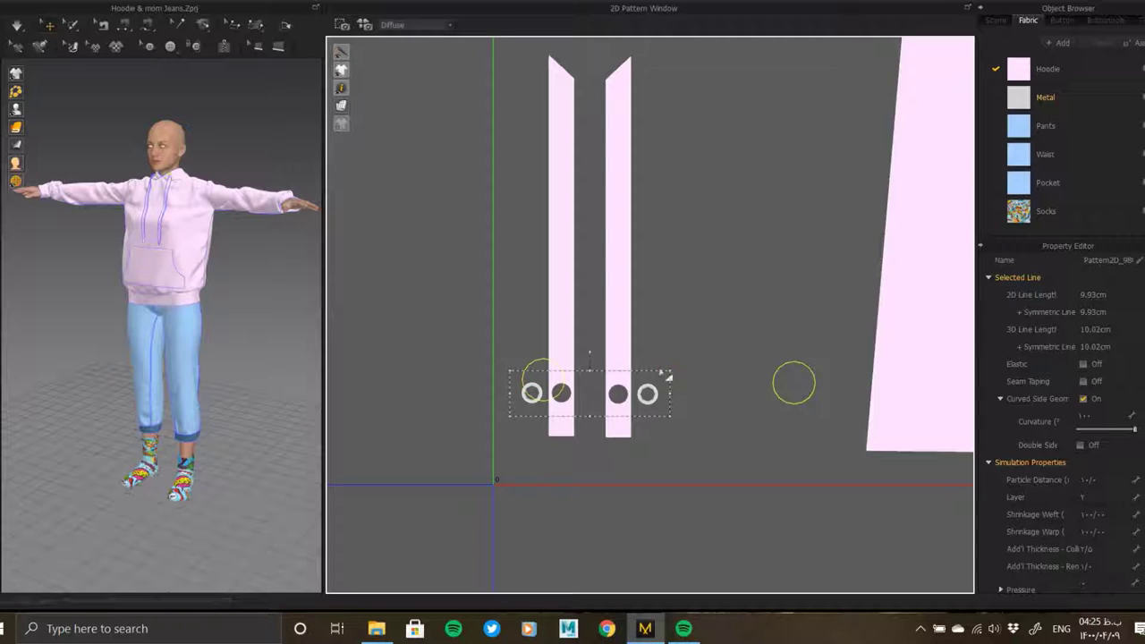
drag(685, 439, 685, 457)
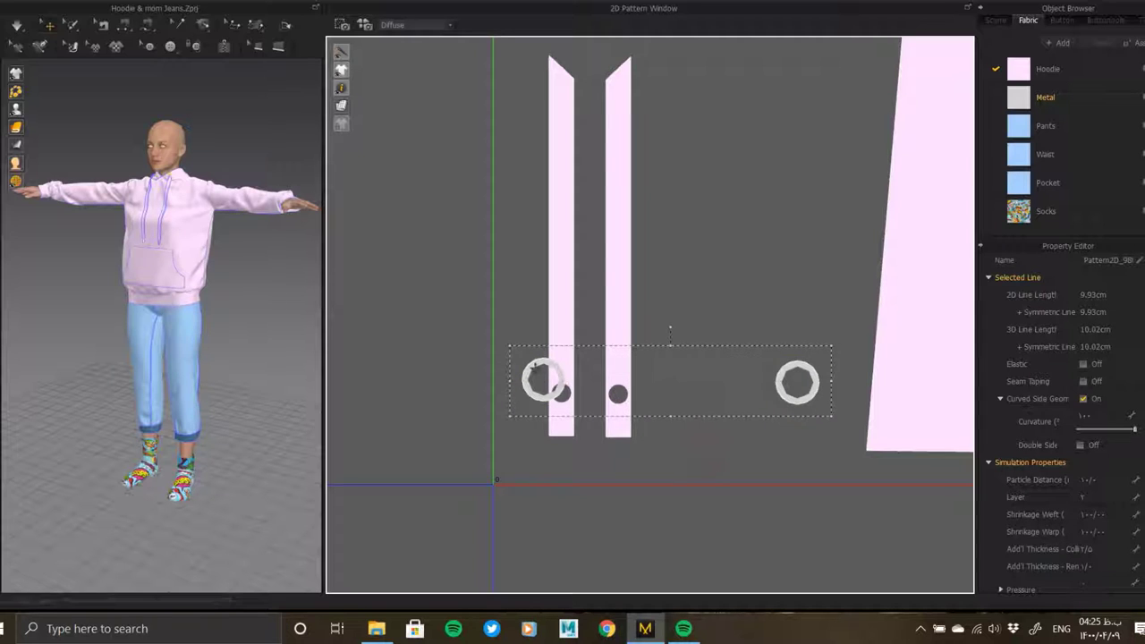
click(540, 380)
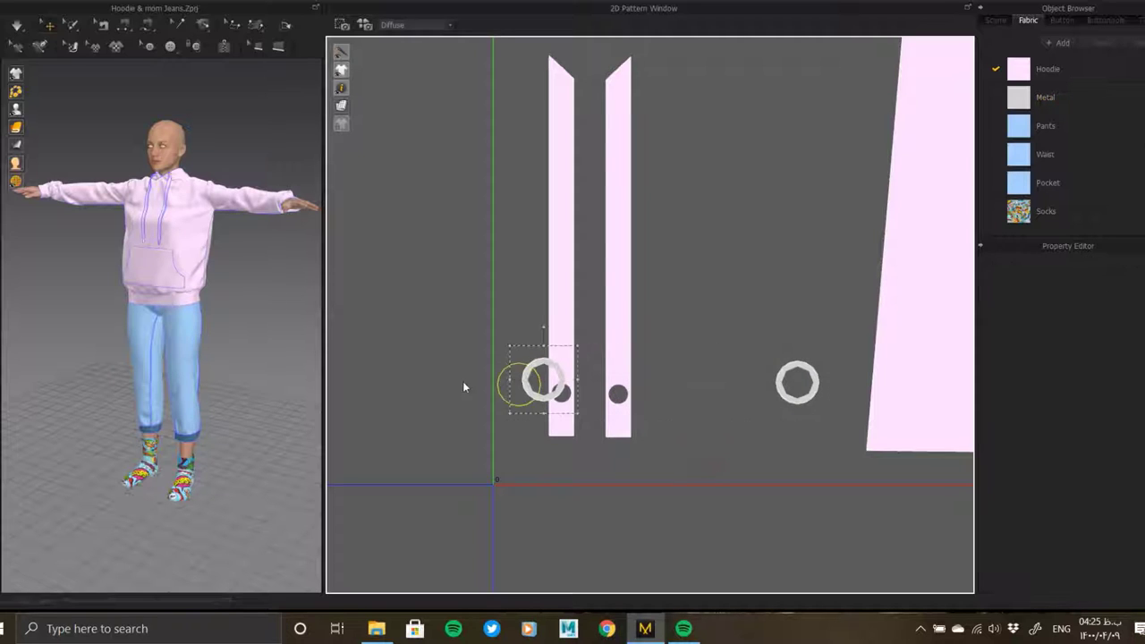
click(741, 376)
scroll(628, 345, down, 2)
scroll(536, 354, down, 2)
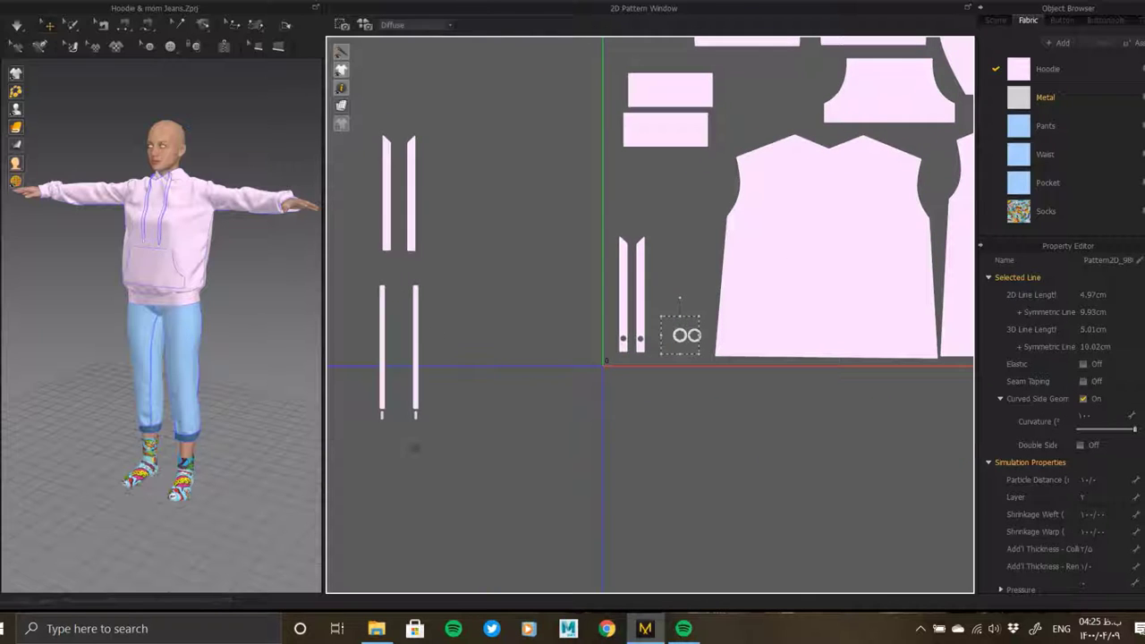
- Delete the small leftover trim piece
click(359, 408)
click(402, 429)
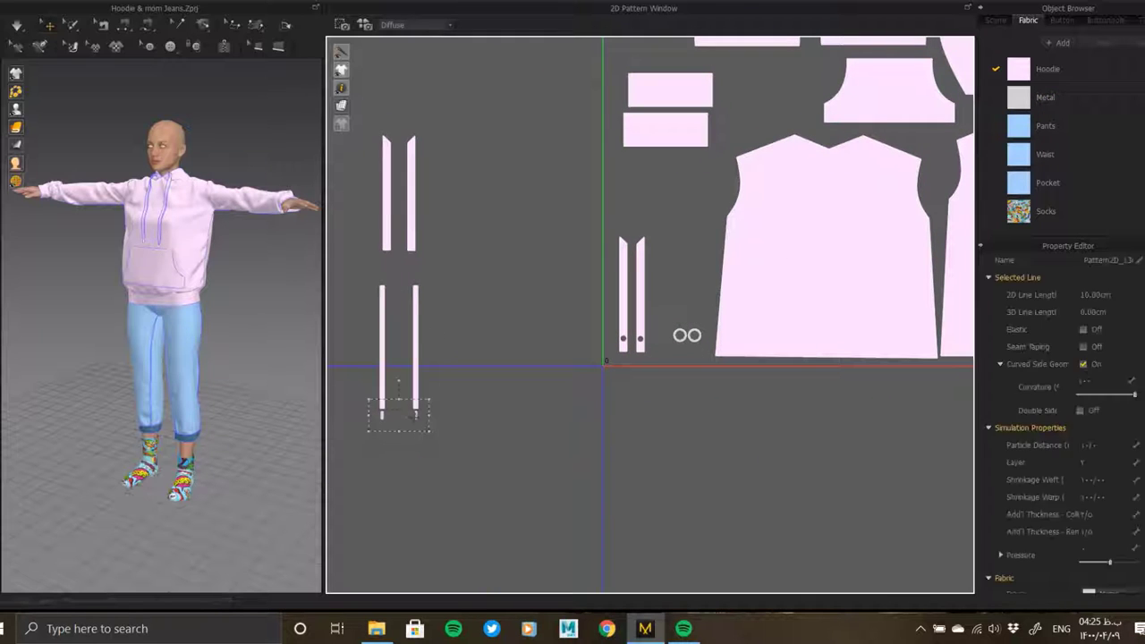
click(699, 355)
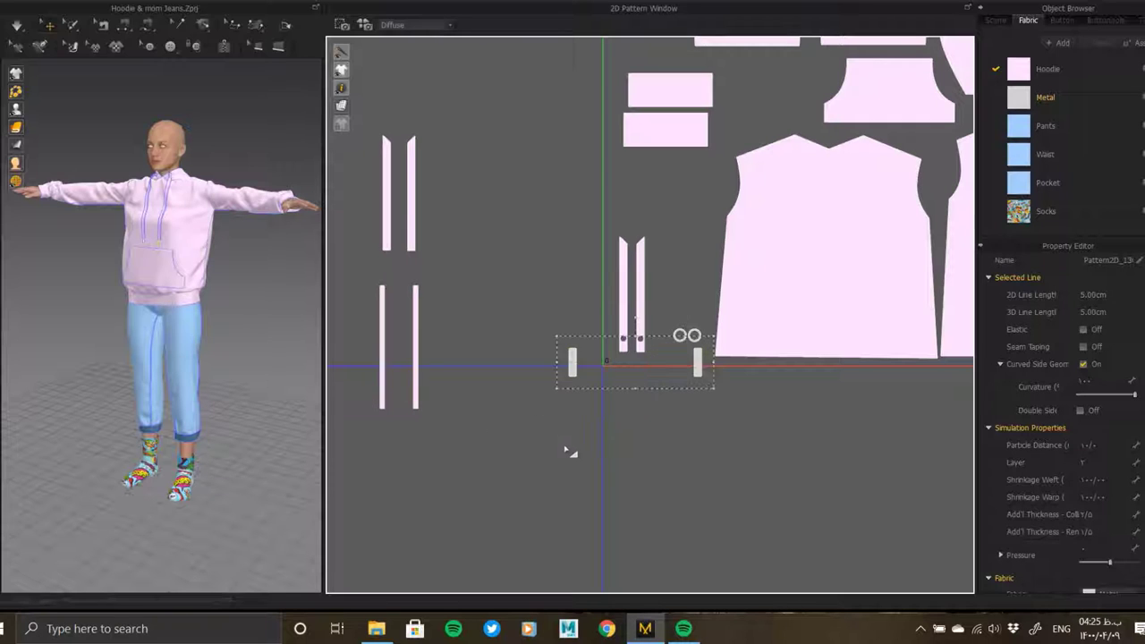
click(575, 363)
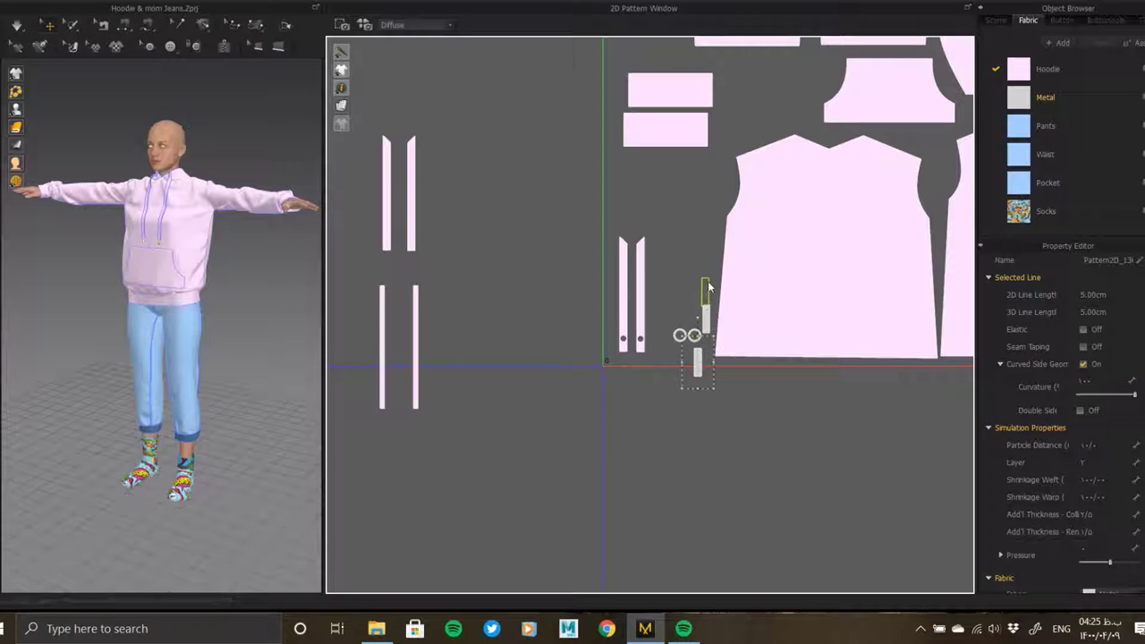
key(Delete)
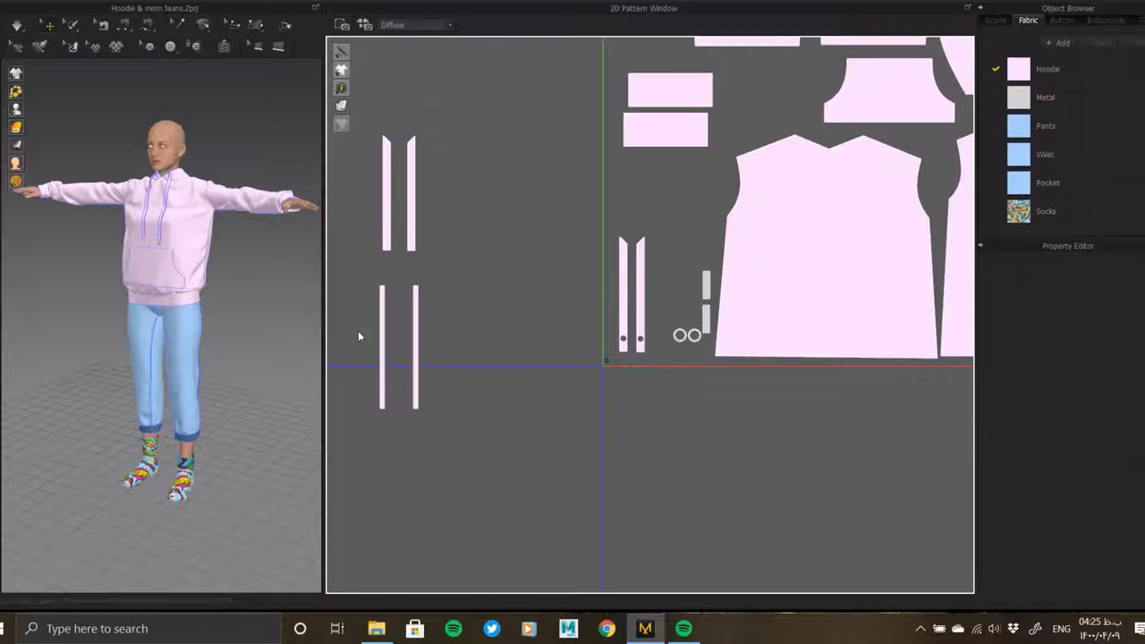
- Group the four thin strap pieces together in the tile's lower left
drag(413, 223, 565, 213)
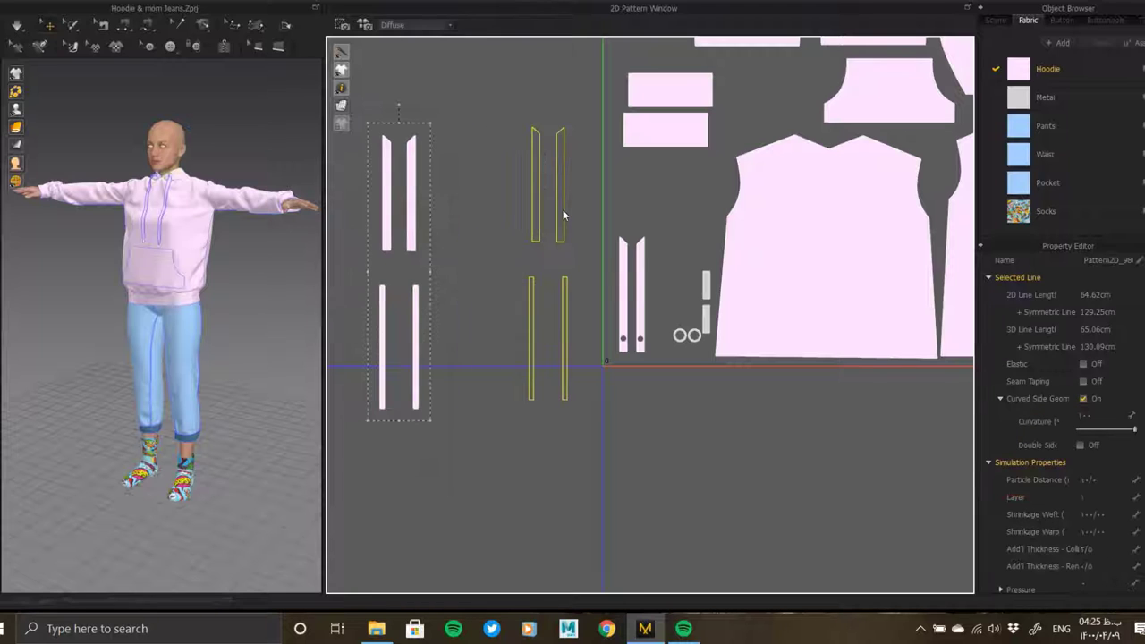
click(608, 447)
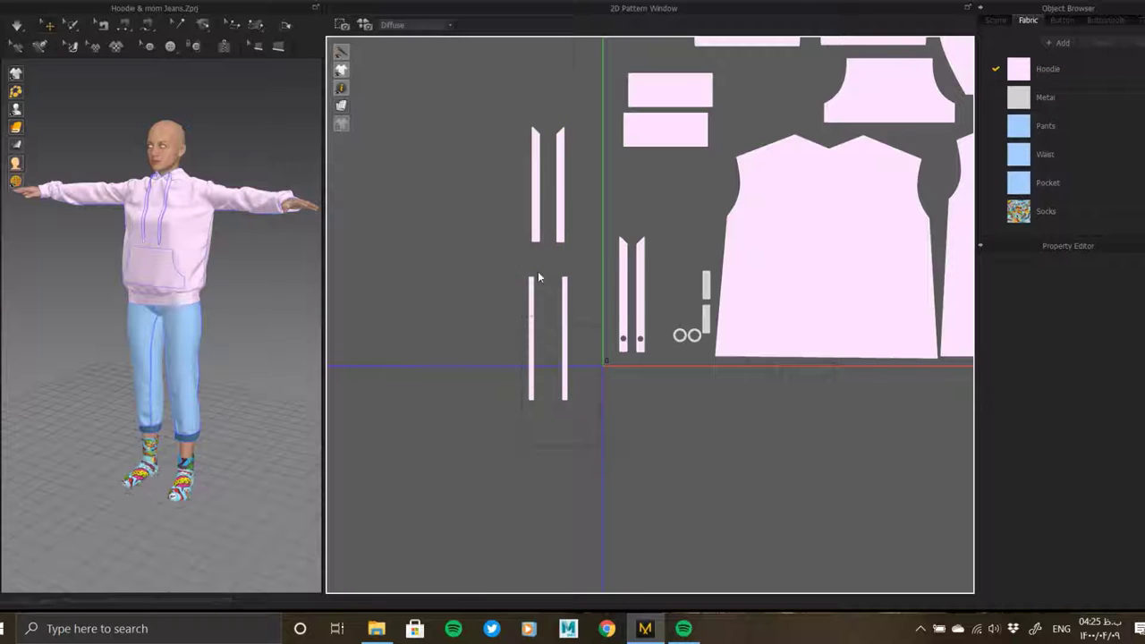
drag(539, 279, 524, 126)
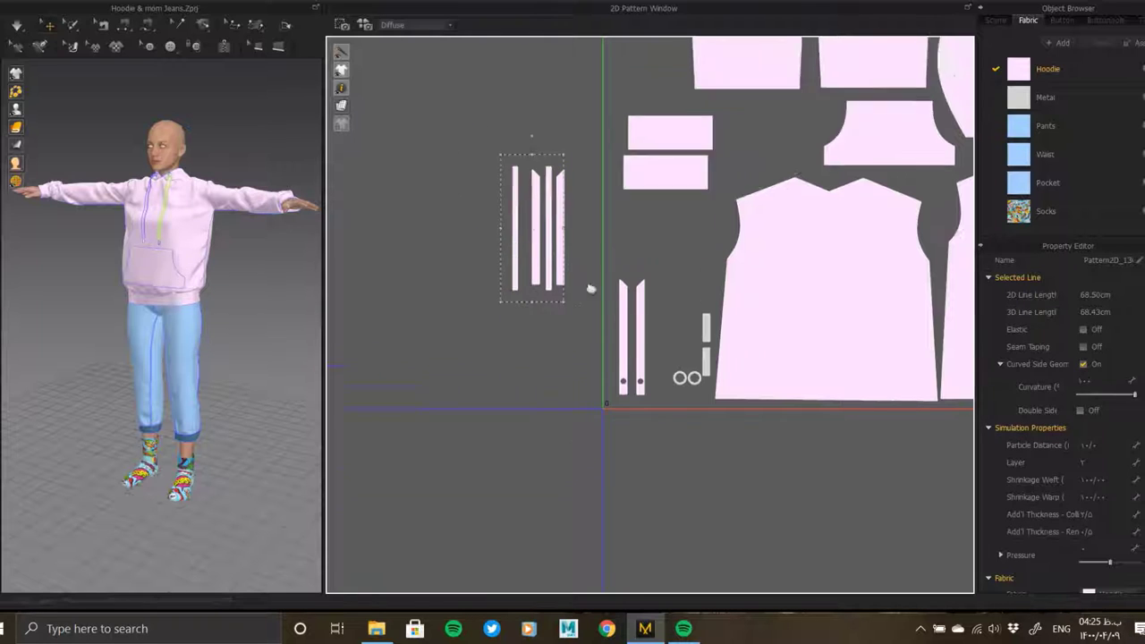
scroll(591, 288, up, 3)
click(537, 294)
drag(409, 286, 425, 286)
click(376, 500)
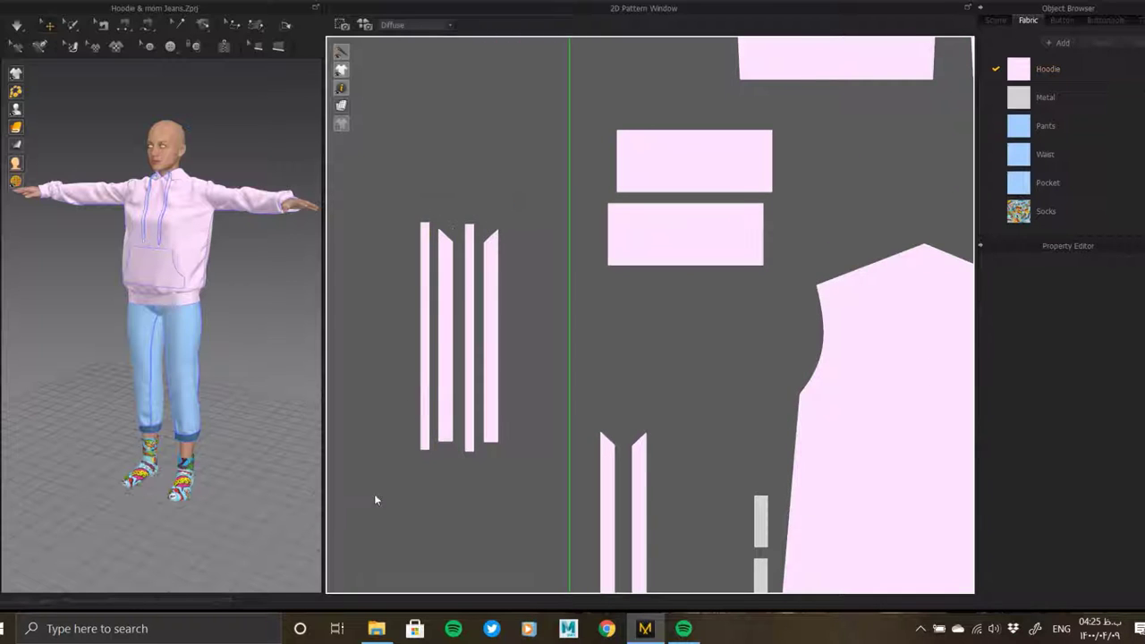
drag(491, 346, 713, 417)
- Move the waistband strip aside, the cuffs beside the sleeves, and the pocket to the upper right
scroll(713, 417, down, 5)
scroll(680, 358, up, 2)
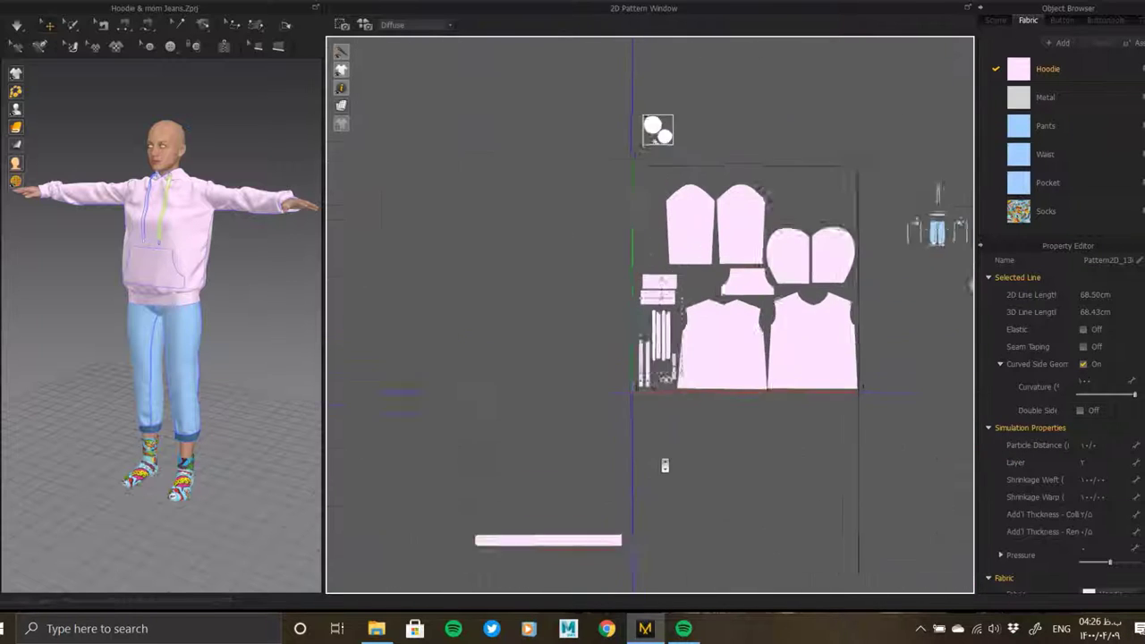
drag(536, 541, 506, 242)
scroll(528, 422, up, 4)
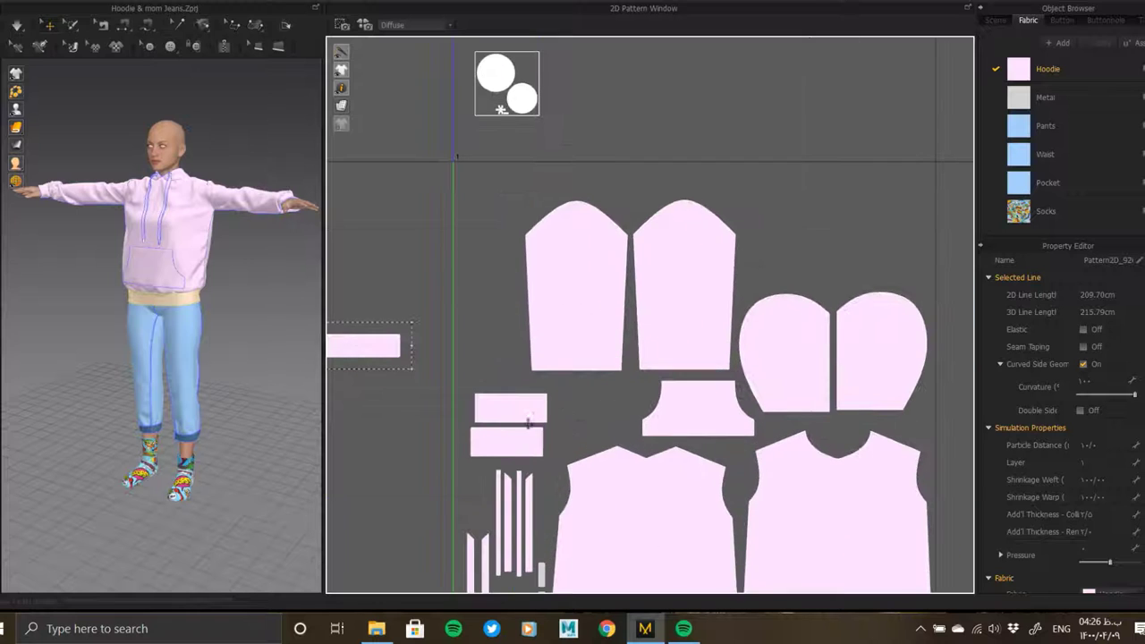
drag(523, 406, 803, 269)
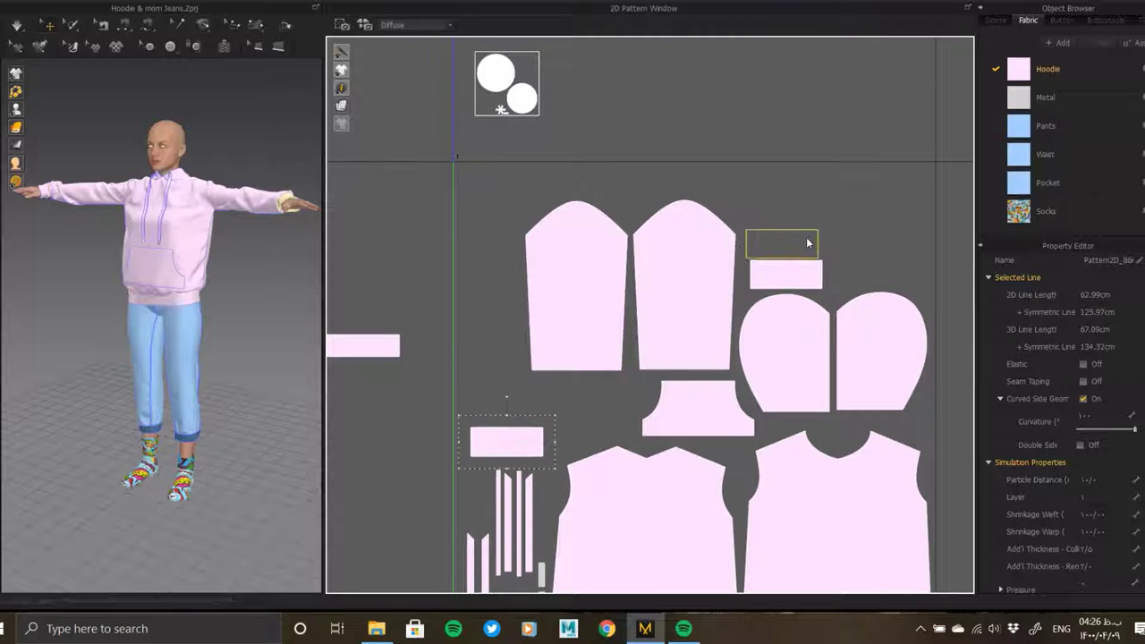
drag(529, 439, 810, 241)
drag(723, 415, 902, 257)
- Lay the waistband strip below the hood halves and tighten the hood and cuff positions
drag(372, 357, 769, 436)
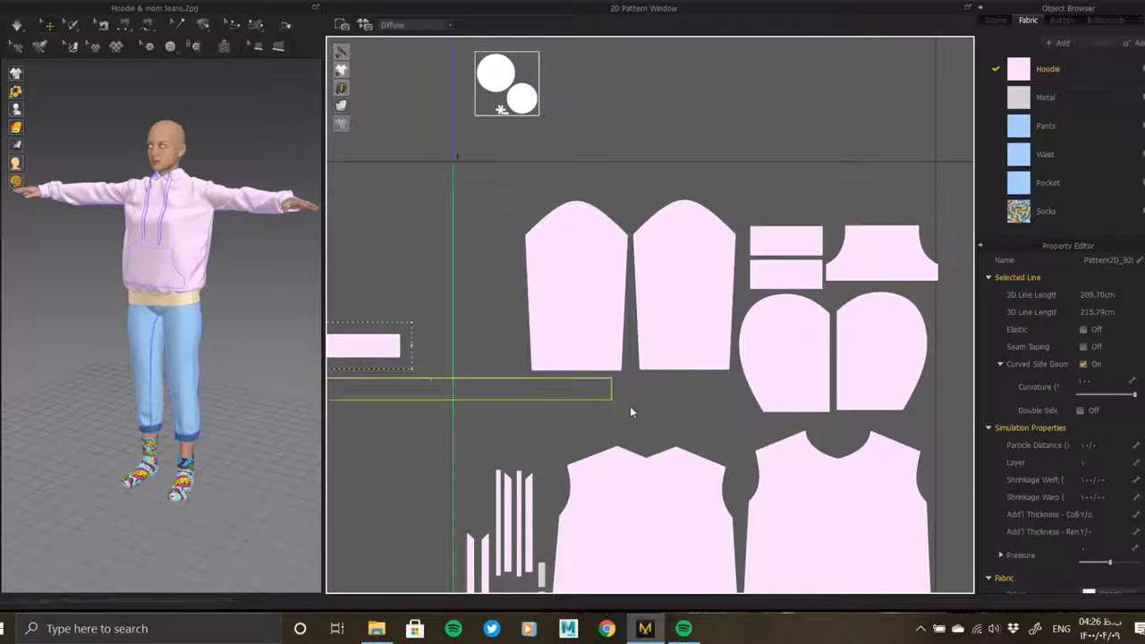
drag(858, 365, 861, 359)
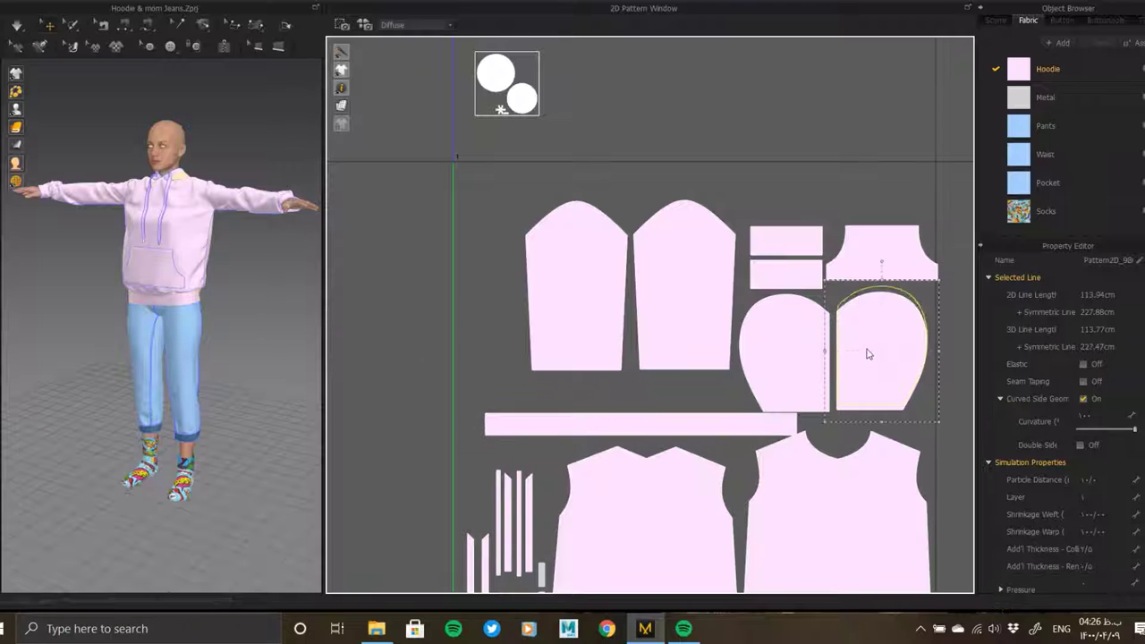
drag(768, 239, 765, 219)
drag(767, 269, 764, 251)
click(786, 311)
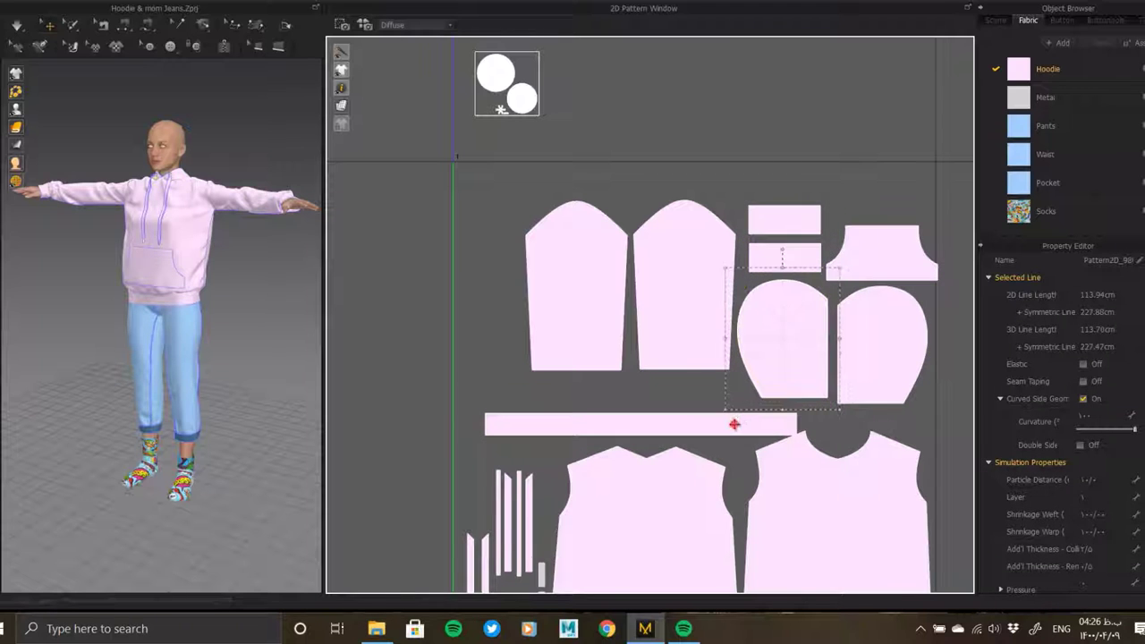
click(767, 417)
drag(767, 417, 793, 404)
scroll(647, 288, up, 2)
- Select all pattern pieces and shift them up-left to fit the tile
scroll(647, 288, down, 5)
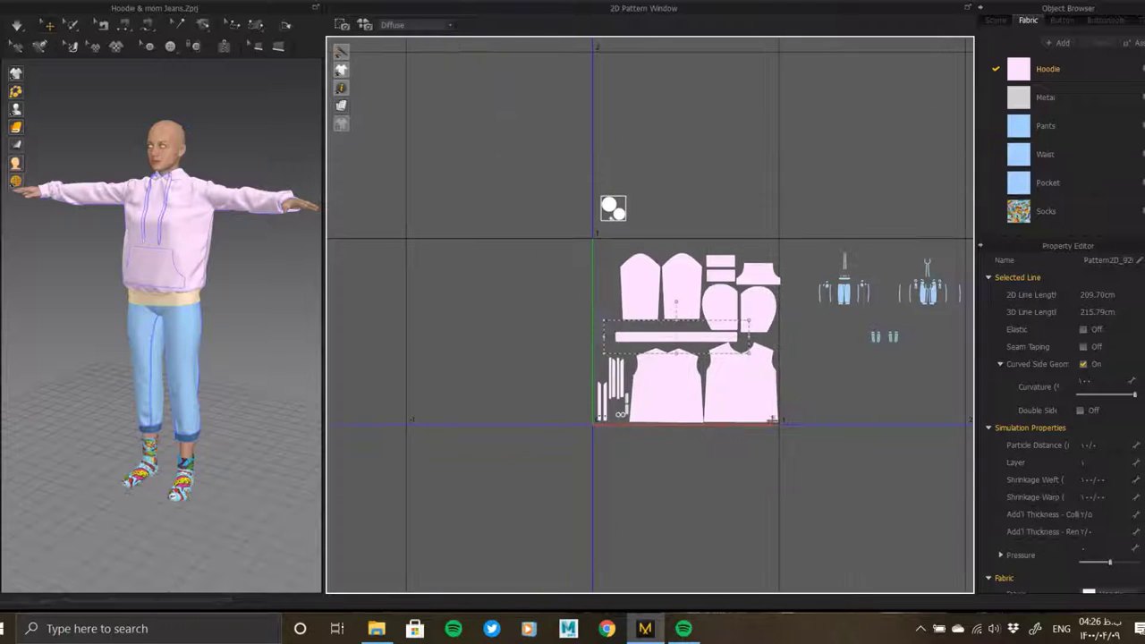
click(588, 266)
key(ctrl+a)
scroll(573, 233, up, 4)
drag(555, 205, 475, 120)
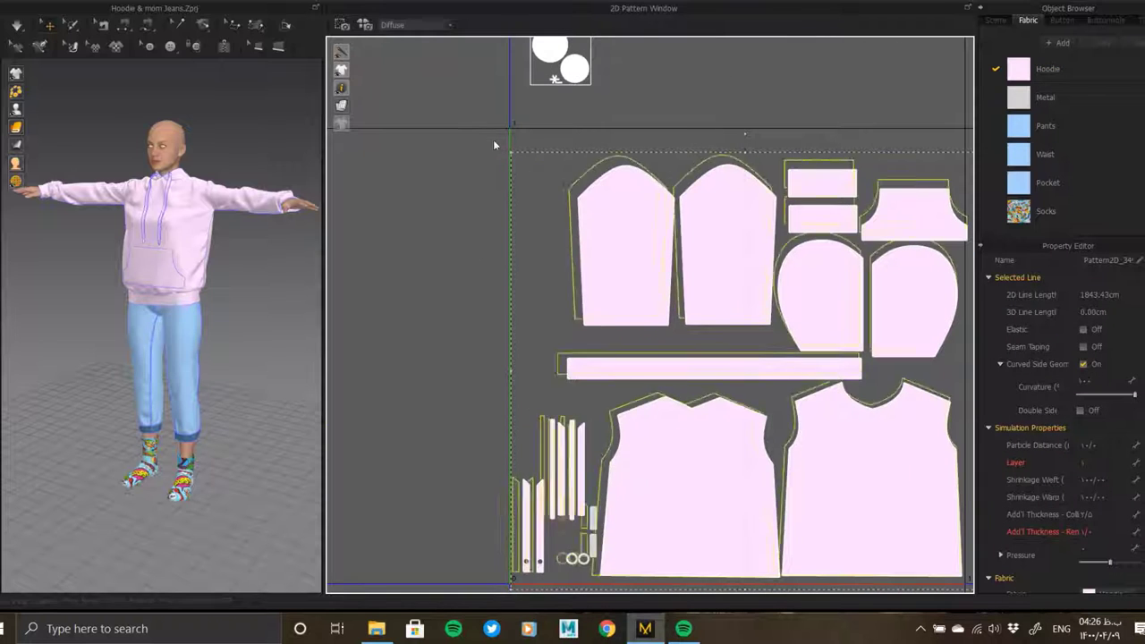
click(436, 264)
- Lower both sleeve pieces slightly toward the waistband strip
middle_drag(695, 302, 583, 291)
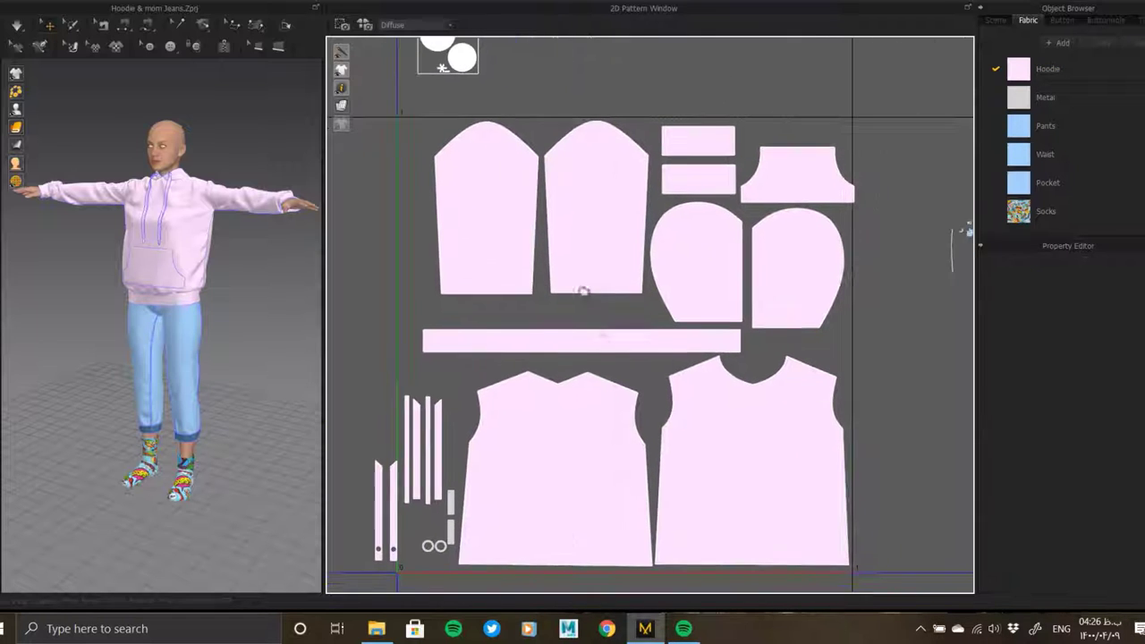
middle_drag(625, 412, 692, 404)
scroll(629, 287, up, 3)
scroll(775, 378, up, 3)
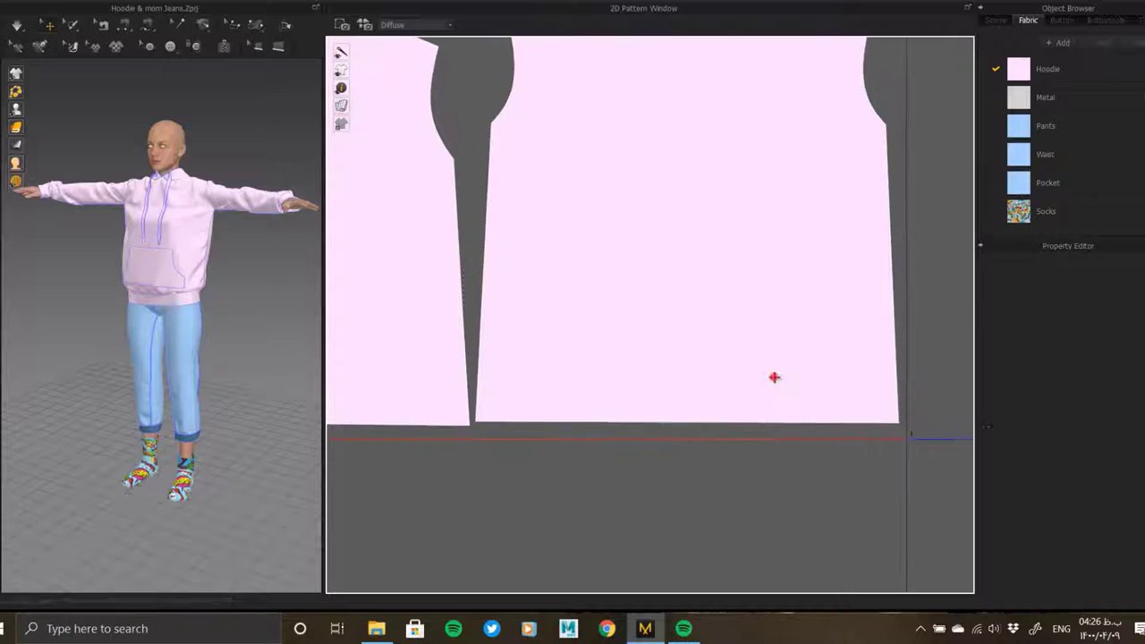
click(776, 383)
scroll(776, 385, down, 3)
scroll(704, 319, down, 2)
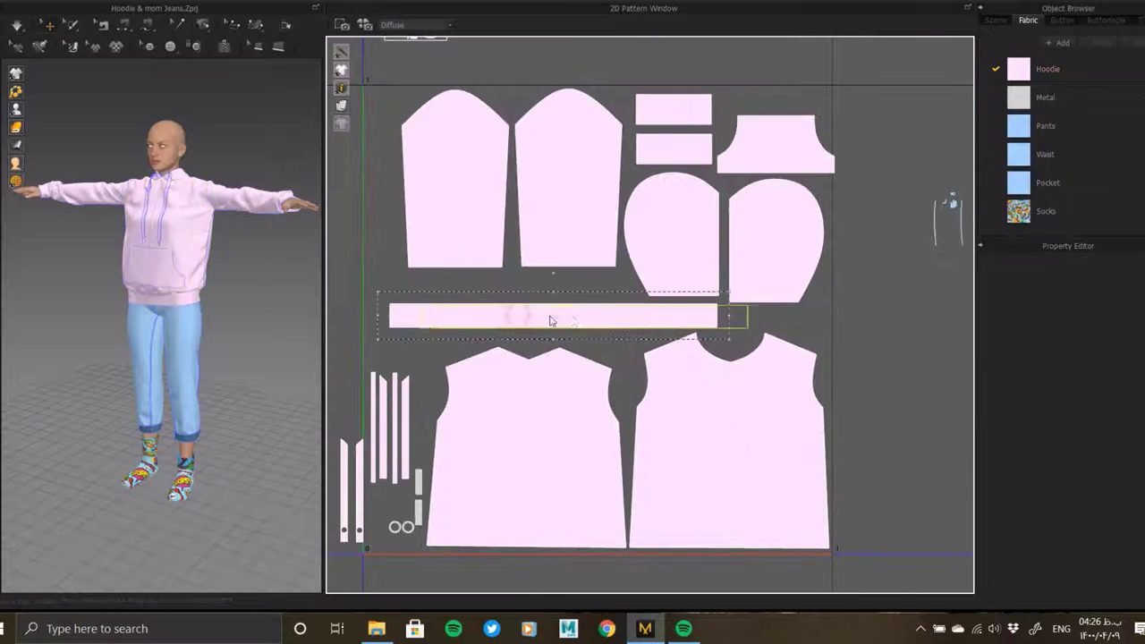
click(608, 321)
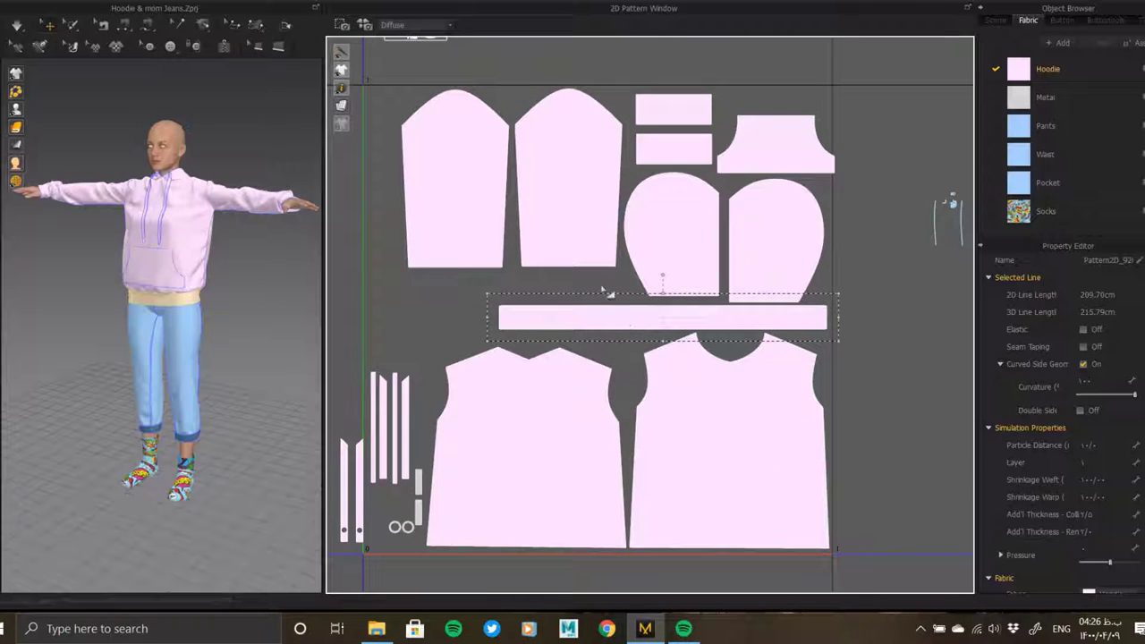
drag(594, 256, 597, 290)
click(497, 258)
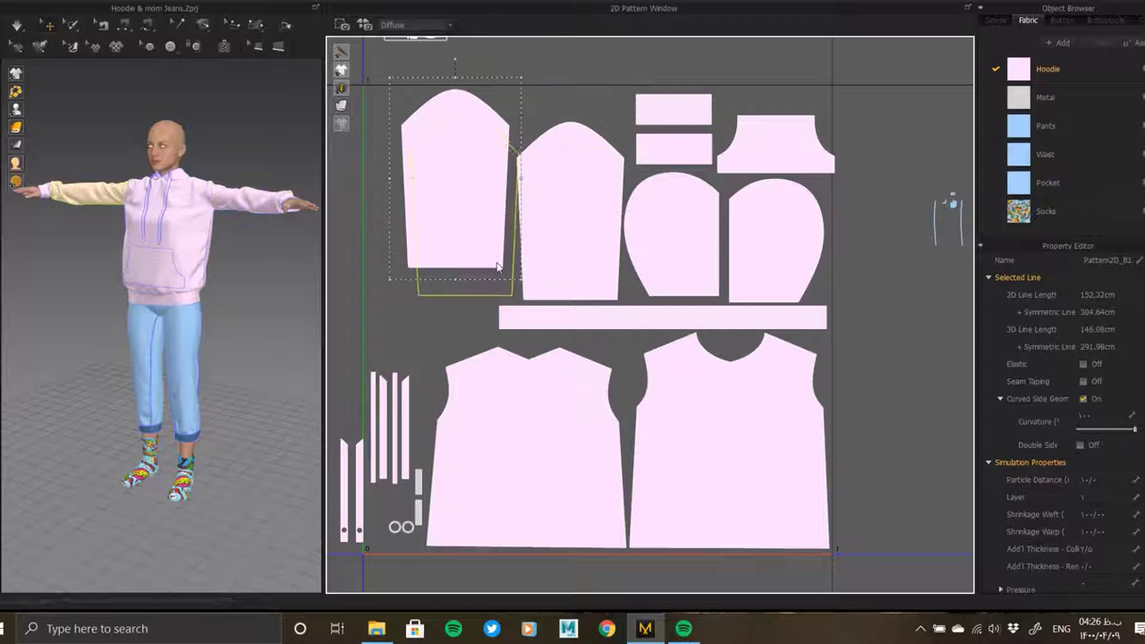
drag(498, 267, 490, 272)
- Place the small rectangle beside the long strip, then reselect the hoodie and hood pieces
click(668, 160)
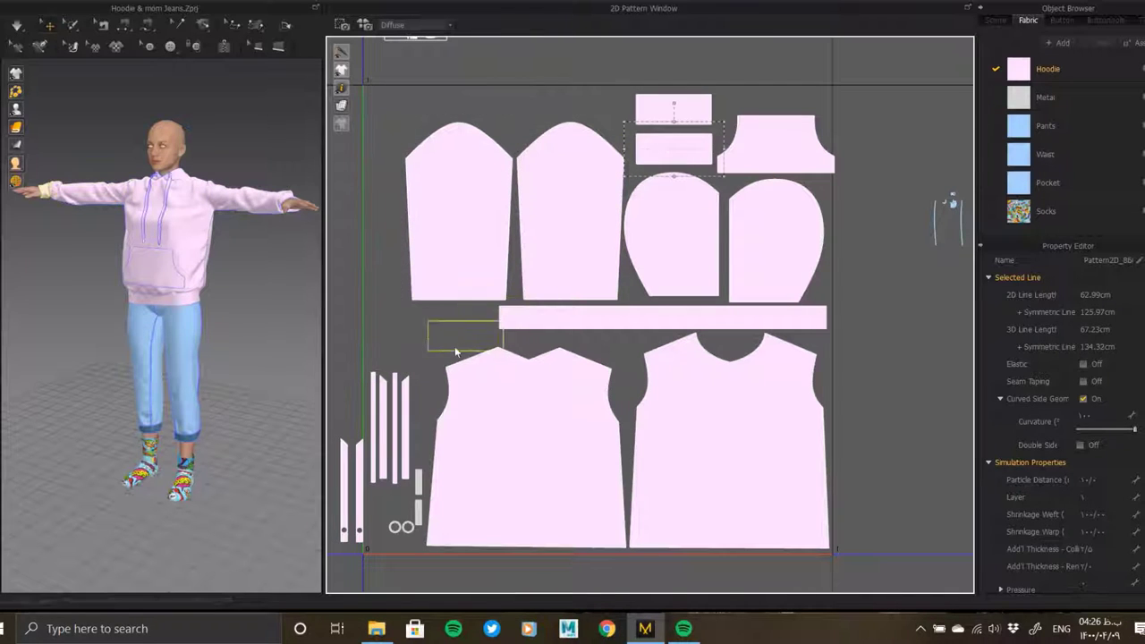
click(450, 333)
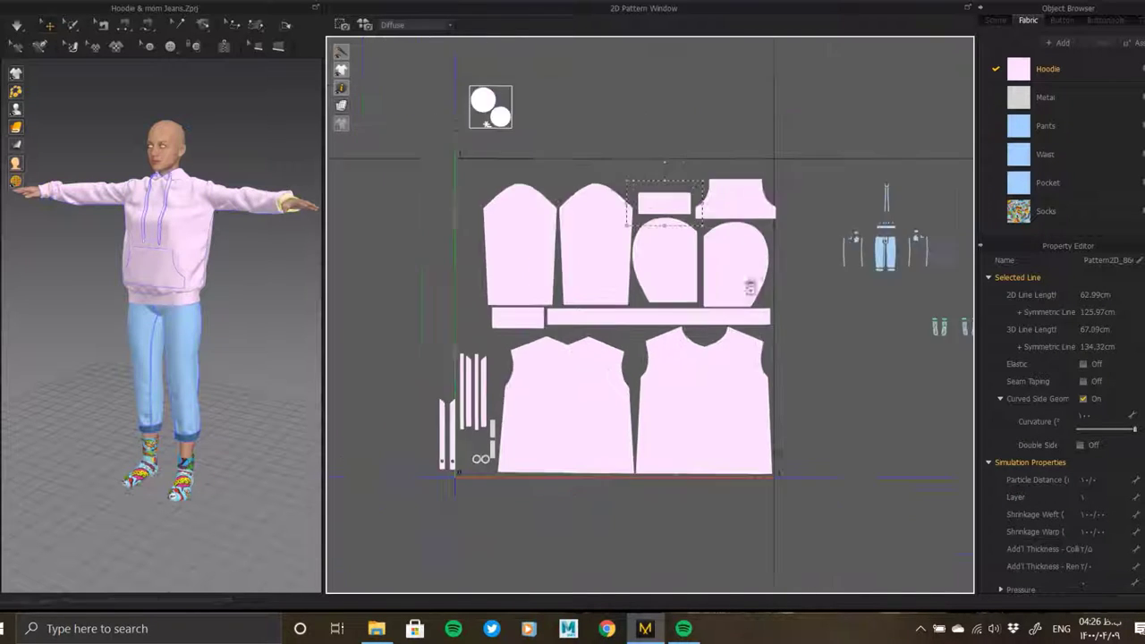
scroll(366, 186, down, 3)
key(ctrl+a)
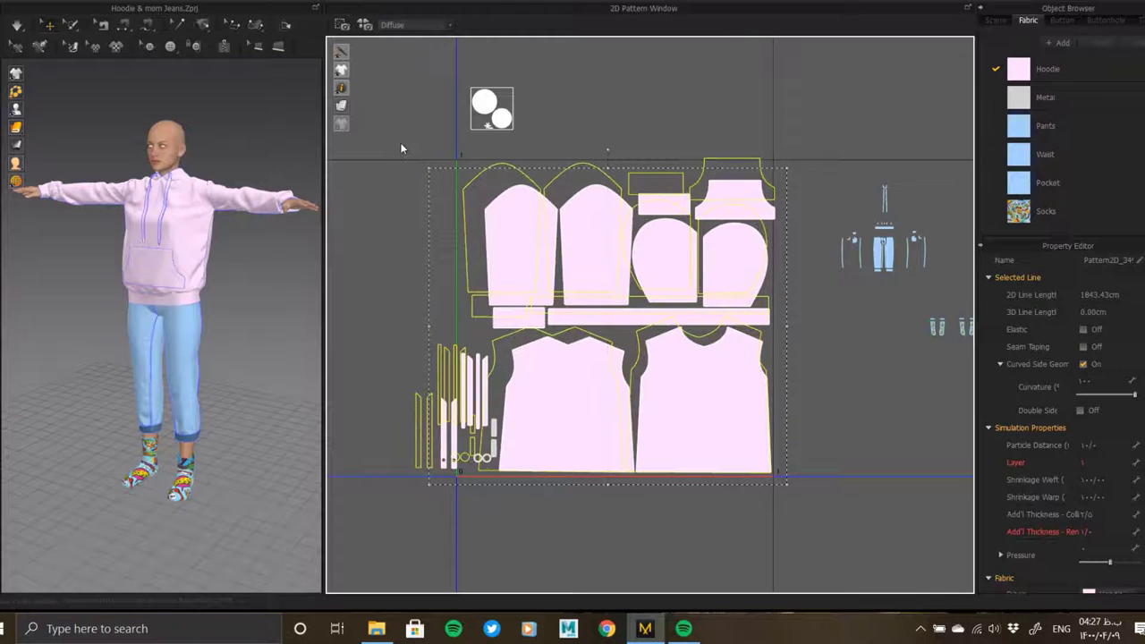
scroll(523, 183, up, 3)
scroll(573, 233, up, 3)
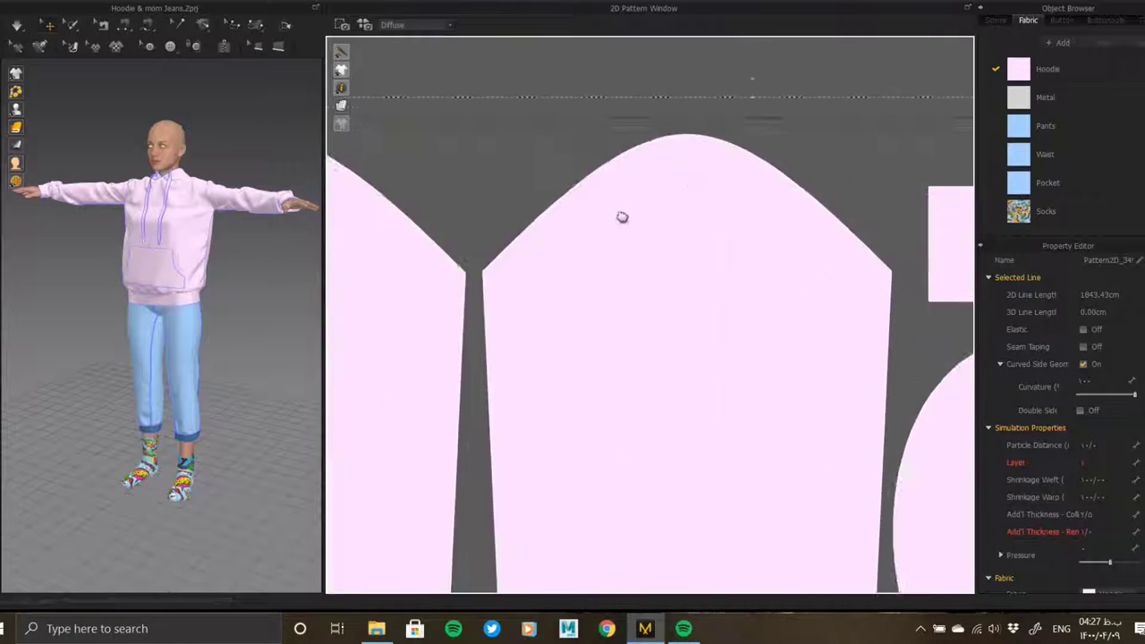
scroll(522, 391, down, 3)
click(524, 389)
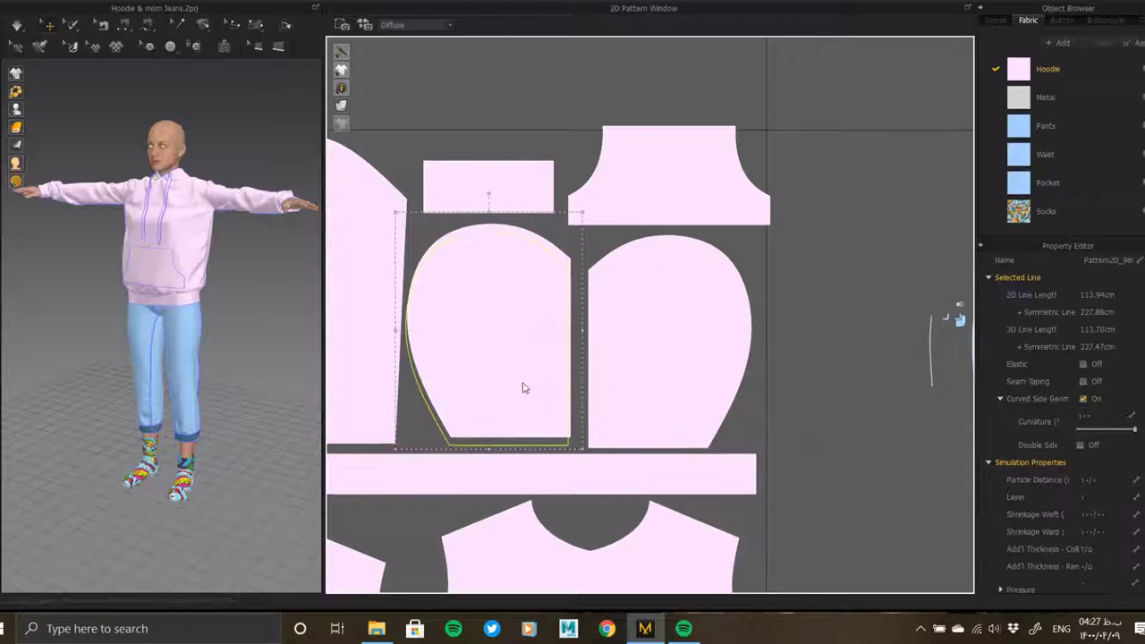
click(671, 285)
scroll(667, 286, down, 2)
- Centre the hood pieces in view and nudge the top pocket piece left and down
scroll(698, 277, down, 2)
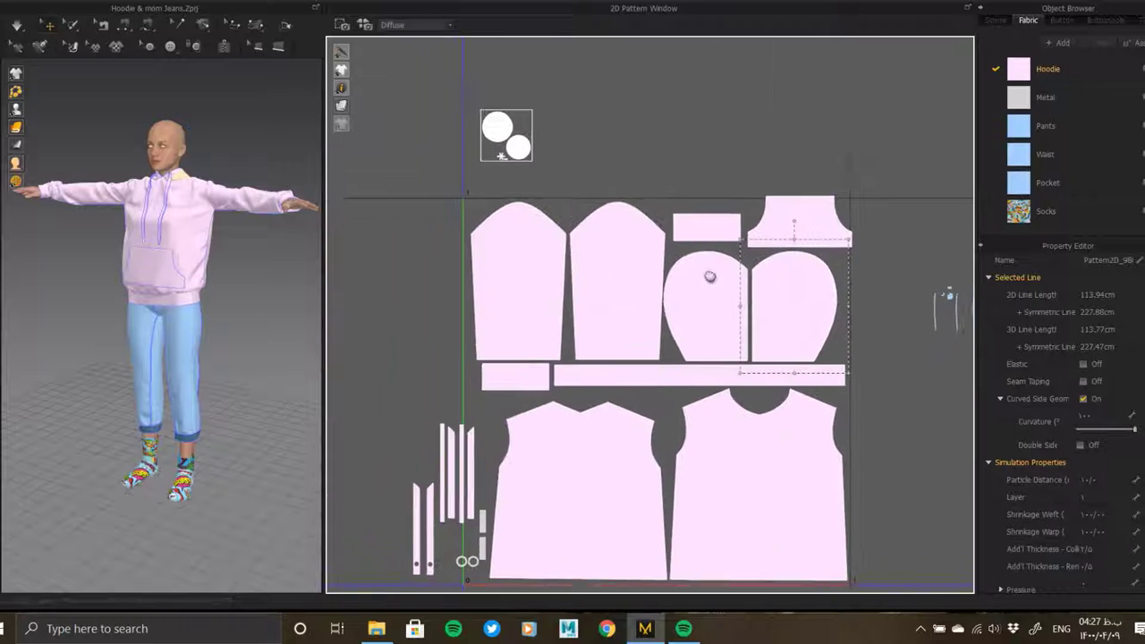
right_drag(633, 367, 611, 414)
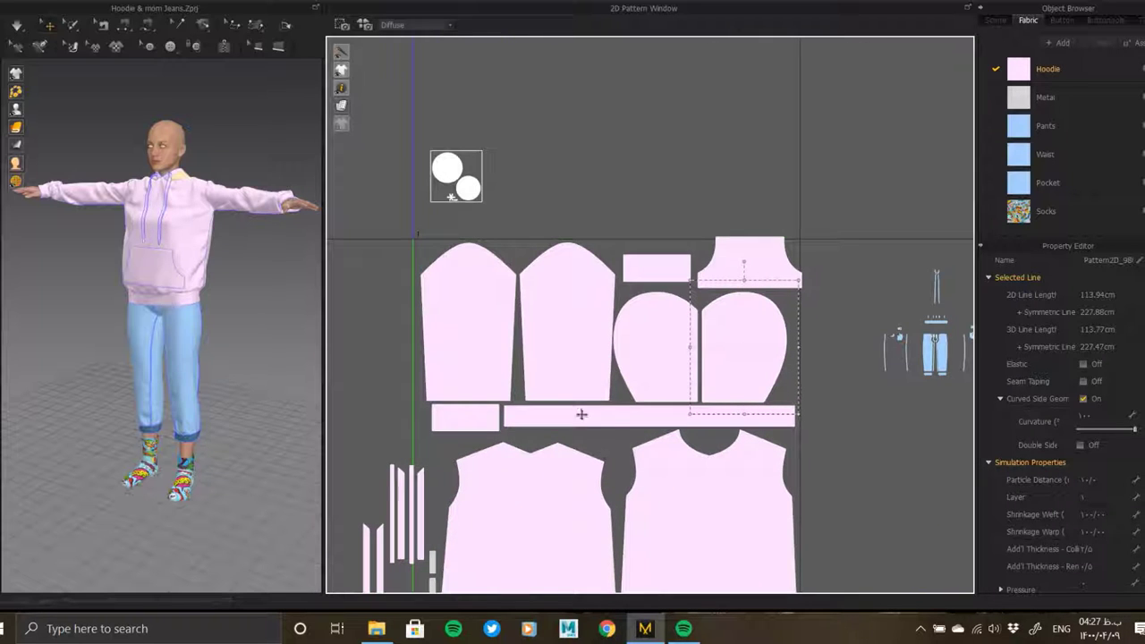
mouse_move(698, 459)
right_down()
mouse_move(693, 292)
mouse_move(689, 412)
right_up()
scroll(597, 376, up, 4)
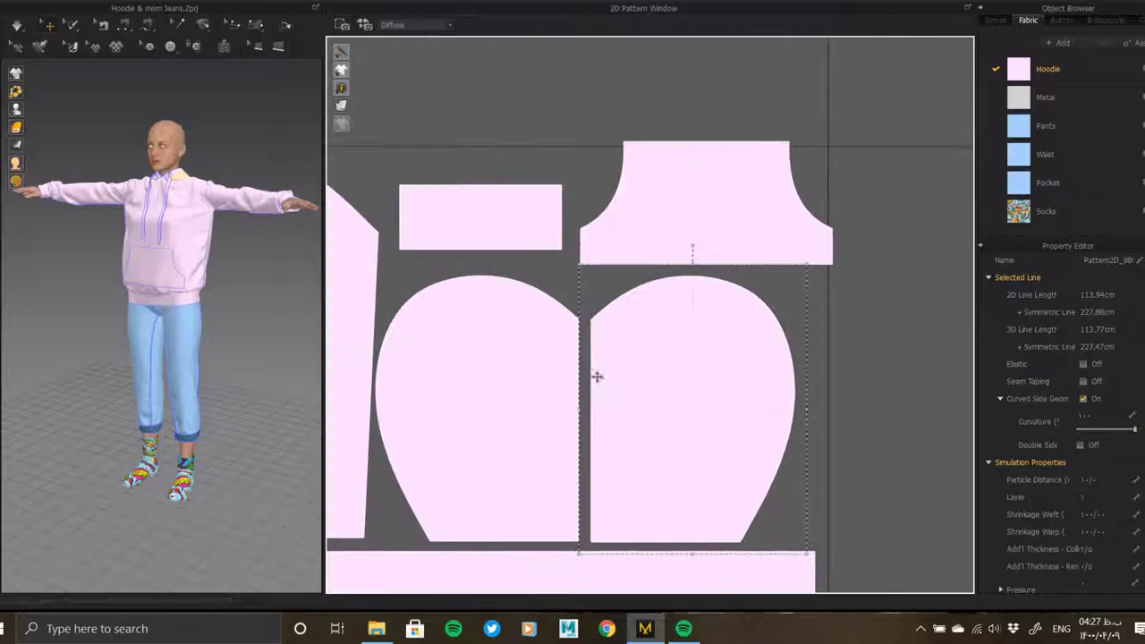
drag(732, 227, 723, 237)
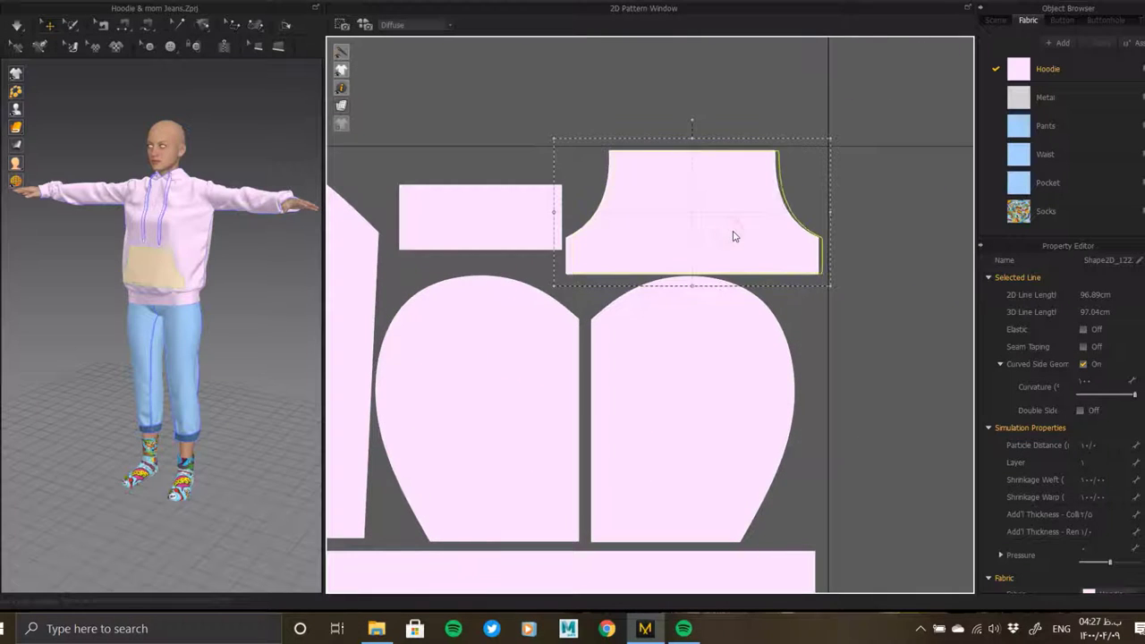
- Lower the right piece's bottom edge, then select the left piece's bottom edge
scroll(743, 224, up, 3)
scroll(677, 346, down, 4)
scroll(706, 323, down, 3)
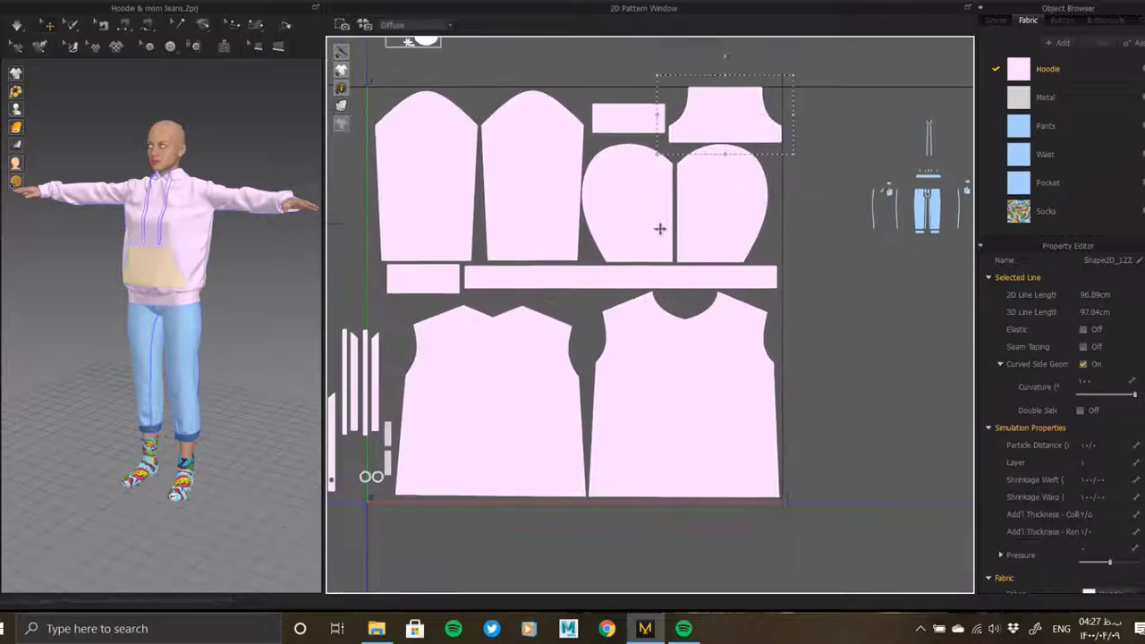
scroll(660, 229, up, 5)
click(724, 113)
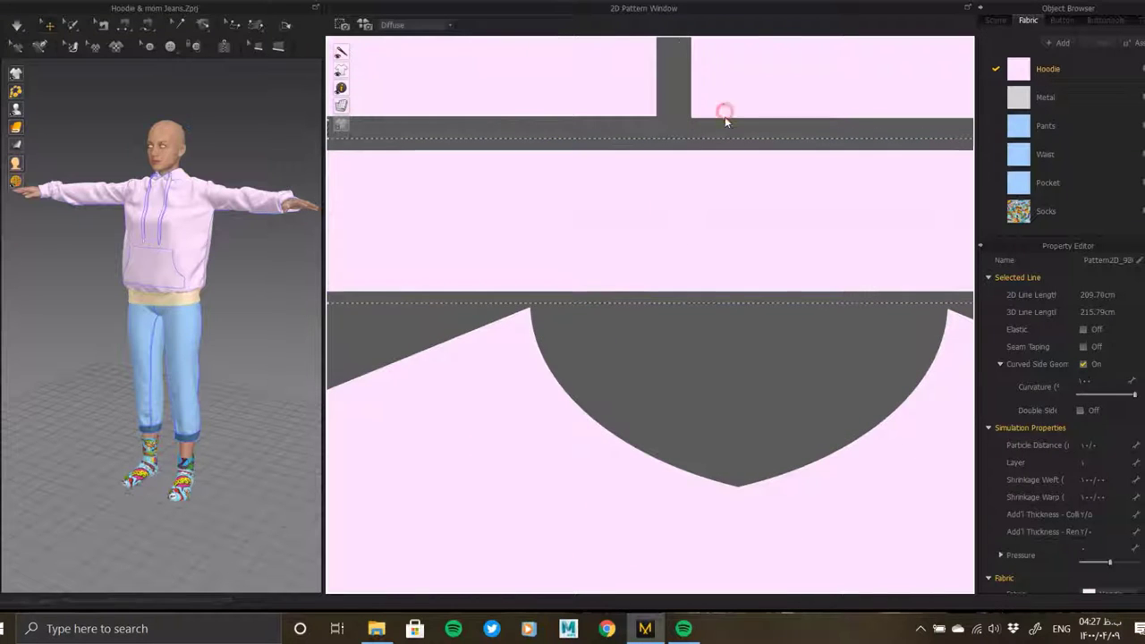
drag(726, 120, 725, 127)
click(610, 113)
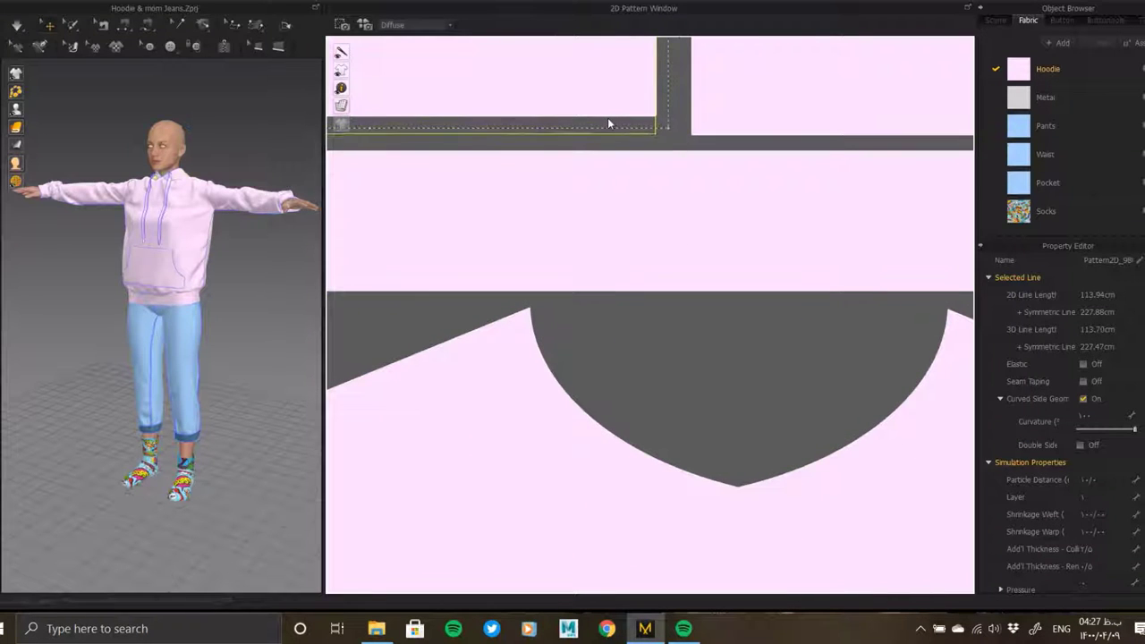
- Zoom in to check the pocket piece's spacing in the top-right corner, then deselect it
scroll(663, 161, down, 2)
scroll(716, 185, down, 2)
scroll(681, 267, up, 4)
scroll(681, 267, up, 1)
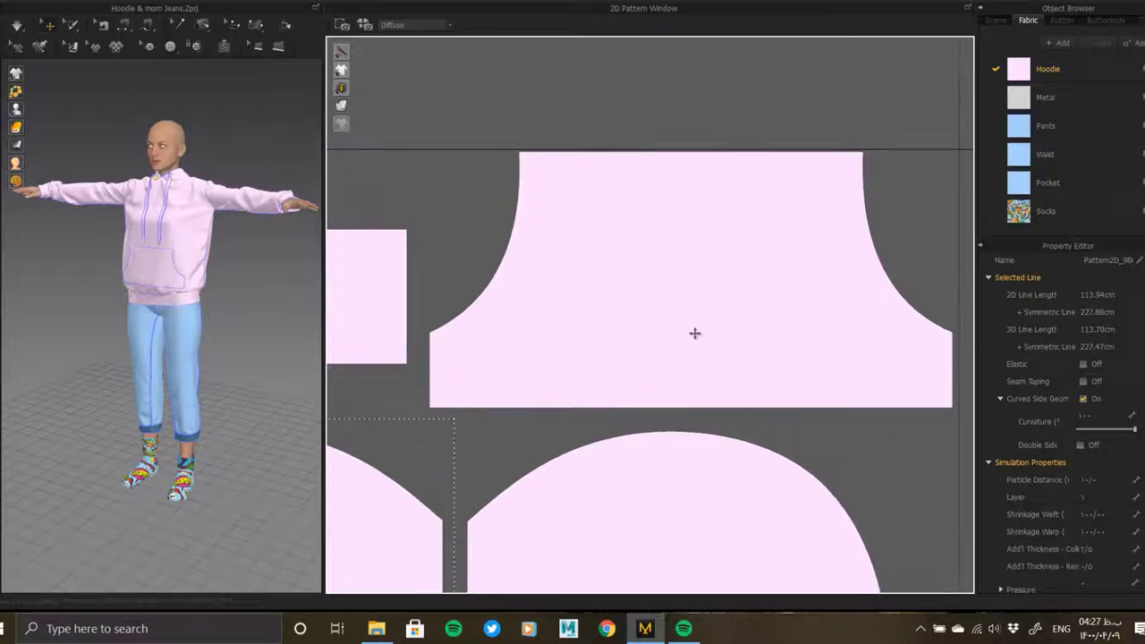
click(679, 341)
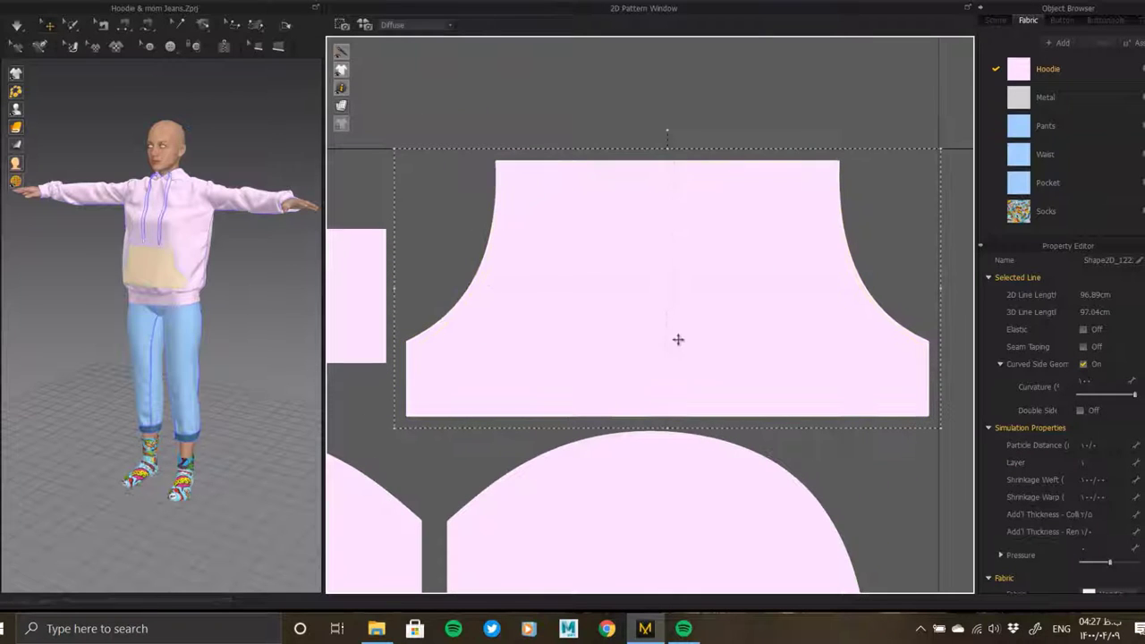
scroll(680, 295, up, 1)
scroll(644, 286, down, 3)
scroll(703, 204, down, 2)
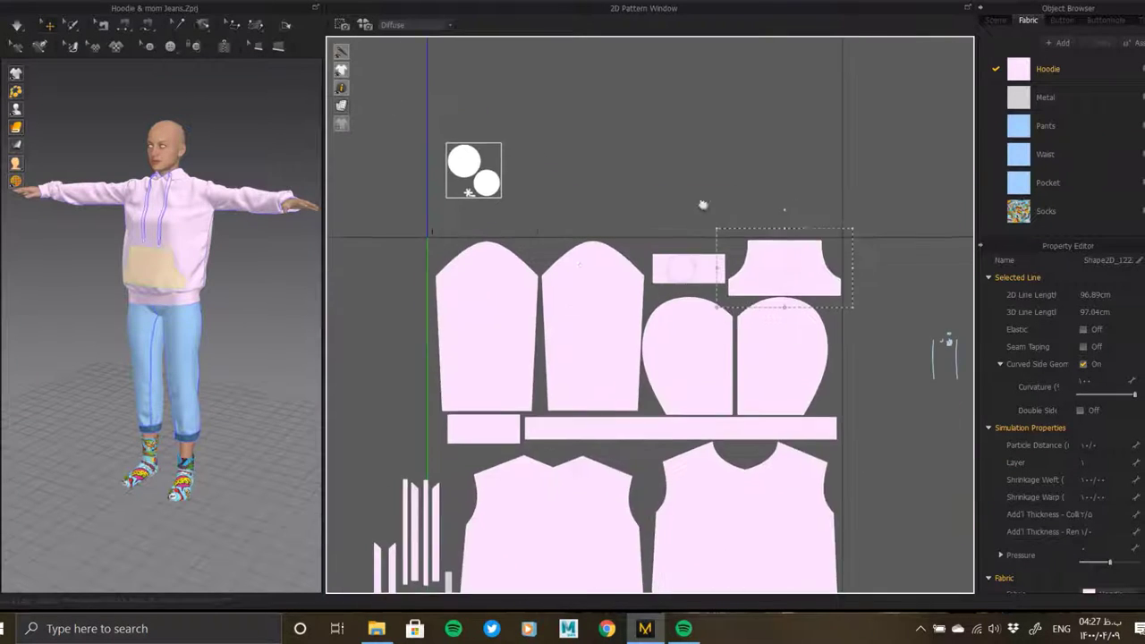
scroll(524, 307, up, 3)
click(550, 340)
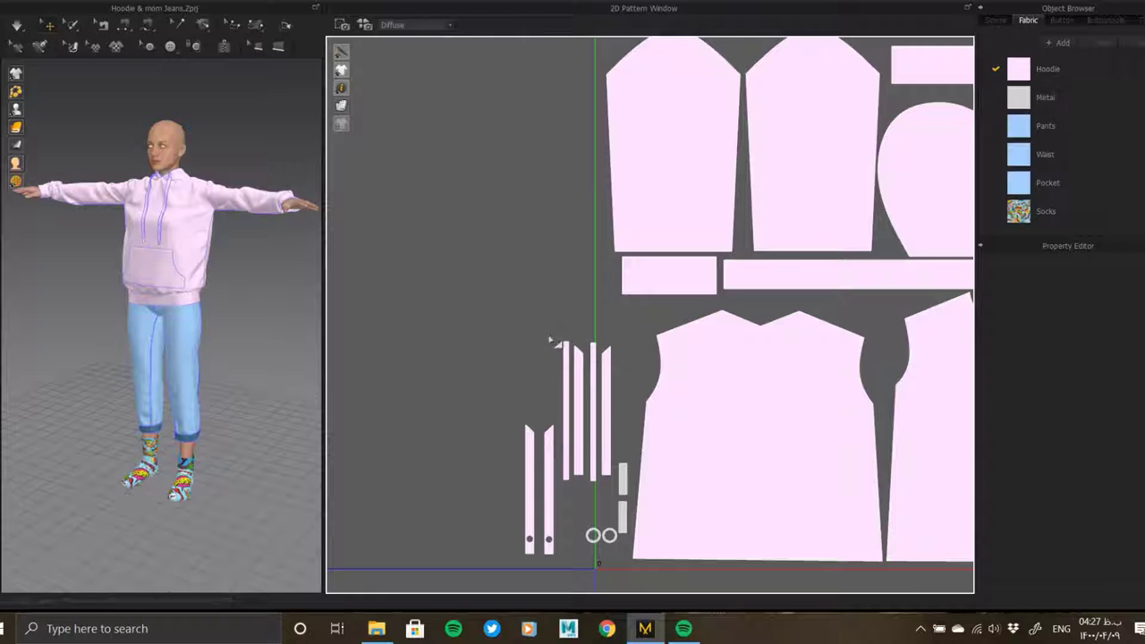
- Move the four narrow strips up along the tile's left edge
click(614, 472)
scroll(609, 457, up, 1)
scroll(622, 247, up, 2)
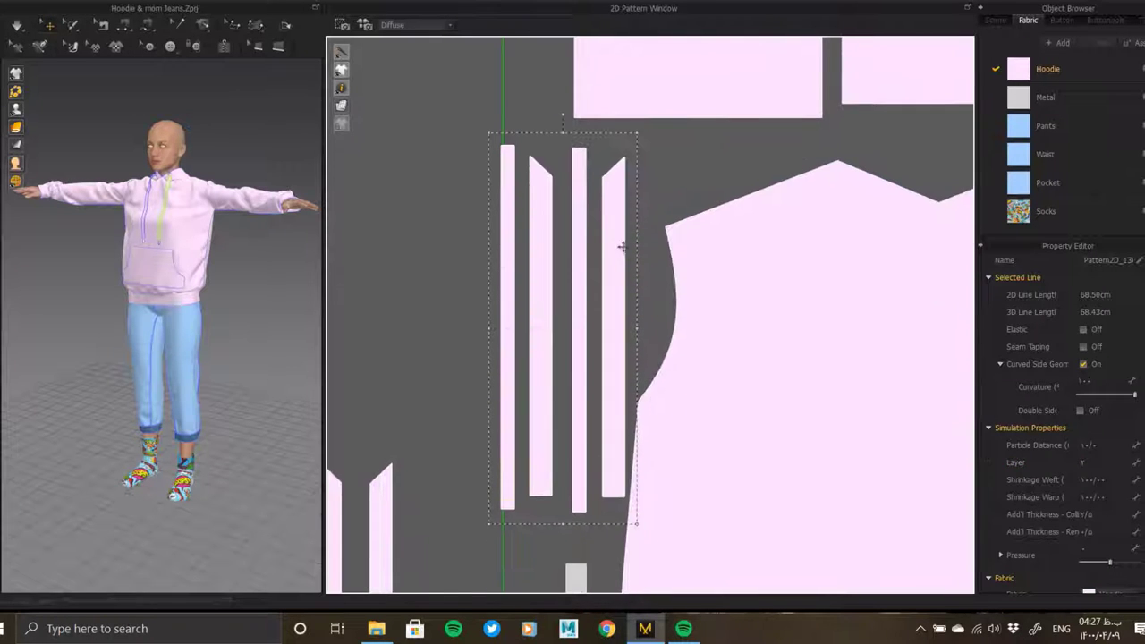
mouse_move(622, 247)
mouse_down()
mouse_move(621, 223)
mouse_move(558, 232)
mouse_move(535, 219)
mouse_up()
- Flip a single strip using its right-click menu
click(440, 204)
click(590, 259)
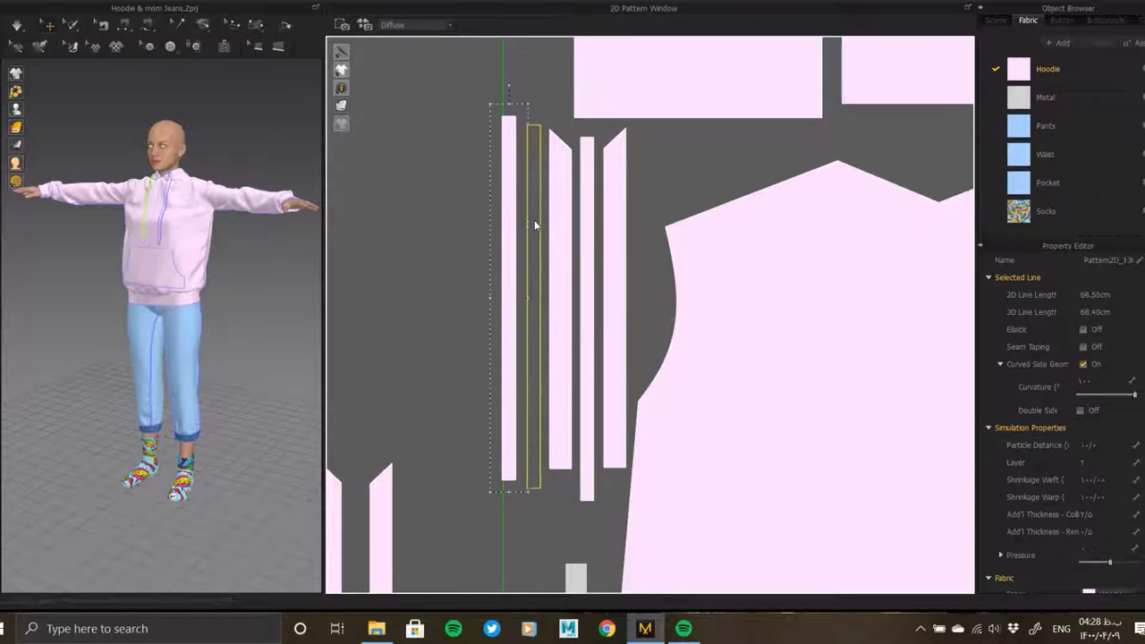
scroll(534, 219, down, 2)
scroll(537, 322, down, 3)
scroll(537, 323, down, 2)
scroll(537, 323, up, 2)
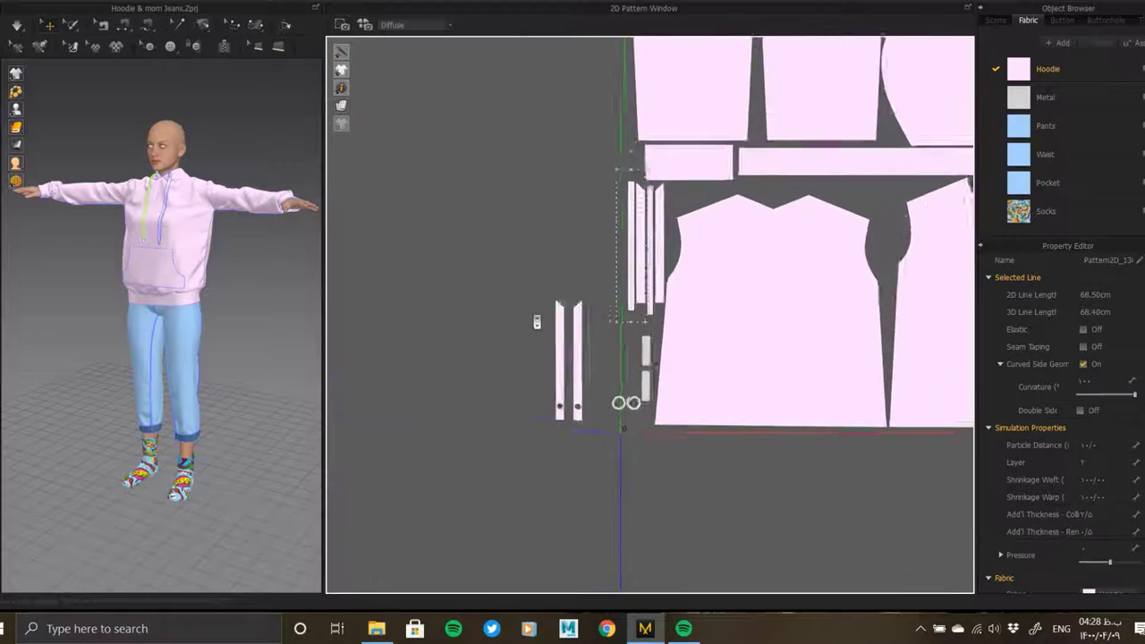
scroll(536, 323, up, 2)
right_click(593, 470)
click(597, 454)
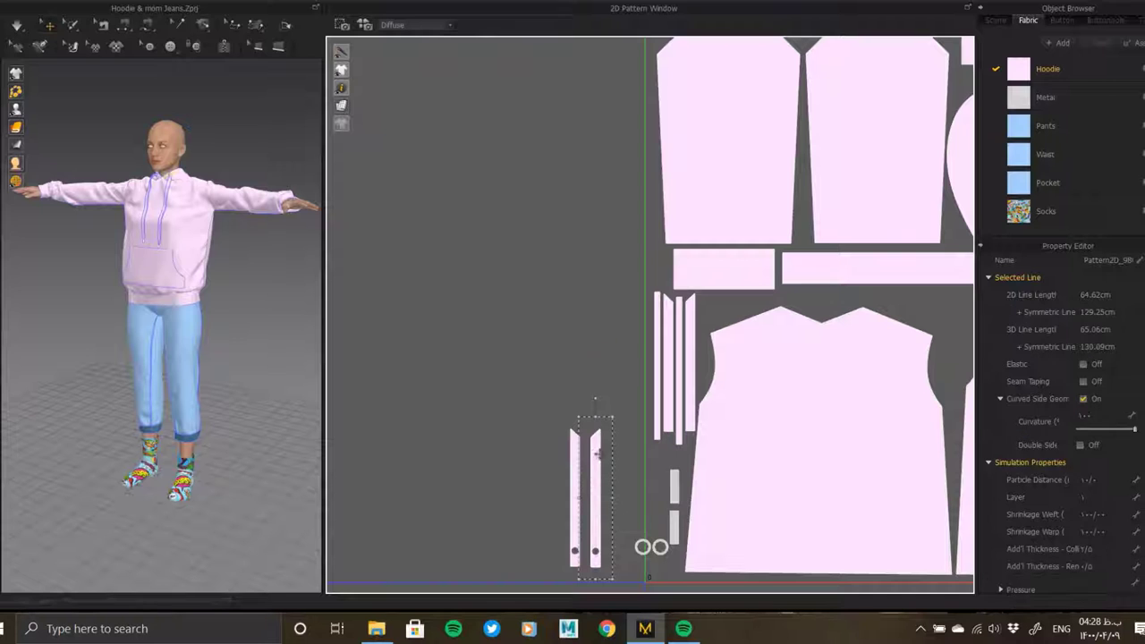
- Select the dotted drawstring piece and the thin right strip, zooming to inspect them
click(658, 174)
scroll(658, 175, up, 2)
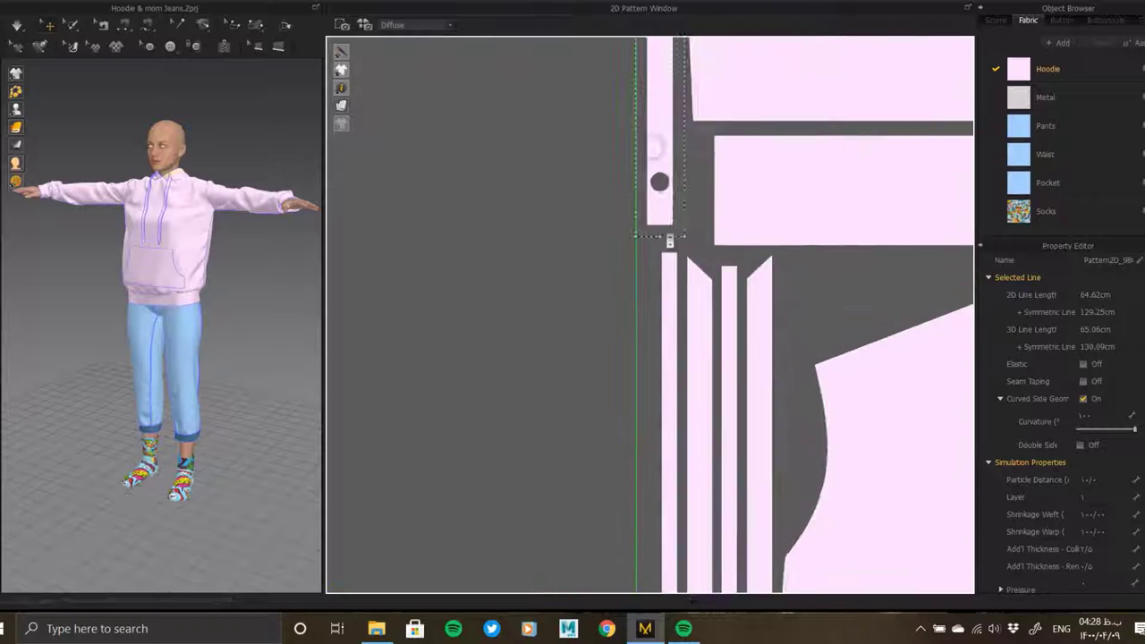
scroll(601, 191, down, 3)
scroll(542, 323, down, 1)
scroll(542, 323, down, 1)
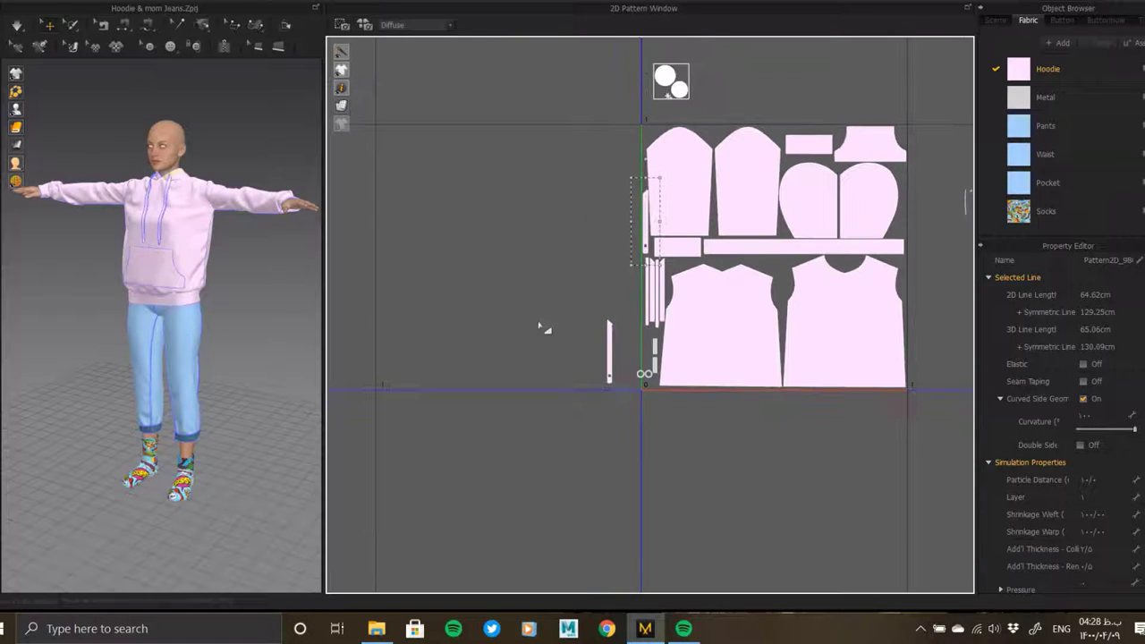
scroll(906, 194, up, 3)
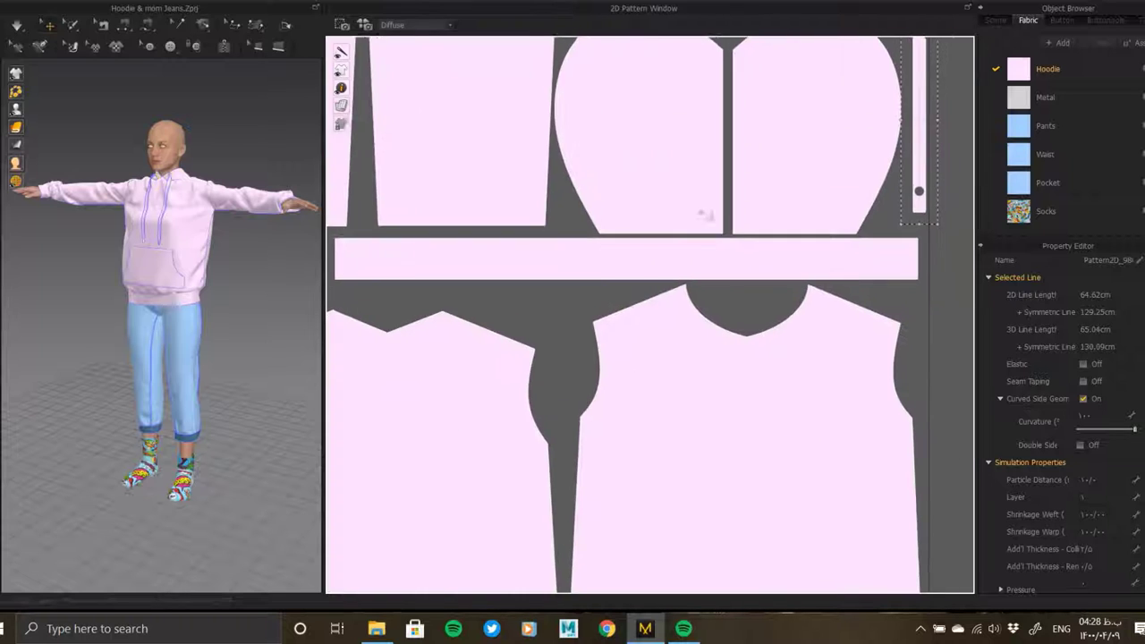
scroll(906, 194, up, 2)
scroll(654, 281, up, 2)
click(685, 213)
scroll(734, 342, down, 3)
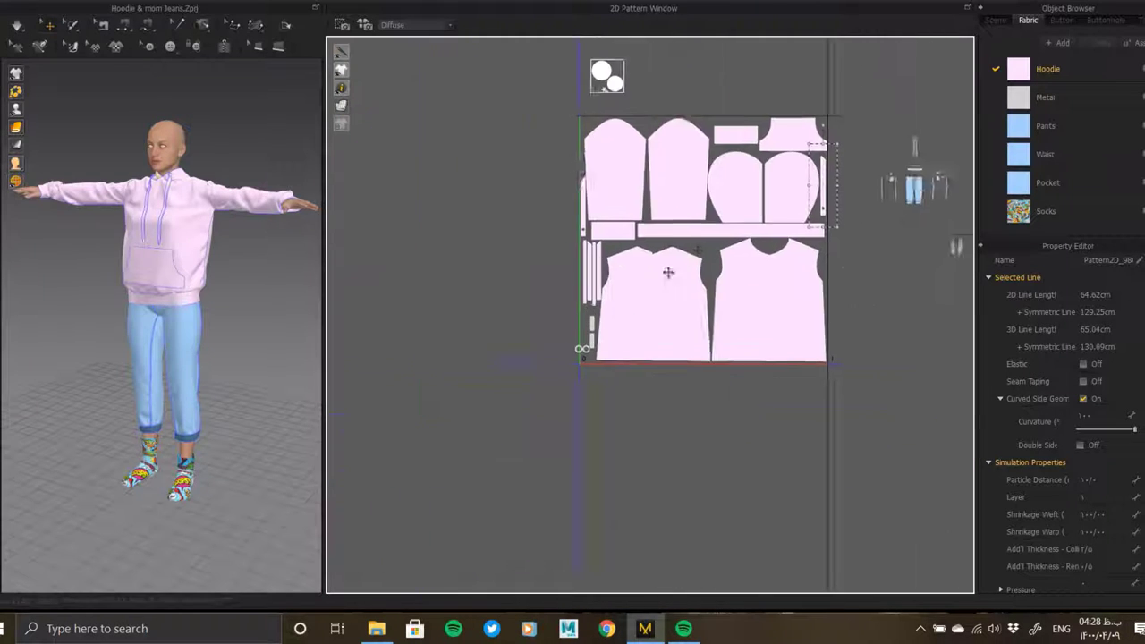
scroll(537, 367, up, 3)
scroll(531, 371, up, 2)
- Pack the two small rings together and move the small rectangle up beside the strips
click(587, 395)
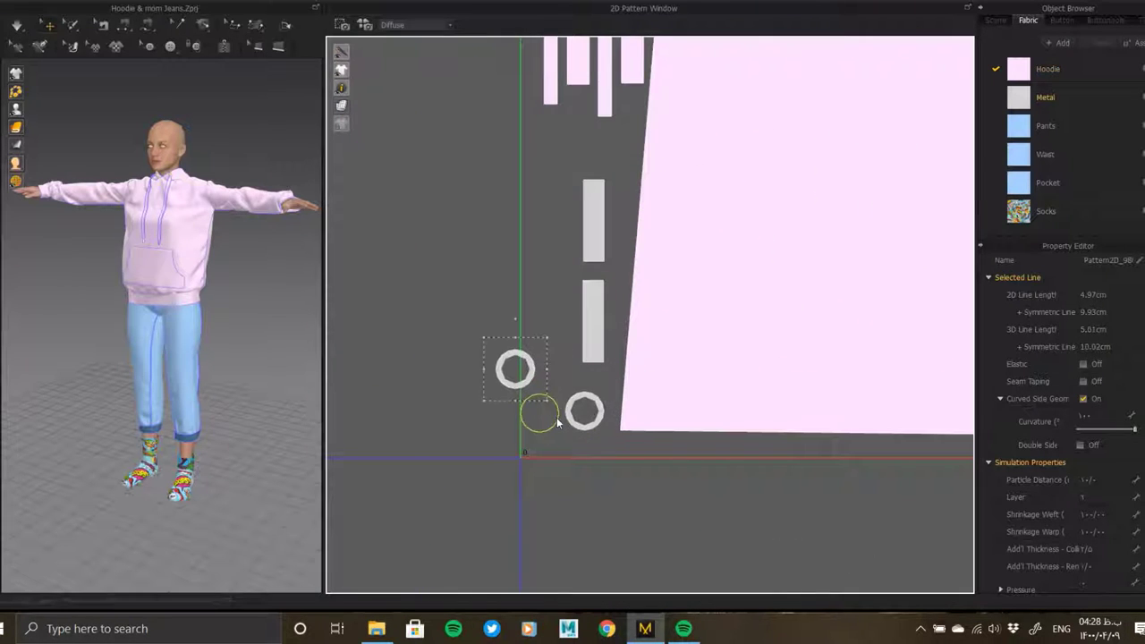
drag(556, 423, 557, 421)
drag(606, 453, 525, 379)
drag(573, 408, 582, 402)
mouse_move(592, 297)
mouse_down()
mouse_move(544, 248)
mouse_move(568, 218)
mouse_up()
- Zoom out and select the two-circle button piece
scroll(537, 376, down, 3)
scroll(537, 376, down, 3)
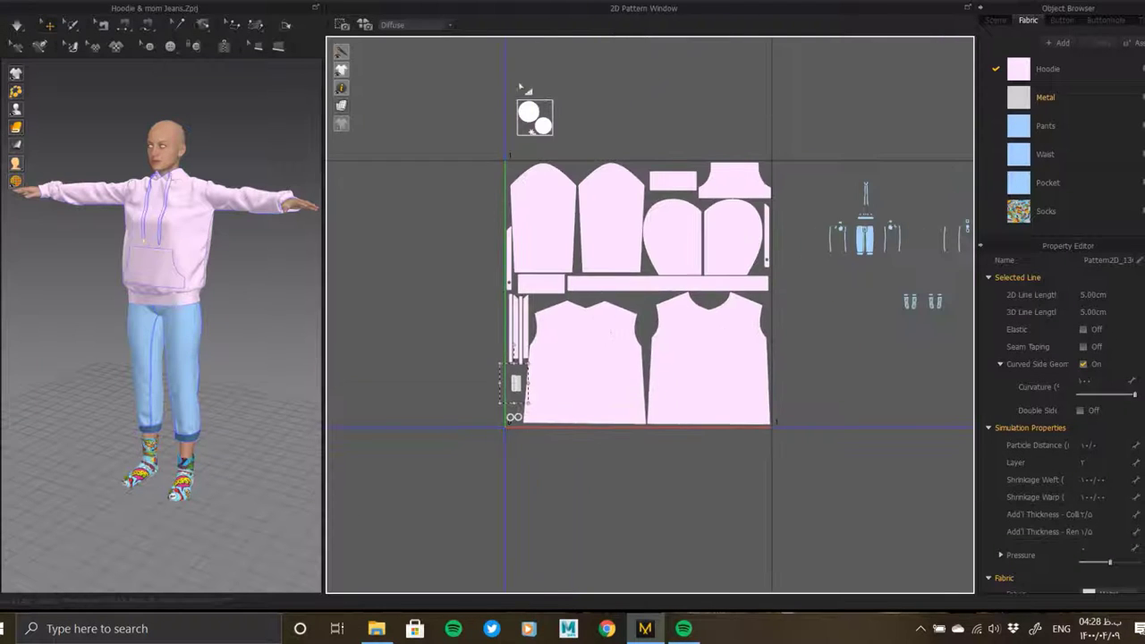
click(534, 115)
- Move the two-circle button piece out of the tile, beside the pants pieces
drag(482, 302, 475, 345)
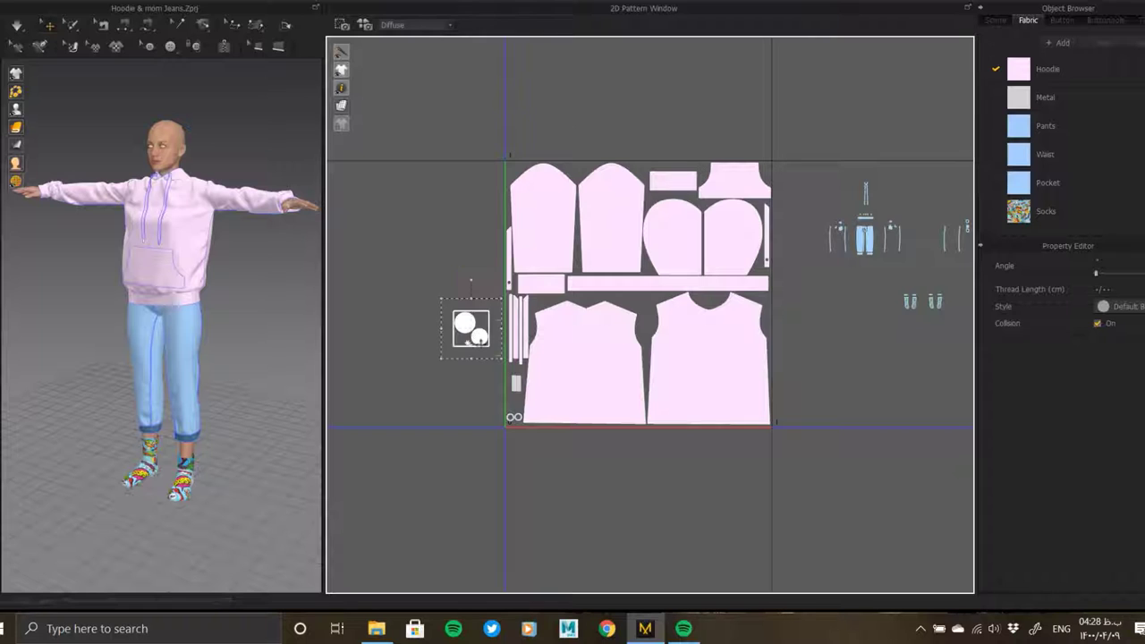
drag(868, 305, 856, 300)
right_drag(808, 162, 582, 191)
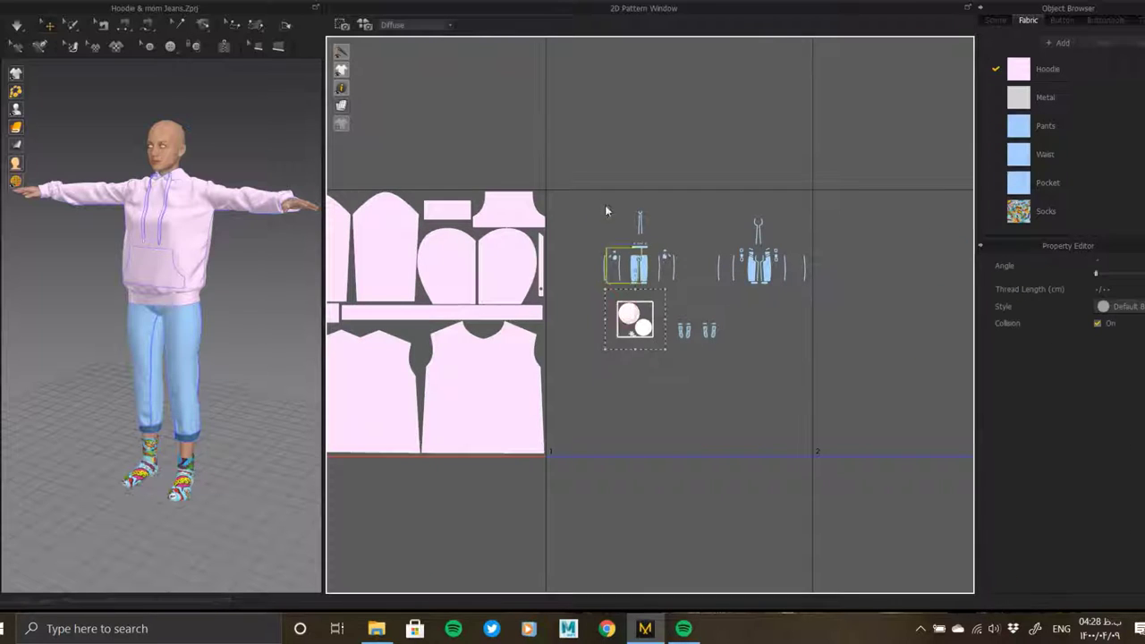
- Copy all the pants and sock pieces and place the pasted copy on the right
mouse_move(646, 329)
mouse_down()
mouse_move(598, 177)
mouse_move(821, 361)
mouse_up()
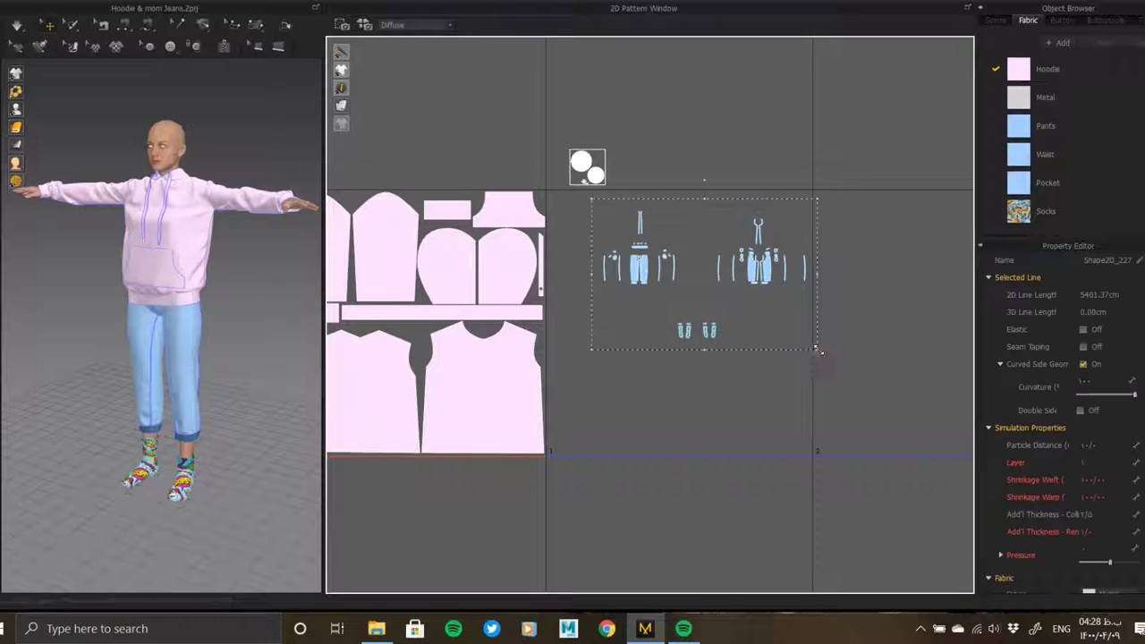
key(ctrl+c)
key(ctrl+v)
scroll(820, 352, down, 5)
scroll(781, 413, up, 2)
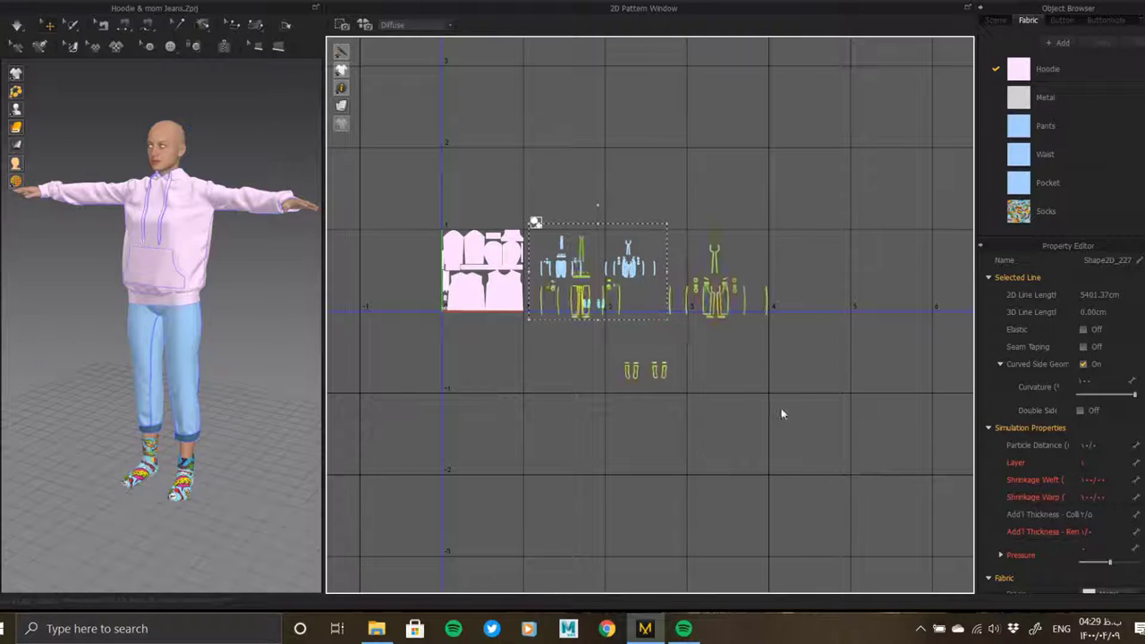
click(781, 413)
- Shift the right-hand pants pieces left, closer to the others
scroll(675, 343, up, 3)
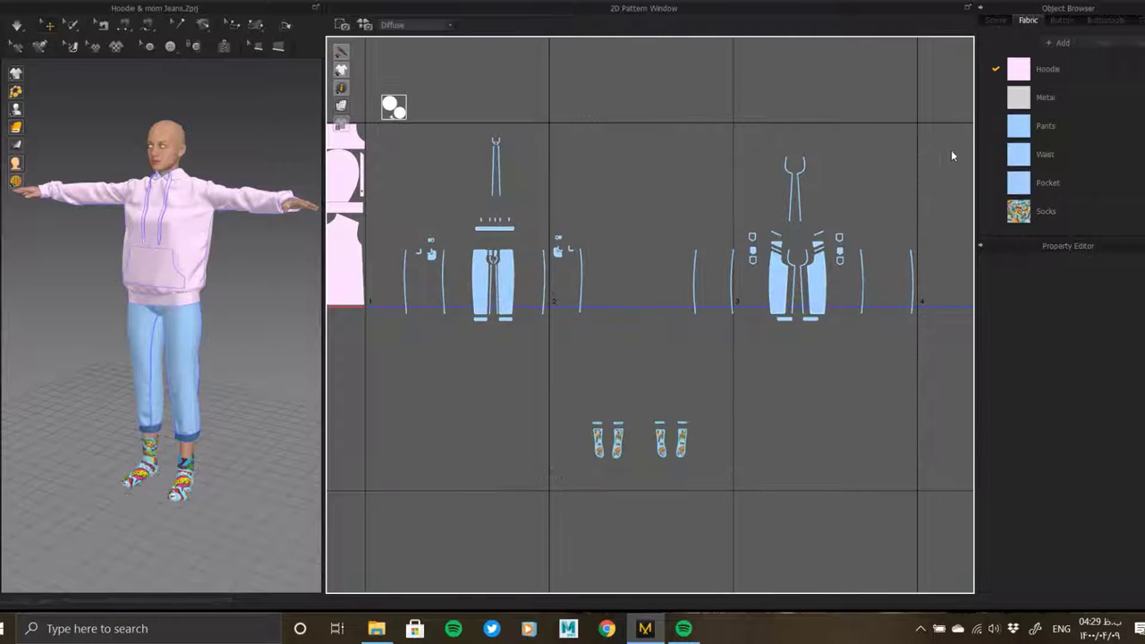
drag(814, 274, 739, 271)
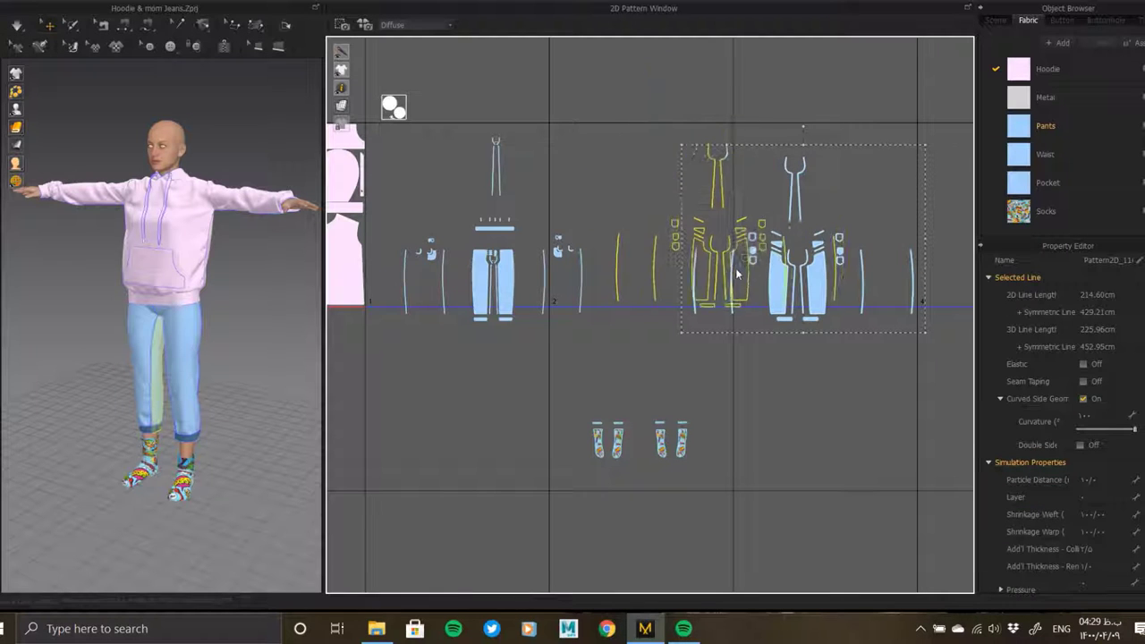
scroll(674, 383, up, 5)
middle_drag(642, 281, 555, 465)
- Select the long thin strip and the double-edged strip, zooming to check them
click(515, 340)
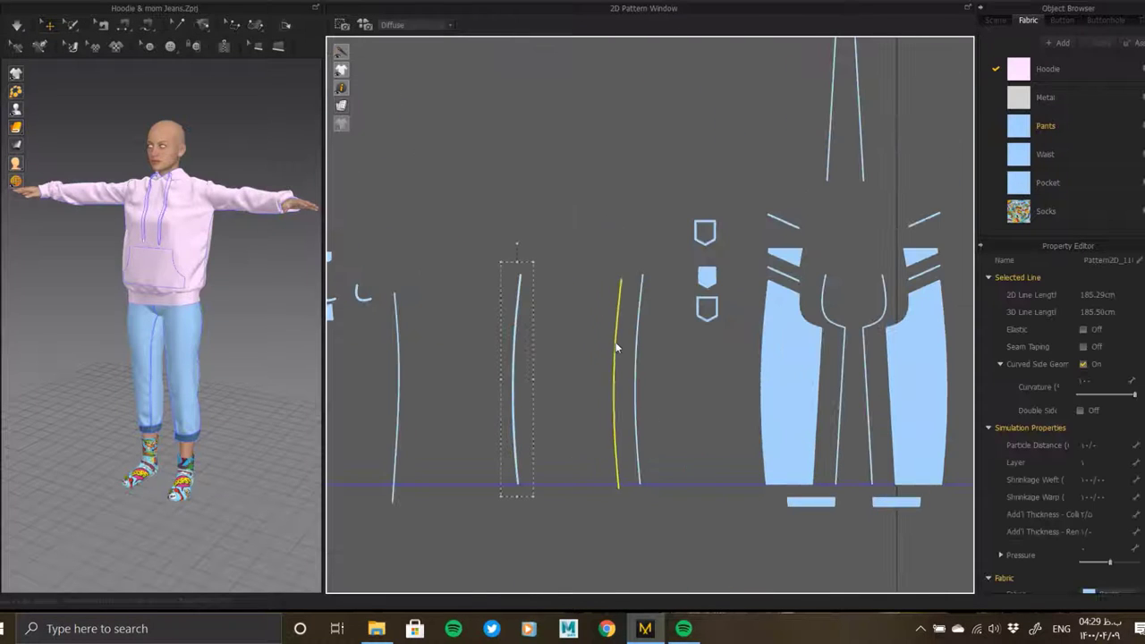
click(629, 337)
scroll(629, 337, up, 3)
scroll(609, 332, up, 2)
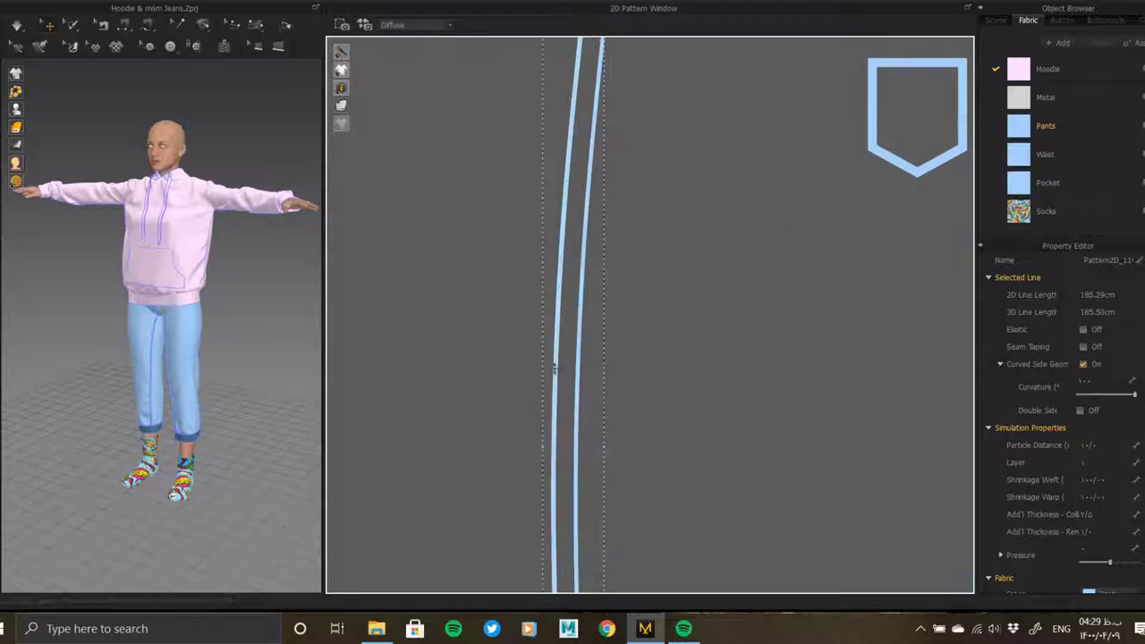
scroll(571, 375, down, 5)
scroll(671, 338, up, 3)
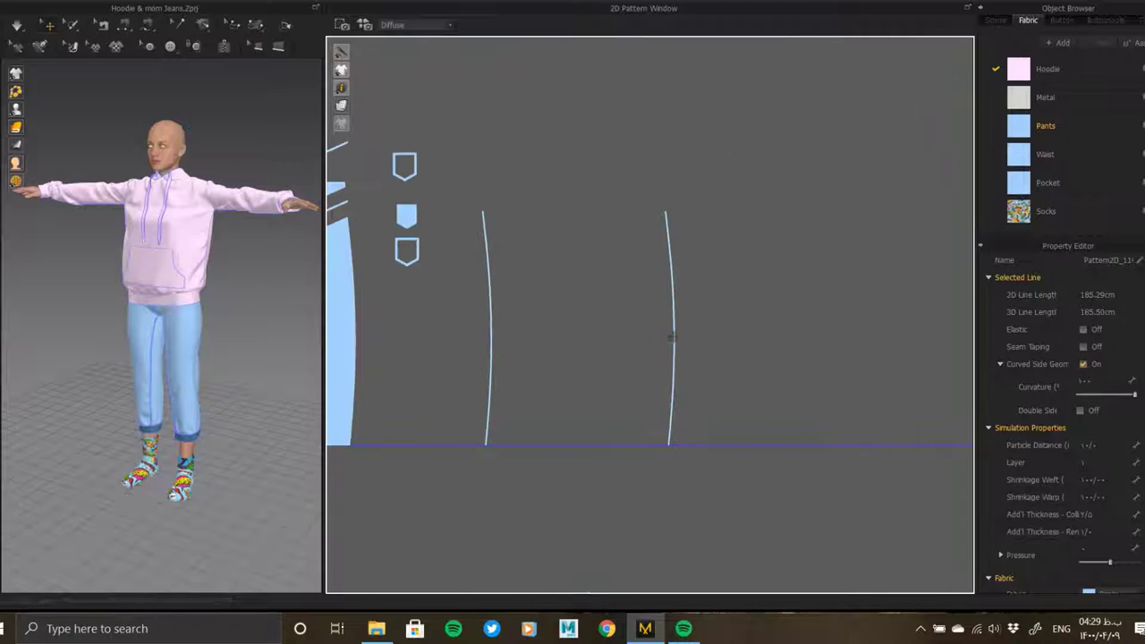
- Select the left strip line and zoom in and out to check its alignment
click(494, 340)
scroll(528, 350, up, 4)
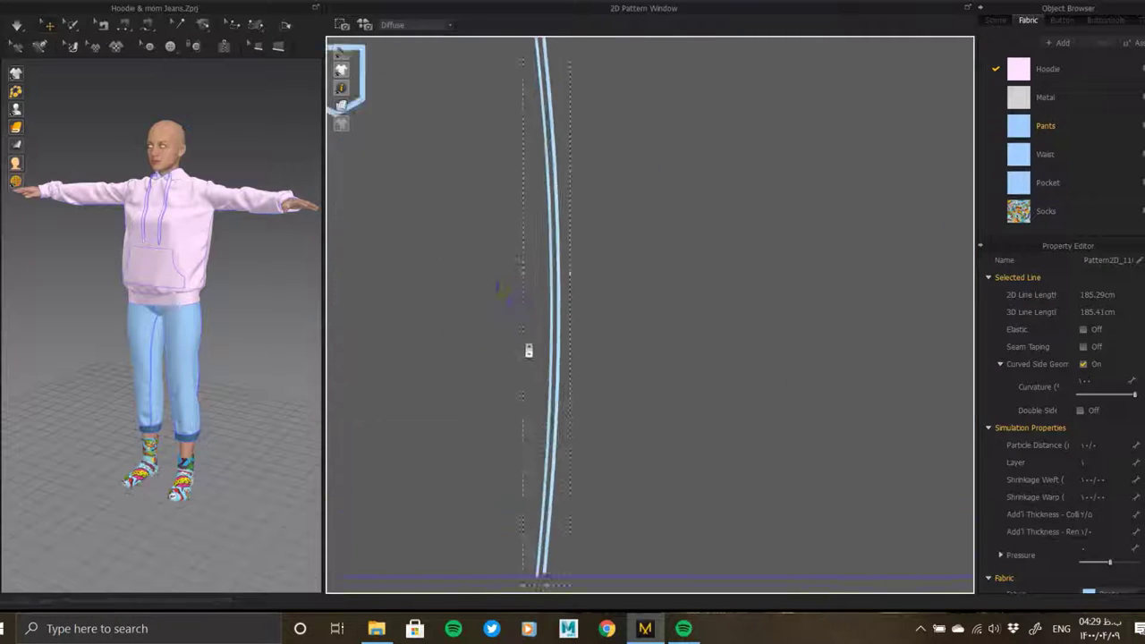
scroll(555, 280, down, 2)
scroll(575, 403, down, 2)
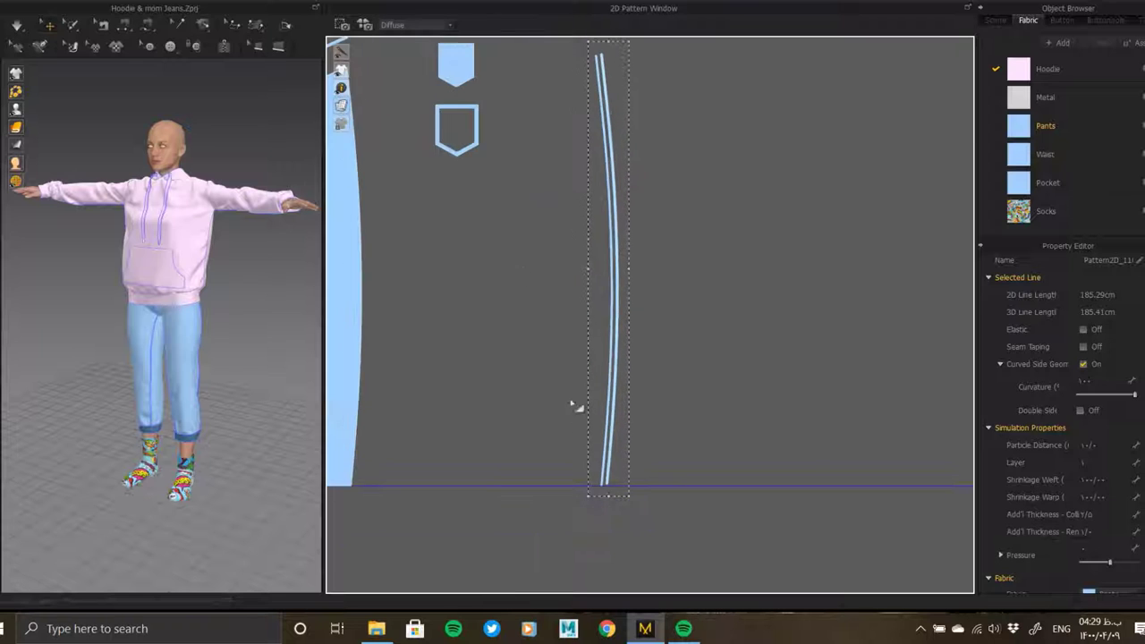
scroll(680, 289, up, 3)
scroll(654, 380, down, 1)
scroll(654, 380, down, 2)
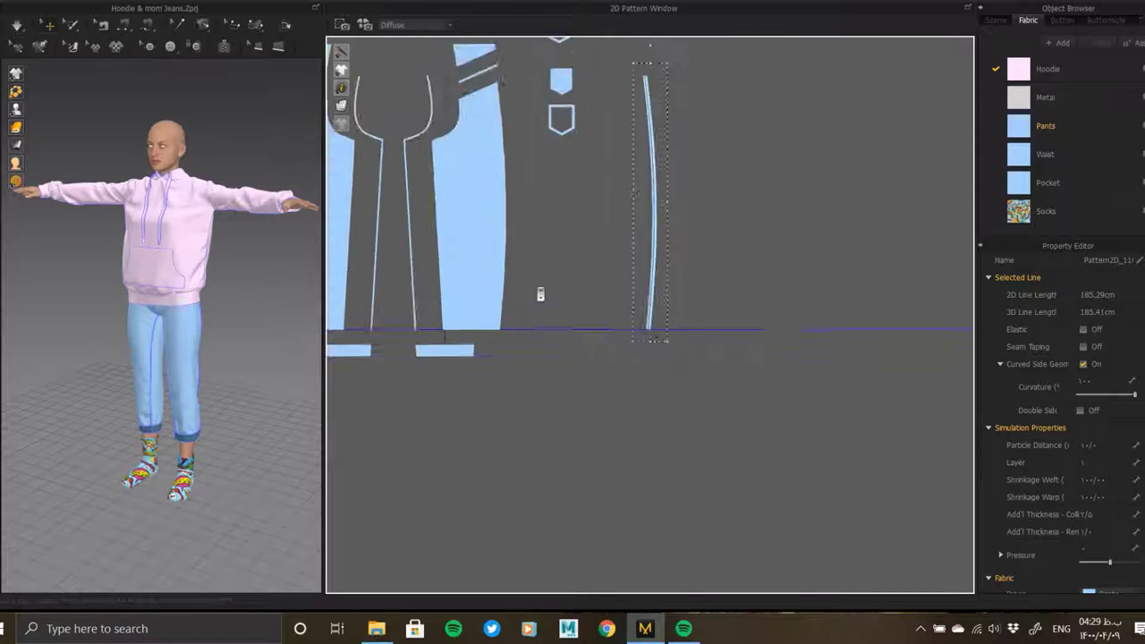
scroll(638, 300, down, 2)
scroll(638, 300, down, 2)
scroll(638, 300, down, 1)
scroll(631, 322, up, 1)
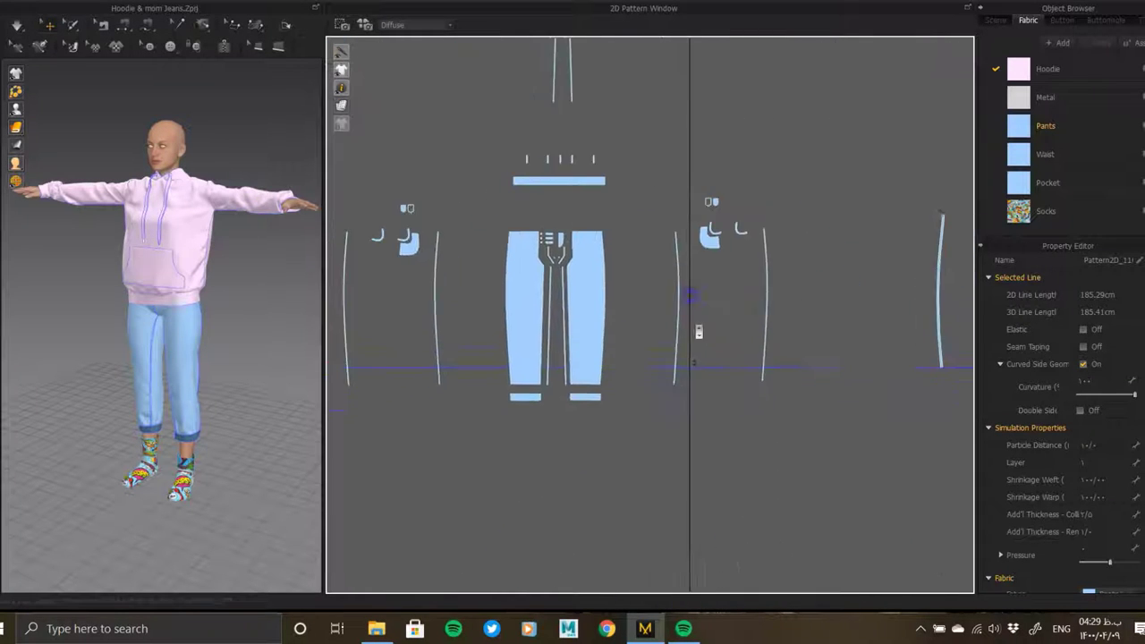
scroll(631, 327, up, 3)
scroll(712, 292, up, 3)
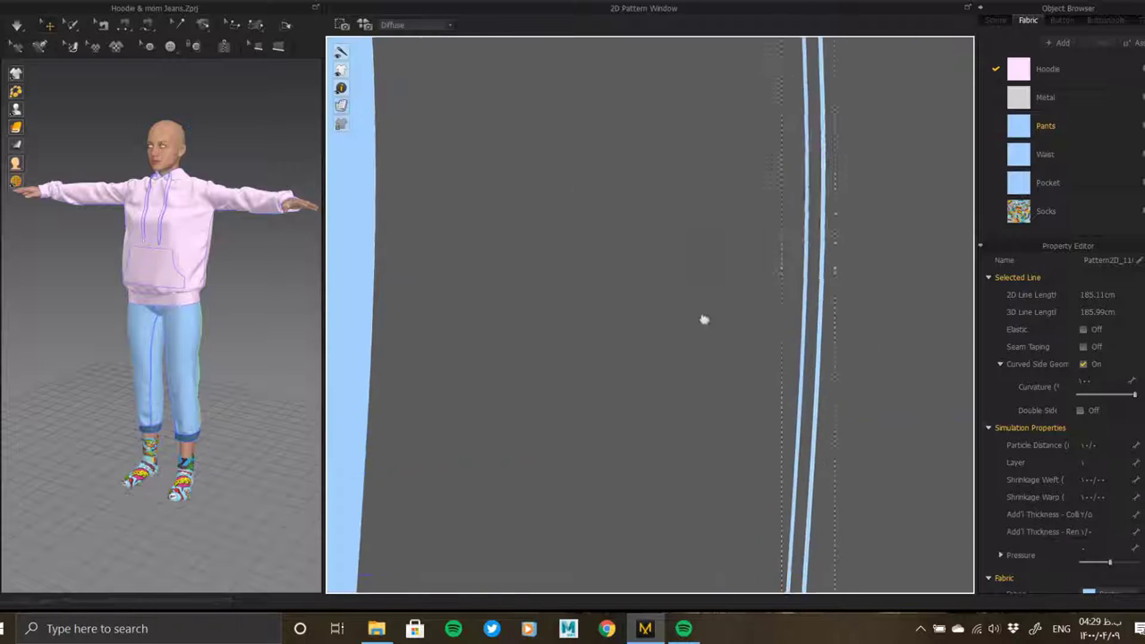
scroll(711, 295, down, 3)
- Line up the right seam strip beside the legs, then clear the selection
middle_drag(638, 318, 763, 325)
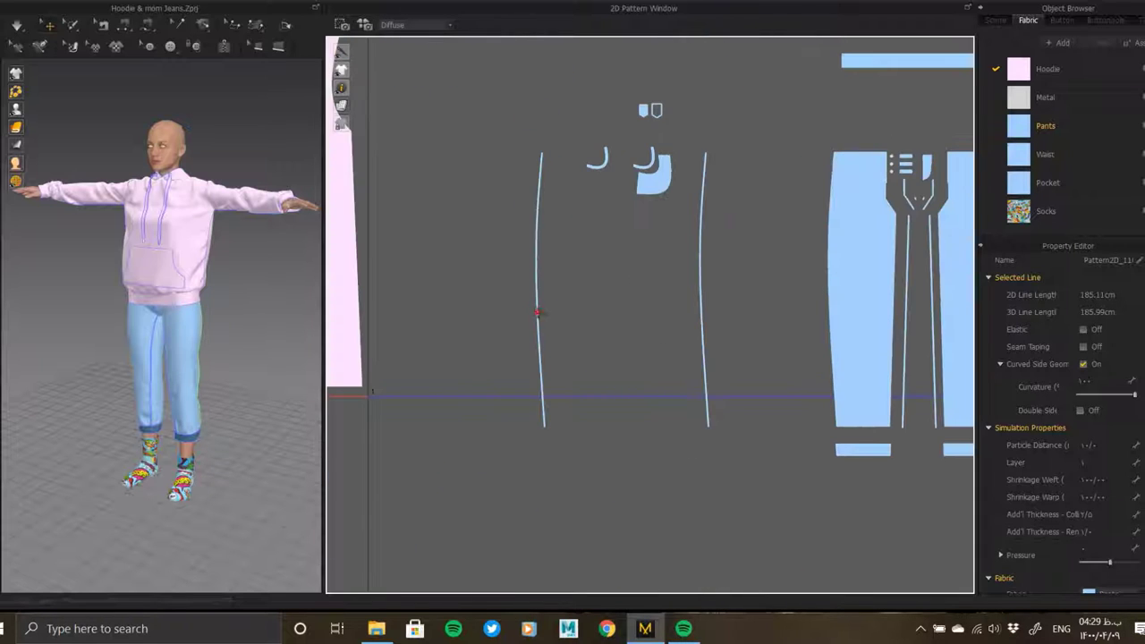
click(699, 320)
scroll(573, 214, up, 3)
scroll(639, 363, down, 2)
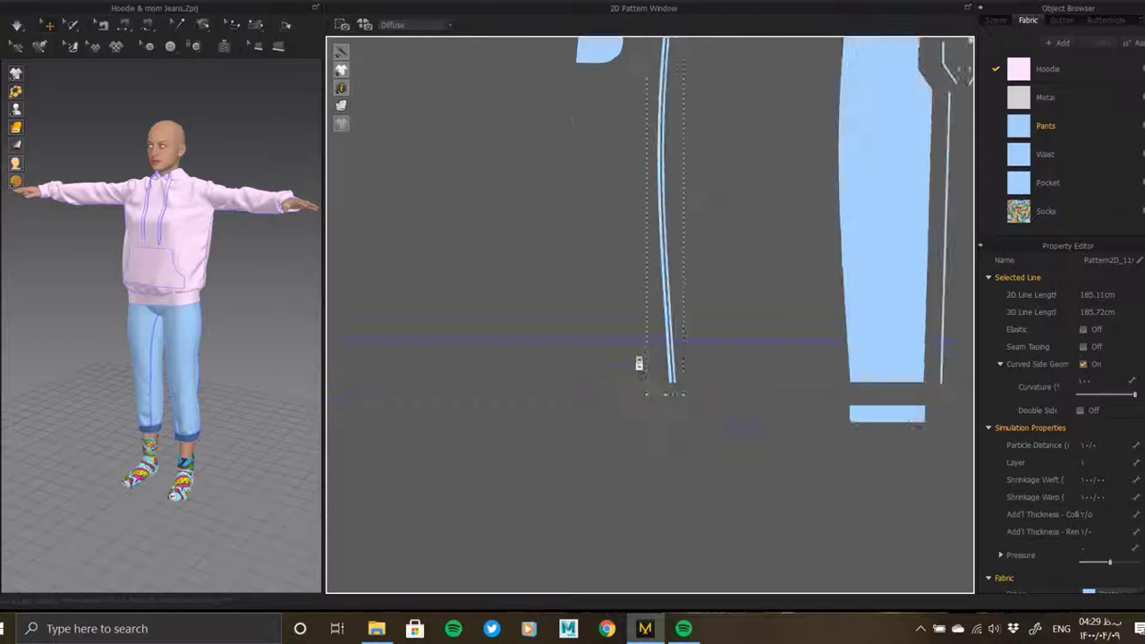
scroll(639, 363, down, 3)
scroll(639, 363, down, 2)
click(669, 410)
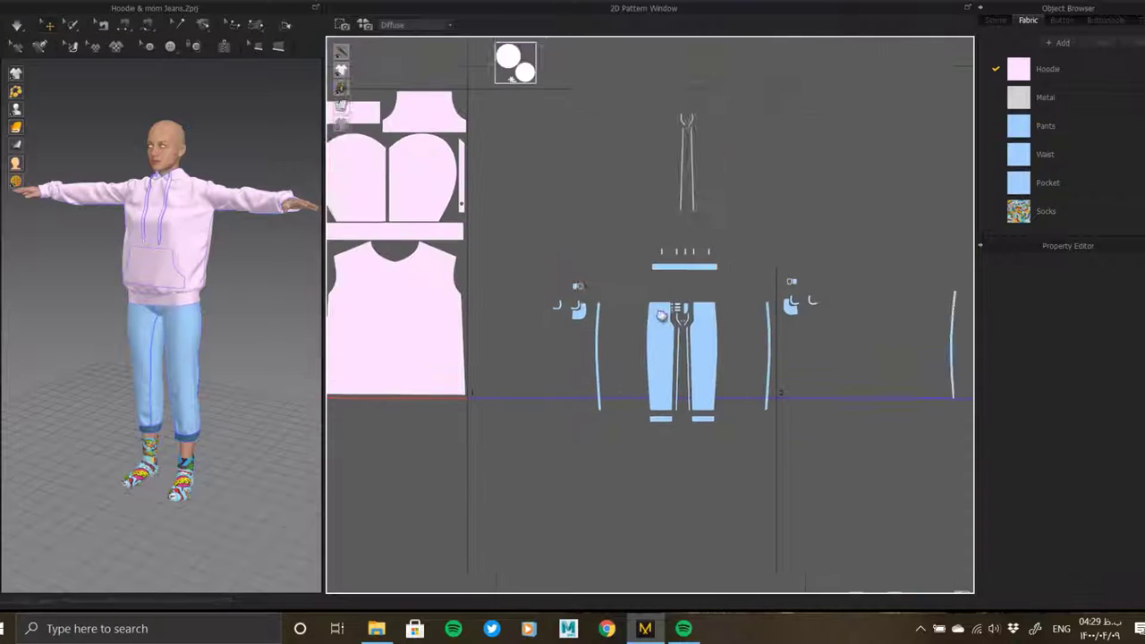
- Move the fly piece right and snap the strip piece inside the fly pattern
middle_drag(680, 358, 558, 439)
drag(562, 237, 858, 246)
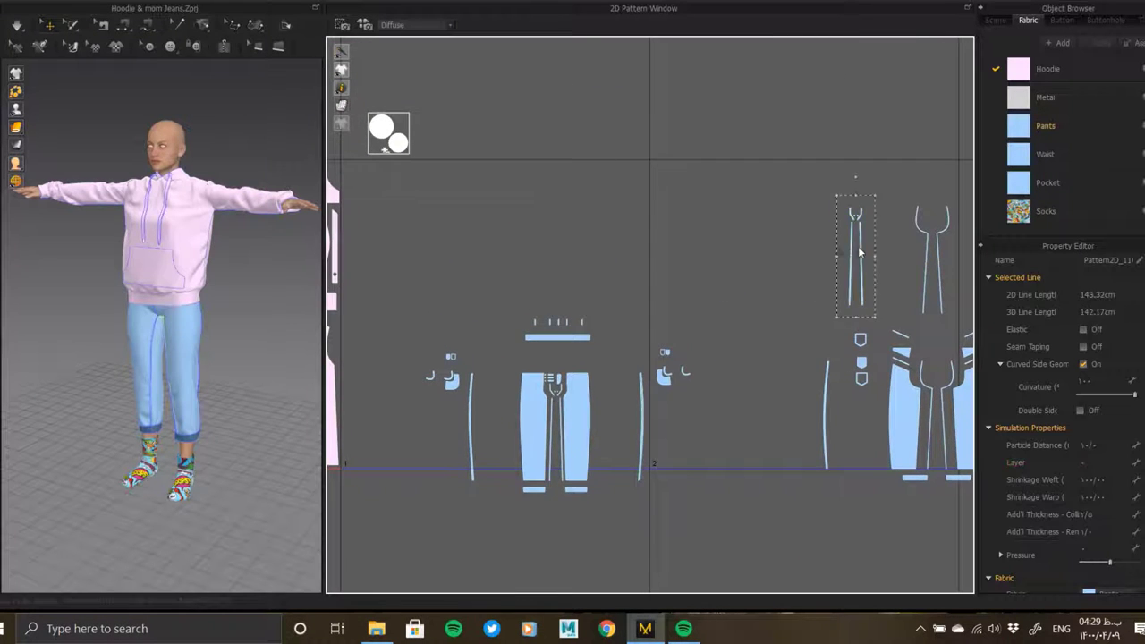
scroll(858, 246, up, 5)
middle_drag(805, 269, 528, 310)
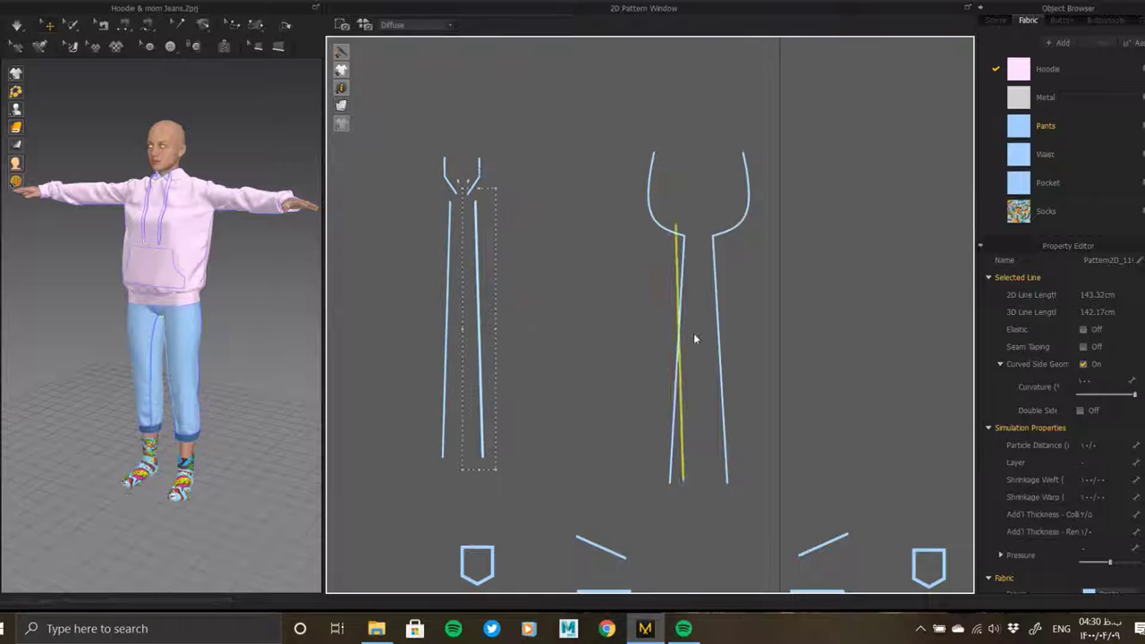
drag(479, 313, 713, 343)
drag(452, 298, 689, 323)
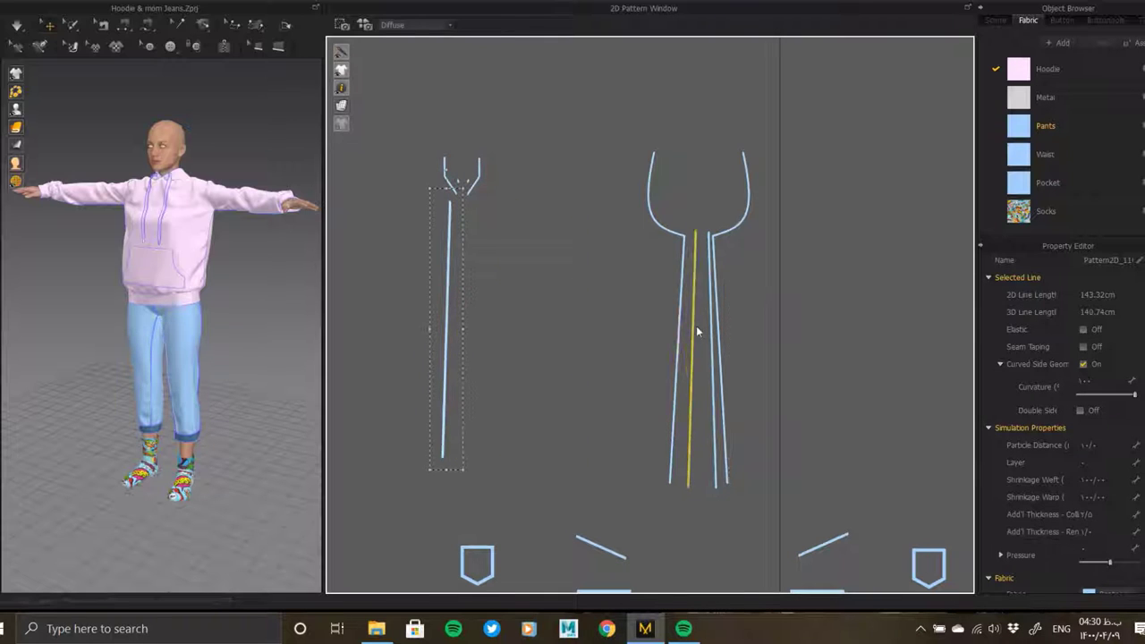
- Select the small top fly piece, zoom to check it, and clear the selection
click(466, 179)
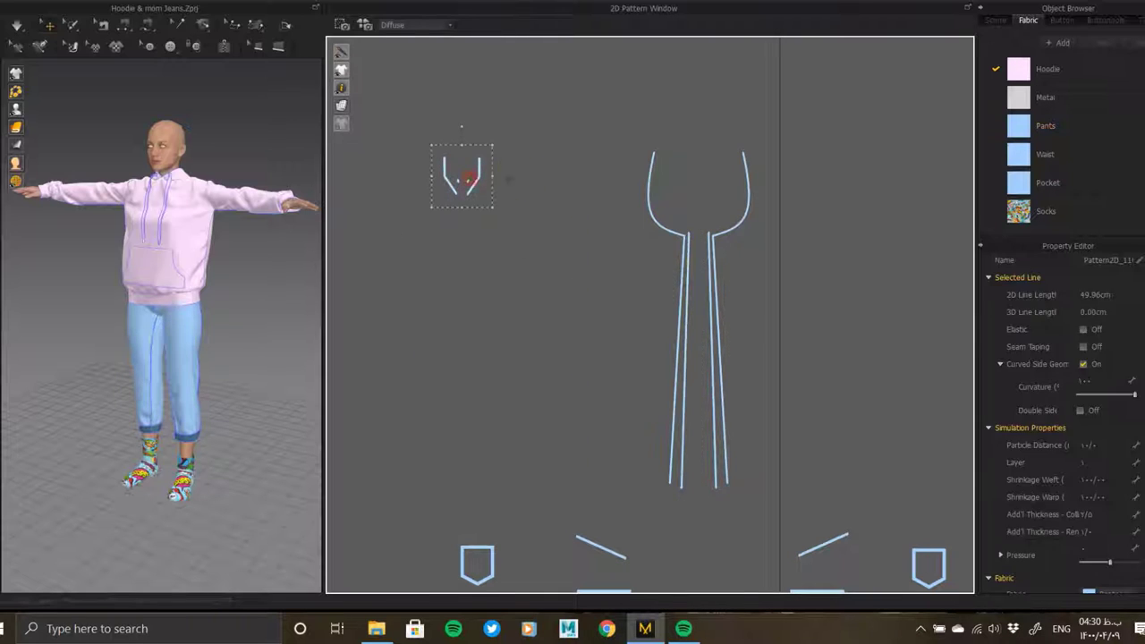
scroll(742, 302, down, 3)
scroll(613, 347, up, 2)
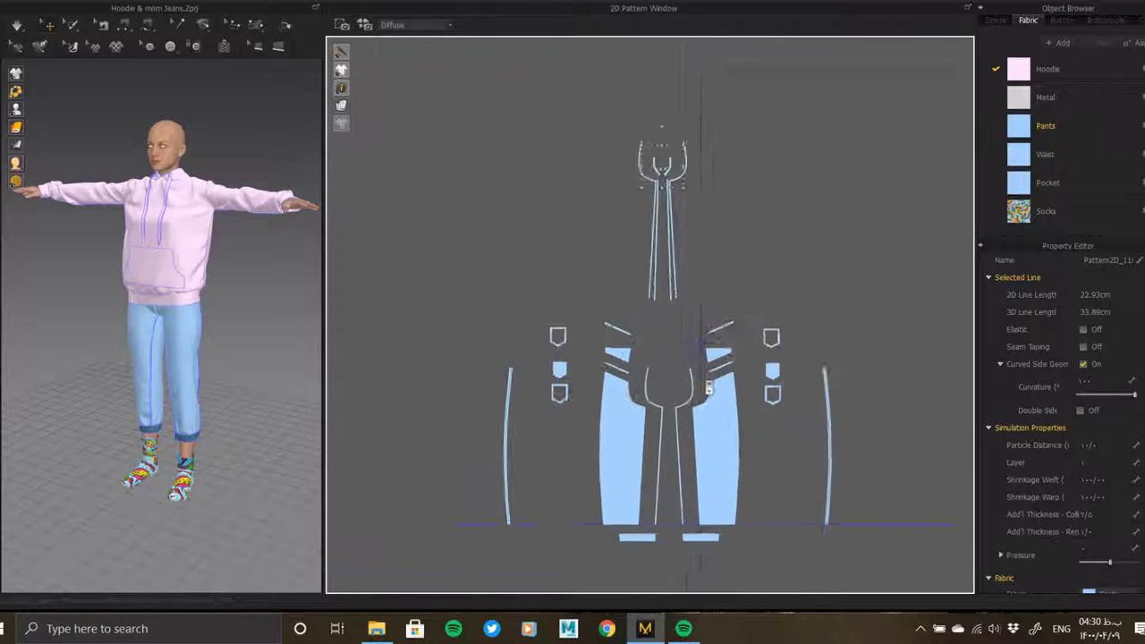
scroll(613, 347, up, 3)
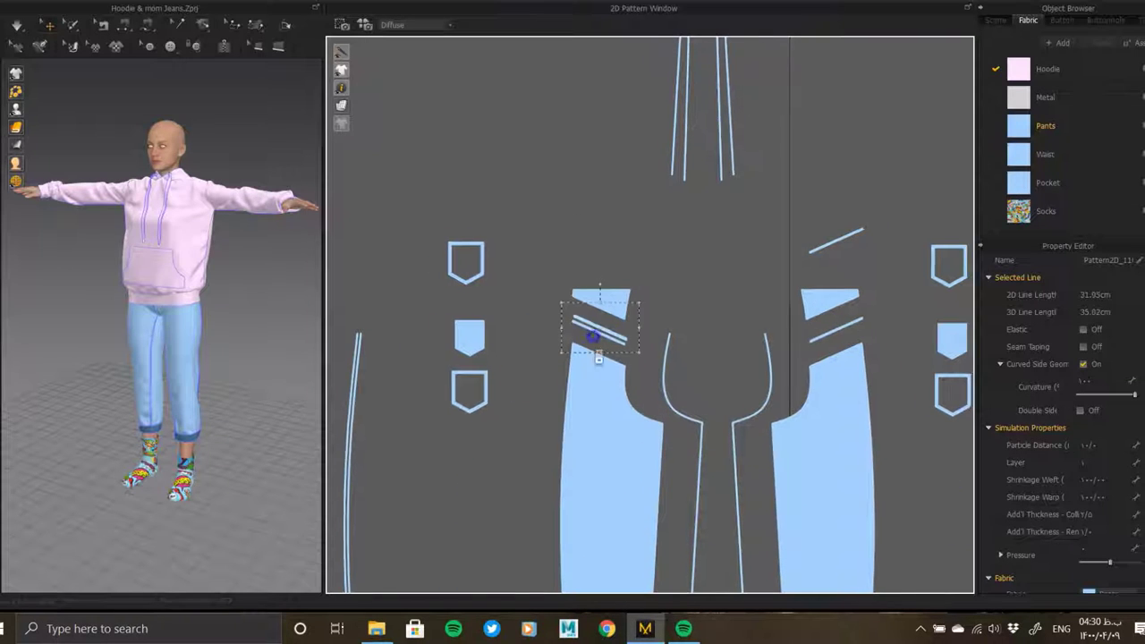
scroll(600, 322, up, 4)
click(597, 312)
- Move a back stripe beside the others and pull the top piece down onto them
click(556, 327)
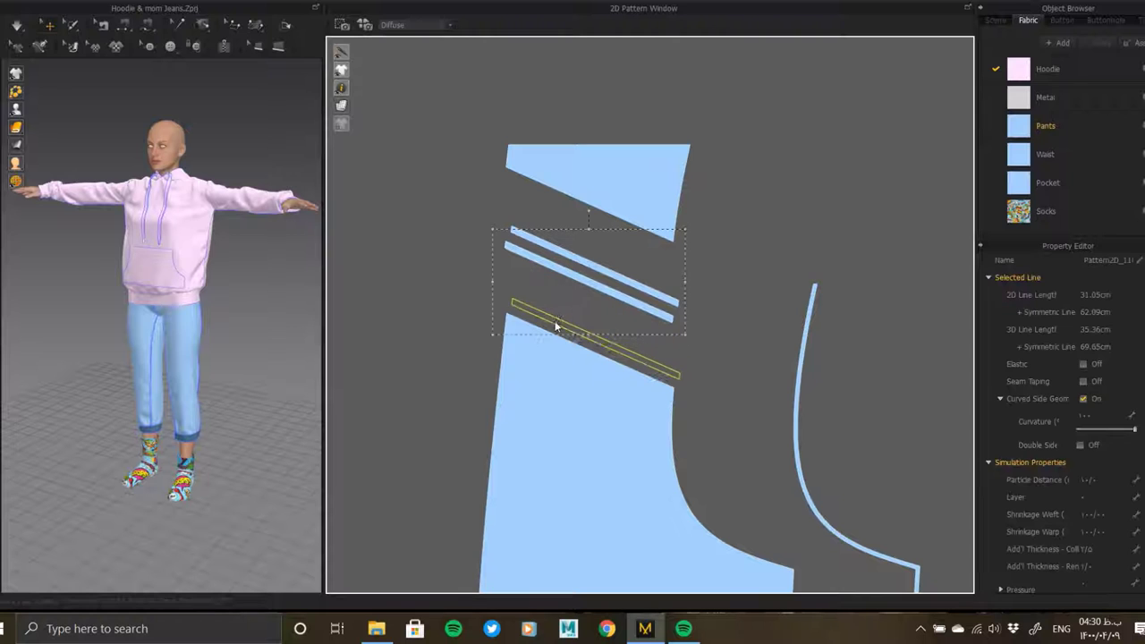
drag(552, 329, 604, 337)
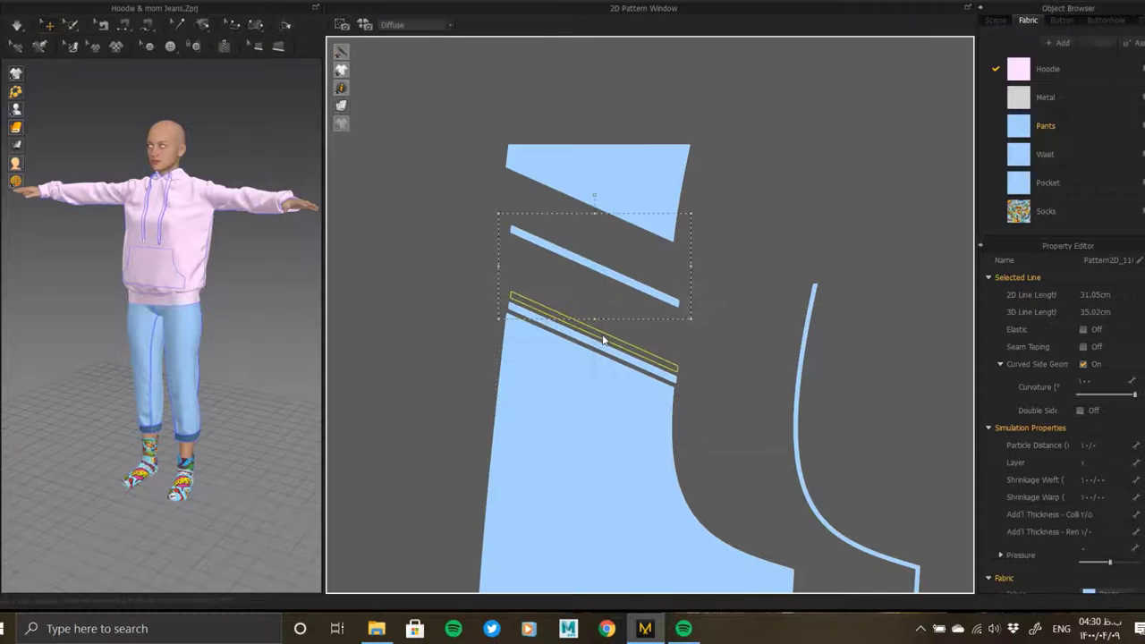
drag(647, 199, 649, 308)
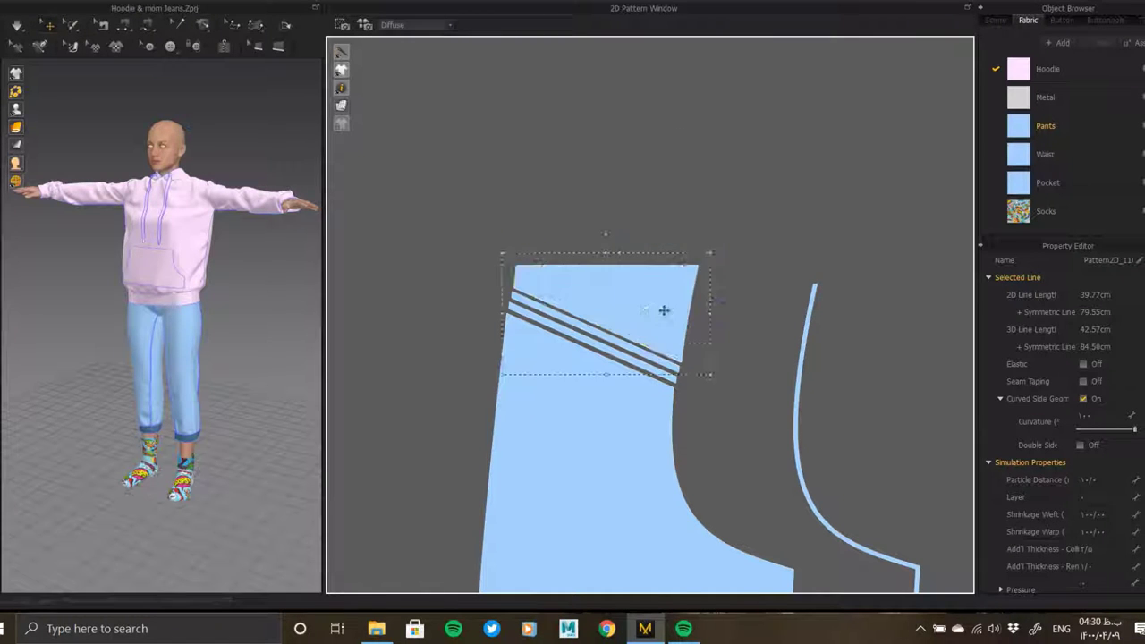
scroll(664, 311, down, 2)
scroll(608, 429, up, 2)
- Stack the stripes as a third stripe and set the trapezoid yoke onto the leg's top edge
click(662, 472)
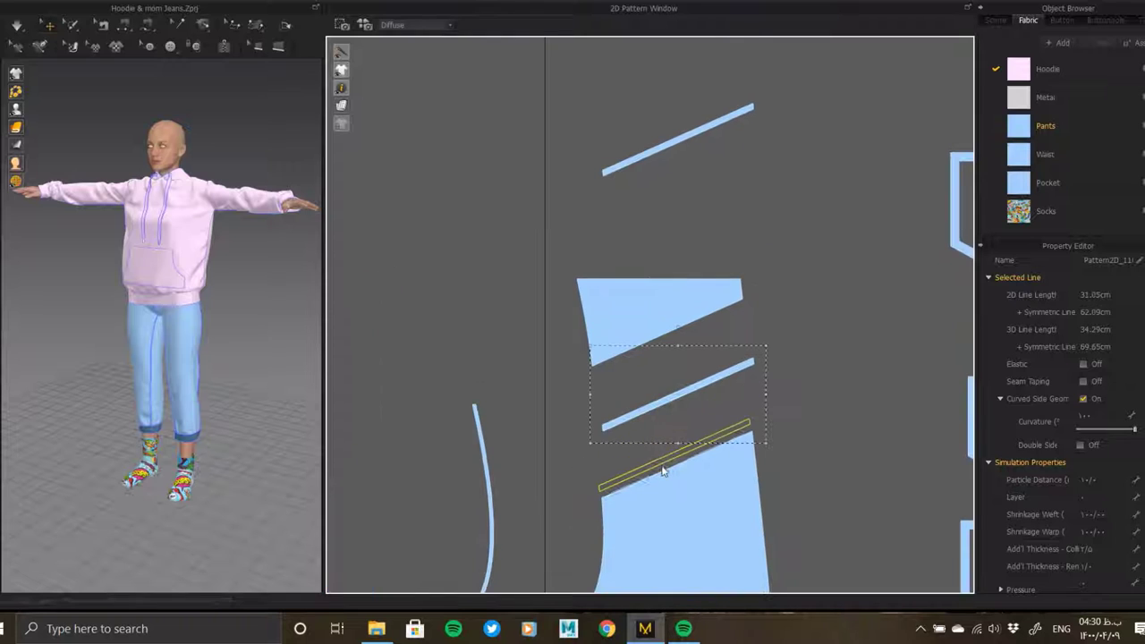
click(662, 471)
click(667, 145)
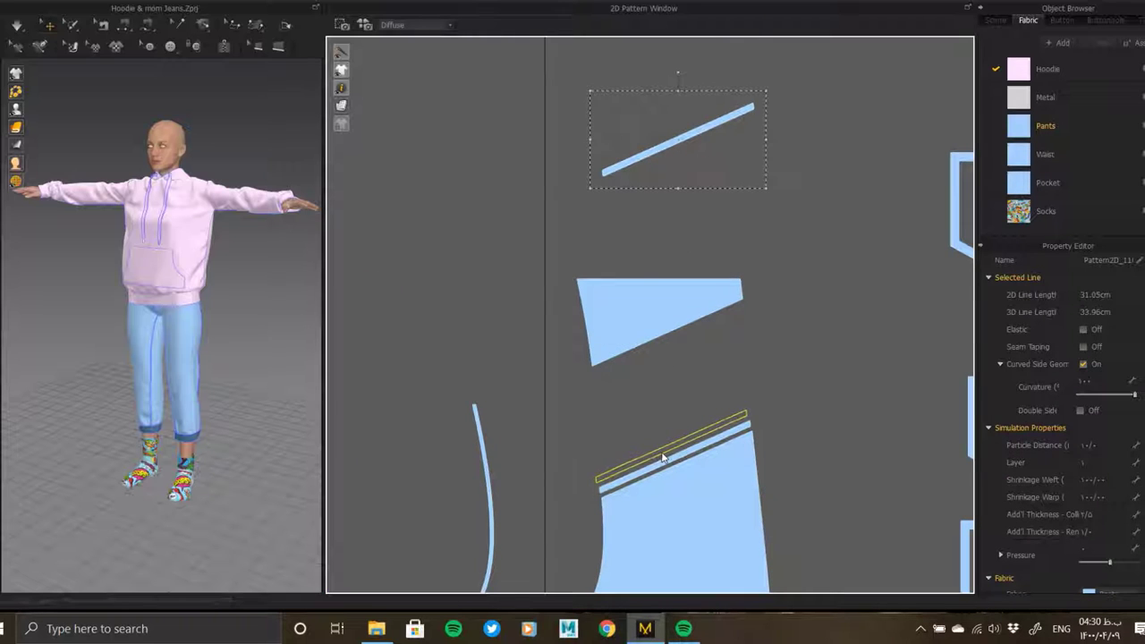
drag(664, 458, 664, 458)
click(642, 410)
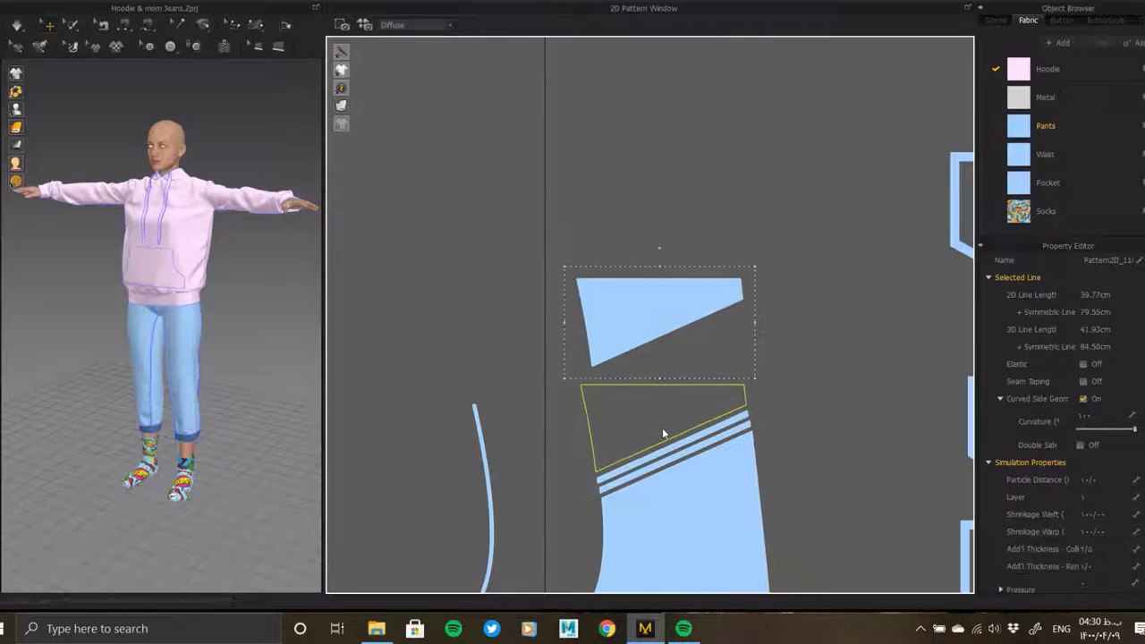
click(662, 428)
scroll(667, 387, down, 3)
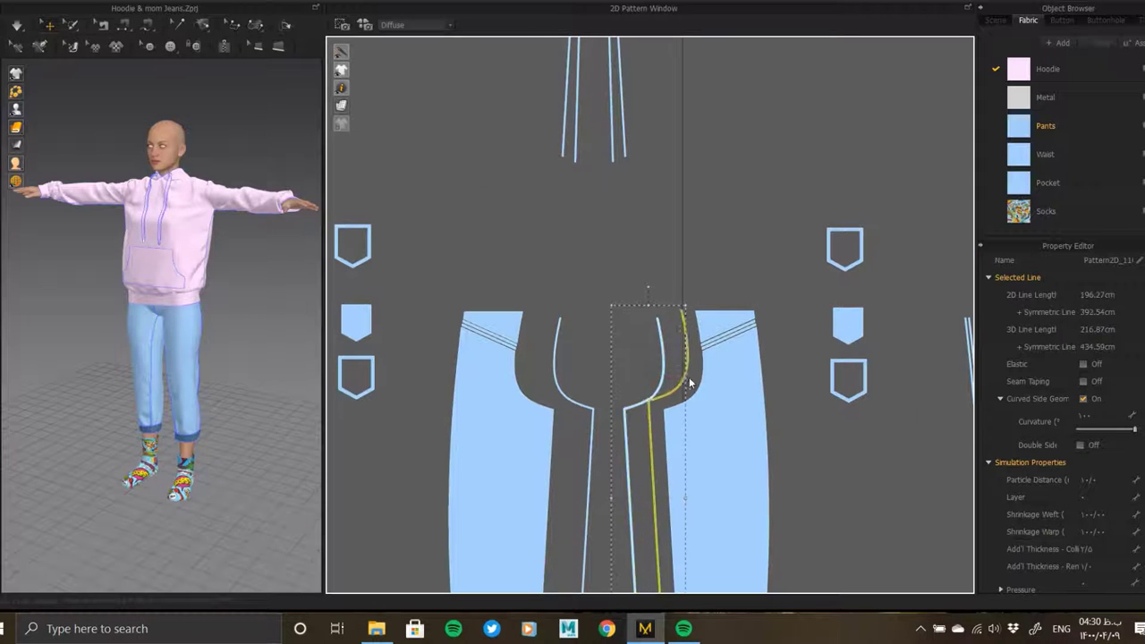
- Slide the seam line onto the right leg and shift the centre piece slightly right
drag(667, 387, 695, 385)
right_click(698, 378)
click(654, 356)
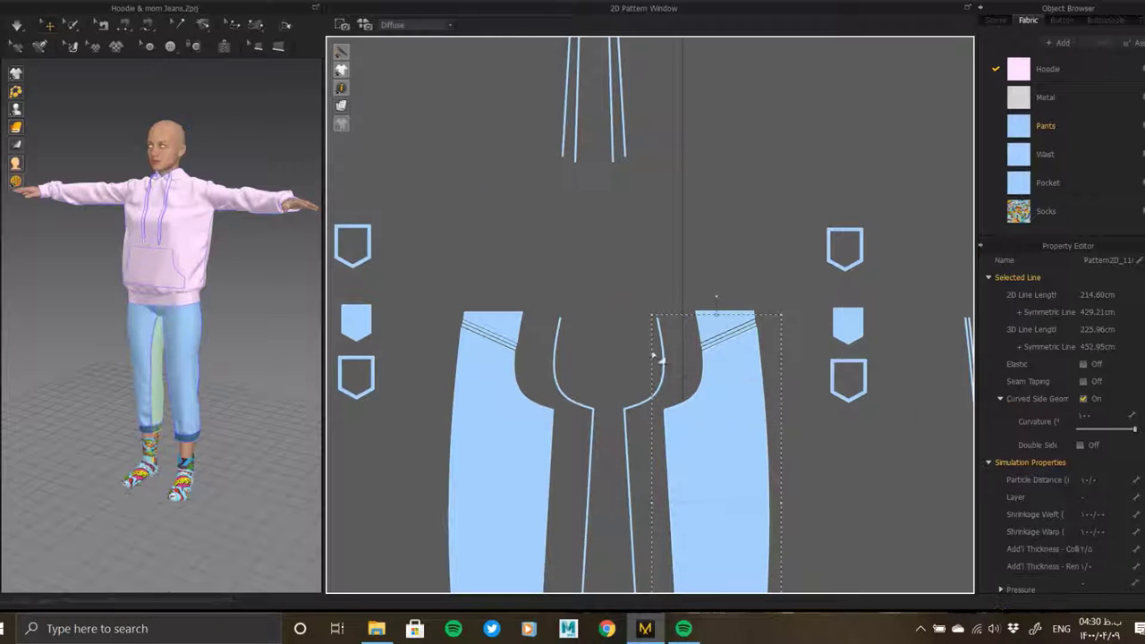
click(669, 401)
mouse_move(673, 408)
mouse_down()
mouse_move(707, 407)
mouse_move(537, 400)
mouse_up()
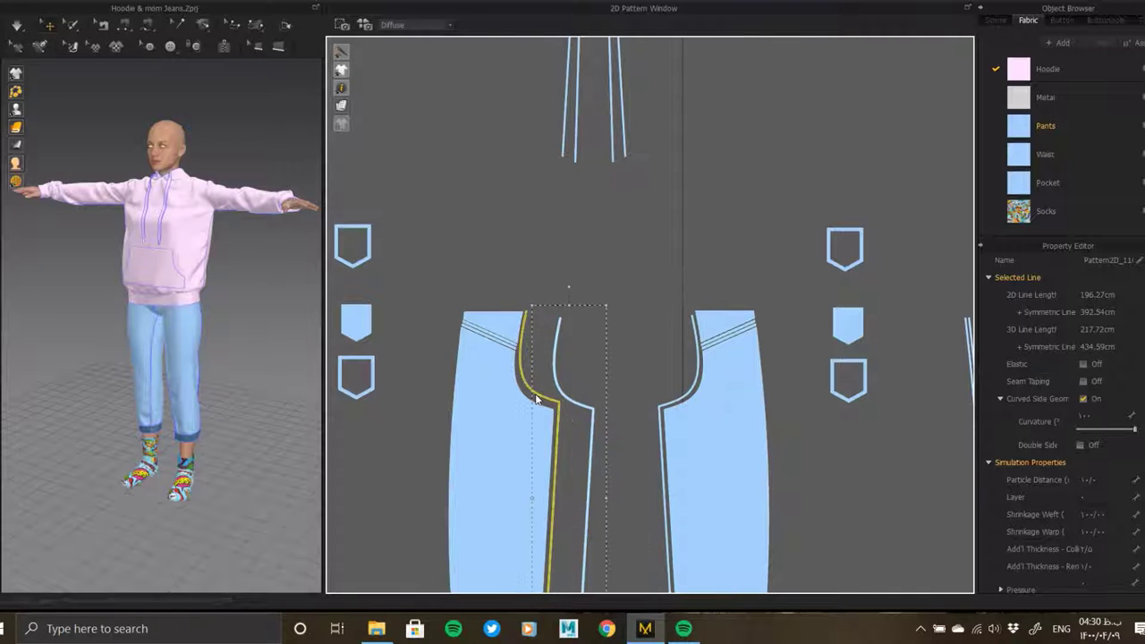
- Check the waist area by selecting a leg stripe, the top waist edge and the small waistband piece
scroll(537, 402, up, 2)
middle_drag(537, 402, 549, 268)
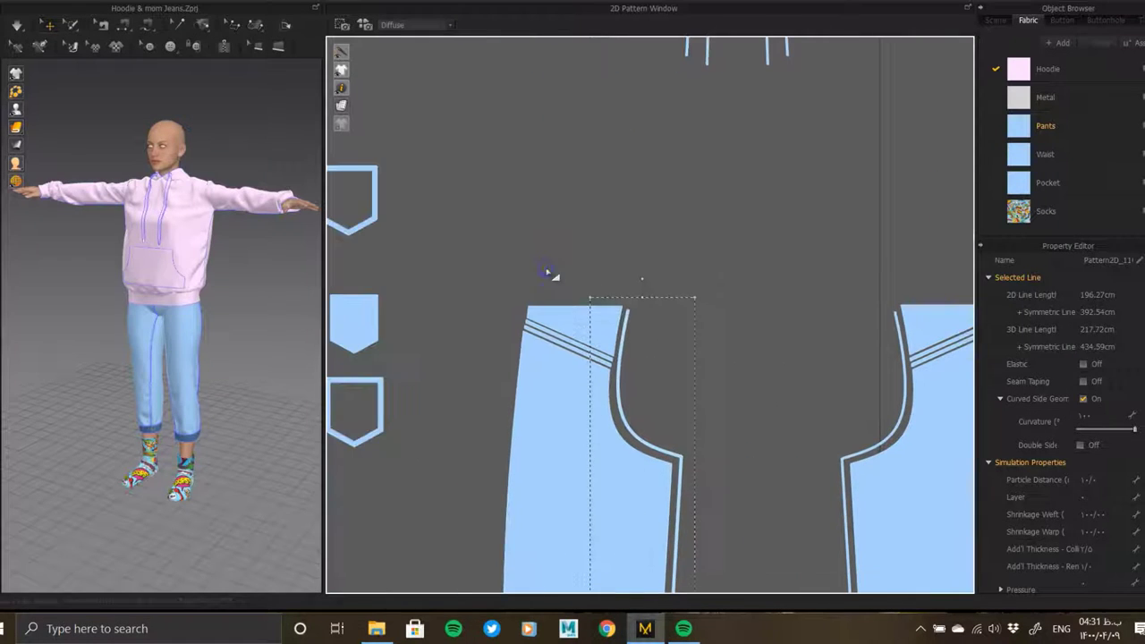
click(550, 269)
scroll(609, 352, up, 5)
middle_drag(609, 351, 702, 352)
click(549, 361)
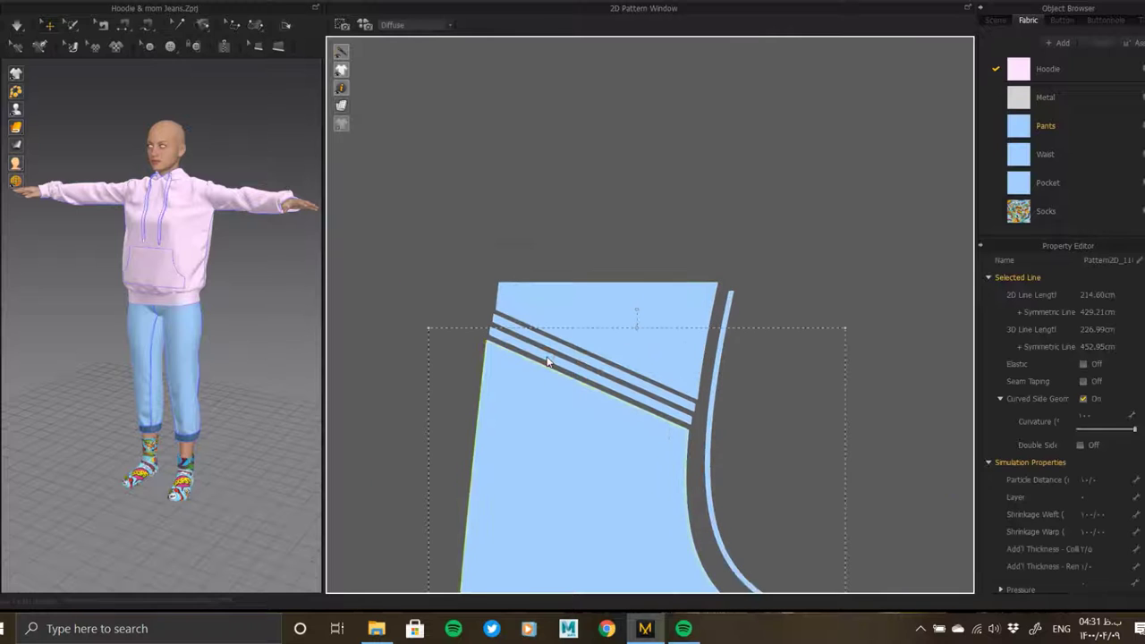
click(560, 284)
scroll(608, 375, down, 2)
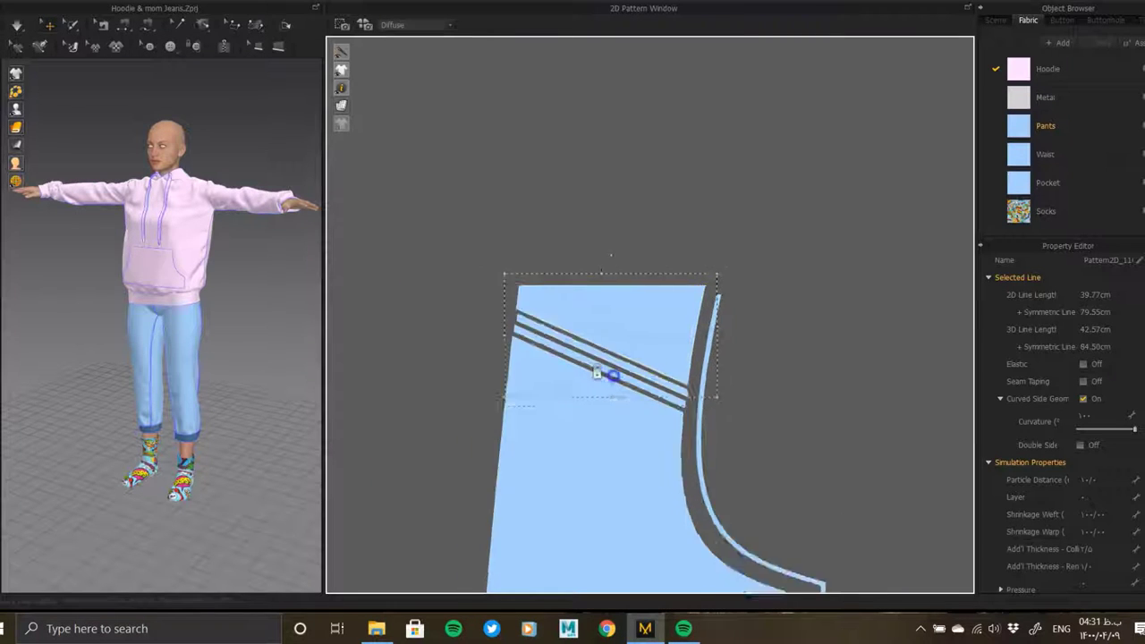
scroll(537, 322, down, 3)
click(568, 267)
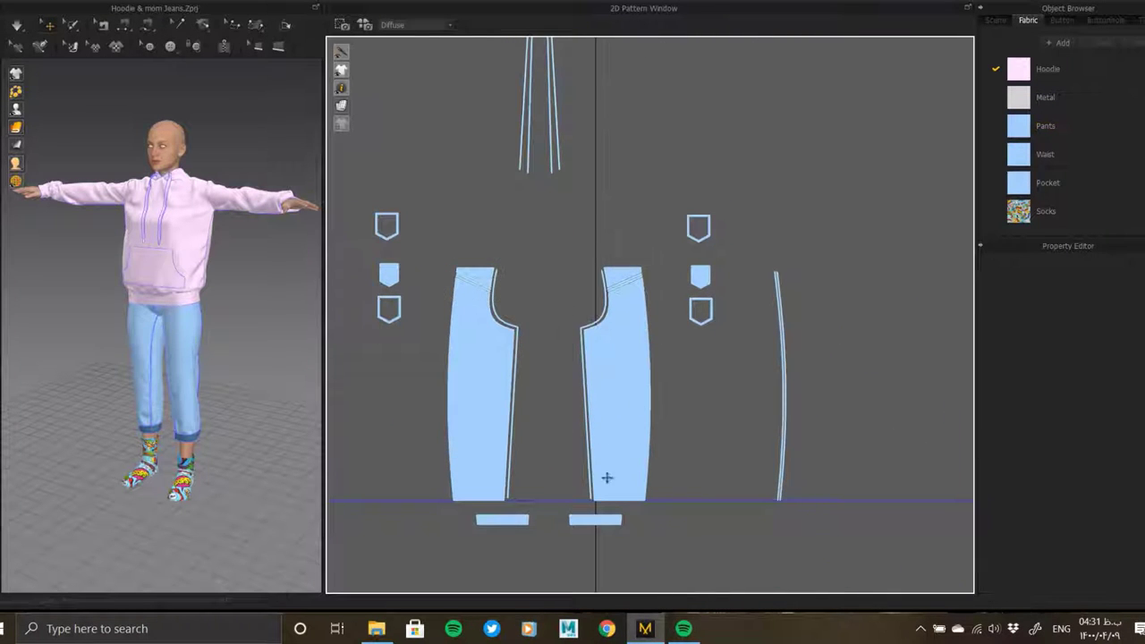
click(626, 517)
- Place the right thin side strip against the right pant leg's edge
scroll(620, 515, up, 3)
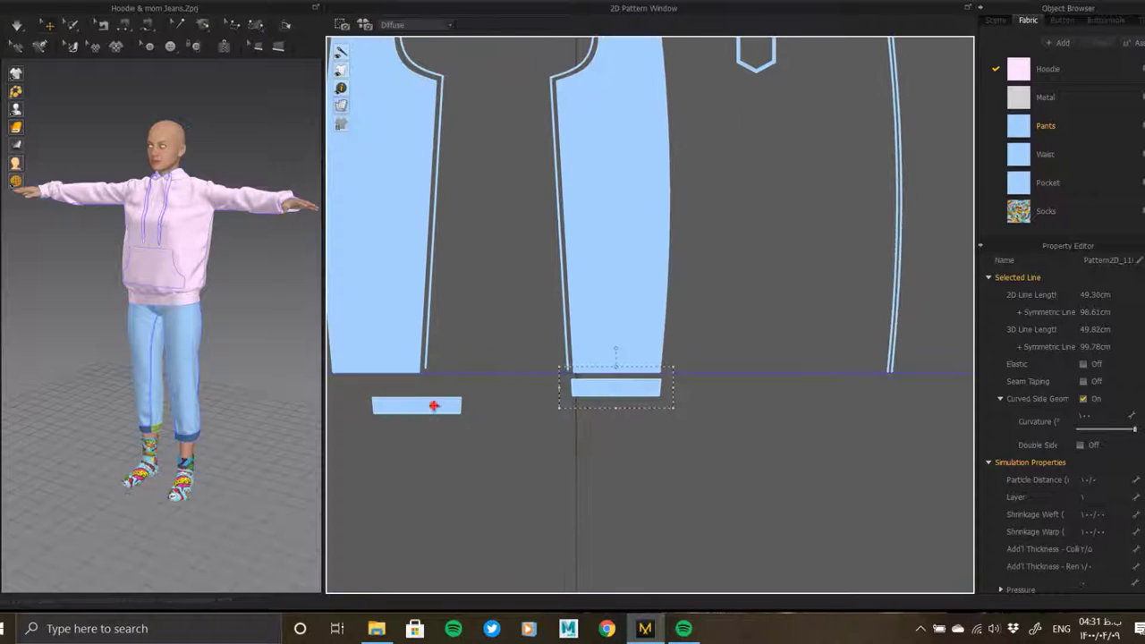
scroll(395, 388, up, 2)
scroll(634, 435, up, 2)
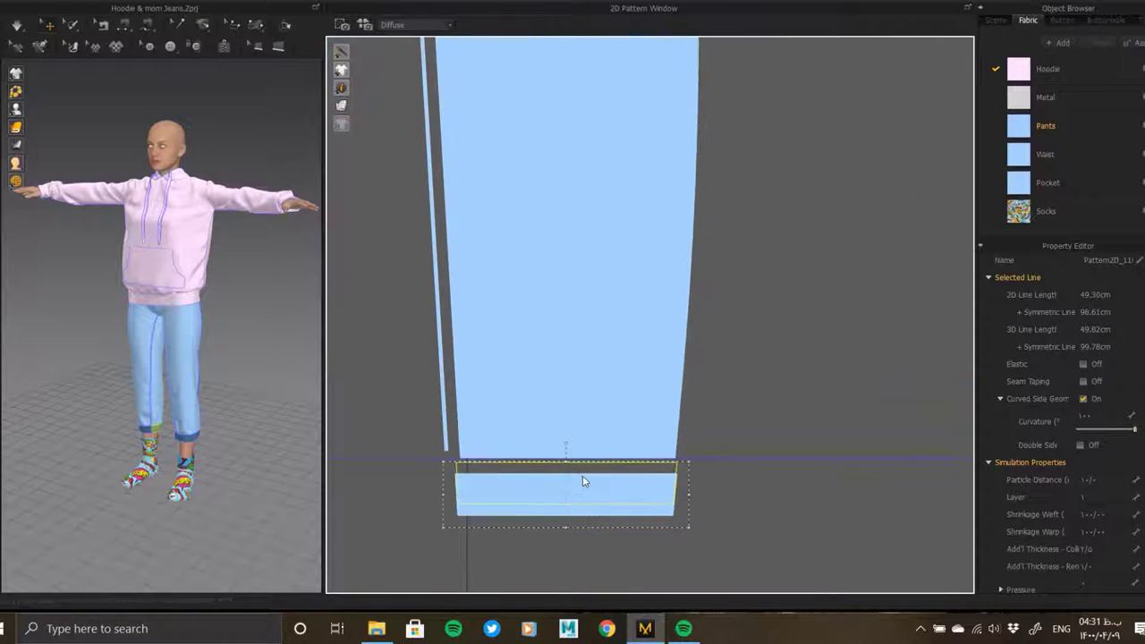
scroll(609, 479, down, 2)
scroll(696, 465, down, 2)
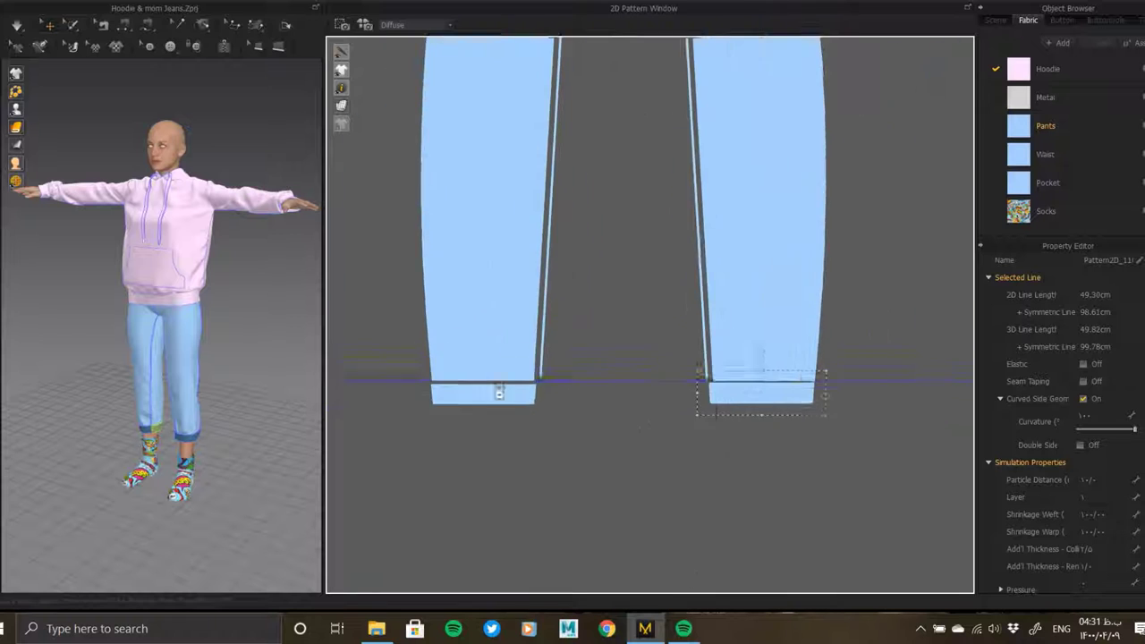
scroll(499, 394, up, 2)
scroll(591, 437, down, 1)
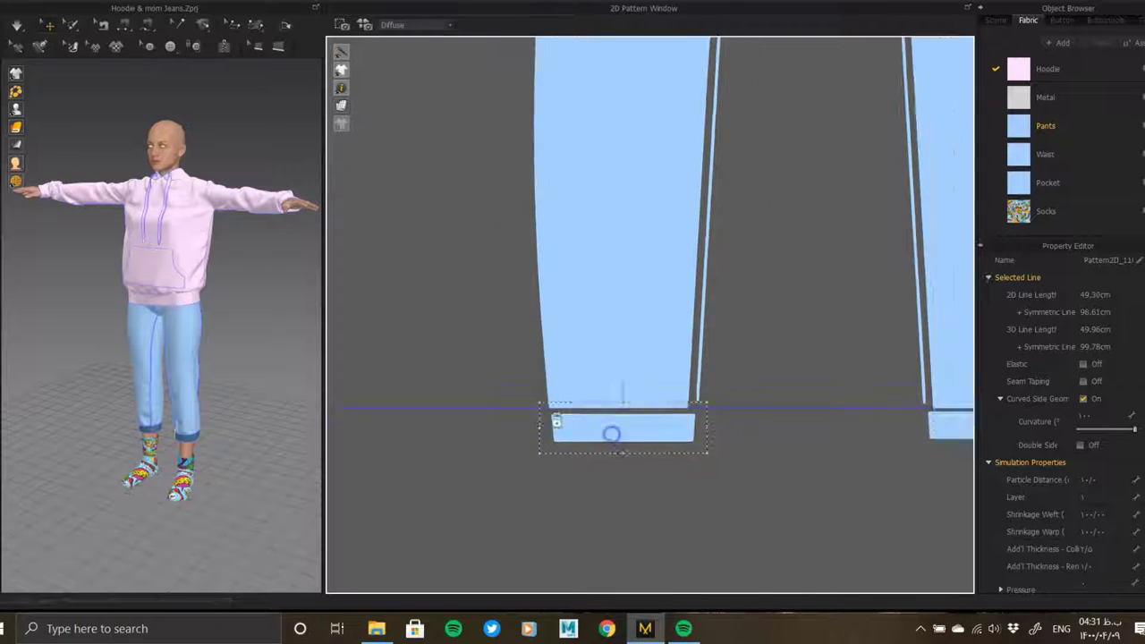
scroll(618, 435, down, 2)
click(865, 447)
click(894, 348)
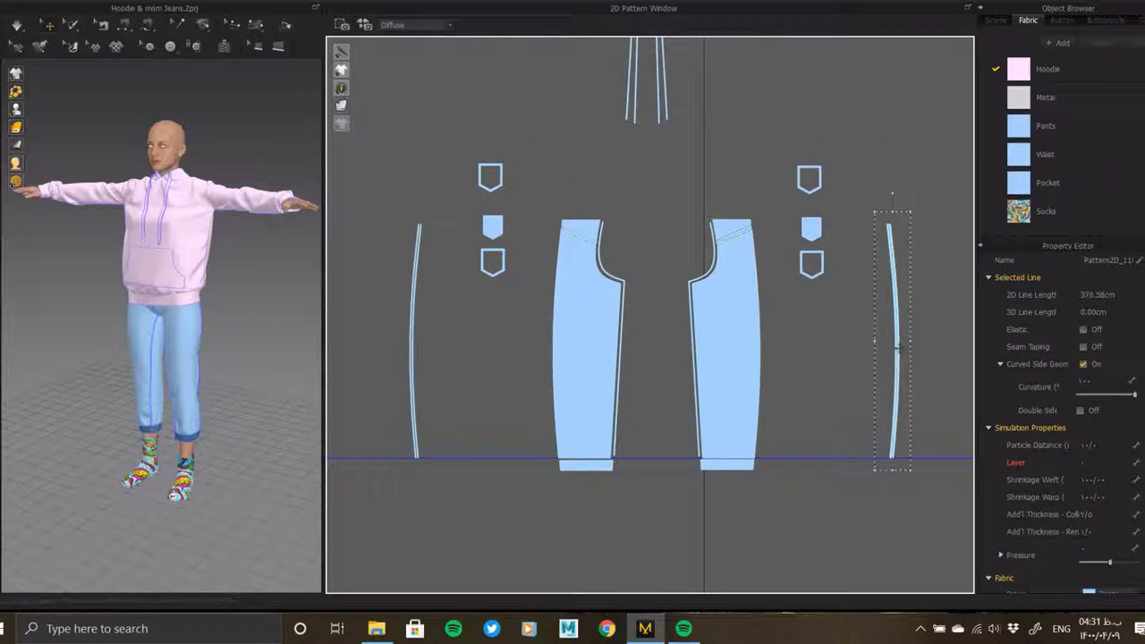
click(768, 347)
- Snap the right and left thin side strips onto the outer edges of their pant legs
click(388, 489)
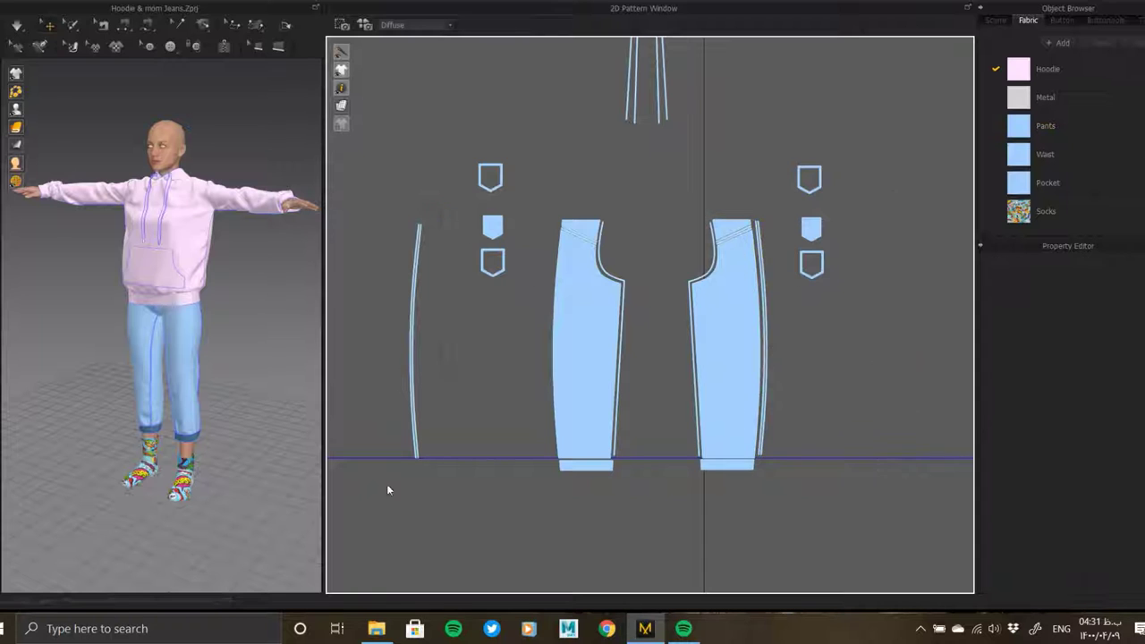
click(415, 315)
click(543, 320)
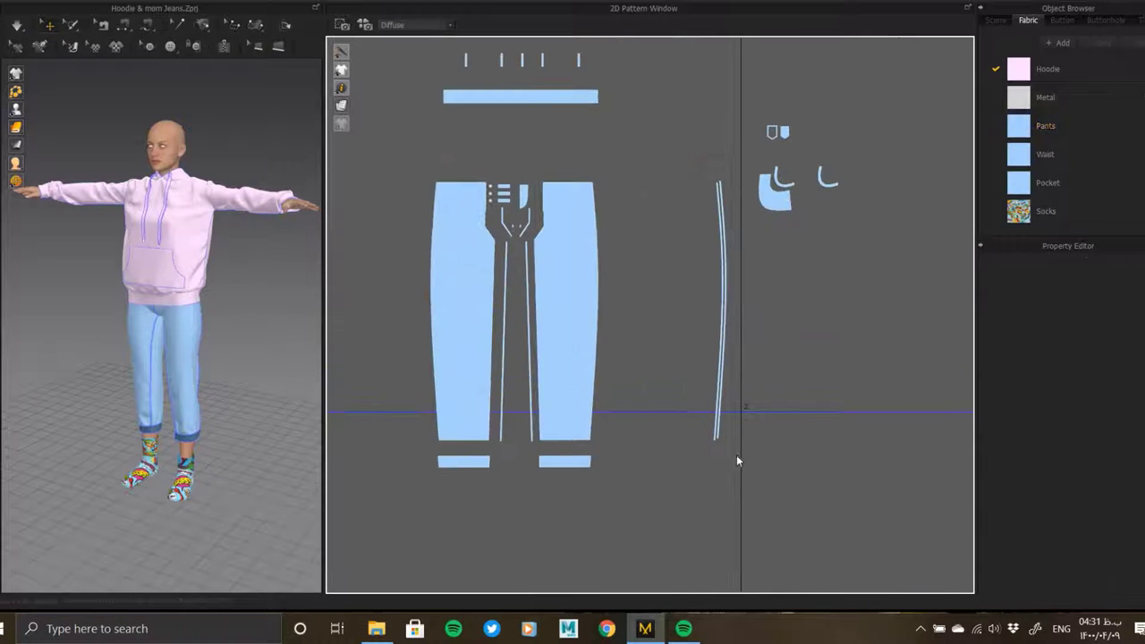
click(719, 434)
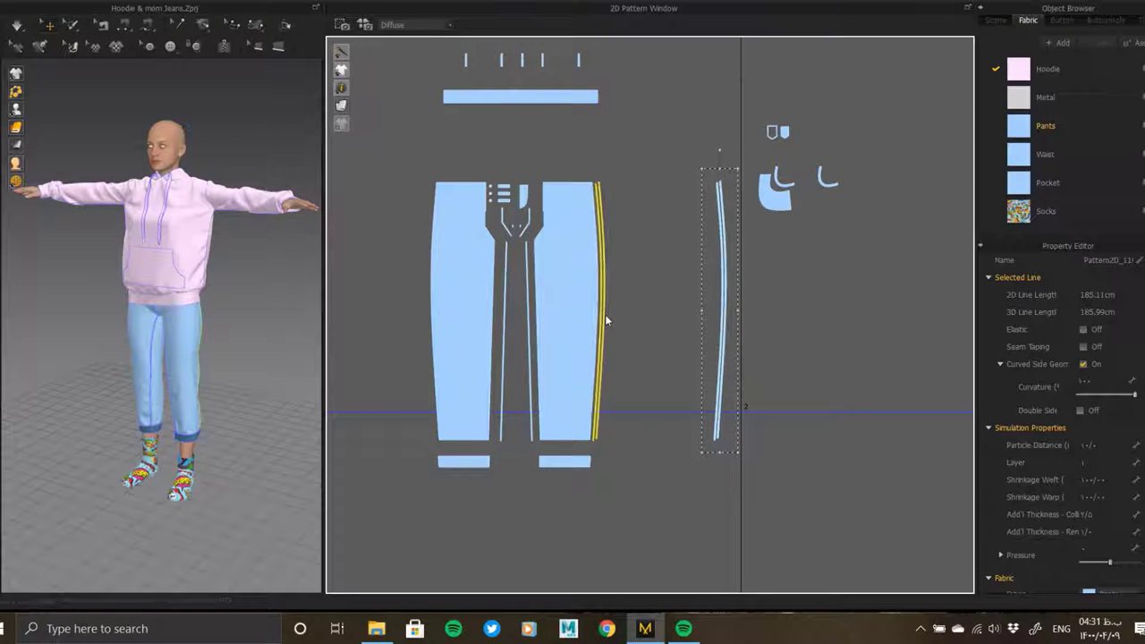
click(605, 315)
click(511, 331)
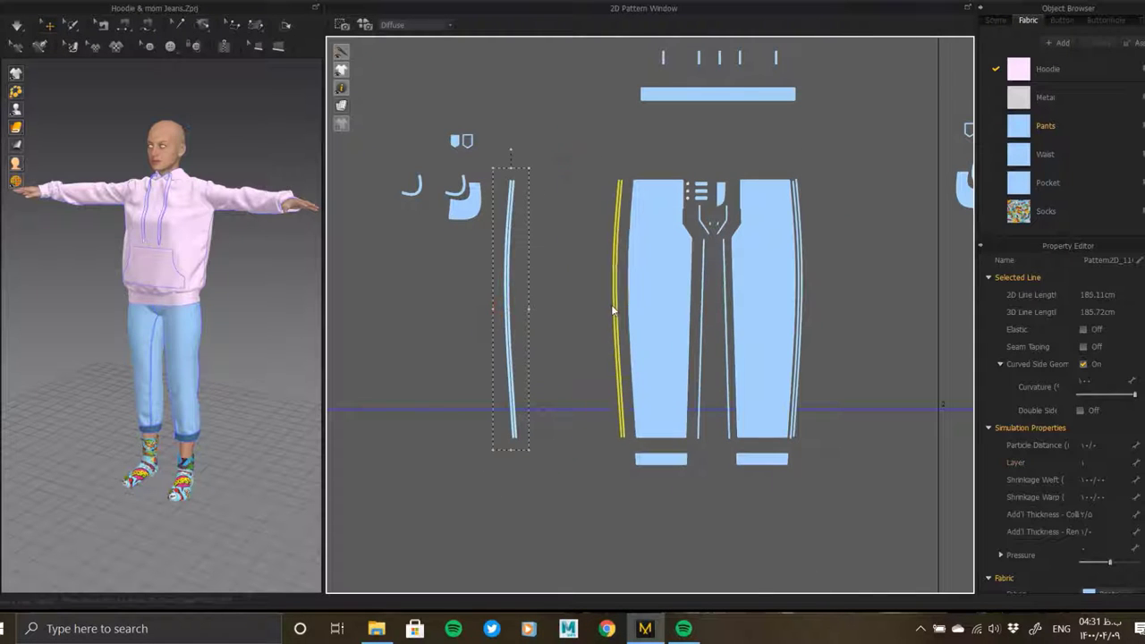
click(618, 314)
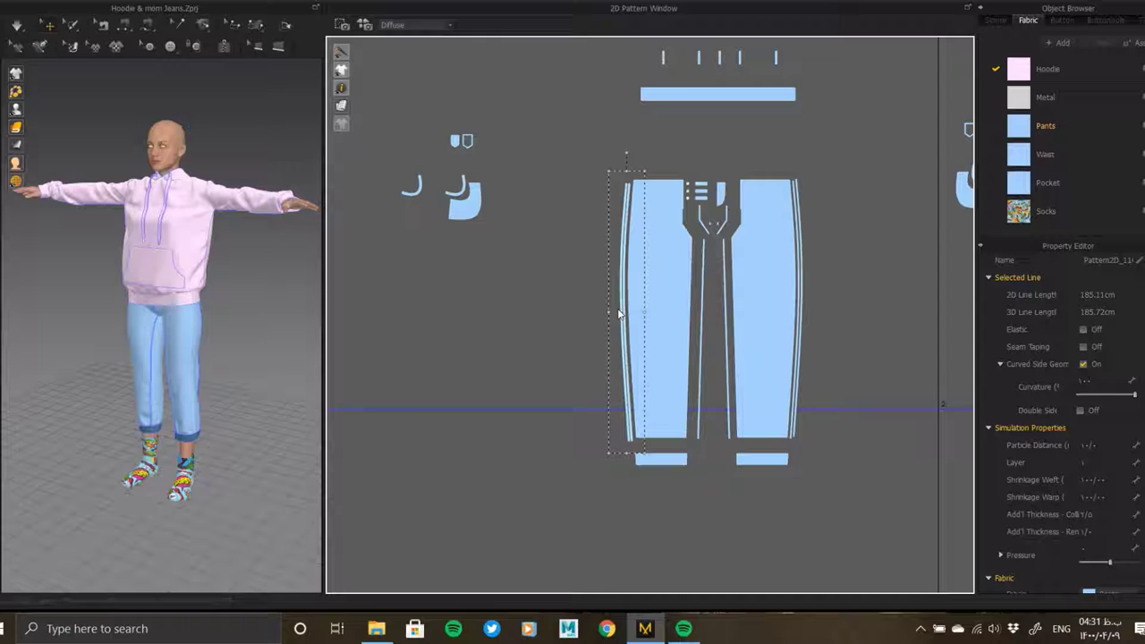
- Move the waistband down above the pant legs and push the belt loops closer together
click(472, 209)
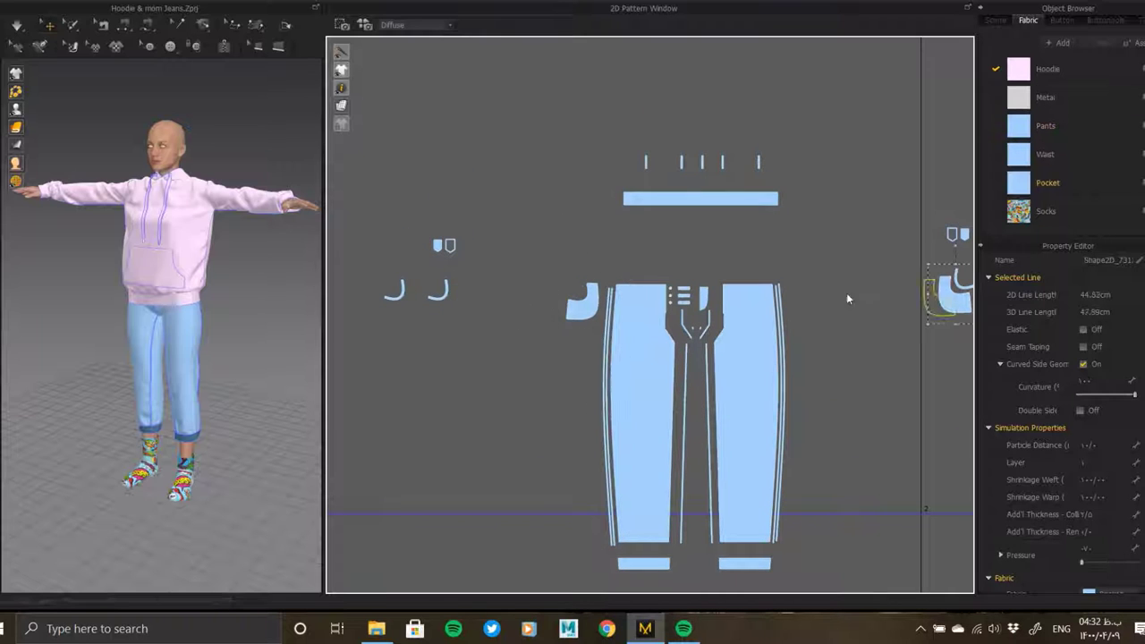
drag(699, 201, 689, 262)
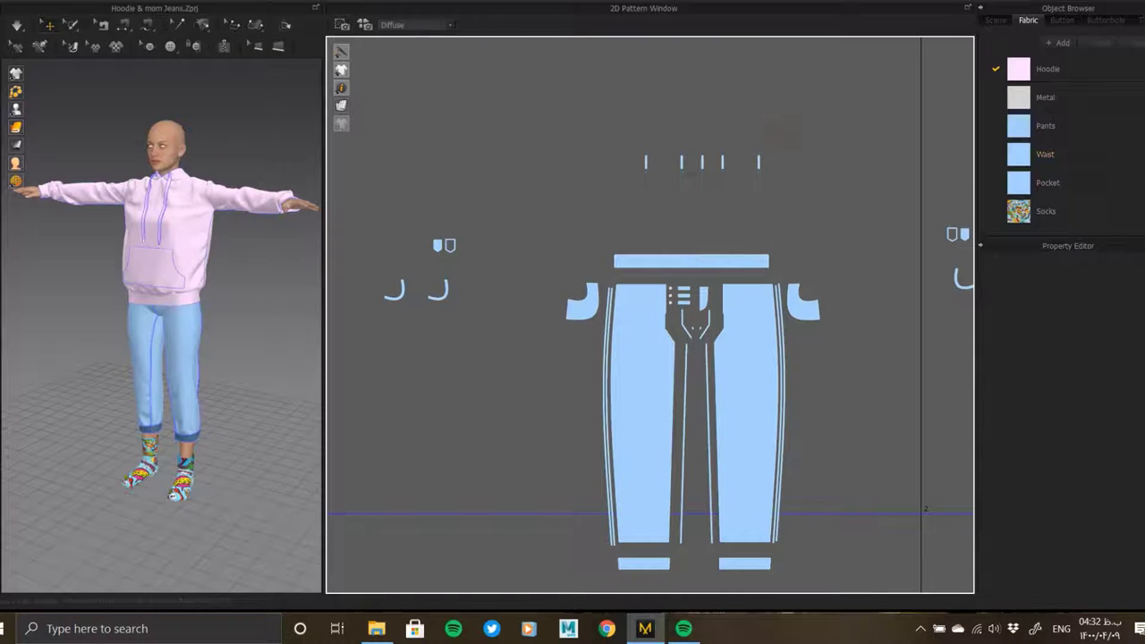
drag(703, 176, 687, 234)
scroll(542, 188, up, 3)
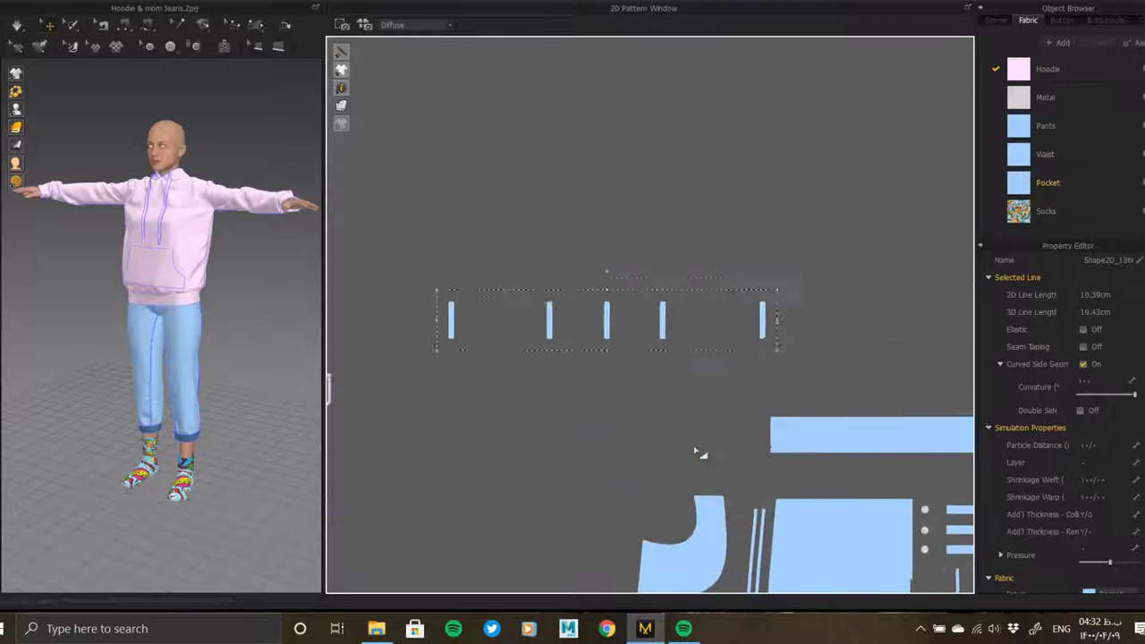
scroll(541, 188, up, 2)
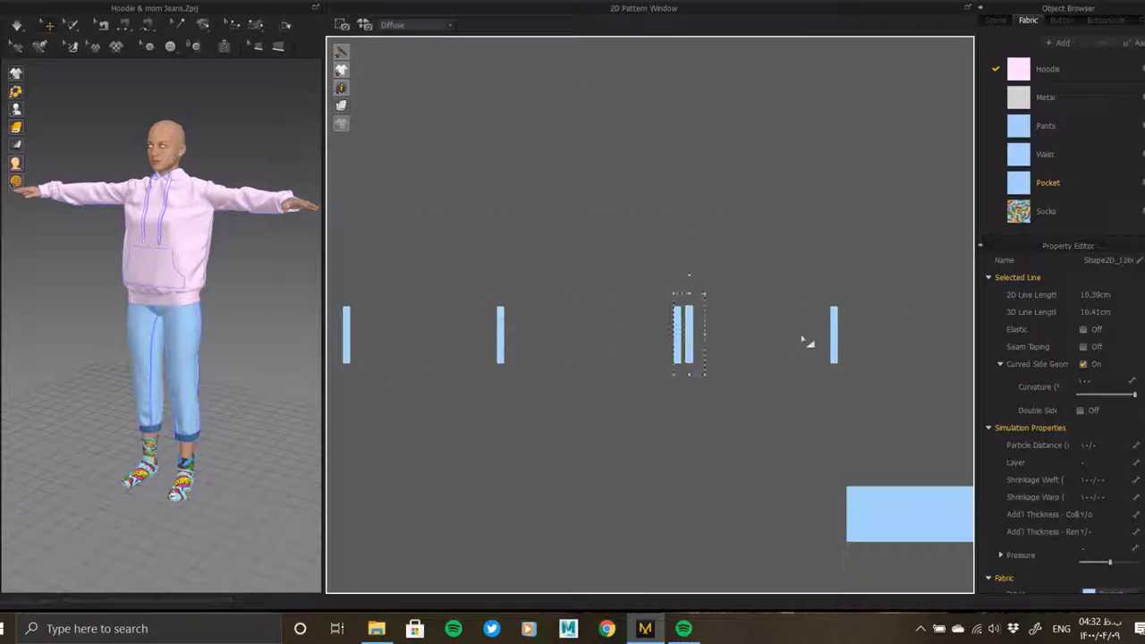
drag(831, 337, 745, 333)
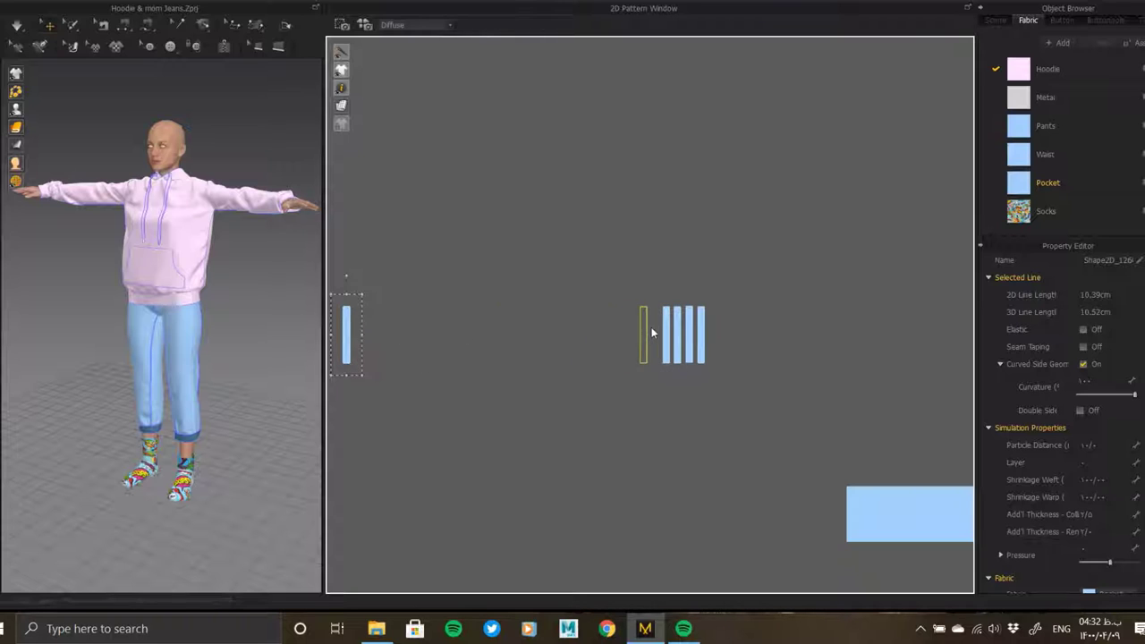
scroll(651, 315, down, 5)
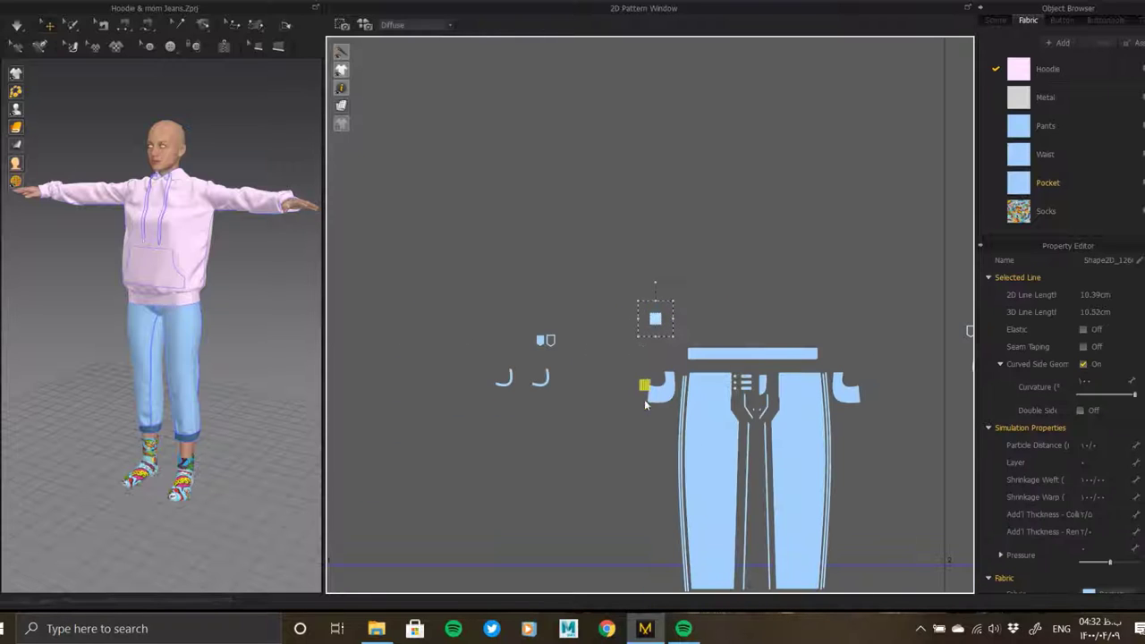
- Enlarge the shield pocket outline and nest the small pockets inside the second and third shields
click(551, 340)
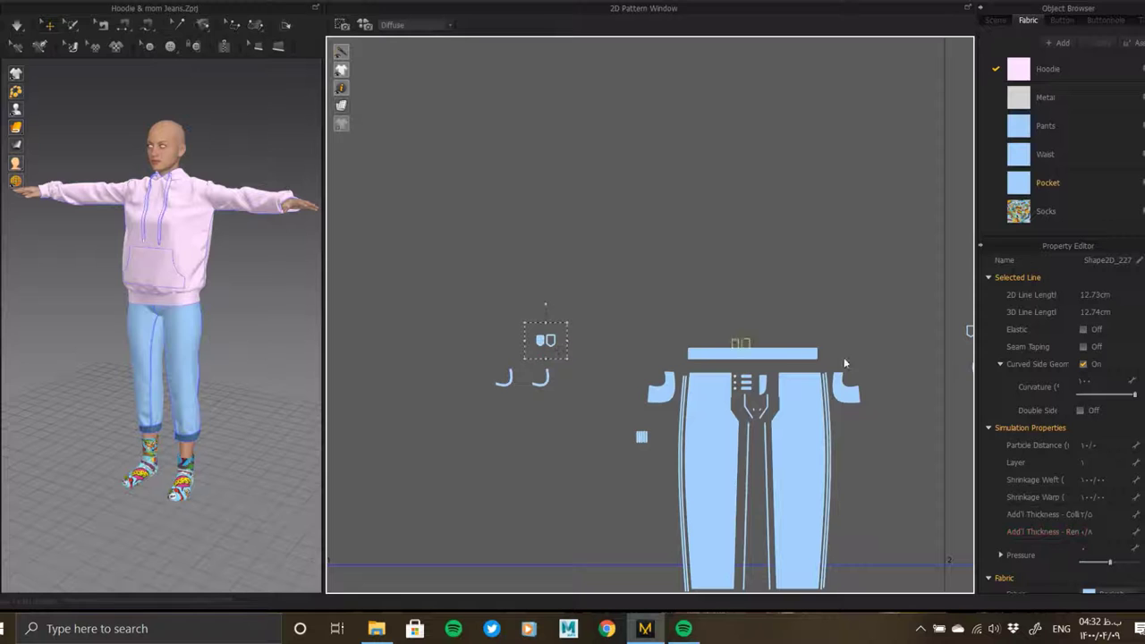
scroll(841, 433, up, 2)
scroll(821, 299, up, 2)
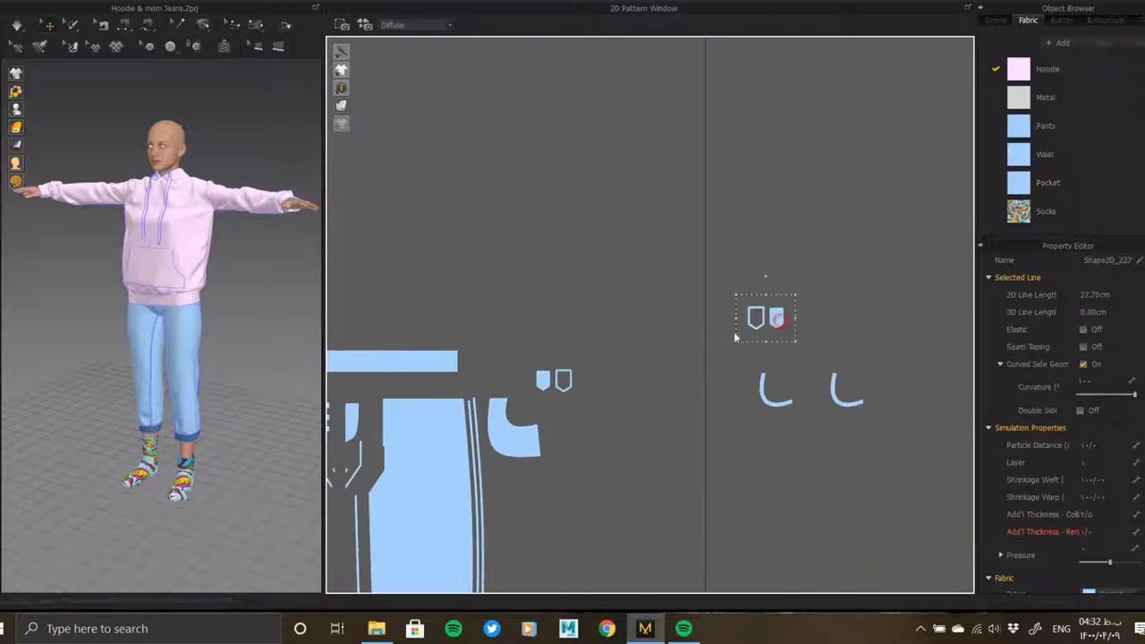
scroll(572, 393, up, 2)
scroll(572, 394, up, 2)
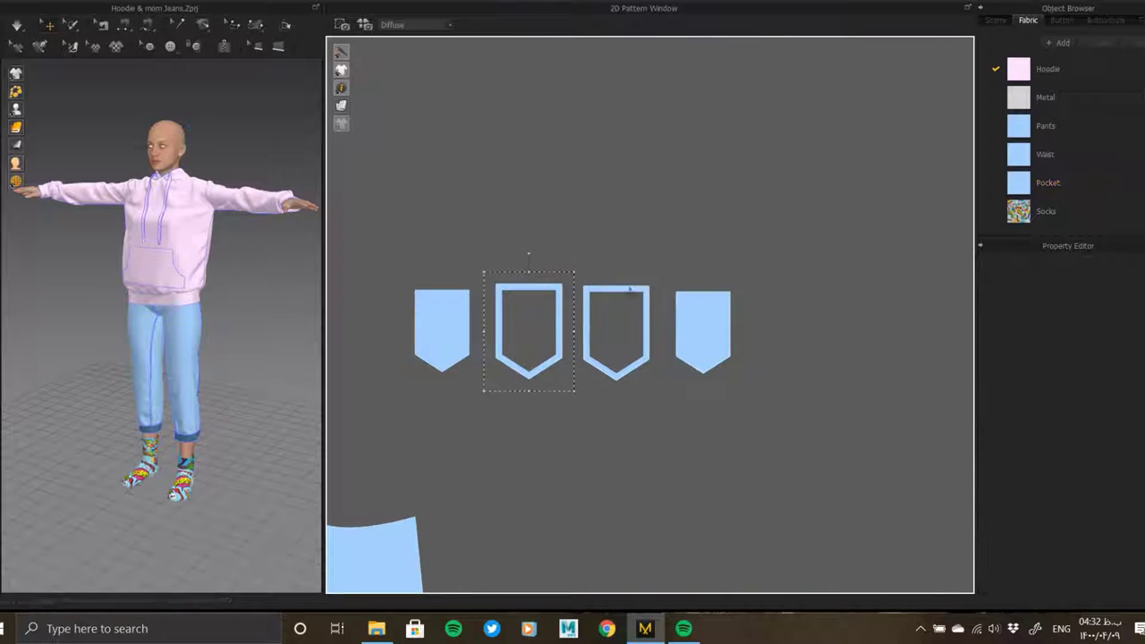
drag(676, 264, 807, 287)
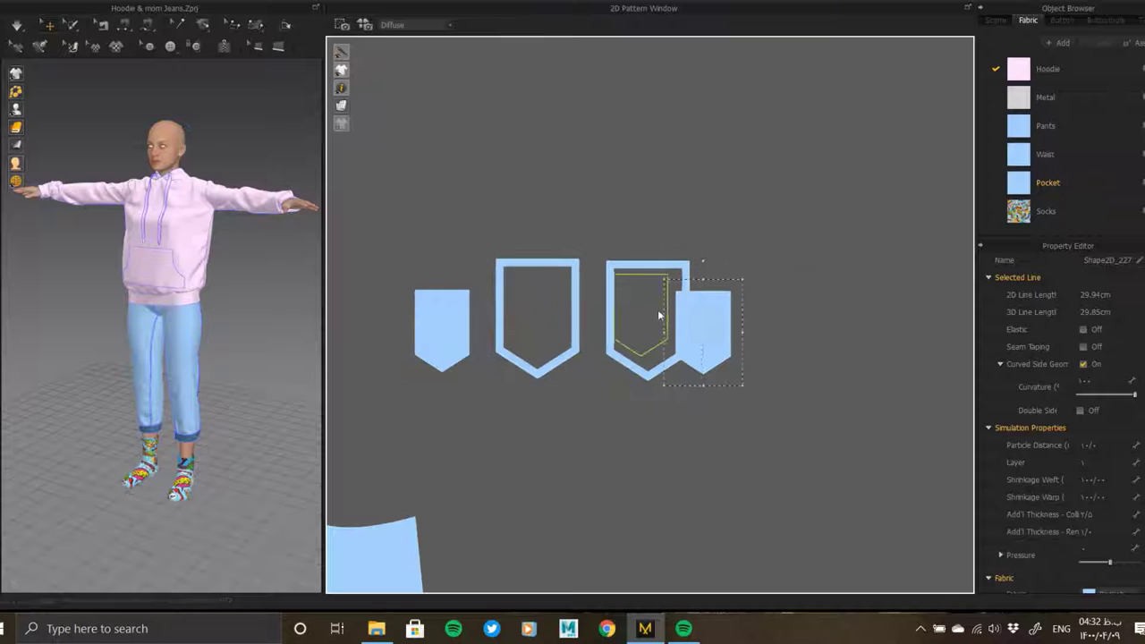
drag(665, 319, 607, 312)
click(450, 335)
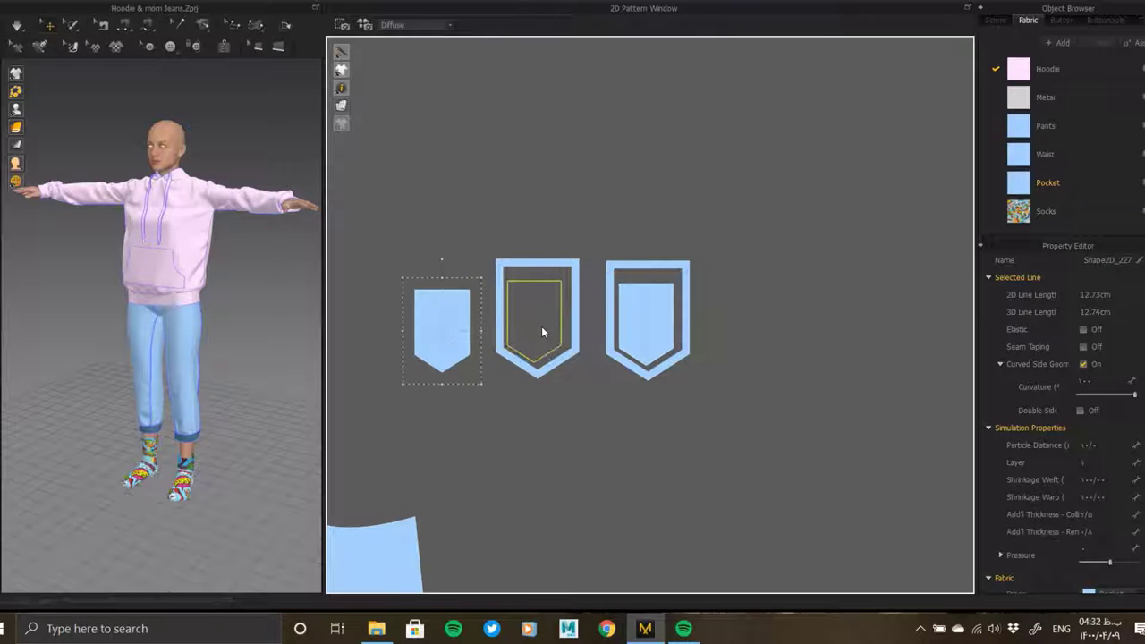
drag(541, 335, 541, 335)
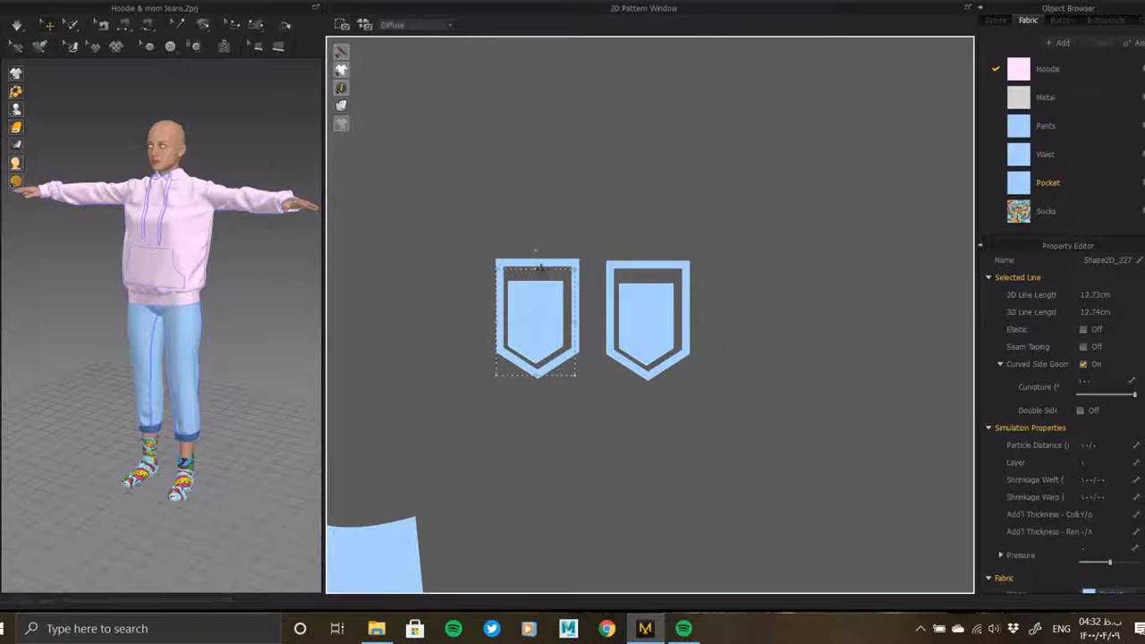
click(625, 320)
scroll(625, 321, down, 5)
scroll(731, 491, down, 2)
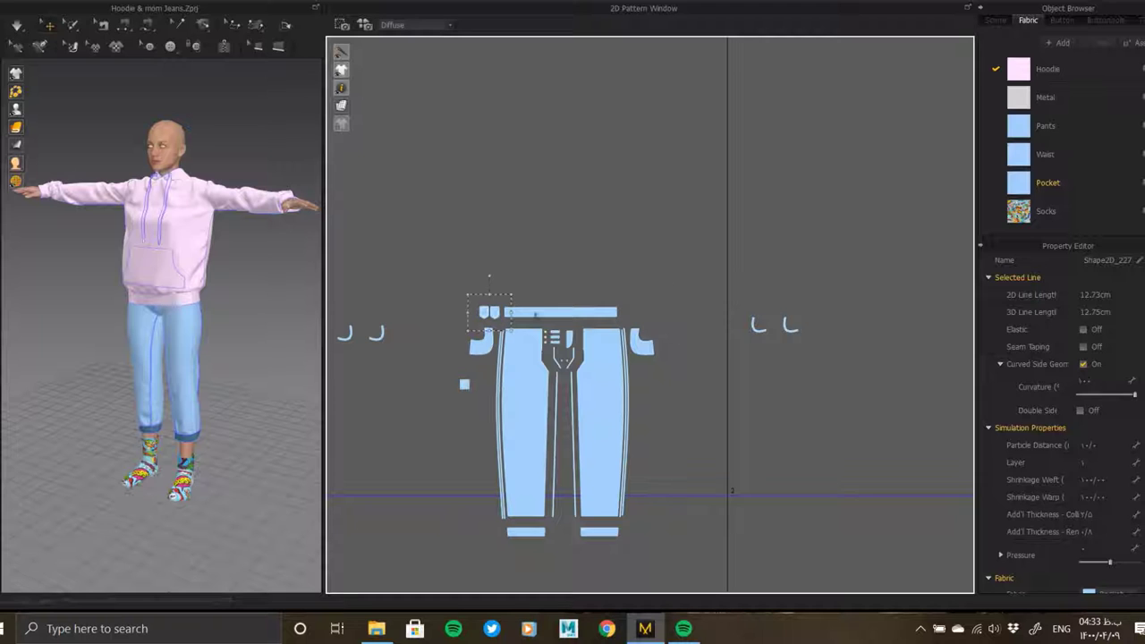
- Drag the paired curved hook pieces above the jeans, next to the front pockets by the waistband
scroll(365, 346, up, 3)
scroll(453, 368, up, 2)
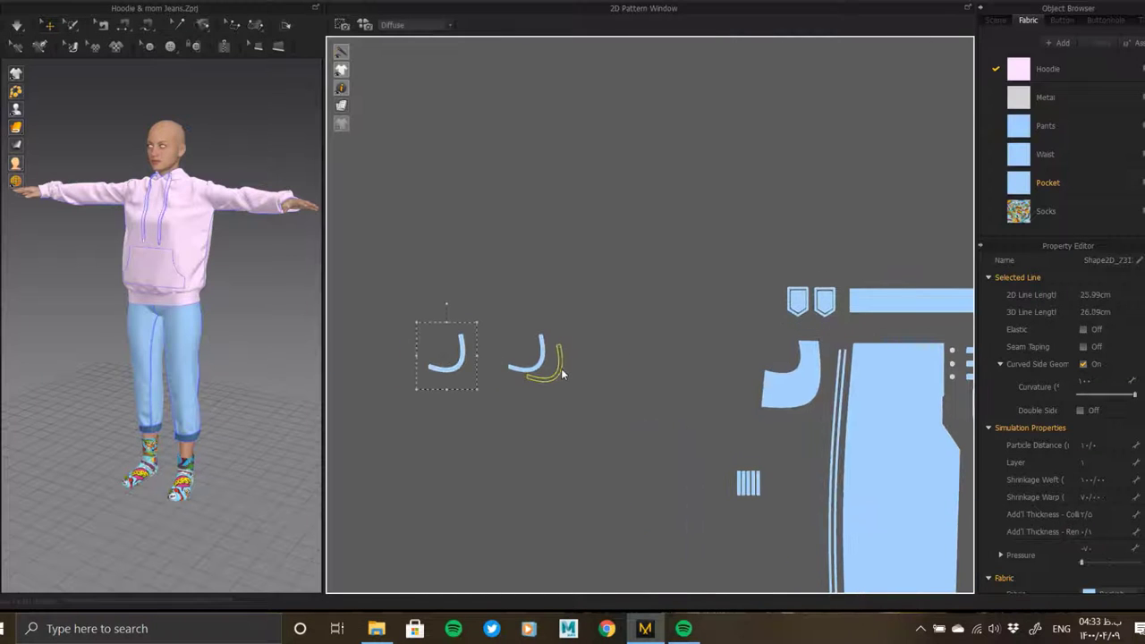
scroll(565, 369, down, 2)
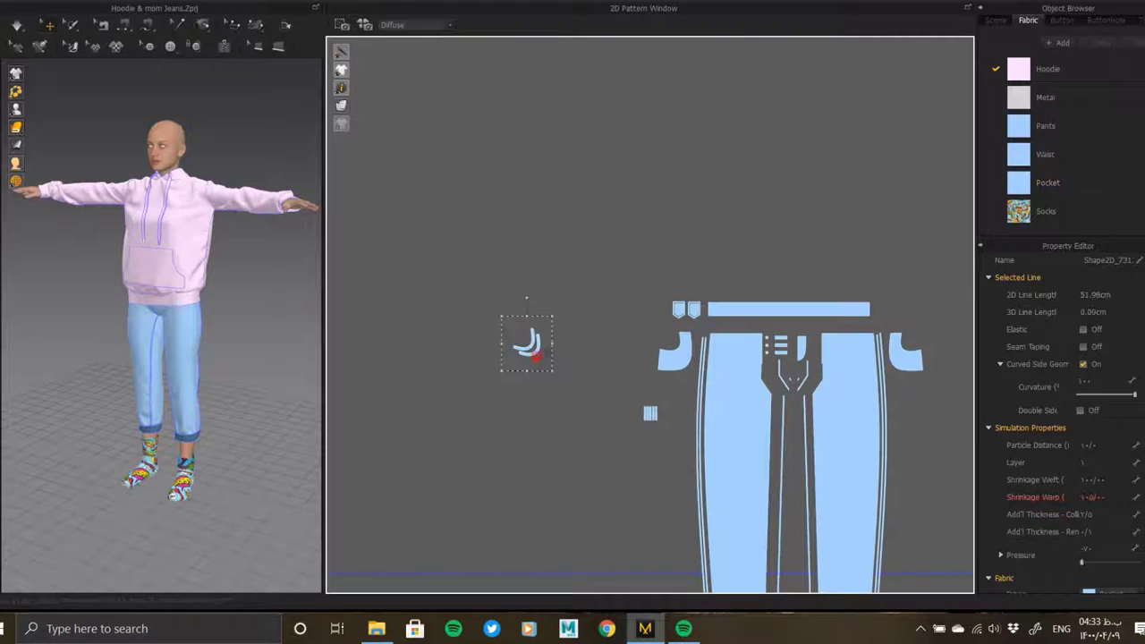
drag(537, 353, 716, 260)
scroll(876, 331, down, 1)
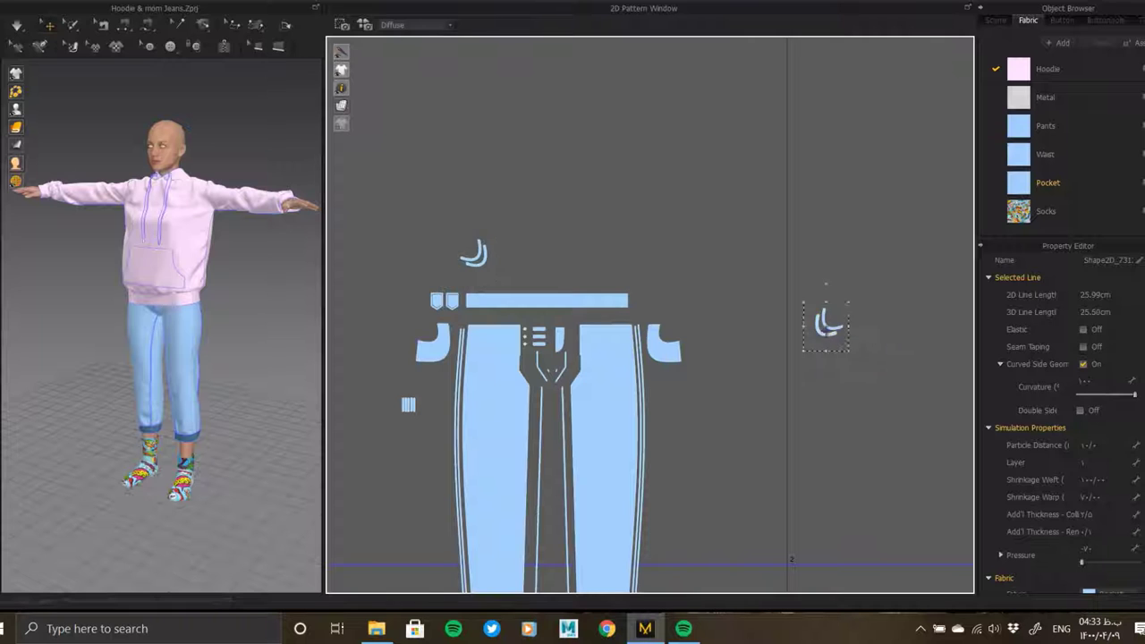
scroll(812, 313, up, 3)
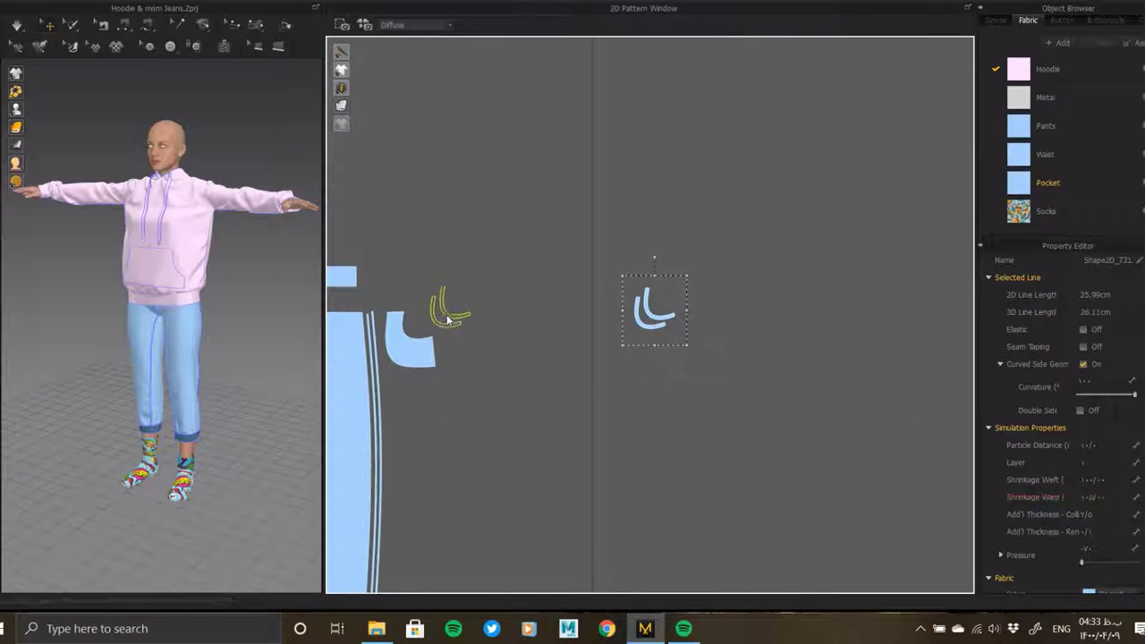
scroll(431, 320, down, 2)
scroll(528, 223, down, 1)
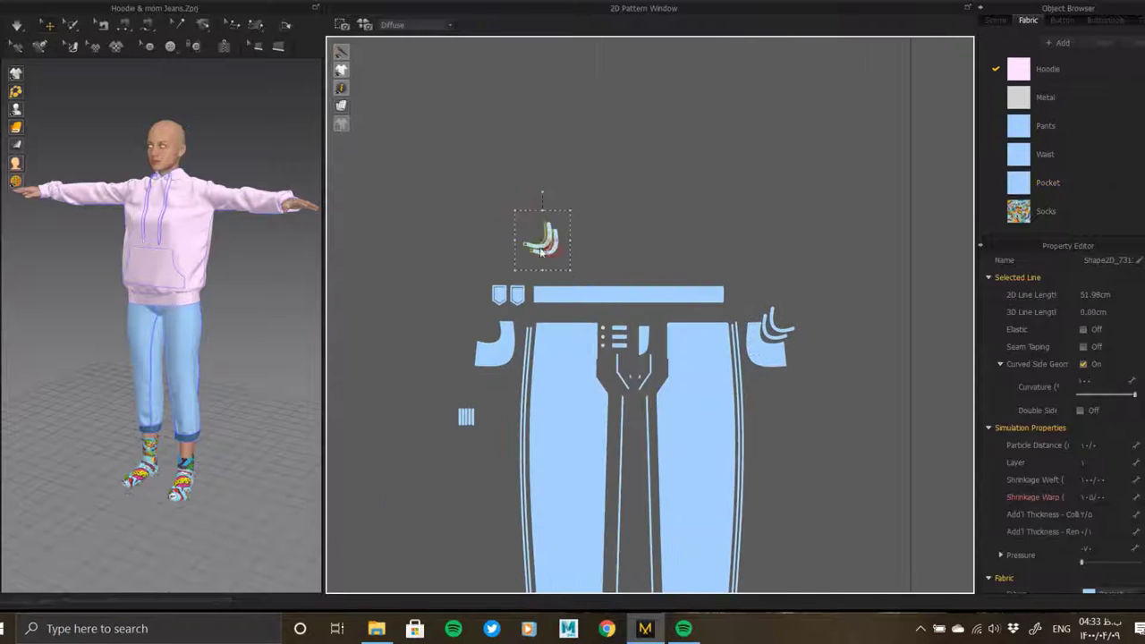
scroll(493, 335, down, 2)
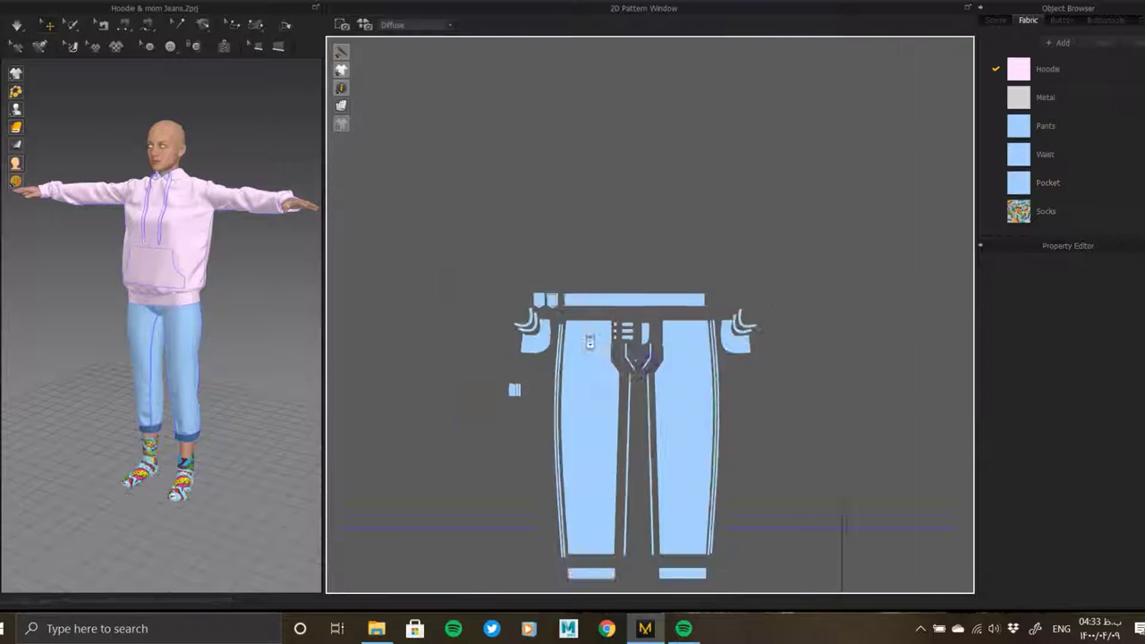
scroll(536, 382, down, 2)
scroll(671, 289, up, 2)
- Move the top pocket outline beside the filled pocket and bring the left pocket group over
scroll(680, 322, up, 3)
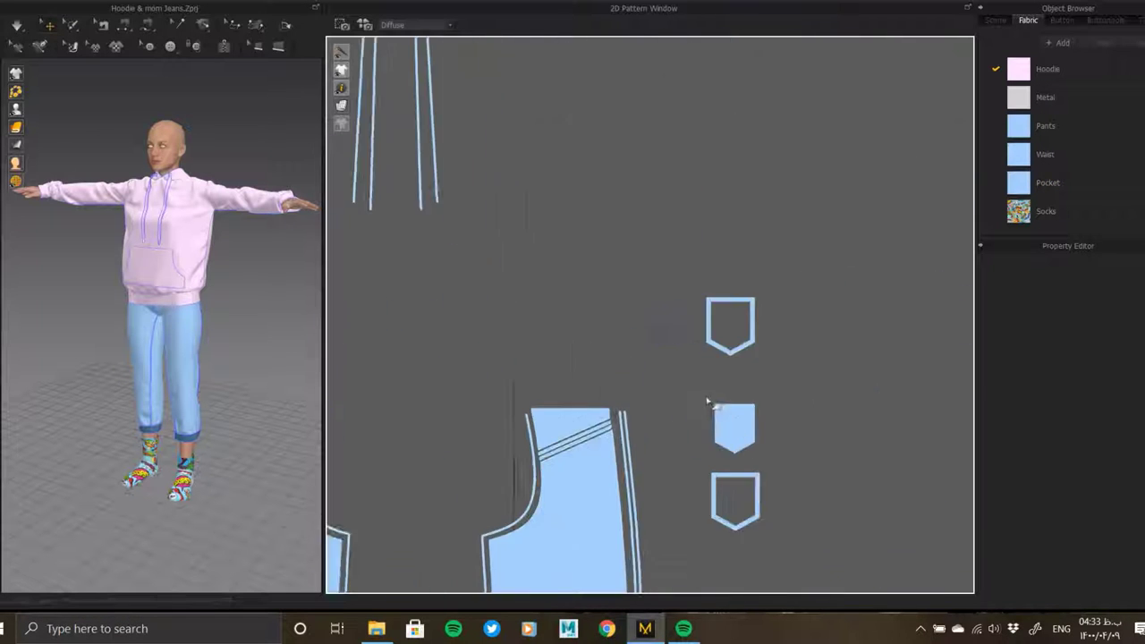
scroll(652, 322, up, 2)
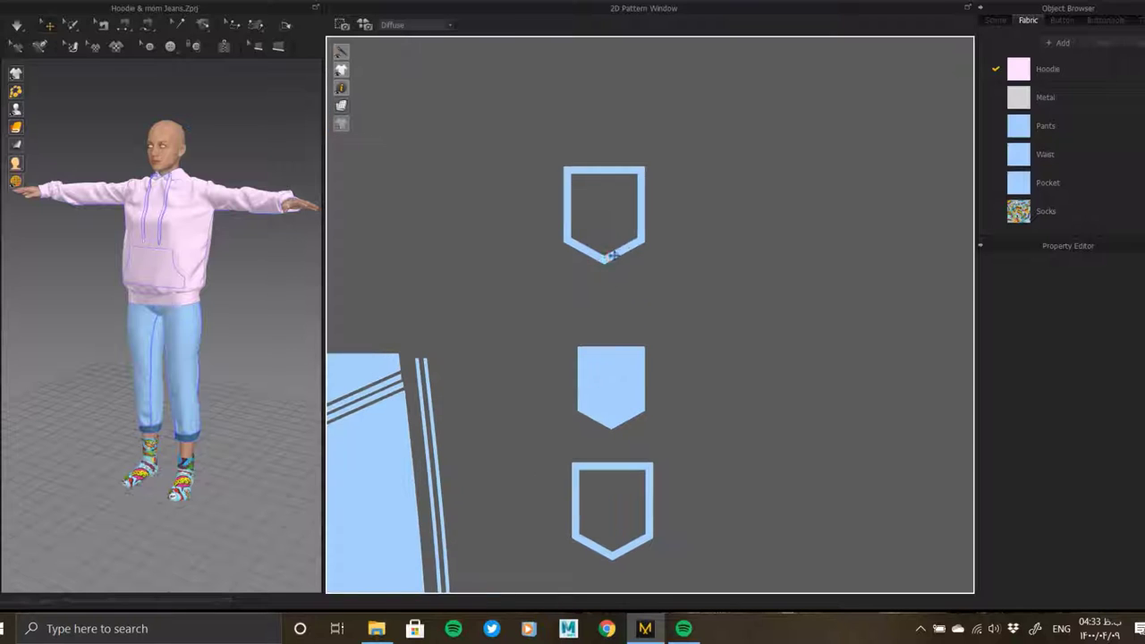
drag(613, 258, 702, 434)
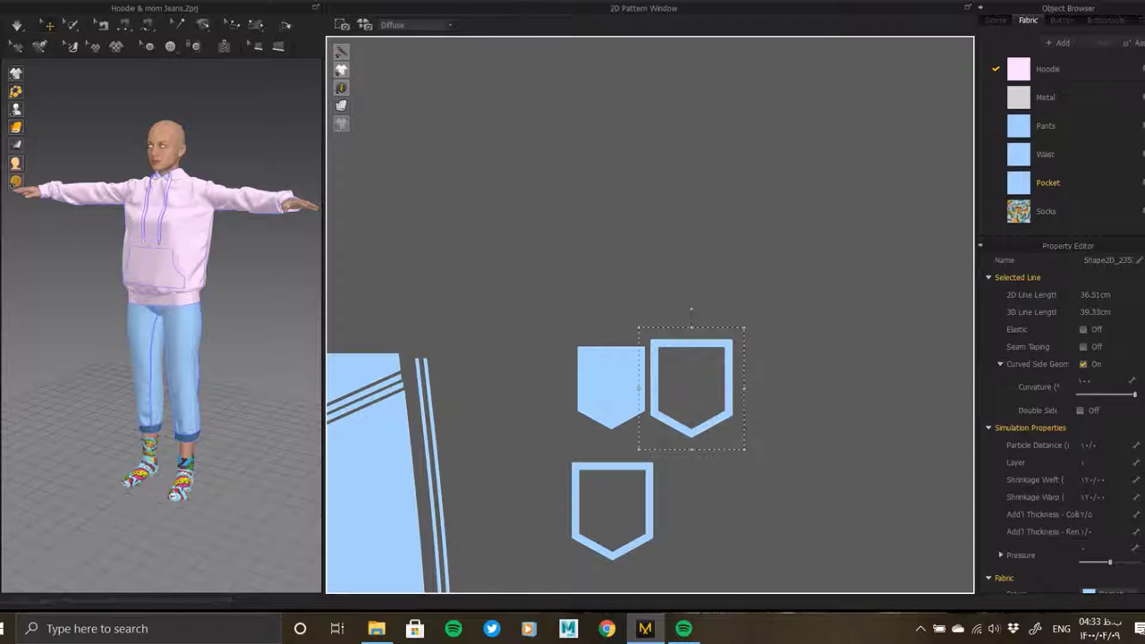
scroll(651, 403, down, 3)
scroll(601, 451, up, 1)
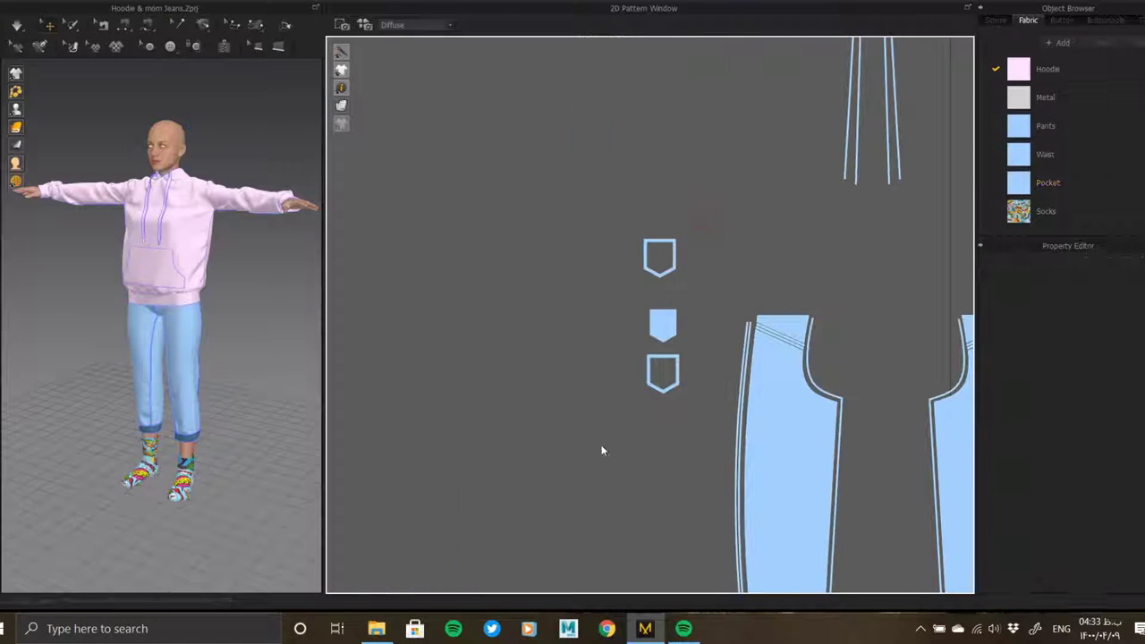
click(458, 319)
drag(488, 345, 1011, 343)
middle_drag(868, 277, 608, 277)
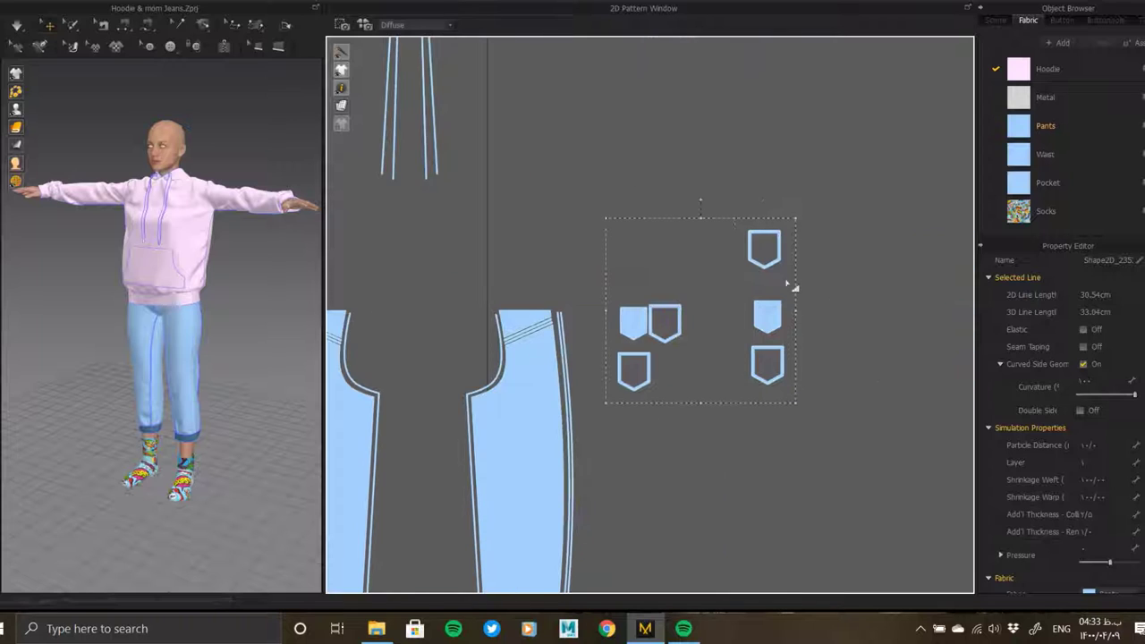
- Lay a filled pocket onto its outline pocket and enlarge the selected pocket group
click(667, 309)
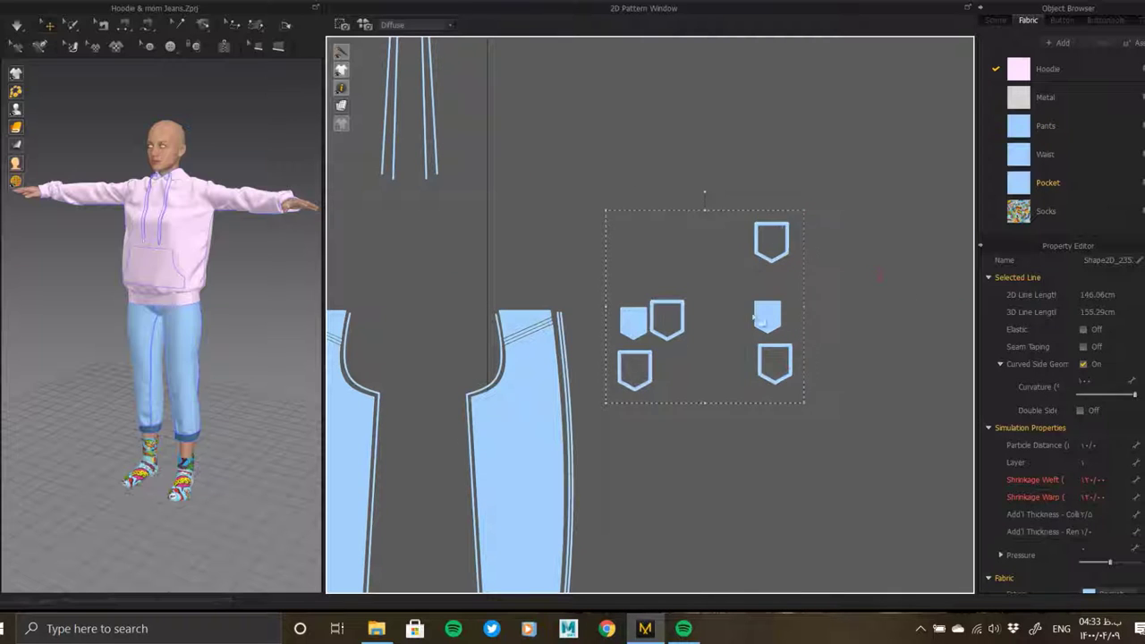
scroll(650, 318, up, 3)
drag(637, 327, 700, 336)
scroll(700, 336, up, 3)
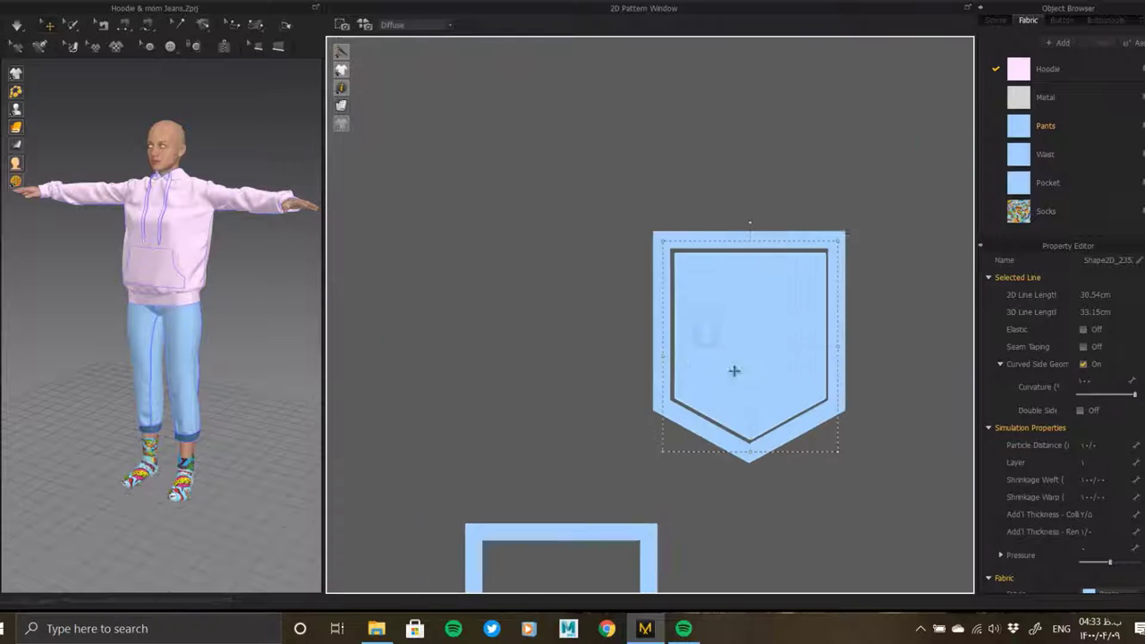
scroll(609, 331, down, 3)
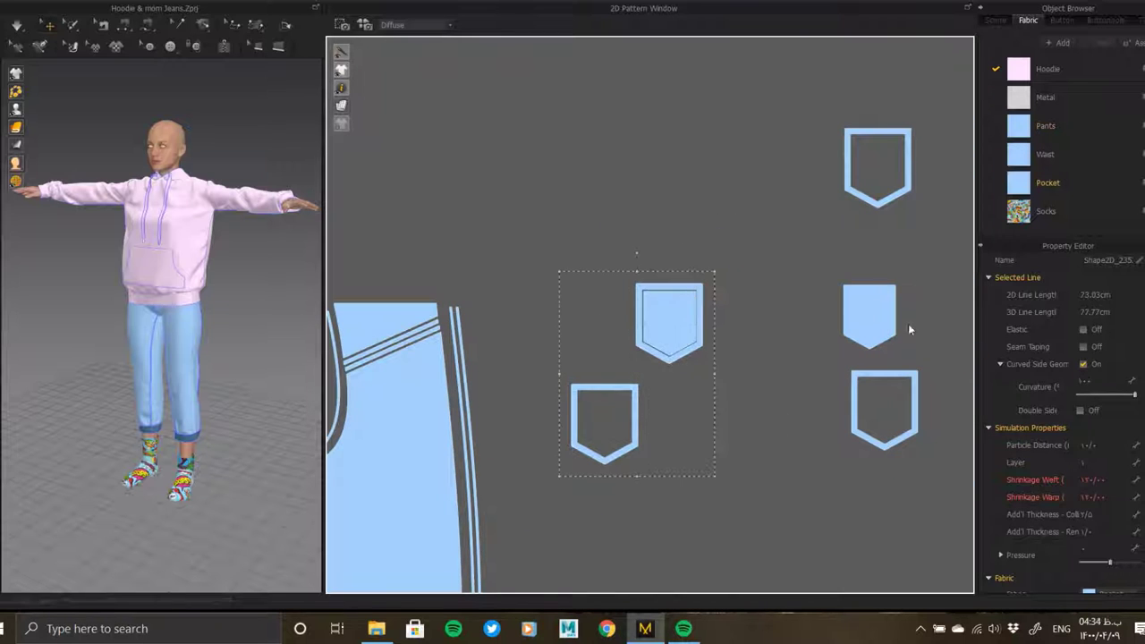
drag(931, 114, 951, 107)
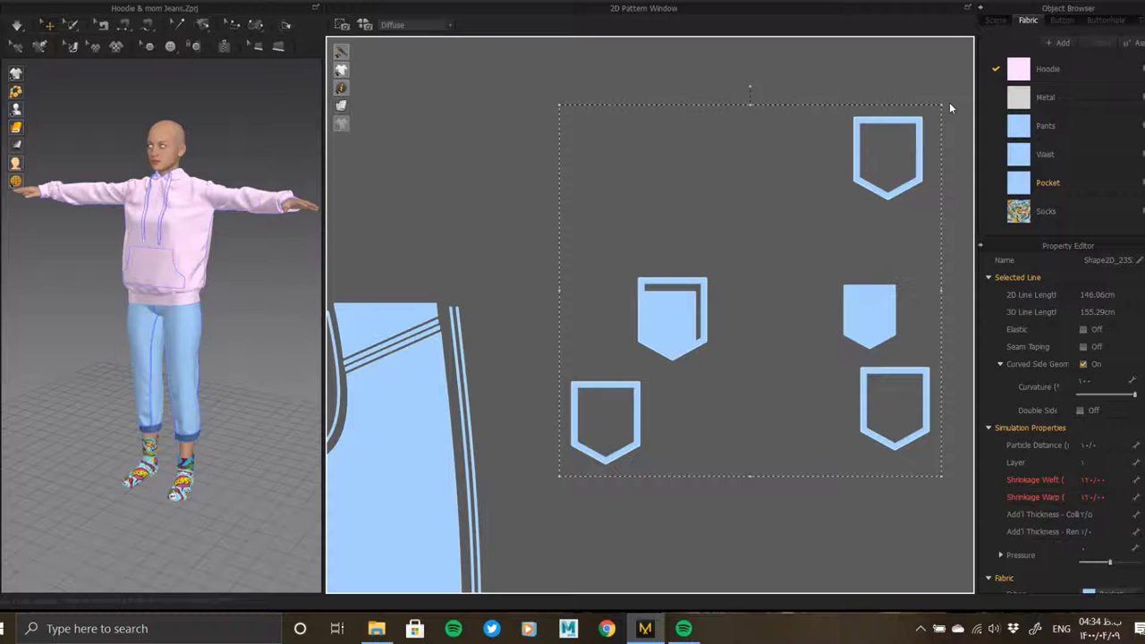
- Set each remaining filled pocket beside its outline partner
click(683, 323)
scroll(685, 319, up, 2)
scroll(706, 404, up, 1)
scroll(708, 319, down, 3)
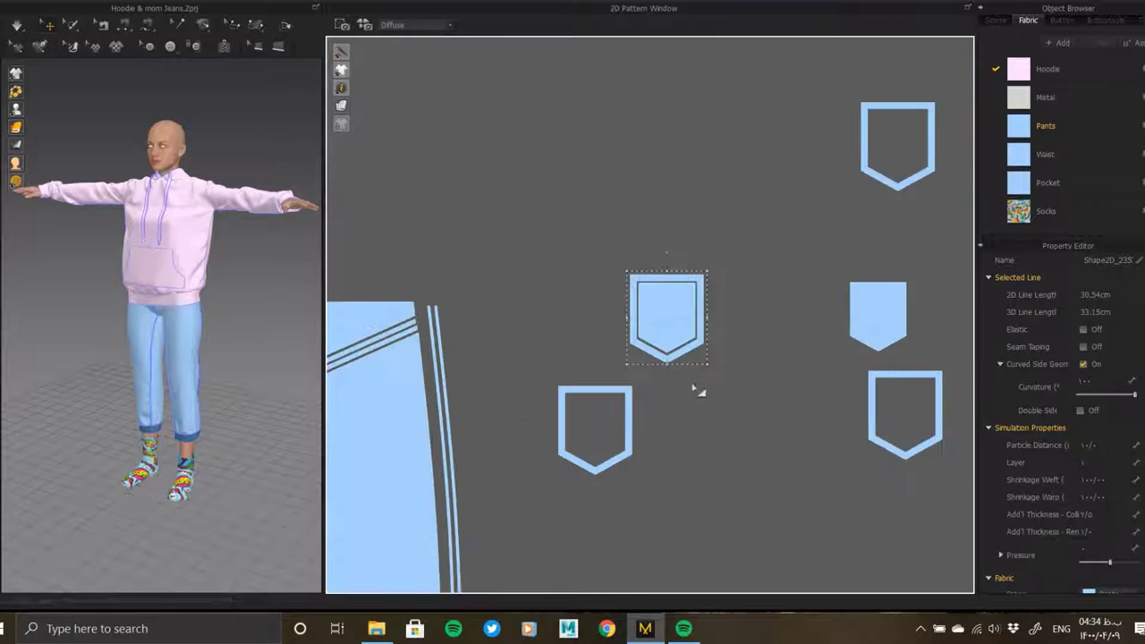
right_drag(696, 390, 528, 398)
drag(530, 296, 527, 296)
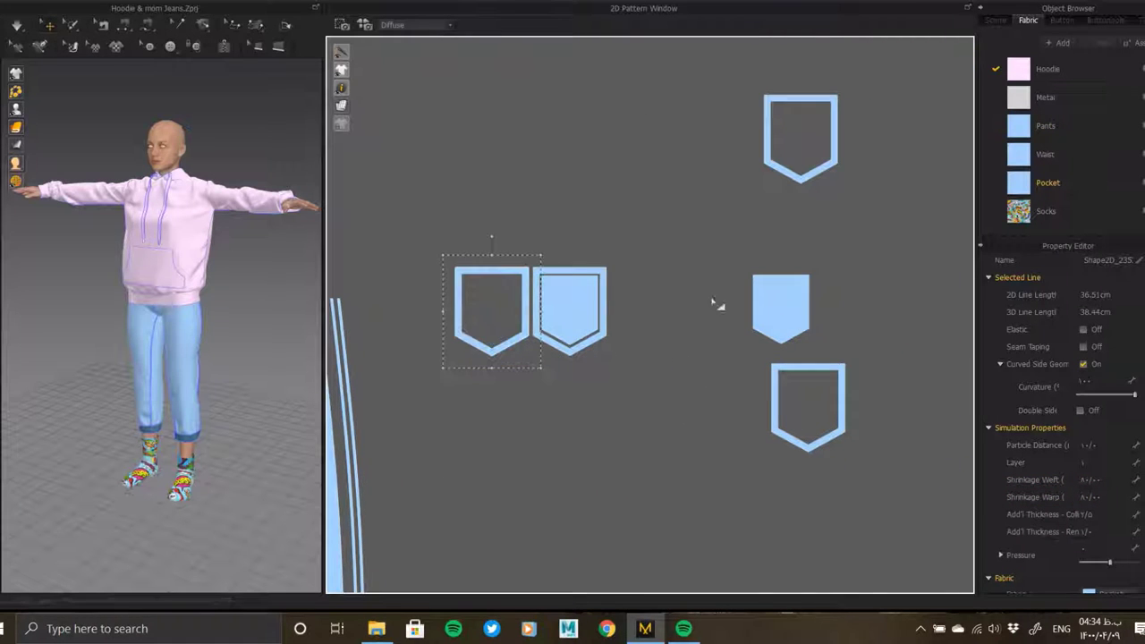
drag(764, 364, 769, 340)
scroll(679, 296, up, 3)
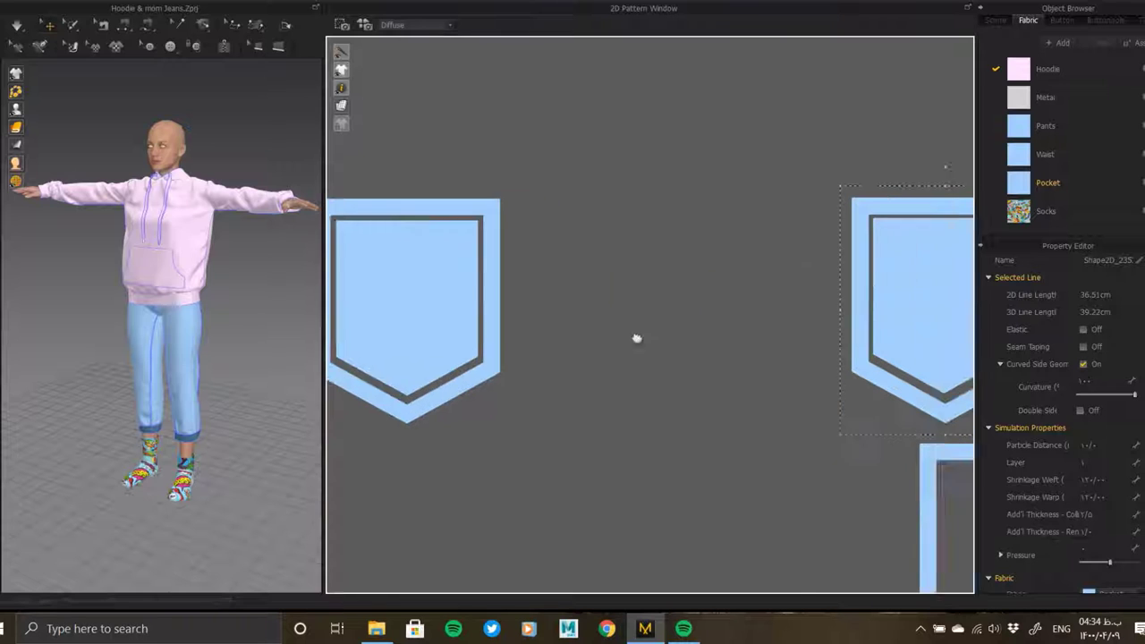
scroll(848, 336, down, 3)
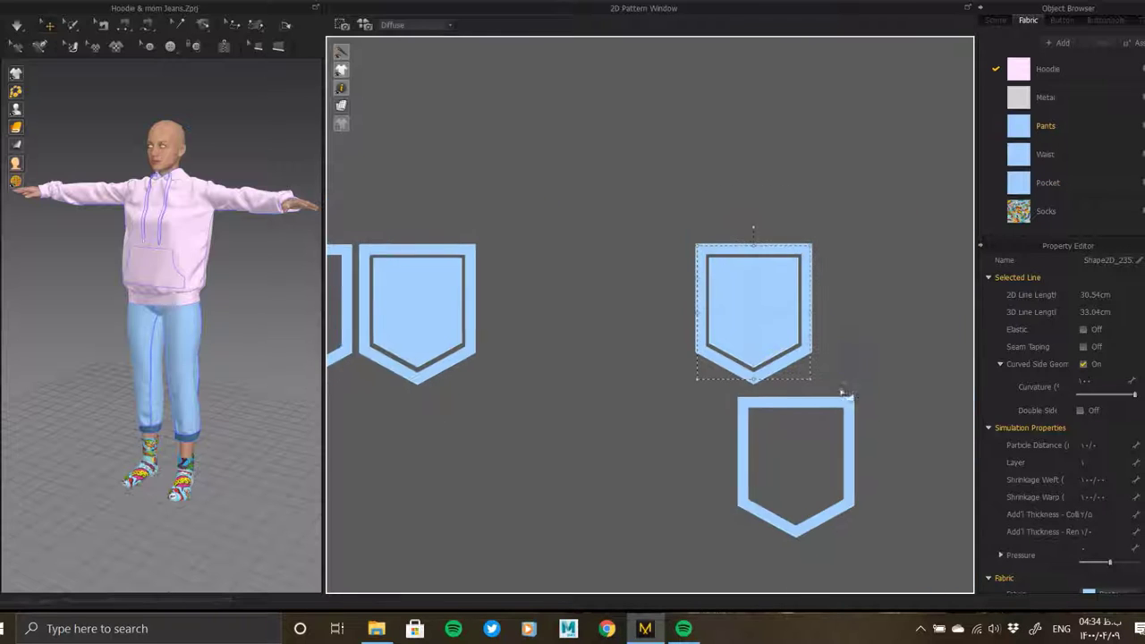
drag(842, 352, 915, 204)
scroll(768, 240, down, 3)
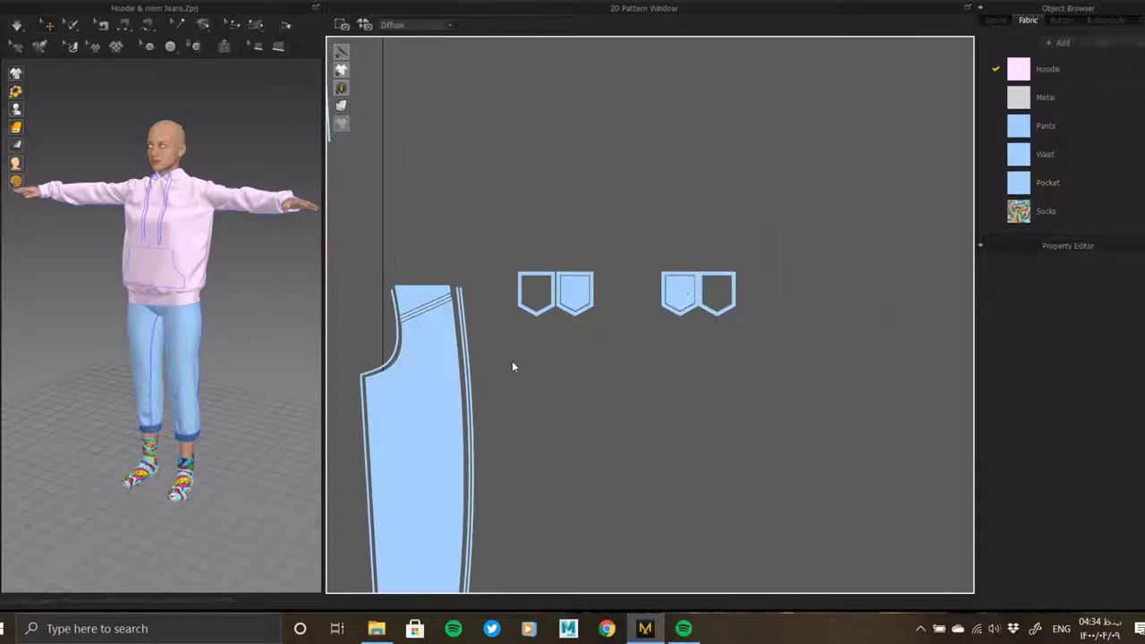
scroll(514, 366, down, 3)
- Copy the centre fly piece and paste the copy onto the leg panels
scroll(728, 317, up, 2)
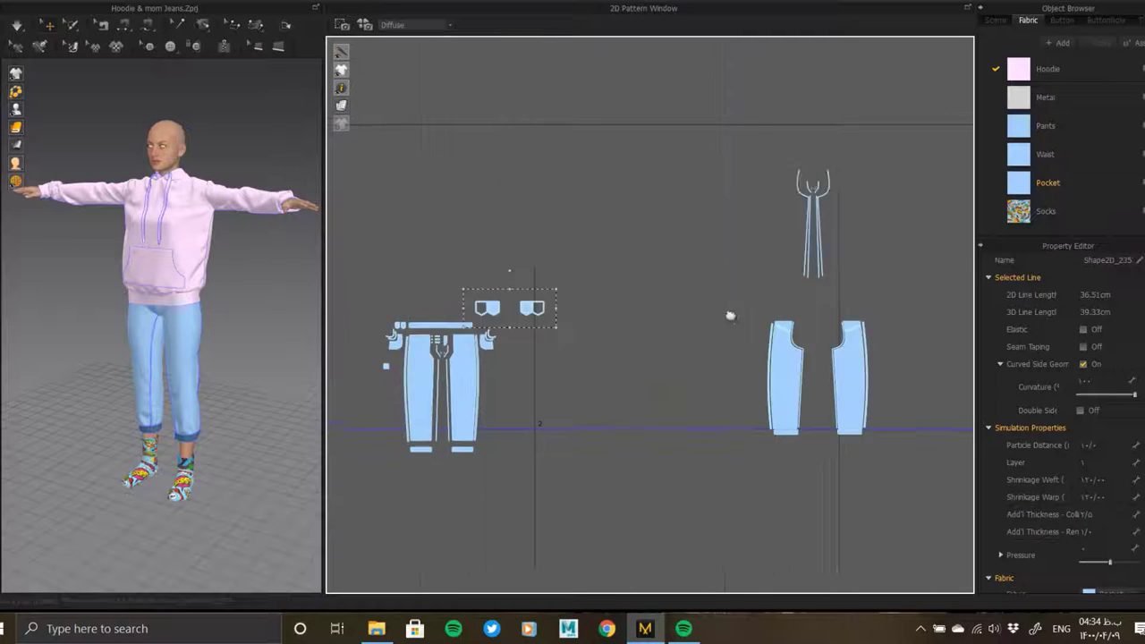
scroll(762, 179, down, 2)
click(713, 259)
key(ctrl+c)
key(ctrl+v)
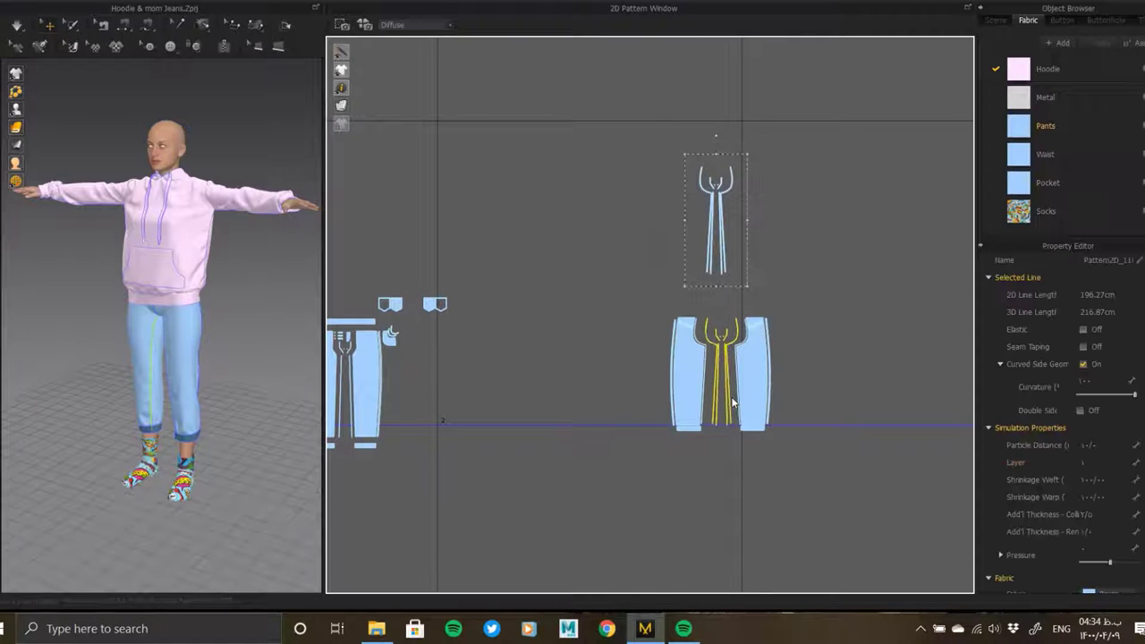
click(732, 404)
- Select the crotch curves, then move the centre strip off to the left
scroll(729, 376, up, 3)
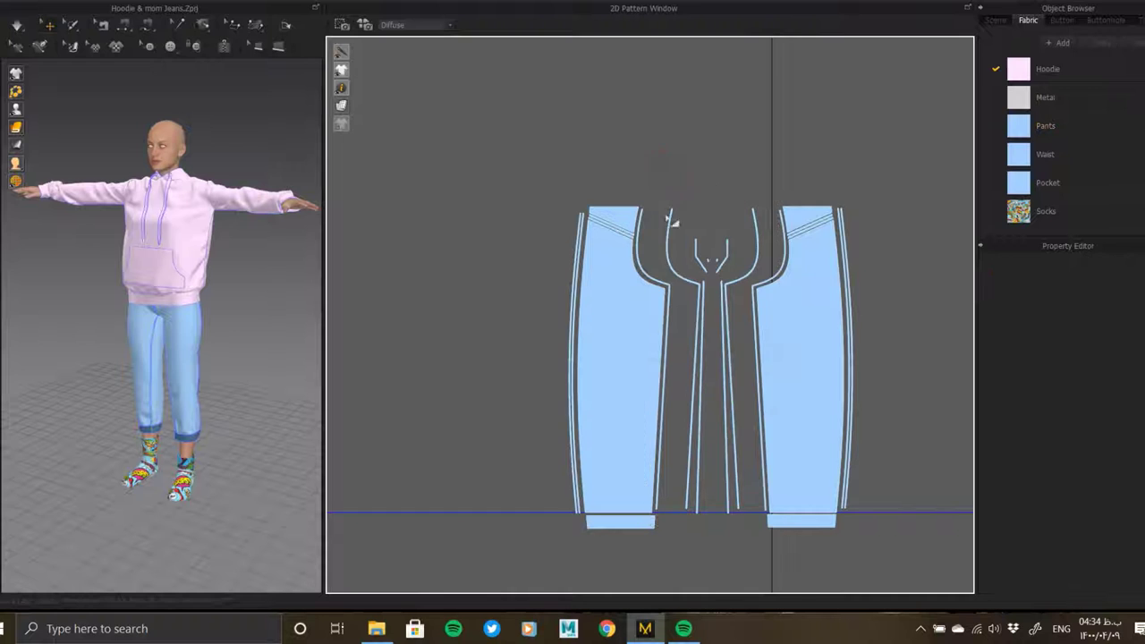
scroll(669, 218, up, 3)
click(660, 242)
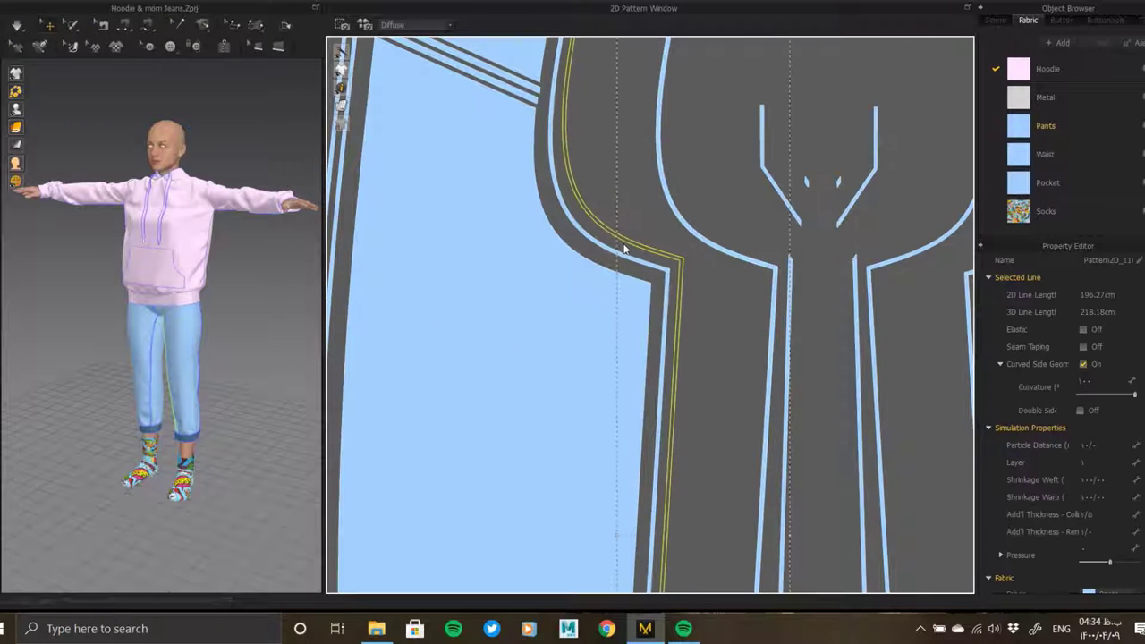
scroll(633, 255, down, 3)
click(687, 258)
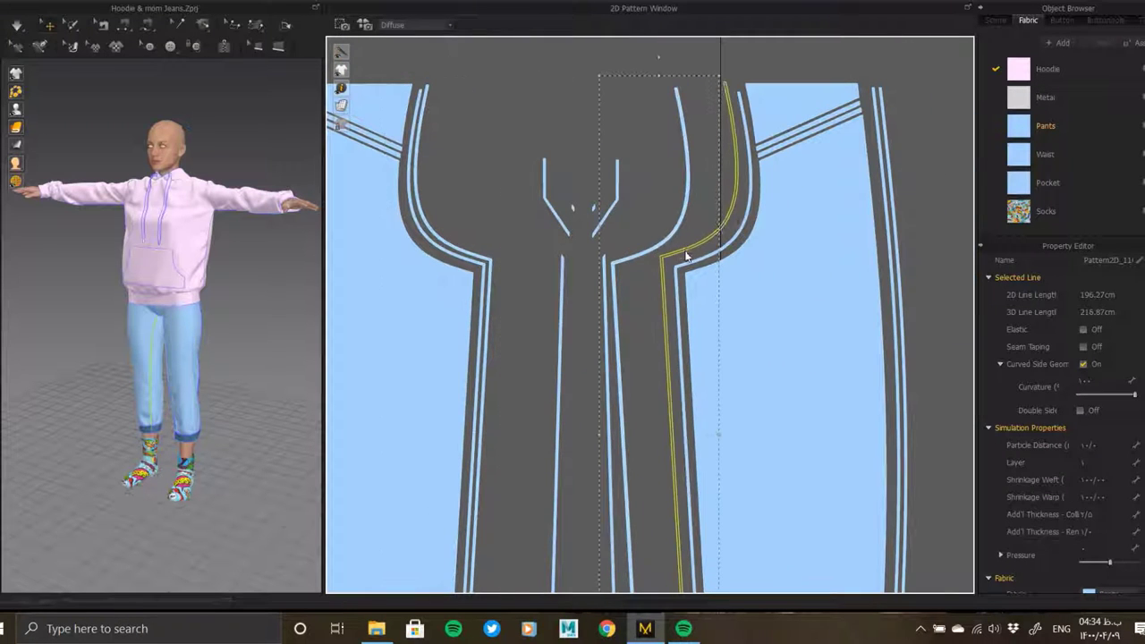
click(690, 259)
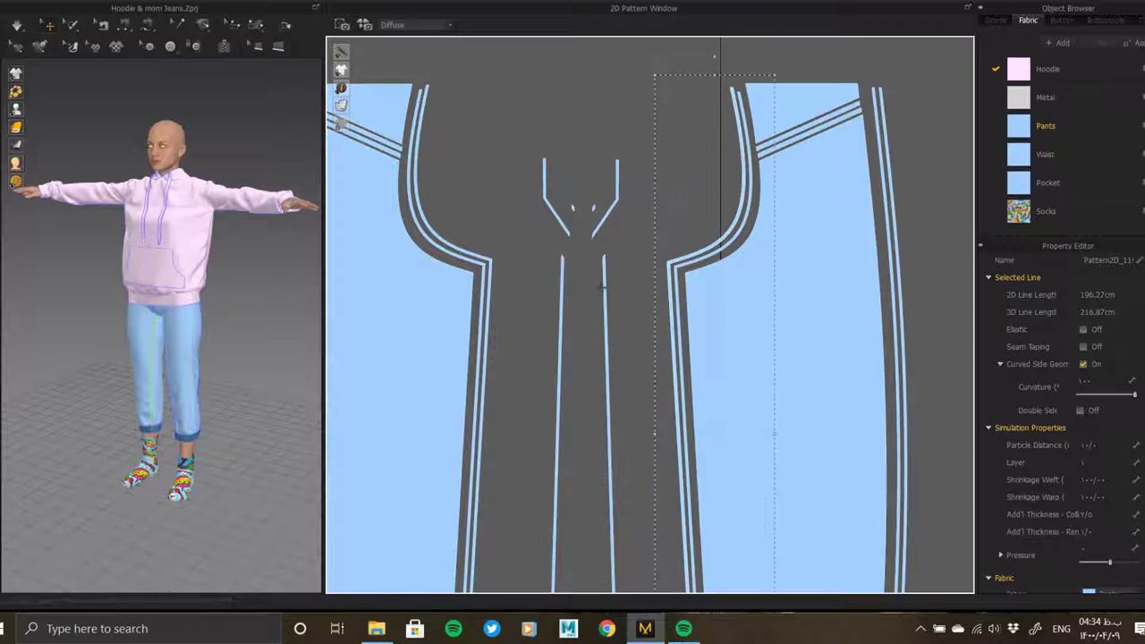
click(652, 298)
drag(661, 294, 495, 321)
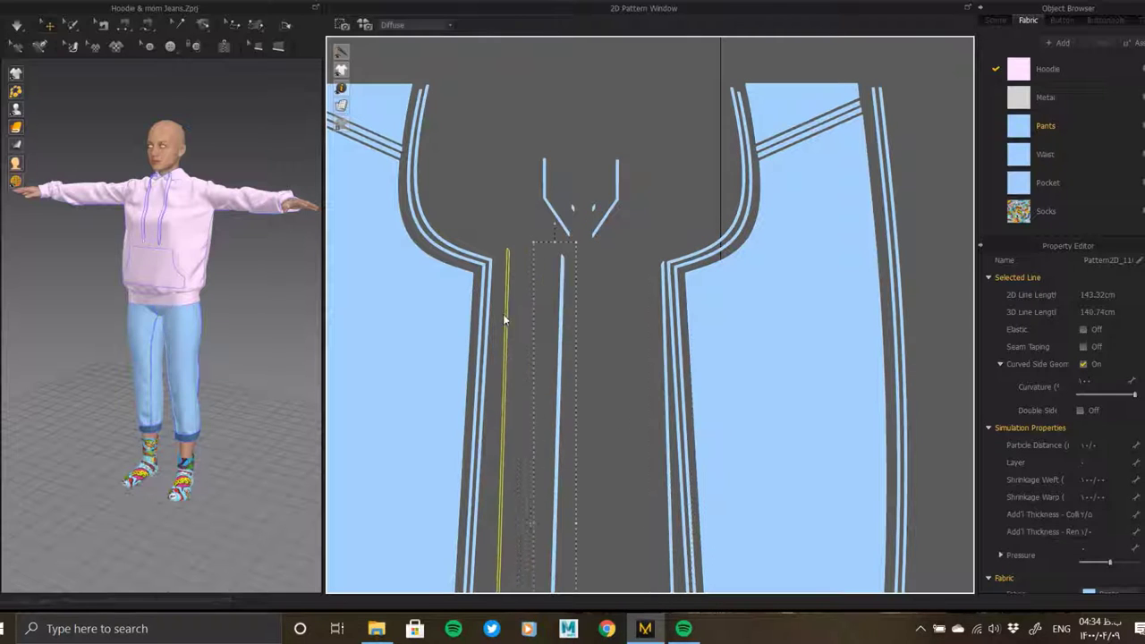
- Select the short dart line and small dart piece, then zoom out to the full layout
click(499, 179)
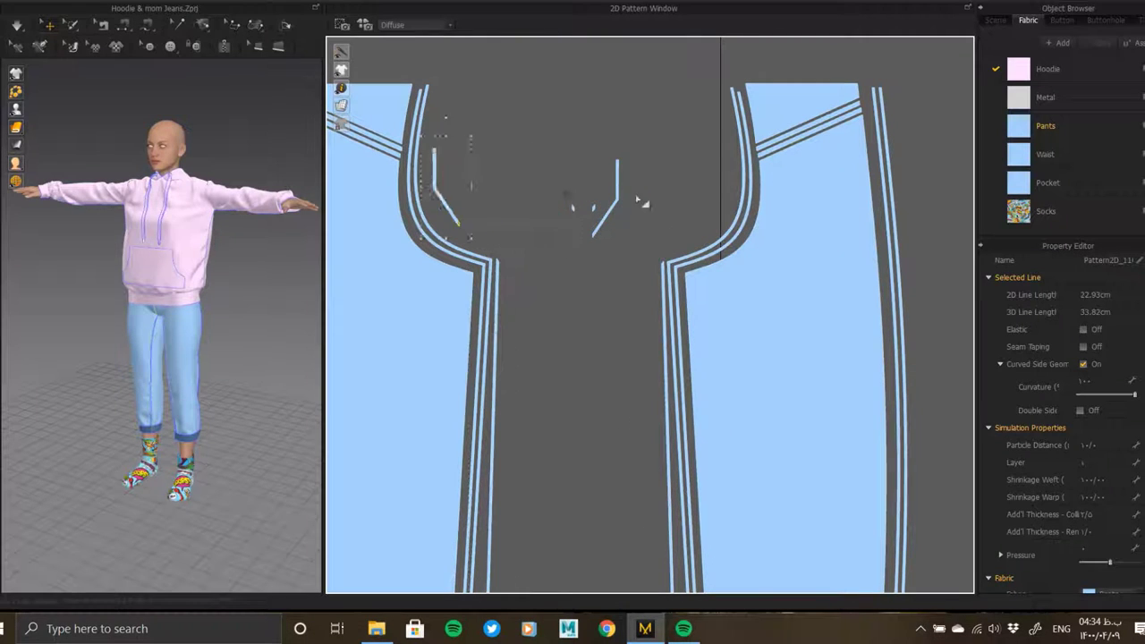
click(593, 209)
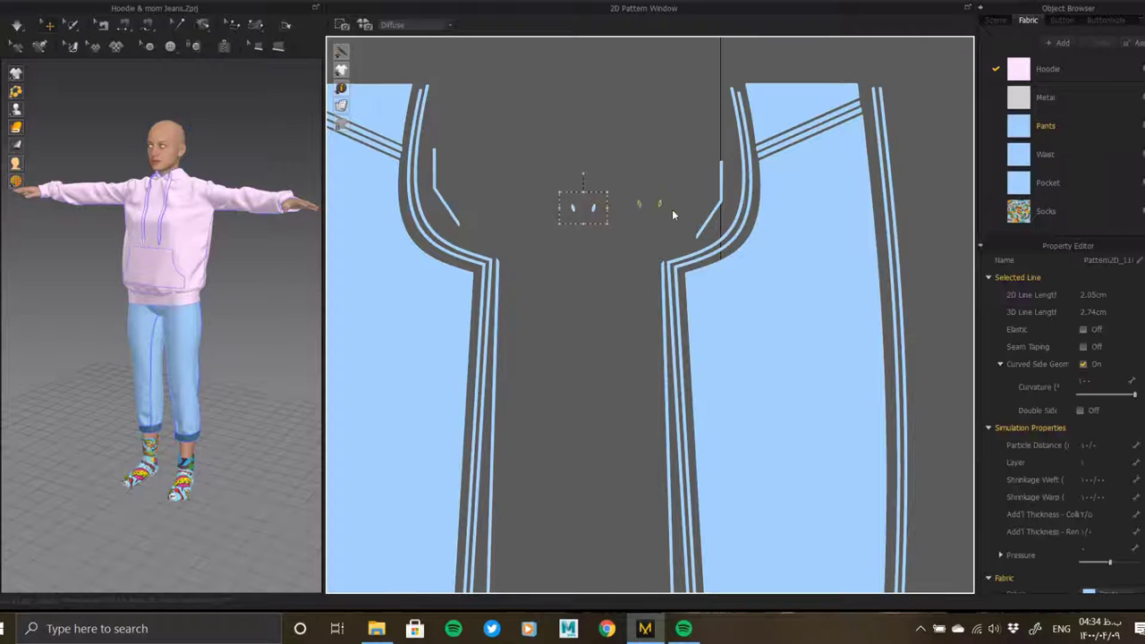
scroll(687, 243, down, 2)
scroll(687, 243, down, 2)
scroll(688, 242, down, 3)
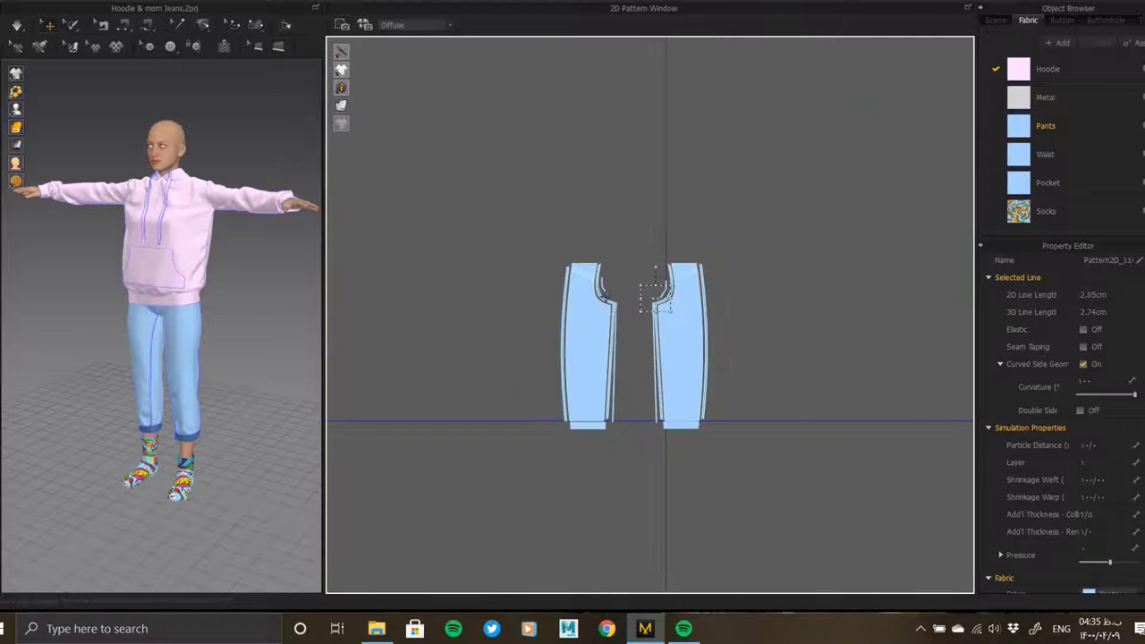
scroll(688, 242, down, 2)
scroll(687, 242, down, 2)
scroll(687, 243, down, 1)
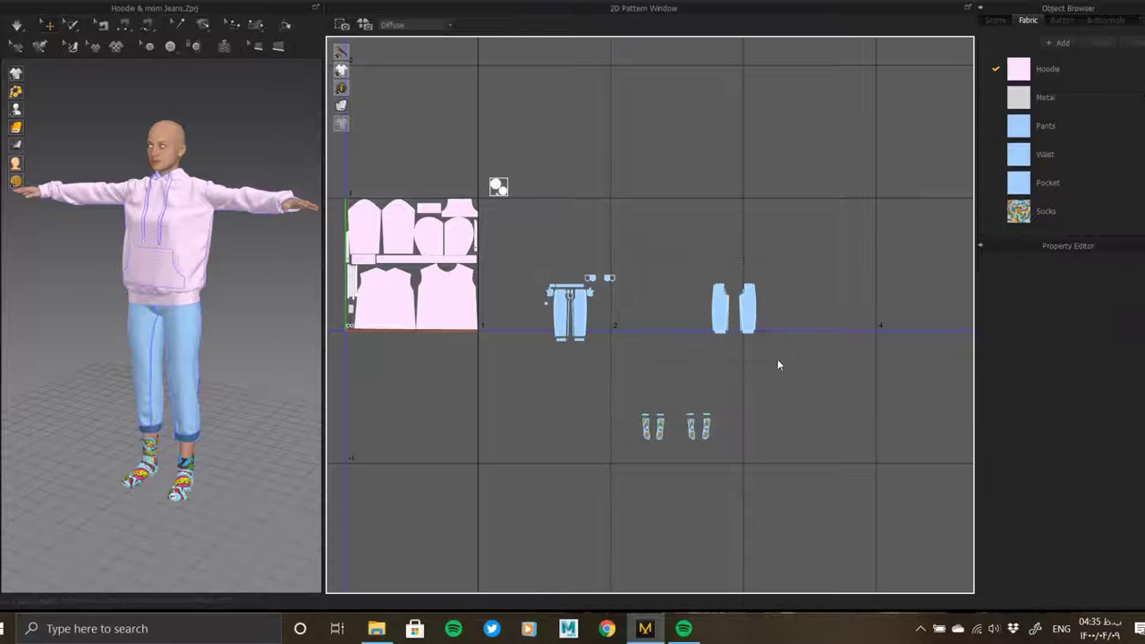
- Paste and place a piece, then move both pockets up and to the left
key(ctrl+v)
click(667, 340)
scroll(605, 295, up, 4)
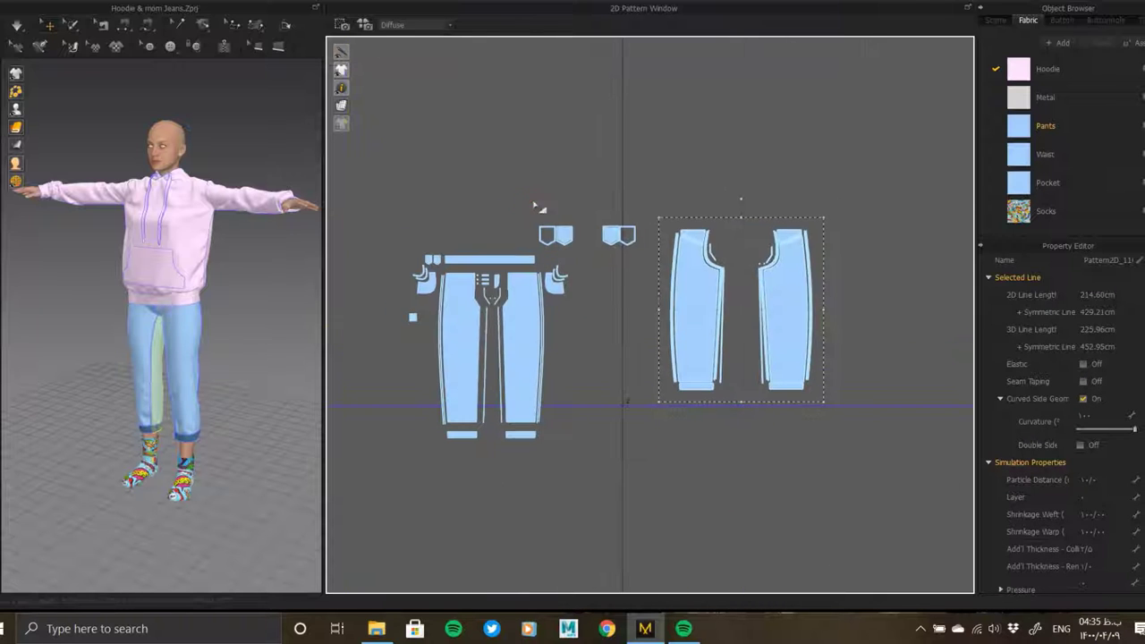
click(638, 253)
drag(619, 237, 581, 204)
scroll(470, 255, up, 2)
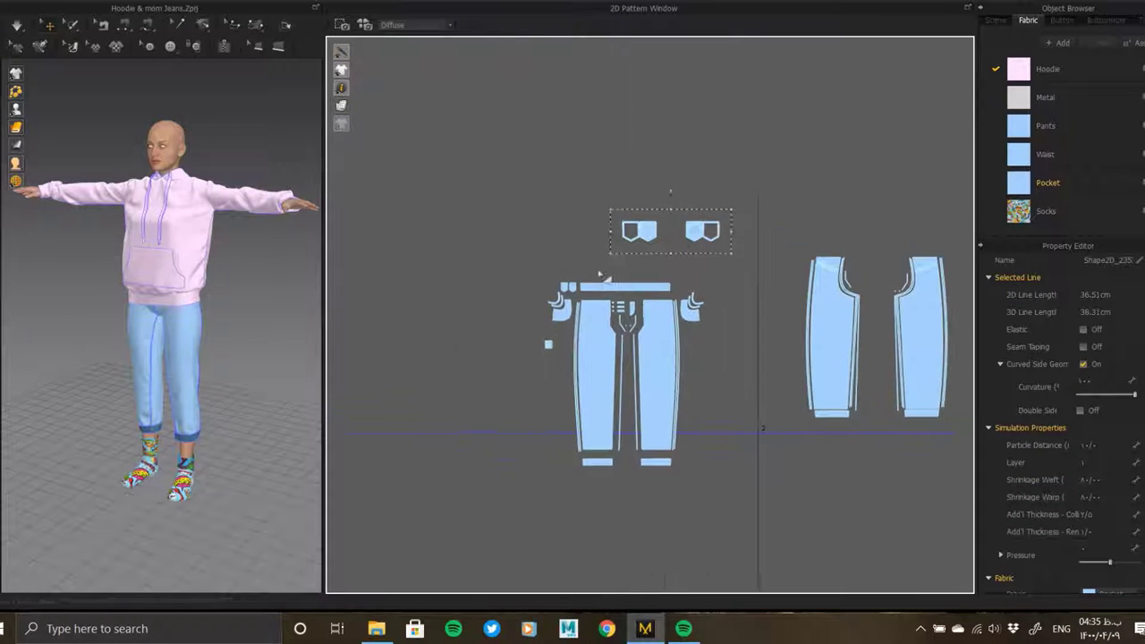
click(528, 264)
- Gather the small pieces and the pocket-flap piece into a row between the pockets
drag(562, 369, 500, 260)
drag(545, 310, 554, 229)
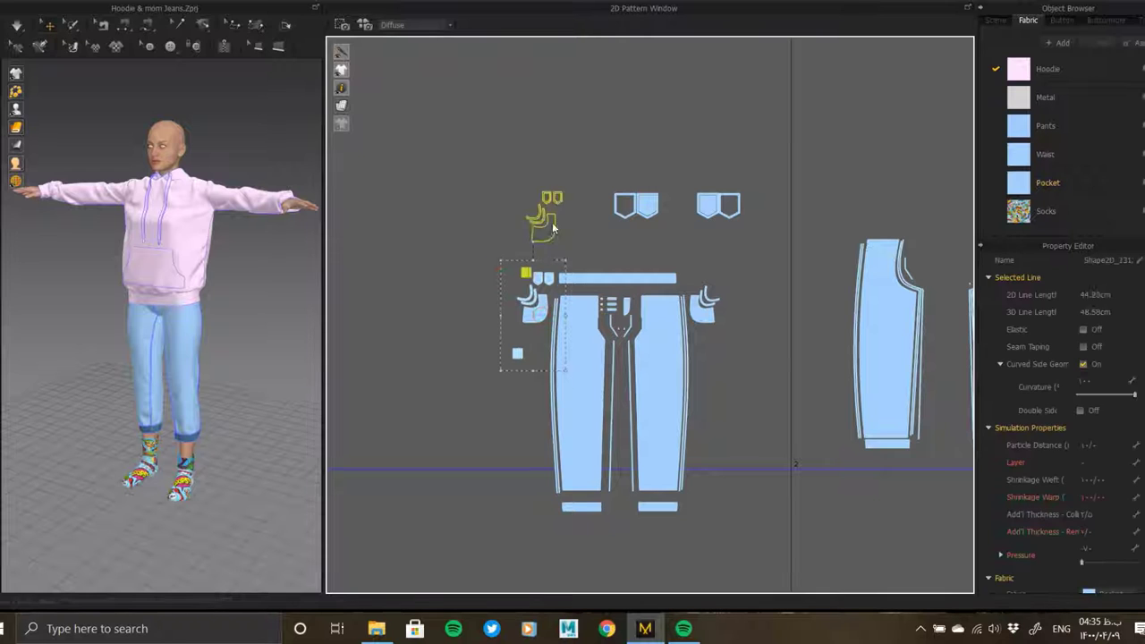
drag(701, 190, 688, 212)
click(680, 265)
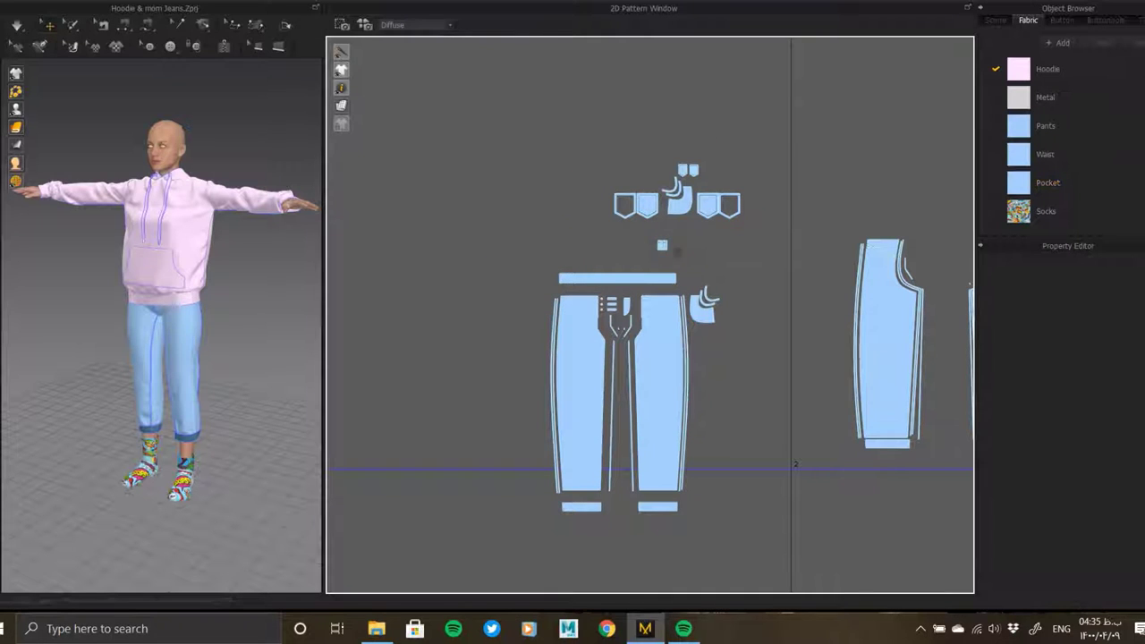
click(625, 210)
drag(698, 309, 759, 205)
- Copy the complete jeans set and place the copy beside the separate leg panels
scroll(626, 358, up, 2)
scroll(627, 388, up, 3)
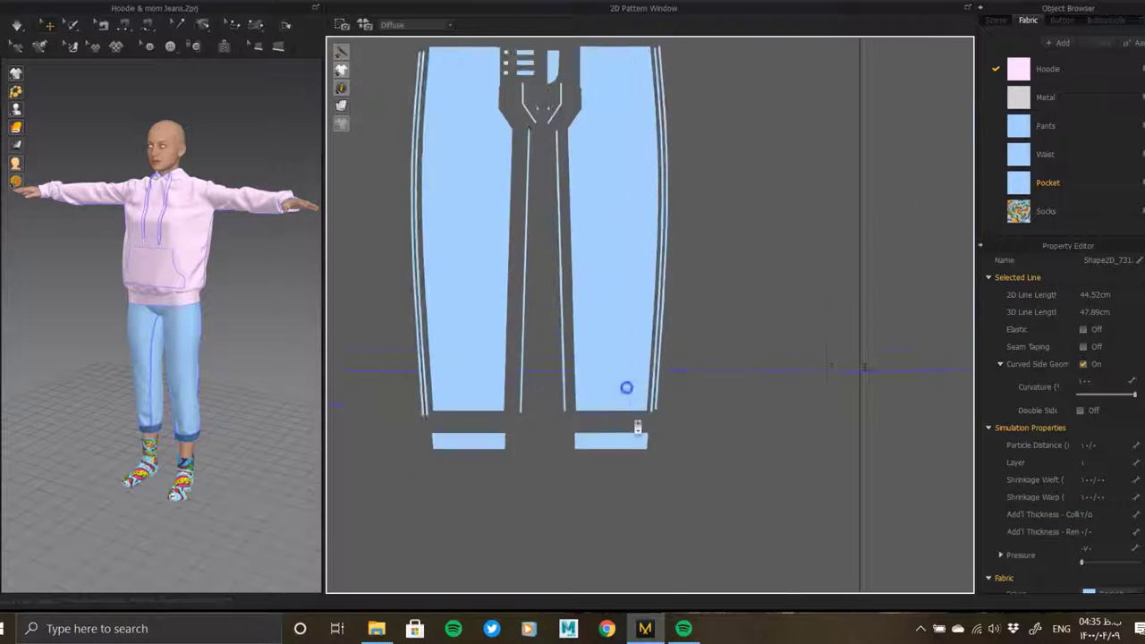
scroll(609, 465, up, 2)
click(599, 506)
middle_drag(597, 491, 601, 462)
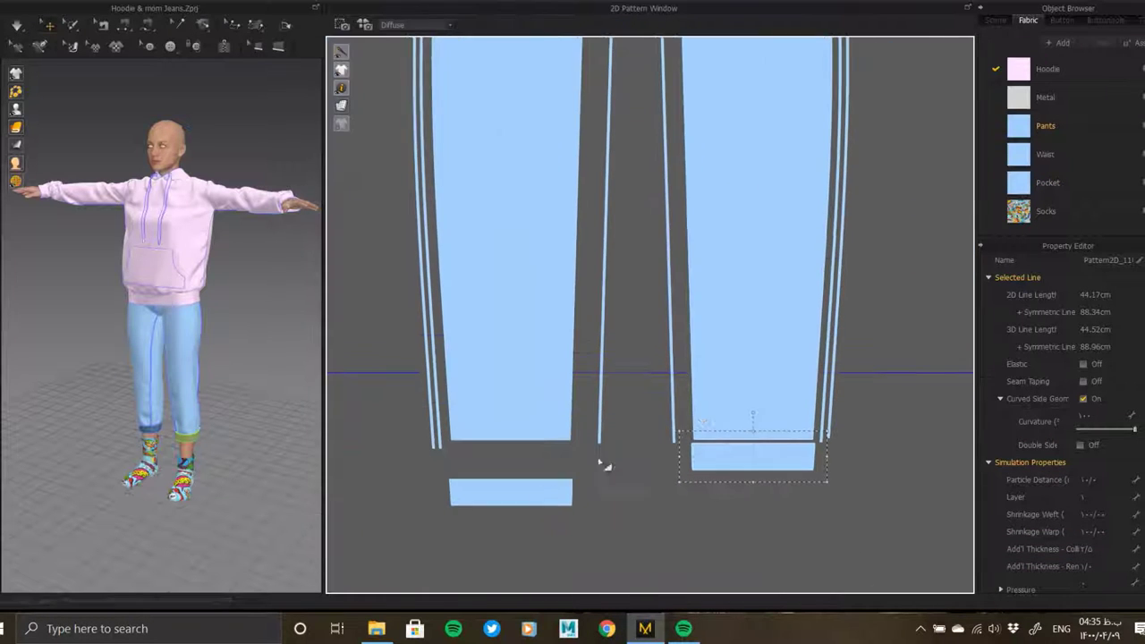
scroll(624, 470, down, 5)
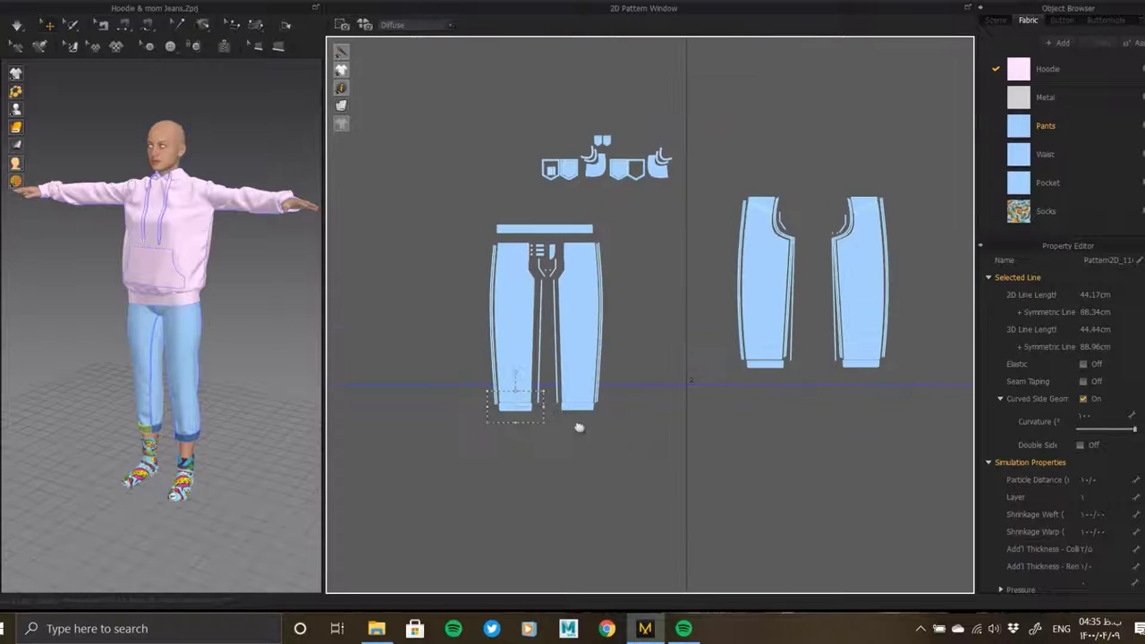
click(563, 352)
key(ctrl+c)
key(ctrl+v)
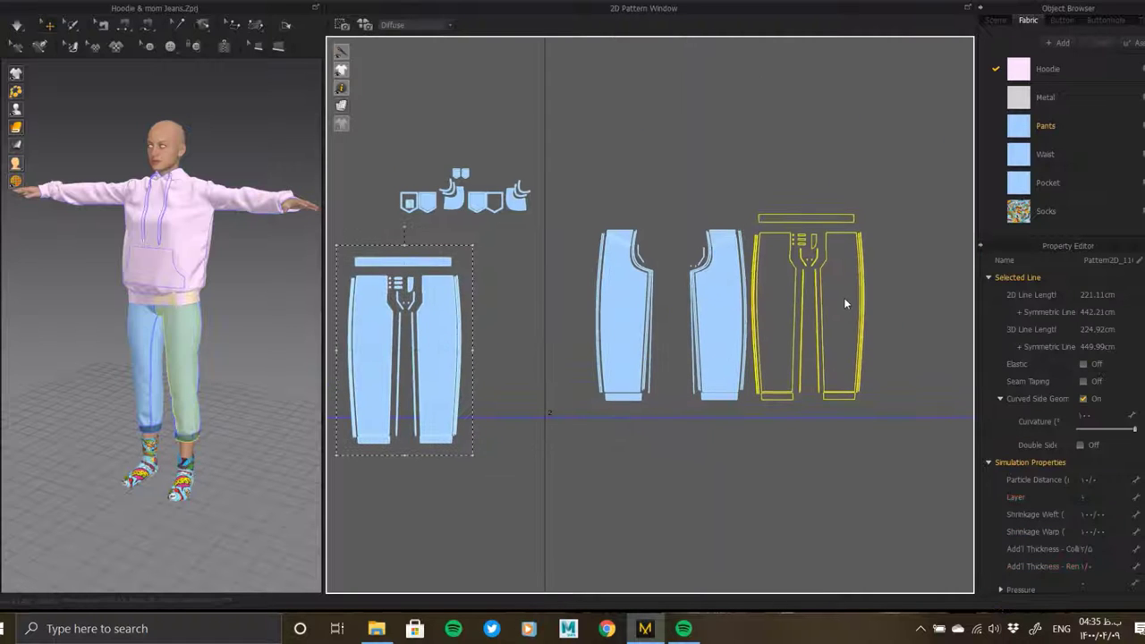
click(844, 301)
middle_drag(844, 302, 698, 306)
click(505, 416)
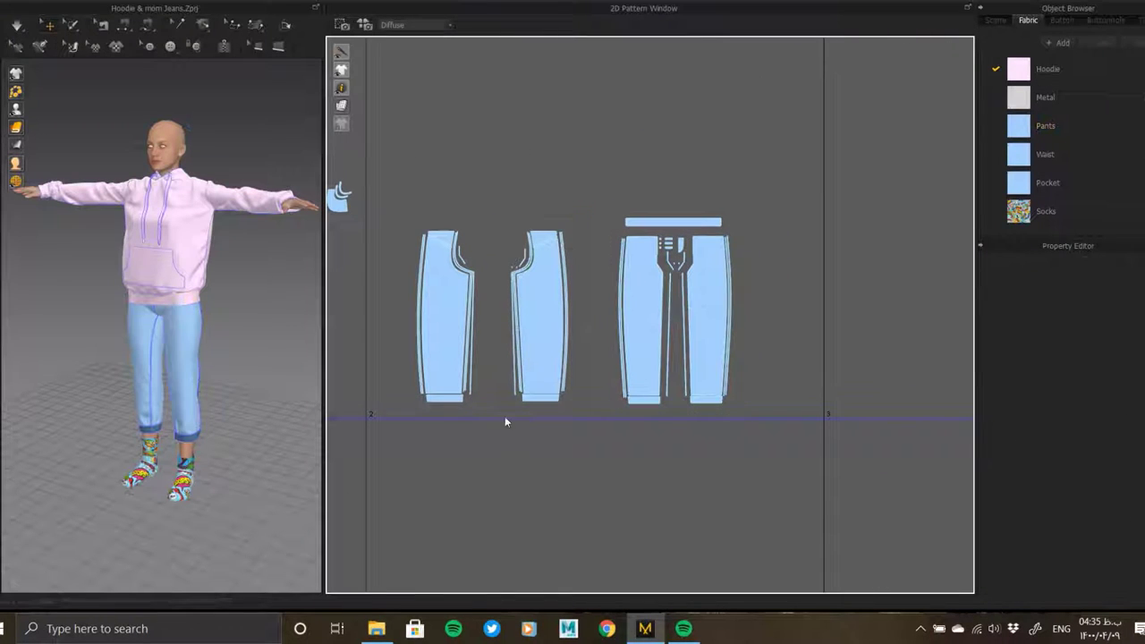
click(559, 329)
key(ctrl+c)
key(ctrl+v)
click(602, 336)
scroll(581, 327, up, 5)
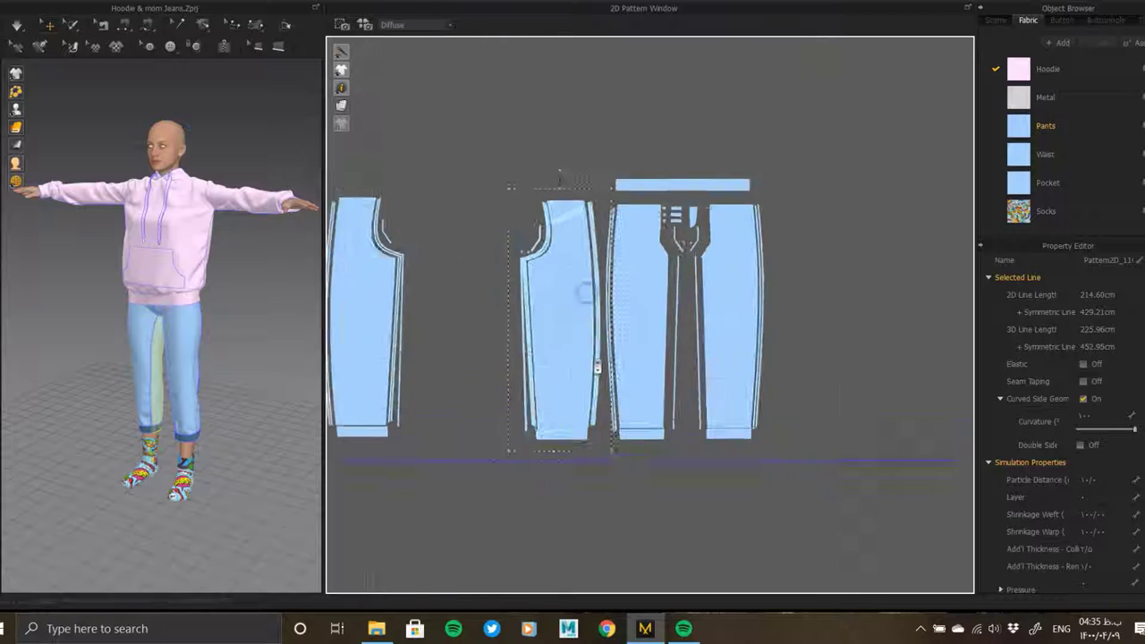
scroll(555, 277, down, 7)
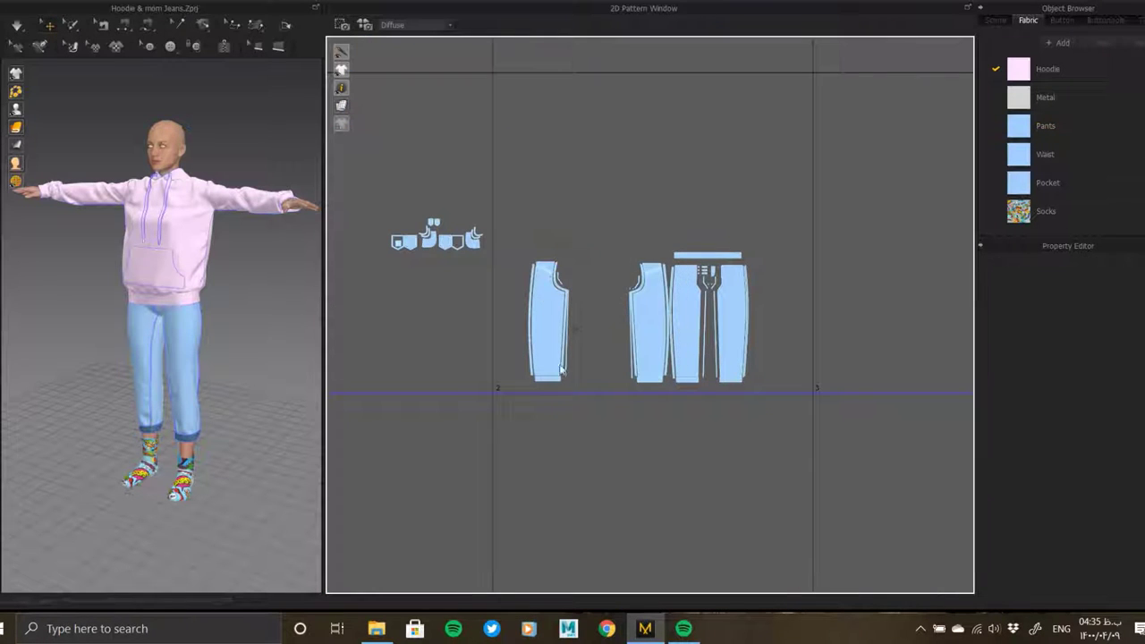
key(ctrl+v)
scroll(548, 327, up, 5)
scroll(547, 327, down, 2)
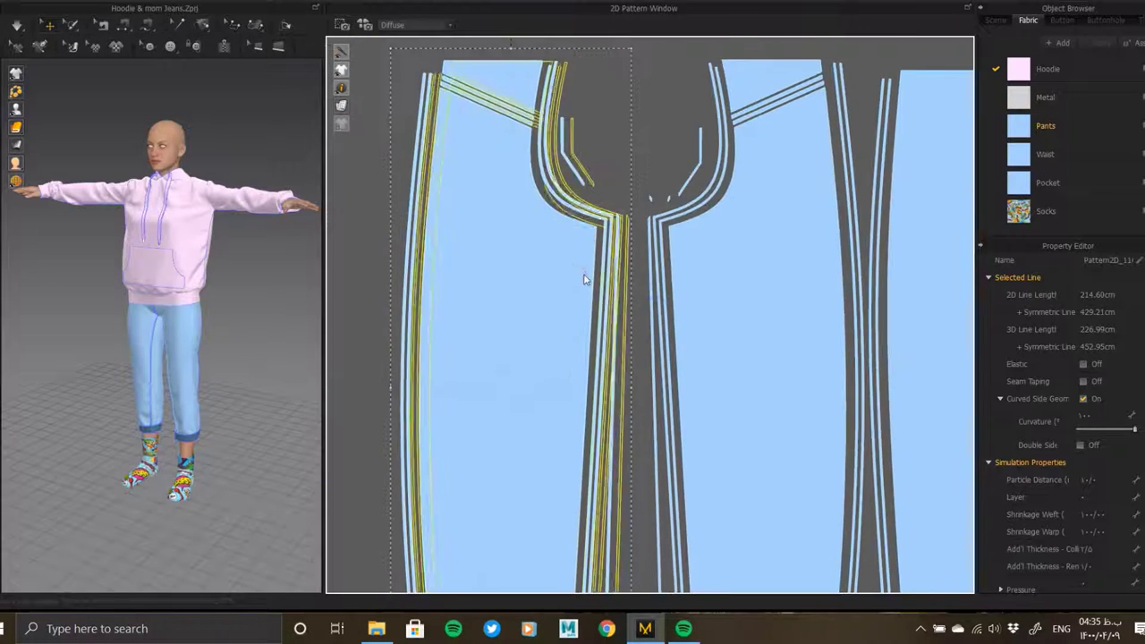
scroll(548, 326, down, 5)
click(735, 395)
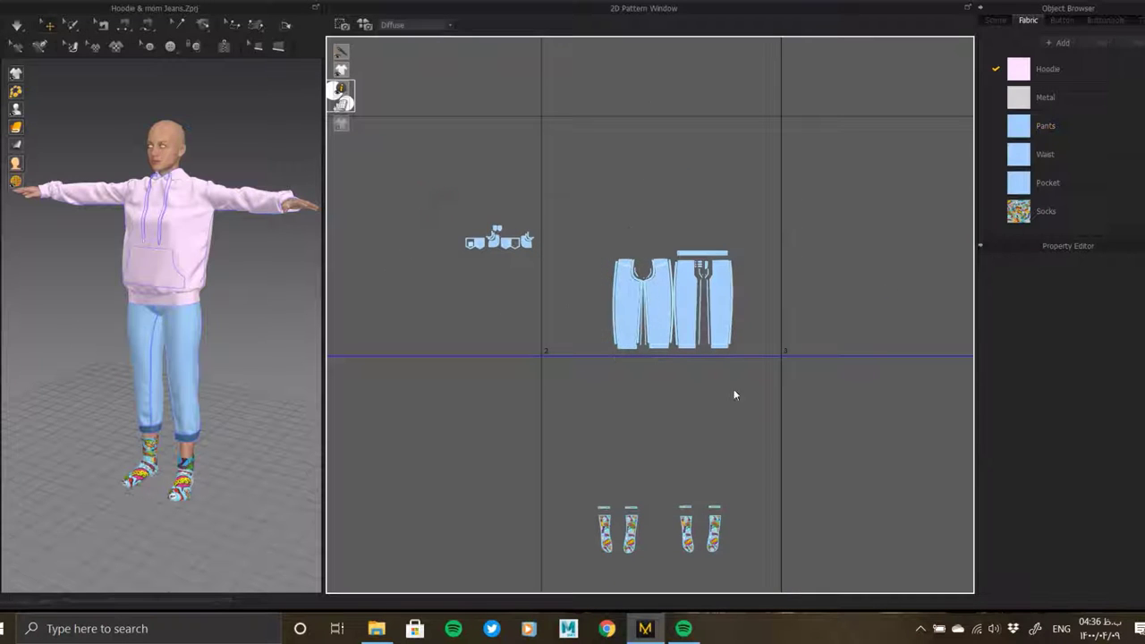
click(731, 322)
scroll(636, 318, up, 3)
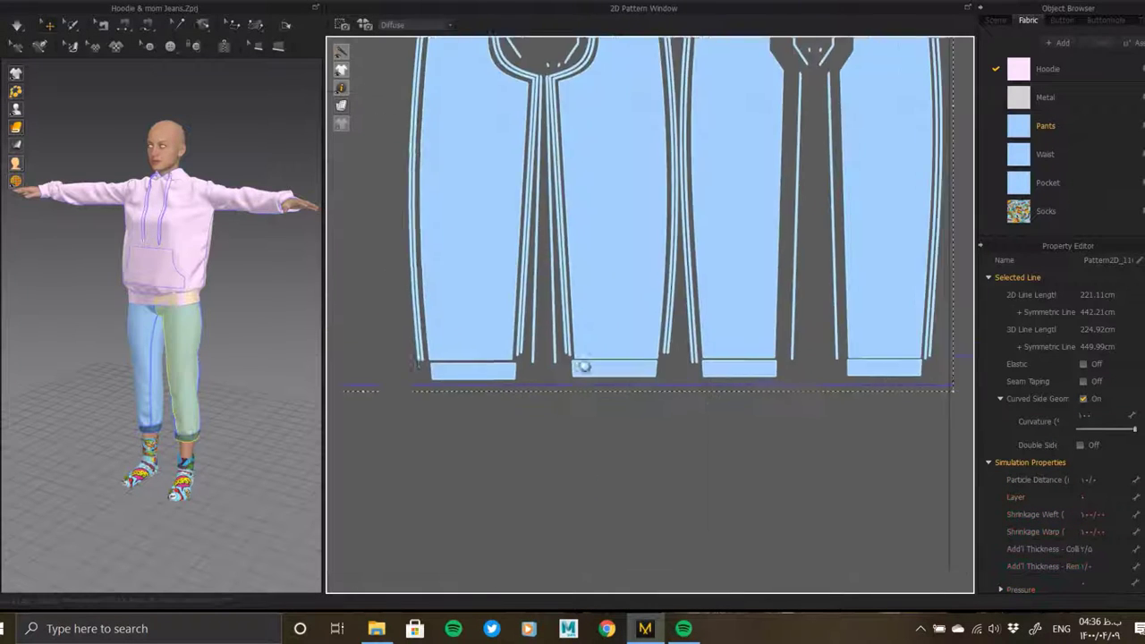
scroll(635, 319, up, 2)
scroll(636, 318, up, 3)
scroll(626, 309, down, 2)
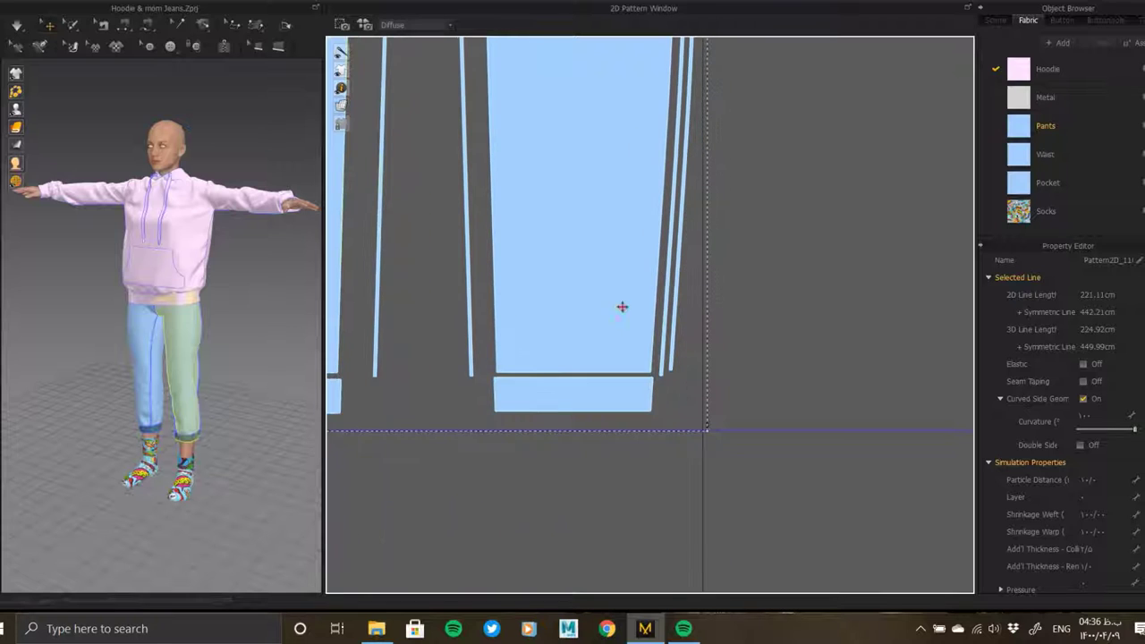
scroll(624, 323, up, 2)
scroll(624, 323, down, 4)
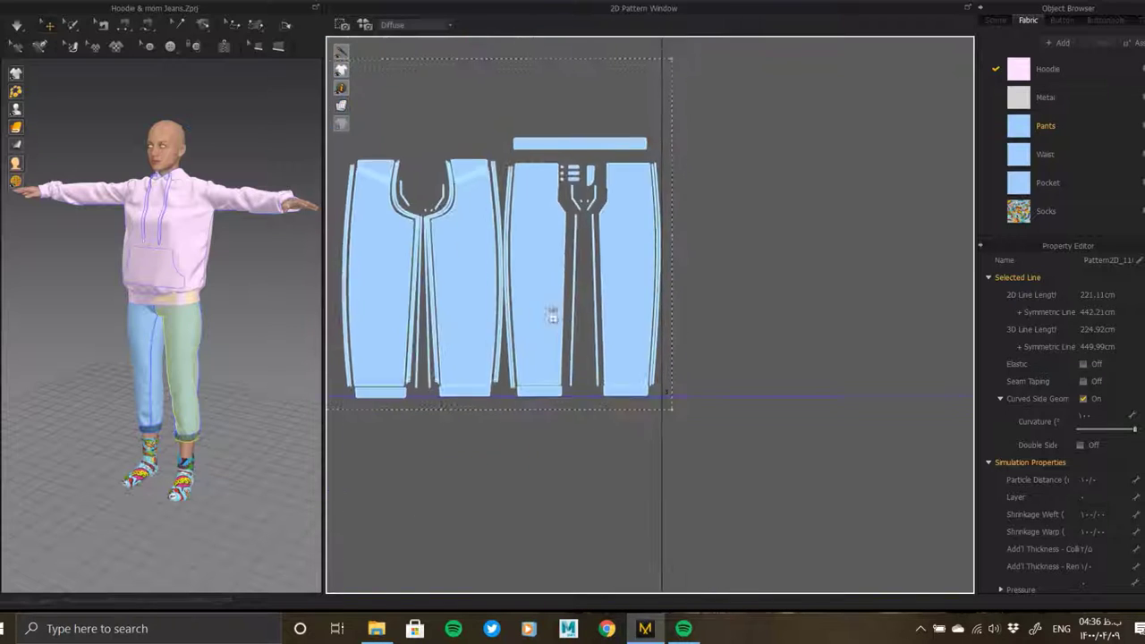
scroll(549, 314, up, 3)
scroll(657, 398, up, 2)
scroll(677, 375, down, 1)
scroll(678, 376, down, 5)
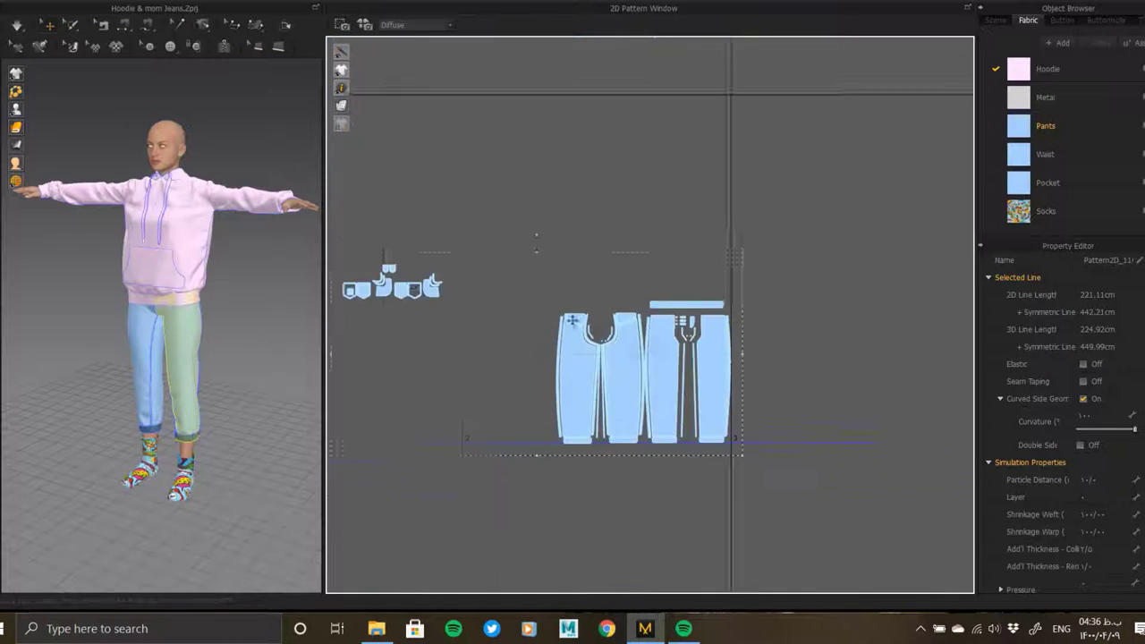
scroll(563, 286, down, 3)
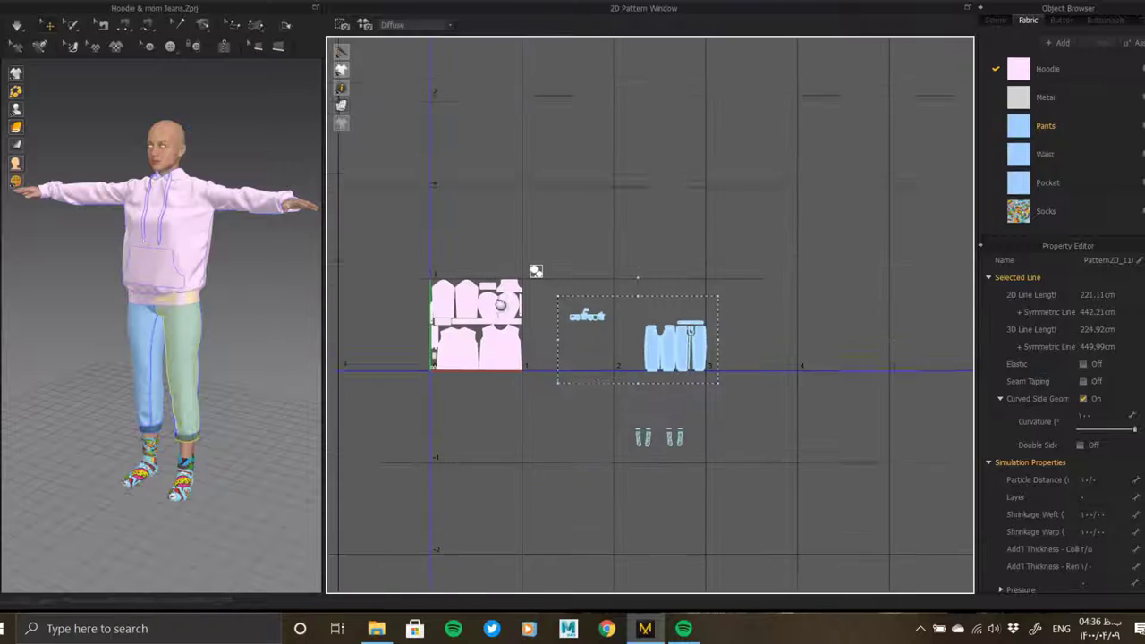
- Marquee-select the jeans panels and pockets and scale them up together by a bounding-box corner
drag(523, 326, 590, 289)
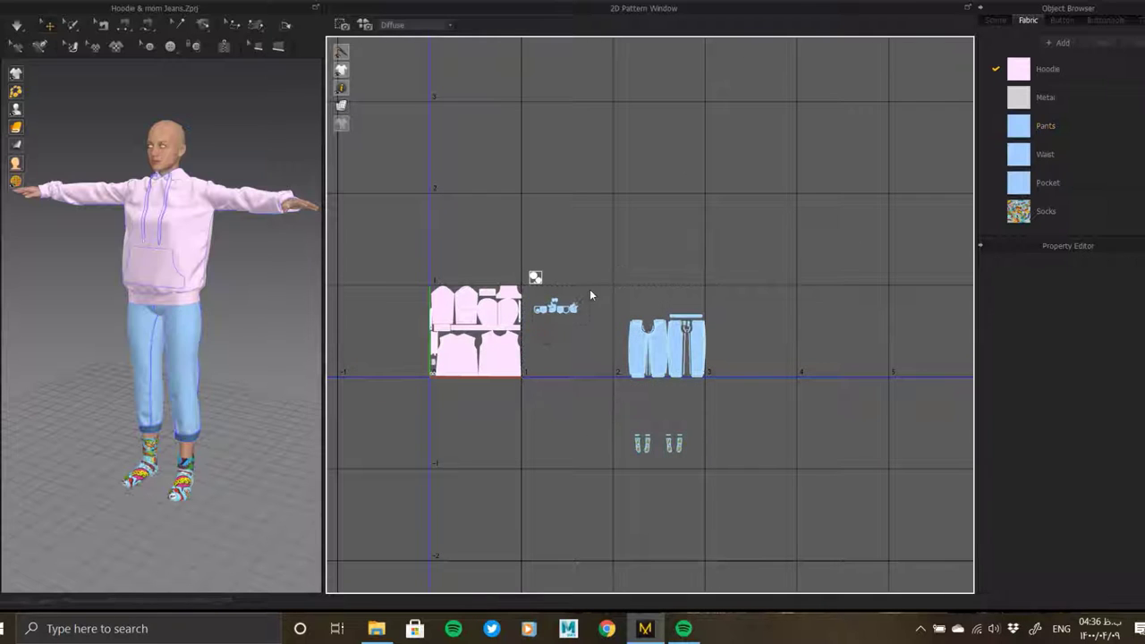
drag(728, 395, 619, 291)
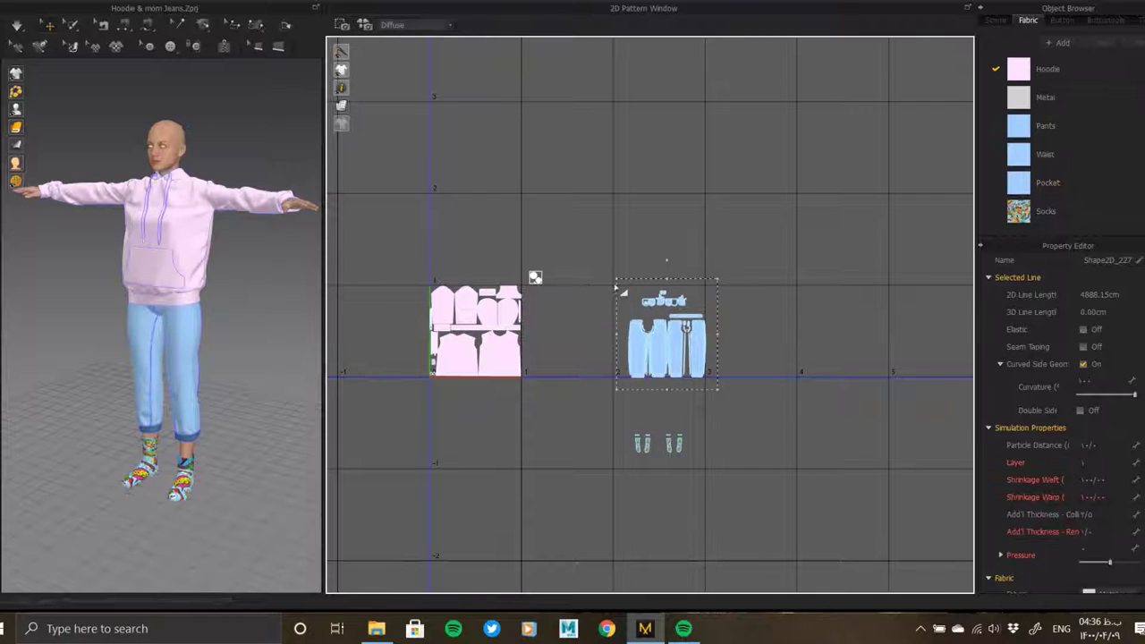
scroll(610, 253, up, 5)
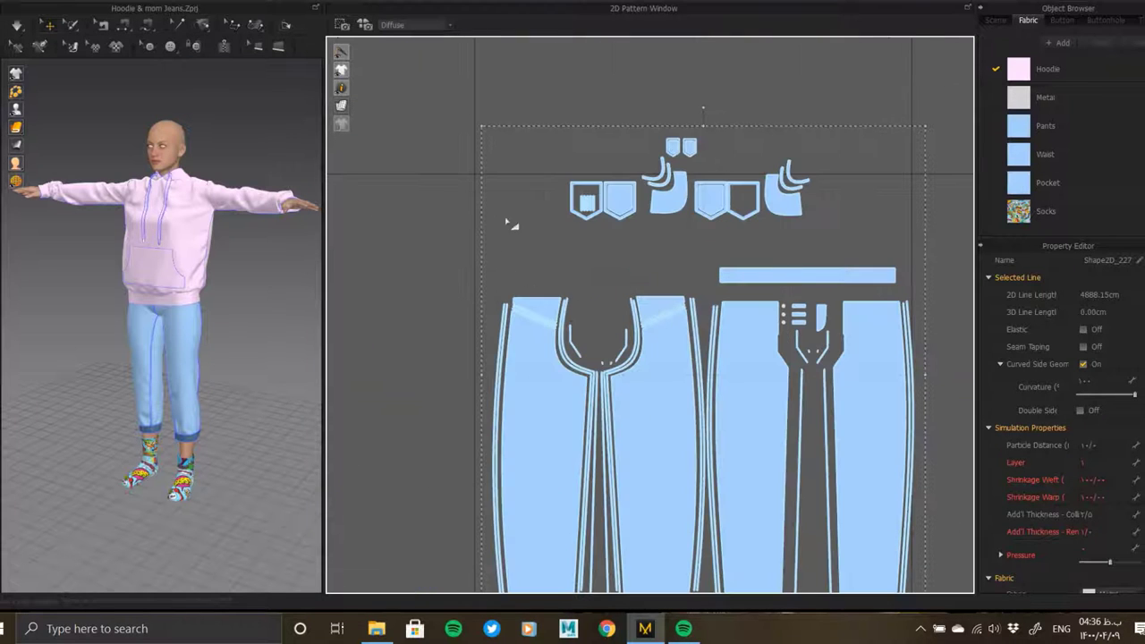
drag(481, 130, 464, 99)
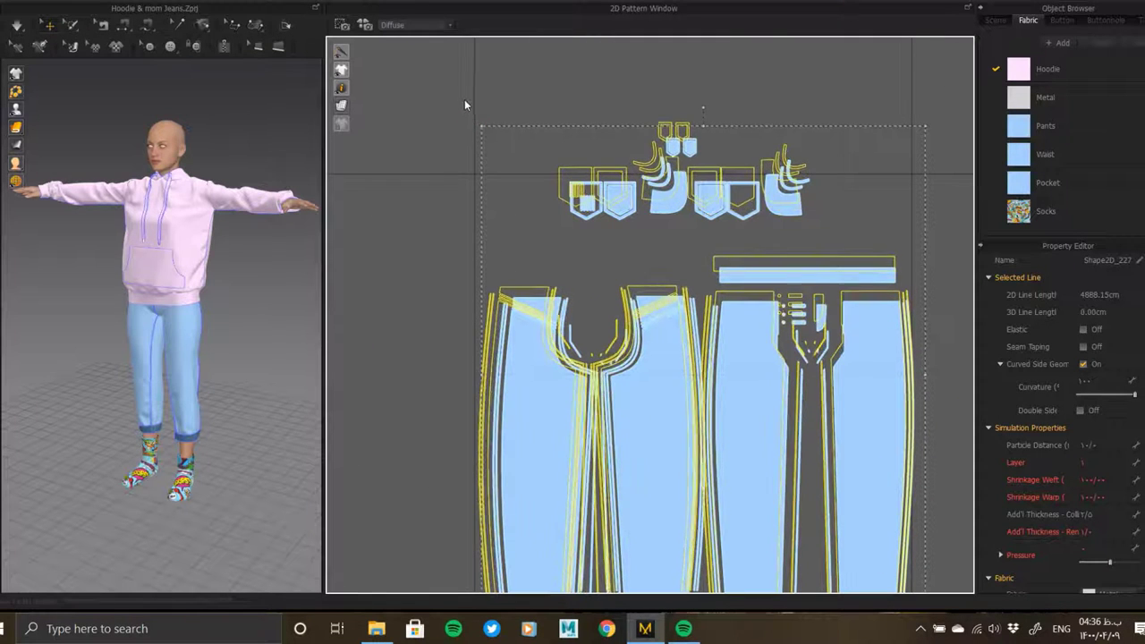
click(593, 315)
scroll(621, 289, up, 3)
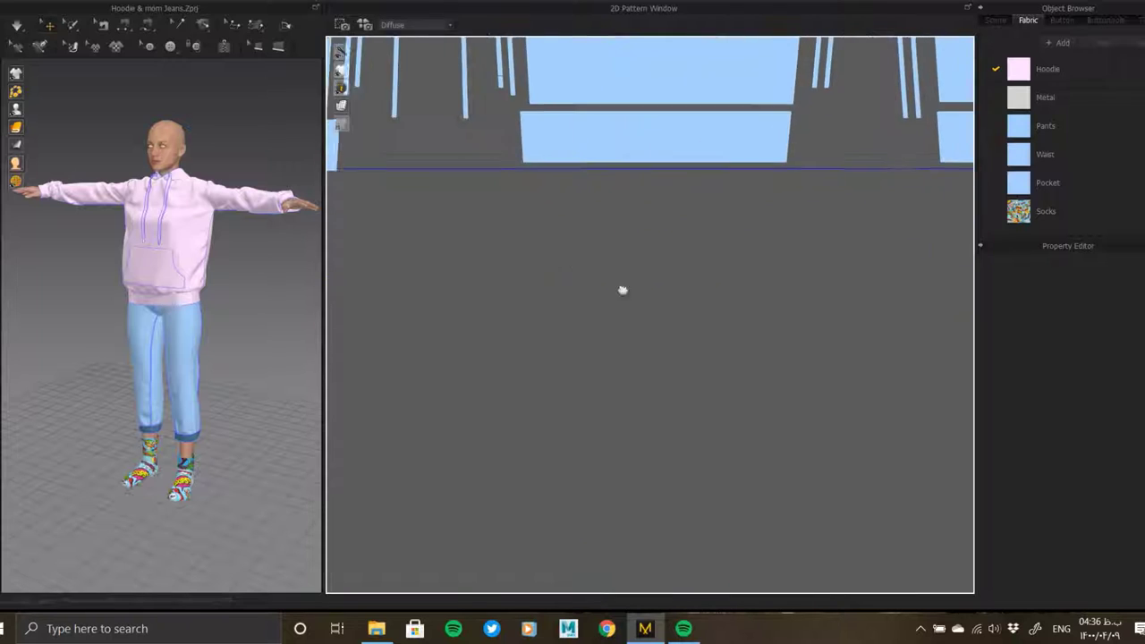
scroll(518, 255, up, 2)
- Shift the back pockets right and down, tucking the two small pocket pieces beneath the left pockets
click(461, 182)
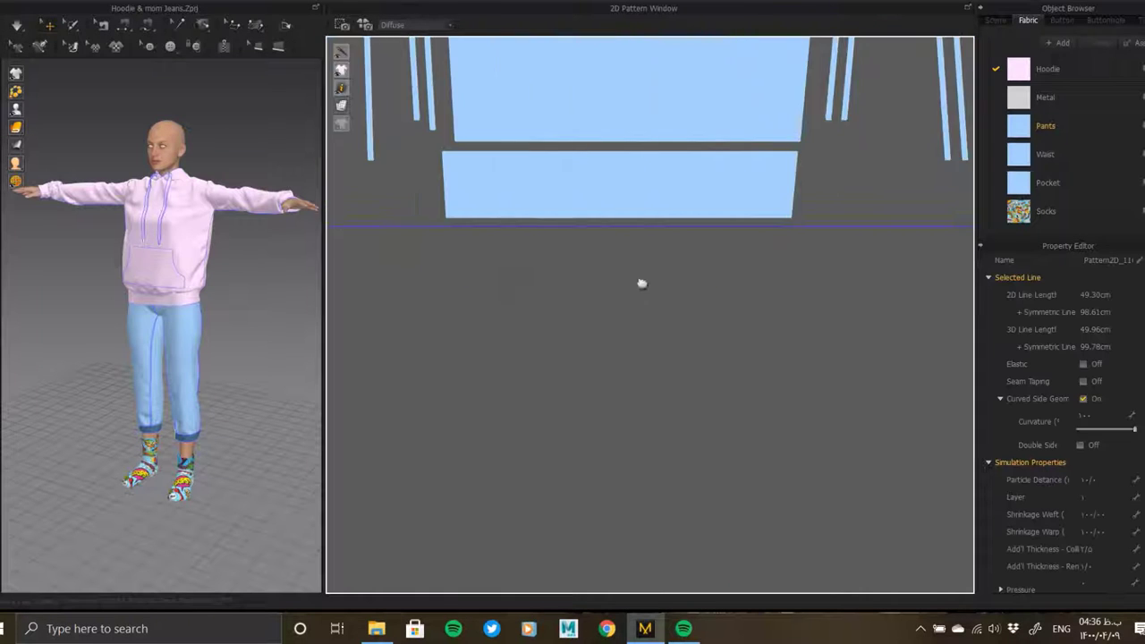
middle_drag(478, 185, 641, 283)
scroll(662, 309, down, 2)
scroll(630, 278, down, 3)
scroll(578, 283, up, 2)
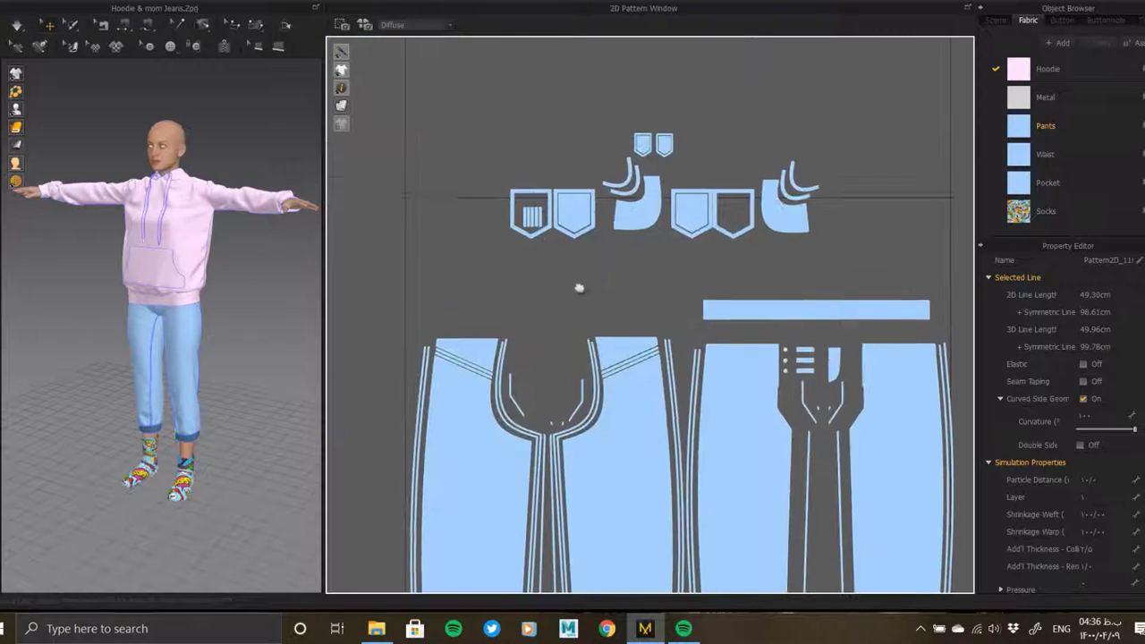
click(796, 253)
drag(795, 253, 908, 300)
click(788, 203)
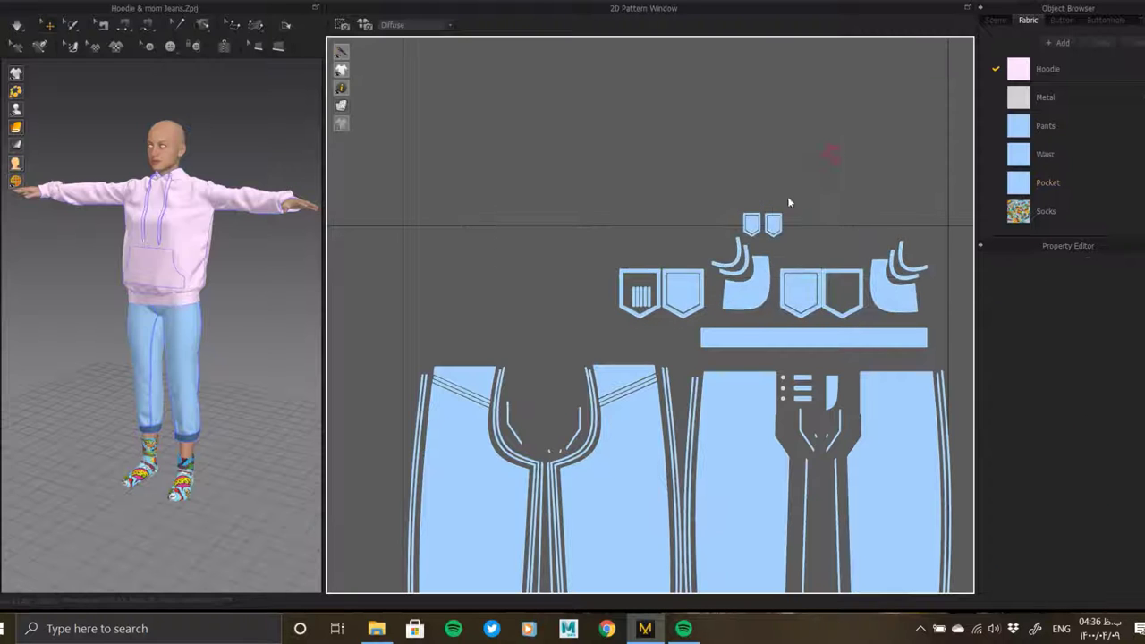
drag(772, 236, 578, 307)
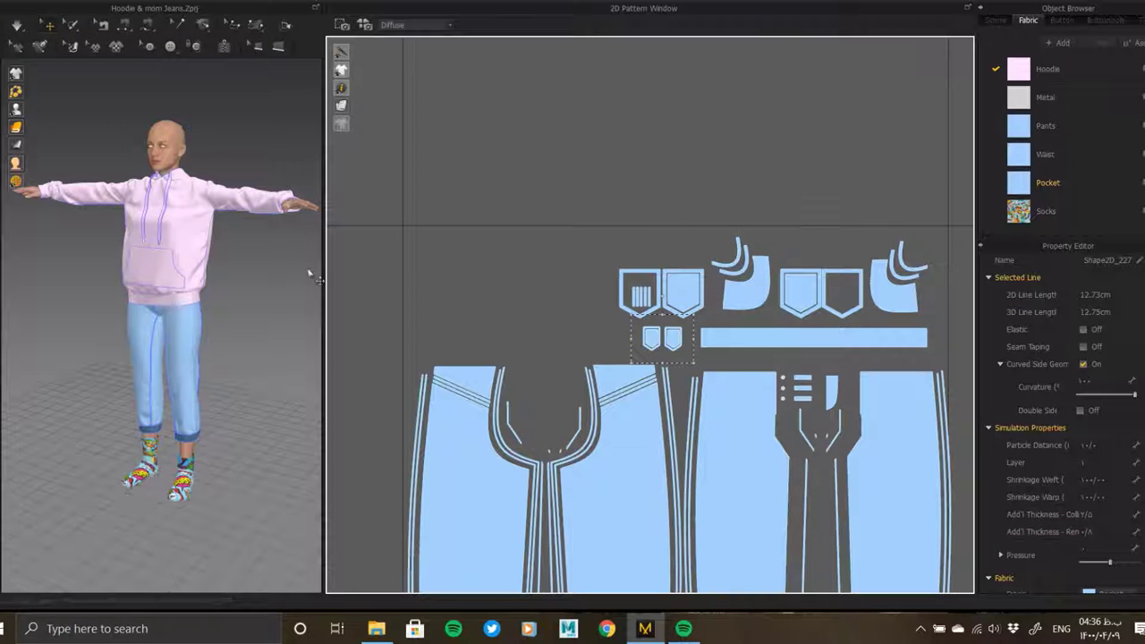
mouse_move(312, 296)
right_down()
mouse_move(359, 326)
mouse_move(466, 313)
right_up()
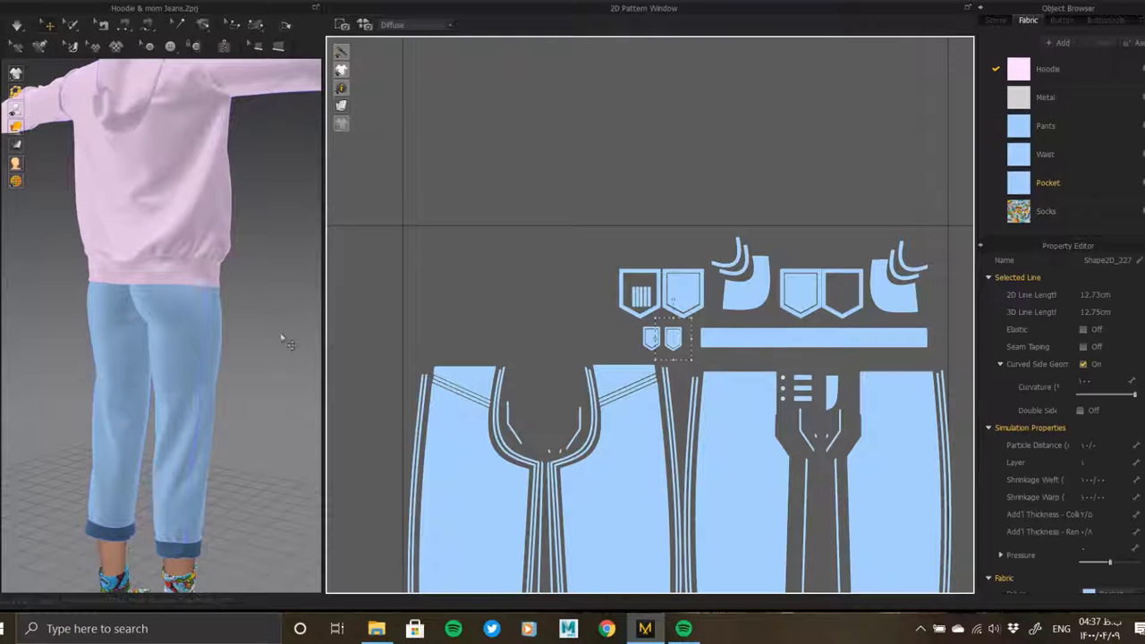
right_drag(285, 340, 189, 321)
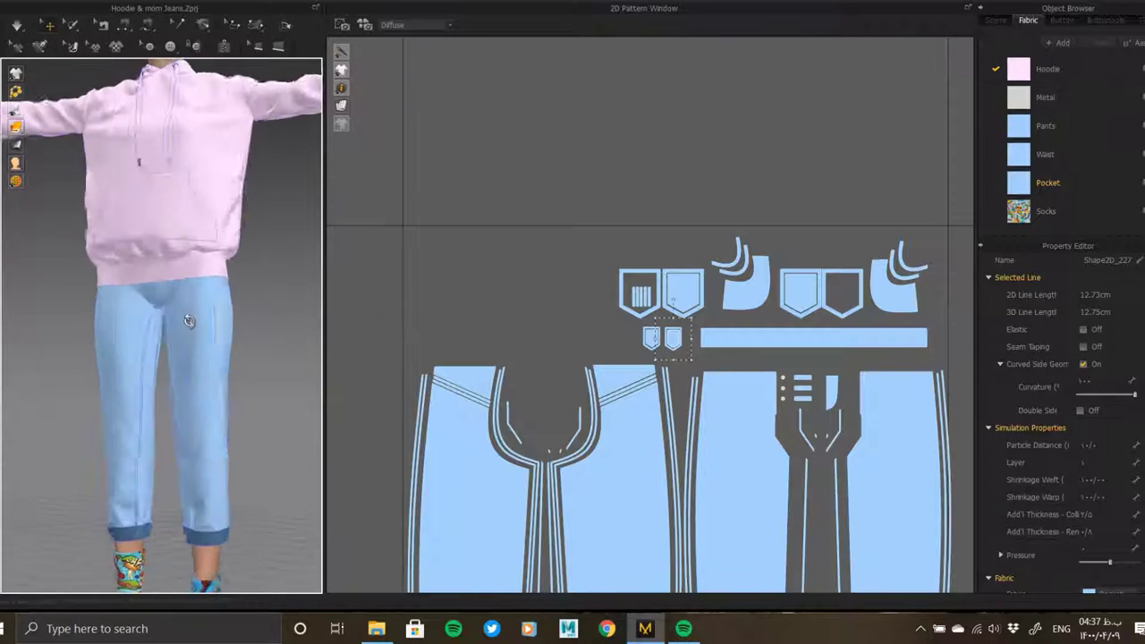
- Drag the striped piece out of the left pocket to sit beside the small pockets
click(553, 273)
scroll(618, 270, up, 3)
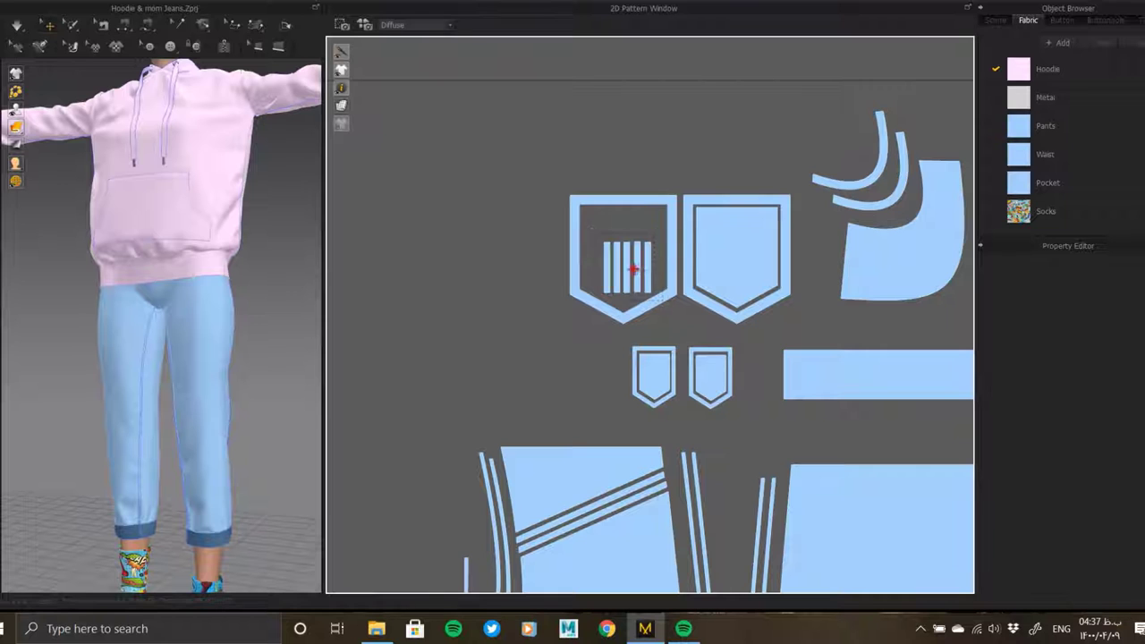
drag(633, 268, 606, 377)
scroll(524, 319, down, 5)
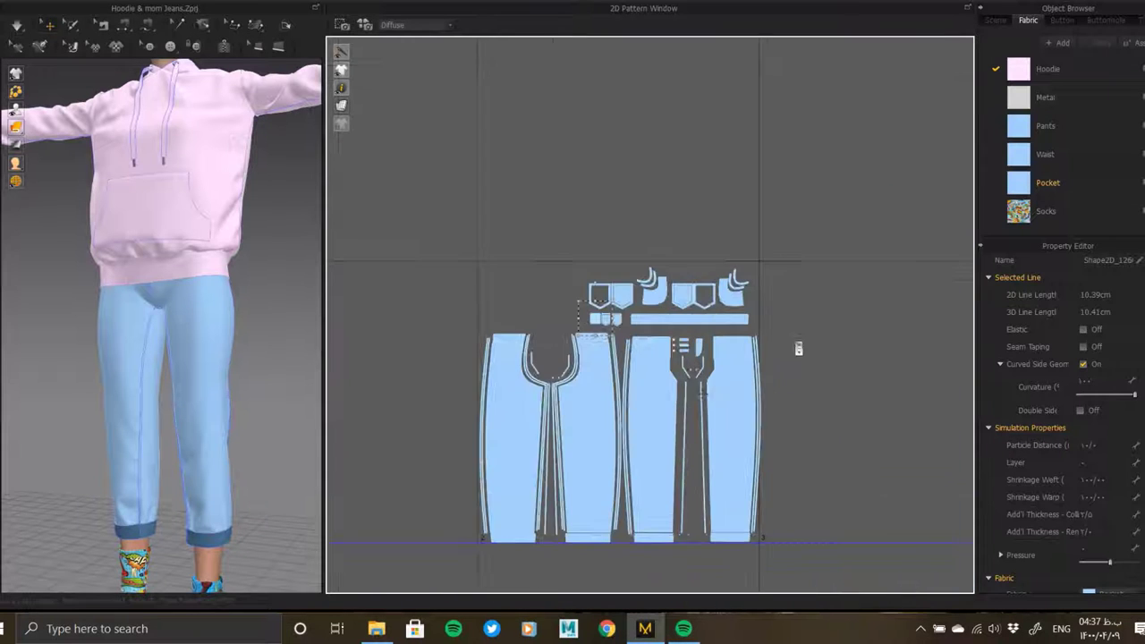
scroll(714, 374, up, 2)
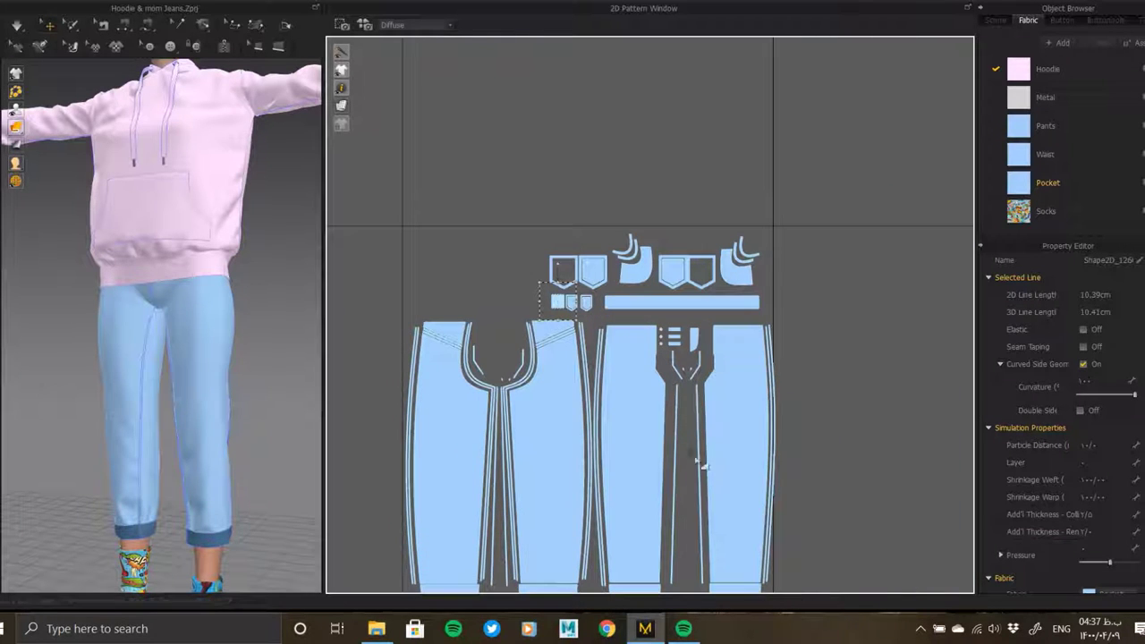
scroll(694, 421, up, 3)
scroll(670, 453, up, 2)
- Select the fly seam line and the fly detail shapes on the jeans front panel
click(632, 319)
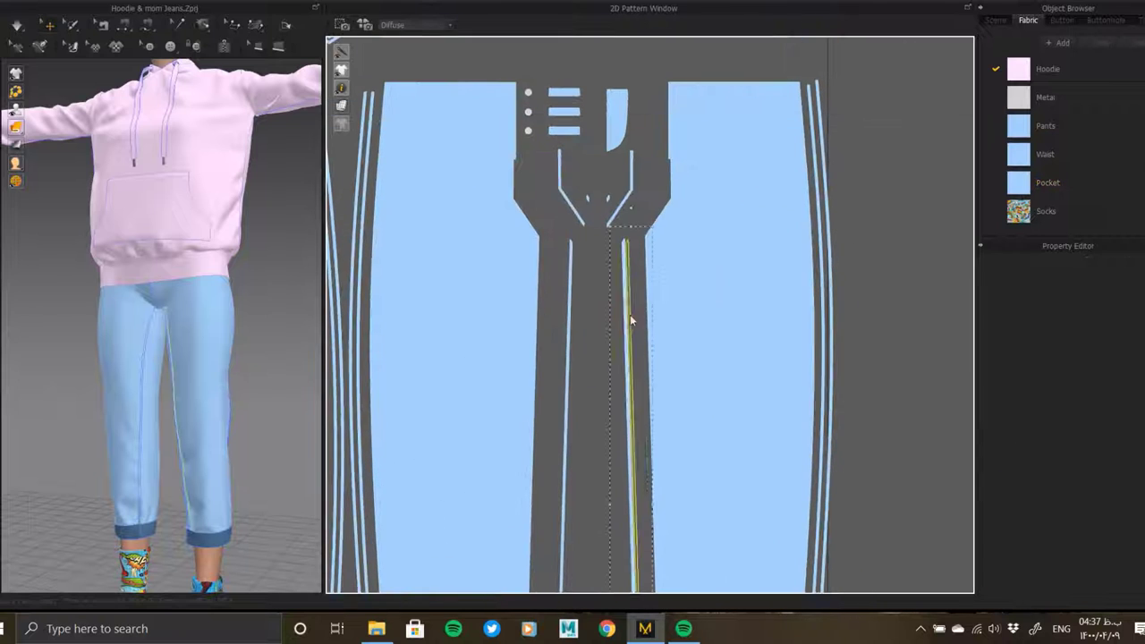
click(552, 309)
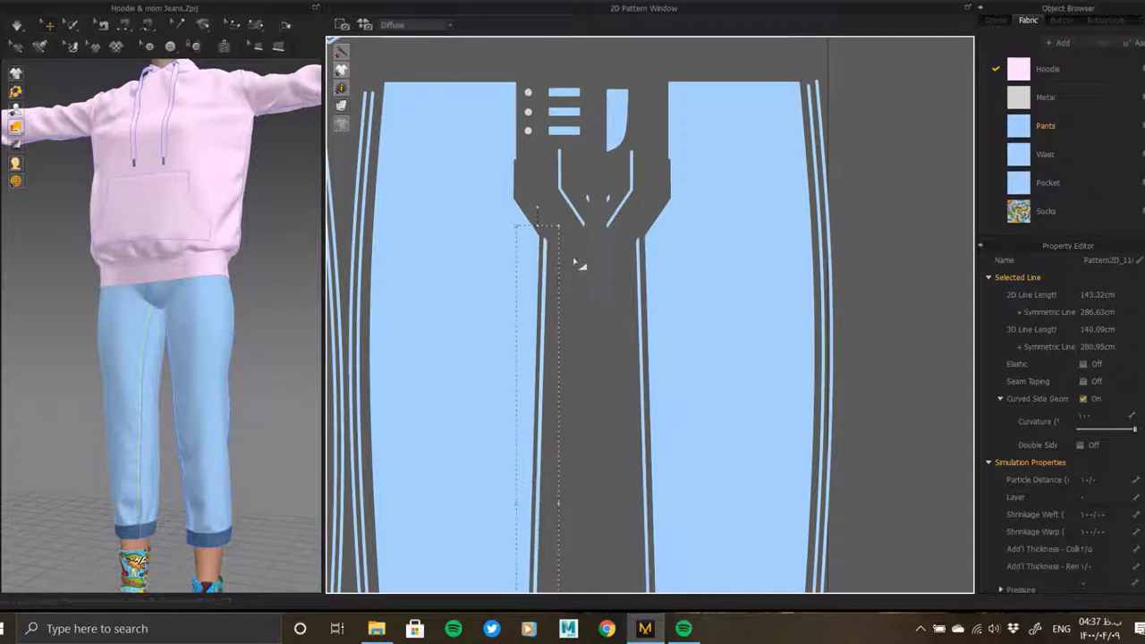
scroll(626, 318, up, 2)
click(661, 312)
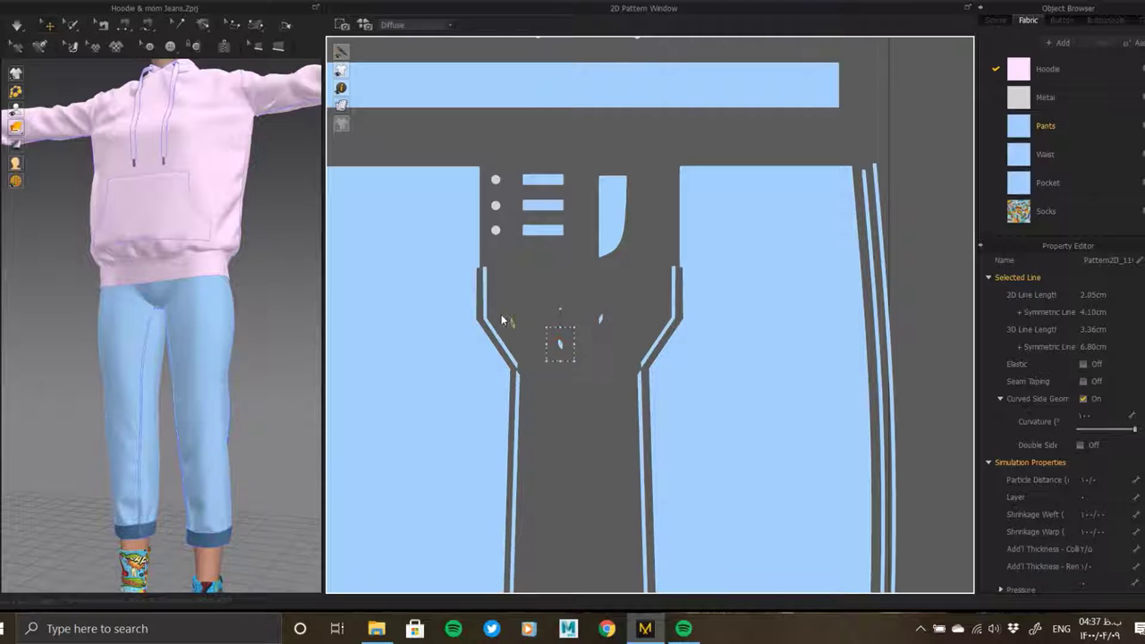
scroll(670, 324, down, 2)
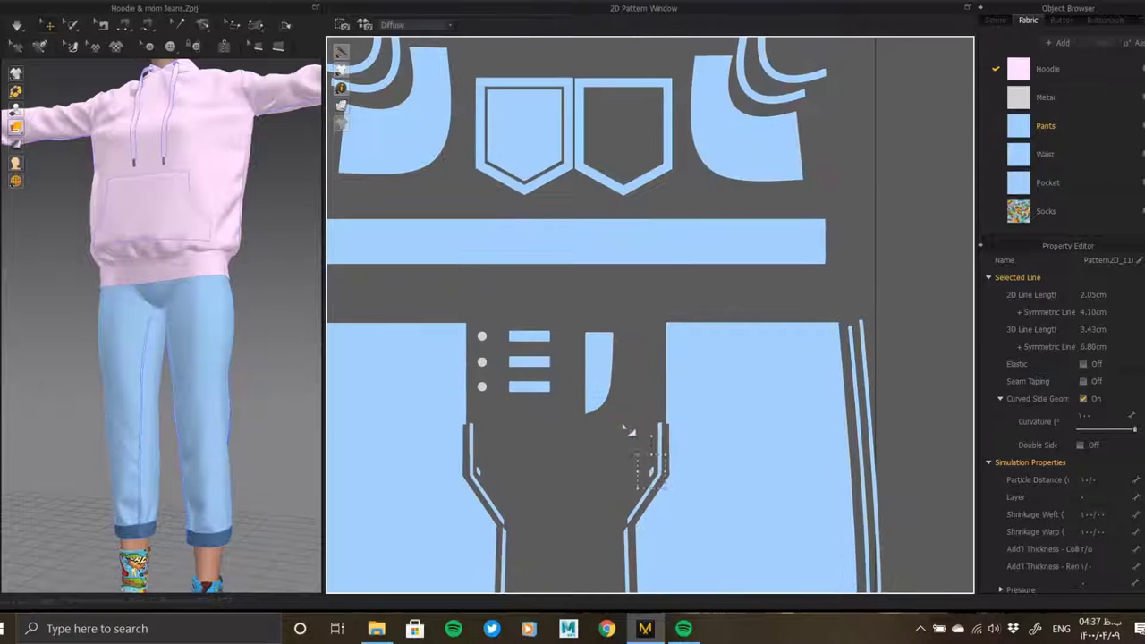
click(629, 427)
scroll(603, 292, down, 2)
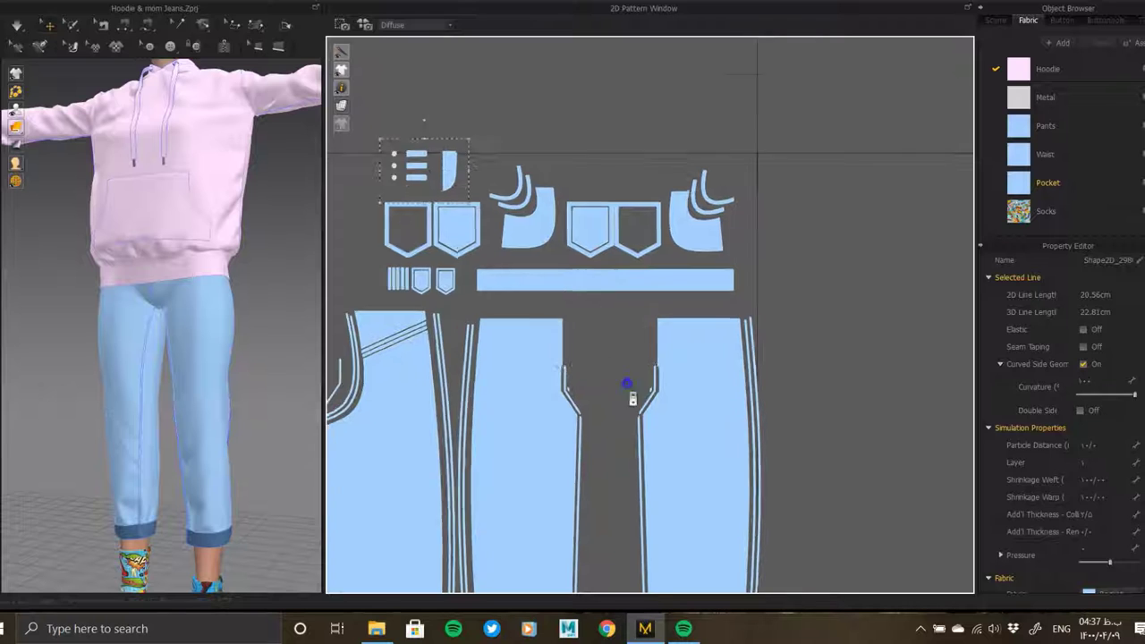
scroll(626, 384, down, 2)
- Check a pants leg panel, then clear the selection with the fly group above the pockets
click(779, 217)
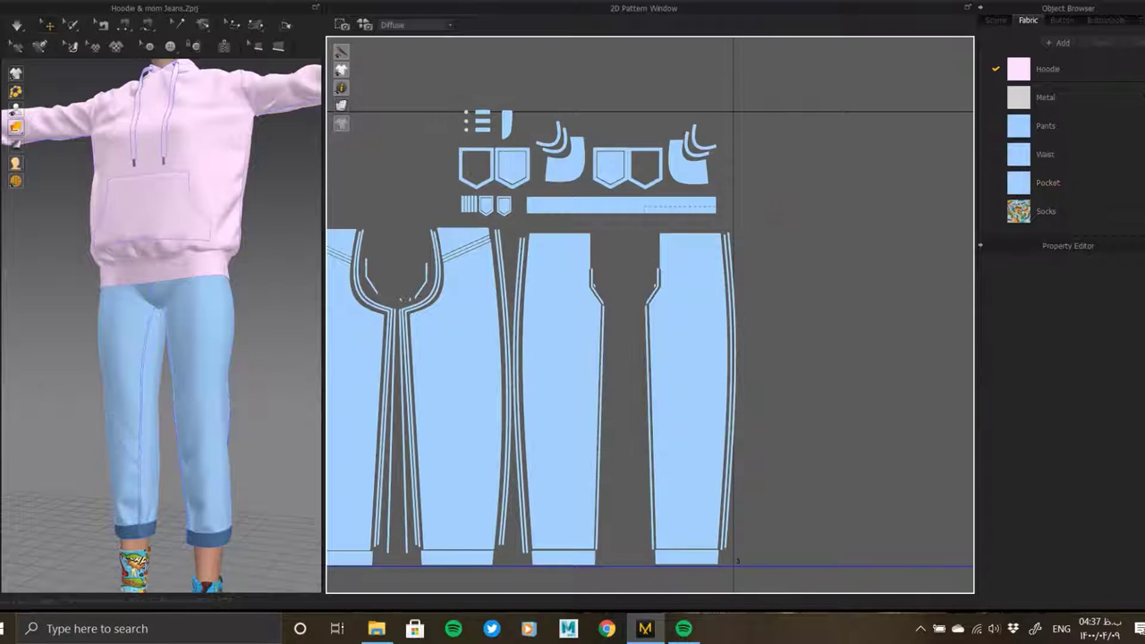
scroll(678, 317, up, 2)
scroll(663, 328, up, 1)
click(643, 332)
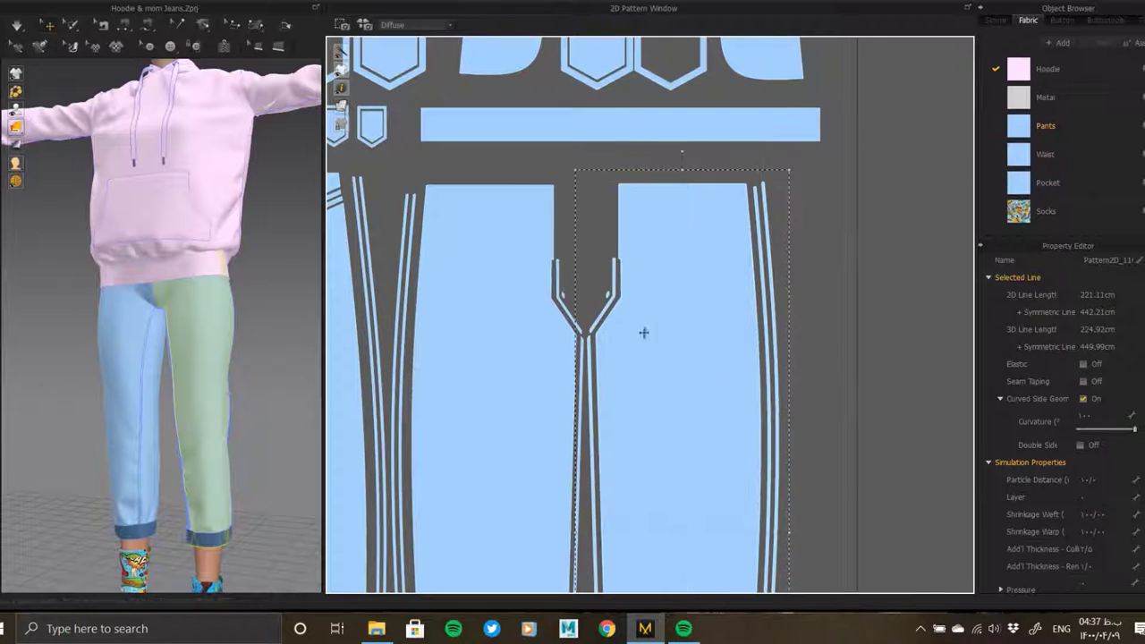
scroll(643, 332, down, 3)
scroll(581, 251, down, 1)
click(512, 168)
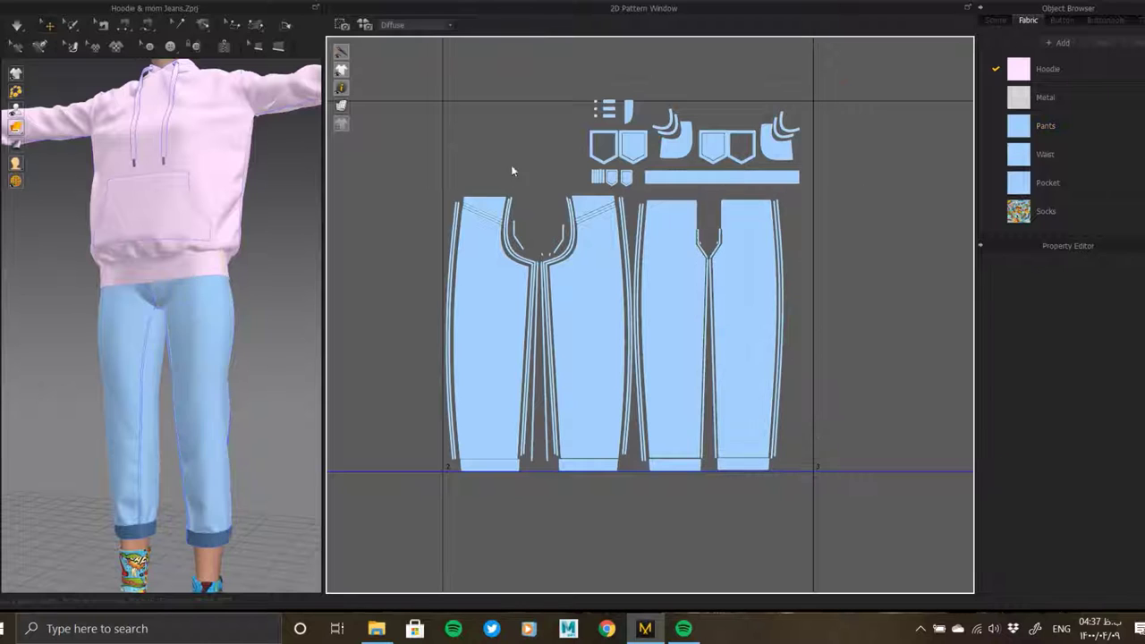
click(672, 179)
click(832, 530)
- Select all jeans pieces with Ctrl+A and scale them up from the top-left corner
key(ctrl+a)
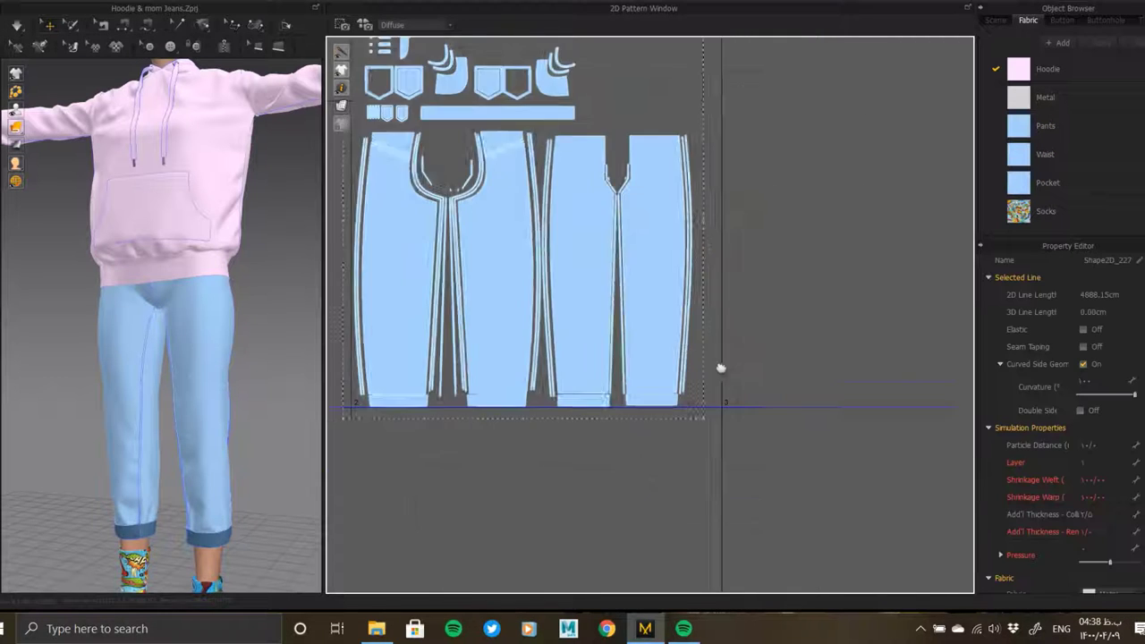
scroll(722, 368, up, 3)
click(753, 411)
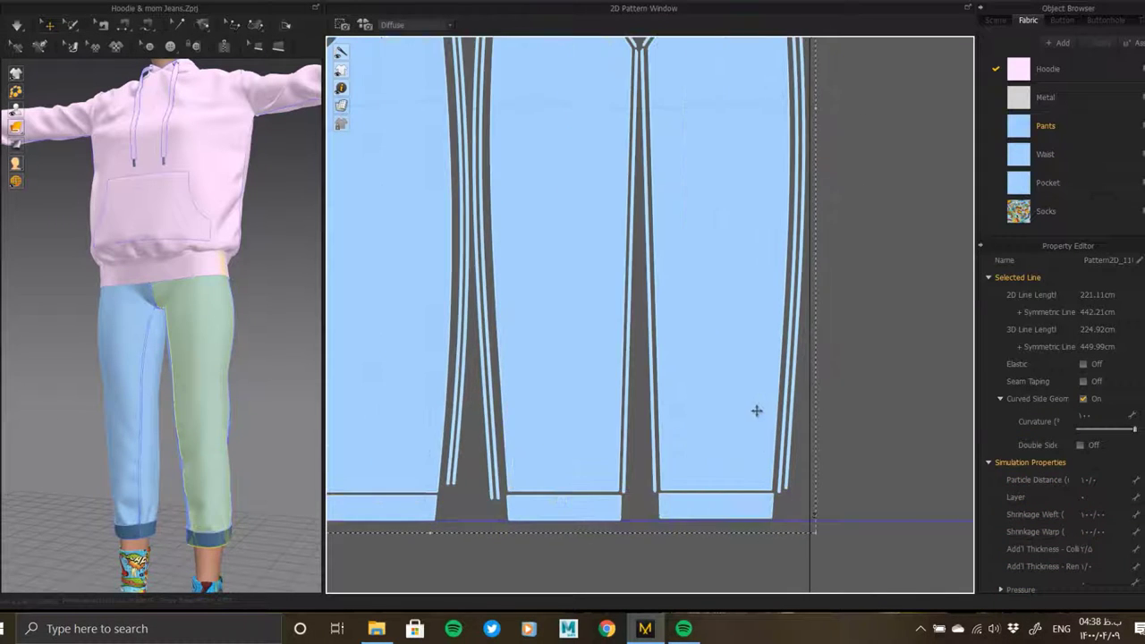
scroll(756, 411, down, 4)
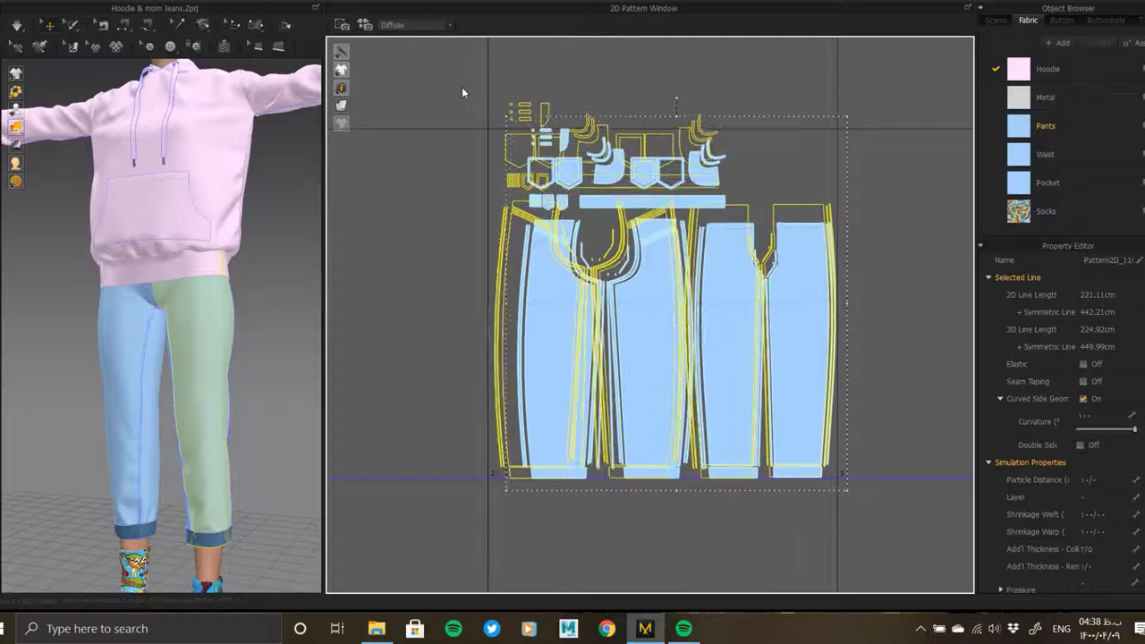
drag(506, 117, 461, 87)
scroll(890, 446, up, 5)
middle_drag(808, 429, 639, 187)
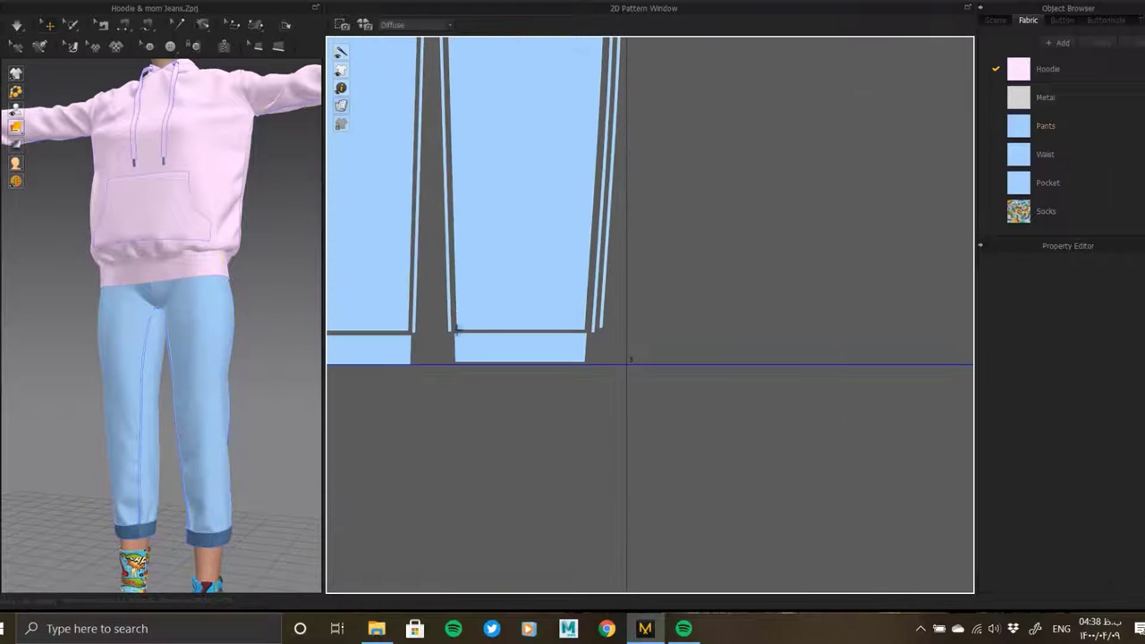
scroll(653, 347, up, 2)
click(653, 347)
- Inspect the scaled layout around the pant hem pieces and the crotch and waist area
middle_drag(653, 347, 729, 287)
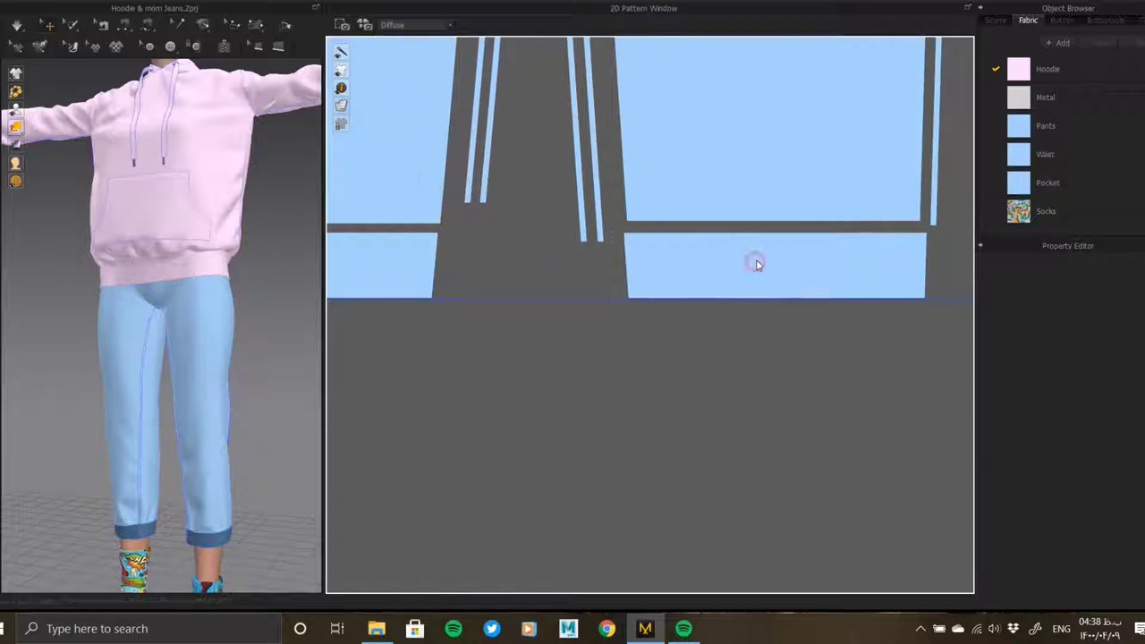
click(650, 278)
mouse_move(650, 279)
middle_down()
mouse_move(548, 265)
mouse_move(647, 171)
middle_up()
scroll(548, 265, down, 2)
scroll(548, 265, up, 2)
scroll(650, 269, down, 3)
scroll(563, 268, down, 2)
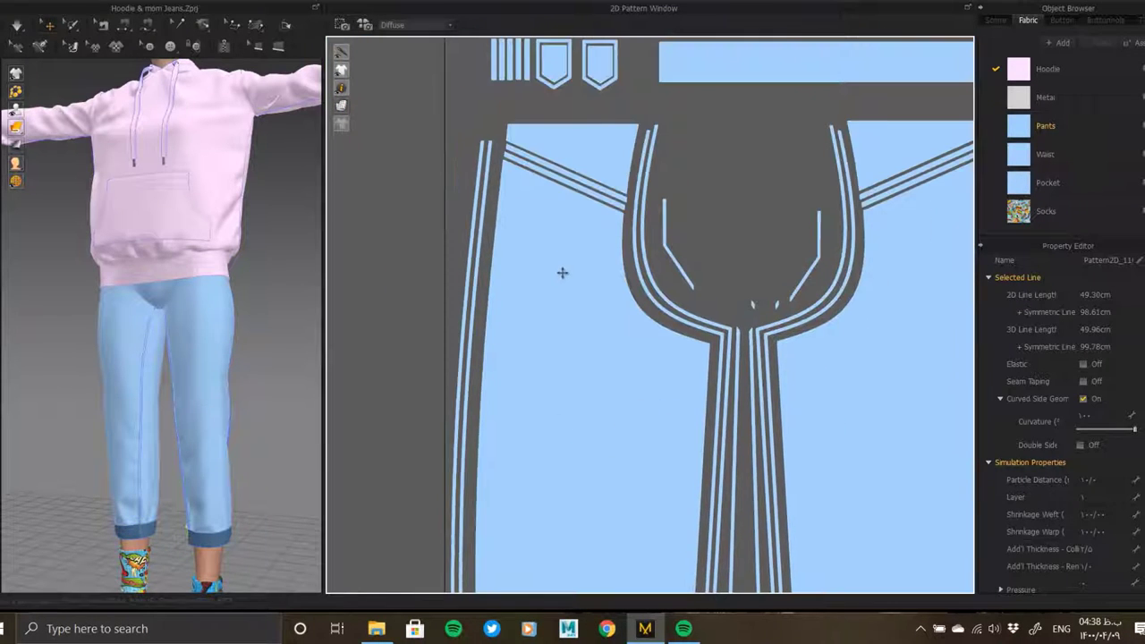
middle_drag(573, 537, 546, 354)
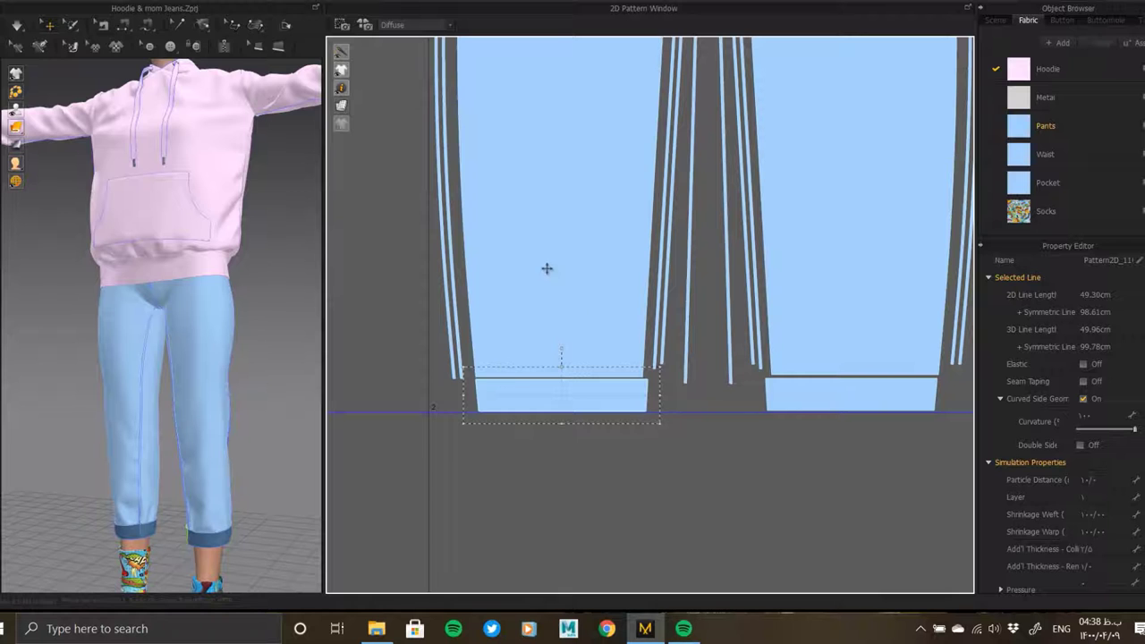
mouse_move(567, 200)
middle_down()
mouse_move(537, 335)
mouse_move(522, 348)
middle_up()
middle_drag(522, 224, 519, 358)
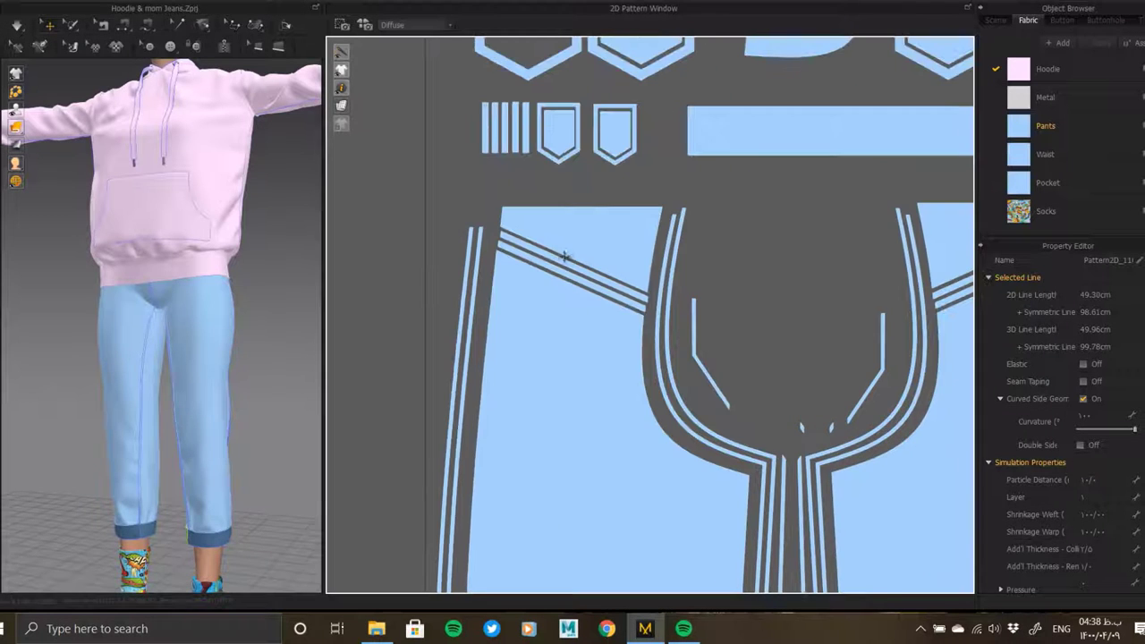
scroll(517, 107, up, 2)
scroll(517, 106, down, 2)
scroll(517, 106, down, 2)
middle_drag(505, 244, 505, 263)
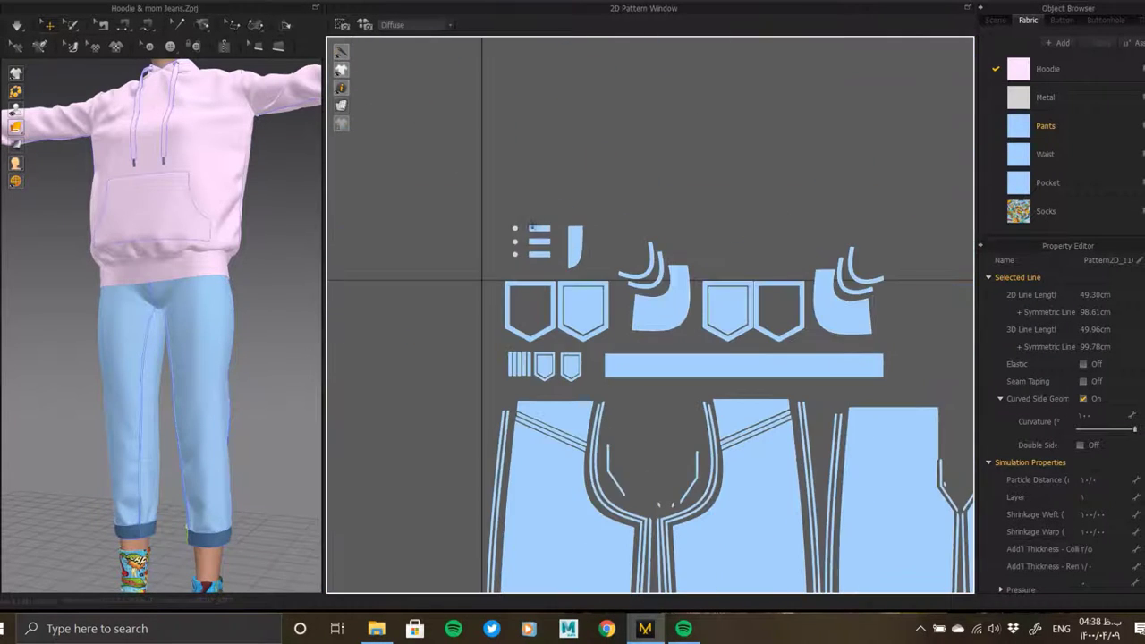
click(504, 263)
- Place the three-stripe piece inside the first pocket next to the three dot pieces
click(505, 265)
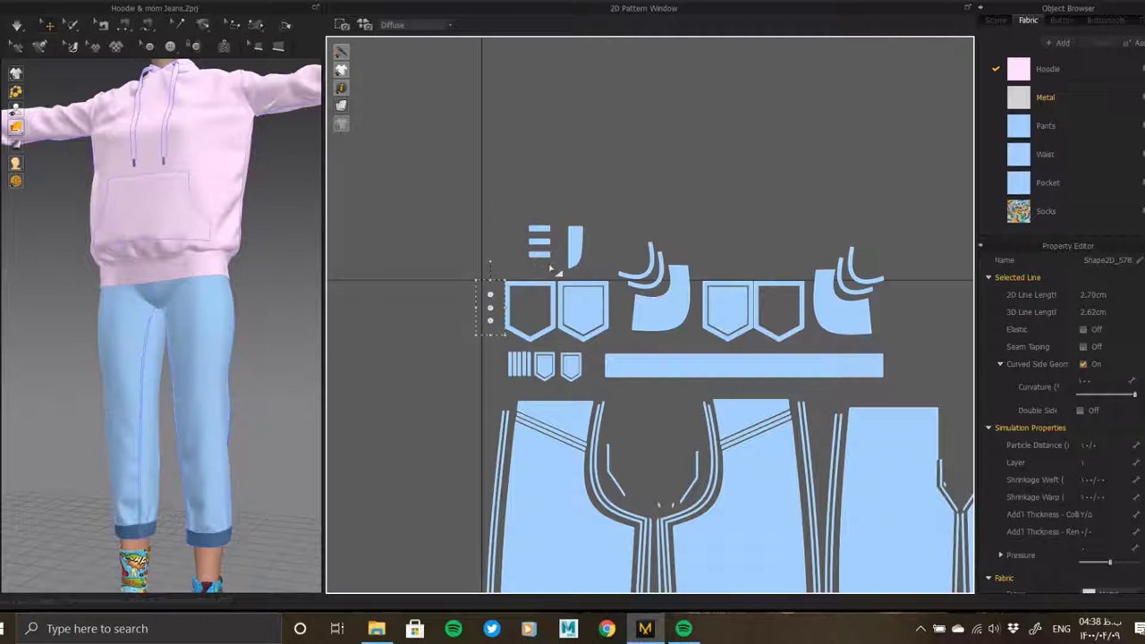
click(559, 225)
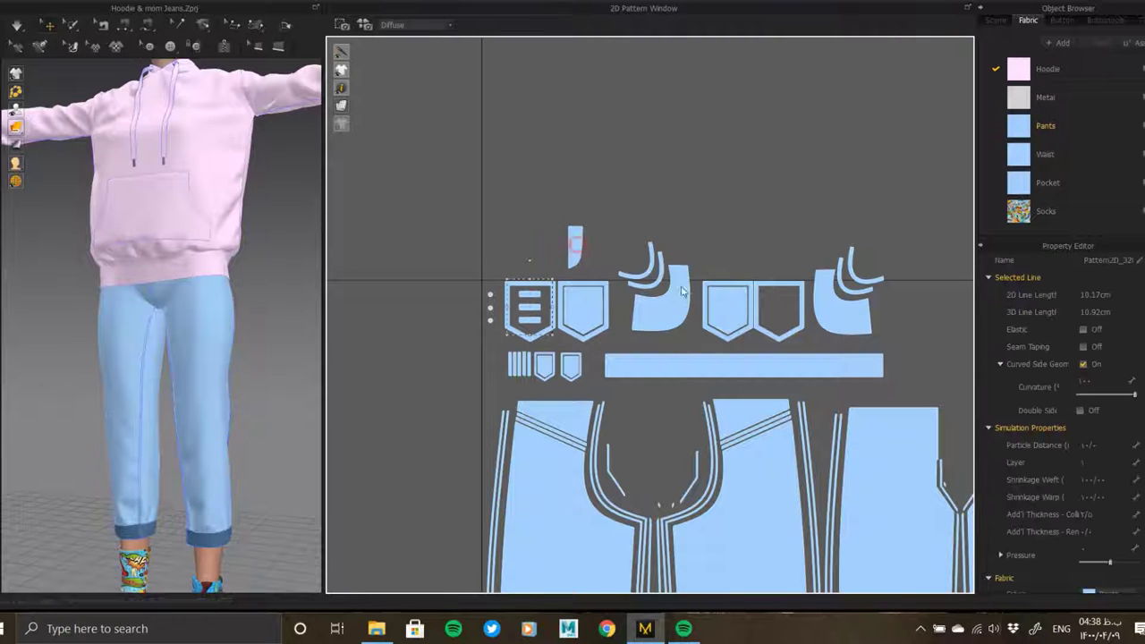
click(785, 308)
click(684, 334)
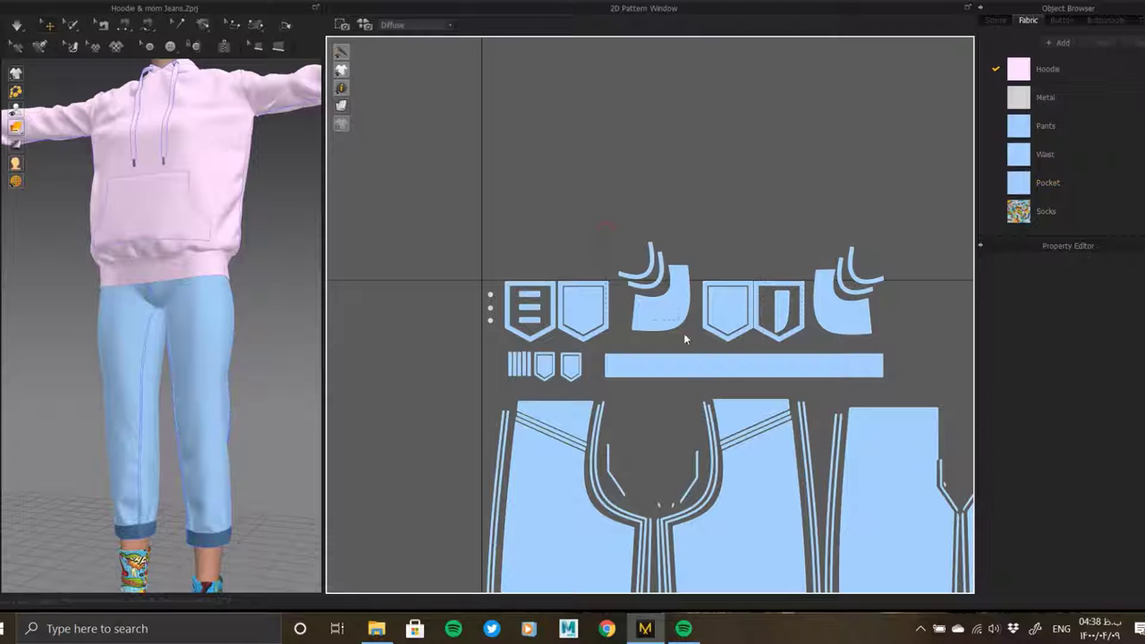
- Move the waistband and curved strips down, tucking the curved strip against its pocket facing
click(683, 336)
scroll(662, 286, up, 3)
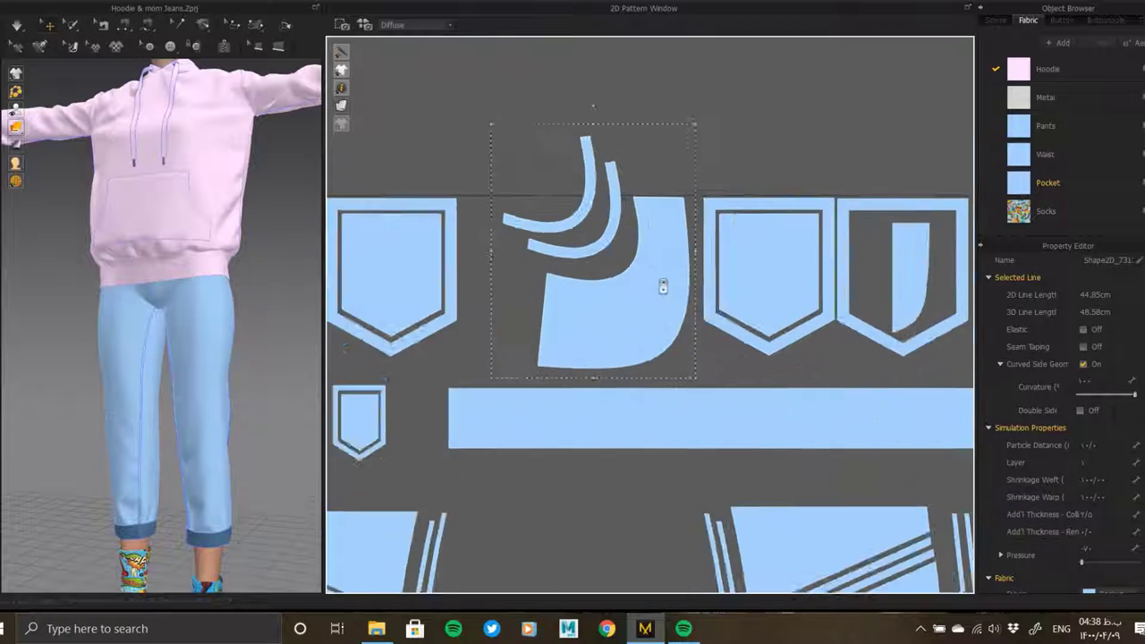
scroll(664, 288, up, 2)
scroll(684, 300, down, 2)
scroll(698, 322, down, 3)
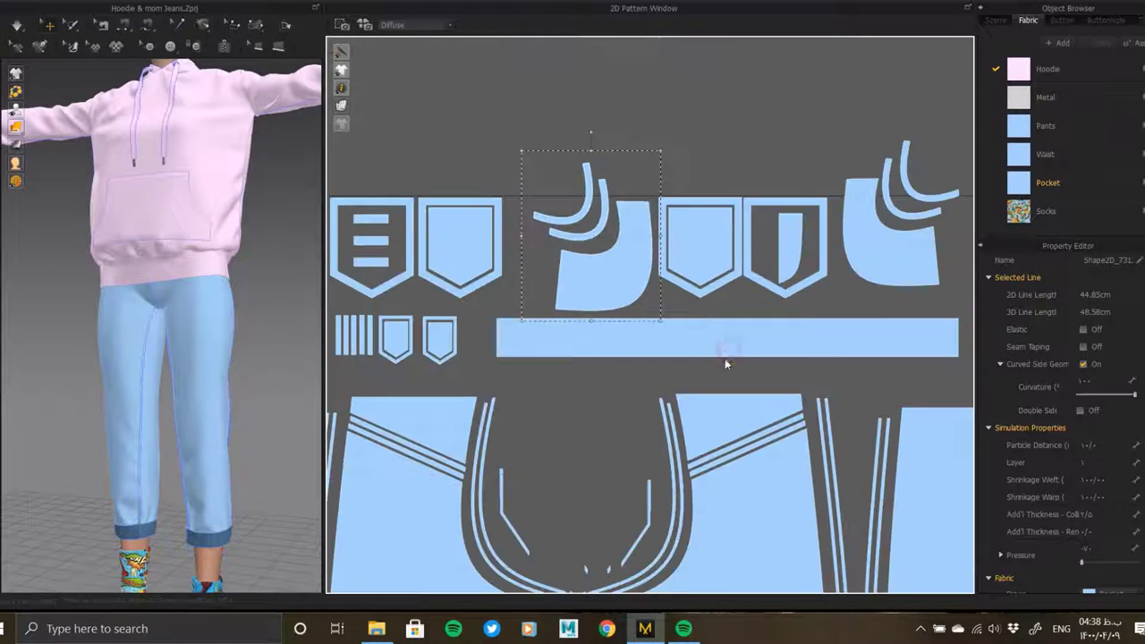
click(725, 356)
drag(721, 380, 722, 380)
drag(619, 259, 611, 291)
drag(877, 259, 868, 300)
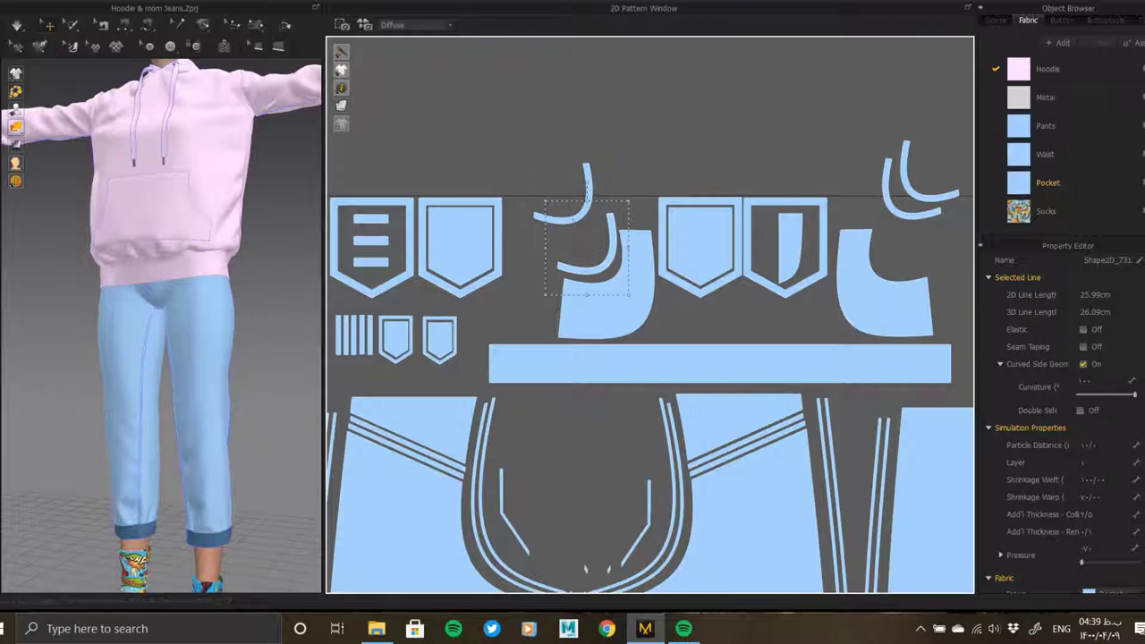
drag(542, 259, 542, 259)
scroll(605, 230, up, 2)
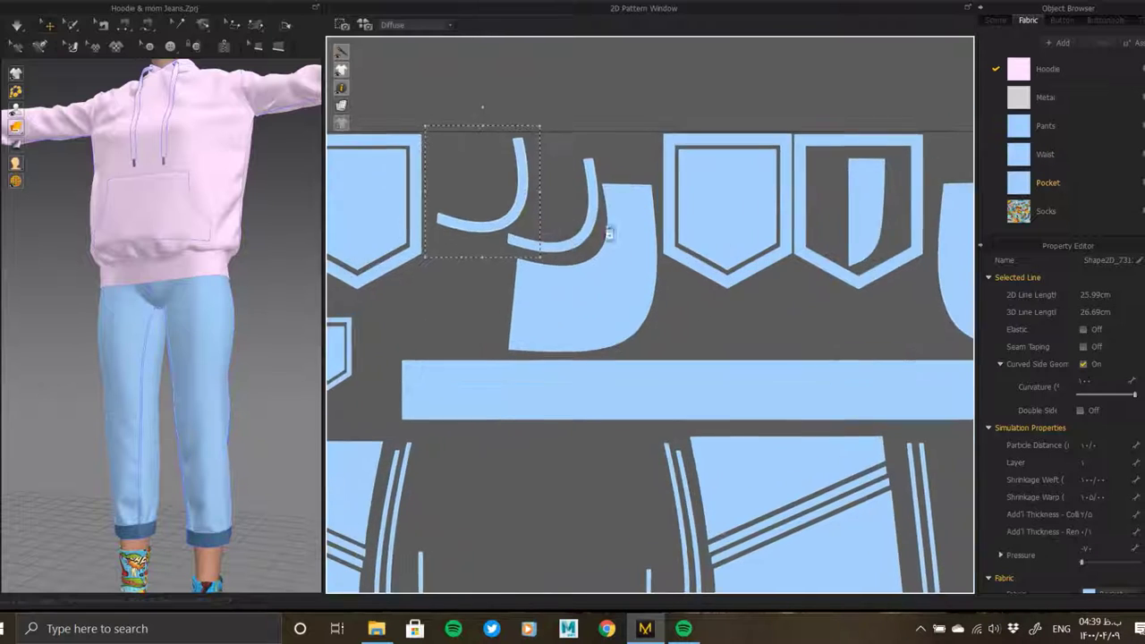
scroll(642, 175, up, 2)
drag(618, 246, 648, 222)
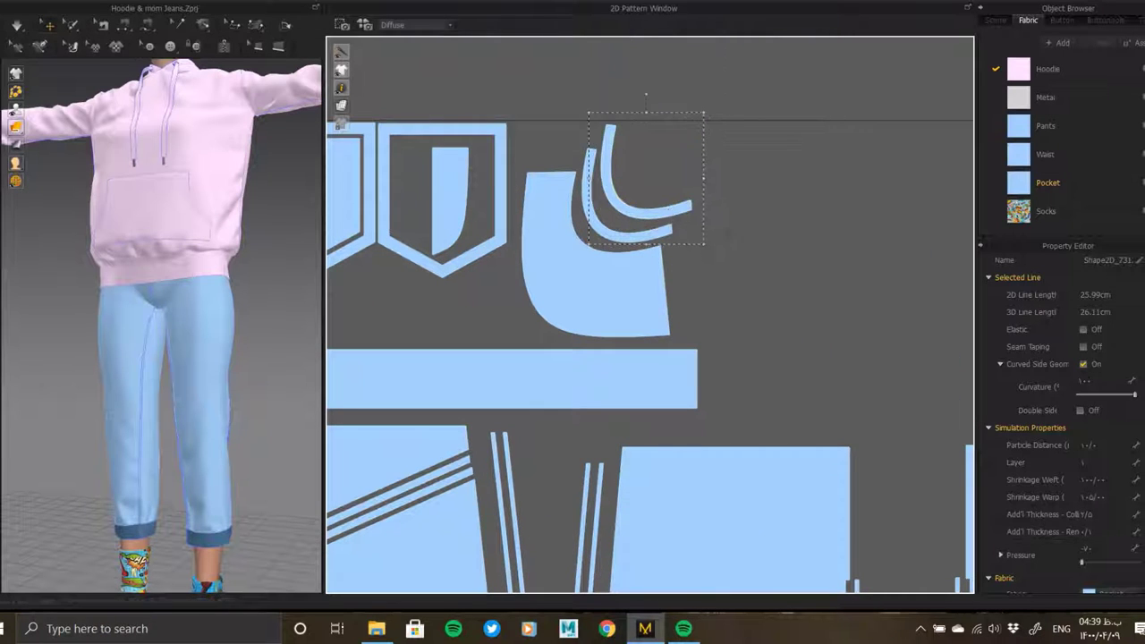
- Select both pocket pieces and shift the pocket details and buttons slightly down
scroll(646, 93, down, 3)
scroll(525, 266, up, 2)
scroll(594, 291, up, 2)
click(746, 366)
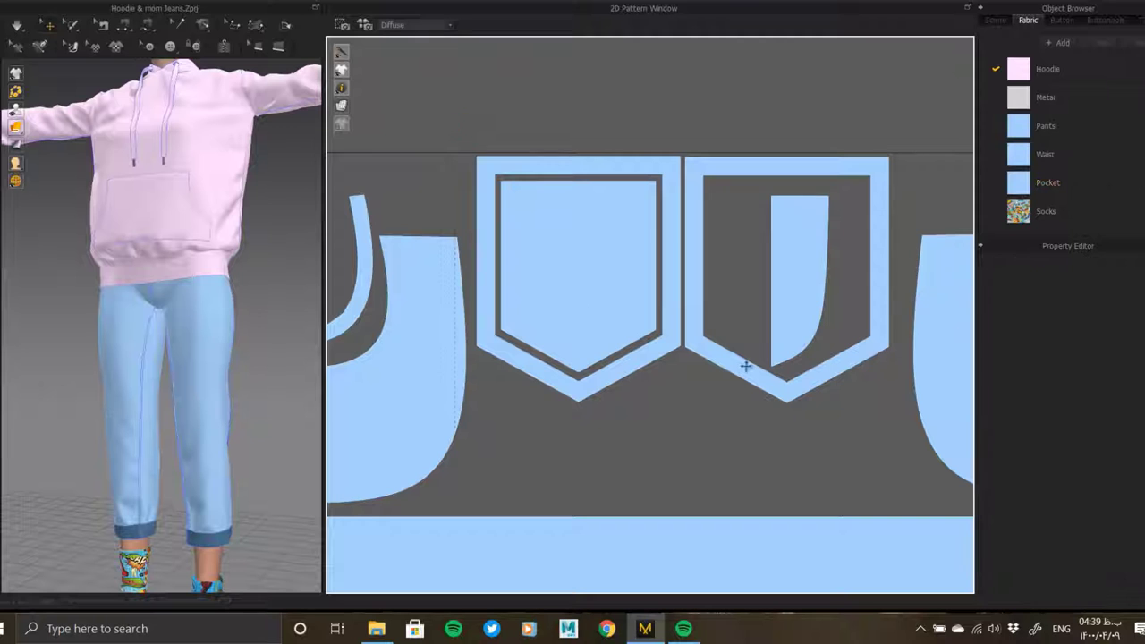
drag(746, 366, 669, 370)
scroll(714, 337, down, 3)
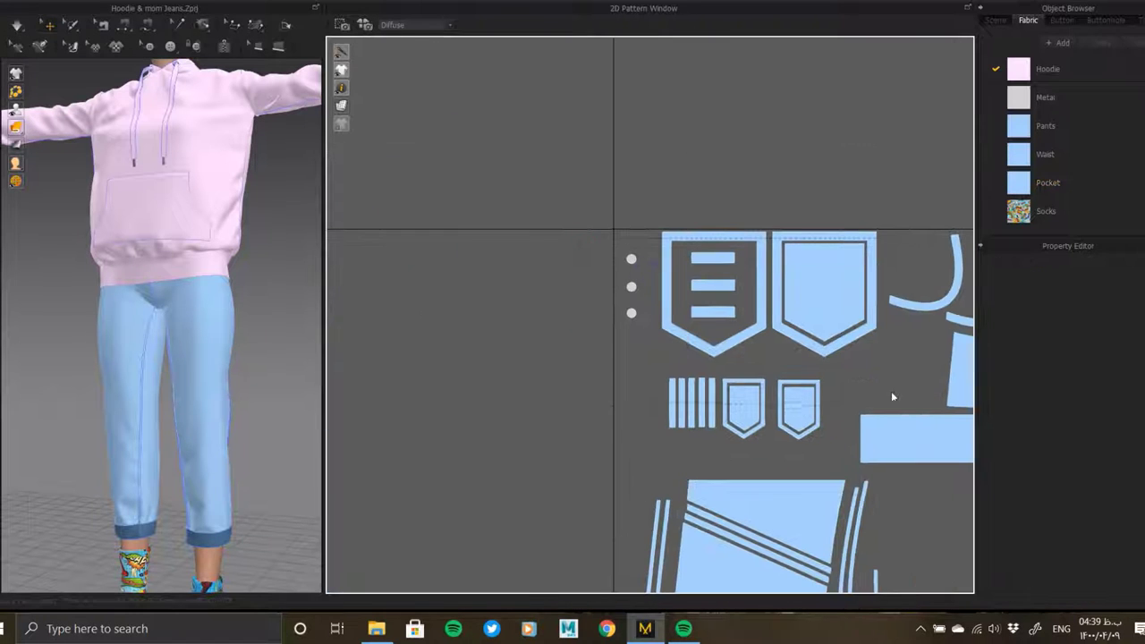
mouse_move(844, 307)
mouse_down()
mouse_move(846, 325)
mouse_move(832, 321)
mouse_up()
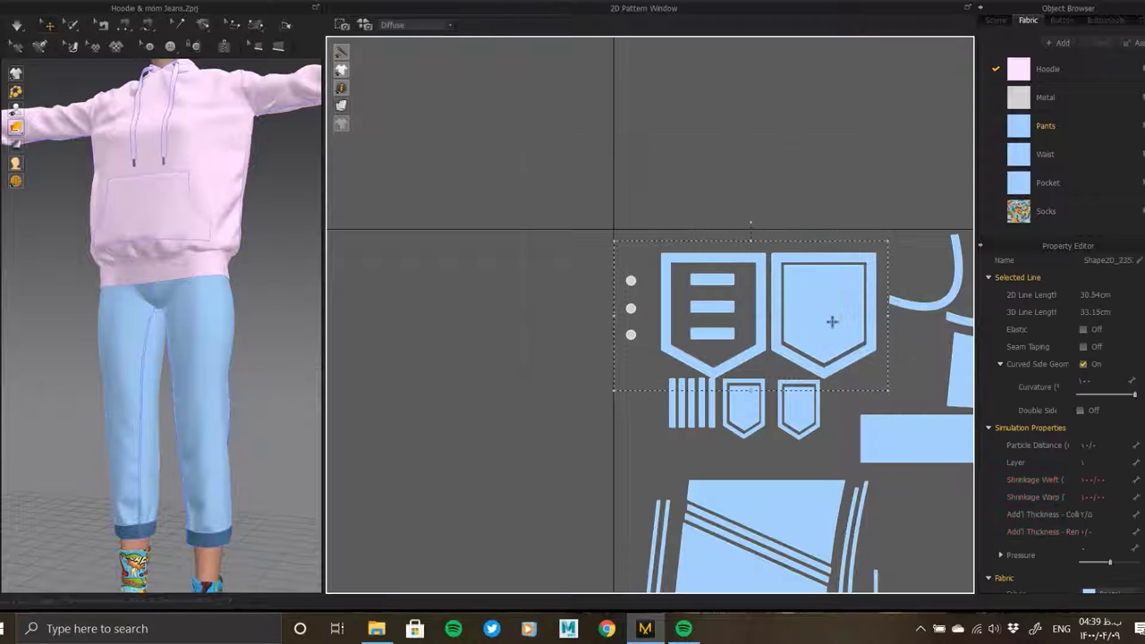
scroll(831, 323, down, 1)
click(596, 409)
- Move the button shapes right, next to the jeans pieces
scroll(489, 256, down, 5)
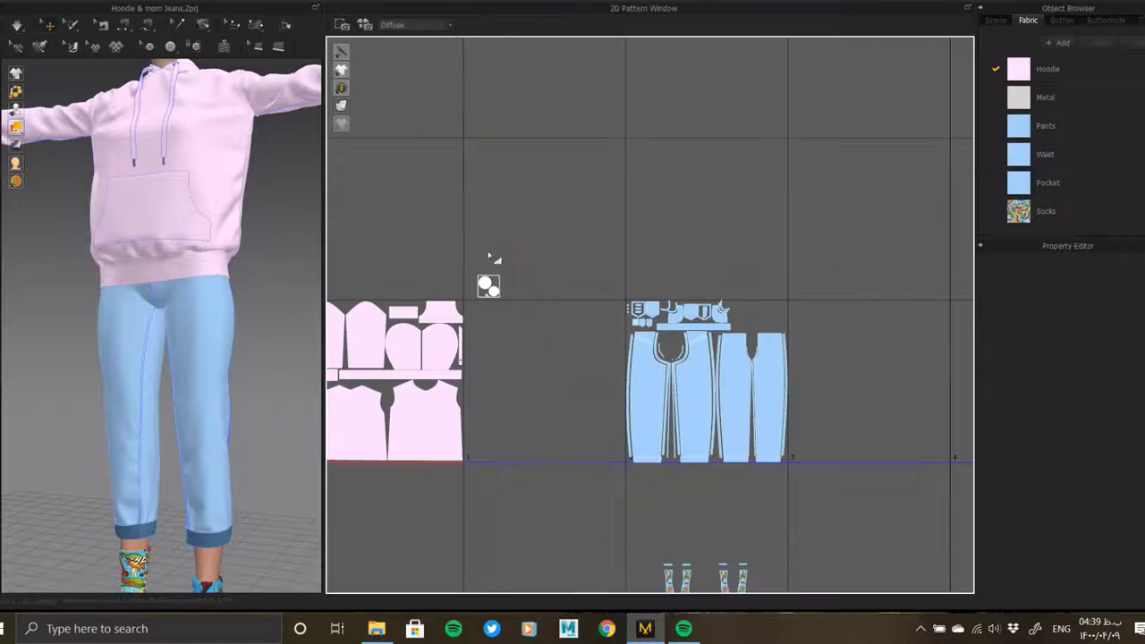
click(488, 284)
scroll(556, 243, up, 3)
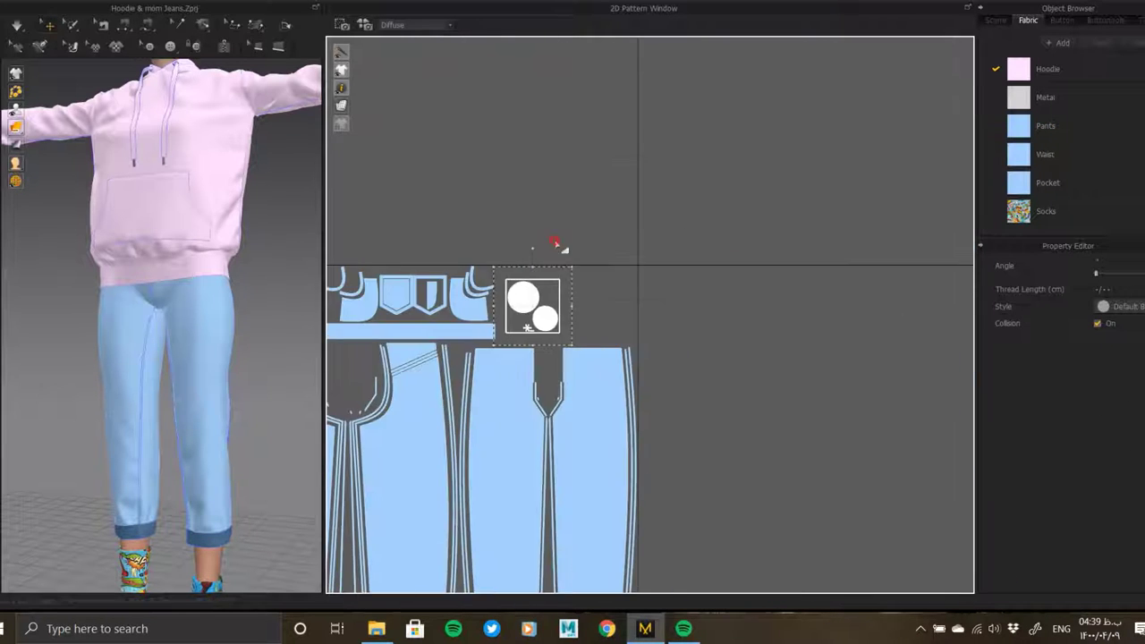
drag(551, 312, 605, 313)
scroll(658, 338, down, 2)
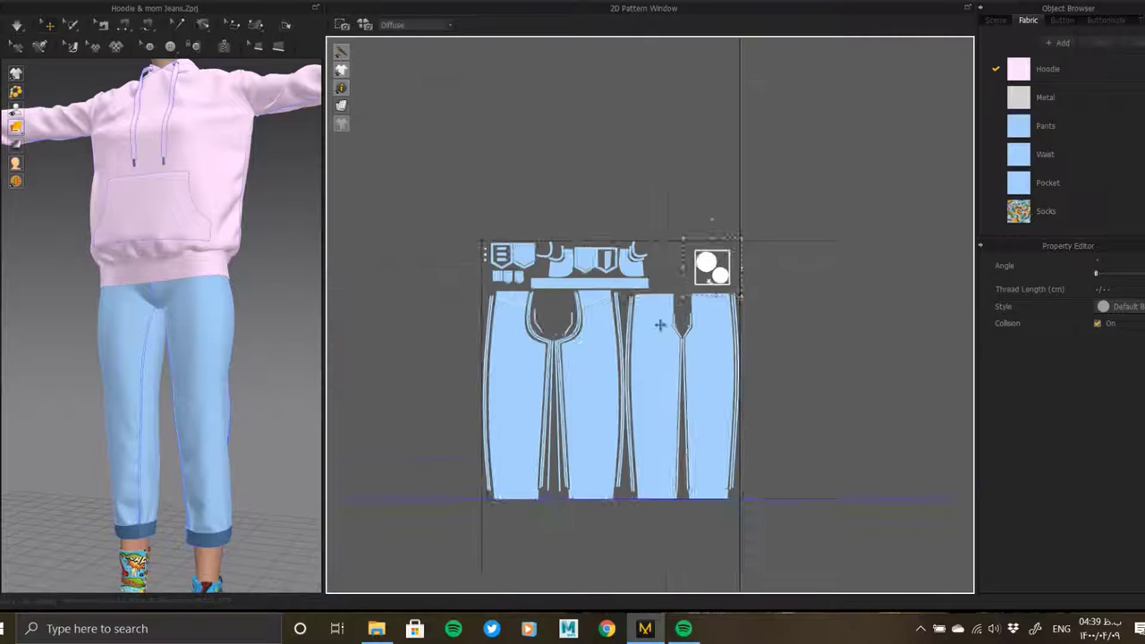
scroll(607, 370, up, 4)
scroll(607, 369, down, 3)
scroll(626, 367, down, 1)
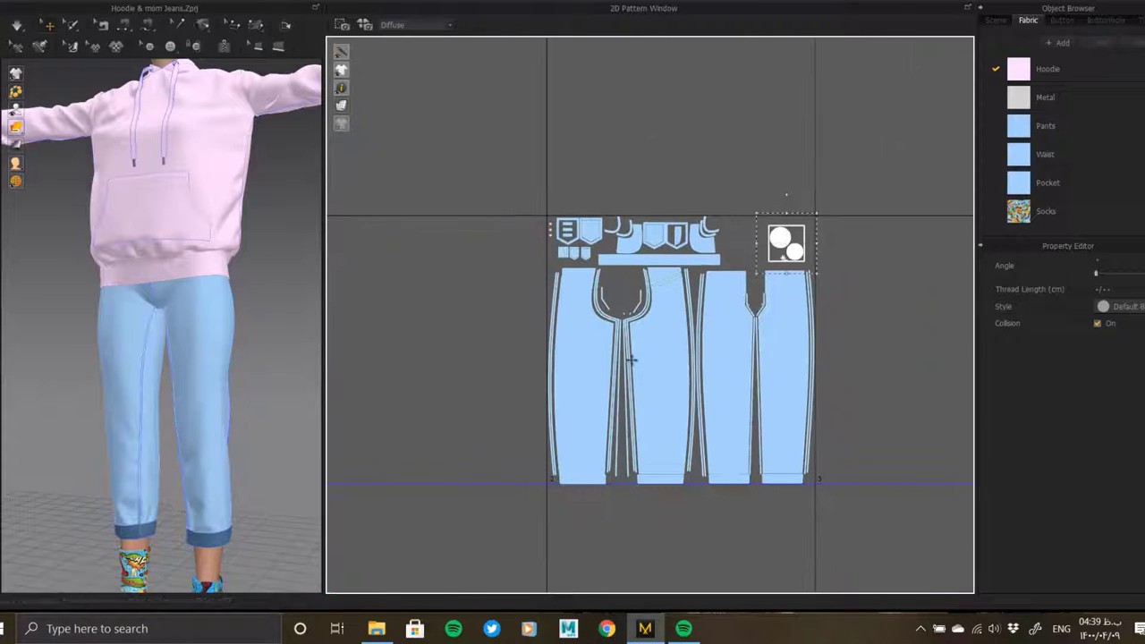
scroll(660, 350, up, 2)
scroll(659, 412, up, 2)
scroll(542, 340, up, 2)
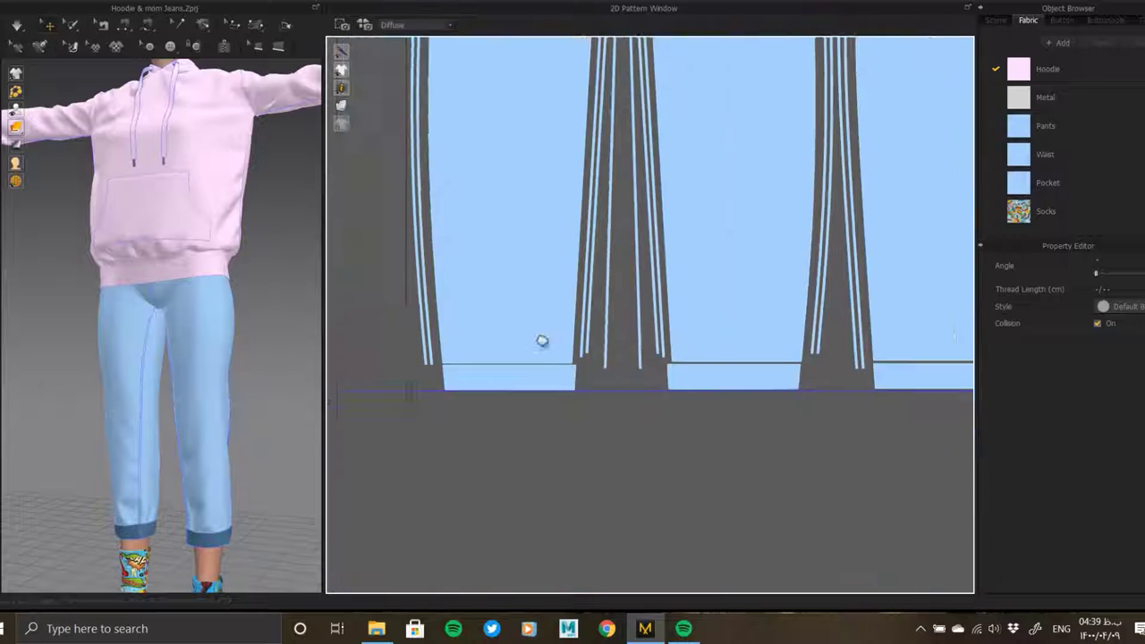
scroll(626, 311, up, 2)
scroll(626, 311, up, 1)
scroll(509, 391, down, 4)
scroll(573, 453, down, 1)
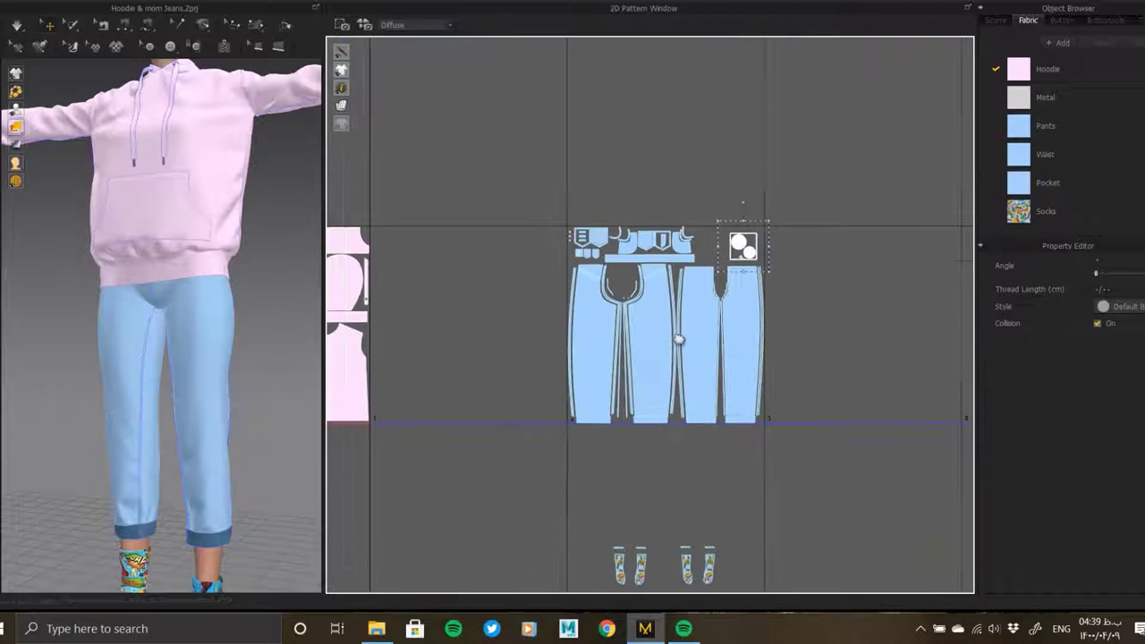
- Box-select the sock pieces, move them up beside the jeans, and close the gap on the left sock
middle_drag(706, 358, 721, 260)
drag(605, 512, 676, 330)
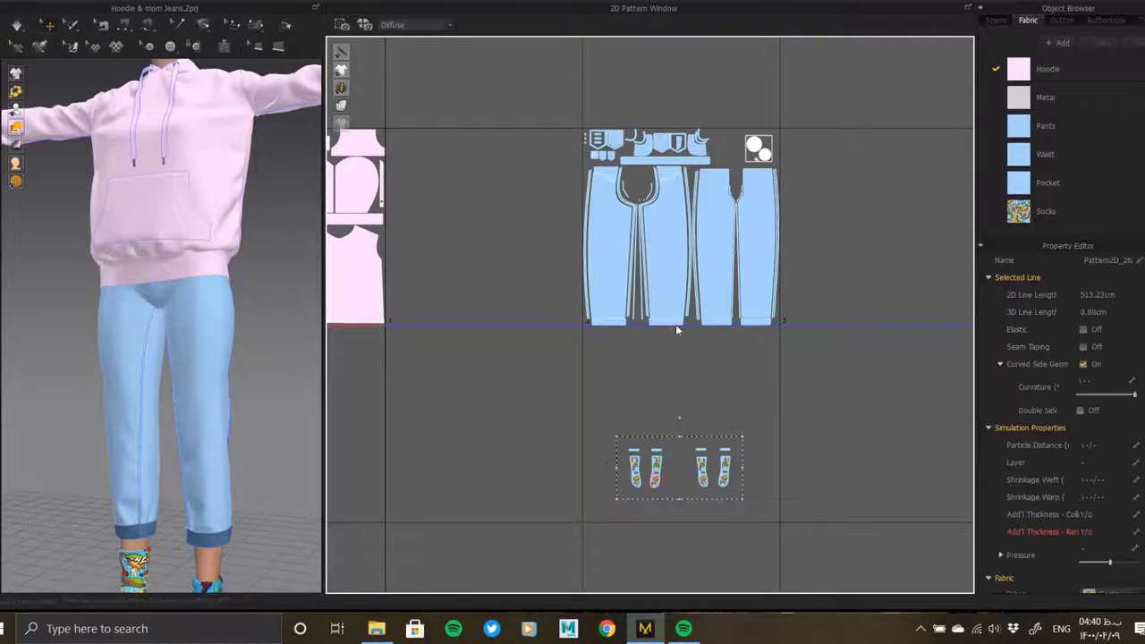
drag(689, 120, 689, 121)
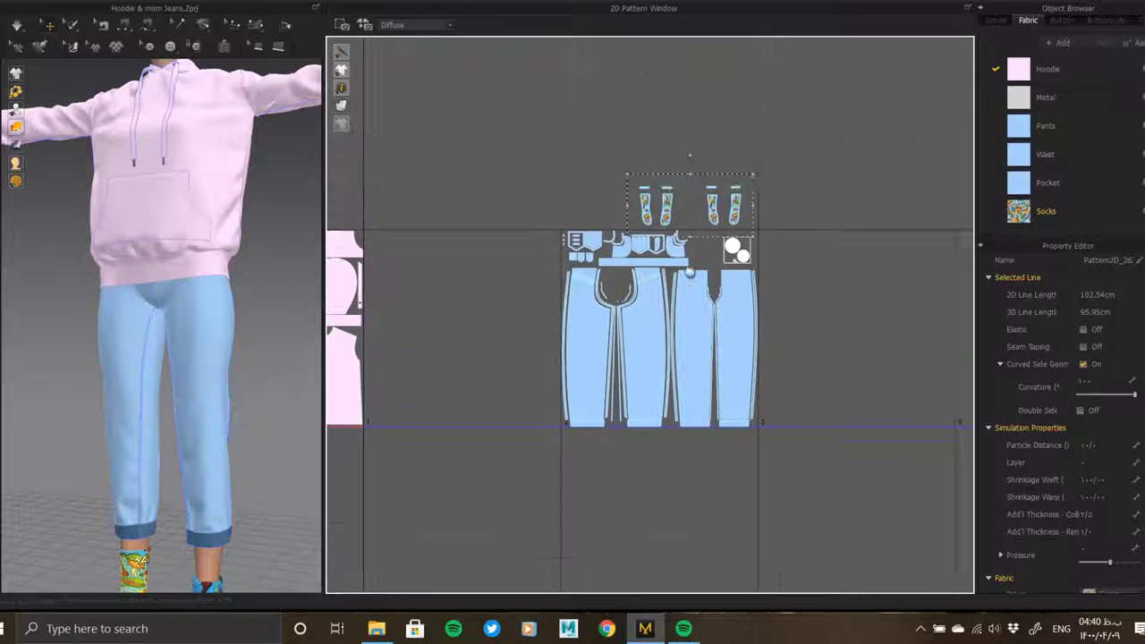
scroll(684, 117, up, 5)
middle_drag(586, 75, 586, 164)
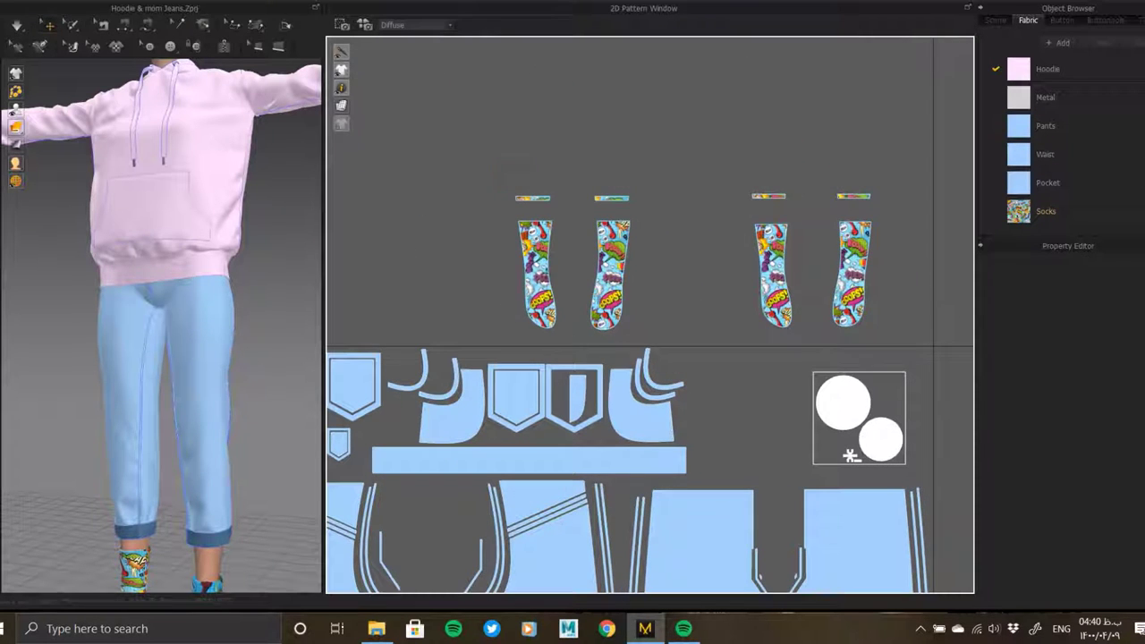
drag(537, 268, 567, 268)
drag(532, 198, 563, 199)
- Copy and paste one sock of the right pair, placing the copy beside the others
click(777, 260)
key(ctrl+c)
key(ctrl+v)
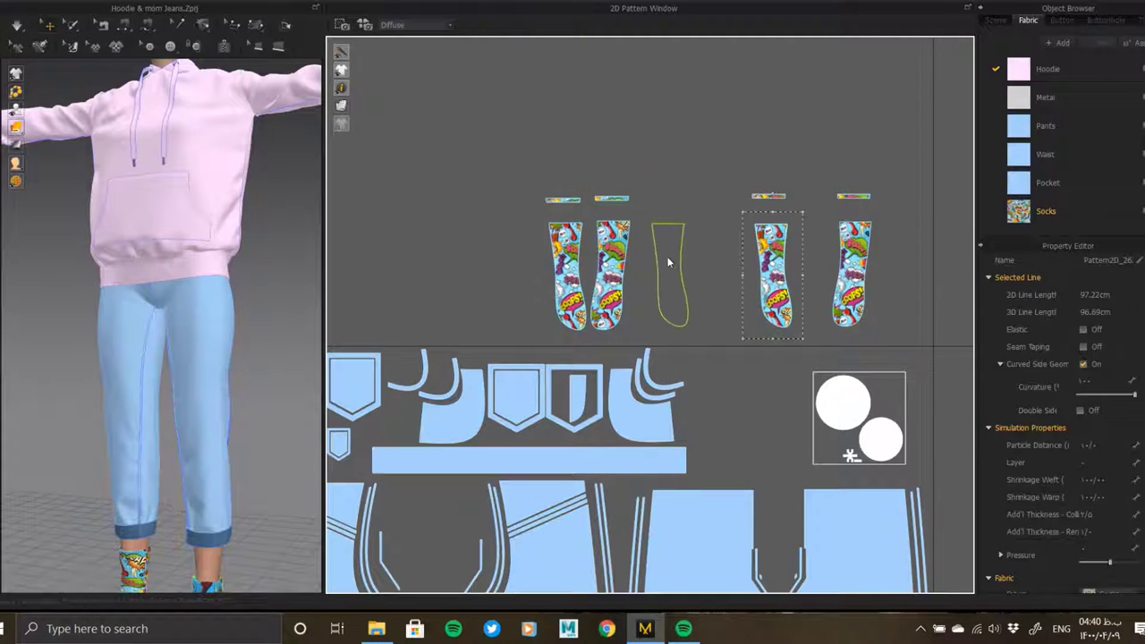
click(655, 258)
drag(771, 269, 696, 269)
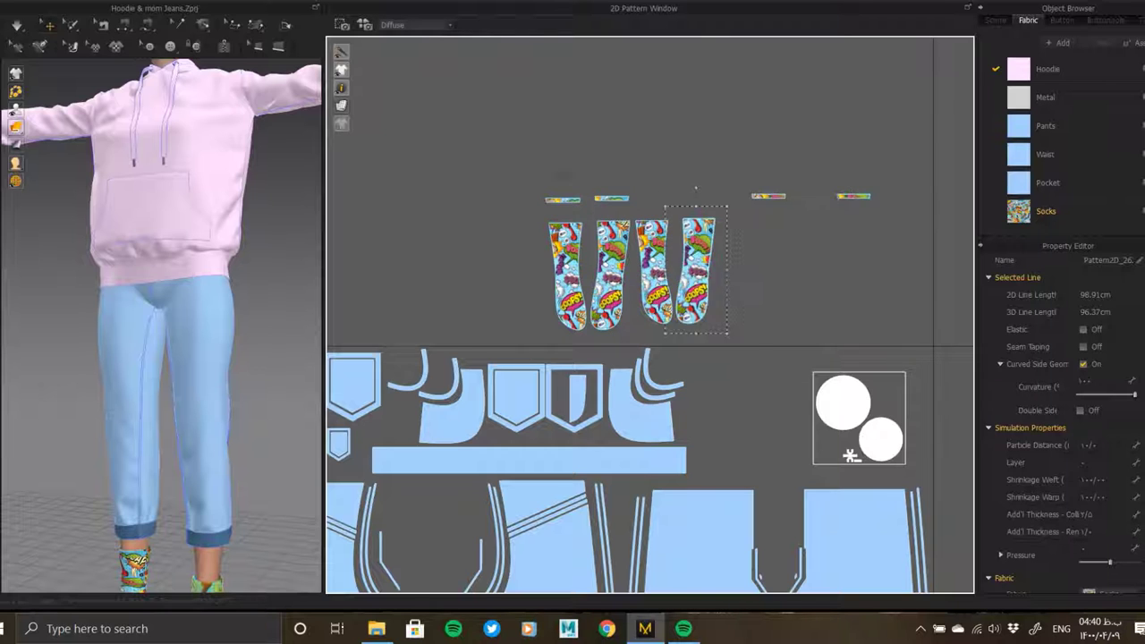
- Place the sock strips directly above their socks
scroll(695, 253, up, 3)
drag(568, 259, 575, 293)
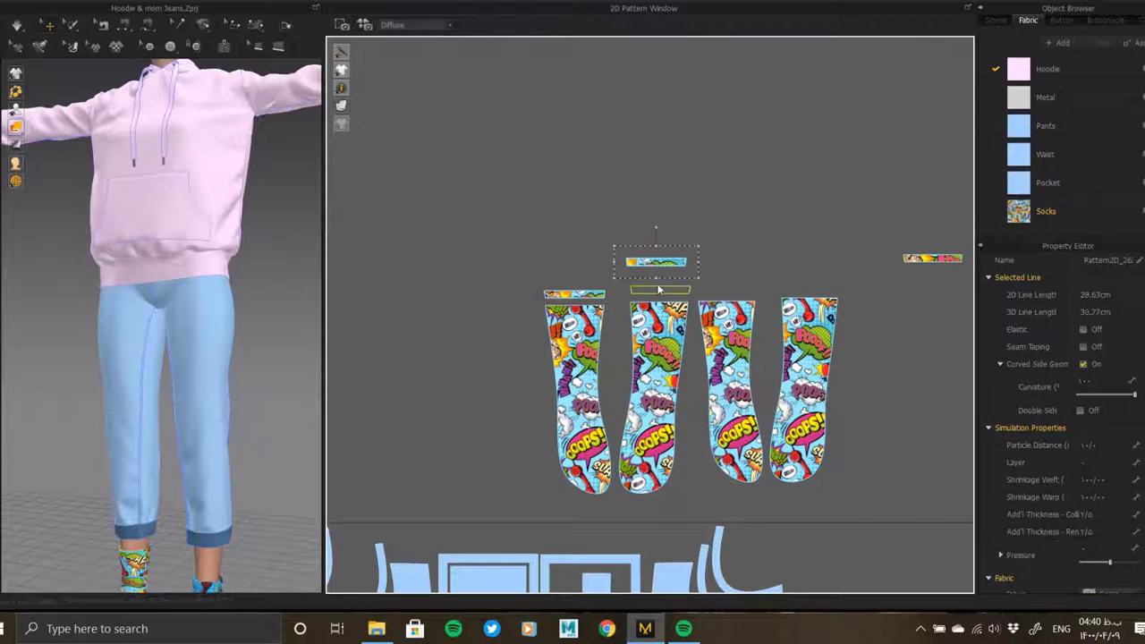
middle_drag(660, 289, 524, 289)
middle_drag(723, 289, 592, 252)
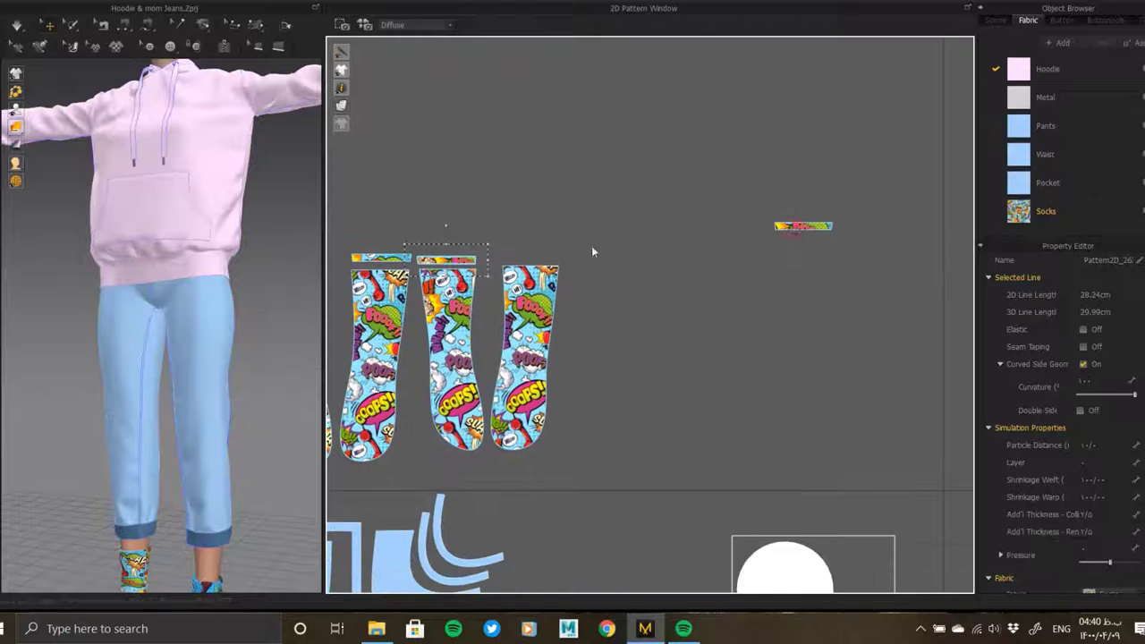
scroll(567, 292, down, 2)
- Move the four socks and strips as a group beside the buttons and pocket strips
drag(696, 191, 452, 386)
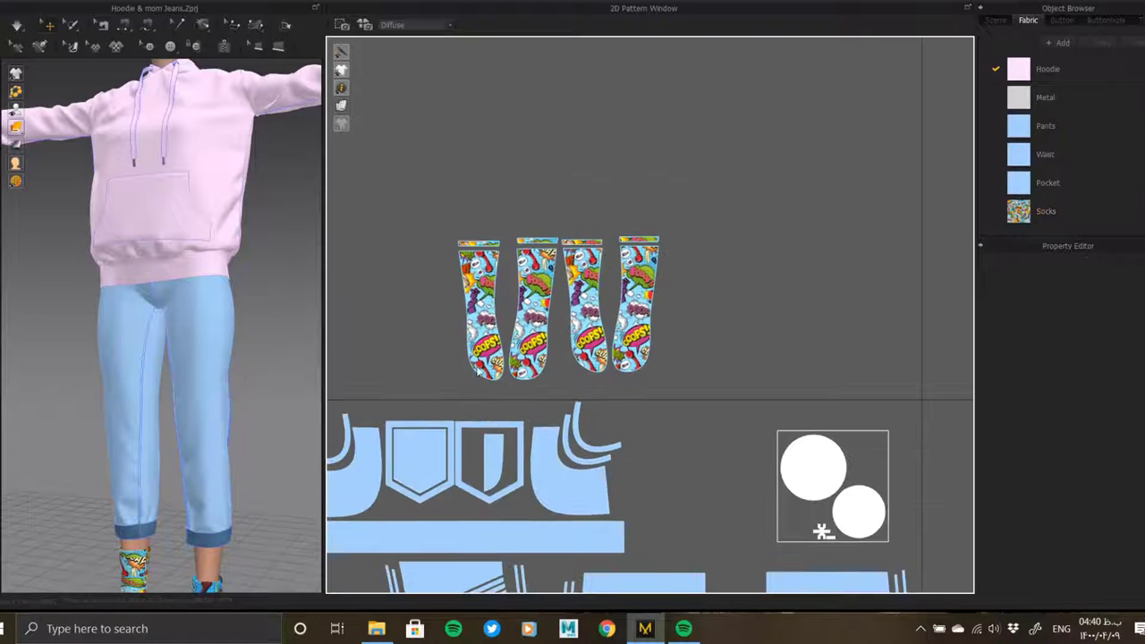
middle_drag(877, 409, 760, 341)
drag(761, 340, 780, 184)
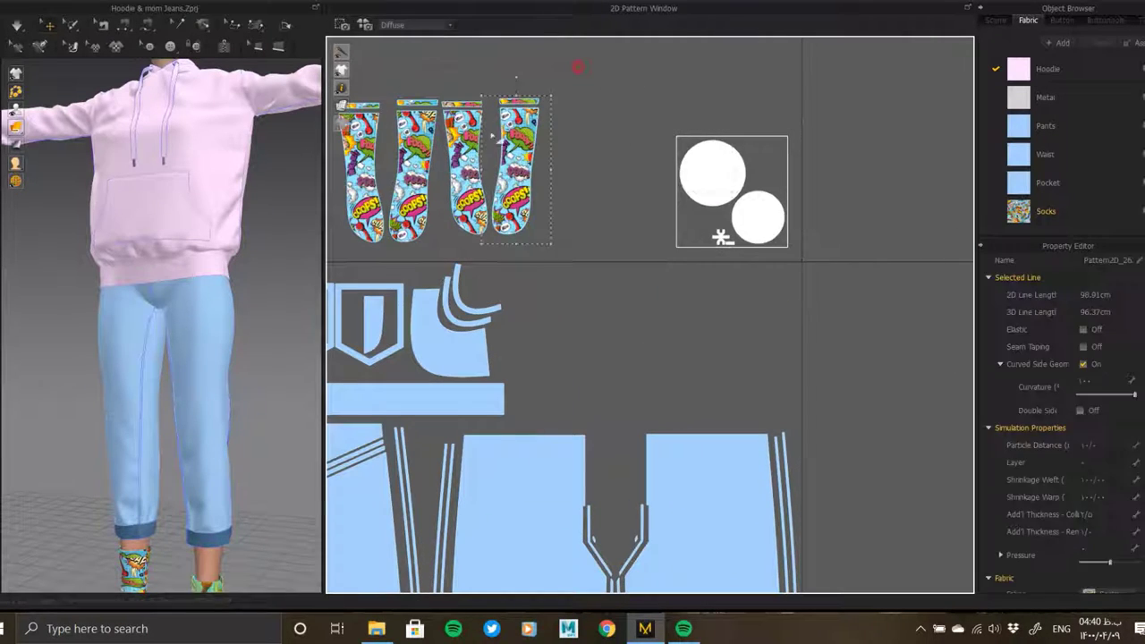
key(ctrl+v)
click(577, 367)
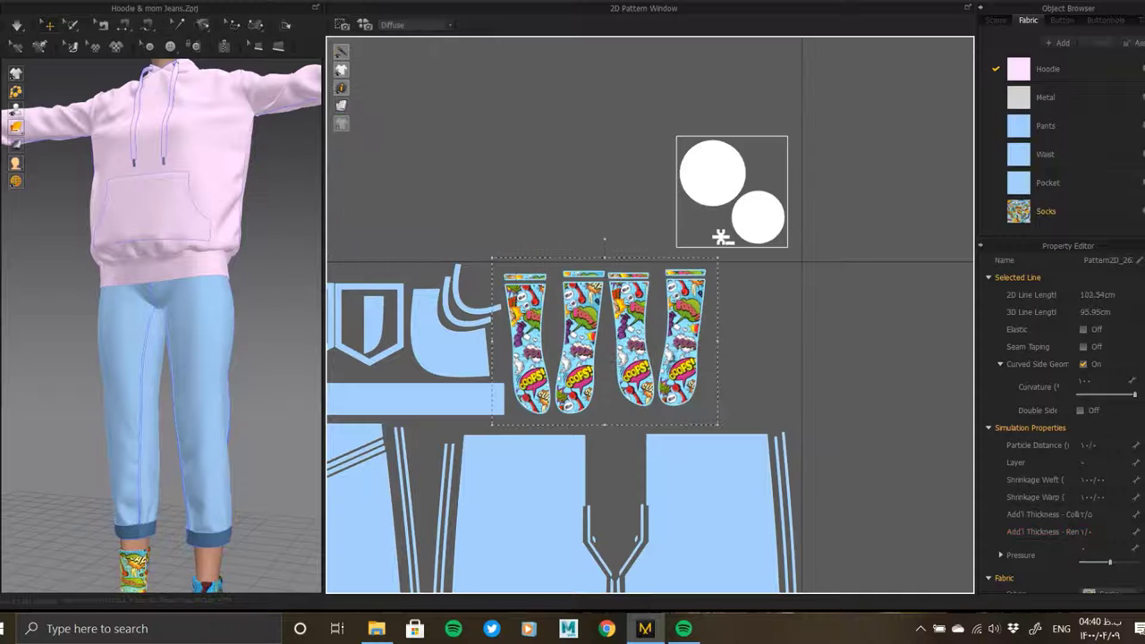
click(777, 205)
- Copy and paste the box of two button circles beside the socks
key(ctrl+c)
key(ctrl+v)
click(750, 343)
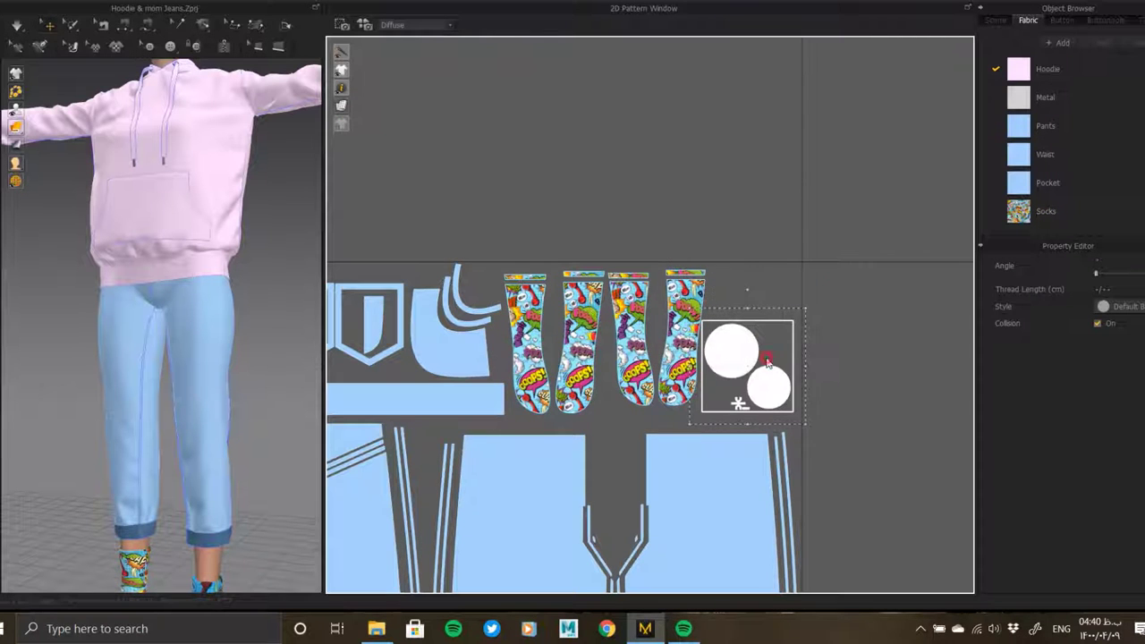
scroll(797, 400, up, 1)
- Copy all the jeans UV pieces and paste them into the tile right of the hoodie tile
scroll(761, 412, down, 3)
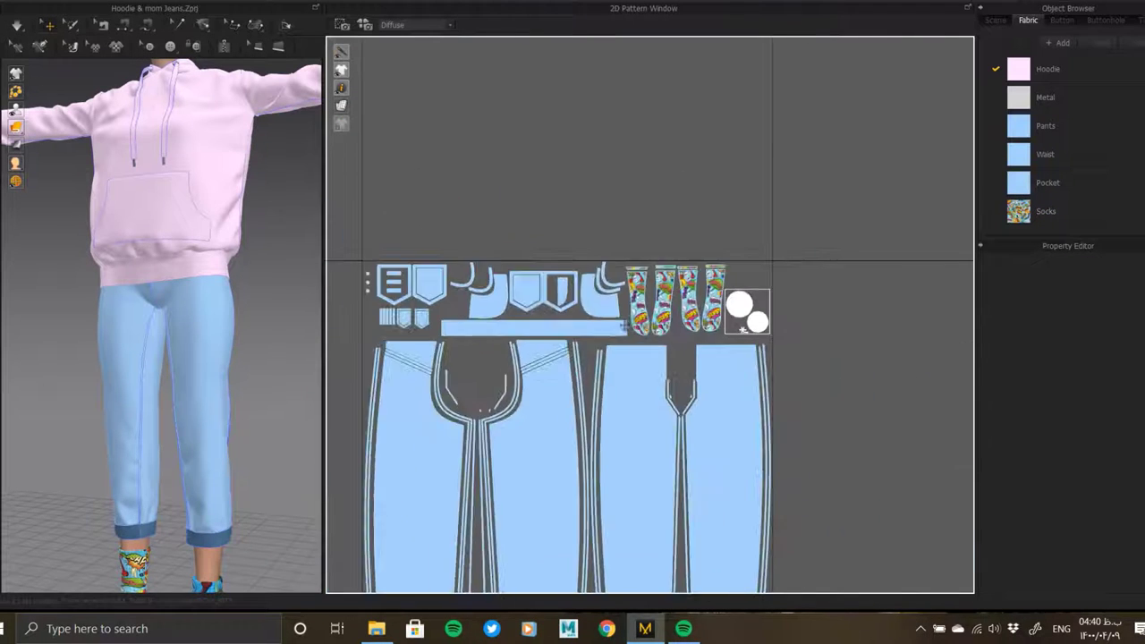
scroll(695, 358, down, 1)
scroll(630, 397, down, 1)
scroll(611, 383, up, 1)
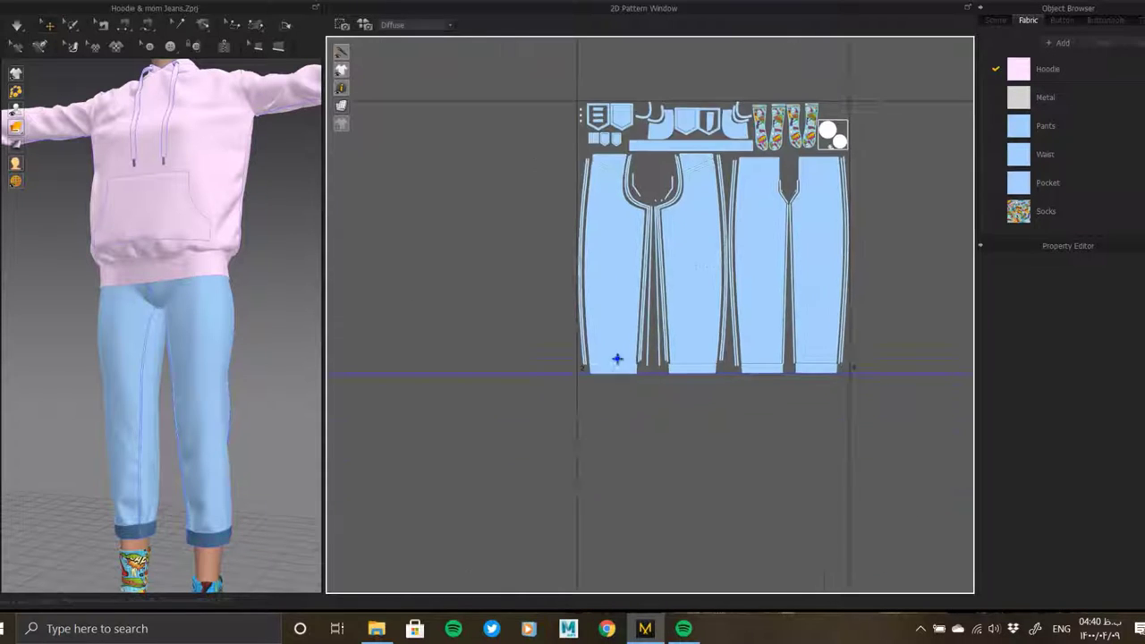
scroll(616, 358, up, 3)
scroll(590, 463, up, 2)
scroll(606, 343, up, 1)
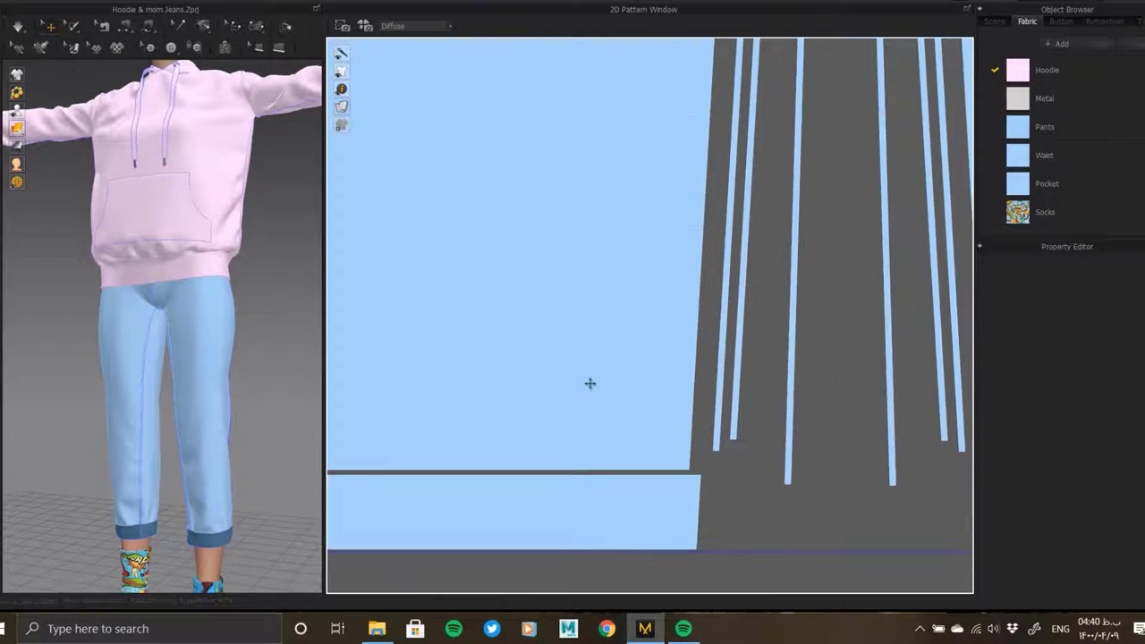
scroll(627, 380, down, 2)
scroll(557, 456, up, 1)
scroll(591, 371, up, 1)
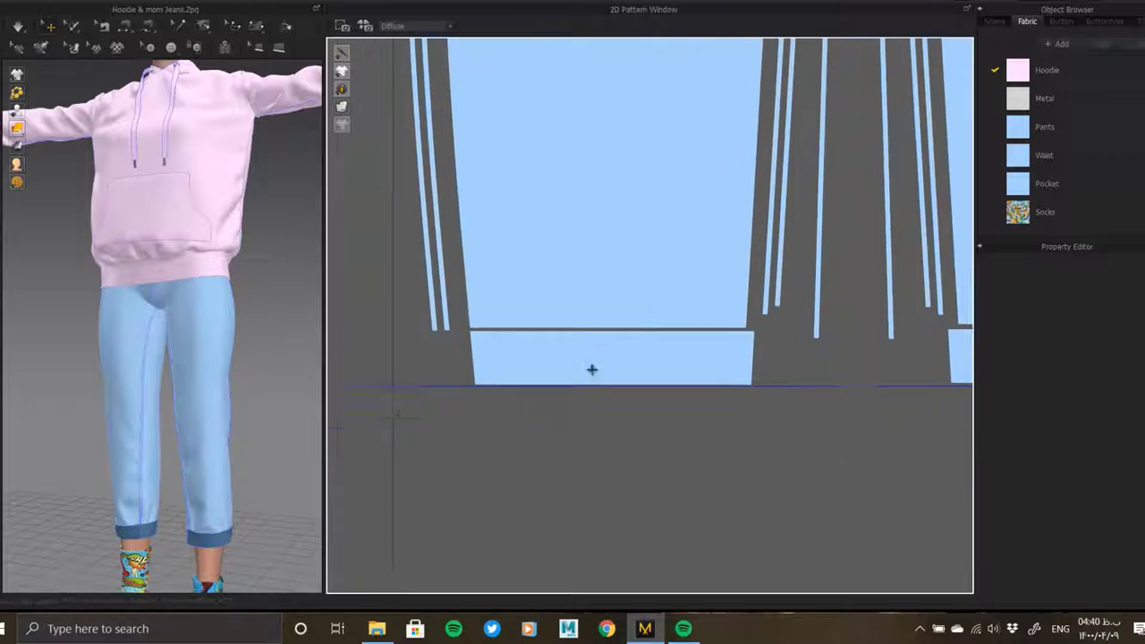
scroll(627, 452, up, 2)
scroll(627, 452, up, 1)
scroll(669, 444, down, 2)
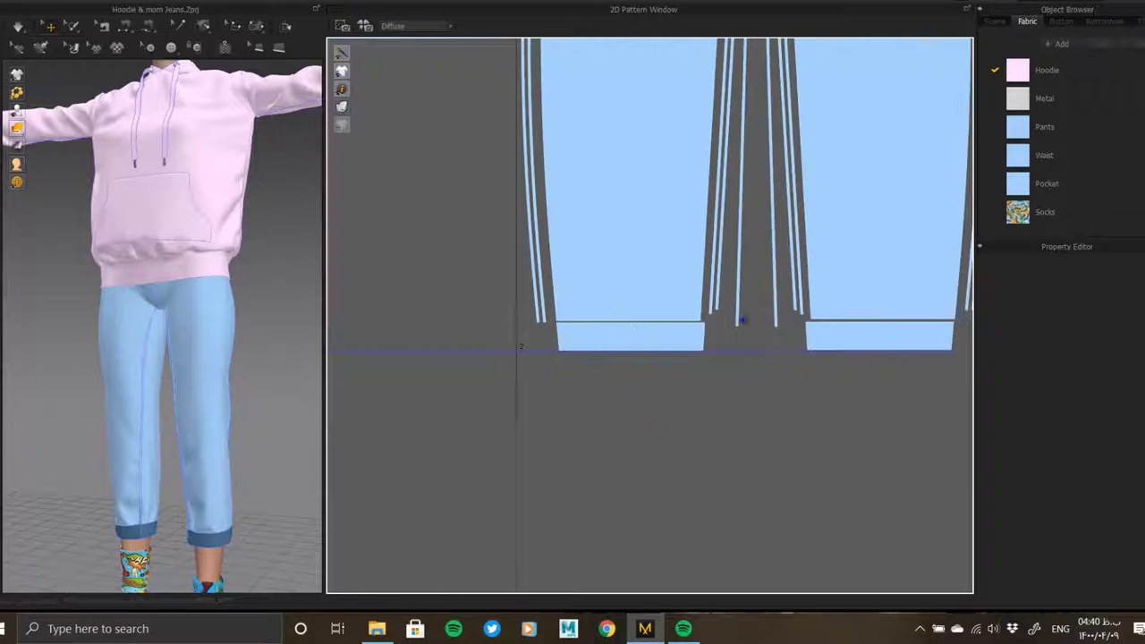
scroll(775, 332, down, 2)
scroll(719, 358, down, 2)
scroll(852, 211, down, 1)
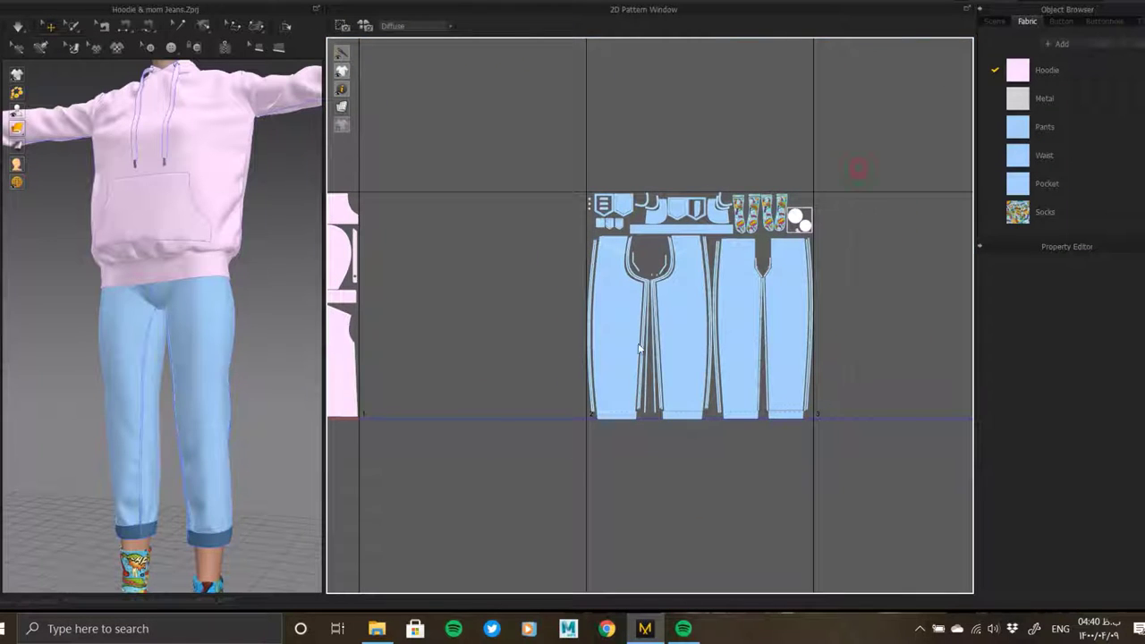
right_drag(550, 403, 729, 352)
click(766, 342)
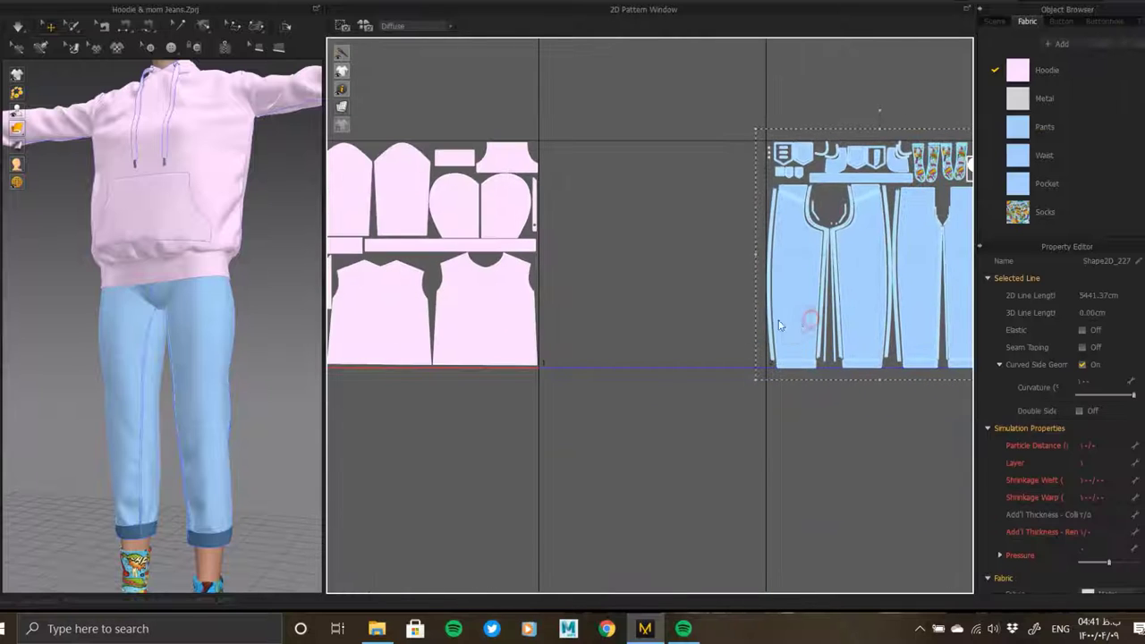
key(ctrl+c)
key(ctrl+v)
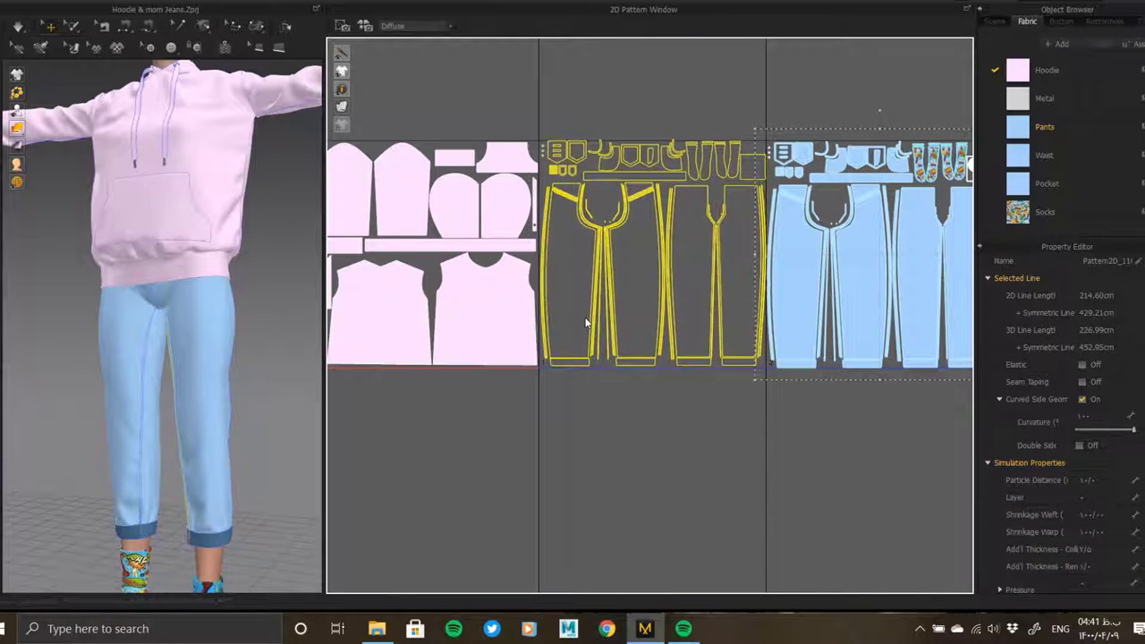
click(586, 323)
- Zoom in to inspect the sock and curved strip pieces in the new tile
scroll(528, 394, up, 2)
scroll(654, 256, up, 2)
scroll(600, 217, up, 2)
scroll(642, 332, up, 1)
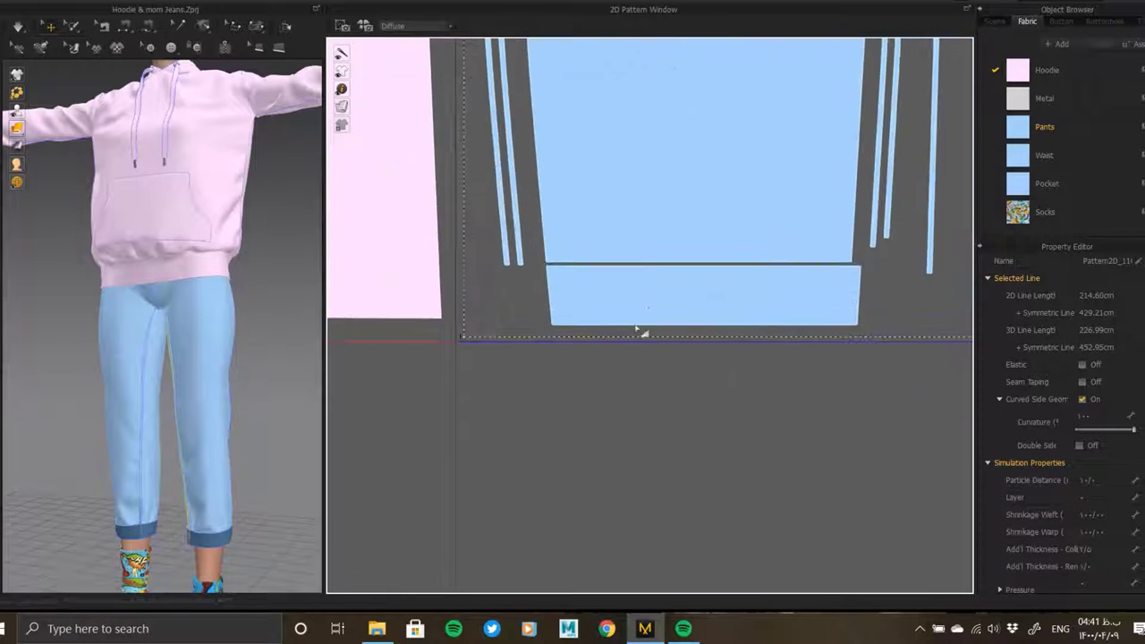
scroll(631, 304, up, 1)
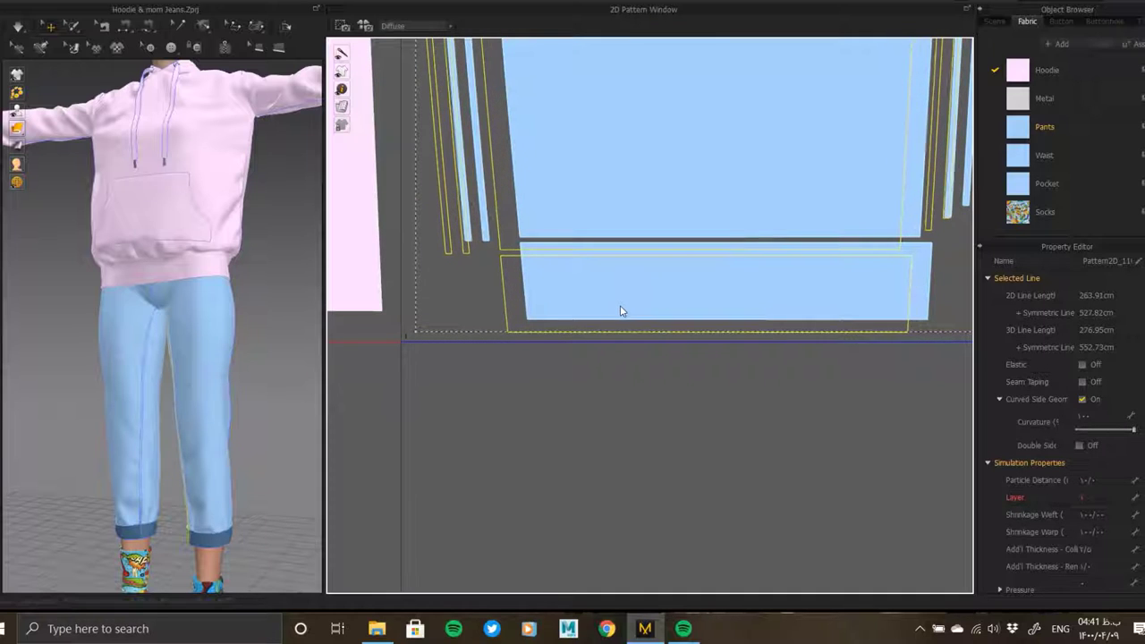
scroll(709, 344, up, 1)
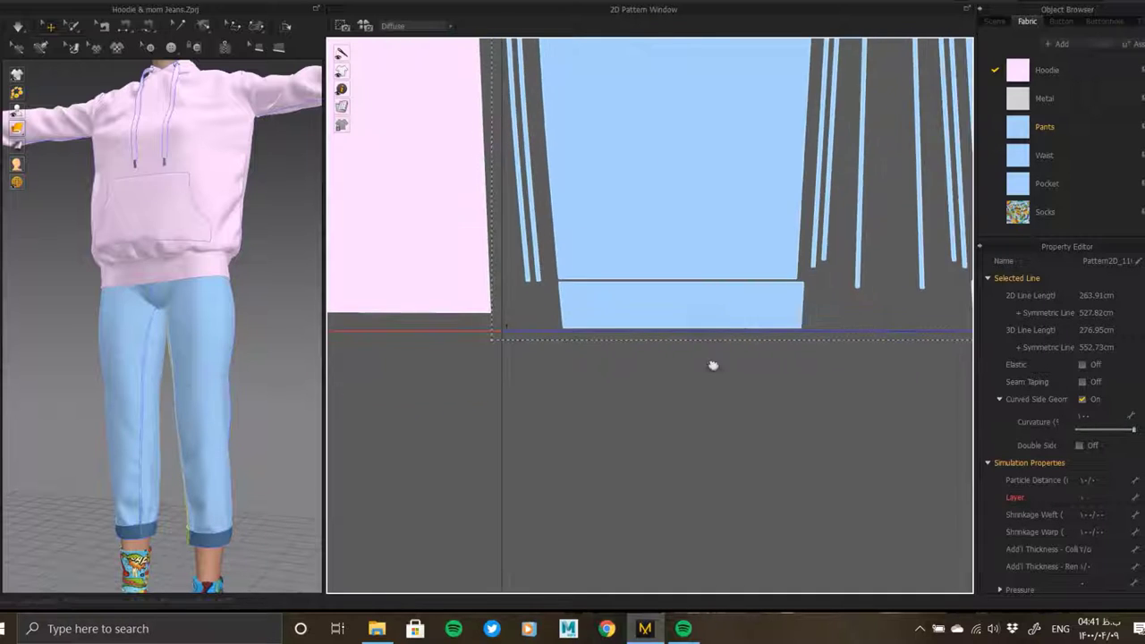
scroll(702, 388, up, 2)
scroll(664, 322, up, 1)
scroll(666, 213, up, 1)
scroll(695, 208, down, 1)
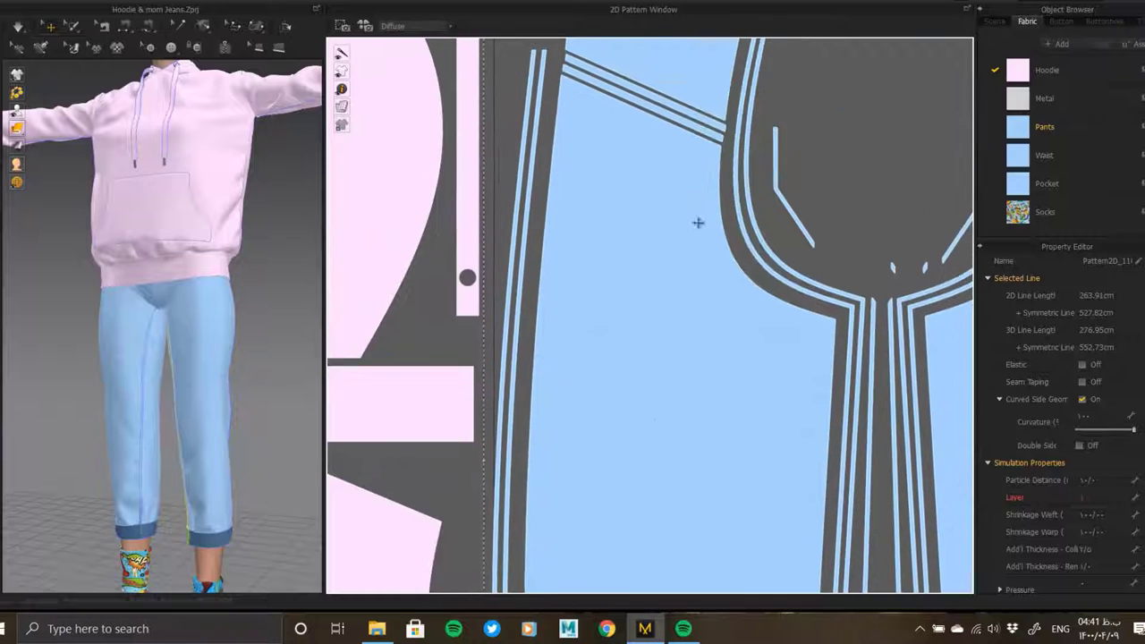
scroll(698, 223, down, 2)
scroll(751, 345, down, 1)
scroll(754, 242, down, 1)
scroll(752, 242, up, 2)
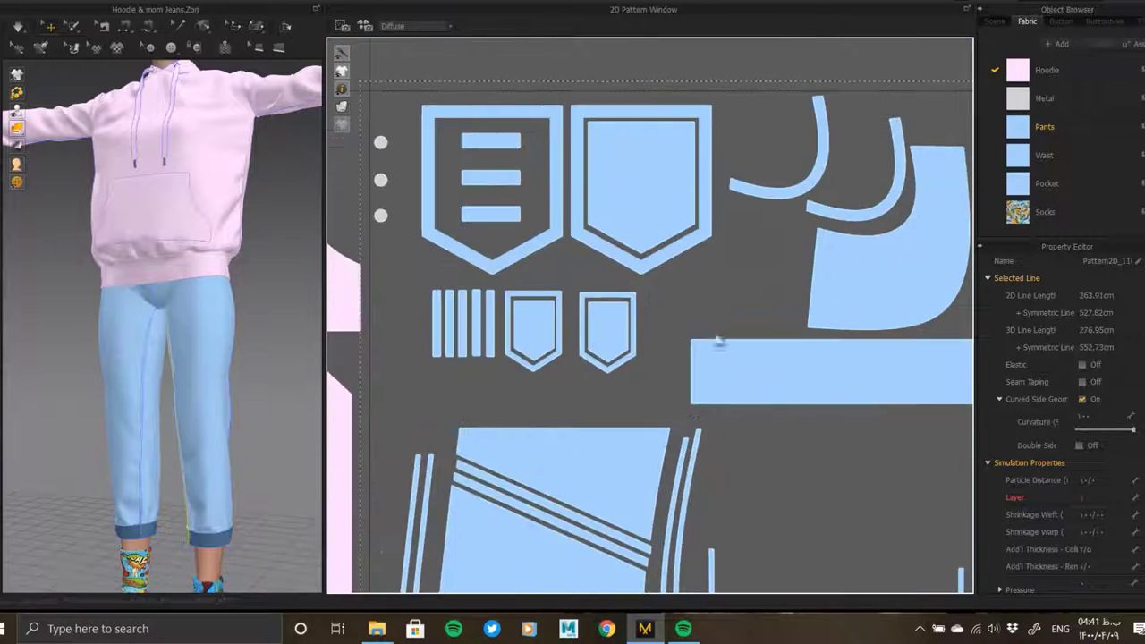
scroll(721, 332, up, 1)
scroll(729, 243, down, 1)
scroll(653, 285, up, 1)
middle_drag(654, 284, 723, 288)
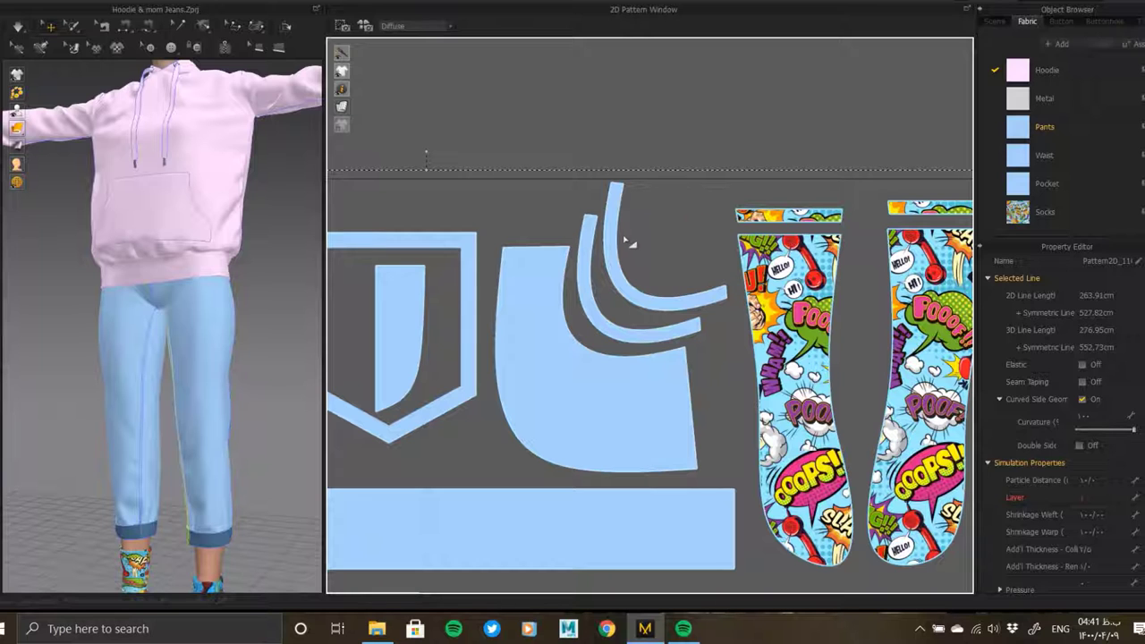
click(623, 238)
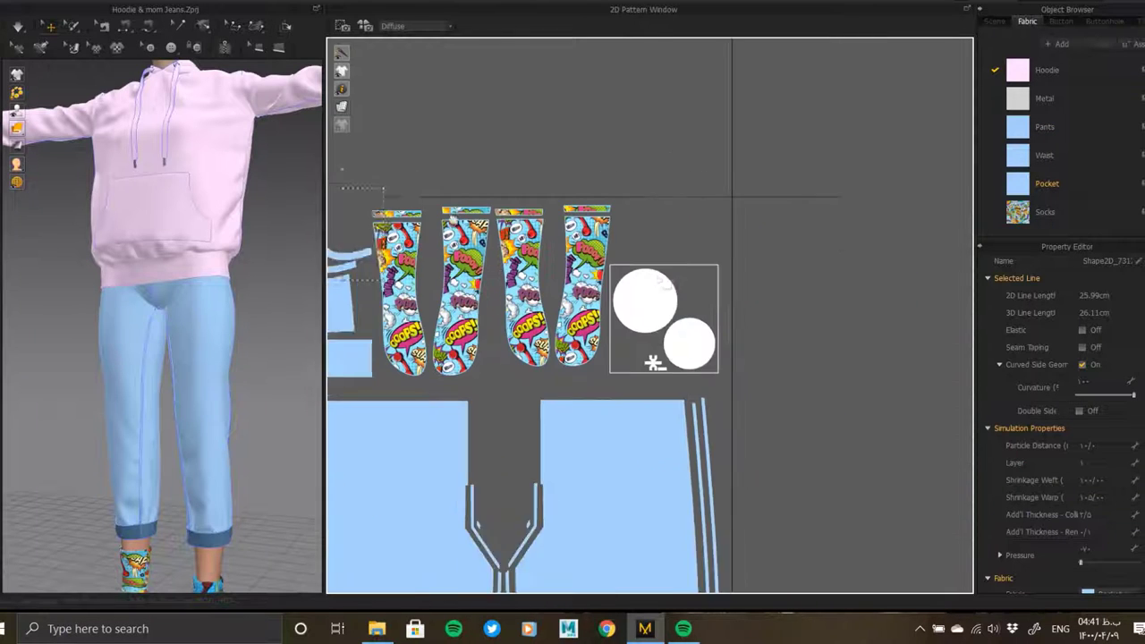
- Pan along the pant panels, clear the selection, and frame both packed tiles together
mouse_move(653, 362)
middle_down()
mouse_move(601, 340)
mouse_move(659, 409)
middle_up()
scroll(659, 409, up, 2)
scroll(704, 230, up, 2)
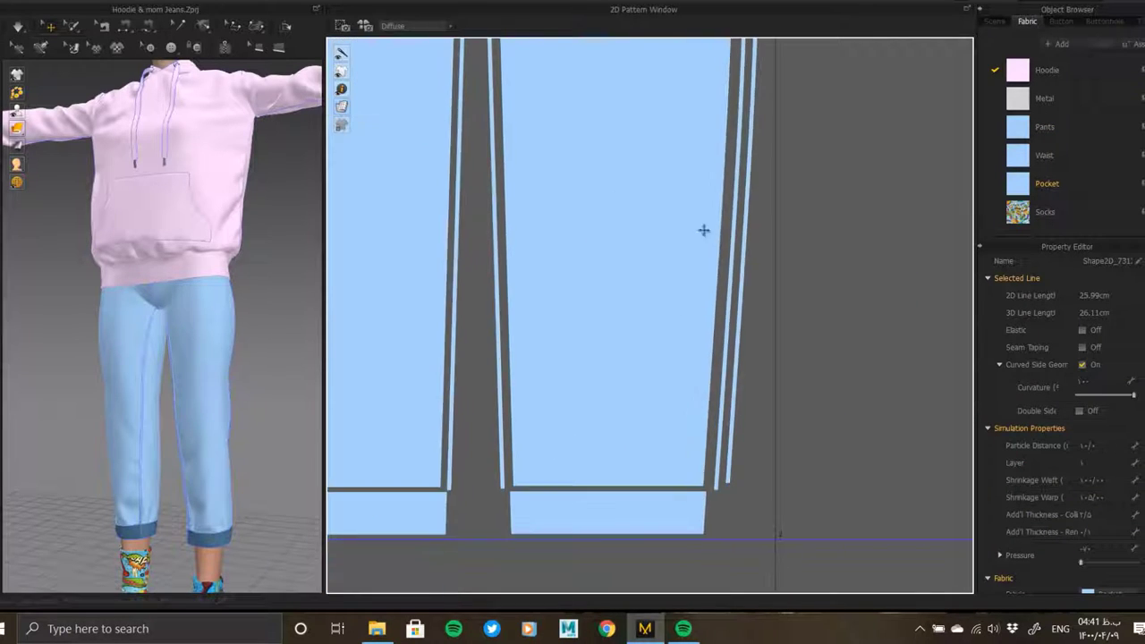
middle_drag(705, 231, 715, 303)
scroll(711, 318, up, 1)
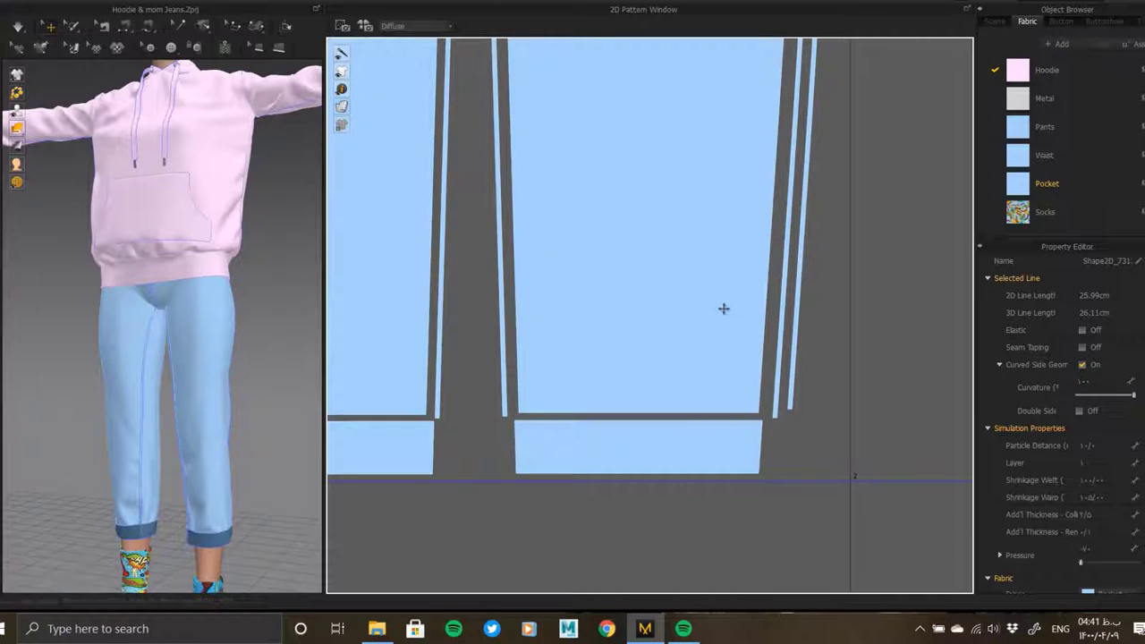
scroll(683, 236, down, 1)
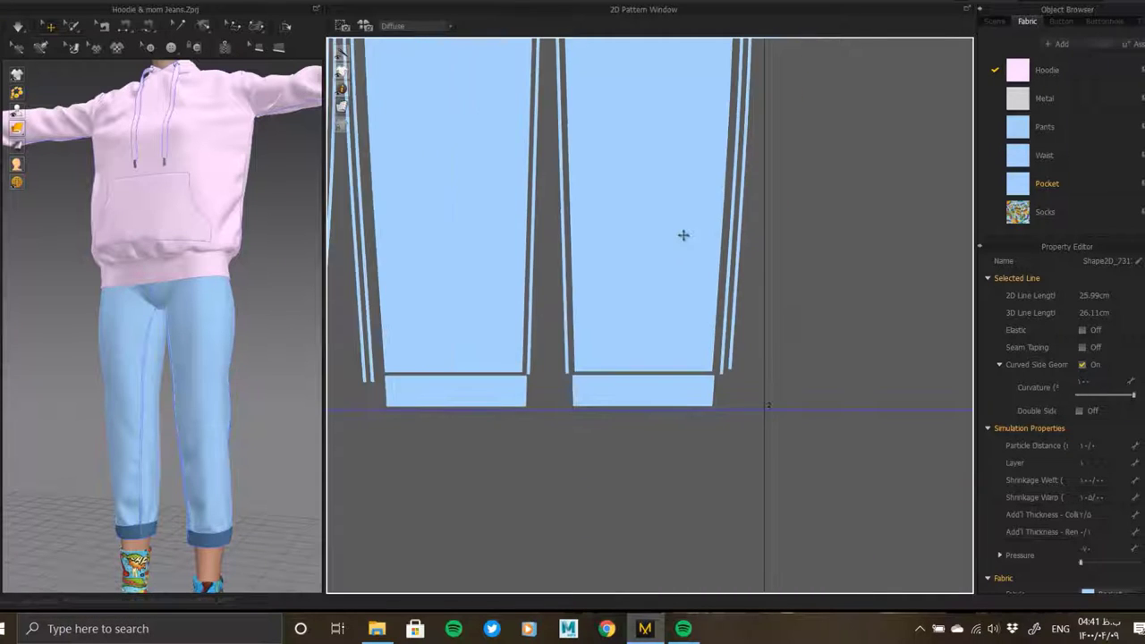
scroll(788, 396, down, 2)
scroll(713, 310, down, 2)
middle_drag(713, 309, 766, 538)
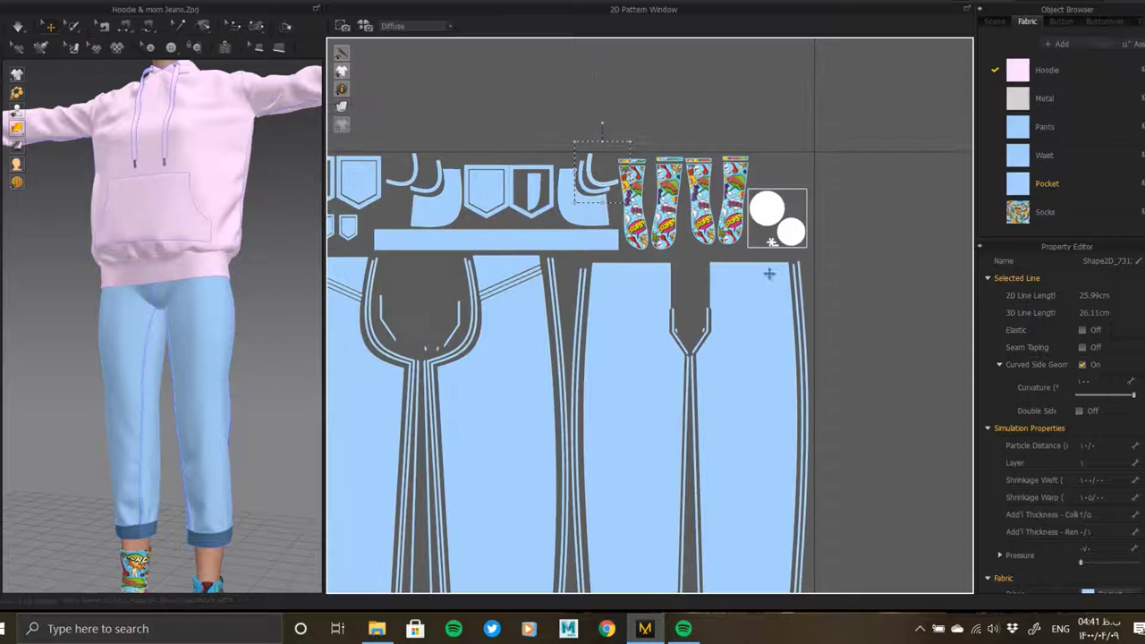
click(881, 273)
scroll(685, 307, down, 5)
middle_drag(685, 307, 826, 281)
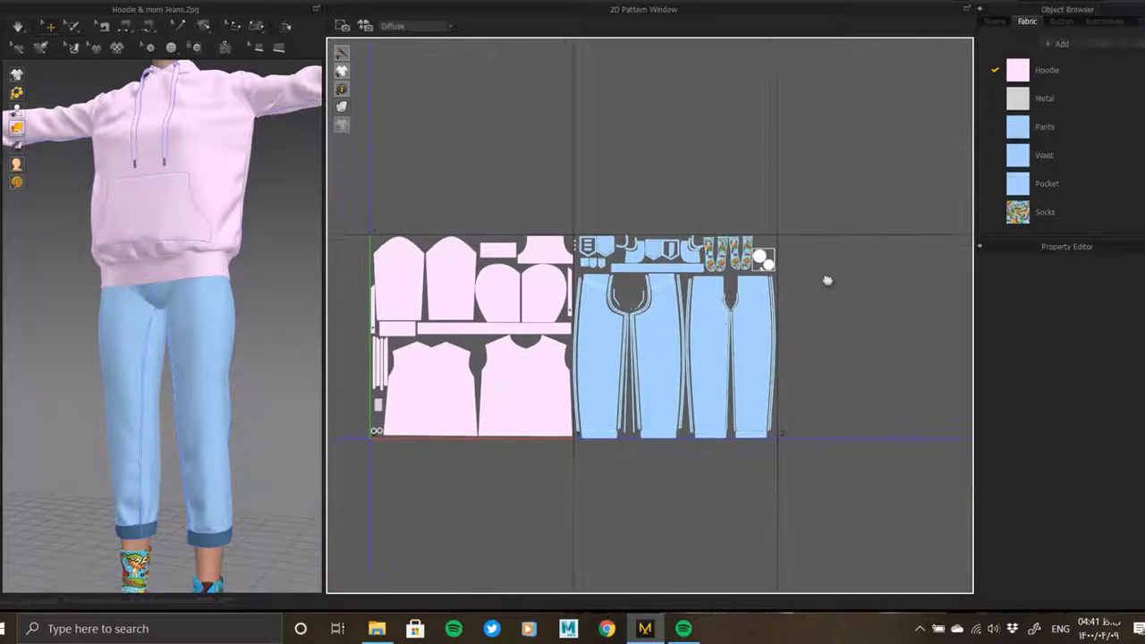
scroll(718, 318, down, 1)
middle_drag(718, 318, 766, 351)
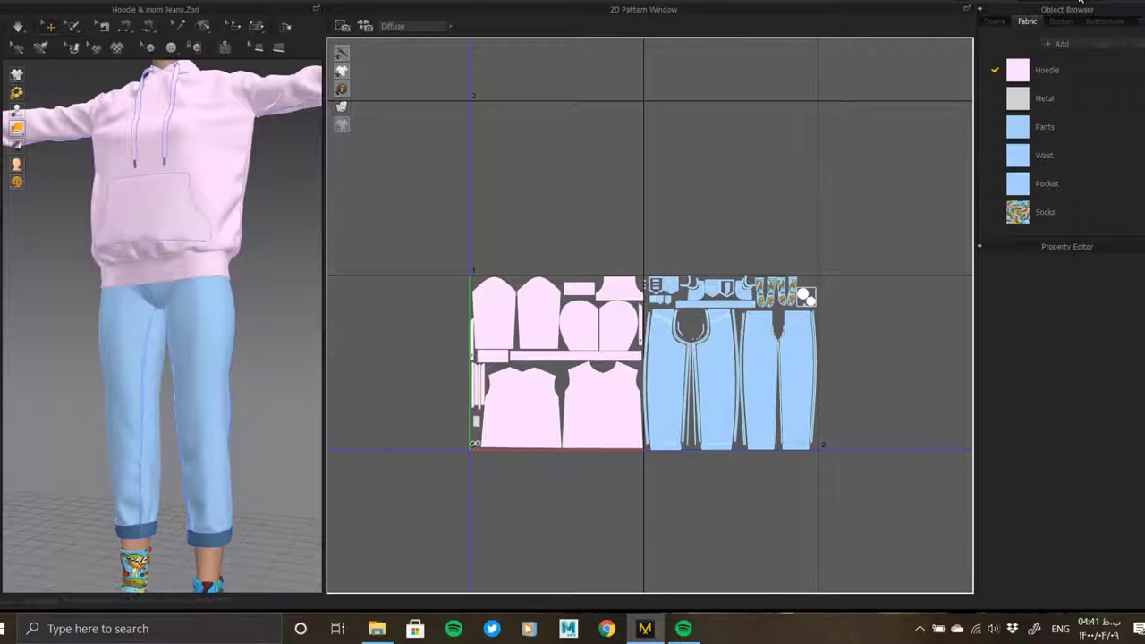
- Return to the standard simulation layout and zoom out on the dressed avatar and garment patterns
click(1081, 4)
click(1073, 81)
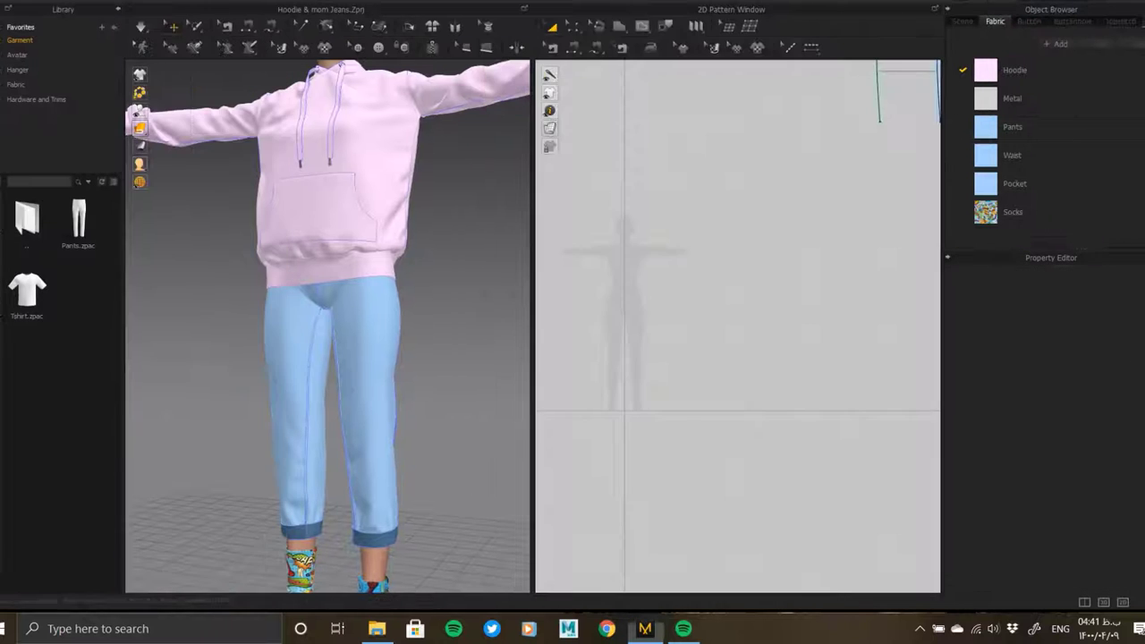
scroll(397, 253, down, 3)
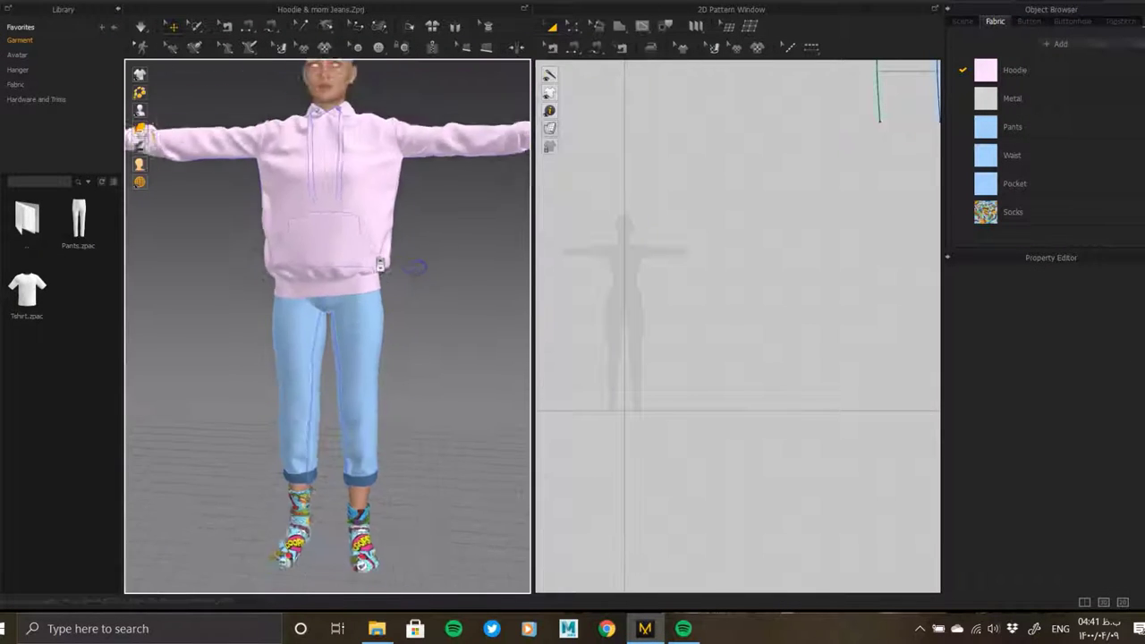
scroll(397, 253, down, 3)
mouse_move(397, 253)
right_down()
mouse_move(442, 256)
mouse_move(391, 259)
right_up()
scroll(689, 277, down, 5)
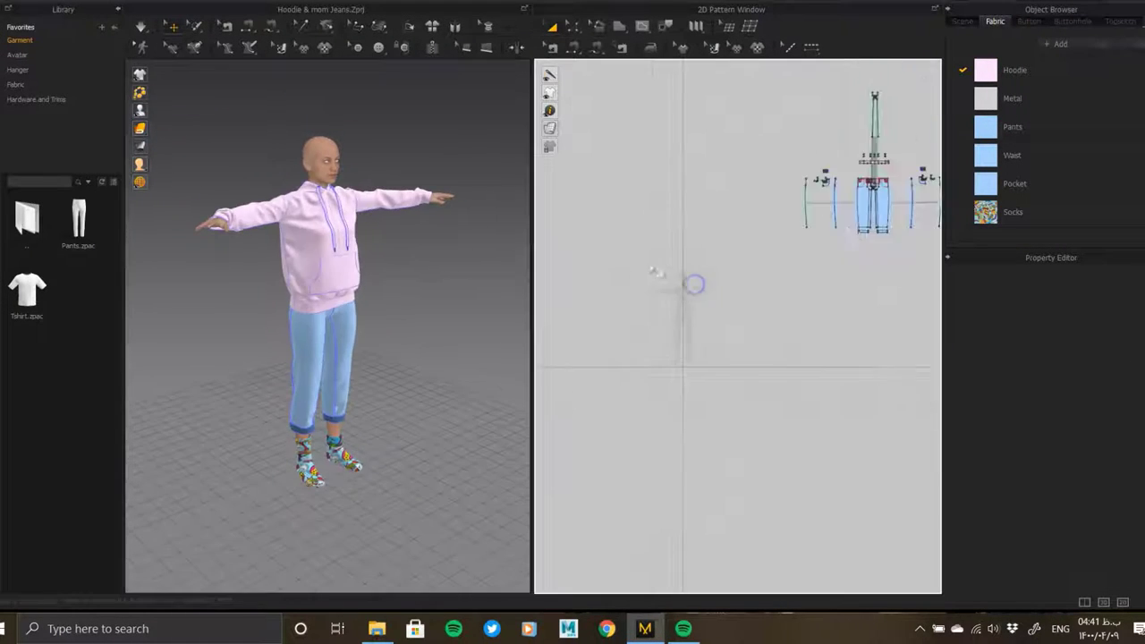
right_drag(727, 273, 721, 307)
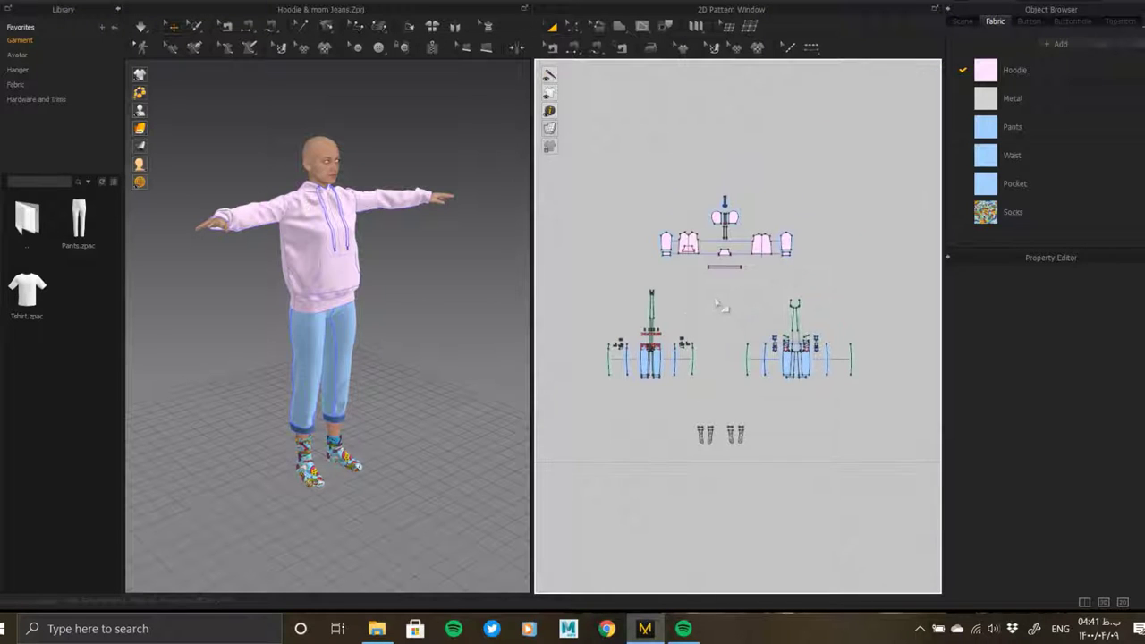
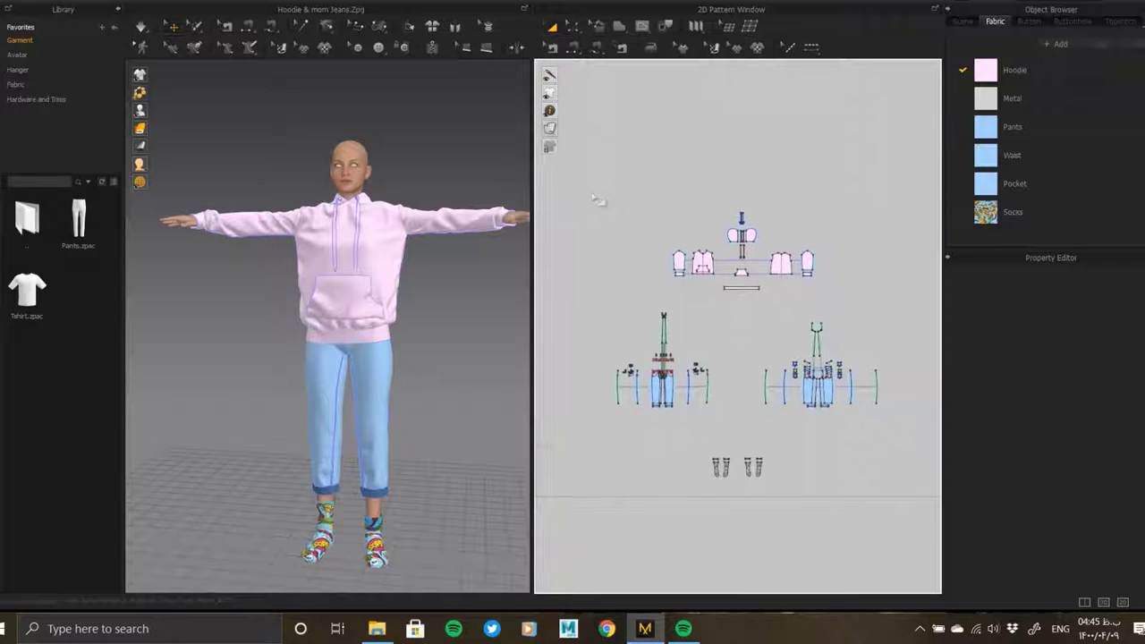
- Select all garment patterns and quadrangulate the whole 3D garment
key(ctrl+a)
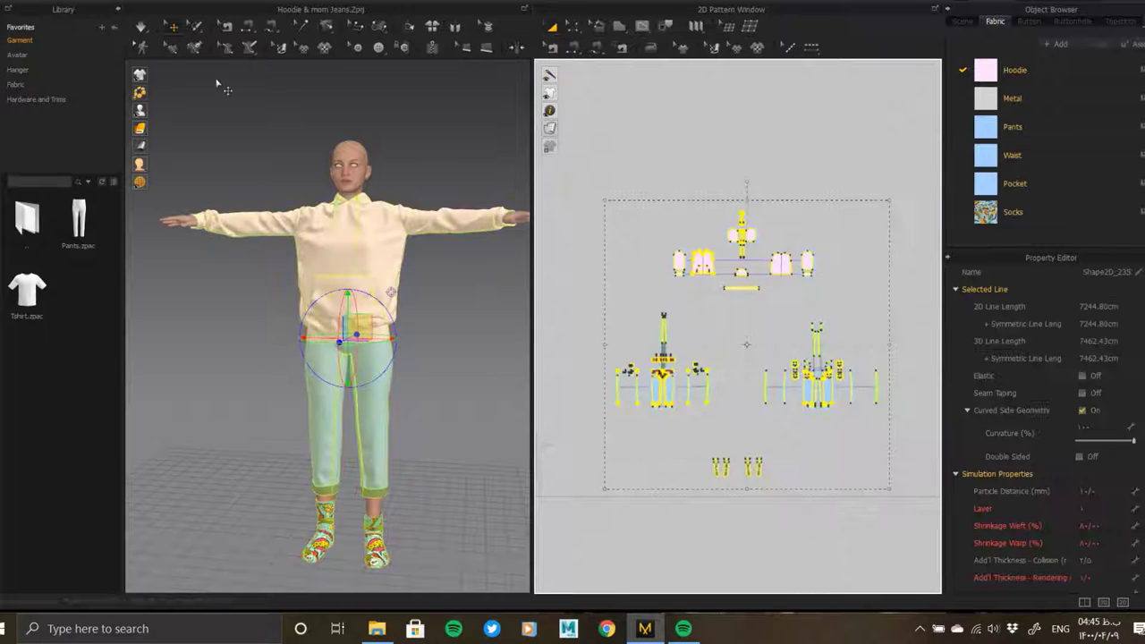
mouse_move(408, 276)
right_down()
mouse_move(263, 269)
mouse_move(119, 20)
right_up()
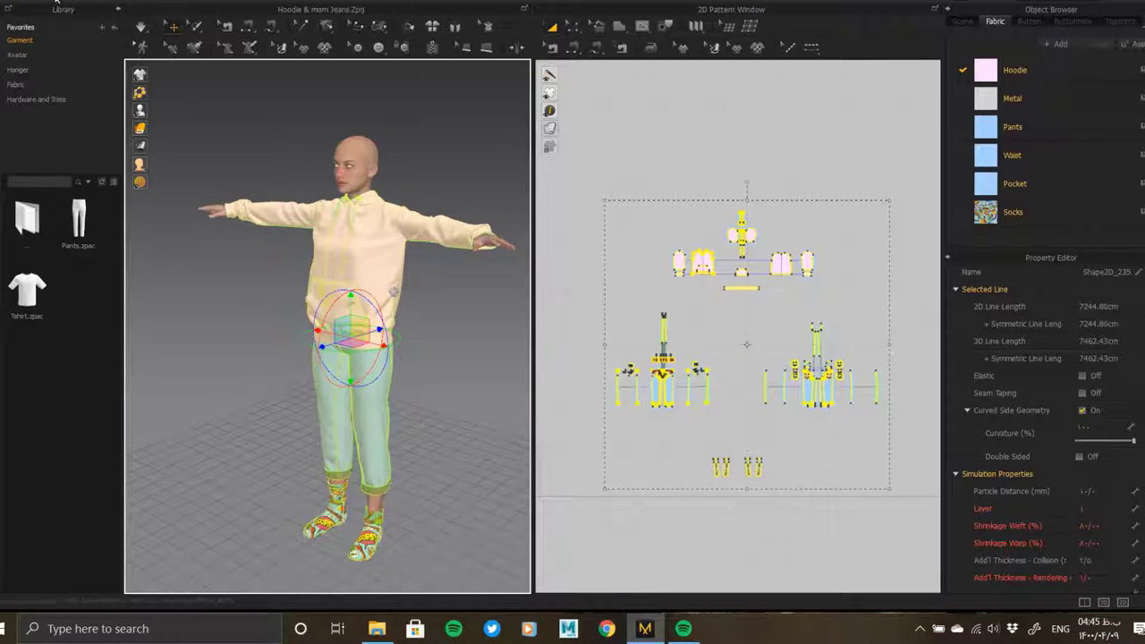
click(29, 2)
mouse_move(35, 173)
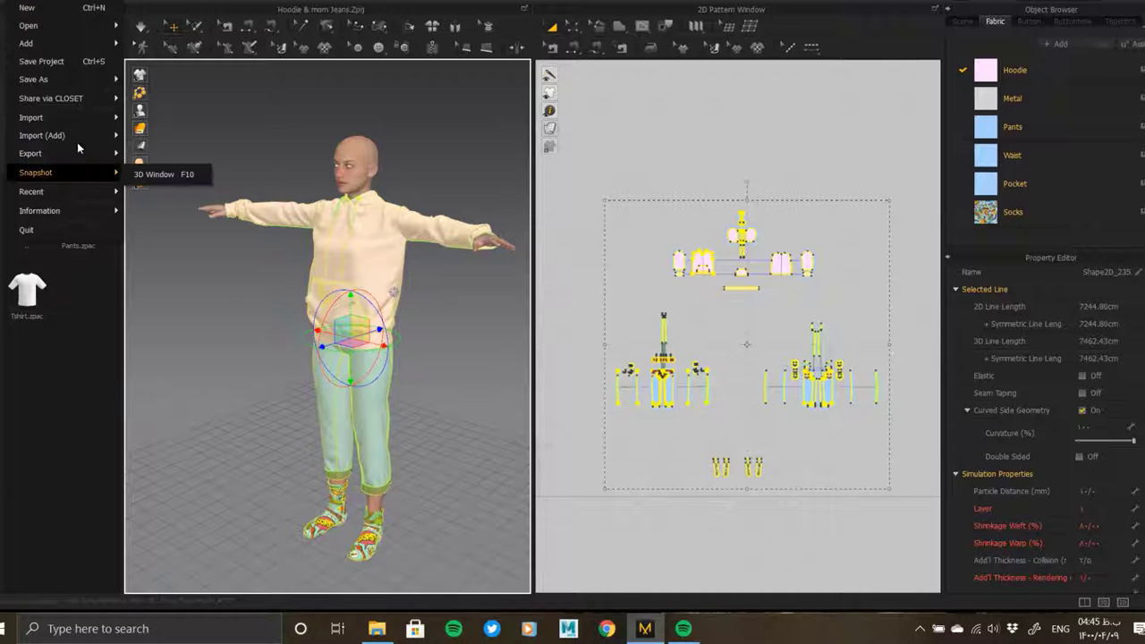
click(30, 2)
click(50, 3)
click(80, 3)
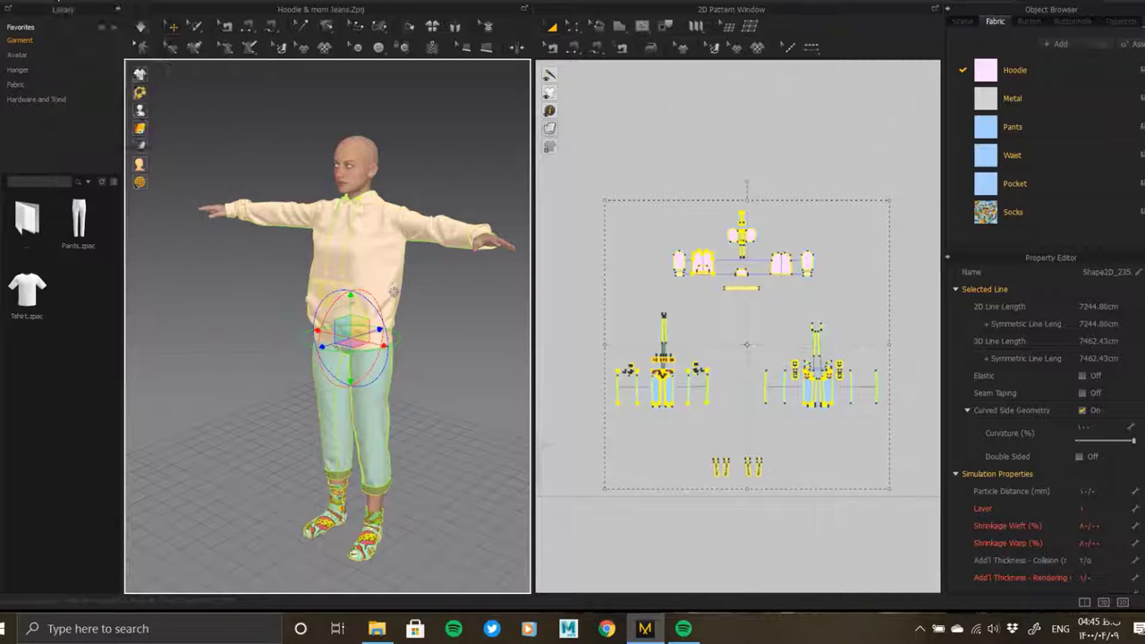
click(49, 2)
mouse_move(68, 136)
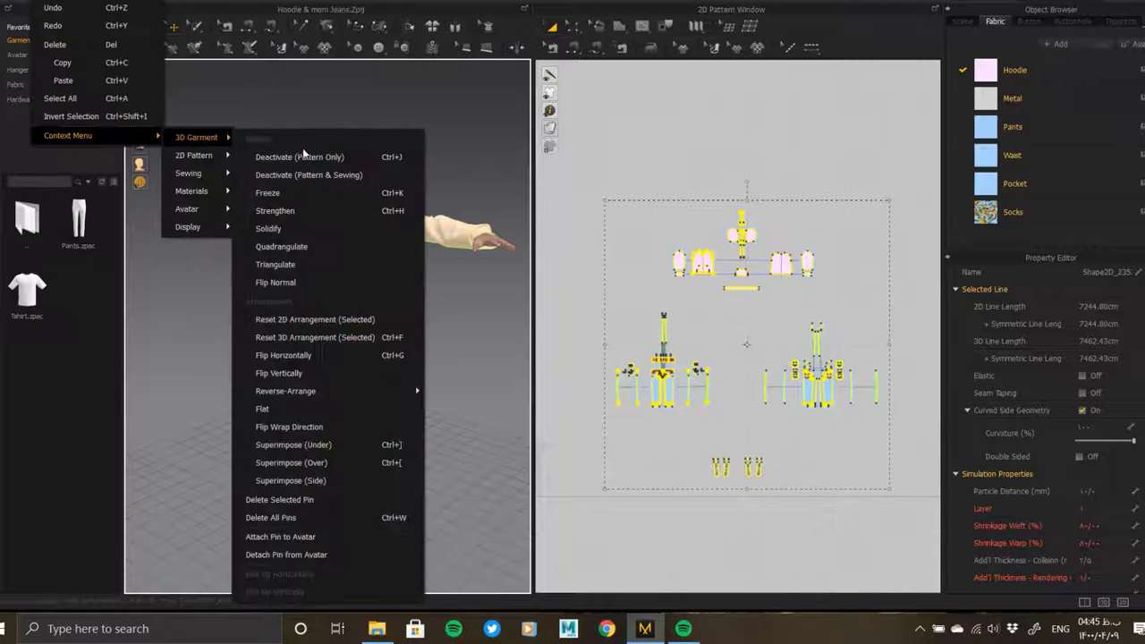
click(276, 249)
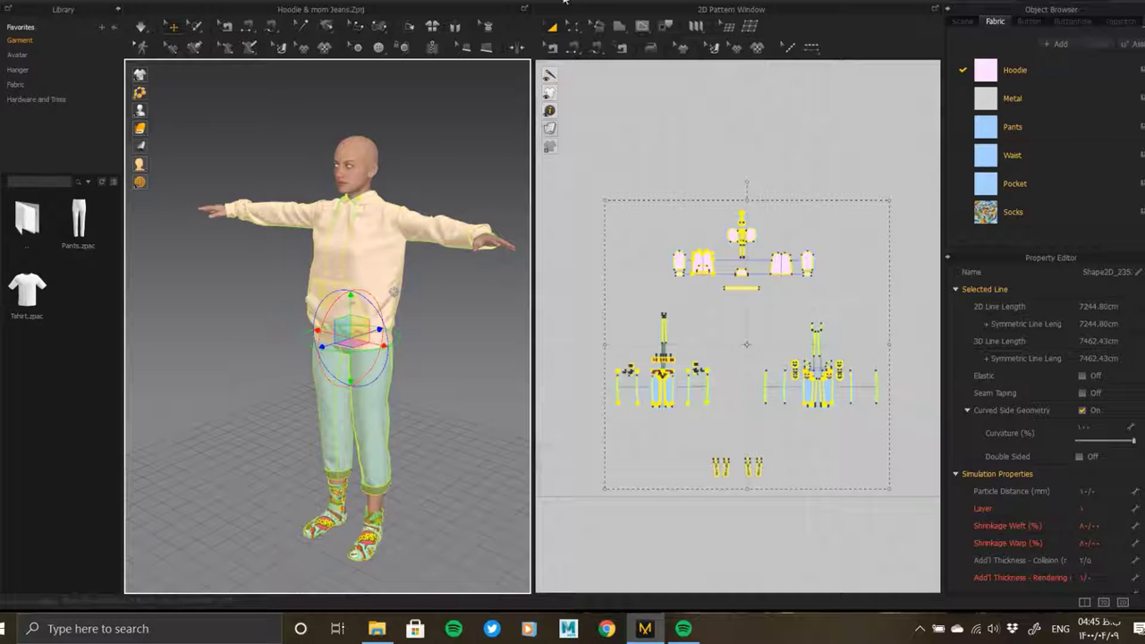
- Deselect the garment and switch the 3D garment display to textured fabric
scroll(340, 295, up, 3)
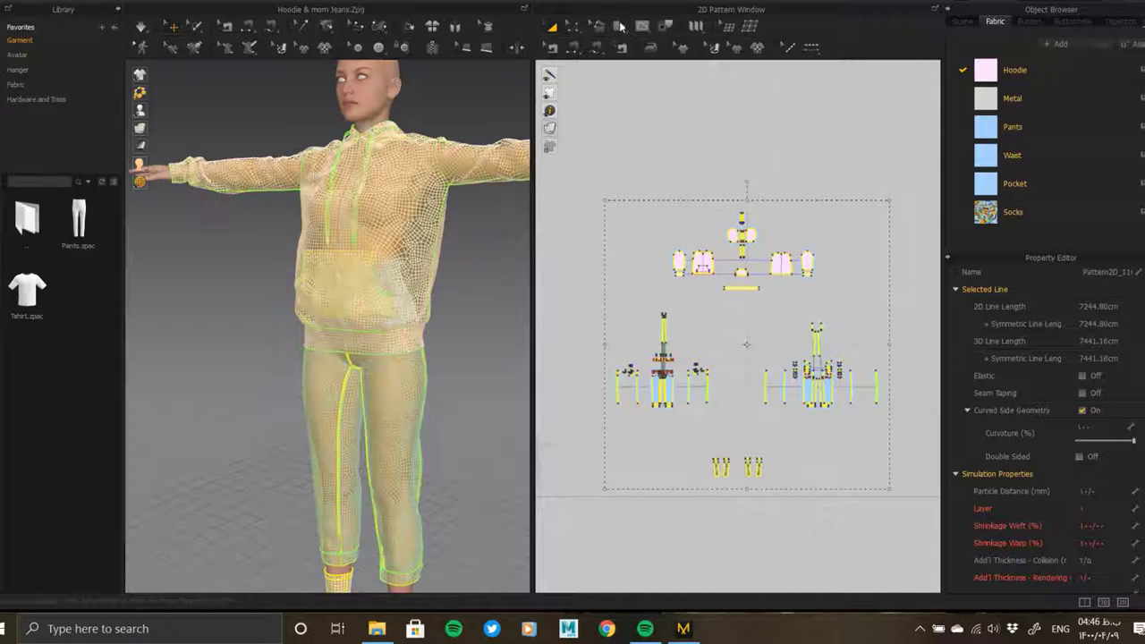
right_drag(325, 276, 438, 245)
scroll(388, 358, up, 3)
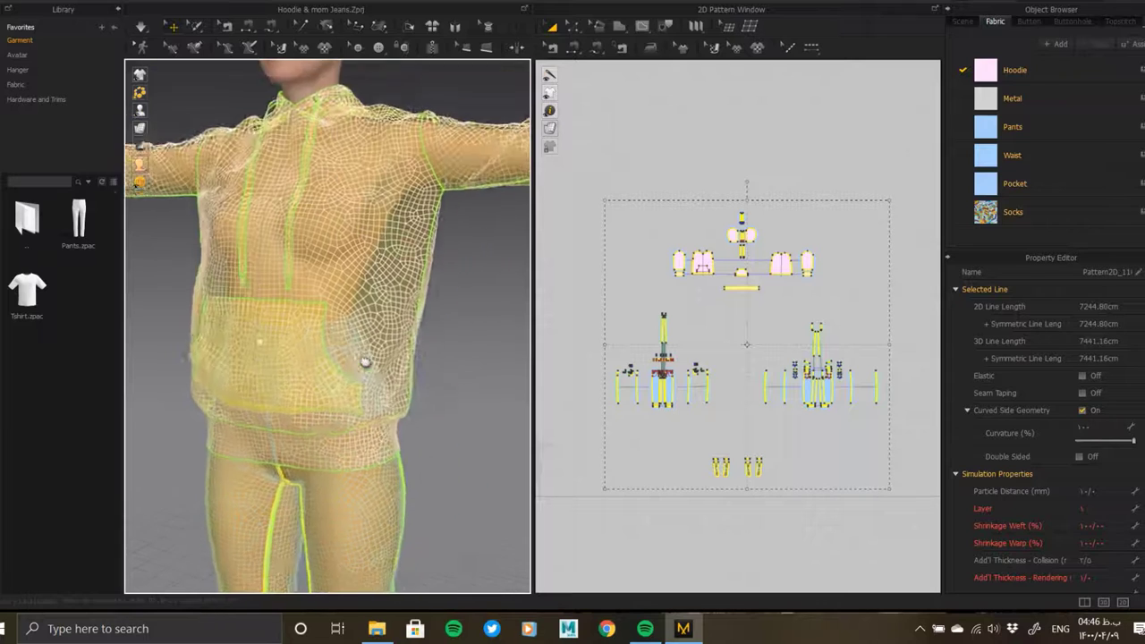
scroll(421, 304, down, 3)
click(420, 302)
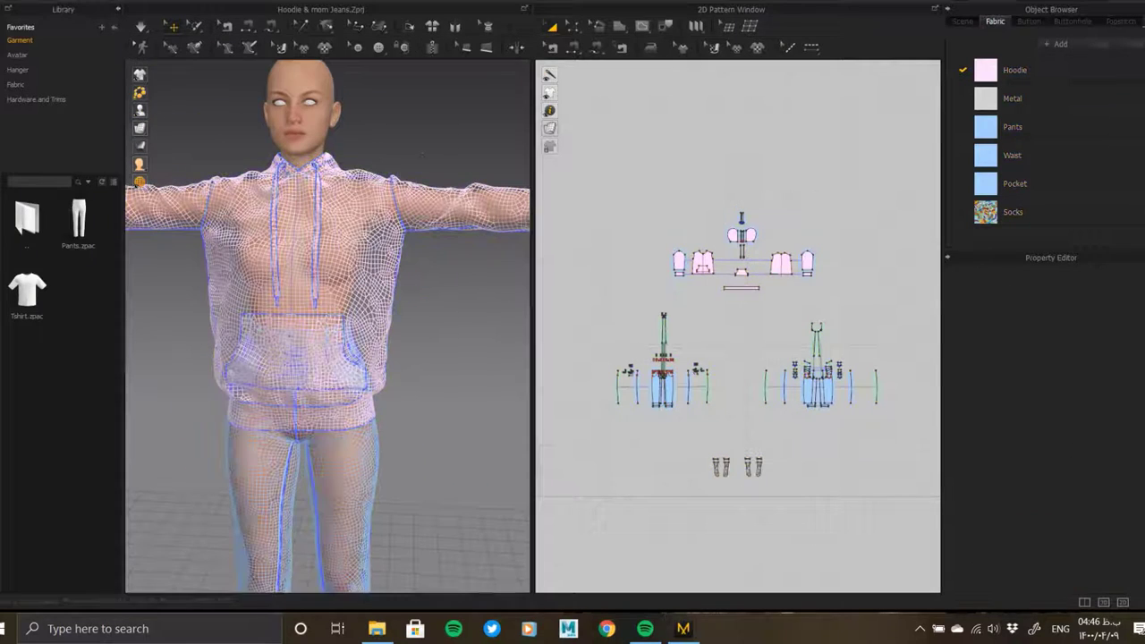
click(220, 130)
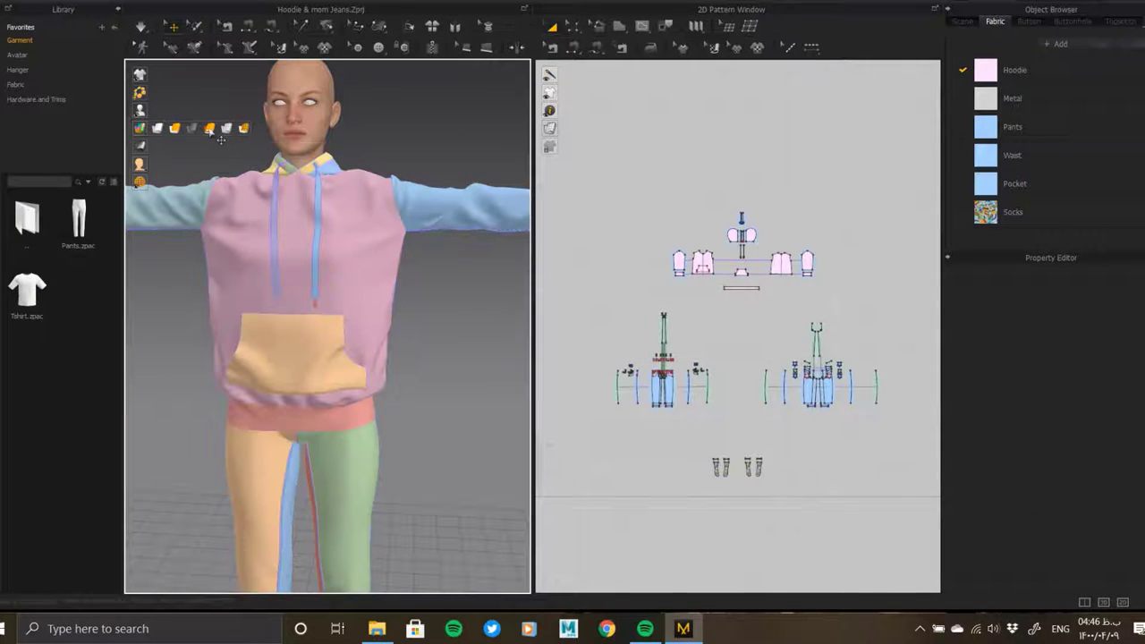
click(209, 128)
- Orbit and zoom around the avatar to inspect the pink hoodie's side, collar and front
right_drag(396, 319, 391, 360)
scroll(391, 360, down, 2)
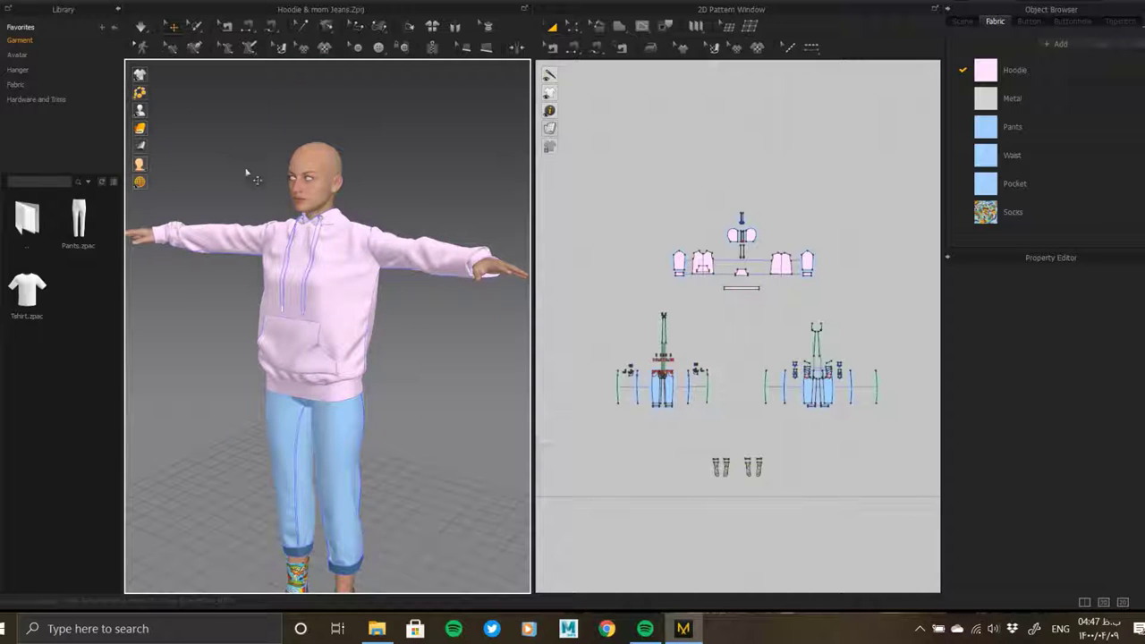
right_drag(389, 325, 340, 367)
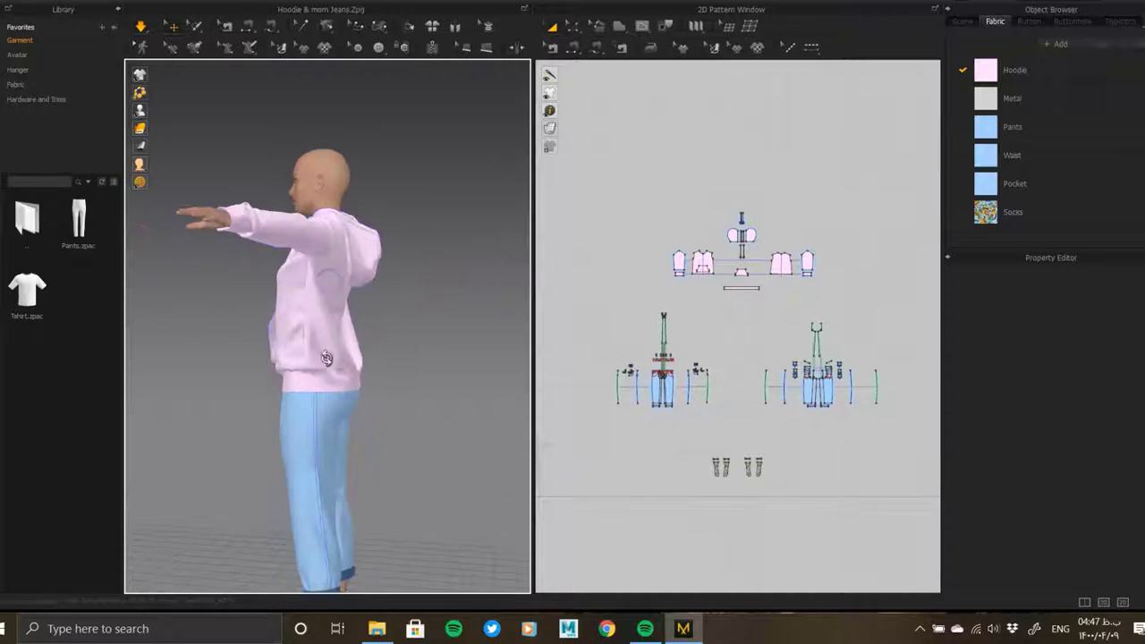
scroll(327, 378, up, 5)
scroll(253, 268, up, 3)
scroll(253, 268, down, 5)
mouse_move(335, 312)
right_down()
mouse_move(376, 396)
mouse_move(475, 320)
mouse_move(378, 340)
mouse_move(519, 356)
mouse_move(465, 343)
right_up()
scroll(430, 384, up, 2)
scroll(435, 384, up, 3)
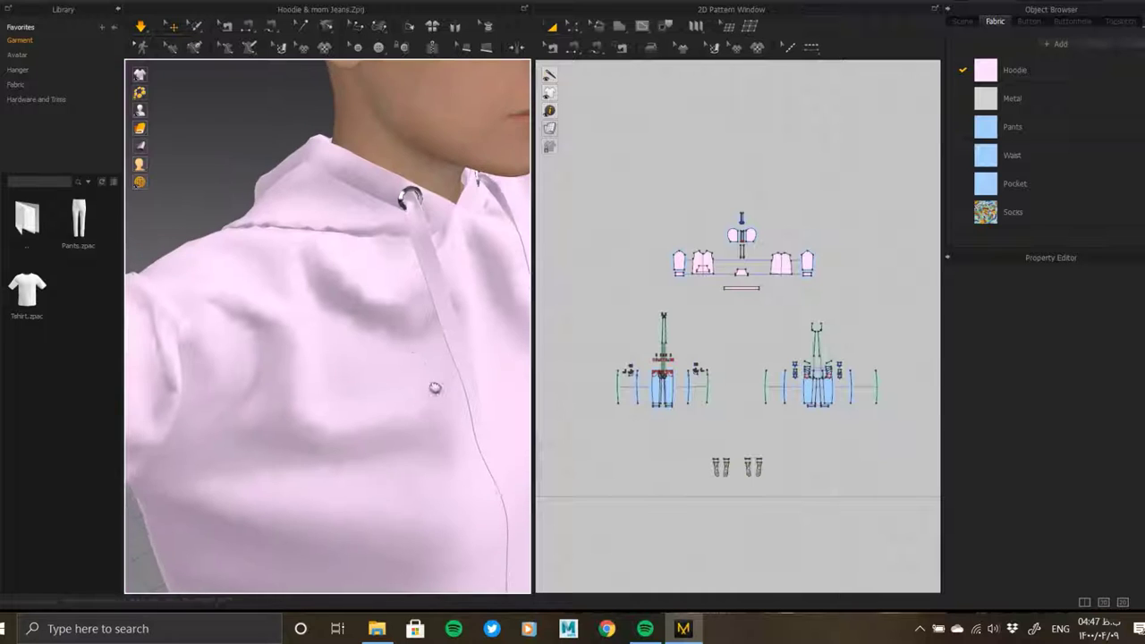
scroll(325, 267, up, 3)
mouse_move(325, 267)
right_down()
mouse_move(417, 167)
mouse_move(507, 251)
mouse_move(278, 265)
right_up()
scroll(501, 260, up, 3)
key(2)
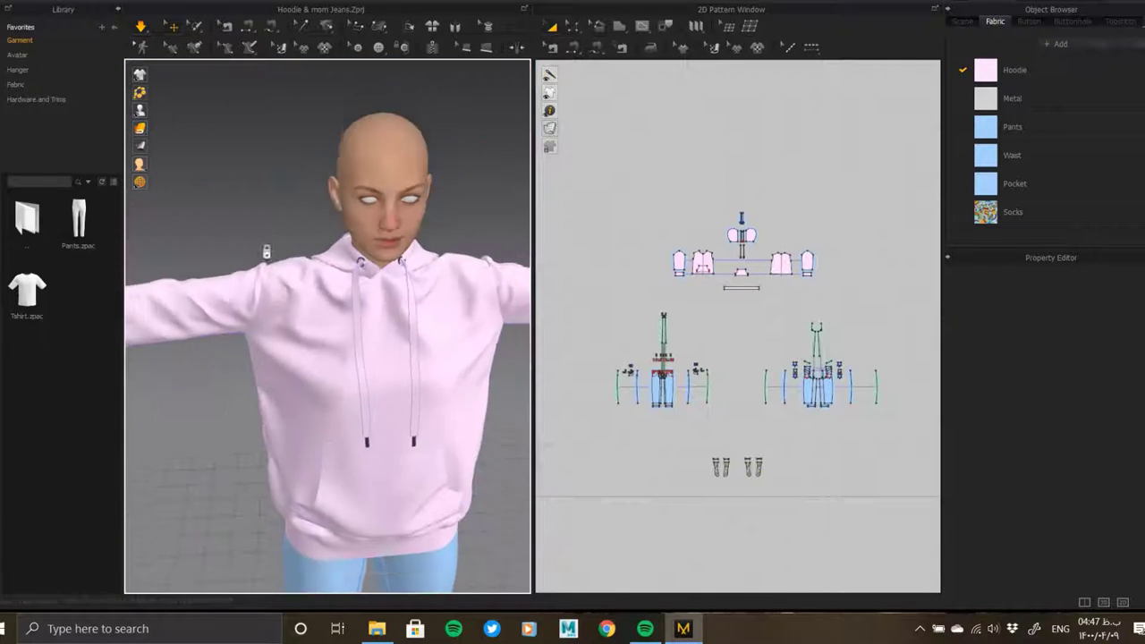
scroll(268, 255, down, 3)
scroll(322, 287, up, 1)
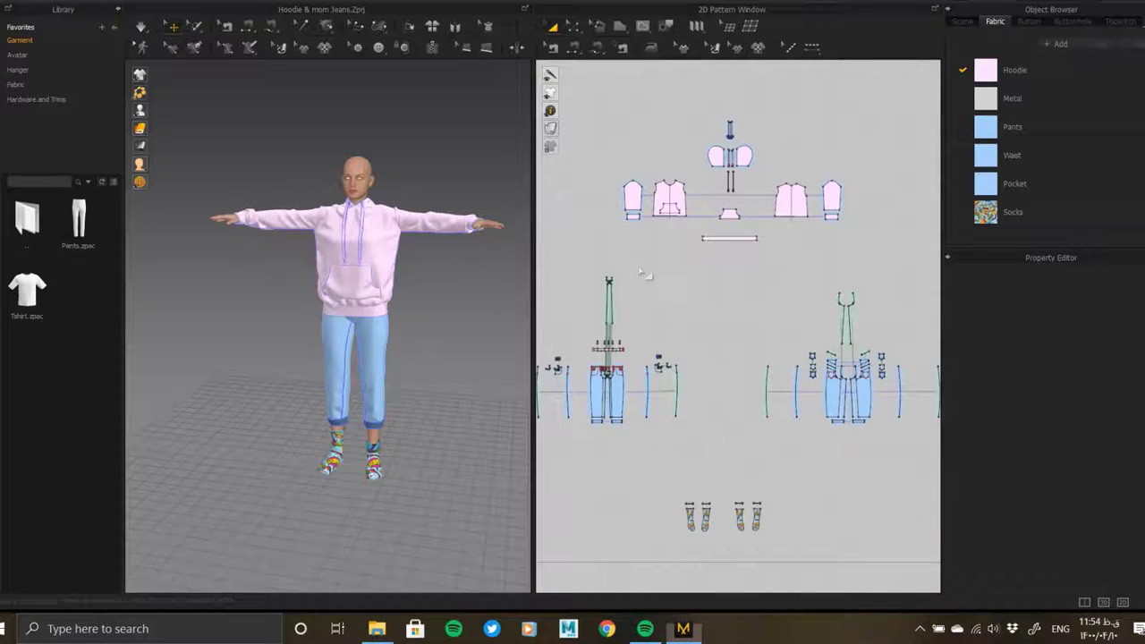
scroll(641, 272, down, 2)
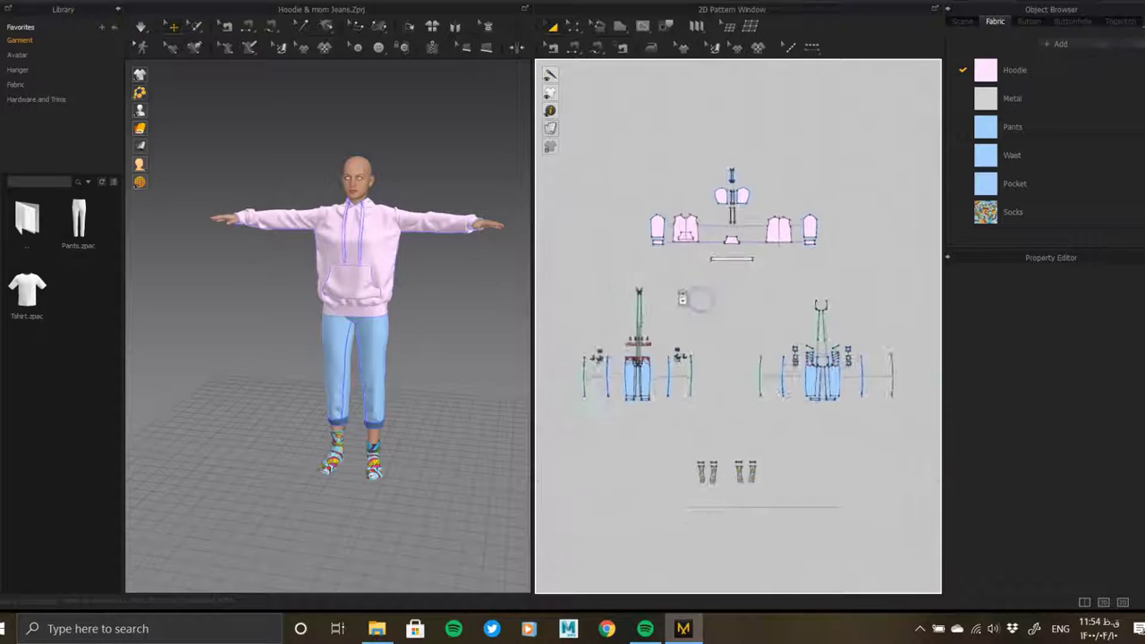
scroll(656, 277, down, 2)
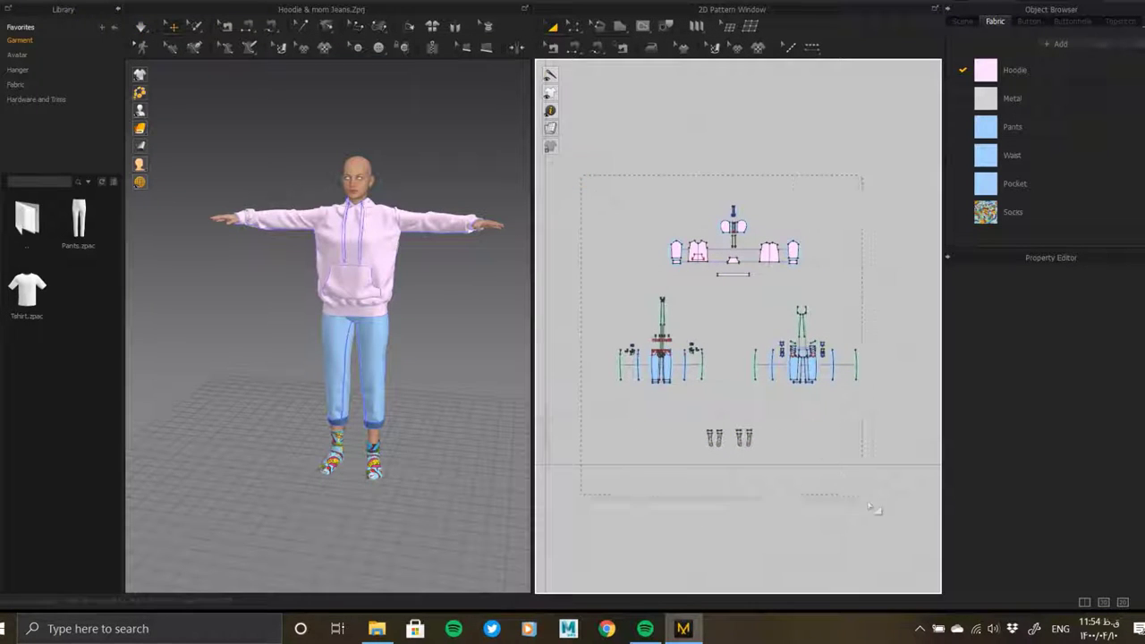
- Export all patterns as OBJ (Selected), saved as Thick in the Hoodie & mom Jeans folder
key(ctrl+a)
click(18, 2)
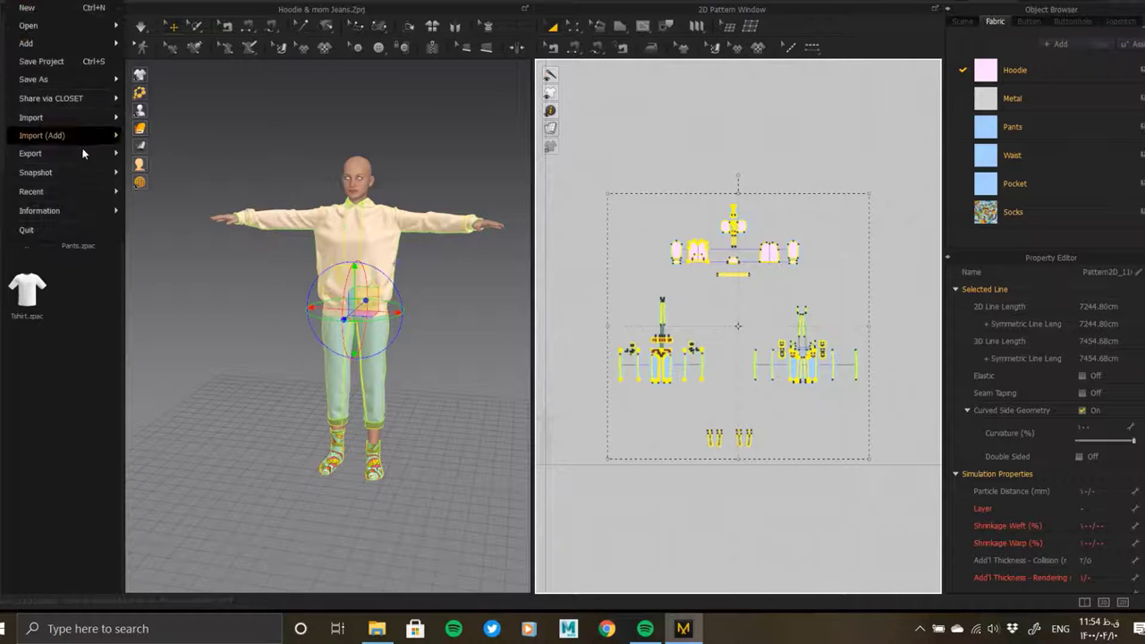
mouse_move(30, 154)
click(187, 172)
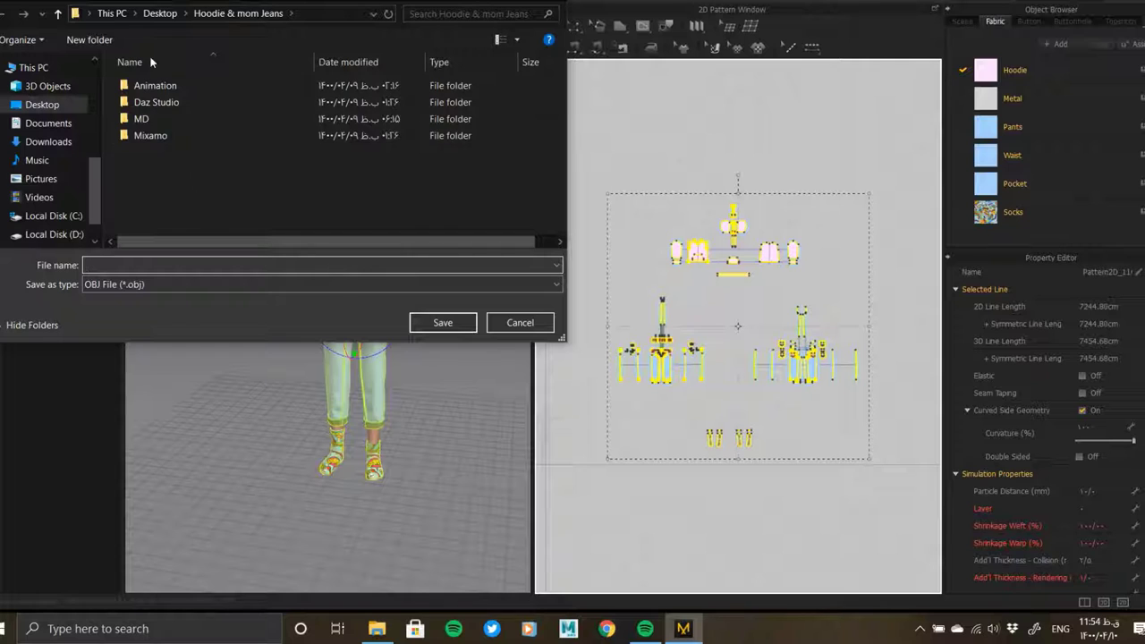
scroll(72, 98, up, 3)
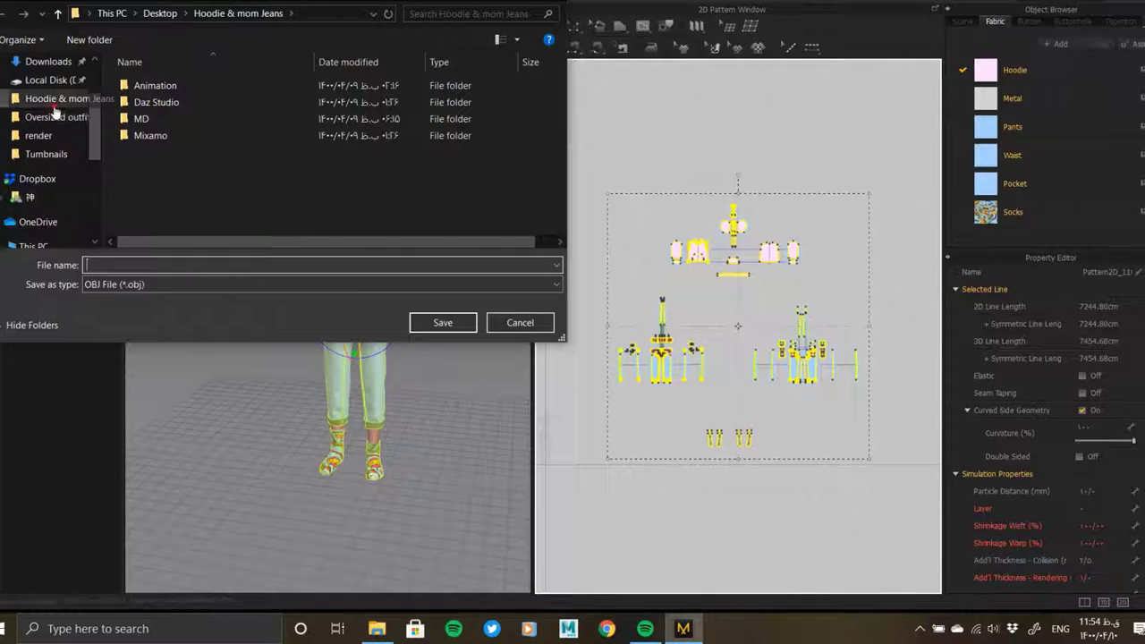
click(54, 100)
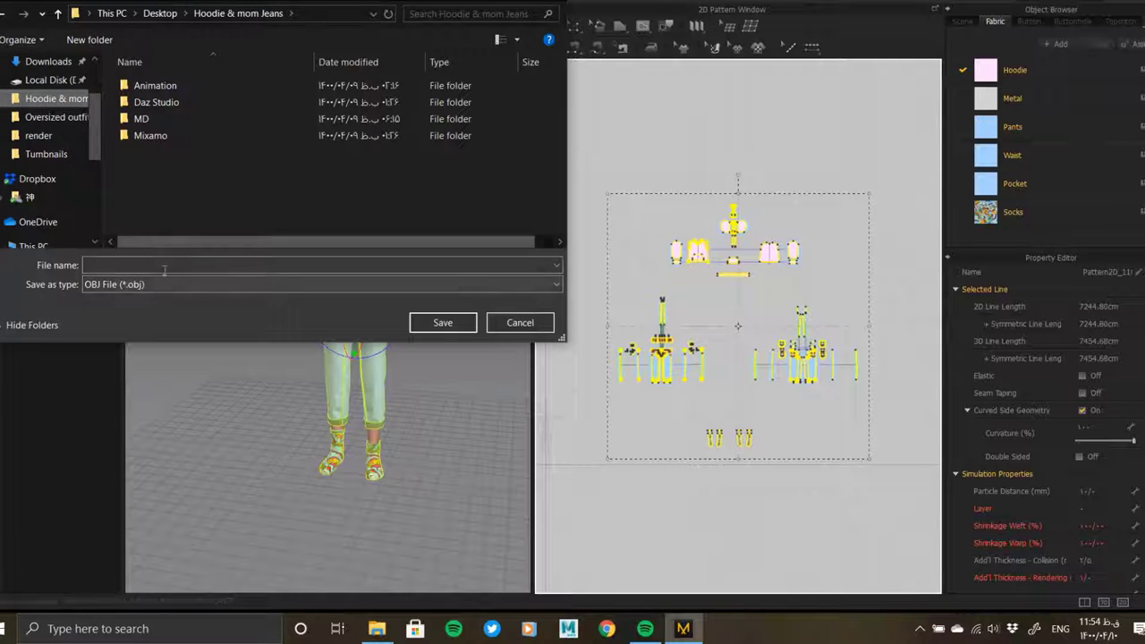
click(164, 267)
text(Thick)
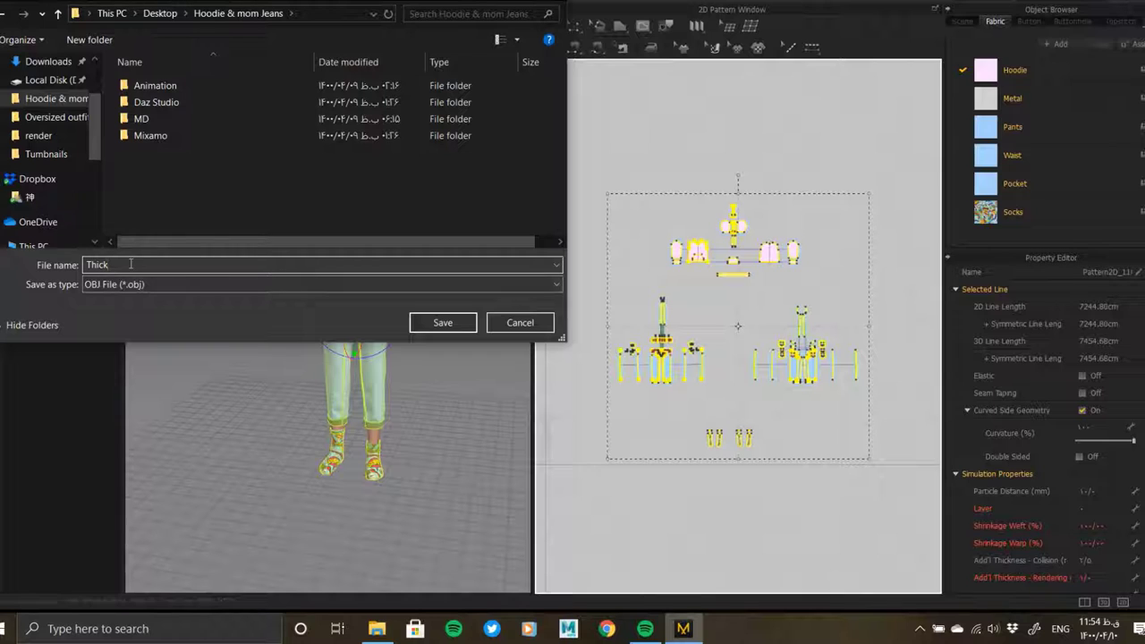
click(460, 327)
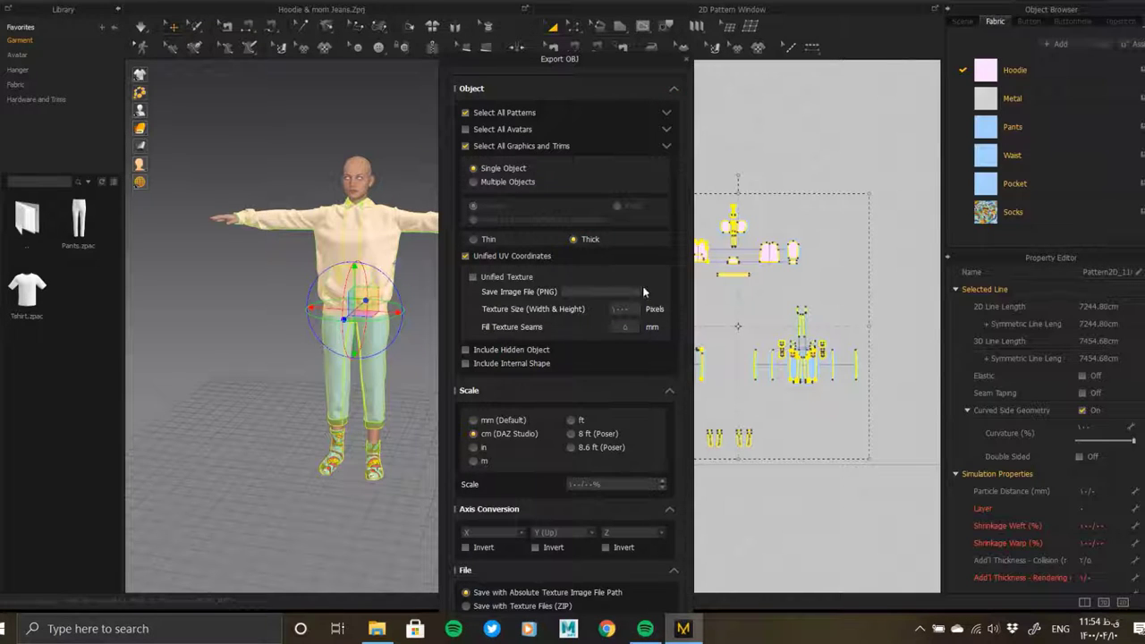
- Confirm the Thick option in Export OBJ settings
click(671, 511)
click(670, 525)
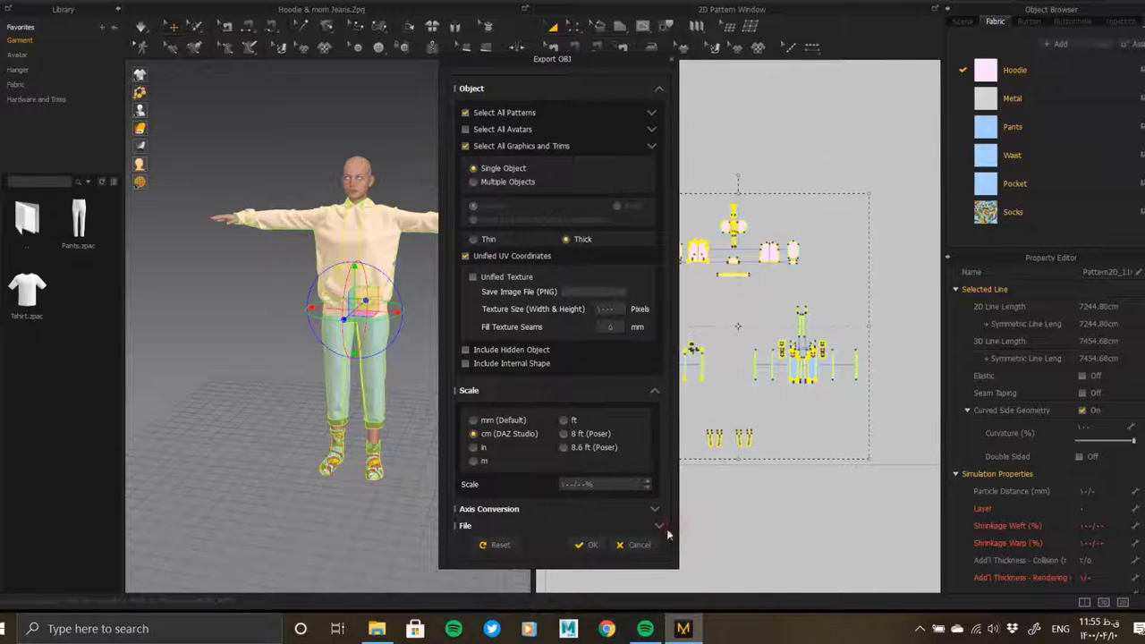
click(587, 545)
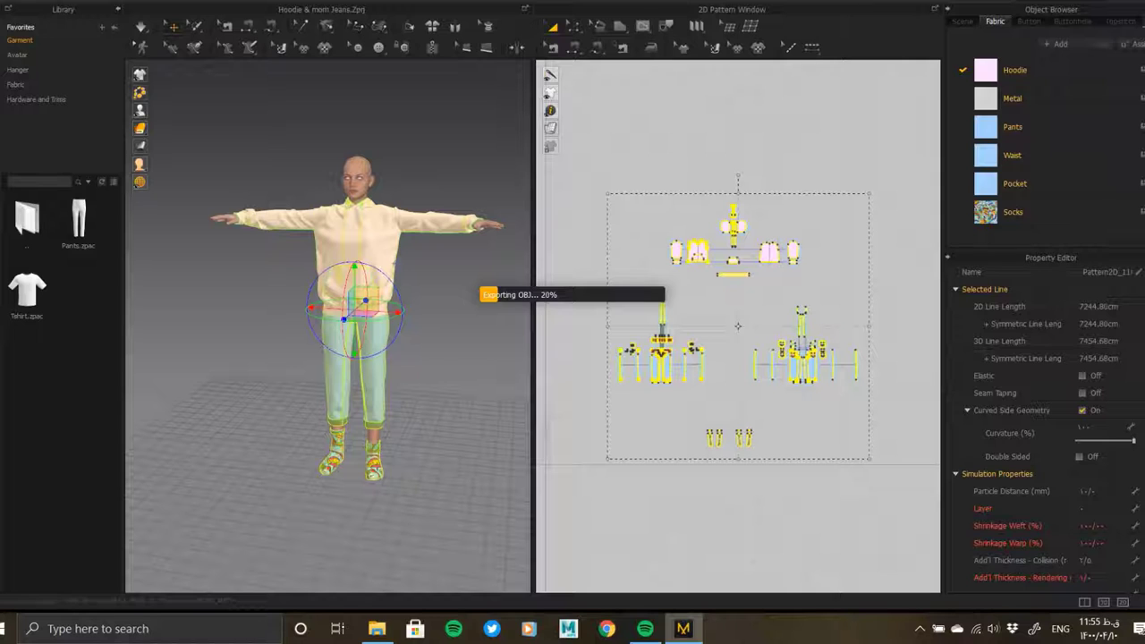
- In ZBrush, import Thick from Hoodie & mom Jeans and draw it on the canvas
key(alt+Tab)
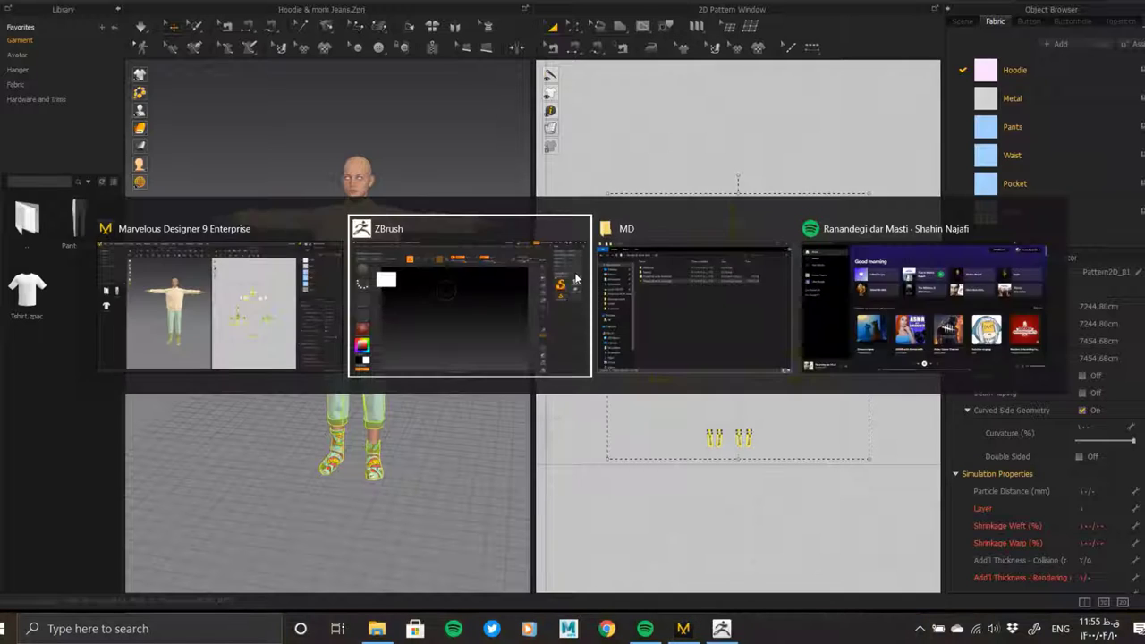
click(1010, 103)
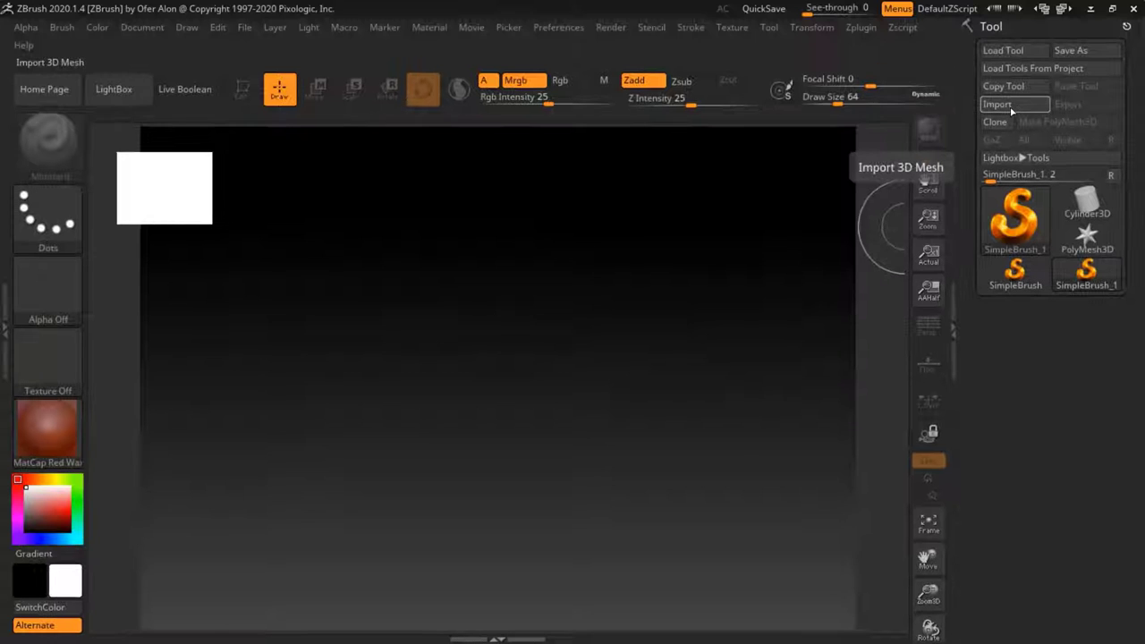
click(1012, 106)
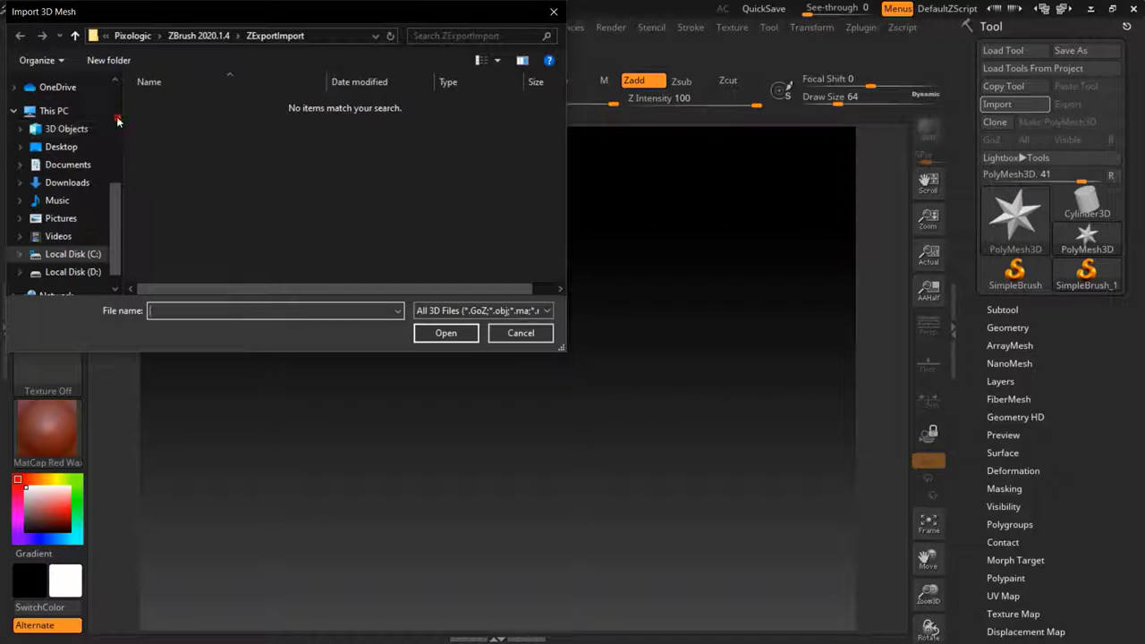
click(63, 170)
double_click(215, 158)
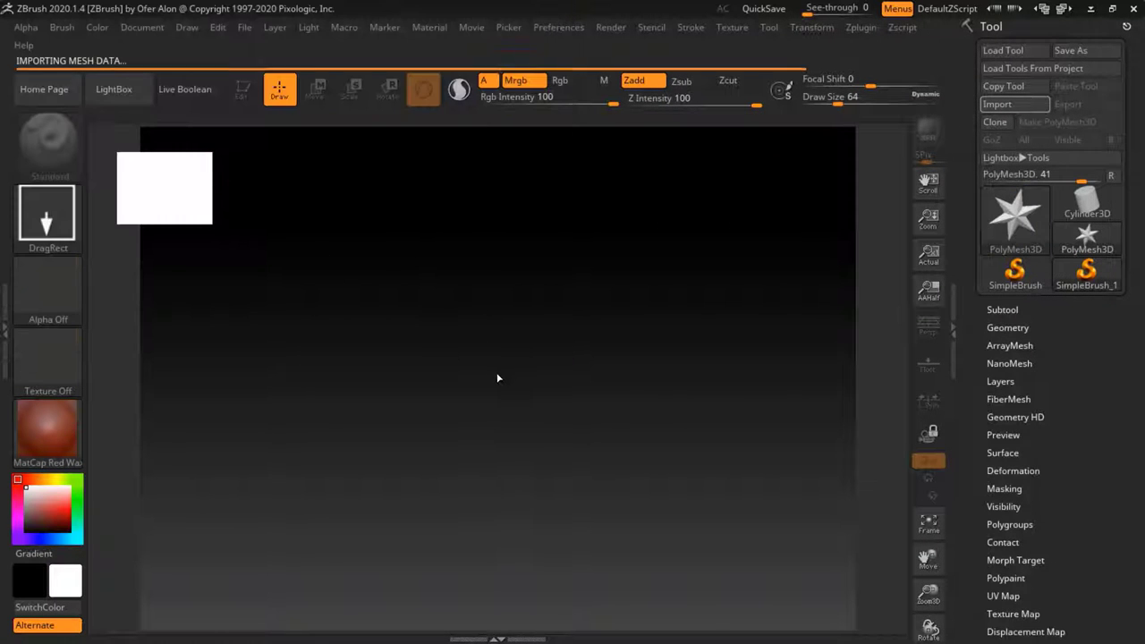
click(868, 140)
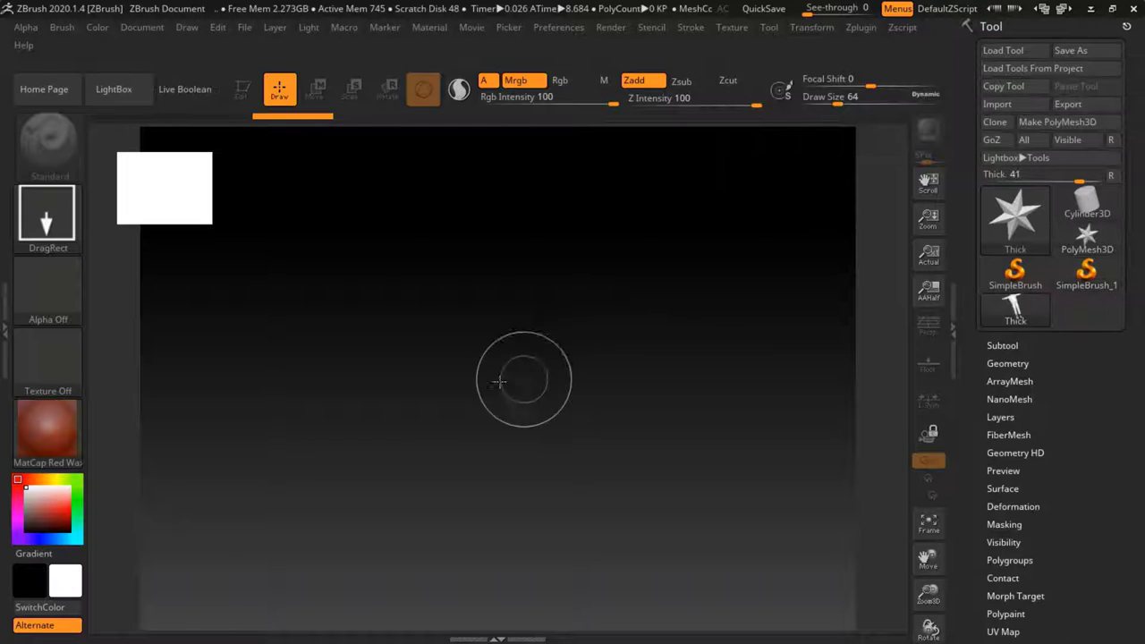
drag(476, 376, 476, 618)
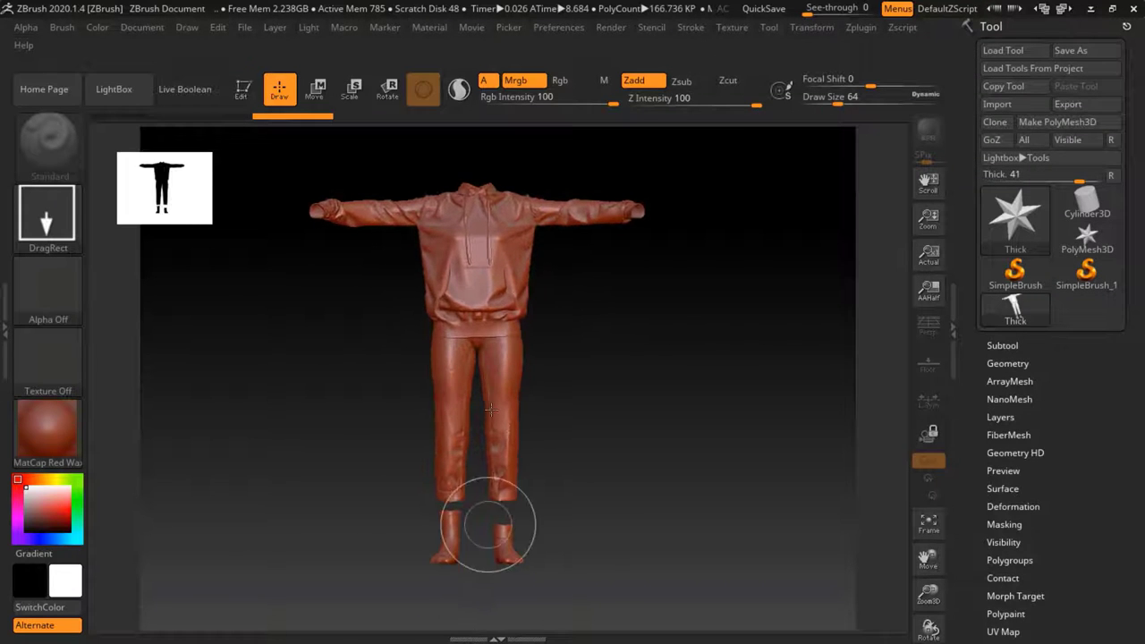
- Enter Edit mode and polygroup the clothing mesh by UV Groups
key(t)
drag(475, 528, 506, 435)
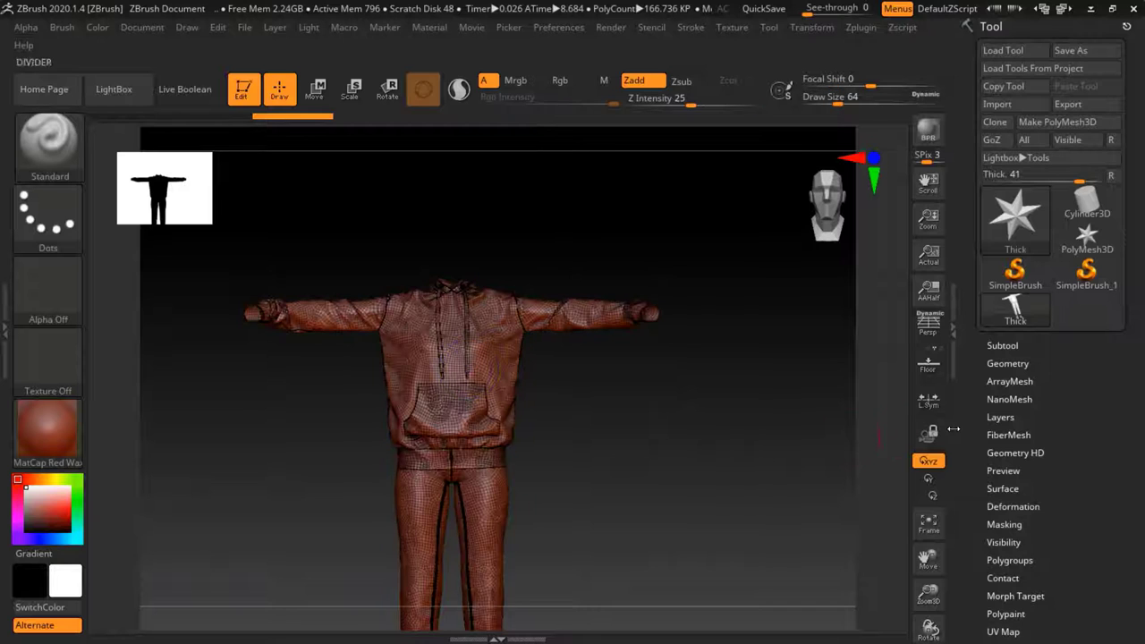
drag(968, 433, 969, 342)
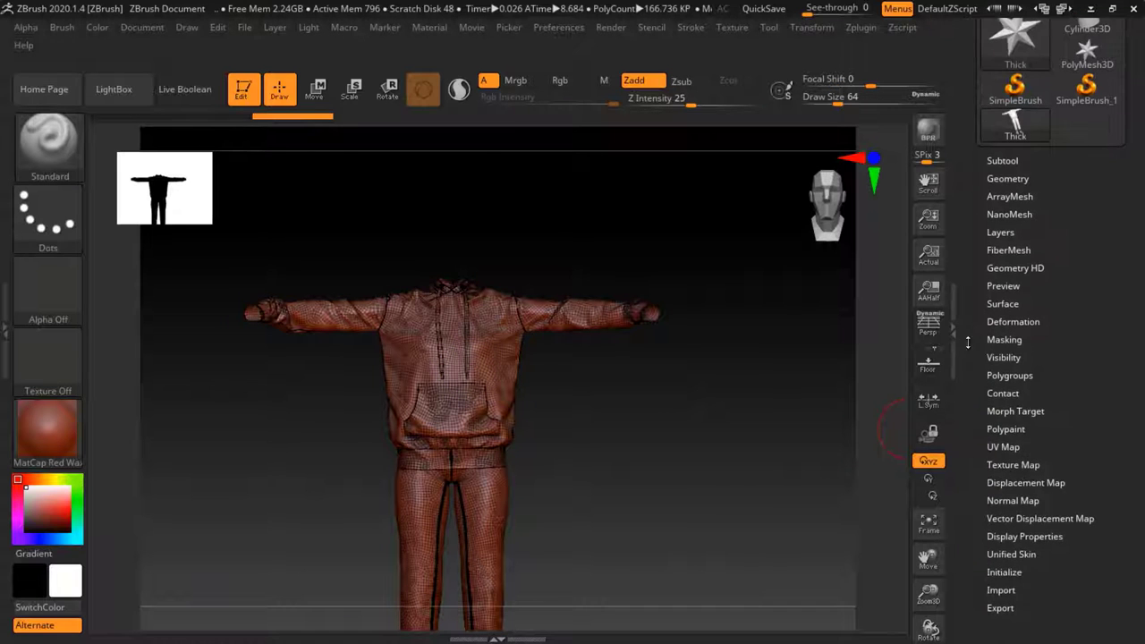
click(1006, 375)
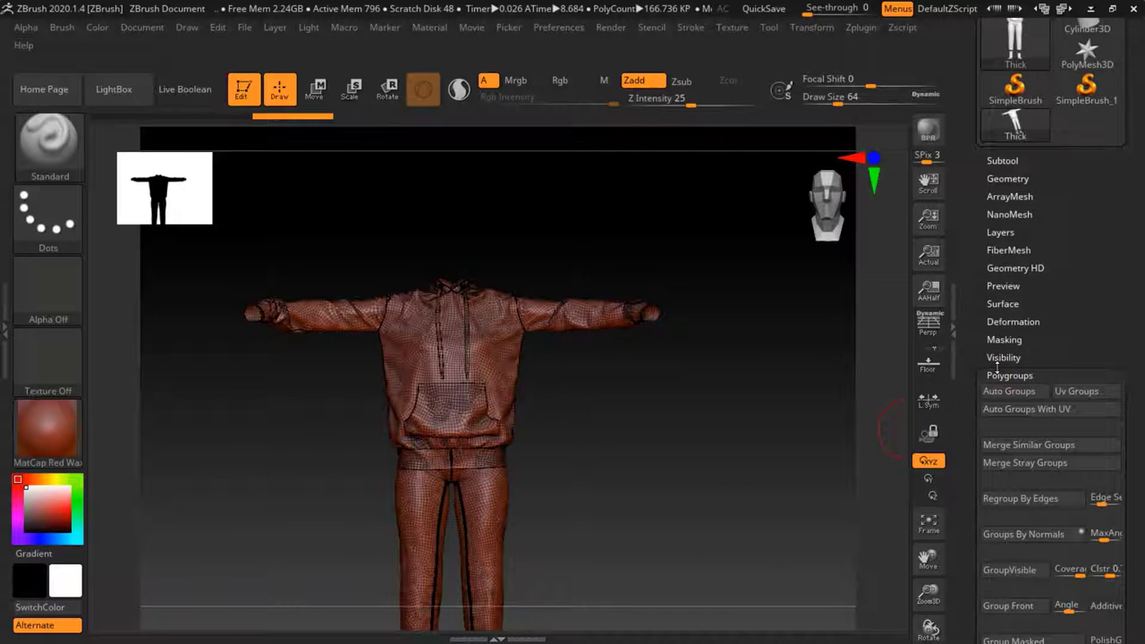
click(1079, 395)
drag(685, 366, 633, 389)
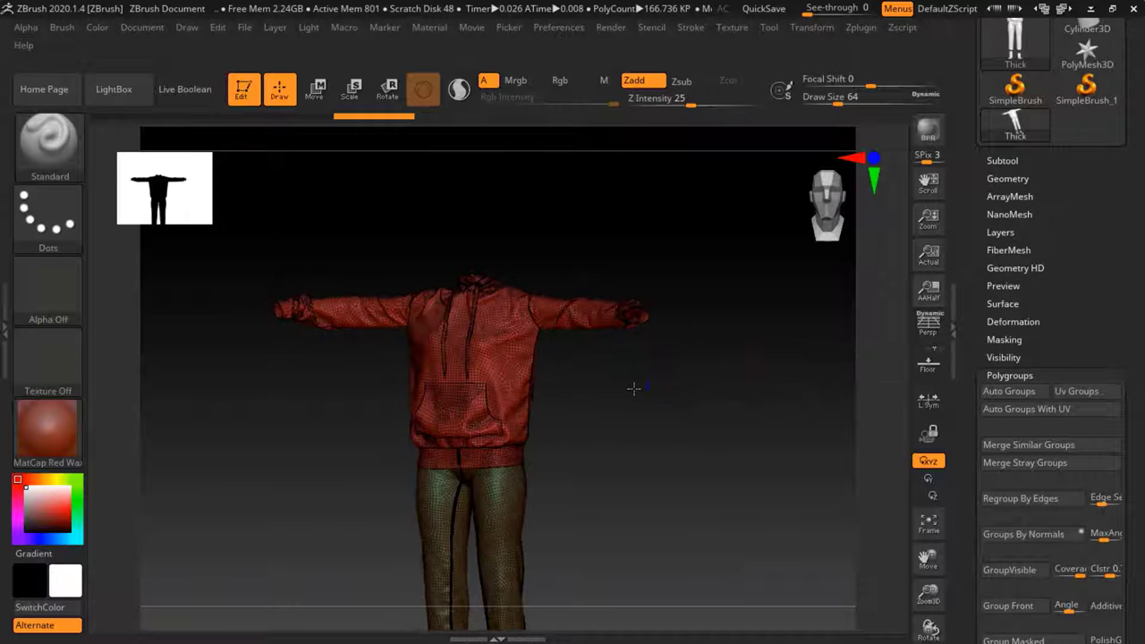
drag(969, 299, 967, 399)
- Split the mesh into subtools Thick1 and Thick with Groups Split
click(1003, 261)
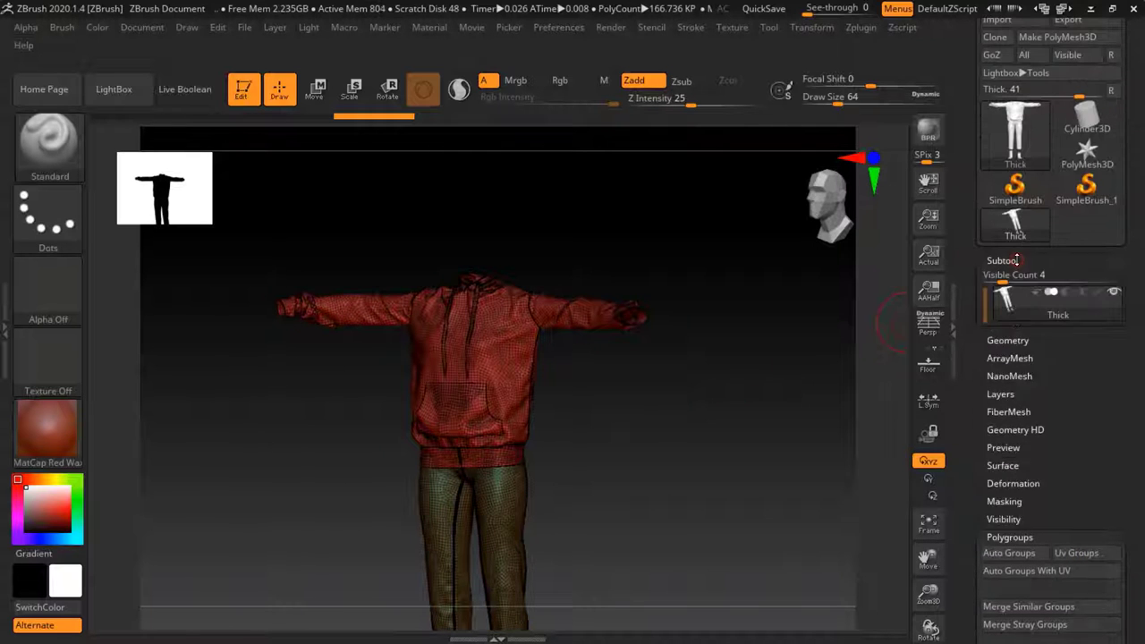
drag(967, 359, 967, 138)
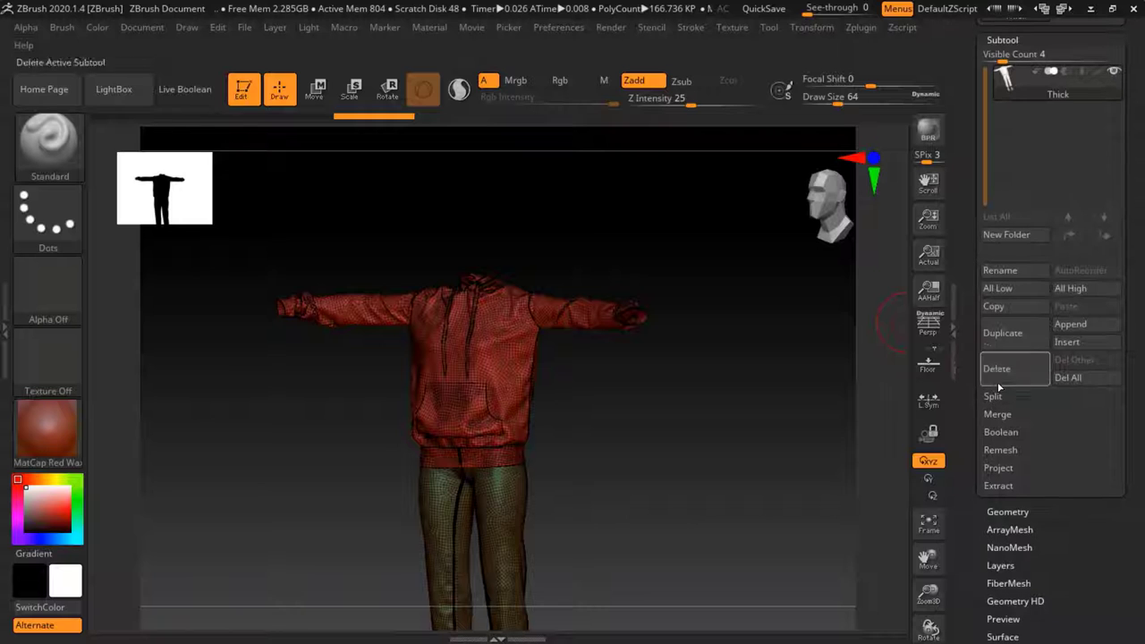
click(997, 412)
click(1082, 433)
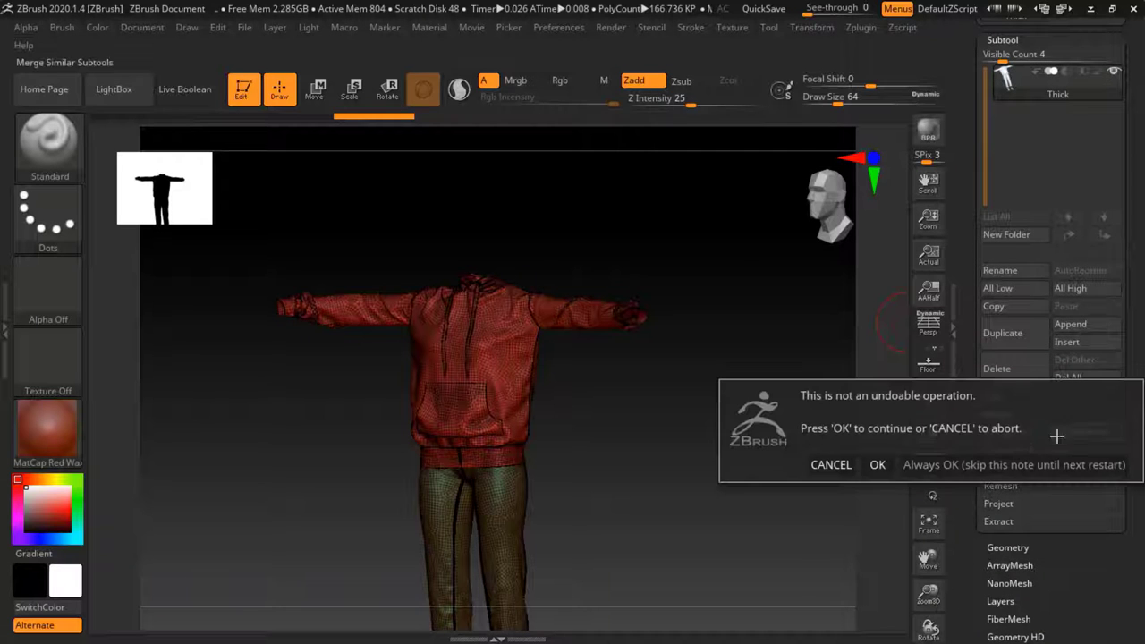
click(840, 466)
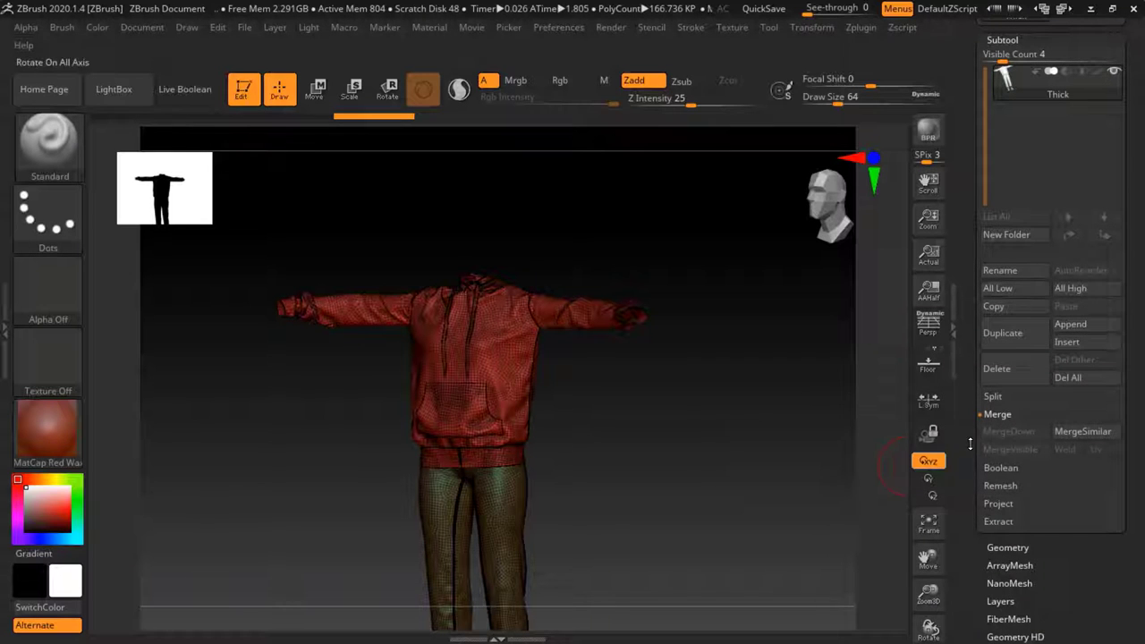
click(995, 397)
click(1081, 415)
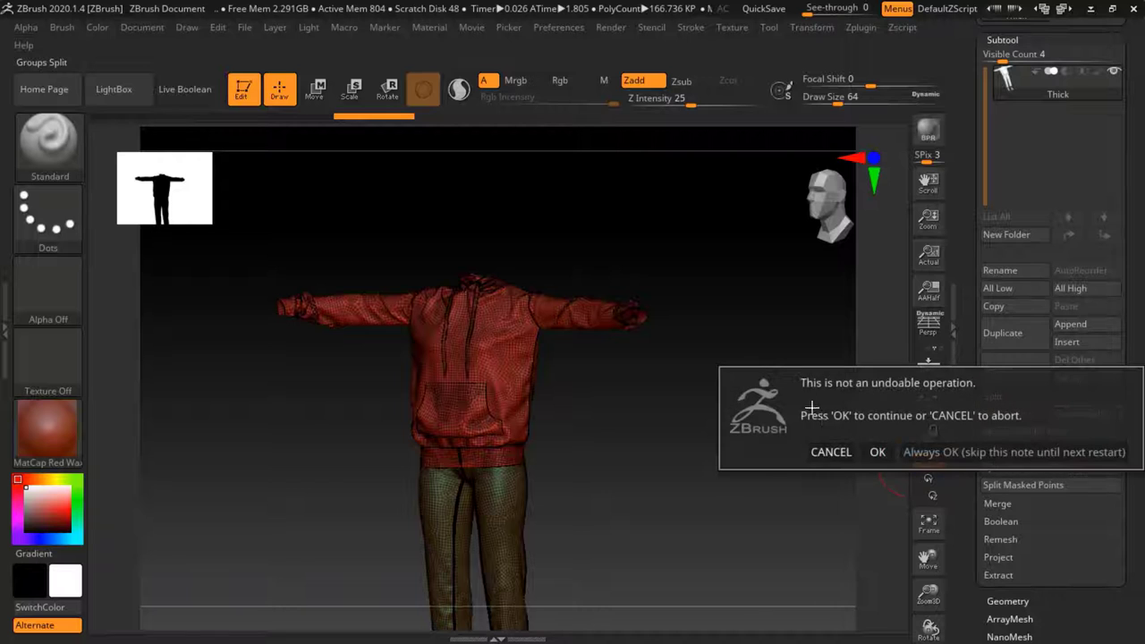
click(875, 452)
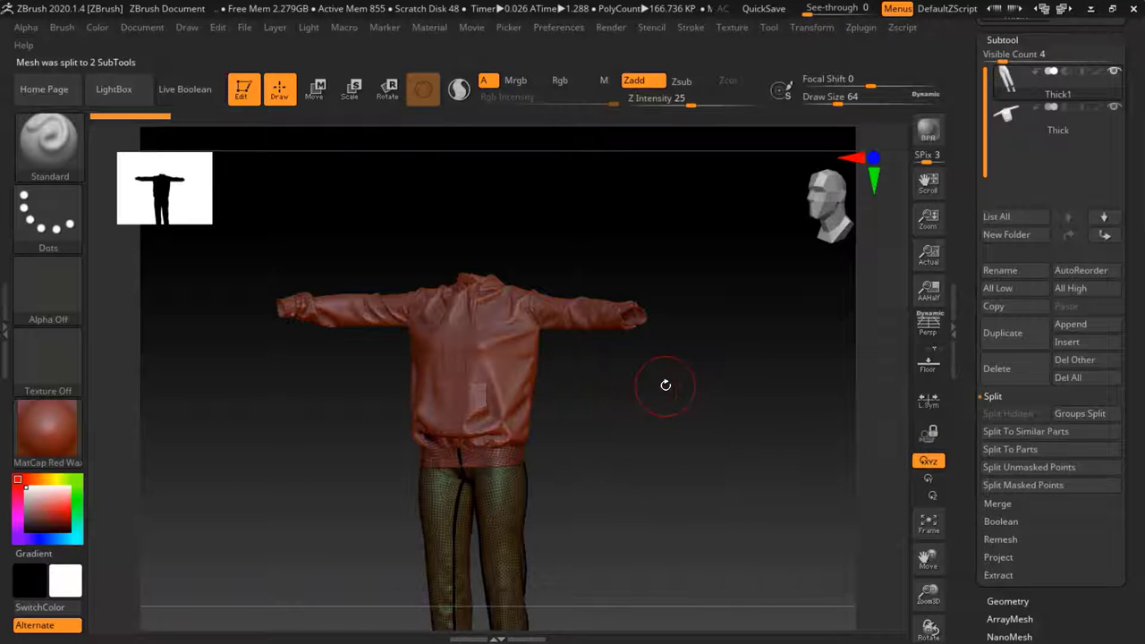
- Export the hoodie subtool through FBX ExportImport as Thick_LOW.fbx
scroll(1047, 403, up, 3)
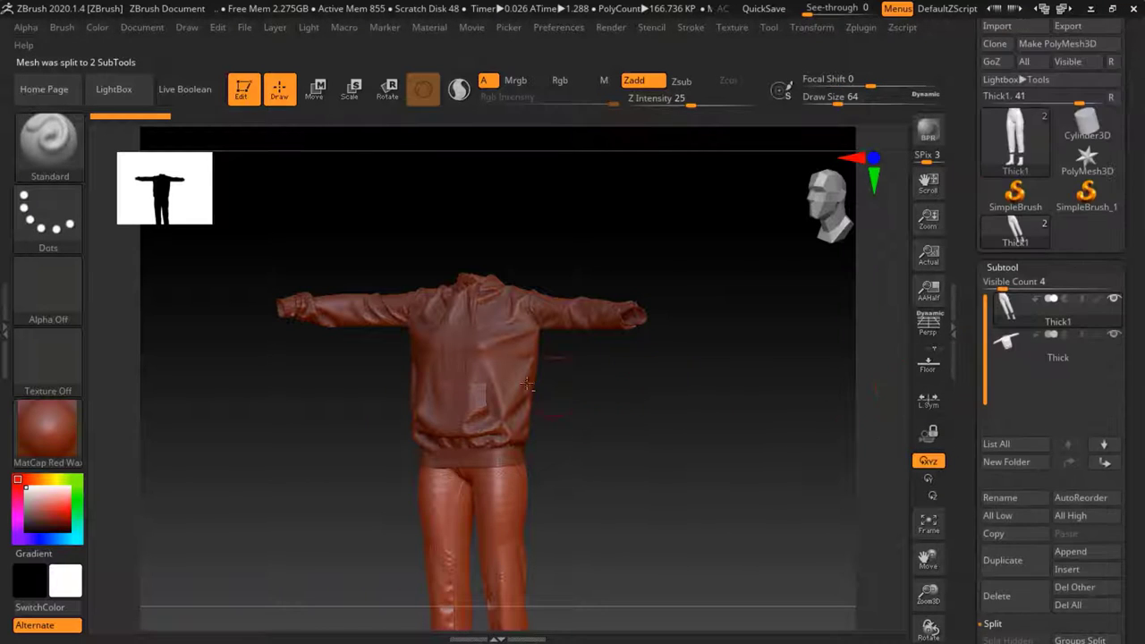
alt+click(521, 380)
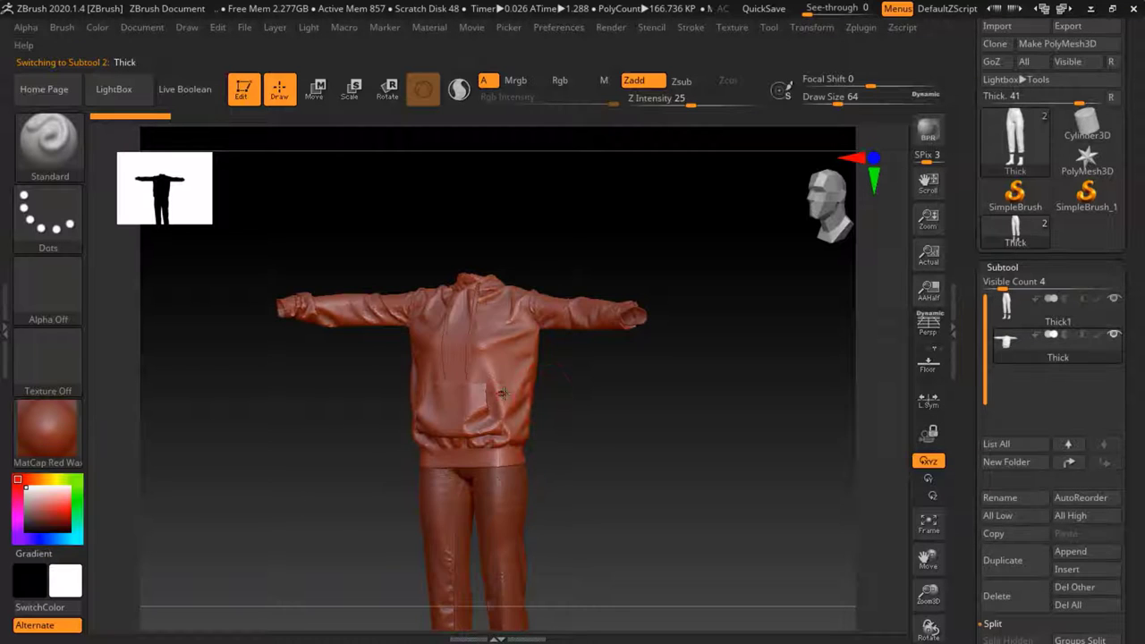
shift+drag(549, 396, 860, 157)
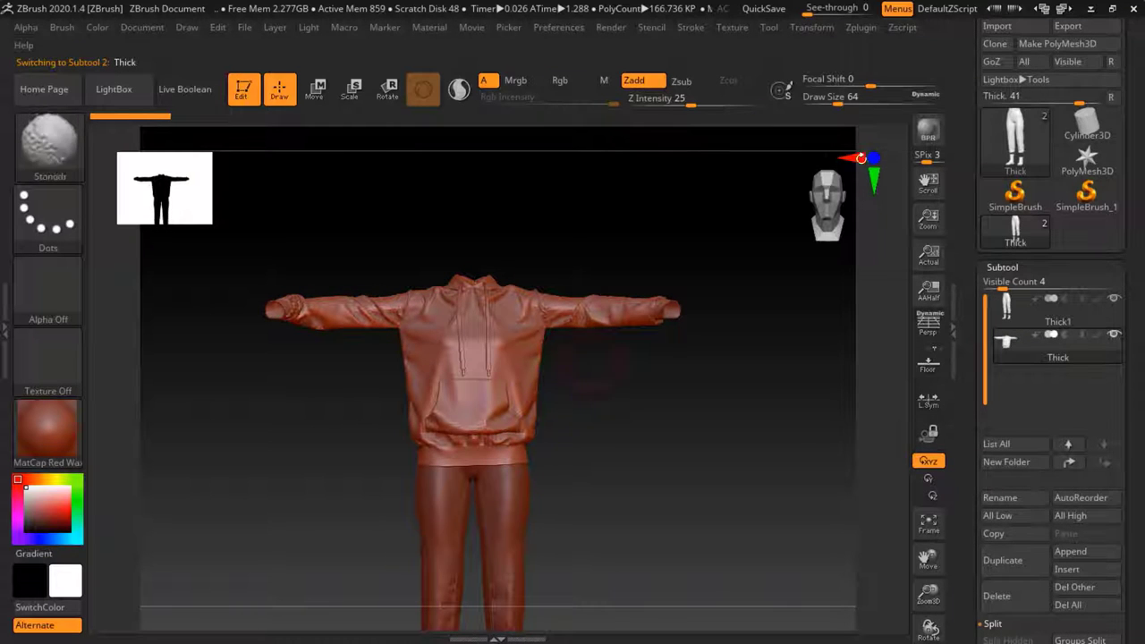
click(861, 27)
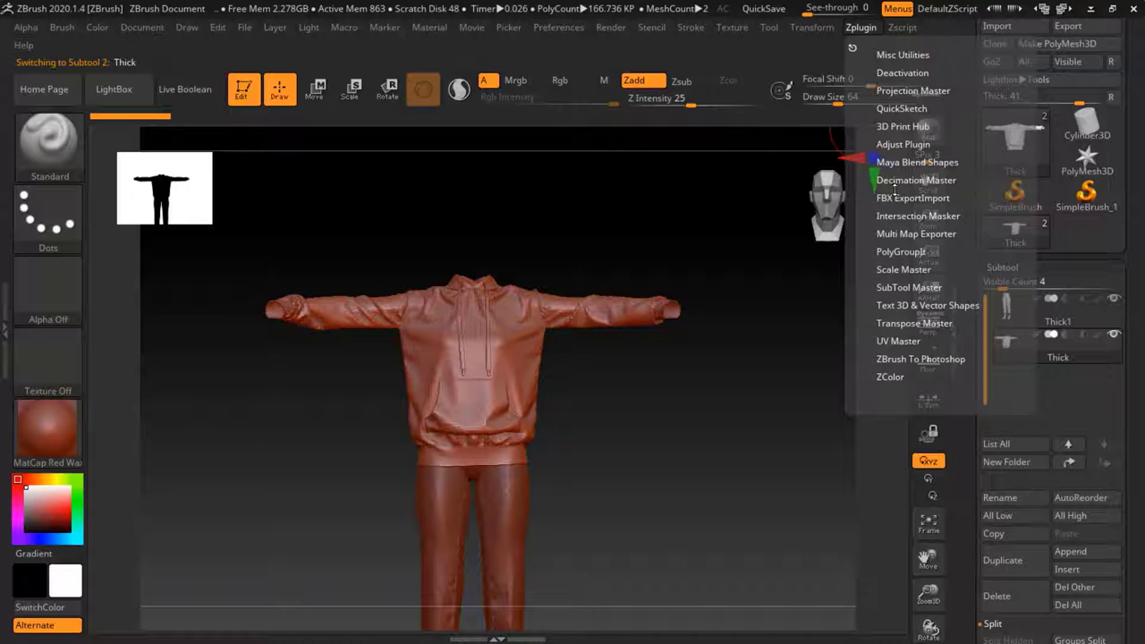
click(894, 197)
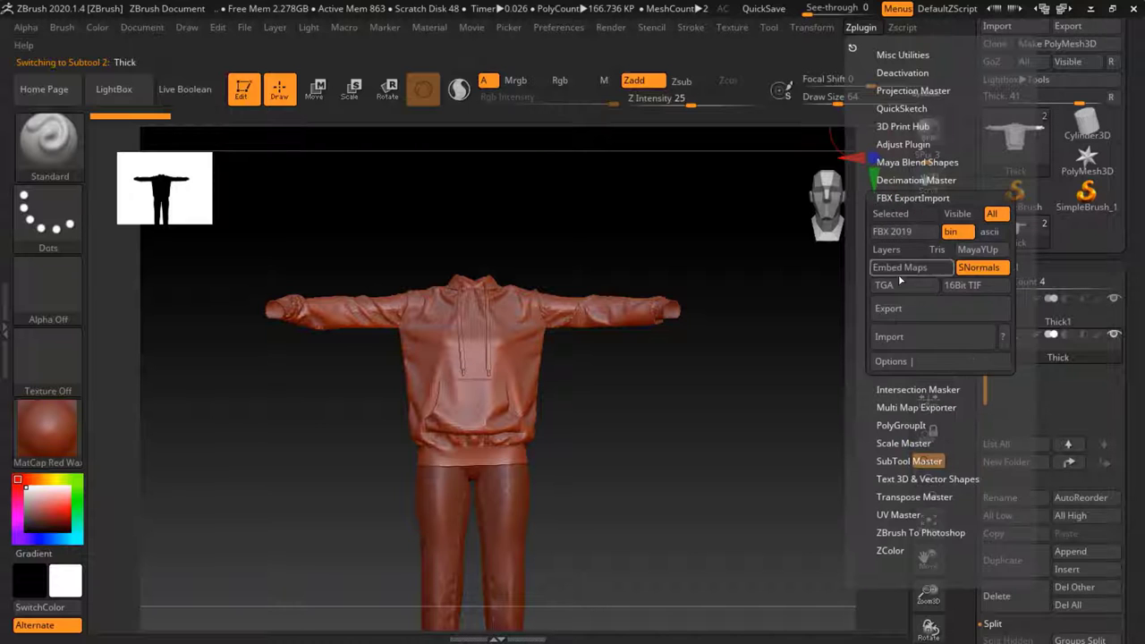
click(903, 312)
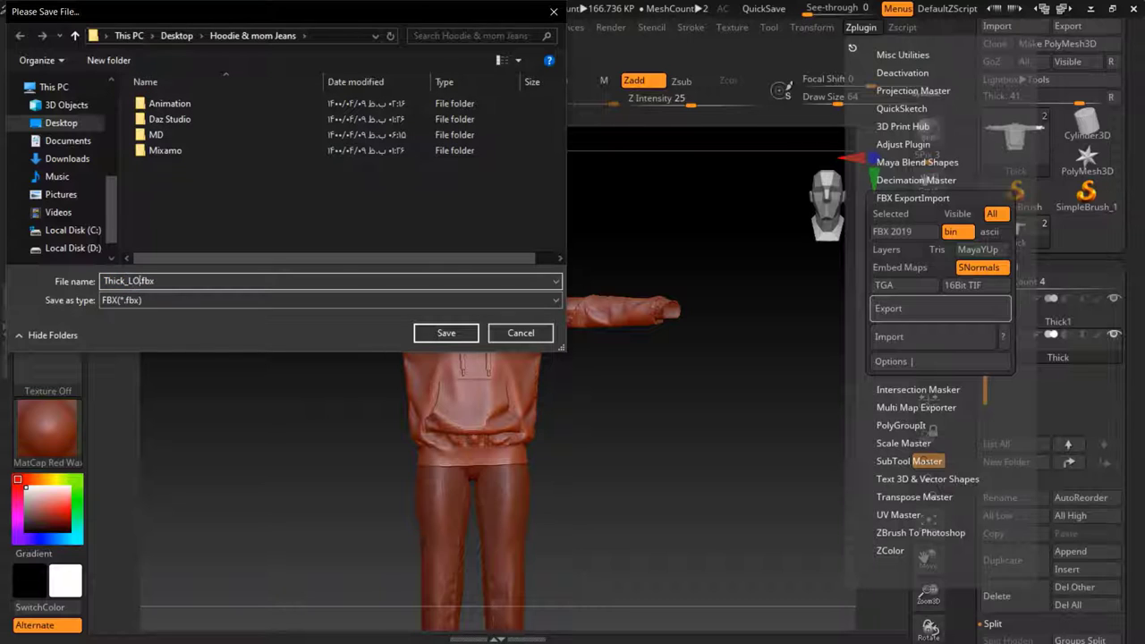
key(Return)
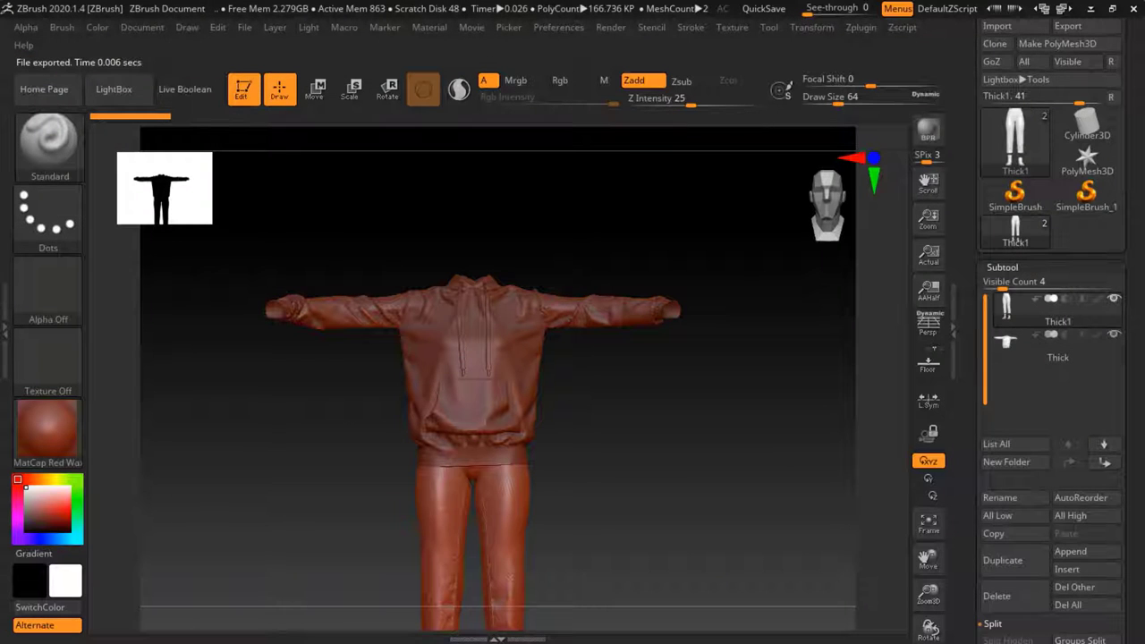
click(1059, 349)
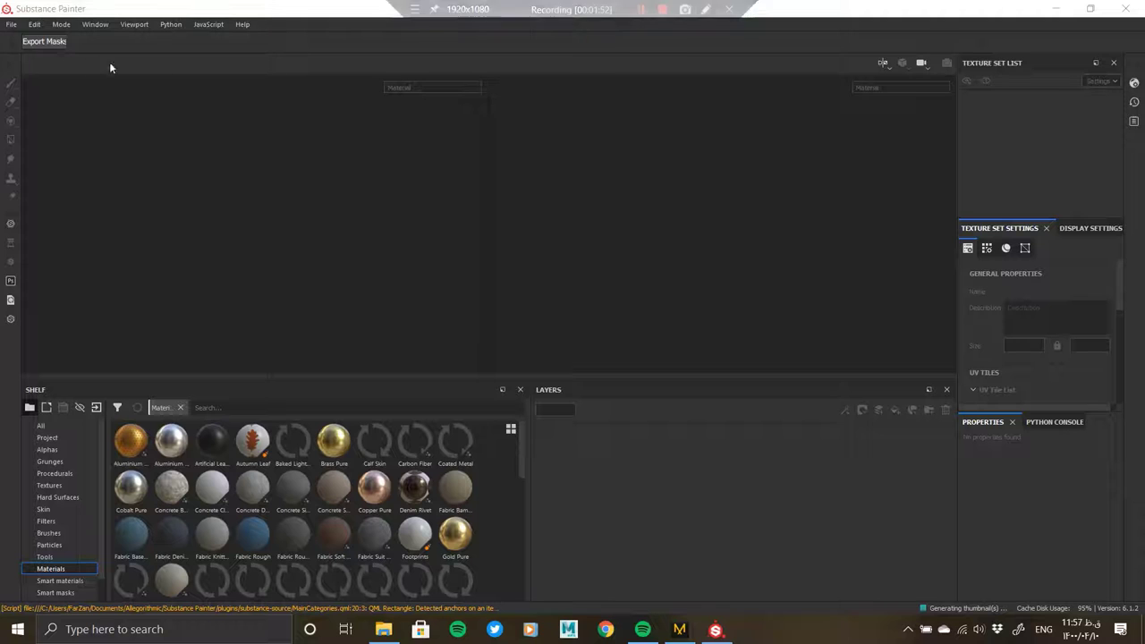
- Create a new Substance Painter project using the Thick_LOW.fbx mesh
click(11, 25)
click(416, 211)
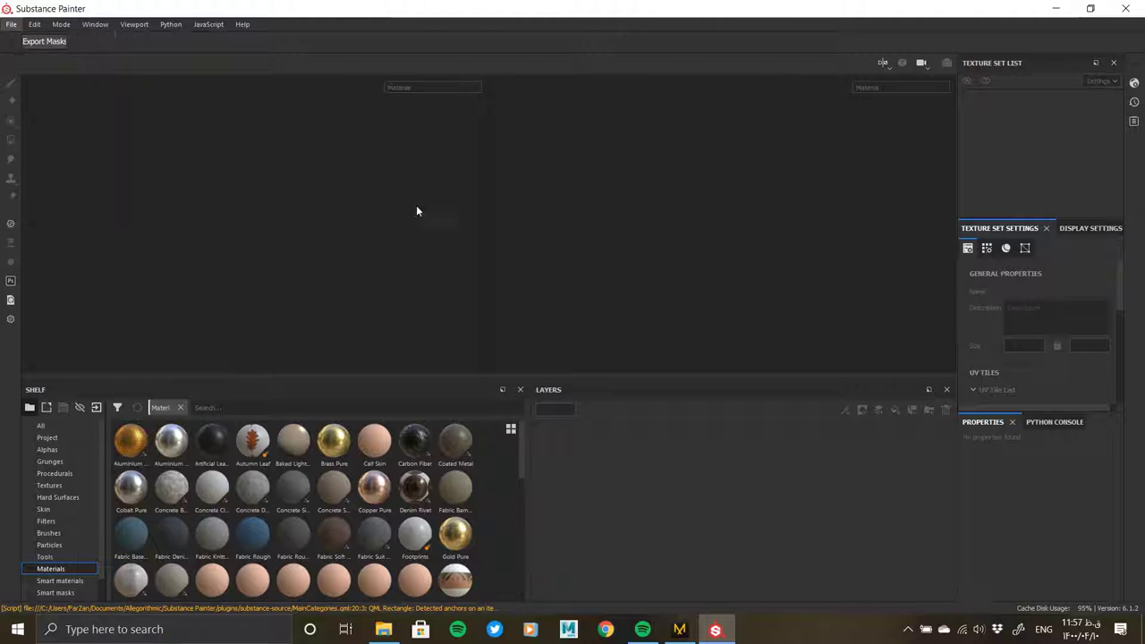
key(ctrl+n)
click(716, 185)
double_click(579, 335)
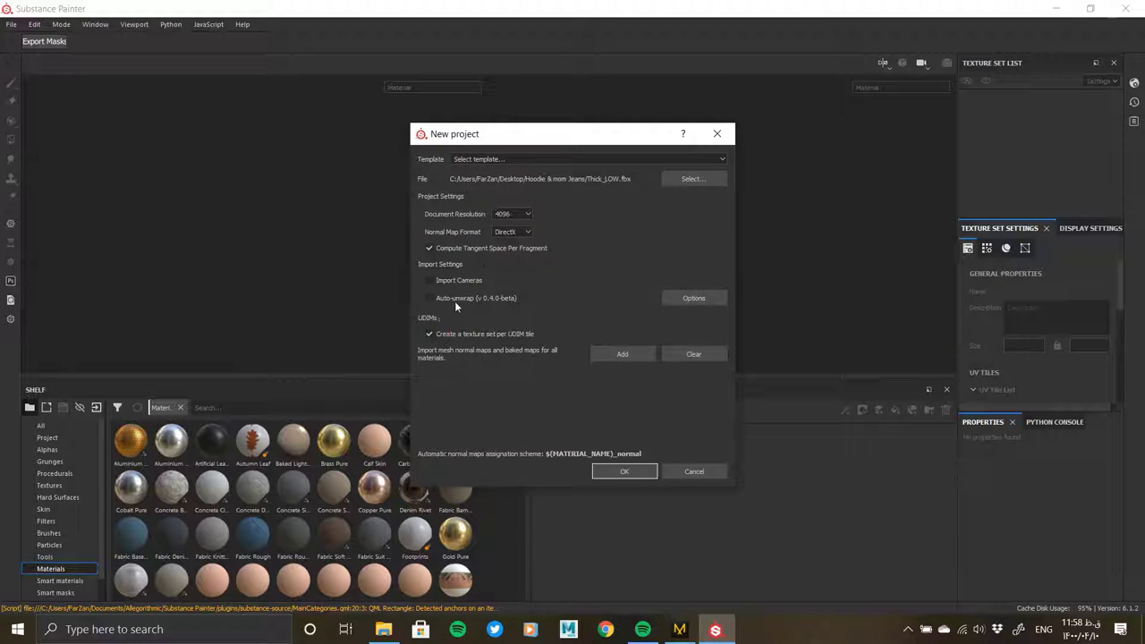
click(614, 473)
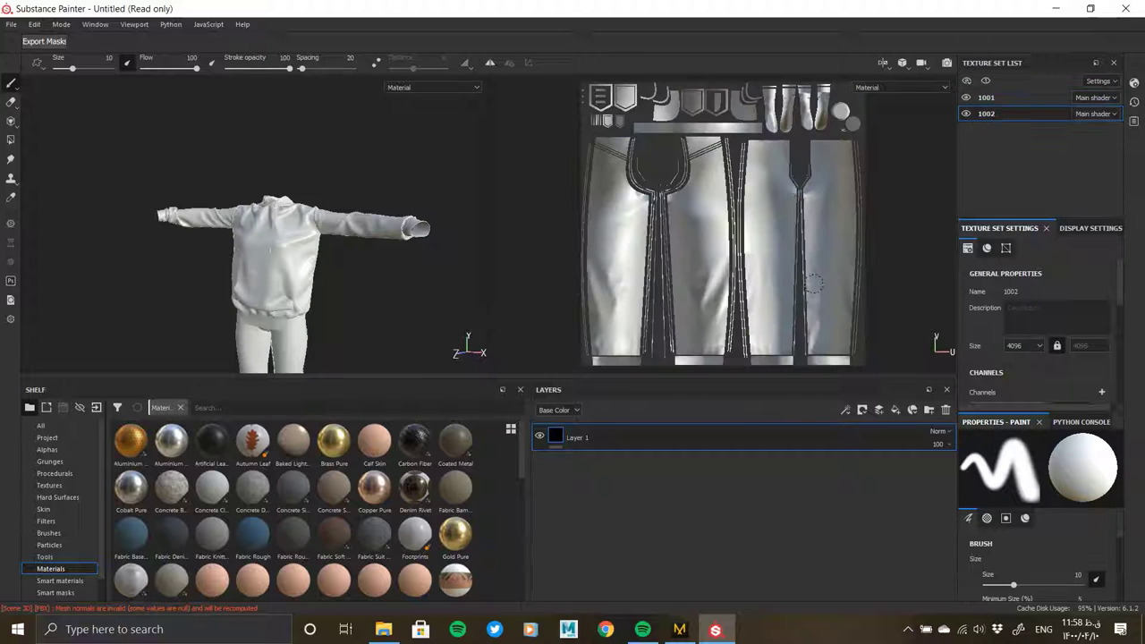
- Orbit and zoom to inspect the loaded hoodie and jeans
scroll(290, 184, up, 3)
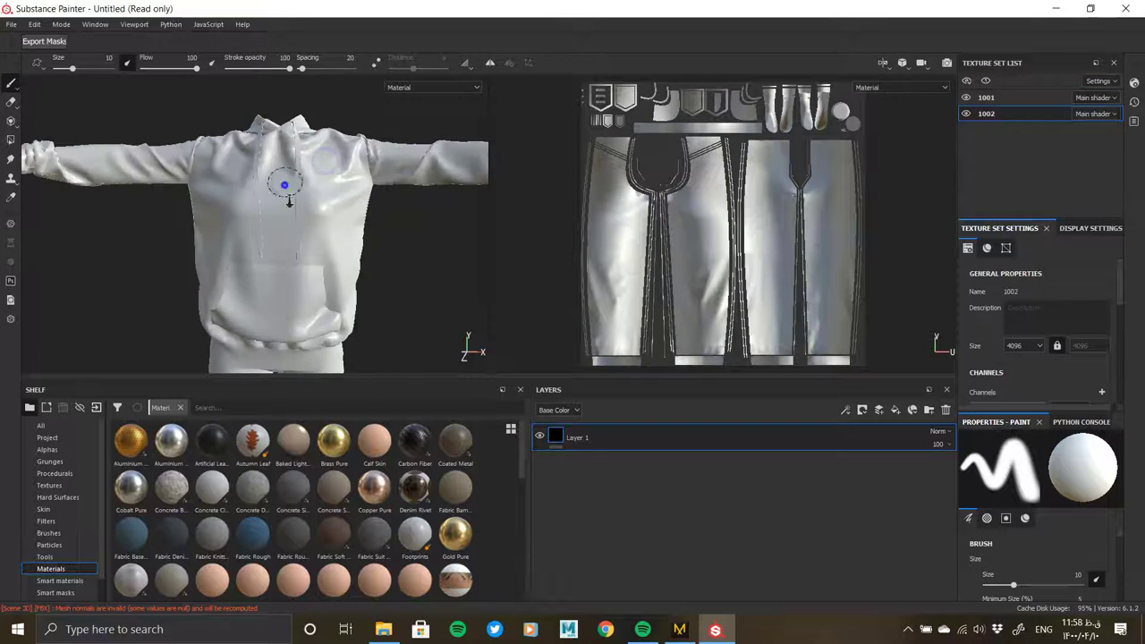
scroll(288, 235, up, 2)
alt+drag(288, 235, 371, 271)
scroll(370, 271, down, 3)
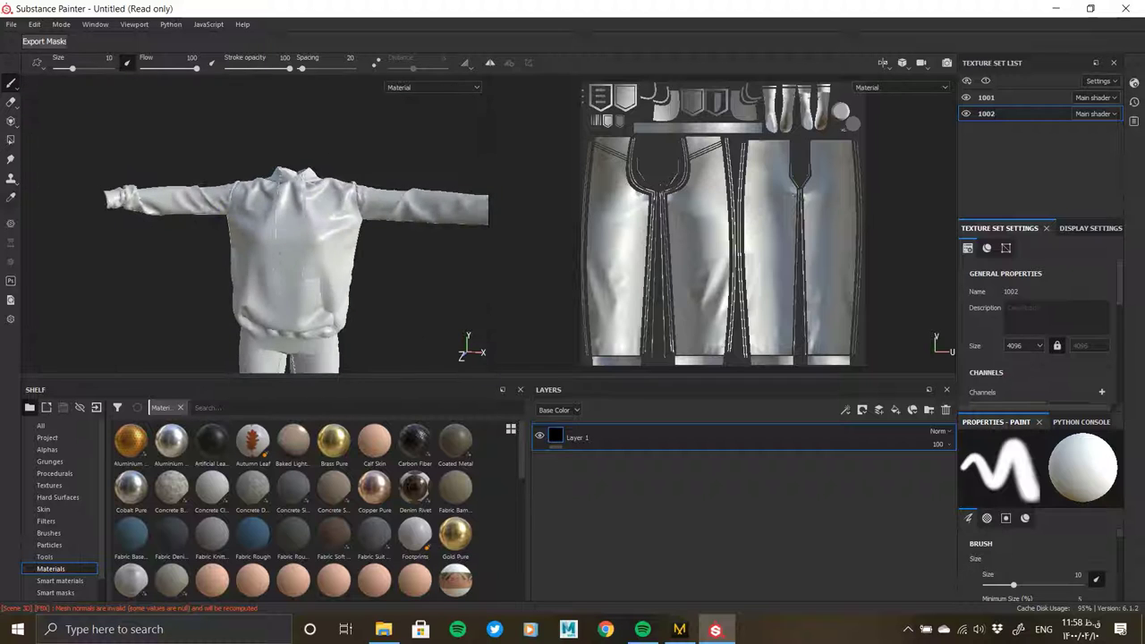
mouse_move(293, 216)
alt+mouse_down()
mouse_move(242, 179)
mouse_move(289, 179)
alt+mouse_up()
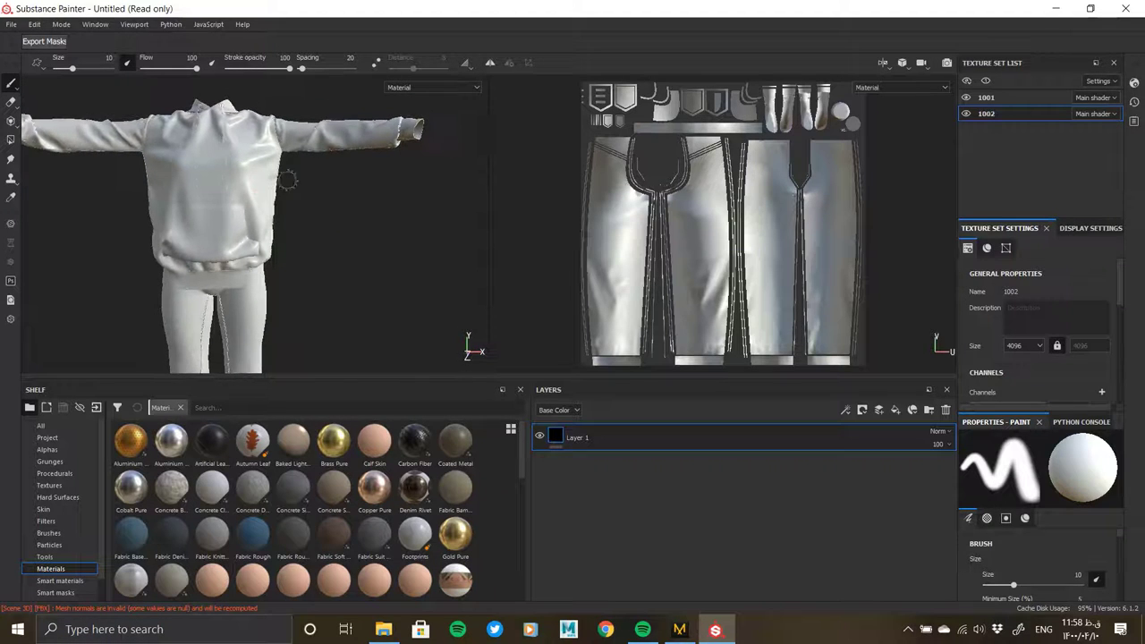
scroll(290, 175, up, 2)
scroll(290, 177, down, 2)
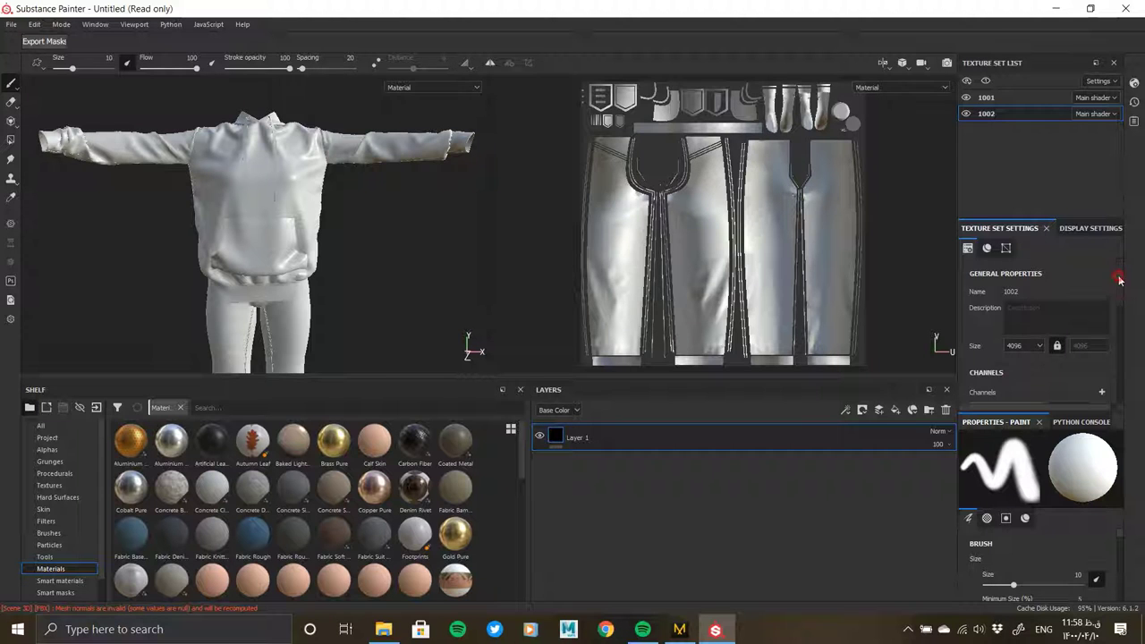
scroll(1120, 280, down, 2)
scroll(1114, 313, down, 2)
scroll(1097, 340, down, 2)
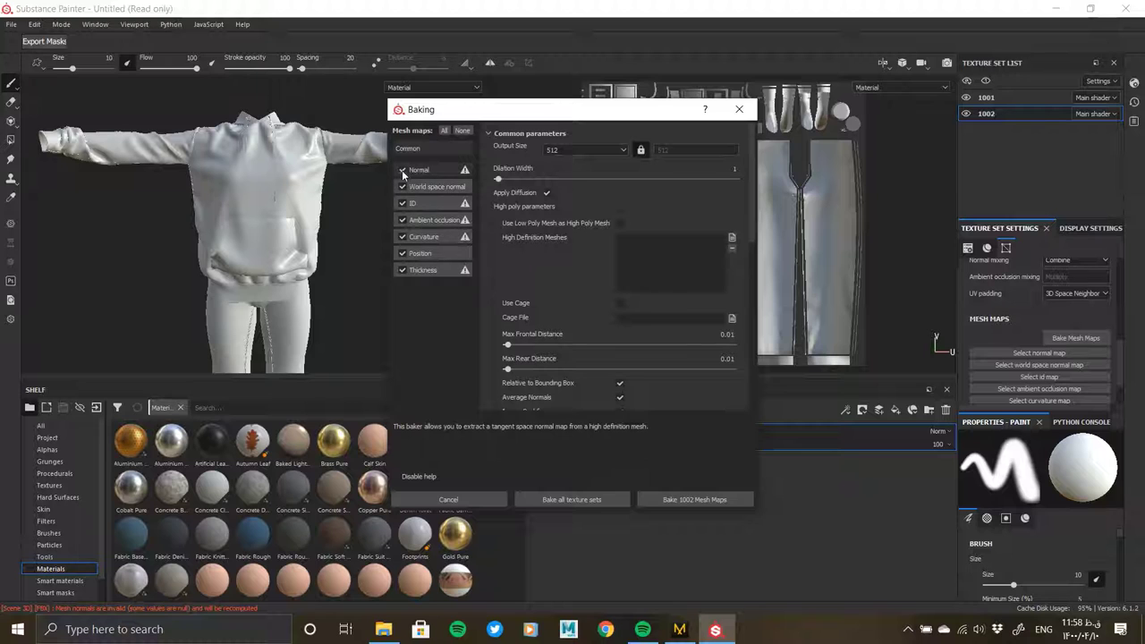
- Disable the Normal, Ambient occlusion, Thickness and ID bakers
click(403, 171)
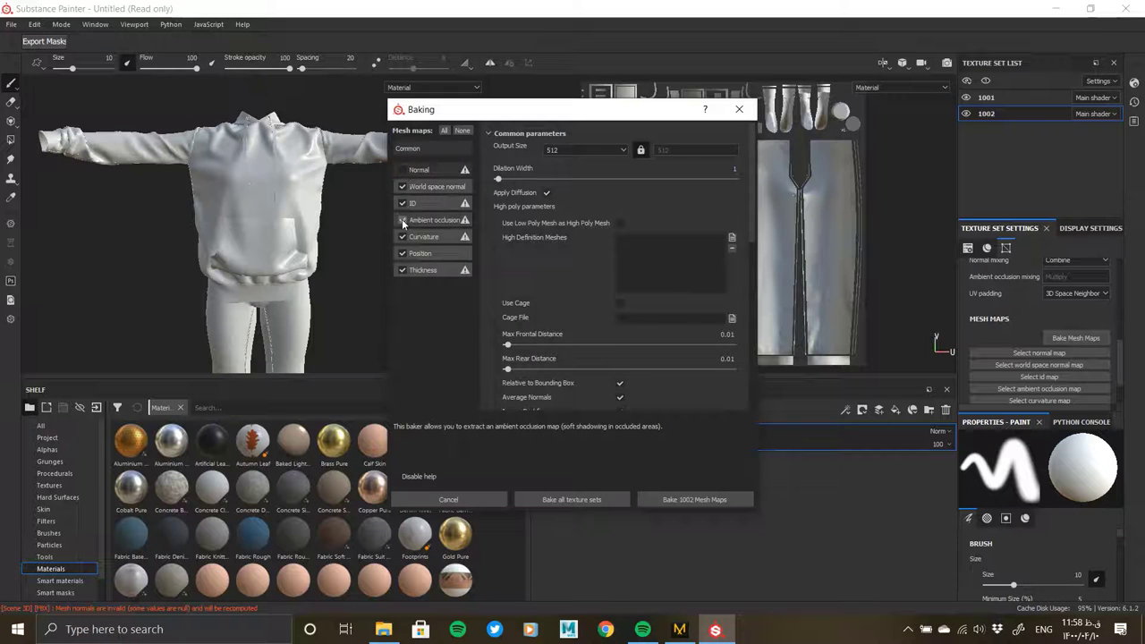
click(403, 220)
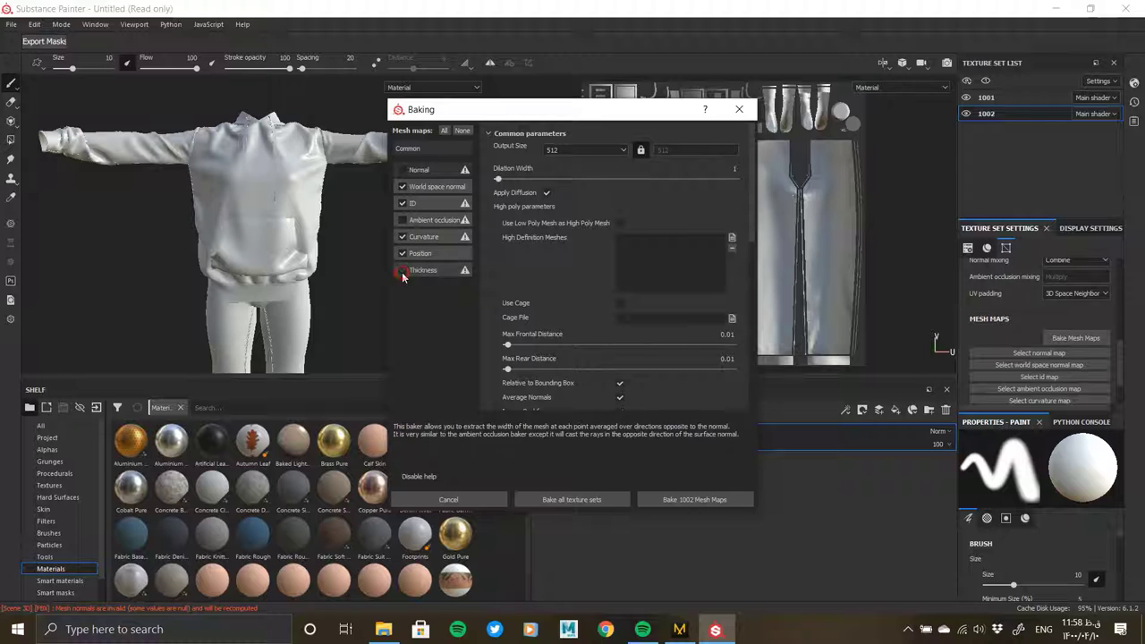
click(402, 270)
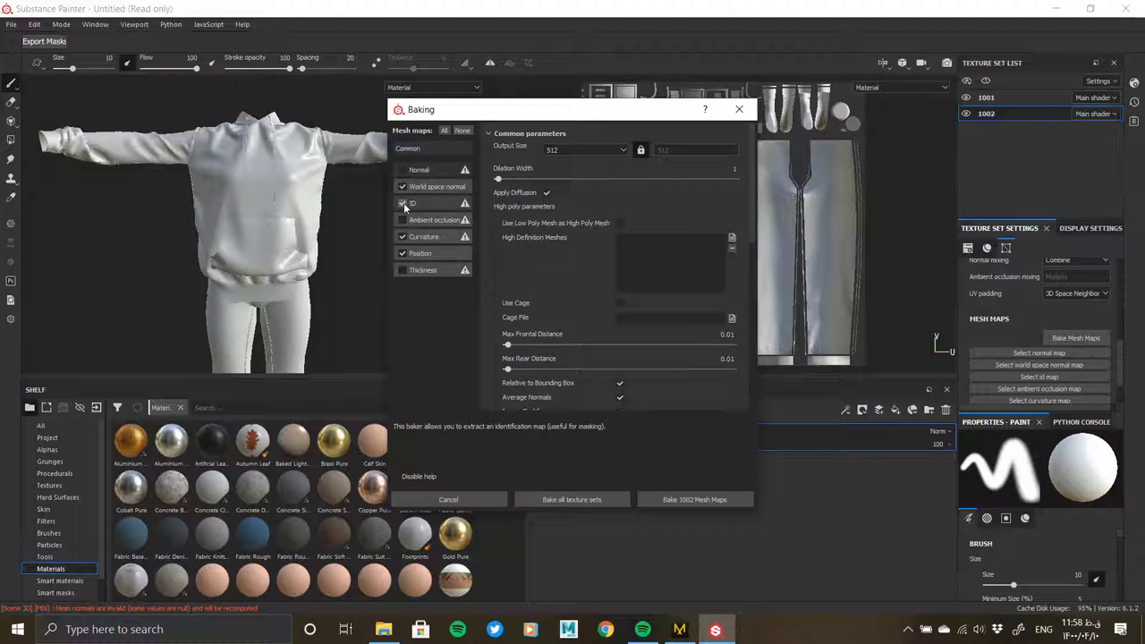
click(404, 204)
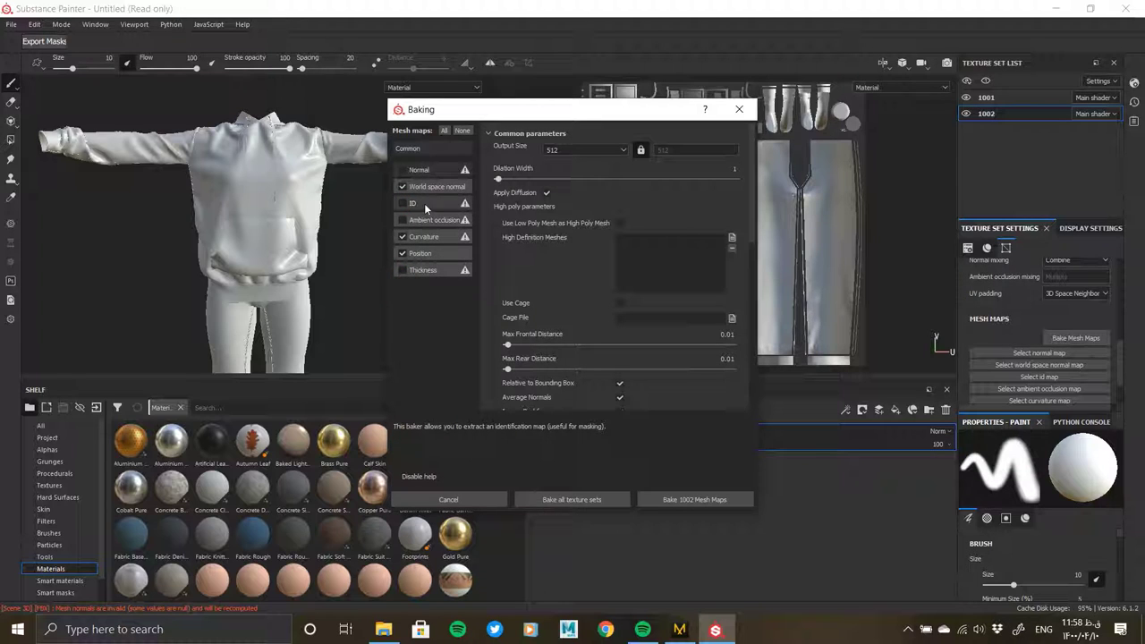
- Set bake output size to 2048 and bake all texture sets
click(596, 150)
click(569, 216)
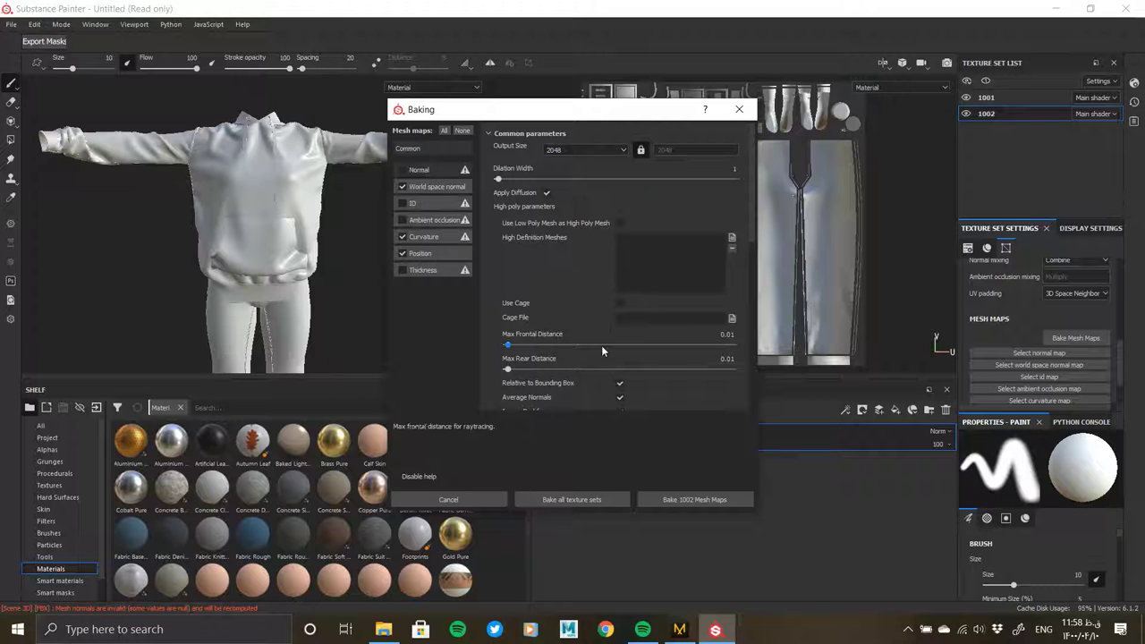
click(615, 499)
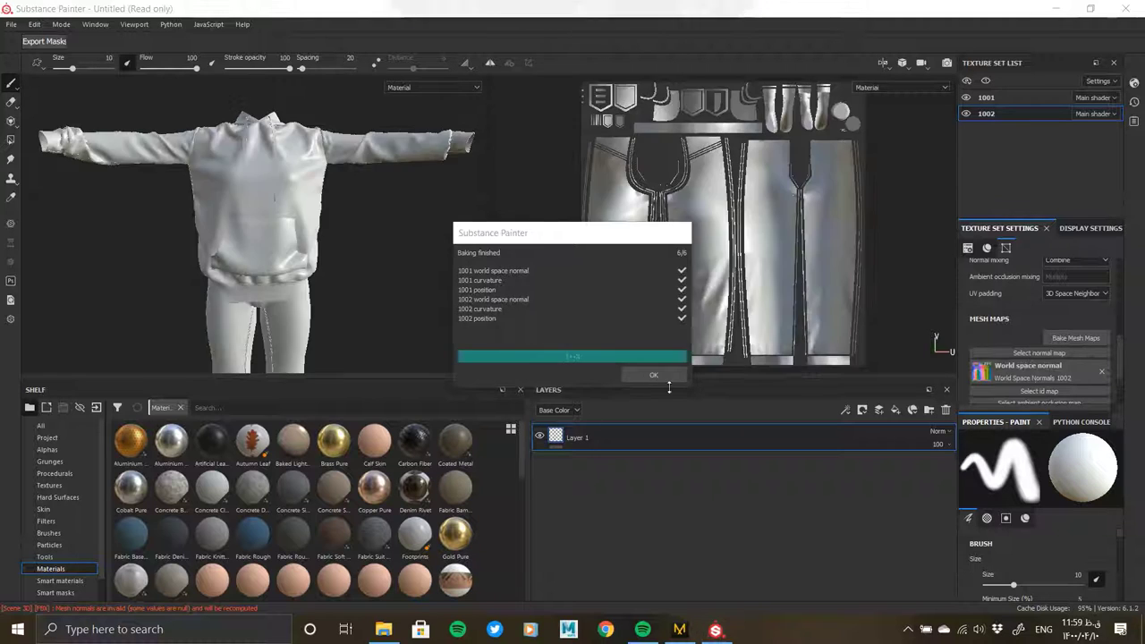
mouse_move(384, 245)
alt+mouse_down()
mouse_move(72, 238)
mouse_move(298, 360)
mouse_move(307, 235)
mouse_move(409, 217)
mouse_move(284, 208)
mouse_move(388, 205)
mouse_move(207, 213)
mouse_move(390, 244)
alt+mouse_up()
scroll(285, 207, up, 3)
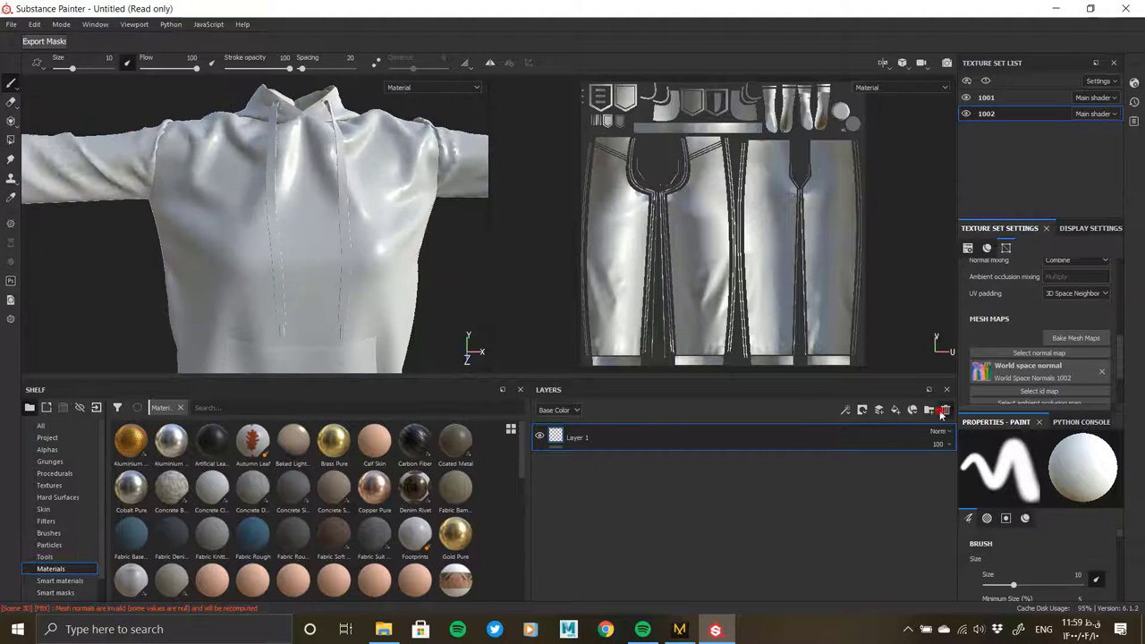
- Select texture set 1001 and delete the empty Layer 1
click(986, 99)
scroll(230, 276, down, 3)
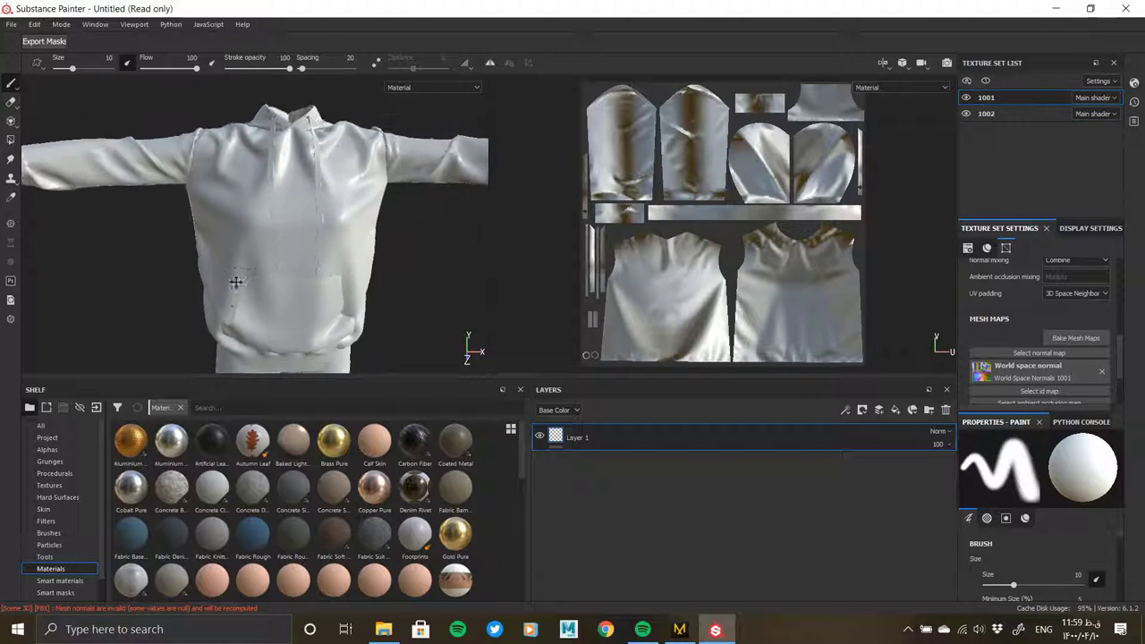
click(946, 410)
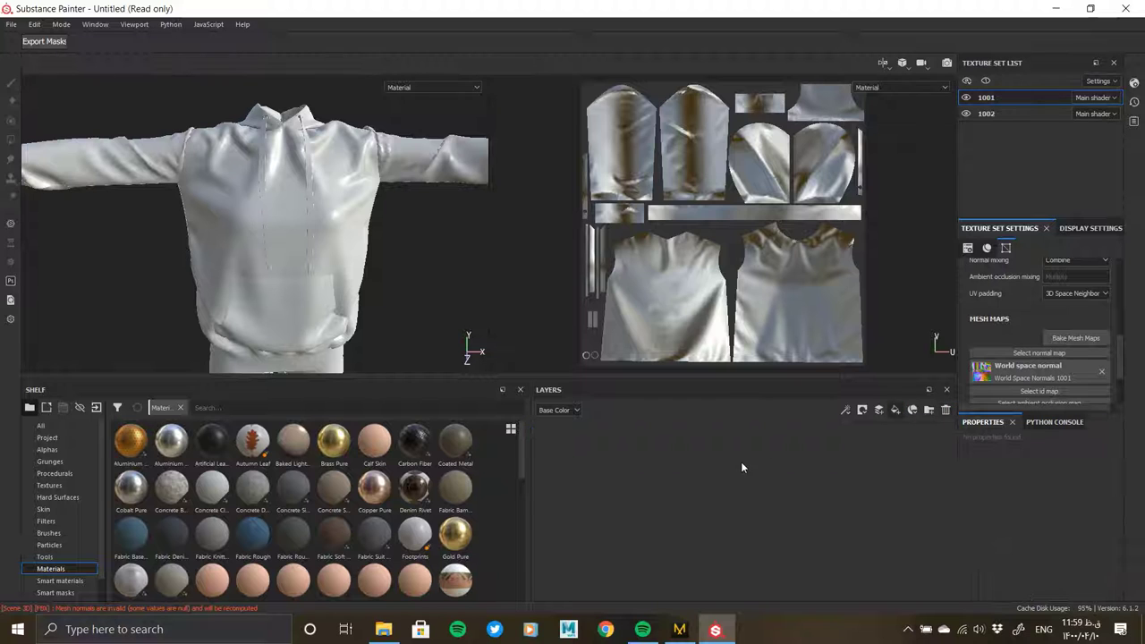
- Arrange Marvelous Designer and Substance Painter windows side by side
click(679, 629)
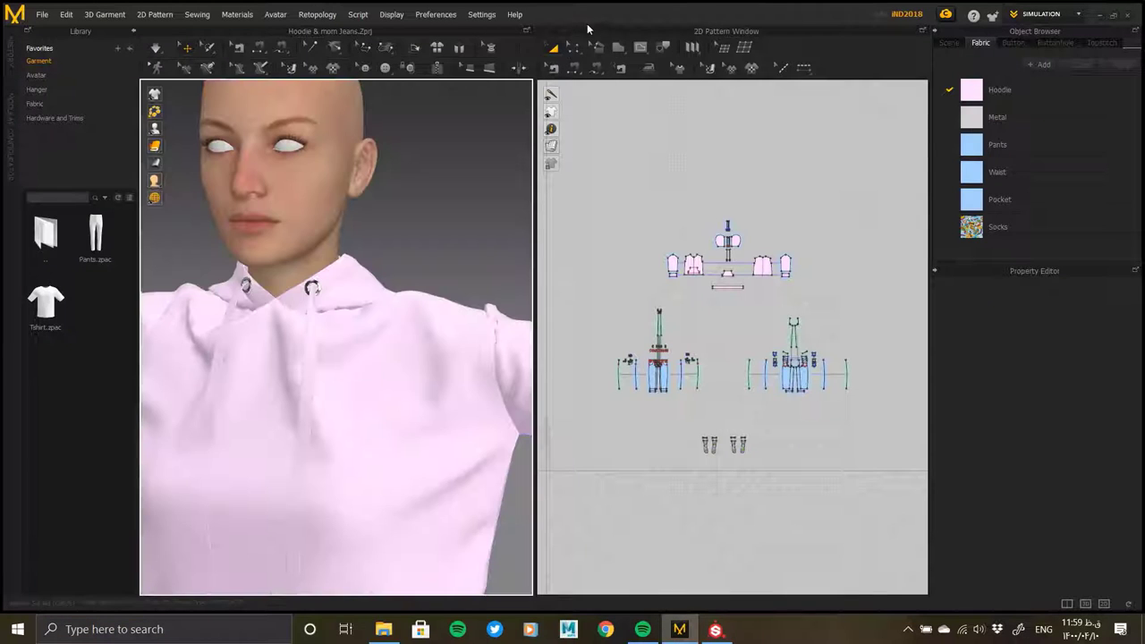
double_click(780, 21)
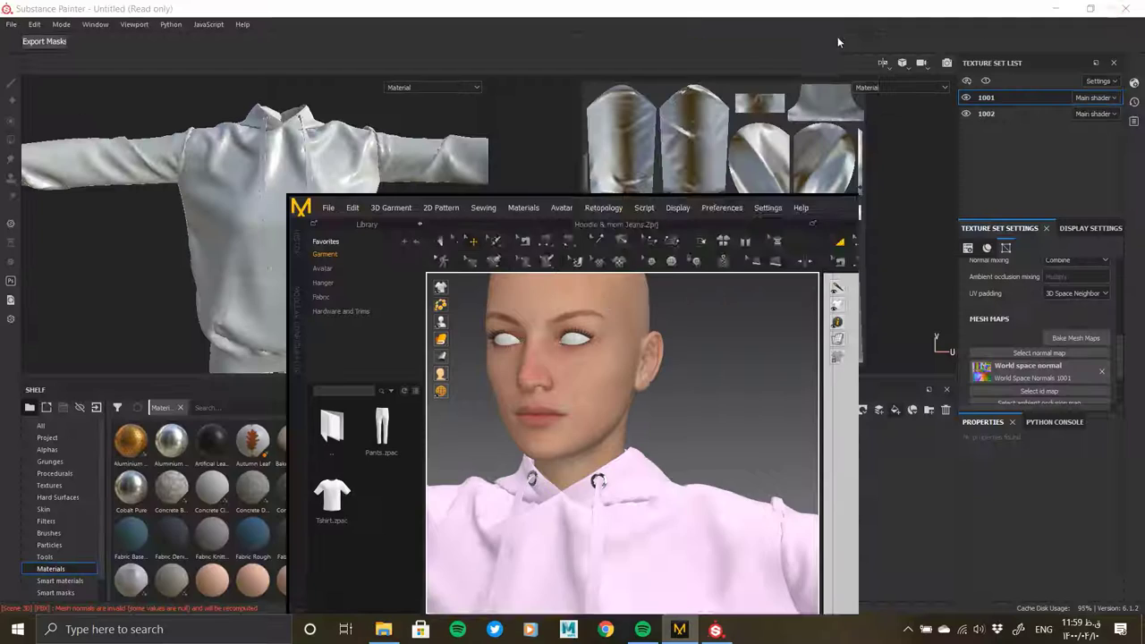
mouse_move(682, 209)
mouse_down()
mouse_move(1, 137)
mouse_move(311, 133)
mouse_up()
mouse_move(550, 9)
mouse_down()
mouse_move(550, 81)
mouse_move(1144, 90)
mouse_up()
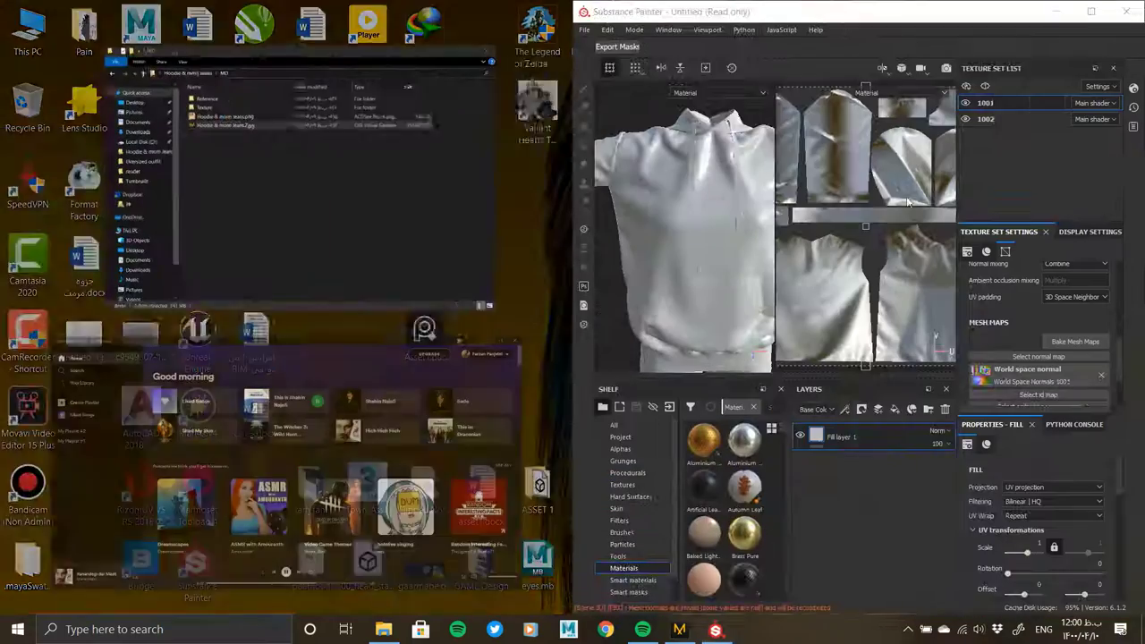
click(401, 308)
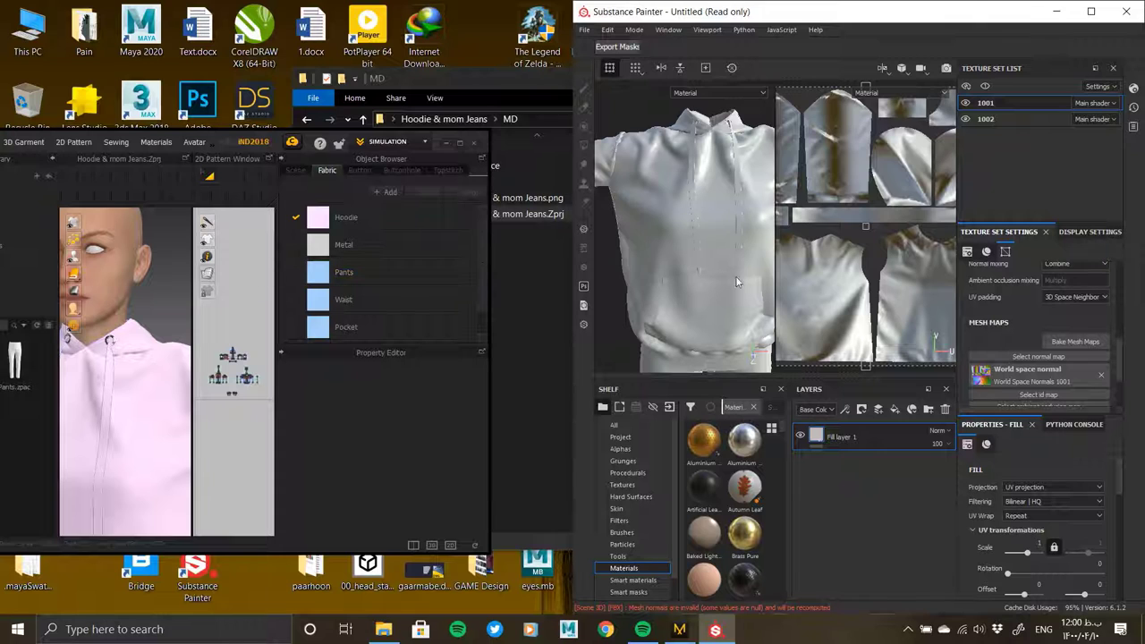
drag(267, 134, 275, 30)
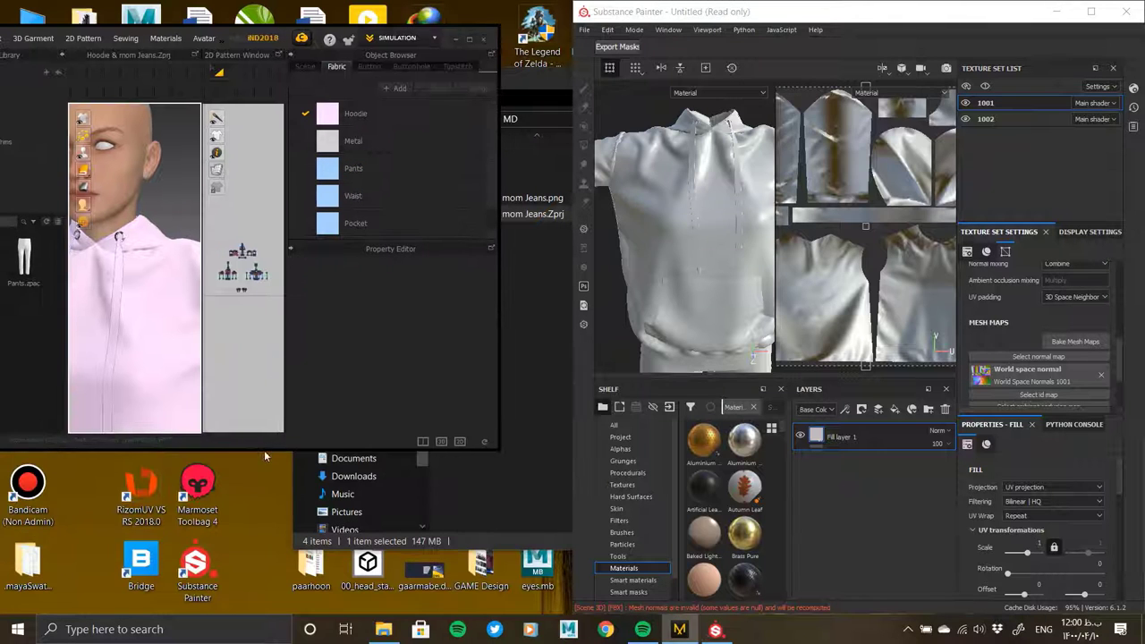
drag(264, 449, 264, 573)
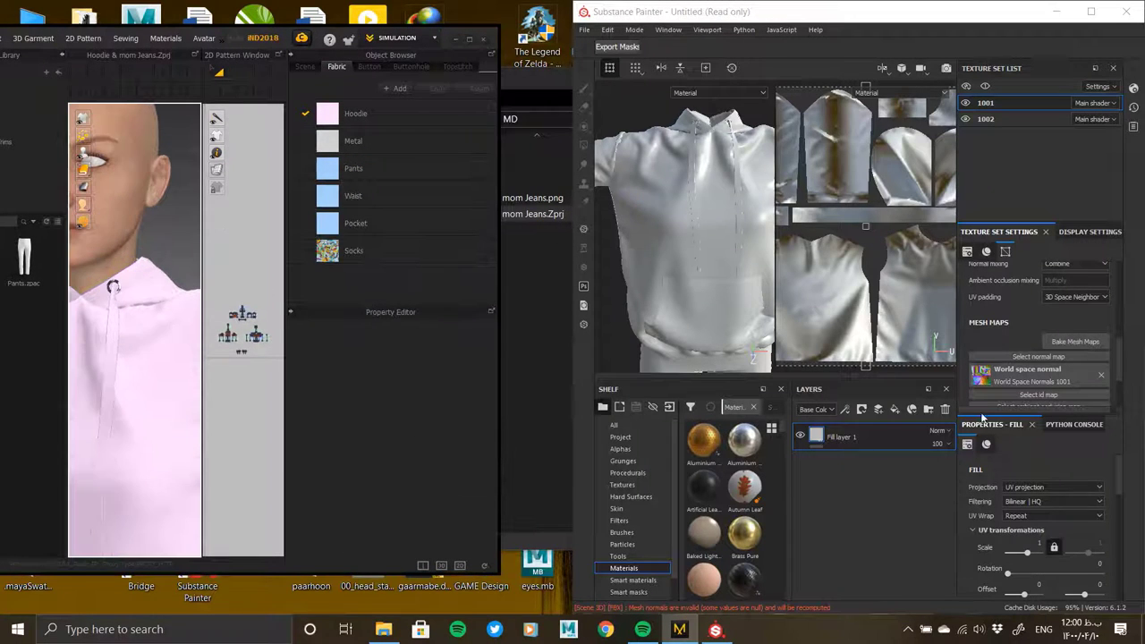
- Eyedrop the fill layer's base colour from the pale pink Hoodie fabric
scroll(1031, 534, down, 5)
click(1033, 509)
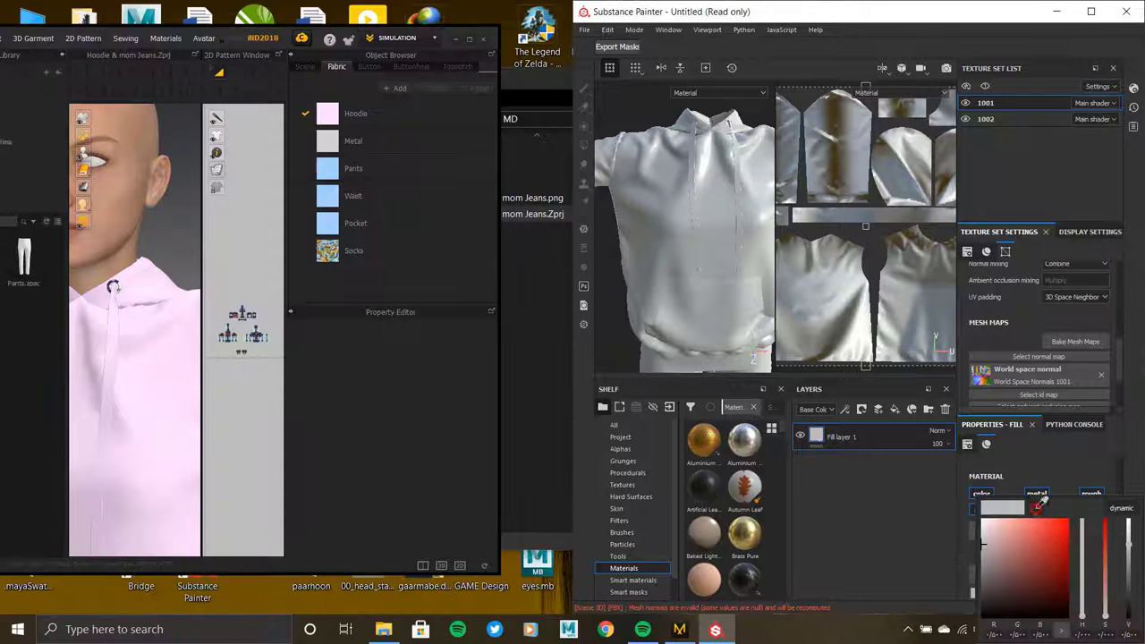
click(1037, 508)
click(328, 113)
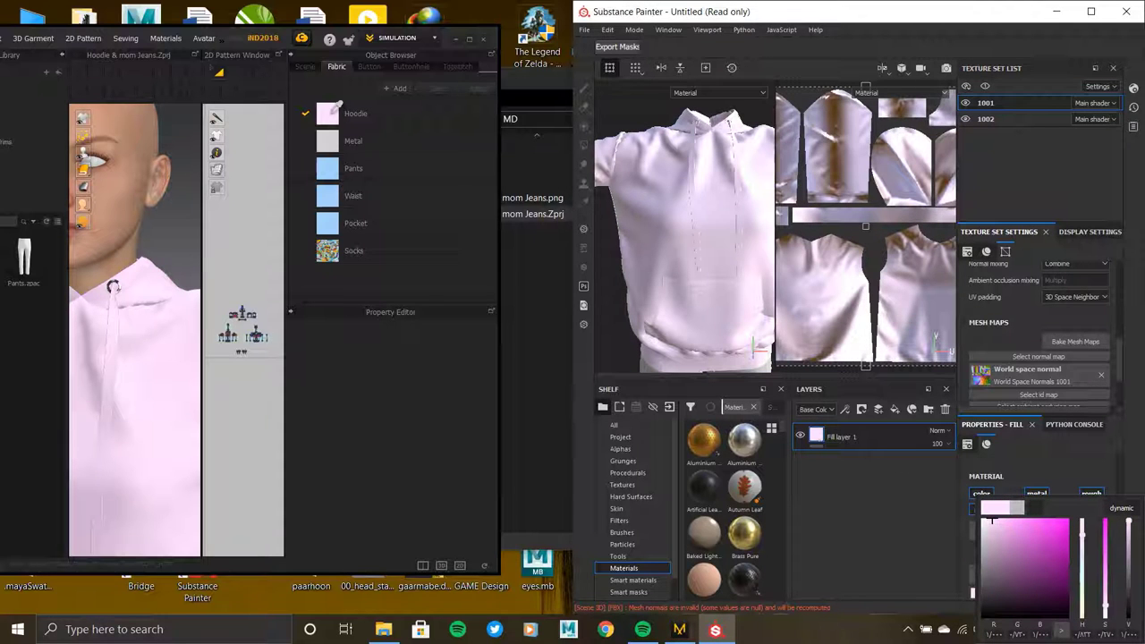
- Raise the pink fill's roughness to about 0.78, comparing it against the Marvelous Designer hoodie
click(1090, 11)
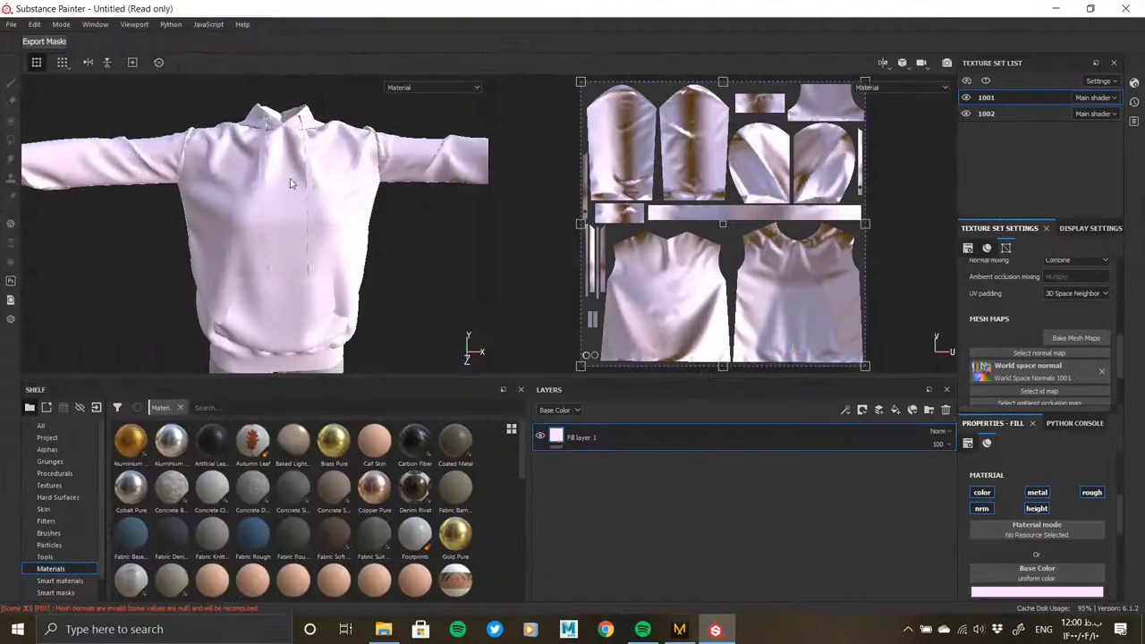
mouse_move(290, 183)
alt+right_down()
mouse_move(341, 218)
mouse_move(307, 218)
mouse_move(341, 219)
alt+right_up()
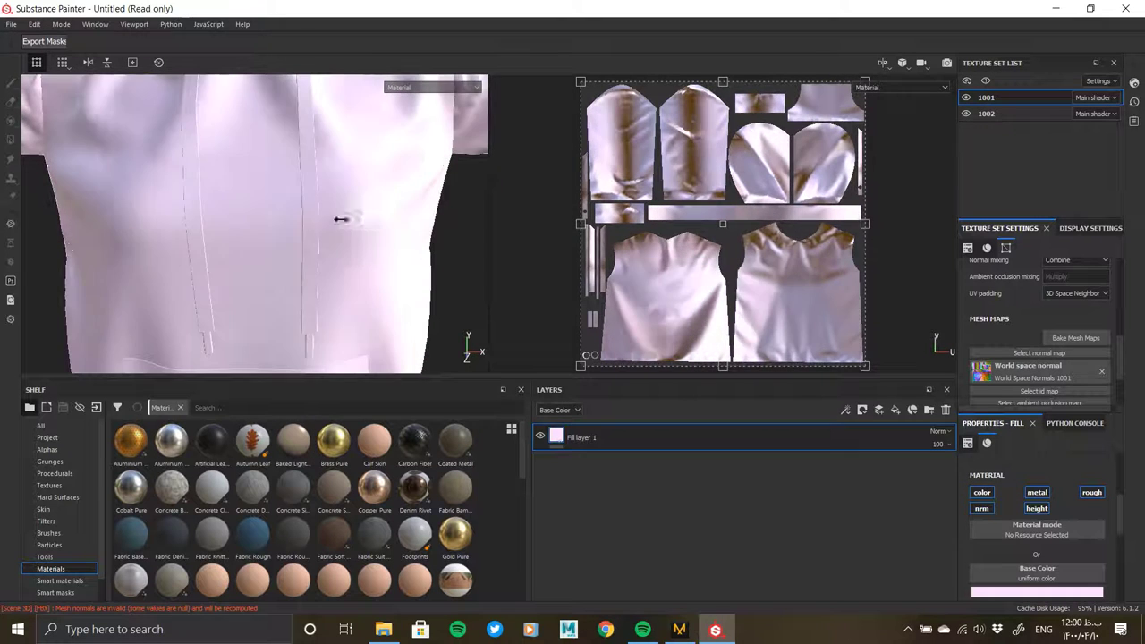
scroll(1018, 547, down, 3)
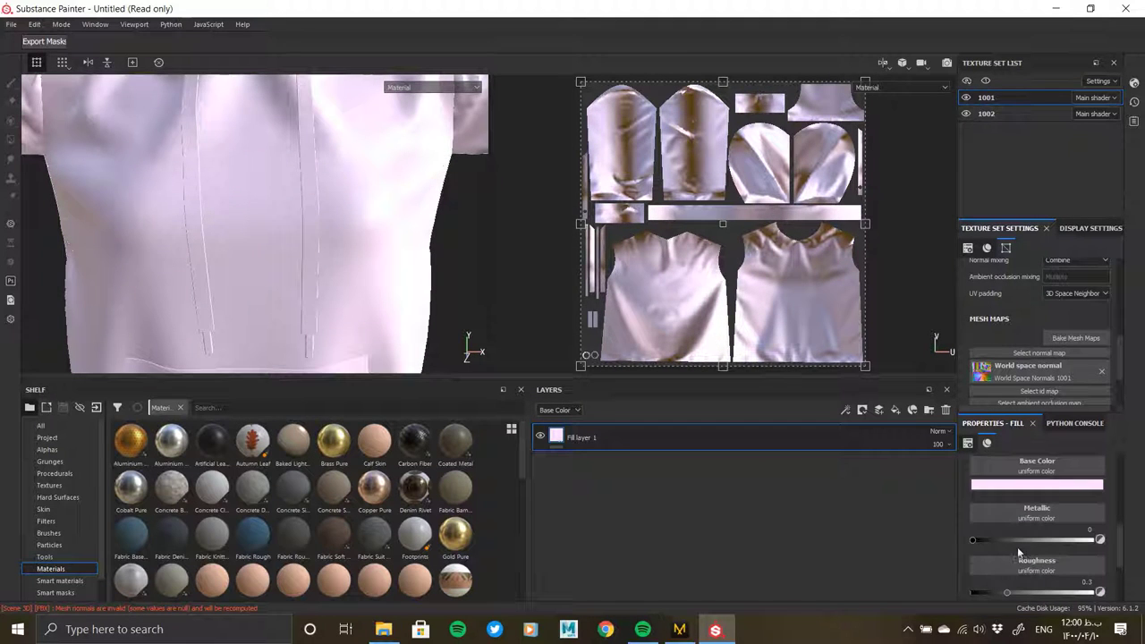
click(1068, 592)
click(682, 631)
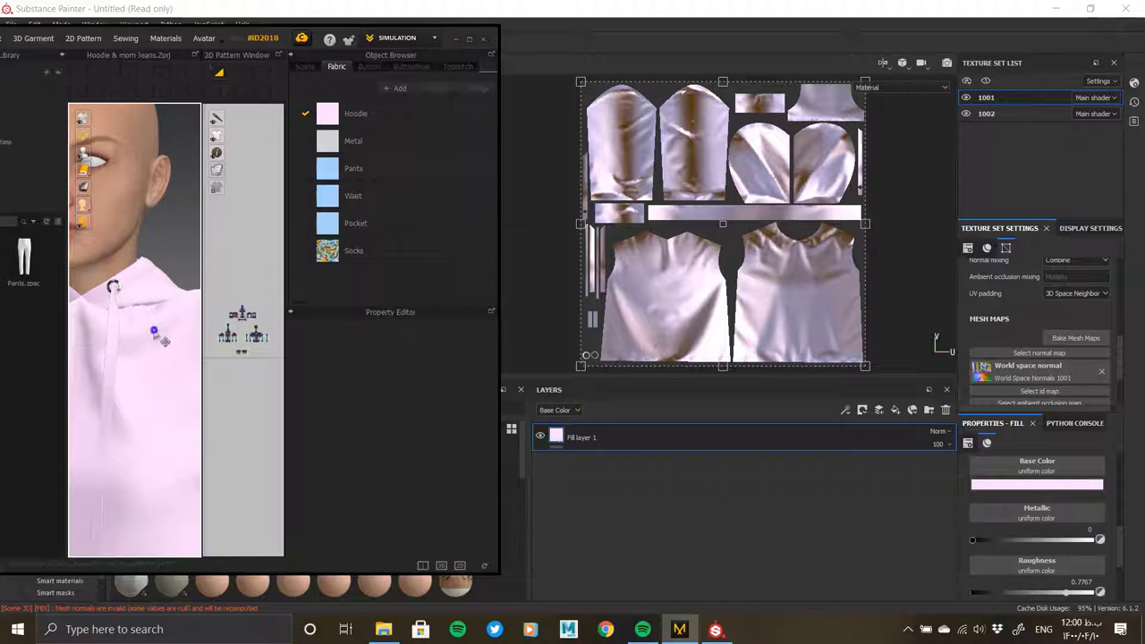
scroll(165, 341, down, 5)
scroll(135, 429, up, 5)
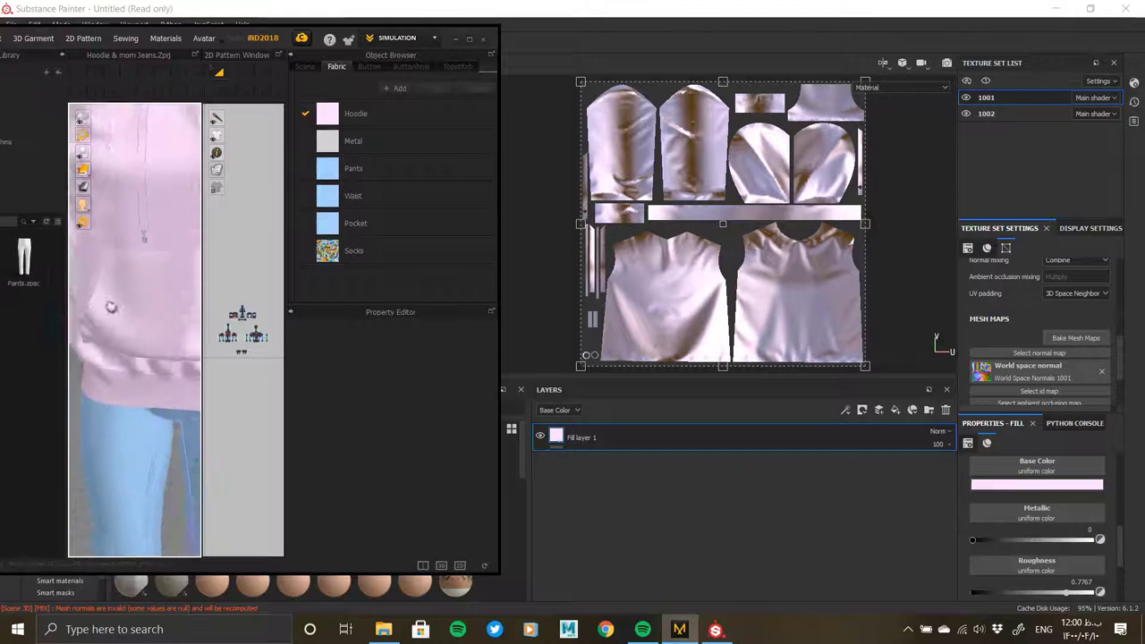
click(456, 41)
scroll(149, 221, down, 3)
- Save the project as '01' in the Hoodie & mom Jeans folder
key(ctrl)
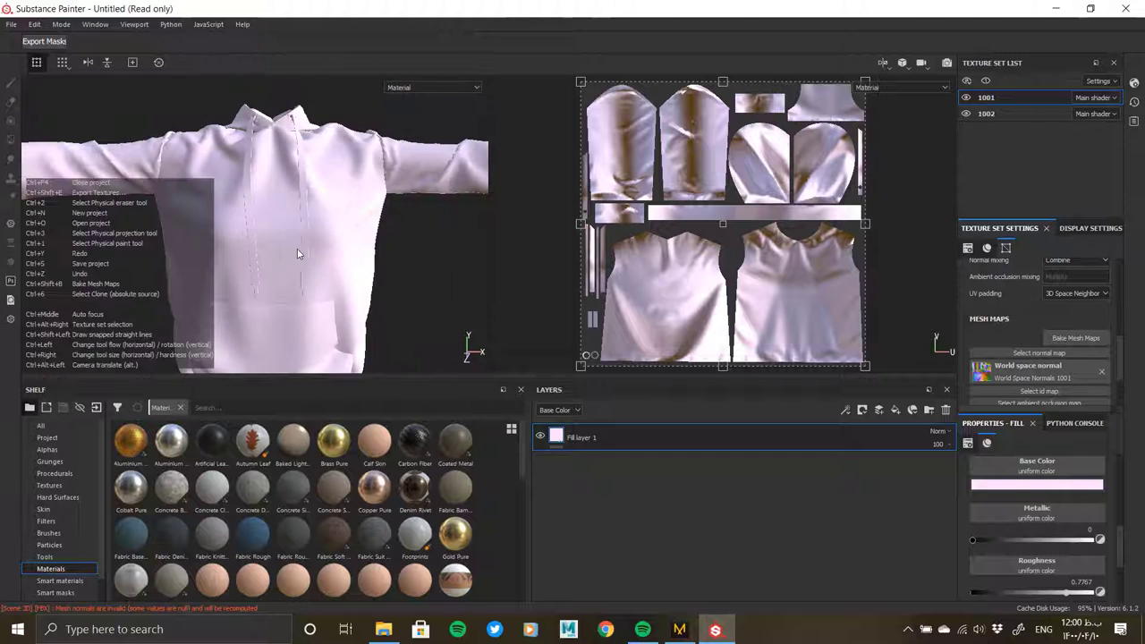
key(ctrl+s)
scroll(62, 179, down, 3)
click(75, 152)
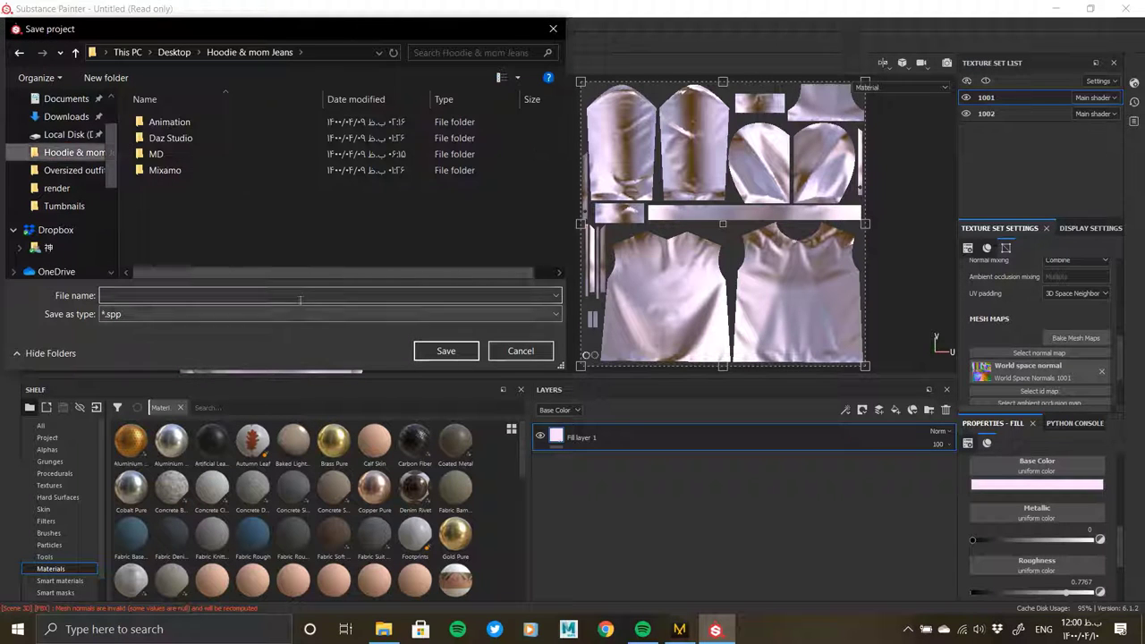
click(300, 300)
text(1)
key(Return)
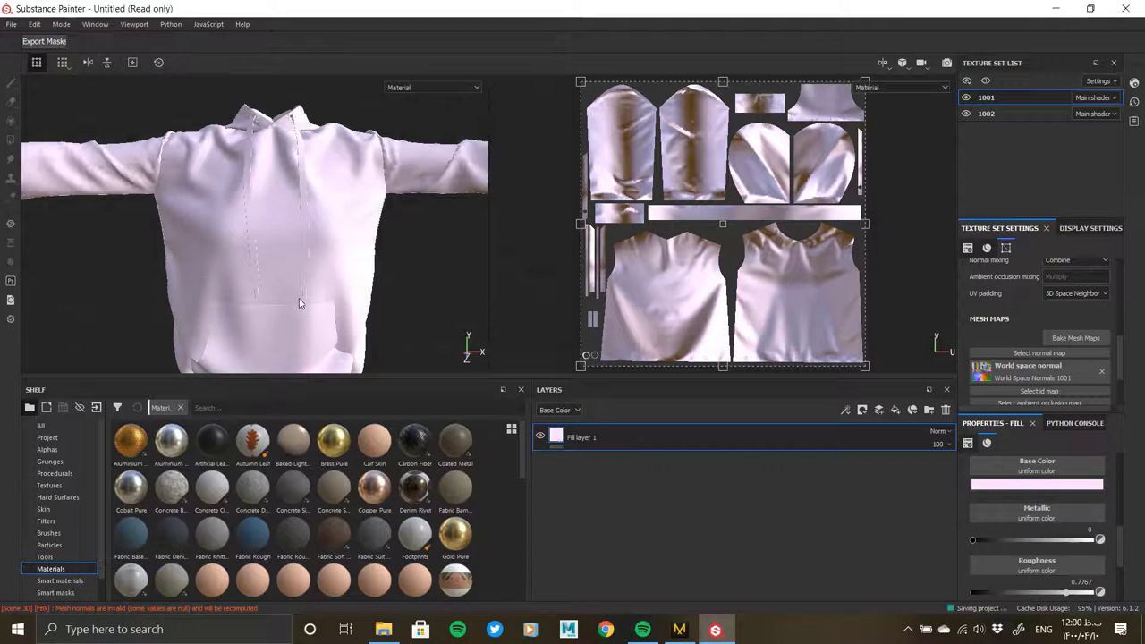
- Push the fill's roughness up to 1 and inspect the hoodie from side and front
alt+drag(325, 301, 251, 256)
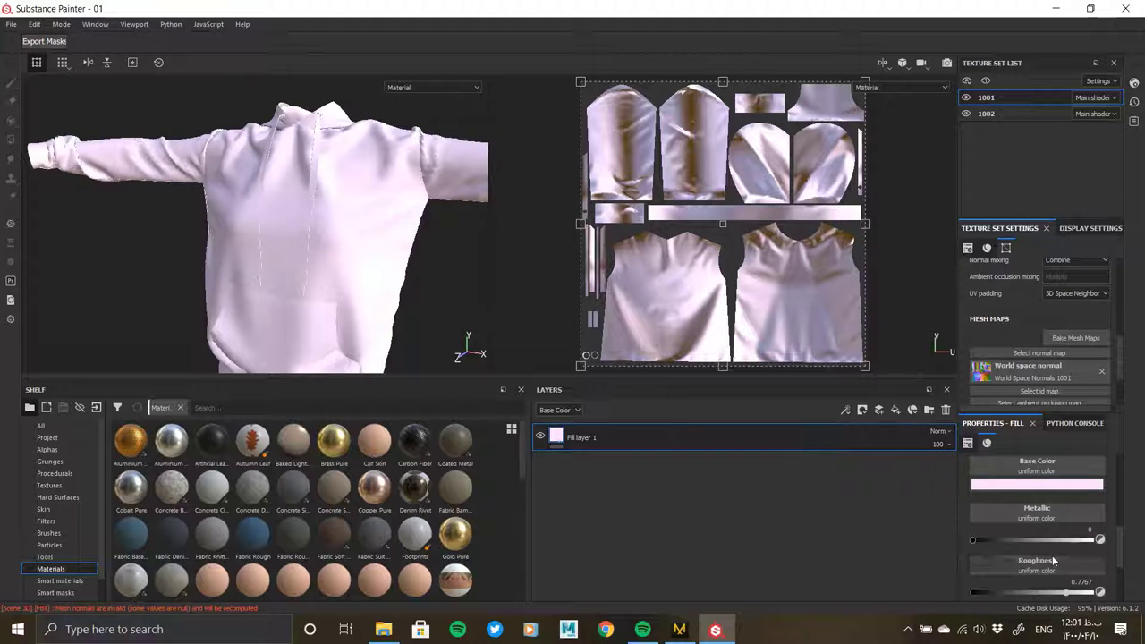
scroll(1059, 556, down, 2)
drag(1080, 526, 1101, 521)
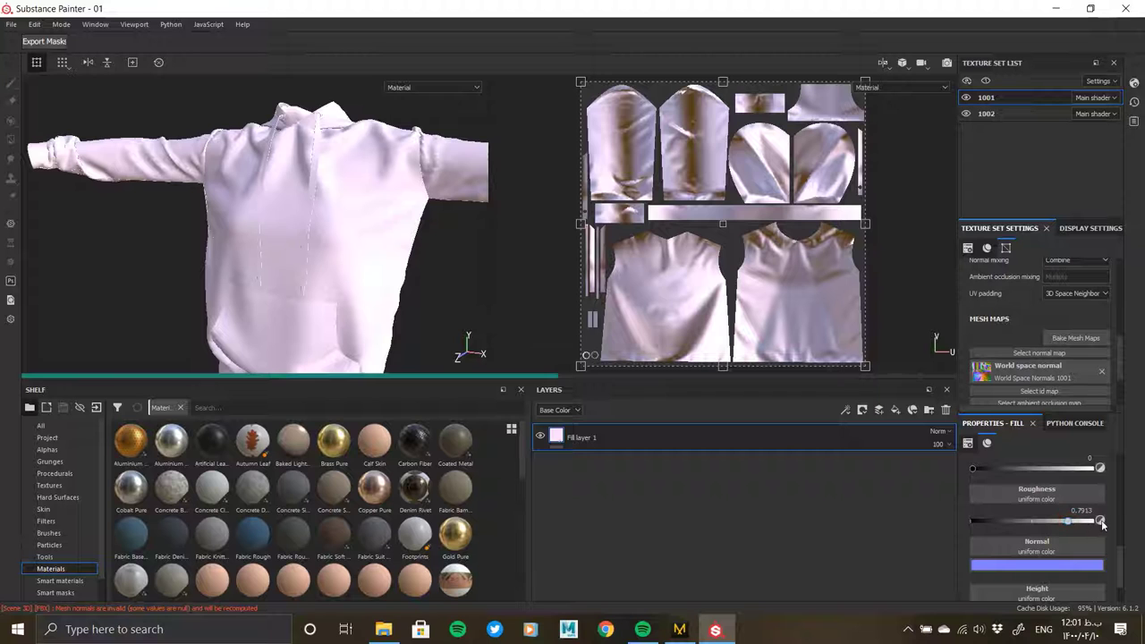
alt+drag(351, 263, 312, 199)
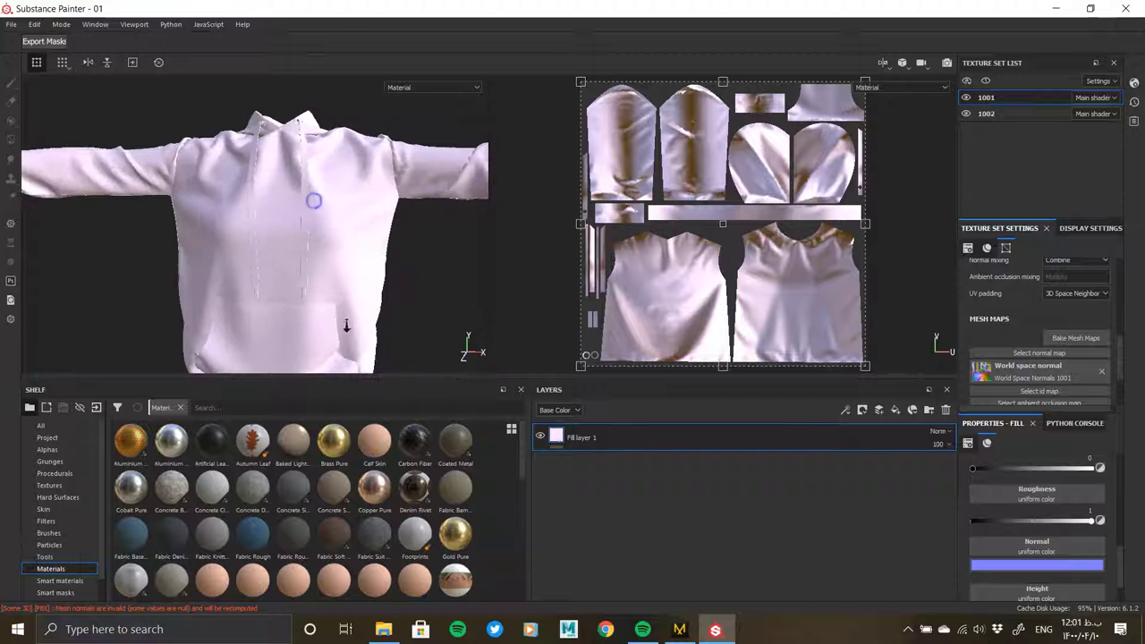
mouse_move(314, 258)
alt+right_down()
mouse_move(294, 259)
mouse_move(353, 271)
alt+right_up()
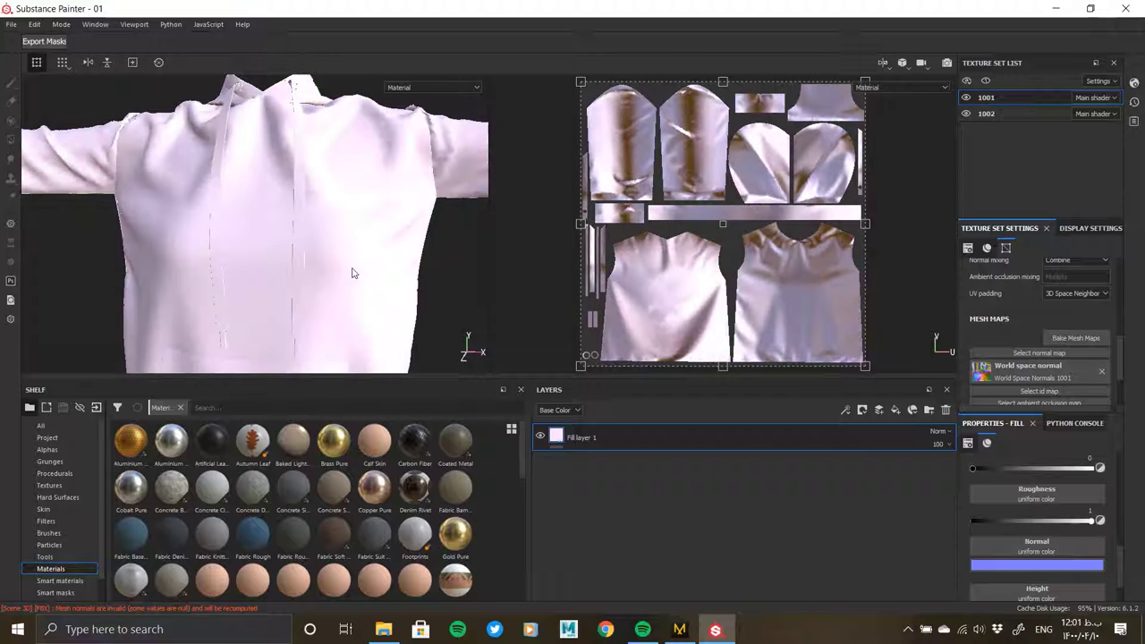
- Settle the fill's roughness at about 0.75 and check the hoodie's shading
drag(1091, 523, 1011, 521)
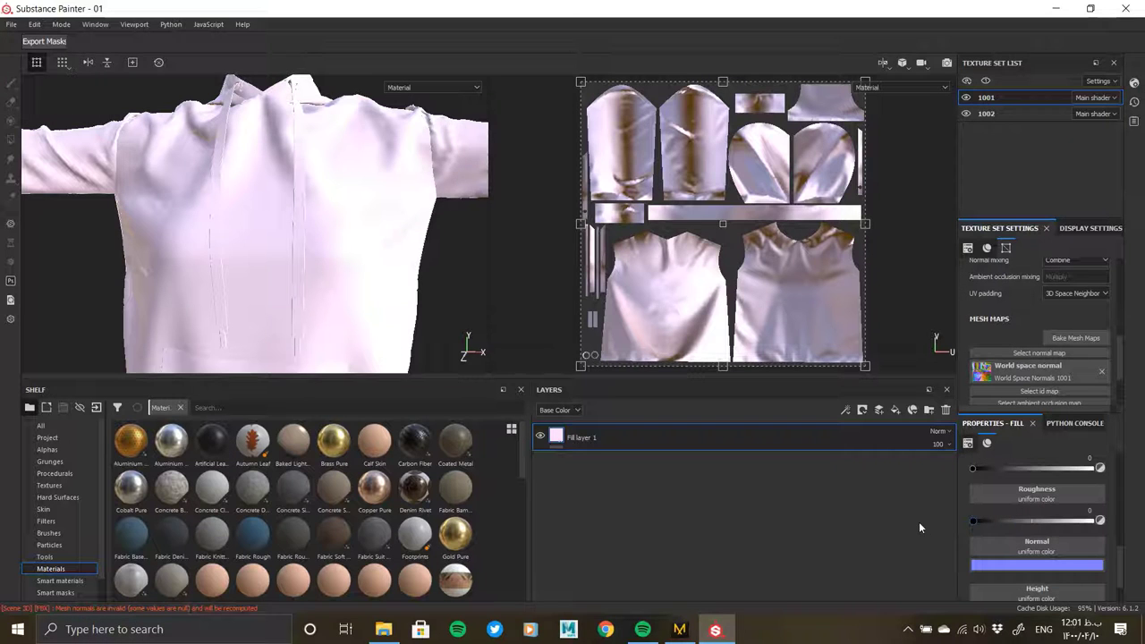
drag(1004, 528, 1064, 528)
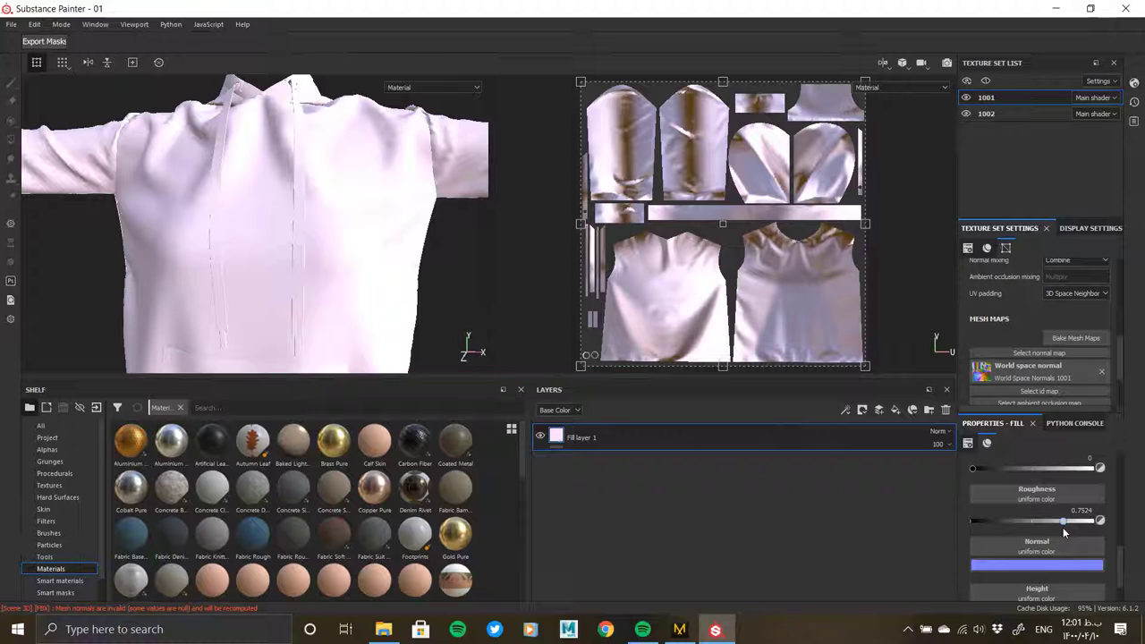
scroll(1033, 551, down, 1)
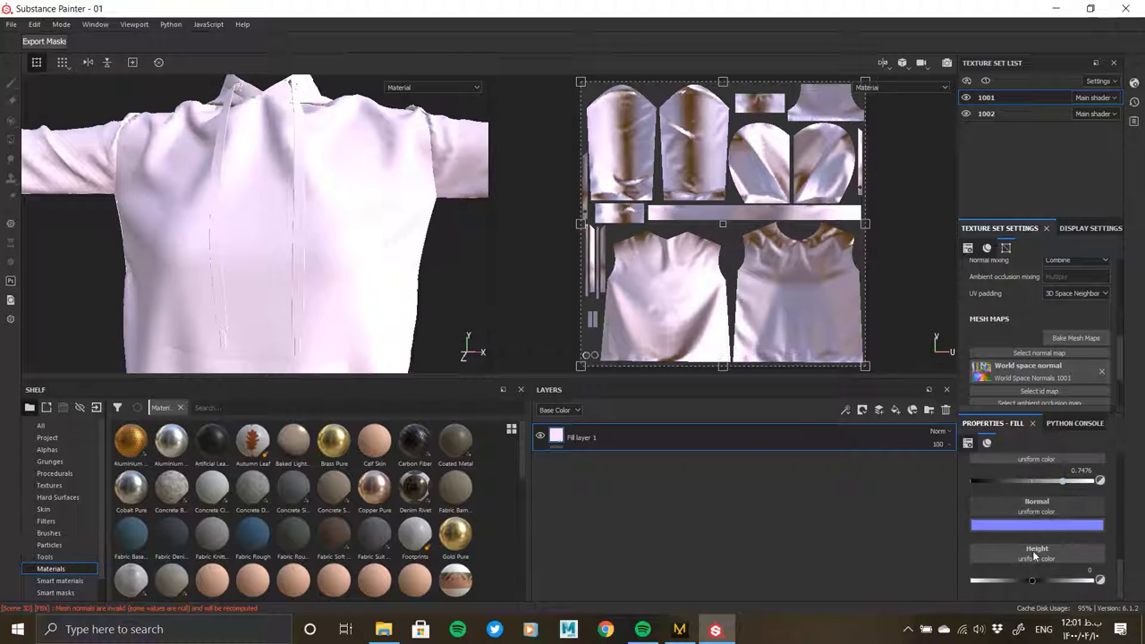
scroll(1034, 555, up, 1)
scroll(1034, 555, up, 1)
scroll(1034, 555, up, 1)
scroll(1035, 557, up, 1)
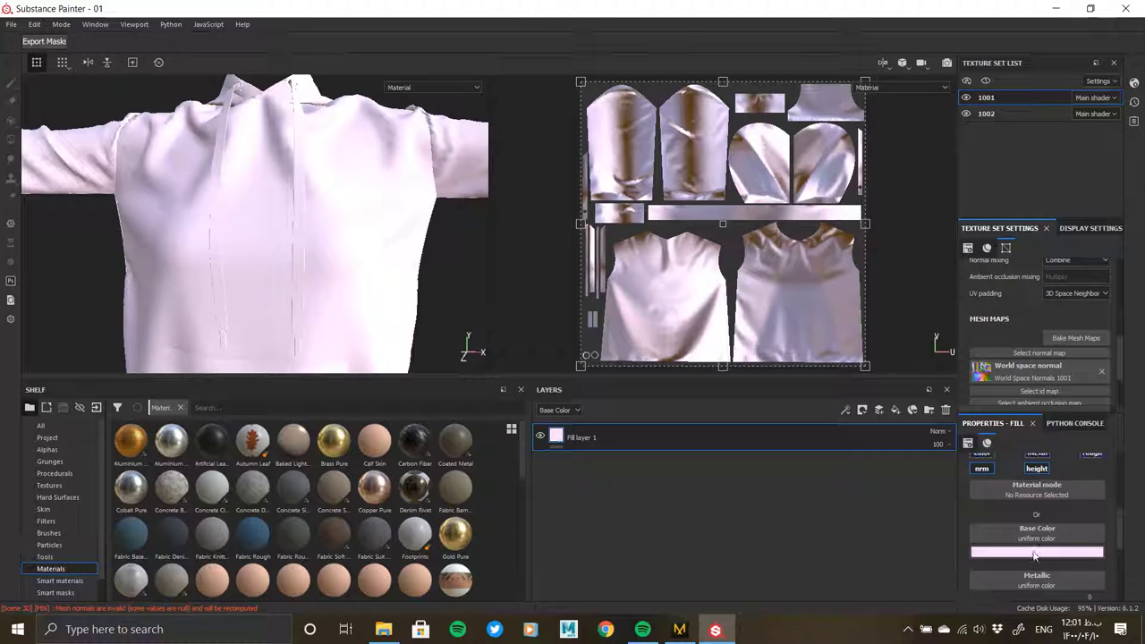
scroll(1034, 557, up, 2)
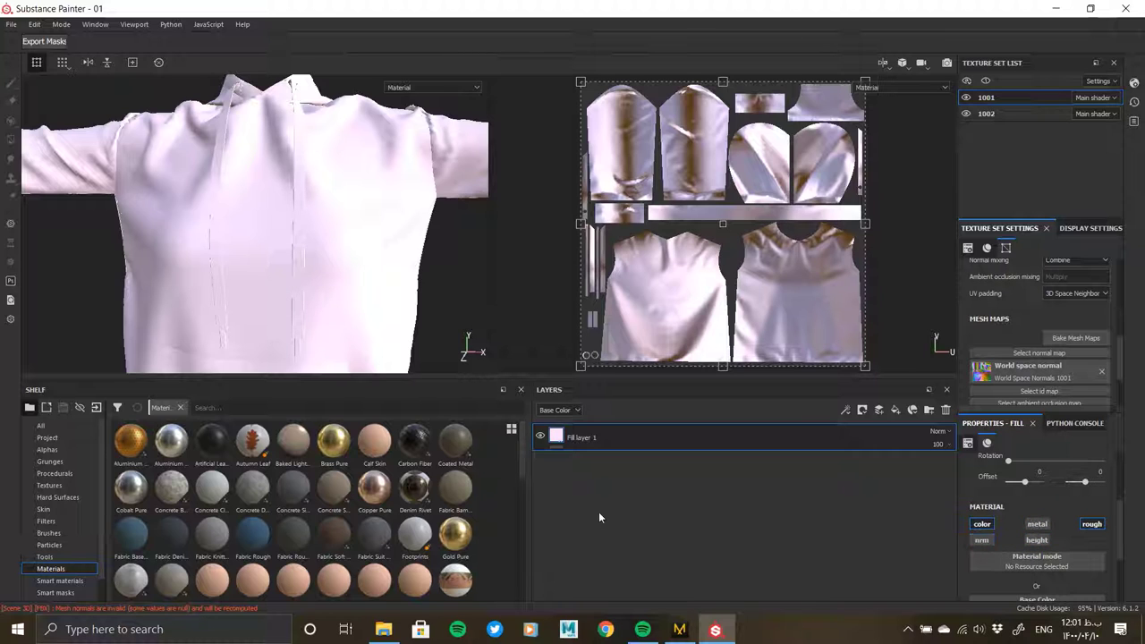
mouse_move(421, 326)
alt+mouse_down()
mouse_move(284, 260)
mouse_move(225, 260)
mouse_move(369, 269)
mouse_move(281, 218)
mouse_move(209, 251)
mouse_move(376, 241)
alt+mouse_up()
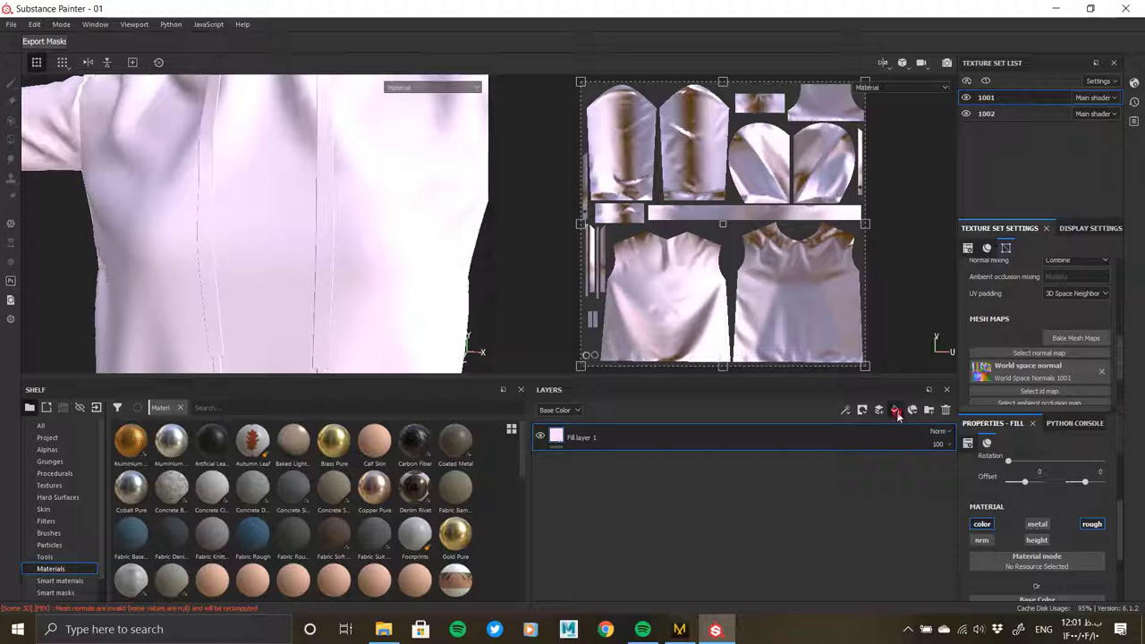
- Limit Fill layer 2 to the colour channel by turning off metallic and roughness
click(983, 525)
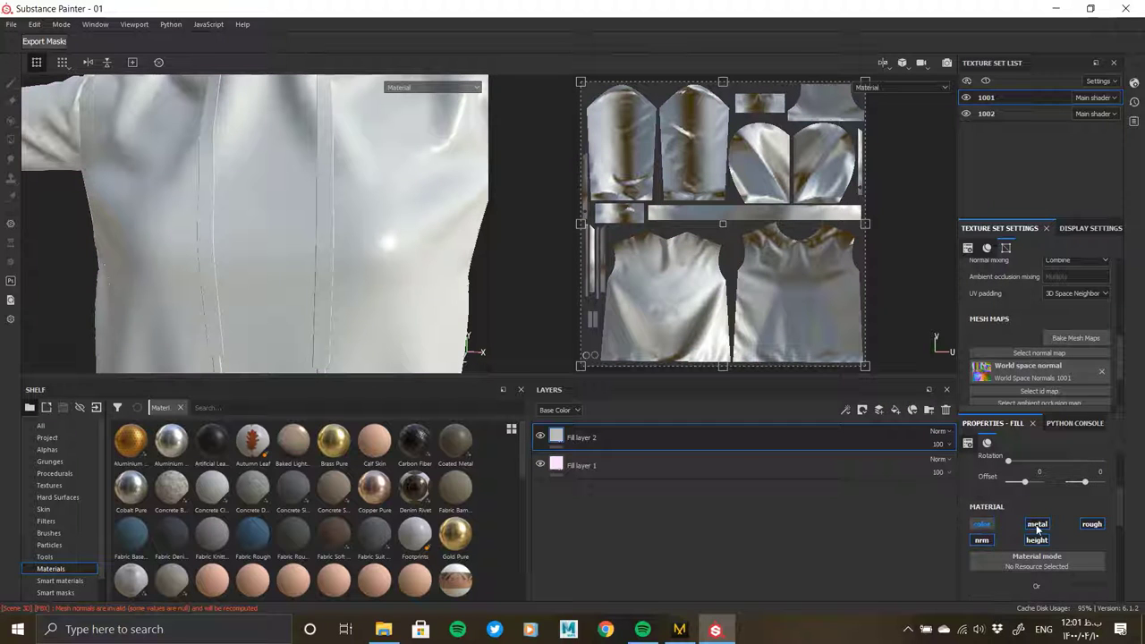
click(1036, 525)
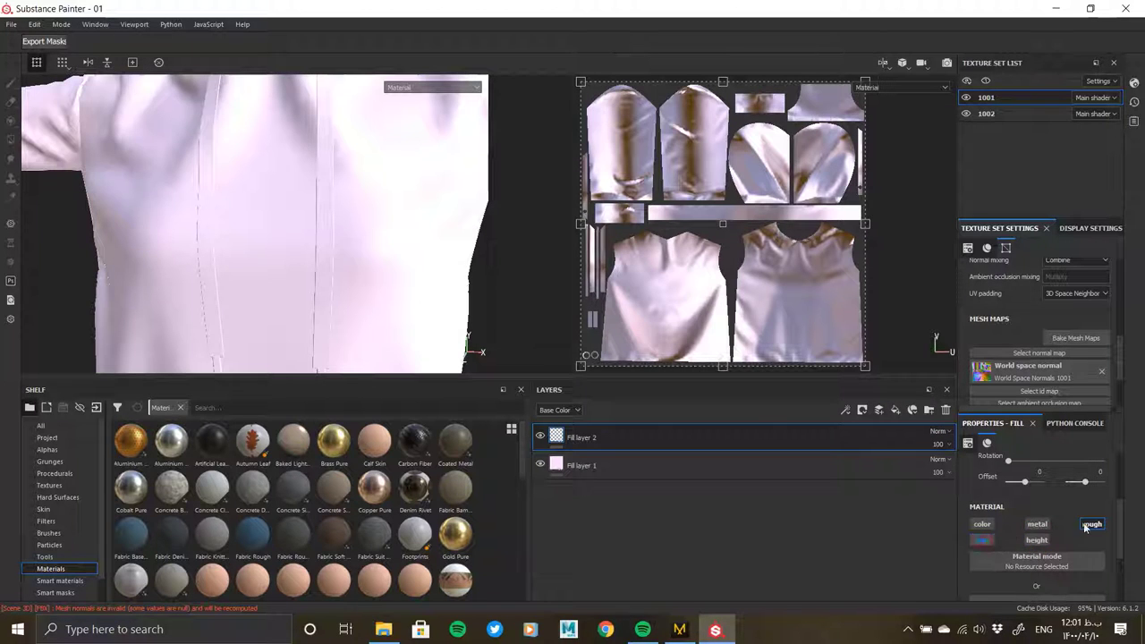
click(1085, 525)
click(981, 524)
- Give Fill layer 2 a black mask containing a fill effect
double_click(581, 438)
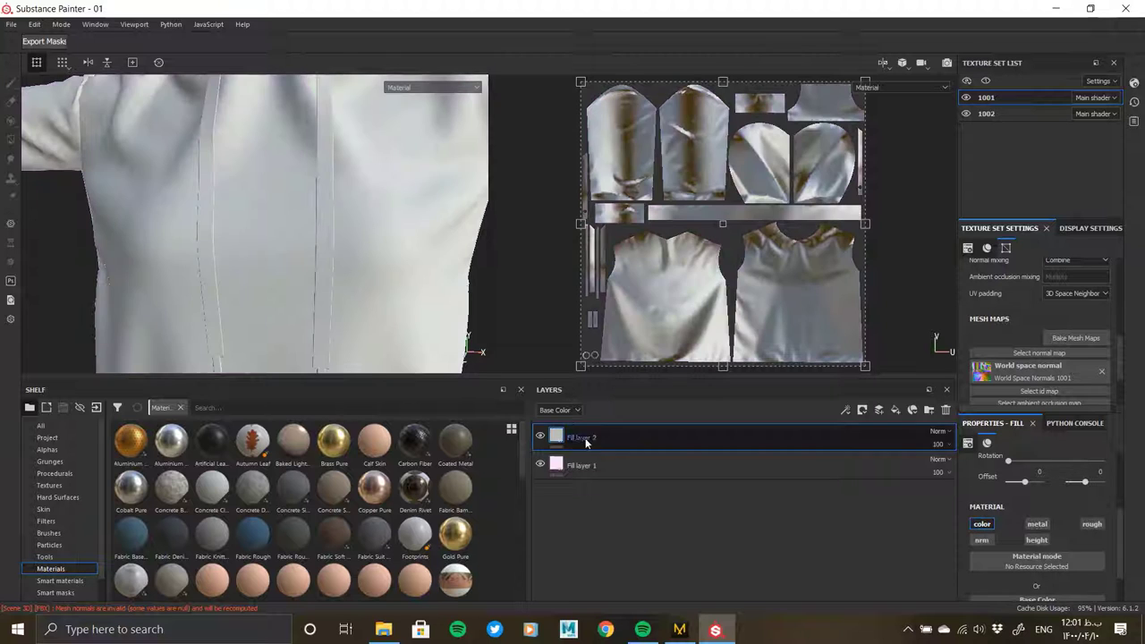
right_click(552, 438)
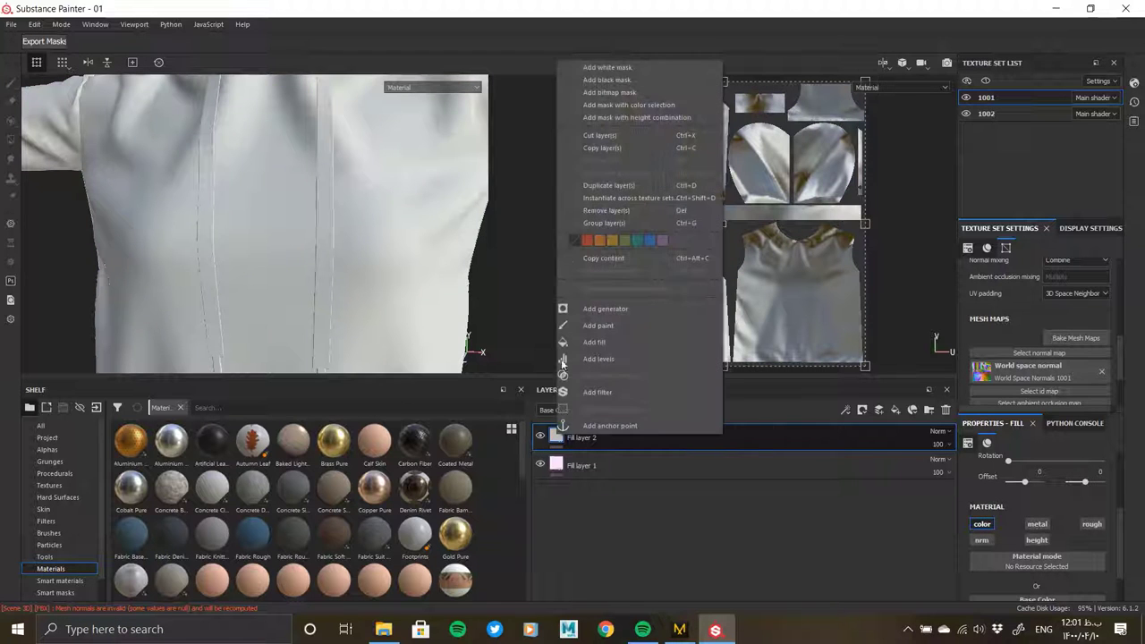
click(609, 79)
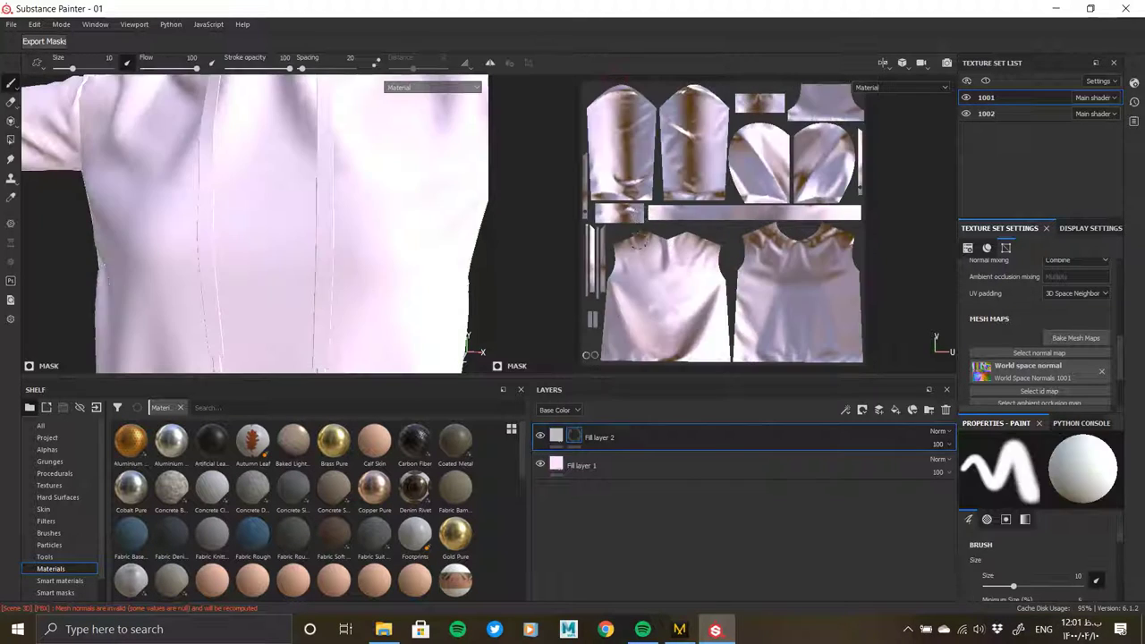
right_click(578, 433)
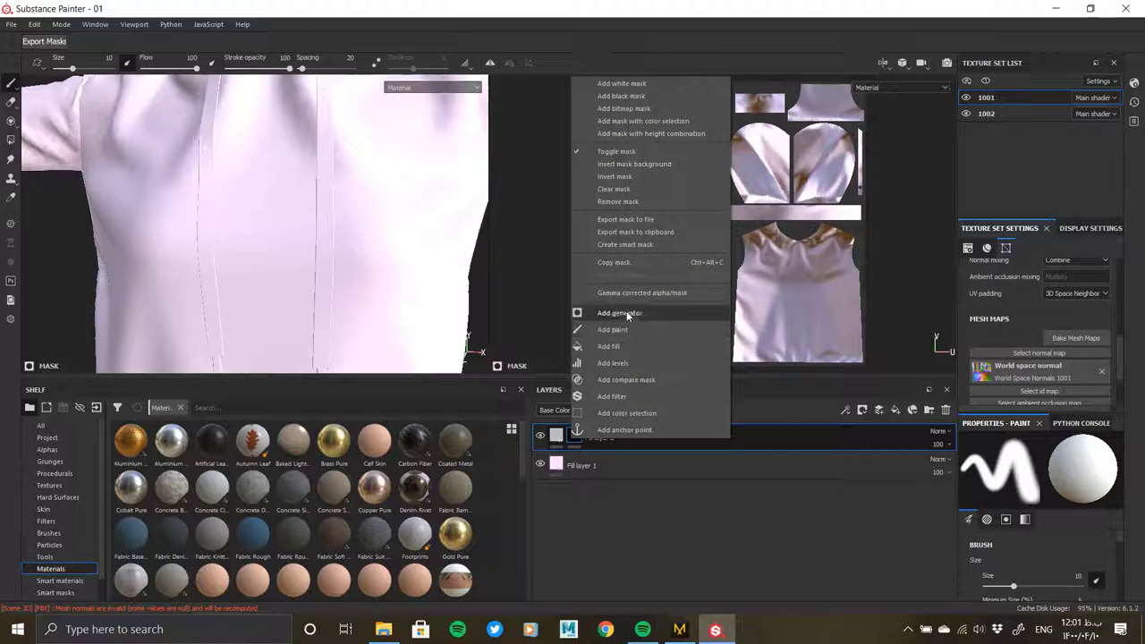
click(610, 347)
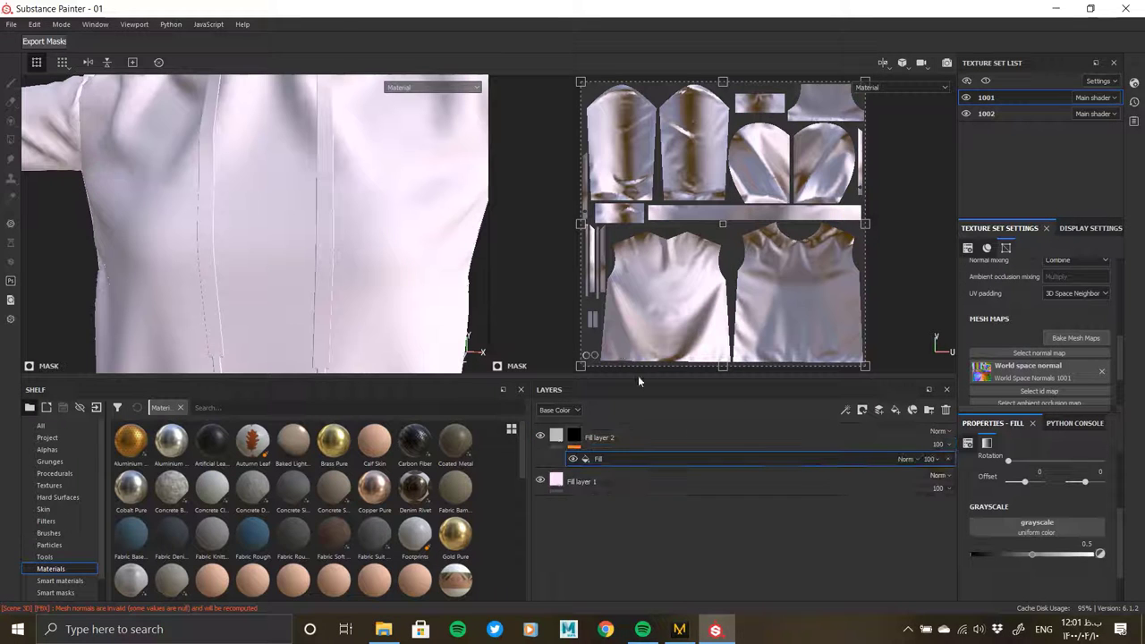
click(1024, 533)
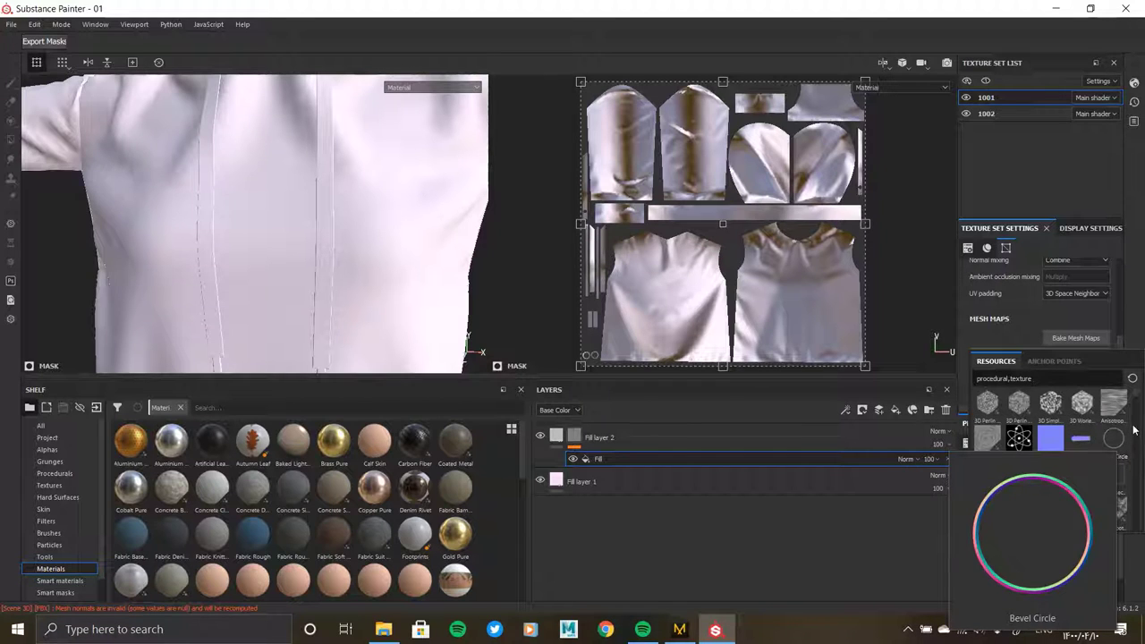
- Set the mask fill's grayscale to the Dirt 5 texture and inspect the dirt on the shirt
scroll(1135, 428, down, 2)
scroll(1136, 424, down, 2)
scroll(1137, 421, down, 2)
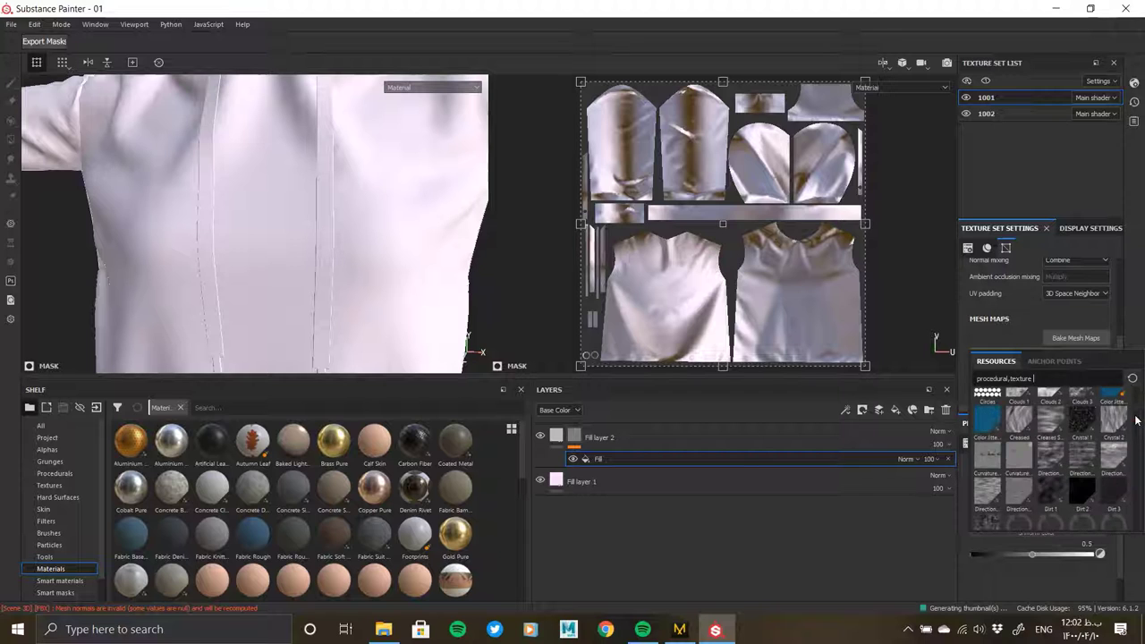
scroll(1137, 422, down, 2)
scroll(1137, 443, down, 2)
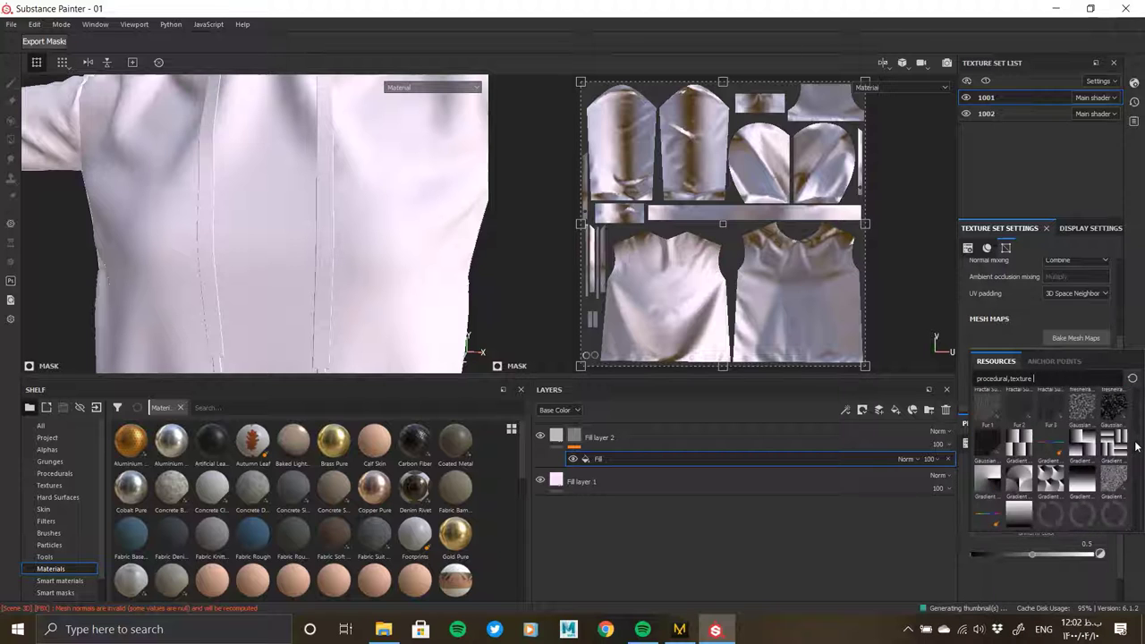
scroll(1137, 443, up, 2)
scroll(1136, 437, up, 2)
scroll(1136, 429, up, 2)
scroll(1134, 421, up, 2)
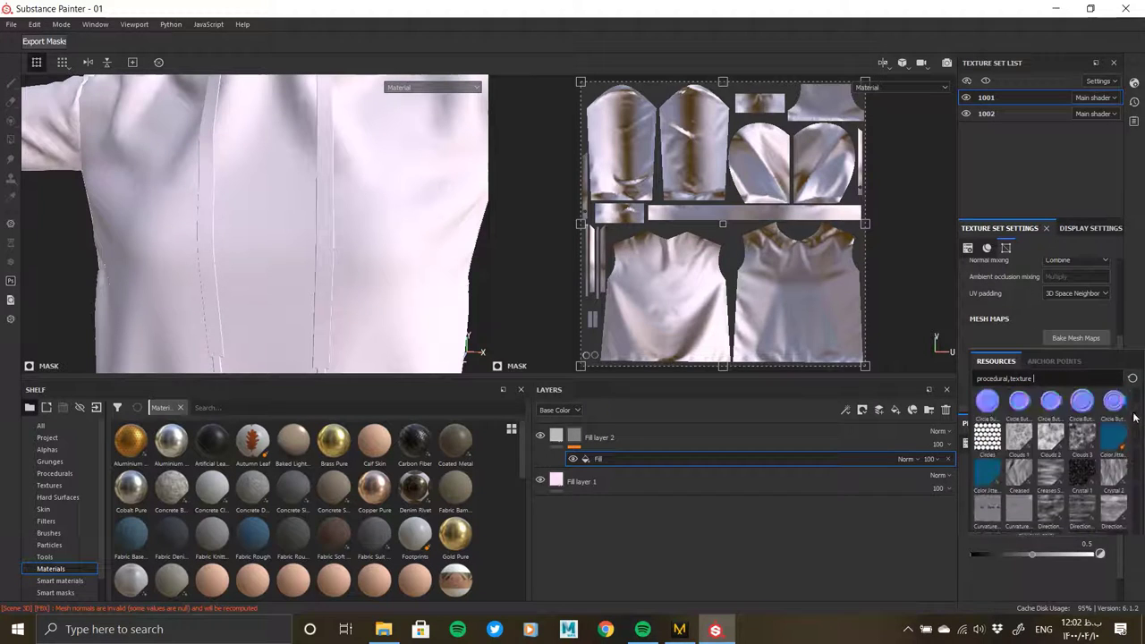
scroll(1135, 417, up, 2)
scroll(1135, 415, up, 2)
scroll(1134, 412, up, 2)
scroll(1134, 409, up, 2)
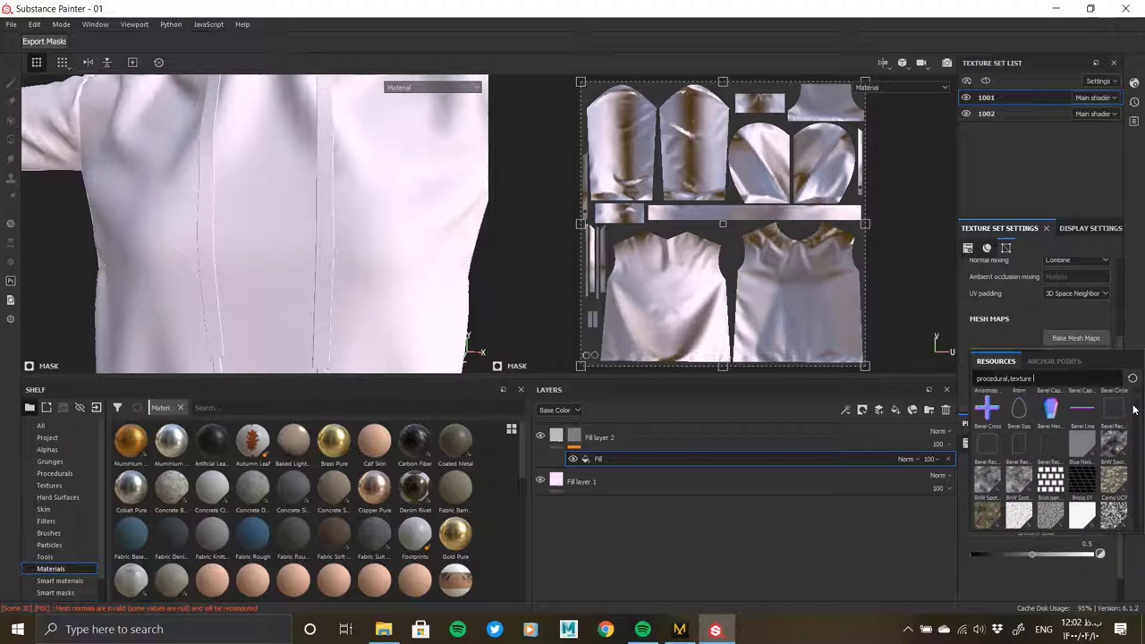
scroll(1092, 479, down, 2)
scroll(1091, 479, down, 2)
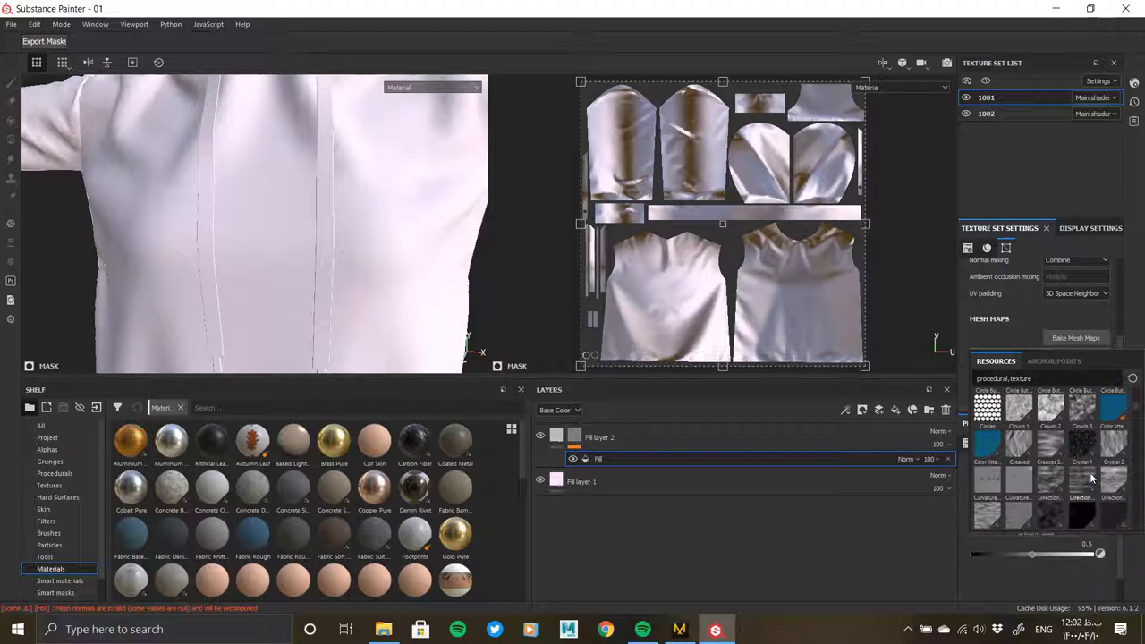
scroll(1069, 438, down, 2)
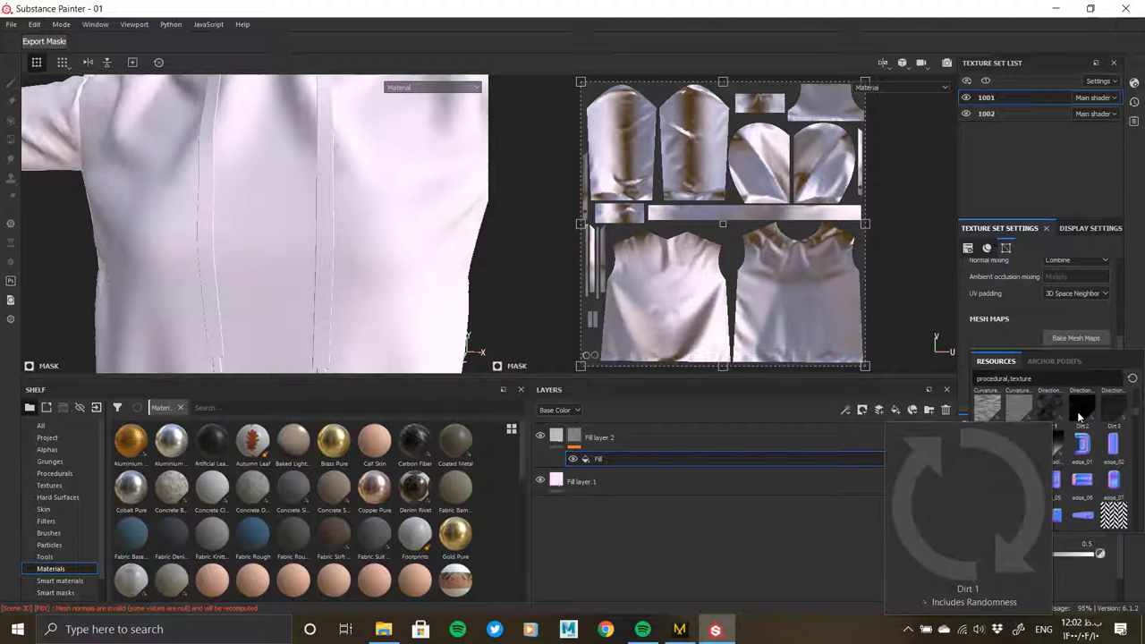
mouse_move(1050, 445)
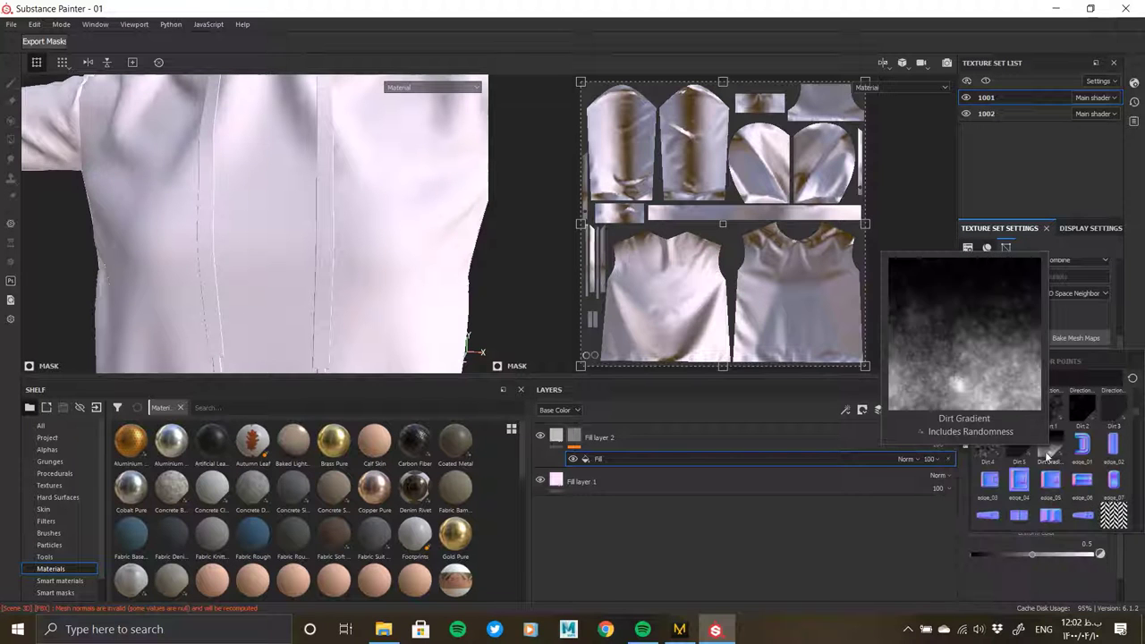
click(1019, 456)
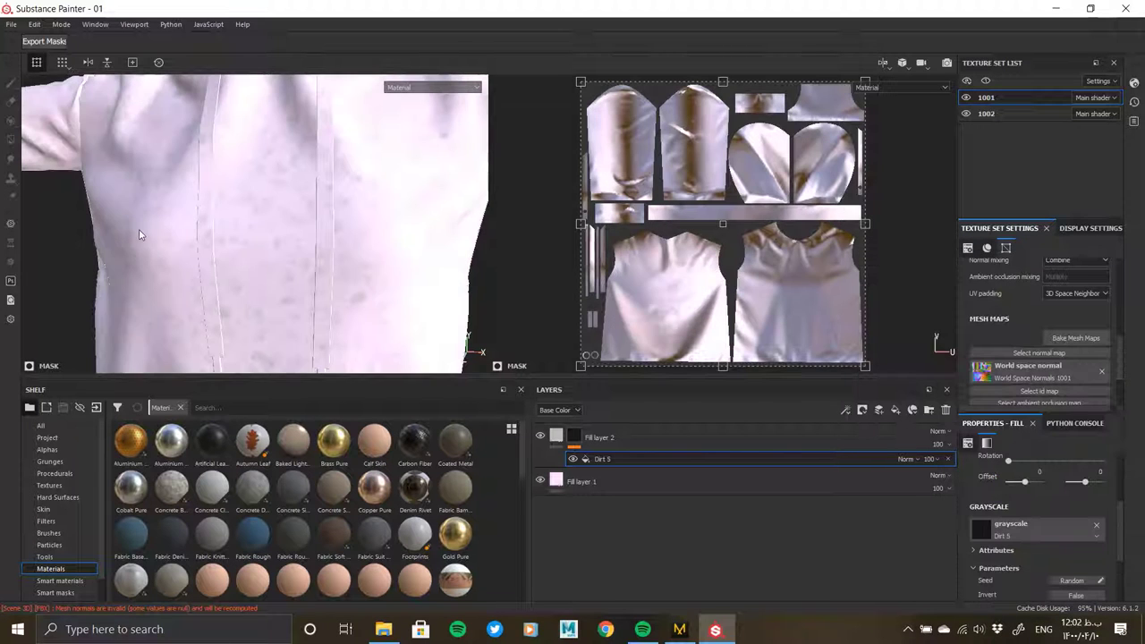
mouse_move(139, 234)
alt+mouse_down()
mouse_move(289, 235)
mouse_move(727, 365)
alt+mouse_up()
- Try Dirt 3 as the mask fill's grayscale texture instead
click(987, 526)
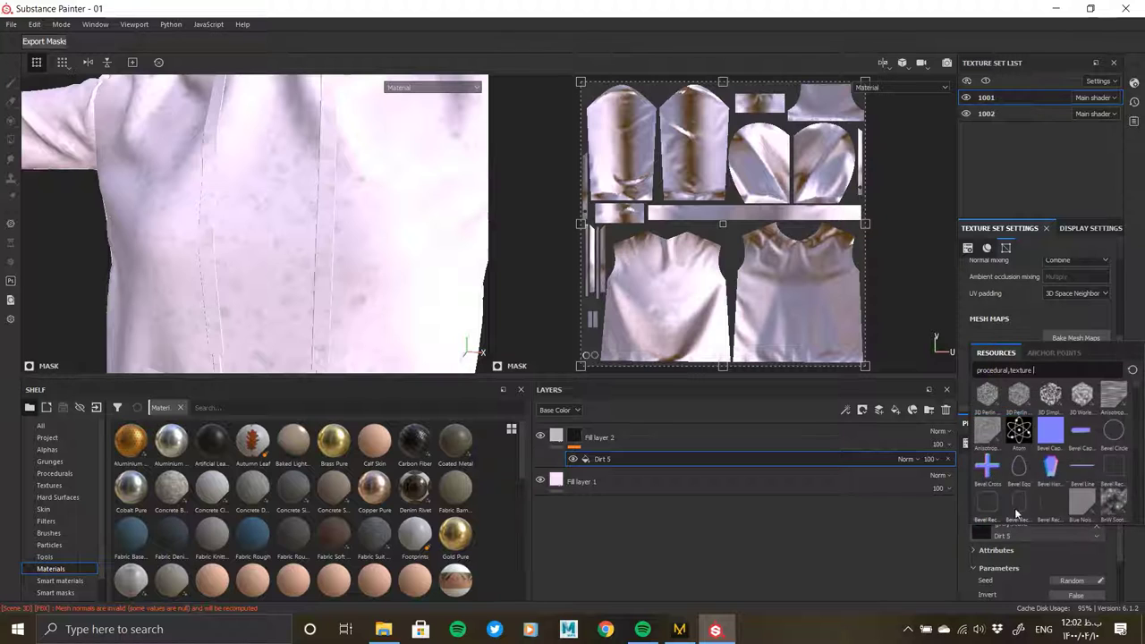
scroll(1054, 481, up, 3)
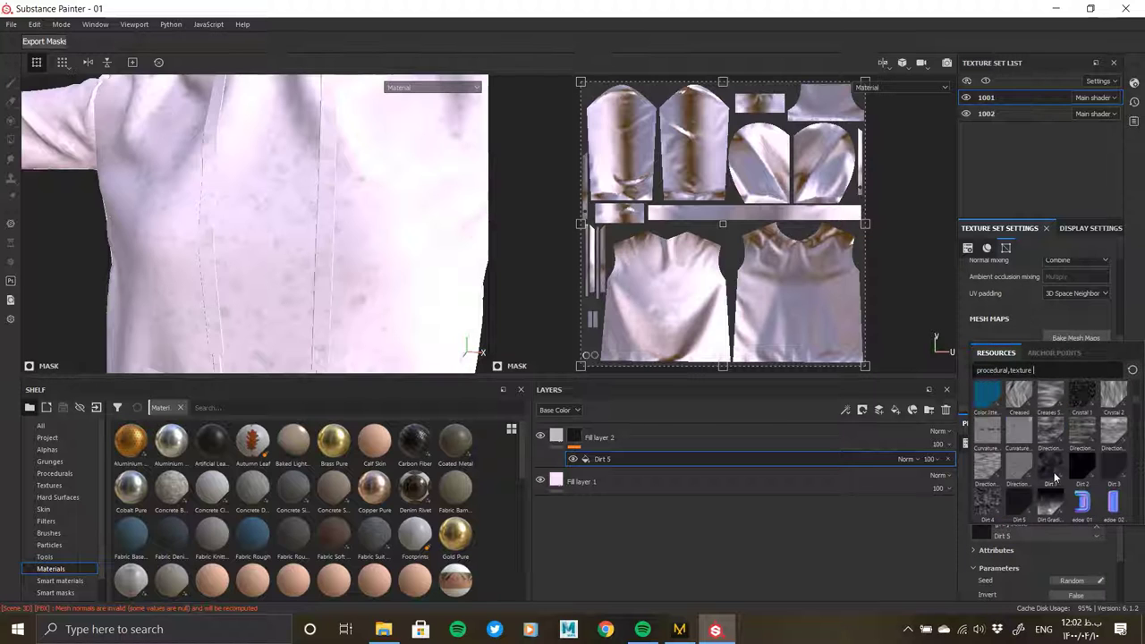
click(1119, 469)
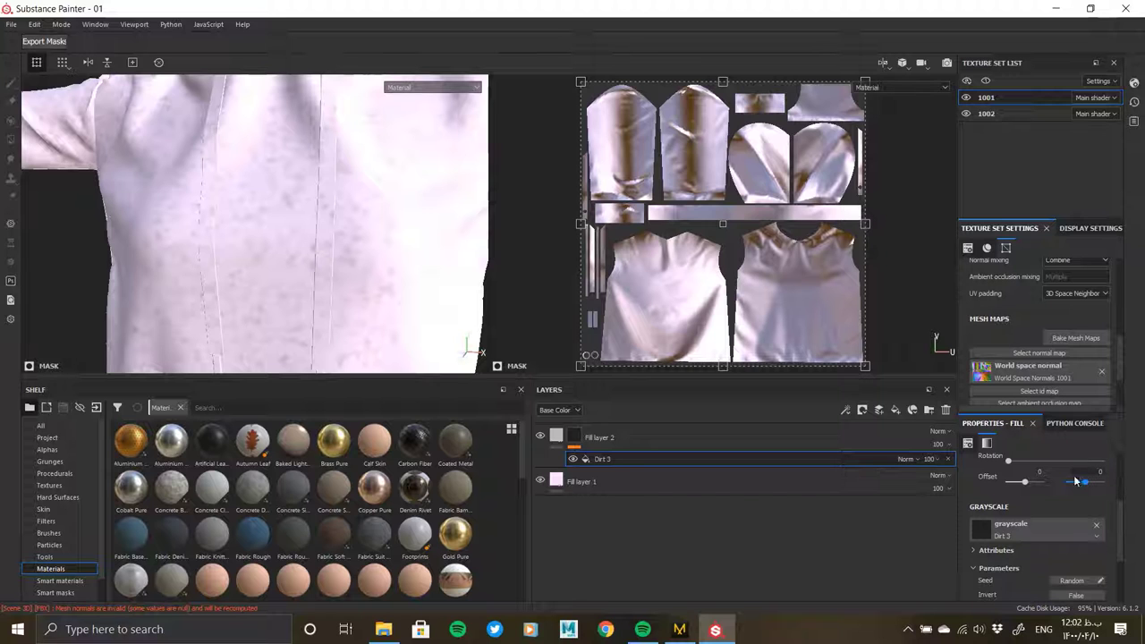
scroll(191, 224, down, 5)
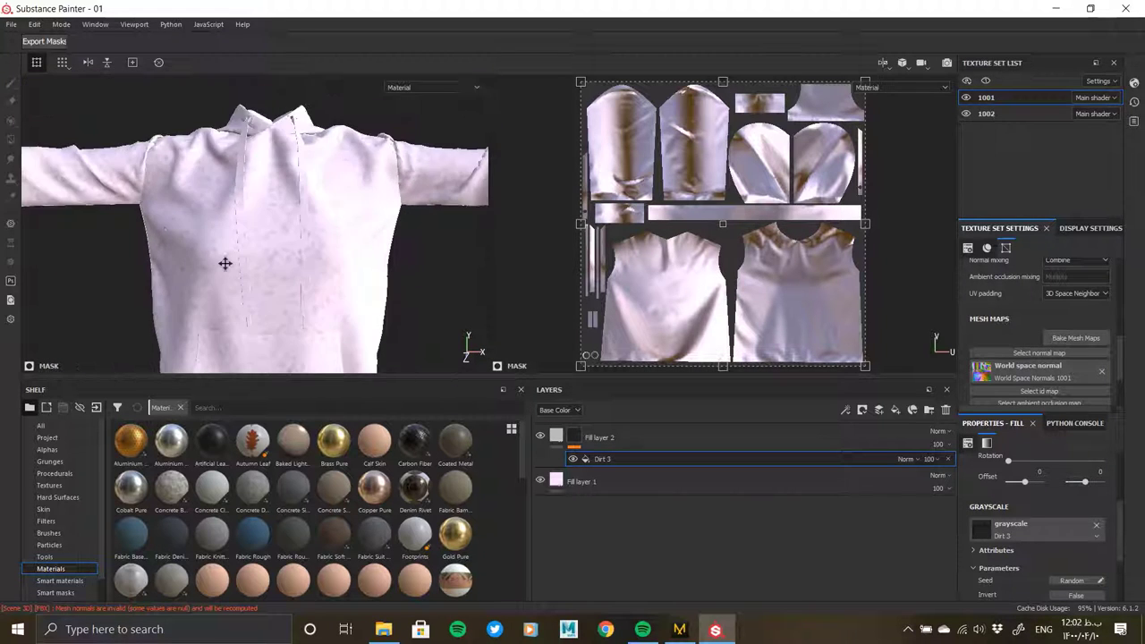
scroll(225, 263, up, 3)
scroll(218, 159, up, 2)
scroll(235, 231, up, 2)
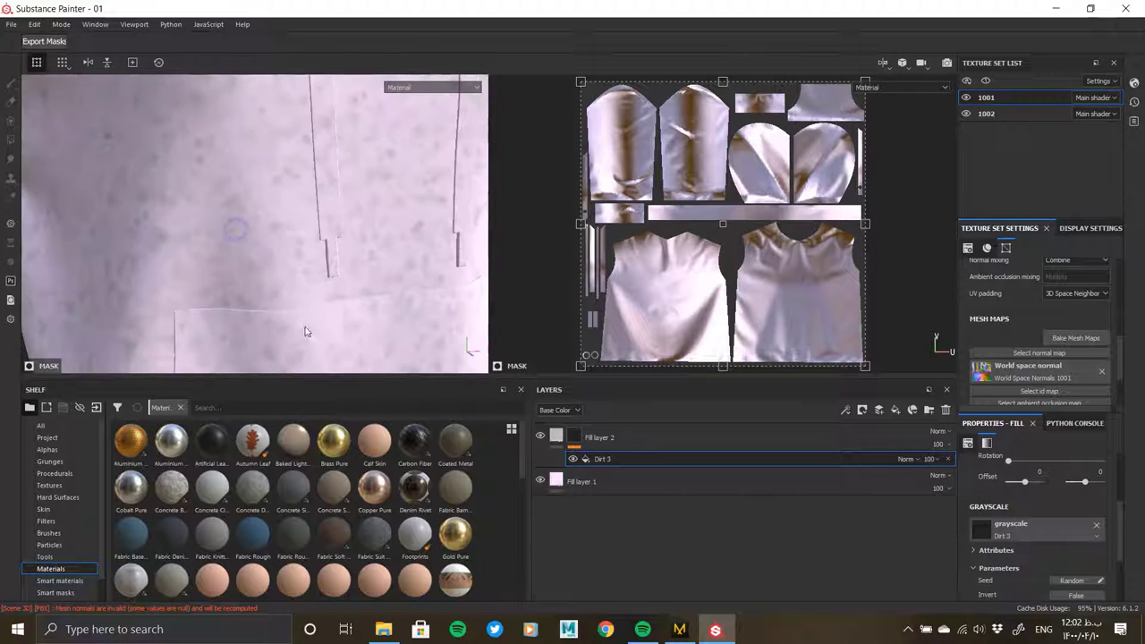
- Switch the mask fill's grayscale texture back to Dirt 5
click(1012, 524)
scroll(1086, 483, down, 2)
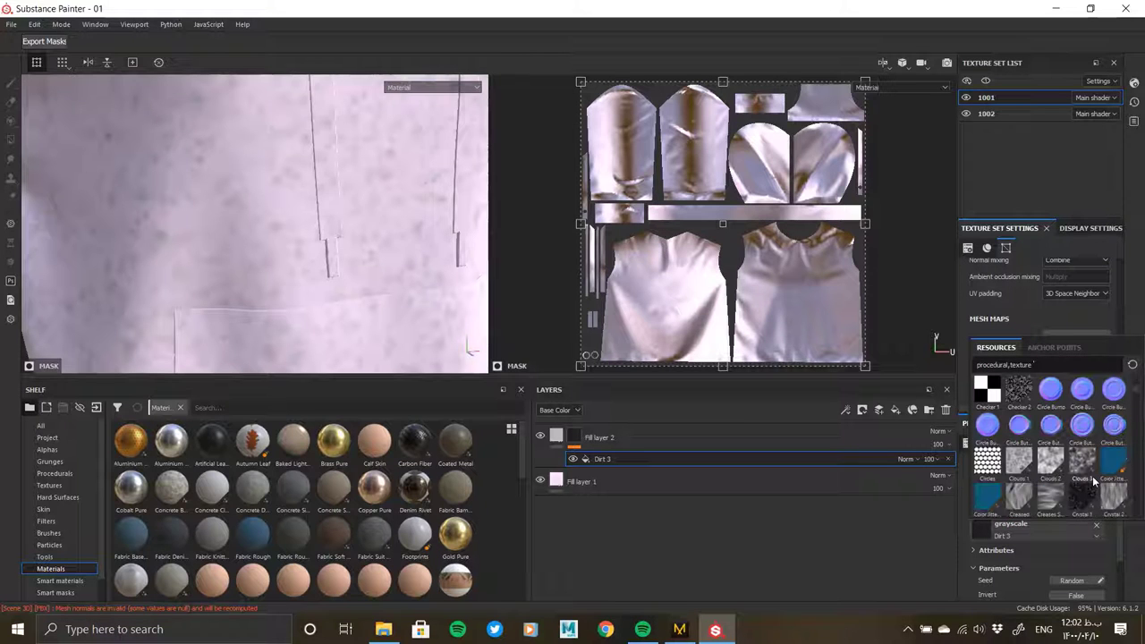
scroll(1093, 476, down, 2)
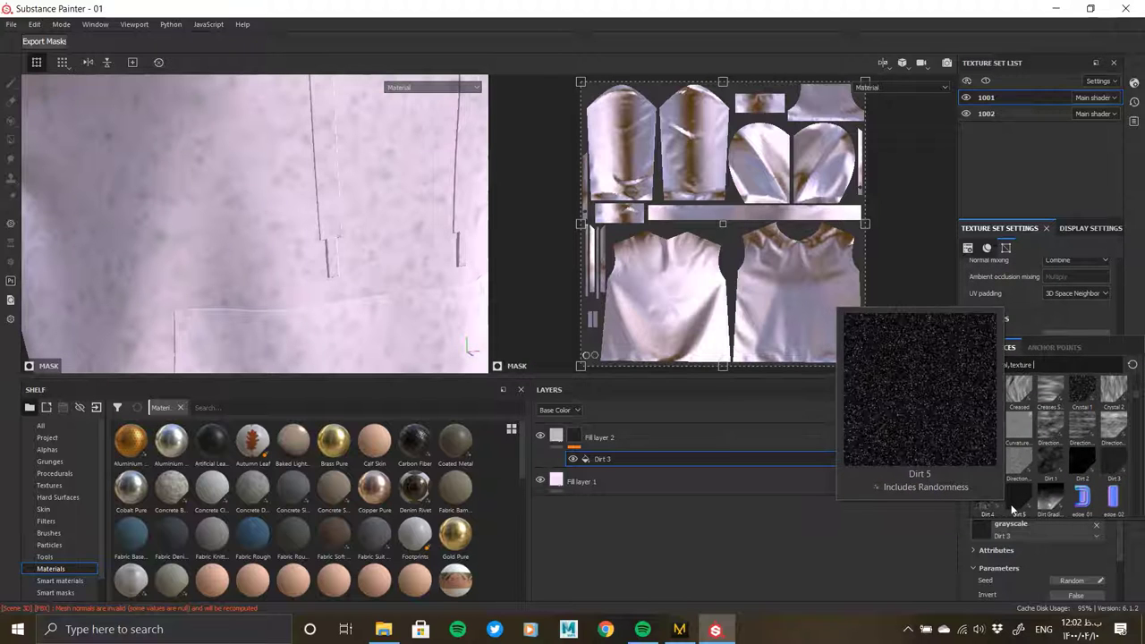
scroll(1014, 508, down, 3)
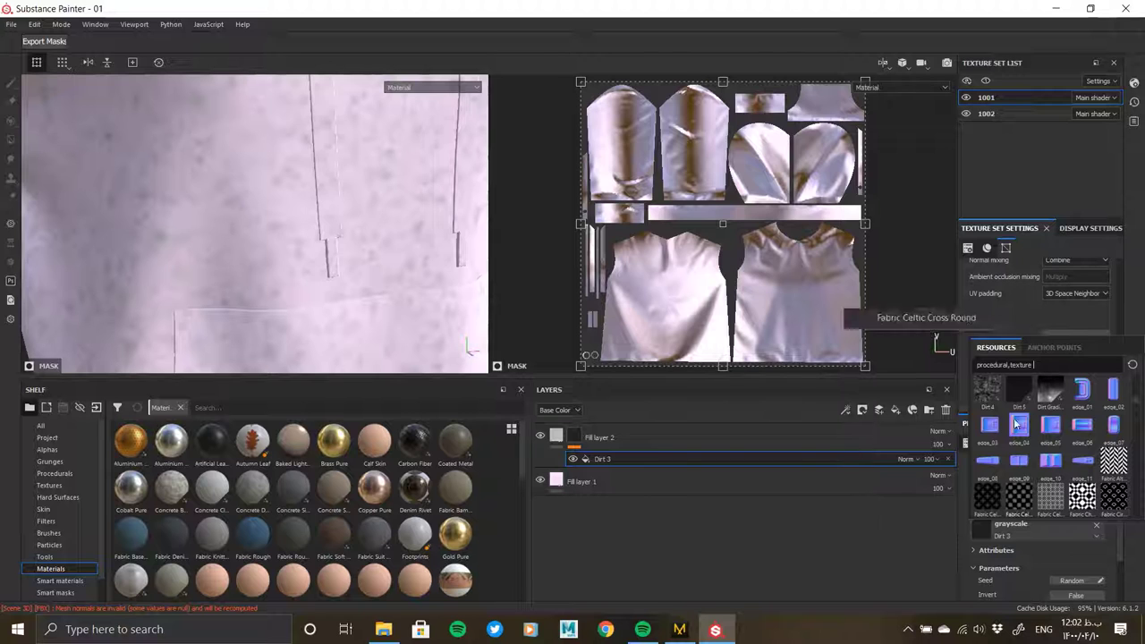
click(1019, 386)
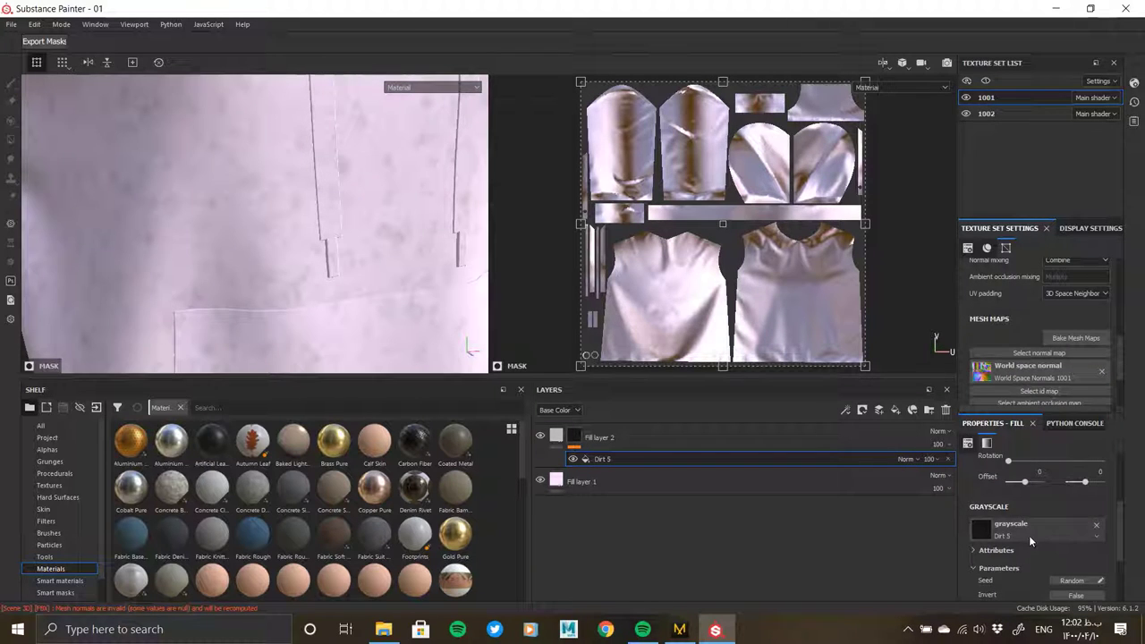
scroll(1030, 536, up, 1)
scroll(1029, 544, up, 1)
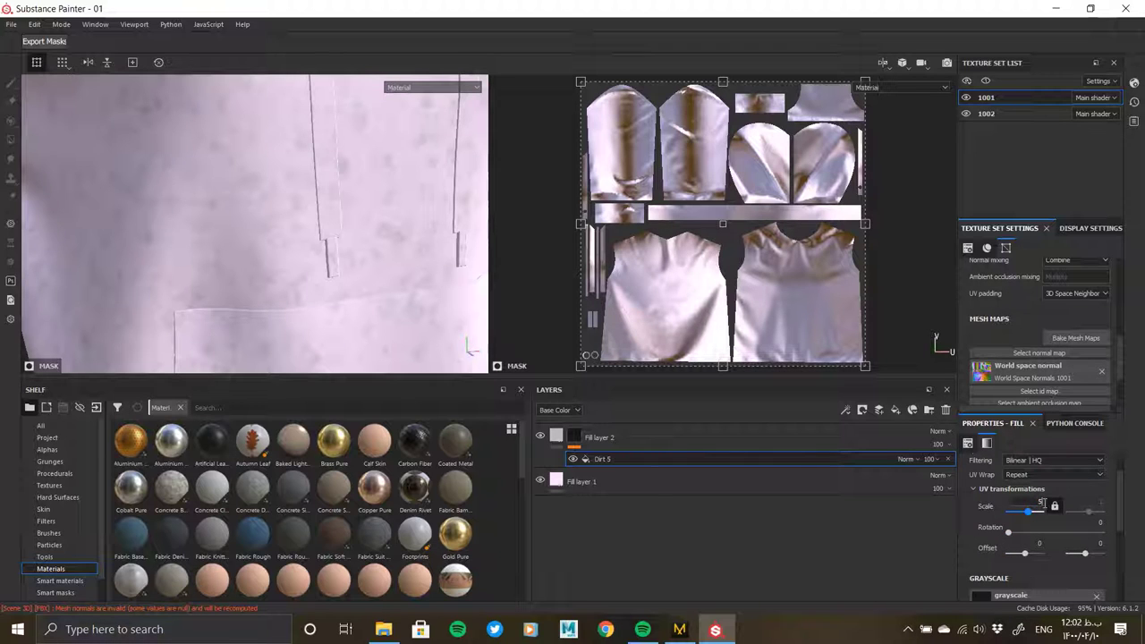
- Replace the mask fill's texture with Gaussian Spots 2
scroll(143, 228, down, 3)
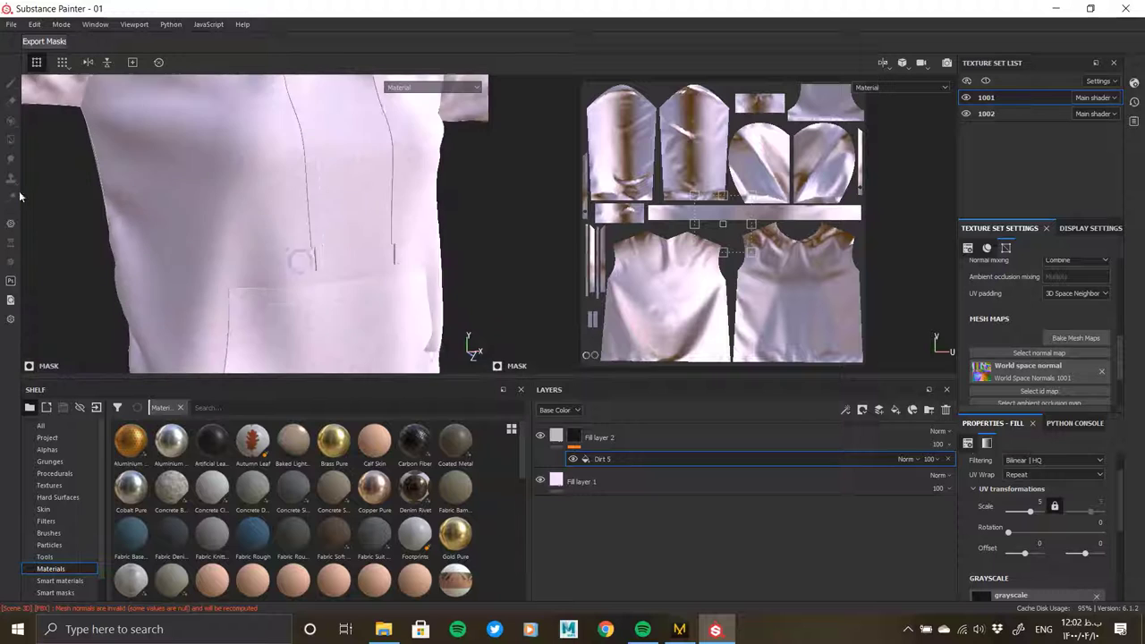
mouse_move(204, 292)
alt+mouse_down()
mouse_move(263, 179)
mouse_move(87, 192)
mouse_move(245, 187)
mouse_move(303, 322)
mouse_move(250, 197)
alt+mouse_up()
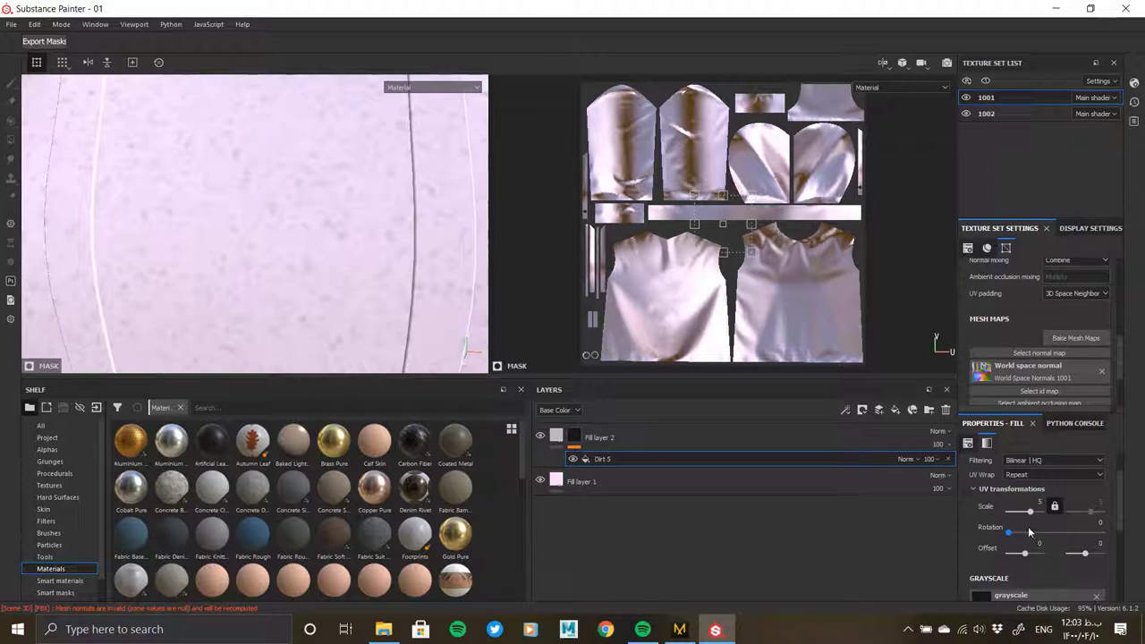
click(1011, 594)
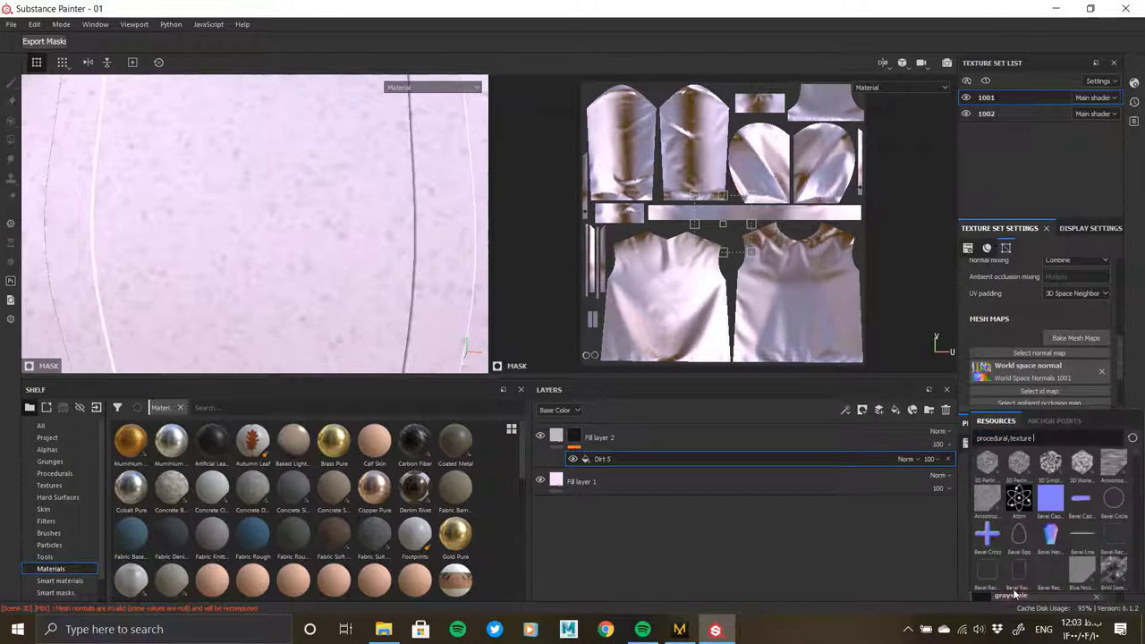
scroll(1043, 553, down, 3)
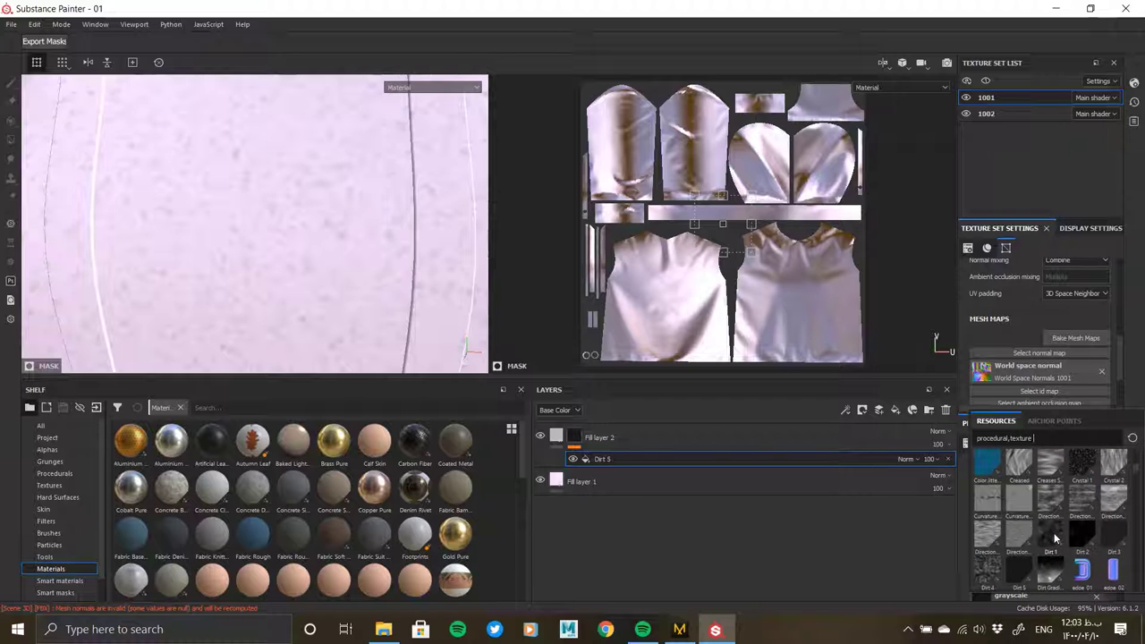
scroll(1055, 538, down, 3)
scroll(1055, 538, up, 3)
scroll(1067, 538, down, 5)
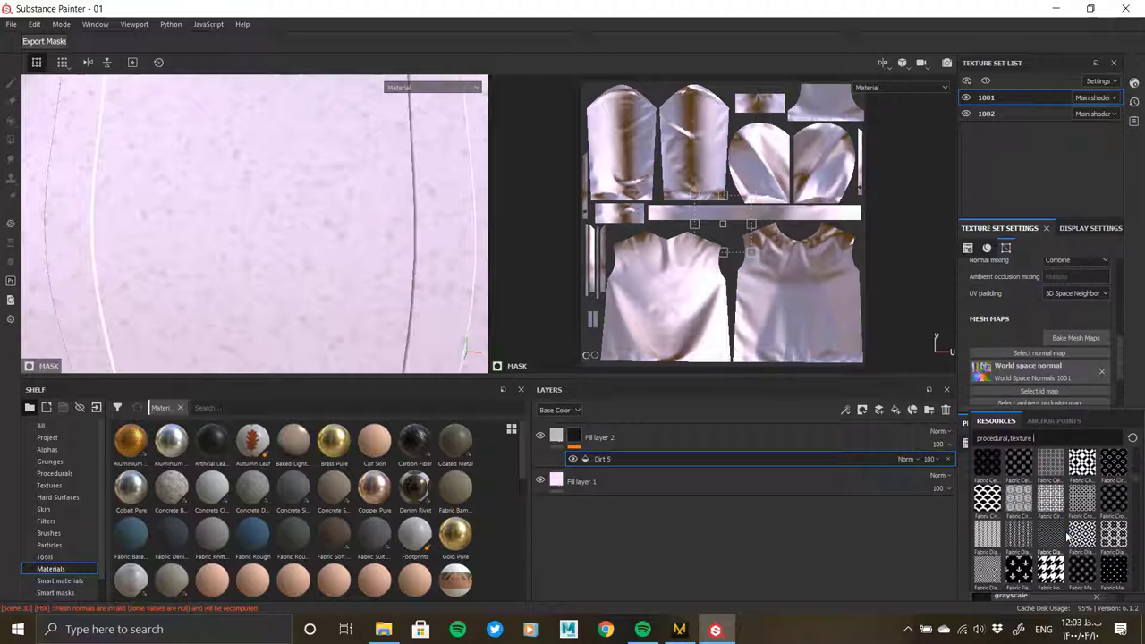
mouse_move(1052, 541)
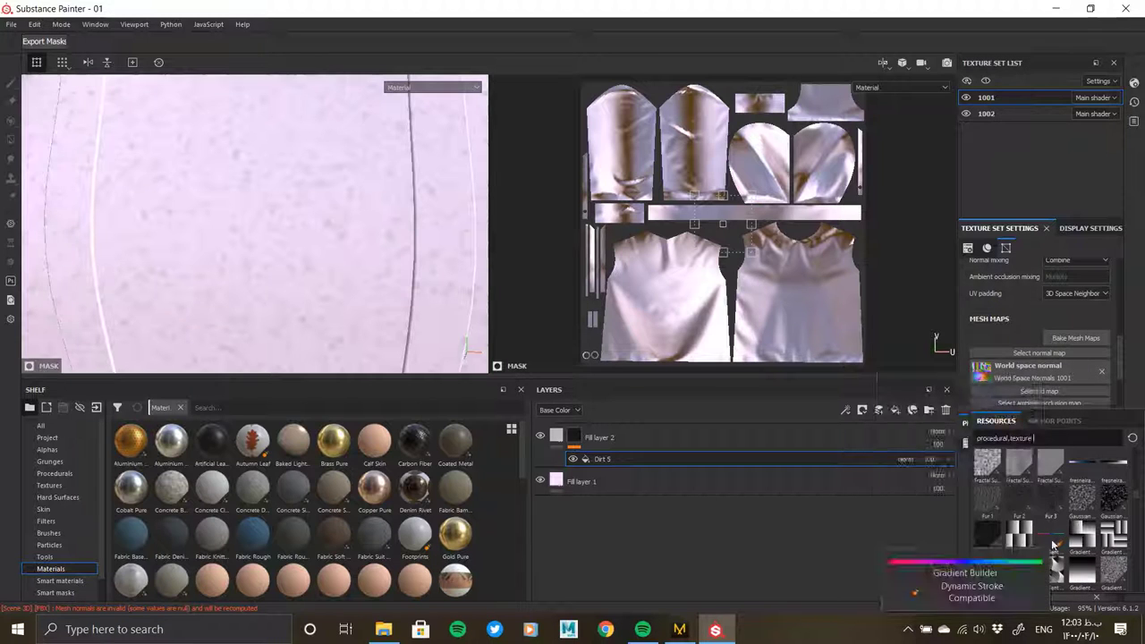
click(992, 542)
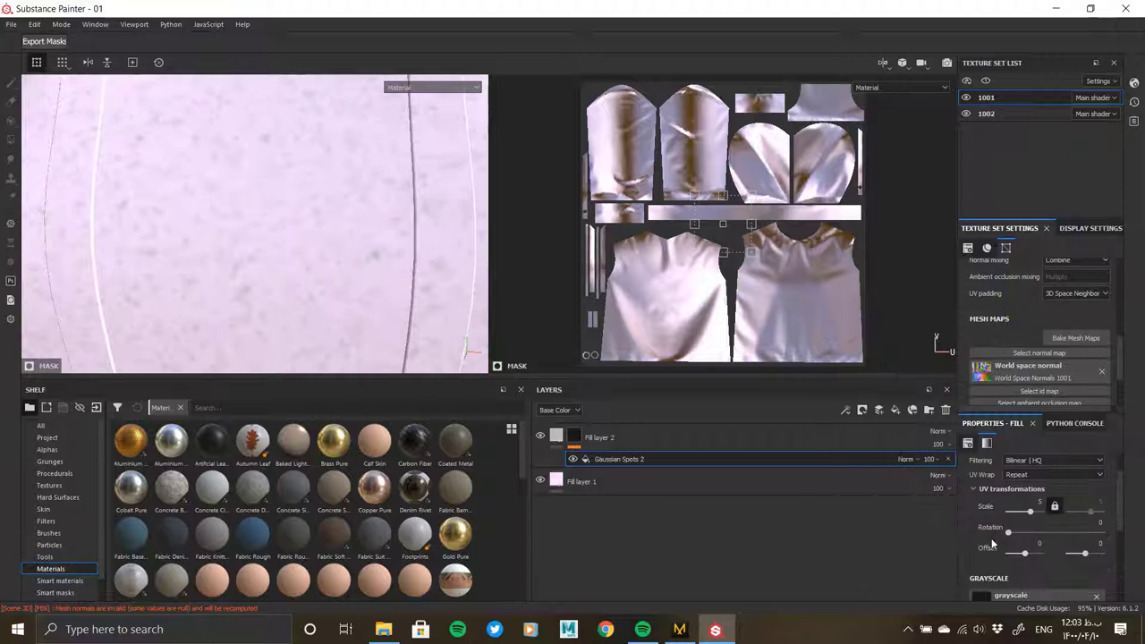
scroll(976, 528, down, 3)
scroll(991, 578, down, 3)
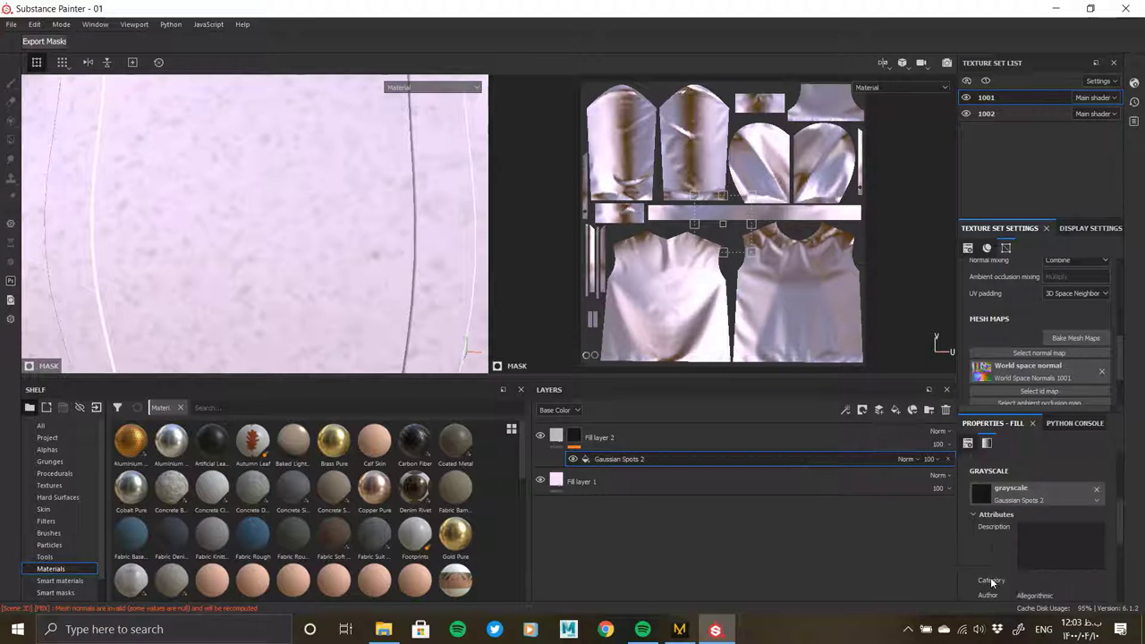
scroll(992, 582, down, 2)
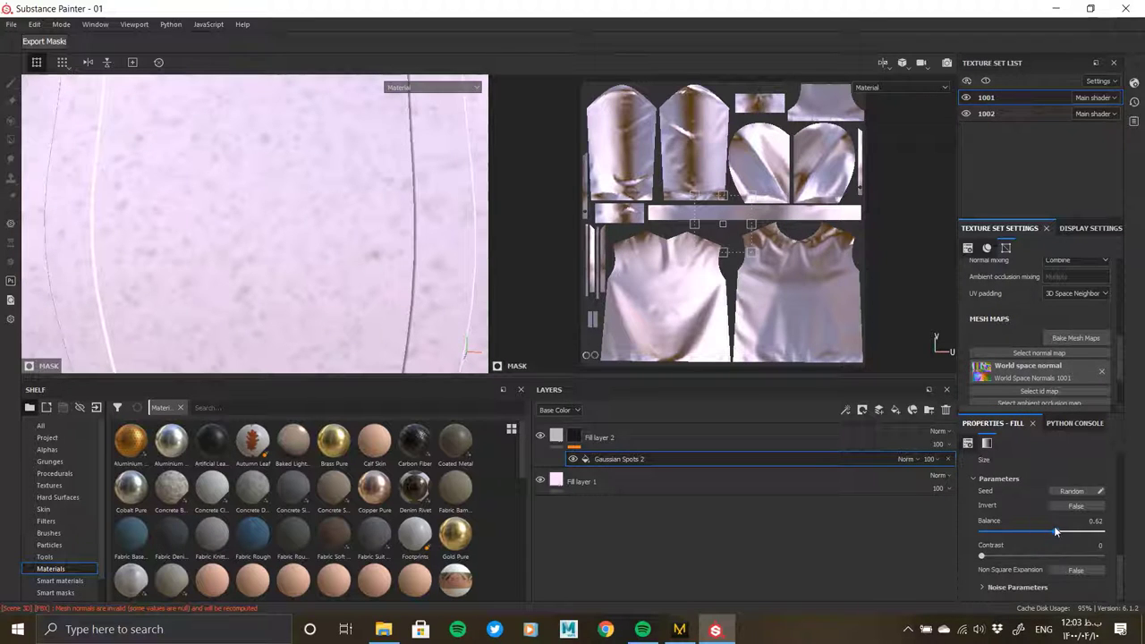
- Tune the spots mask to Balance 0.56, Contrast 0.78 and Scale 3
alt+click(574, 436)
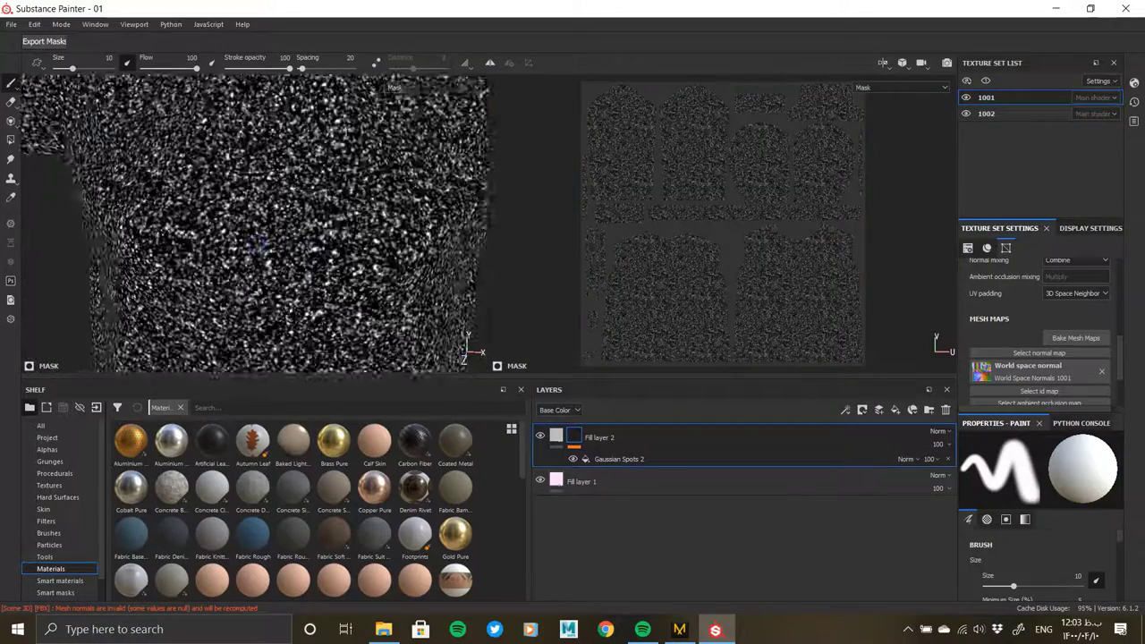
scroll(229, 213, up, 3)
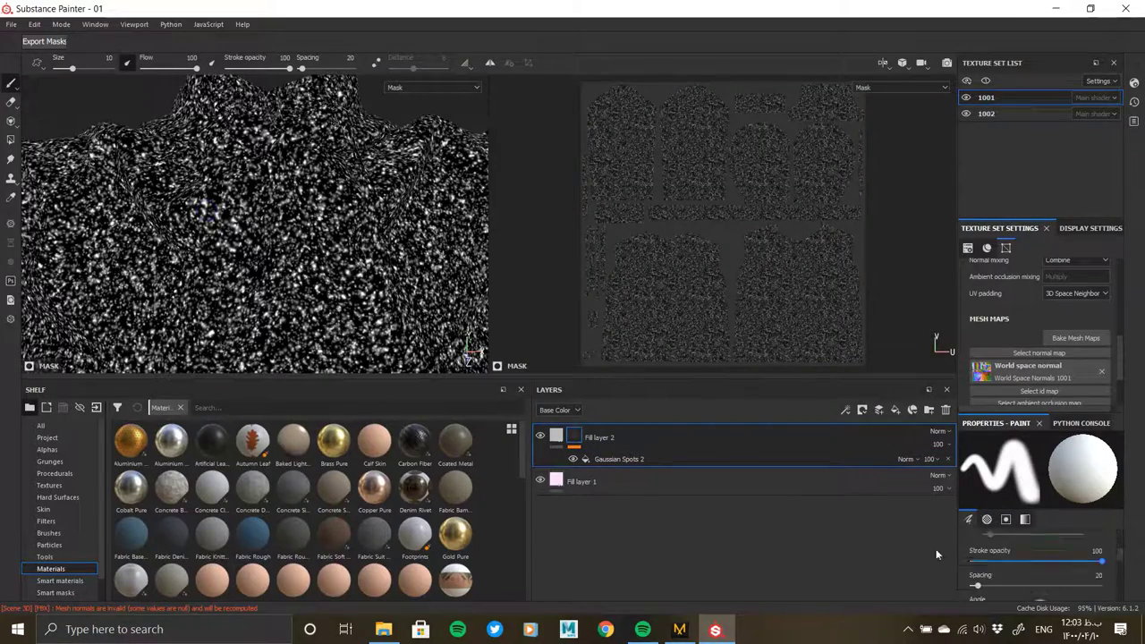
mouse_move(1077, 535)
mouse_down()
mouse_move(1023, 531)
mouse_move(1075, 556)
mouse_up()
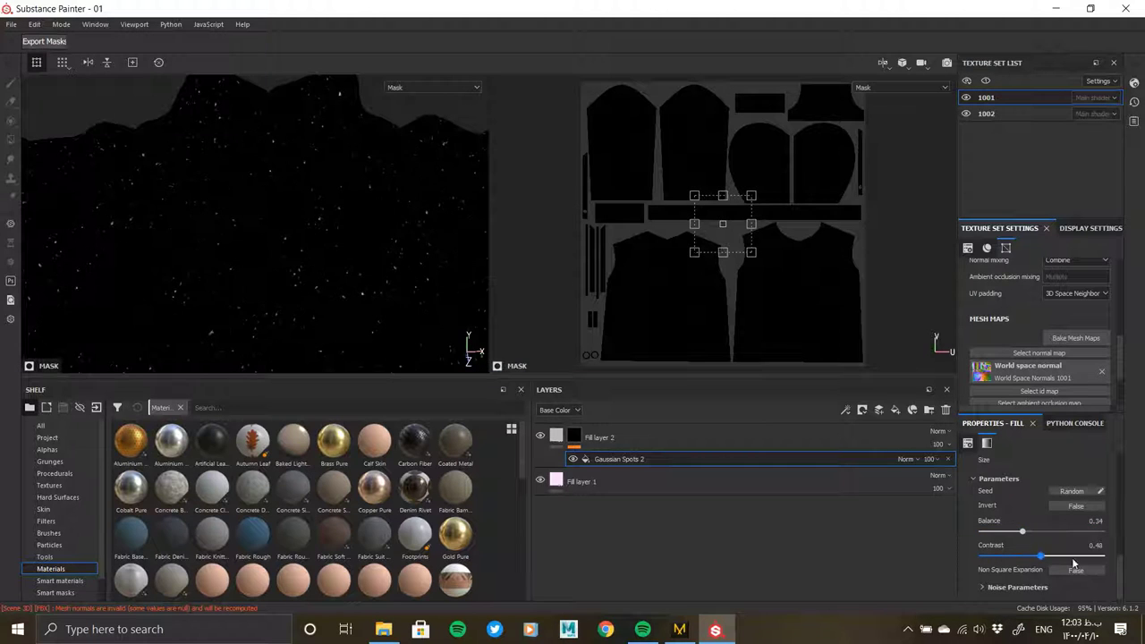
click(1025, 532)
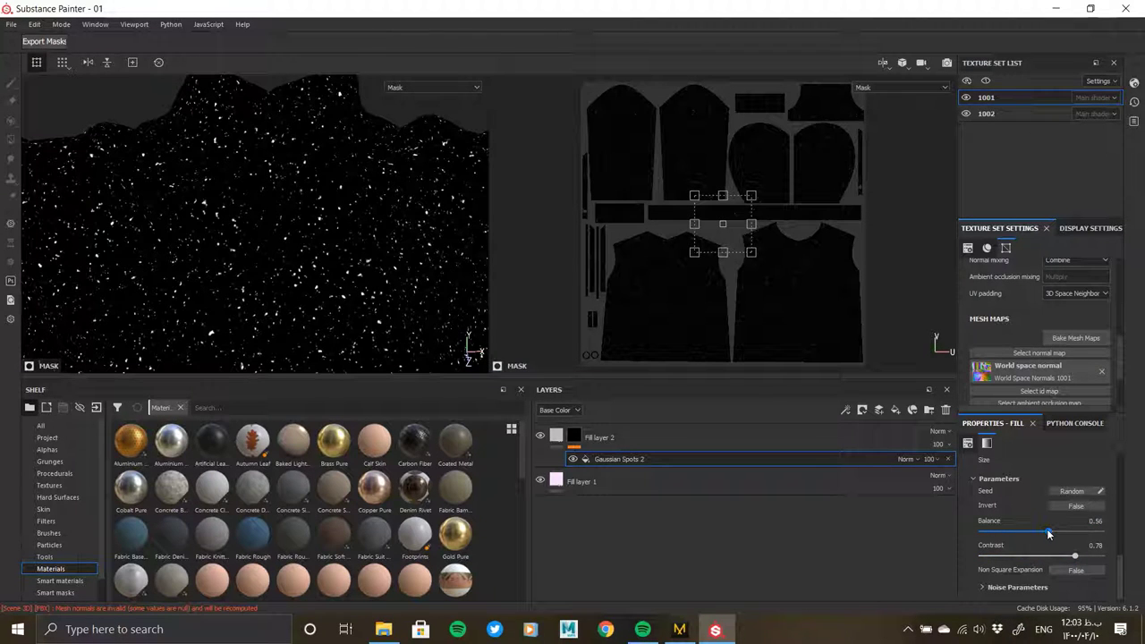
scroll(999, 582, down, 1)
scroll(1006, 585, down, 2)
drag(994, 570, 1016, 570)
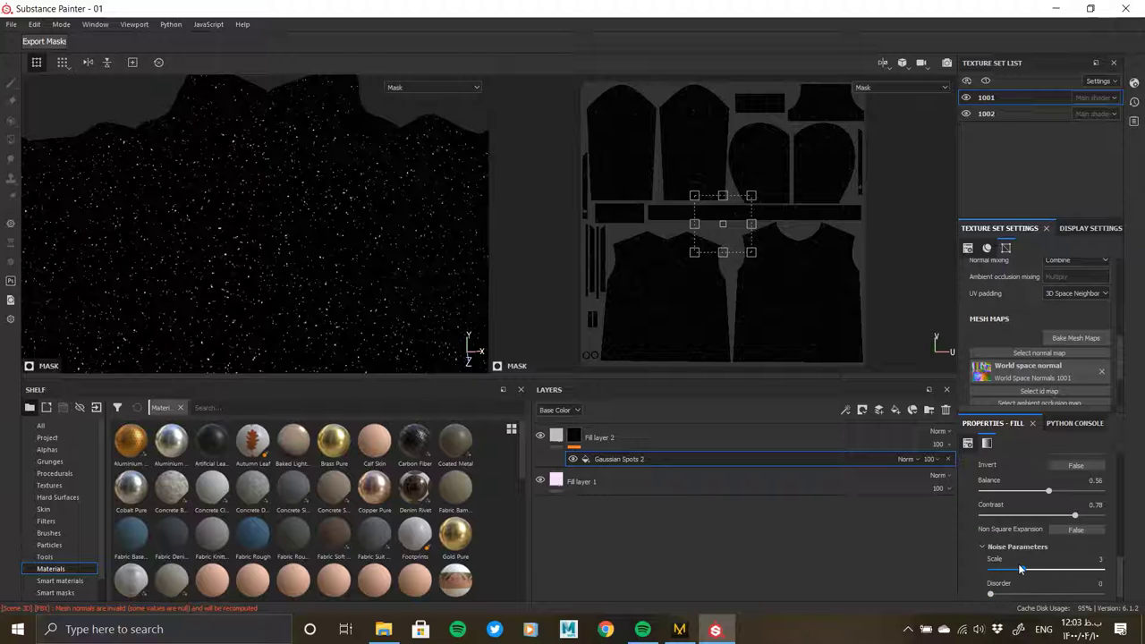
scroll(1021, 585, down, 1)
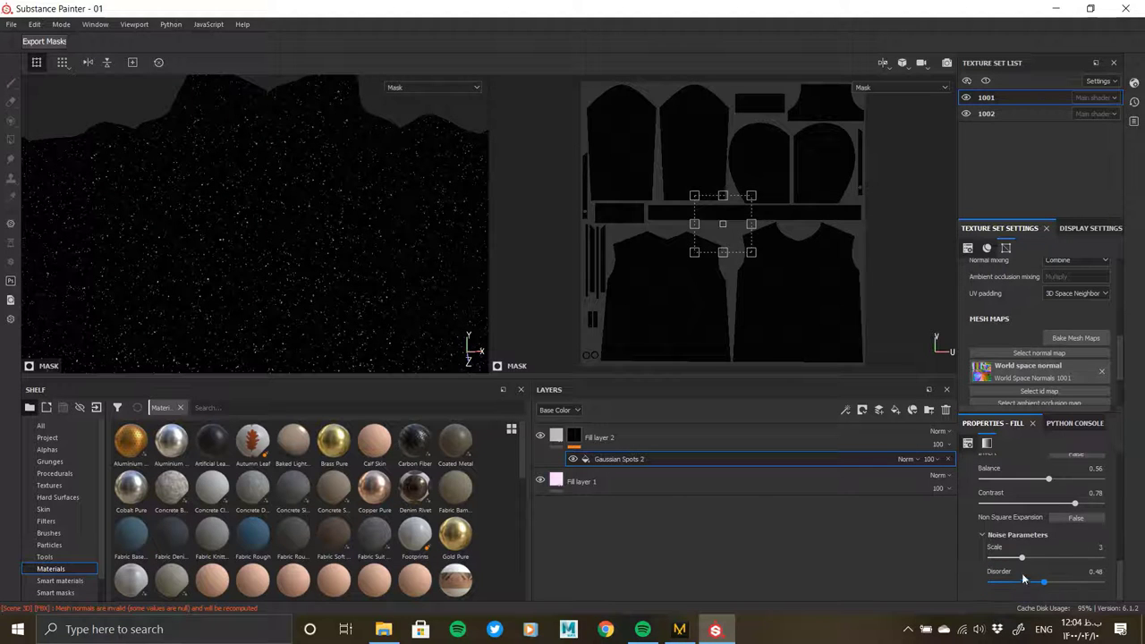
click(557, 436)
alt+drag(274, 181, 267, 262)
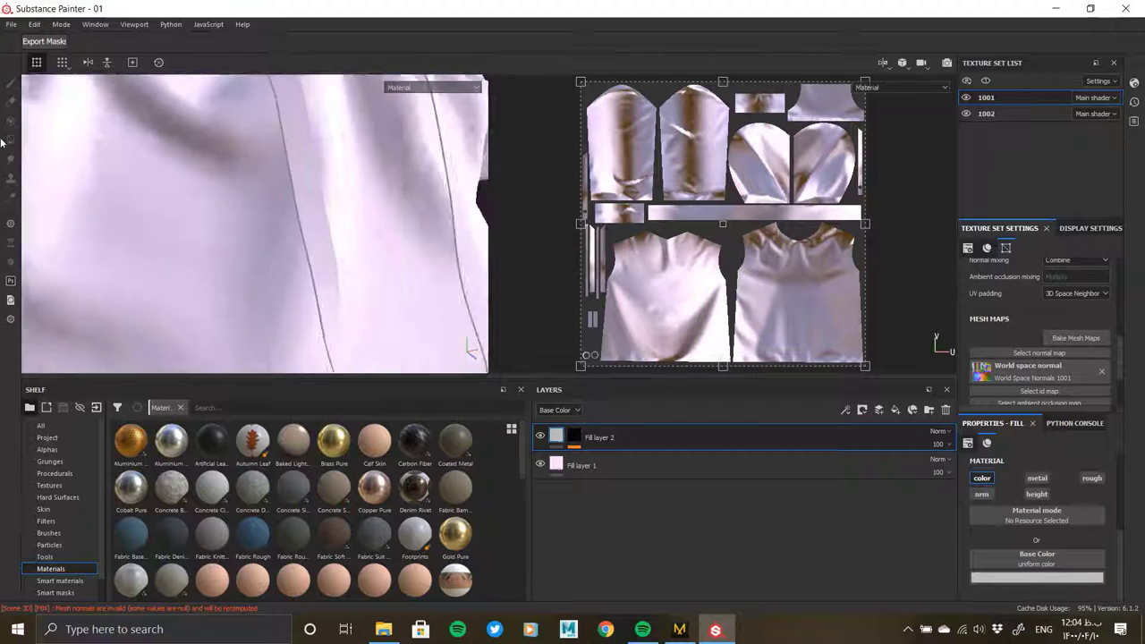
- Review the Gaussian Spots 2 settings on Fill layer 2's mask
click(574, 436)
click(639, 459)
scroll(985, 546, down, 4)
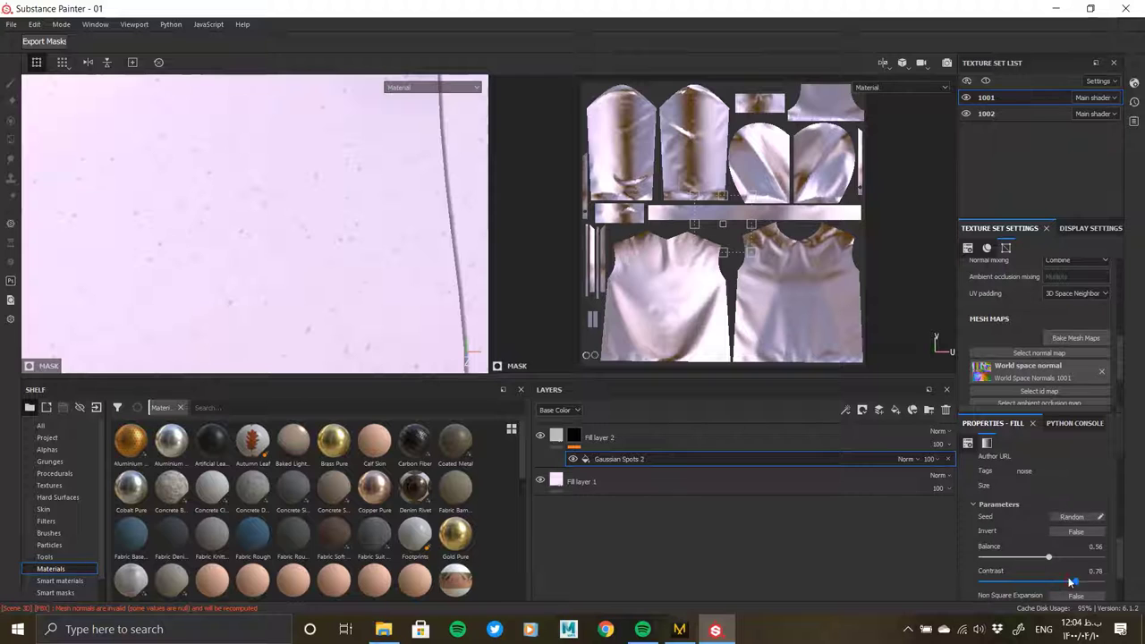
click(1010, 582)
- Set Fill layer 2's base colour to the pink sampled from Fill layer 1, lightened slightly
click(628, 430)
click(1015, 566)
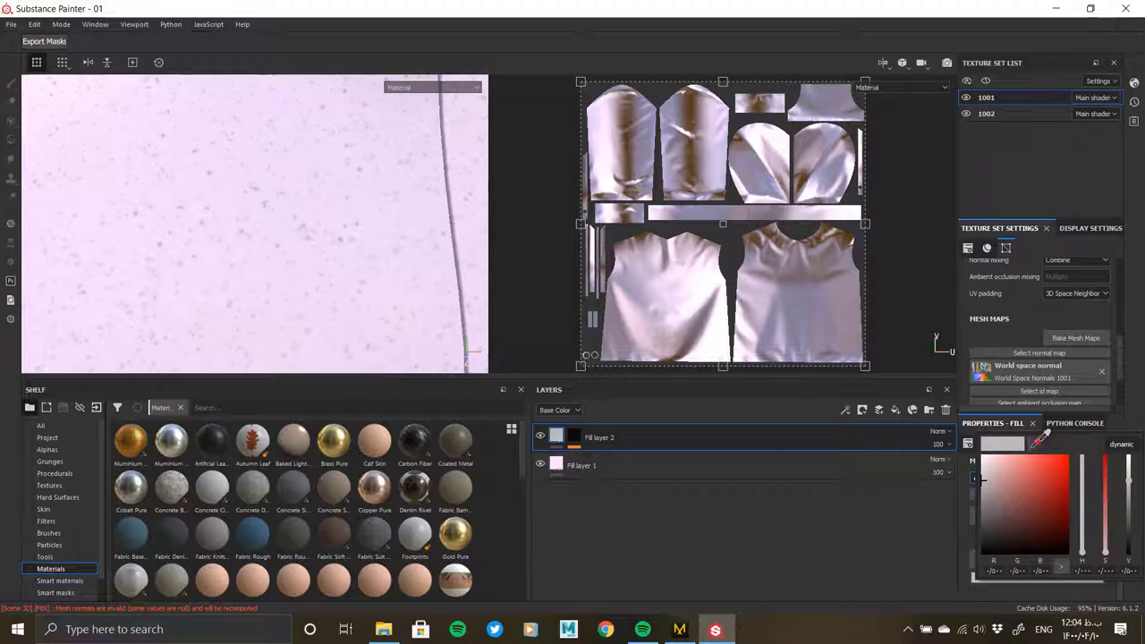
click(564, 459)
mouse_move(996, 461)
mouse_down()
mouse_move(971, 454)
mouse_move(1025, 448)
mouse_up()
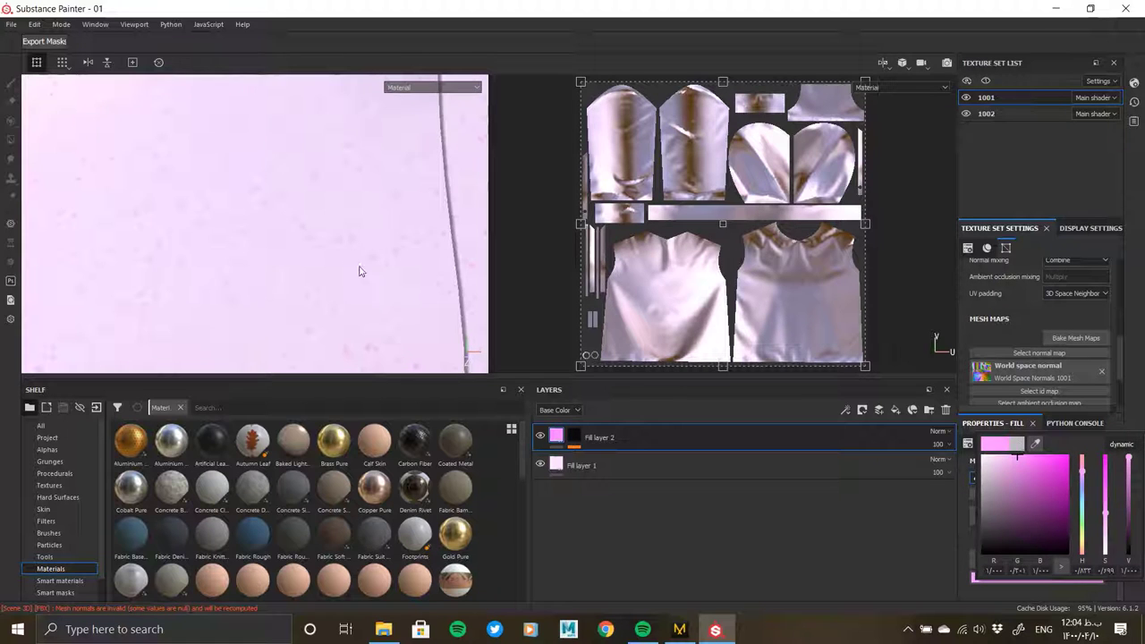
alt+drag(359, 271, 225, 230)
scroll(295, 230, down, 2)
scroll(187, 187, up, 2)
mouse_move(187, 187)
alt+middle_down()
mouse_move(183, 237)
mouse_move(250, 230)
alt+middle_up()
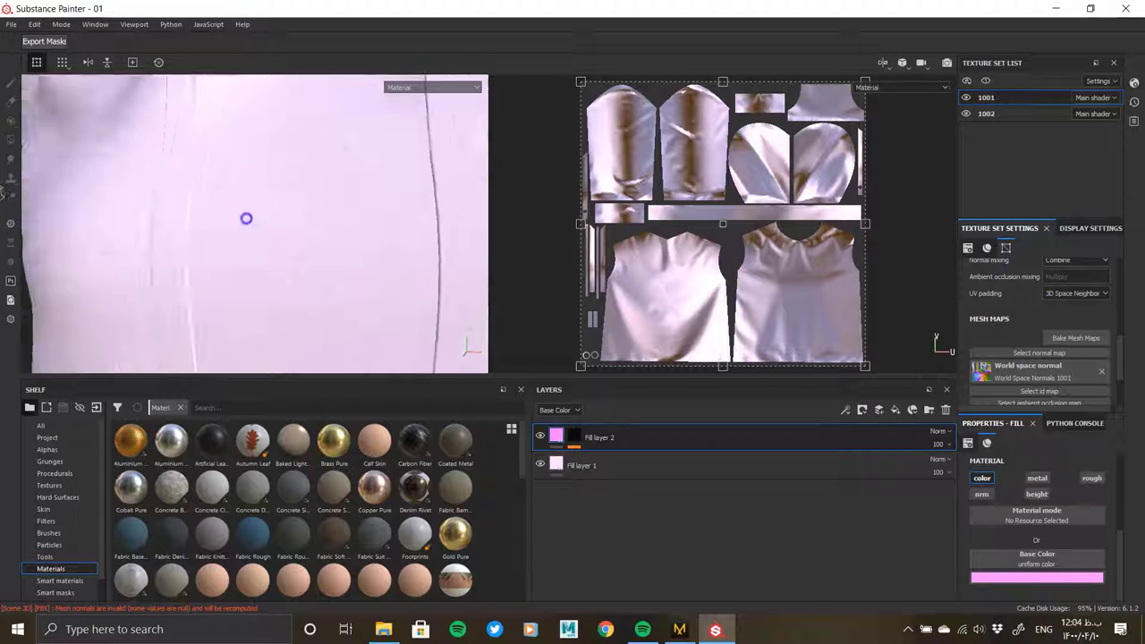
scroll(215, 188, down, 2)
scroll(207, 174, up, 2)
- Duplicate Fill layer 2 as Fill layer 2 copy 1 and edit the copy's base colour
right_click(671, 439)
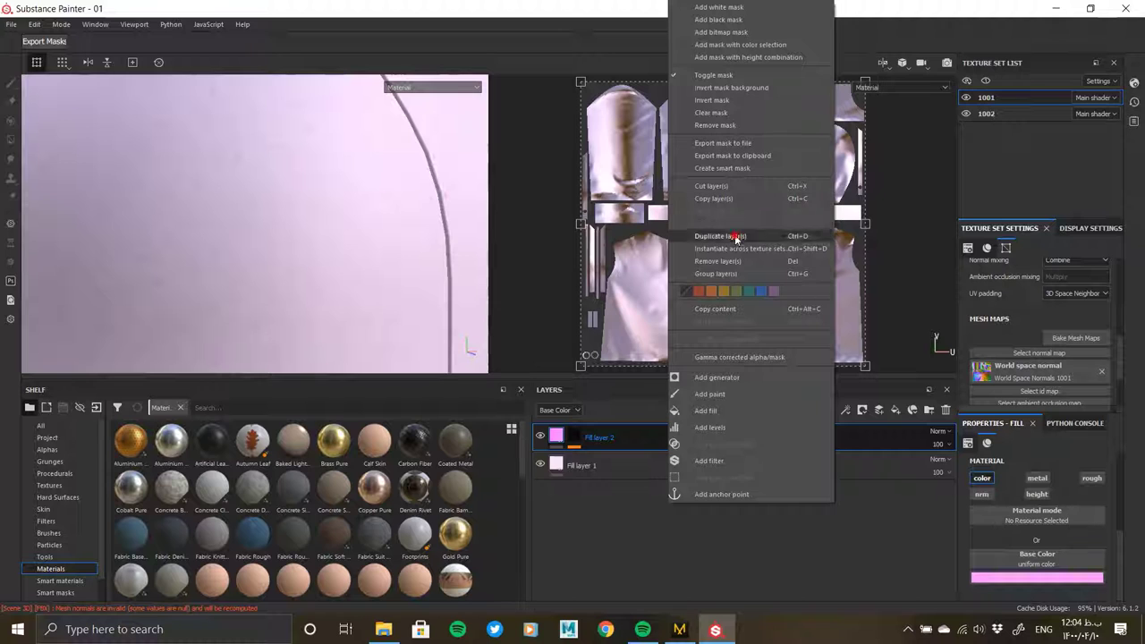
click(736, 238)
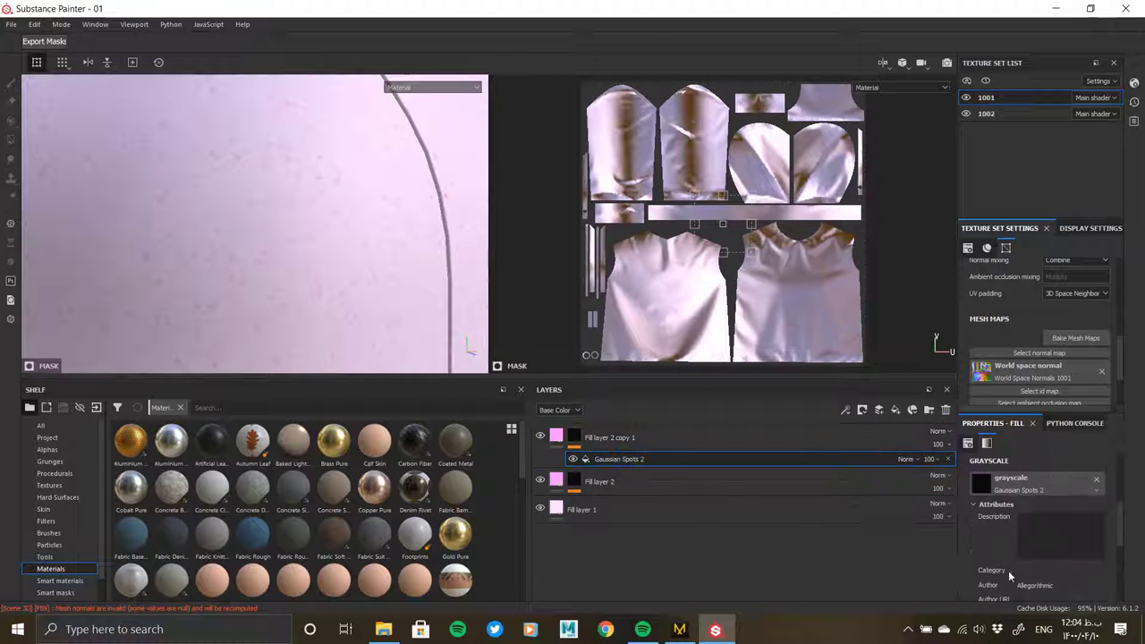
scroll(1010, 576, down, 5)
scroll(1004, 588, down, 2)
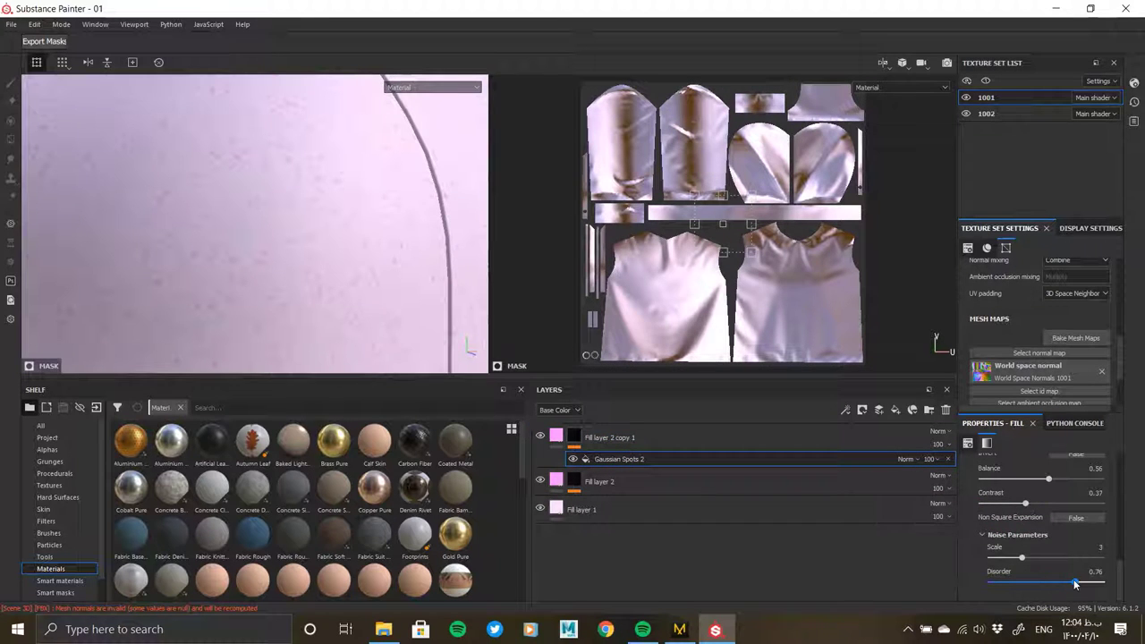
click(805, 439)
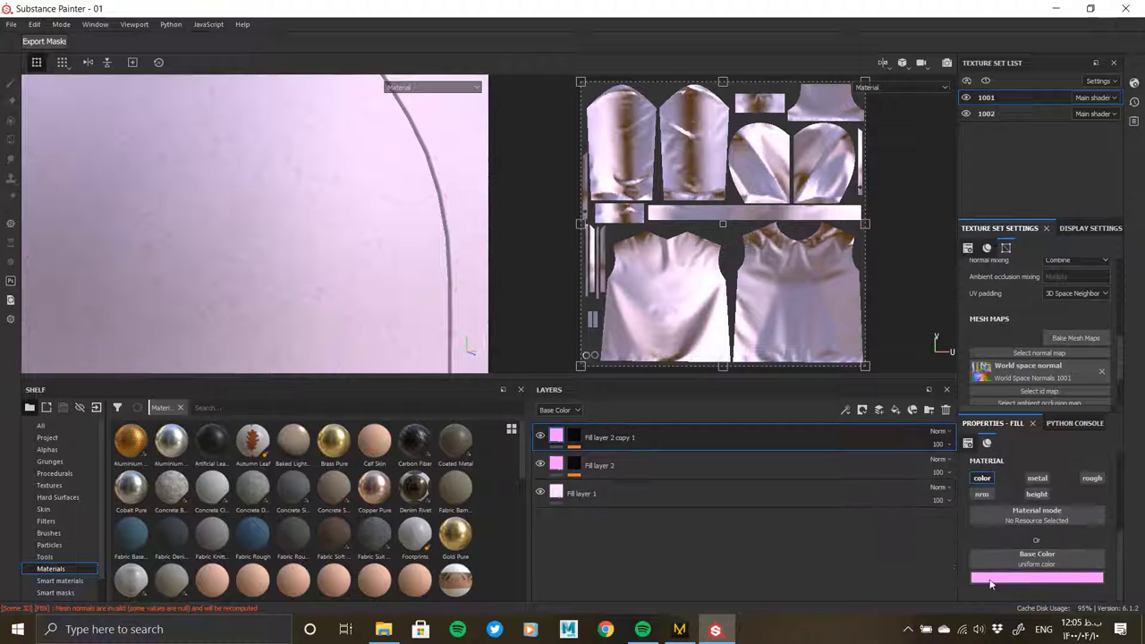
click(1002, 470)
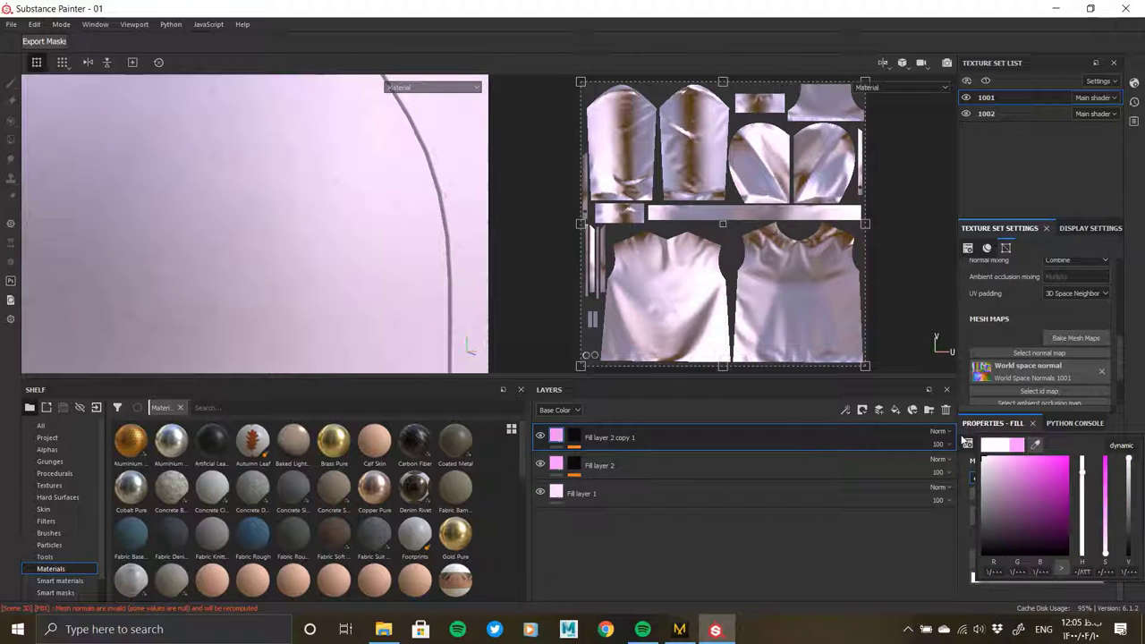
mouse_move(251, 224)
alt+right_down()
mouse_move(328, 336)
mouse_move(212, 173)
alt+right_up()
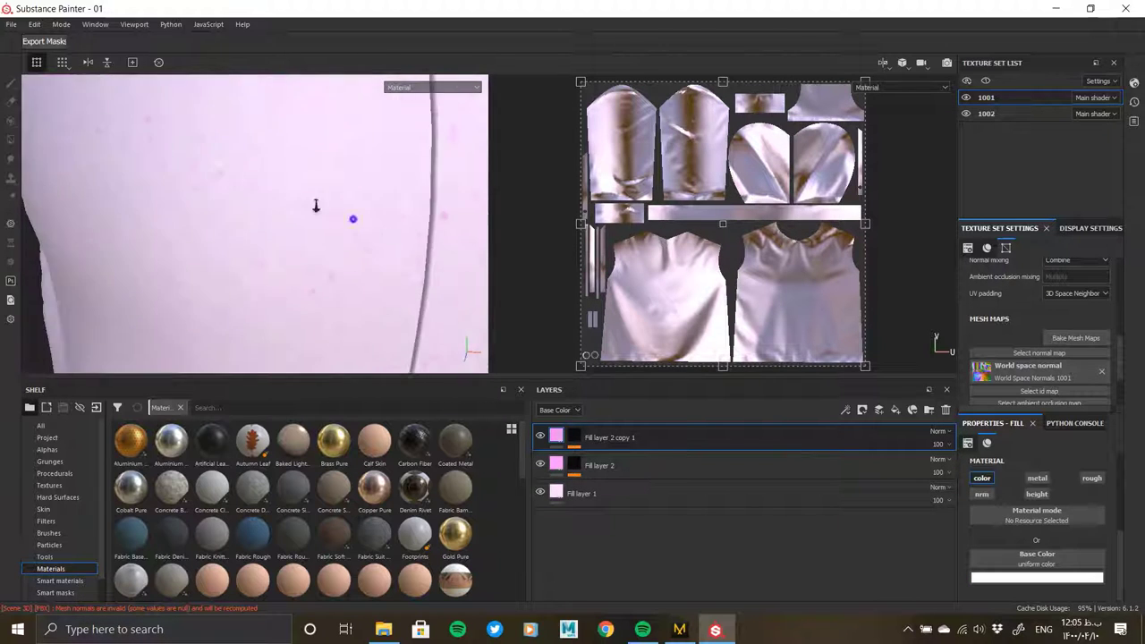
- Duplicate the speckle copy again and review its spots mask noise settings
right_click(590, 438)
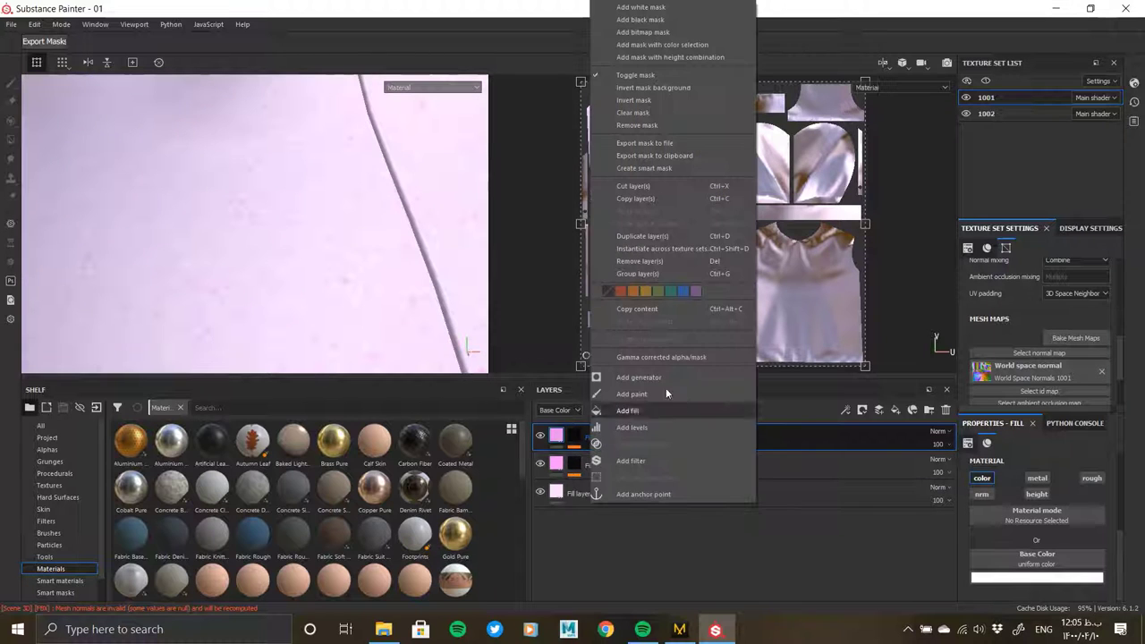
click(642, 236)
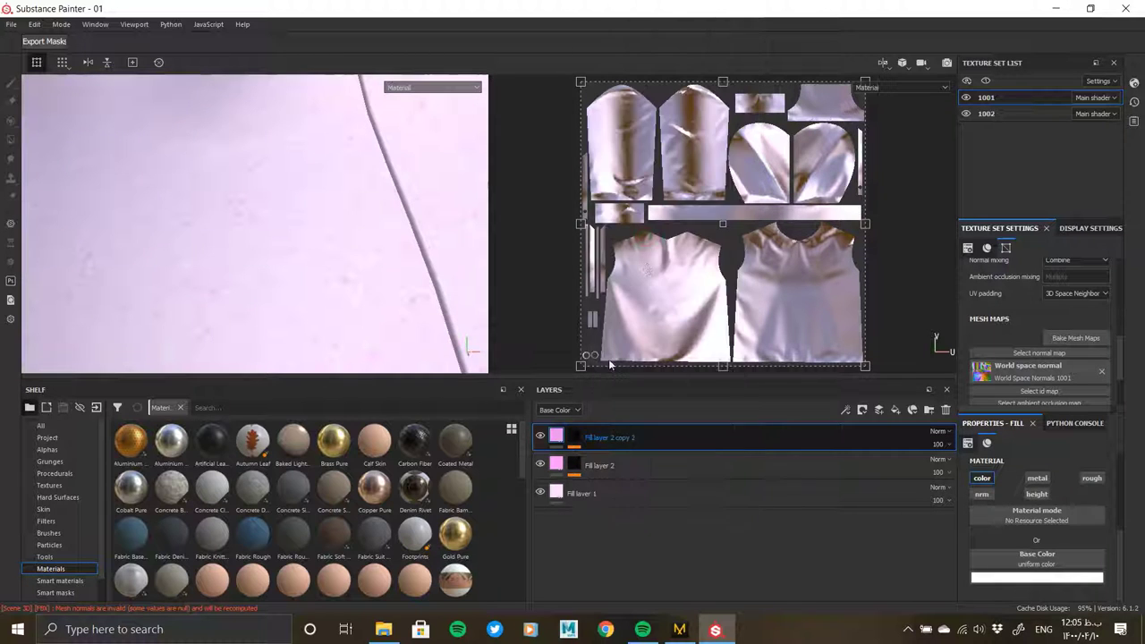
click(664, 460)
scroll(1012, 567, down, 2)
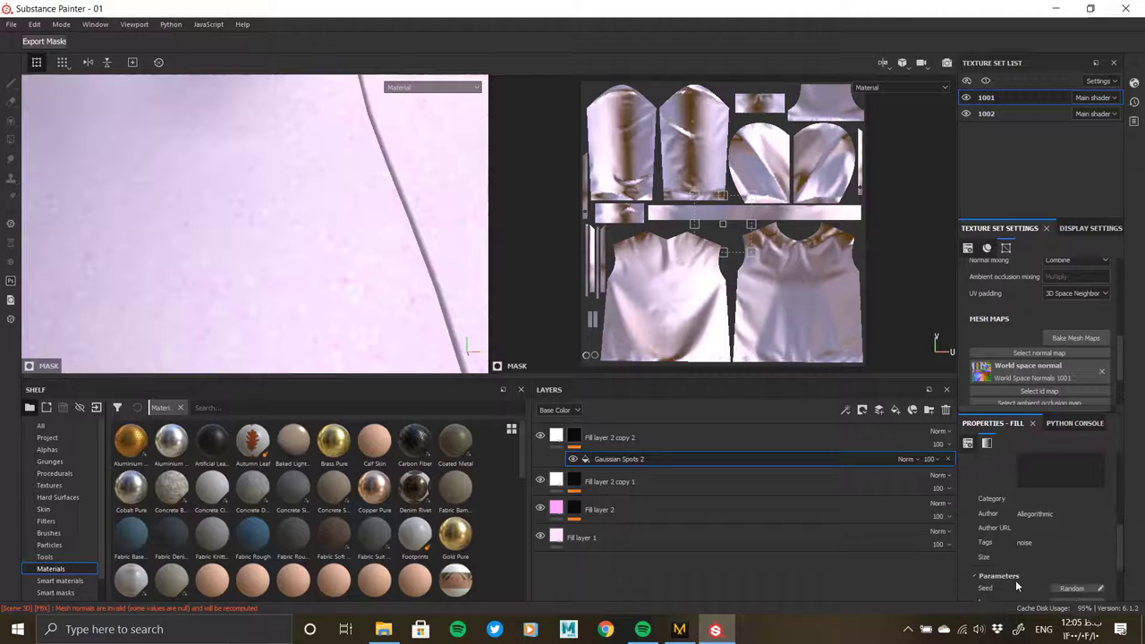
click(1020, 583)
scroll(1010, 582, down, 1)
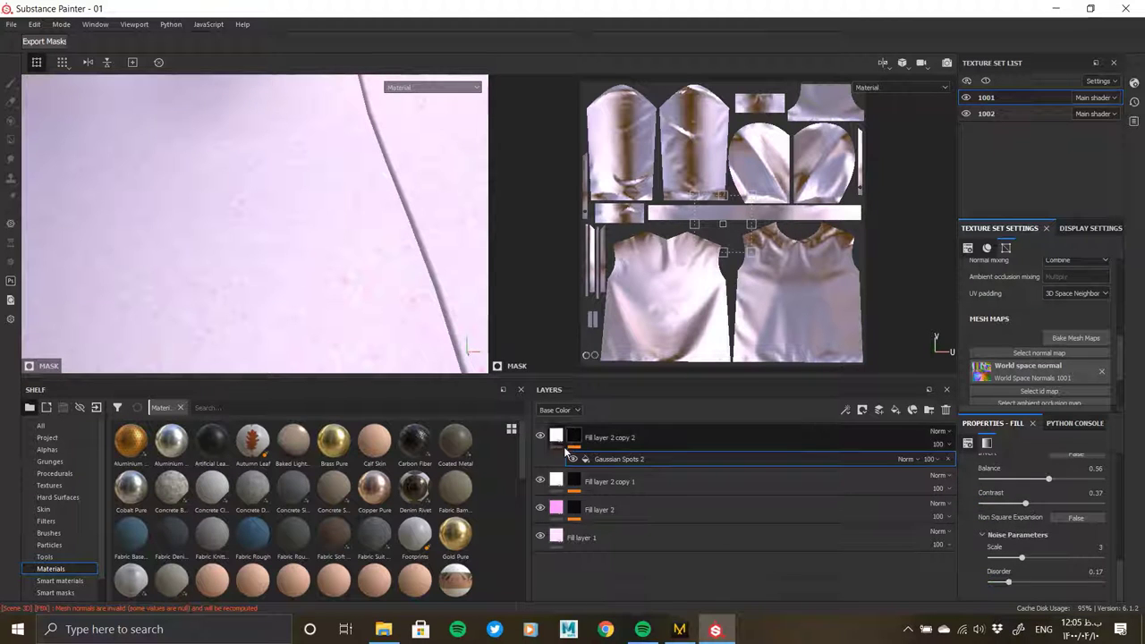
key(Delete)
- Try a near-black speckle colour on the new copy
click(1016, 578)
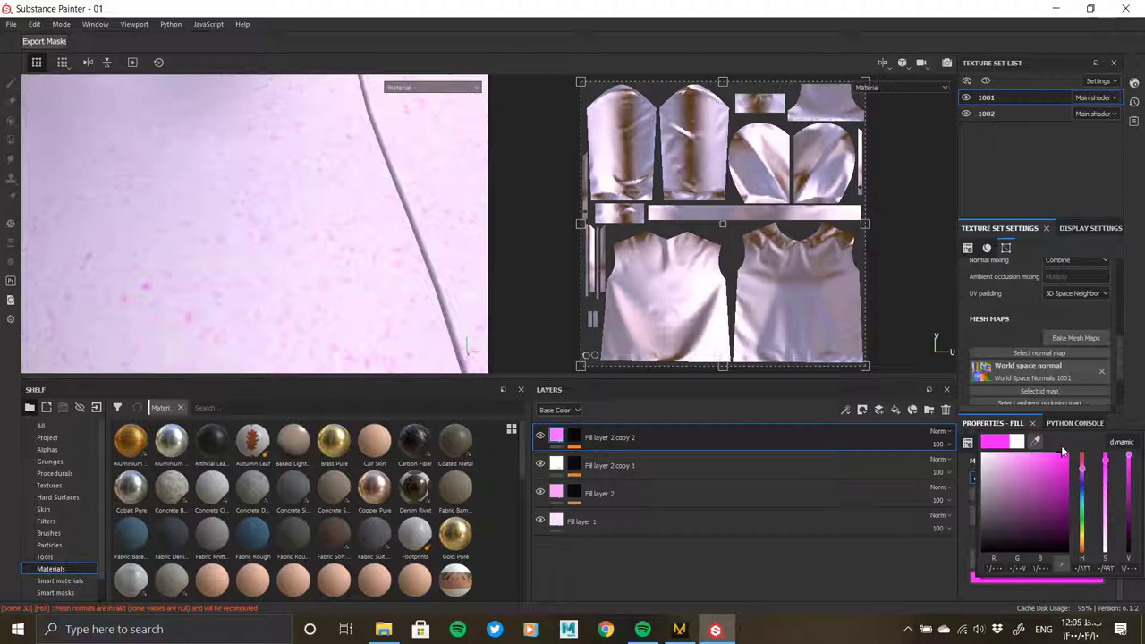
click(766, 577)
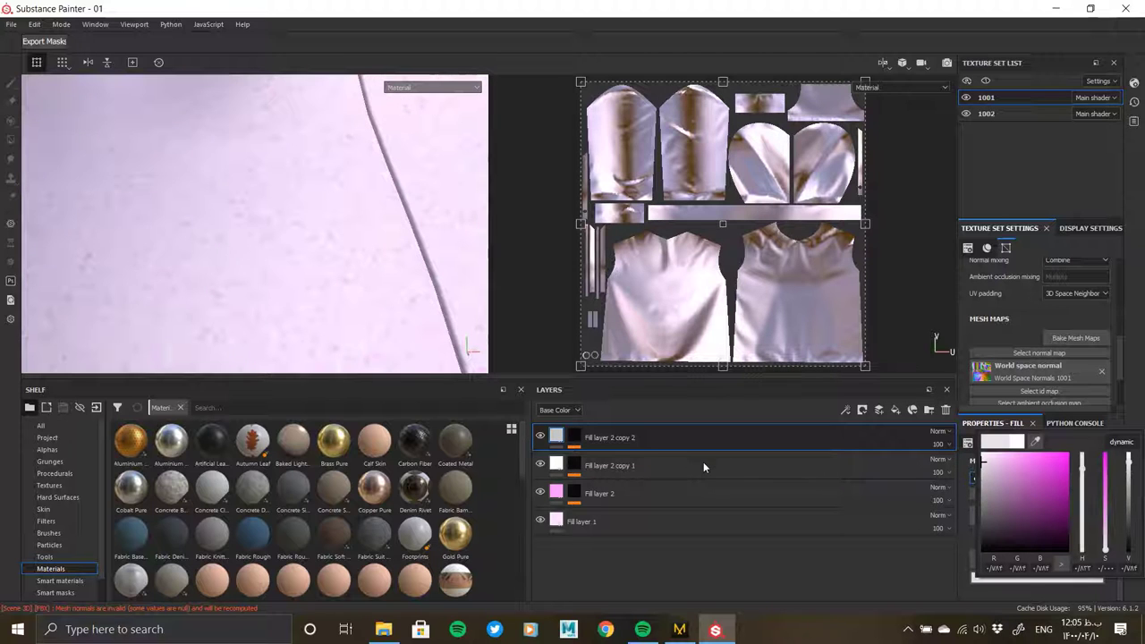
click(243, 263)
scroll(243, 263, down, 5)
scroll(327, 256, up, 3)
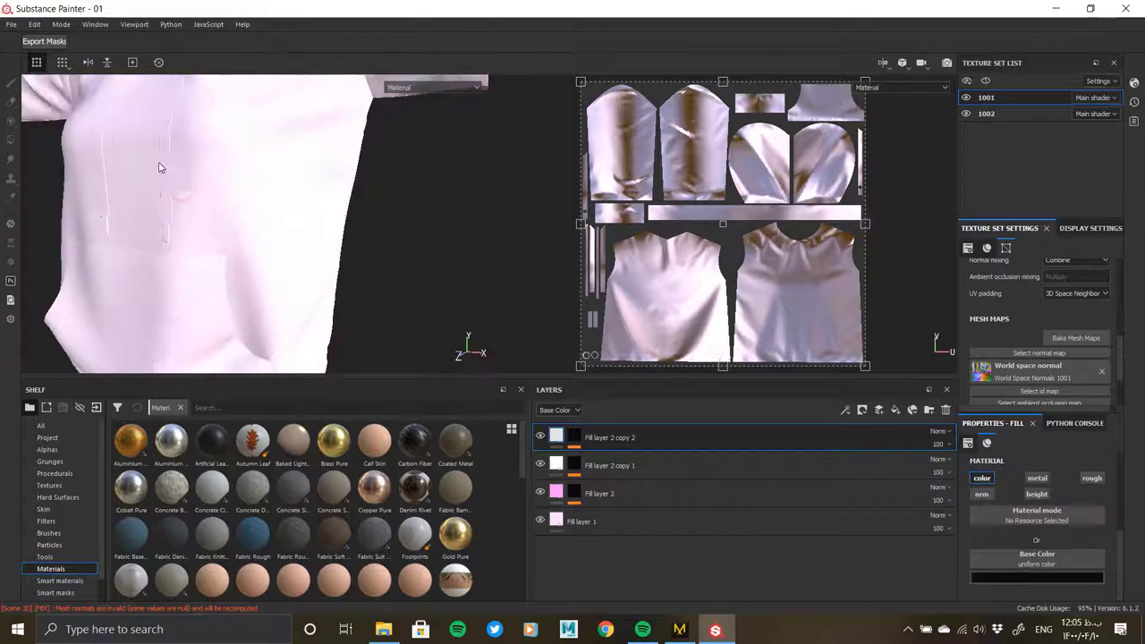
scroll(158, 168, up, 3)
- Shift the new copy's speckle colour from red toward blue-violet
click(1038, 577)
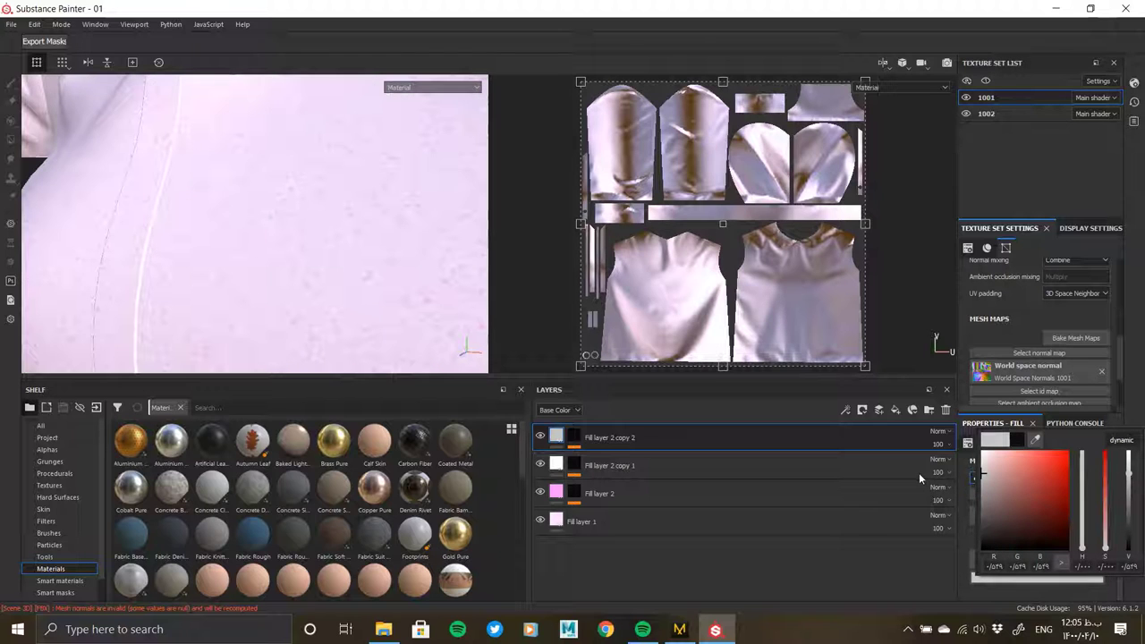
drag(1030, 474, 1115, 416)
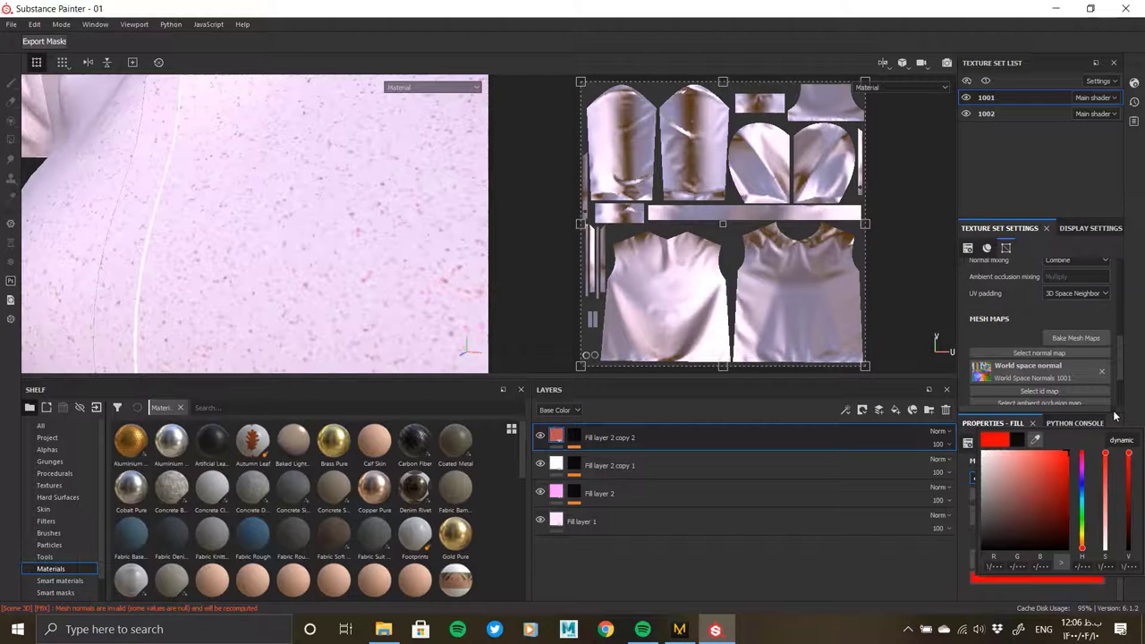
drag(1083, 461, 1088, 482)
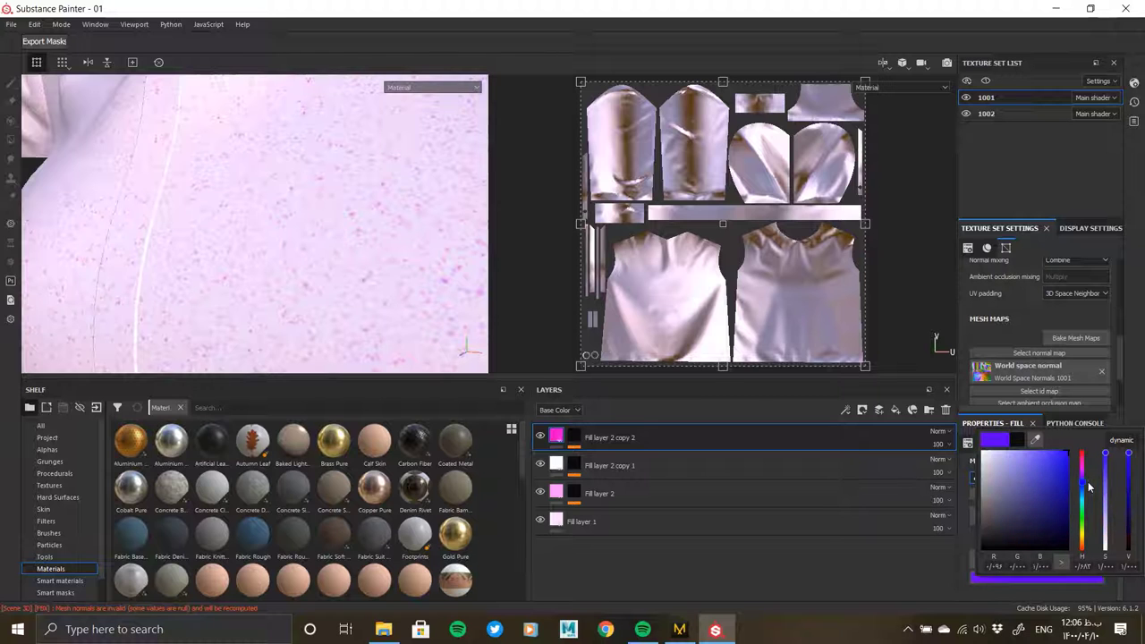
alt+drag(332, 263, 307, 217)
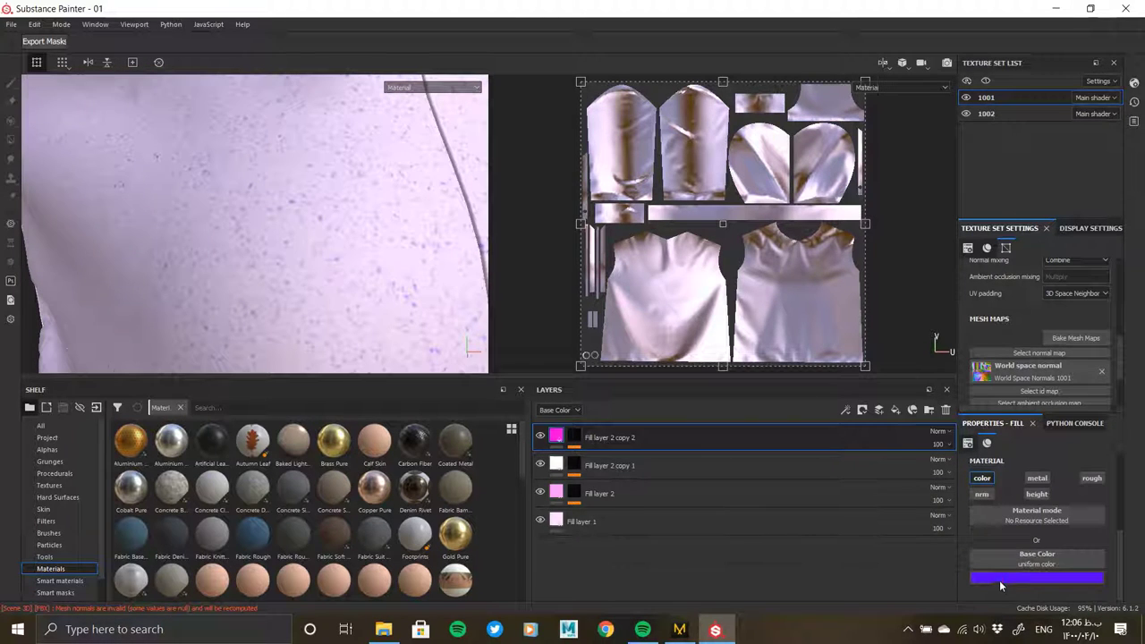
- Set the new copy's speckles to a pale lavender sampled from the shirt
click(1000, 577)
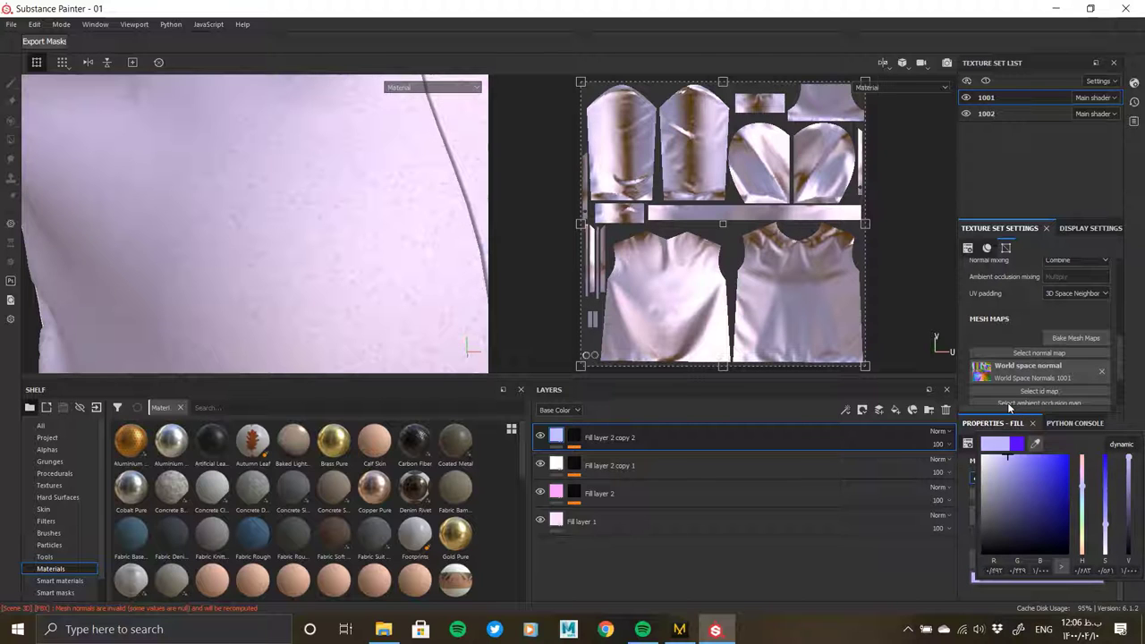
click(338, 285)
scroll(339, 284, down, 5)
alt+drag(312, 225, 296, 194)
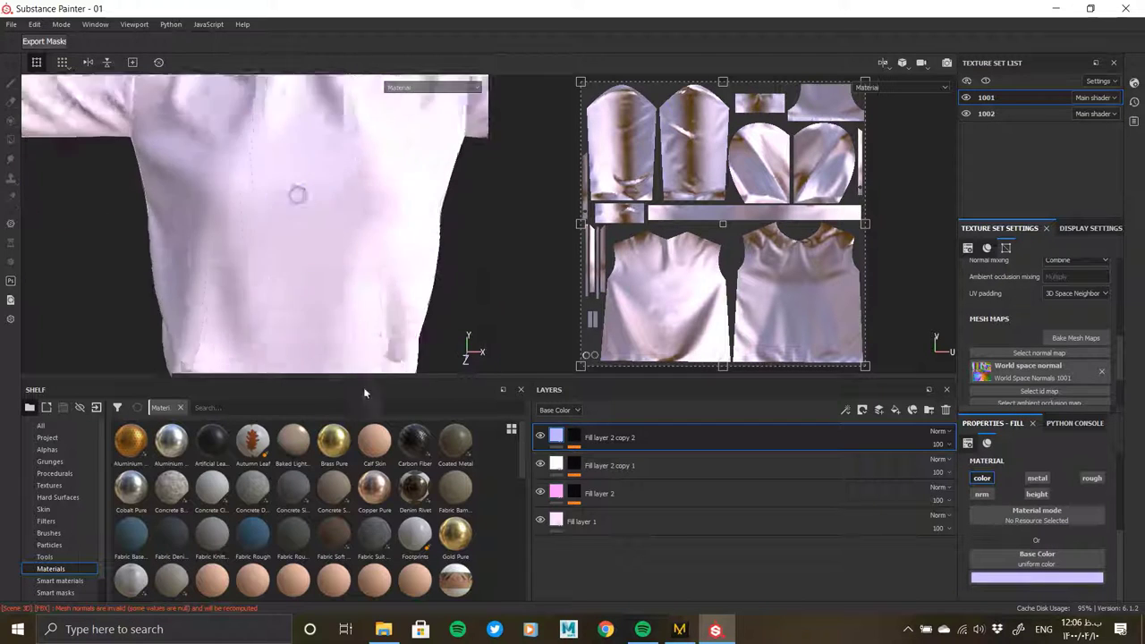
scroll(329, 298, up, 5)
scroll(329, 297, down, 3)
alt+drag(330, 297, 294, 319)
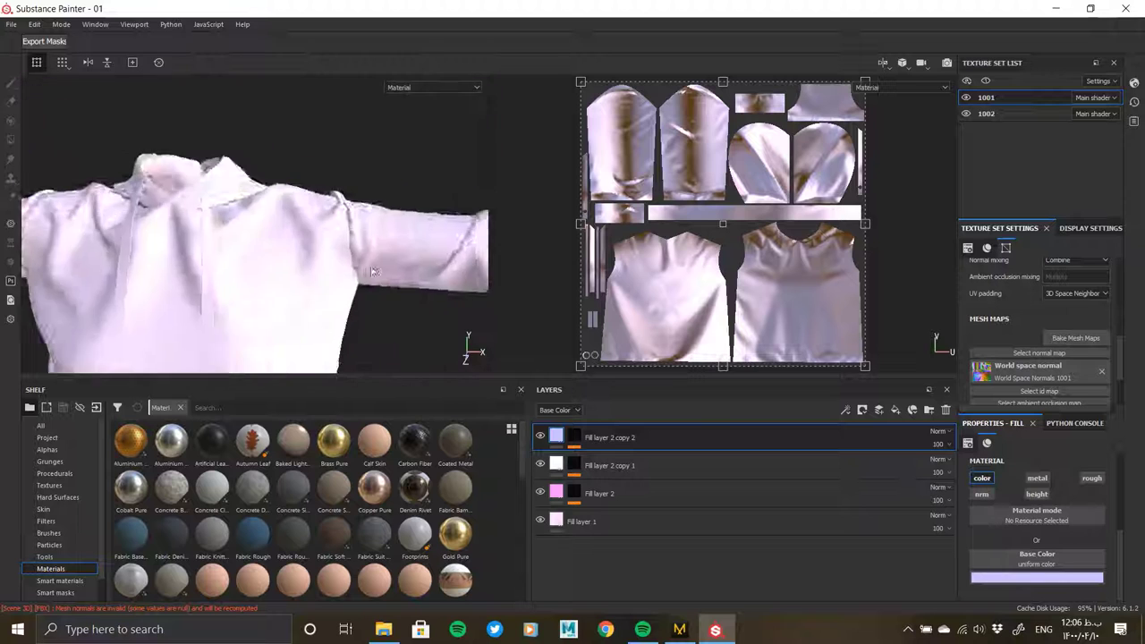
scroll(294, 319, up, 4)
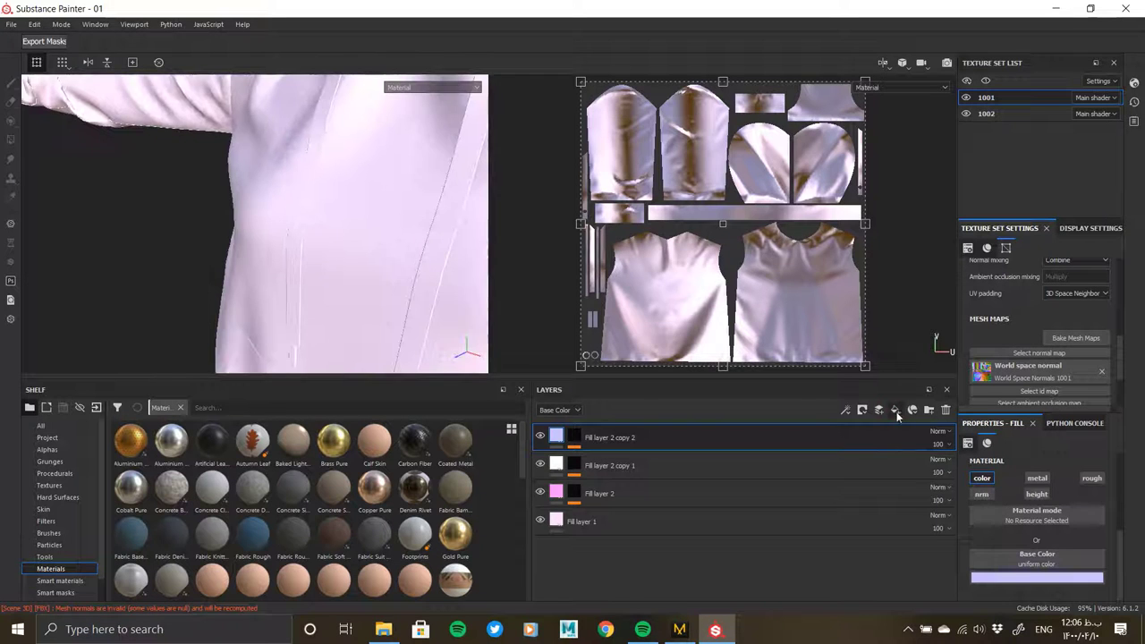
- Add Fill layer 3 affecting only height, and raise its height value
click(895, 409)
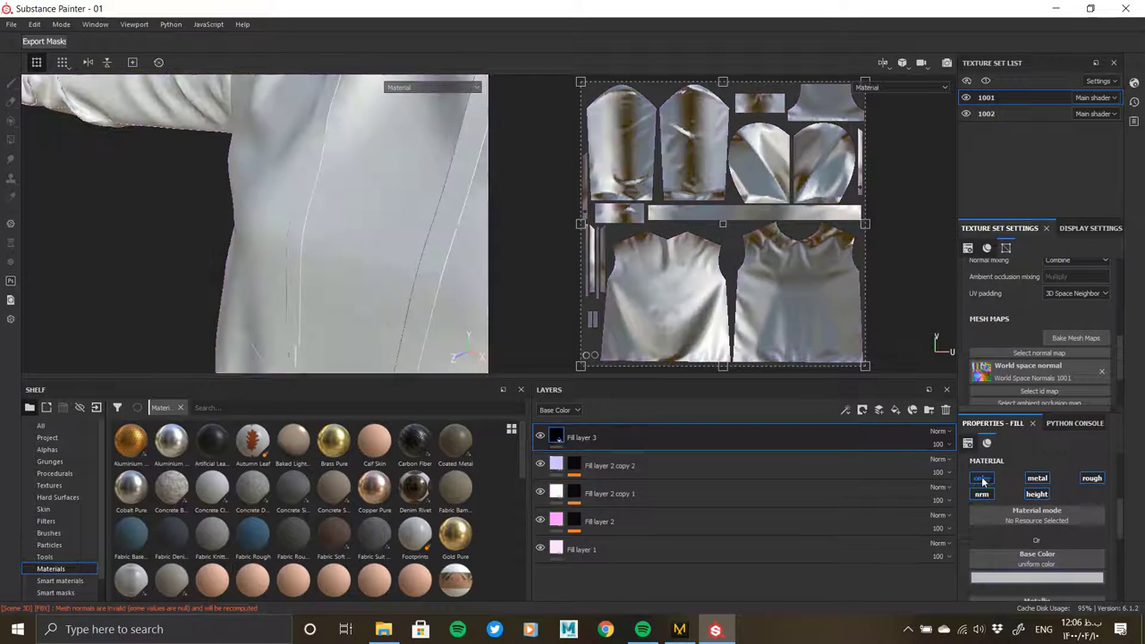
click(982, 477)
click(1038, 478)
click(1093, 478)
click(1037, 494)
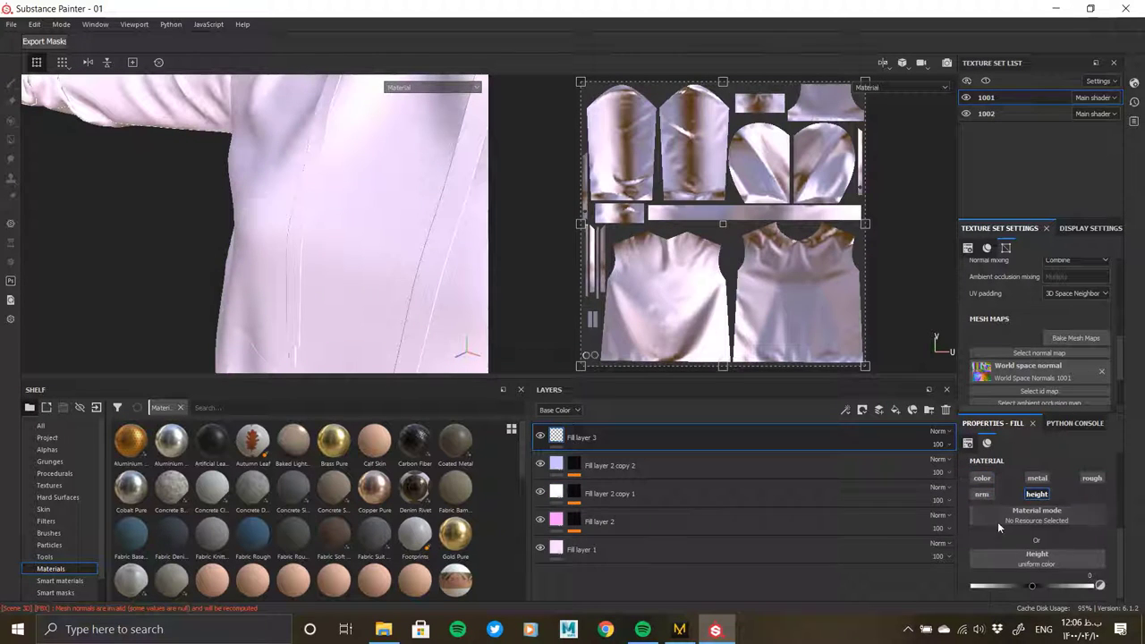
right_click(581, 446)
click(588, 450)
drag(1033, 587, 1038, 594)
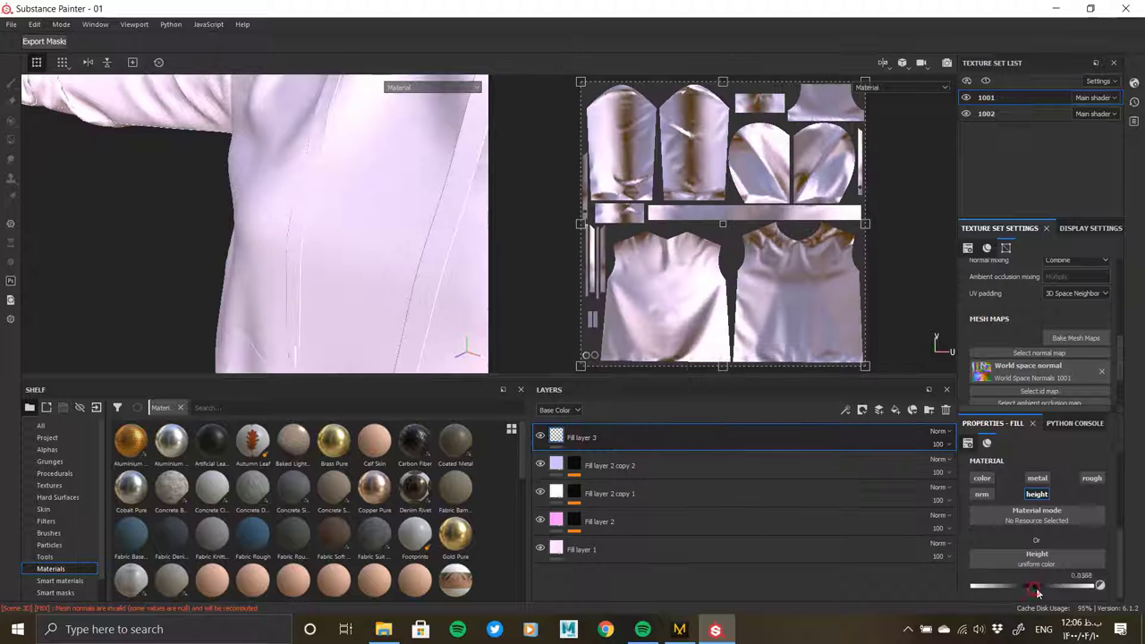
scroll(340, 234, up, 3)
- Give Fill layer 3 a black mask containing a fill effect
right_click(560, 443)
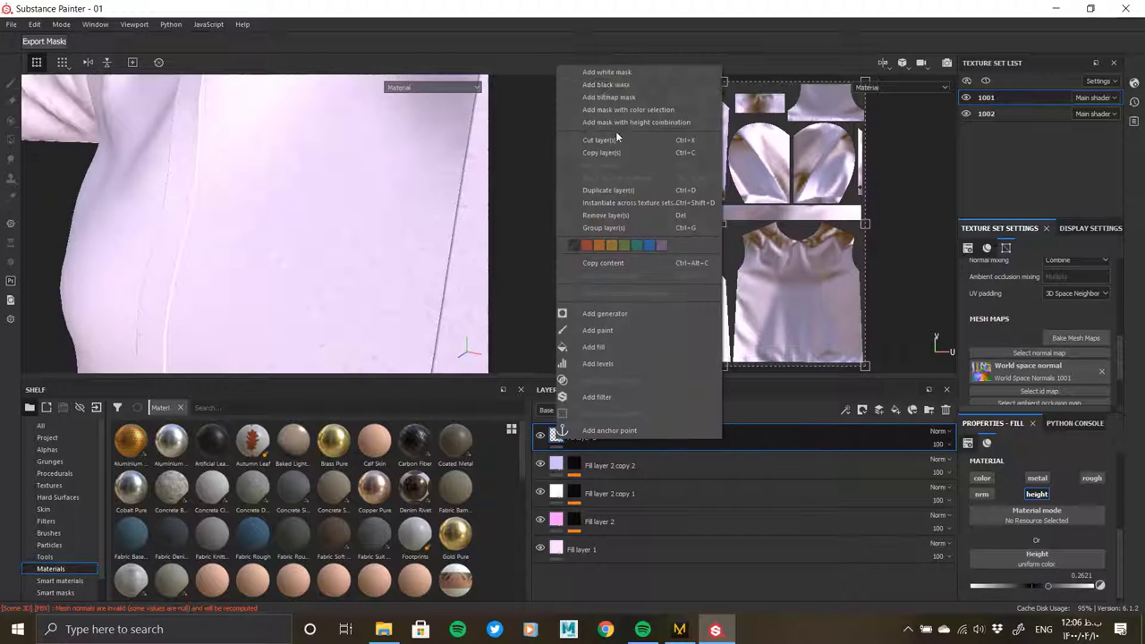
click(627, 87)
click(567, 437)
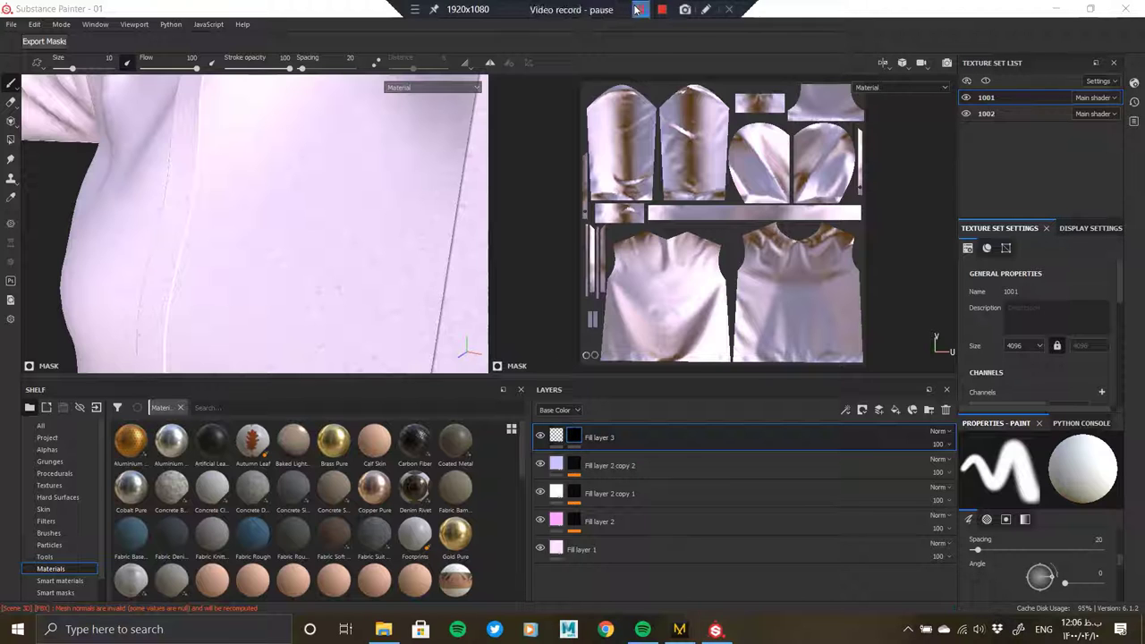
right_click(571, 437)
click(607, 341)
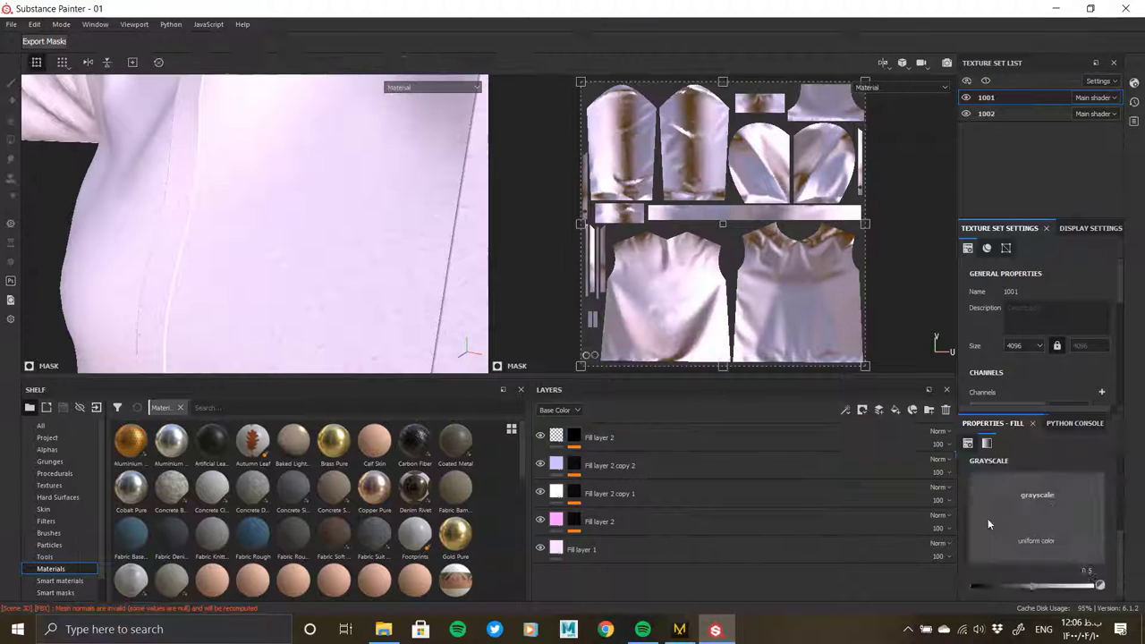
- Set the mask fill's grayscale resource to the Mesh 1 pattern
click(1035, 488)
scroll(1057, 417, down, 2)
scroll(1058, 418, down, 2)
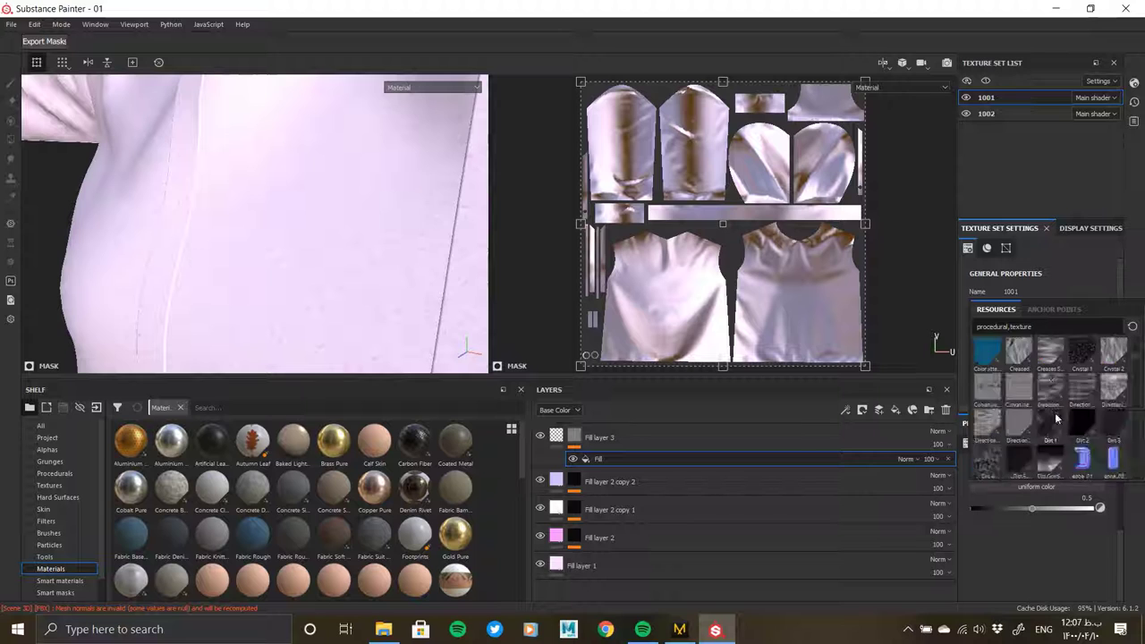
scroll(1058, 418, down, 2)
scroll(1056, 418, down, 2)
scroll(1056, 419, down, 2)
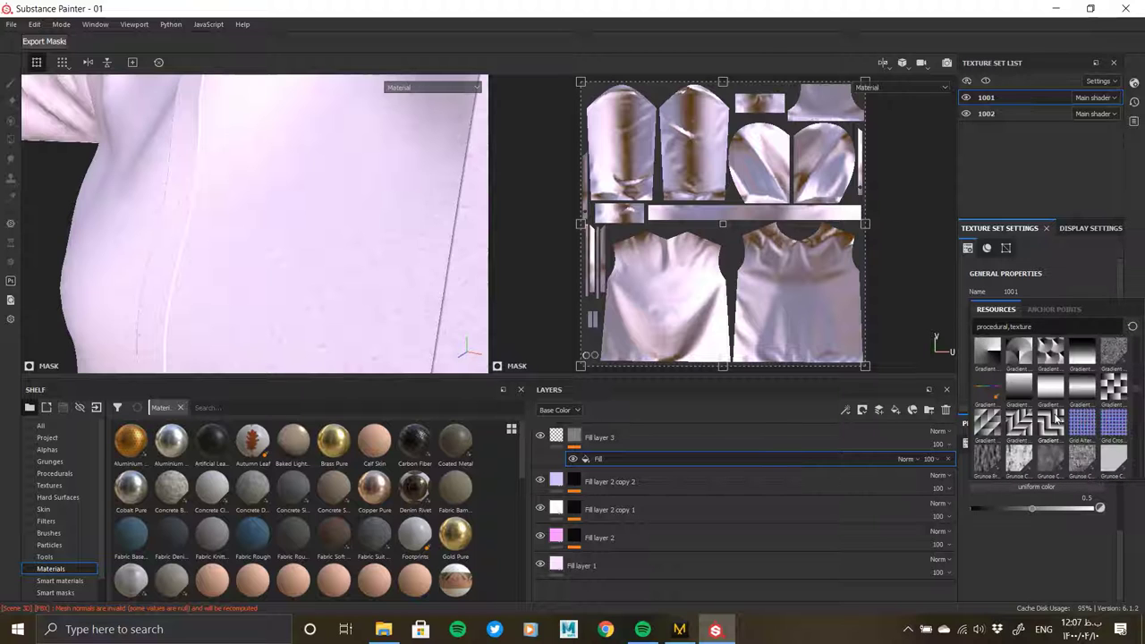
scroll(1056, 419, down, 2)
scroll(1056, 418, down, 2)
scroll(1056, 418, down, 2)
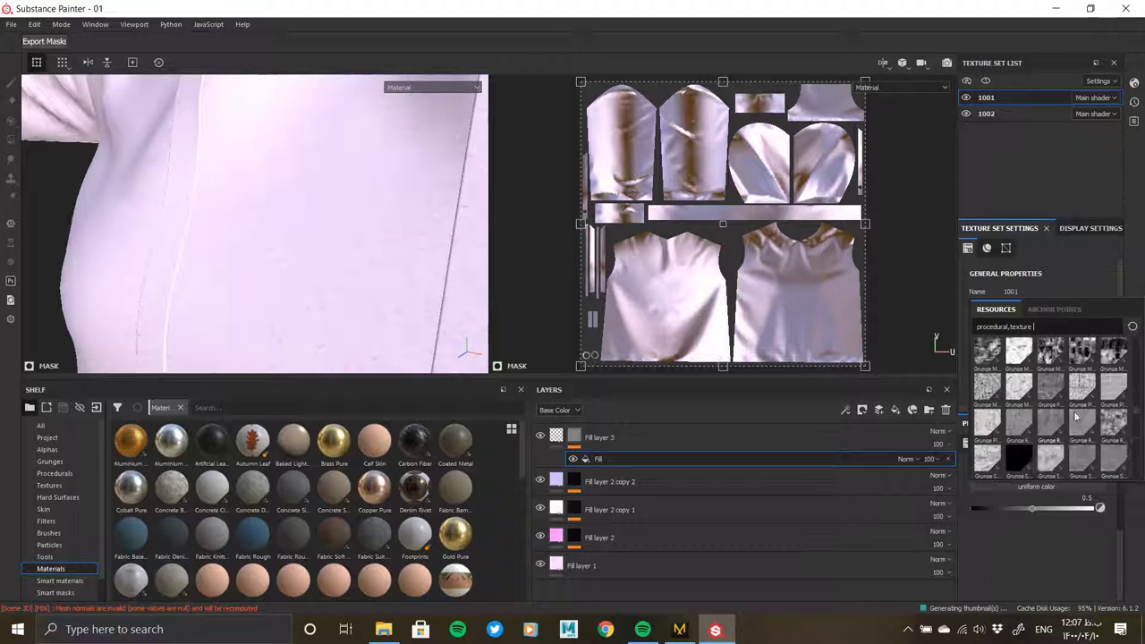
scroll(1056, 417, down, 2)
scroll(1060, 400, down, 2)
scroll(1061, 401, down, 2)
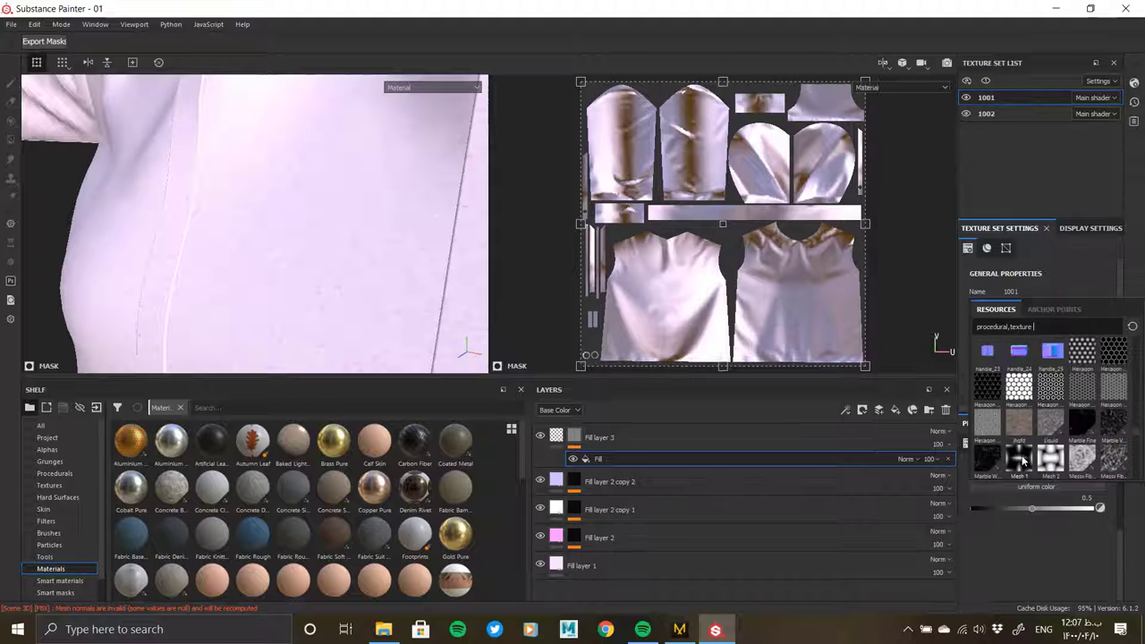
mouse_move(1019, 459)
scroll(1026, 459, down, 3)
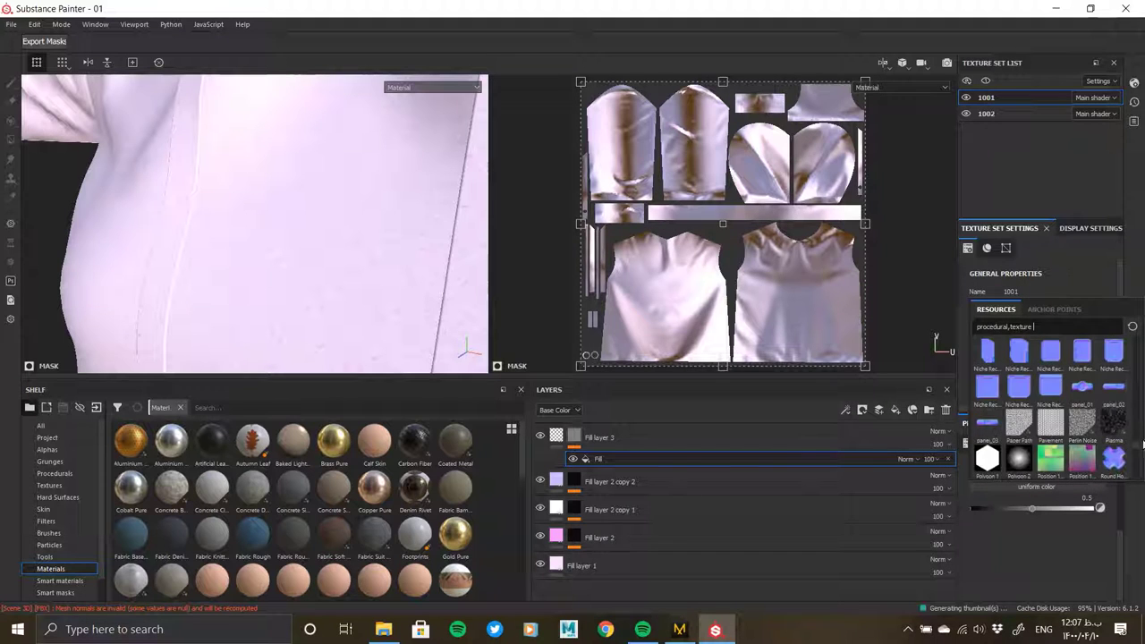
scroll(1137, 446, down, 2)
scroll(1139, 454, down, 2)
scroll(1139, 454, up, 1)
scroll(1139, 452, up, 1)
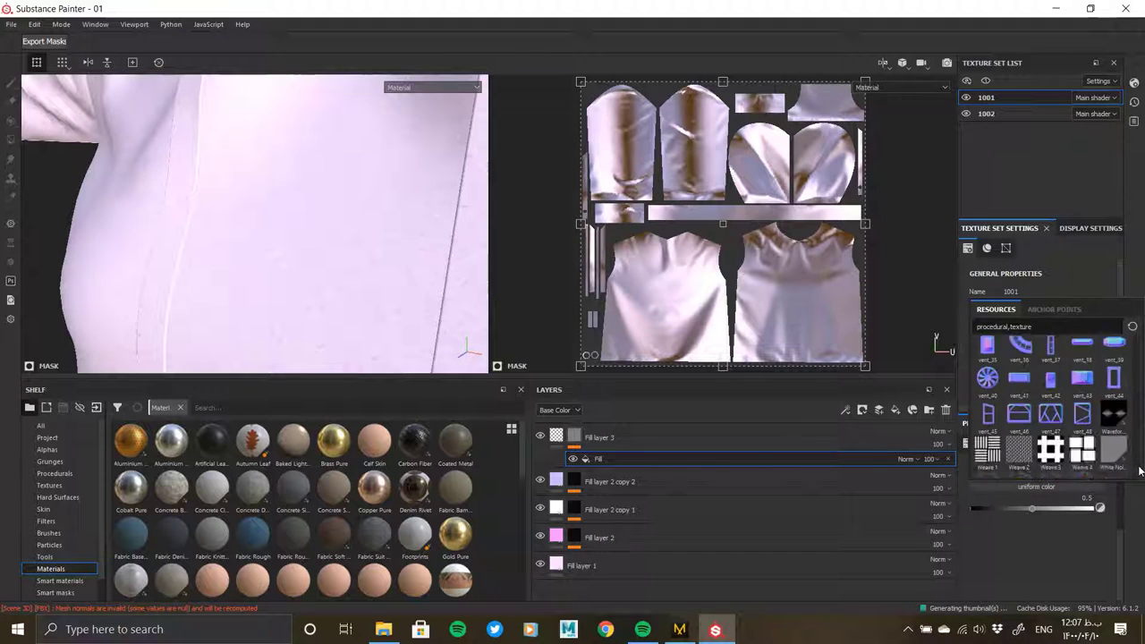
scroll(1140, 450, up, 1)
scroll(1139, 448, up, 1)
scroll(1140, 445, up, 1)
scroll(1138, 443, up, 1)
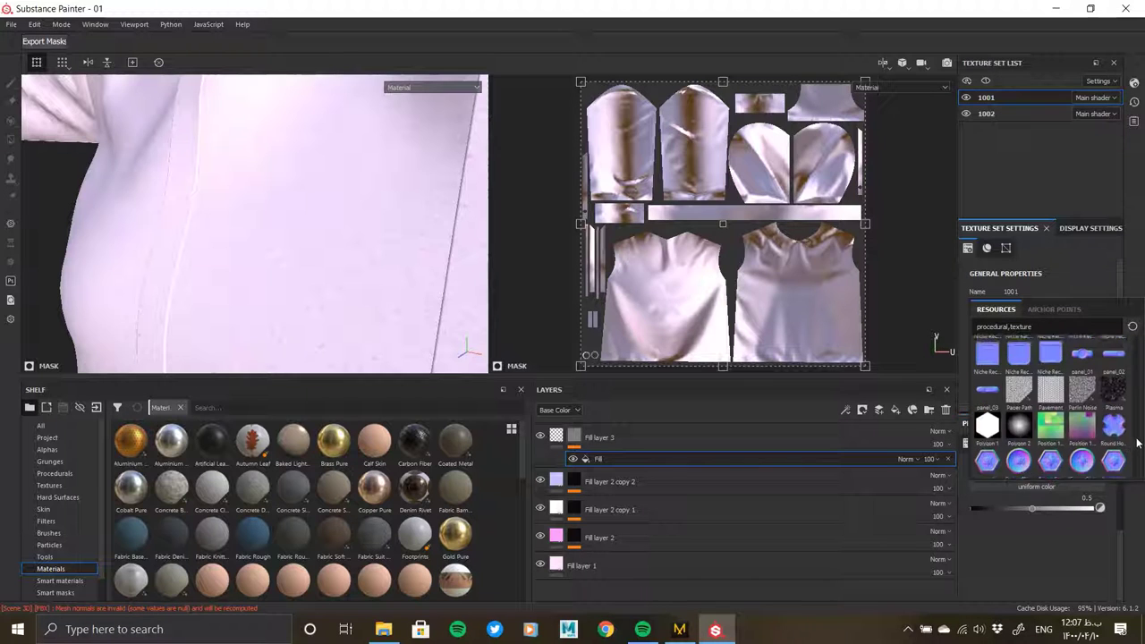
scroll(1138, 439, up, 1)
scroll(1138, 435, up, 1)
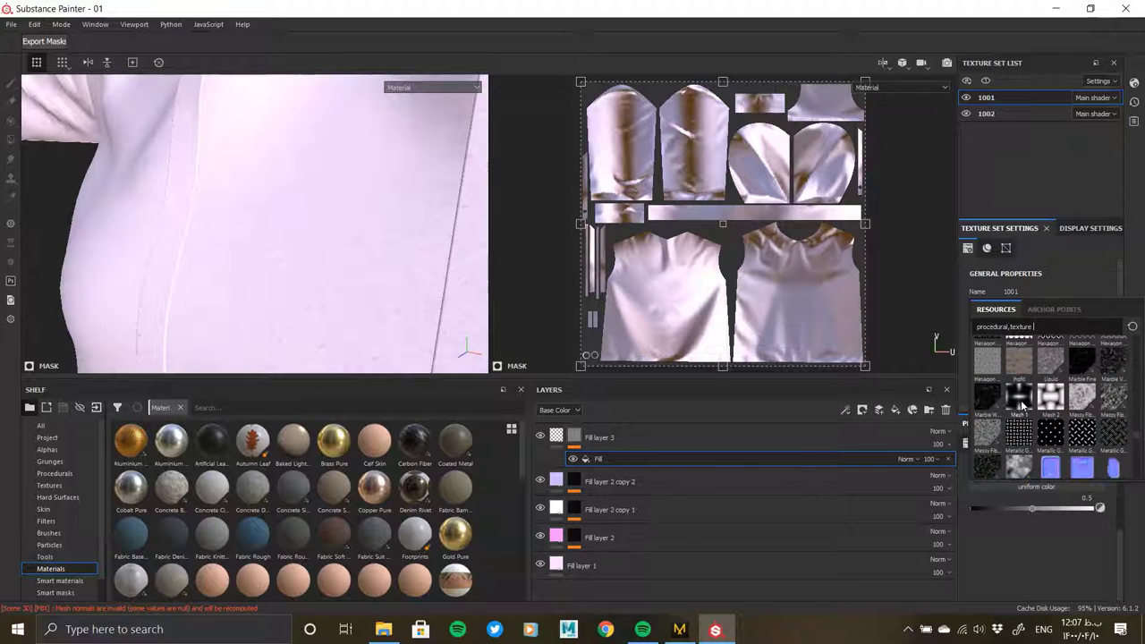
mouse_move(1081, 396)
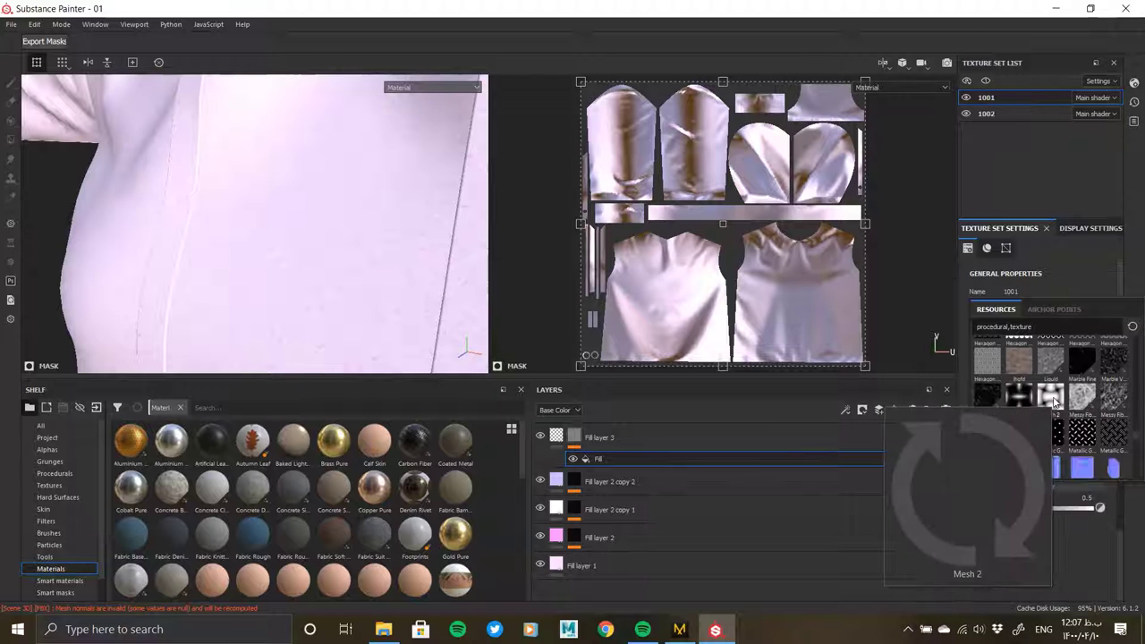
click(1021, 398)
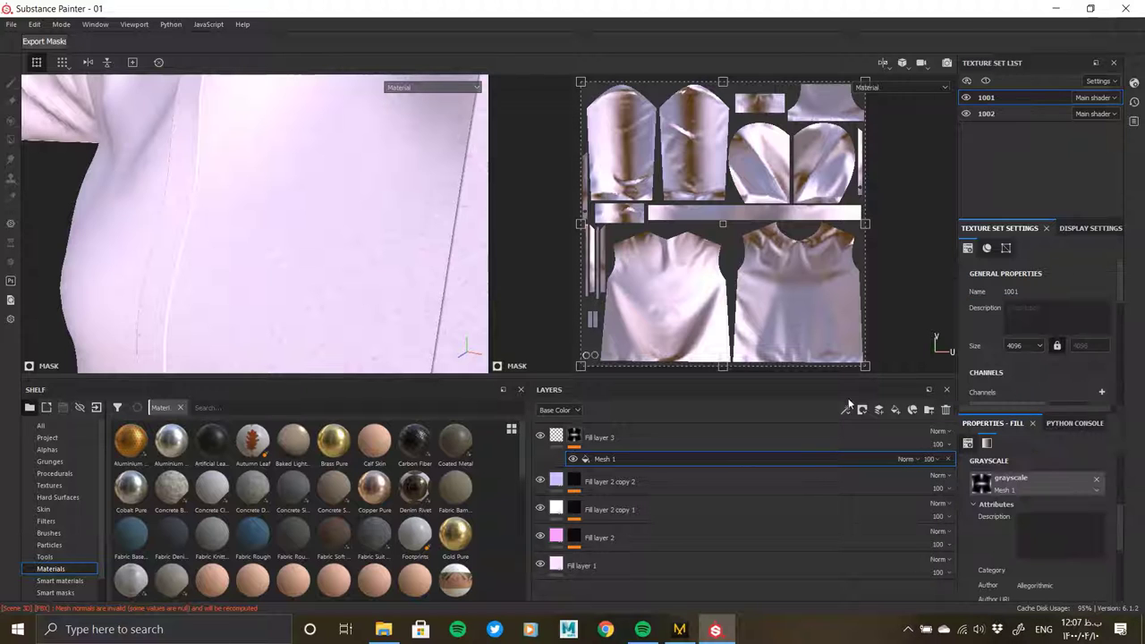
- Display the mask and set the Mesh 1 tiling to 16, leaving rotation off
scroll(1124, 525, down, 3)
alt+click(574, 436)
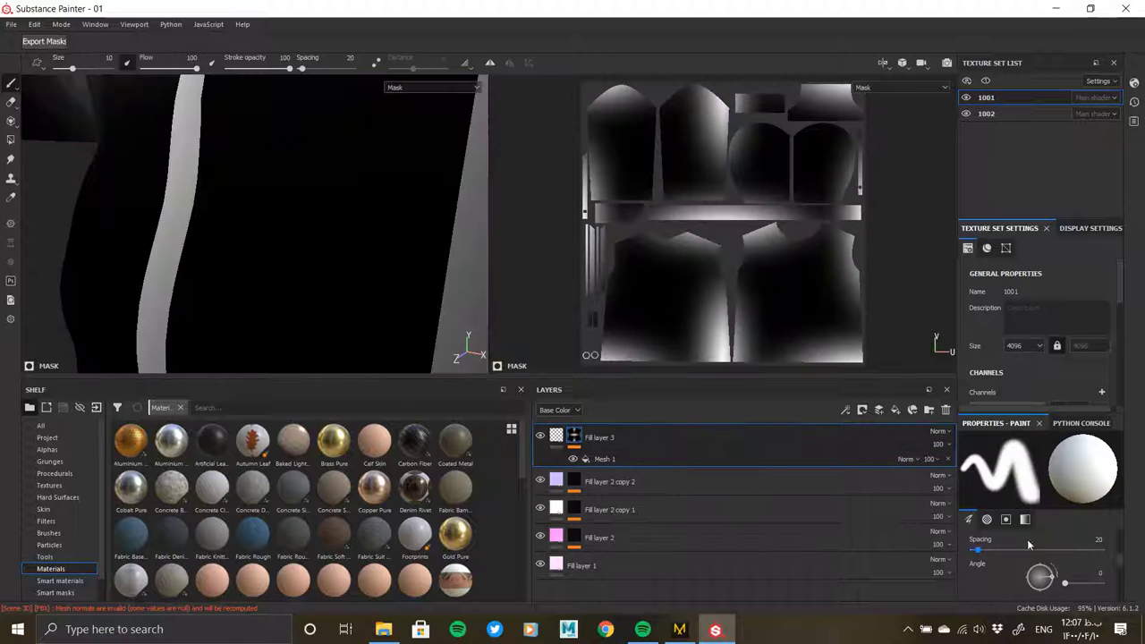
scroll(994, 586, down, 2)
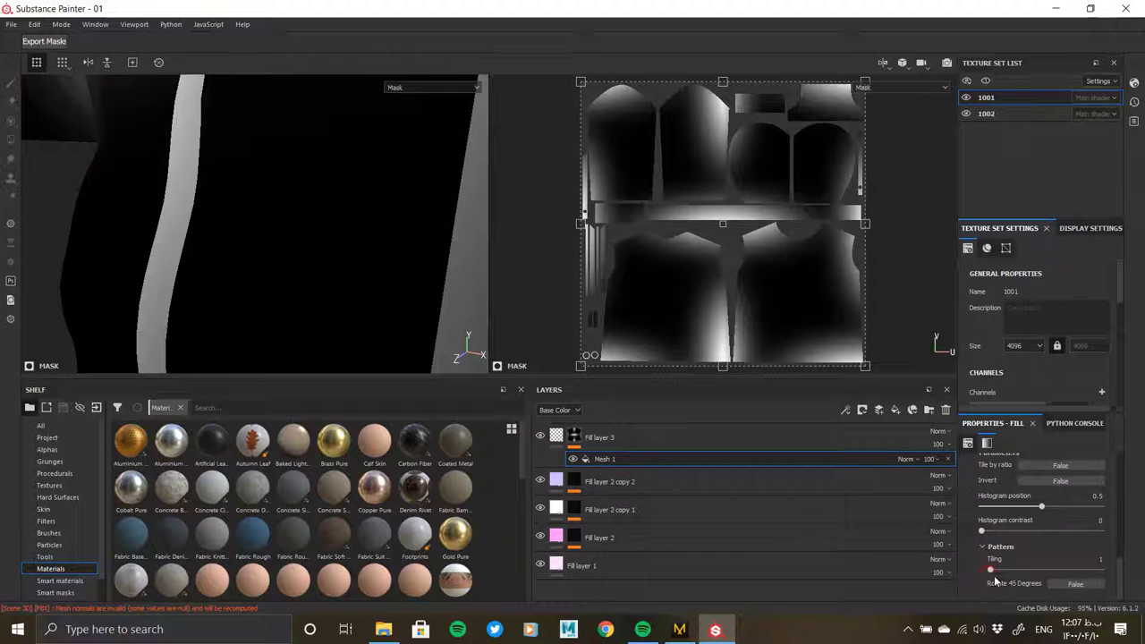
drag(1006, 571, 1102, 569)
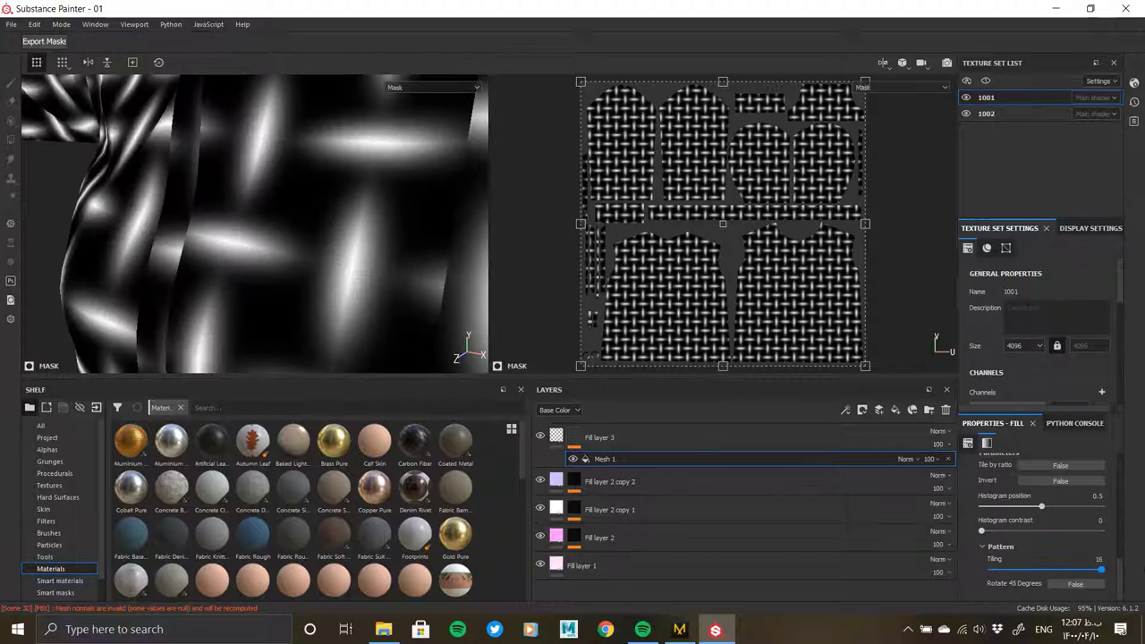
scroll(1083, 583, down, 1)
click(1074, 582)
click(1074, 583)
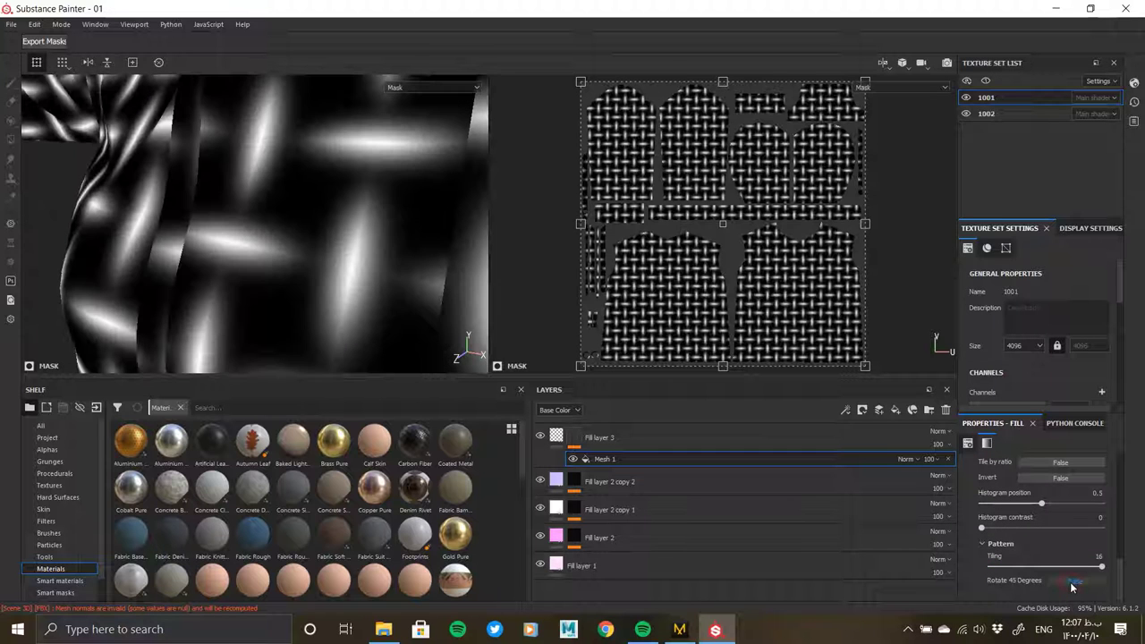
- Set histogram contrast 0 and position 0.6, and increase the UV scale
drag(999, 532, 983, 529)
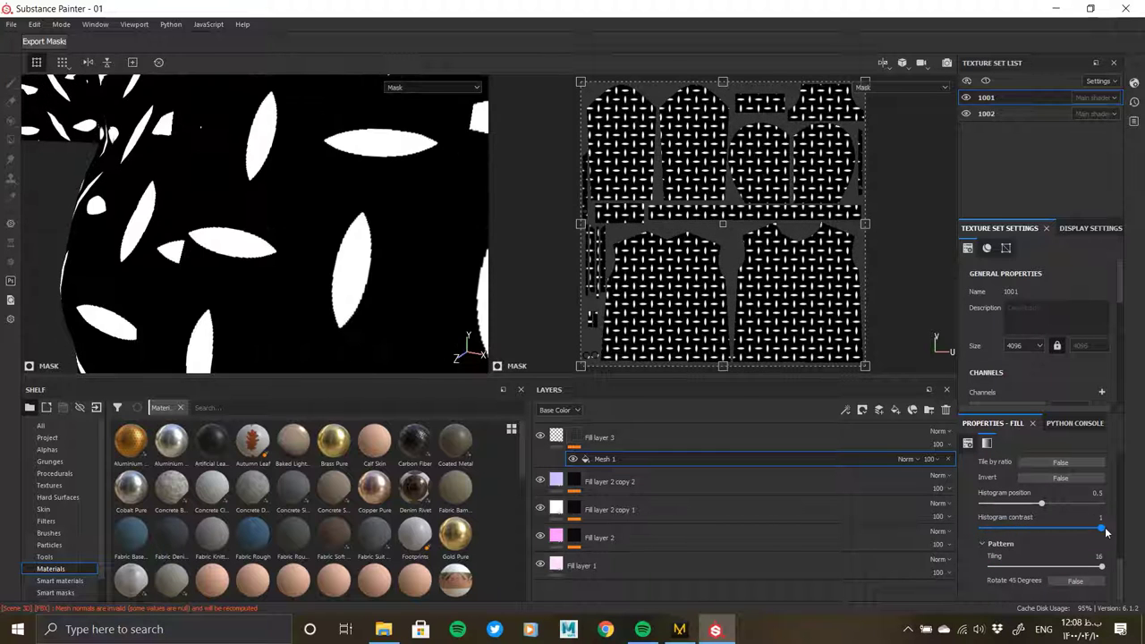
click(1043, 504)
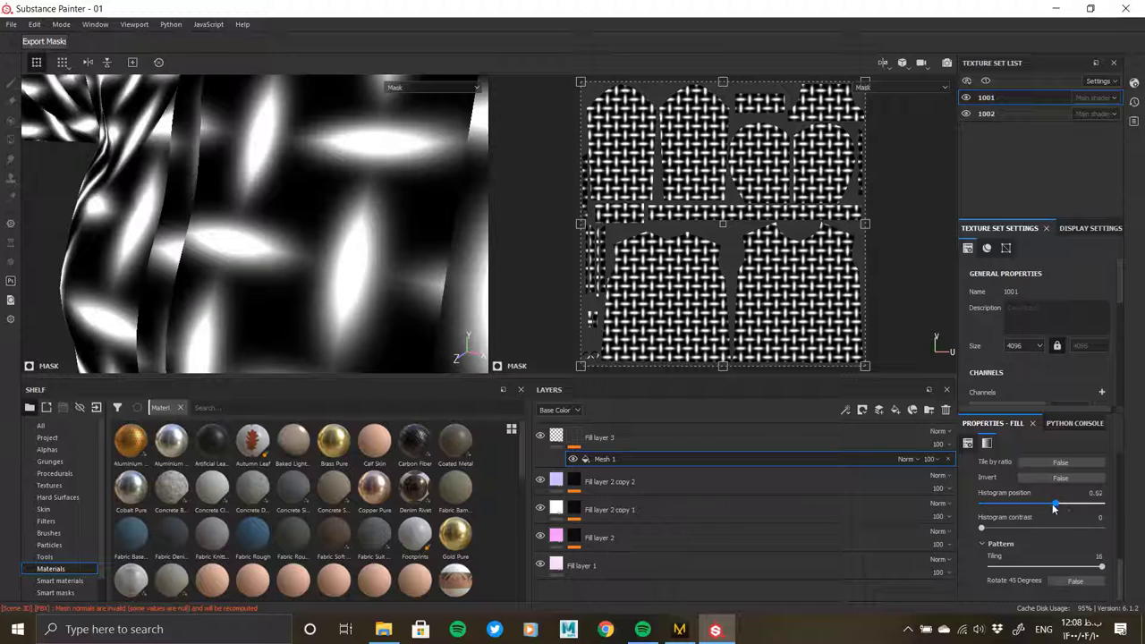
drag(1054, 508, 1053, 505)
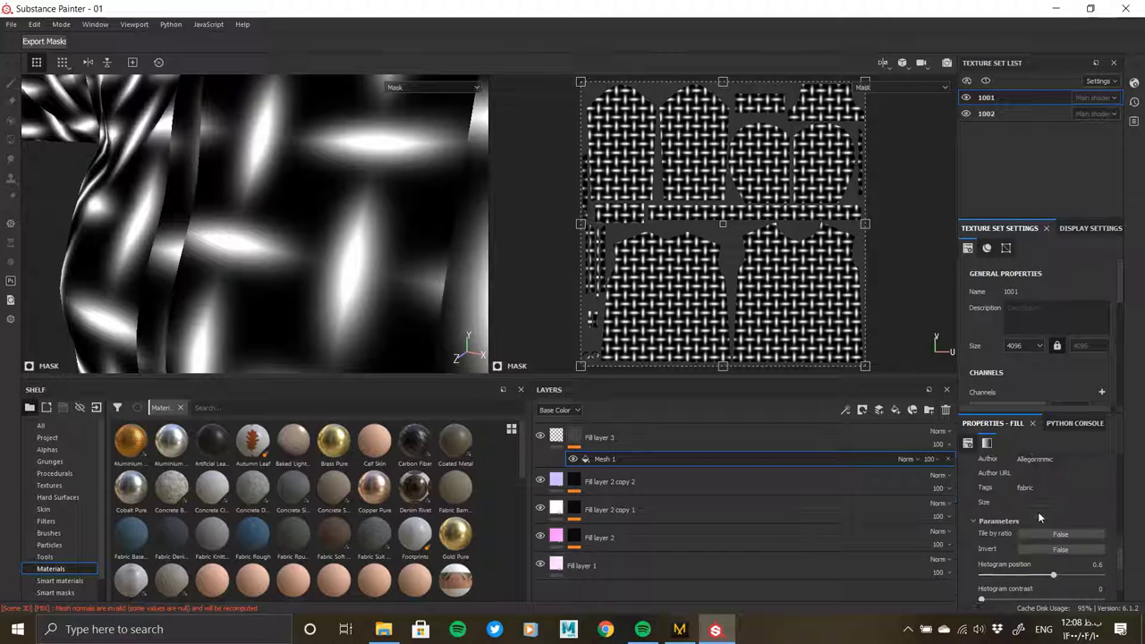
scroll(1030, 562, up, 3)
scroll(1034, 519, up, 2)
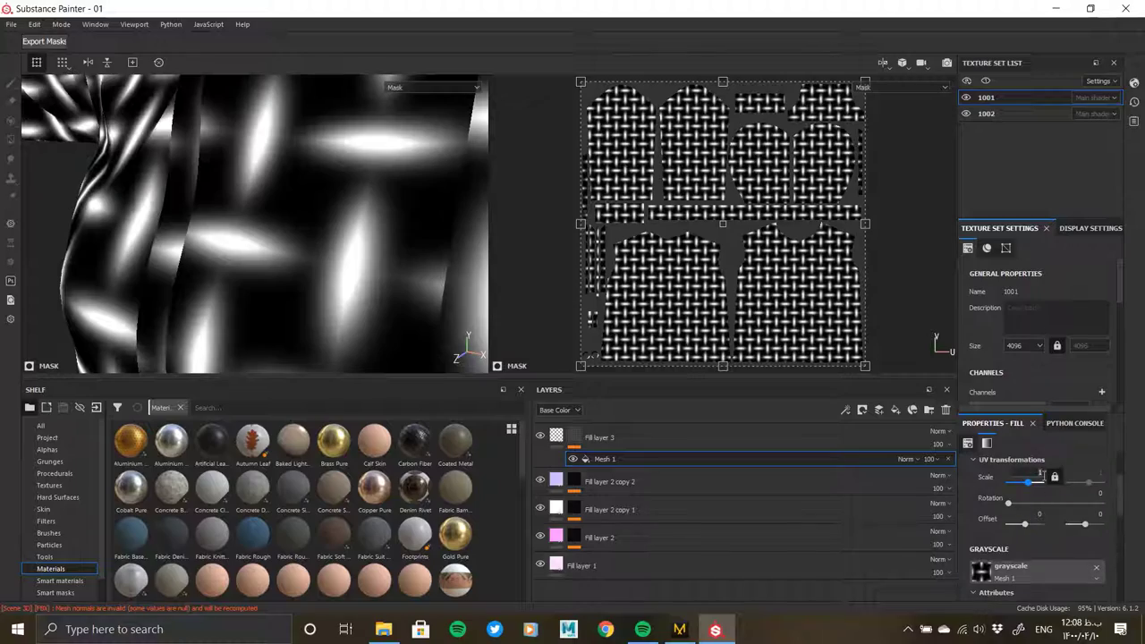
drag(1041, 474, 1043, 476)
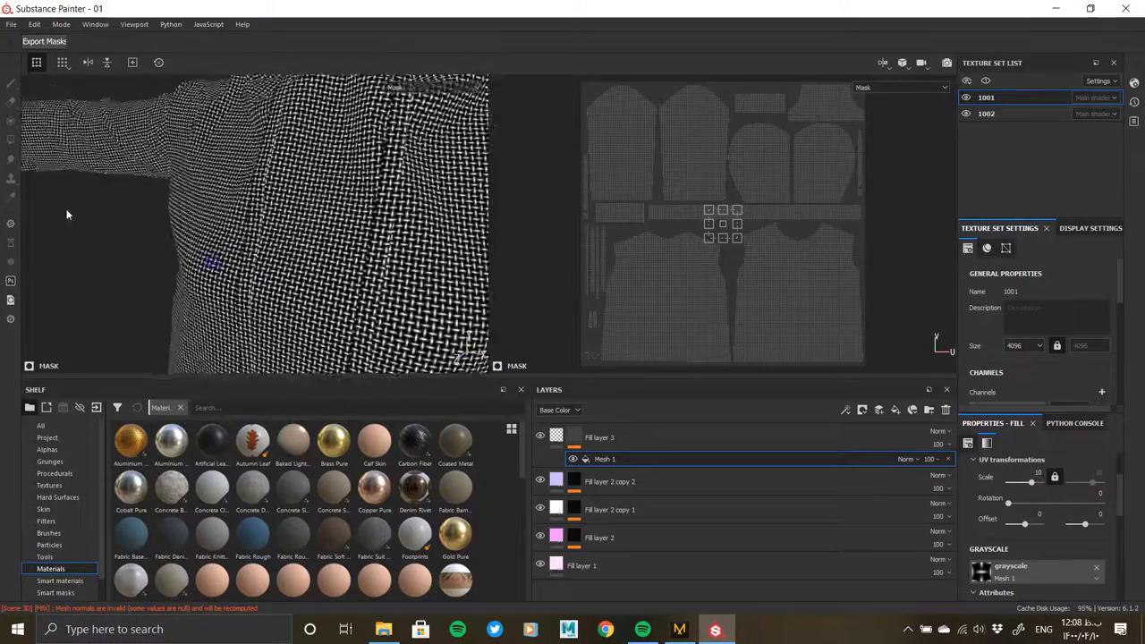
scroll(66, 212, down, 5)
scroll(251, 215, up, 8)
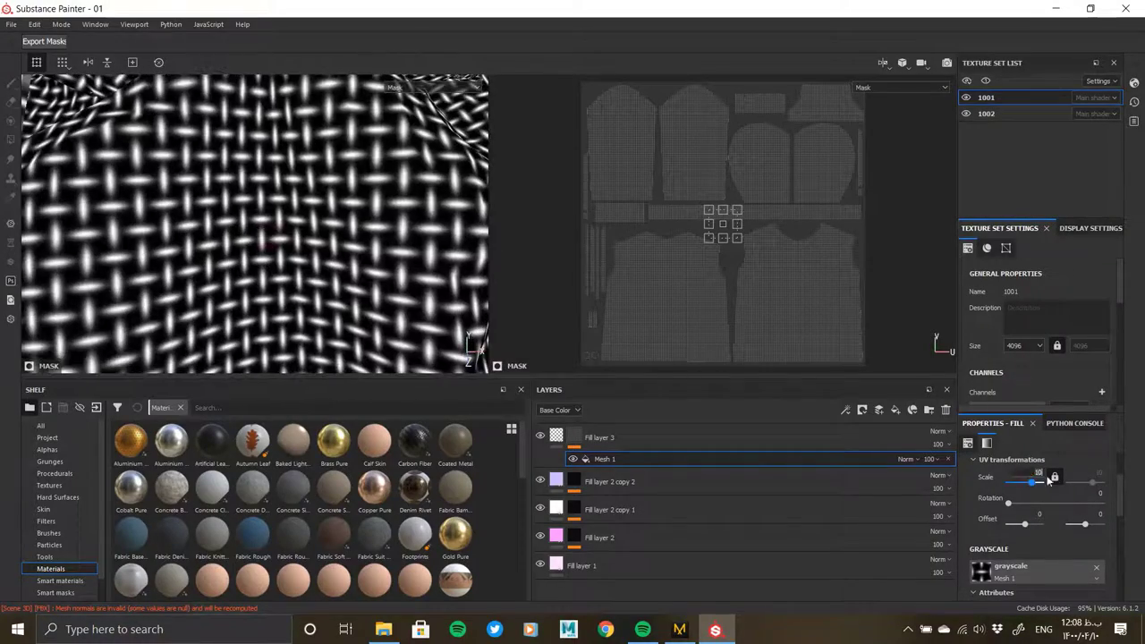
drag(1038, 474, 1040, 474)
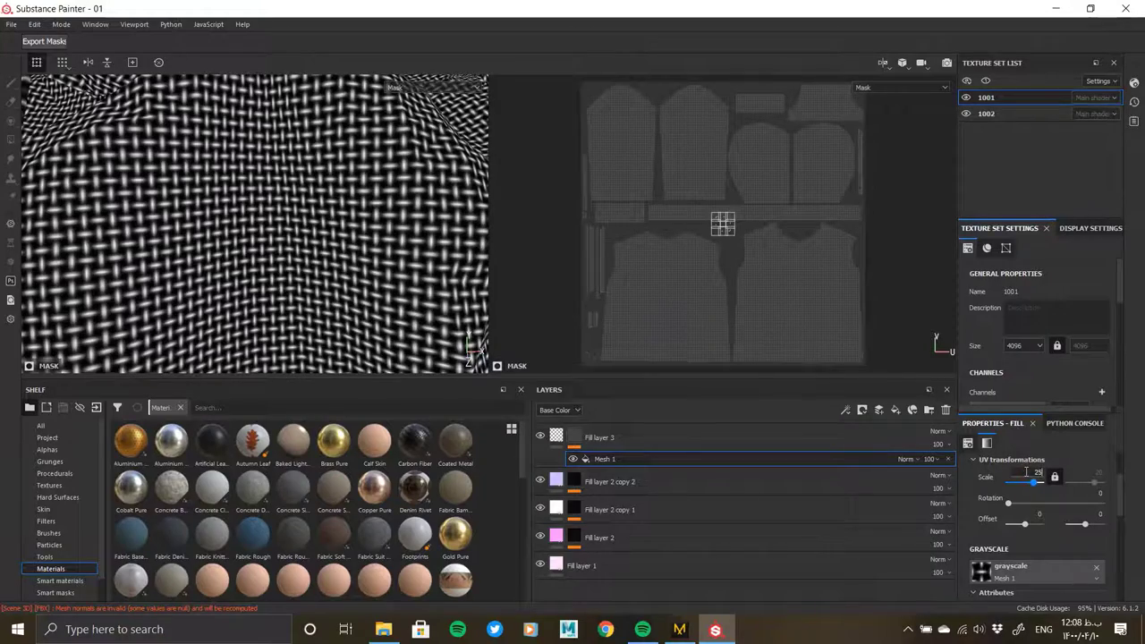
- Zoom in on the fabric and set Fill layer 3's height to -0.1845
click(626, 438)
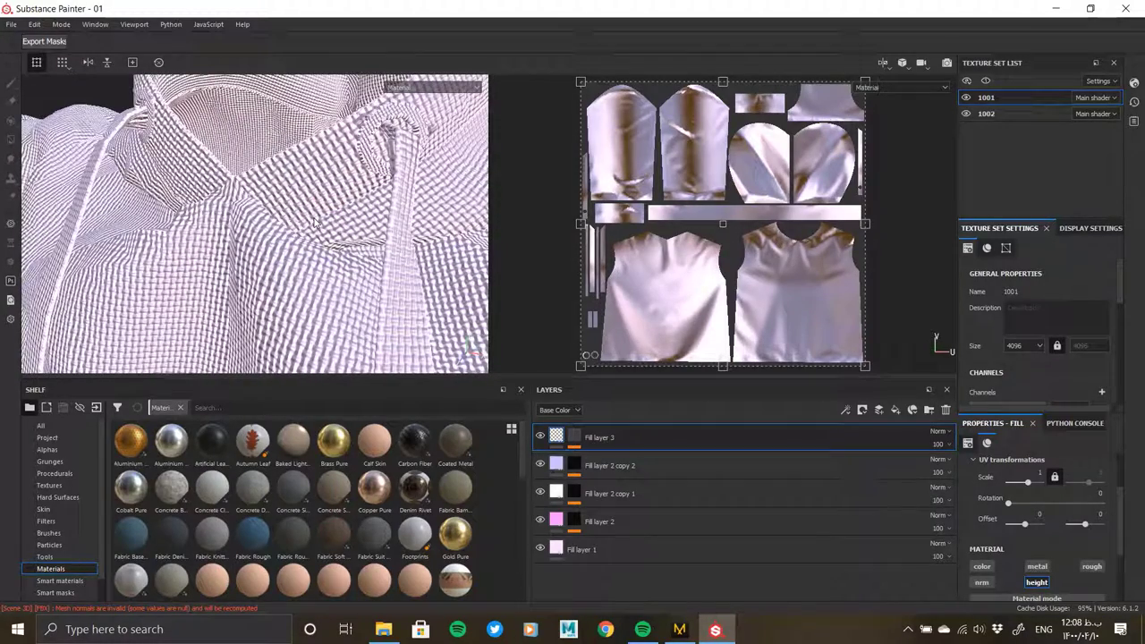
alt+right_drag(390, 84, 315, 329)
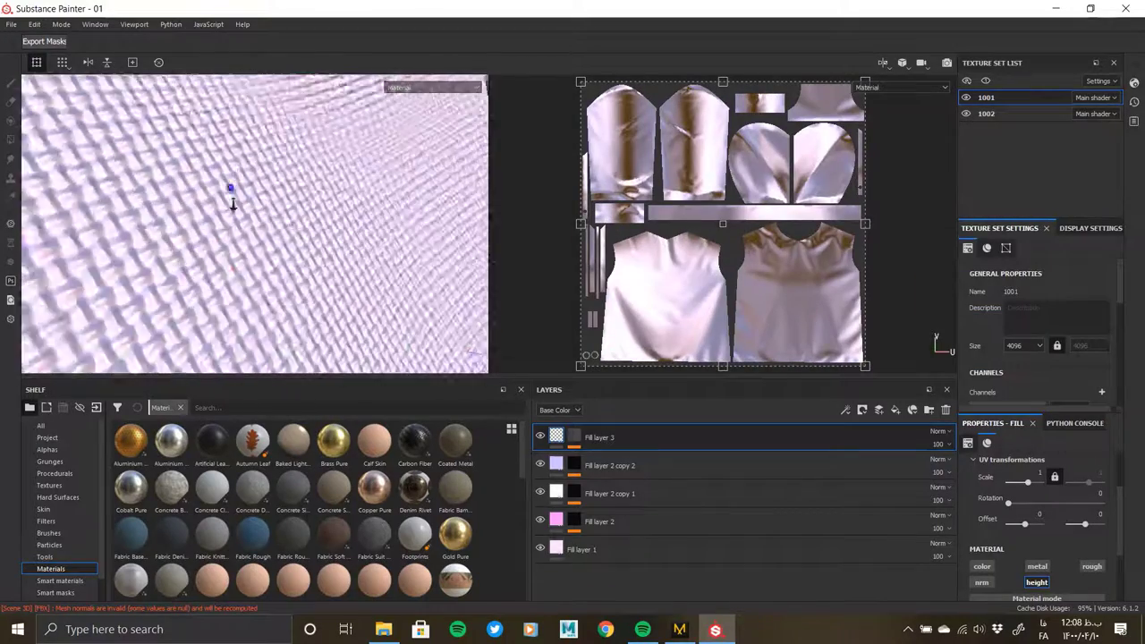
scroll(1038, 537, down, 3)
click(1047, 583)
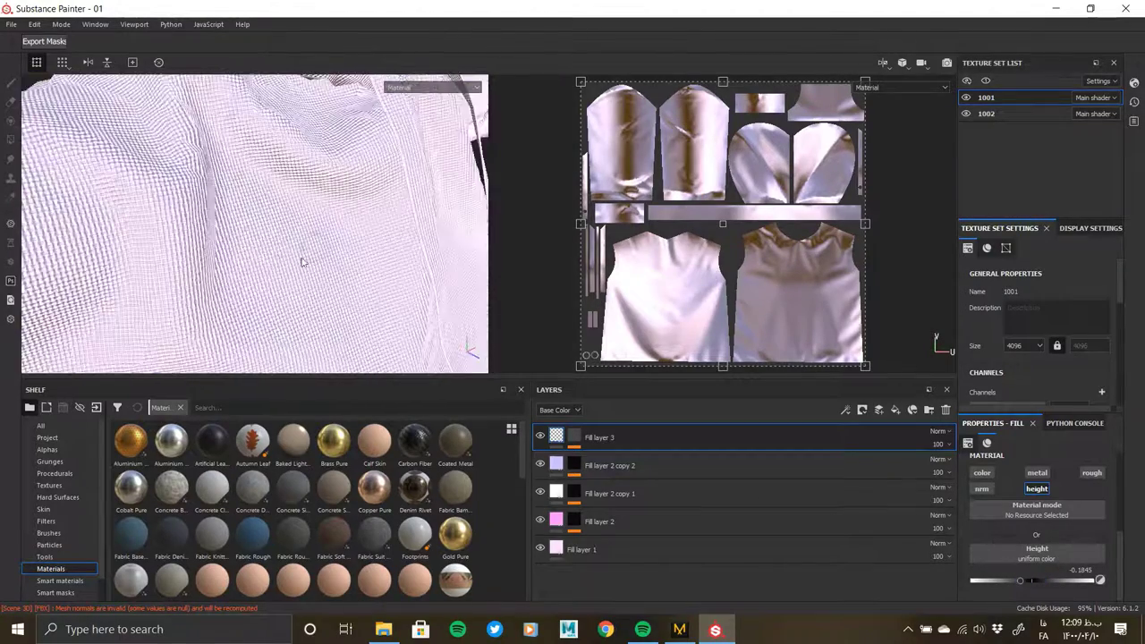
- Orbit the view, rotate the environment lighting across the fabric, and select the mask
alt+drag(282, 223, 305, 224)
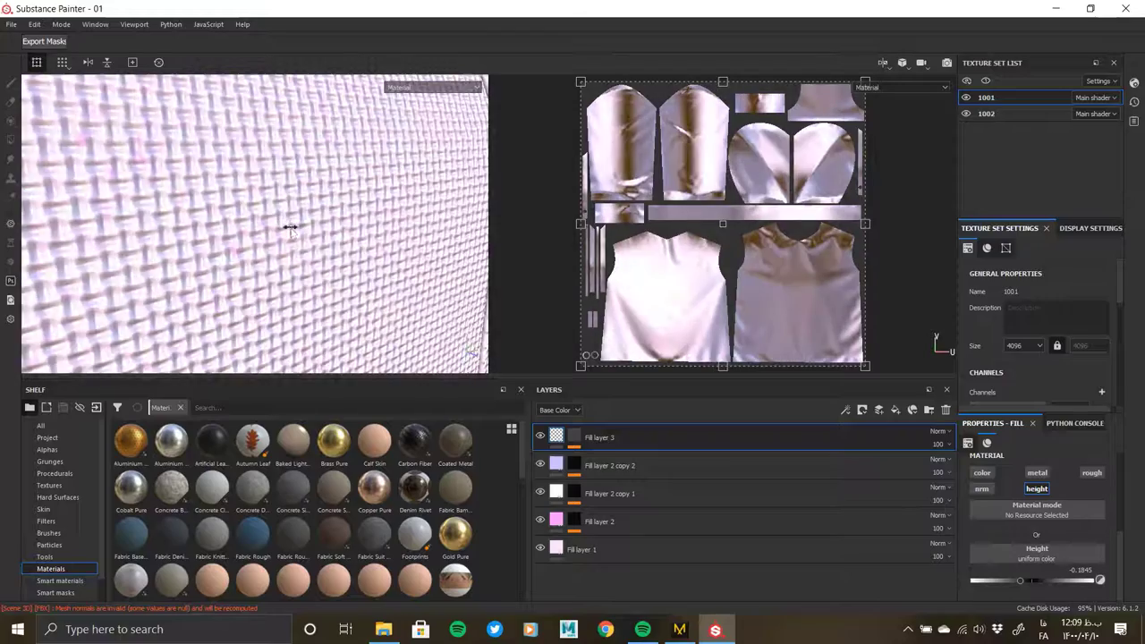
key(super+space)
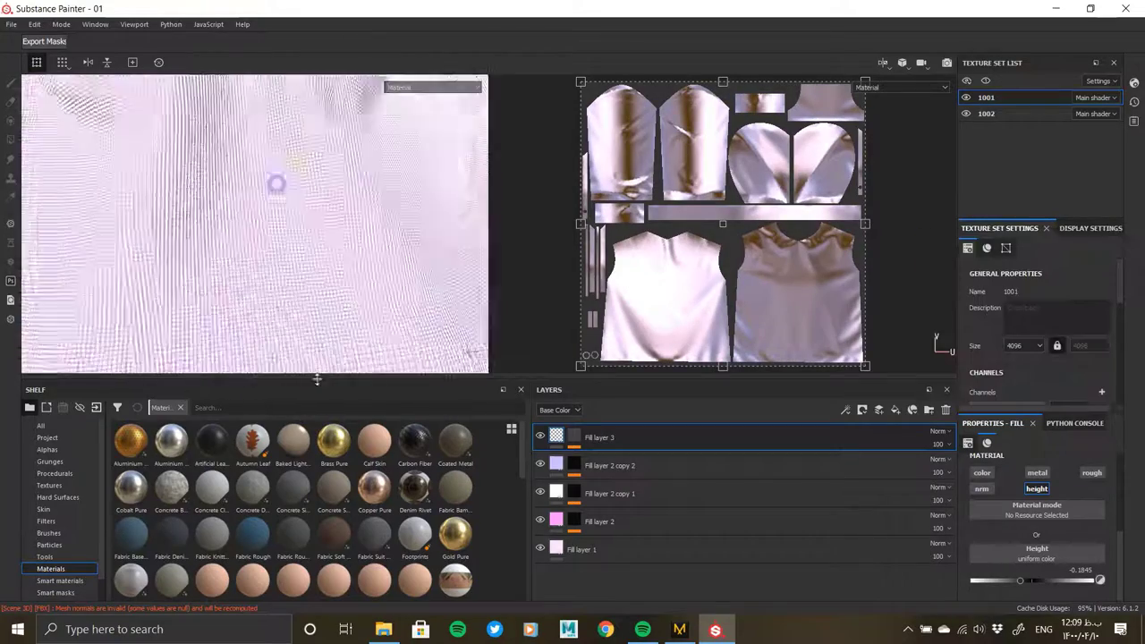
shift+right_drag(270, 327, 329, 294)
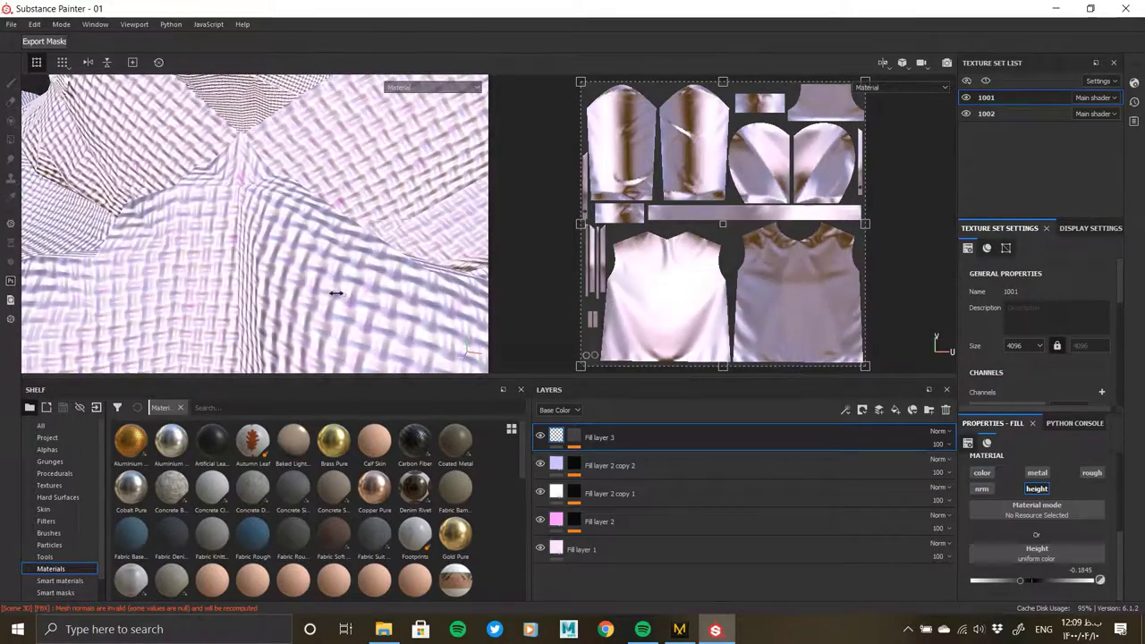
click(616, 438)
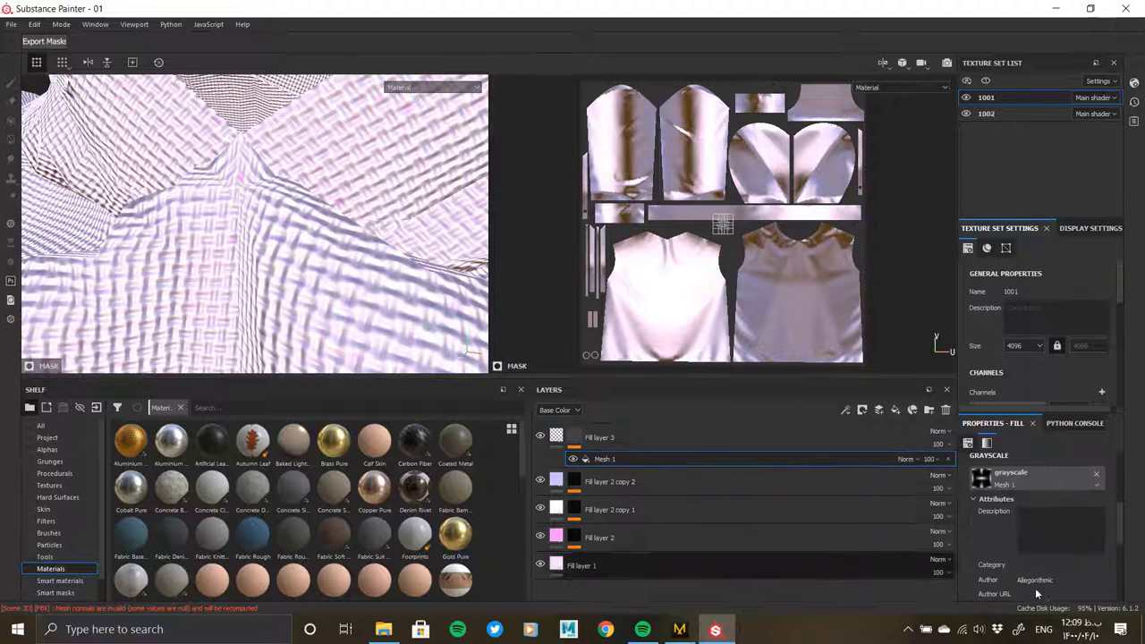
- Orbit the view over the fabric and display Fill layer 3's UV-scale-30 weave mask
scroll(999, 560, down, 3)
scroll(999, 559, up, 2)
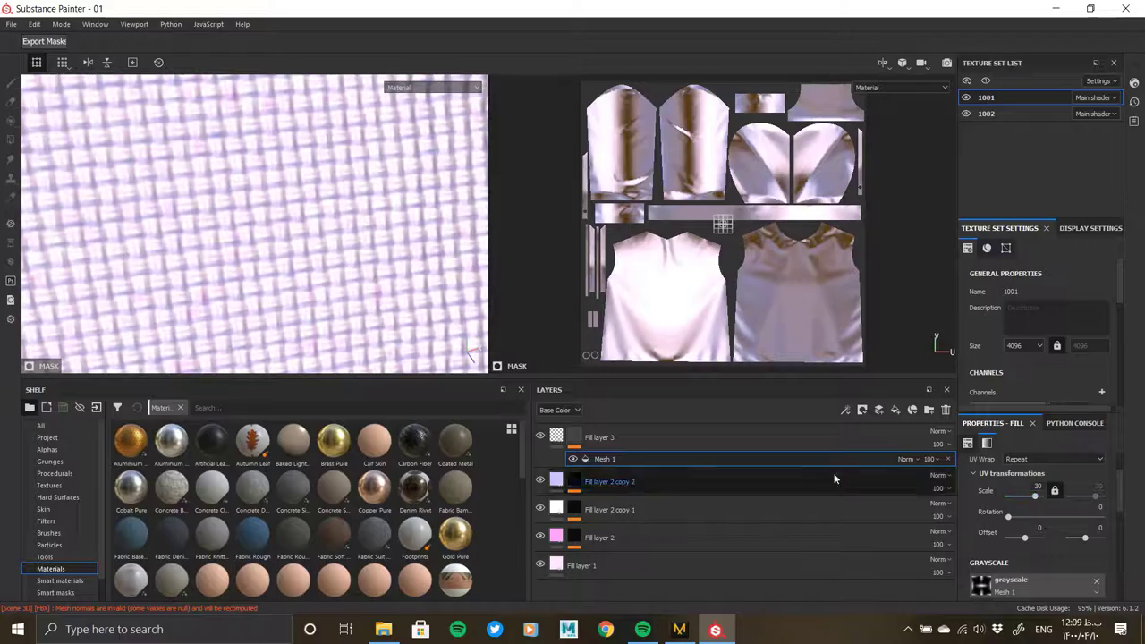
alt+drag(269, 223, 245, 253)
shift+right_drag(245, 254, 227, 246)
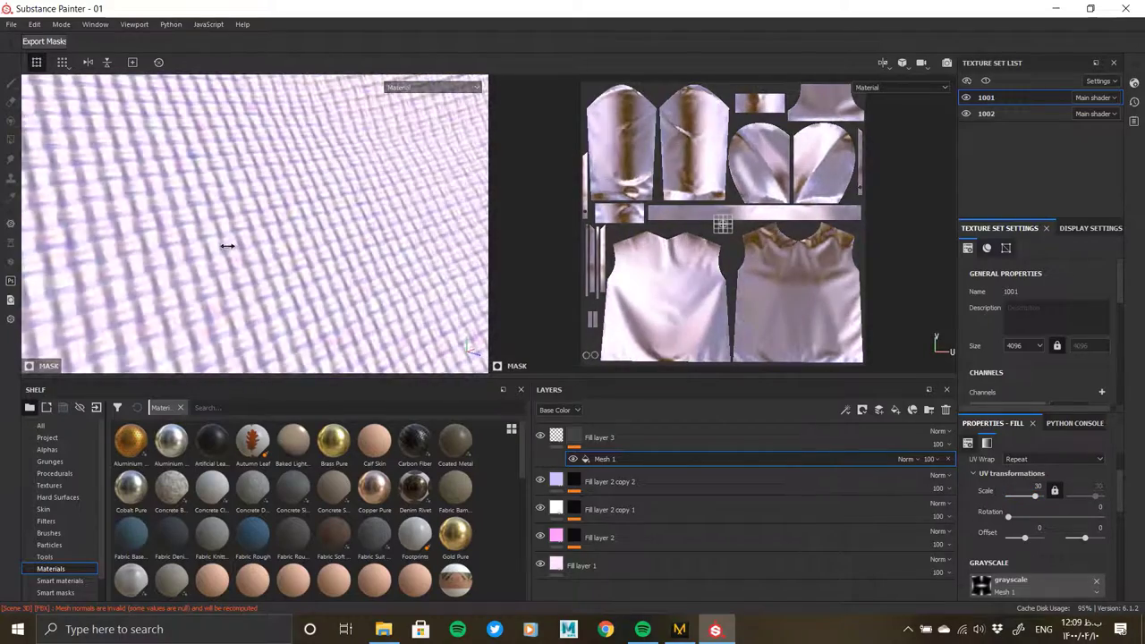
scroll(251, 251, down, 5)
alt+drag(312, 277, 287, 337)
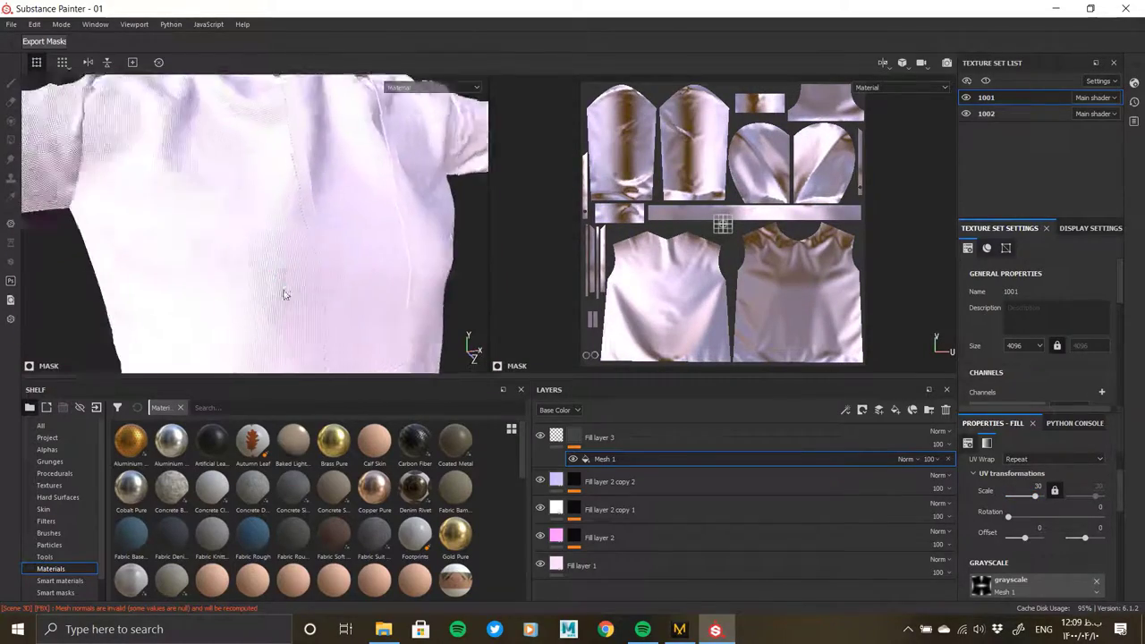
scroll(286, 337, up, 5)
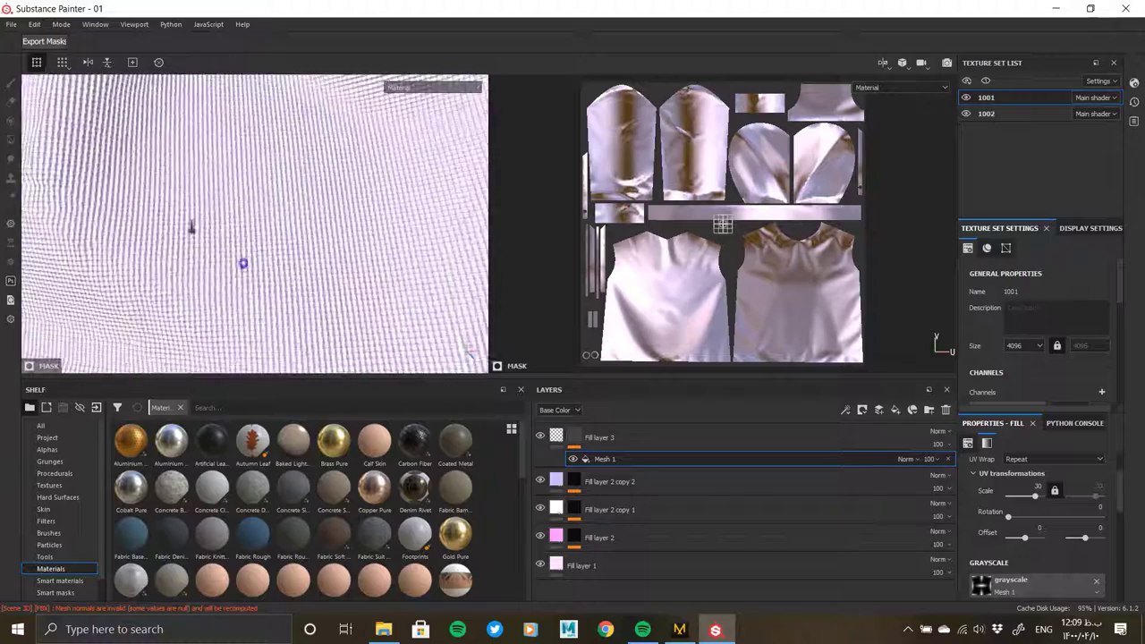
scroll(221, 292, down, 6)
scroll(221, 292, up, 5)
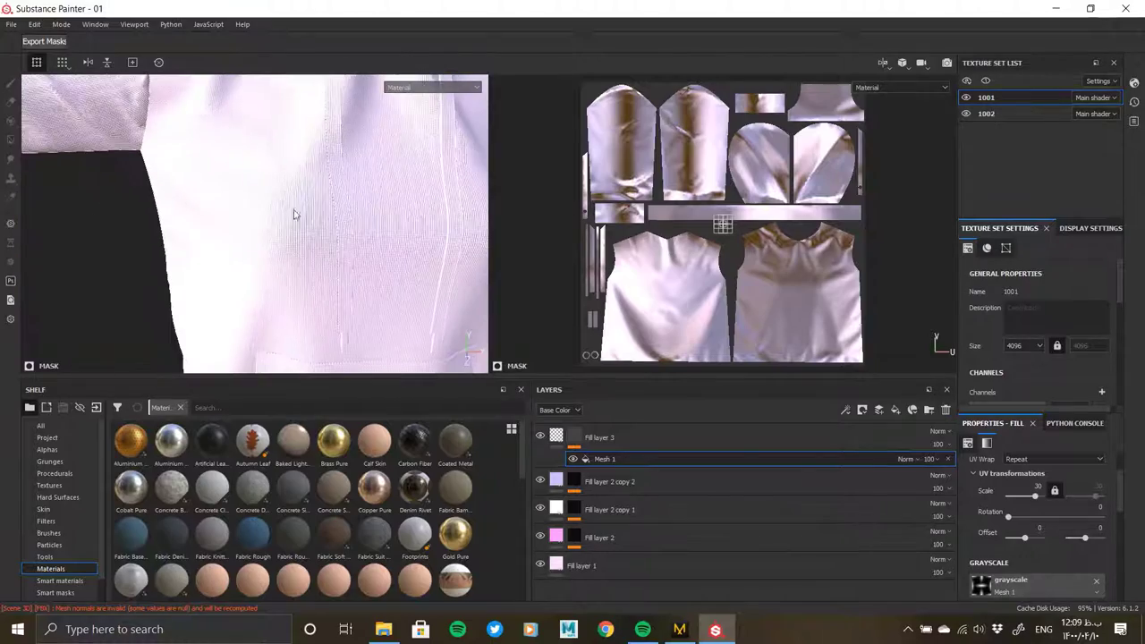
click(573, 436)
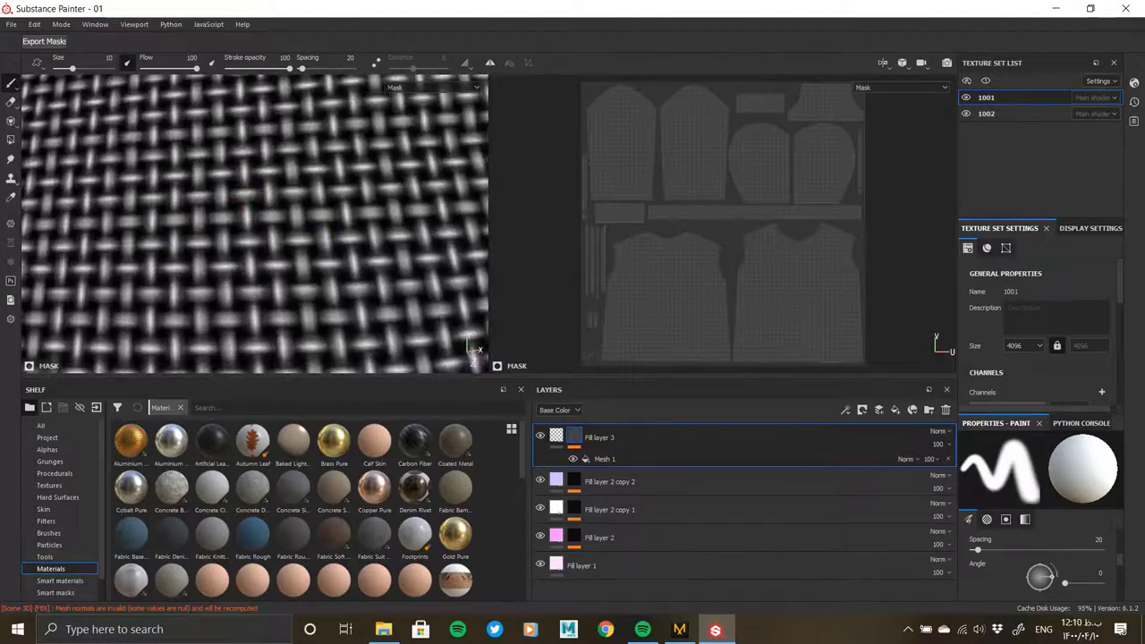
- Add a Levels adjustment to the Mesh 1 mask, brightening midtones and white point
click(621, 460)
right_click(621, 460)
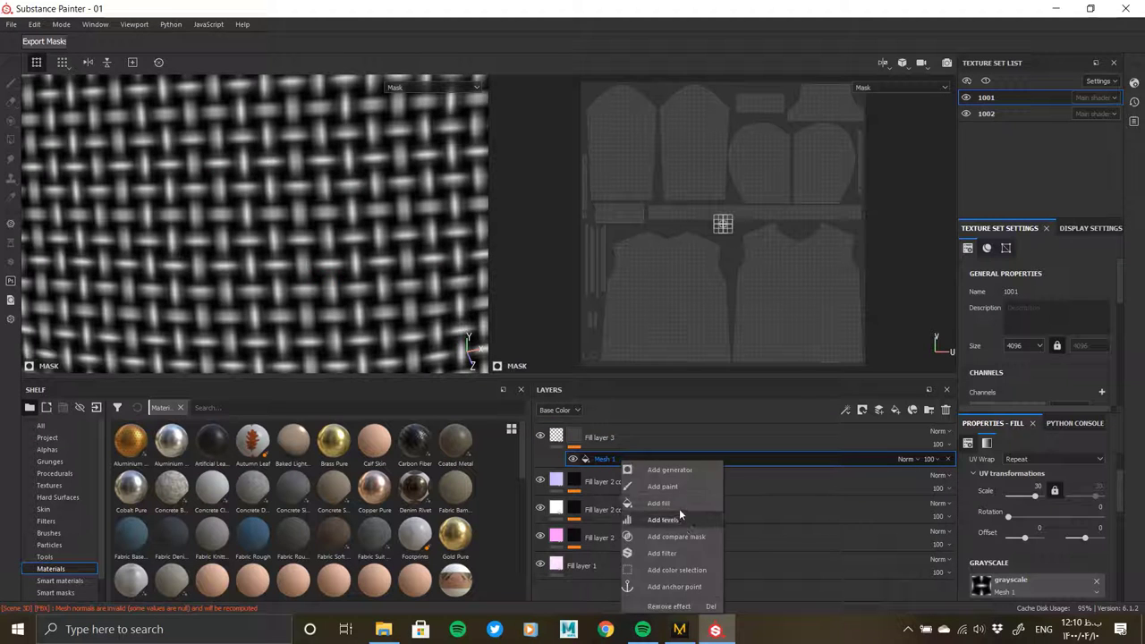
click(663, 519)
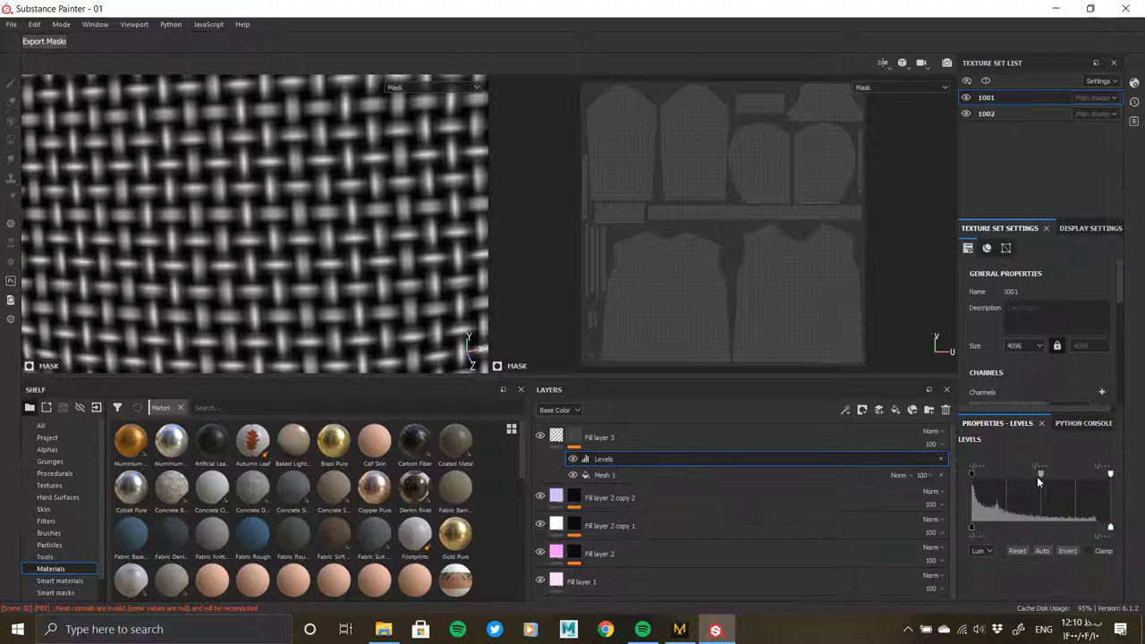
drag(1039, 473, 1009, 473)
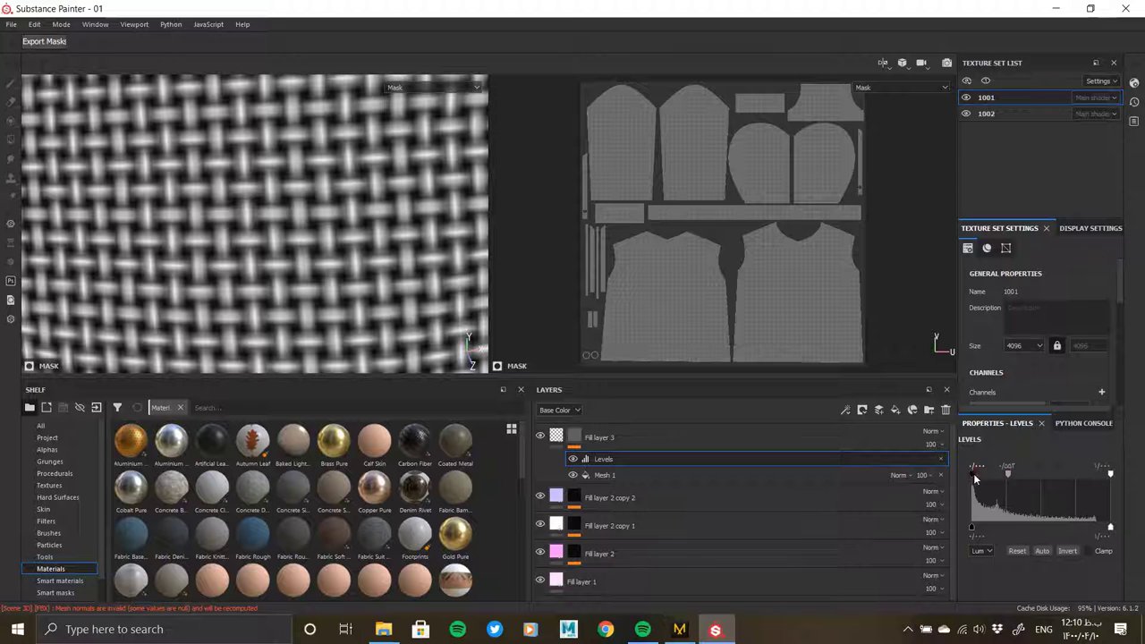
drag(1108, 474, 1080, 480)
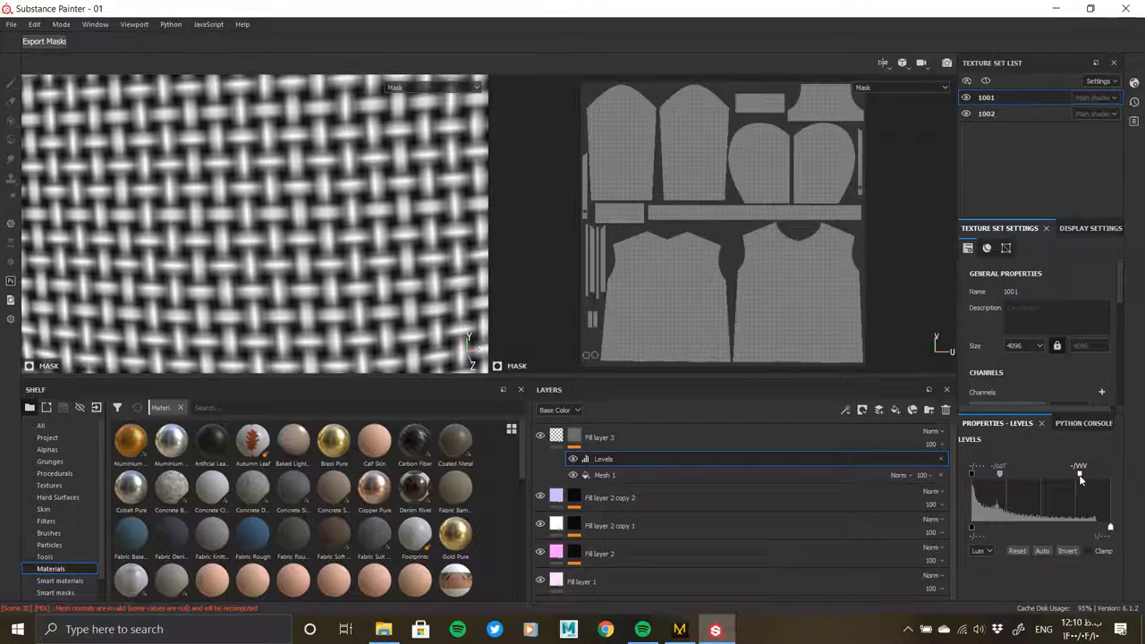
- Set Fill layer 3's height to 0.0971, checking the relief under rotated lighting
click(680, 438)
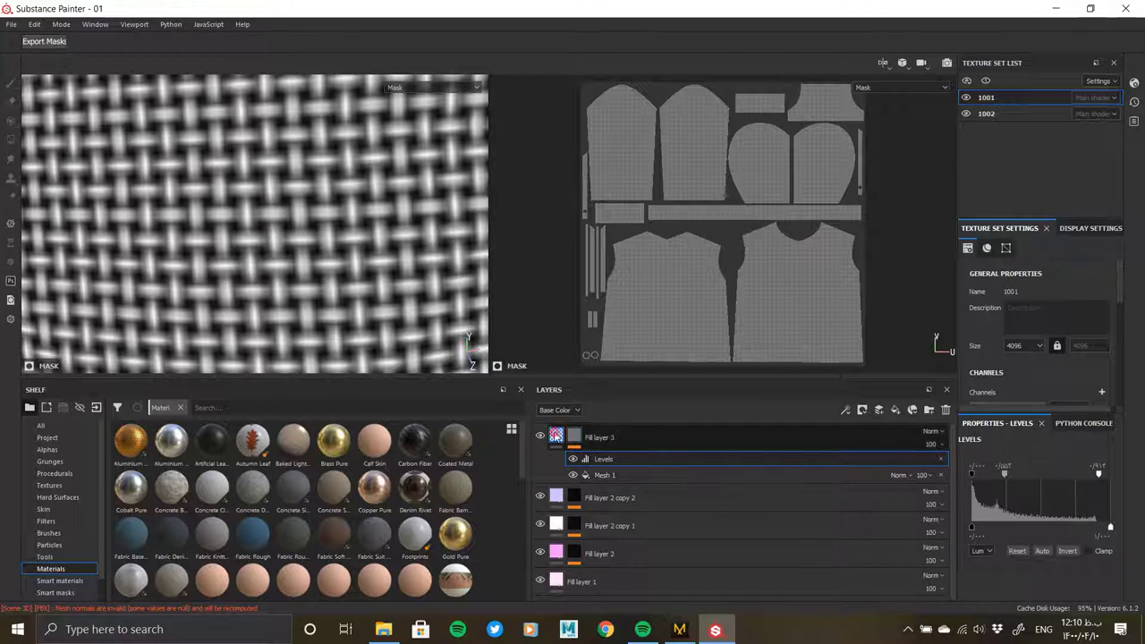
drag(1023, 580, 1044, 580)
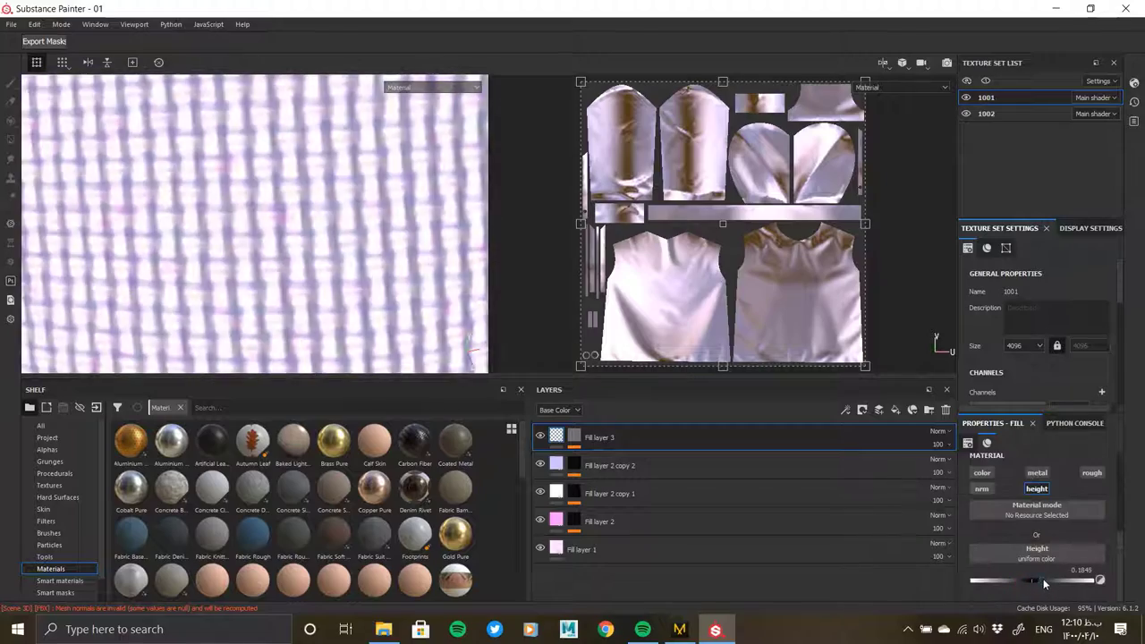
scroll(285, 219, down, 5)
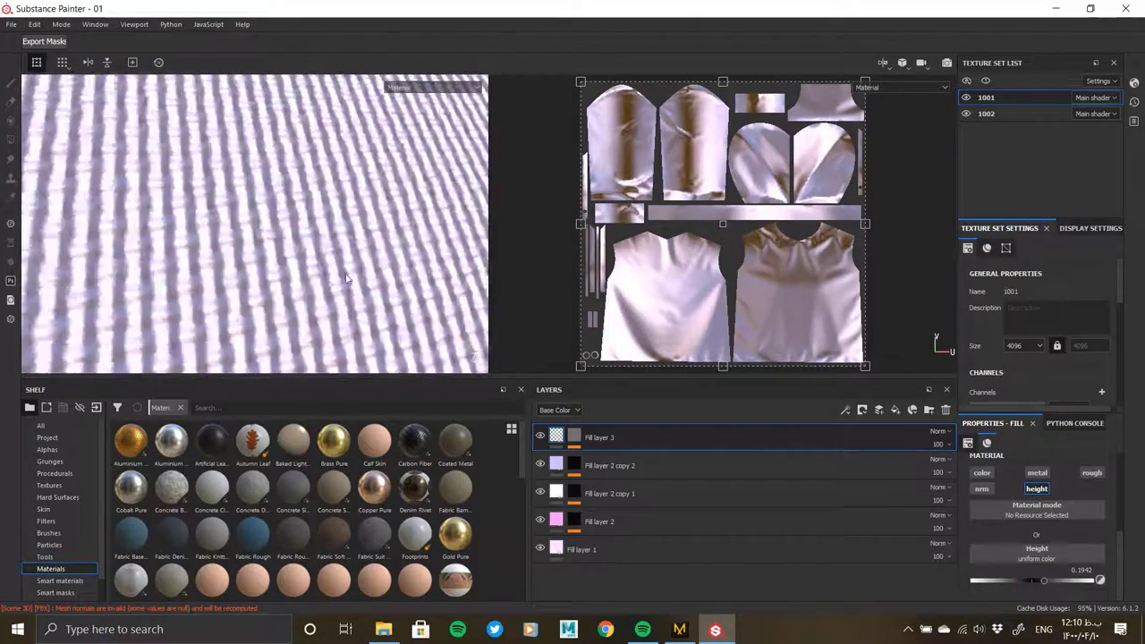
shift+right_drag(295, 256, 246, 256)
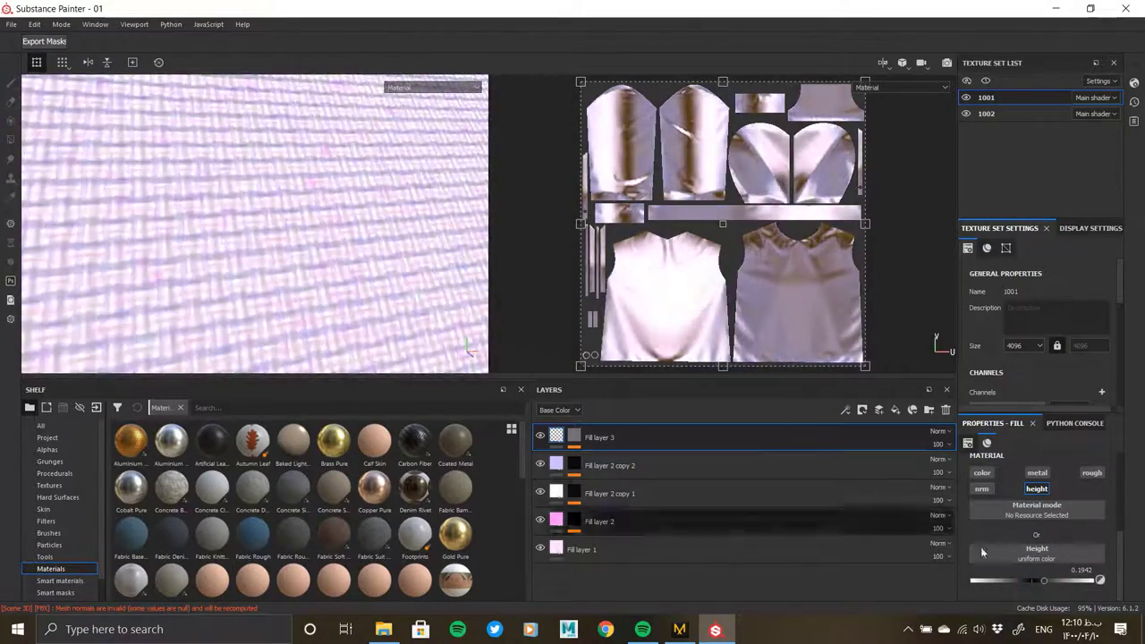
drag(1044, 580, 1038, 582)
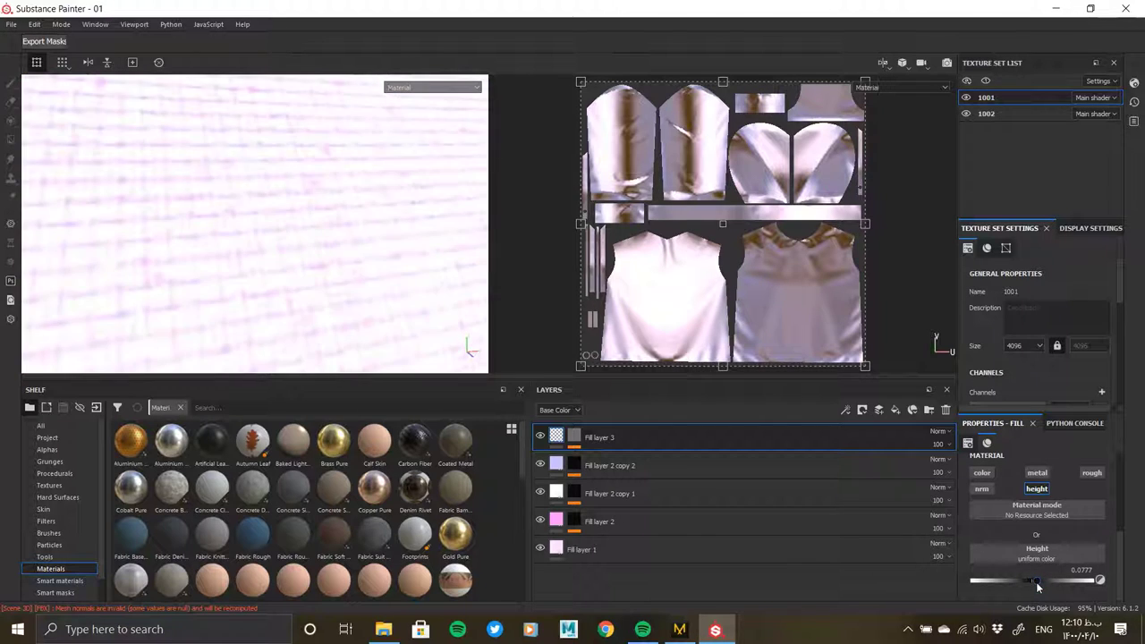
scroll(128, 205, down, 3)
scroll(185, 167, down, 3)
scroll(302, 256, down, 3)
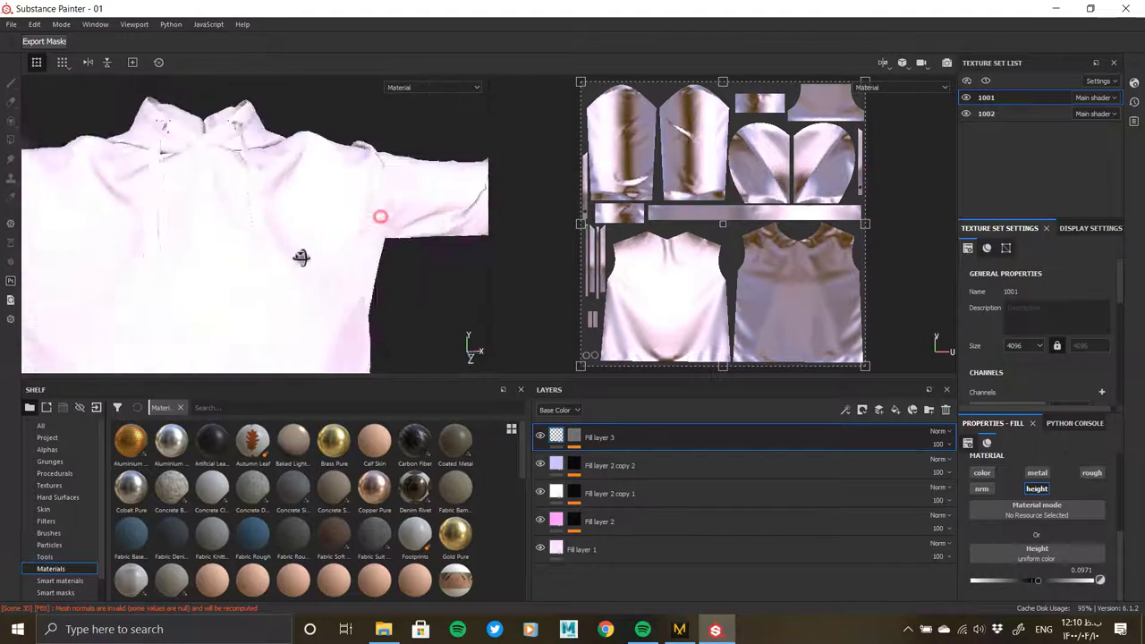
scroll(374, 278, up, 5)
scroll(374, 278, up, 3)
scroll(332, 192, up, 3)
scroll(291, 205, up, 3)
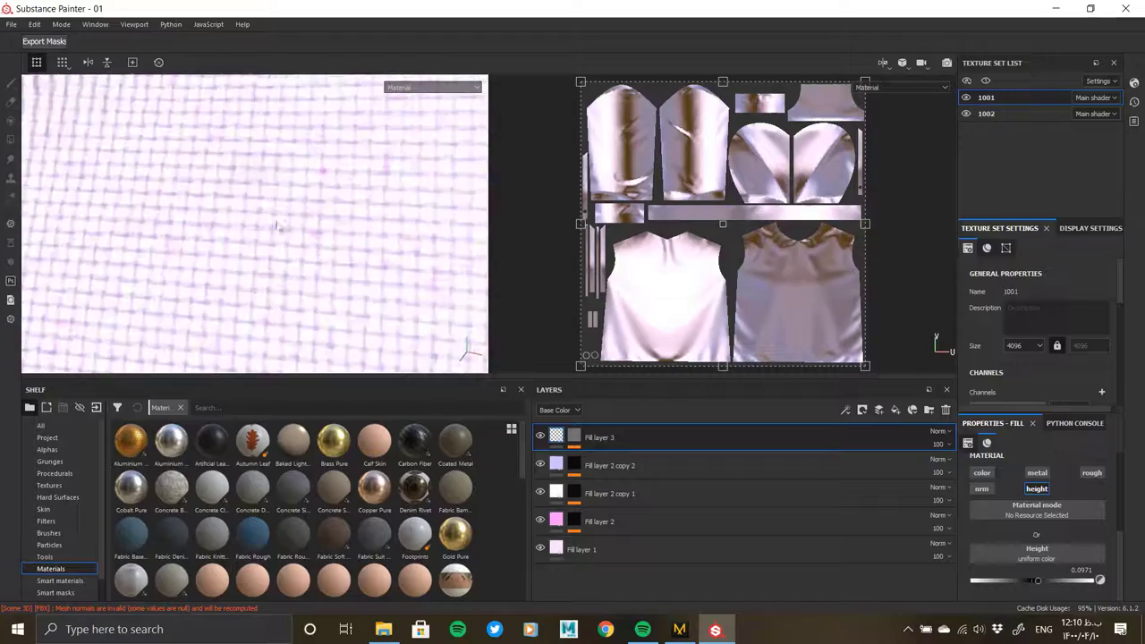
scroll(296, 225, up, 3)
scroll(316, 246, down, 2)
scroll(317, 245, down, 3)
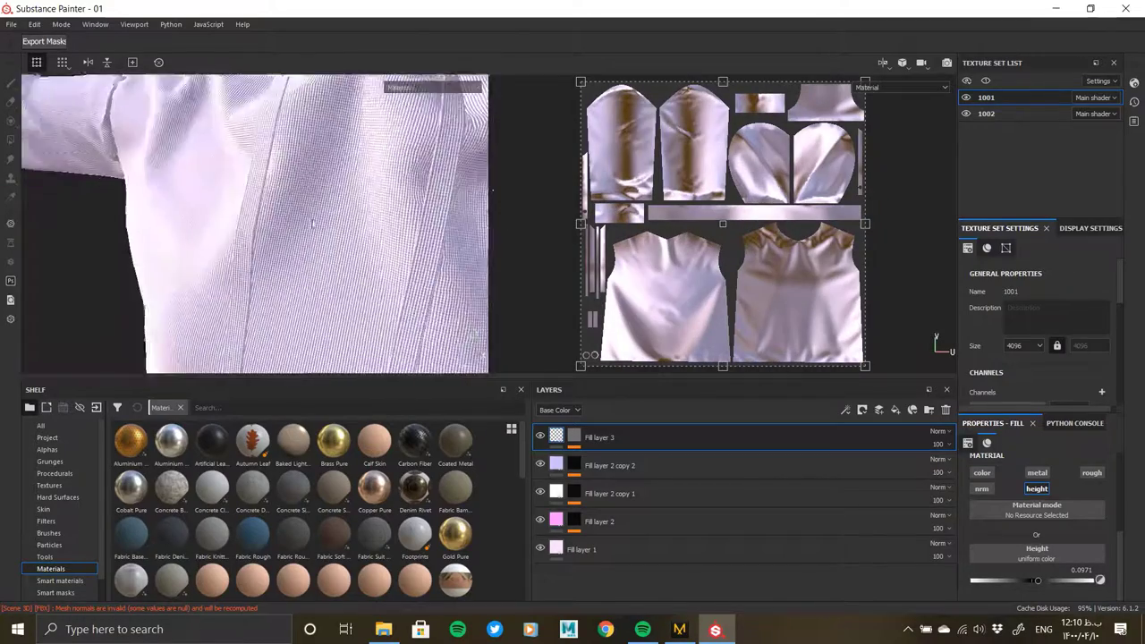
scroll(403, 372, up, 5)
- Show the Height channel in the layer stack and set Fill layer 3's opacity to 43
click(560, 410)
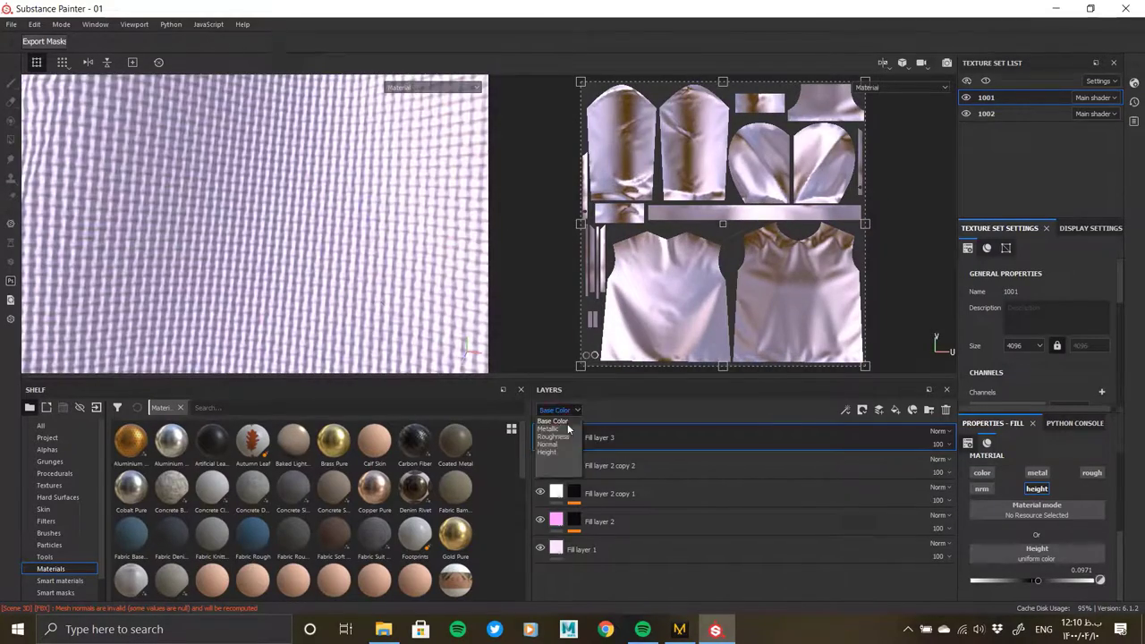
click(938, 444)
drag(984, 470, 937, 469)
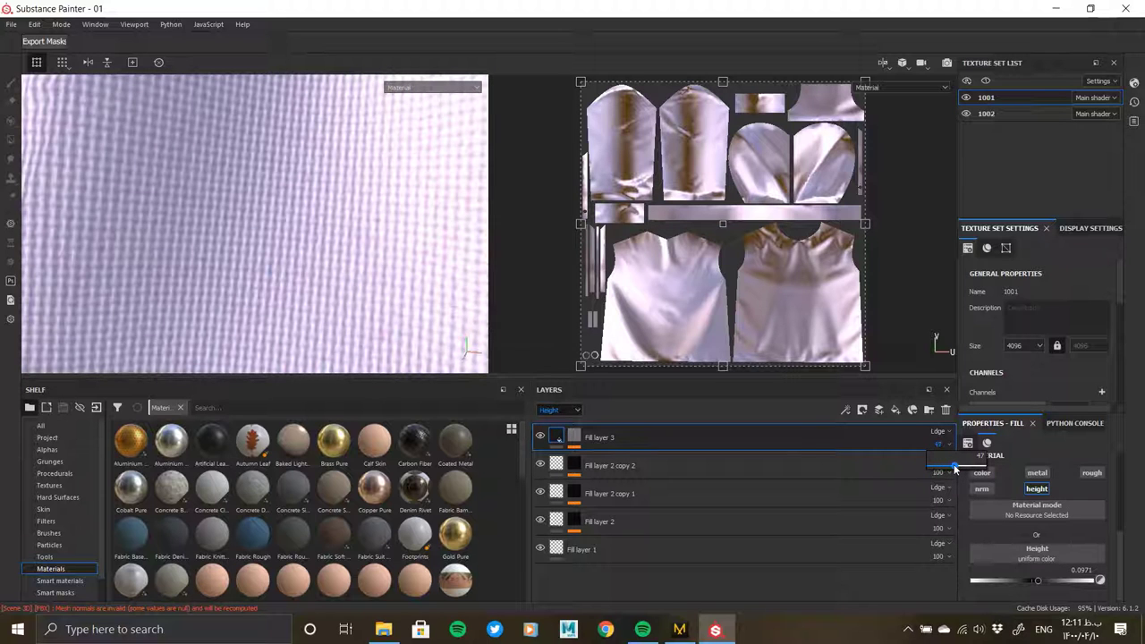
scroll(368, 336, down, 3)
scroll(232, 274, down, 2)
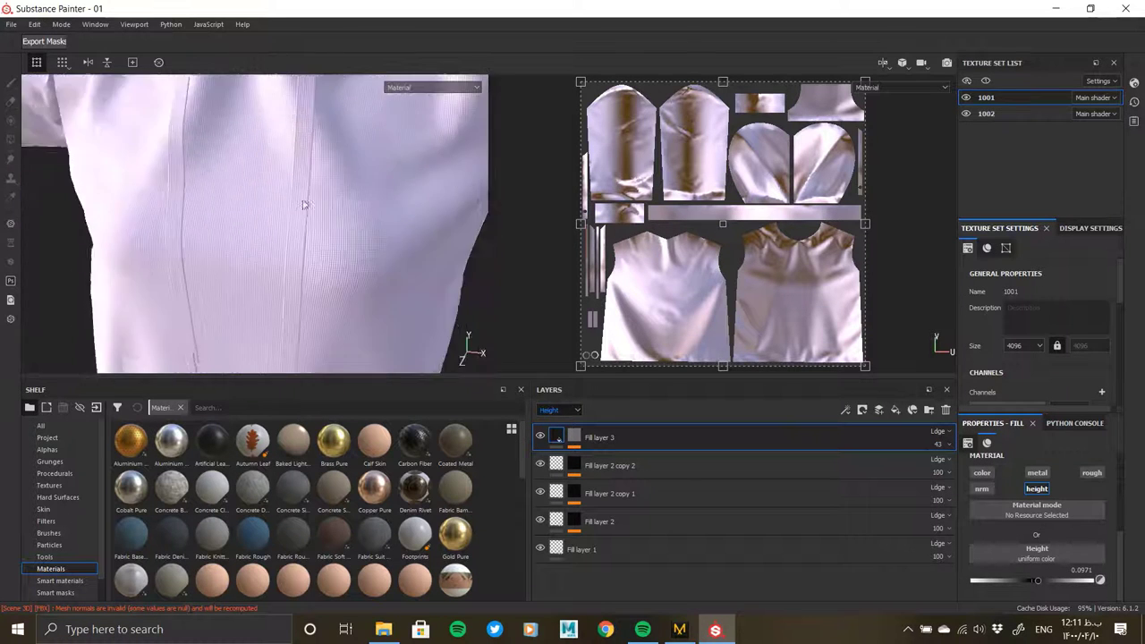
scroll(290, 154, up, 5)
scroll(295, 269, up, 3)
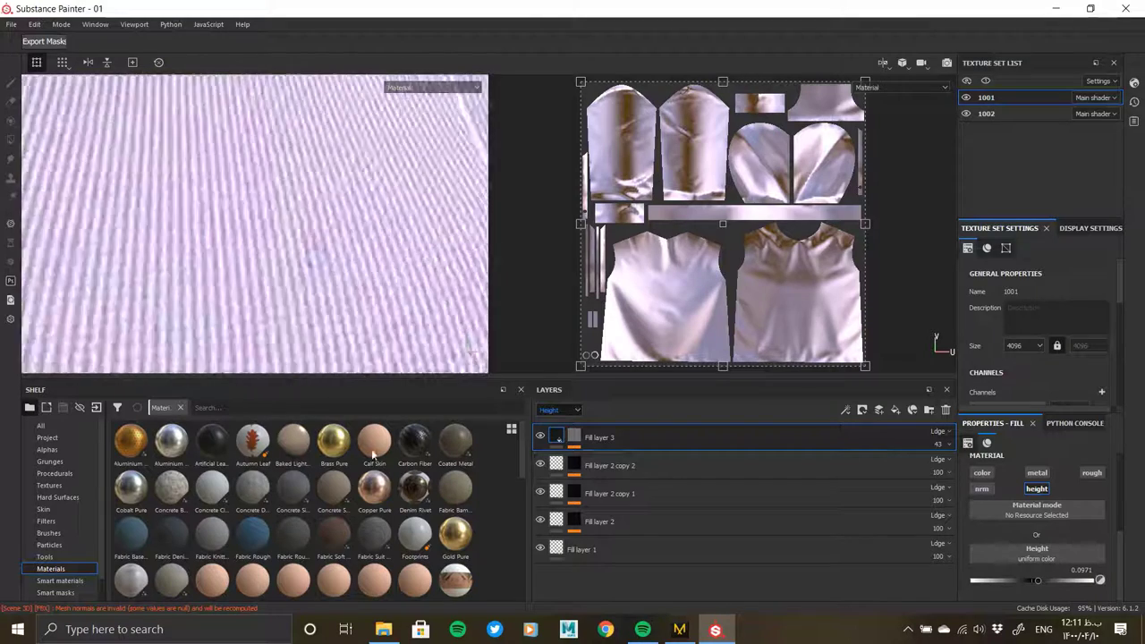
scroll(292, 274, up, 3)
scroll(292, 274, down, 2)
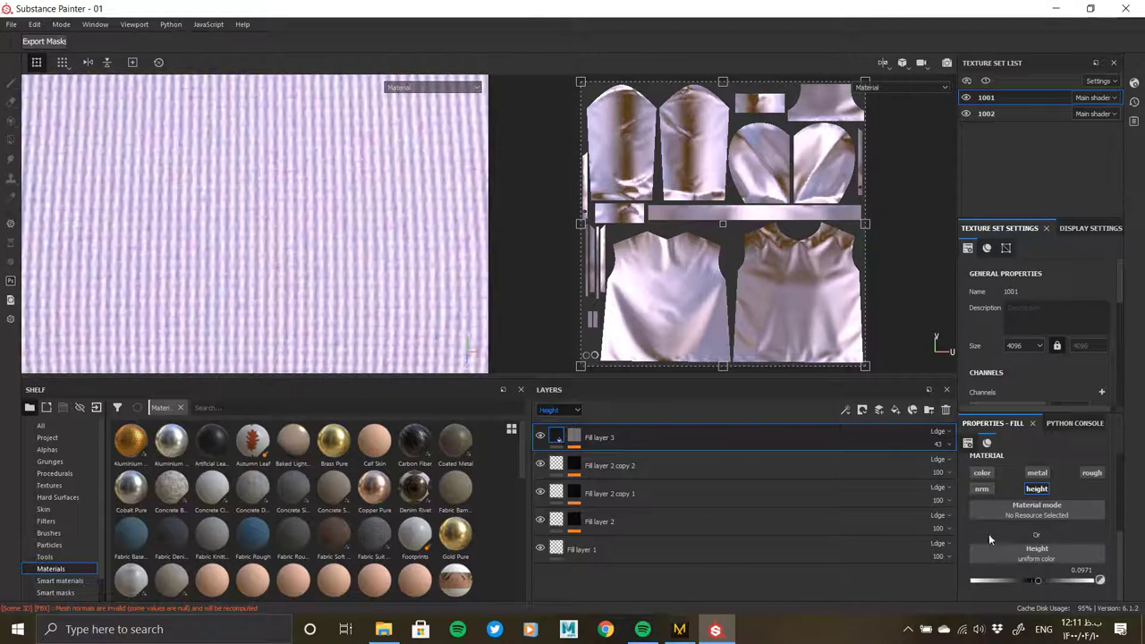
- Enable the woven fill's color channel and try a base color on the fabric
click(982, 475)
scroll(291, 190, down, 2)
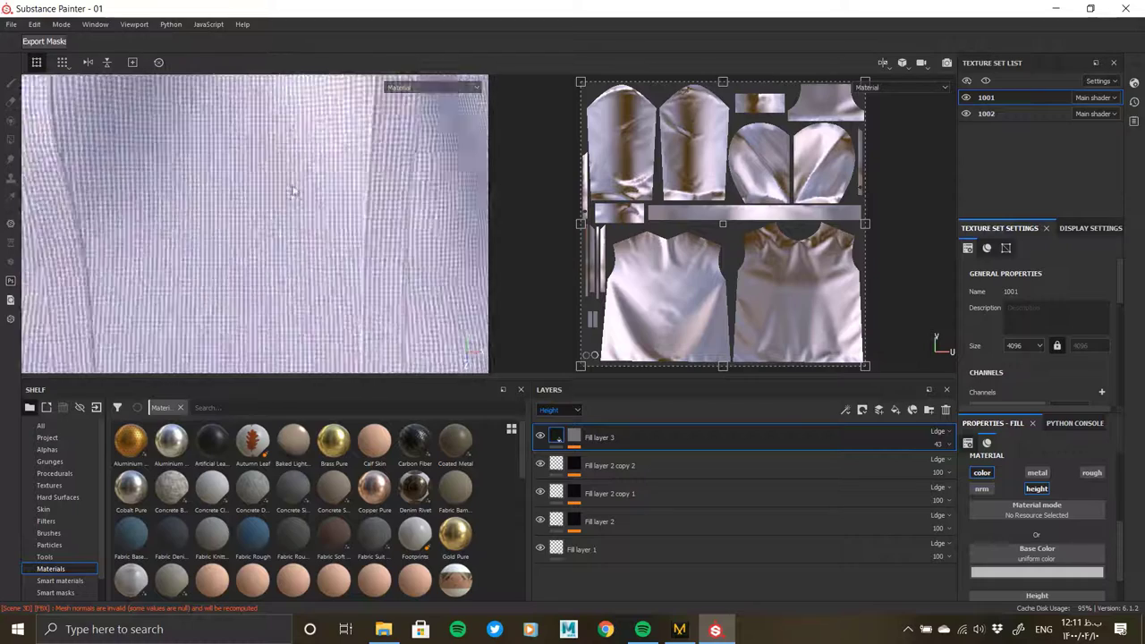
scroll(292, 190, down, 2)
mouse_move(292, 190)
alt+mouse_down()
mouse_move(259, 193)
mouse_move(329, 241)
alt+mouse_up()
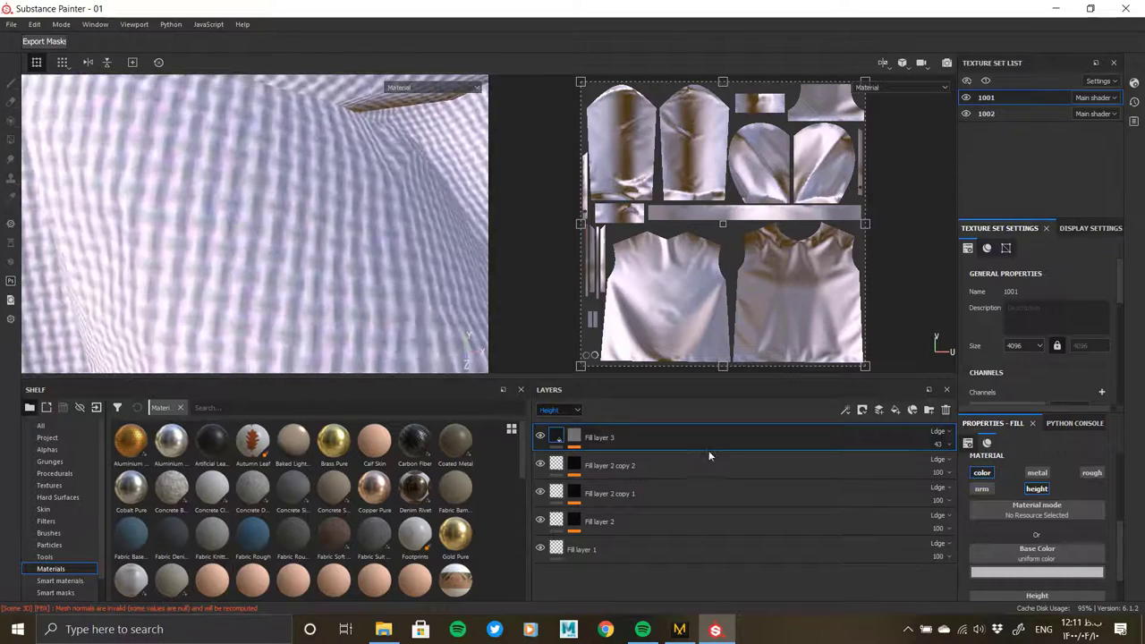
click(1011, 573)
mouse_move(994, 494)
mouse_down()
mouse_move(1025, 454)
mouse_move(926, 425)
mouse_move(1000, 440)
mouse_move(227, 206)
mouse_up()
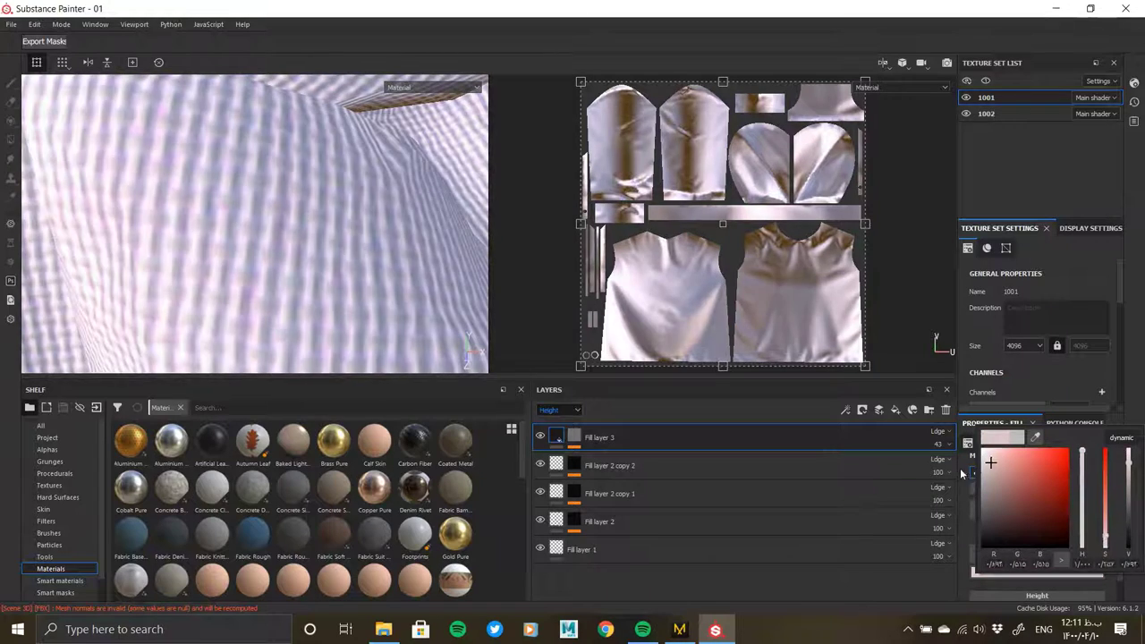
alt+drag(6, 107, 163, 117)
alt+right_drag(163, 118, 365, 332)
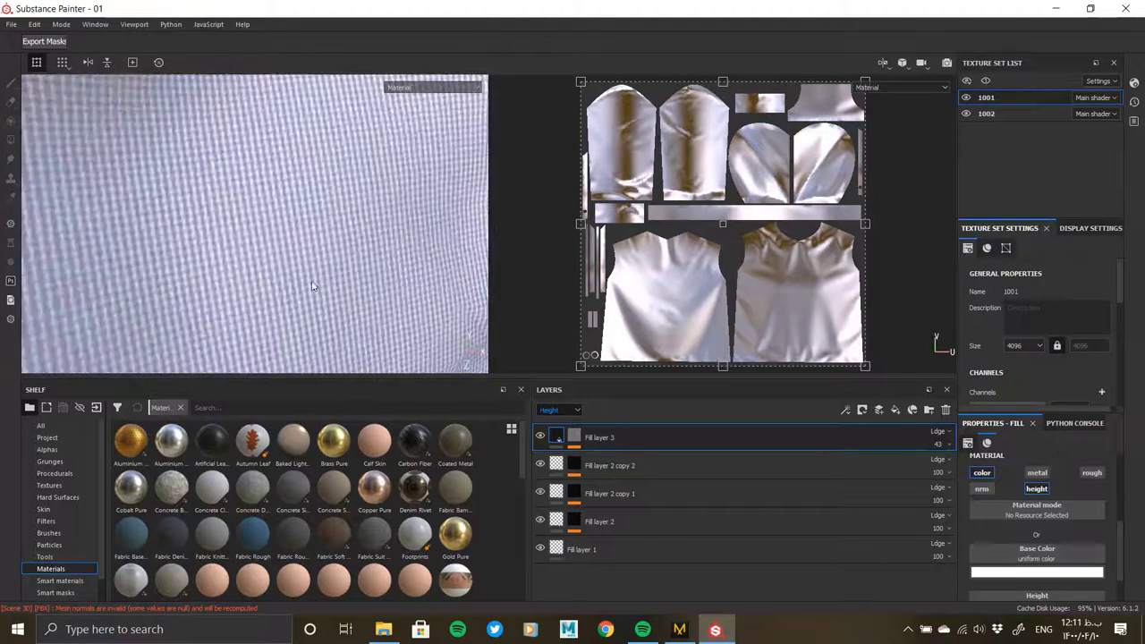
- Set the woven fill's base color to pink
click(1029, 573)
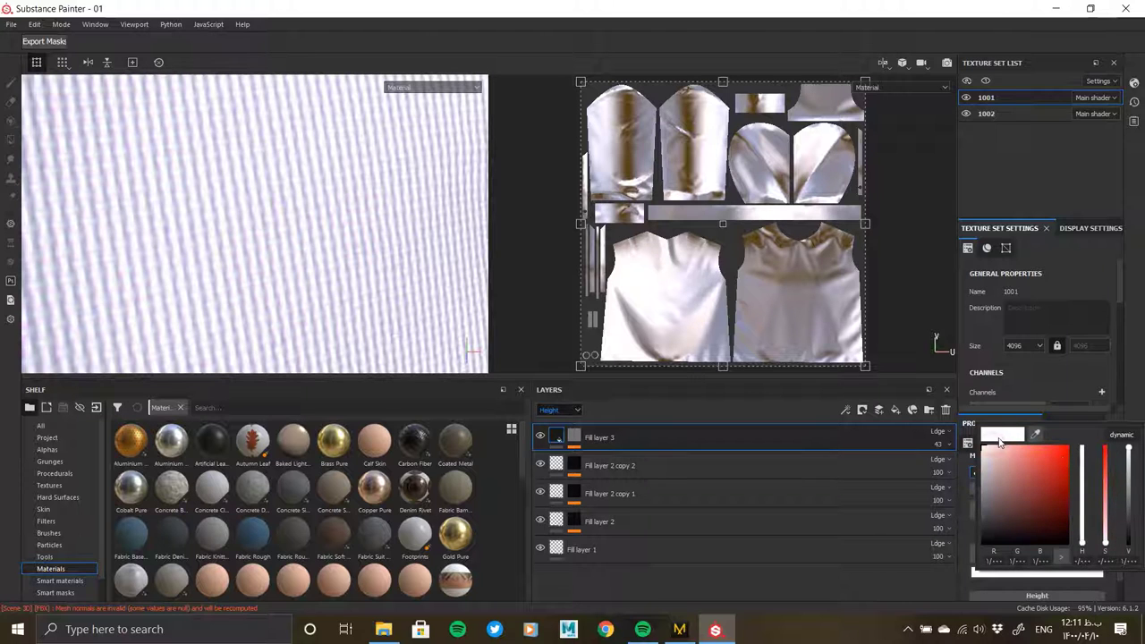
click(1061, 468)
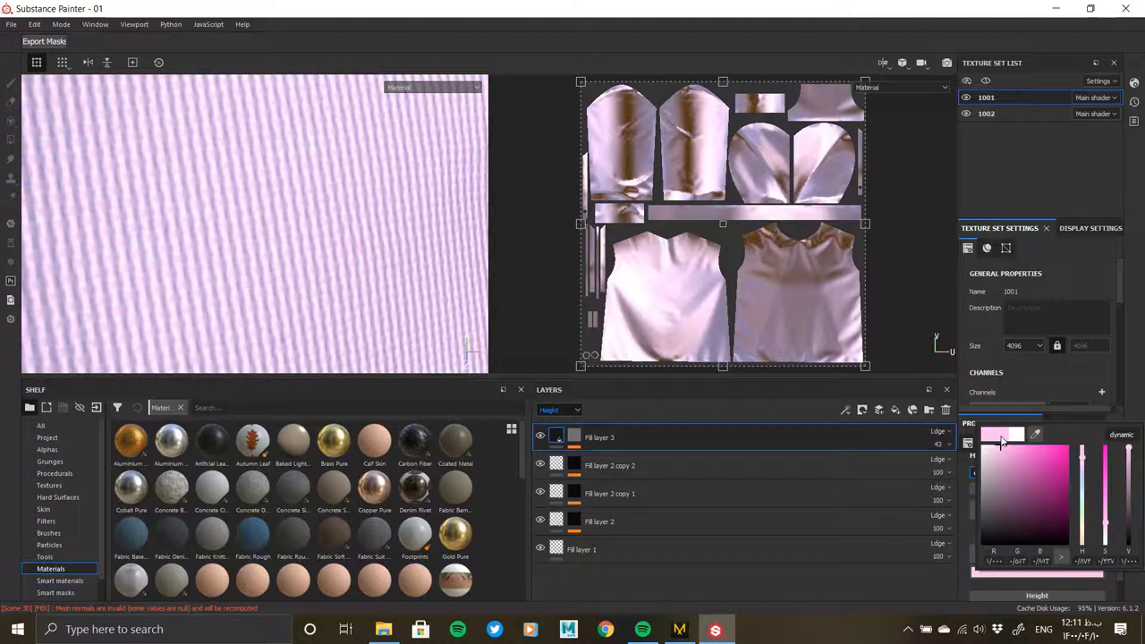
scroll(322, 243, down, 3)
scroll(279, 220, down, 3)
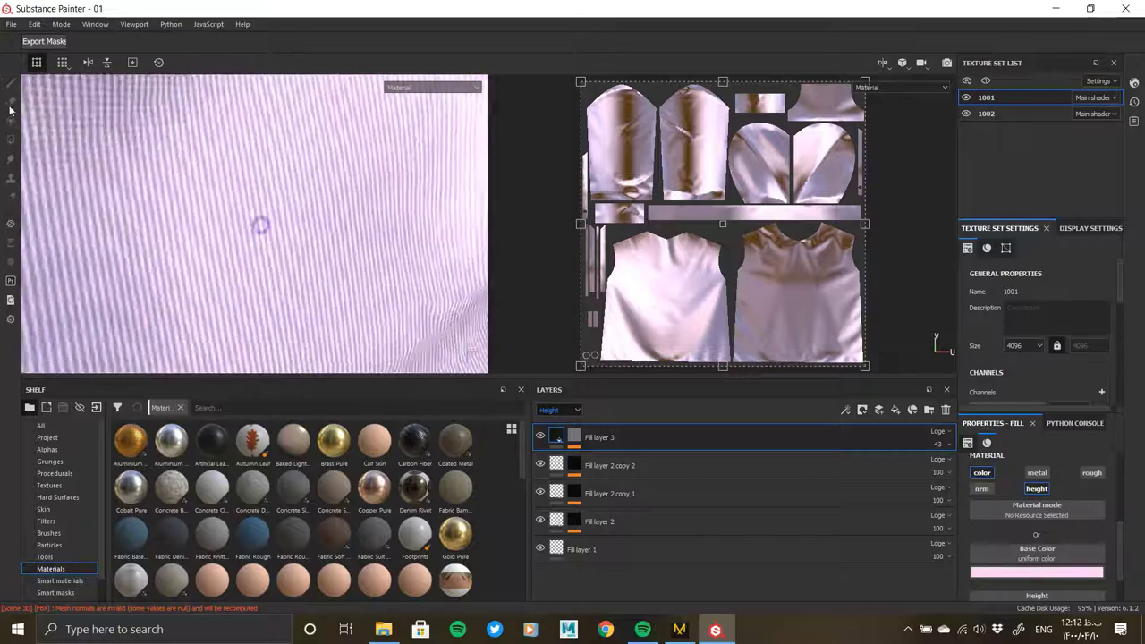
scroll(258, 224, down, 3)
scroll(286, 215, up, 3)
scroll(317, 256, up, 2)
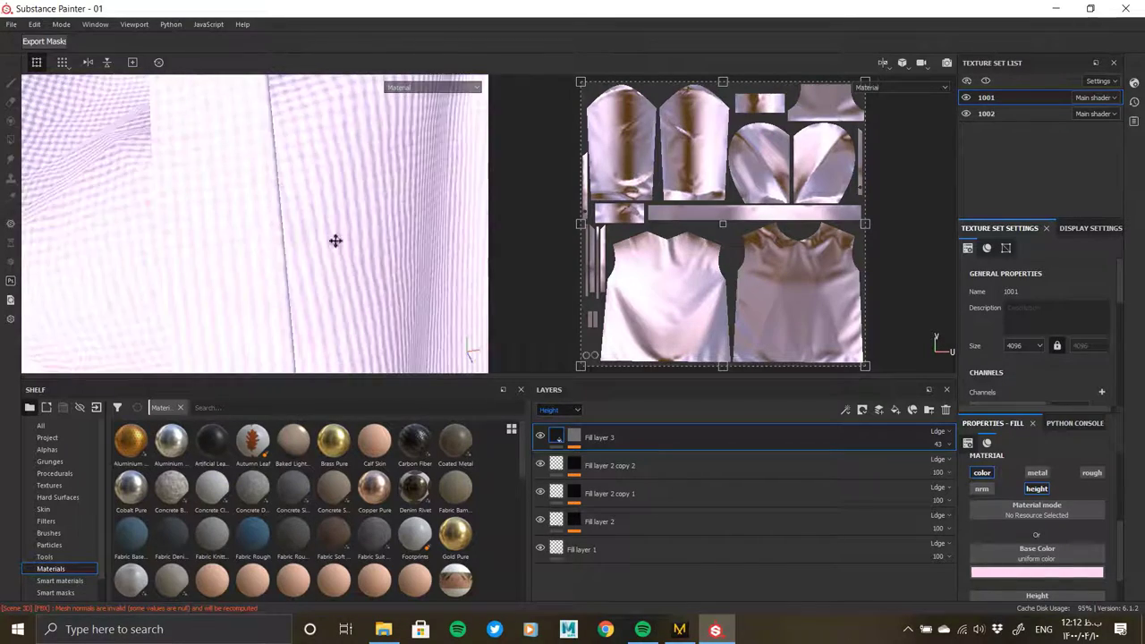
scroll(322, 240, up, 2)
scroll(308, 239, down, 3)
scroll(217, 248, up, 3)
alt+drag(217, 248, 256, 217)
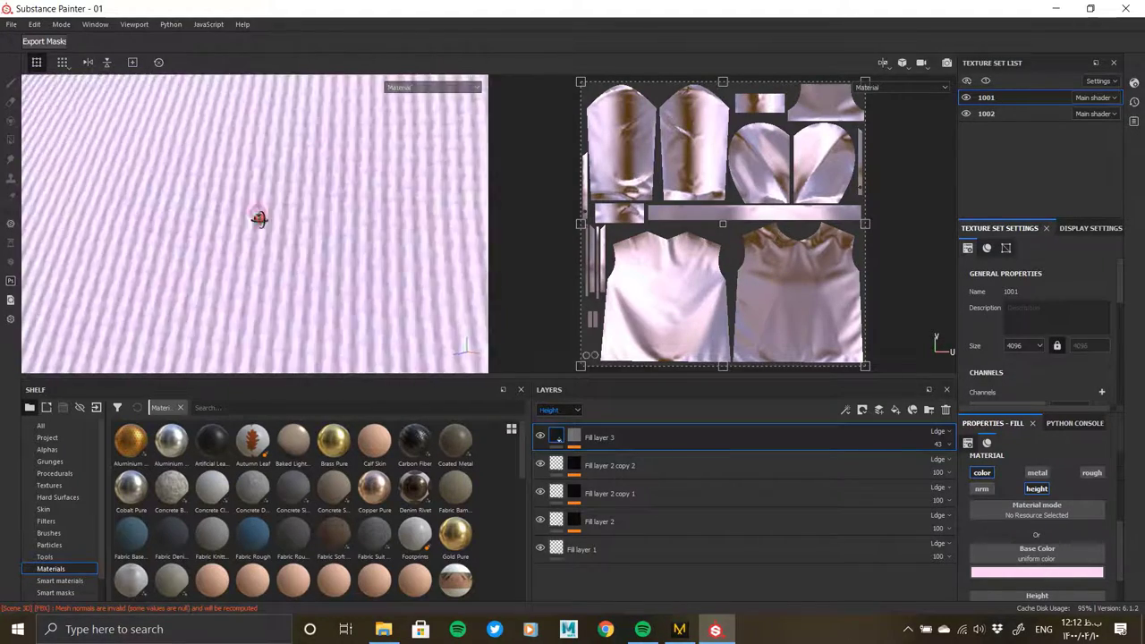
- Disable the color channel so Fill layer 3 adds only height relief
click(983, 472)
scroll(322, 274, down, 2)
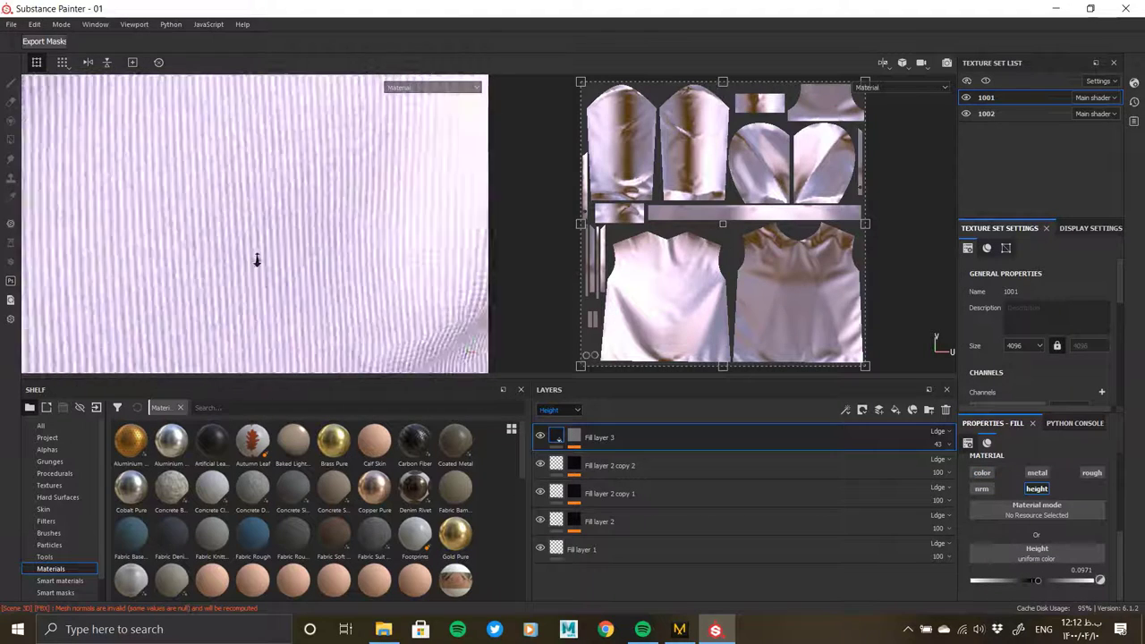
scroll(256, 256, down, 2)
alt+drag(215, 252, 353, 307)
scroll(268, 187, up, 2)
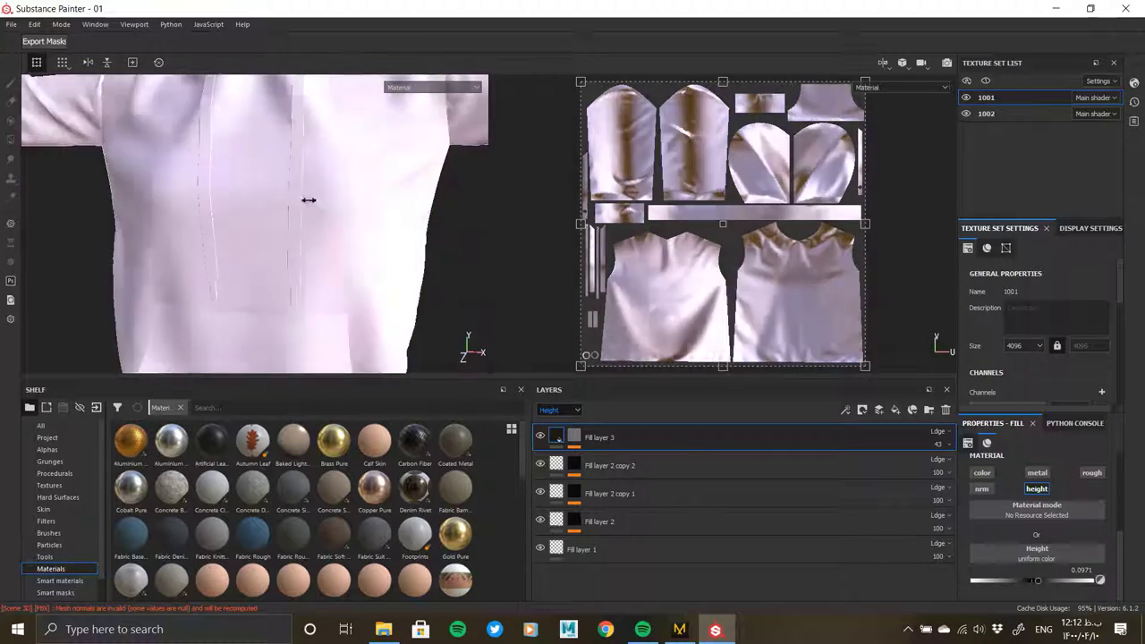
alt+middle_drag(310, 199, 356, 187)
scroll(356, 187, up, 4)
- Add a Warp filter with intensity 0.1 to Fill layer 3's mask
key(1)
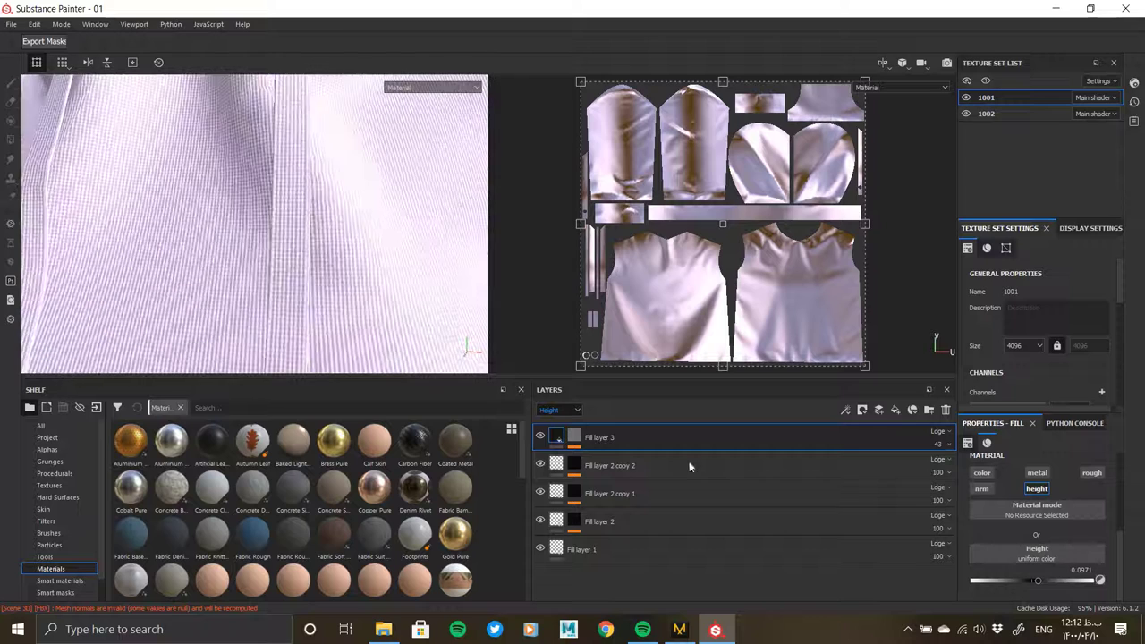
right_click(617, 467)
click(678, 554)
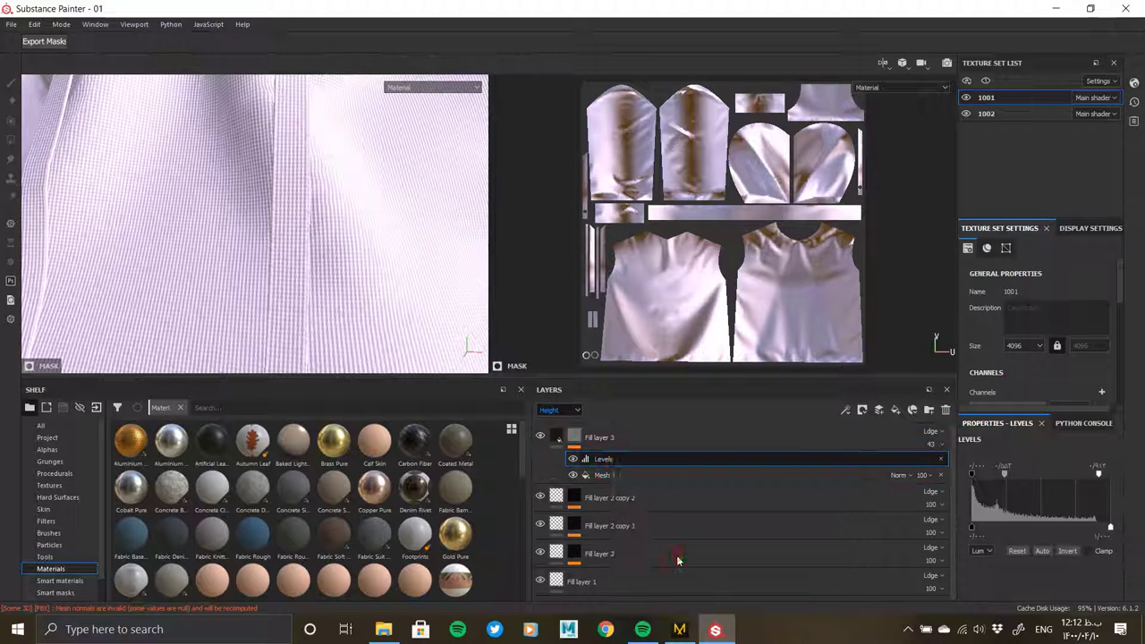
scroll(1083, 506, down, 2)
click(1025, 548)
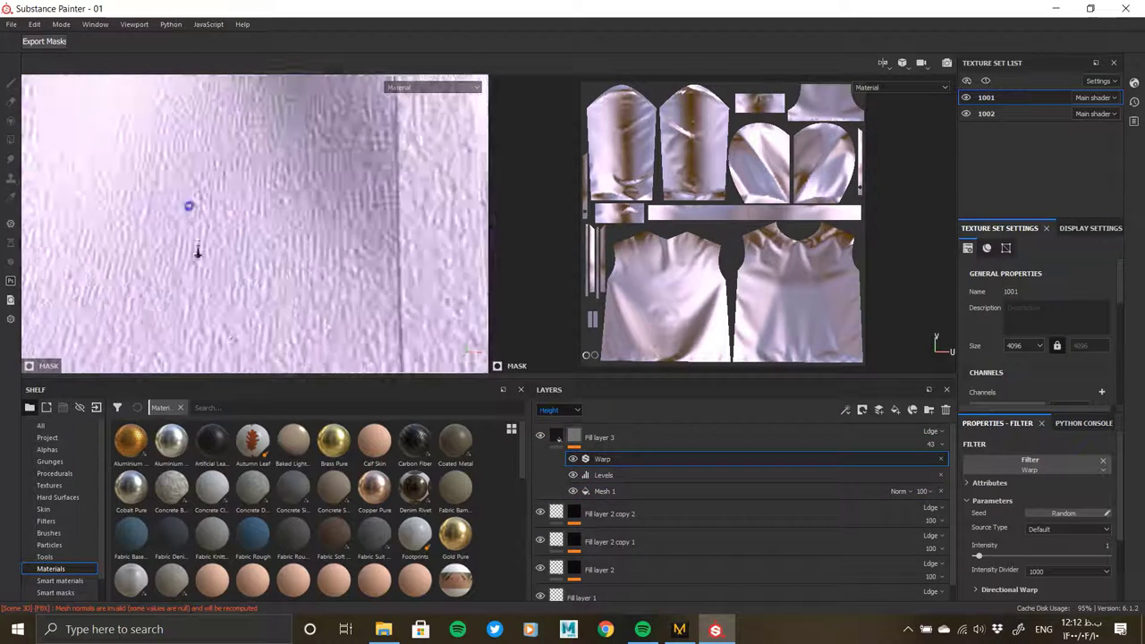
text(0.1)
key(Return)
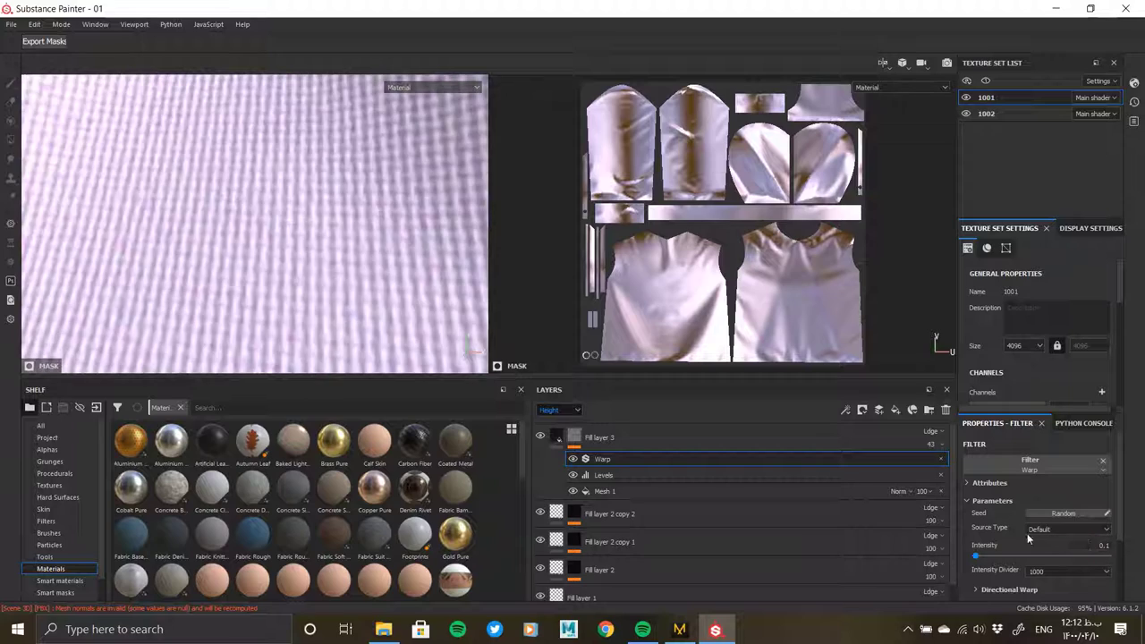
- Preview Fill layer 3's mask on its own, then return to the material view
scroll(296, 275, down, 2)
scroll(383, 263, down, 2)
scroll(263, 230, up, 2)
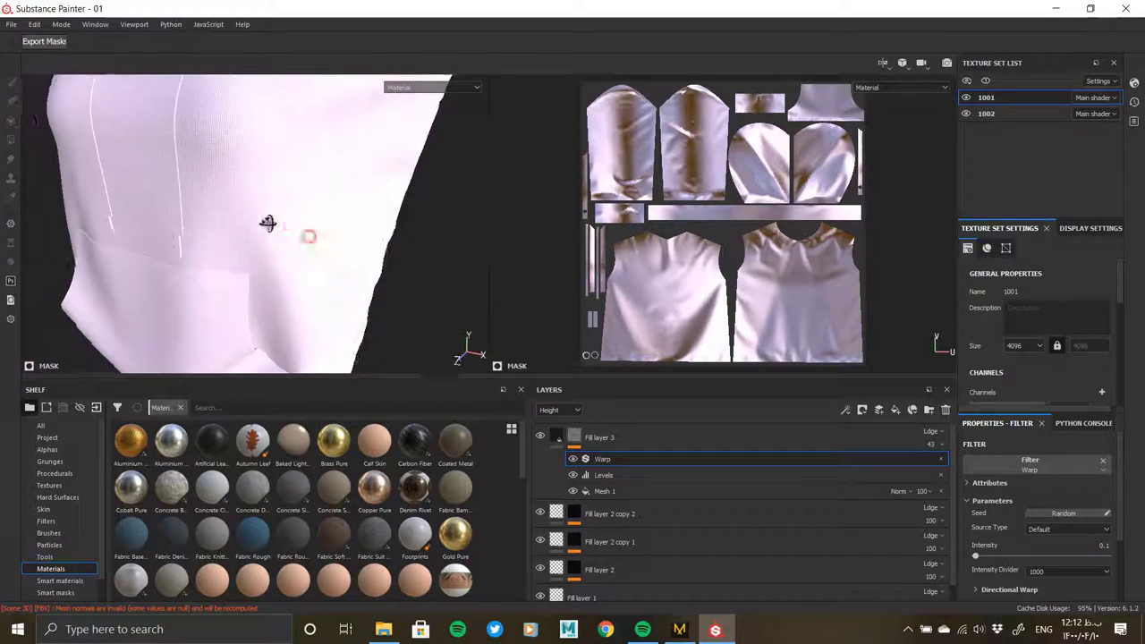
scroll(298, 227, up, 3)
scroll(298, 227, down, 1)
scroll(266, 255, down, 2)
scroll(302, 276, down, 1)
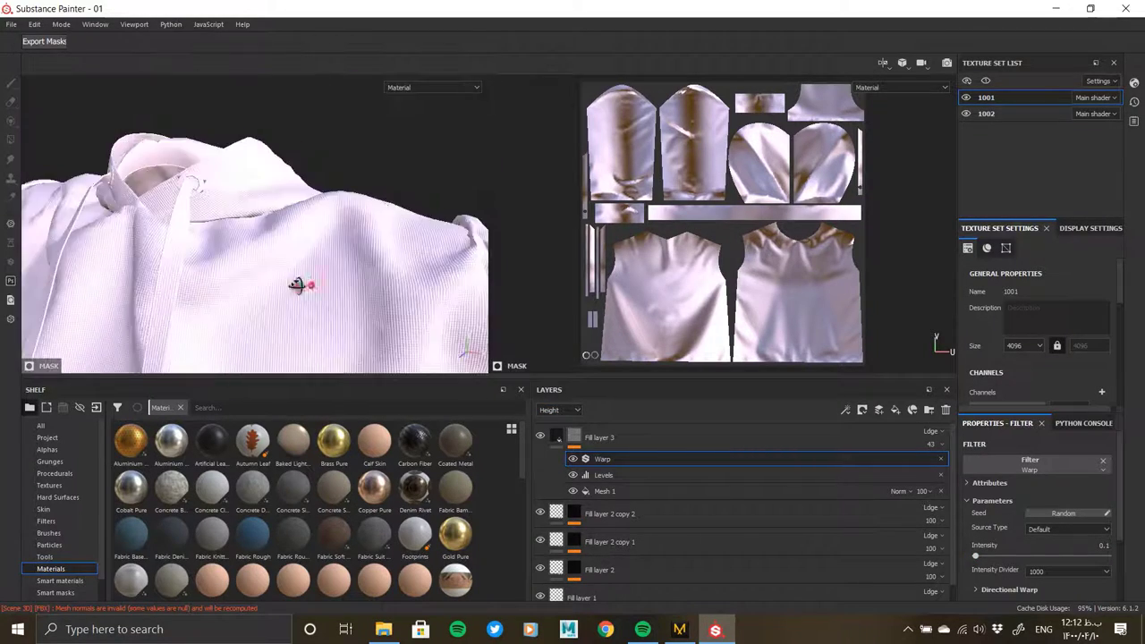
alt+click(573, 437)
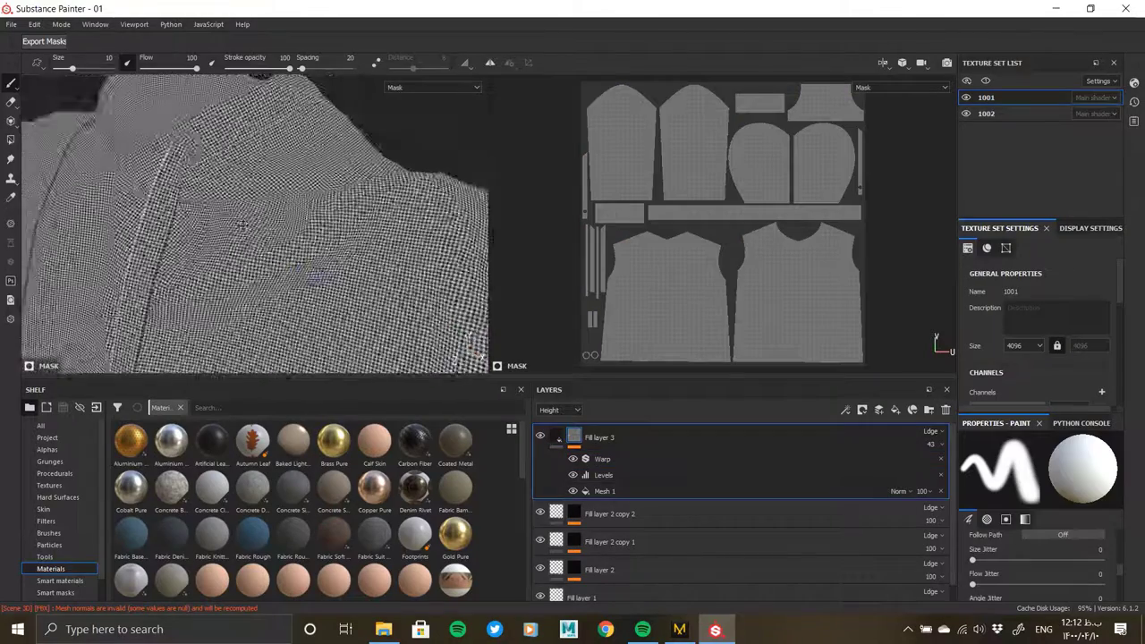
click(600, 436)
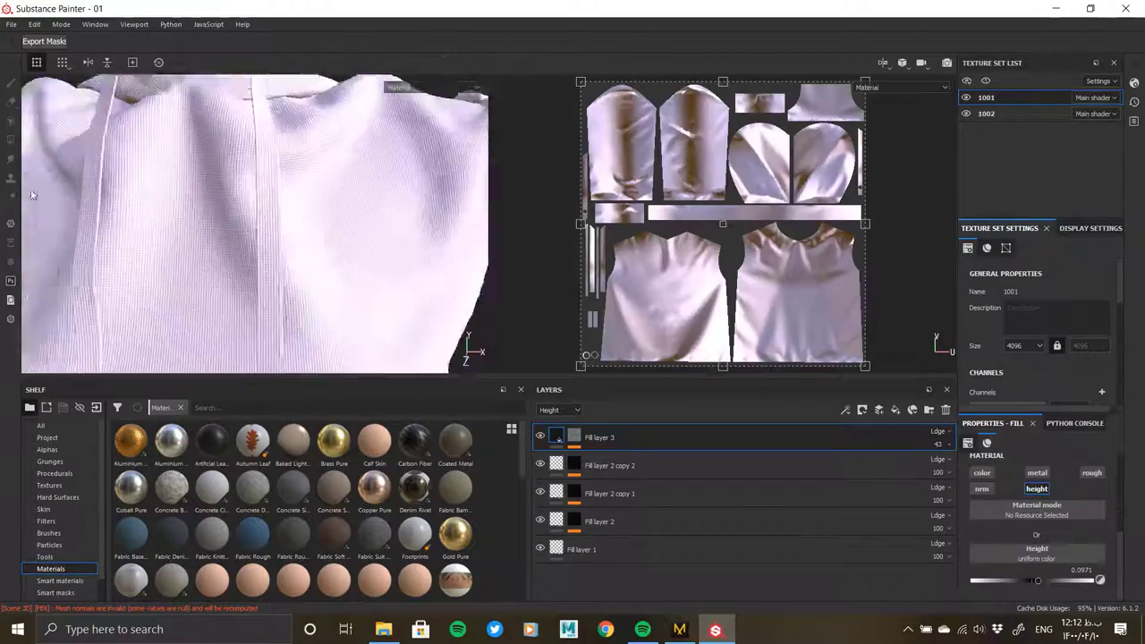
- Orbit and zoom around the hoodie to inspect the weave, framing the lower hem and pocket
mouse_move(233, 215)
alt+mouse_down()
mouse_move(181, 232)
mouse_move(266, 232)
mouse_move(260, 119)
mouse_move(332, 222)
mouse_move(296, 296)
mouse_move(269, 110)
mouse_move(380, 186)
mouse_move(307, 185)
mouse_move(358, 192)
mouse_move(92, 224)
mouse_move(184, 251)
mouse_move(268, 205)
mouse_move(213, 248)
mouse_move(435, 194)
mouse_move(376, 223)
mouse_move(360, 363)
mouse_move(354, 287)
mouse_move(179, 304)
mouse_move(113, 328)
mouse_move(332, 205)
mouse_move(101, 28)
mouse_move(326, 238)
alt+mouse_up()
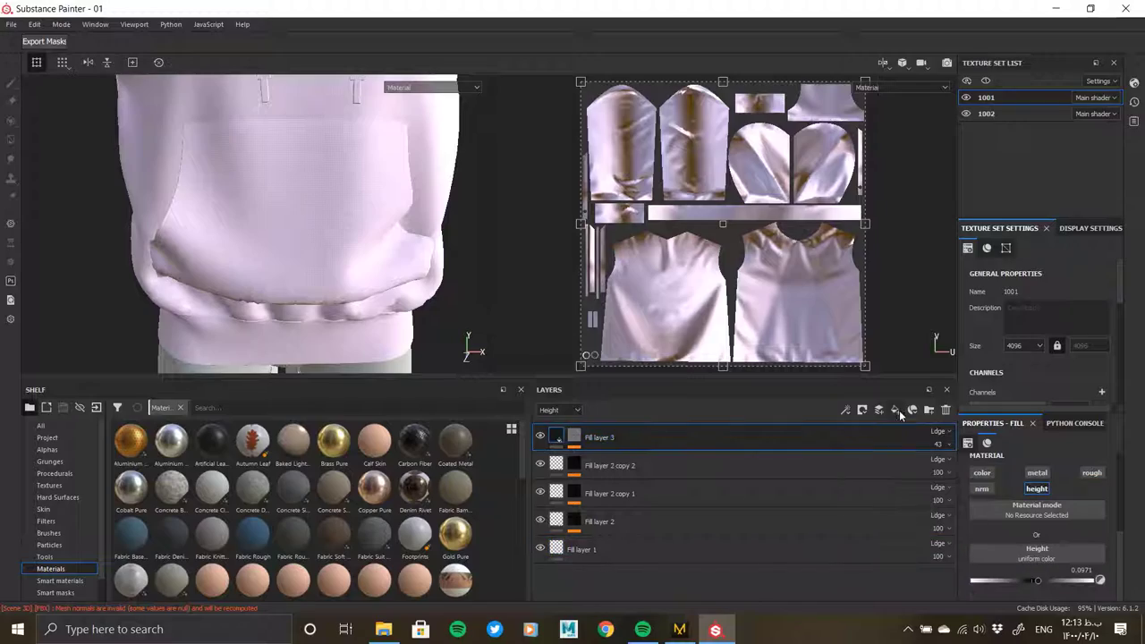
scroll(426, 231, up, 5)
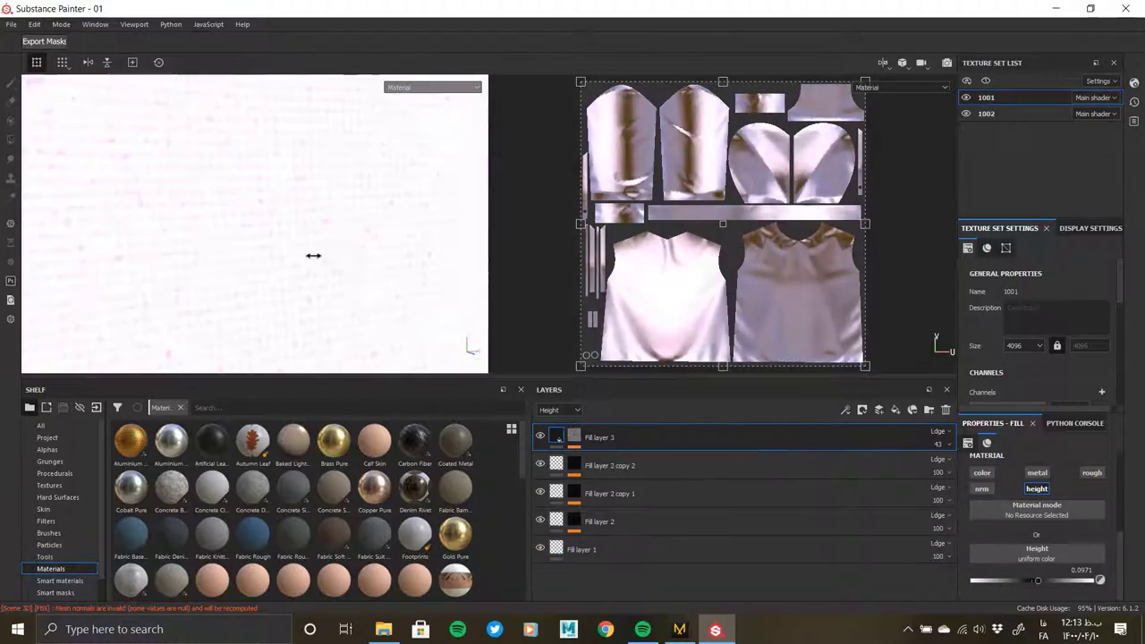
scroll(299, 260, down, 3)
scroll(245, 253, down, 3)
scroll(268, 197, down, 2)
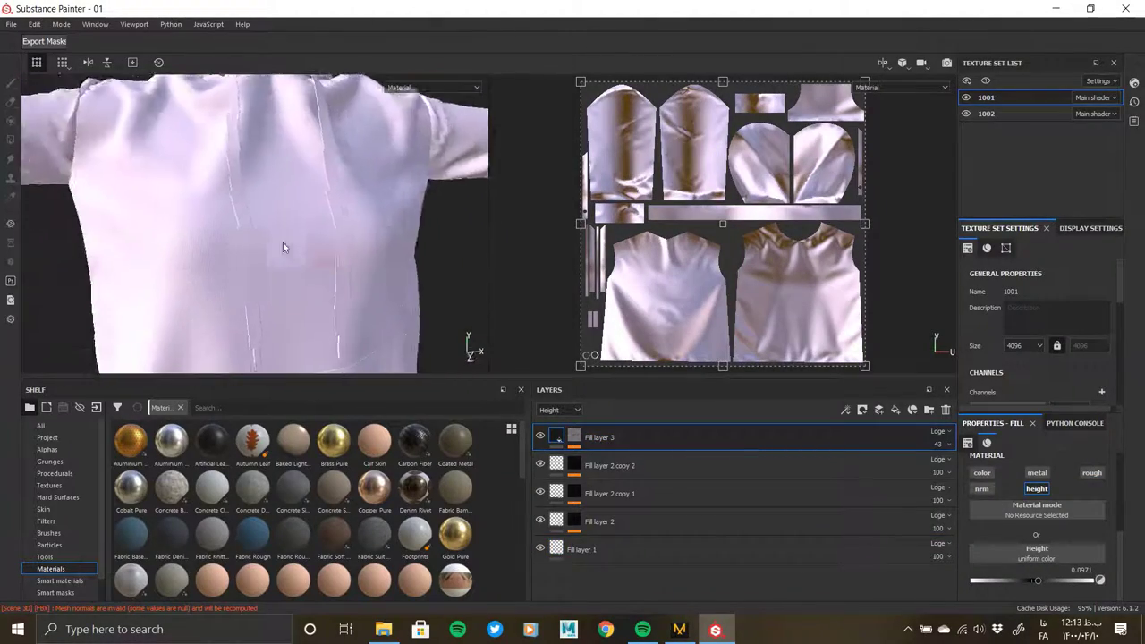
scroll(284, 248, up, 5)
scroll(288, 203, down, 3)
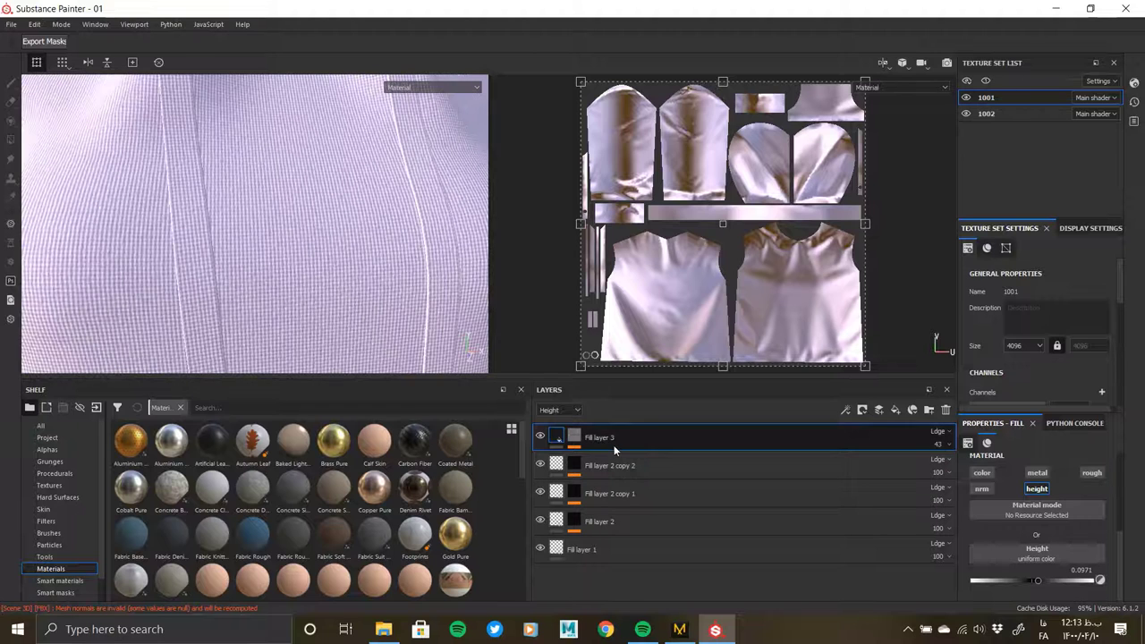
scroll(107, 238, down, 2)
scroll(216, 235, down, 2)
scroll(246, 240, down, 2)
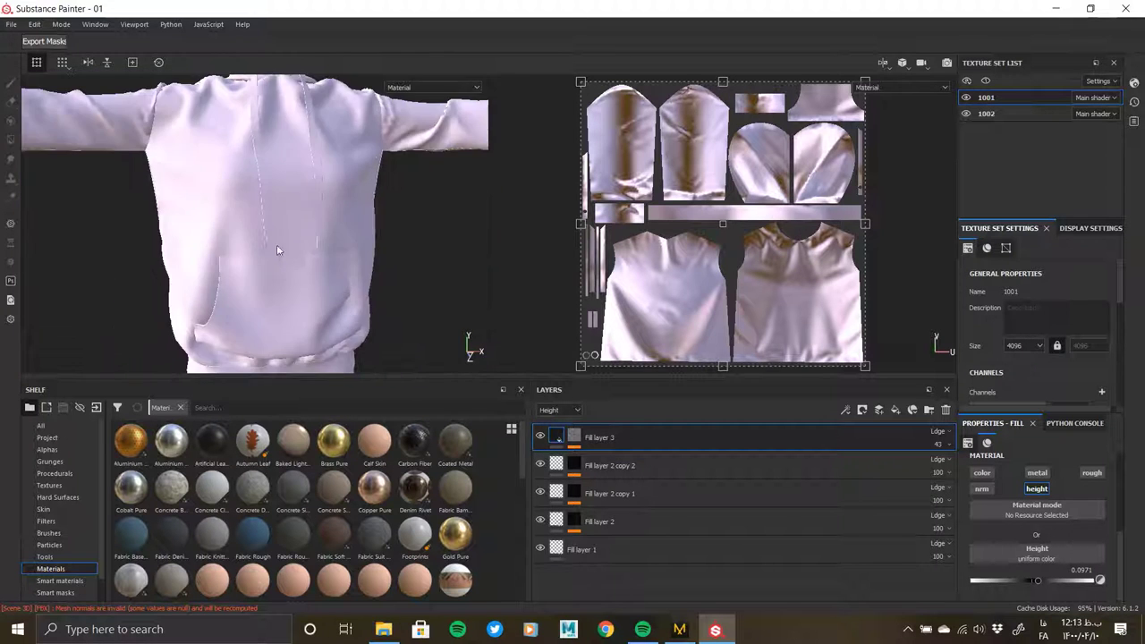
mouse_move(276, 245)
alt+mouse_down()
mouse_move(238, 259)
mouse_move(348, 248)
mouse_move(289, 305)
alt+mouse_up()
middle_drag(289, 305, 310, 215)
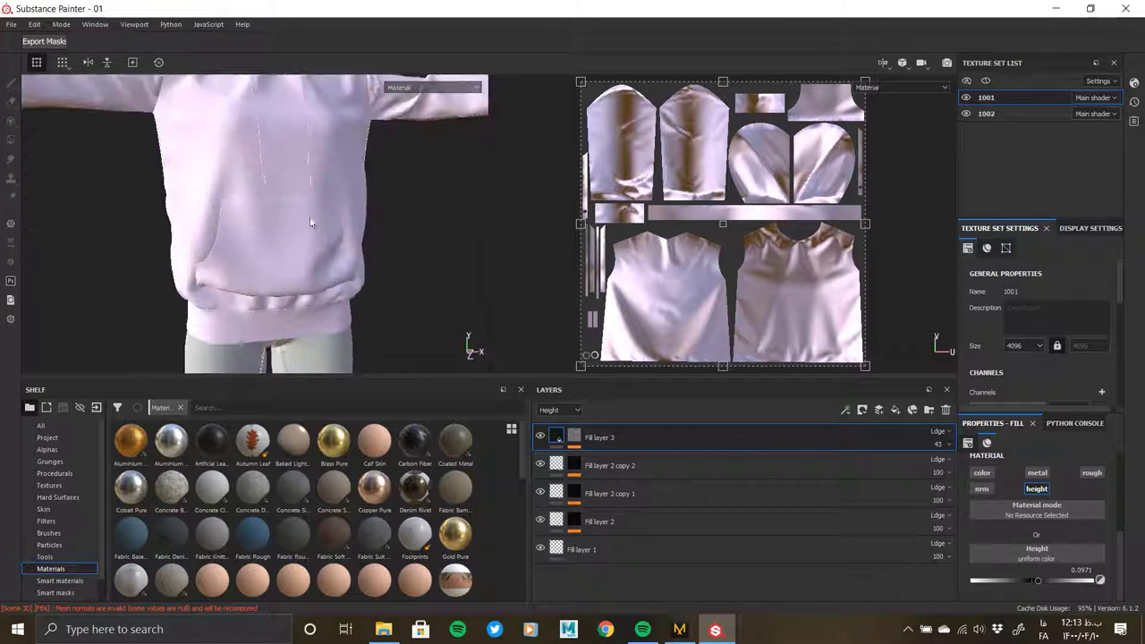
scroll(310, 216, up, 2)
- Add a new fill layer with colour, metallic, roughness and normal channels disabled
click(859, 412)
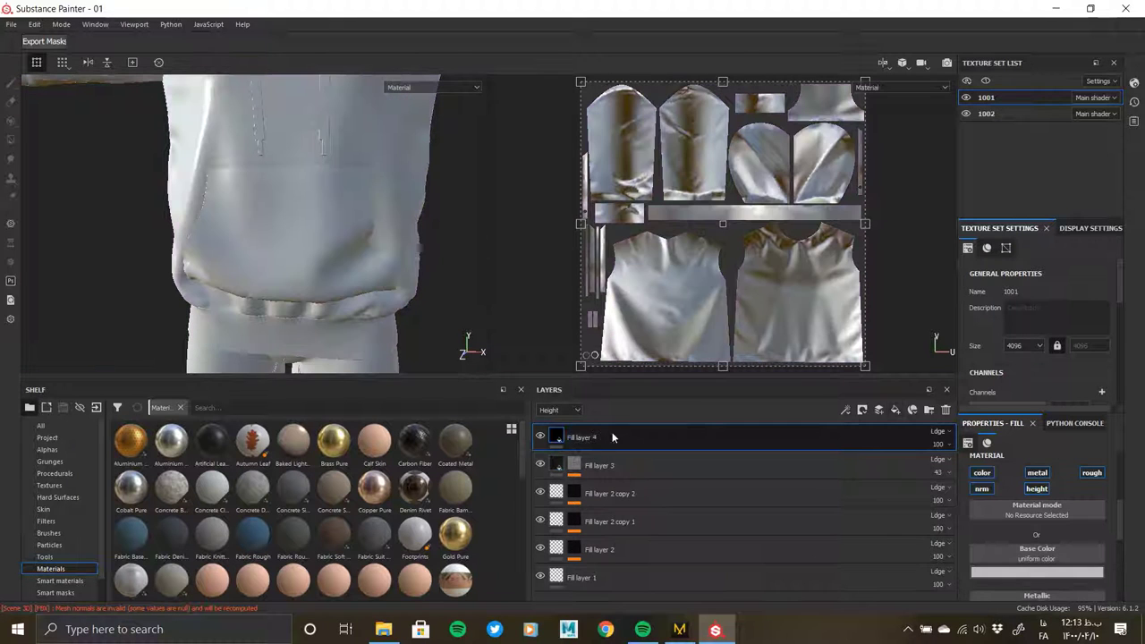
click(982, 473)
click(1037, 472)
click(1092, 472)
click(981, 489)
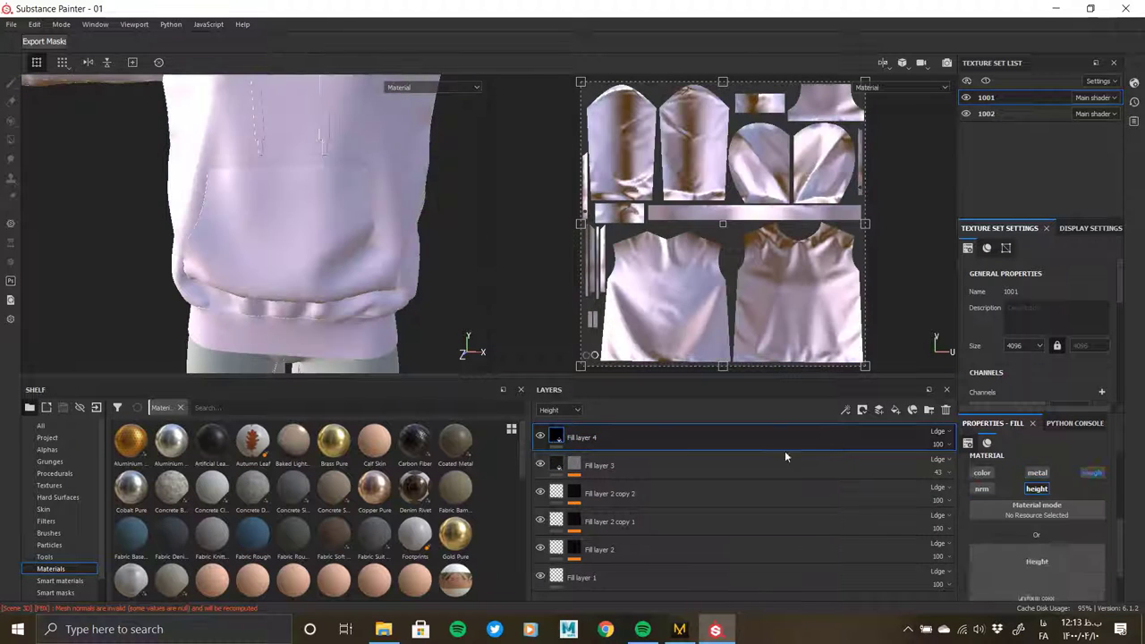
- Give Fill layer 4 a black mask and switch to polygon-fill masking
right_click(562, 432)
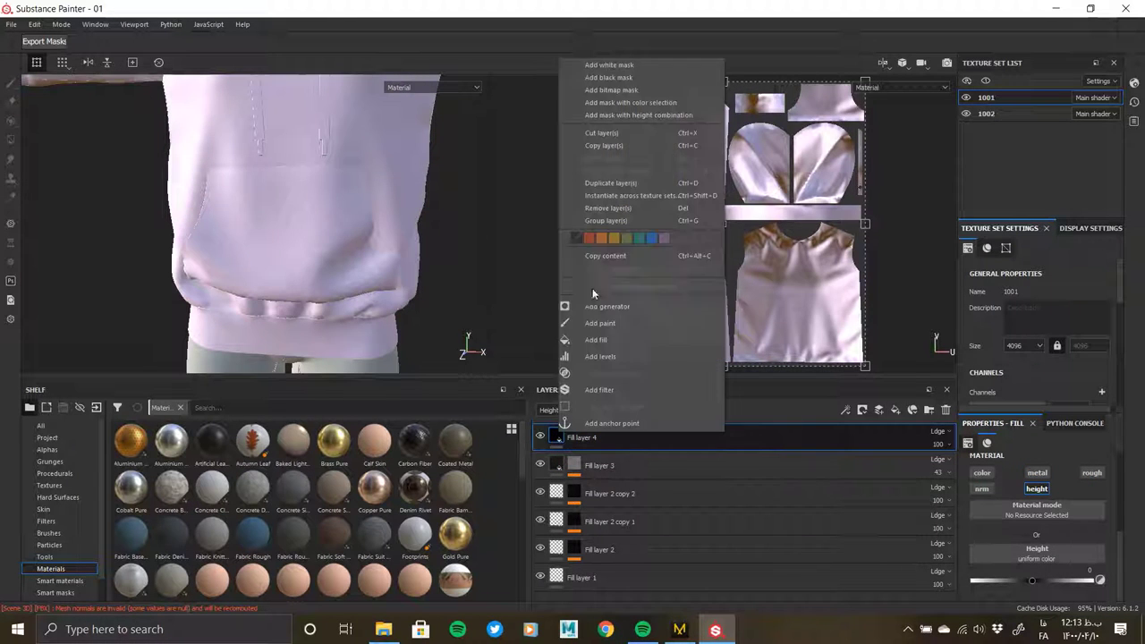
click(624, 77)
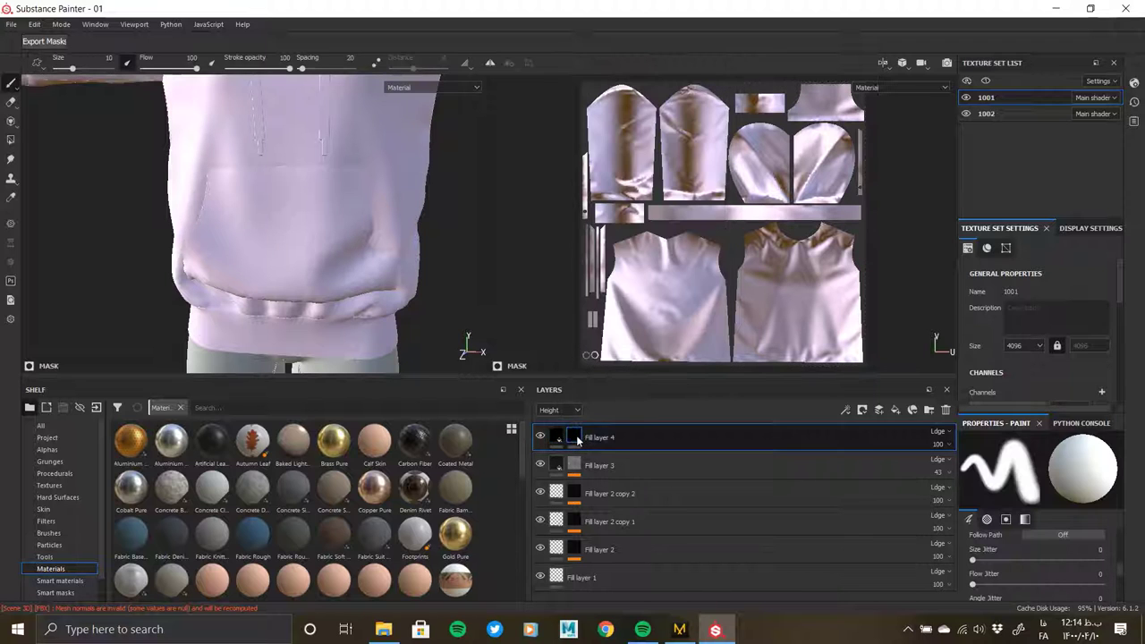
right_click(576, 437)
click(11, 140)
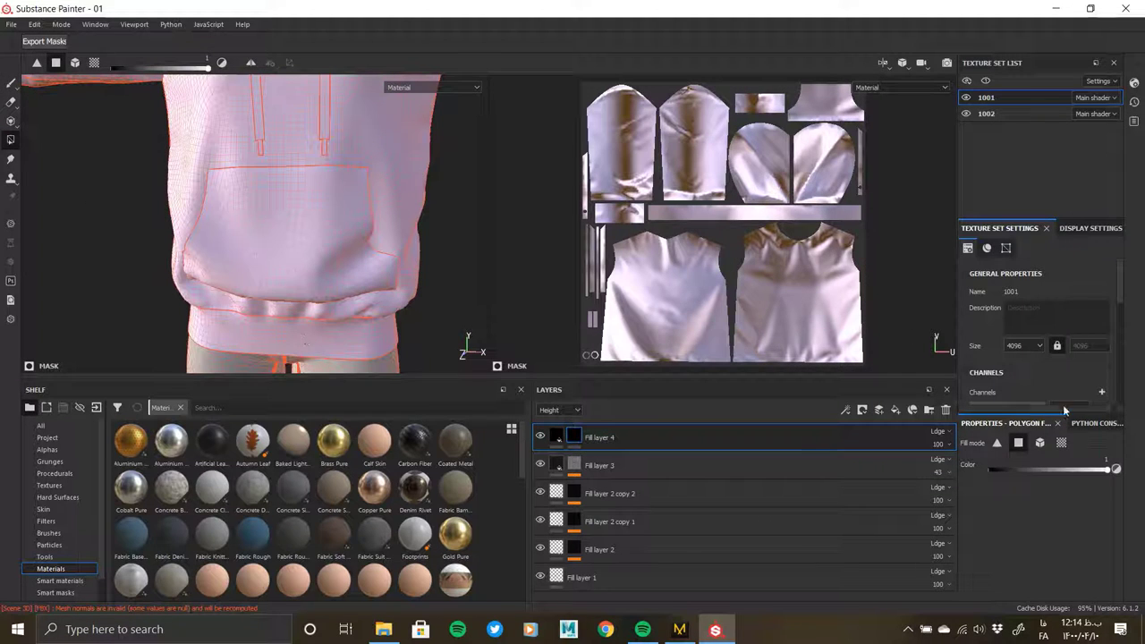
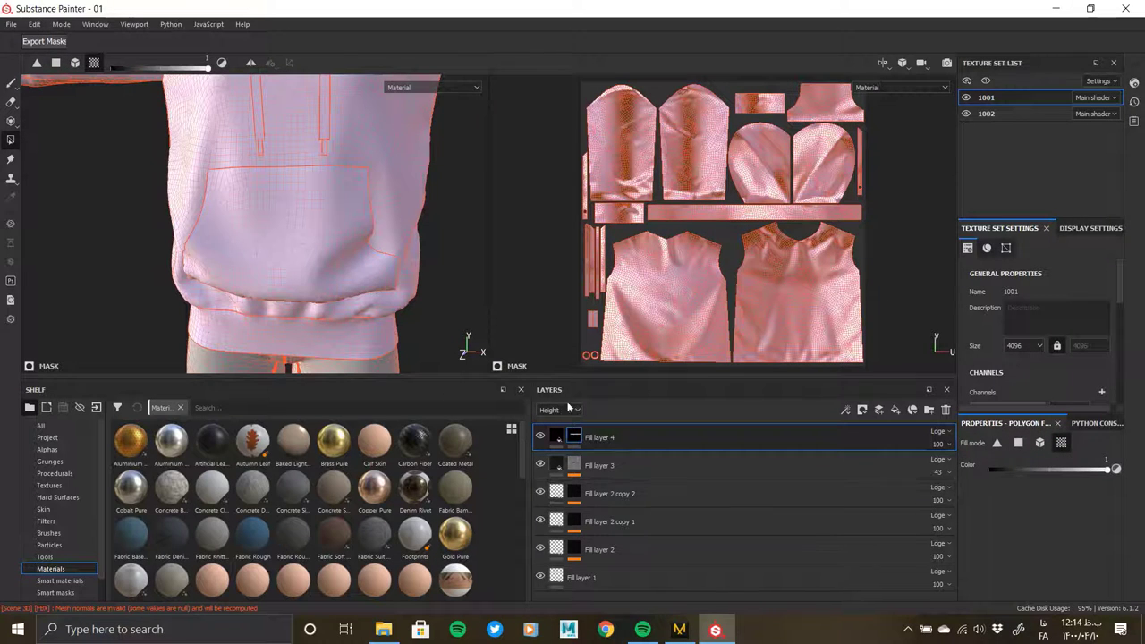
- Browse Fill layer 4's Height resource picker and close it, leaving Gradient Linear 3 in place
click(557, 437)
click(1029, 557)
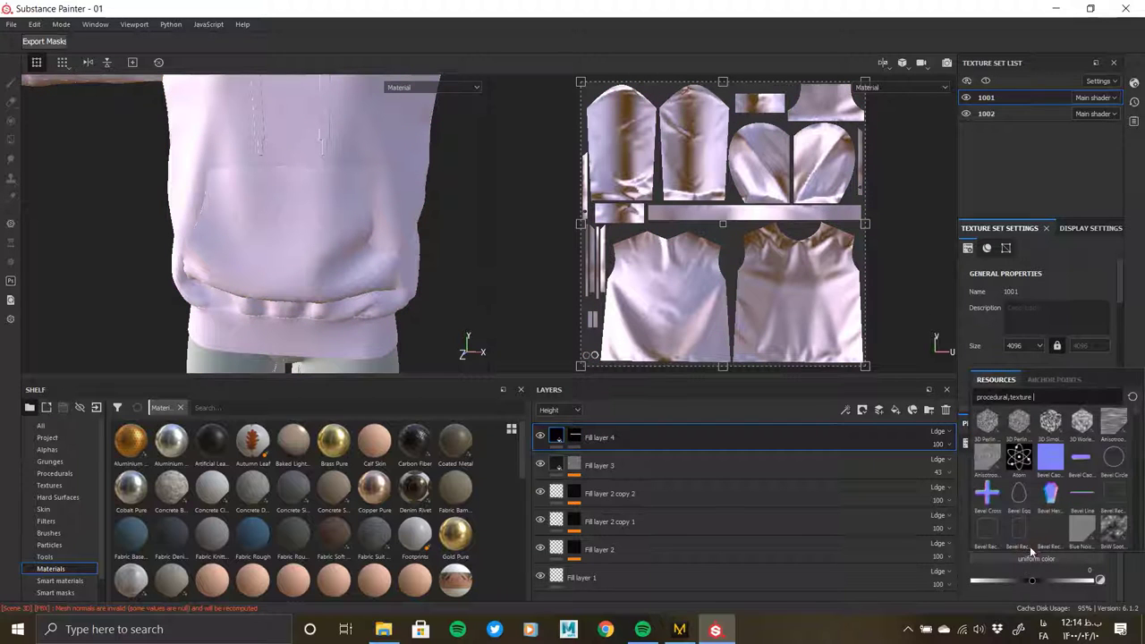
drag(1135, 418, 1130, 481)
scroll(1127, 474, up, 2)
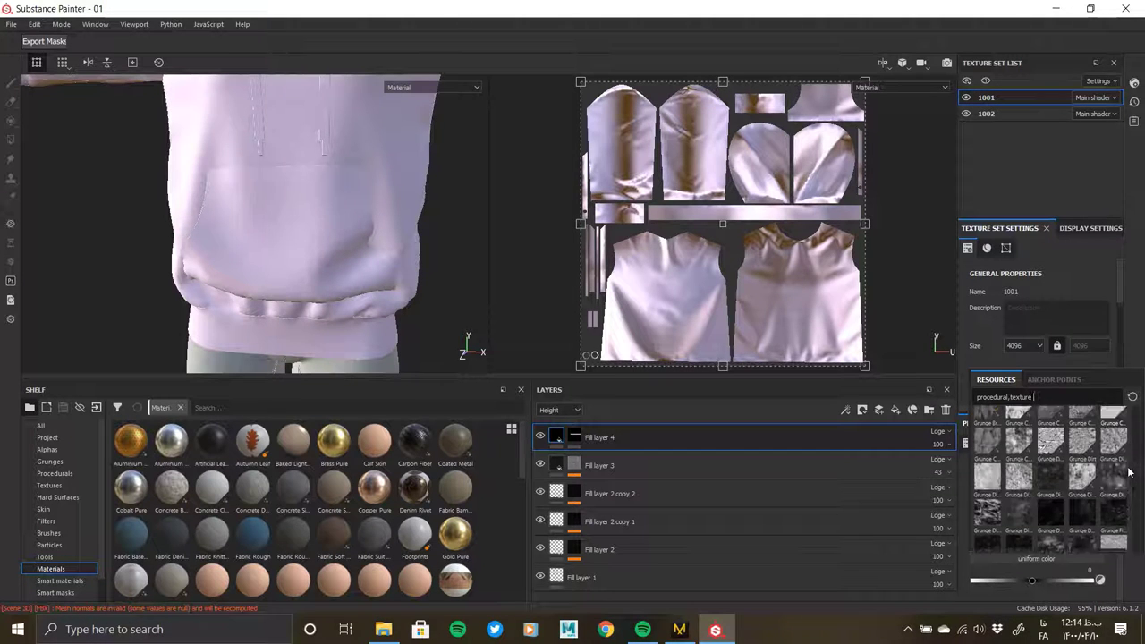
scroll(1119, 467, up, 2)
scroll(1108, 460, up, 2)
click(1077, 450)
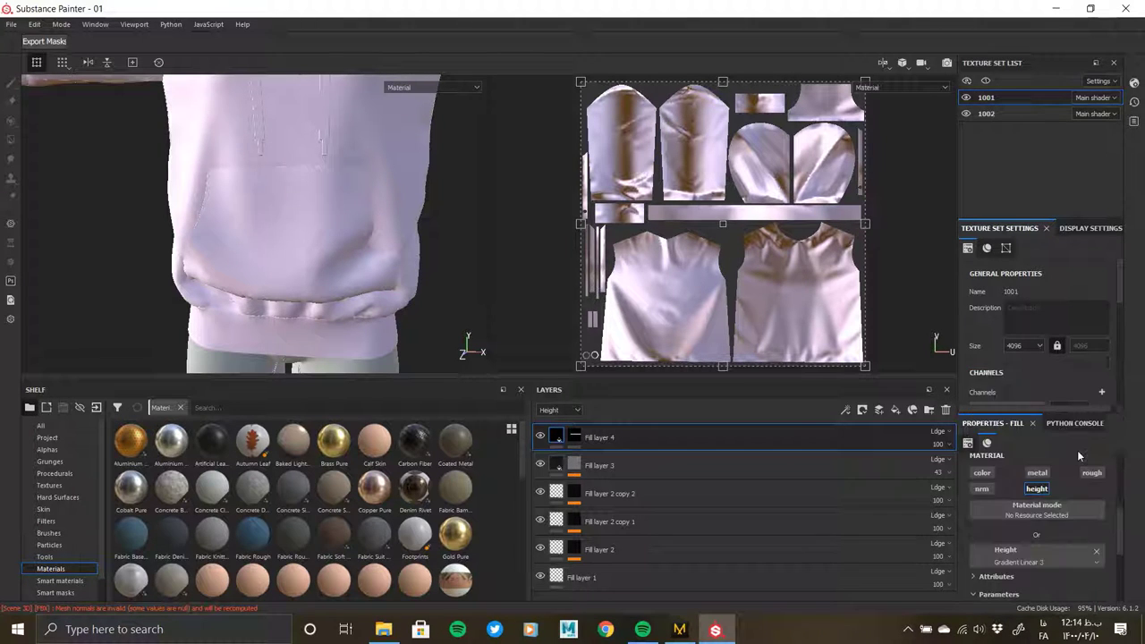
- Toggle Fill layer 4 to its mask and back to its fill properties
click(578, 438)
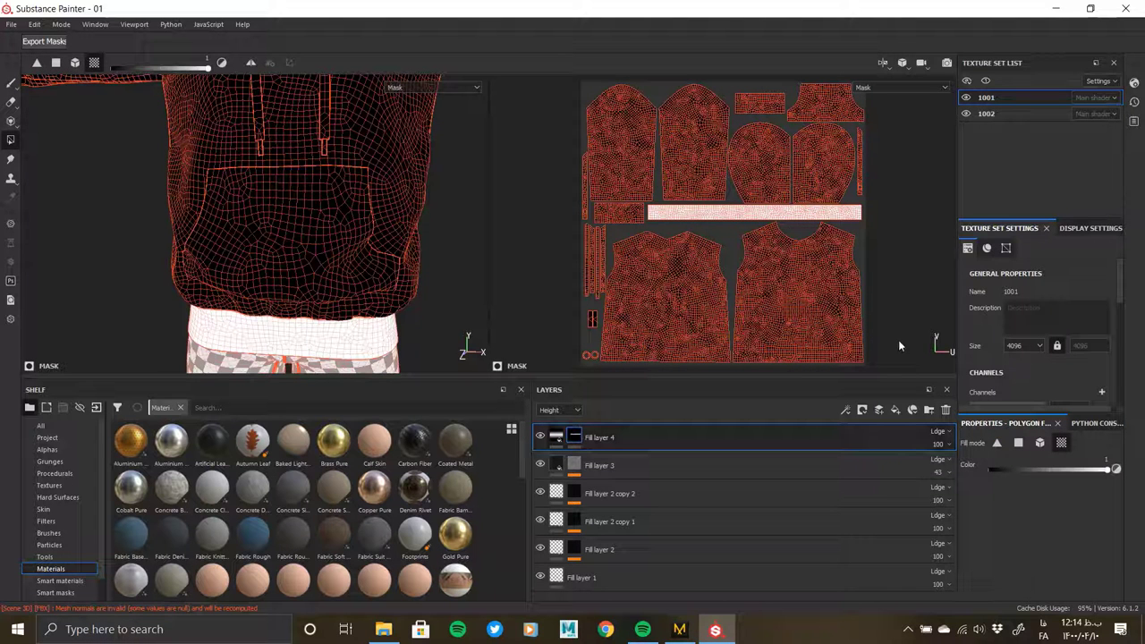
scroll(1030, 367, down, 1)
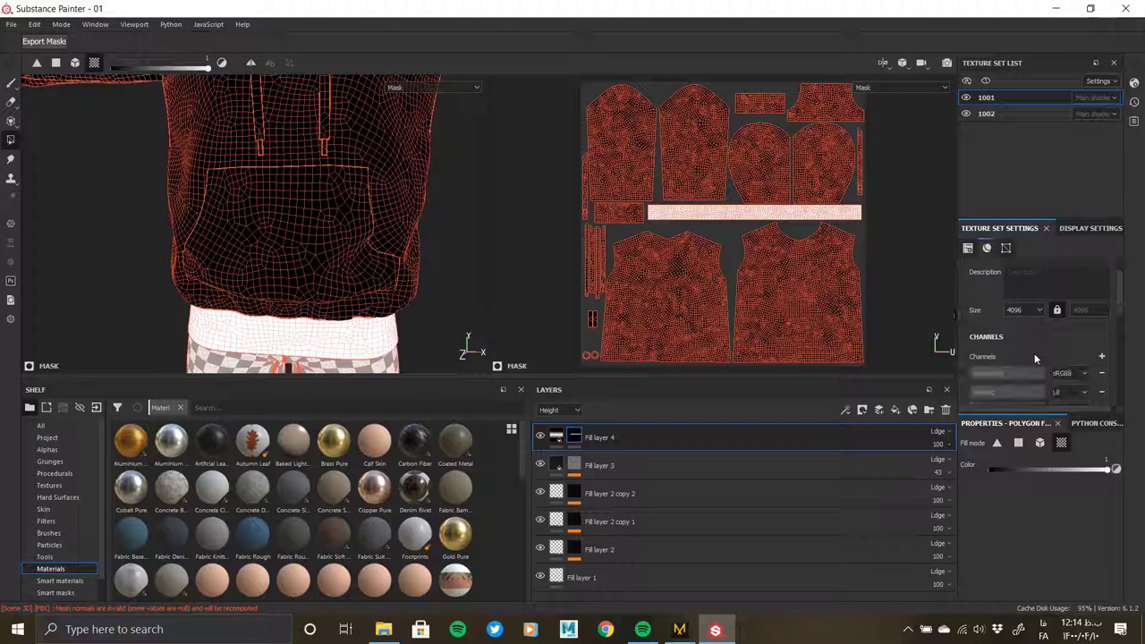
click(557, 438)
scroll(1029, 578, up, 3)
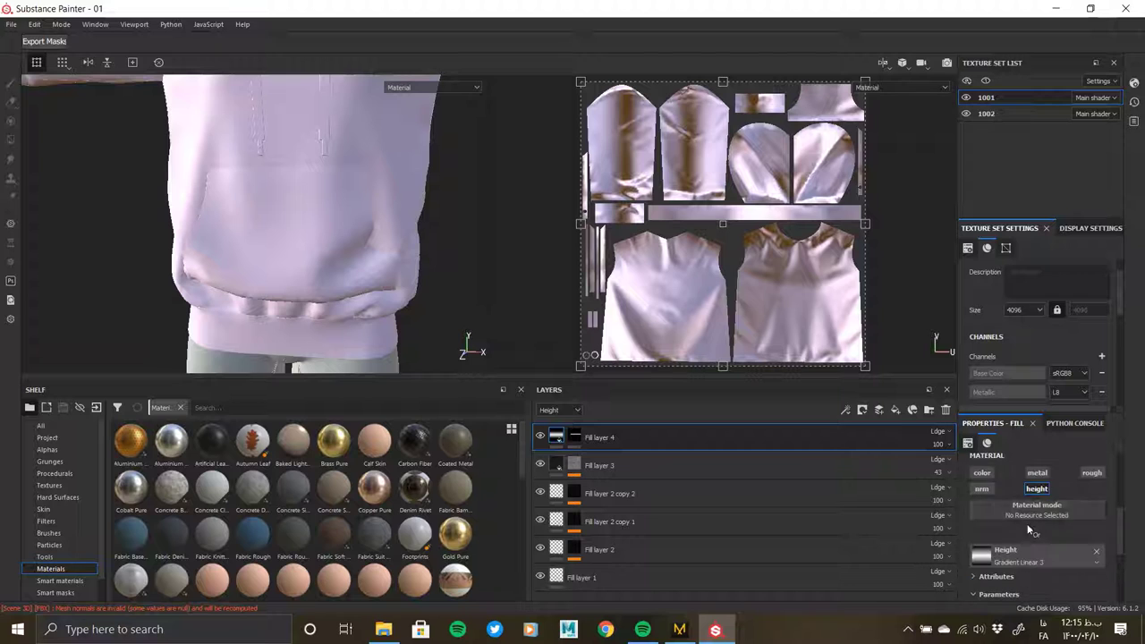
- Set Fill layer 4's UV scale to 50 and rotation to 90
scroll(1029, 528, up, 2)
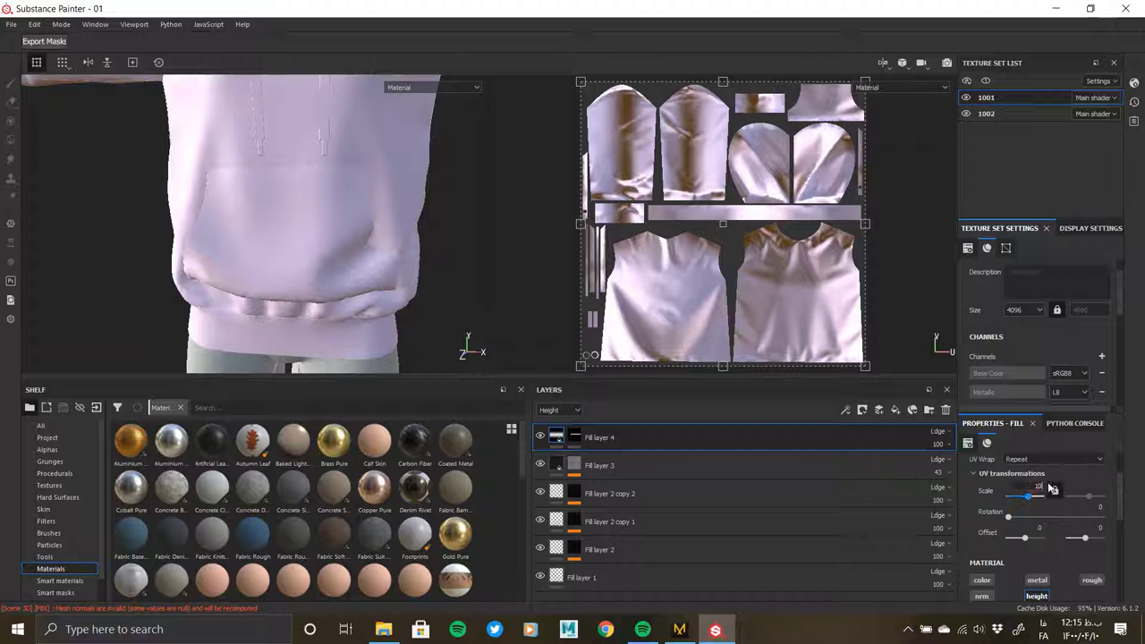
drag(1052, 489, 1039, 485)
text(20)
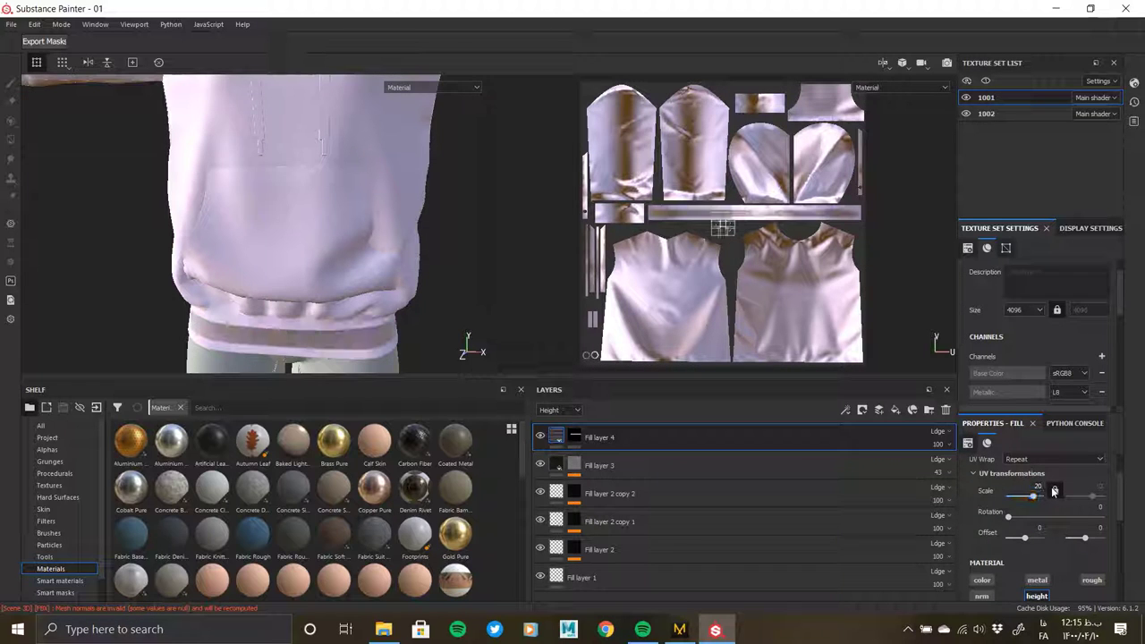
key(Return)
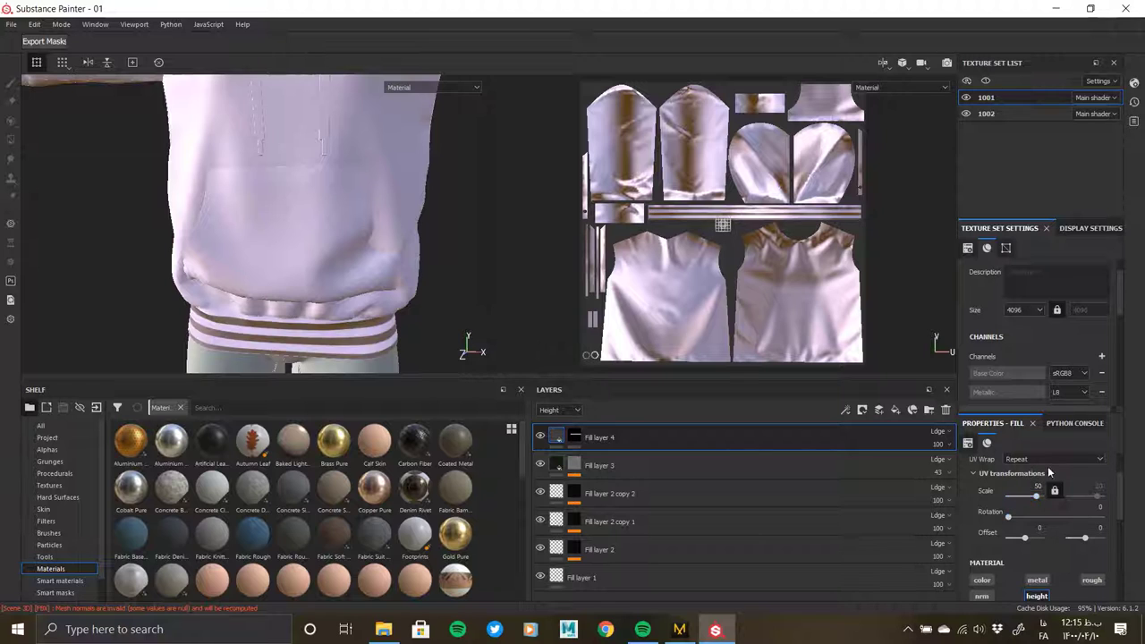
scroll(1050, 472, up, 1)
key(Return)
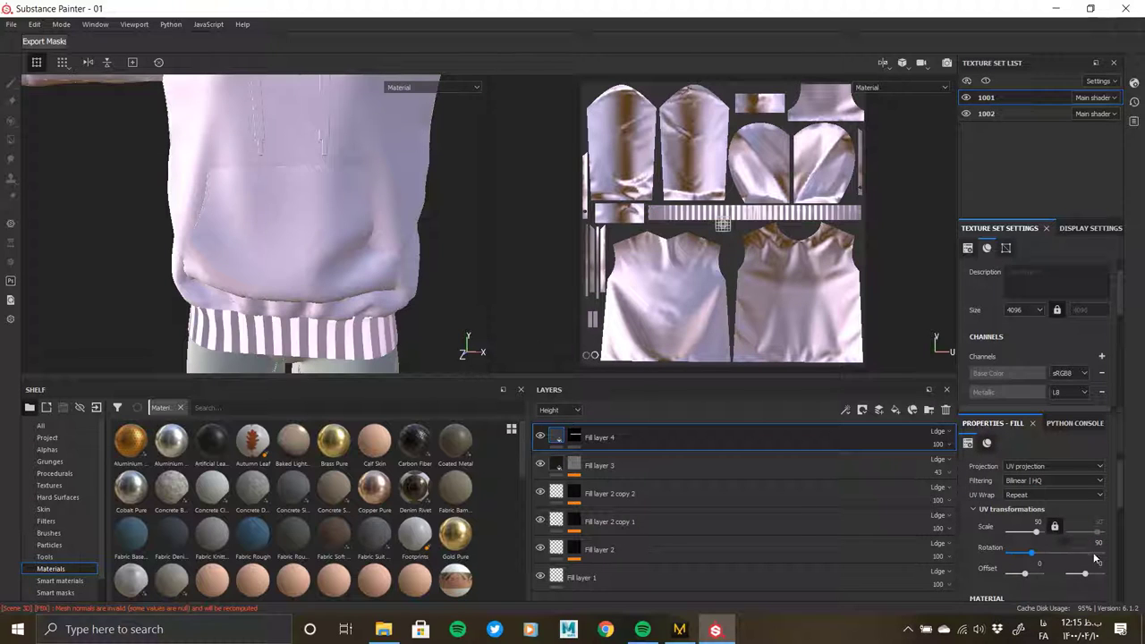
- Raise the gradient tiling to 4 and orbit to inspect the vertical hem stripes
scroll(1086, 586, down, 4)
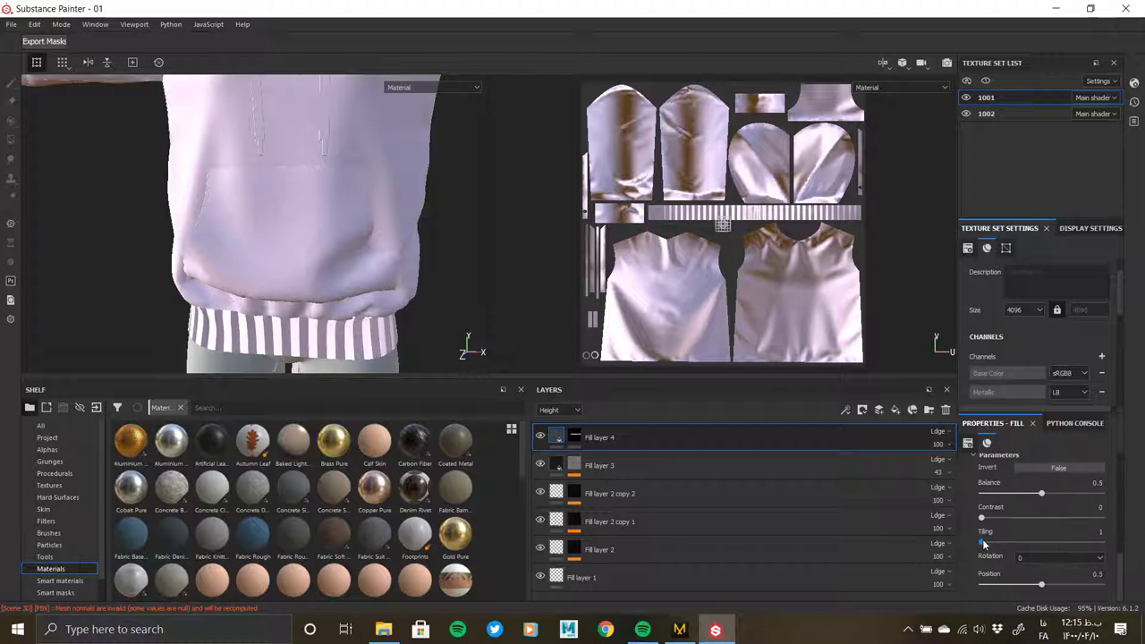
drag(984, 543, 1005, 544)
scroll(355, 311, up, 3)
scroll(355, 311, up, 3)
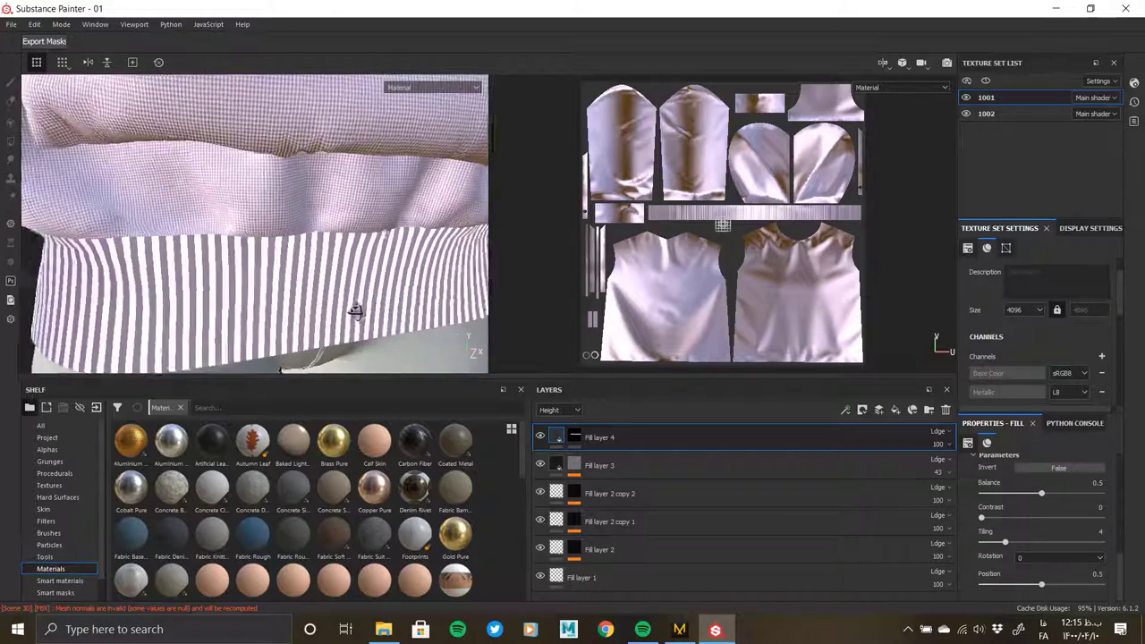
scroll(356, 311, down, 3)
scroll(964, 556, up, 1)
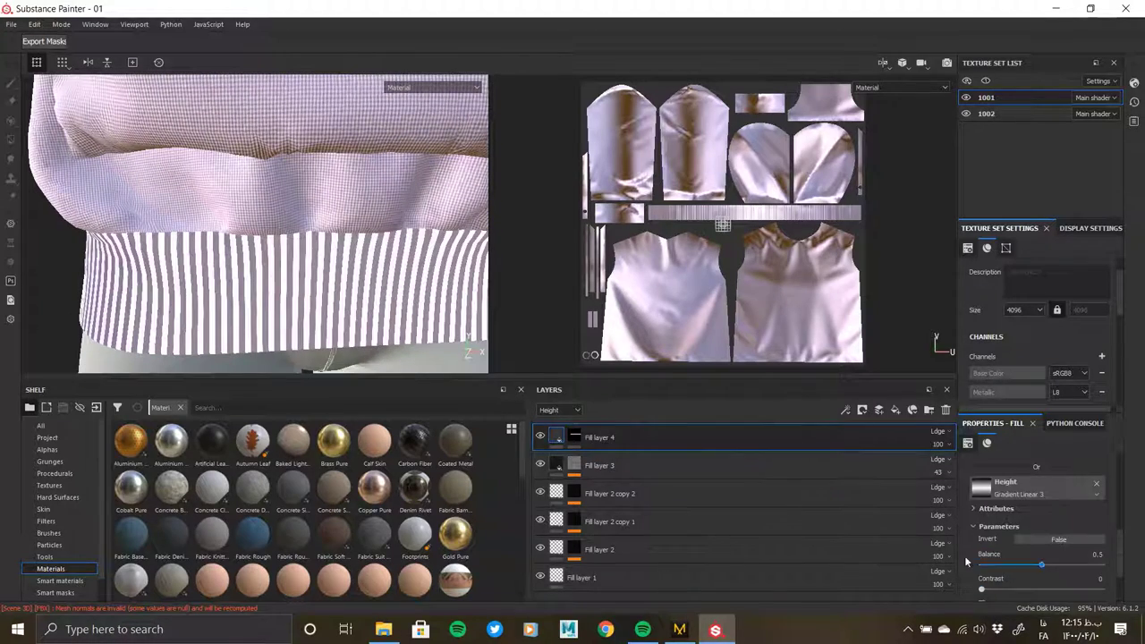
alt+drag(214, 252, 179, 214)
shift+right_drag(179, 215, 260, 280)
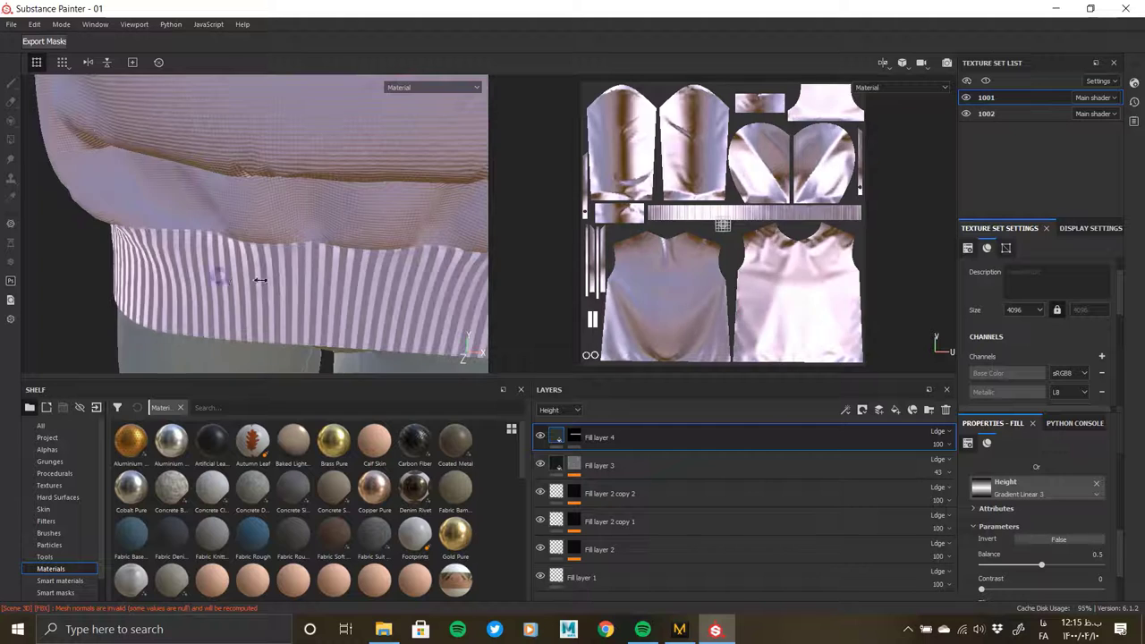
click(573, 437)
- Add a Blur filter effect to Fill layer 4
right_click(578, 438)
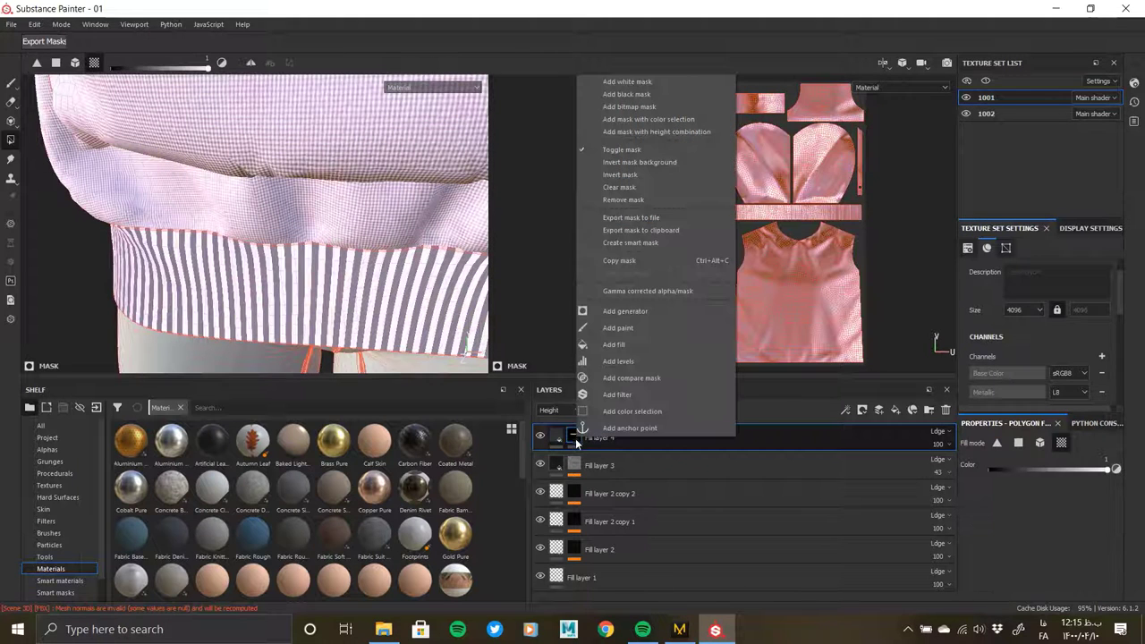
click(655, 390)
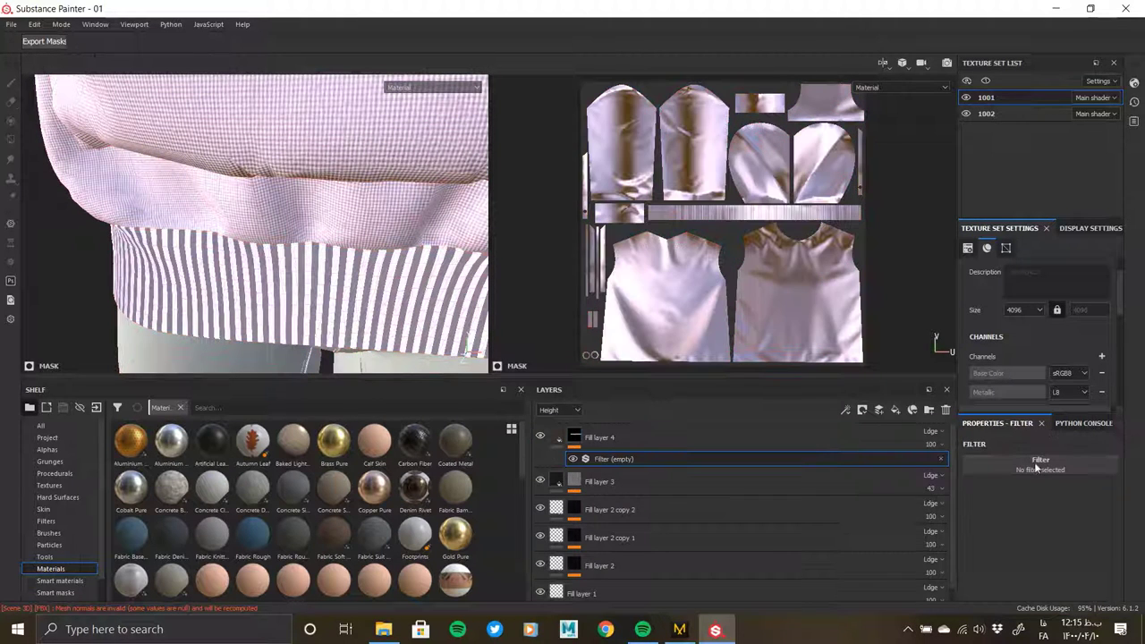
click(826, 438)
right_click(555, 437)
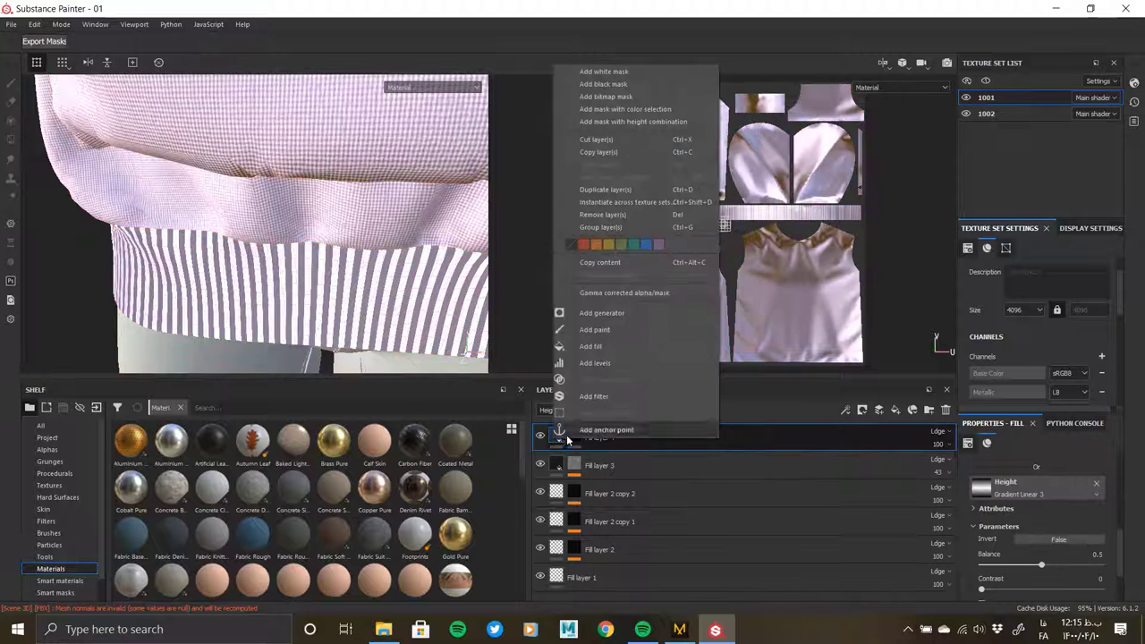
click(595, 397)
click(1043, 486)
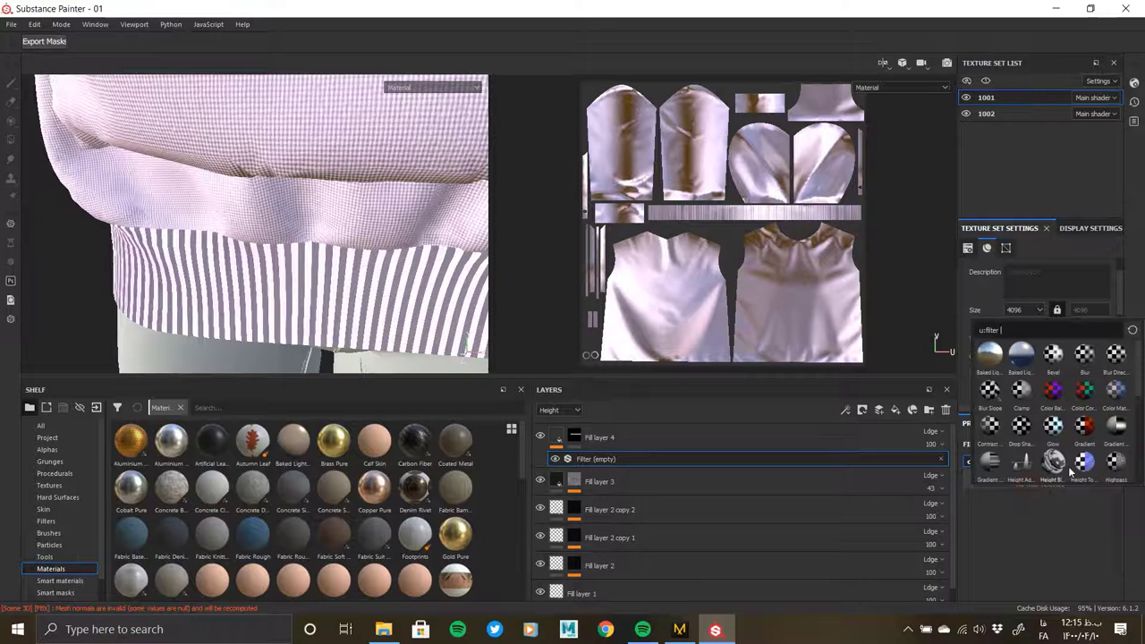
click(1085, 356)
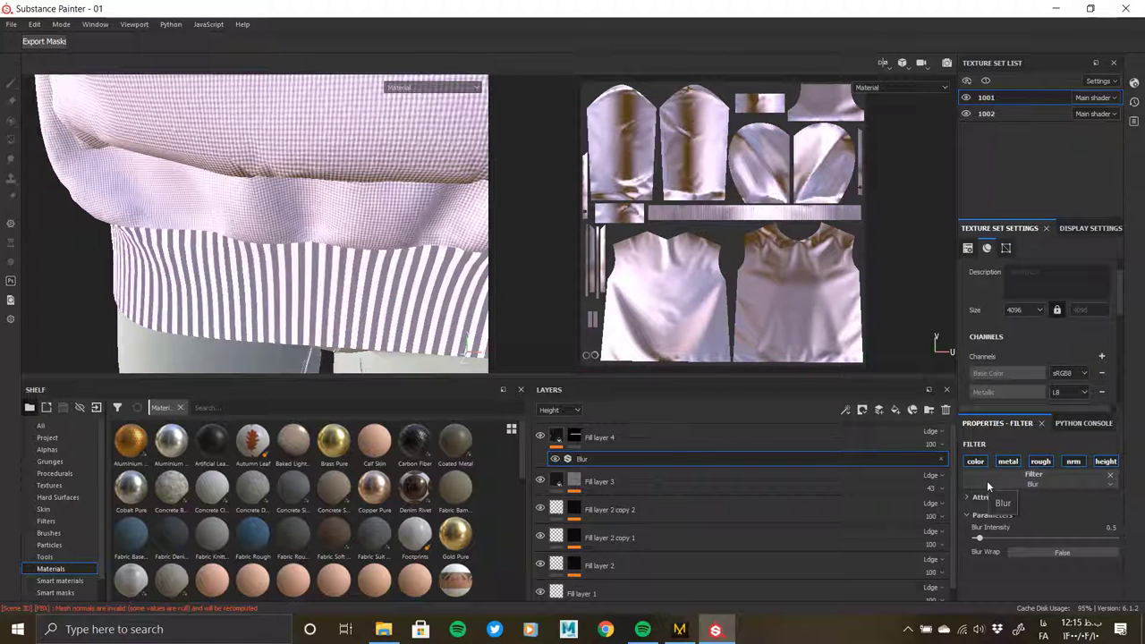
- Tune the Blur intensity, settling at 0.82 after checking the hem and legs
drag(980, 537, 989, 540)
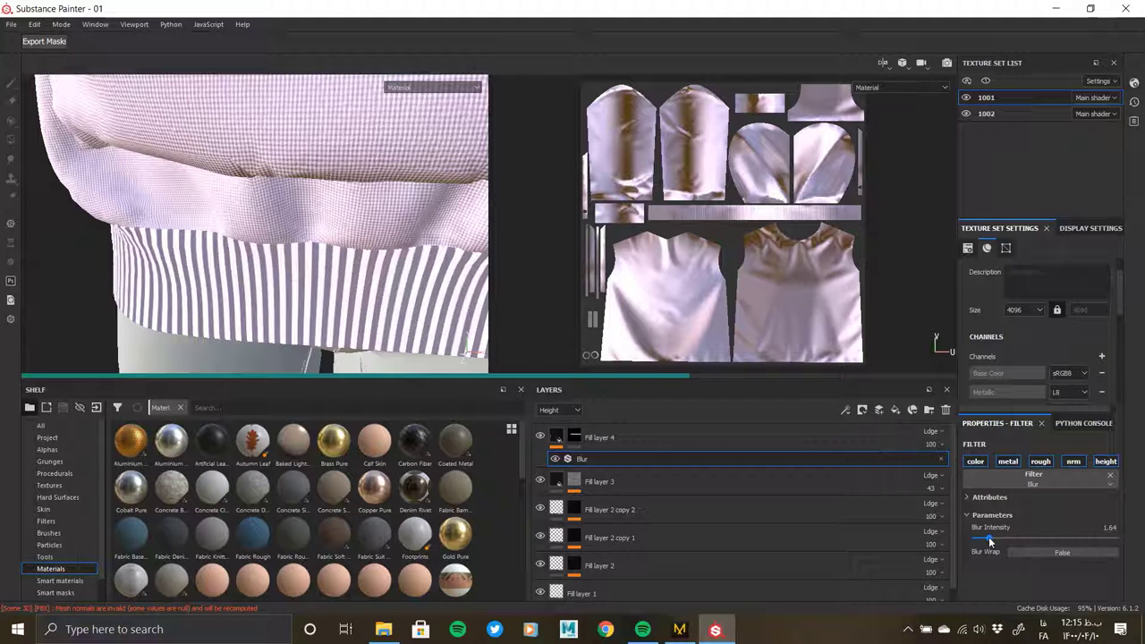
middle_drag(427, 315, 227, 234)
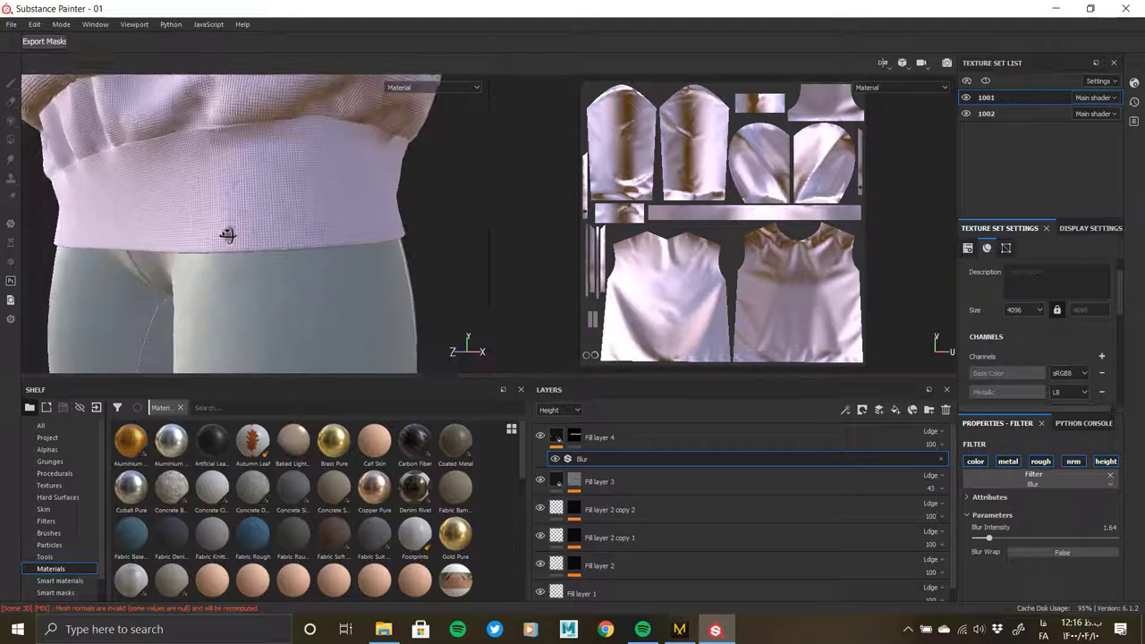
scroll(227, 235, up, 3)
scroll(233, 197, up, 3)
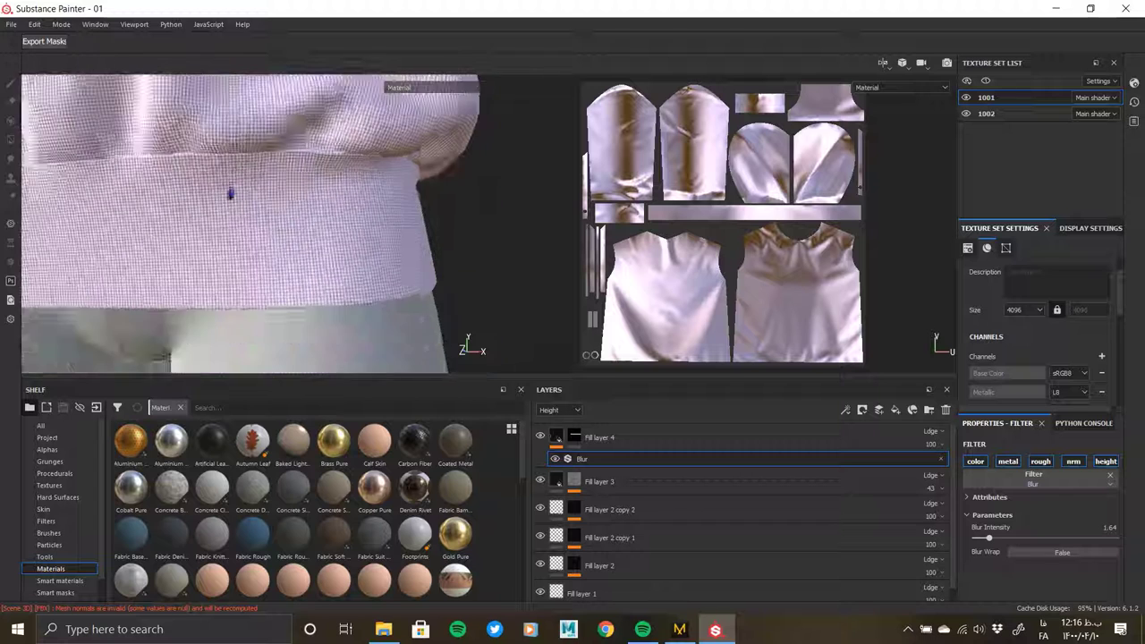
drag(988, 540, 983, 538)
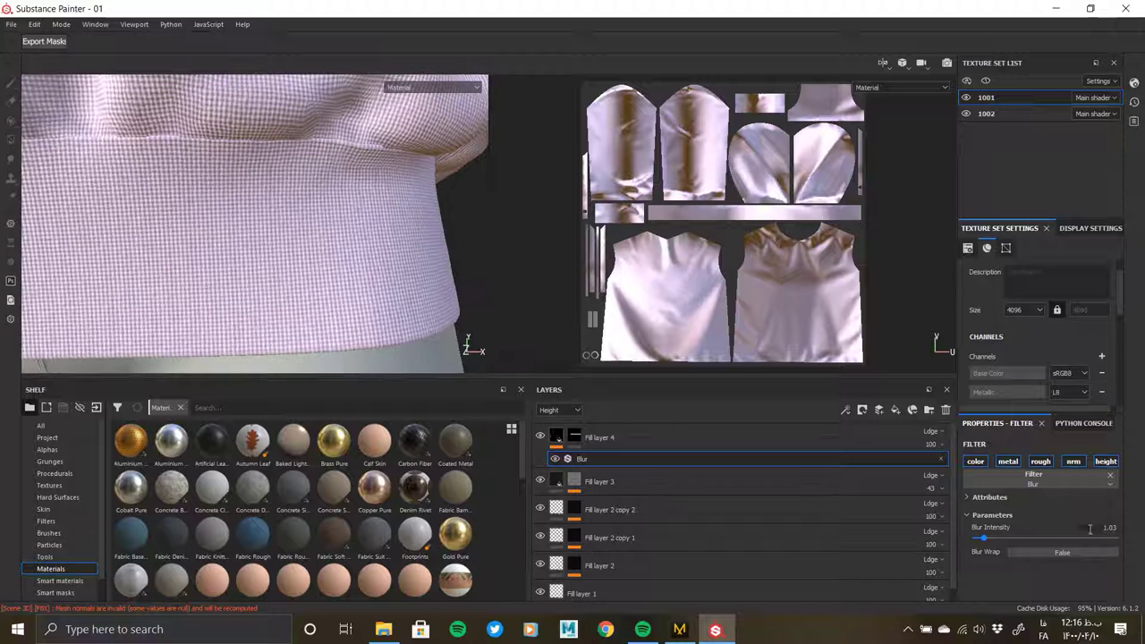
drag(985, 538, 982, 537)
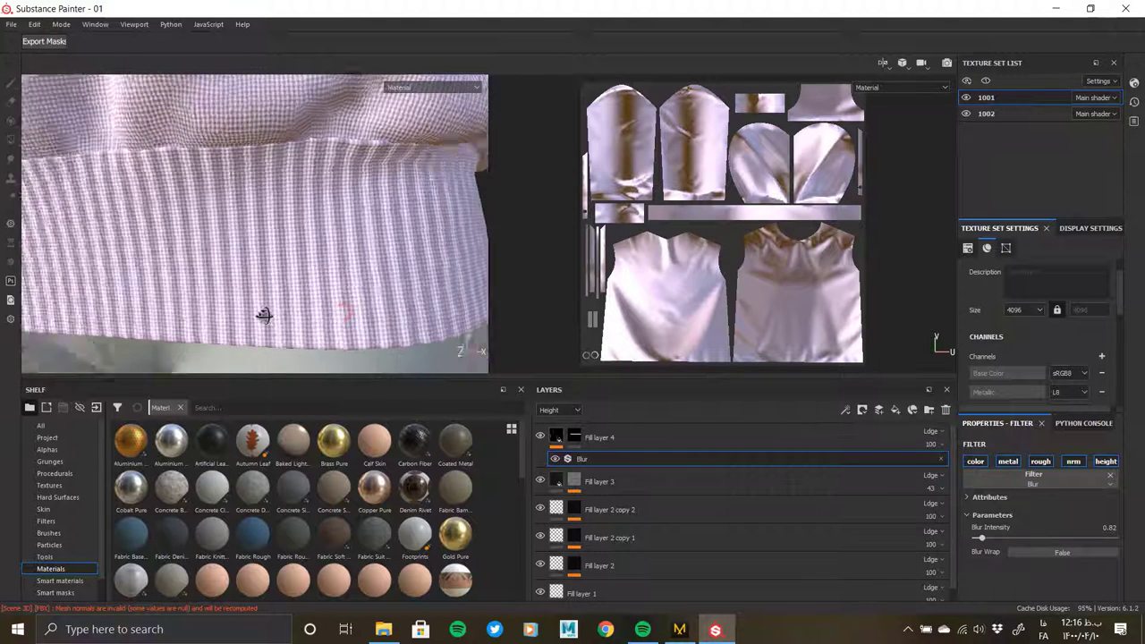
scroll(350, 263, down, 2)
scroll(315, 356, down, 2)
scroll(316, 356, up, 3)
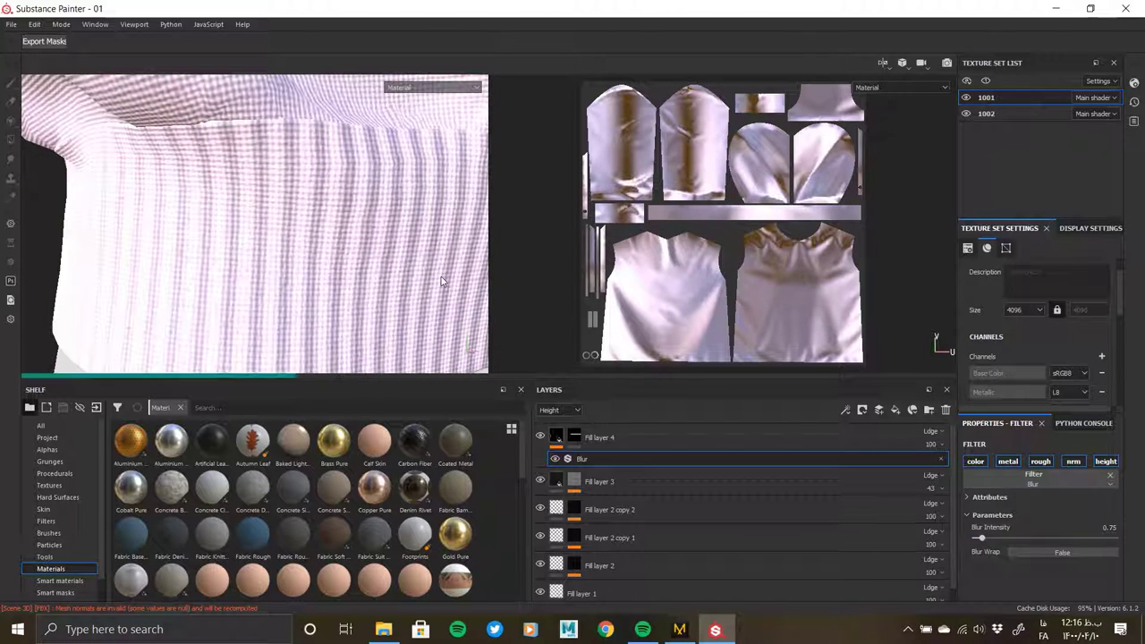
scroll(396, 272, down, 3)
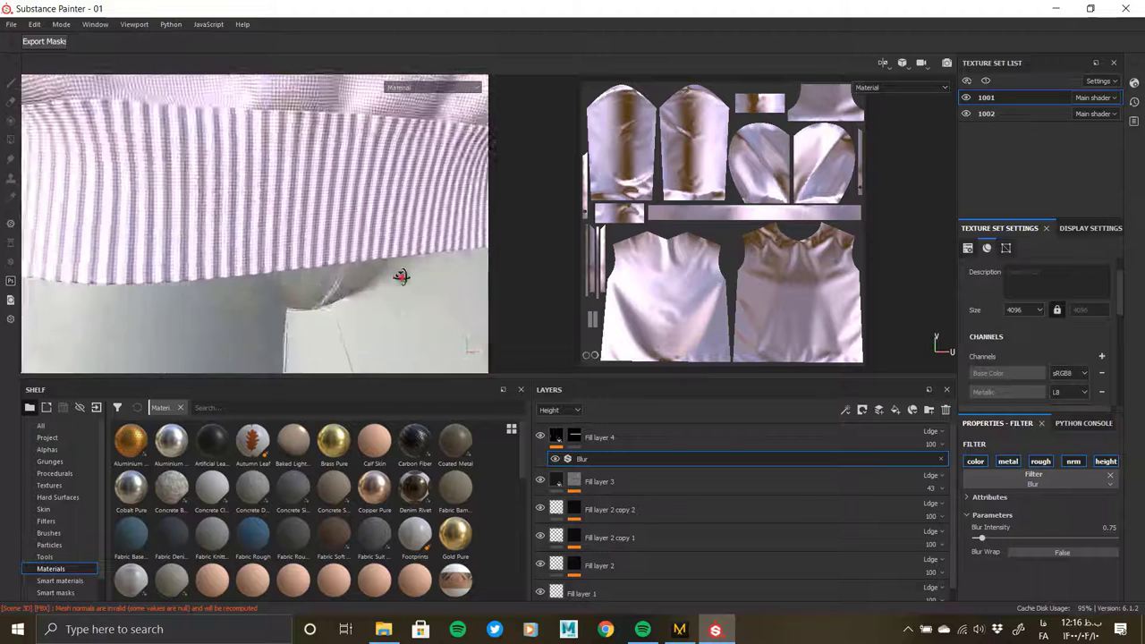
scroll(396, 272, down, 2)
- Lower the Blur effect's opacity to 56 and orbit to view the left sleeve
mouse_move(967, 467)
mouse_down()
mouse_move(920, 475)
mouse_move(952, 476)
mouse_up()
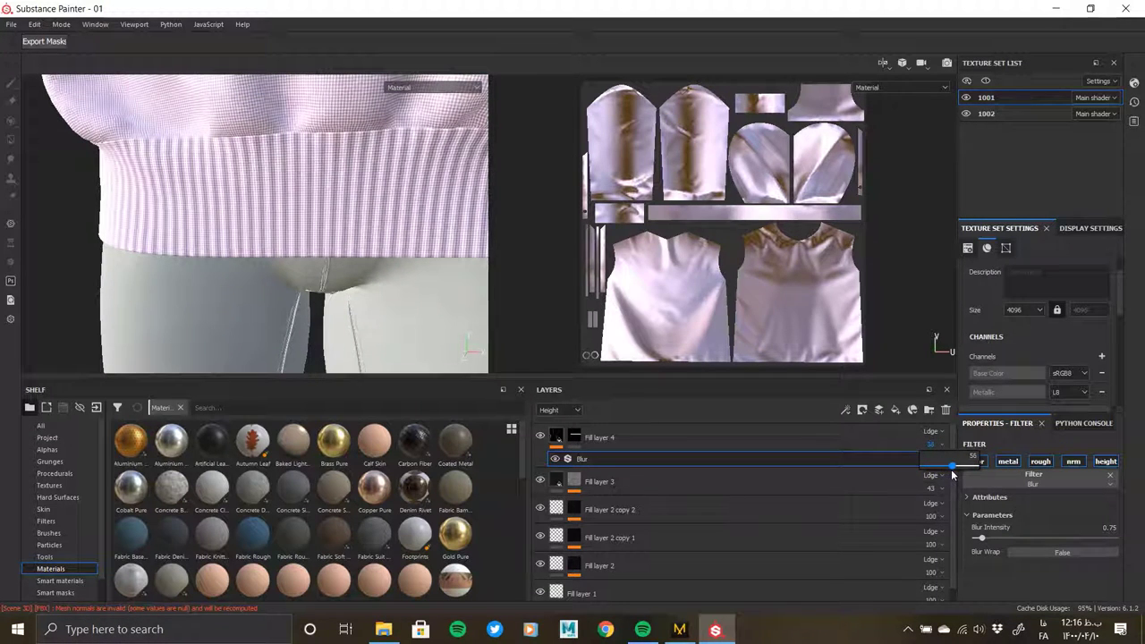
scroll(280, 255, down, 3)
scroll(140, 225, down, 3)
scroll(141, 225, down, 2)
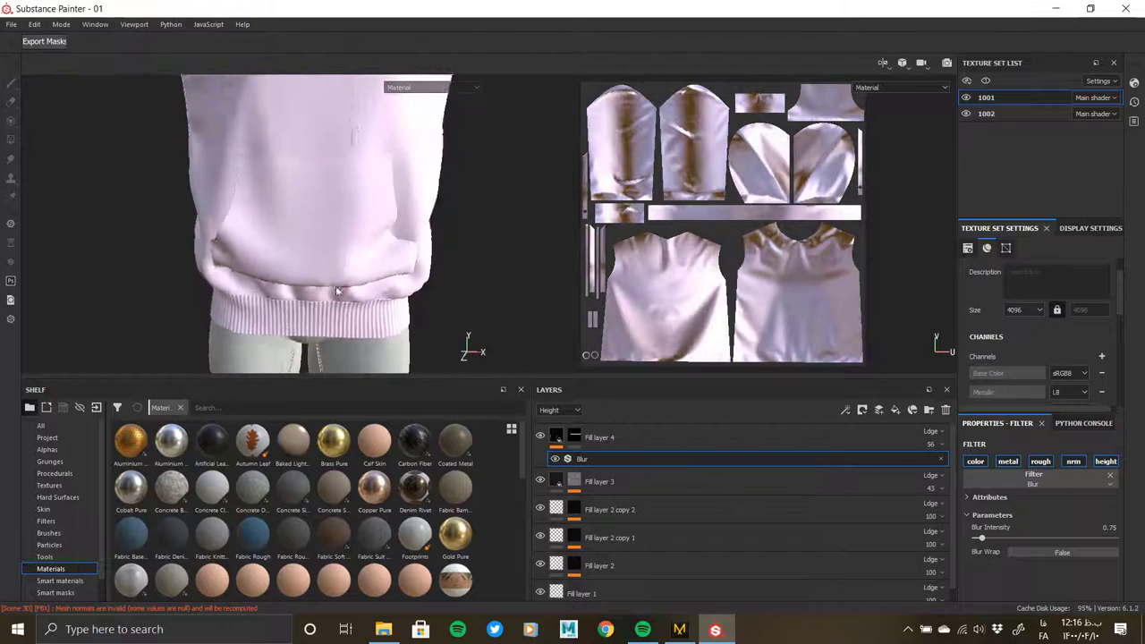
alt+middle_drag(206, 228, 273, 237)
mouse_move(273, 235)
alt+mouse_down()
mouse_move(77, 212)
mouse_move(249, 288)
mouse_move(298, 271)
mouse_move(199, 246)
mouse_move(307, 210)
mouse_move(345, 224)
mouse_move(195, 214)
mouse_move(146, 284)
mouse_move(192, 235)
mouse_move(26, 129)
mouse_move(179, 179)
mouse_move(363, 177)
mouse_move(379, 281)
mouse_move(209, 205)
mouse_move(281, 238)
mouse_move(379, 191)
mouse_move(69, 191)
mouse_move(281, 146)
alt+mouse_up()
- Try polygon fill on Fill layer 4's mask, then undo back to material view of the shirt front
click(573, 437)
key(4)
scroll(281, 146, up, 3)
scroll(314, 200, up, 3)
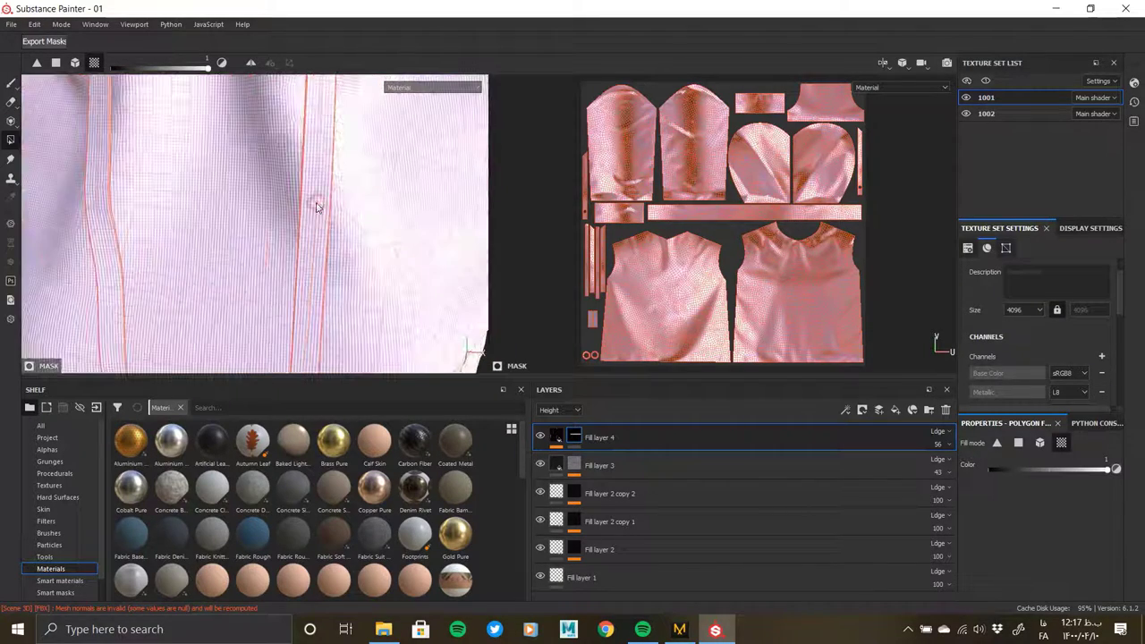
scroll(268, 242, down, 3)
mouse_move(269, 243)
alt+mouse_down()
mouse_move(334, 163)
mouse_move(381, 243)
mouse_move(235, 327)
alt+mouse_up()
key(ctrl+z)
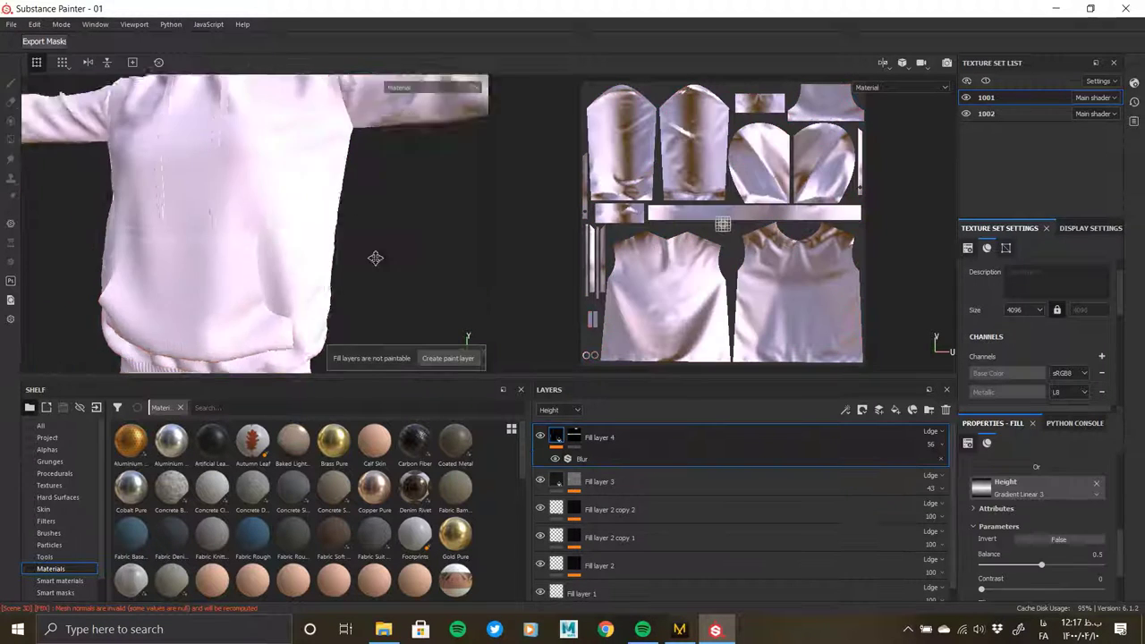
alt+drag(376, 256, 437, 260)
- Group all six fill layers into a new Folder 1
scroll(435, 258, up, 2)
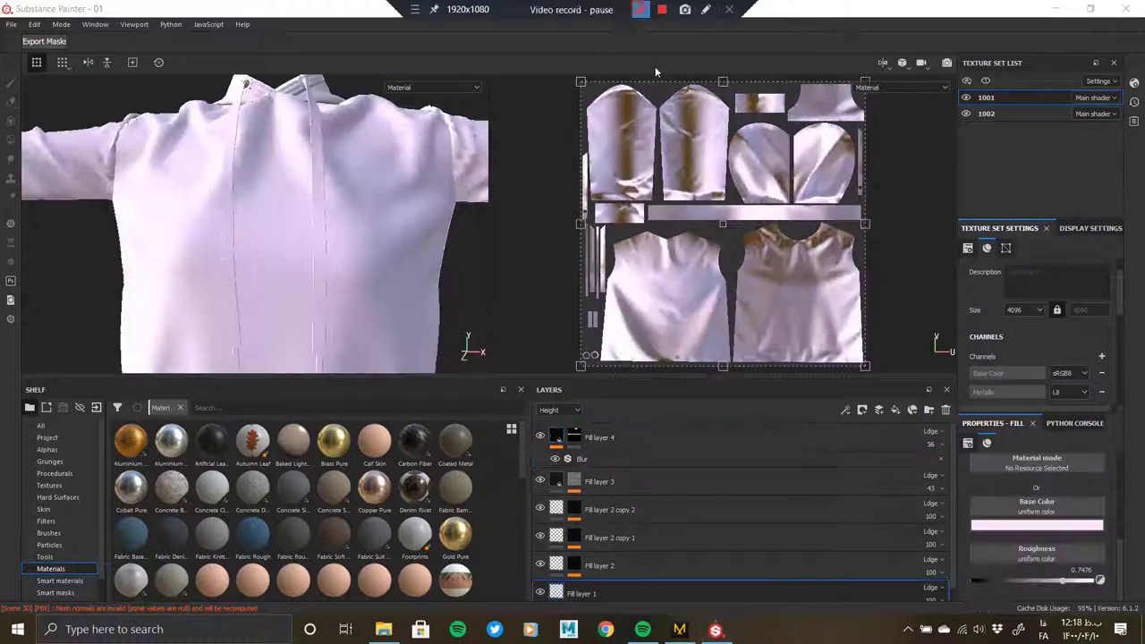
scroll(649, 592, down, 1)
shift+click(649, 592)
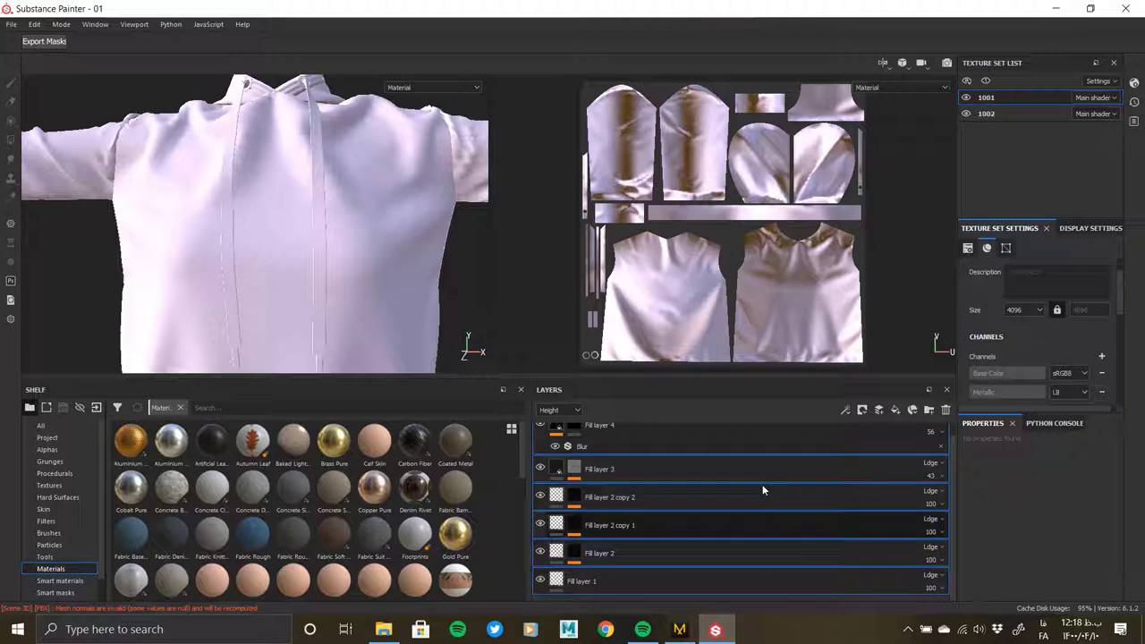
click(929, 409)
shift+click(614, 591)
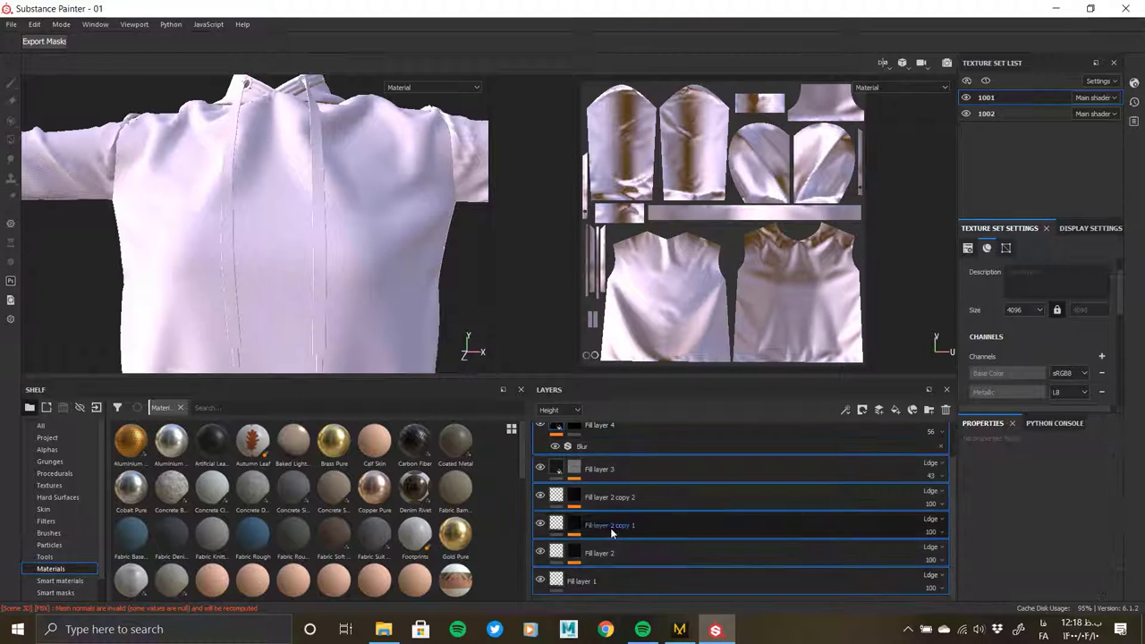
drag(610, 528, 597, 433)
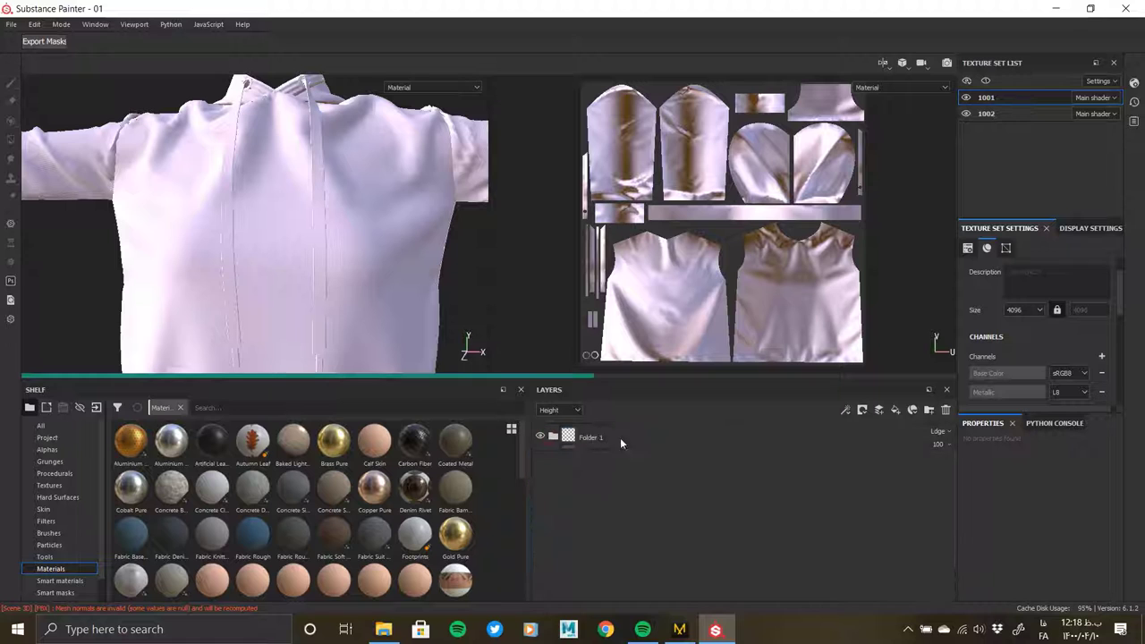
- Add Fill layer 5 with metallic 0.4612 and a white base colour
click(863, 409)
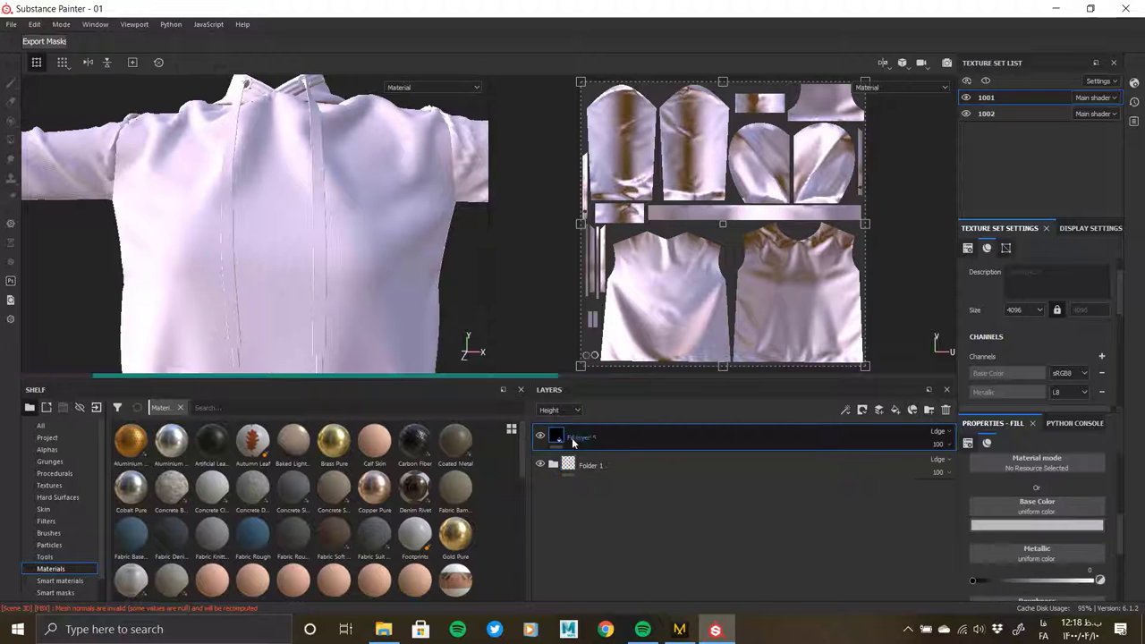
scroll(993, 515, down, 1)
scroll(1007, 521, down, 1)
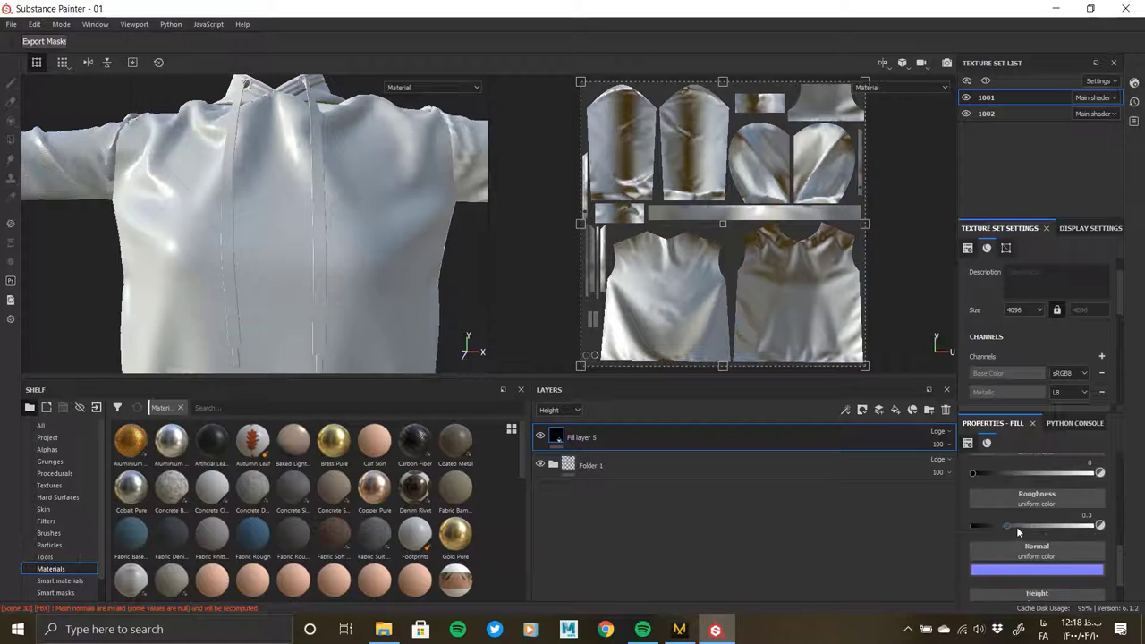
scroll(1020, 530, down, 1)
scroll(1030, 555, up, 1)
scroll(1002, 537, up, 2)
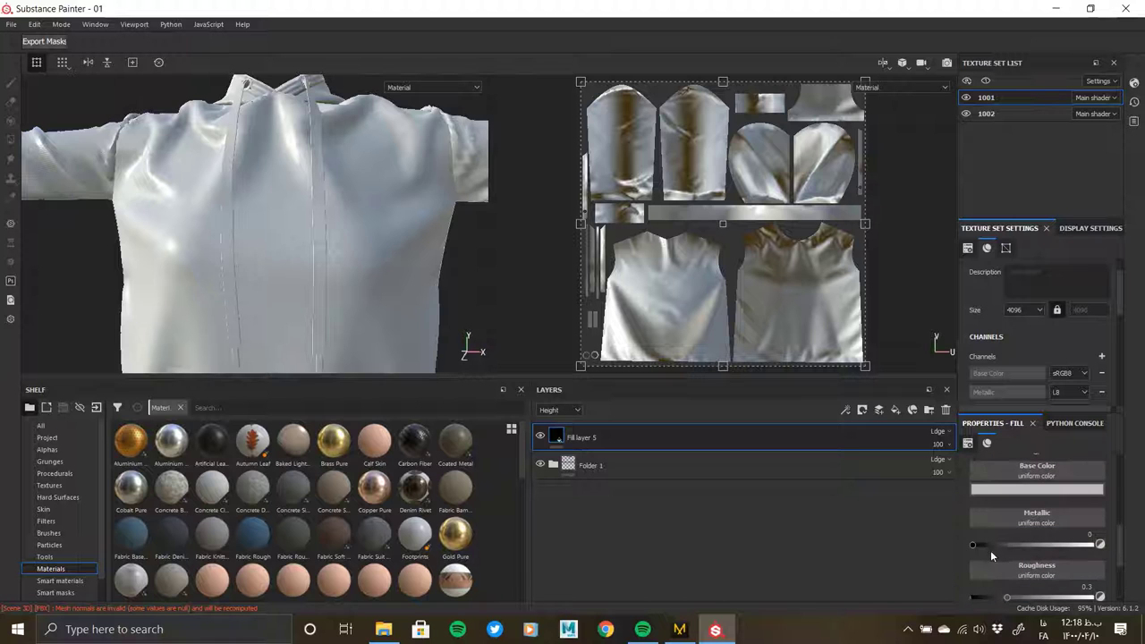
drag(990, 548, 1118, 549)
click(1028, 544)
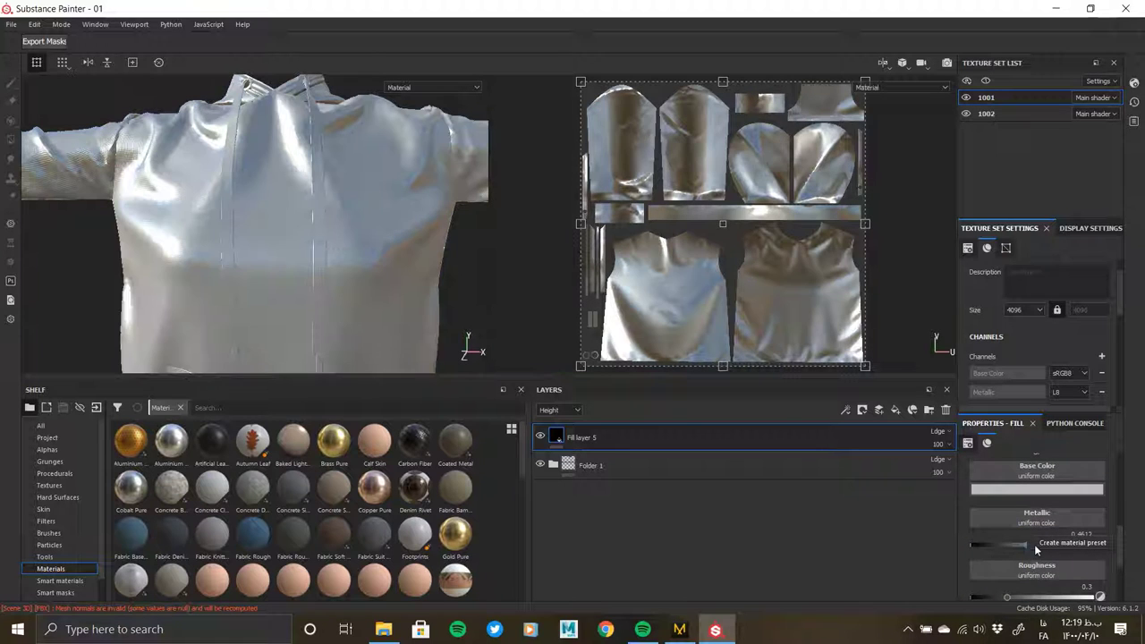
click(1020, 490)
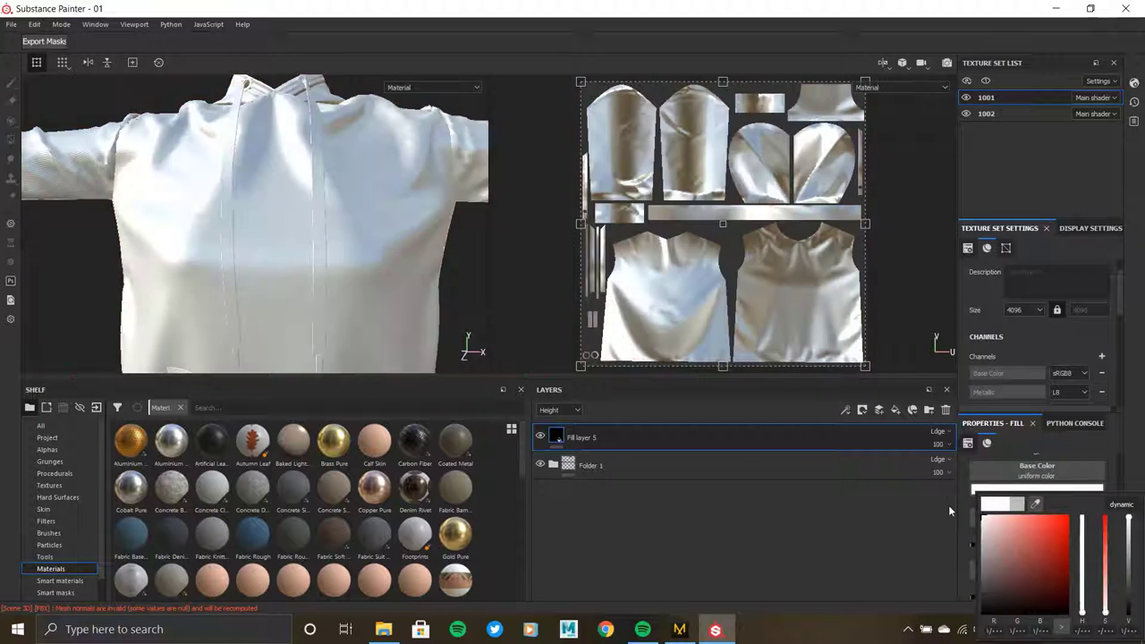
- Hide Folder 1, give Fill layer 5 a black mask, and polygon-fill the collar ring
alt+drag(375, 224, 302, 278)
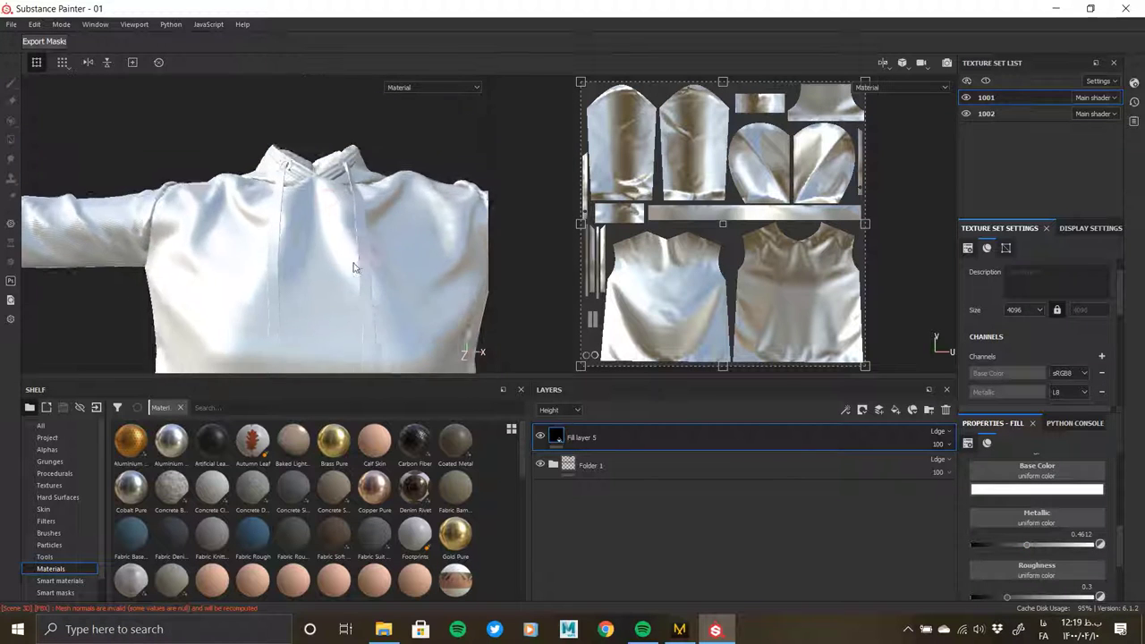
scroll(322, 269, up, 5)
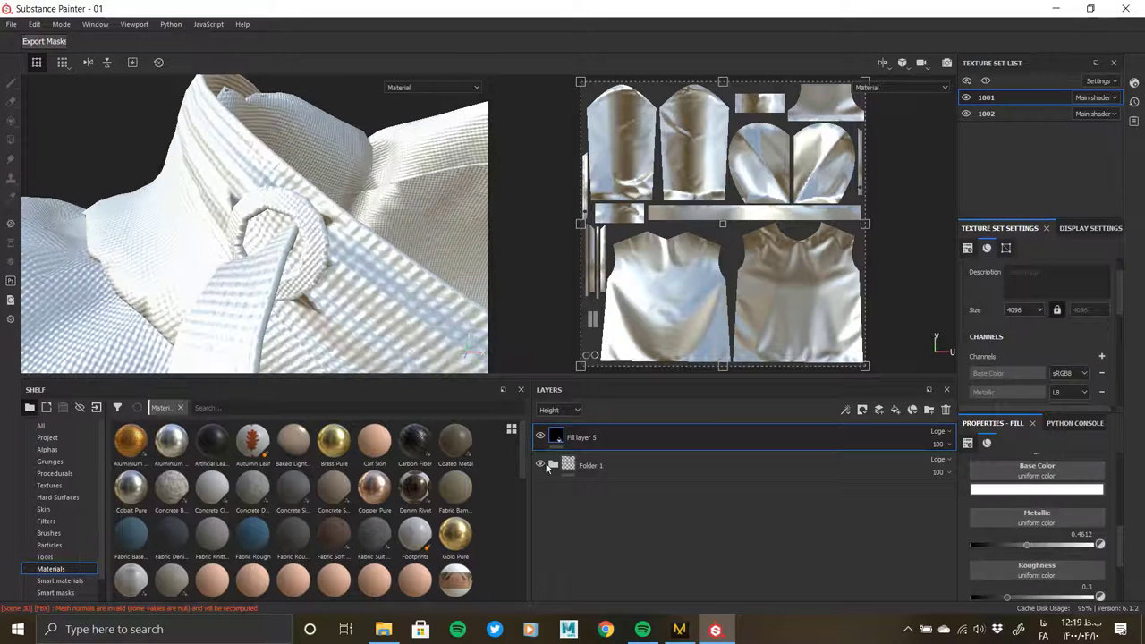
click(540, 464)
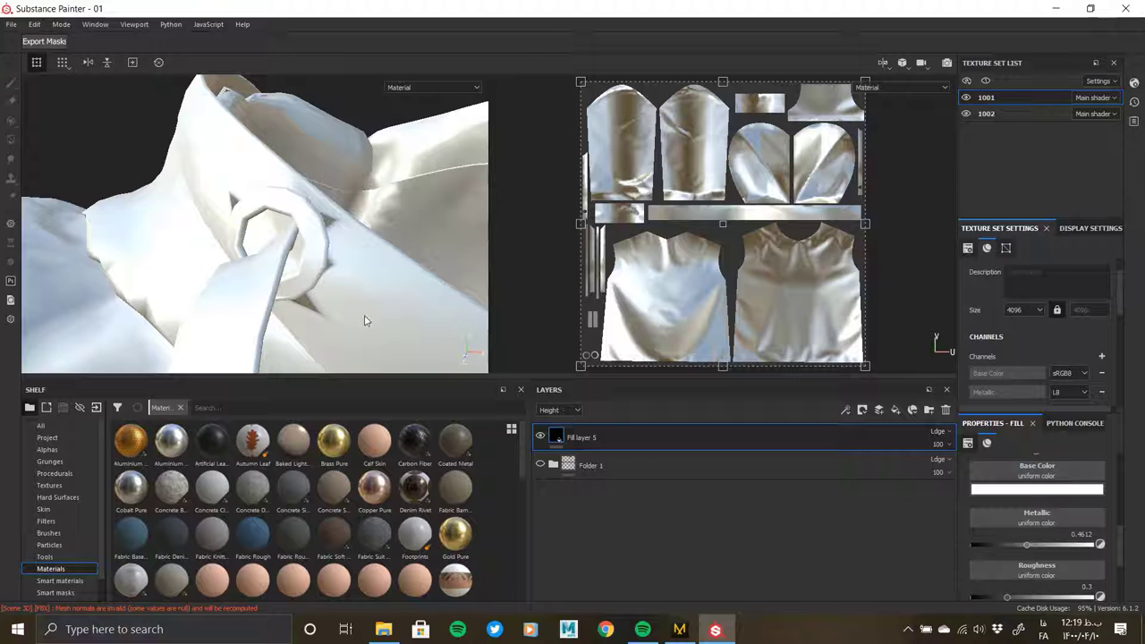
right_click(551, 438)
click(613, 83)
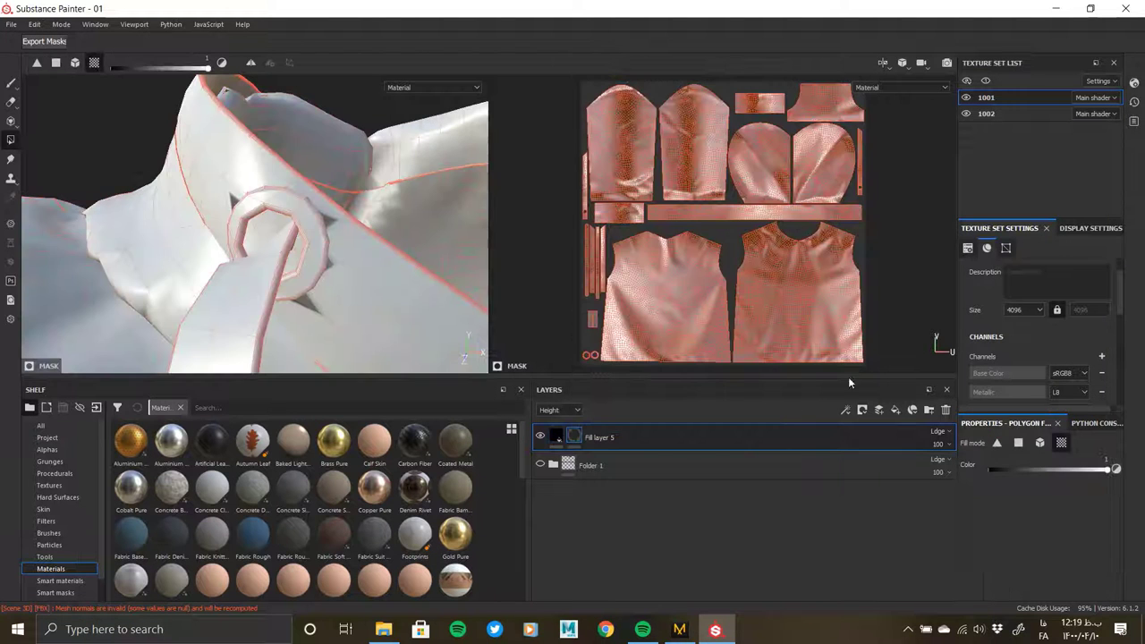
click(307, 222)
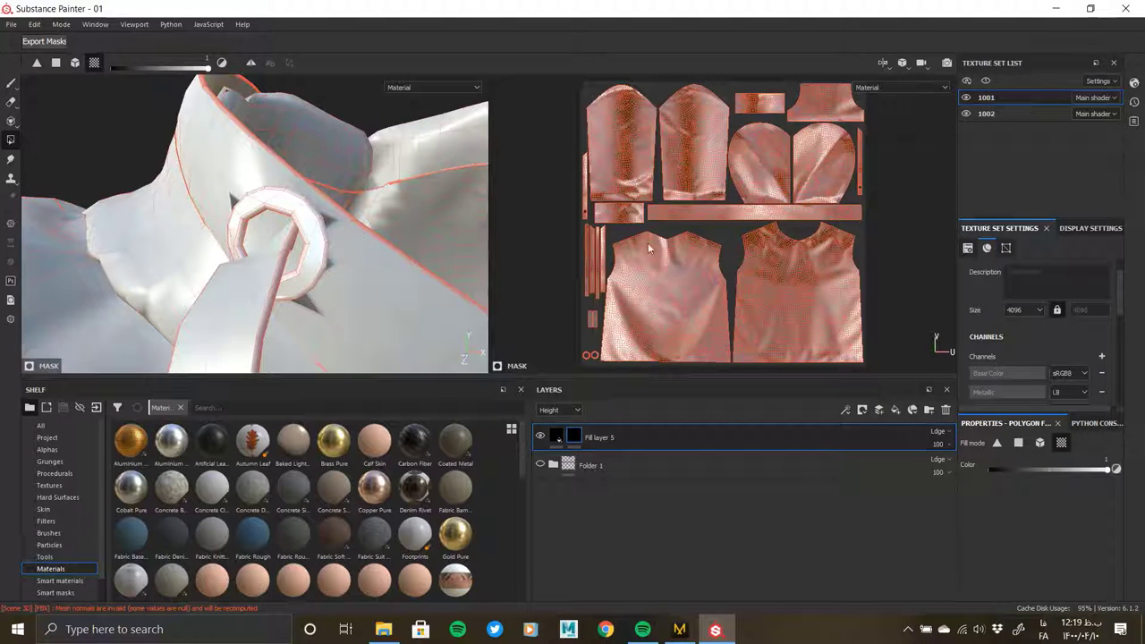
- Orbit around the shirt front and return to Fill layer 5's material
scroll(649, 249, up, 3)
scroll(634, 238, up, 2)
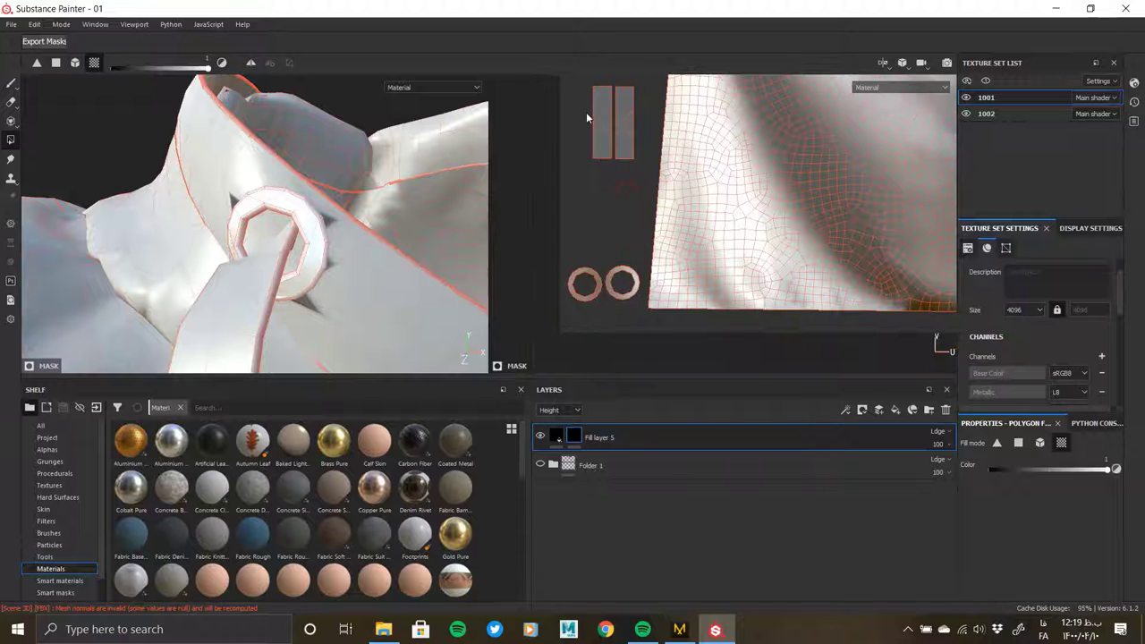
alt+drag(105, 185, 179, 143)
scroll(269, 100, up, 5)
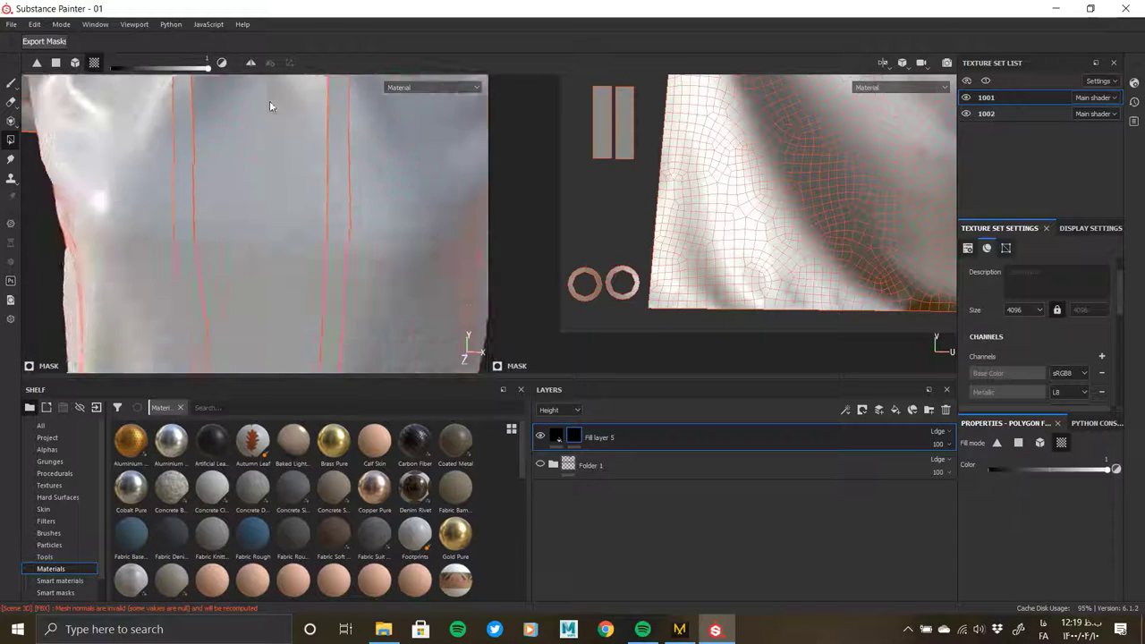
scroll(287, 152, down, 3)
scroll(343, 238, down, 4)
mouse_move(342, 238)
alt+mouse_down()
mouse_move(324, 221)
mouse_move(376, 215)
mouse_move(340, 206)
mouse_move(438, 189)
alt+mouse_up()
scroll(356, 306, down, 2)
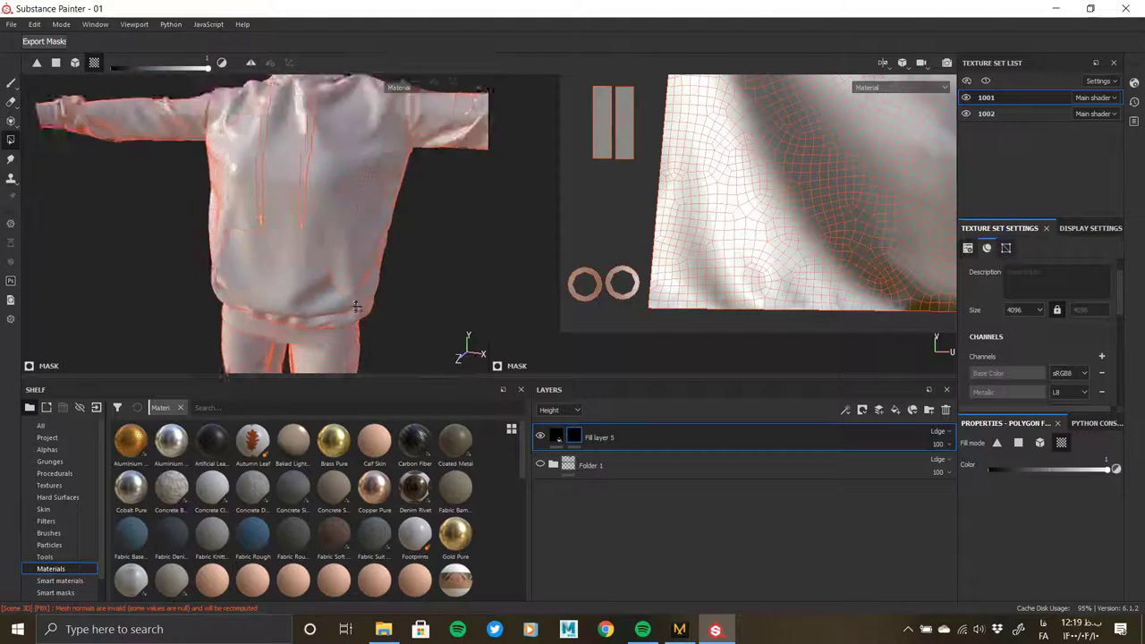
scroll(356, 306, up, 3)
scroll(356, 306, up, 3)
click(556, 434)
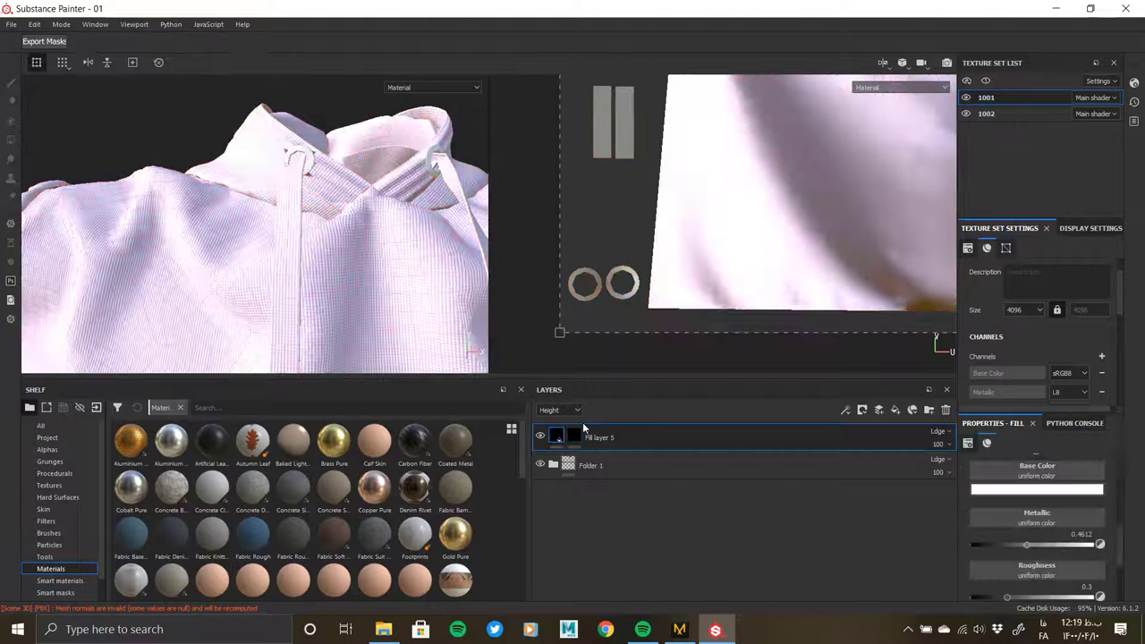
- Copy Fill layer 5's ring mask into a new Folder 1 mask and invert it with Levels
right_click(573, 438)
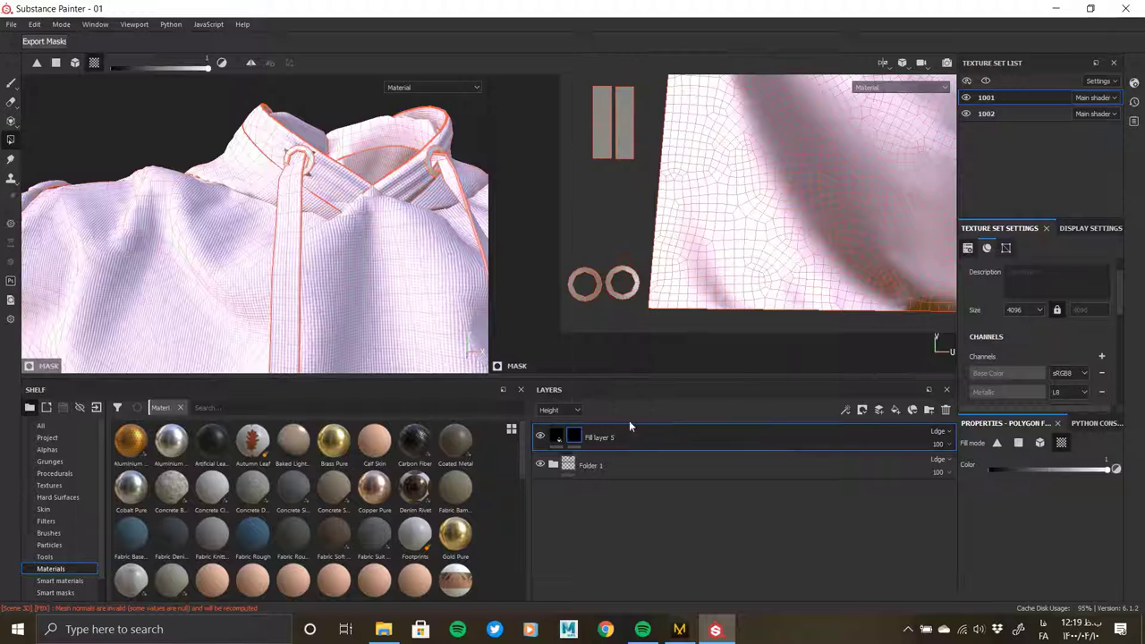
click(569, 466)
right_click(569, 466)
click(628, 298)
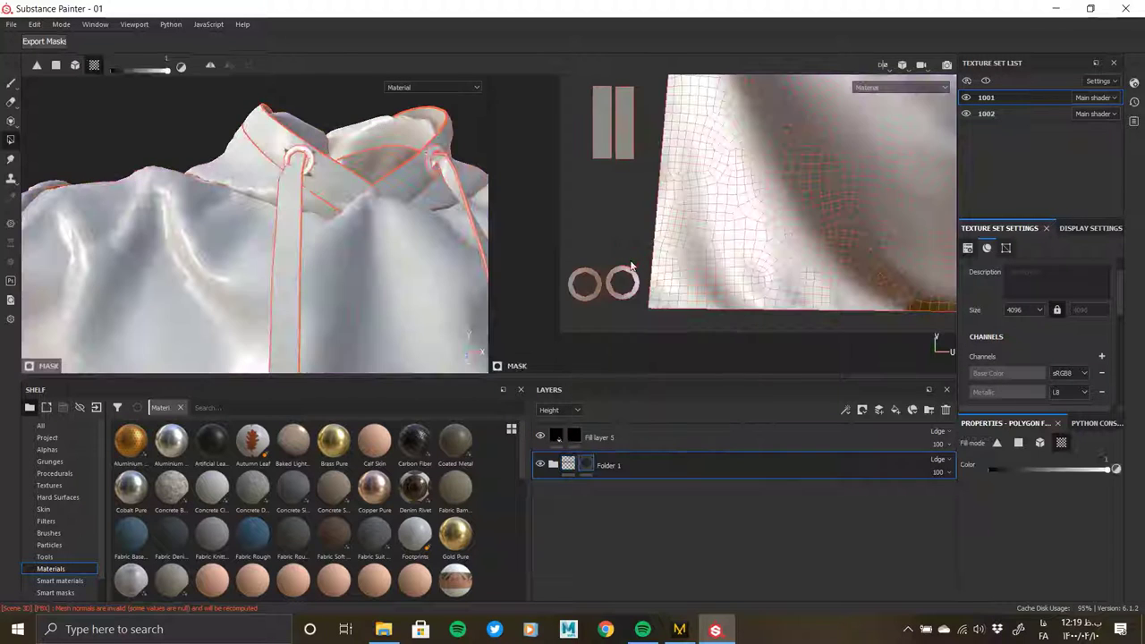
right_click(587, 460)
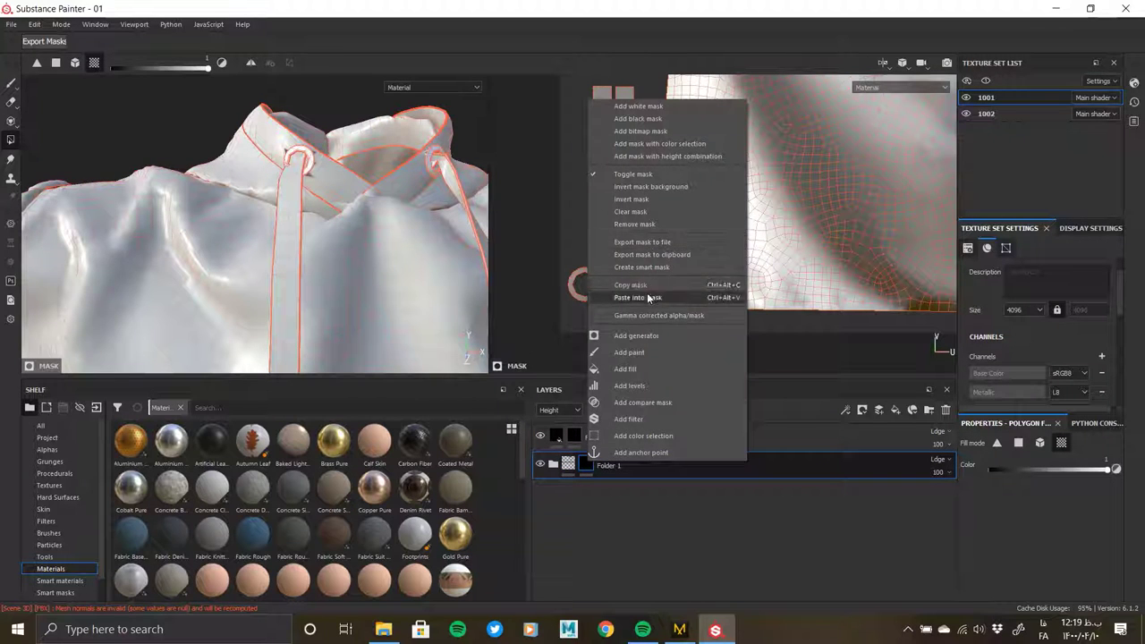
click(649, 298)
right_click(581, 463)
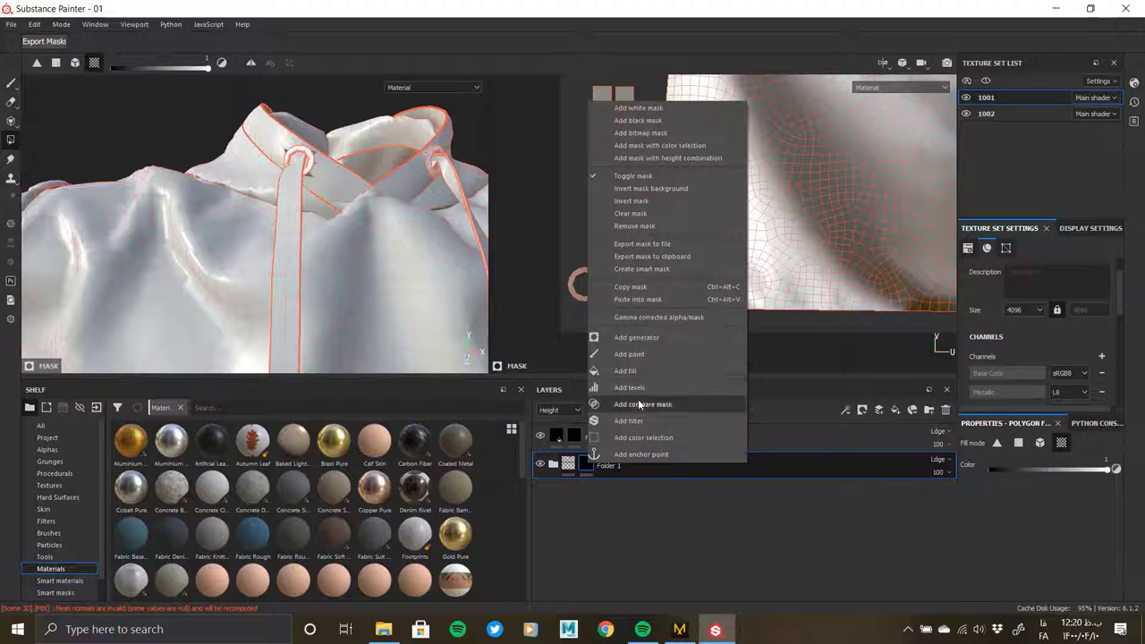
click(641, 200)
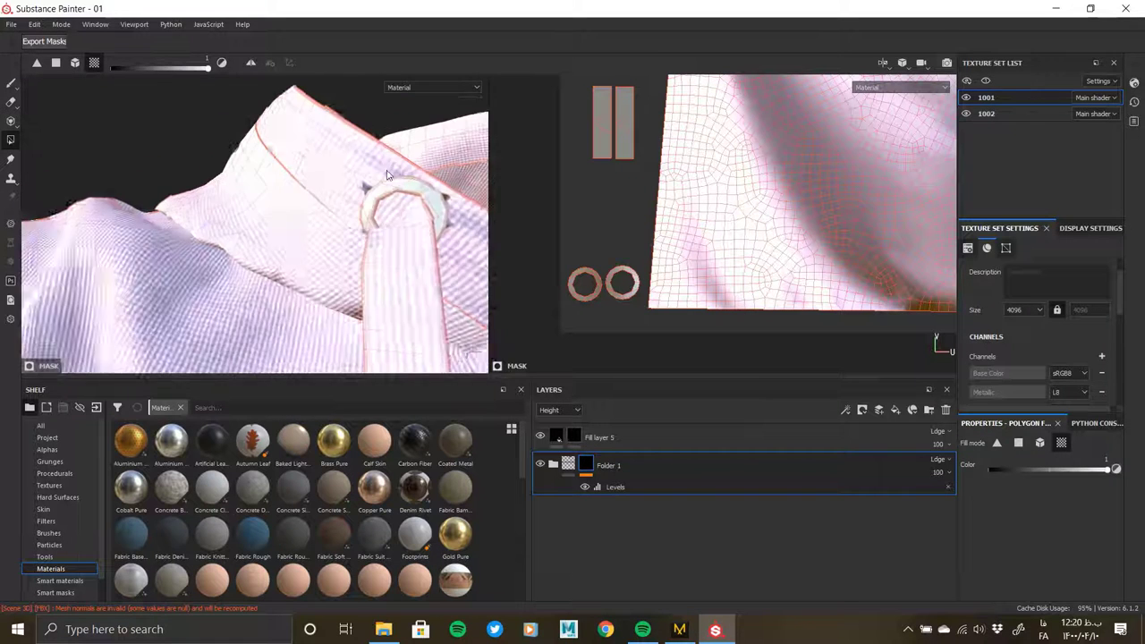
- Lower Fill layer 5's roughness and darken its base colour to near black
click(642, 434)
scroll(1039, 543, down, 1)
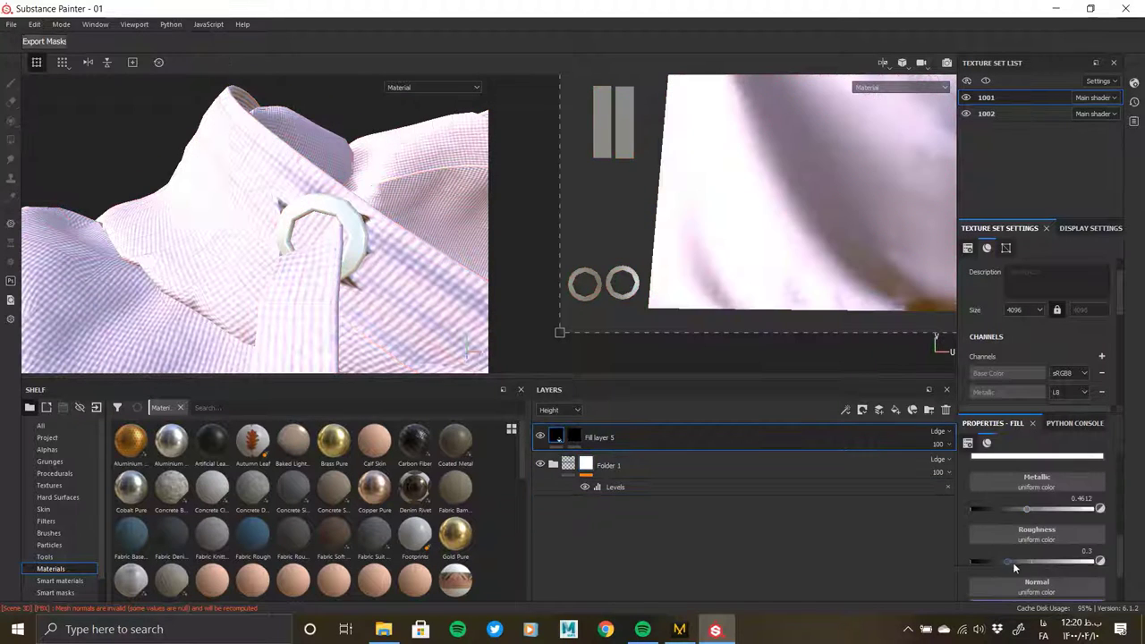
drag(1013, 562, 986, 563)
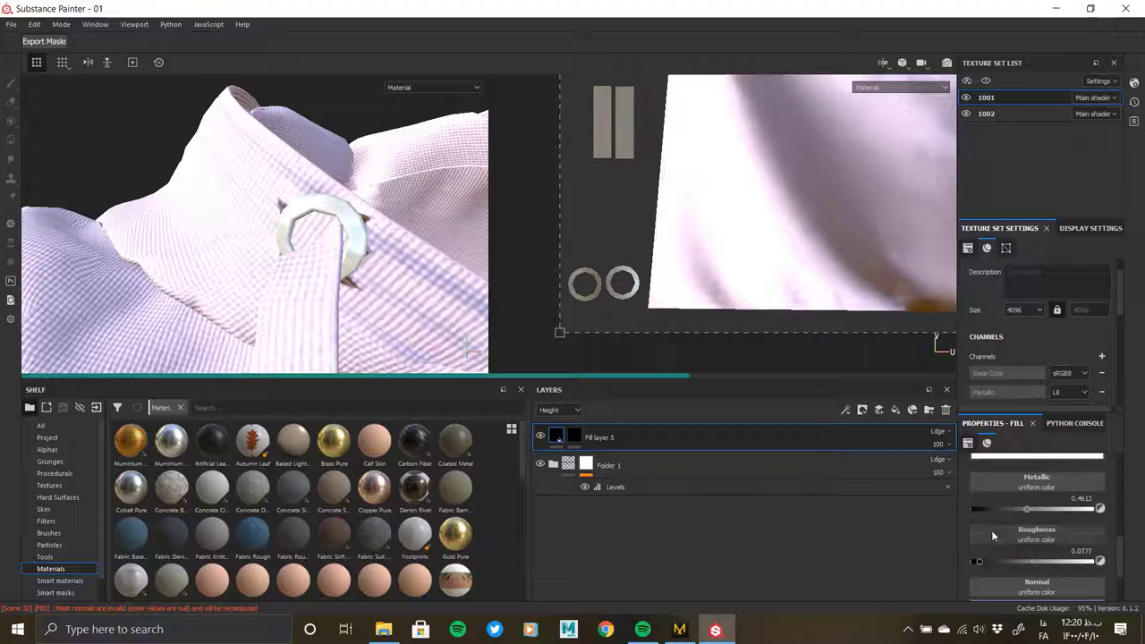
scroll(994, 537, up, 3)
click(1002, 563)
drag(908, 579, 867, 432)
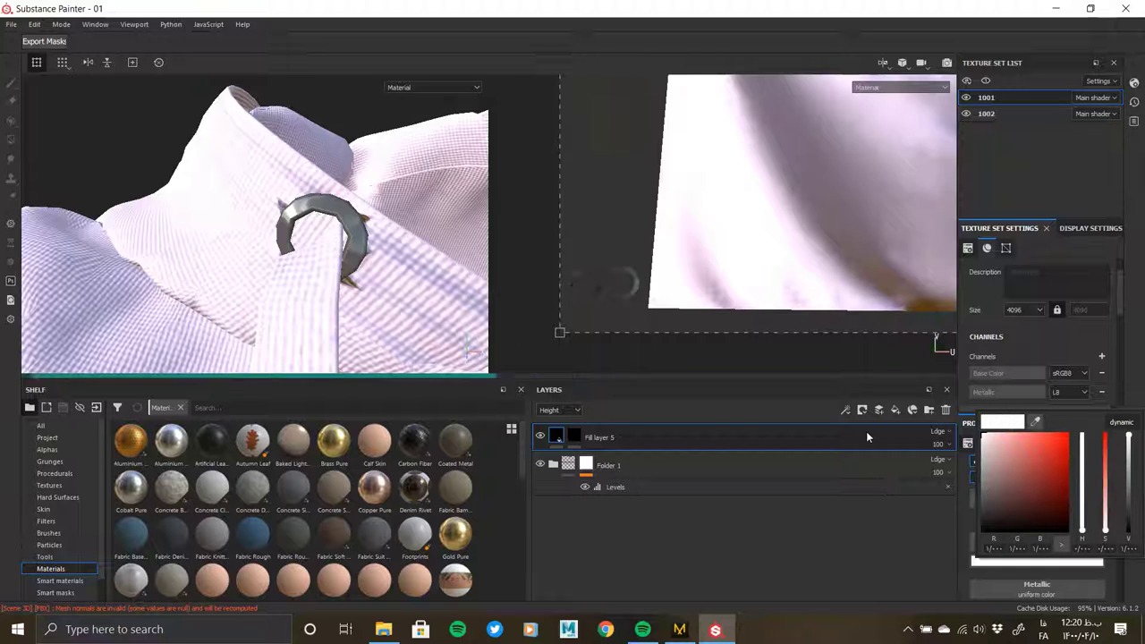
- Set Metallic to 1 and raise roughness to about 0.13
scroll(1017, 574, down, 2)
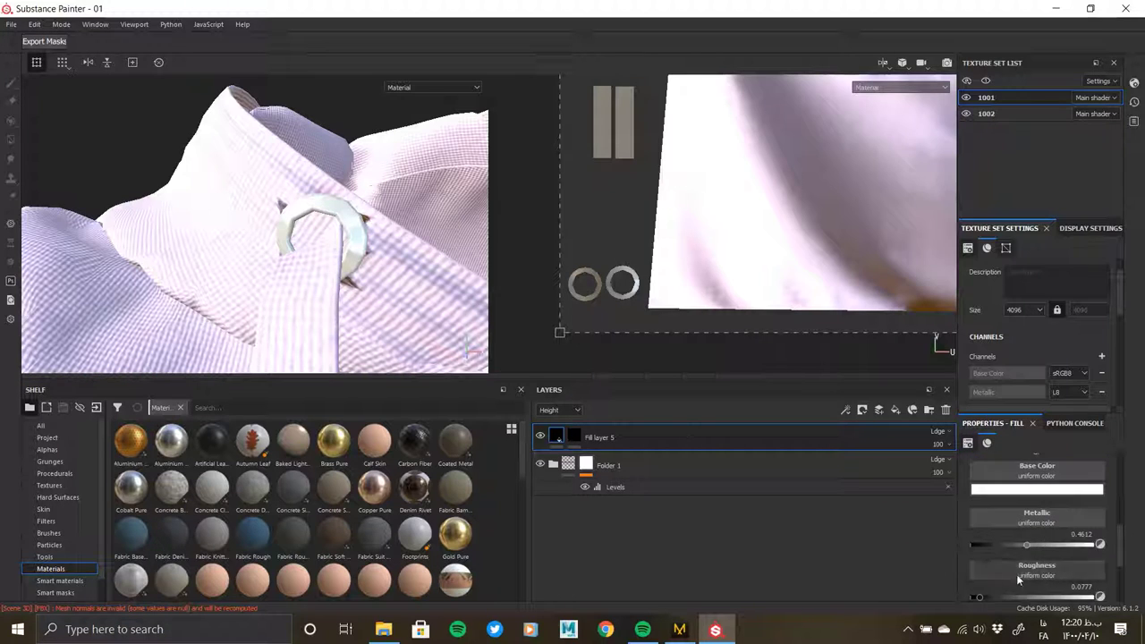
scroll(1053, 553, down, 2)
scroll(1015, 529, up, 1)
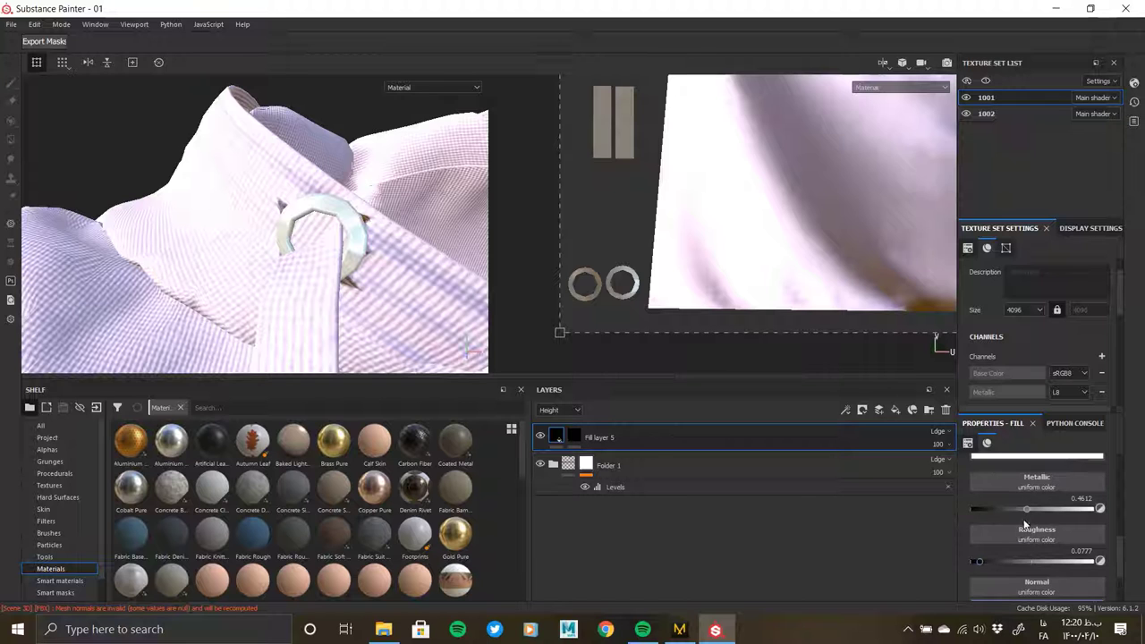
drag(1027, 508, 1112, 515)
scroll(315, 243, down, 3)
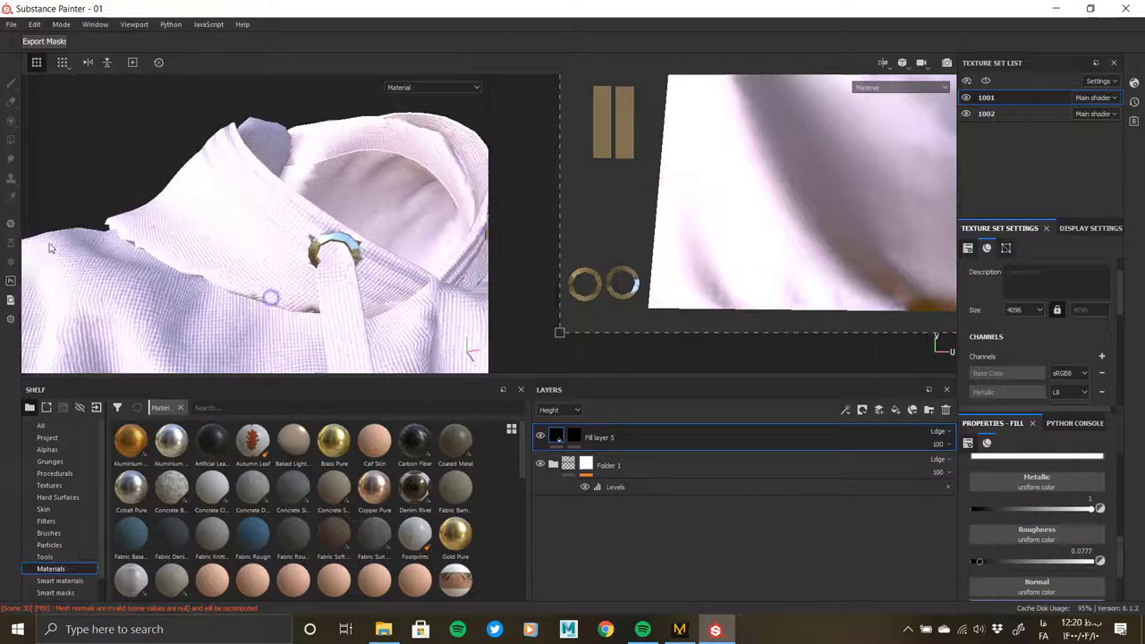
scroll(296, 158, down, 2)
alt+drag(296, 159, 268, 271)
scroll(381, 239, up, 5)
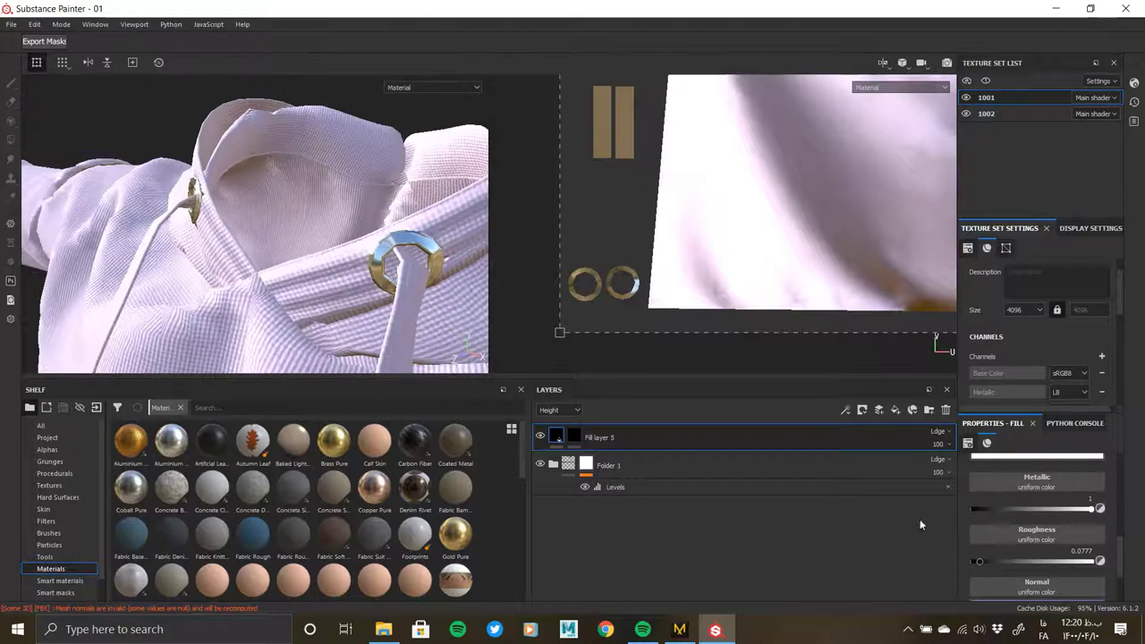
drag(984, 562, 988, 562)
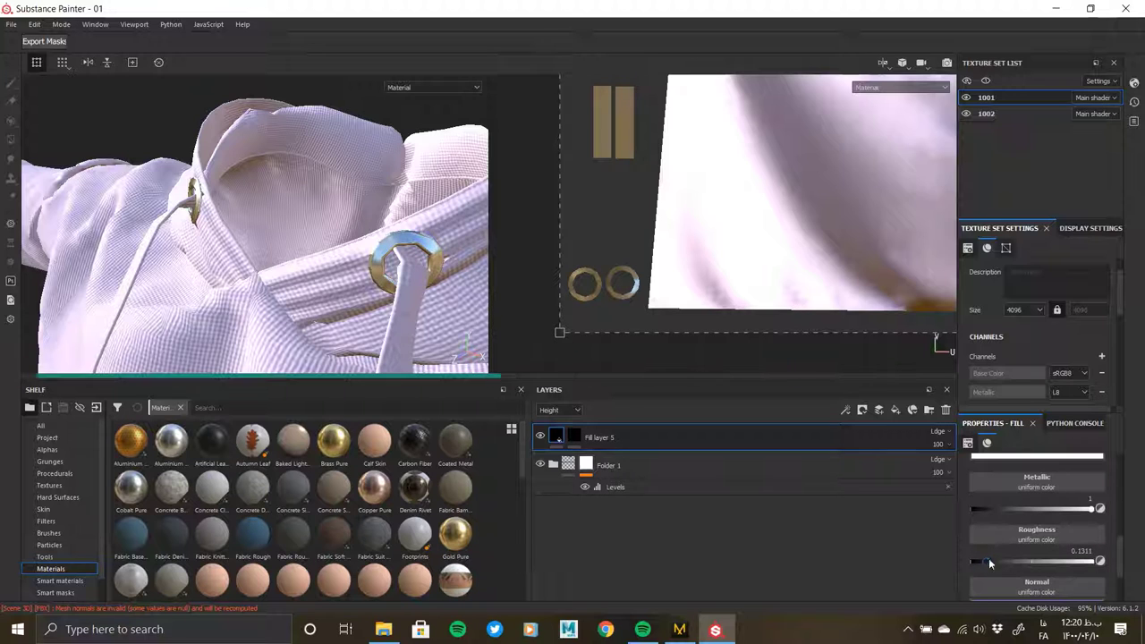
- Set the ring's base colour back to white and orbit to review the hoodie
scroll(988, 558, up, 2)
click(993, 562)
drag(992, 460, 971, 457)
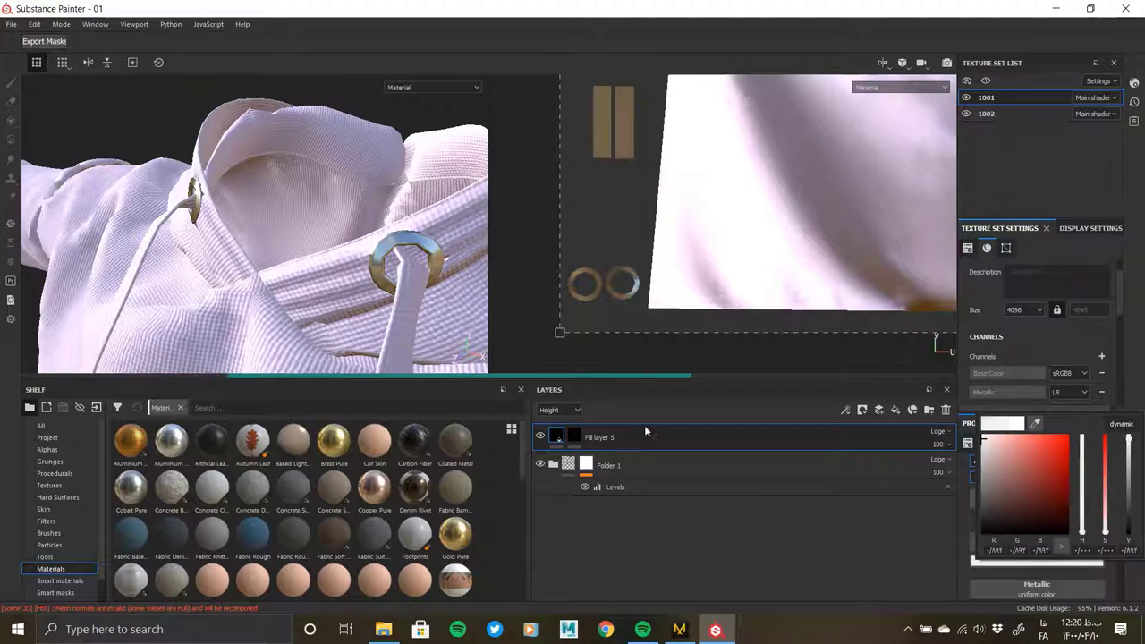
mouse_move(268, 268)
alt+mouse_down()
mouse_move(295, 274)
mouse_move(320, 177)
alt+mouse_up()
scroll(295, 274, up, 5)
scroll(164, 240, down, 3)
mouse_move(164, 225)
alt+mouse_down()
mouse_move(273, 278)
mouse_move(294, 250)
mouse_move(227, 258)
mouse_move(268, 259)
alt+mouse_up()
scroll(295, 249, up, 3)
click(553, 466)
- Add a fill layer above Fill layer 4 inside Folder 1, then delete it
click(629, 505)
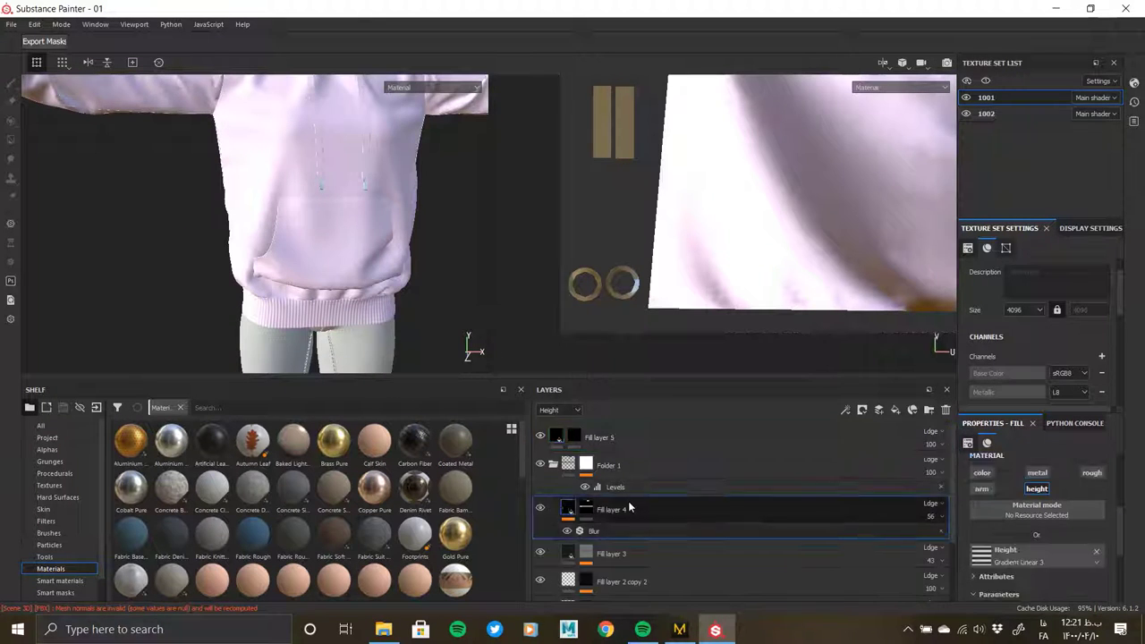
click(897, 411)
mouse_move(568, 509)
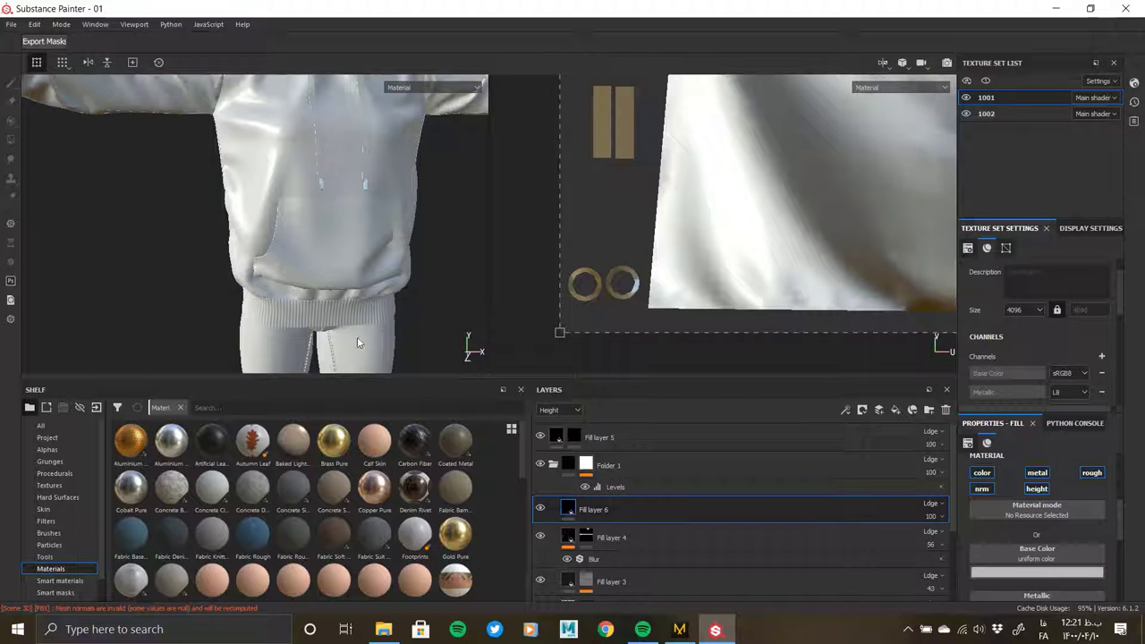
mouse_move(357, 336)
alt+mouse_down()
mouse_move(346, 249)
mouse_move(239, 256)
mouse_move(295, 256)
alt+mouse_up()
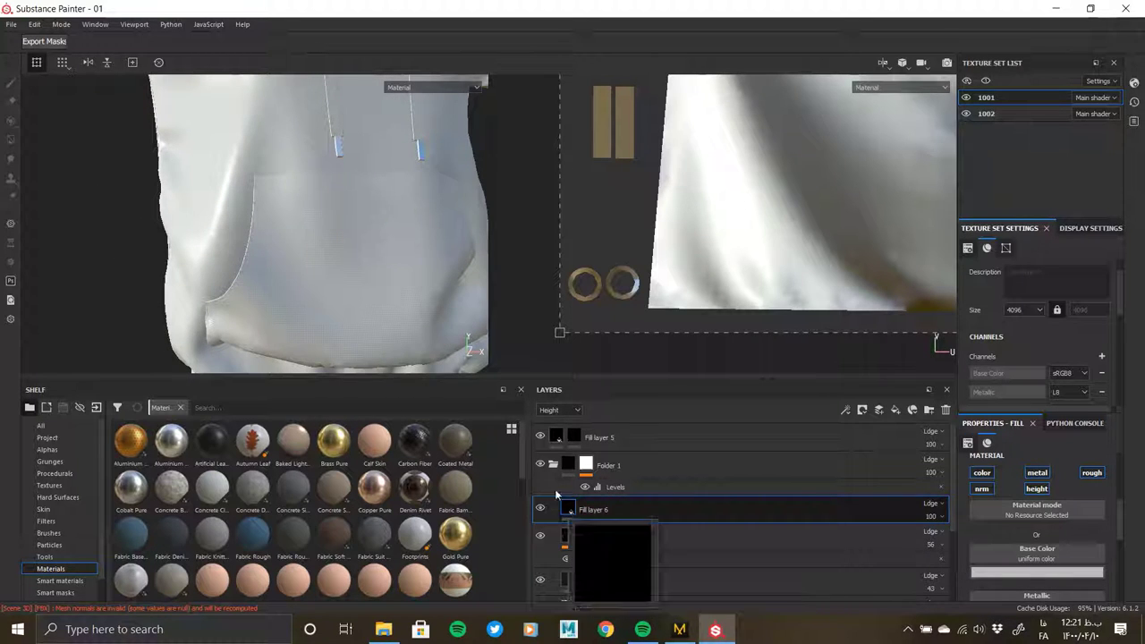
click(946, 410)
- Add Fill layer 6 directly above Folder 1, outside the folder
click(553, 465)
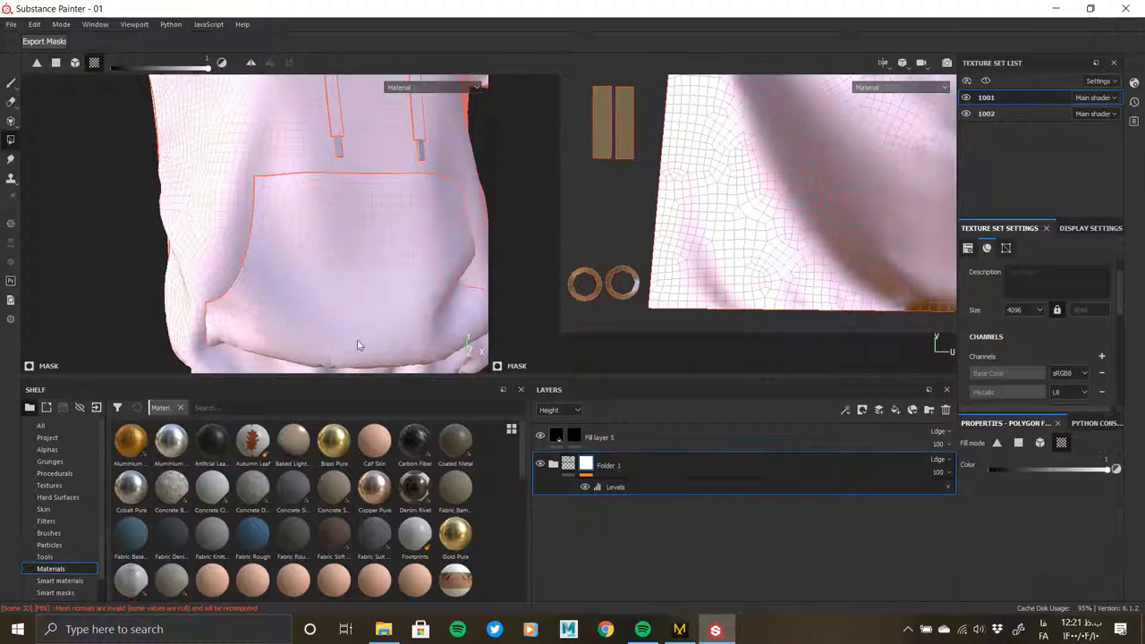
scroll(358, 263, up, 2)
mouse_move(358, 263)
alt+mouse_down()
mouse_move(250, 259)
mouse_move(202, 271)
mouse_move(273, 240)
alt+mouse_up()
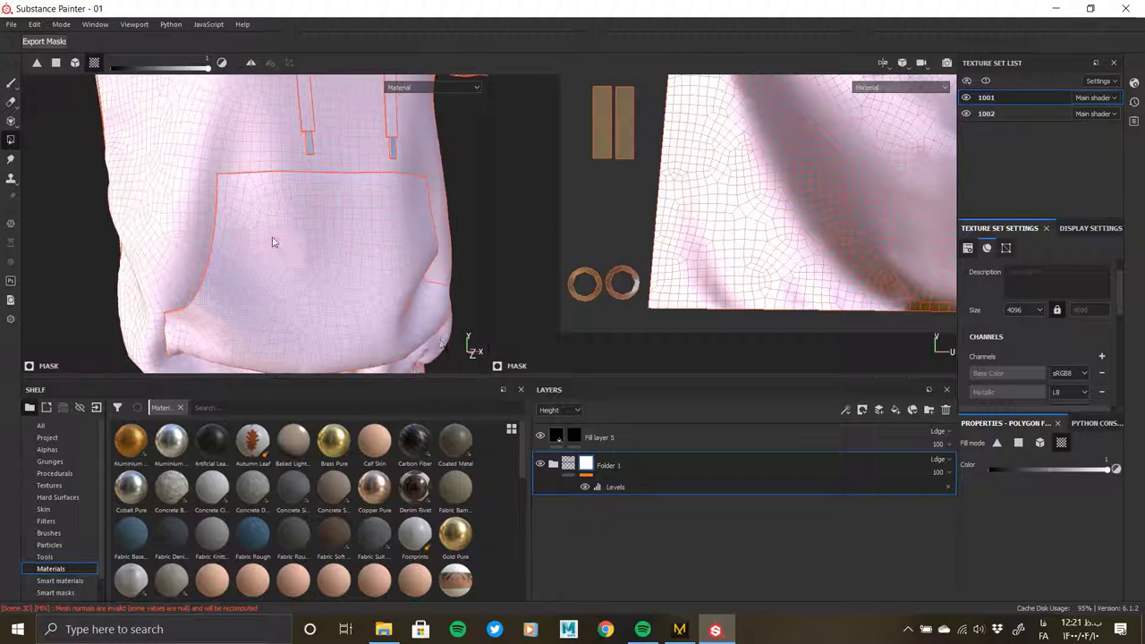
click(896, 409)
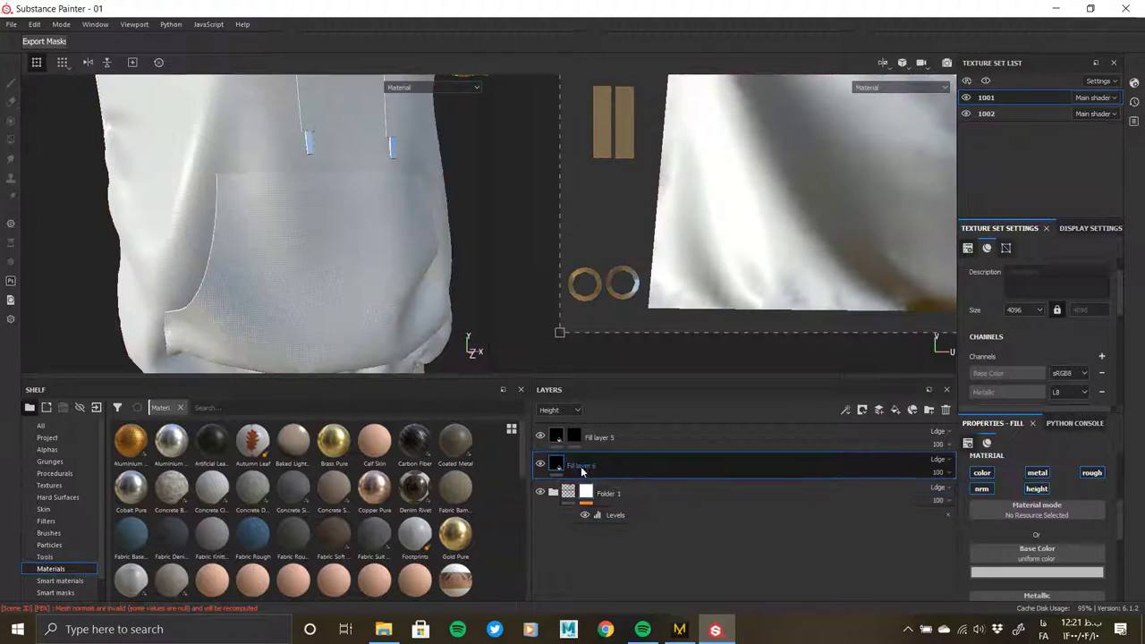
- Give Fill layer 6 a black mask with a UV Border Distance generator
right_click(555, 466)
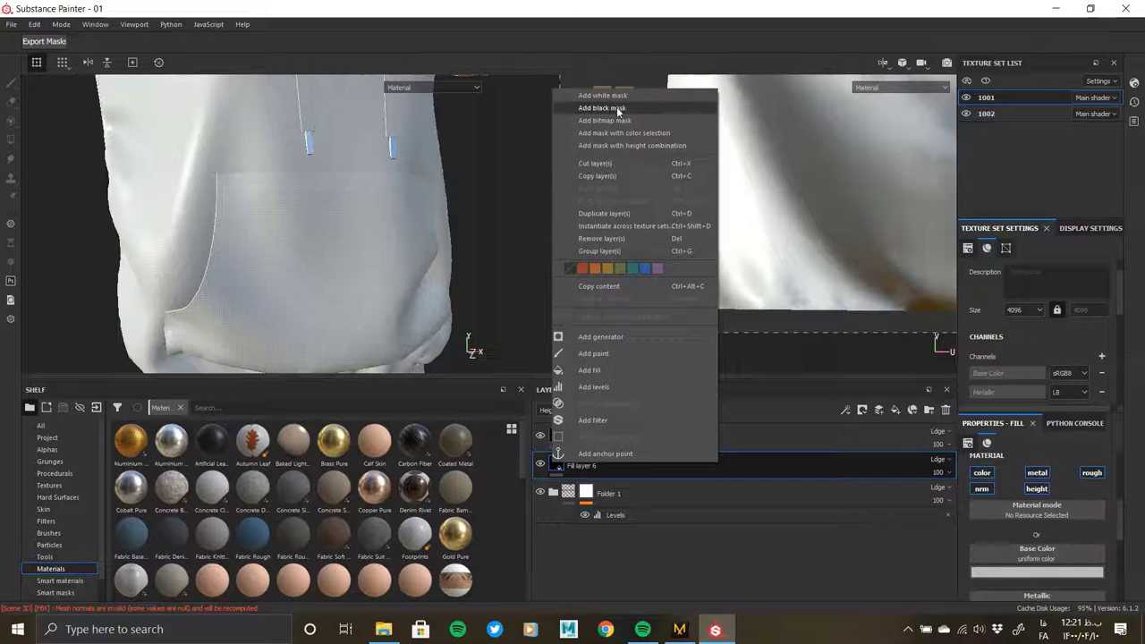
key(Escape)
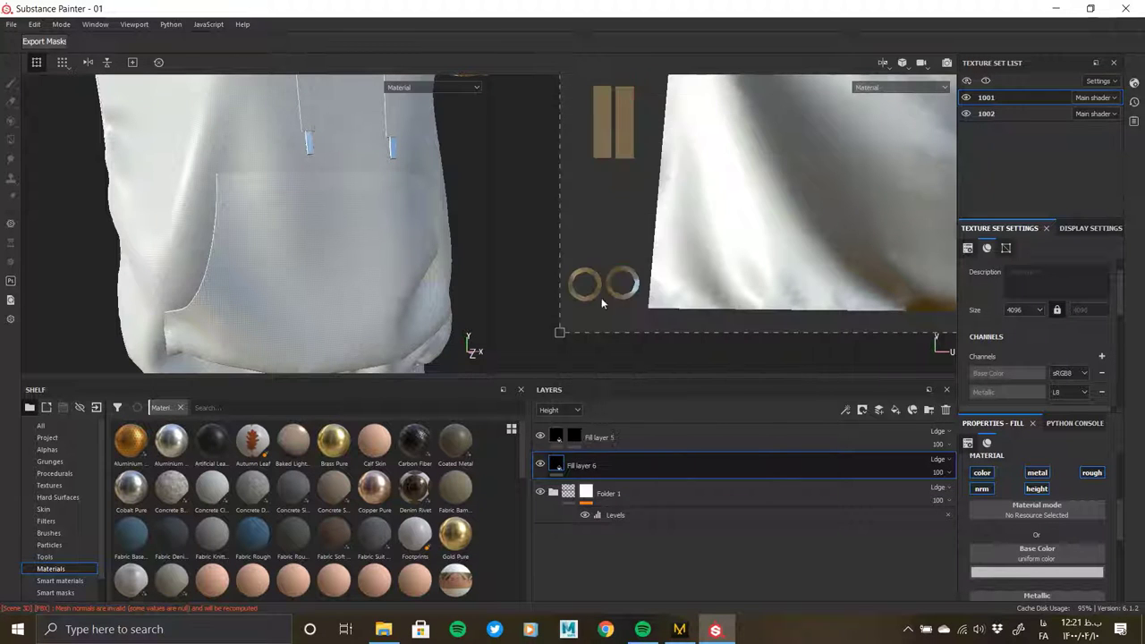
right_click(574, 465)
click(608, 336)
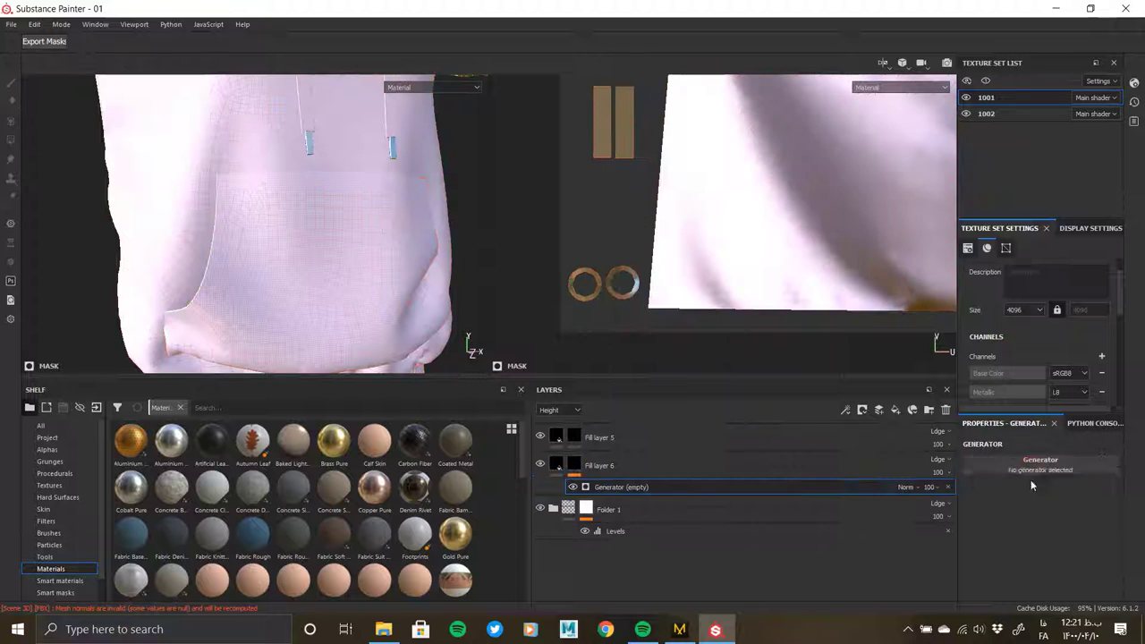
click(1031, 485)
scroll(1088, 521, down, 5)
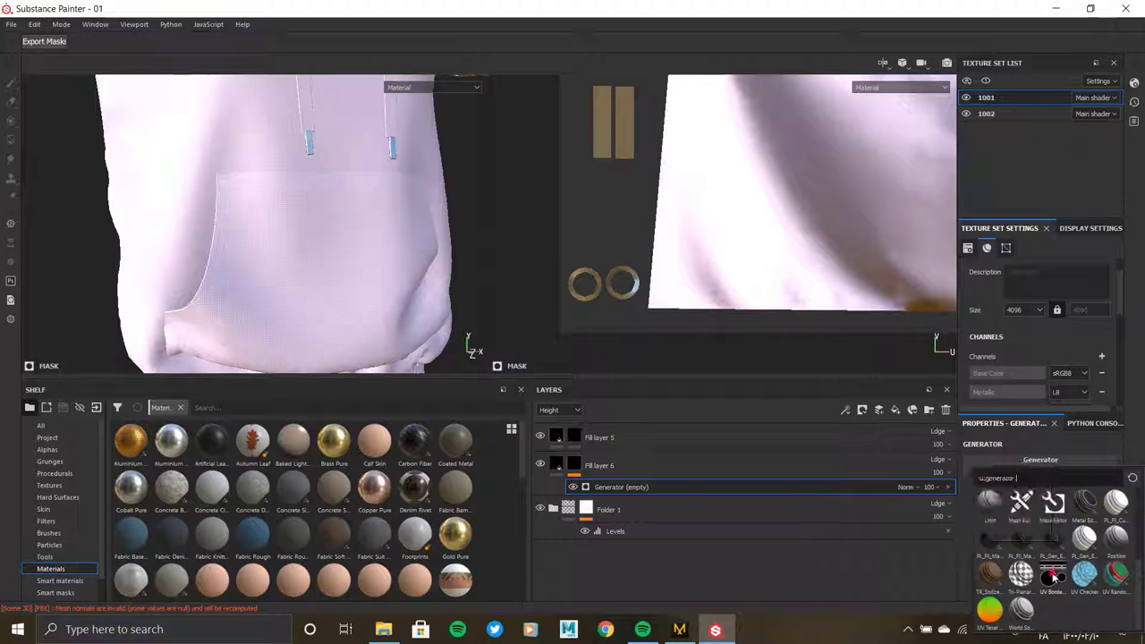
click(1054, 577)
click(574, 462)
- Set UV Border Distance to balance 0.14, contrast 0.87, distance 0.05, leaving thin seam lines
key(4)
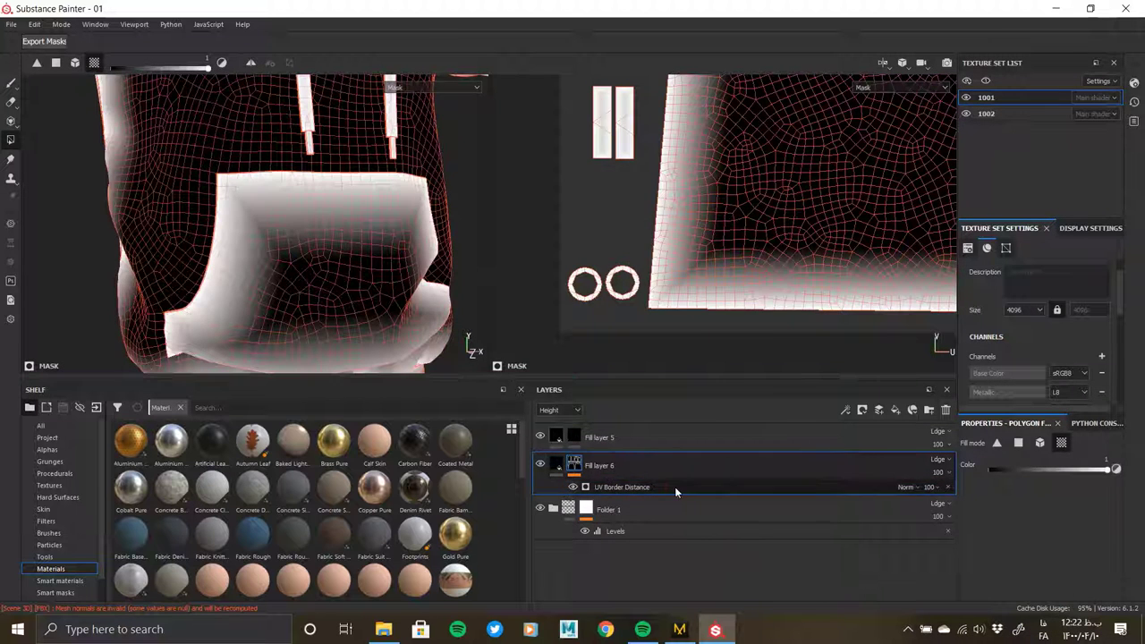
click(675, 486)
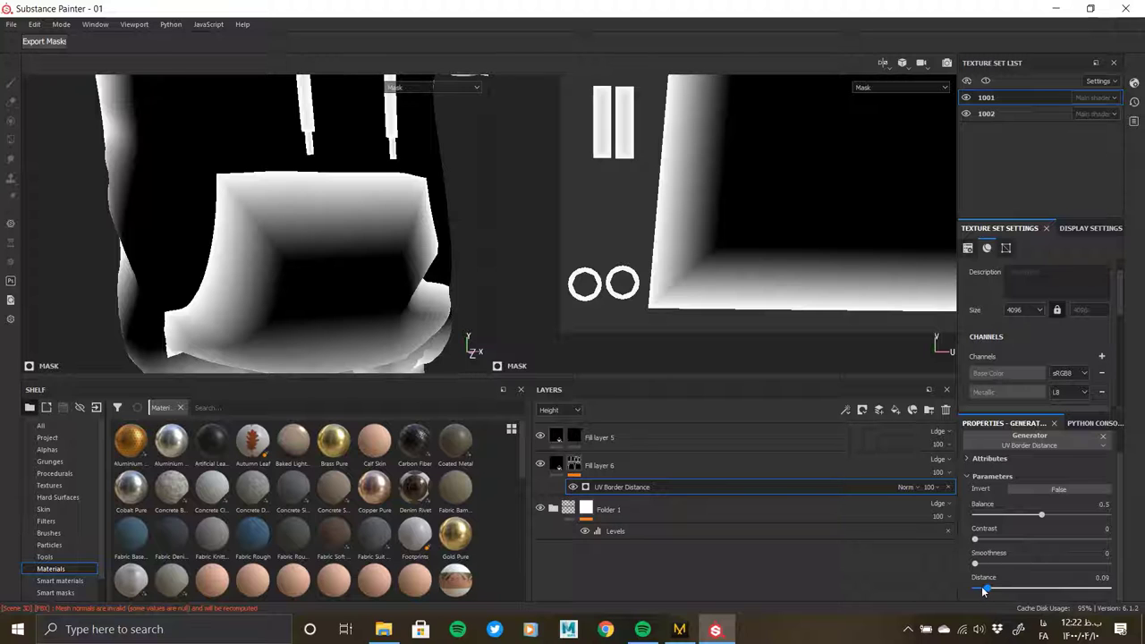
mouse_move(1033, 525)
mouse_down()
mouse_move(1000, 519)
mouse_move(1090, 540)
mouse_up()
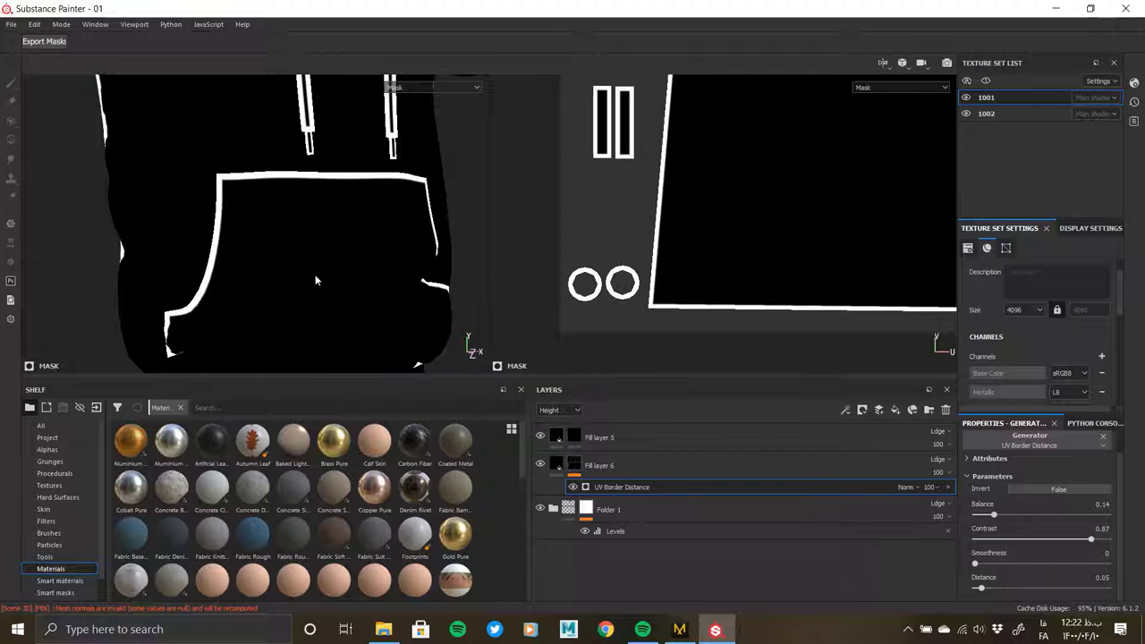
mouse_move(314, 280)
alt+mouse_down()
mouse_move(169, 231)
mouse_move(299, 237)
alt+mouse_up()
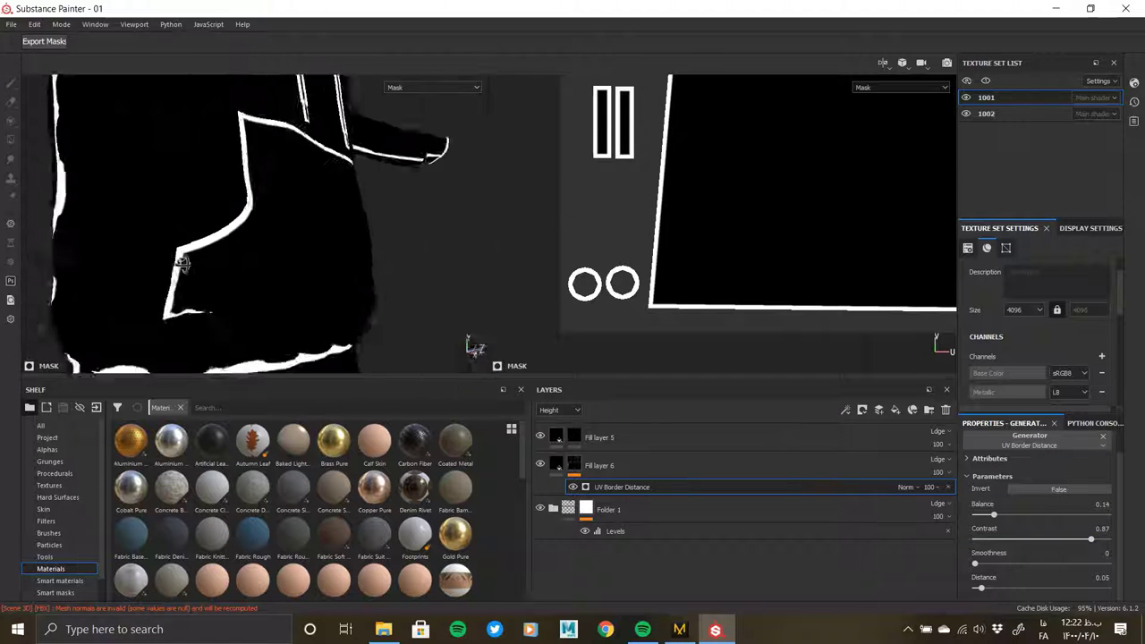
- Return to the material view and select Fill layer 6 for editing
click(600, 466)
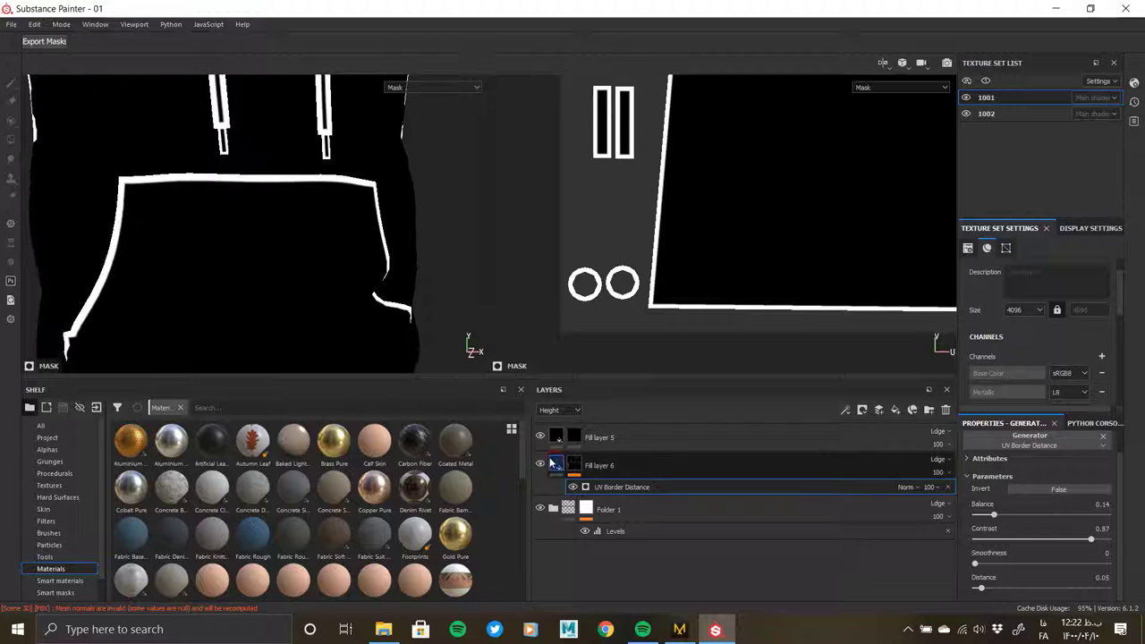
click(555, 463)
scroll(205, 248, up, 5)
scroll(263, 251, down, 3)
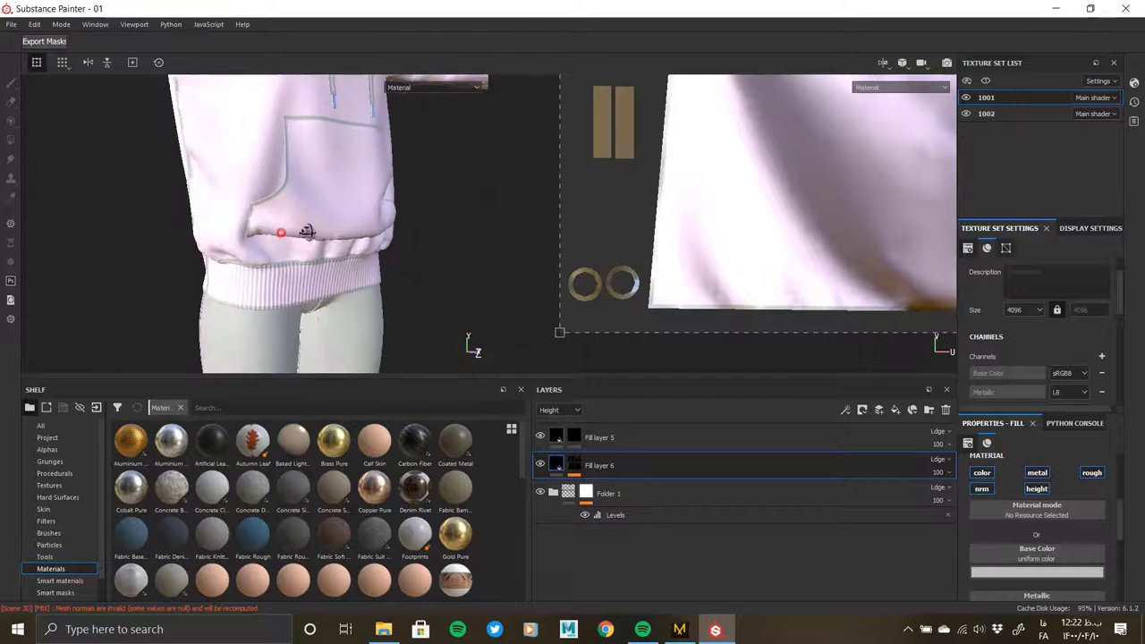
scroll(259, 251, up, 2)
scroll(350, 202, up, 3)
scroll(364, 306, up, 2)
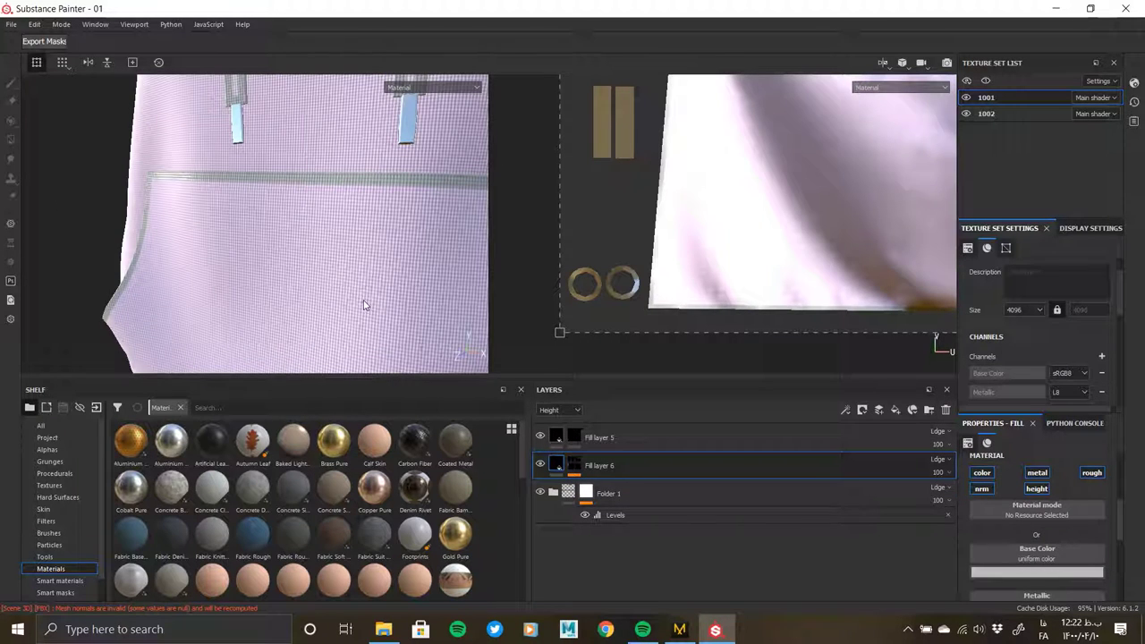
double_click(608, 467)
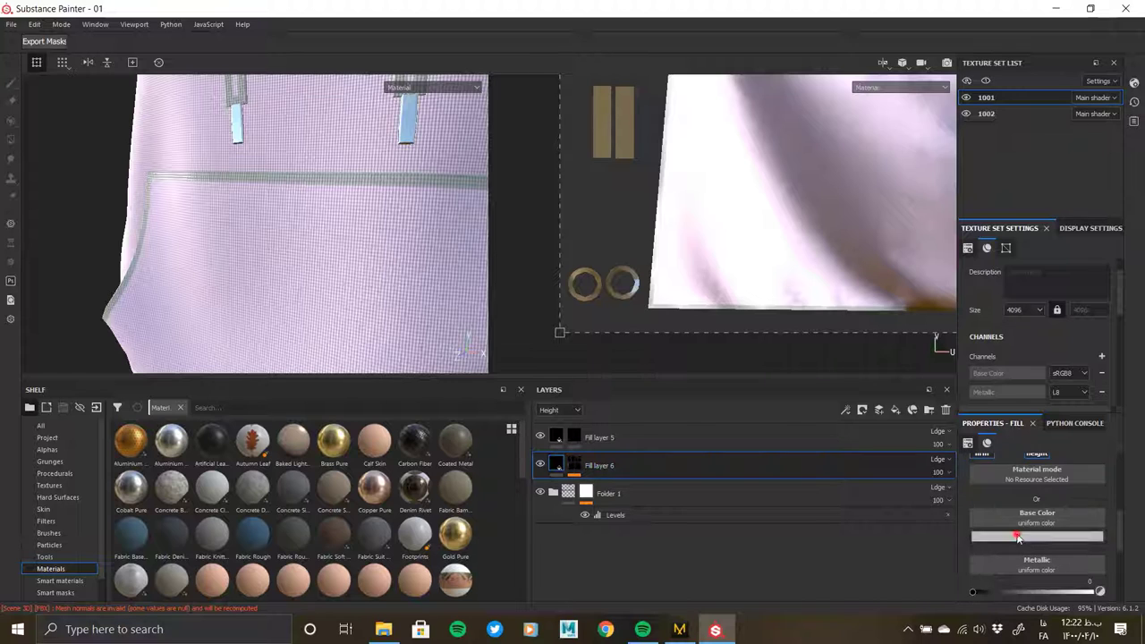
scroll(1018, 582, down, 2)
scroll(1018, 582, down, 2)
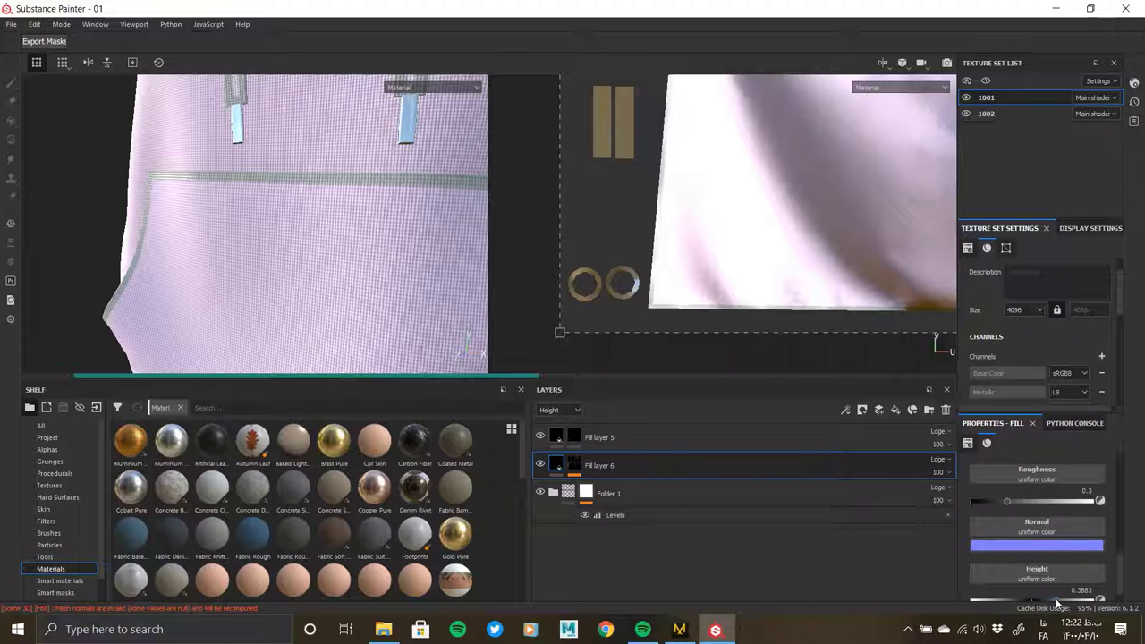
- Assign Gradient Linear 3 as Fill layer 6's height texture
click(1027, 576)
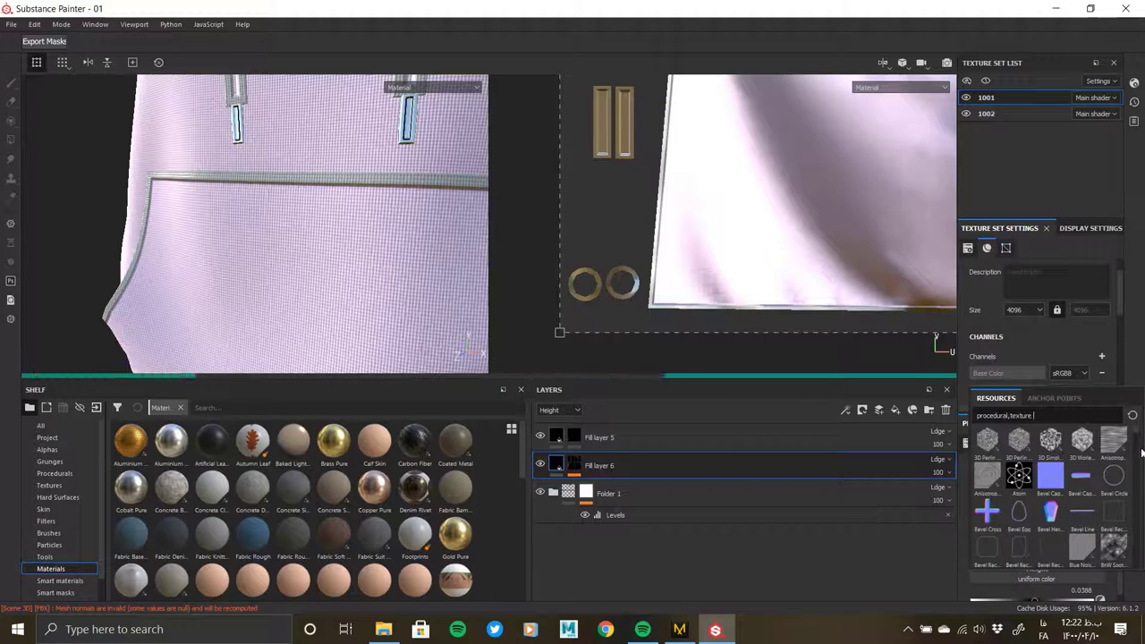
mouse_move(1142, 454)
mouse_down()
mouse_move(1134, 549)
mouse_move(1129, 454)
mouse_up()
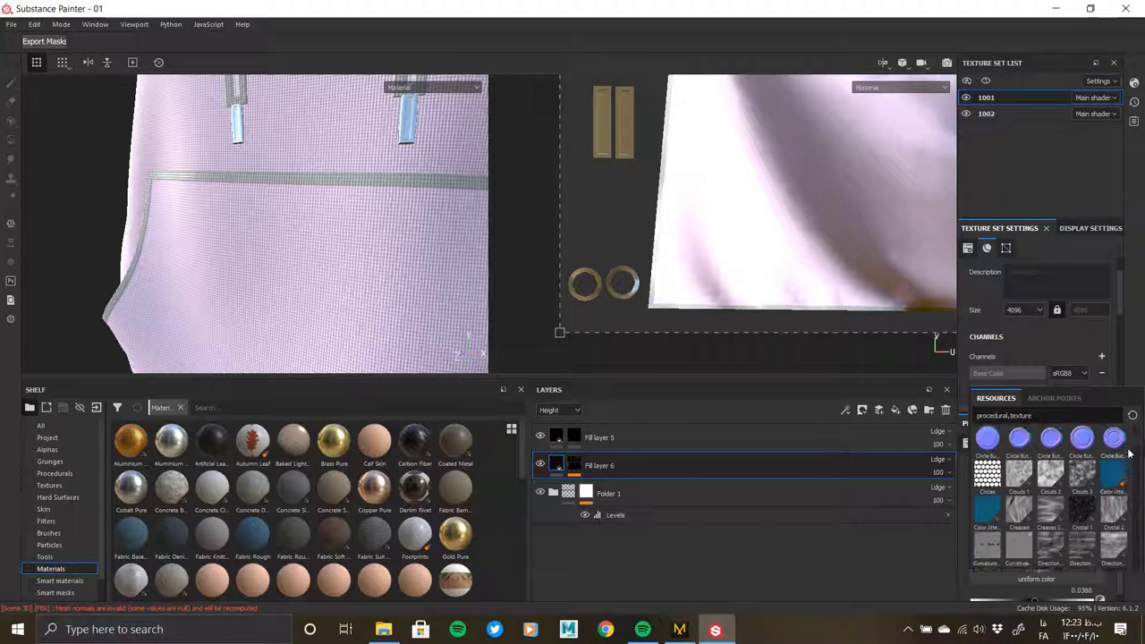
drag(1129, 455, 1124, 471)
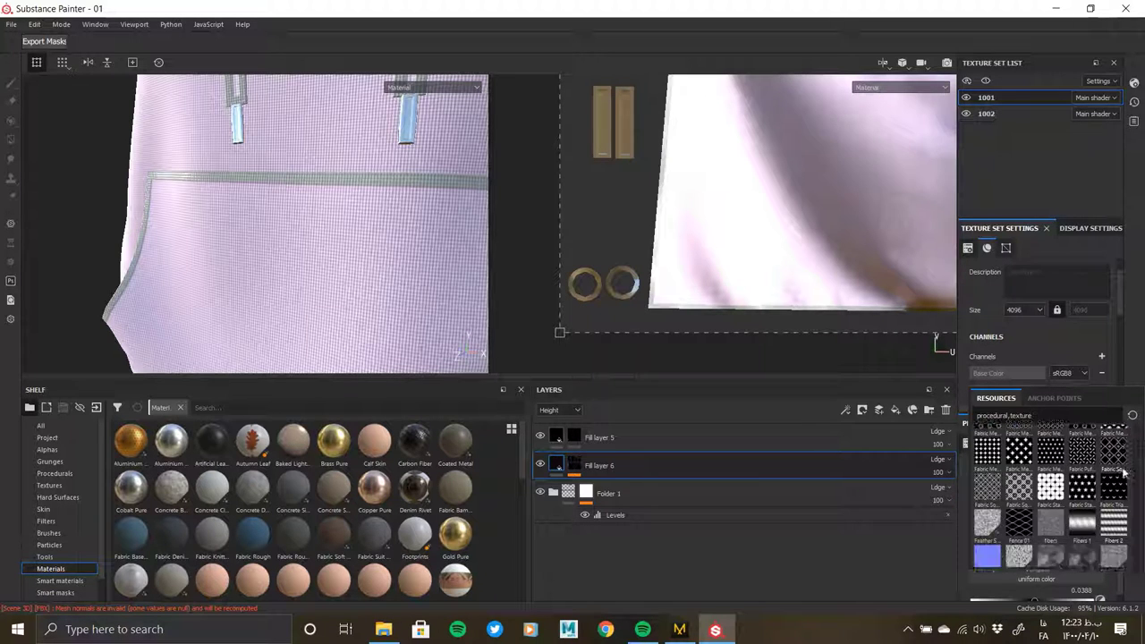
scroll(1101, 477, down, 1)
scroll(1074, 482, down, 1)
scroll(1063, 484, down, 2)
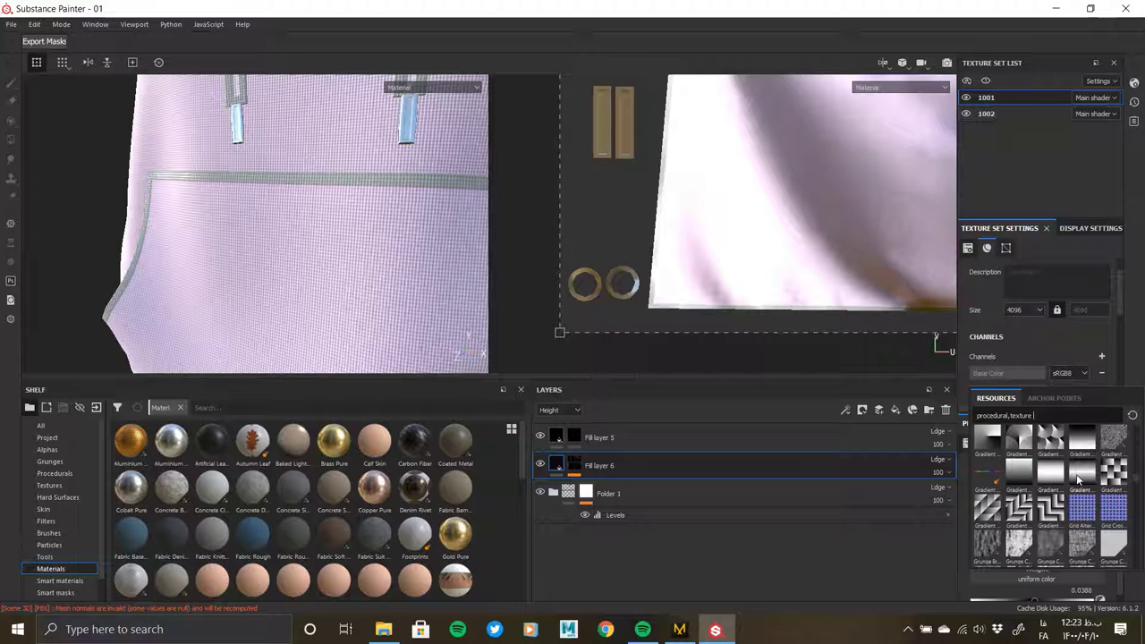
click(1086, 474)
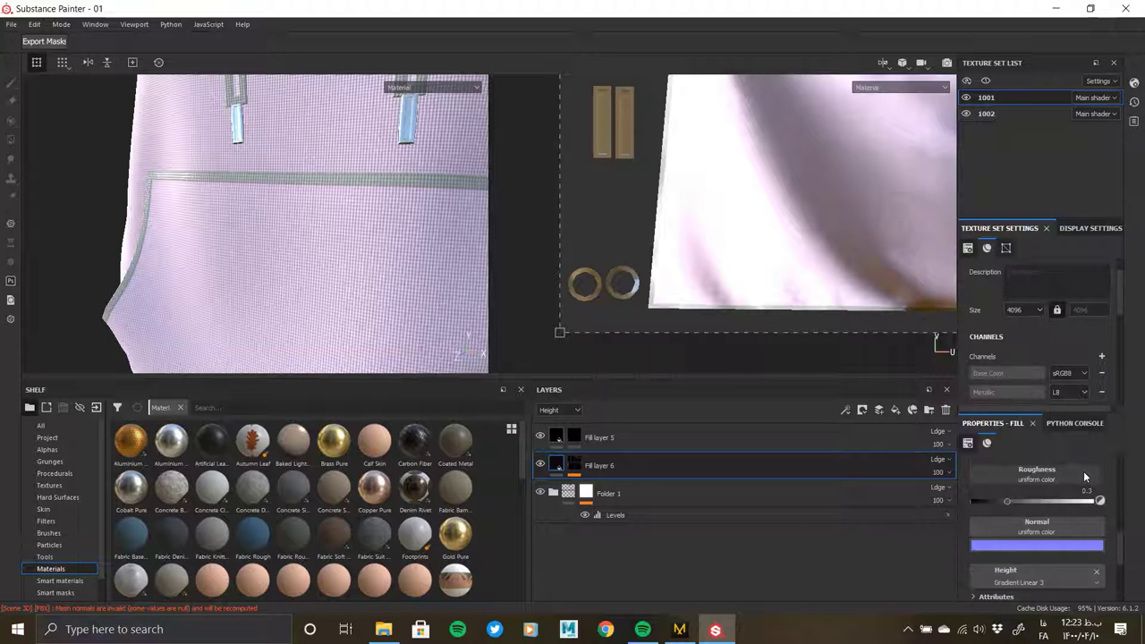
- Raise the gradient's tiling to 5 so the stripes repeat densely
scroll(1026, 543, up, 3)
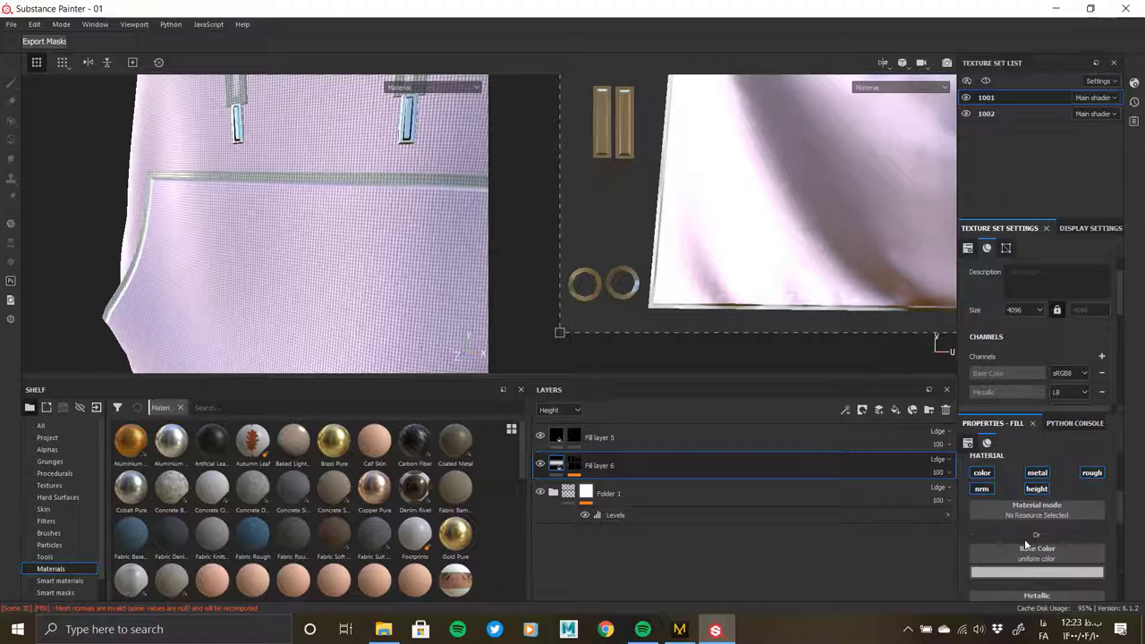
scroll(1020, 511, up, 2)
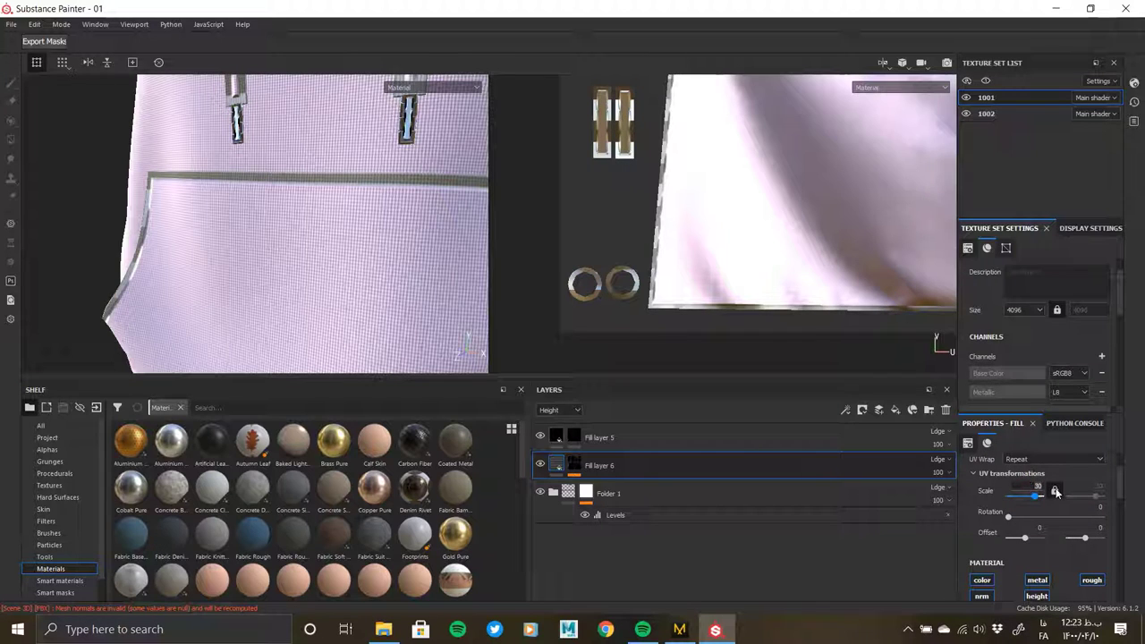
drag(1121, 484, 1116, 586)
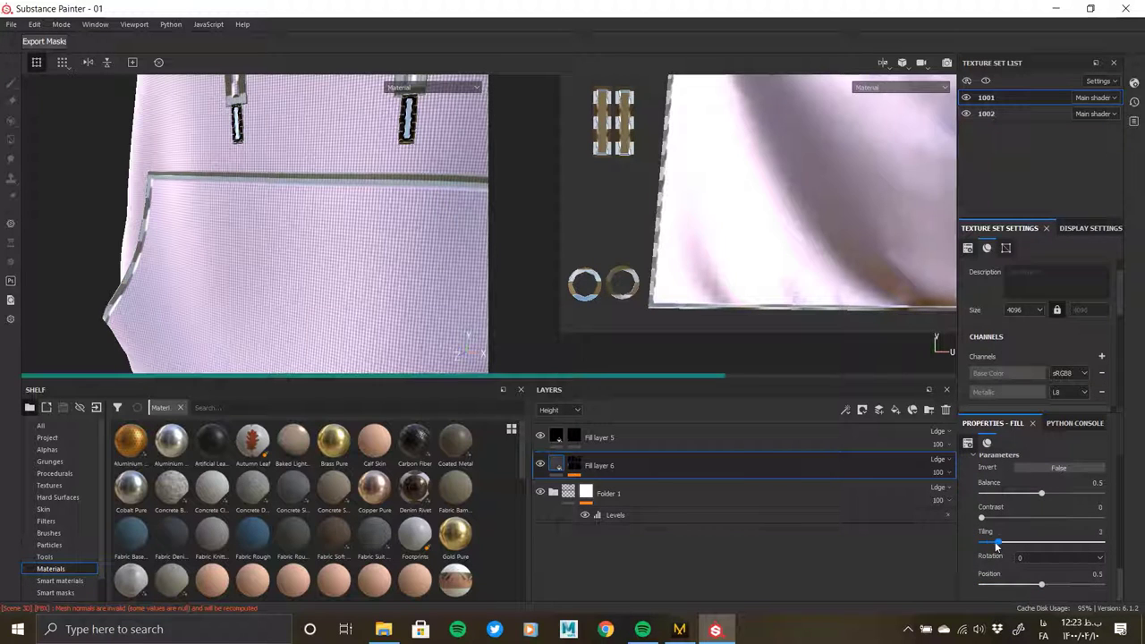
drag(999, 546, 1005, 548)
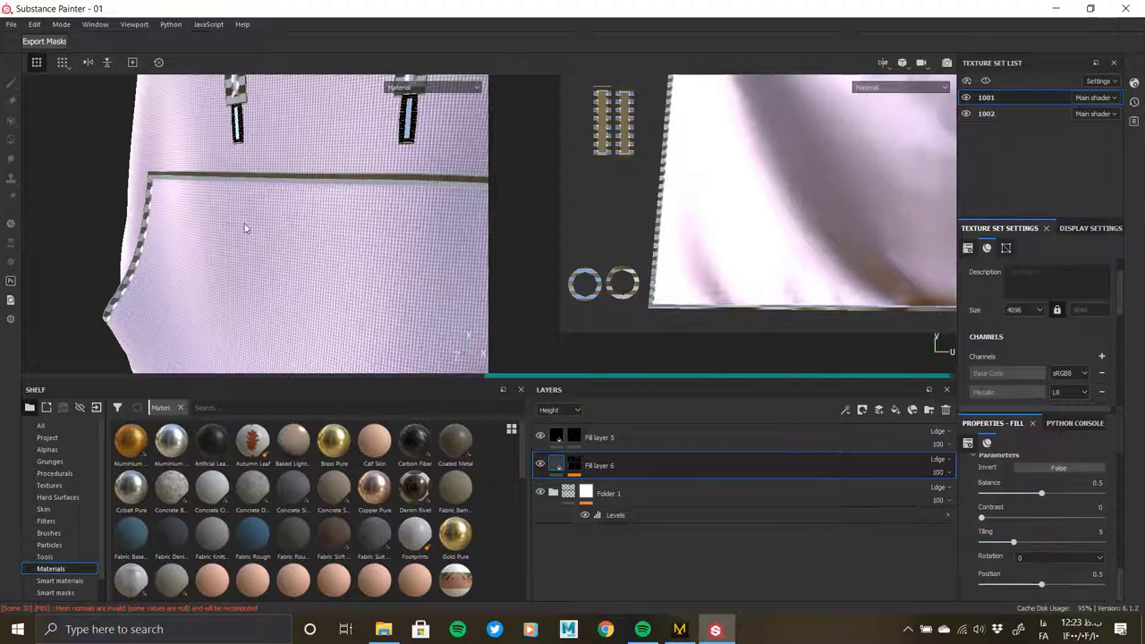
mouse_move(245, 224)
alt+mouse_down()
mouse_move(241, 163)
mouse_move(207, 141)
mouse_move(176, 238)
mouse_move(289, 197)
mouse_move(263, 234)
mouse_move(140, 212)
mouse_move(162, 194)
mouse_move(318, 172)
mouse_move(256, 197)
mouse_move(271, 268)
mouse_move(261, 193)
mouse_move(376, 268)
alt+mouse_up()
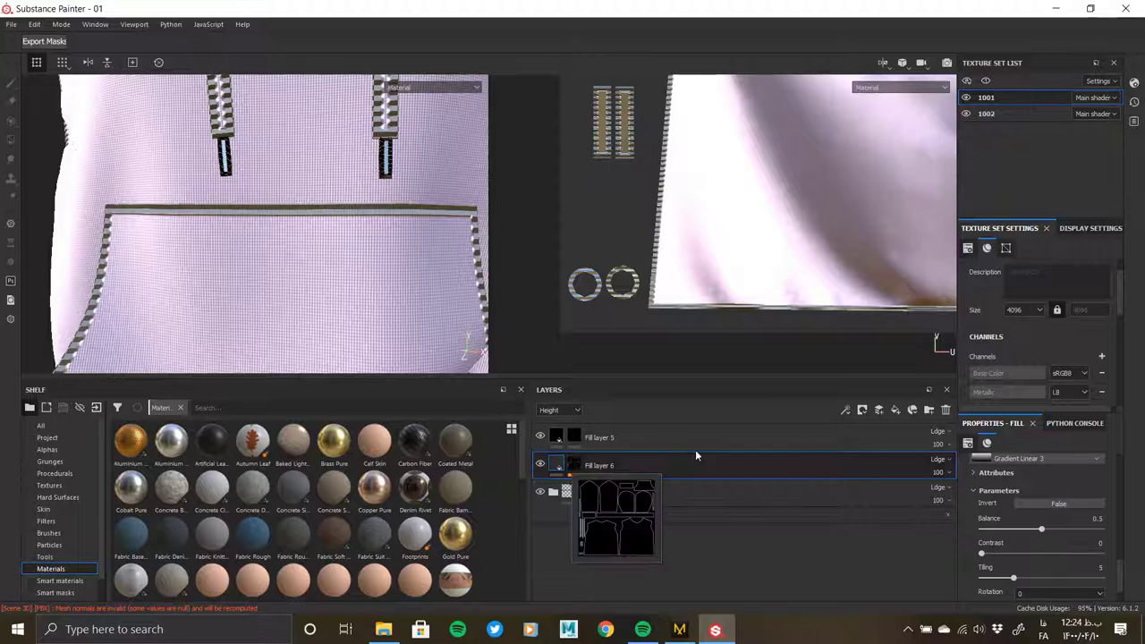
- Set Fill layer 6's opacity to 19 and check the pocket and hem
click(938, 471)
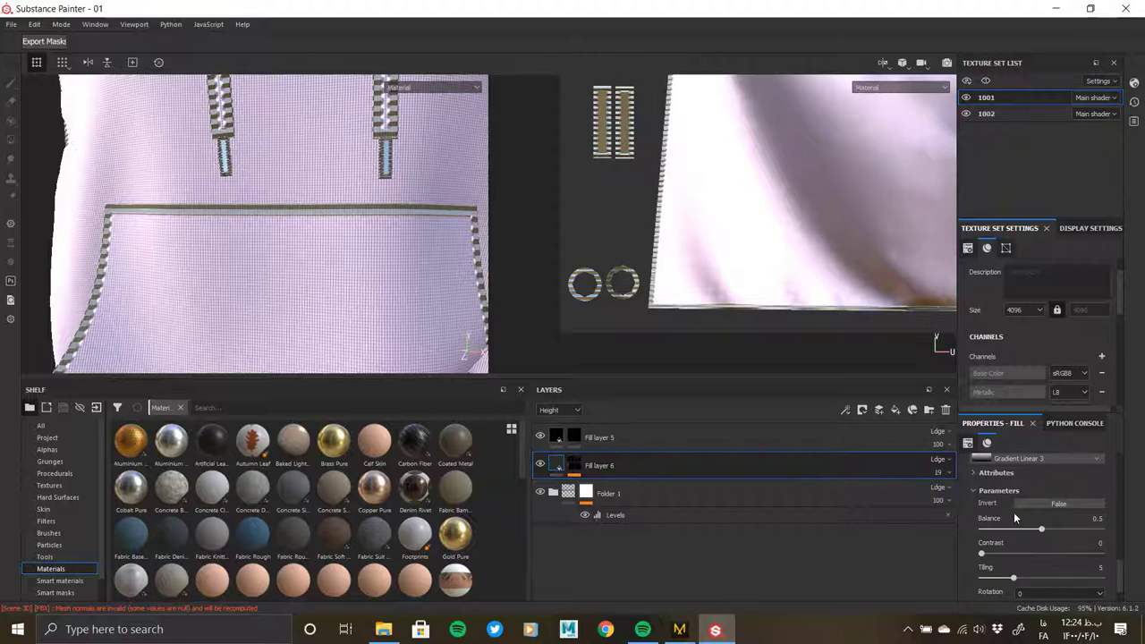
scroll(1014, 517, down, 5)
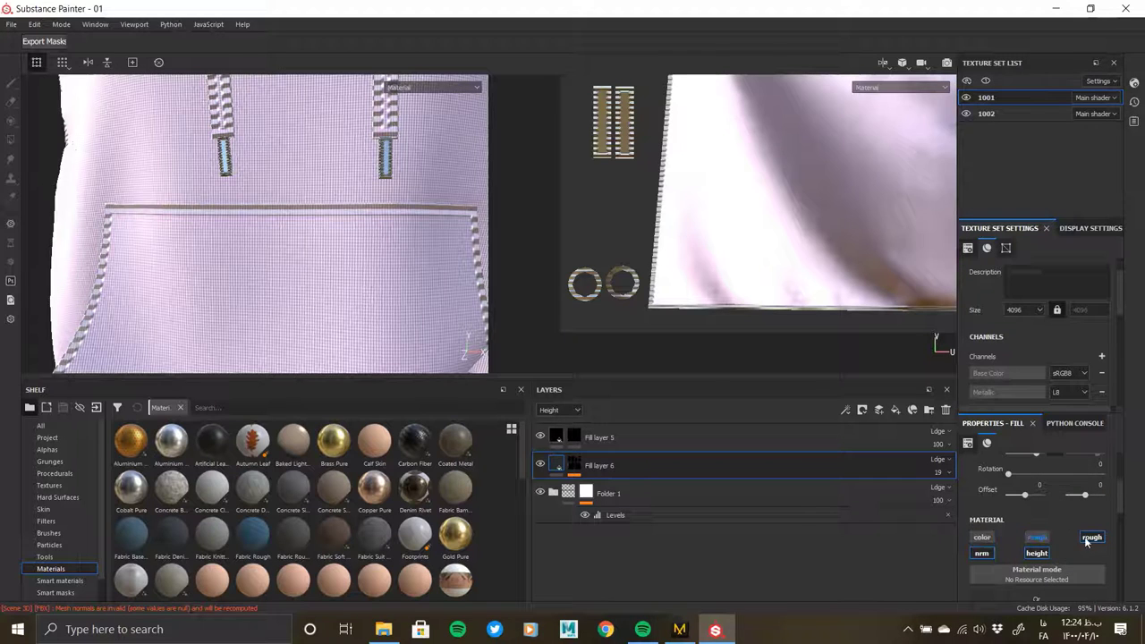
mouse_move(281, 188)
alt+mouse_down()
mouse_move(230, 210)
mouse_move(384, 256)
mouse_move(185, 209)
mouse_move(331, 220)
mouse_move(295, 215)
alt+mouse_up()
scroll(295, 214, up, 3)
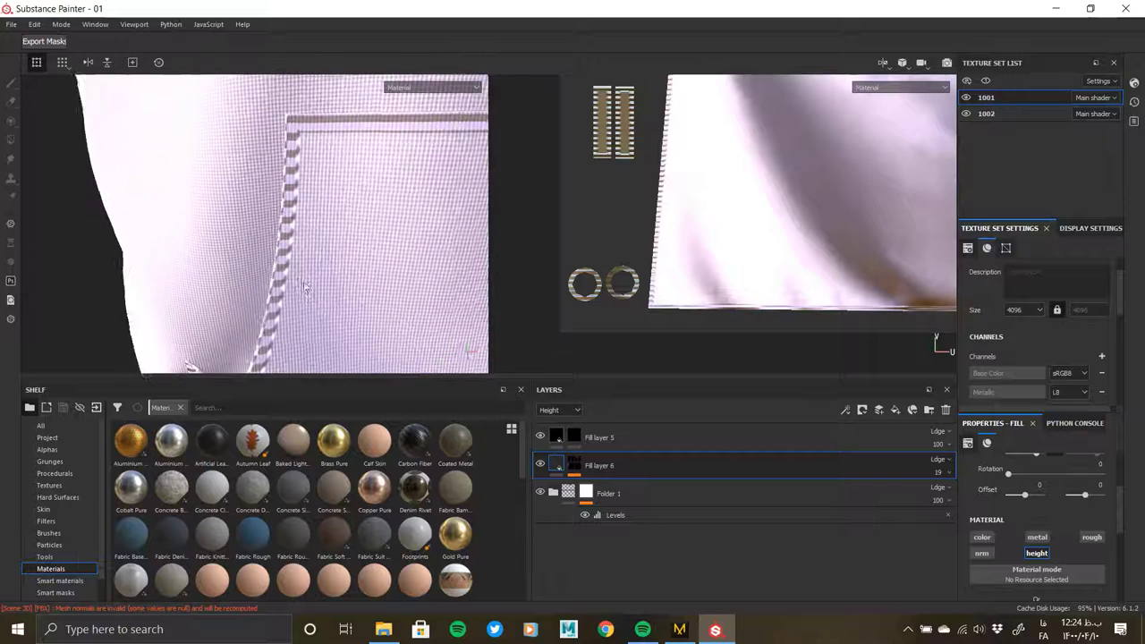
drag(591, 472, 595, 473)
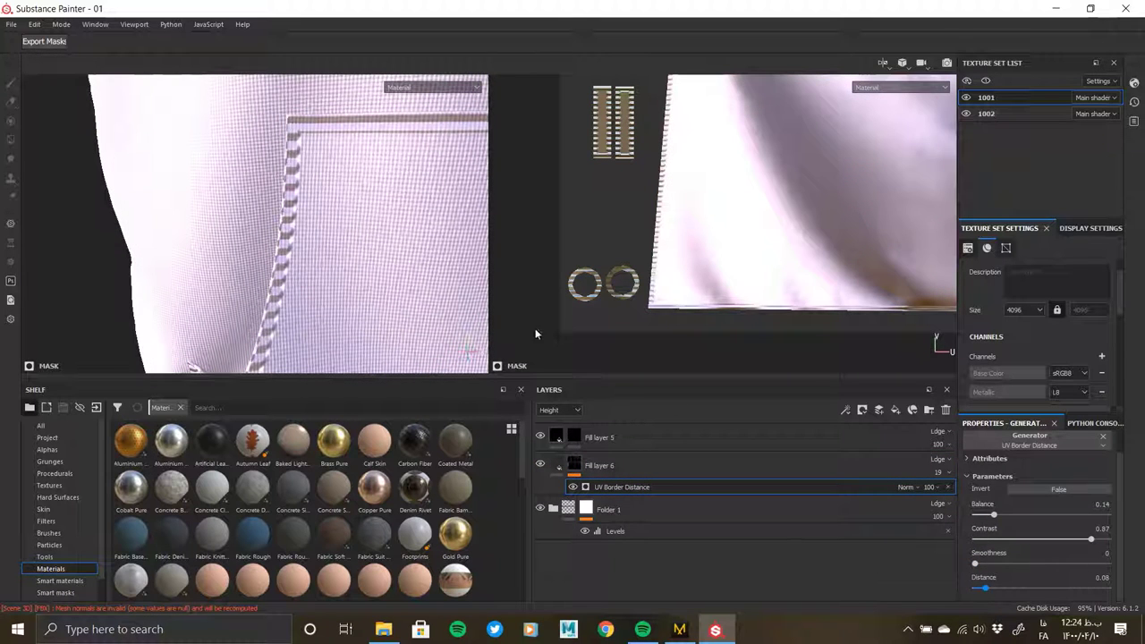
- Remove the UV Border Distance mask and lower Fill layer 6's opacity from 19 to 14
scroll(363, 264, down, 3)
mouse_move(314, 273)
alt+mouse_down()
mouse_move(299, 248)
mouse_move(328, 286)
alt+mouse_up()
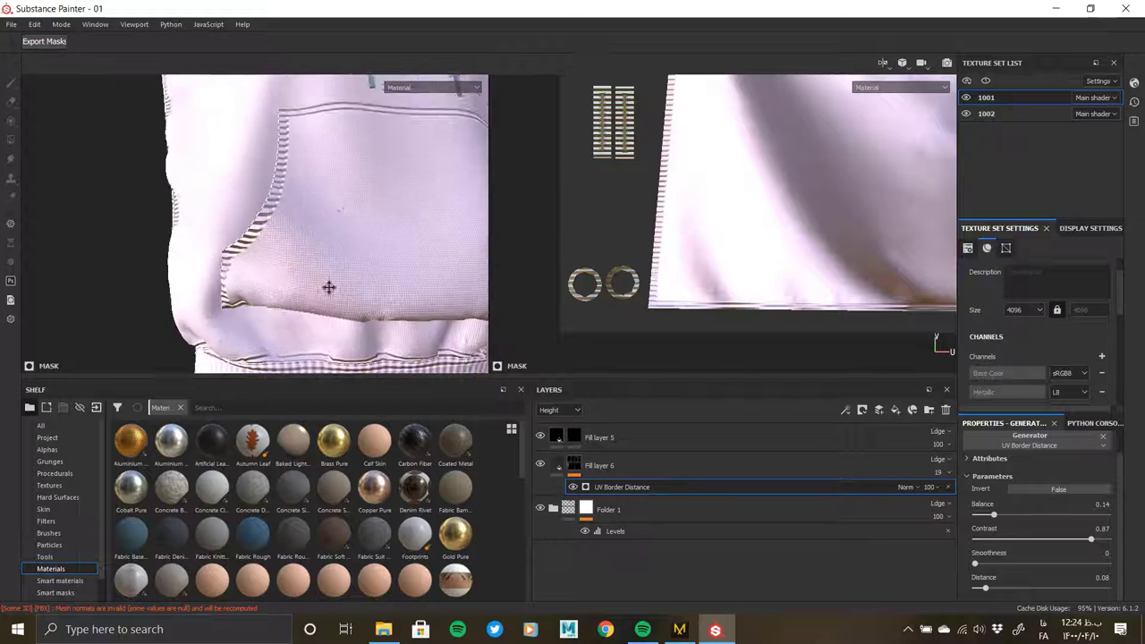
scroll(327, 286, up, 3)
click(948, 486)
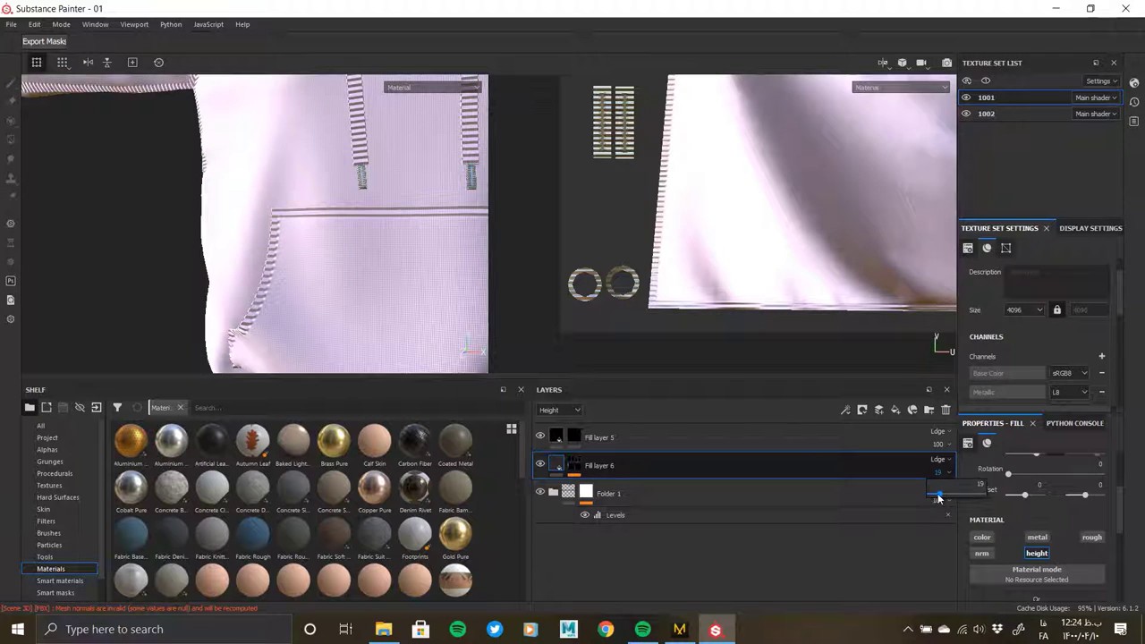
mouse_move(939, 499)
mouse_down()
mouse_move(928, 509)
mouse_move(938, 512)
mouse_up()
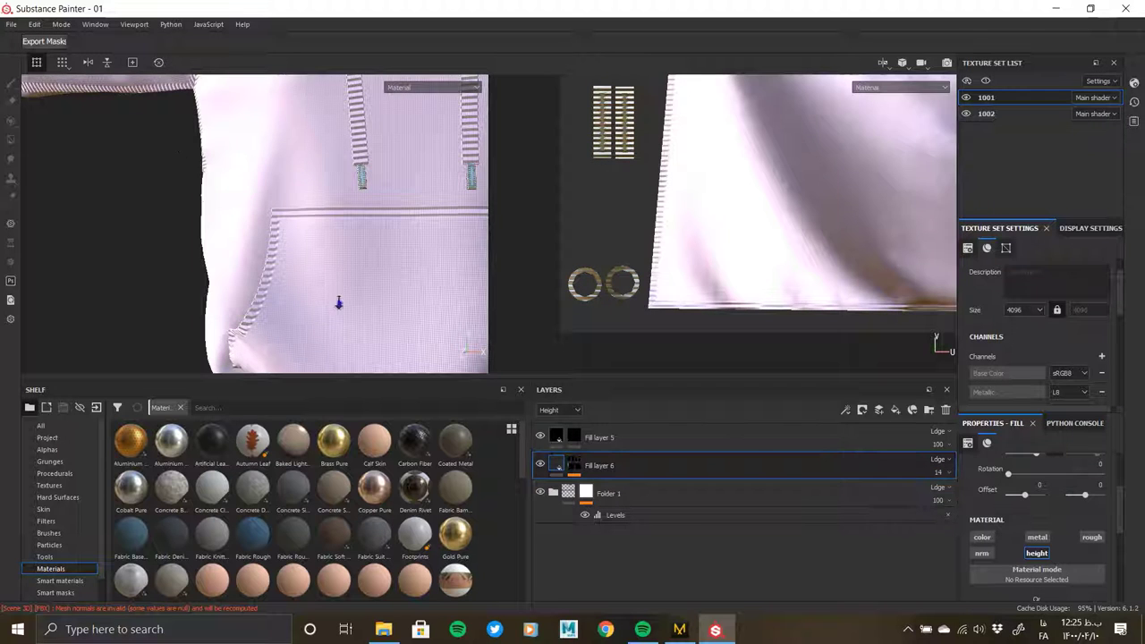
mouse_move(332, 302)
alt+mouse_down()
mouse_move(281, 224)
mouse_move(319, 187)
mouse_move(312, 108)
mouse_move(638, 465)
alt+mouse_up()
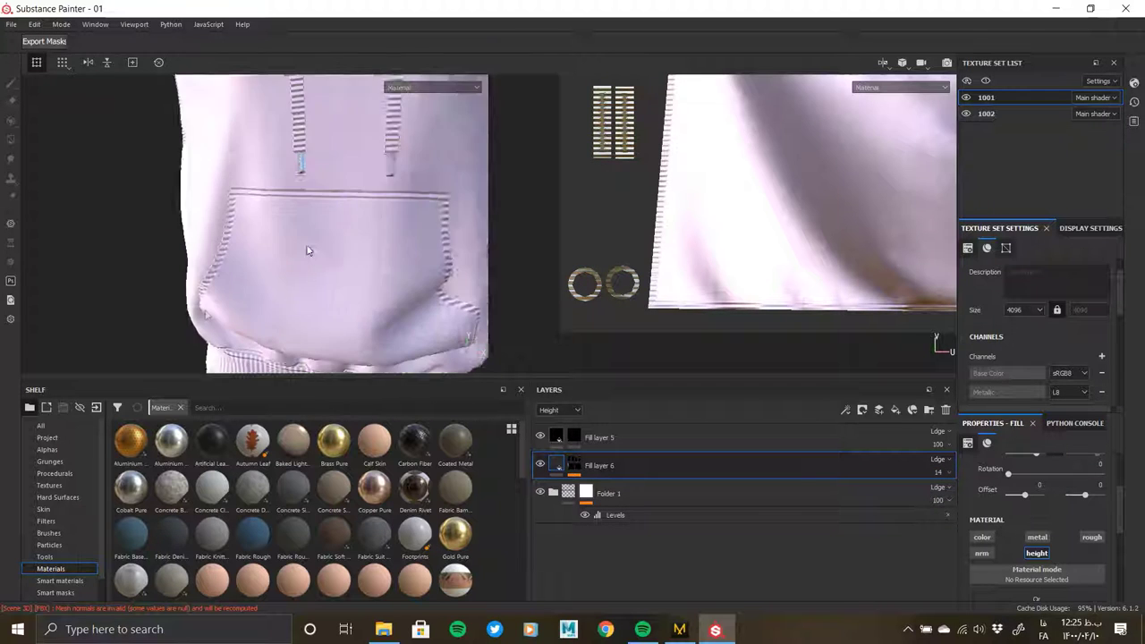
- Group Fill layer 6 into Folder 2 and give the folder a black mask
key(ctrl+g)
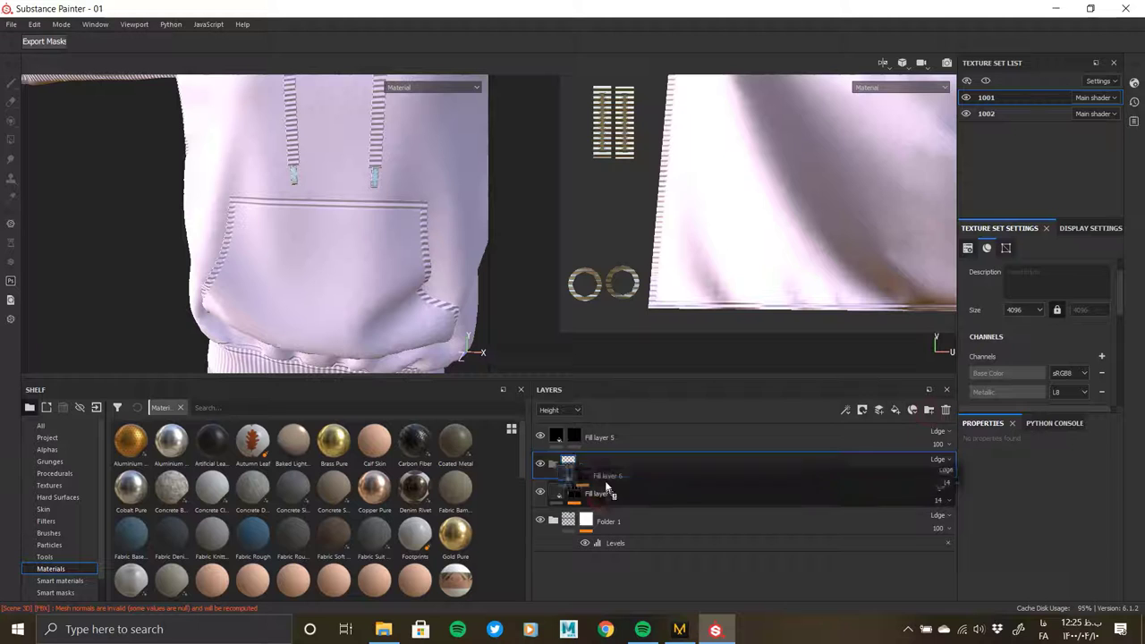
right_click(569, 466)
click(605, 257)
key(4)
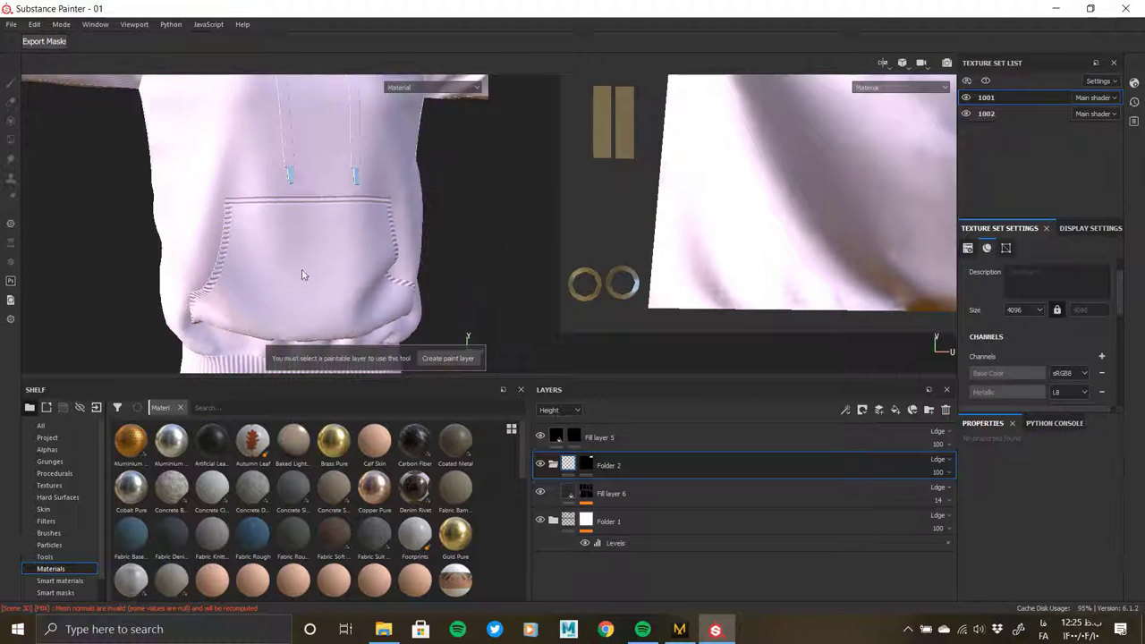
mouse_move(328, 268)
alt+mouse_down()
mouse_move(285, 248)
mouse_move(256, 317)
mouse_move(296, 263)
mouse_move(343, 253)
mouse_move(290, 268)
mouse_move(192, 238)
mouse_move(233, 115)
mouse_move(276, 161)
mouse_move(430, 209)
mouse_move(108, 222)
mouse_move(195, 210)
mouse_move(296, 141)
alt+mouse_up()
alt+middle_drag(296, 141, 288, 292)
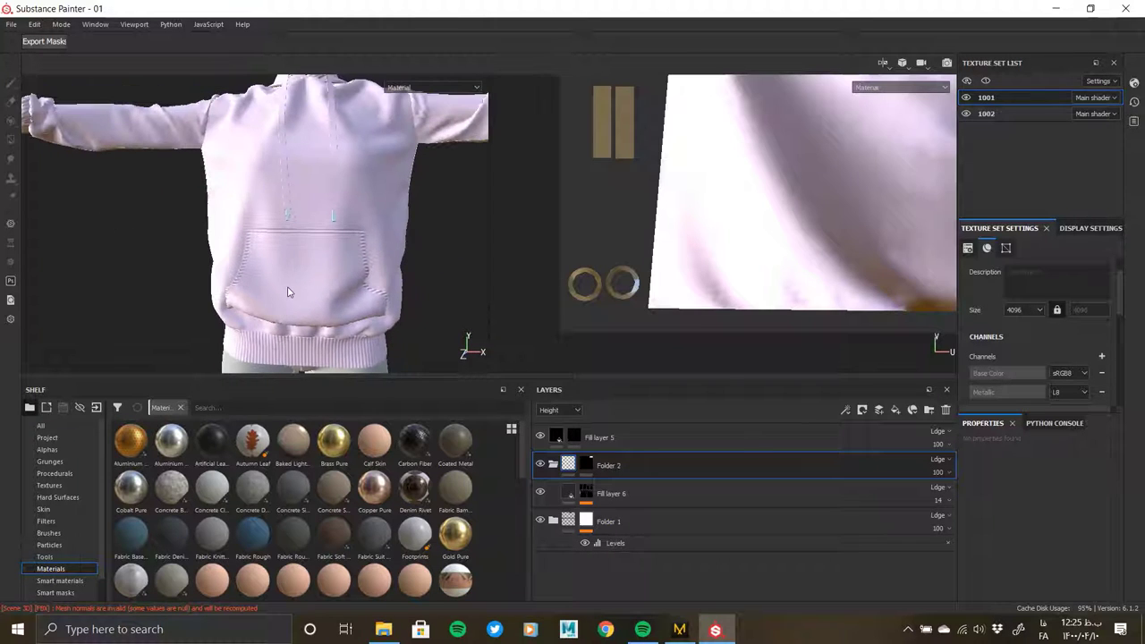
- Hide Fill layer 5 and switch to the pants texture set 1002
click(540, 437)
mouse_move(251, 223)
alt+mouse_down()
mouse_move(278, 274)
mouse_move(346, 243)
mouse_move(16, 206)
mouse_move(284, 208)
mouse_move(268, 215)
alt+mouse_up()
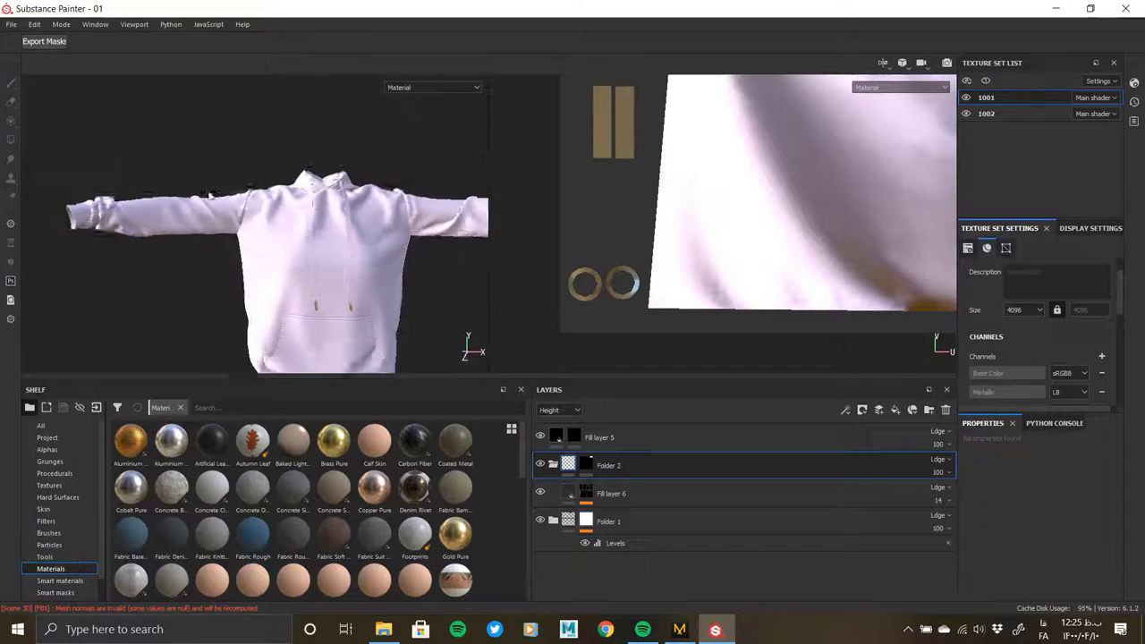
alt+middle_drag(268, 215, 268, 134)
click(986, 114)
- Hide texture set 1001 and apply the Fabric Denim Washed Out smart material to the pants
click(967, 97)
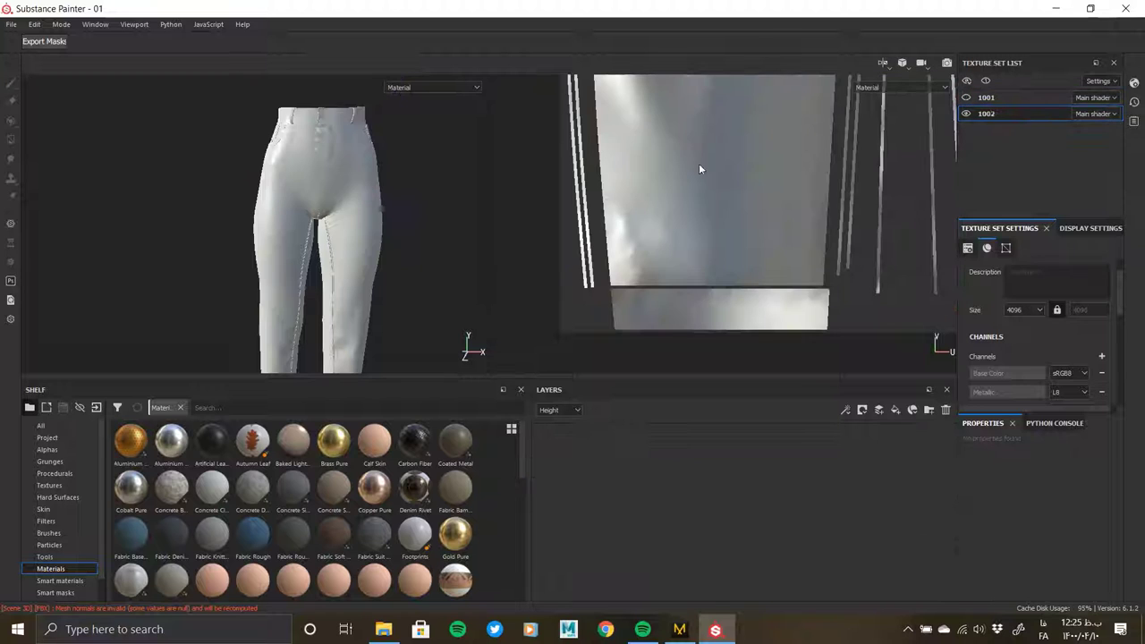
scroll(384, 289, up, 3)
scroll(323, 215, up, 3)
scroll(322, 214, up, 2)
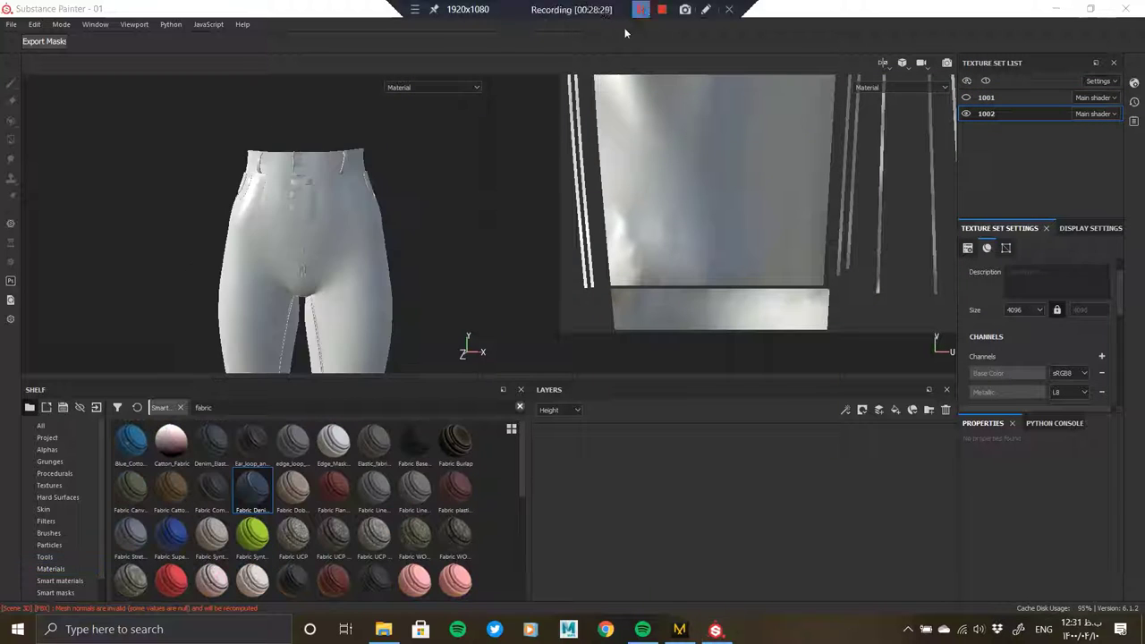
mouse_move(324, 232)
alt+mouse_down()
mouse_move(361, 243)
mouse_move(174, 233)
mouse_move(340, 269)
alt+mouse_up()
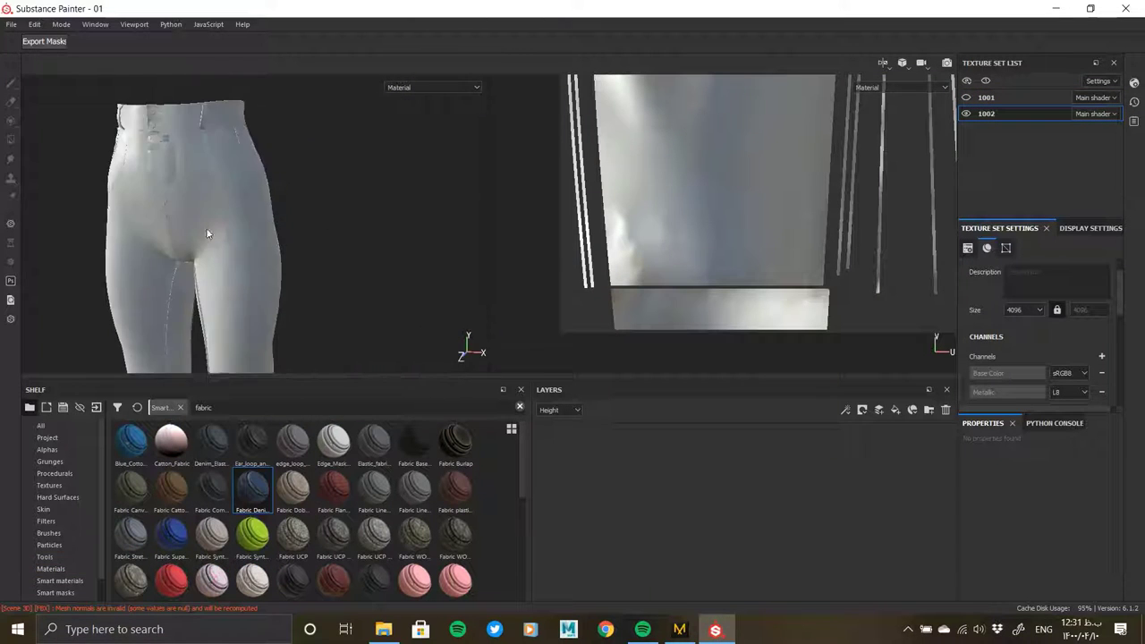
scroll(340, 268, up, 2)
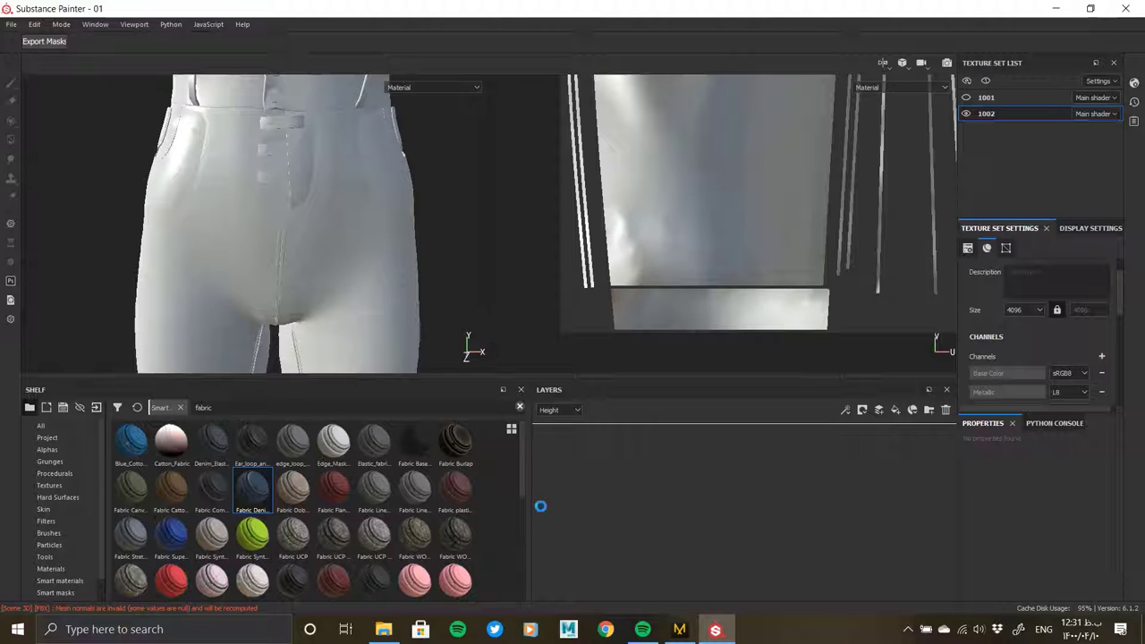
click(680, 629)
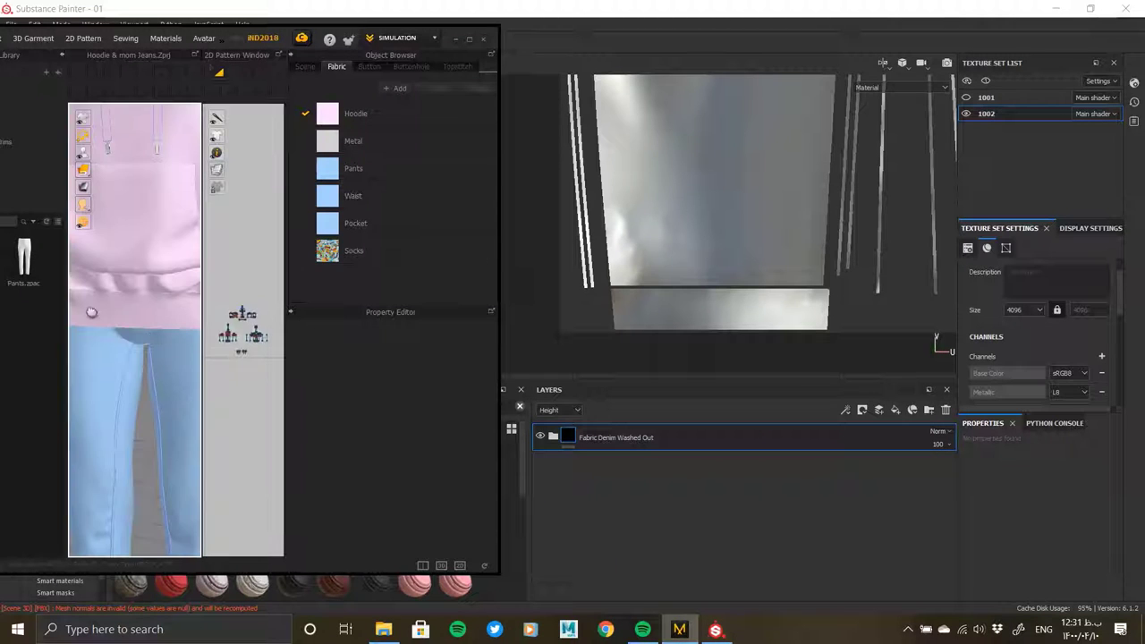
mouse_move(92, 311)
right_down()
mouse_move(170, 368)
mouse_move(165, 316)
right_up()
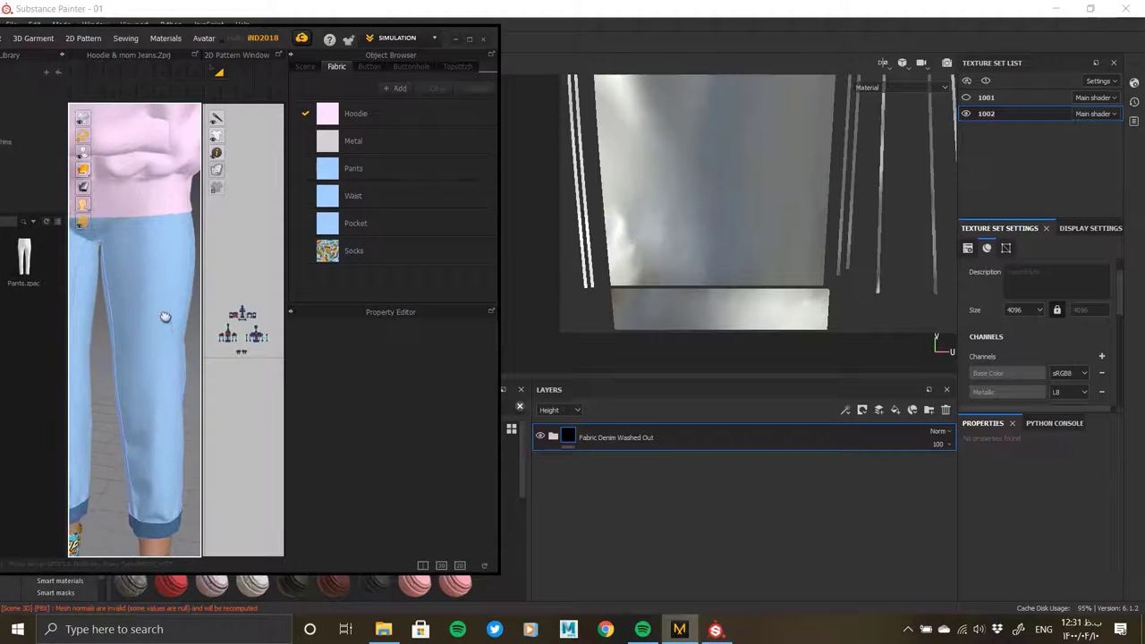
click(678, 17)
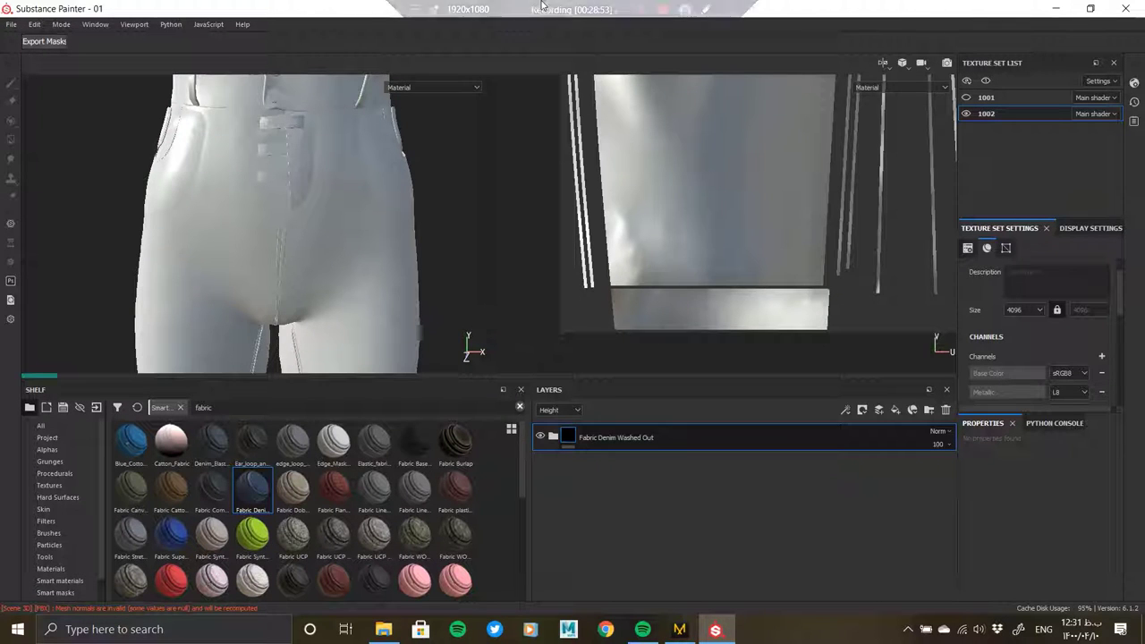
alt+drag(225, 205, 332, 263)
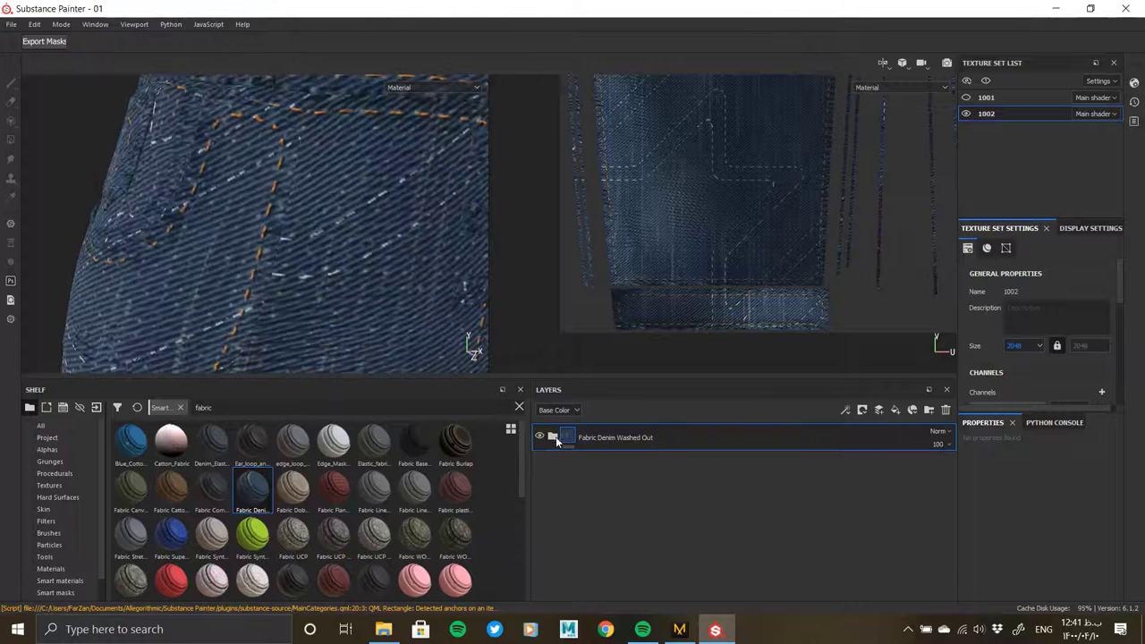
- Expand the denim material's layer folder and select the Denim Base layer
click(553, 437)
drag(539, 465, 537, 525)
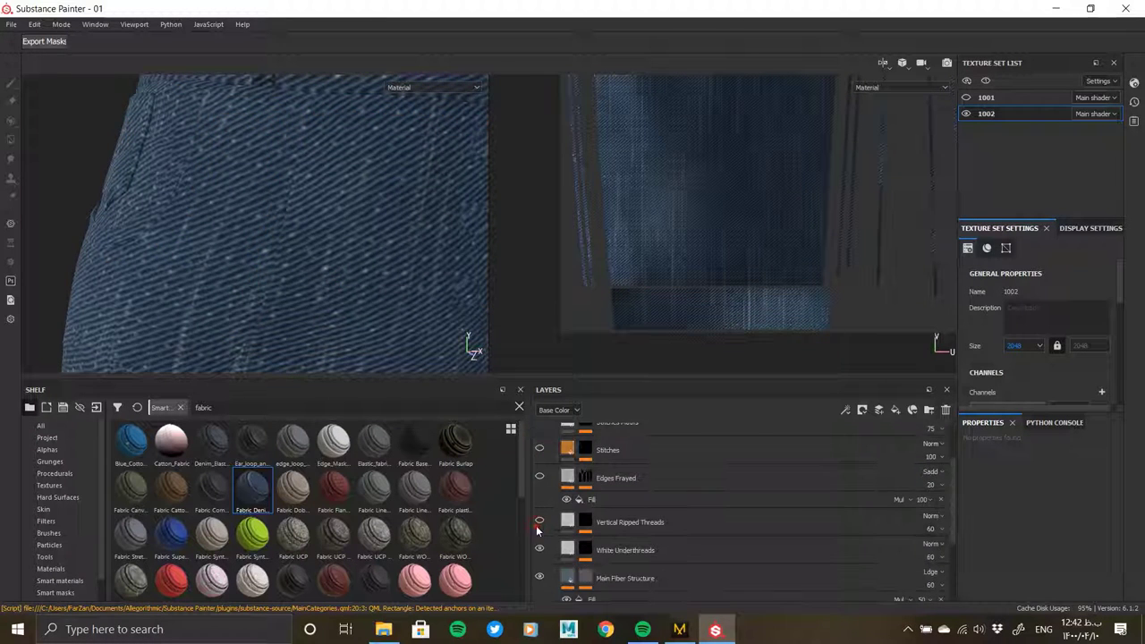
scroll(570, 552, down, 3)
click(617, 582)
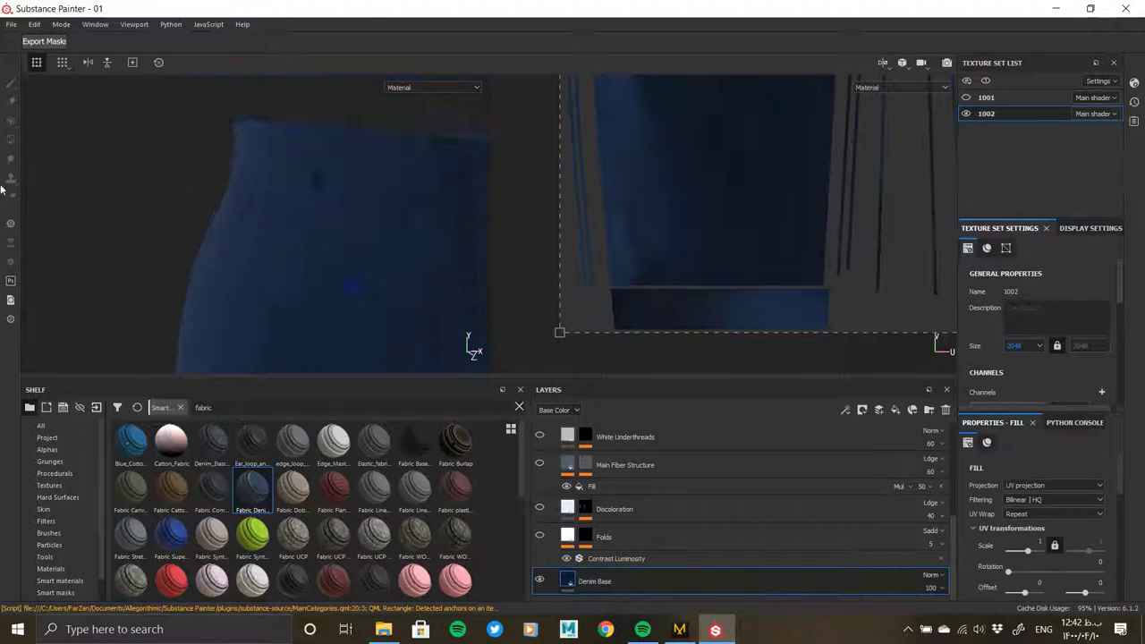
- Orbit and zoom the viewport onto the front of the legs and hips
mouse_move(296, 206)
alt+mouse_down()
mouse_move(228, 191)
mouse_move(319, 251)
mouse_move(340, 215)
alt+mouse_up()
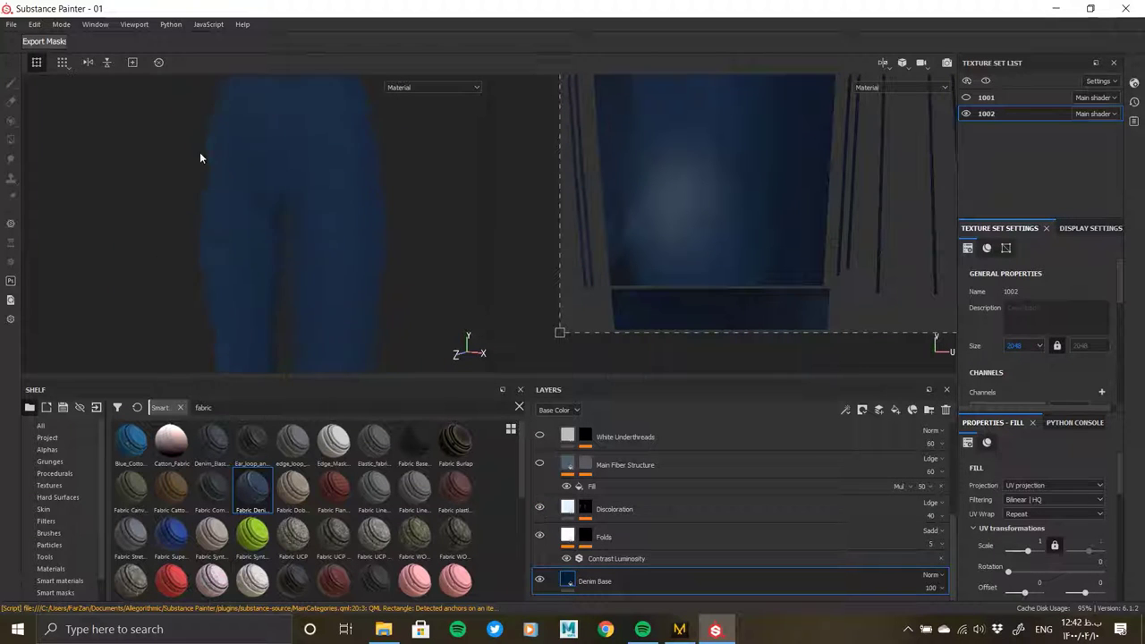
scroll(627, 239, down, 2)
alt+right_drag(270, 278, 363, 243)
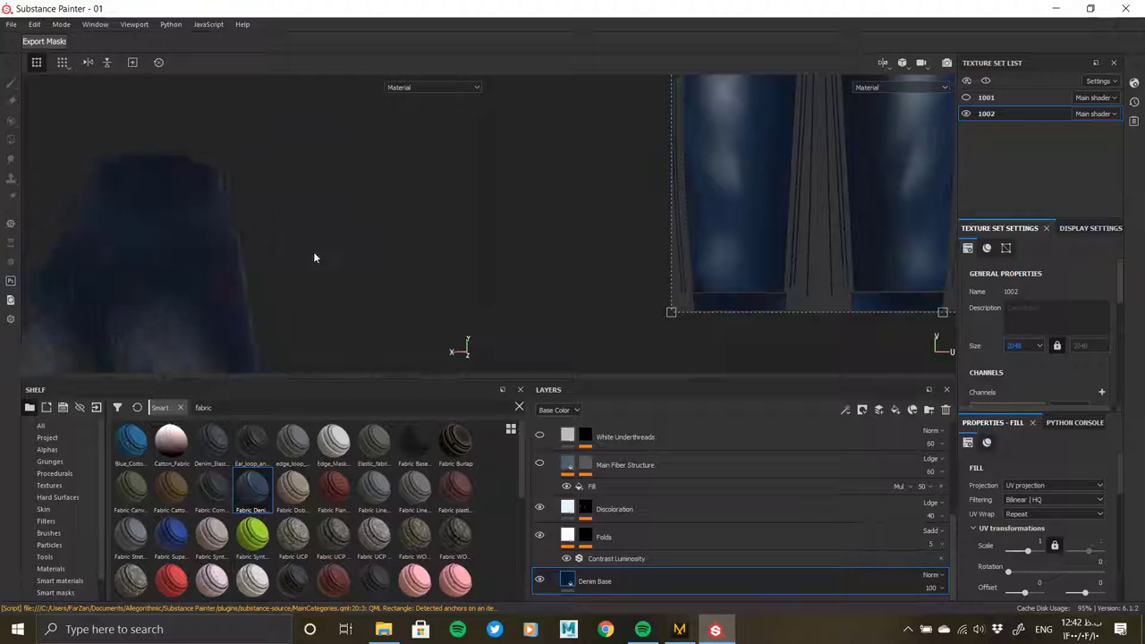
mouse_move(362, 244)
alt+mouse_down()
mouse_move(286, 256)
mouse_move(225, 235)
alt+mouse_up()
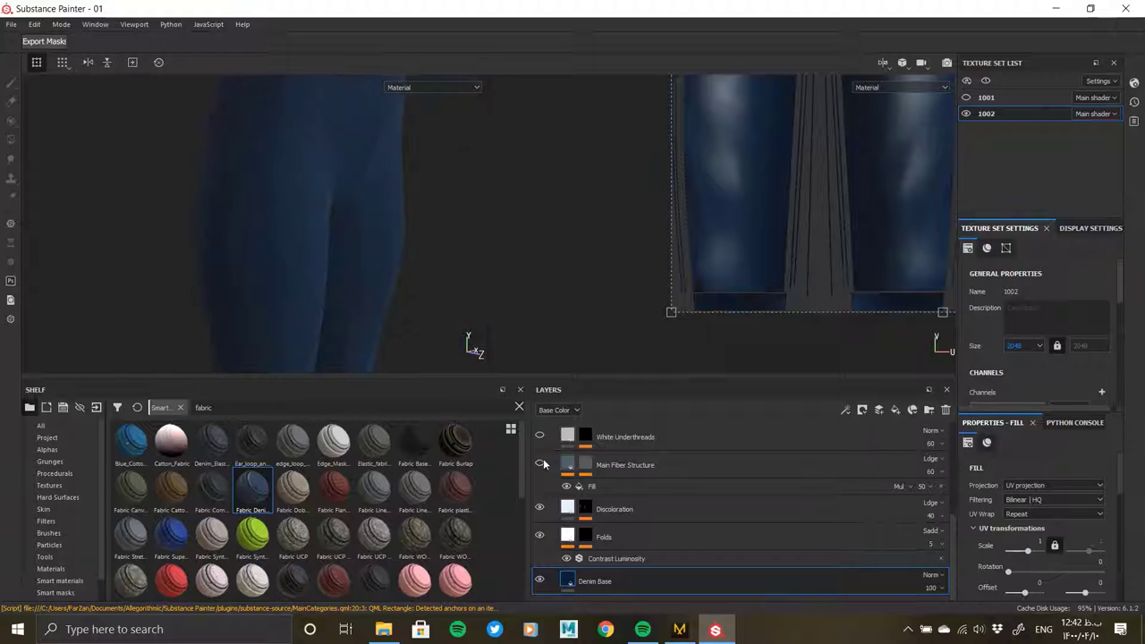
alt+drag(296, 250, 286, 294)
alt+right_drag(285, 294, 332, 312)
alt+drag(332, 313, 346, 323)
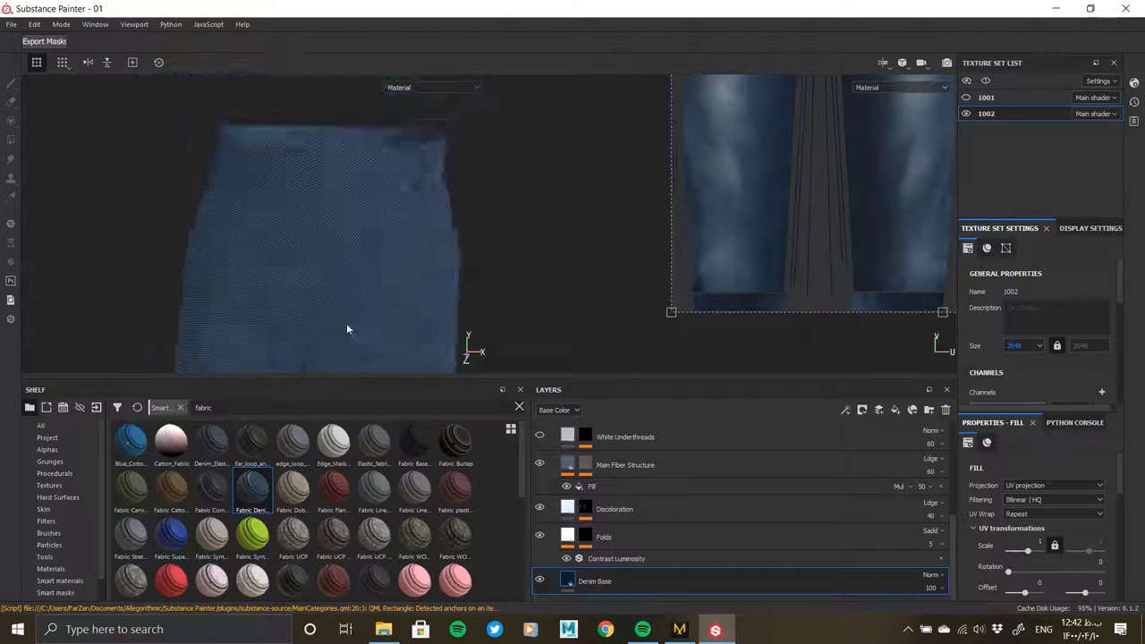
alt+right_drag(346, 323, 394, 340)
- Snap Substance Painter beside Marvelous Designer and sample the Pants fabric colour into Denim Base
key(alt+Tab)
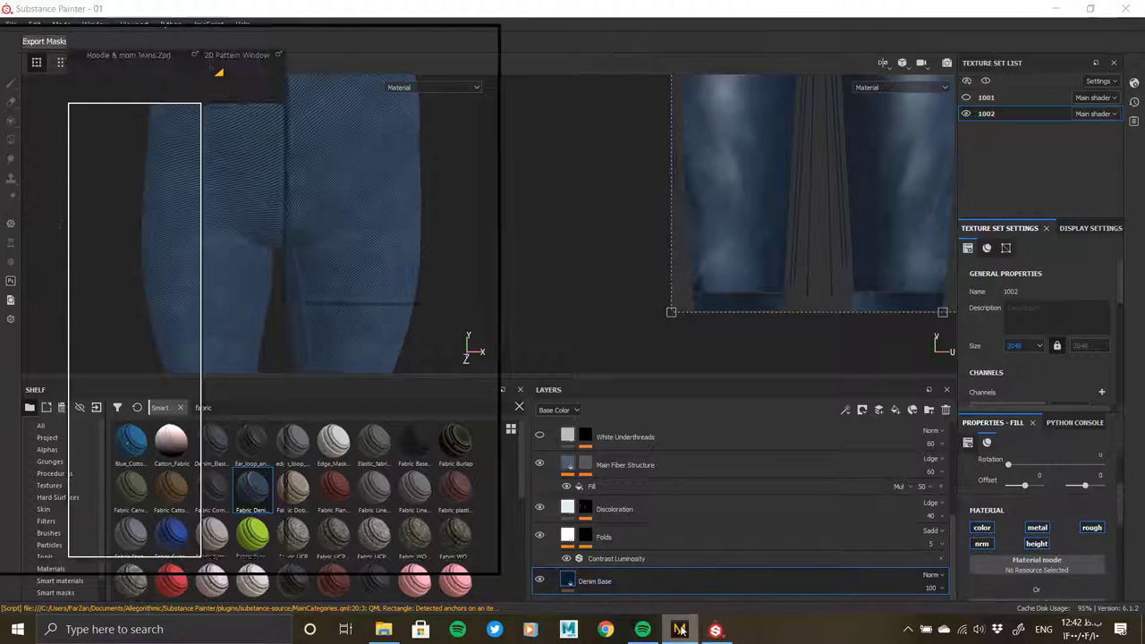
click(563, 37)
key(super+Right)
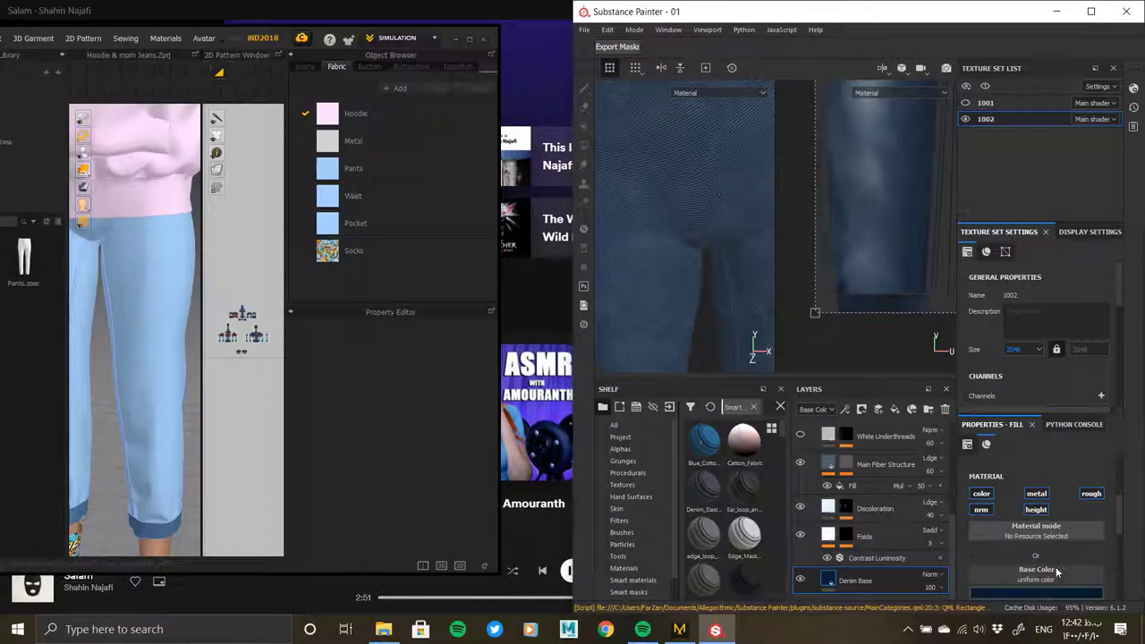
click(1057, 572)
click(1036, 455)
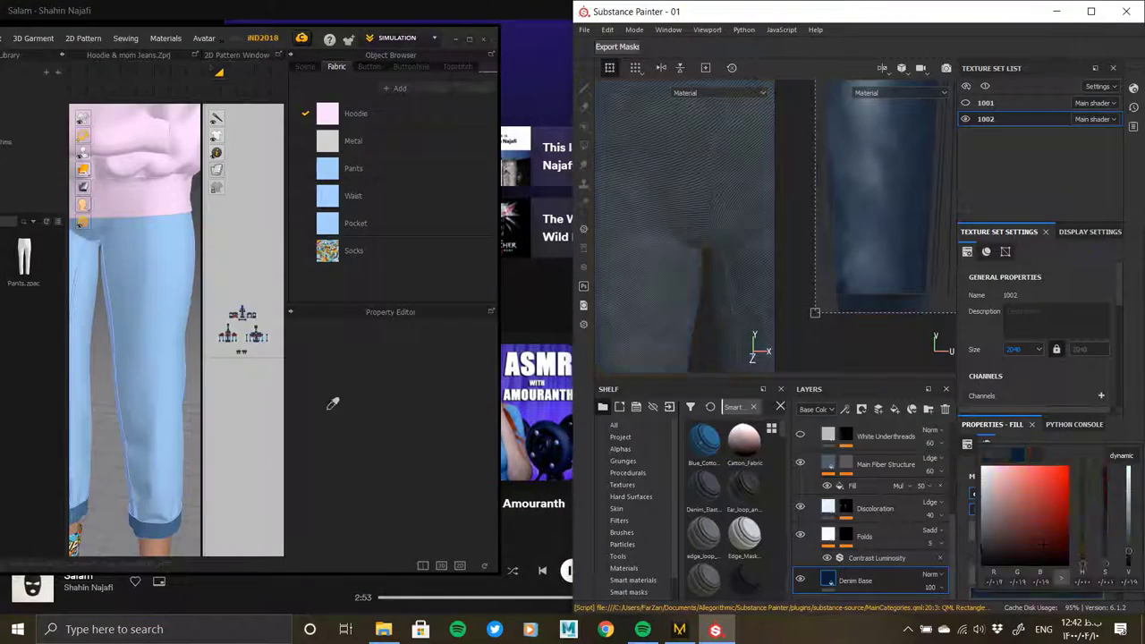
click(1087, 13)
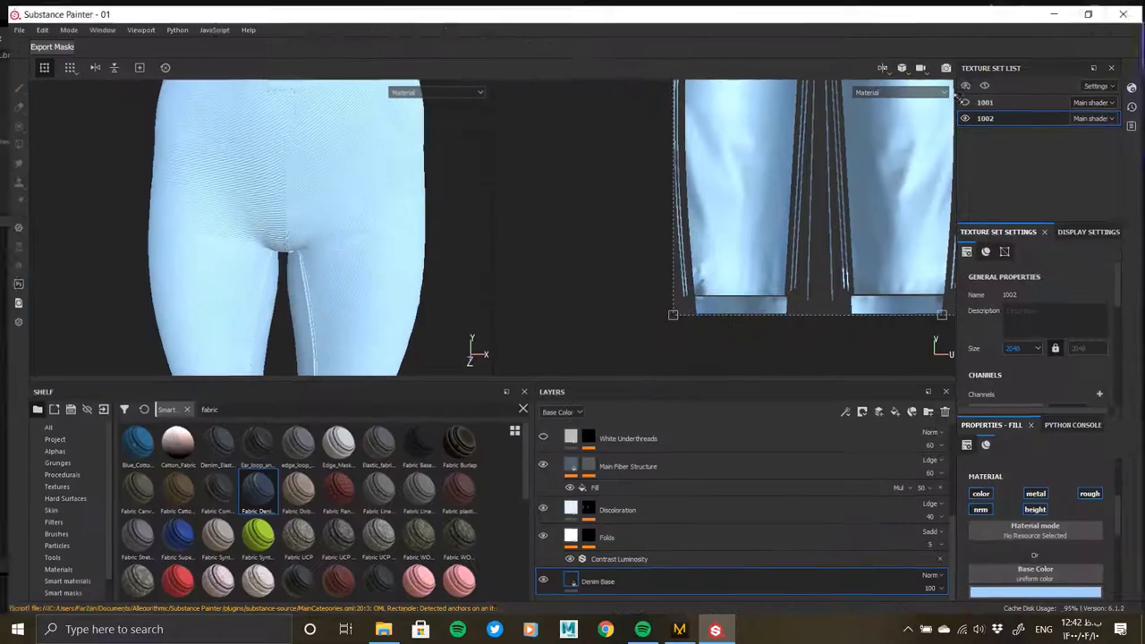
- Darken the Denim Base colour to a muted light blue
scroll(205, 217, down, 3)
alt+drag(205, 217, 326, 257)
scroll(327, 257, up, 2)
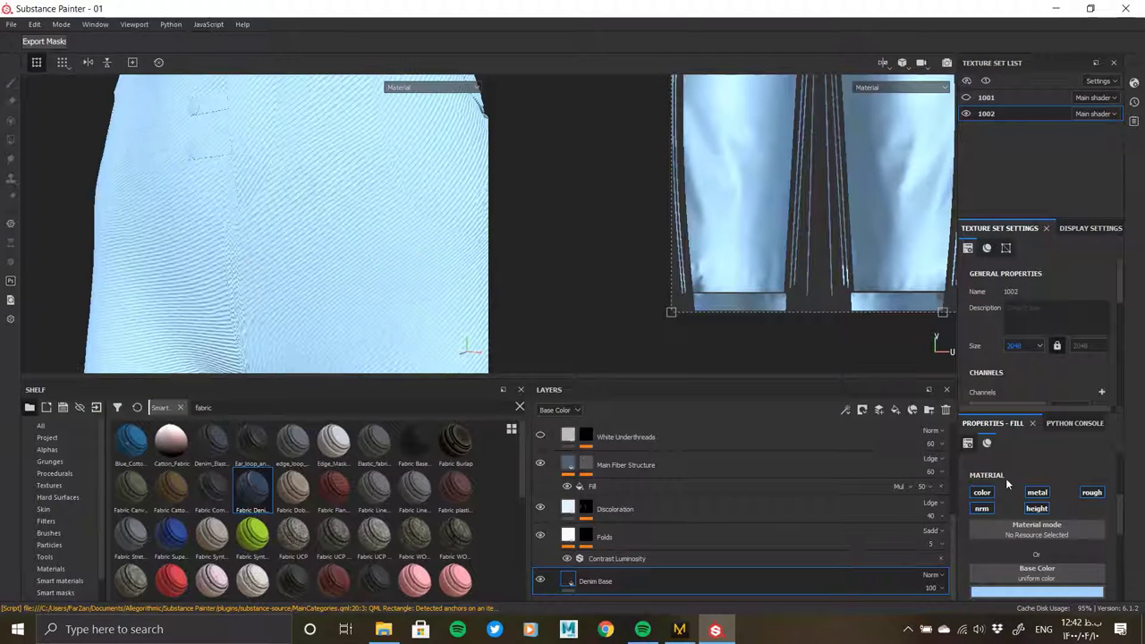
click(1015, 593)
click(1132, 506)
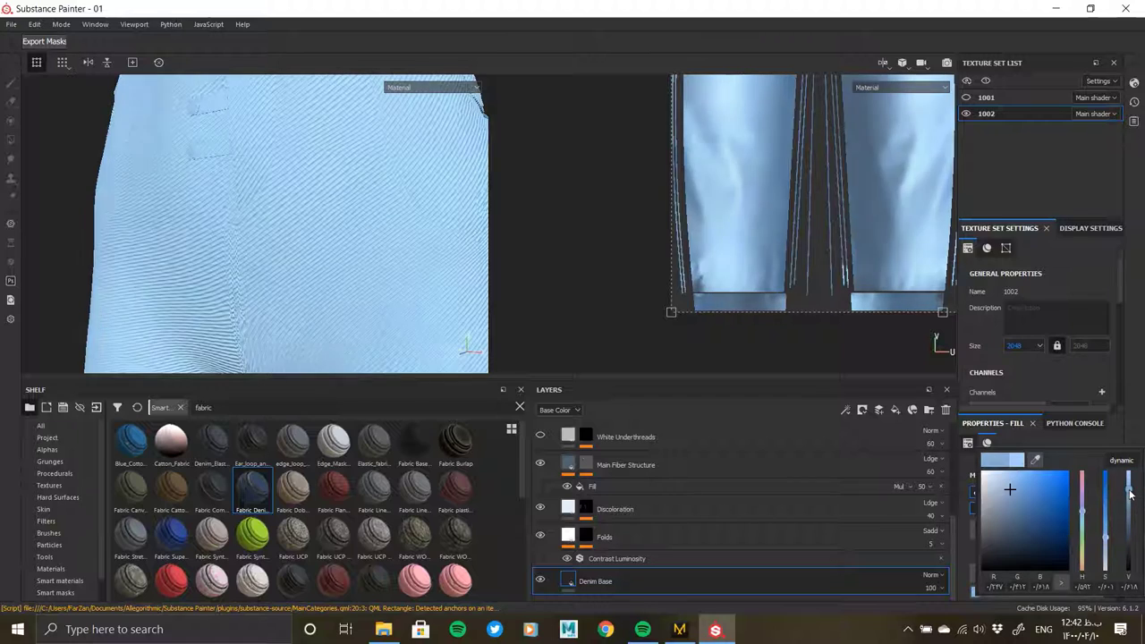
drag(1108, 530, 1131, 503)
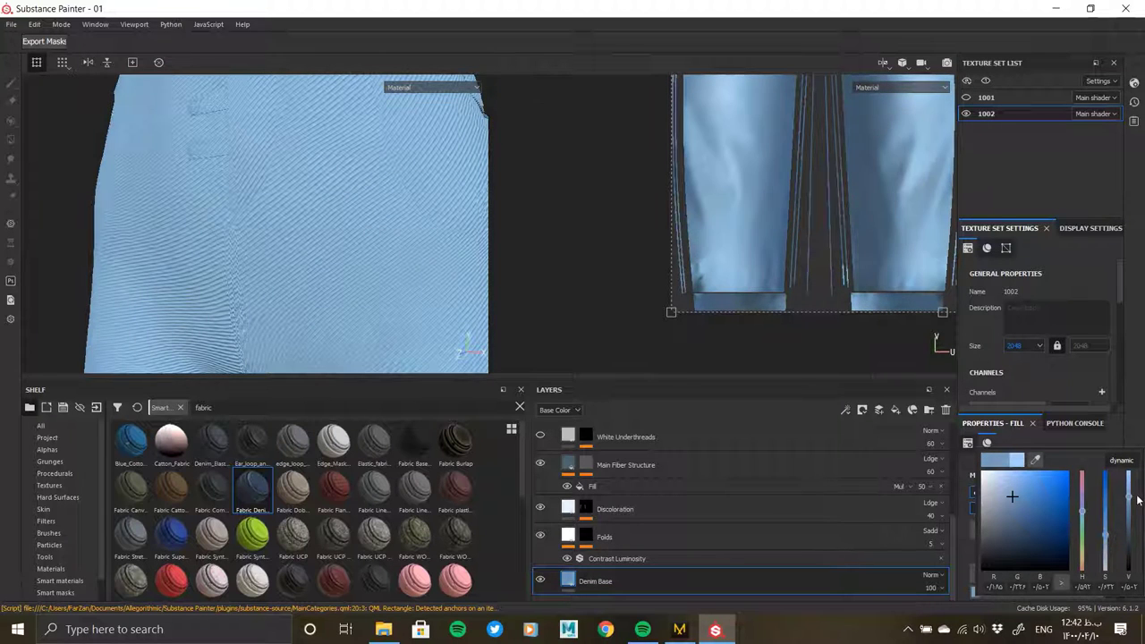
click(218, 253)
scroll(218, 253, down, 5)
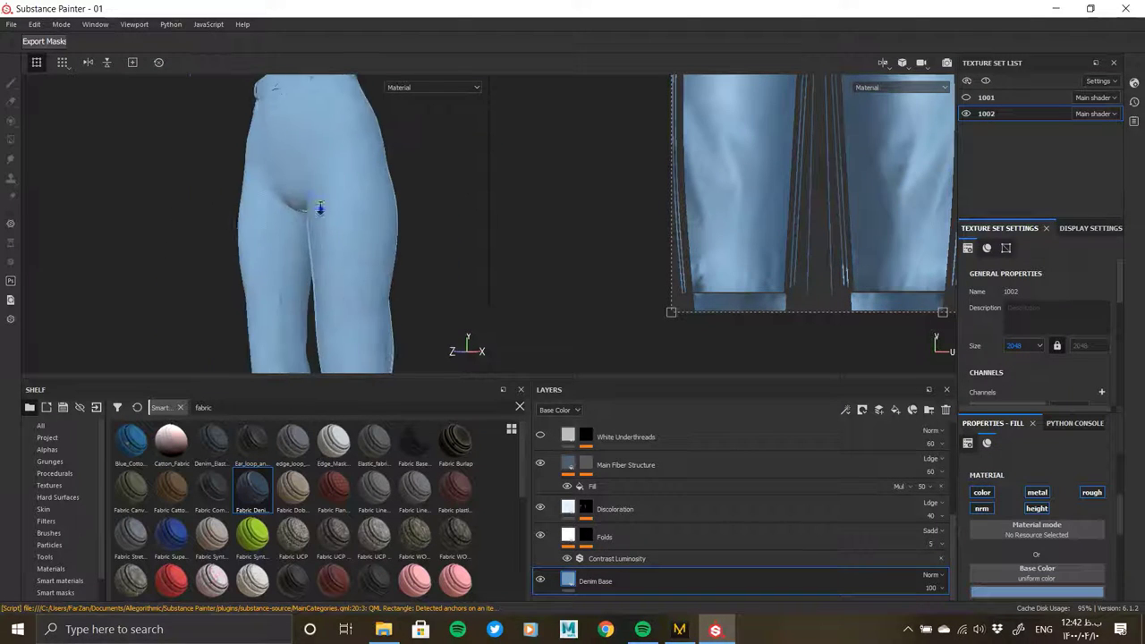
click(1038, 592)
drag(1129, 504, 1107, 533)
click(71, 221)
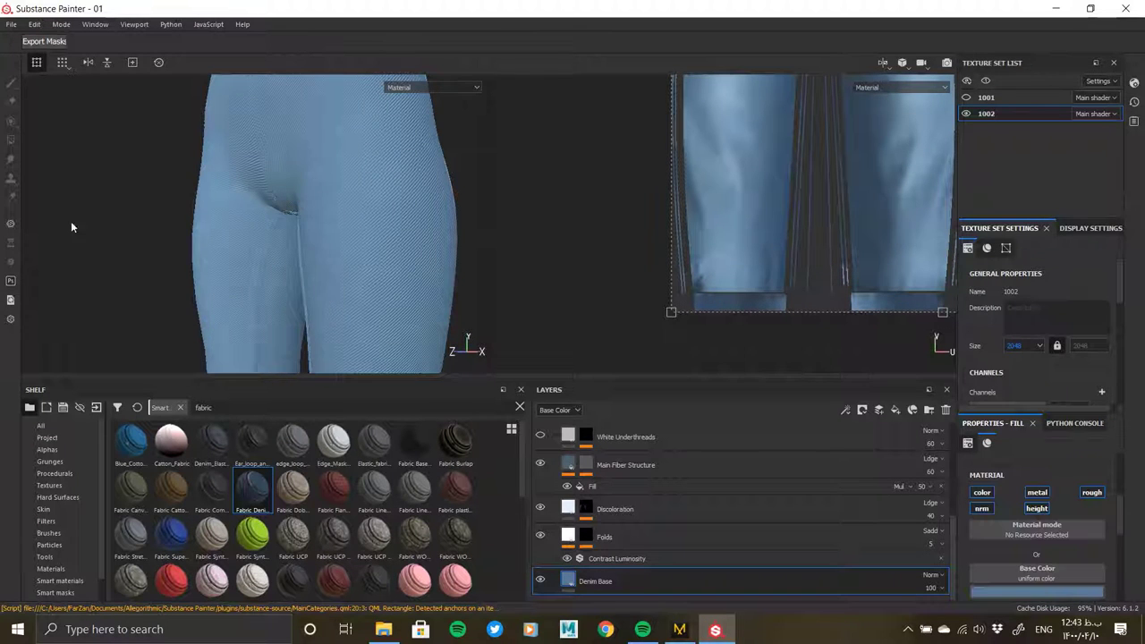
- Hide the Main Fiber Structure layer
alt+drag(71, 221, 370, 268)
scroll(276, 212, up, 3)
alt+drag(276, 212, 312, 158)
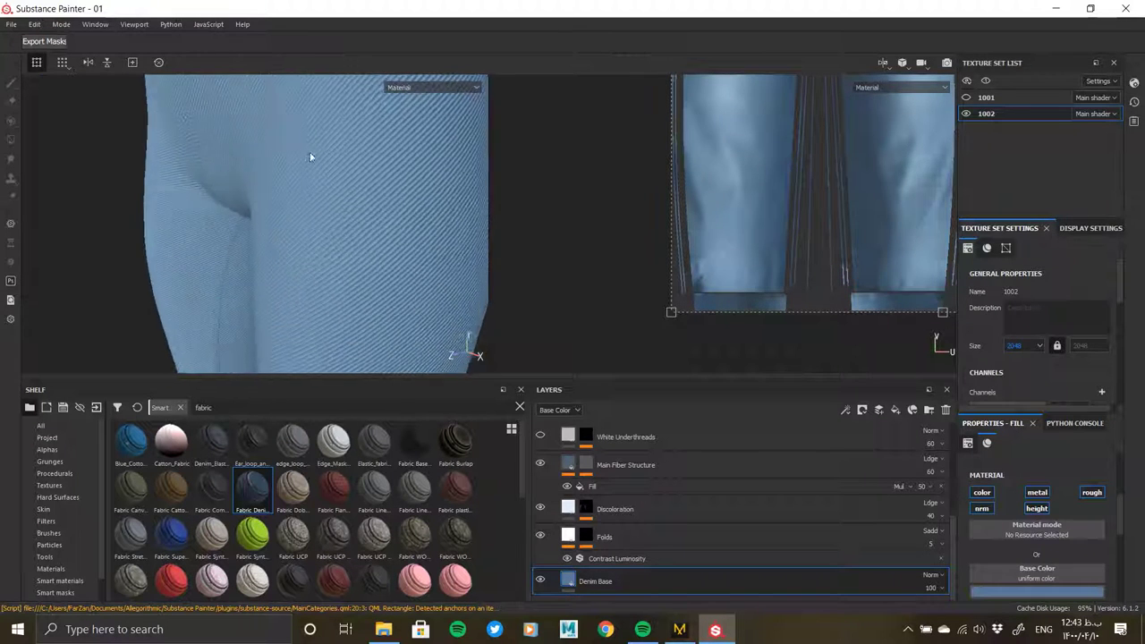
click(539, 463)
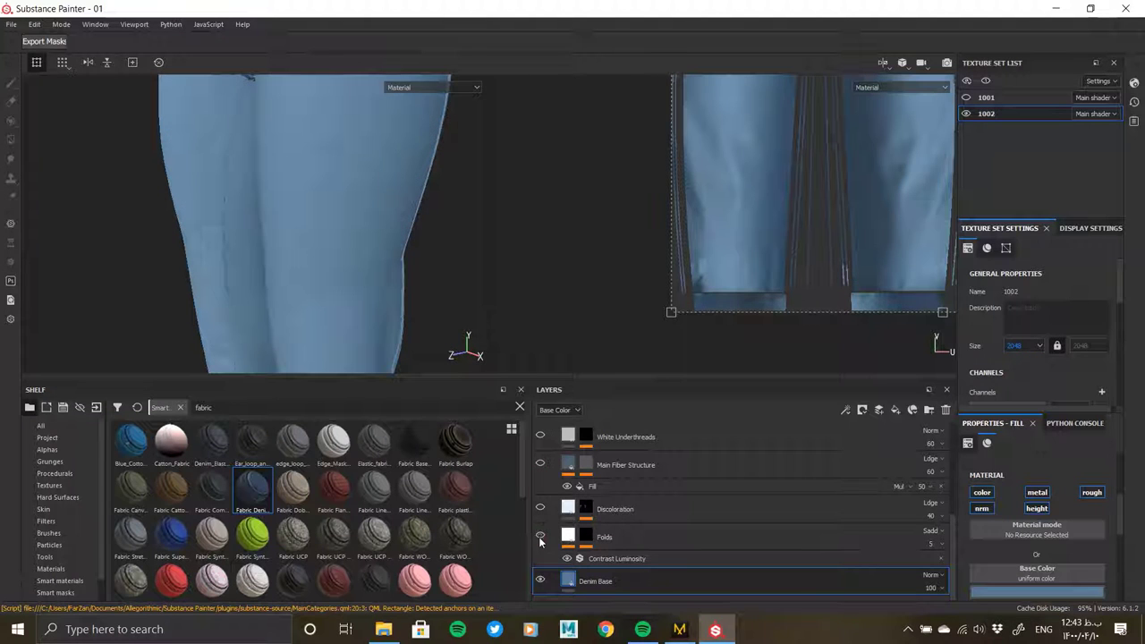
mouse_move(313, 209)
alt+mouse_down()
mouse_move(321, 240)
mouse_move(299, 235)
alt+mouse_up()
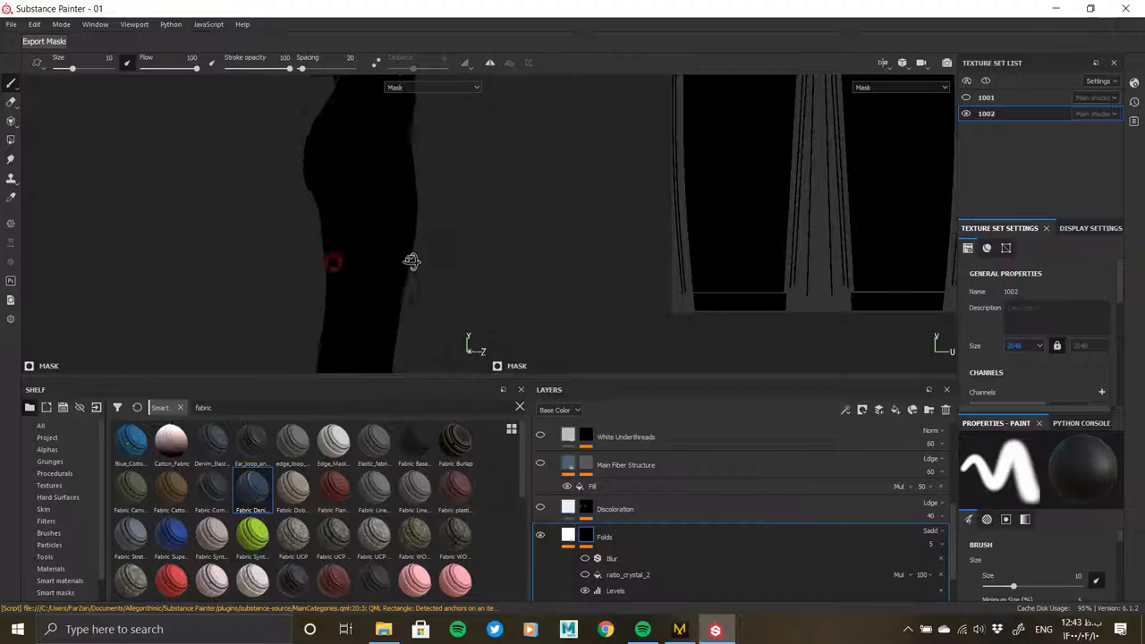
- Toggle the Levels and Fill effects in the Folds mask to inspect it
alt+drag(409, 259, 266, 236)
scroll(628, 574, down, 1)
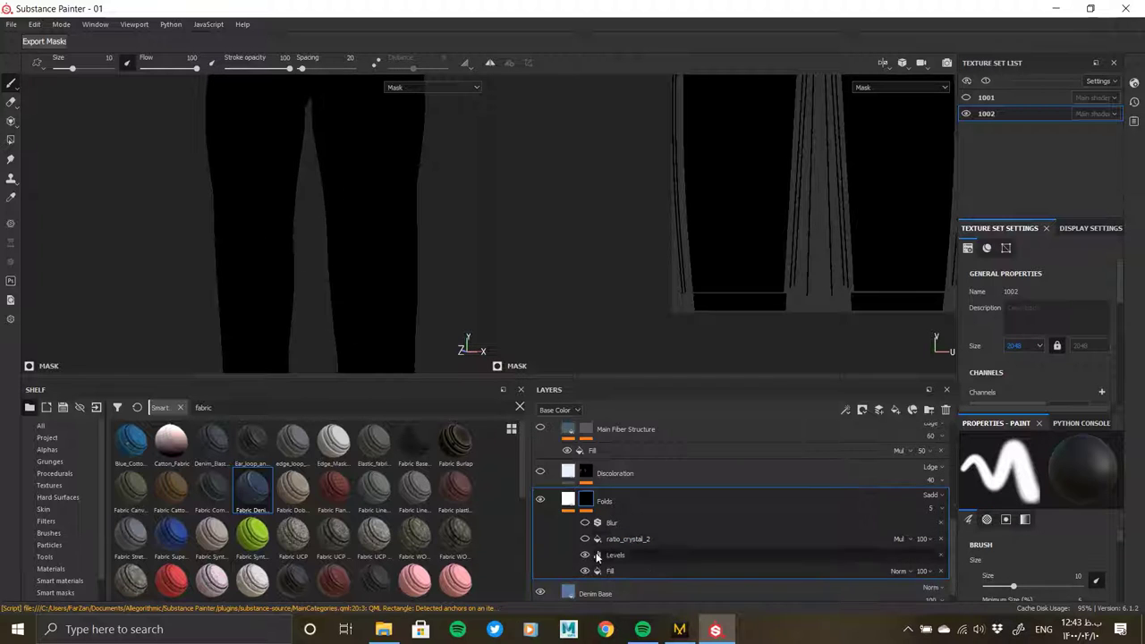
click(585, 556)
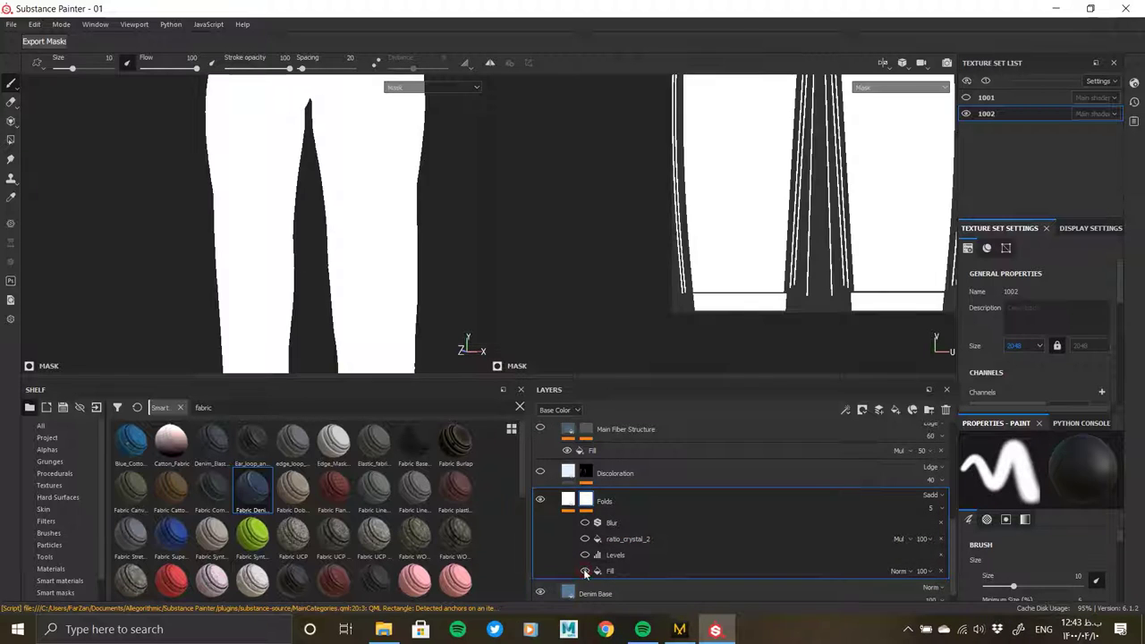
click(583, 569)
- Delete the Folds layer and add a height-only fill layer above Denim Base
click(947, 410)
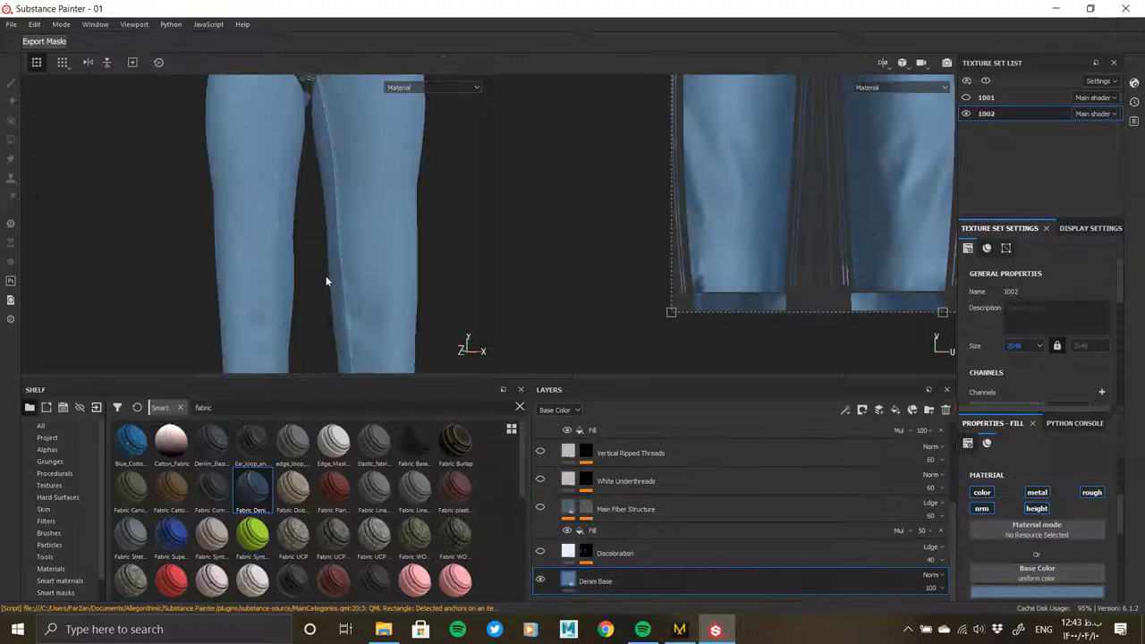
click(649, 580)
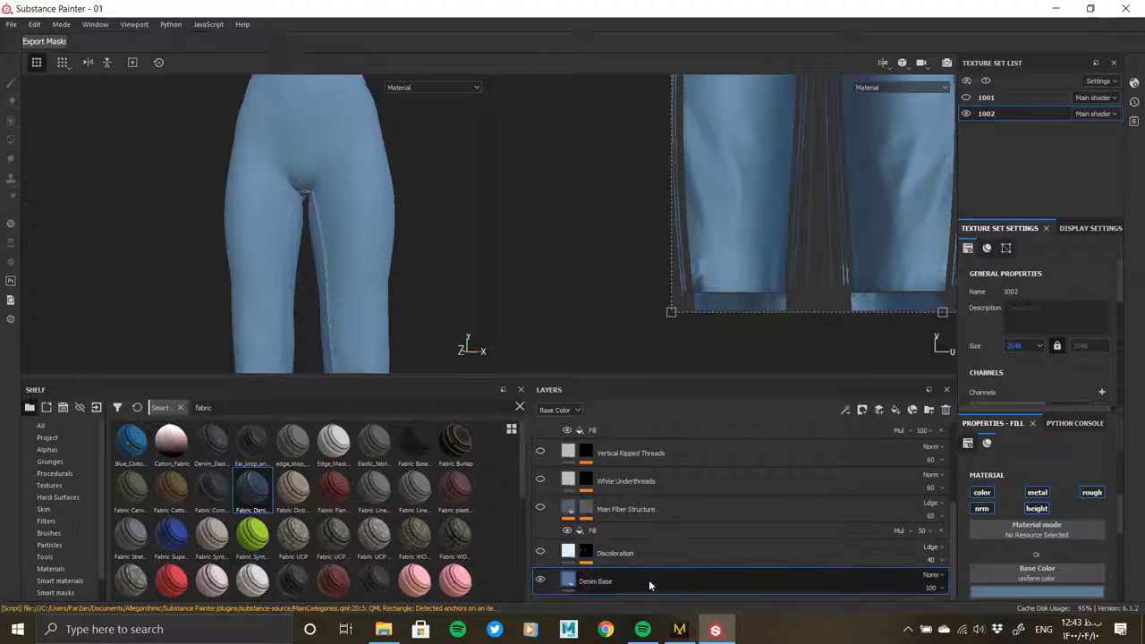
click(929, 410)
click(896, 410)
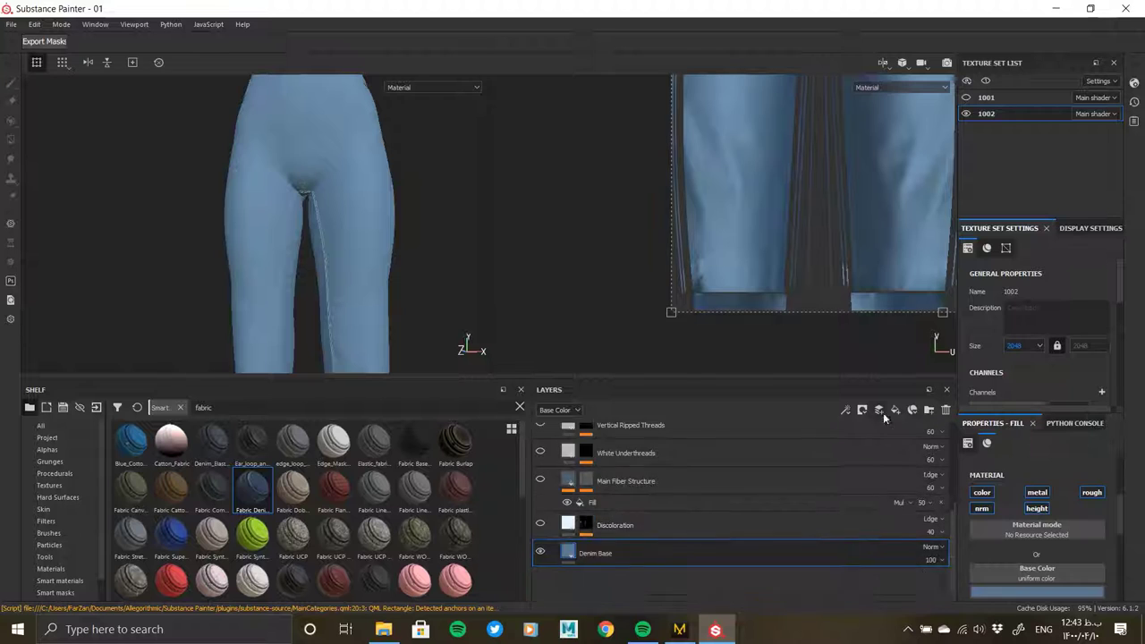
click(982, 492)
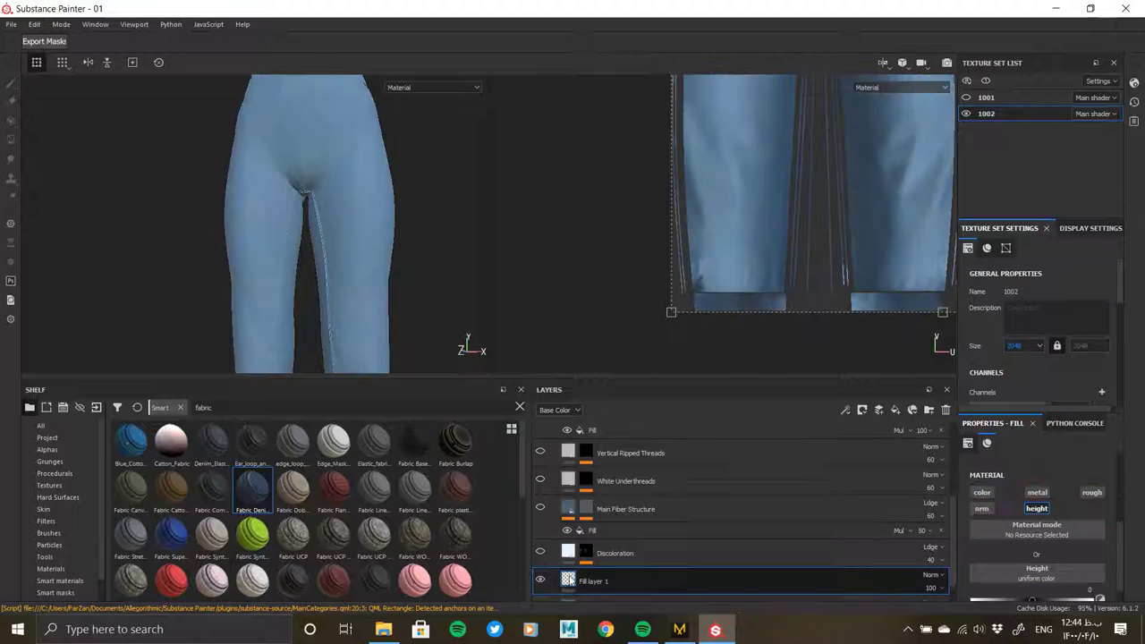
- Give Fill layer 1 a black mask filled with the Creases Soft grayscale
right_click(562, 584)
click(666, 213)
right_click(586, 581)
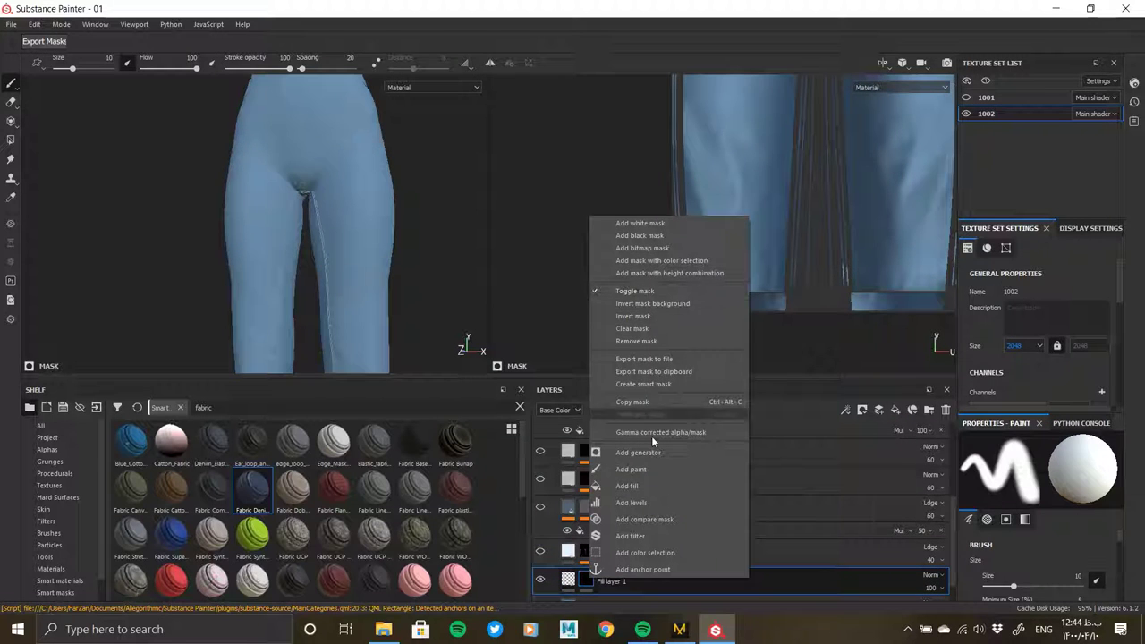
click(649, 486)
click(1021, 494)
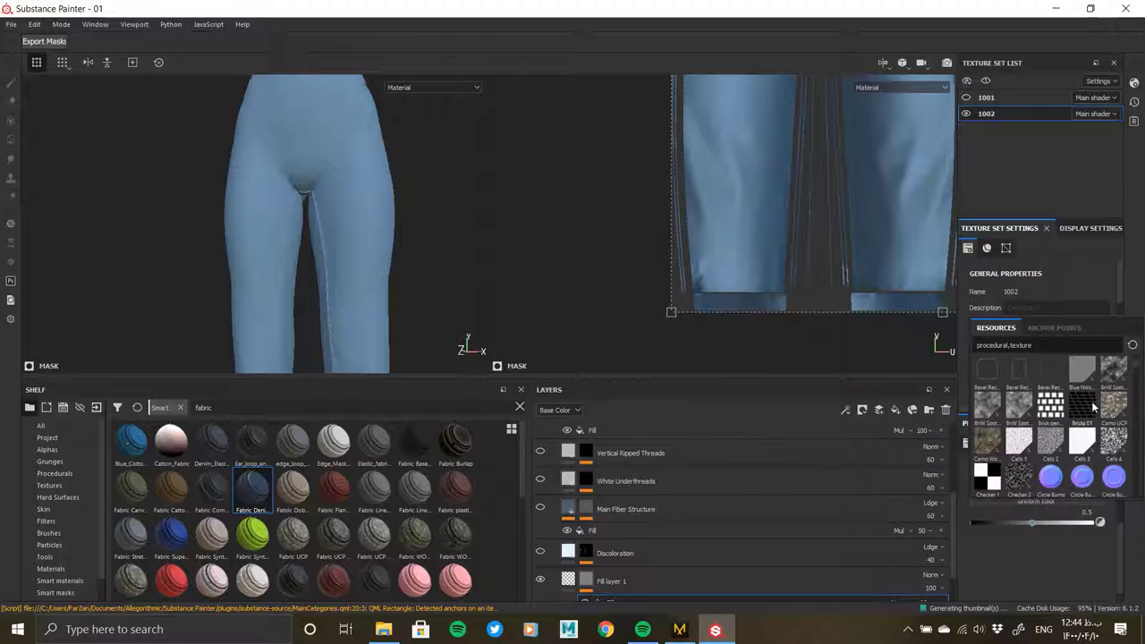
scroll(1093, 407, down, 3)
click(1048, 484)
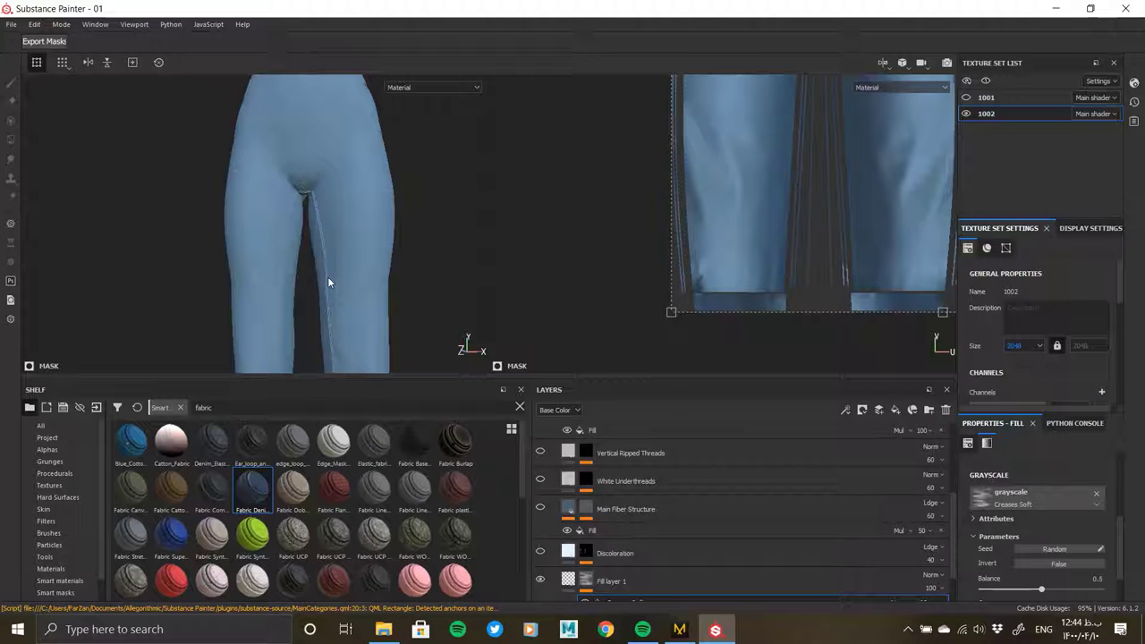
alt+click(586, 581)
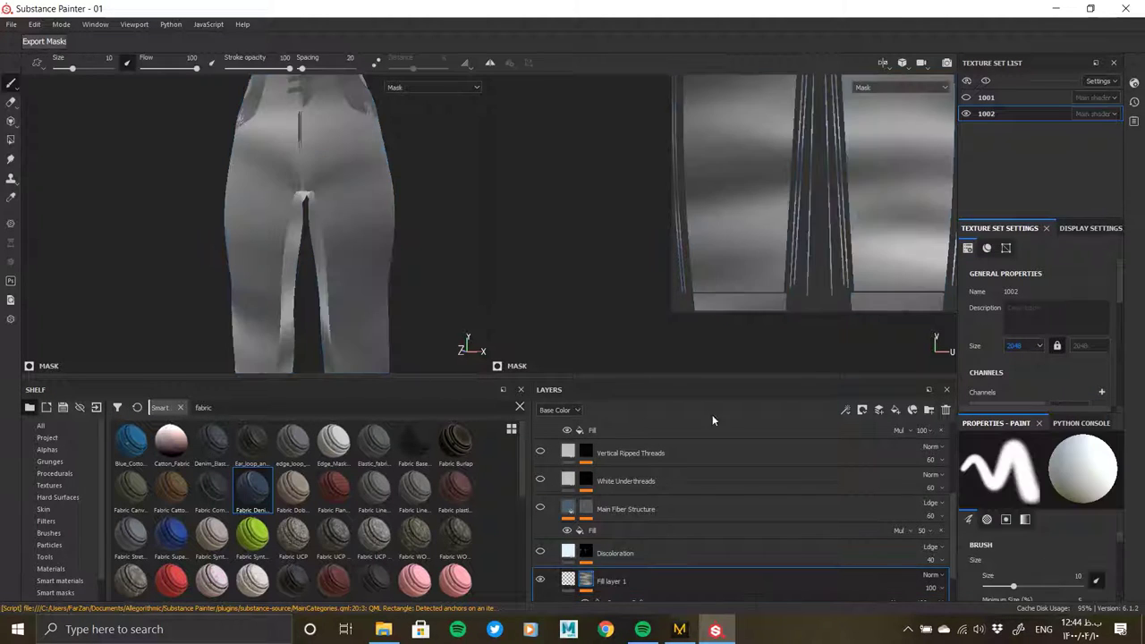
- Tune the Creases Soft fill: slightly lower balance, frequency 20, sharpness 0
scroll(666, 577, down, 1)
click(637, 559)
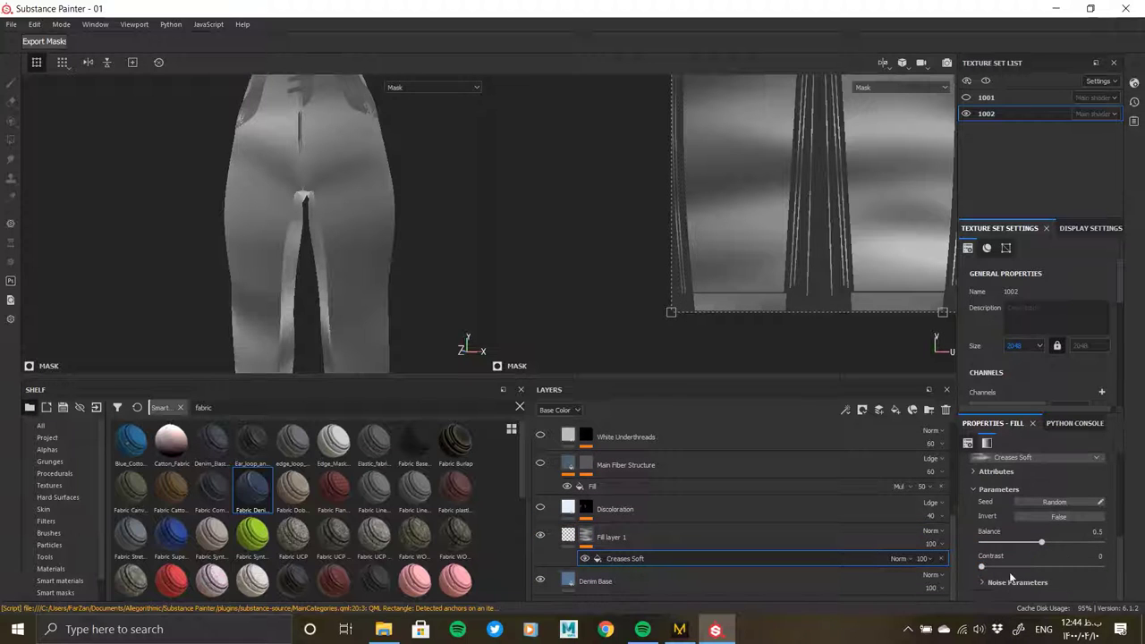
click(1010, 580)
scroll(1011, 582, down, 1)
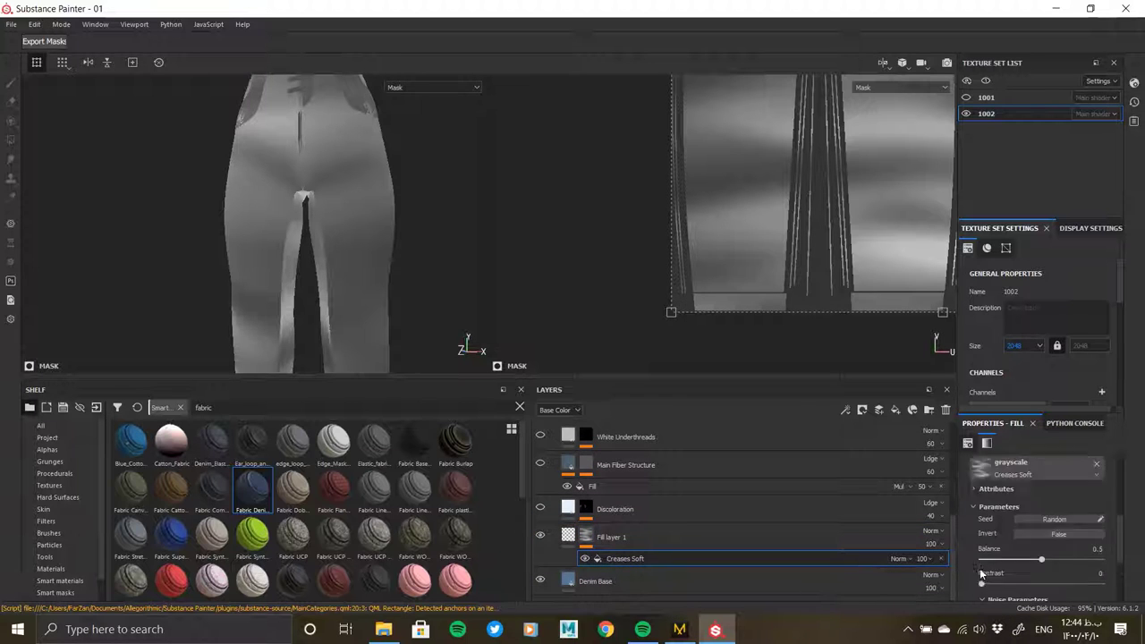
scroll(1014, 530, up, 3)
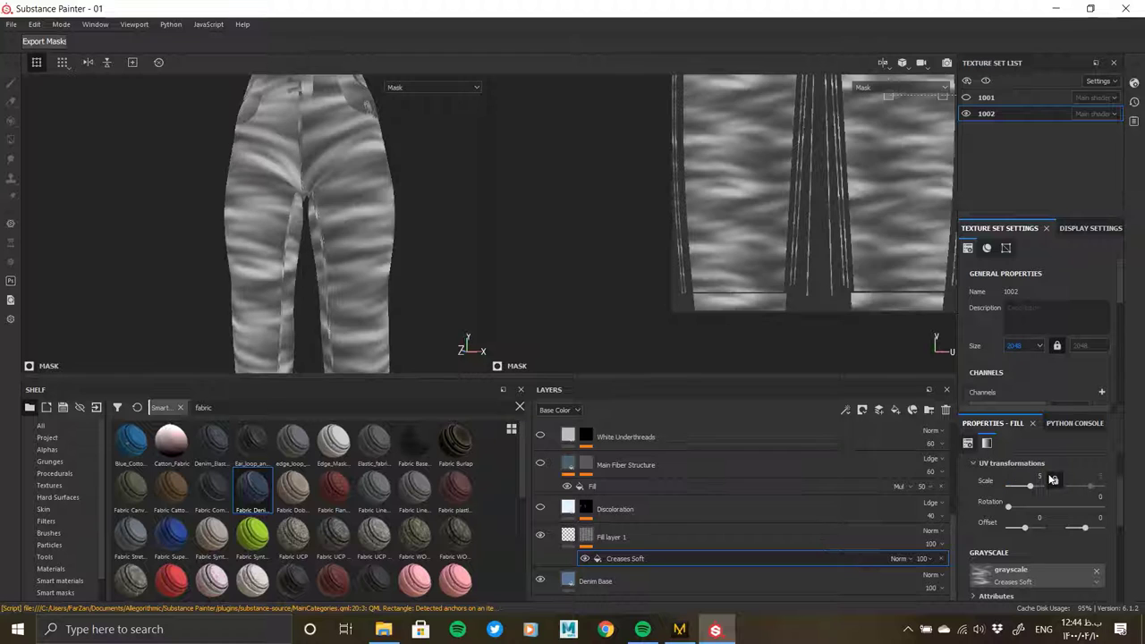
scroll(971, 528, down, 2)
scroll(968, 523, down, 2)
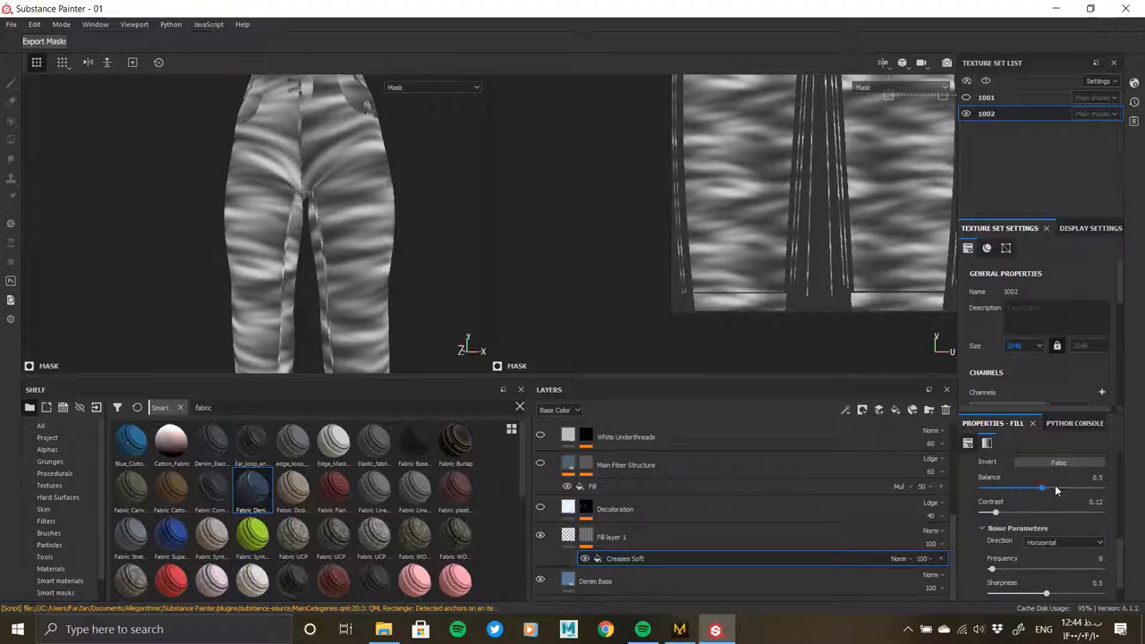
drag(1055, 489, 1041, 487)
drag(991, 569, 1053, 567)
drag(1067, 565, 996, 568)
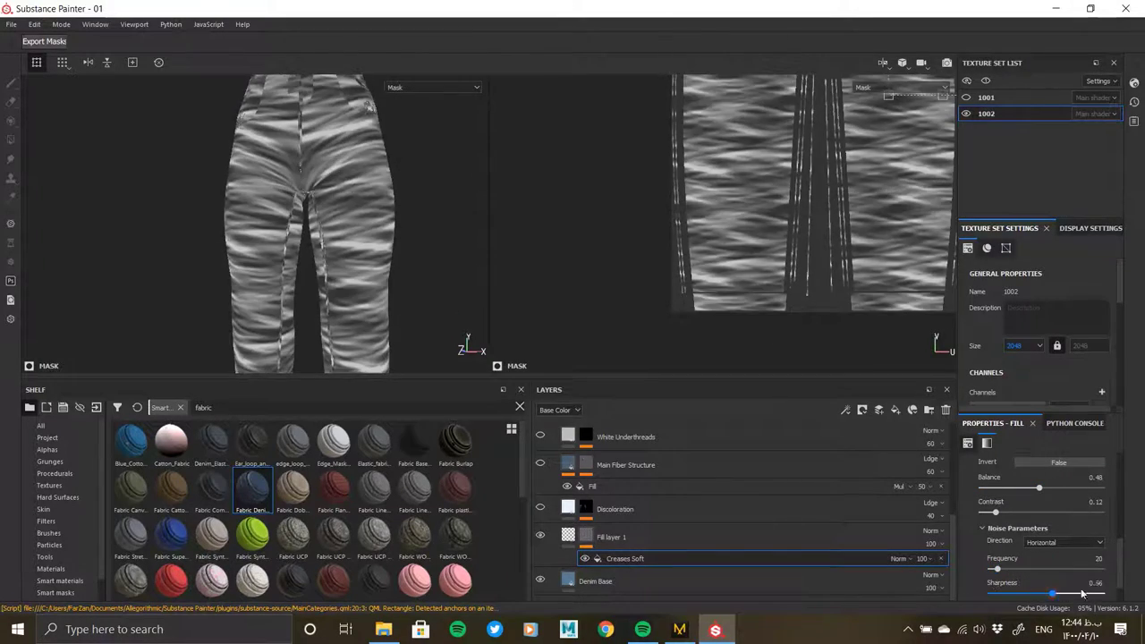
drag(1083, 593, 990, 593)
- Add a Blur filter above Creases Soft with intensity 2.74
right_click(626, 559)
click(669, 506)
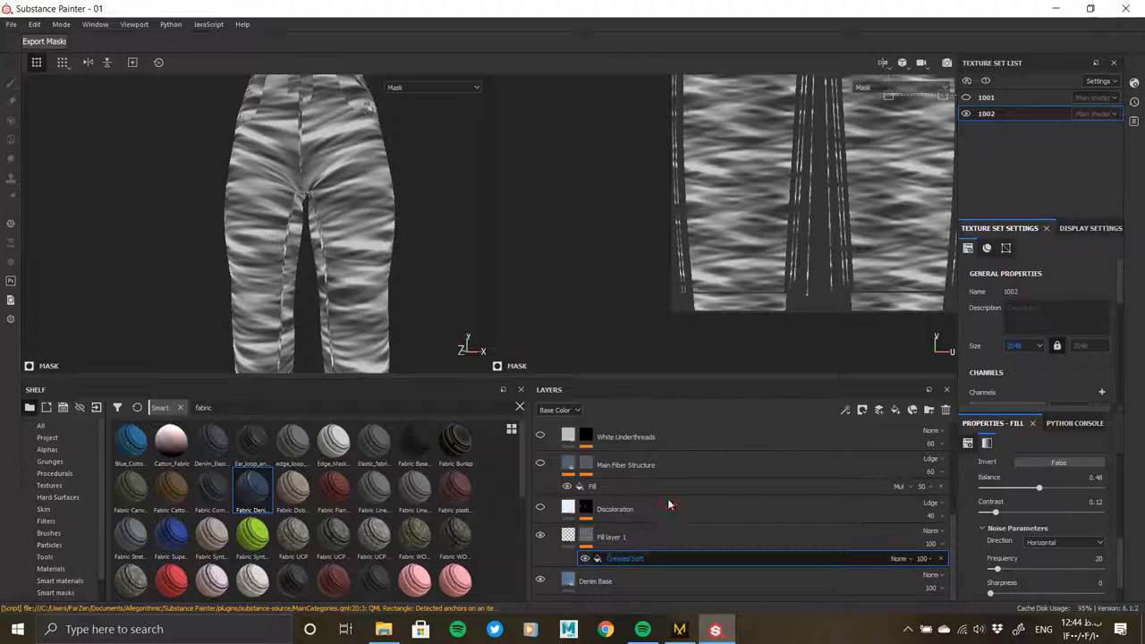
click(1034, 461)
click(1046, 528)
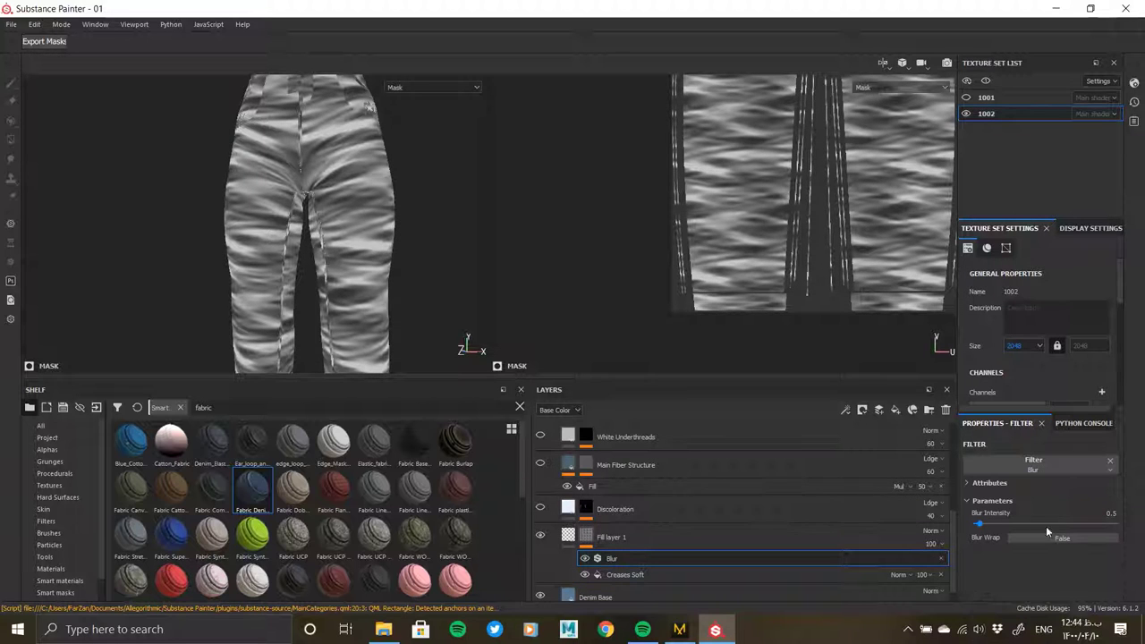
drag(979, 524, 1000, 528)
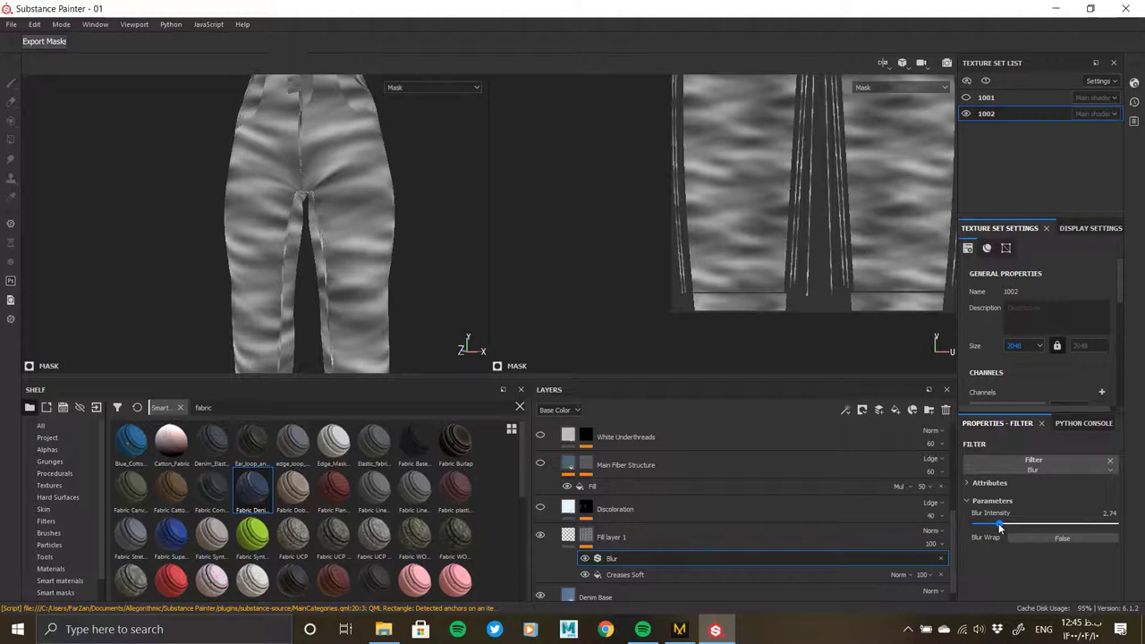
click(654, 537)
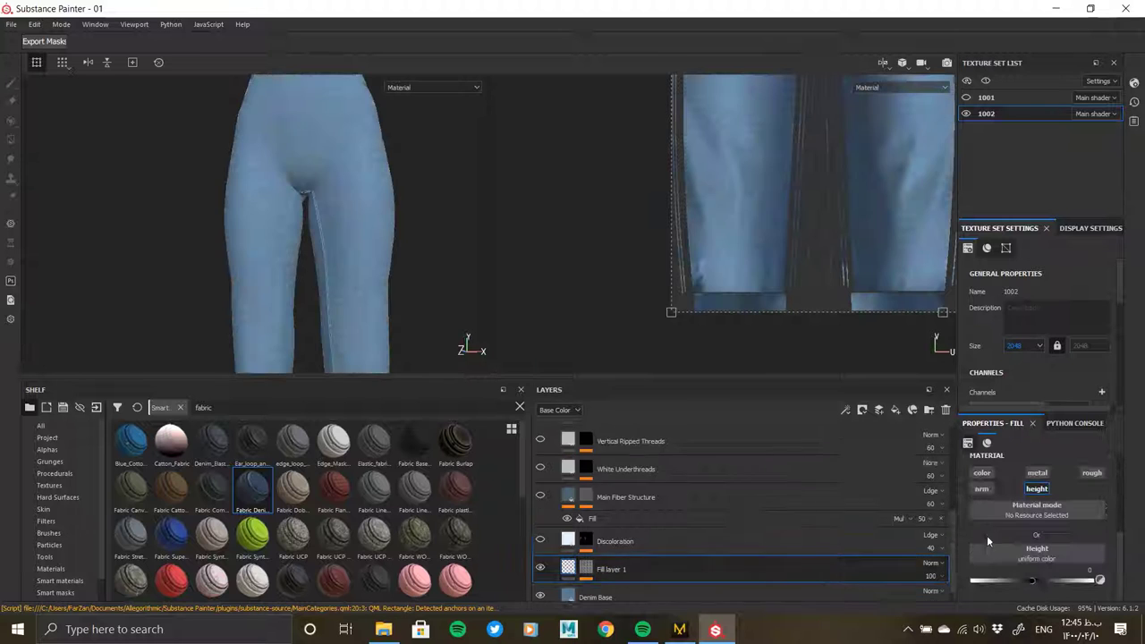
- Raise Fill layer 1's crease height strength to about 0.79
drag(1055, 580, 1080, 580)
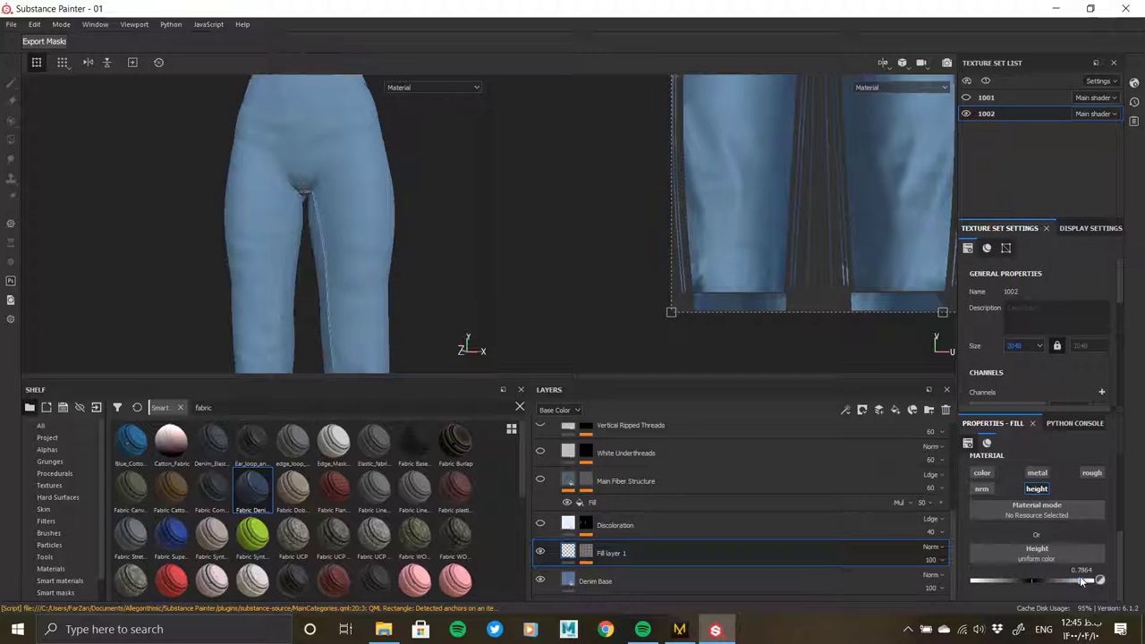
mouse_move(445, 328)
alt+mouse_down()
mouse_move(218, 218)
mouse_move(281, 293)
alt+mouse_up()
scroll(281, 294, up, 3)
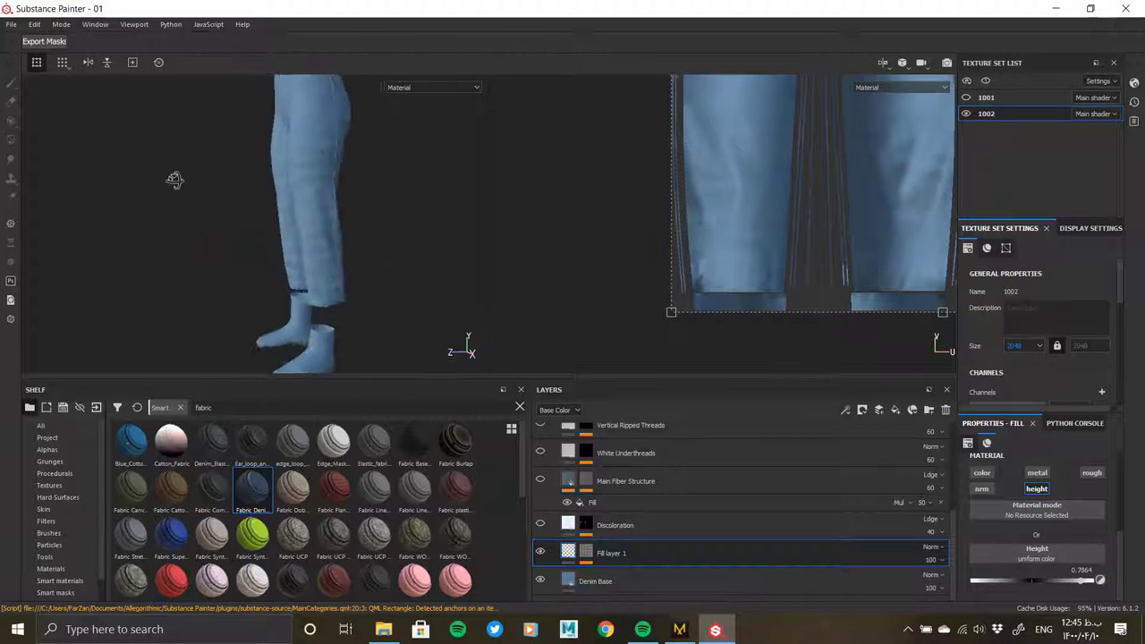
alt+middle_drag(173, 179, 316, 256)
alt+drag(316, 256, 277, 248)
scroll(281, 207, down, 2)
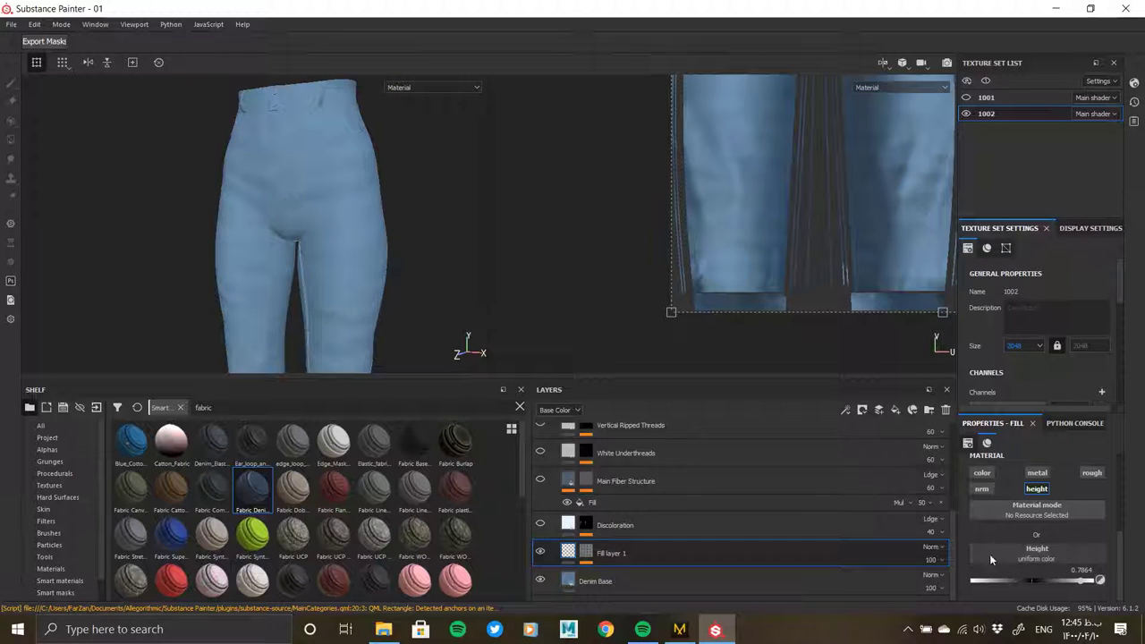
- Increase the crease mask's Blur intensity to 2.46
key(ctrl+v)
click(626, 574)
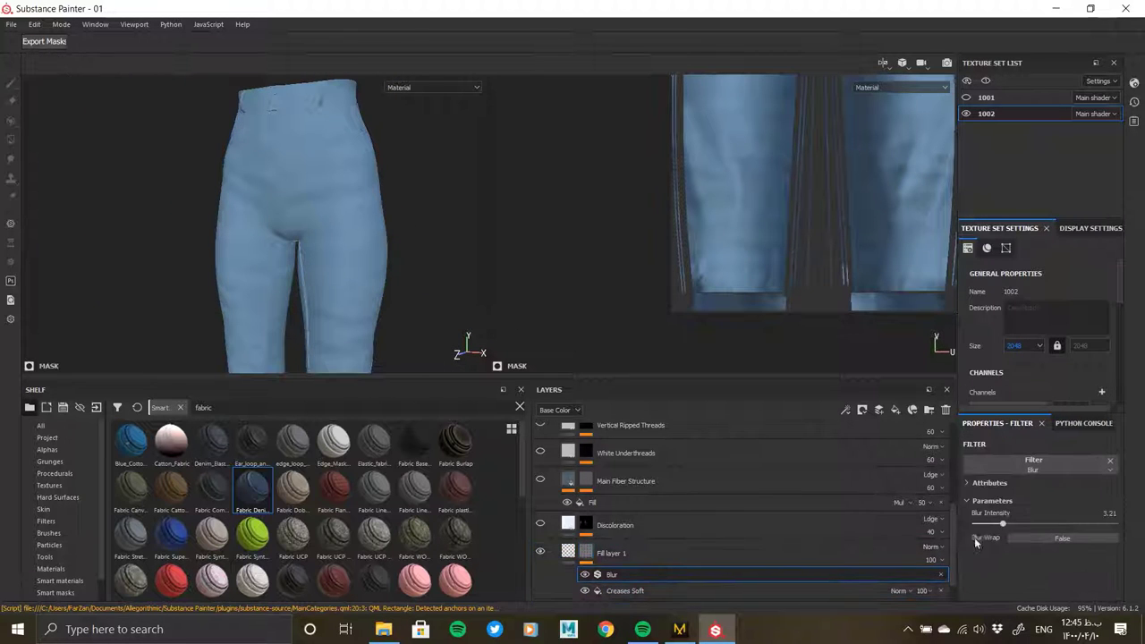
drag(988, 527, 995, 525)
mouse_move(272, 260)
alt+middle_down()
mouse_move(358, 199)
mouse_move(235, 204)
mouse_move(325, 340)
alt+middle_up()
mouse_move(325, 341)
alt+mouse_down()
mouse_move(317, 268)
mouse_move(283, 197)
mouse_move(406, 264)
mouse_move(197, 281)
mouse_move(316, 174)
alt+mouse_up()
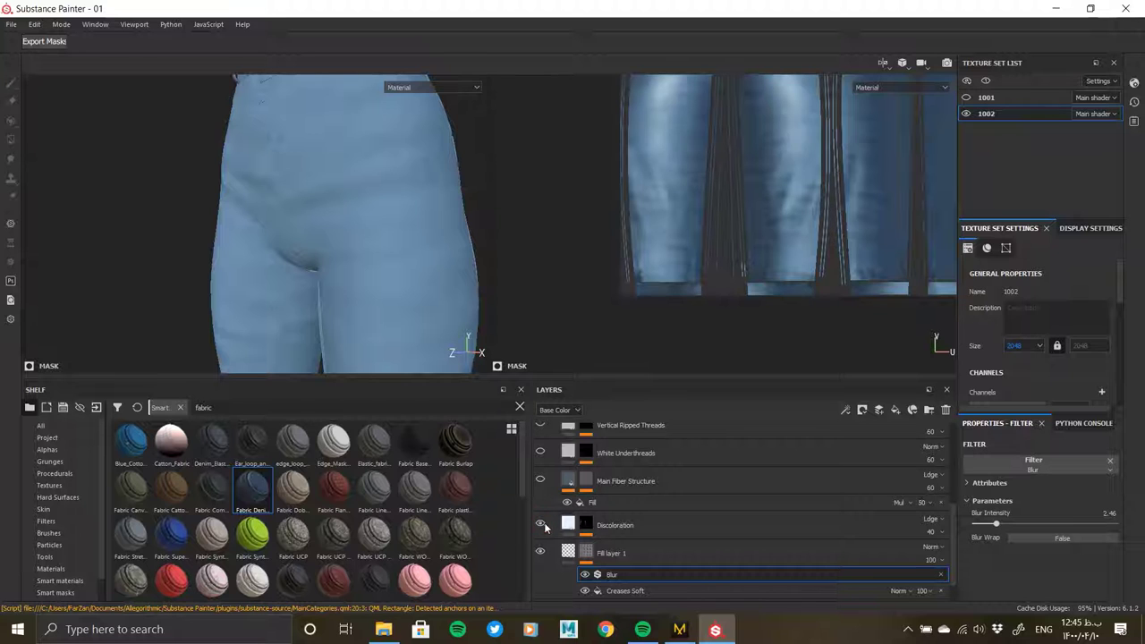
- Display Main Fiber Structure's mask on its own to compare the look
click(573, 526)
mouse_move(289, 258)
alt+mouse_down()
mouse_move(41, 248)
mouse_move(149, 268)
mouse_move(276, 235)
mouse_move(356, 284)
mouse_move(512, 477)
alt+mouse_up()
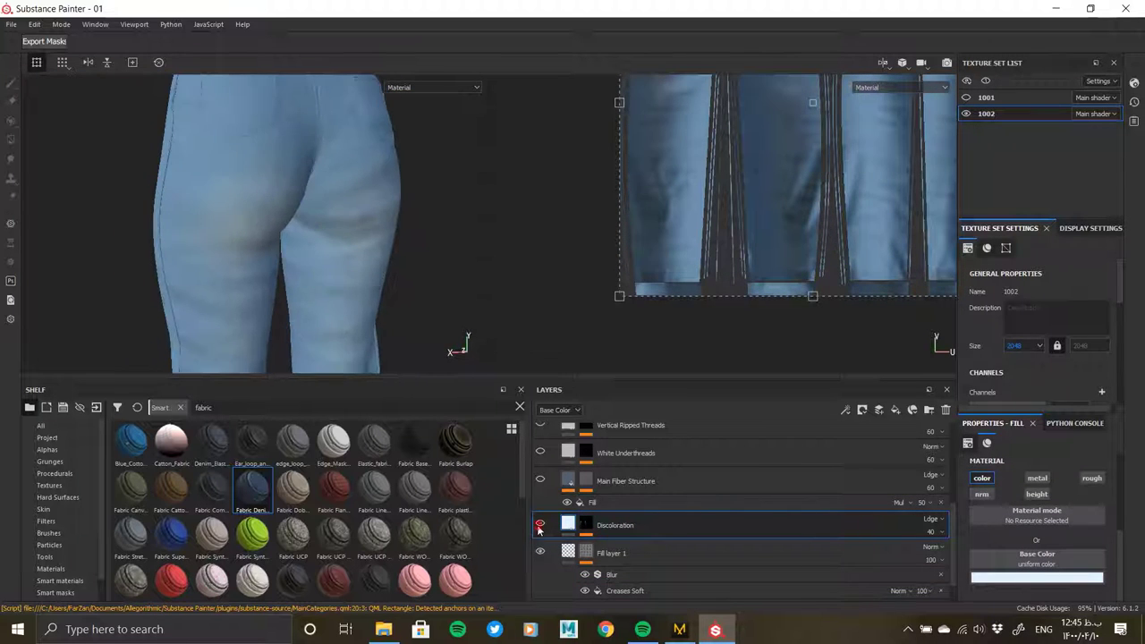
mouse_move(281, 174)
alt+mouse_down()
mouse_move(332, 238)
mouse_move(250, 175)
mouse_move(403, 296)
alt+mouse_up()
click(541, 481)
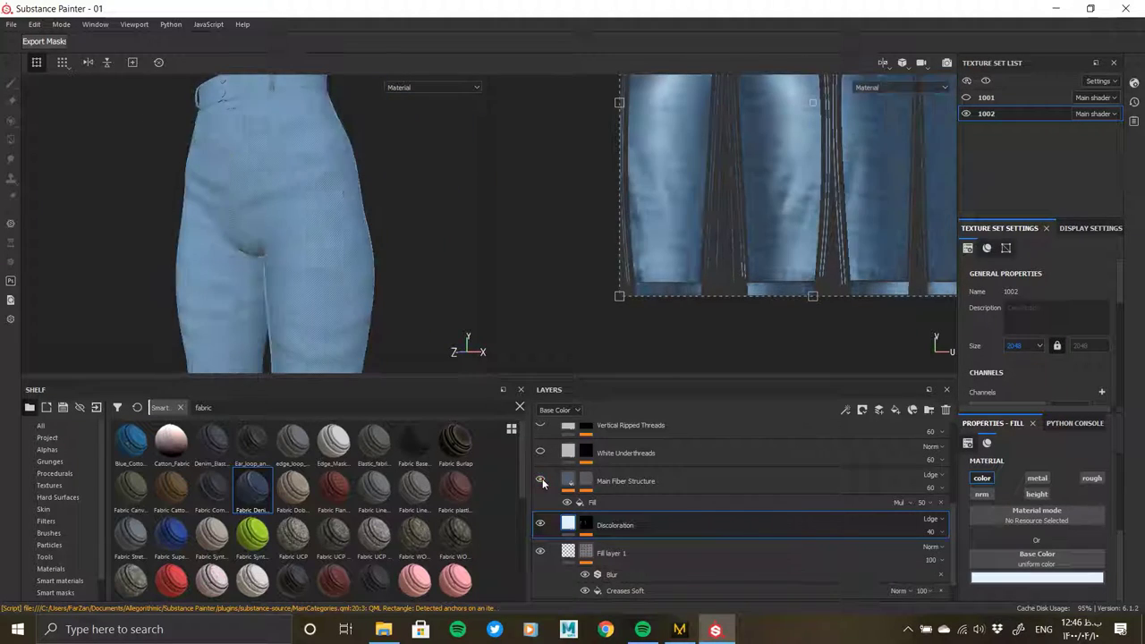
click(586, 480)
alt+click(586, 480)
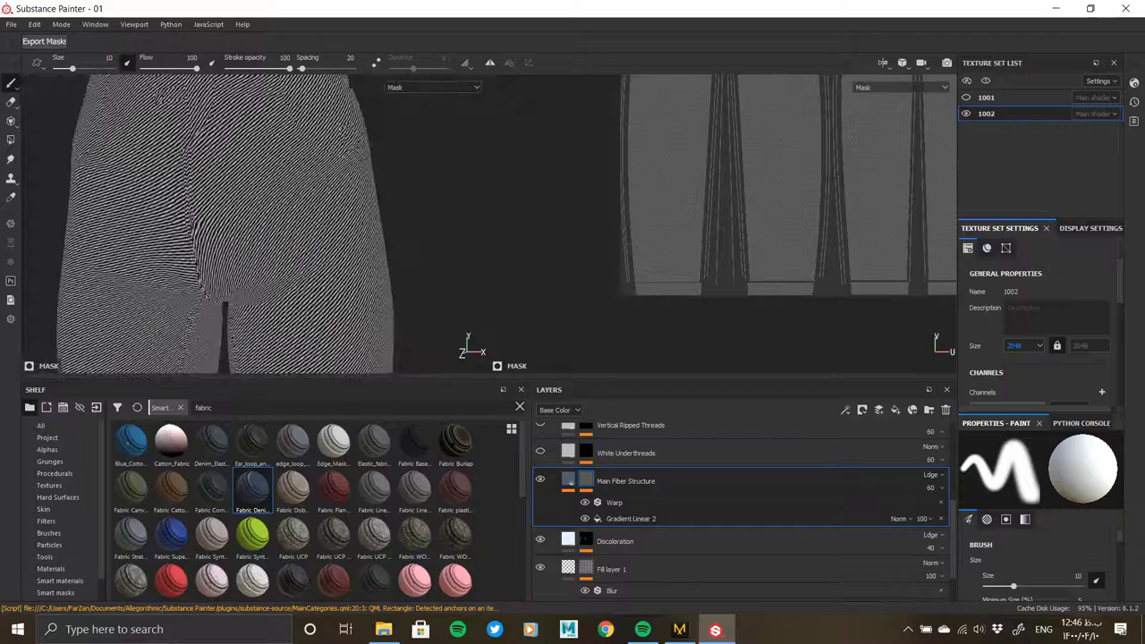
- Swap the Gradient Linear 2 mask fill for the Mesh 1 pattern at tiling 6
click(680, 519)
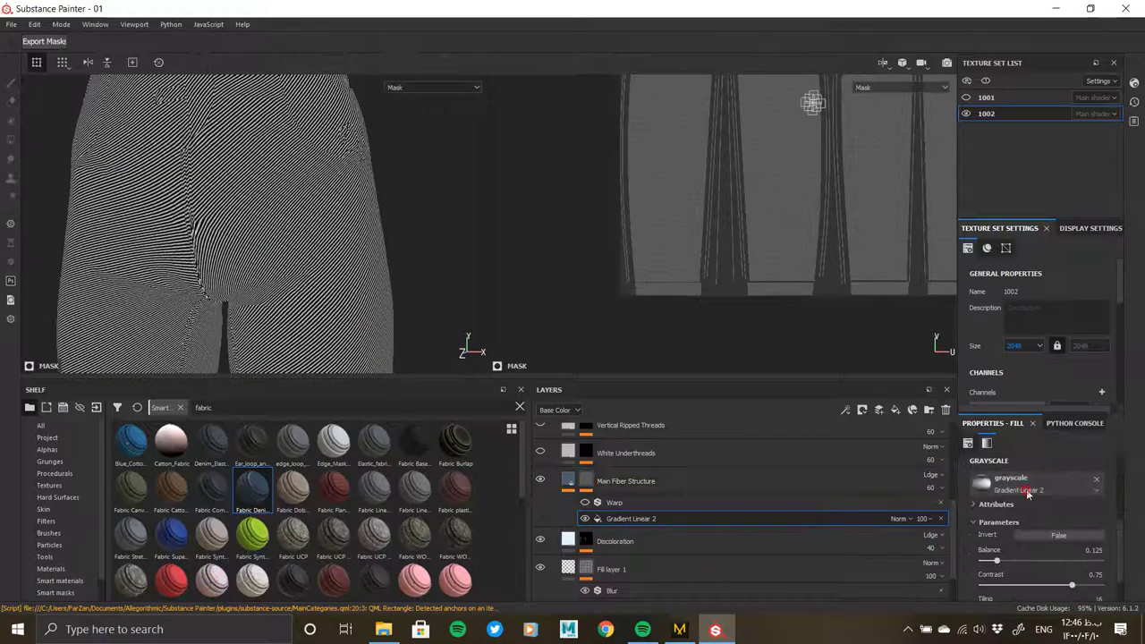
click(1028, 493)
drag(1134, 358, 1129, 474)
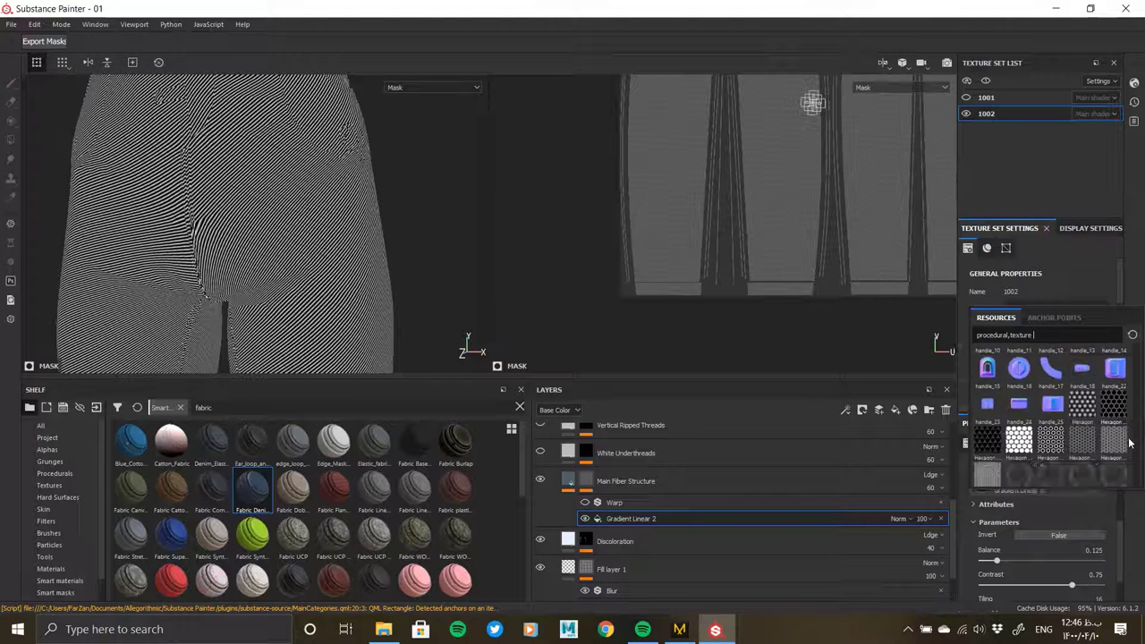
click(1022, 413)
scroll(1008, 610, down, 1)
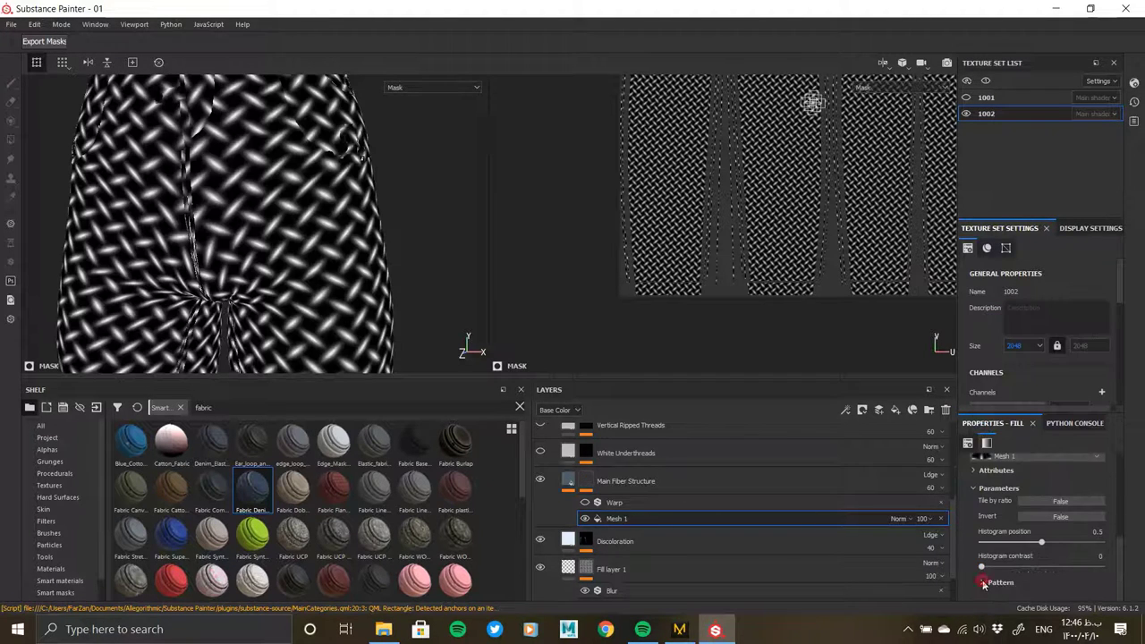
scroll(1002, 581, down, 1)
drag(1007, 566, 1032, 568)
scroll(325, 230, up, 2)
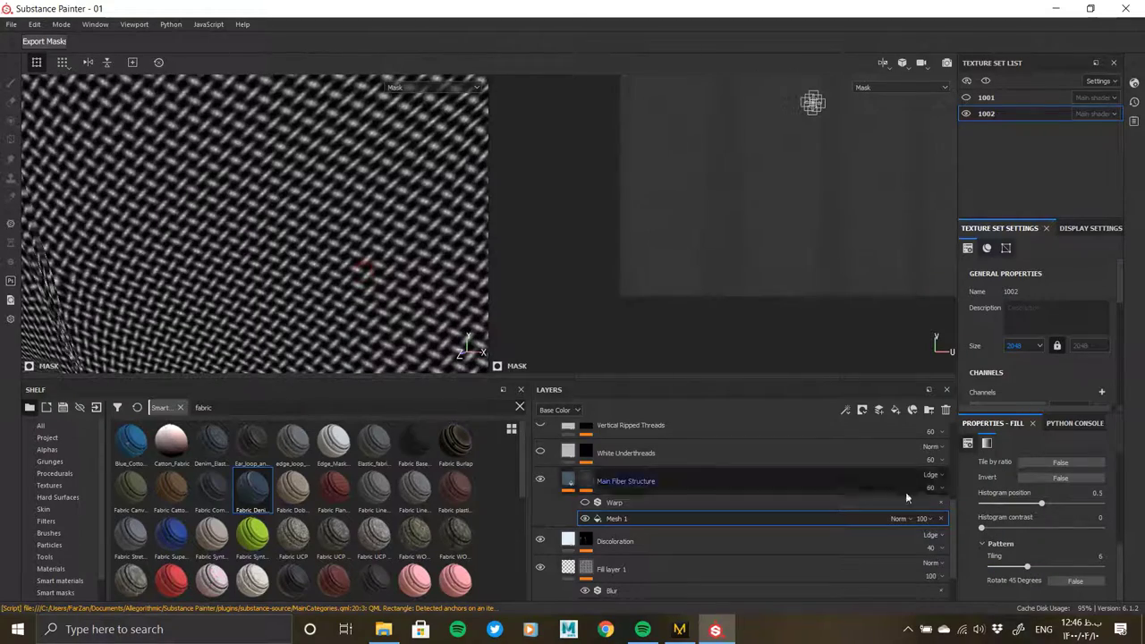
click(568, 484)
- Adjust the fiber fill's scale and raise the Mesh 1 mask pattern scale
scroll(312, 192, up, 3)
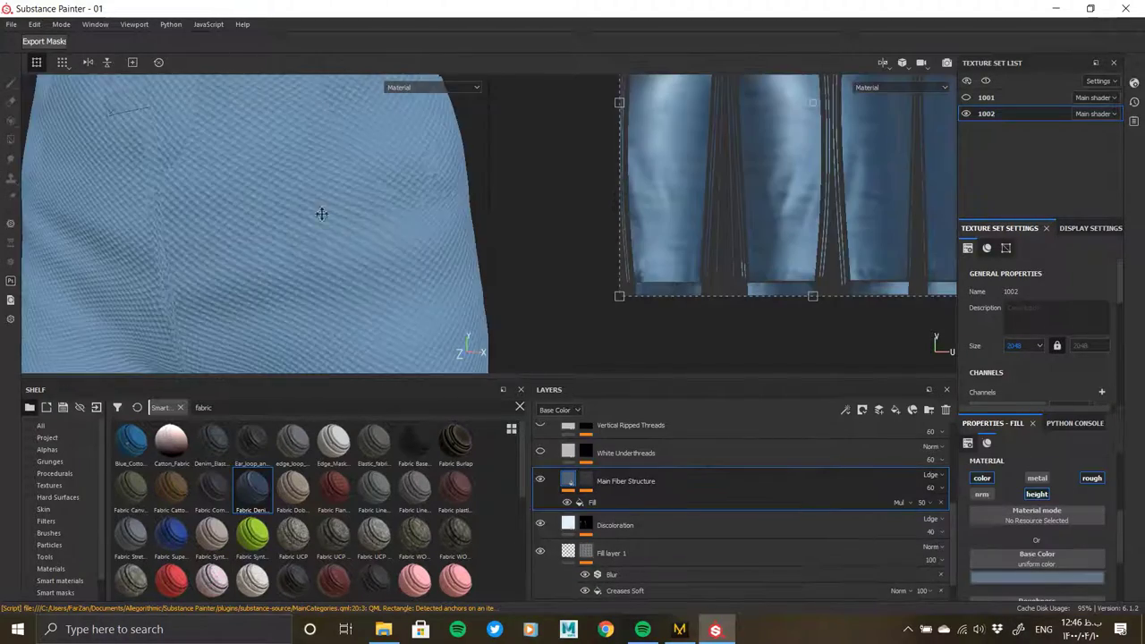
click(590, 503)
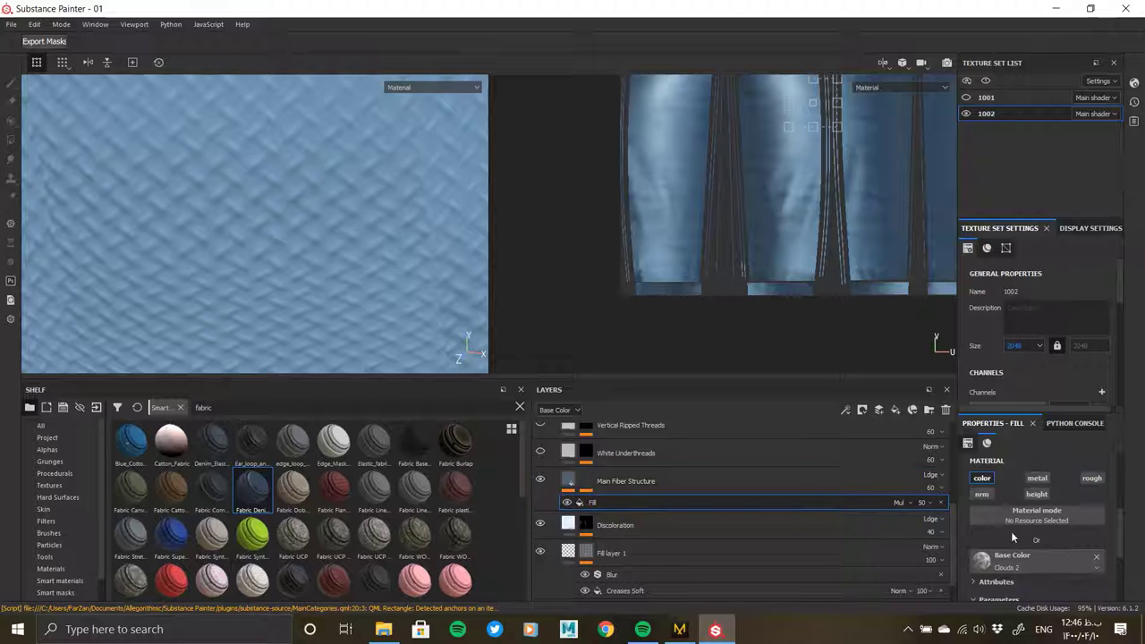
drag(1030, 497, 1024, 497)
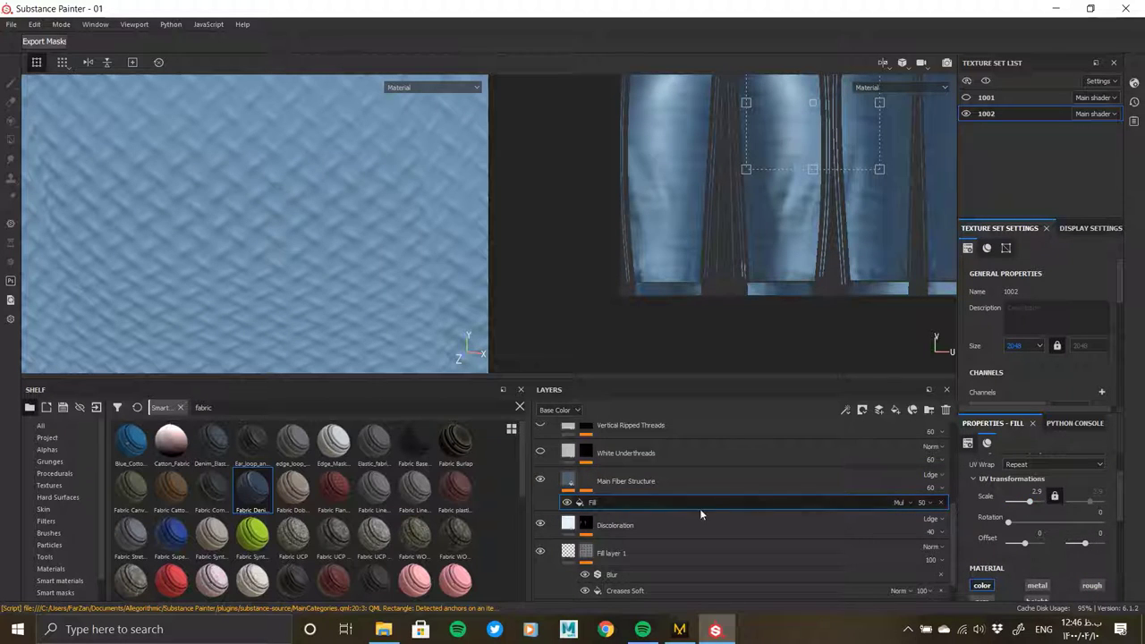
click(614, 488)
click(619, 518)
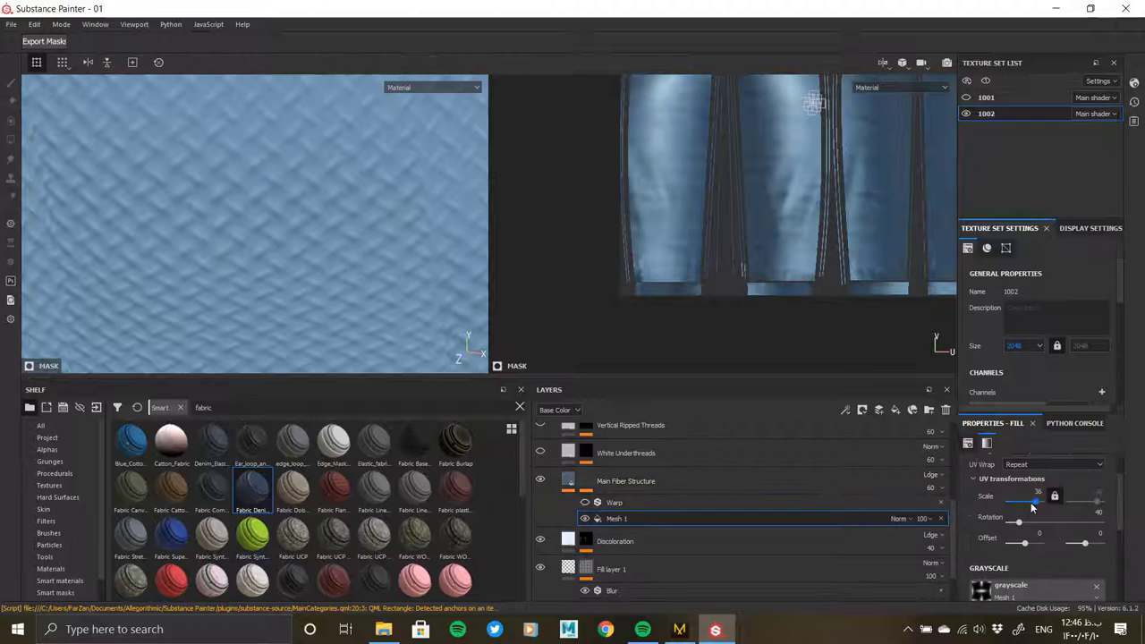
drag(1025, 499, 1038, 506)
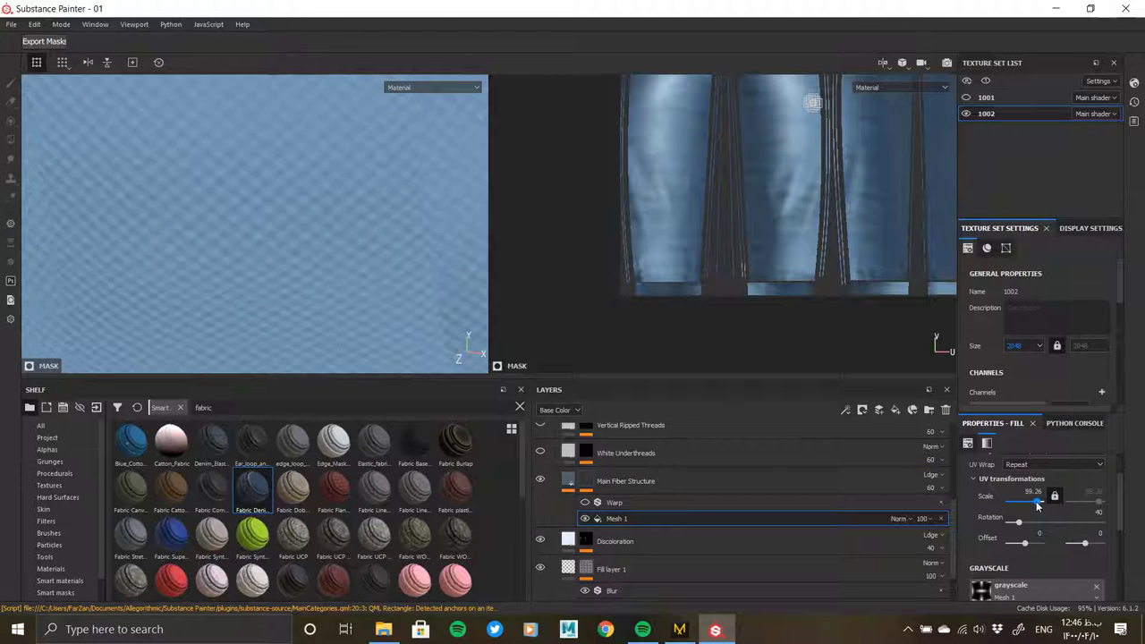
- Toggle Mesh 1's tile-by-ratio and 45-degree rotation options, leaving rotation off
scroll(269, 154, down, 3)
scroll(253, 234, up, 5)
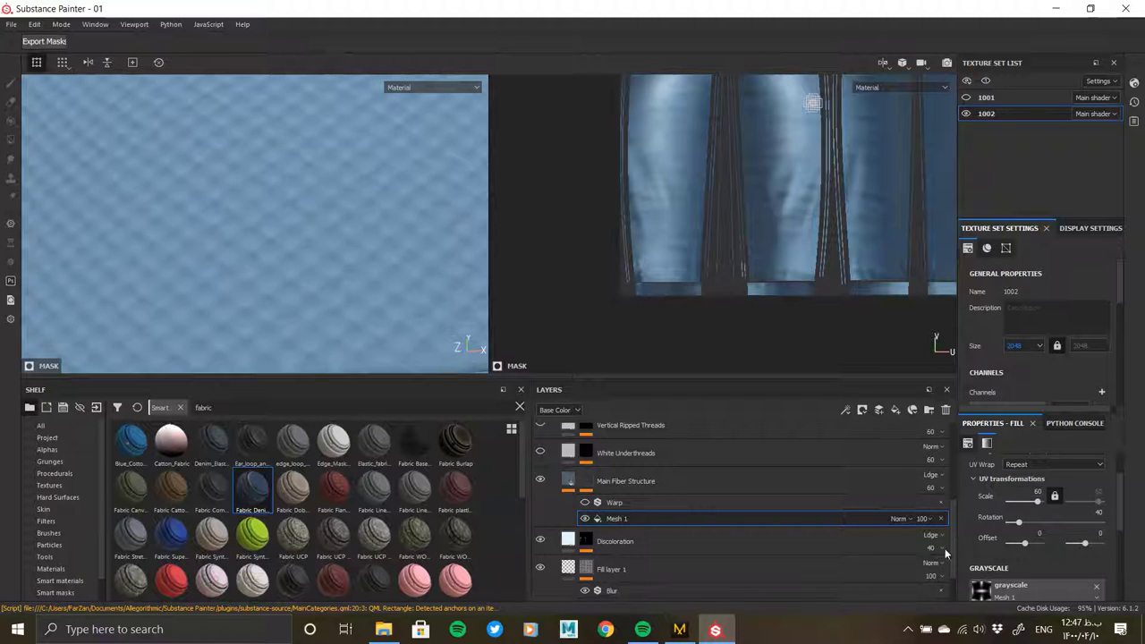
scroll(958, 541, down, 2)
scroll(954, 537, down, 1)
scroll(980, 566, down, 2)
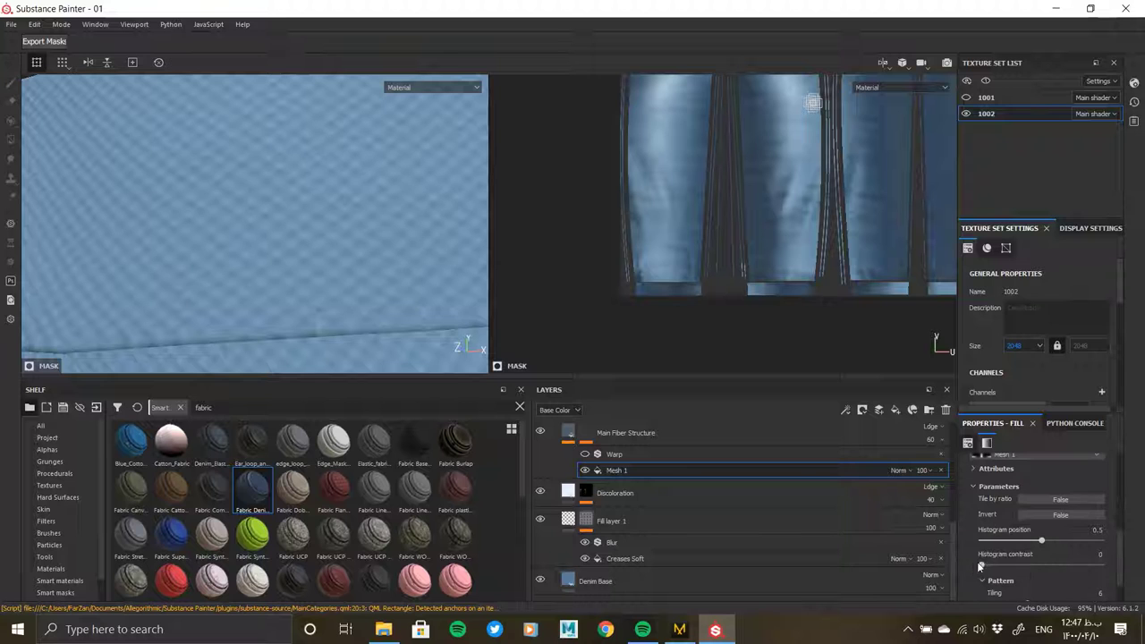
click(1074, 513)
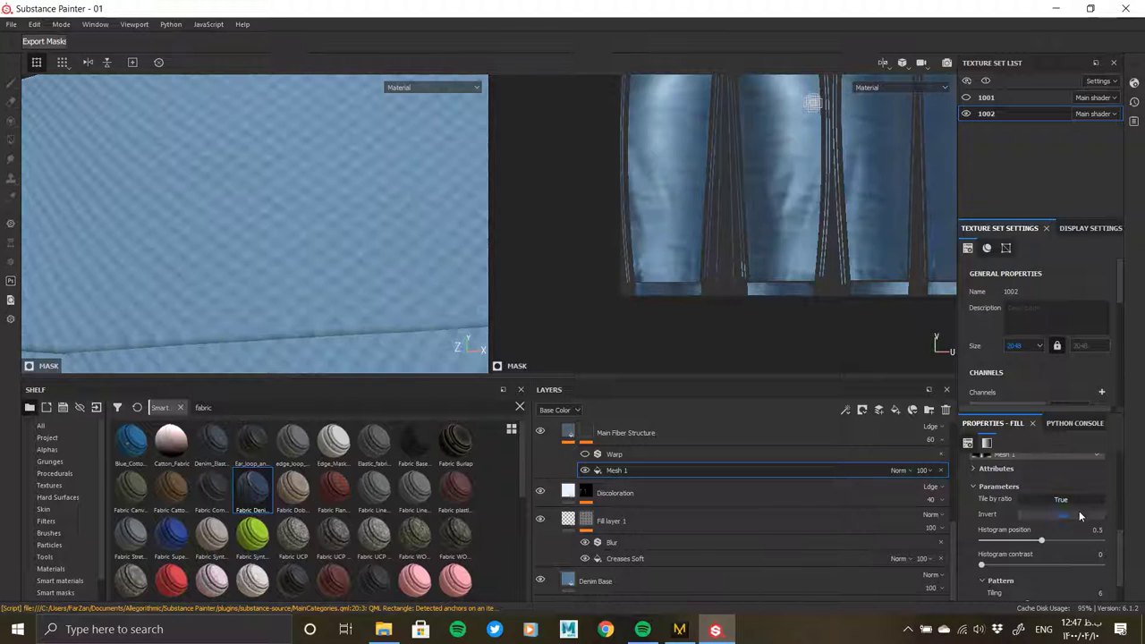
scroll(1054, 550, down, 1)
click(1076, 580)
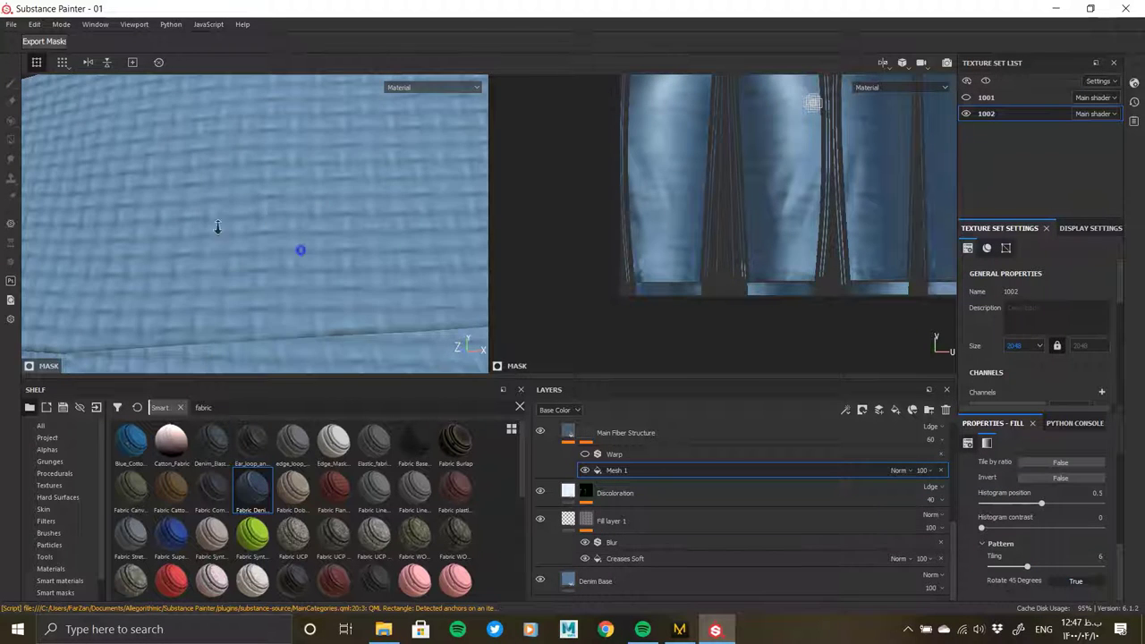
scroll(217, 228, down, 3)
scroll(312, 235, up, 3)
scroll(343, 209, up, 1)
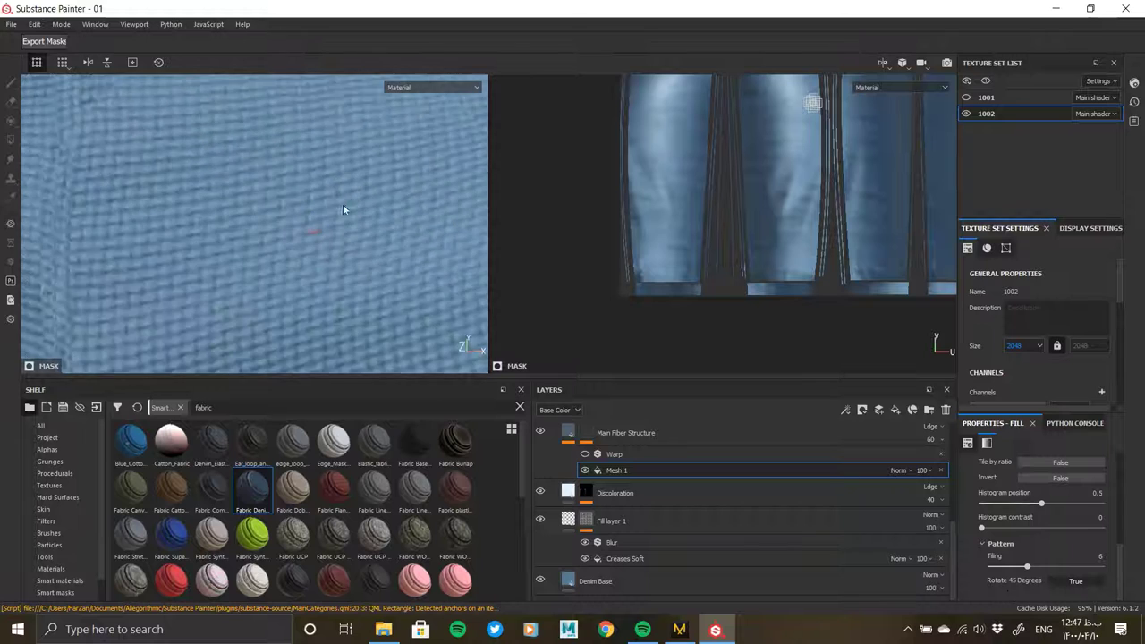
scroll(343, 210, up, 2)
scroll(332, 289, up, 1)
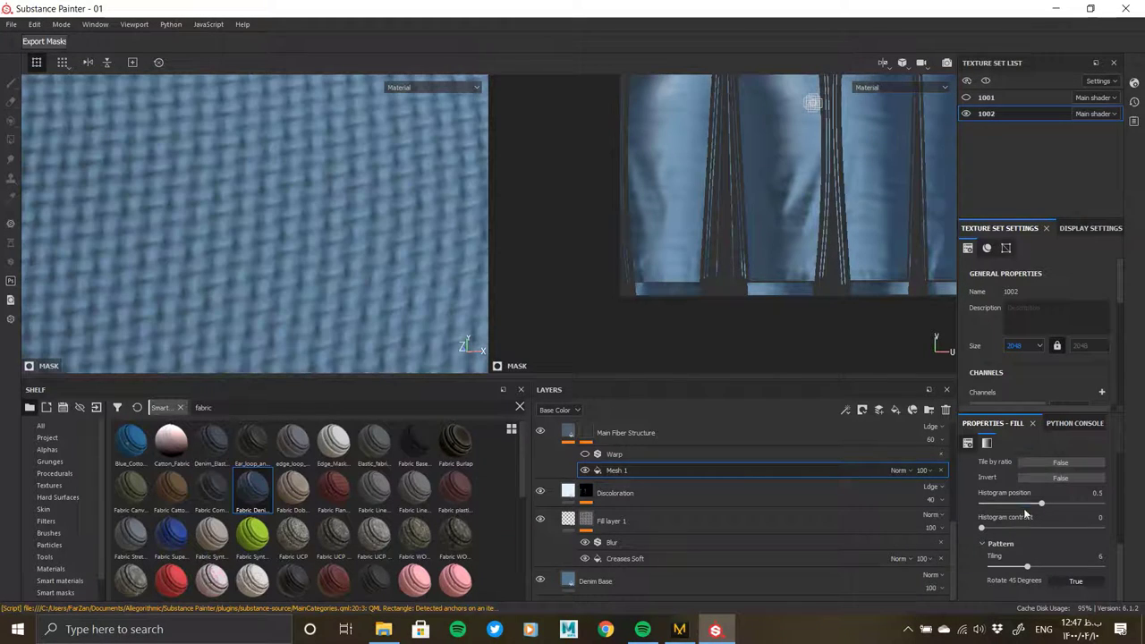
scroll(1027, 515, down, 3)
scroll(1058, 496, up, 1)
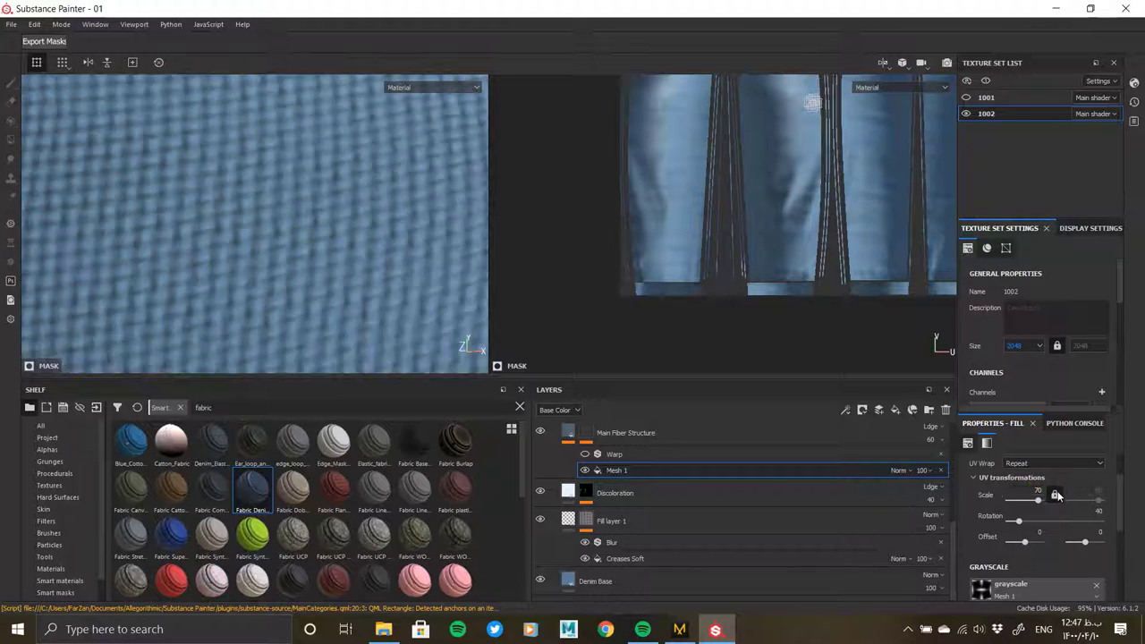
scroll(179, 215, down, 3)
scroll(269, 200, up, 2)
scroll(307, 241, up, 2)
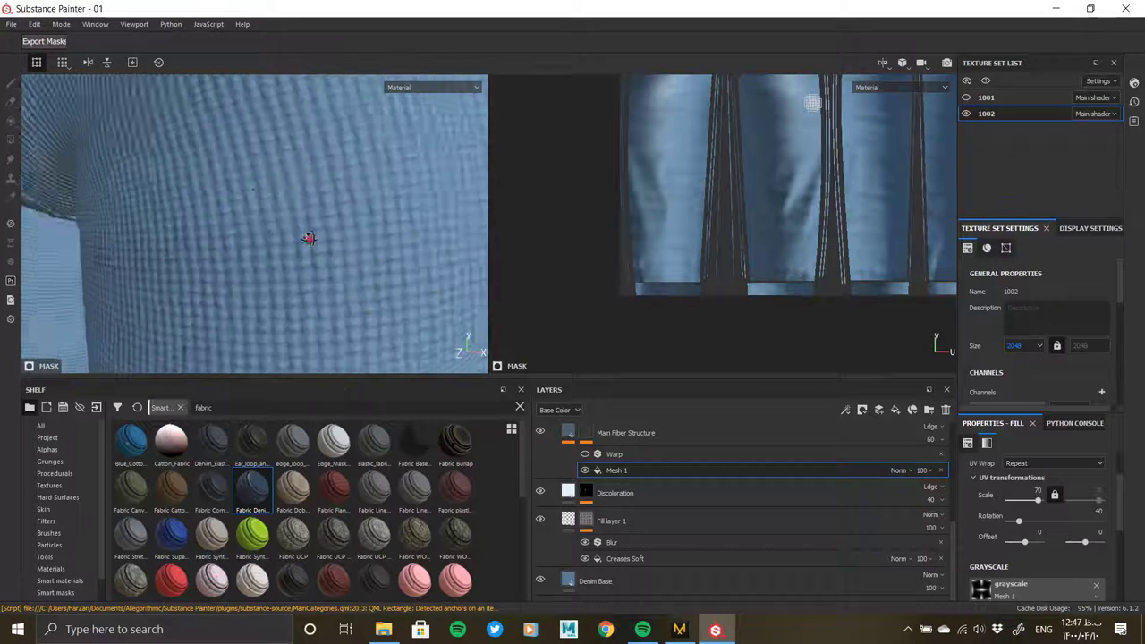
- Inspect the weave and bring up Main Fiber Structure's fill material settings
alt+drag(307, 241, 304, 279)
scroll(1028, 577, down, 2)
scroll(1056, 589, down, 2)
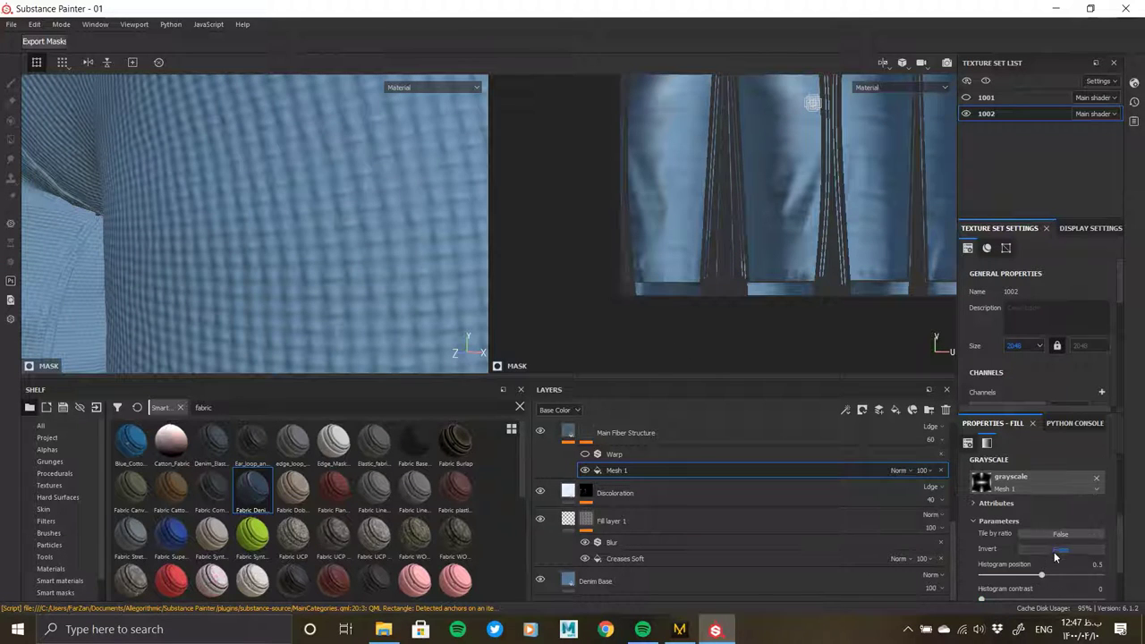
scroll(1056, 556, down, 2)
scroll(1056, 557, down, 1)
scroll(358, 268, down, 2)
mouse_move(358, 268)
alt+mouse_down()
mouse_move(282, 338)
mouse_move(274, 120)
mouse_move(314, 256)
alt+mouse_up()
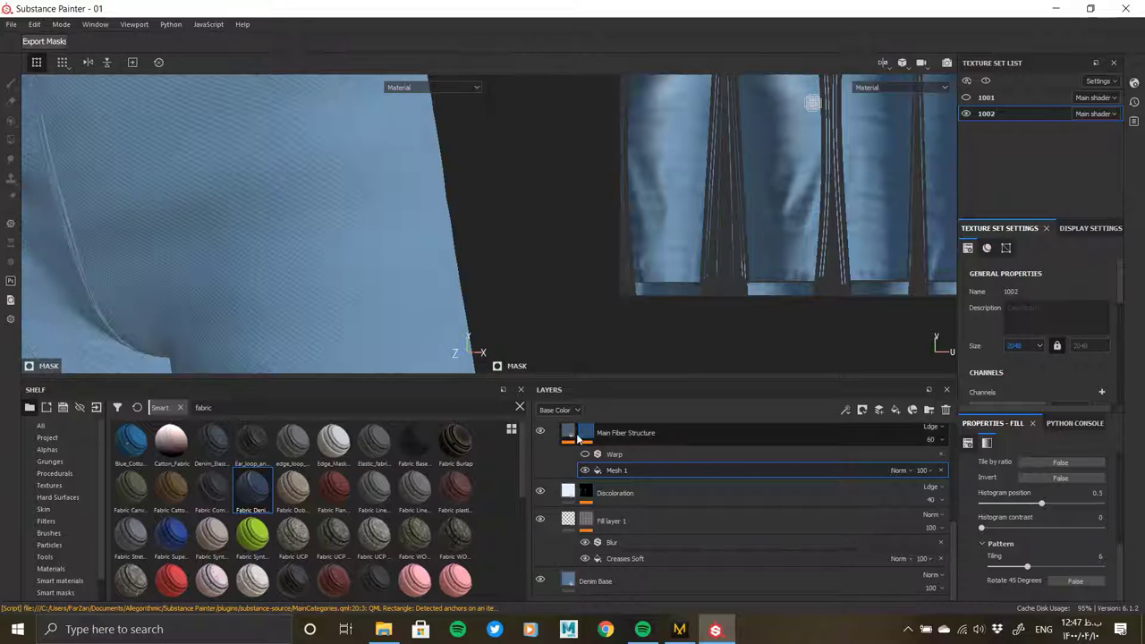
click(578, 436)
scroll(1068, 542, down, 2)
scroll(1038, 573, down, 2)
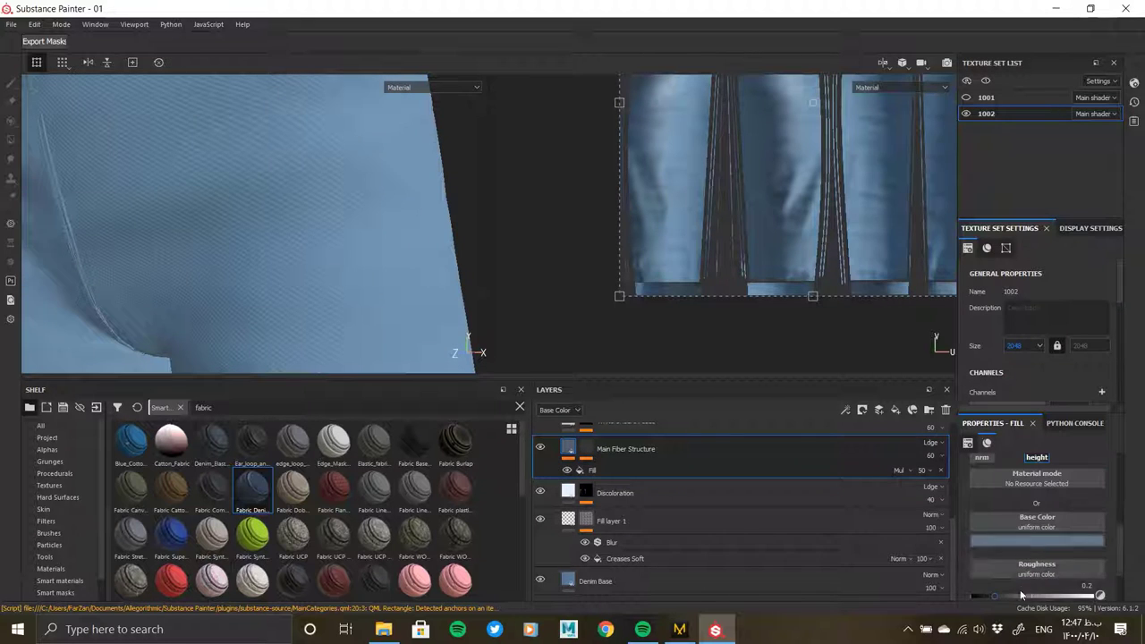
- Give the Main Fiber Structure fill a blue base colour
scroll(1038, 555, down, 2)
click(1000, 541)
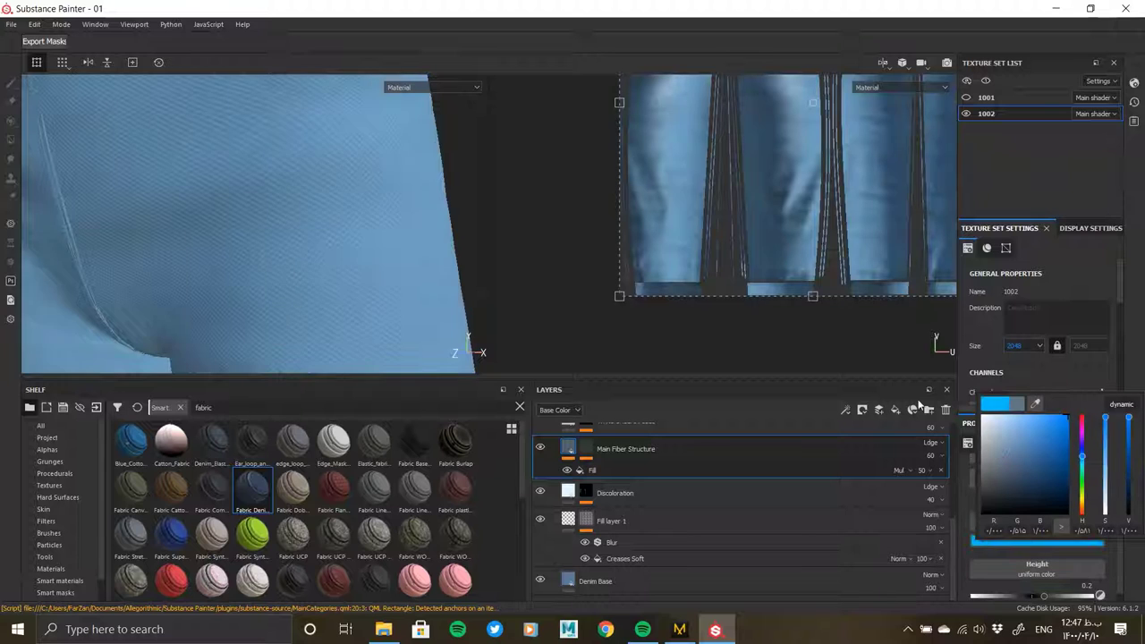
scroll(159, 268, up, 3)
scroll(286, 307, up, 2)
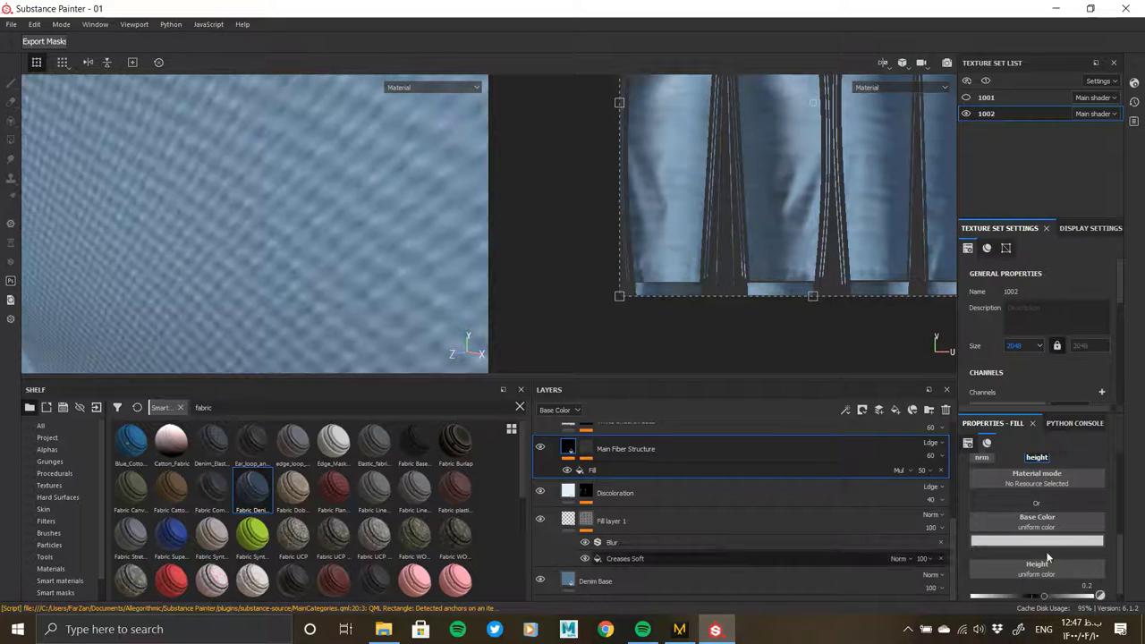
click(1037, 540)
click(1010, 461)
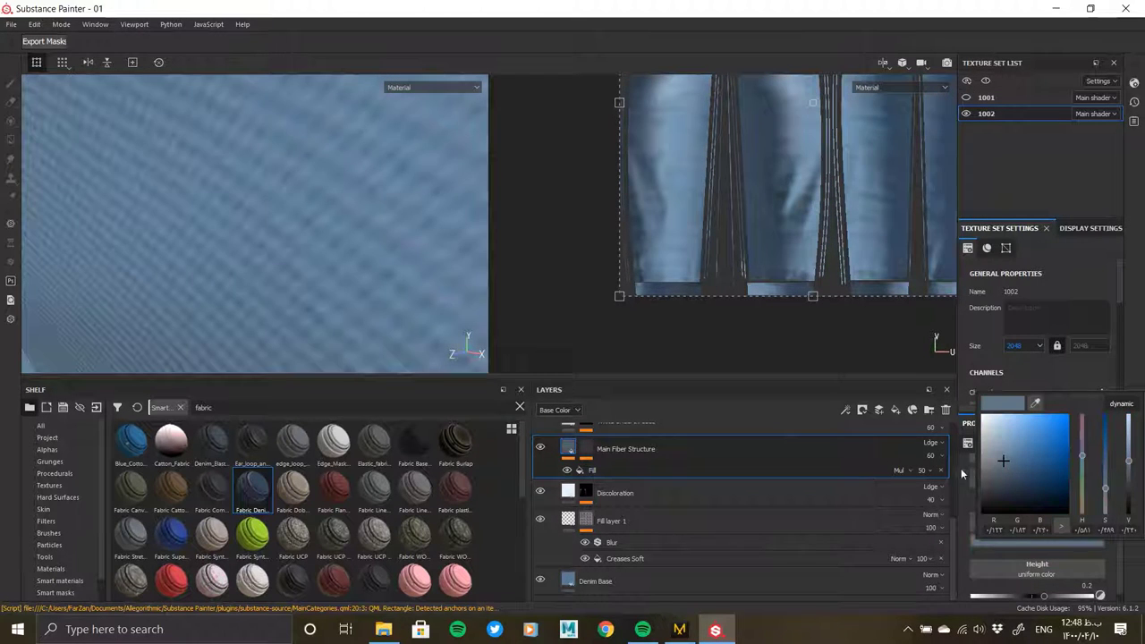
- Raise texture set 1002's size from 2048 to 4096 and turn off the fill's colour channel
scroll(477, 277, down, 2)
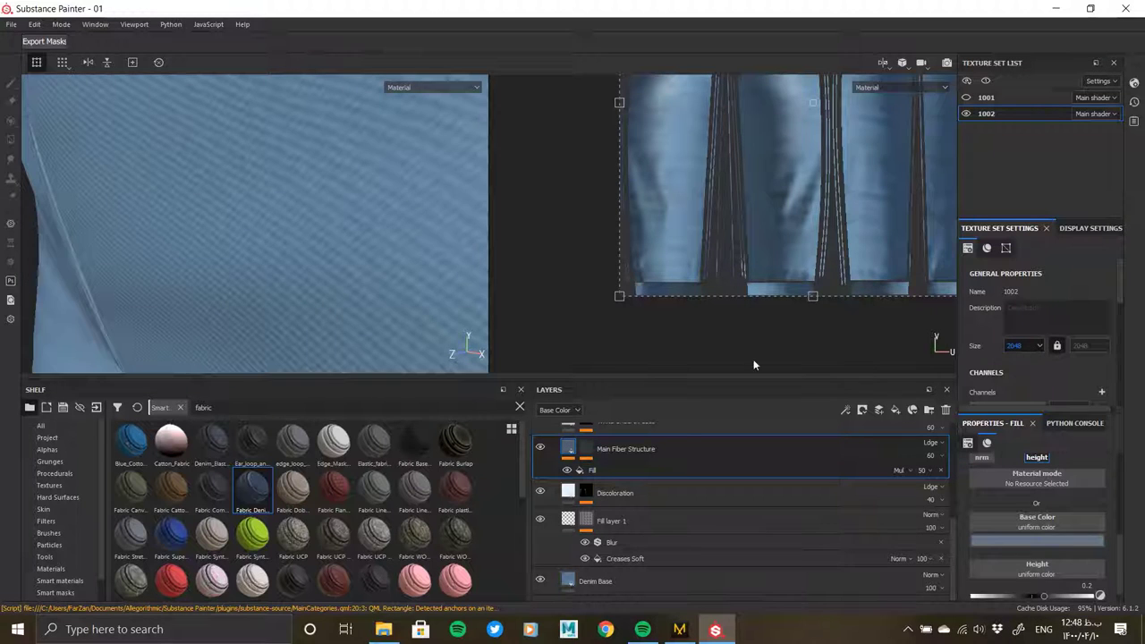
key(Down)
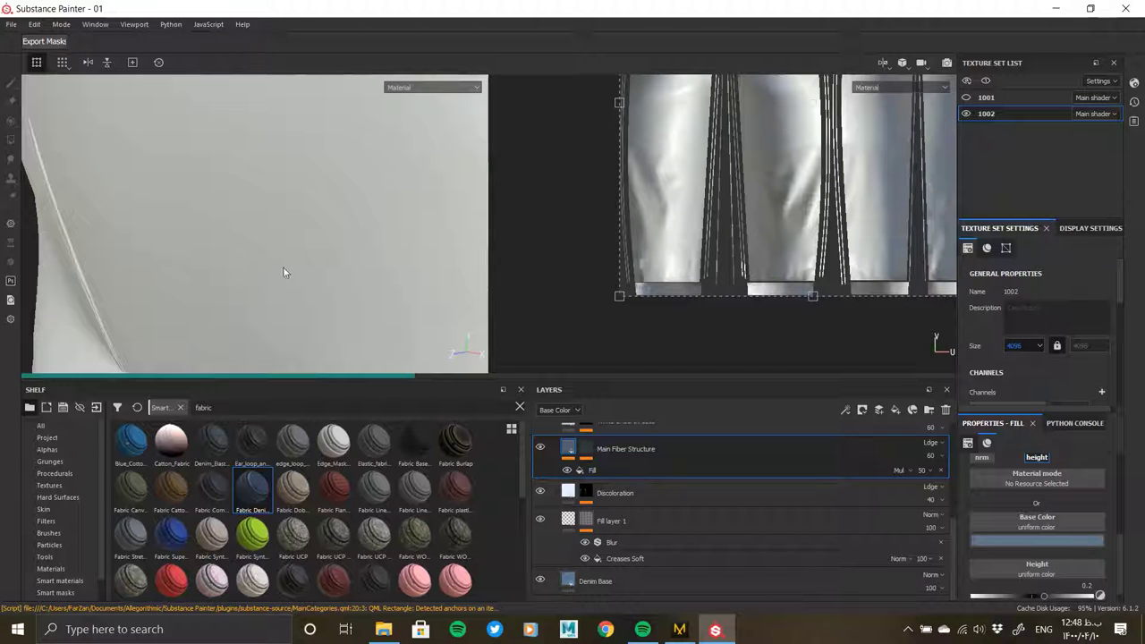
scroll(351, 156, up, 5)
scroll(374, 239, up, 3)
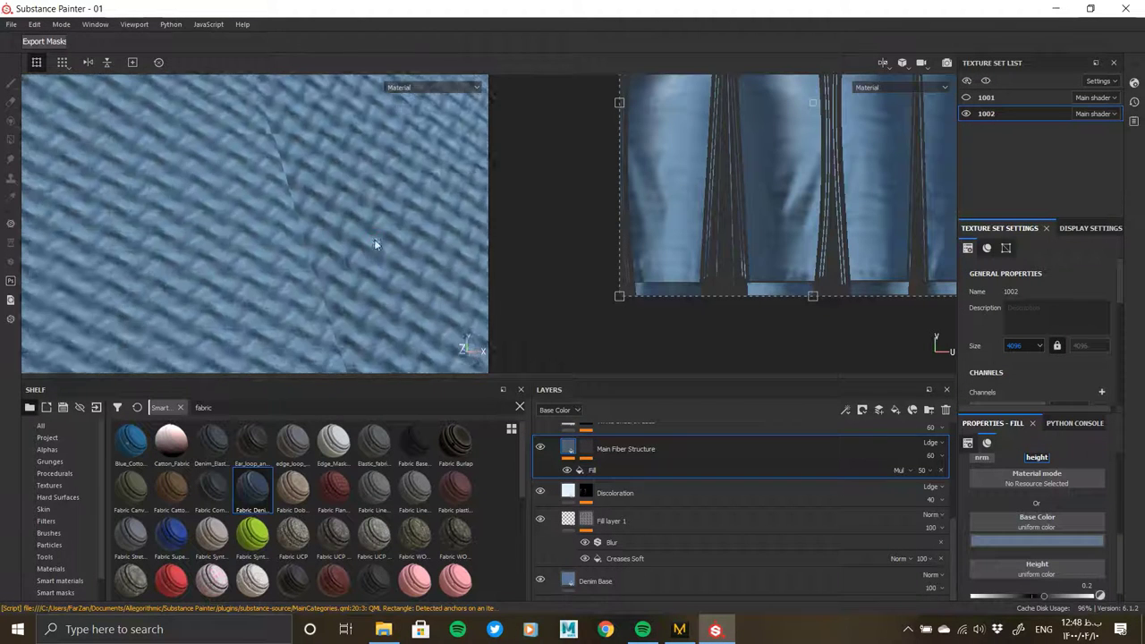
scroll(268, 170, down, 3)
scroll(295, 232, up, 3)
scroll(309, 205, up, 2)
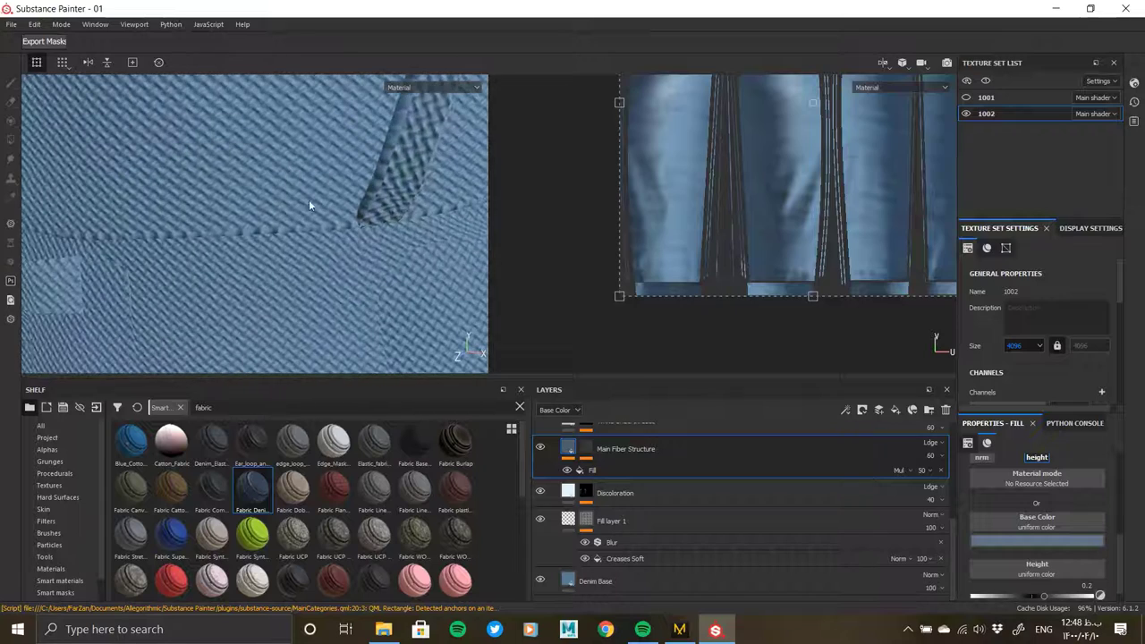
alt+drag(316, 180, 307, 176)
click(607, 471)
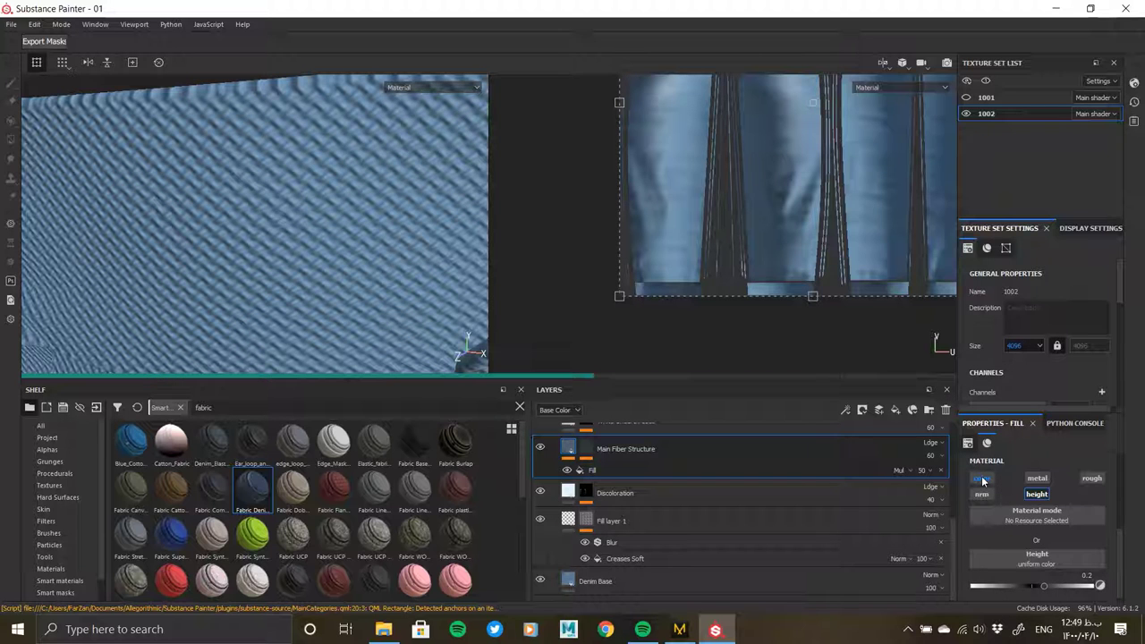
- Show Height channel values and lower Main Fiber Structure's opacity to 28
alt+drag(317, 165, 320, 185)
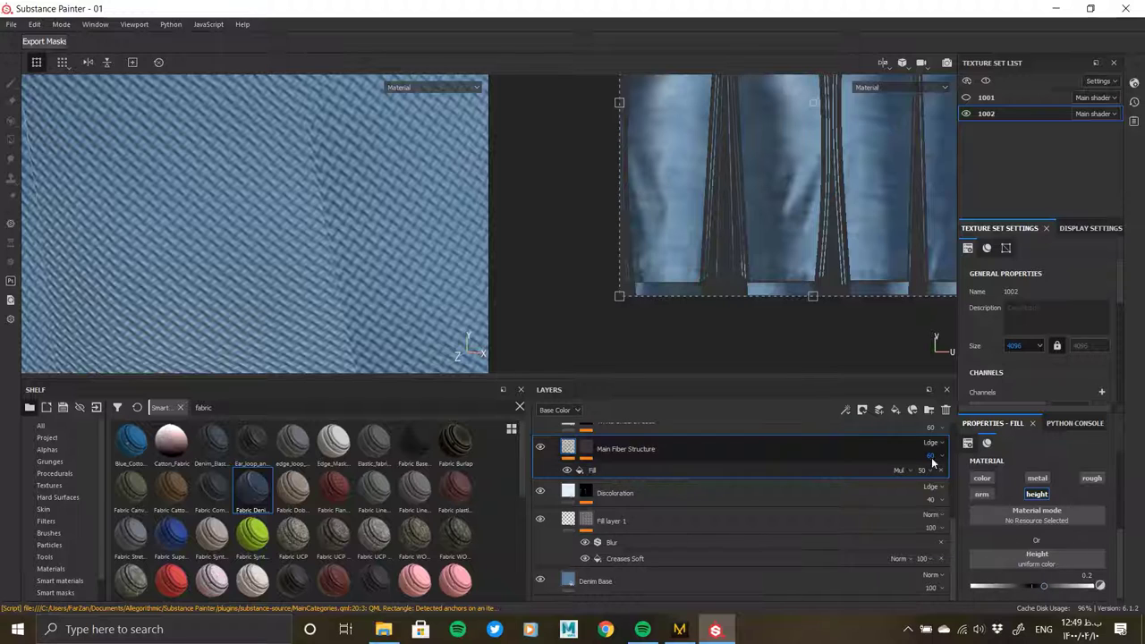
drag(926, 467, 921, 469)
click(556, 411)
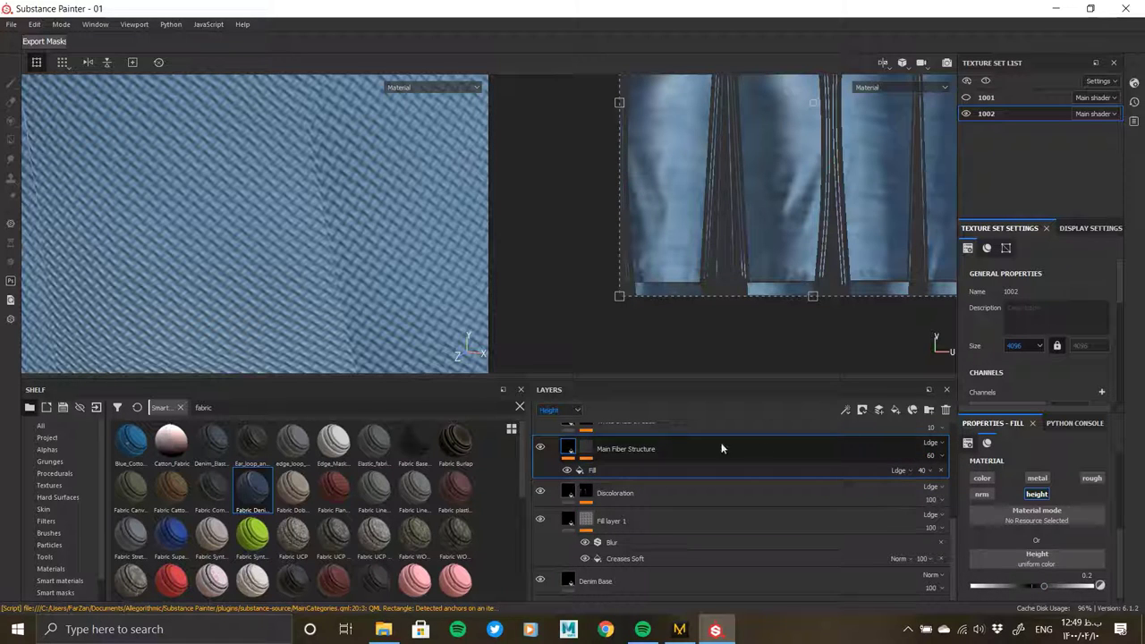
drag(935, 457, 946, 481)
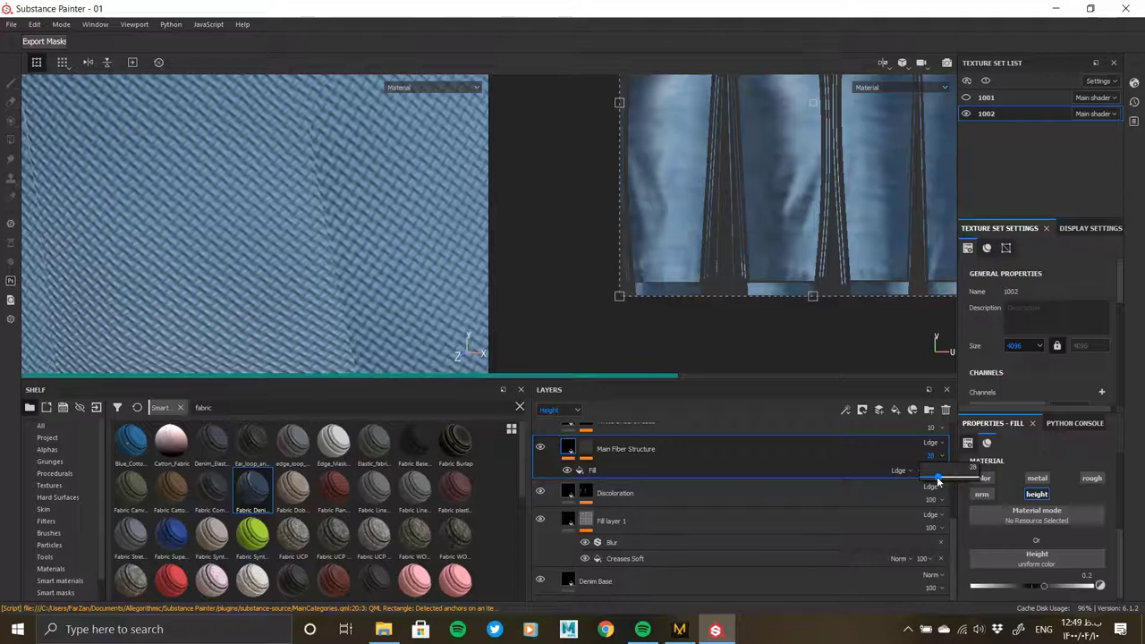
mouse_move(264, 249)
alt+mouse_down()
mouse_move(330, 361)
mouse_move(264, 195)
mouse_move(345, 279)
alt+mouse_up()
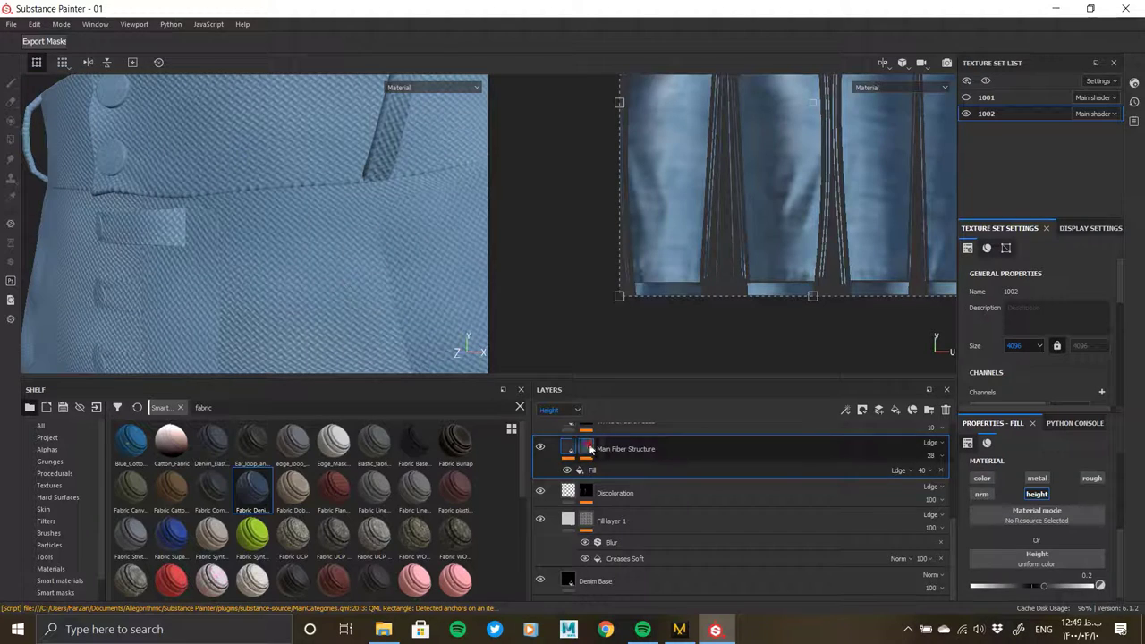
- Set the Mesh 1 mask pattern Scale to 90
click(570, 448)
click(643, 483)
scroll(1066, 505, up, 2)
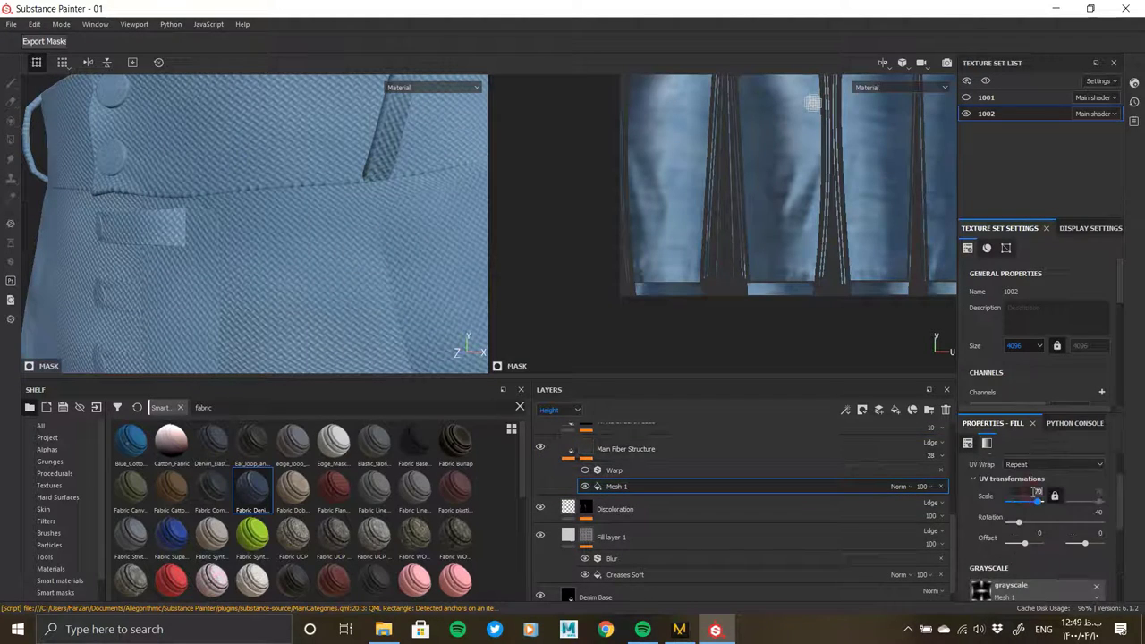
alt+drag(550, 342, 394, 313)
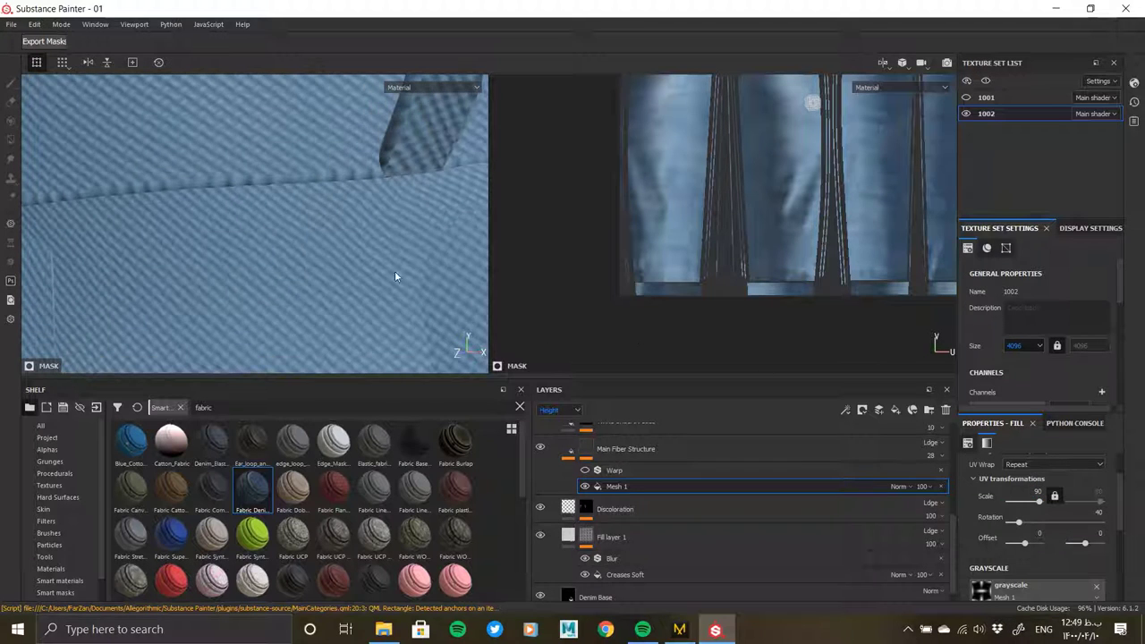
mouse_move(395, 271)
alt+right_down()
mouse_move(198, 237)
mouse_move(327, 238)
mouse_move(281, 194)
mouse_move(266, 230)
alt+right_up()
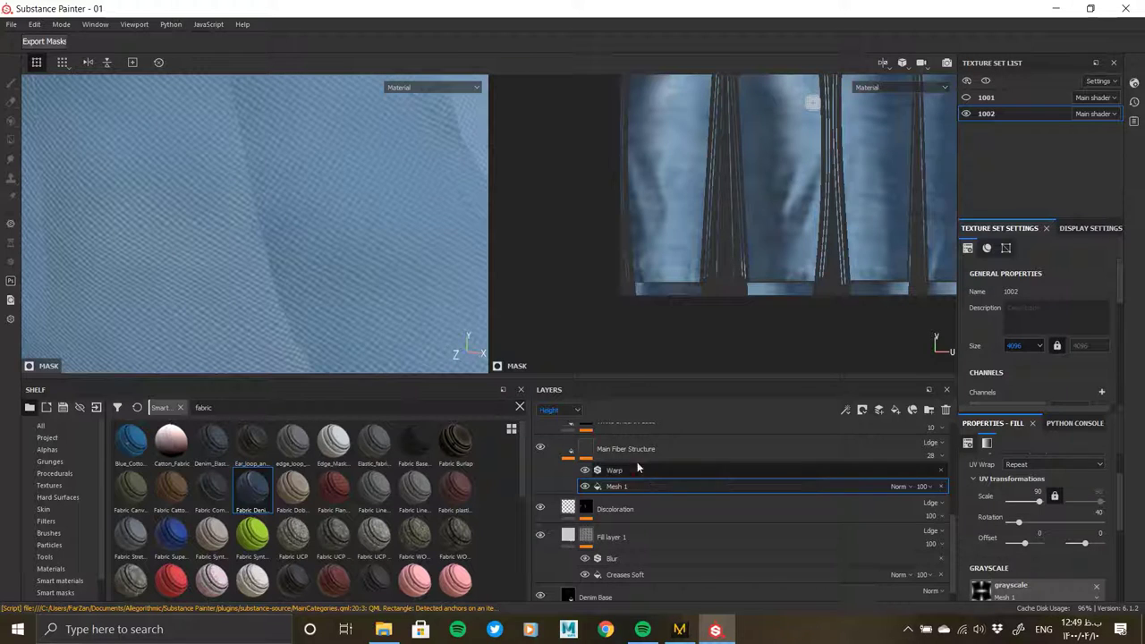
- Set the Warp filter intensity to 0.05
click(637, 468)
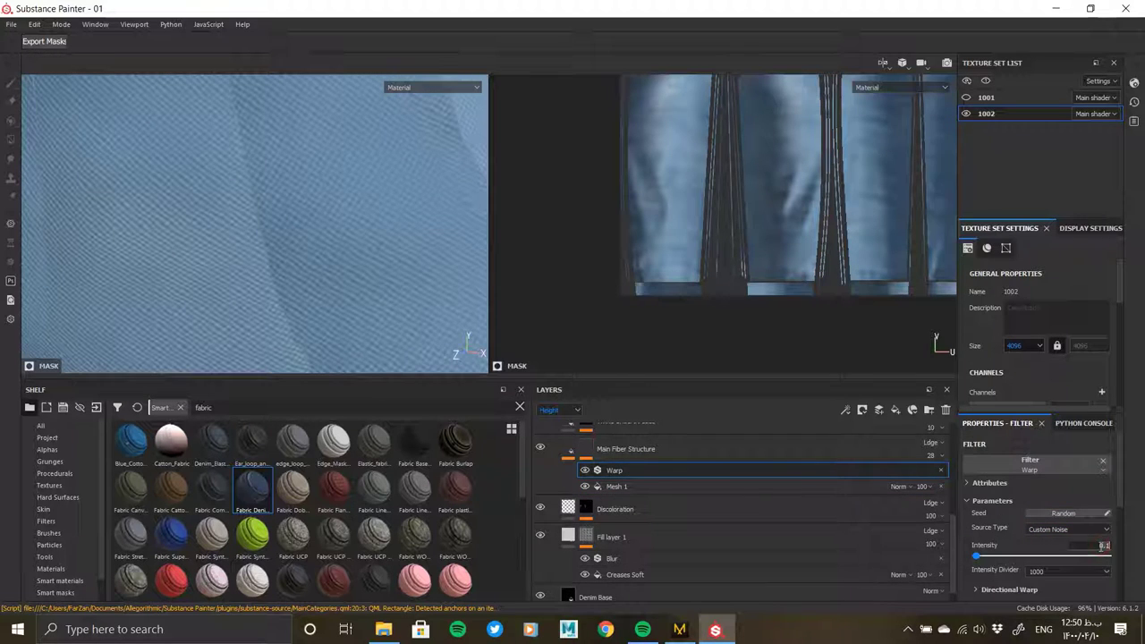
key(Return)
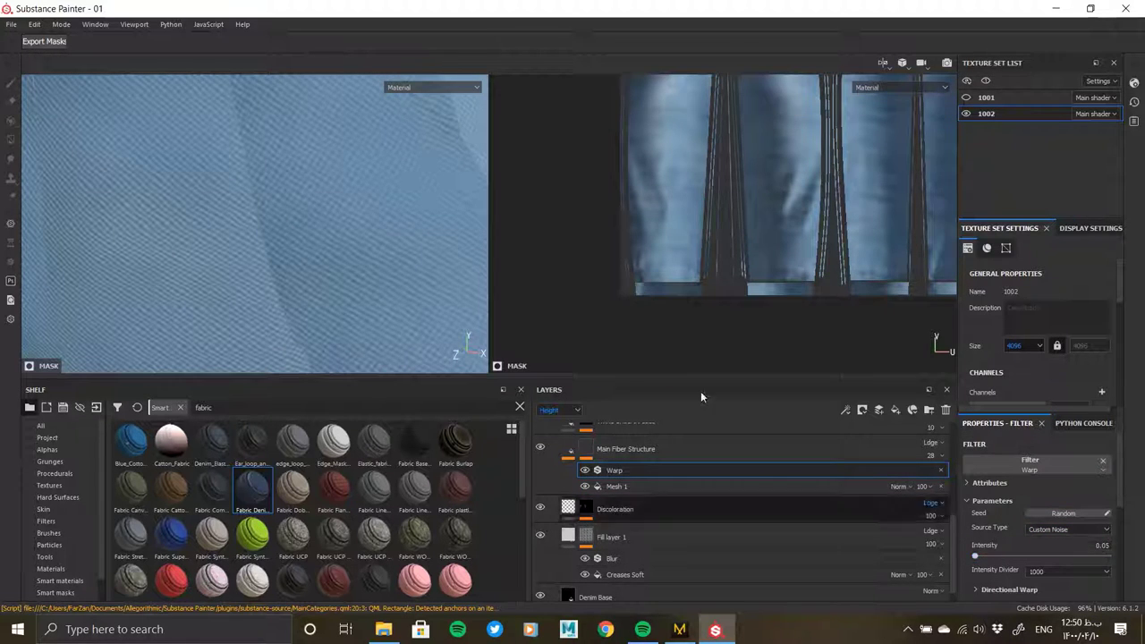
click(1075, 573)
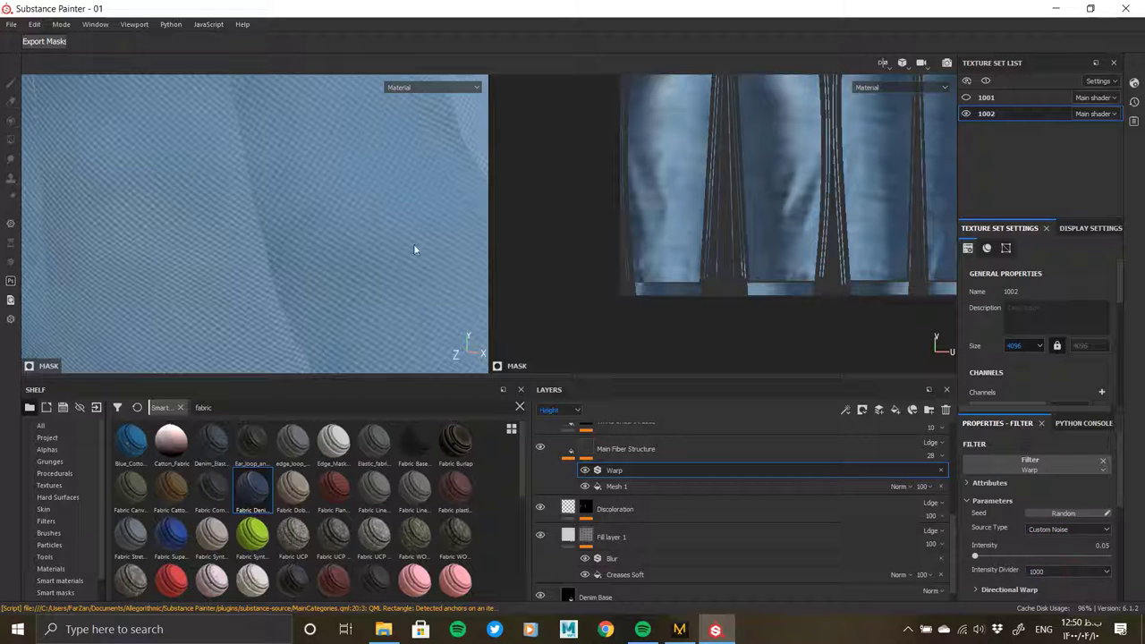
click(586, 448)
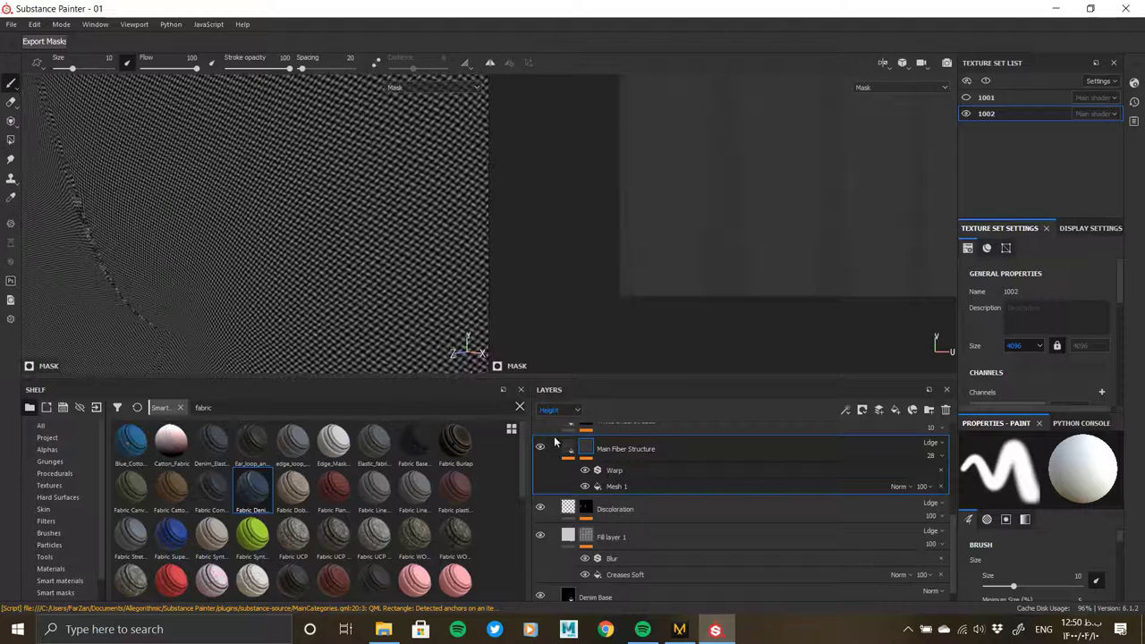
click(851, 445)
scroll(1024, 561, down, 3)
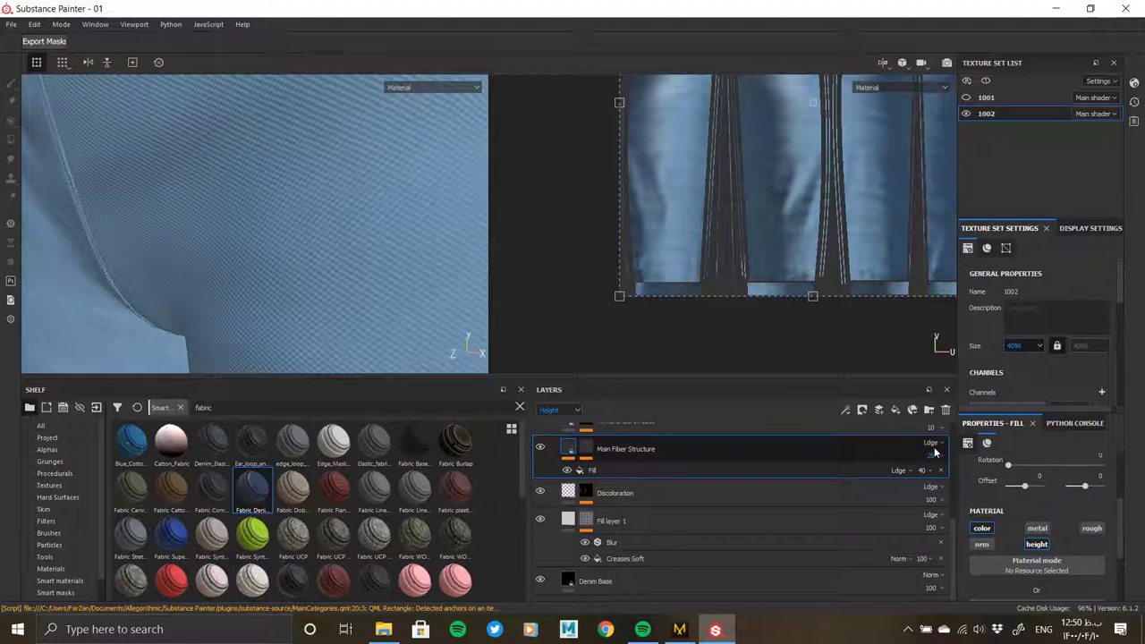
- Set the fiber layer and its fill to Normal blending and adjust the base colour to grey
click(932, 443)
click(939, 84)
click(899, 470)
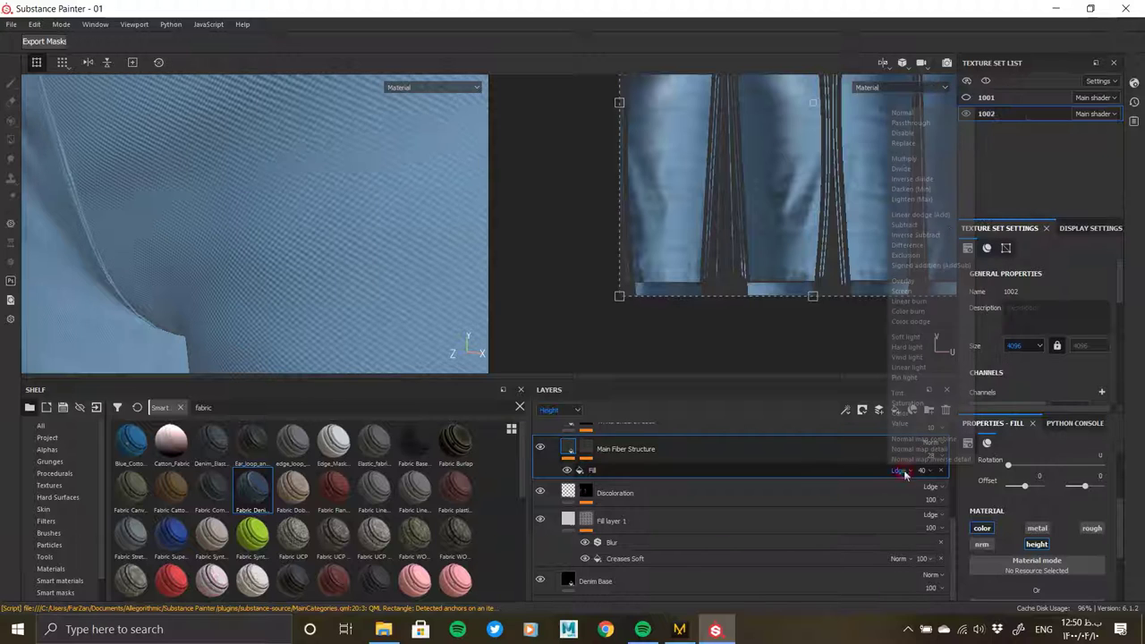
click(935, 111)
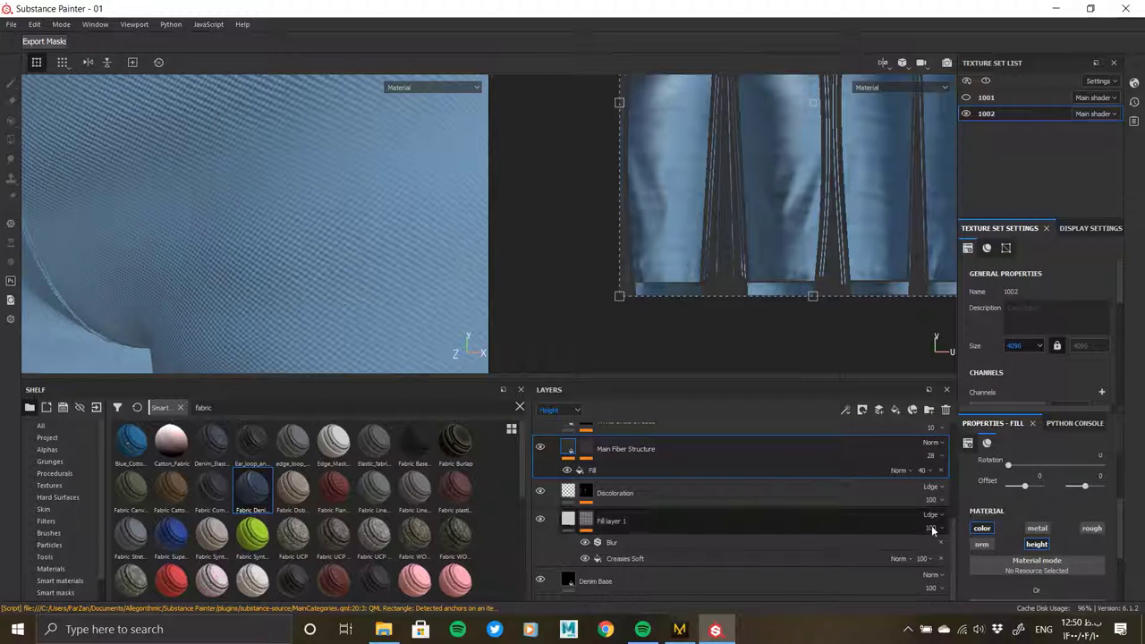
click(1037, 556)
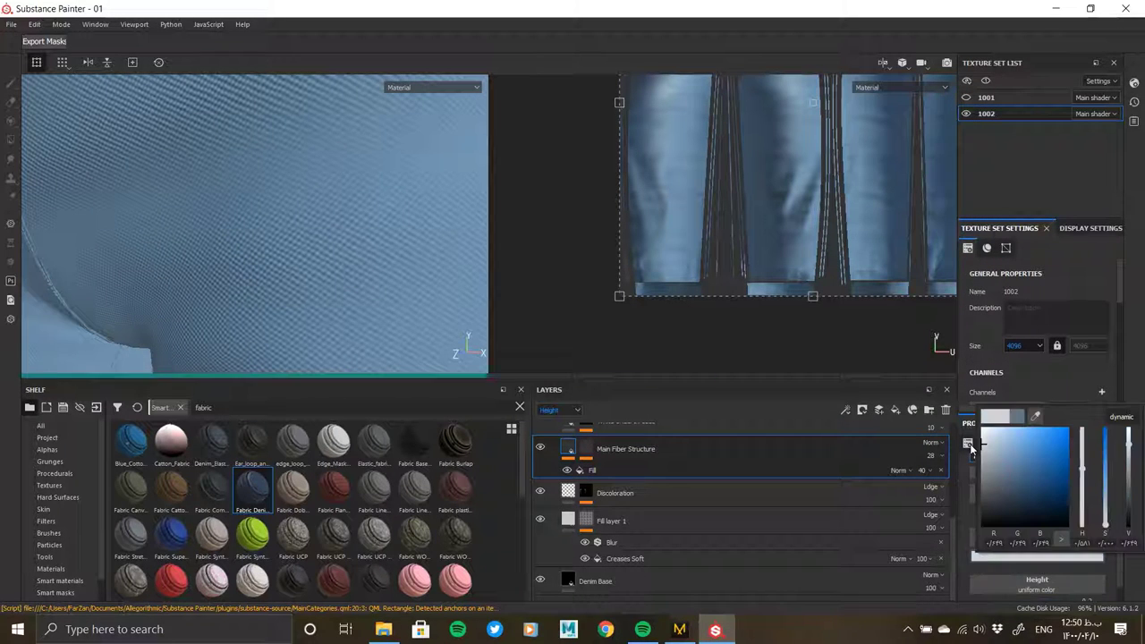
click(989, 480)
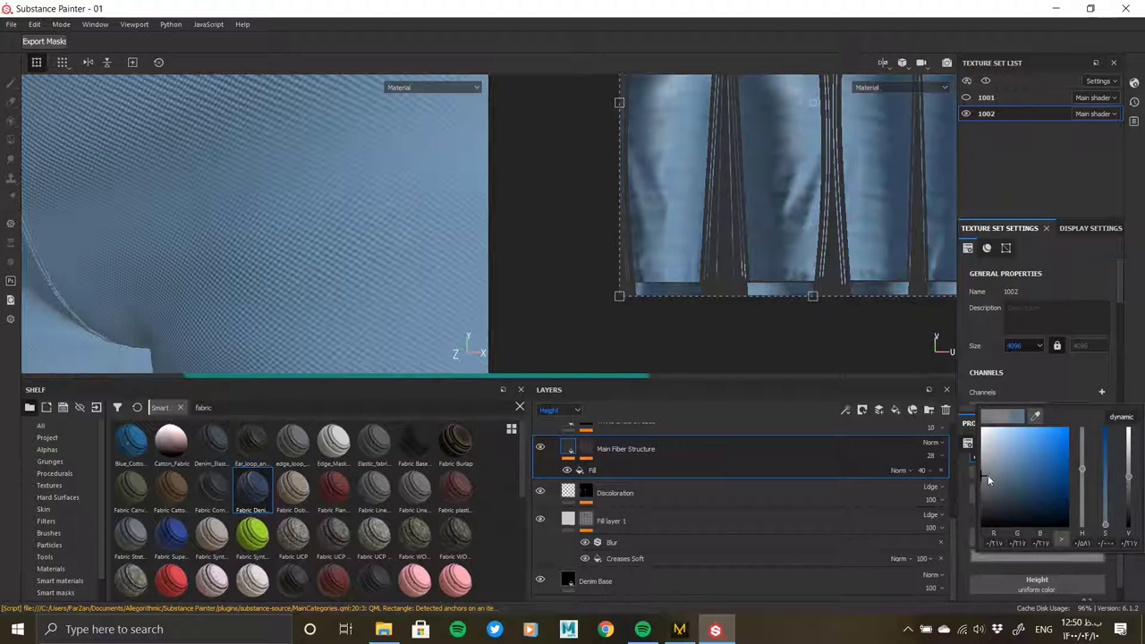
click(992, 464)
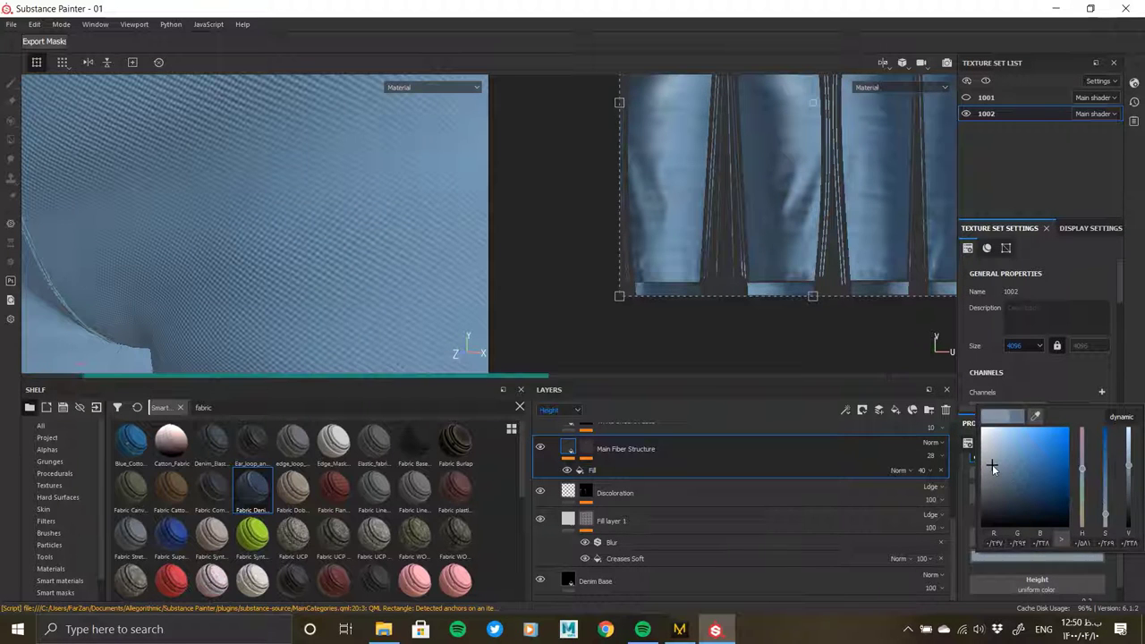
- Set Main Fiber Structure's opacity to 25
mouse_move(322, 290)
alt+mouse_down()
mouse_move(194, 266)
mouse_move(256, 191)
alt+mouse_up()
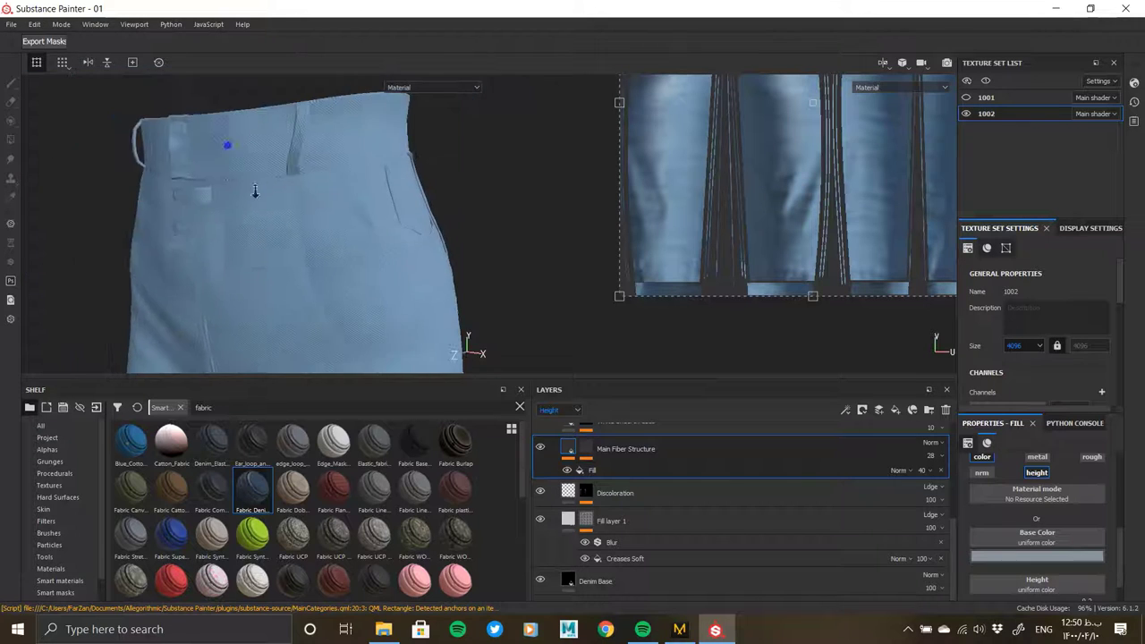
alt+drag(103, 40, 285, 198)
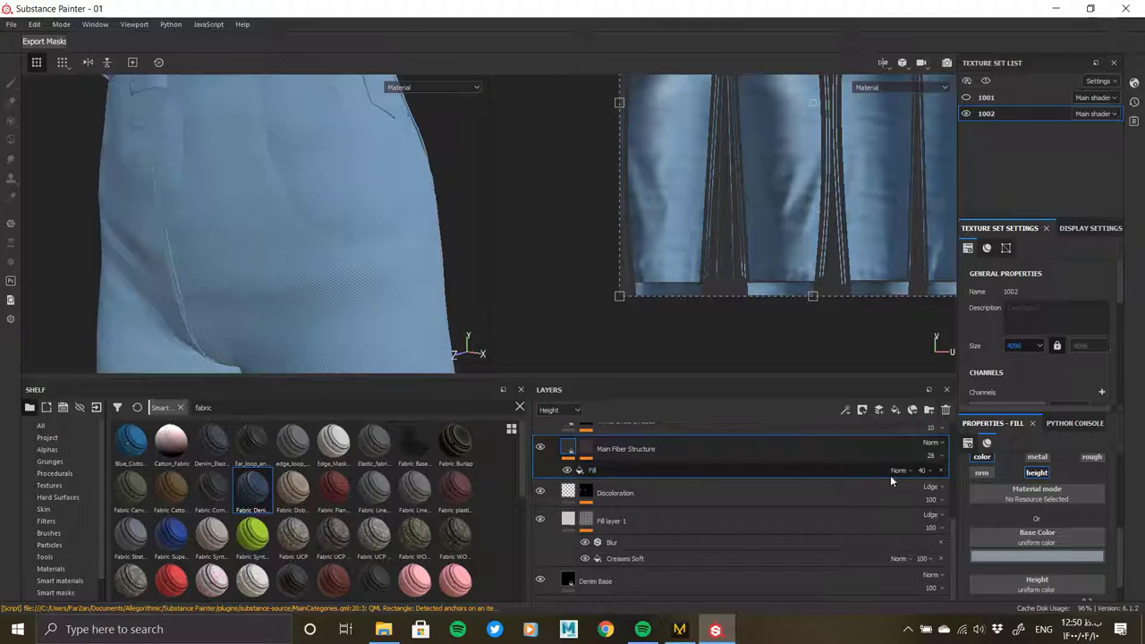
scroll(890, 476, up, 1)
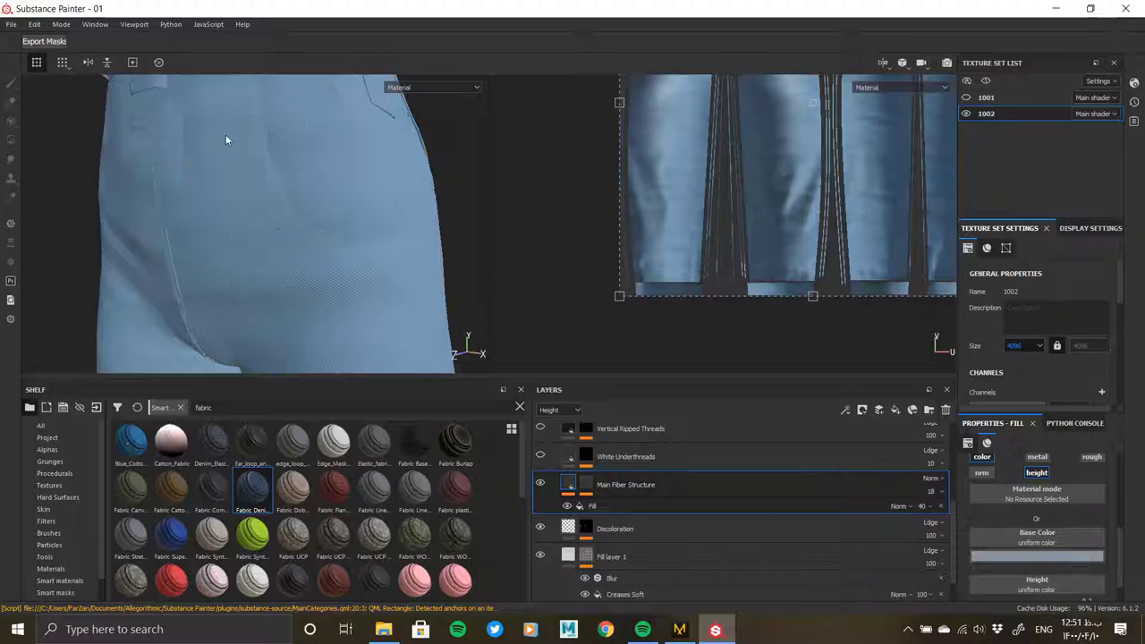
scroll(225, 134, up, 3)
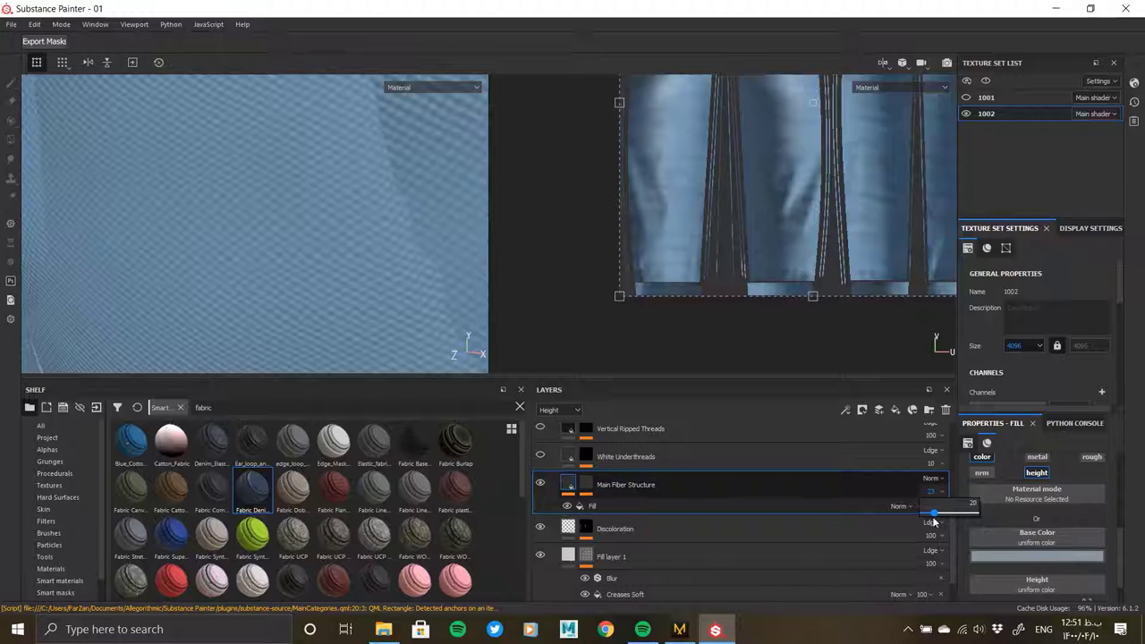
scroll(346, 258, down, 3)
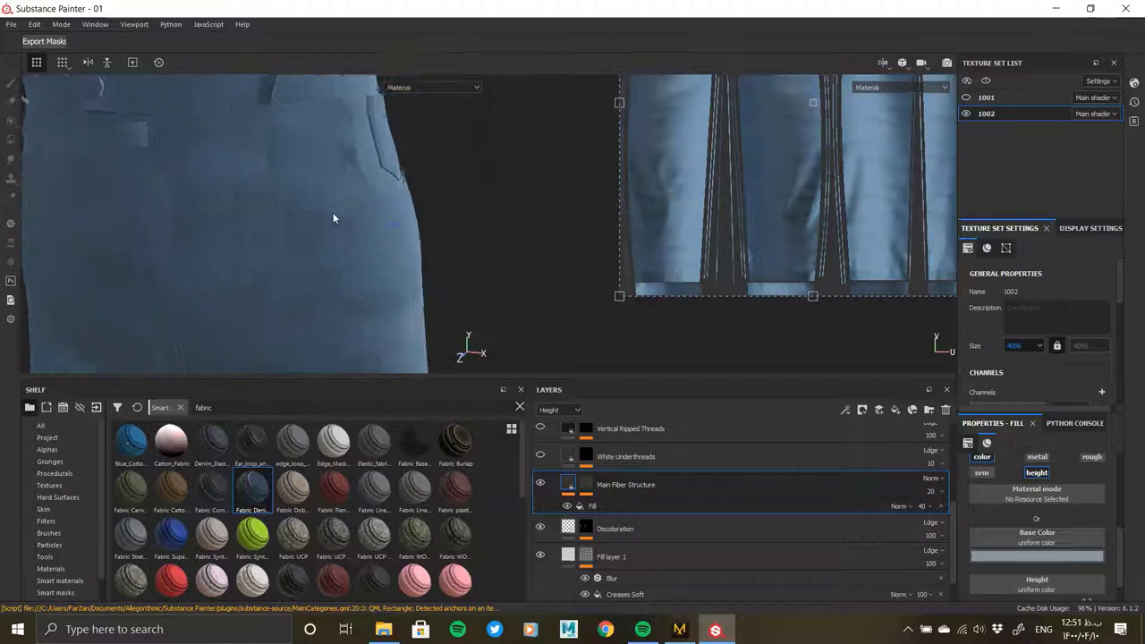
scroll(333, 218, up, 3)
shift+right_drag(389, 301, 262, 219)
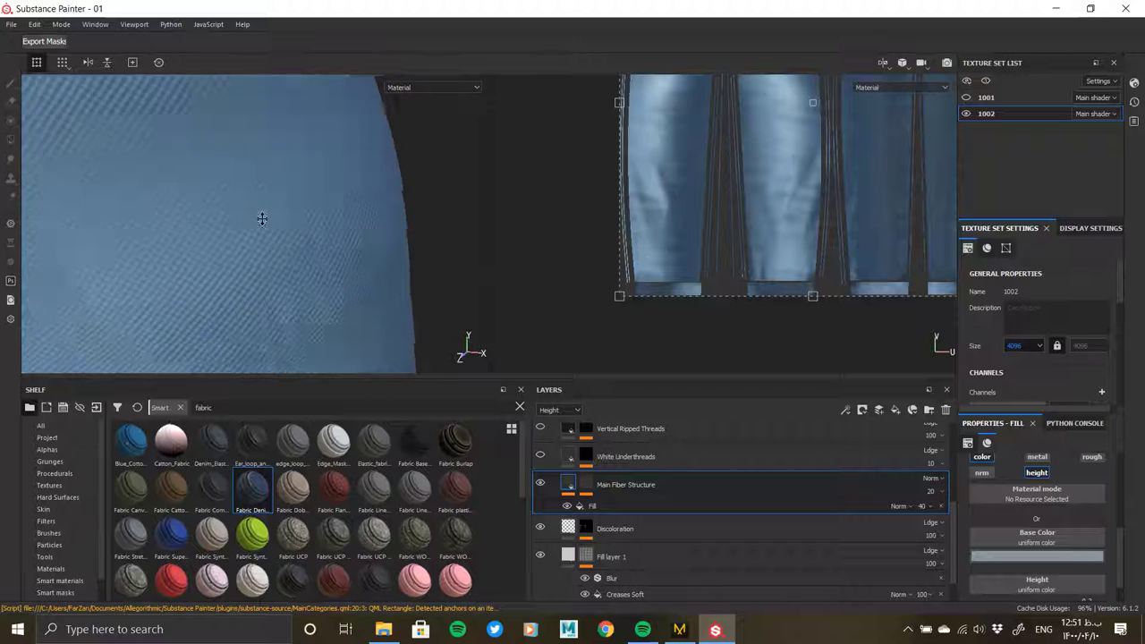
click(936, 508)
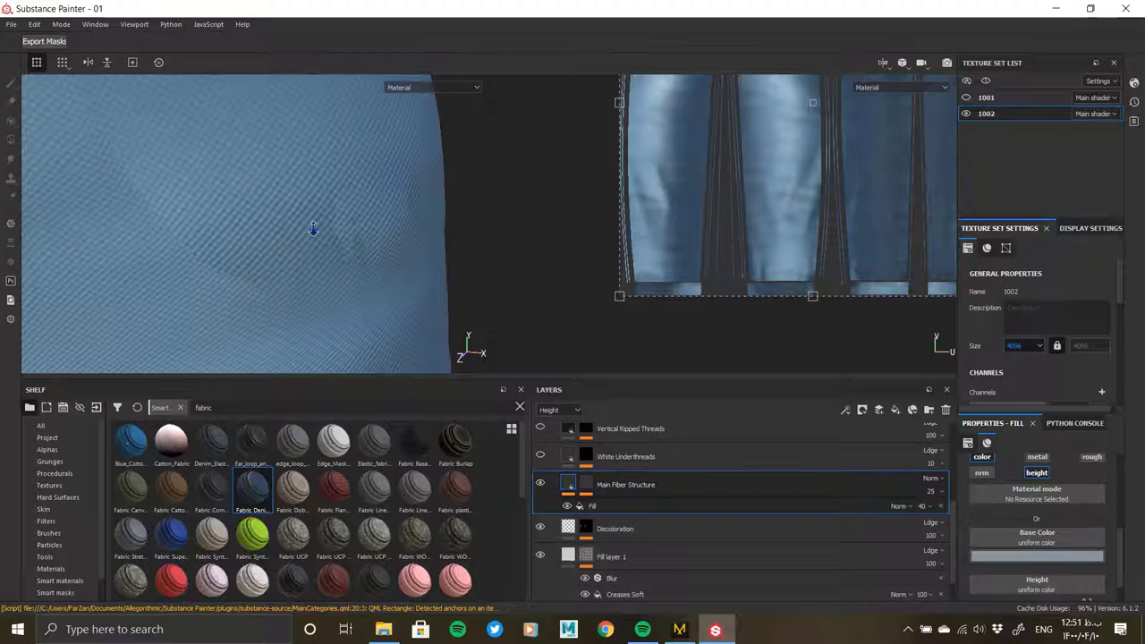
scroll(277, 256, down, 2)
- Delete the White Underthreads layer
shift+right_drag(276, 256, 272, 257)
scroll(273, 260, down, 2)
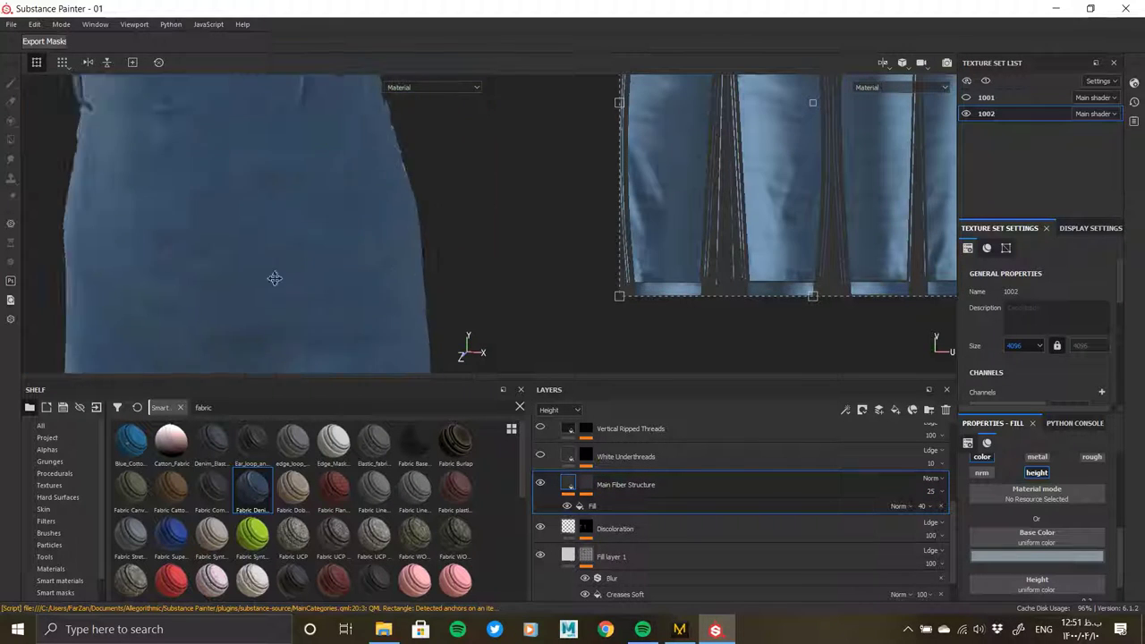
scroll(286, 278, down, 2)
shift+right_drag(299, 294, 350, 259)
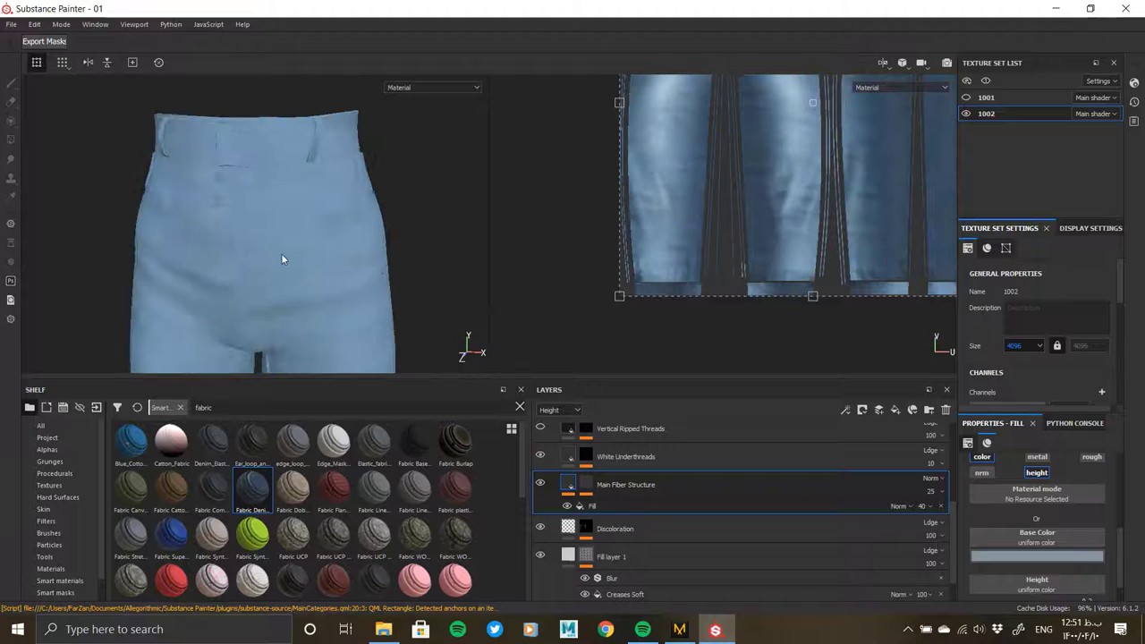
scroll(306, 261, up, 3)
scroll(313, 286, up, 2)
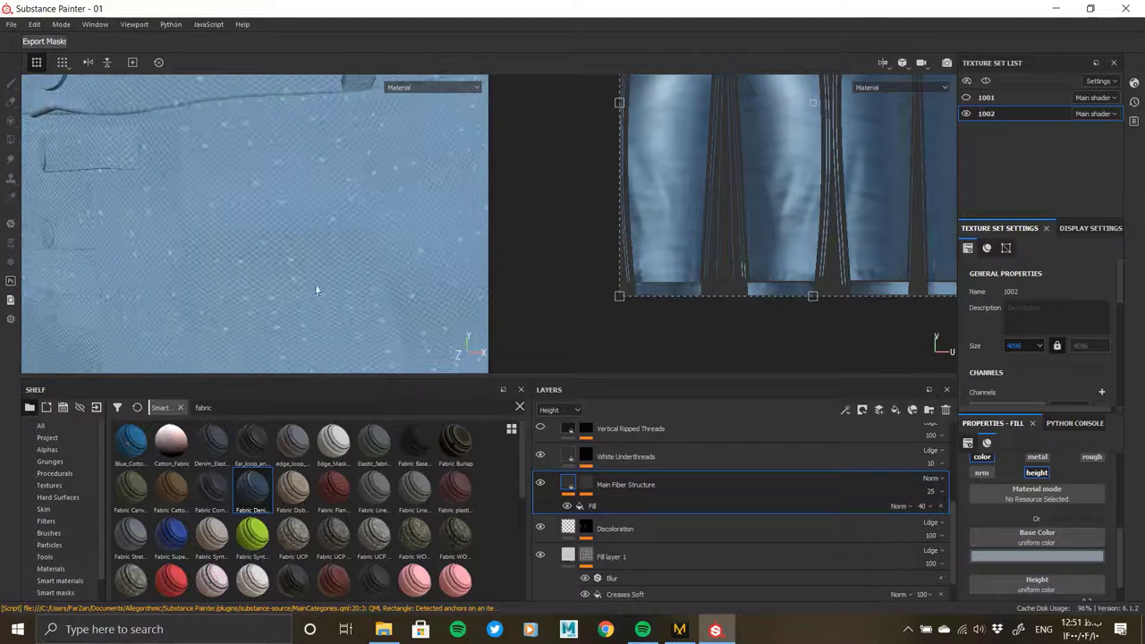
click(645, 457)
click(946, 409)
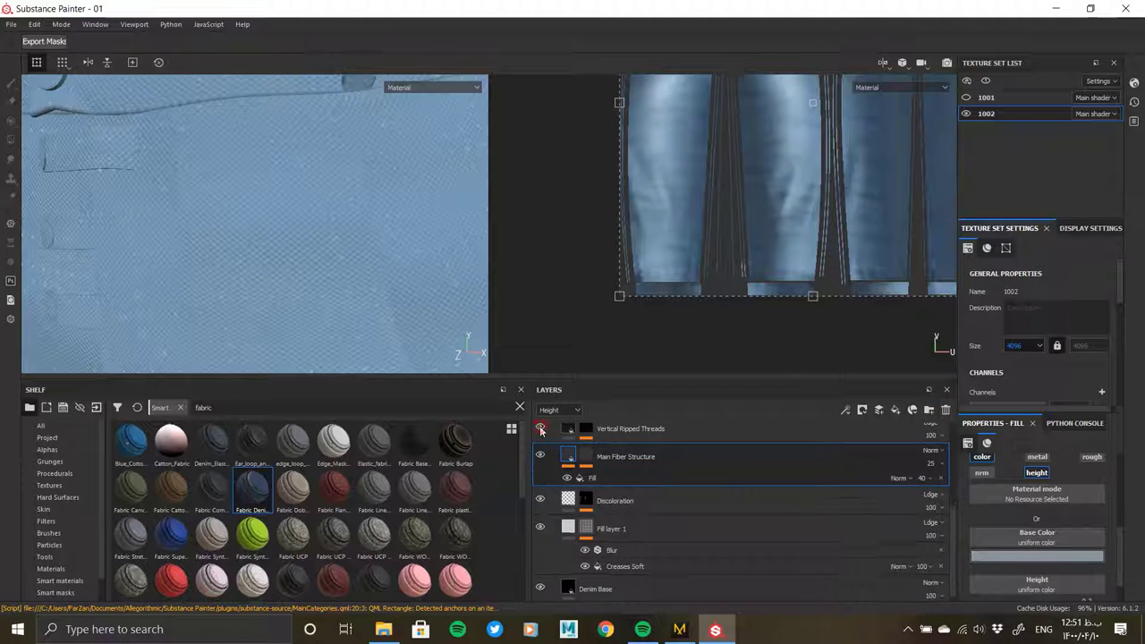
- Review Main Fiber Structure's Mesh 1 mask effect settings
scroll(378, 308, down, 3)
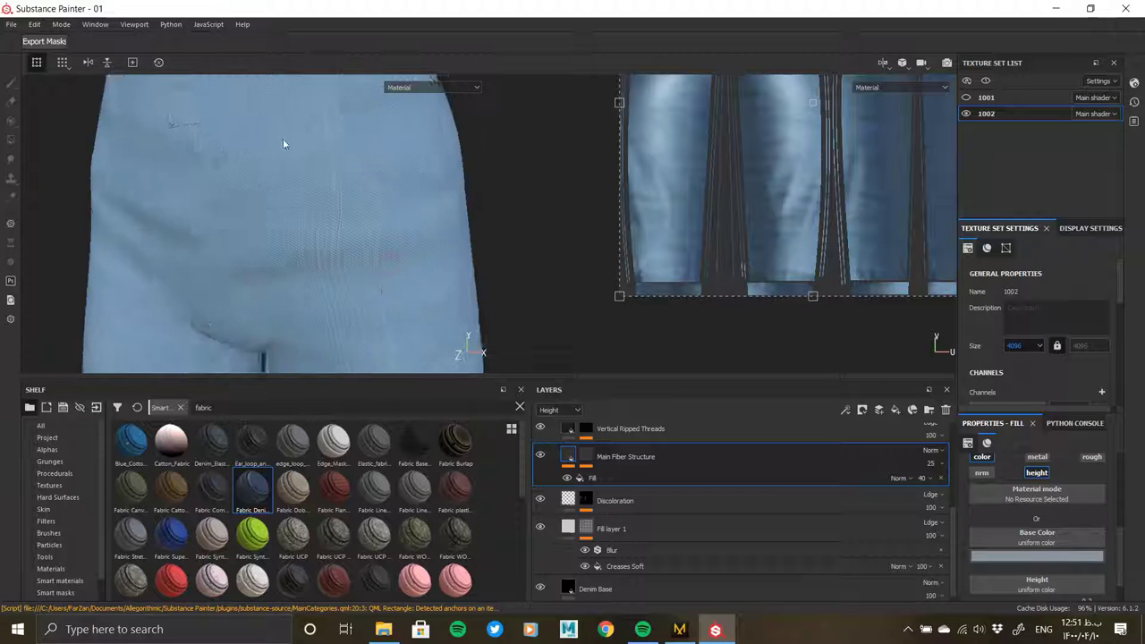
scroll(299, 163, up, 3)
scroll(217, 205, down, 3)
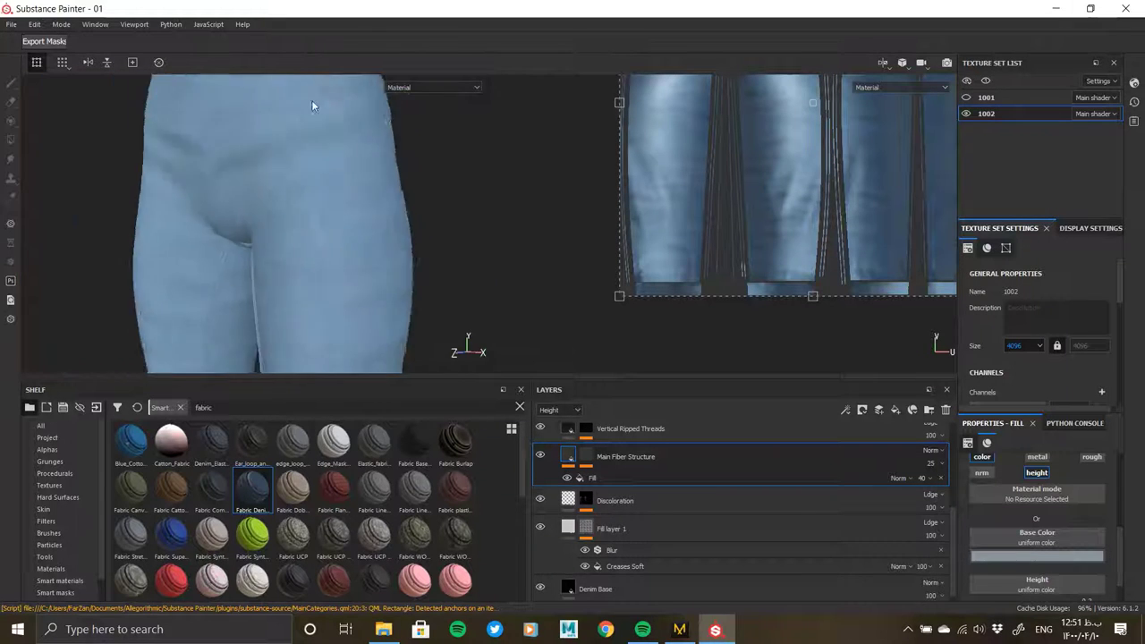
mouse_move(312, 105)
alt+mouse_down()
mouse_move(251, 236)
mouse_move(334, 235)
alt+mouse_up()
click(586, 456)
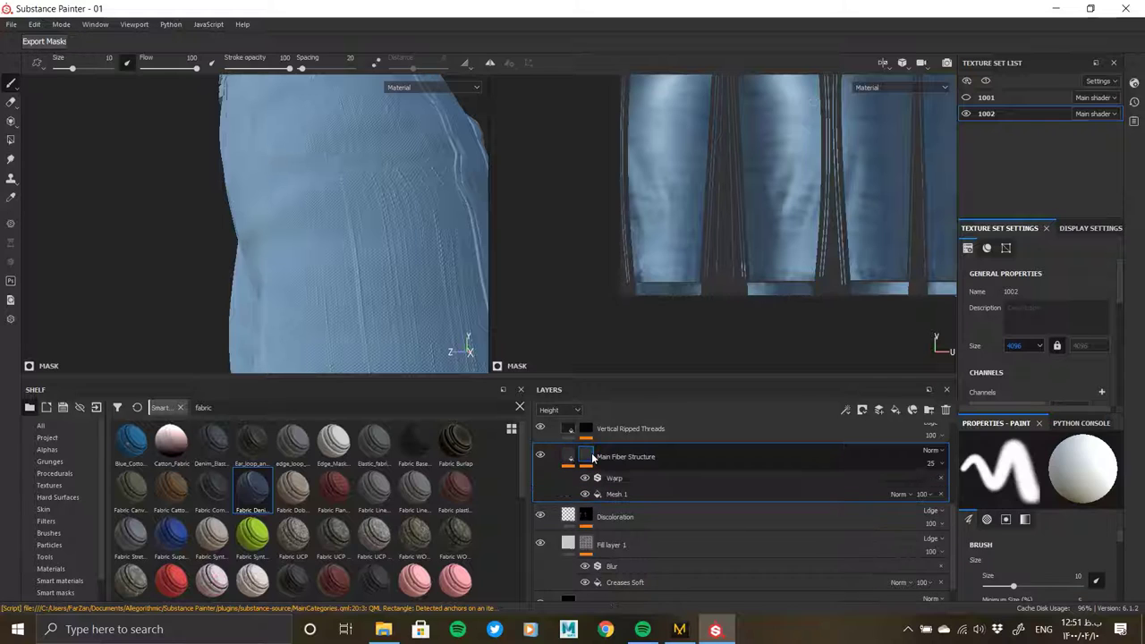
click(568, 457)
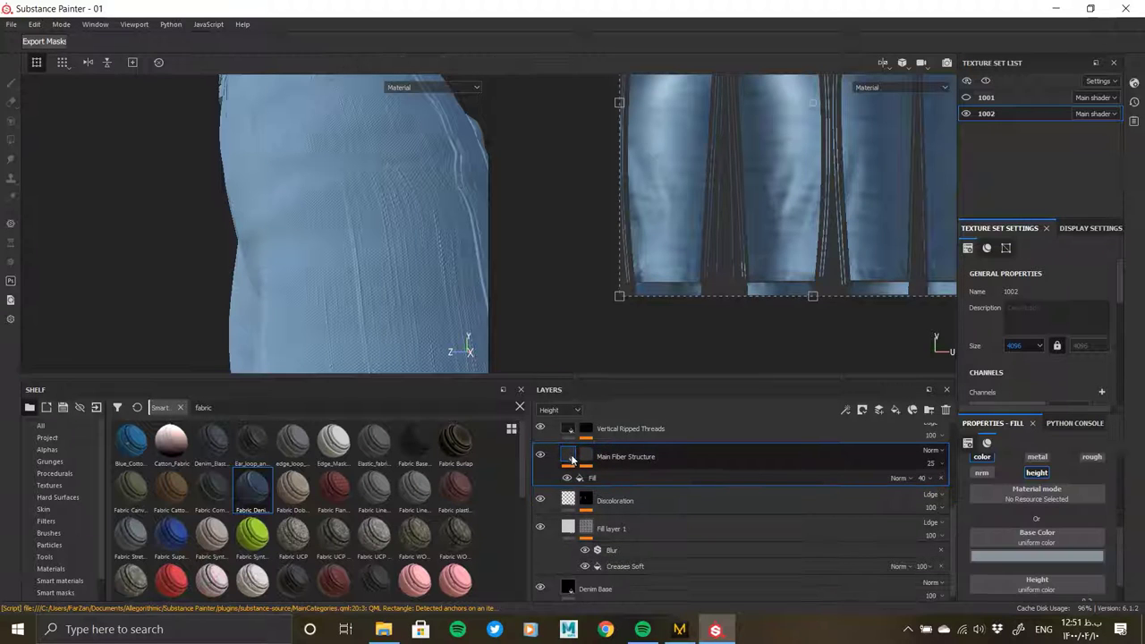
click(586, 456)
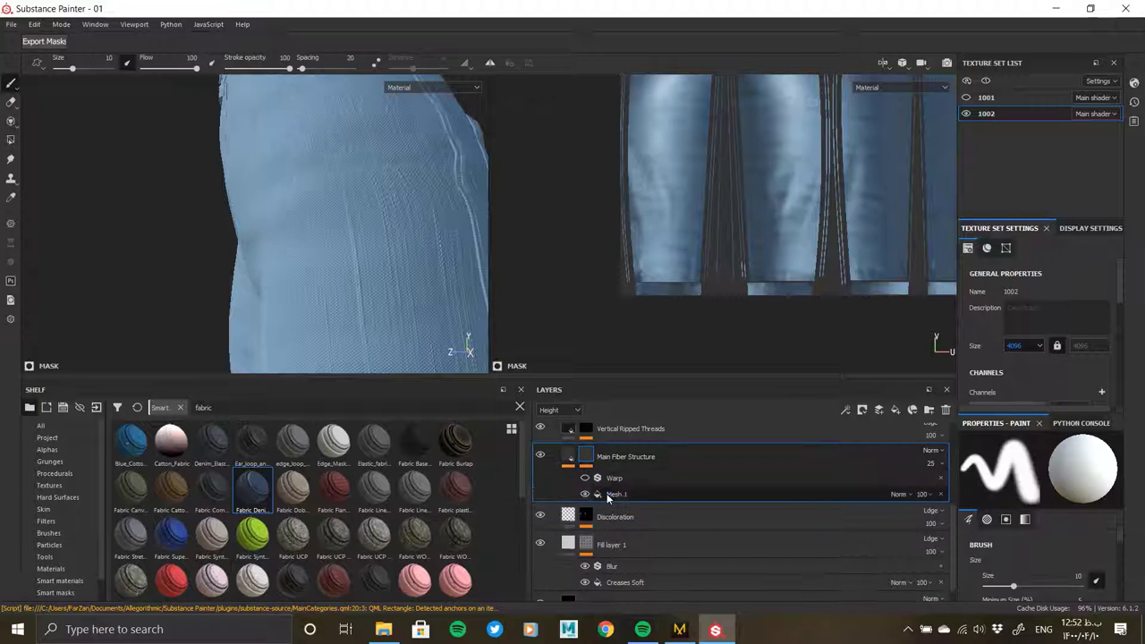
click(618, 494)
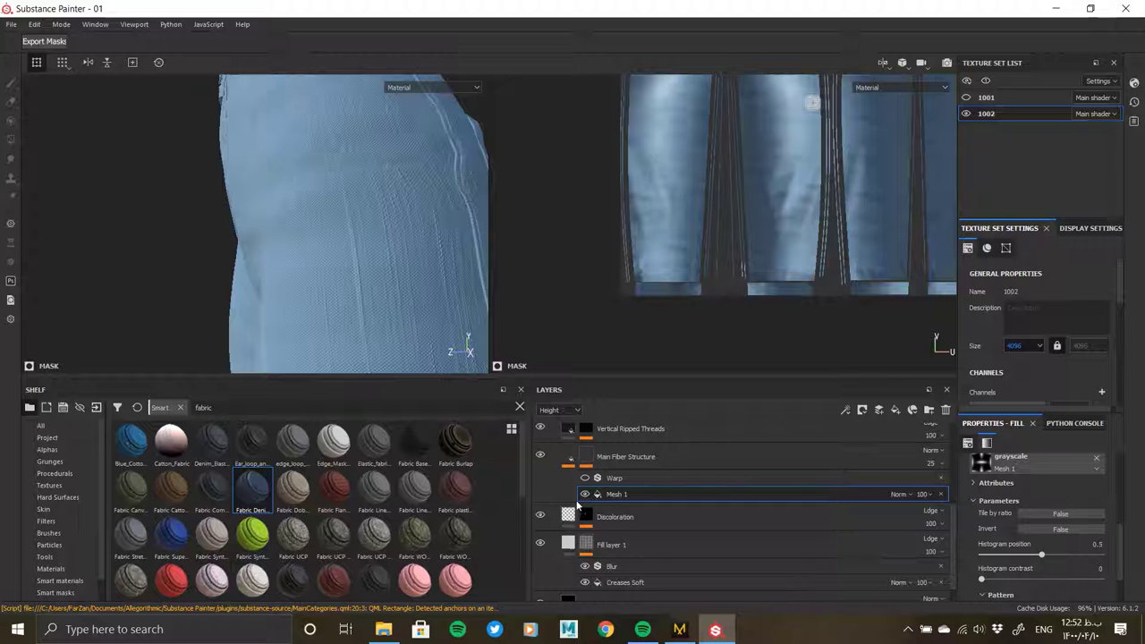
- Display the Vertical Ripped Threads layer's mask stack
click(569, 461)
scroll(577, 483, up, 2)
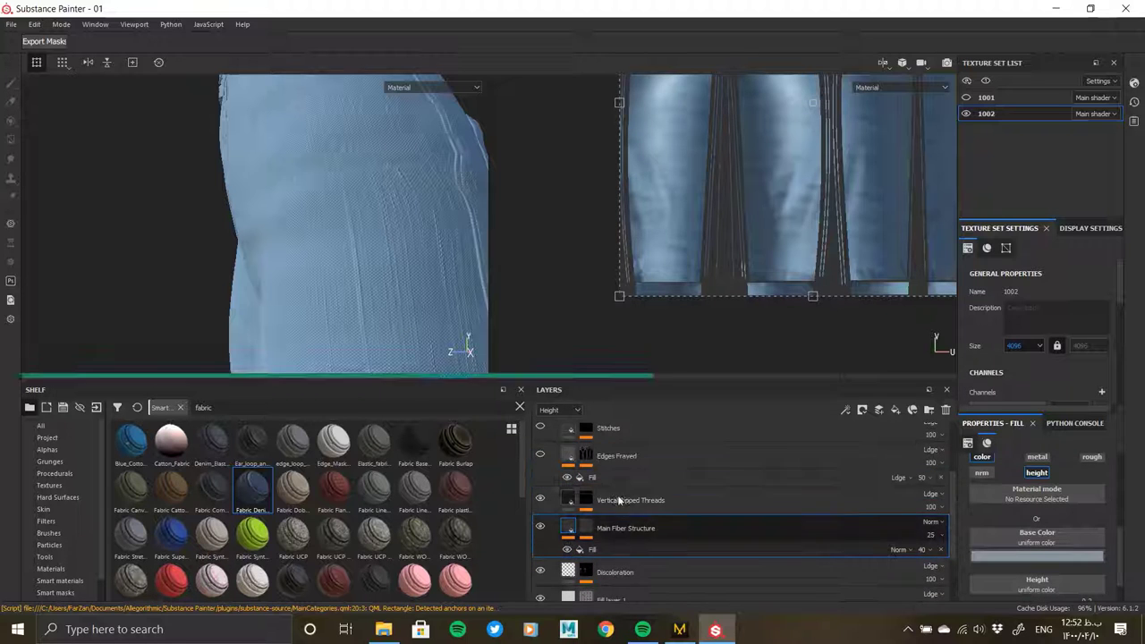
click(586, 502)
click(589, 501)
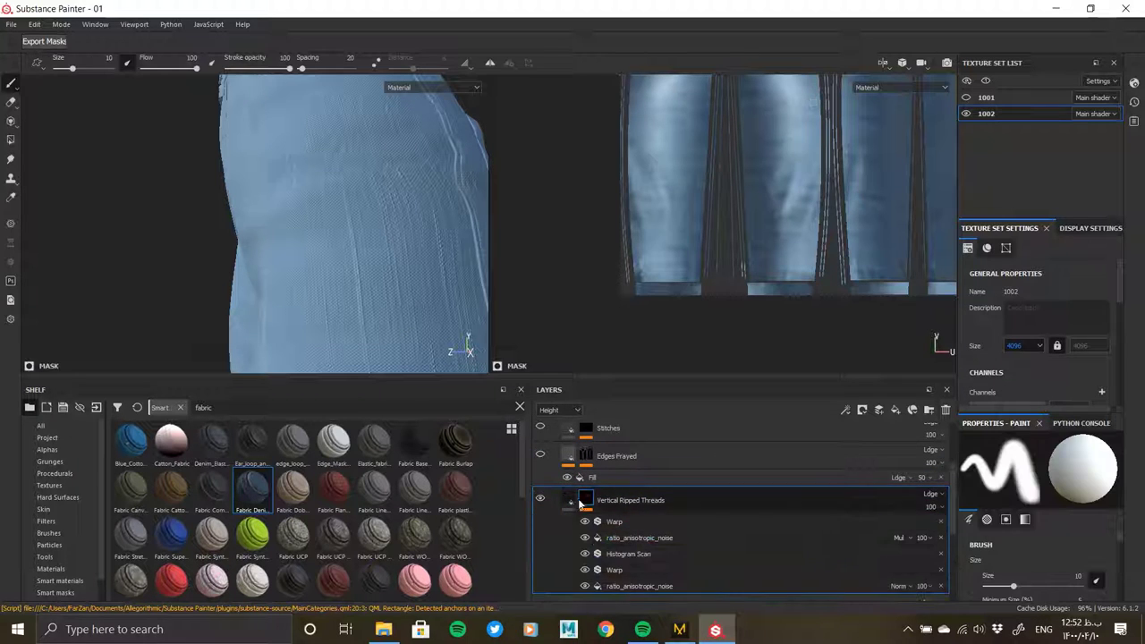
- Toggle the threads mask's noise, Histogram Scan and Warp effects to compare the strands
alt+drag(255, 212, 358, 256)
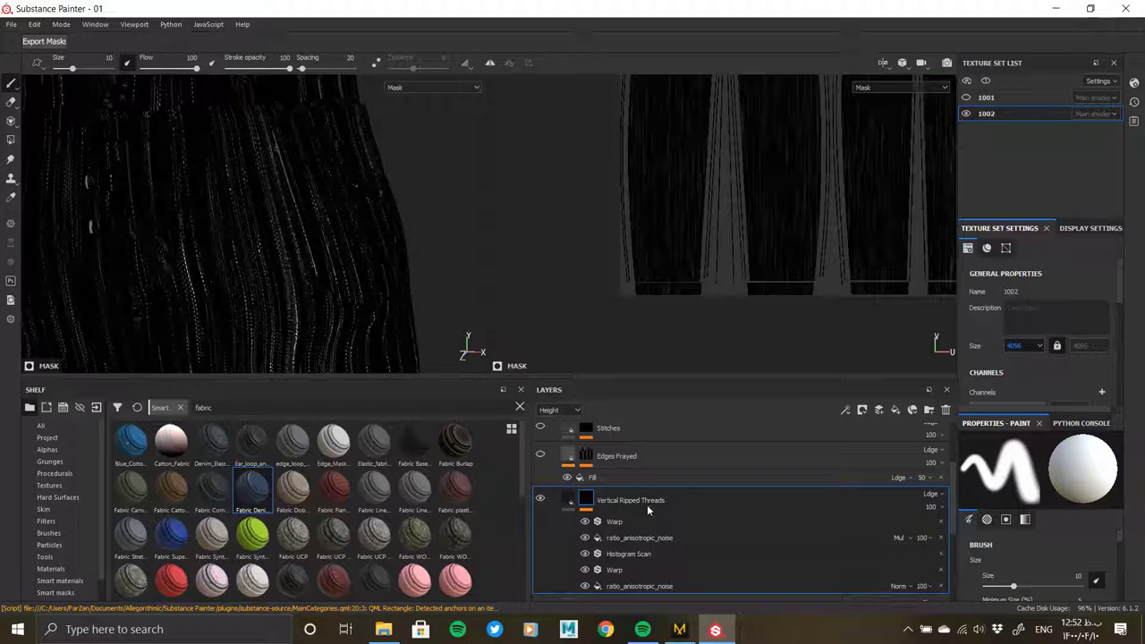
click(587, 538)
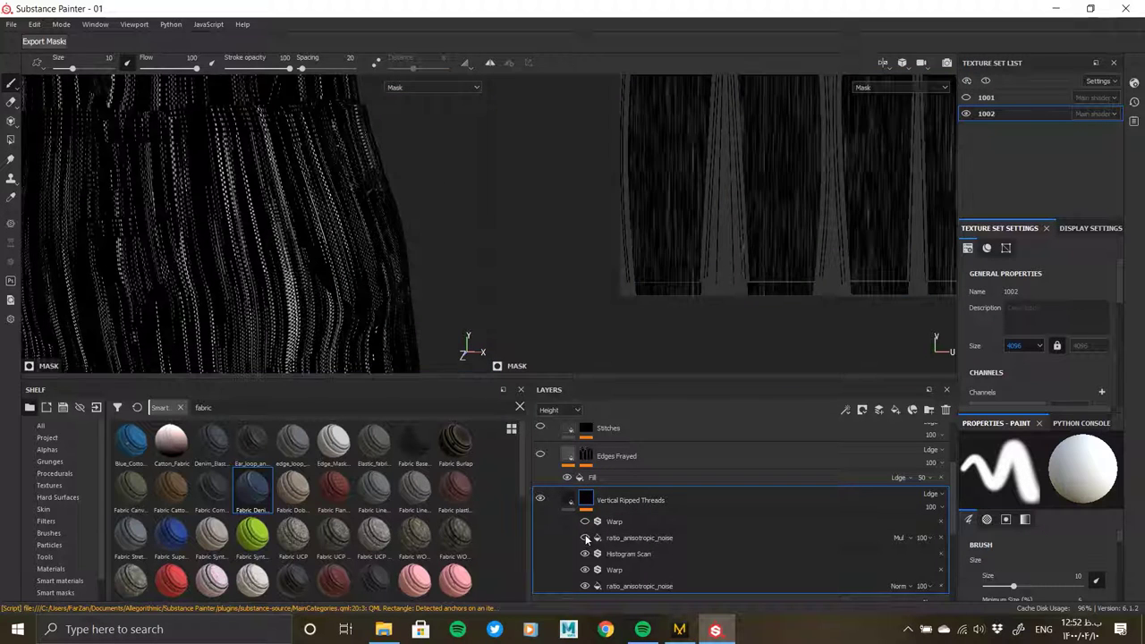
click(585, 556)
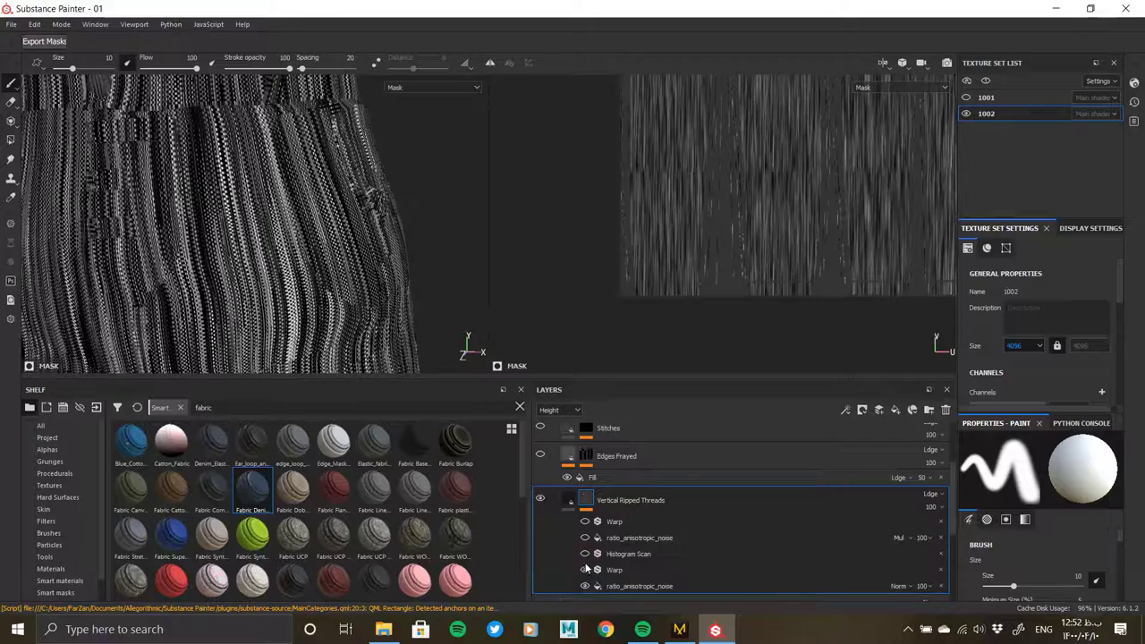
click(586, 570)
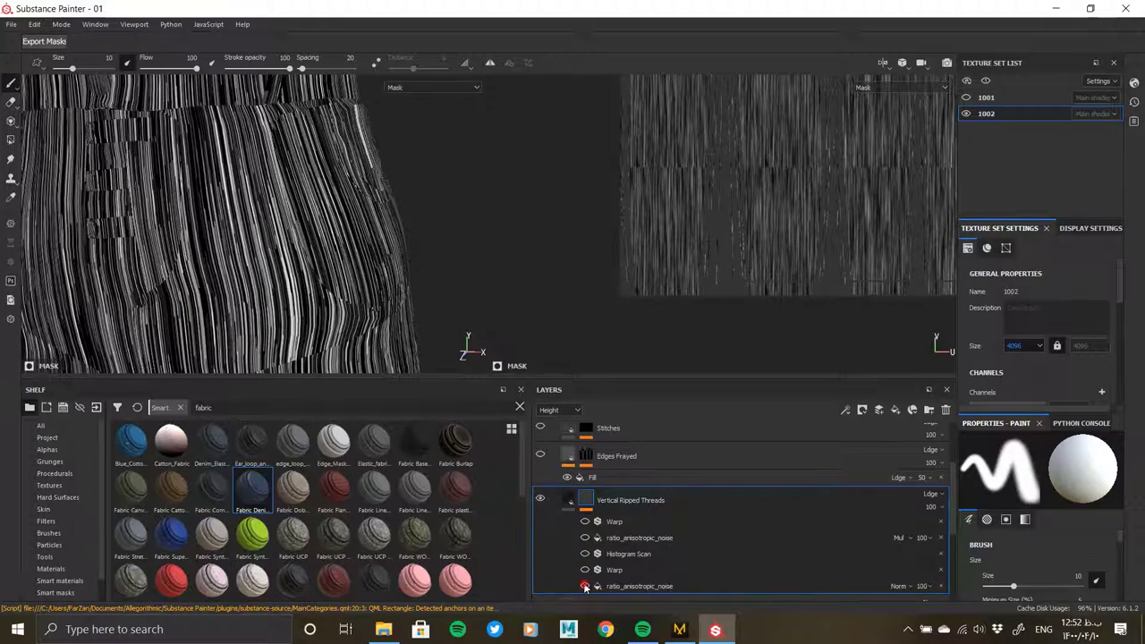
click(585, 587)
alt+drag(287, 231, 284, 238)
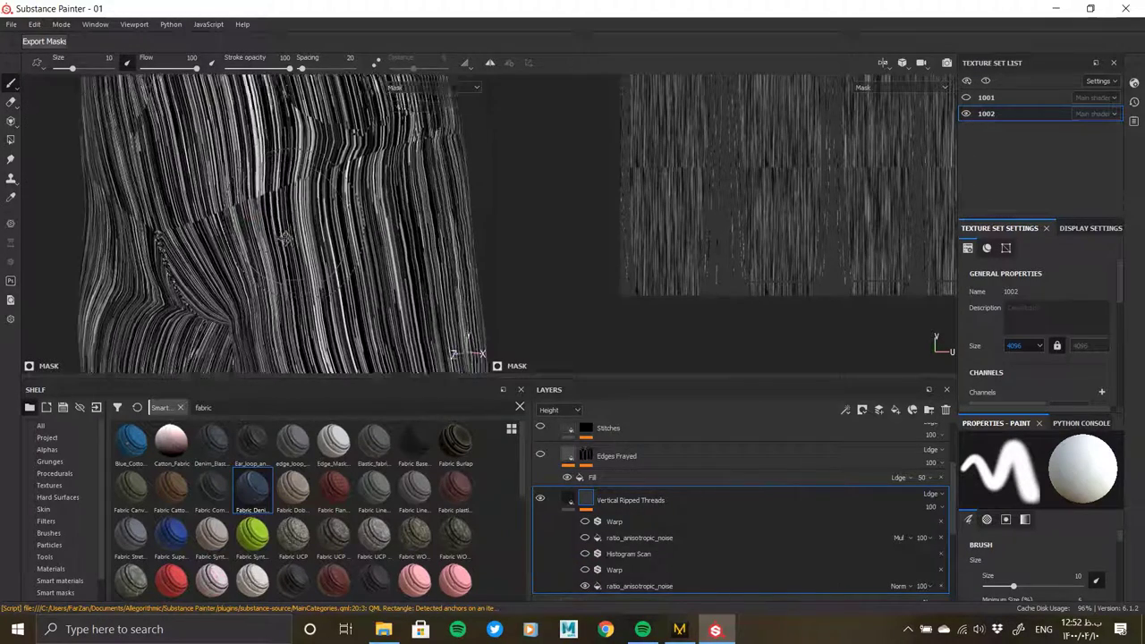
click(585, 570)
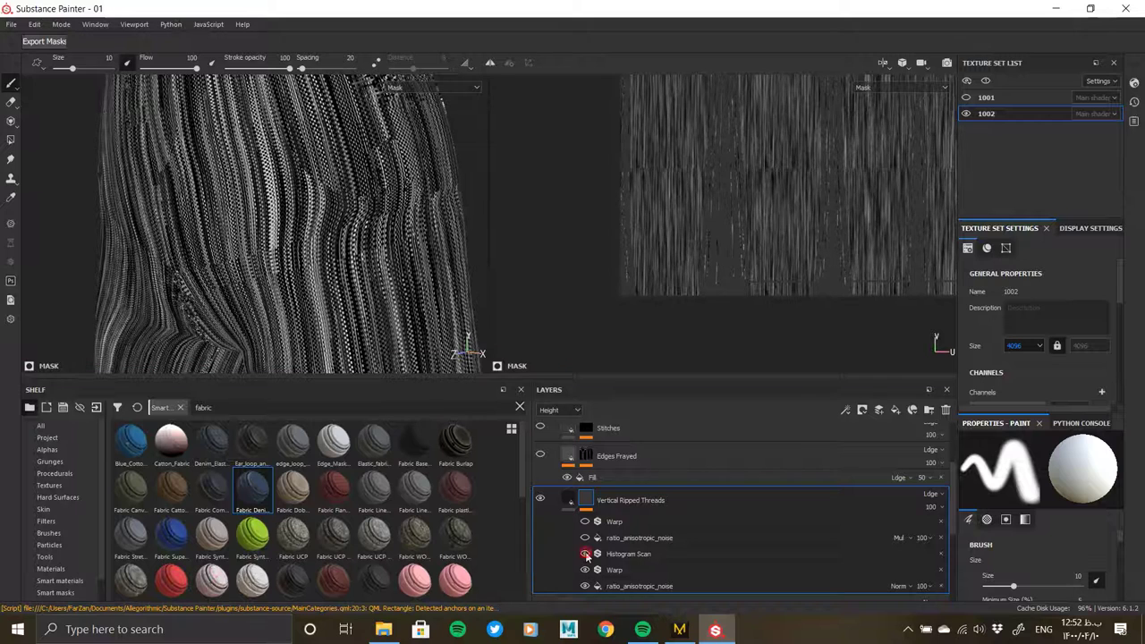
click(587, 556)
- Lower the Histogram Scan position to 0.15 and the noise balance to about 0.48
click(628, 554)
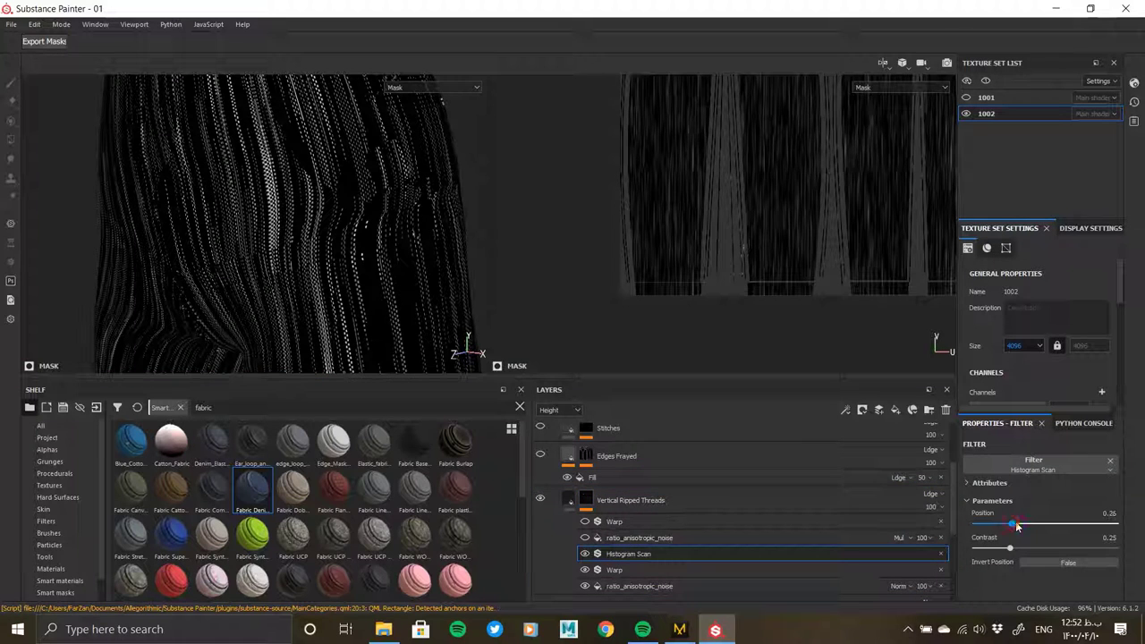
drag(1023, 526, 998, 525)
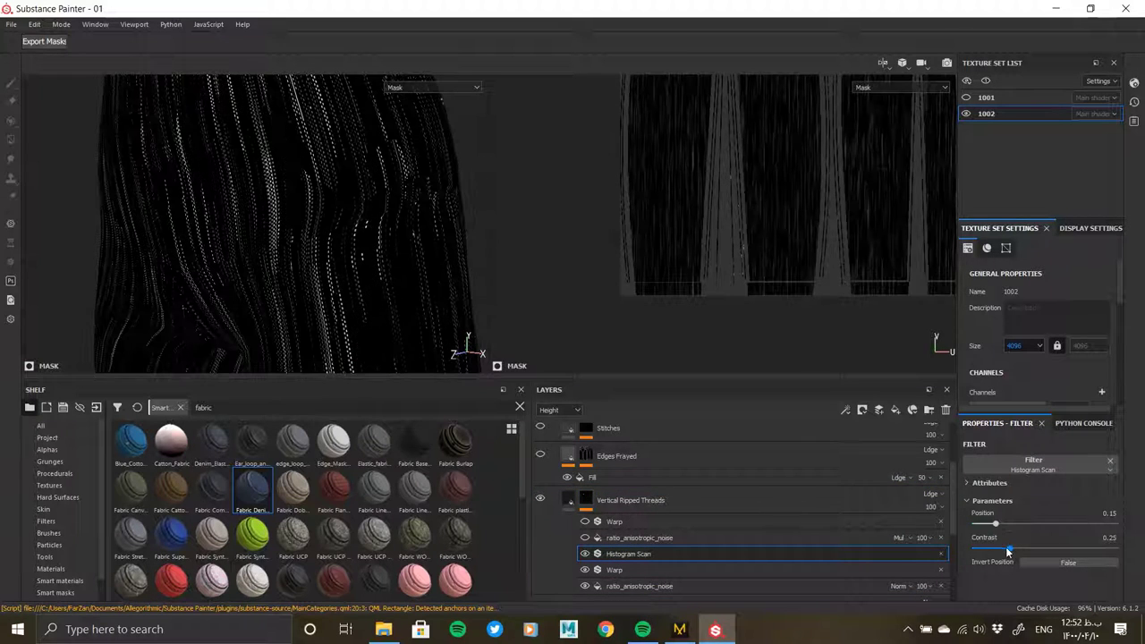
click(585, 538)
click(637, 538)
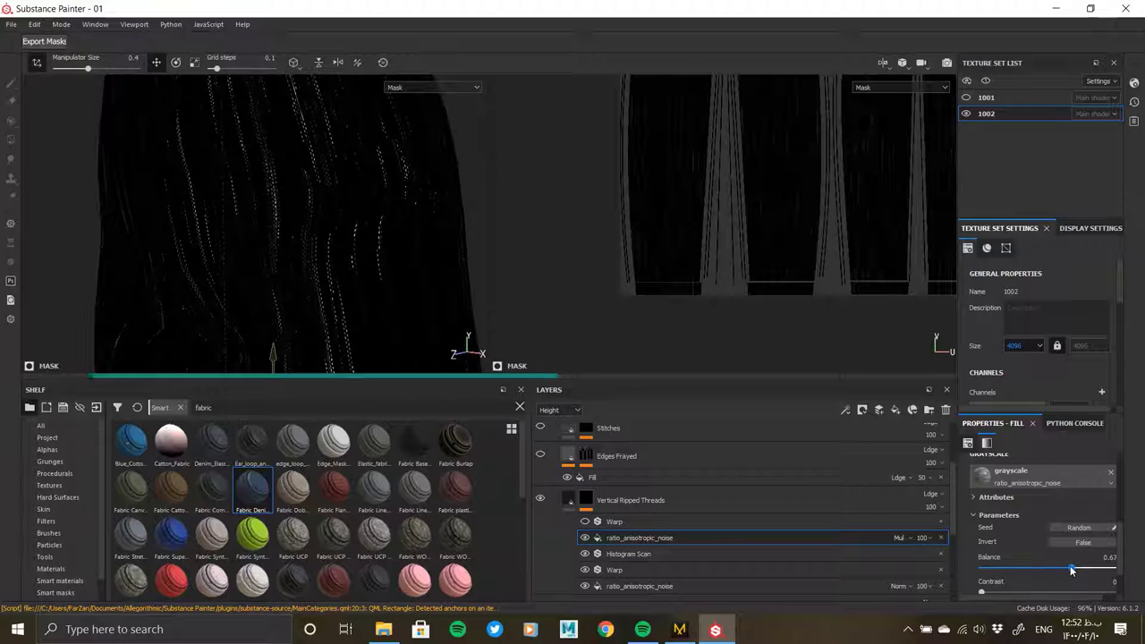
drag(1070, 566, 1045, 566)
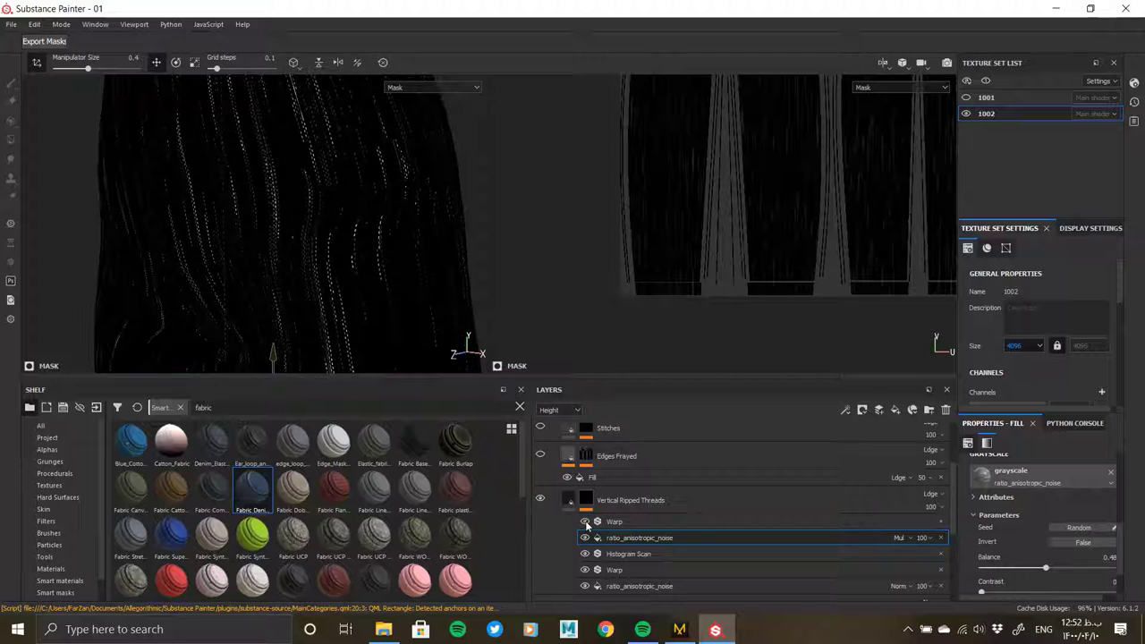
- Set the upper anisotropic noise fill's hardness to about 0.5
click(618, 587)
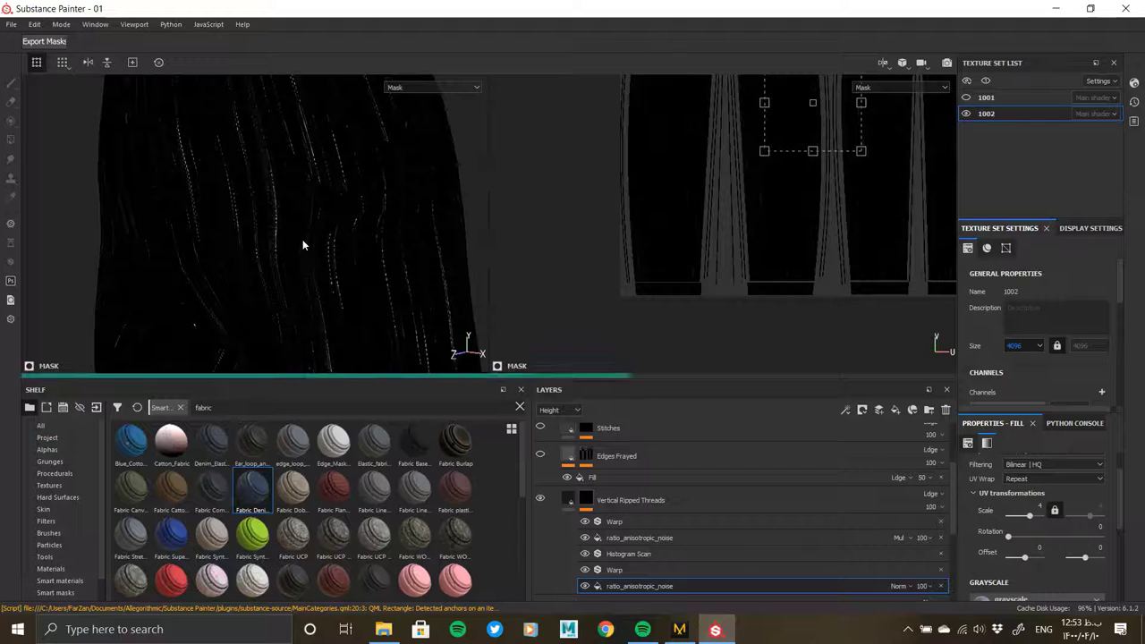
click(608, 557)
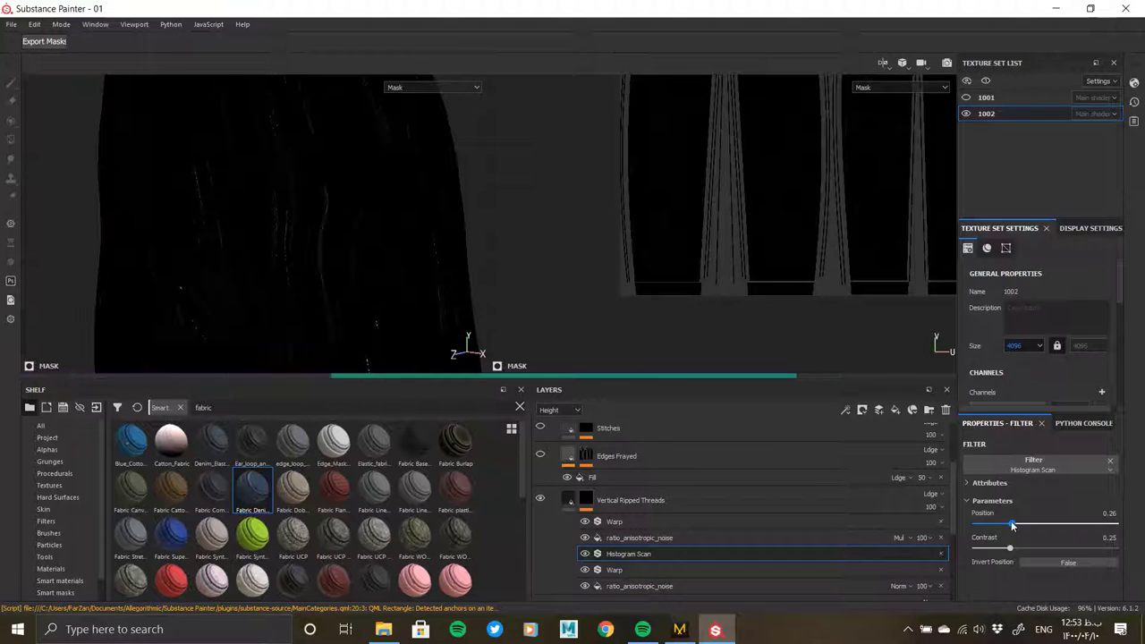
click(638, 538)
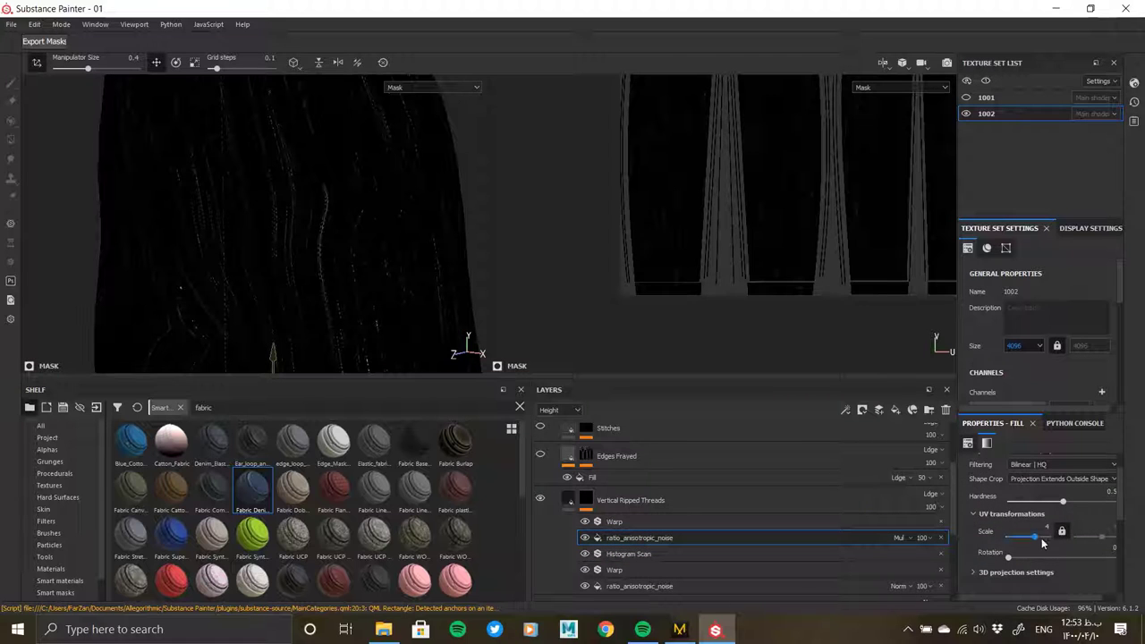
scroll(1077, 535, up, 2)
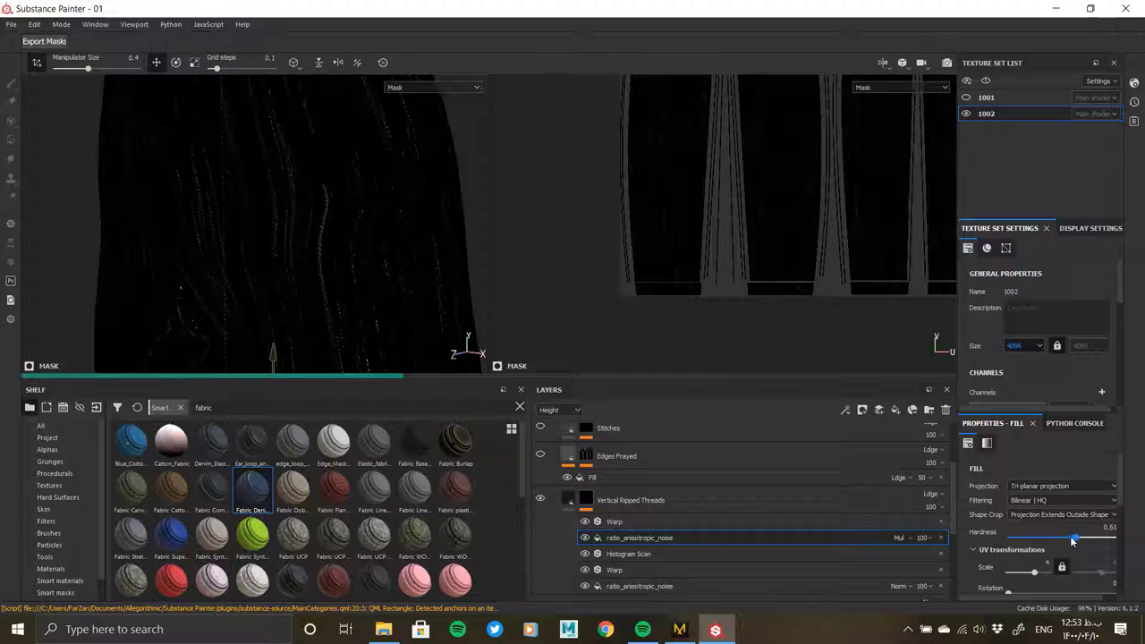
drag(1074, 540, 1071, 537)
- Lower the Vertical Ripped Threads layer opacity to 63
click(537, 497)
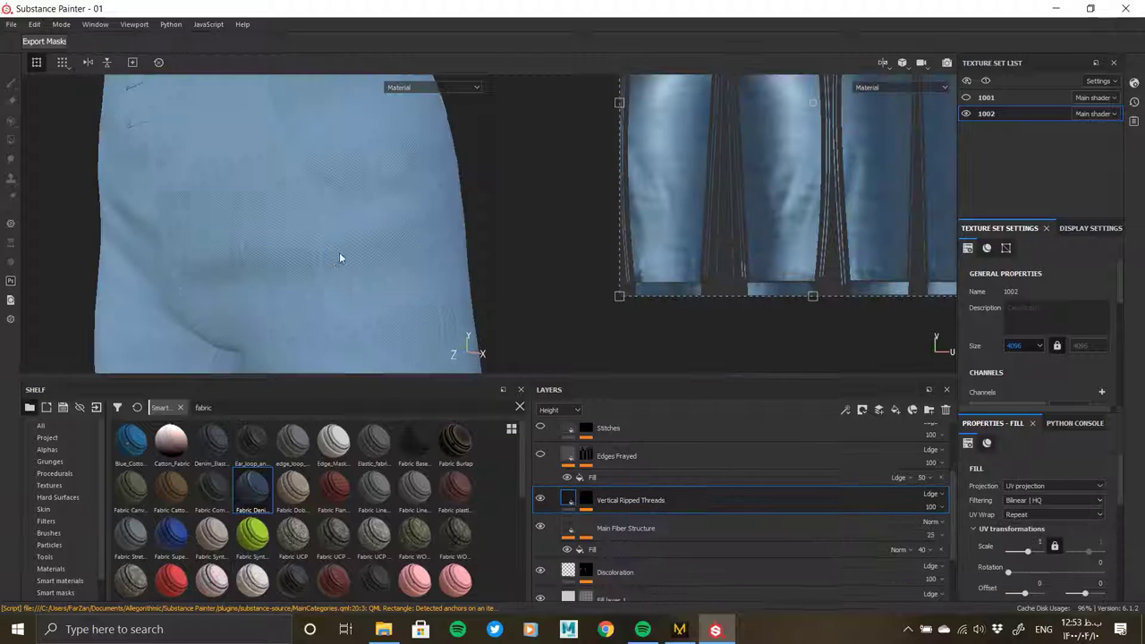
scroll(349, 269, down, 3)
scroll(358, 224, up, 5)
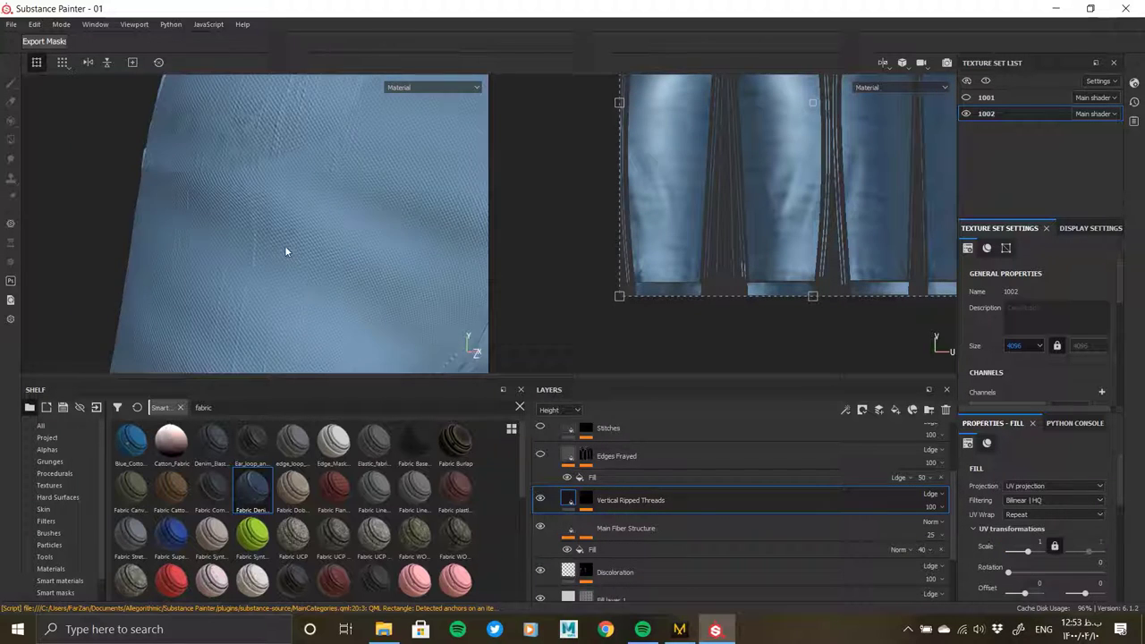
mouse_move(286, 251)
middle_down()
mouse_move(302, 286)
mouse_move(286, 251)
mouse_move(296, 161)
mouse_move(276, 254)
mouse_move(332, 235)
mouse_move(289, 238)
mouse_move(128, 333)
mouse_move(289, 115)
mouse_move(296, 358)
middle_up()
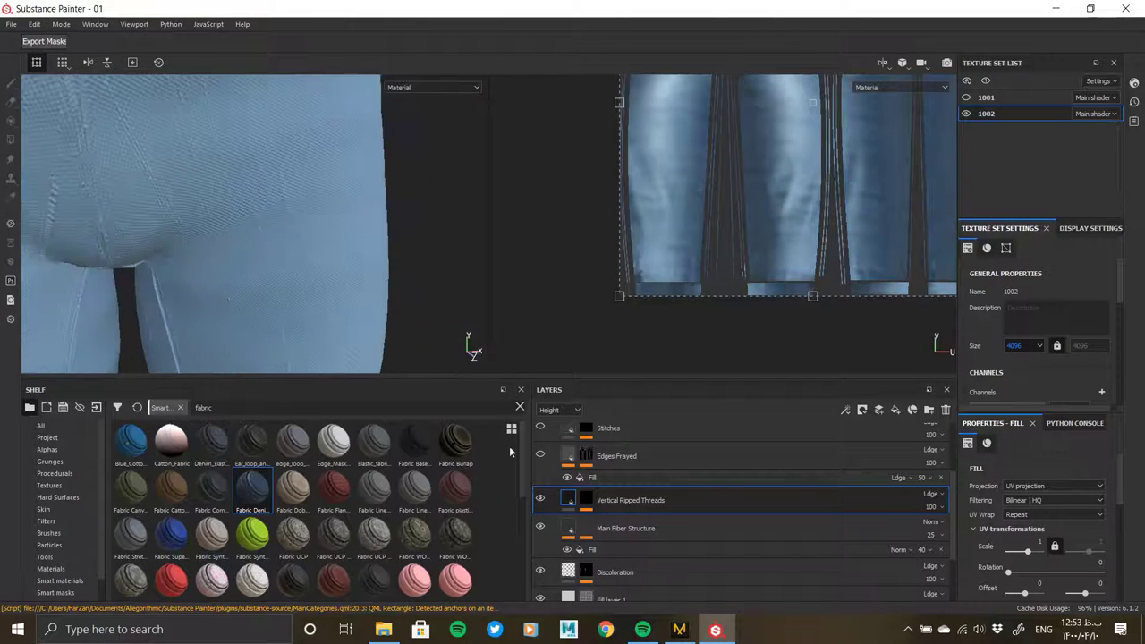
click(586, 500)
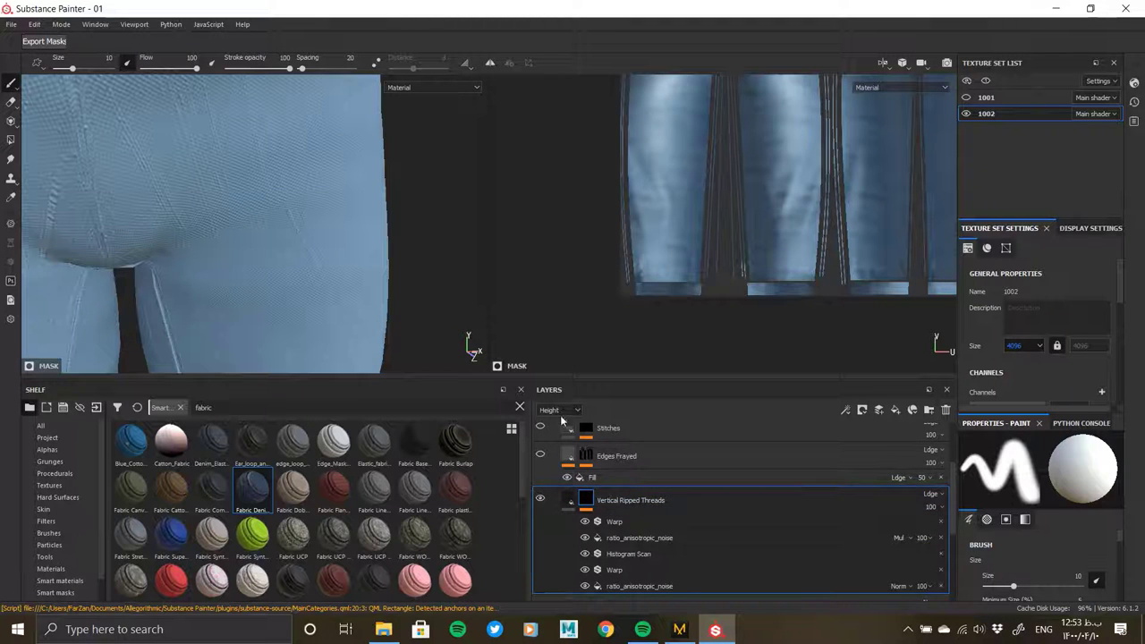
drag(974, 530, 958, 529)
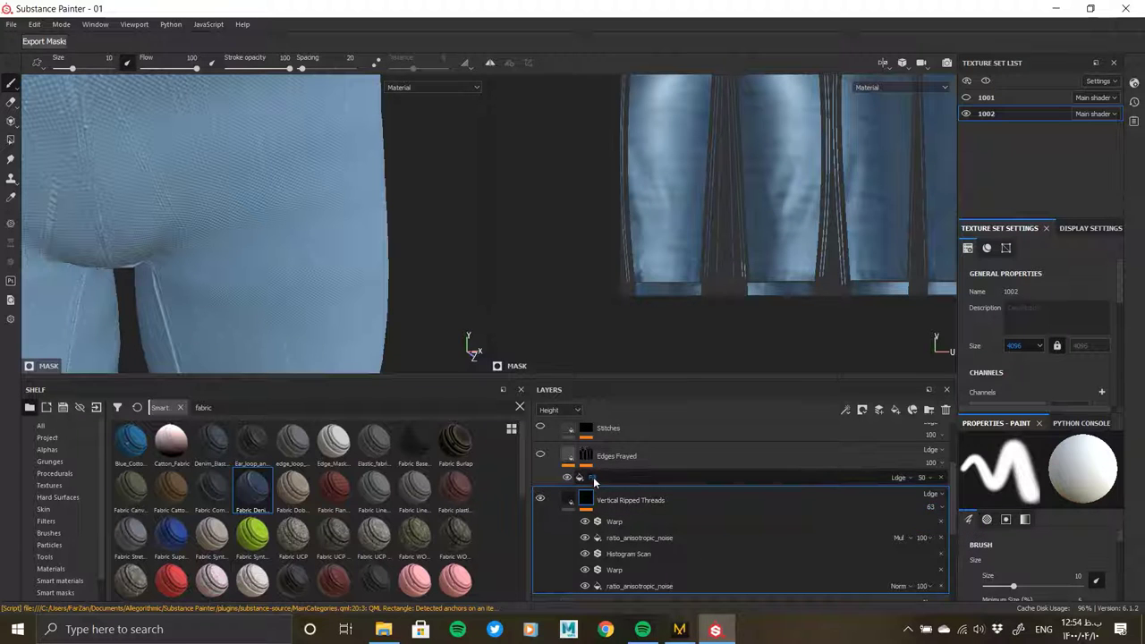
click(940, 499)
- Try a darker base colour for Vertical Ripped Threads, then view both legs
scroll(991, 554, down, 2)
scroll(992, 554, down, 3)
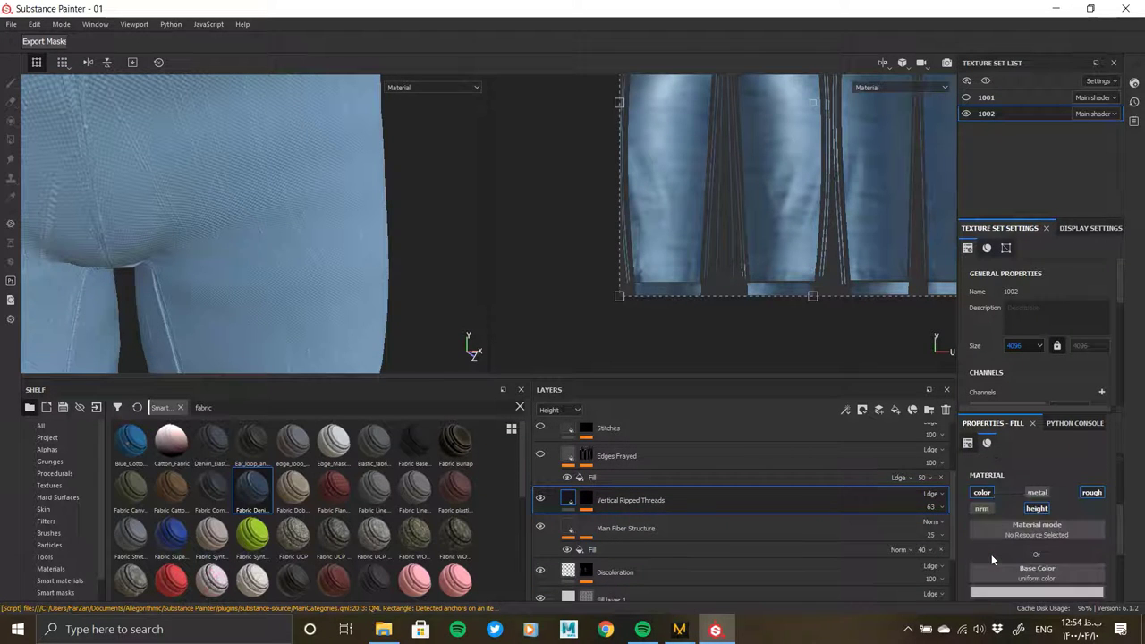
scroll(992, 554, down, 2)
scroll(998, 556, down, 2)
scroll(998, 556, up, 1)
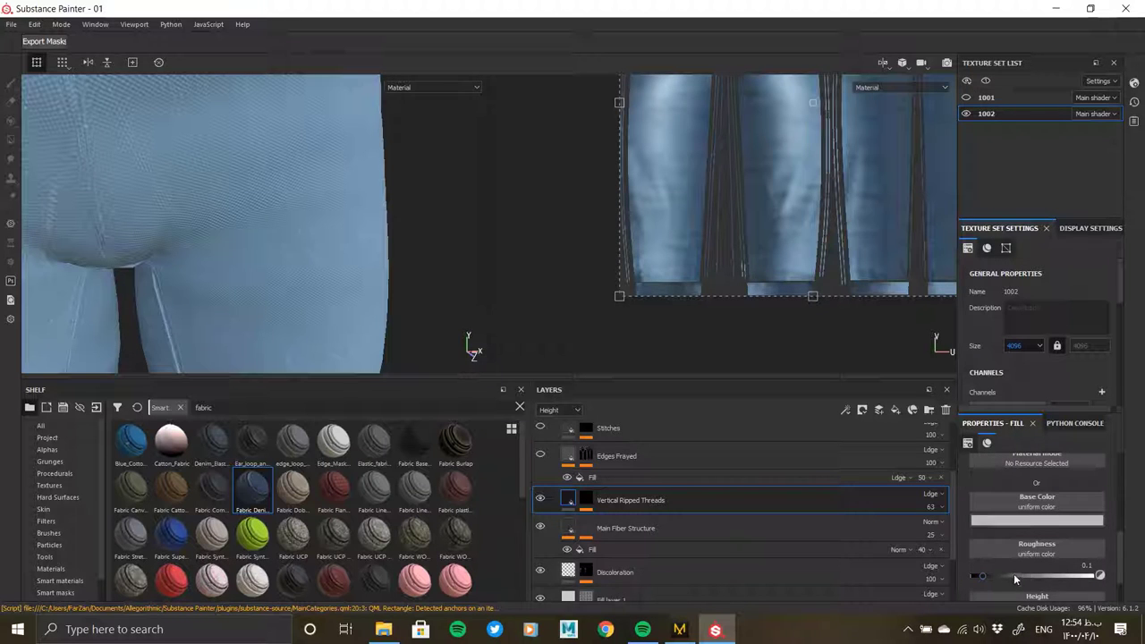
click(1012, 521)
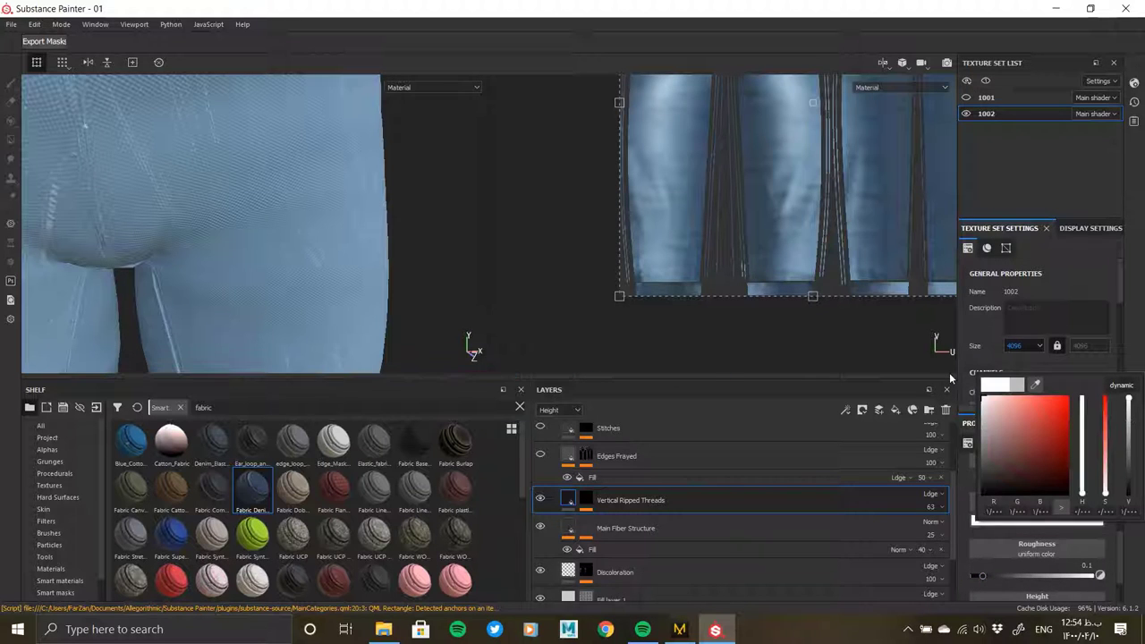
mouse_move(993, 465)
mouse_down()
mouse_move(922, 513)
mouse_move(906, 421)
mouse_up()
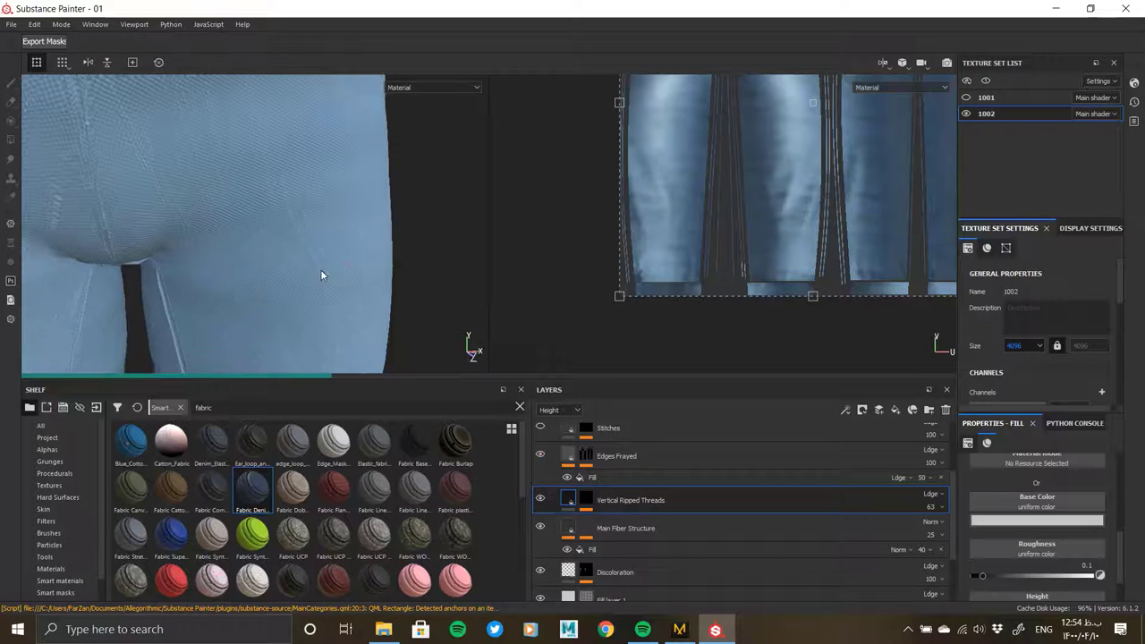
alt+right_drag(320, 269, 298, 225)
mouse_move(298, 224)
alt+mouse_down()
mouse_move(227, 224)
mouse_move(300, 359)
mouse_move(294, 267)
alt+mouse_up()
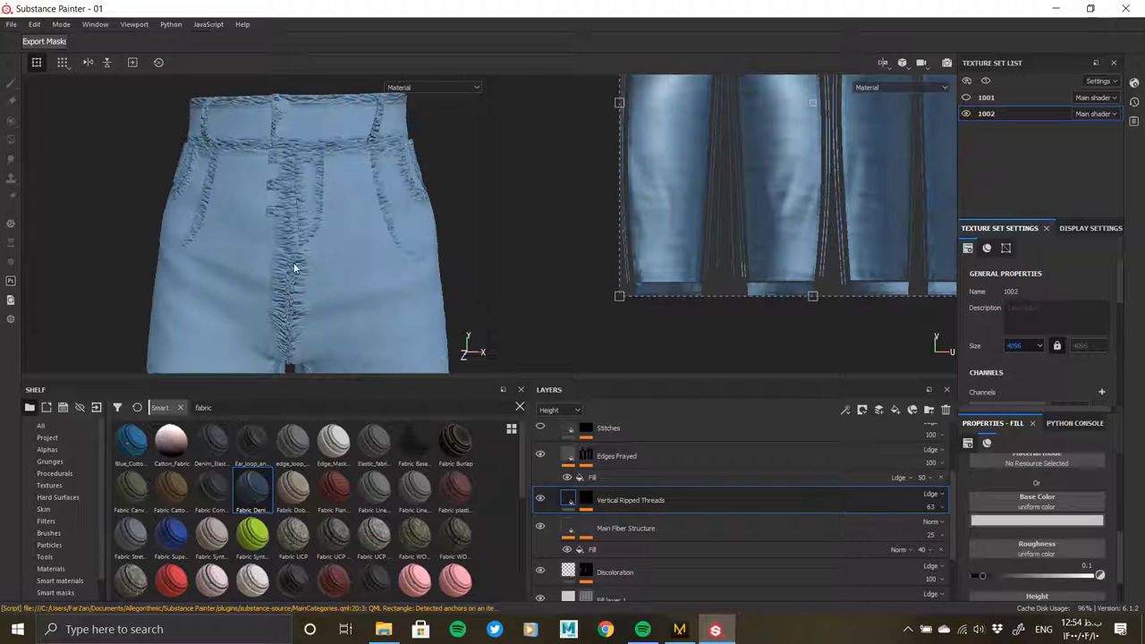
- Hide Edges Frayed and toggle Discoloration and Main Fiber Structure to compare
click(540, 456)
scroll(633, 535, down, 2)
click(541, 501)
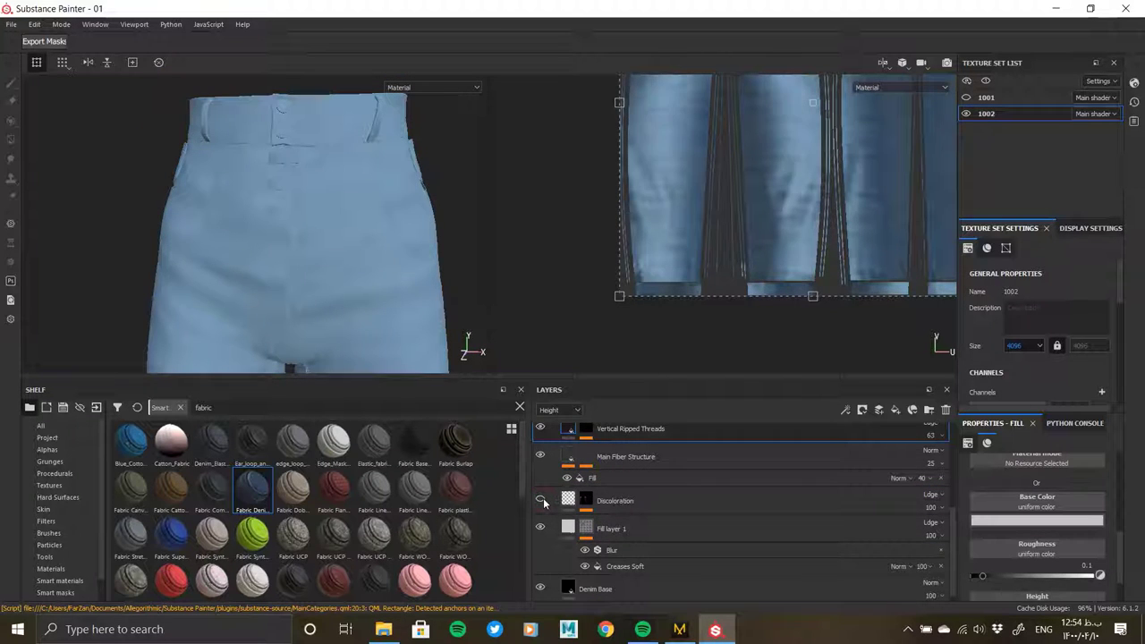
click(541, 457)
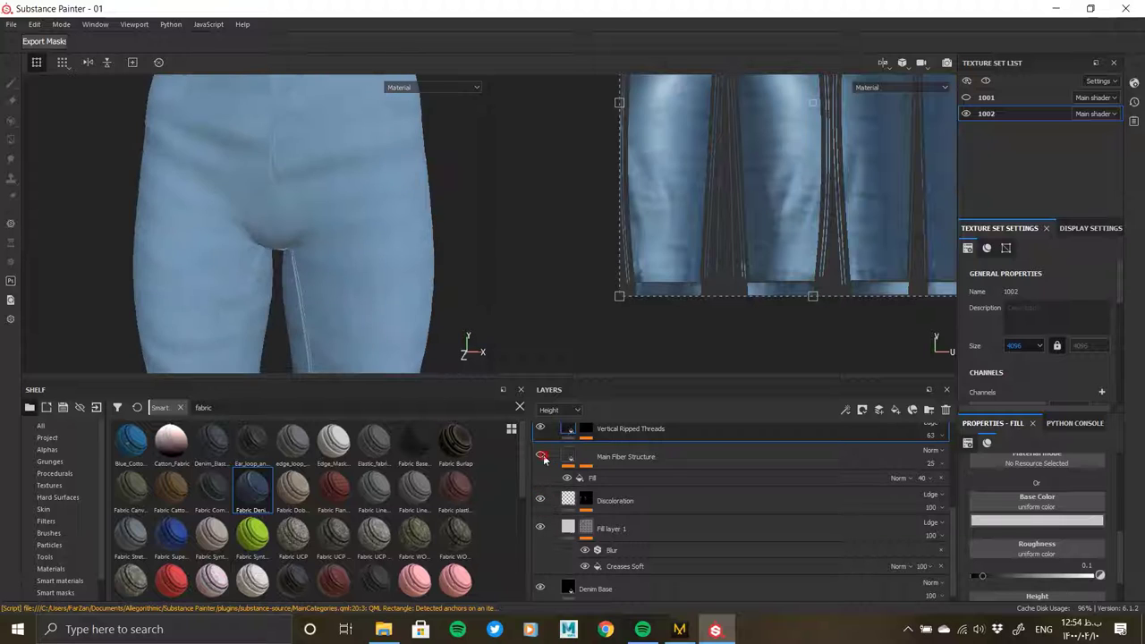
click(543, 458)
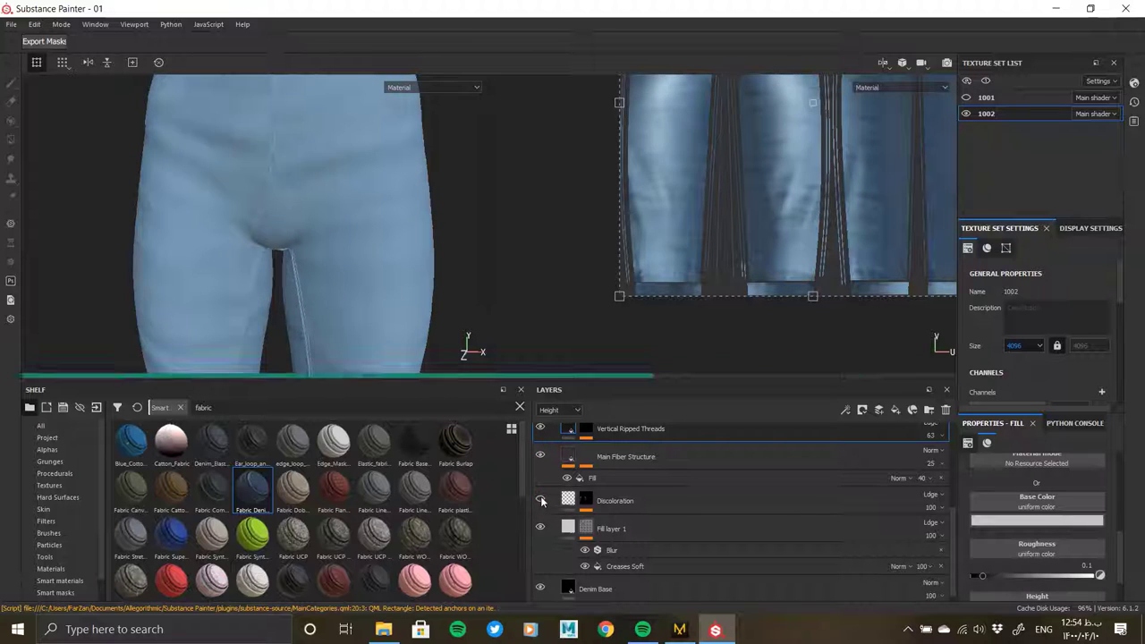
click(627, 504)
alt+drag(352, 281, 444, 288)
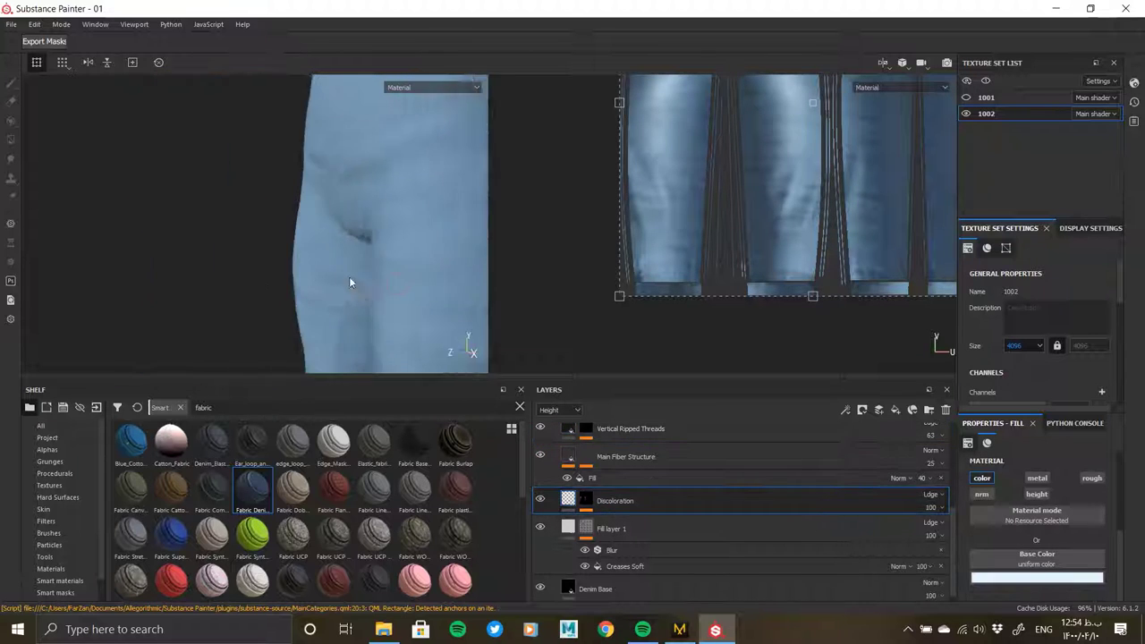
- Duplicate Discoloration as Discoloration copy 1 and select its mask's light generator
right_click(626, 496)
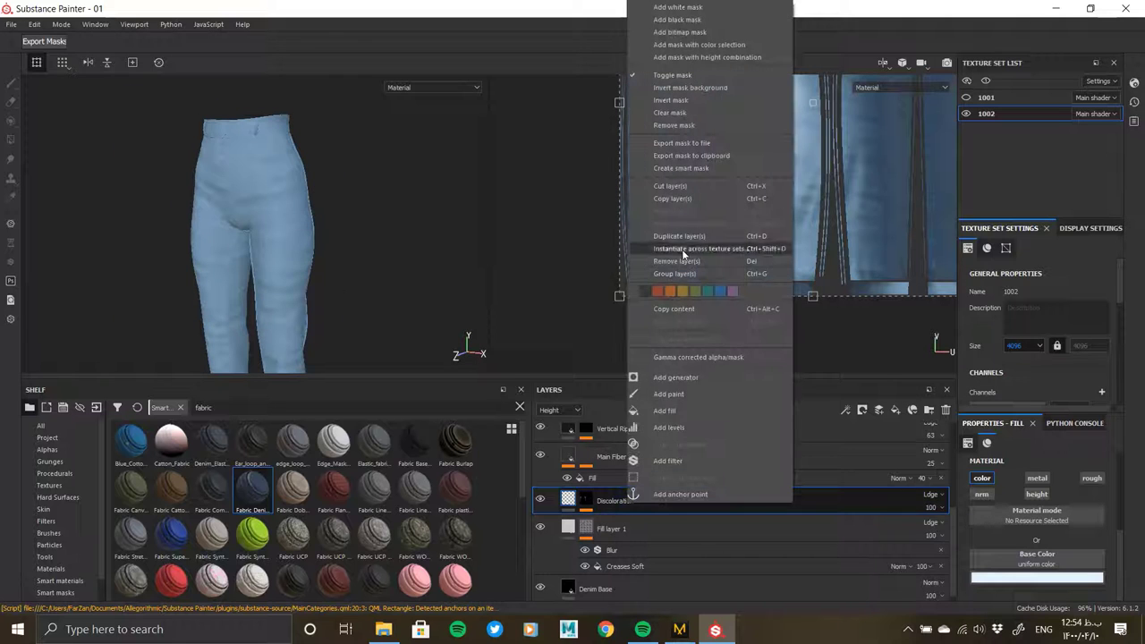
click(683, 238)
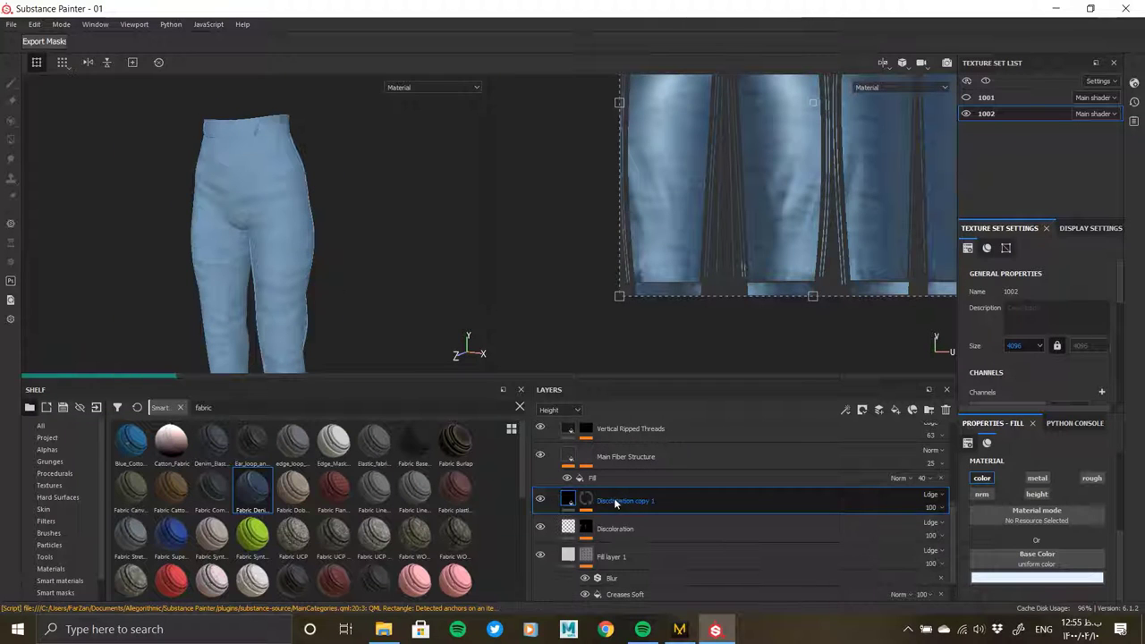
click(587, 501)
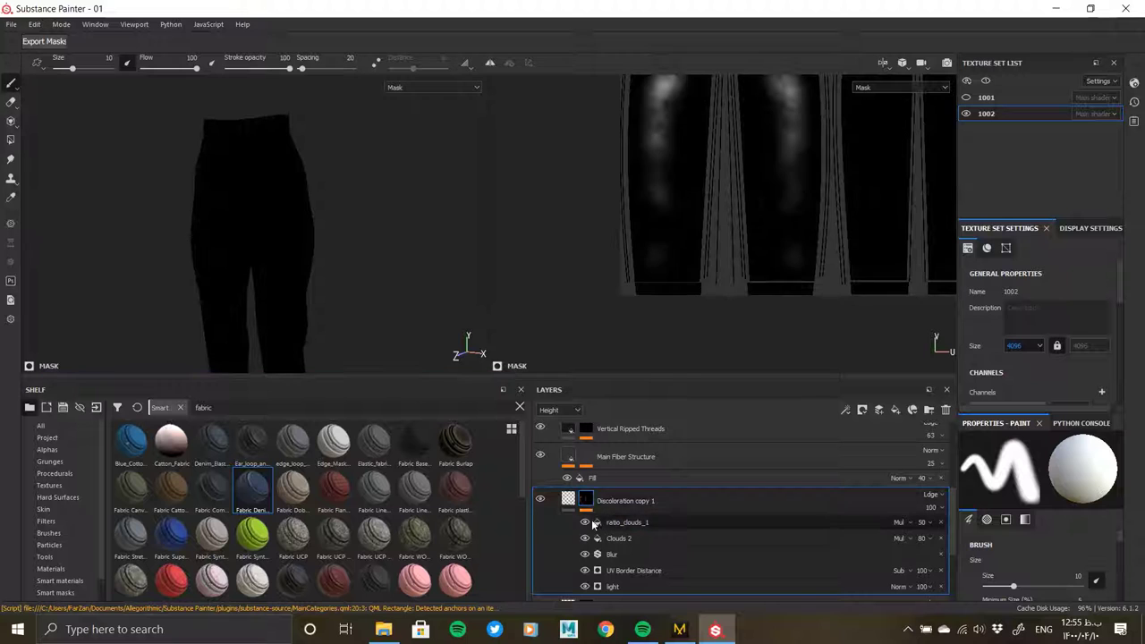
click(622, 586)
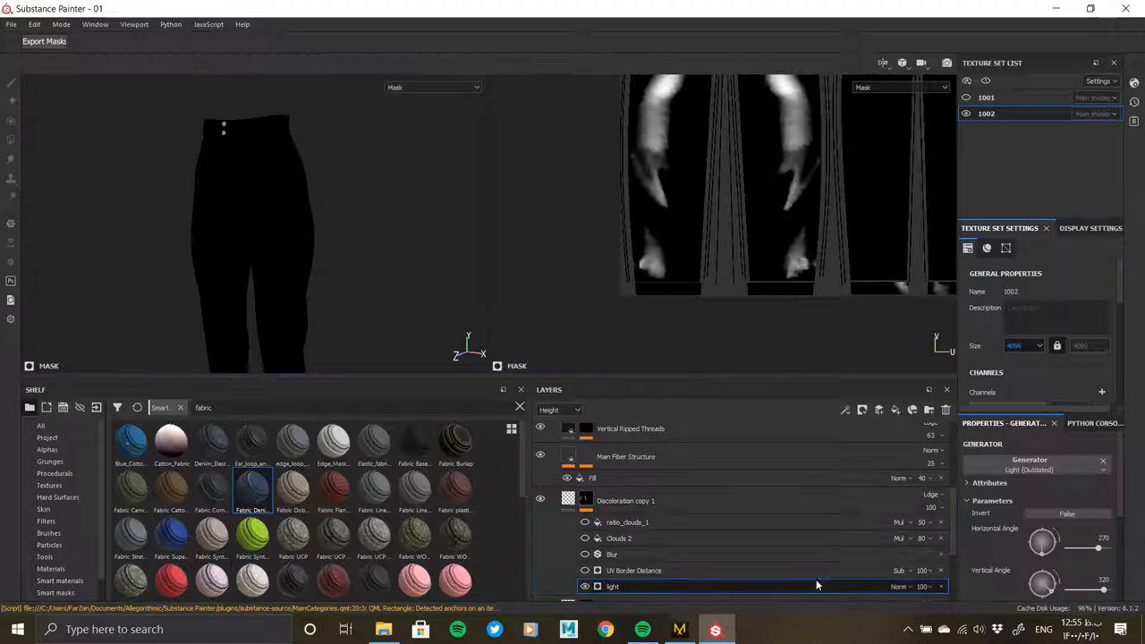
- Set the light's horizontal angle to 90 and settle the vertical angle at 38
drag(1032, 546, 1045, 541)
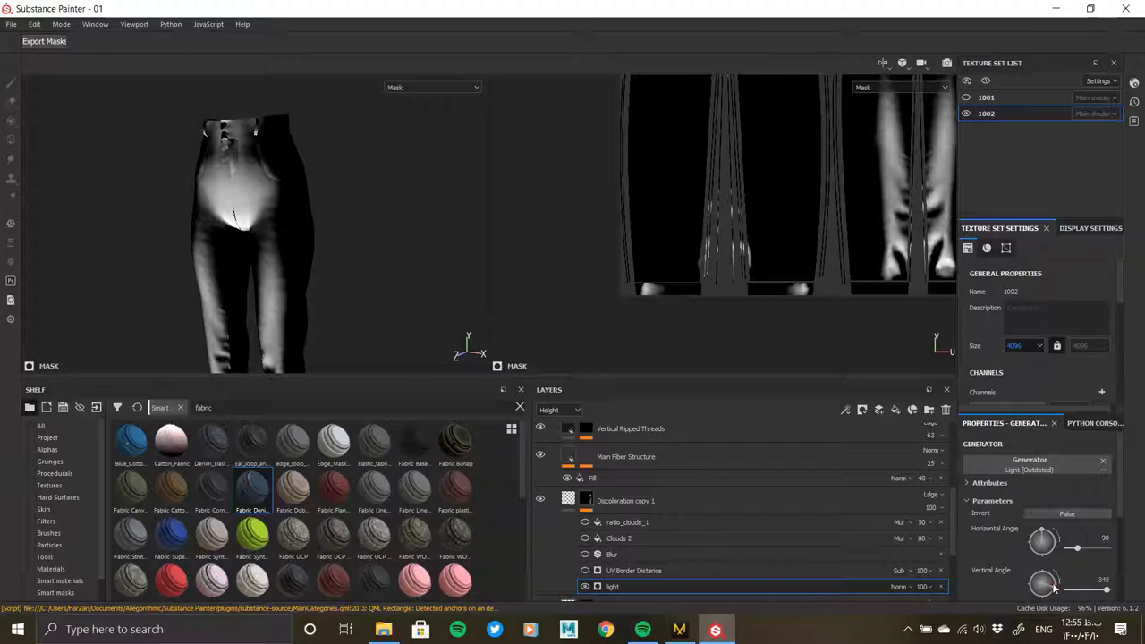
drag(1054, 587, 1042, 573)
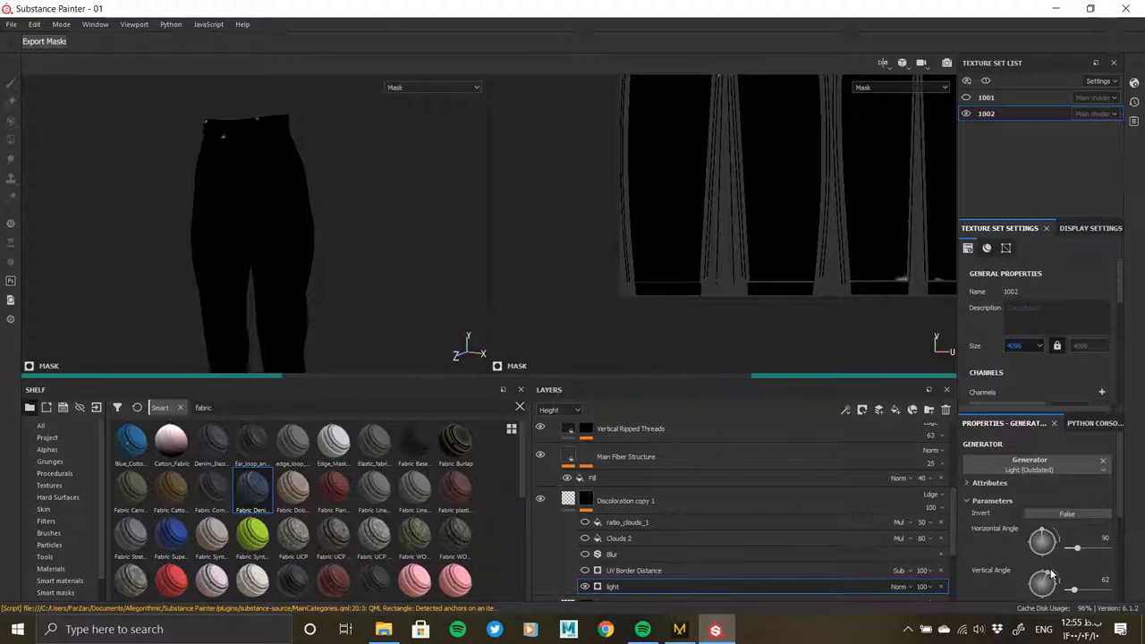
drag(1056, 578, 1058, 582)
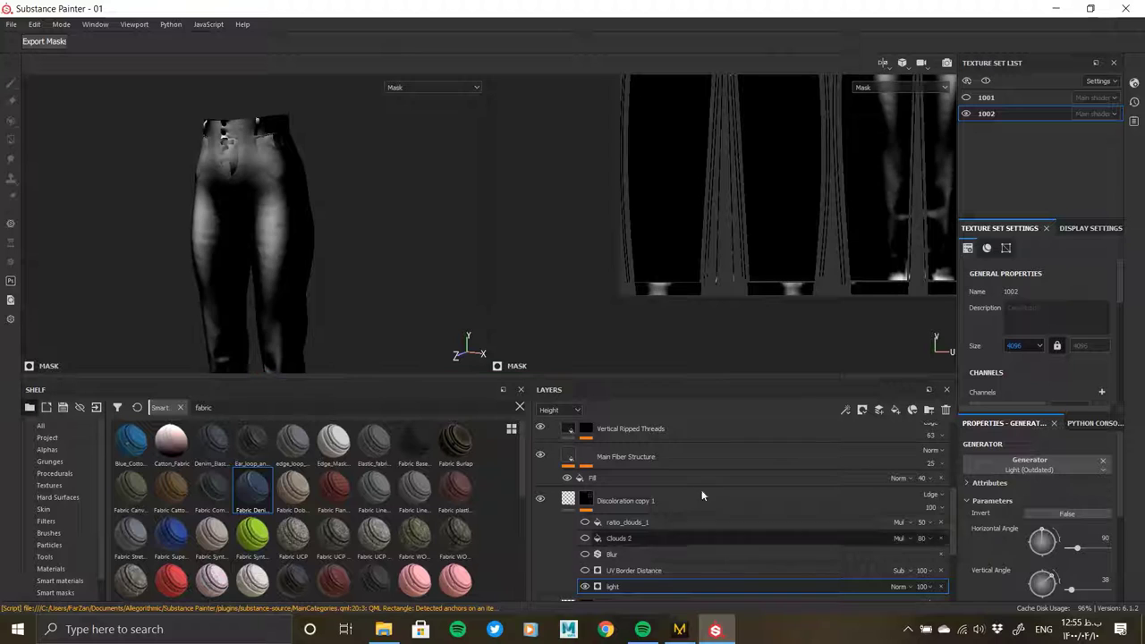
alt+drag(302, 303, 269, 268)
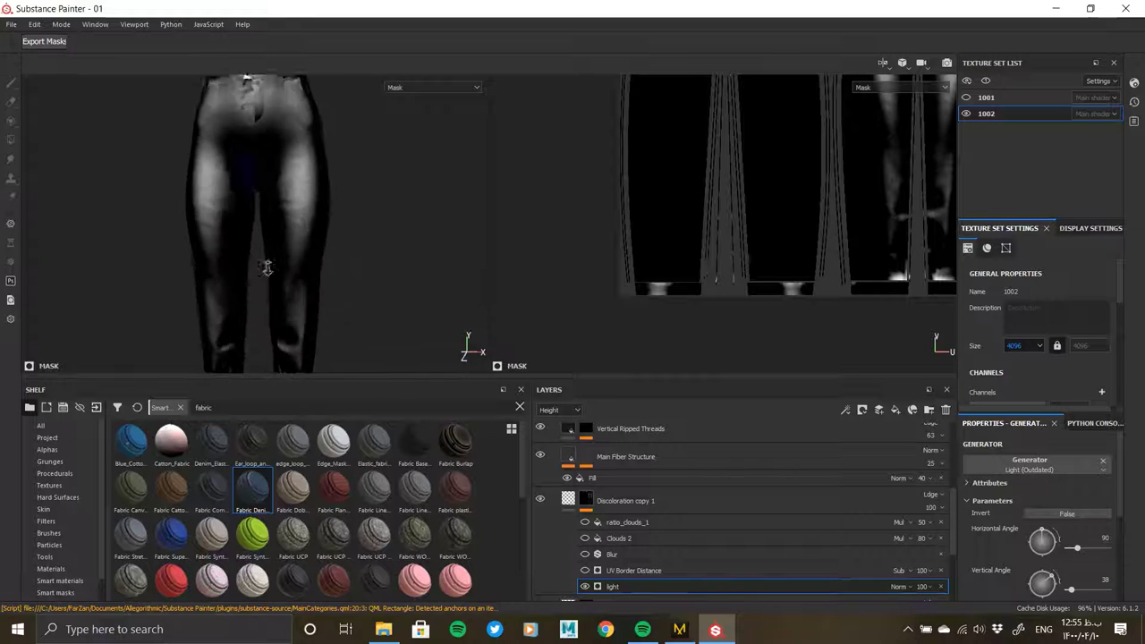
drag(1071, 591, 1093, 591)
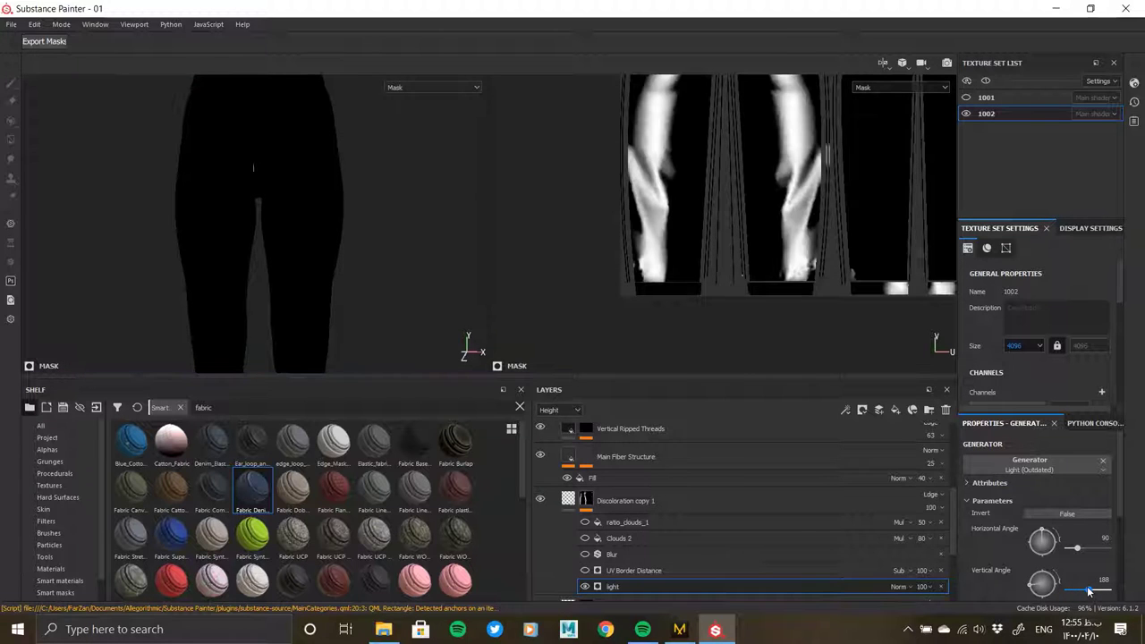
alt+drag(306, 301, 376, 295)
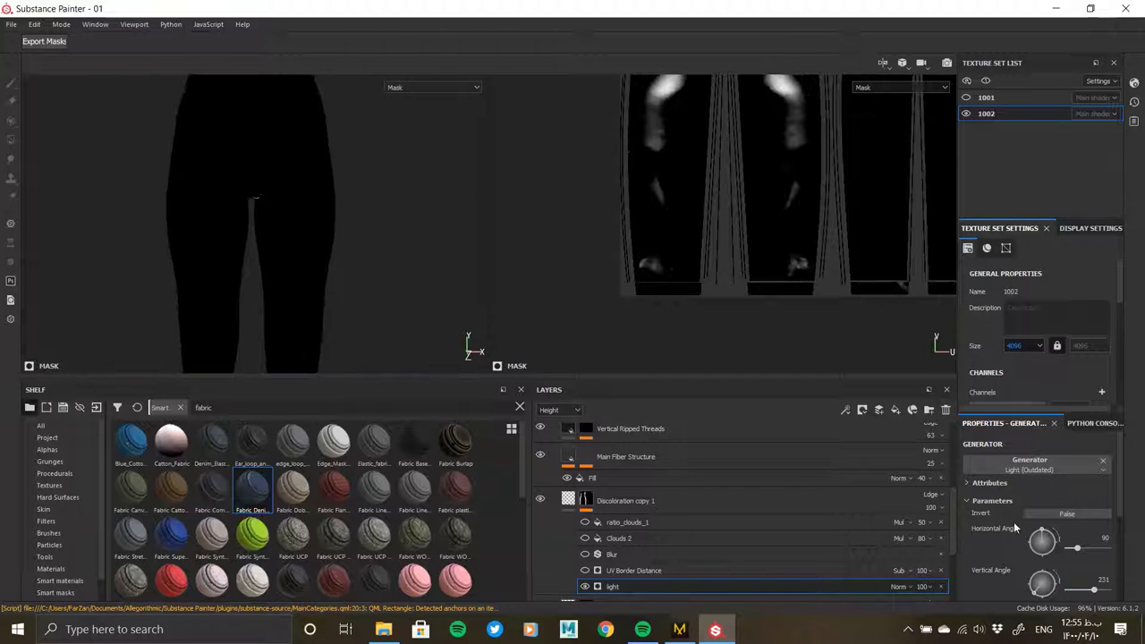
drag(1081, 593, 1072, 590)
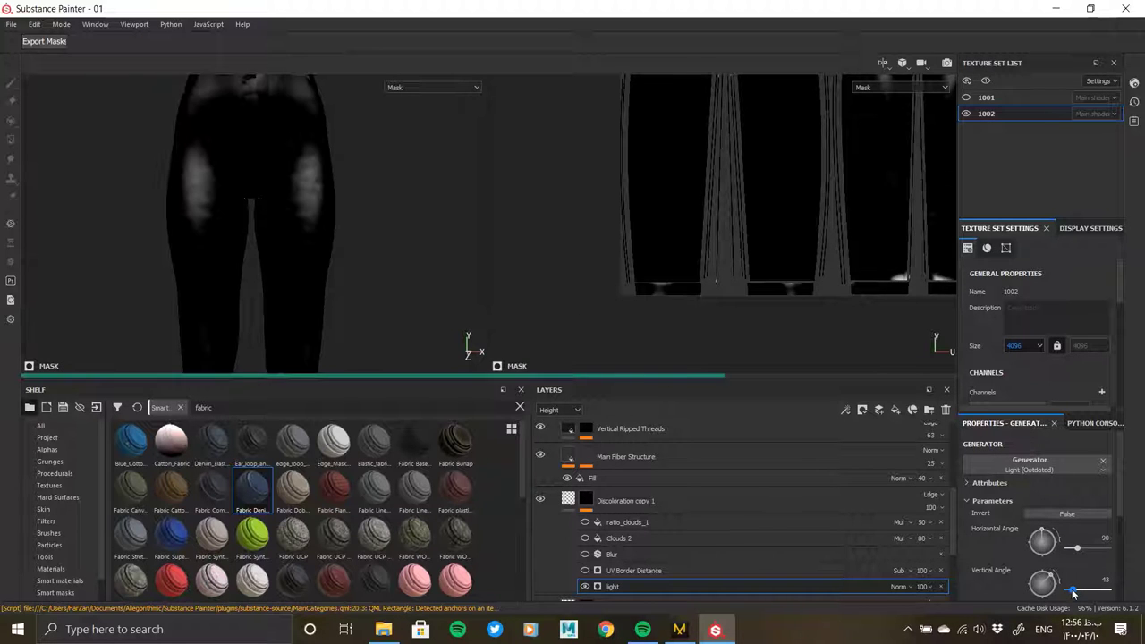
alt+drag(292, 245, 296, 269)
drag(1070, 592, 1072, 594)
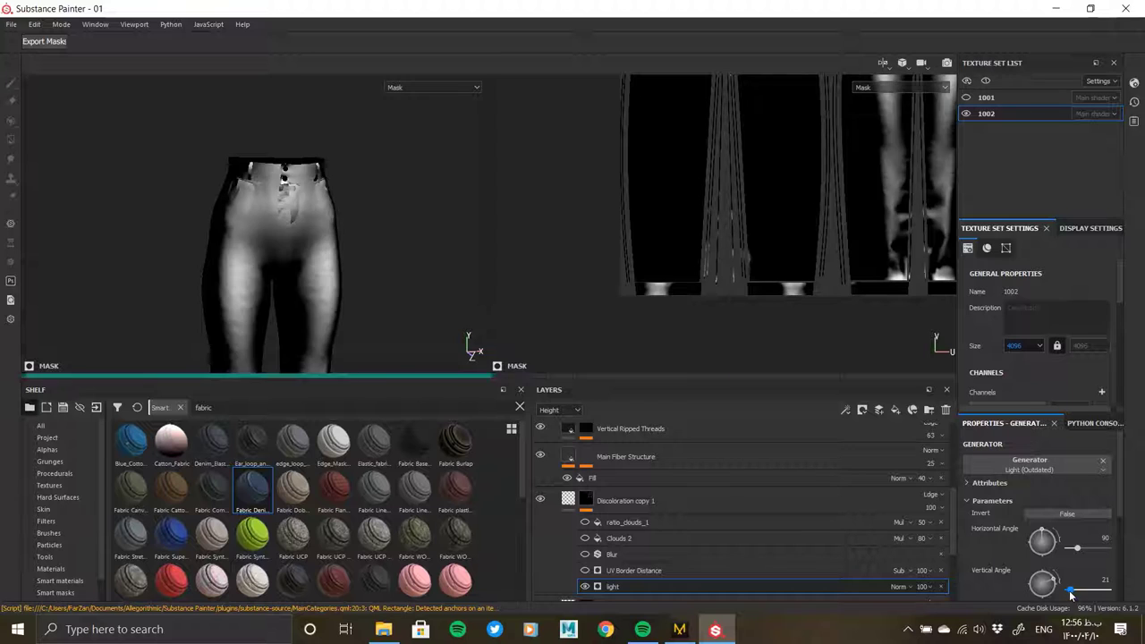
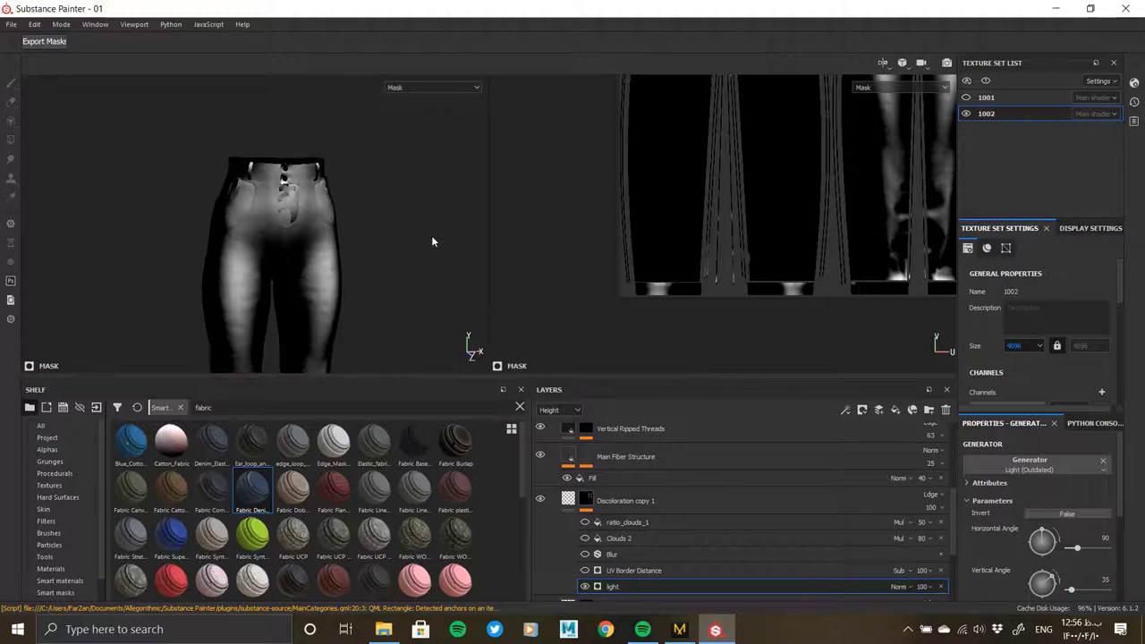
- Set the Light generator's vertical angle to 22 in the Discoloration copy 1 mask
mouse_move(431, 235)
alt+mouse_down()
mouse_move(287, 305)
mouse_move(306, 284)
alt+mouse_up()
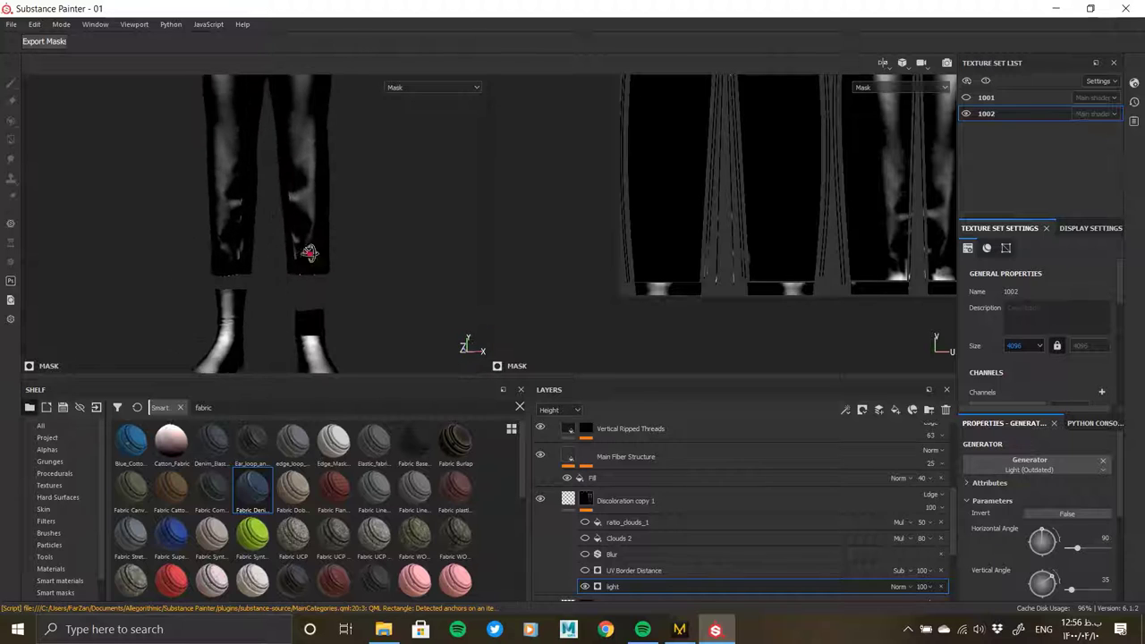
drag(1075, 591, 1069, 592)
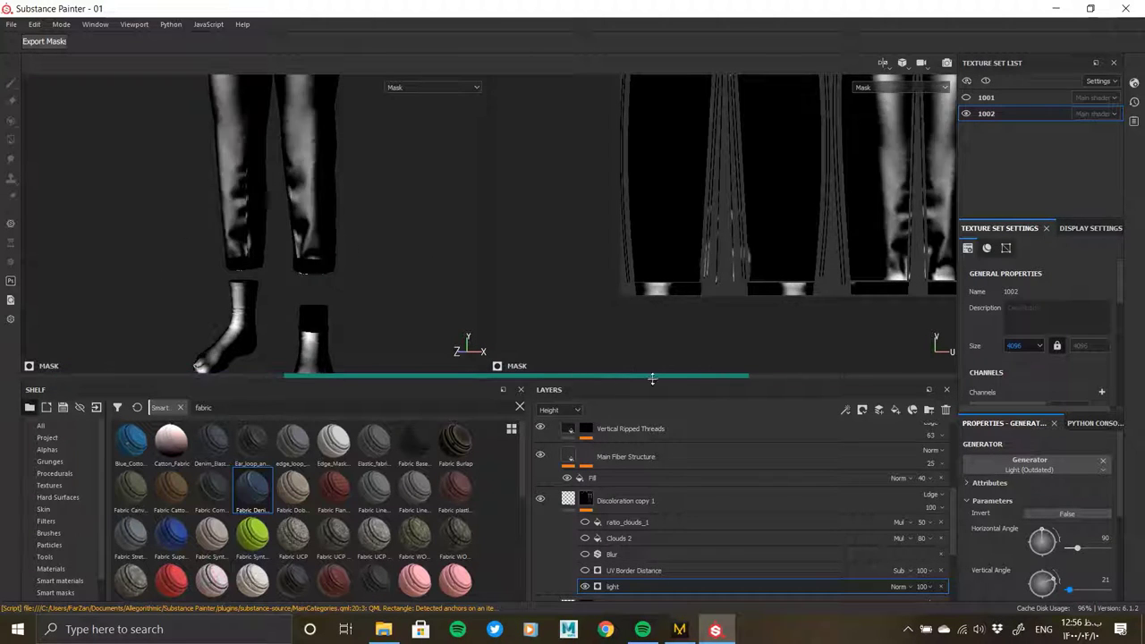
alt+drag(304, 269, 318, 205)
text(25)
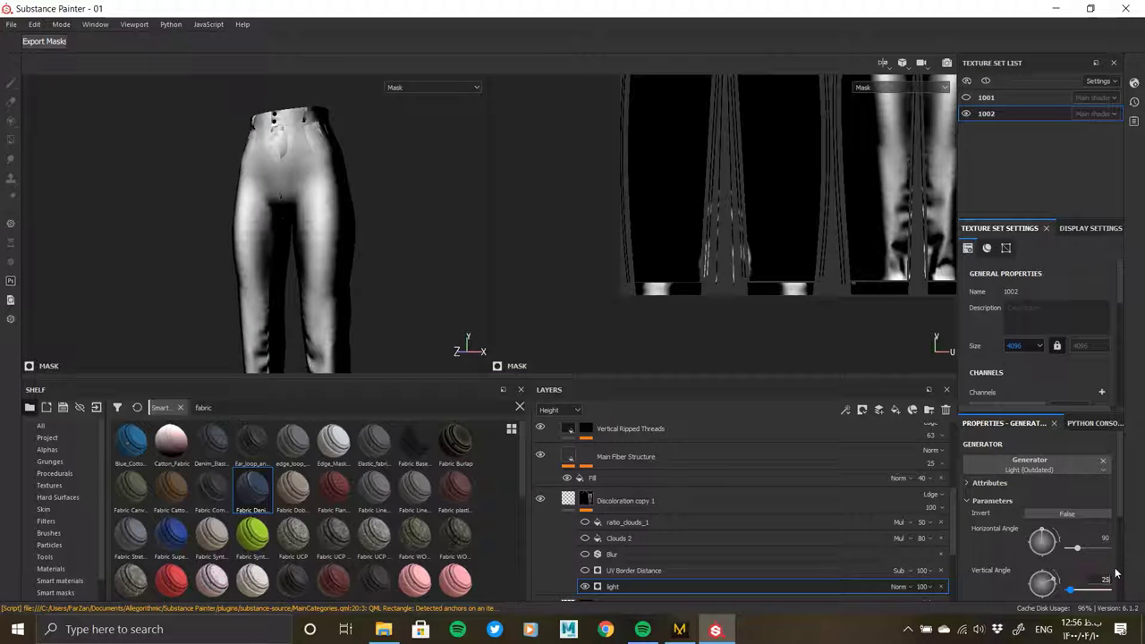
text(30)
key(Return)
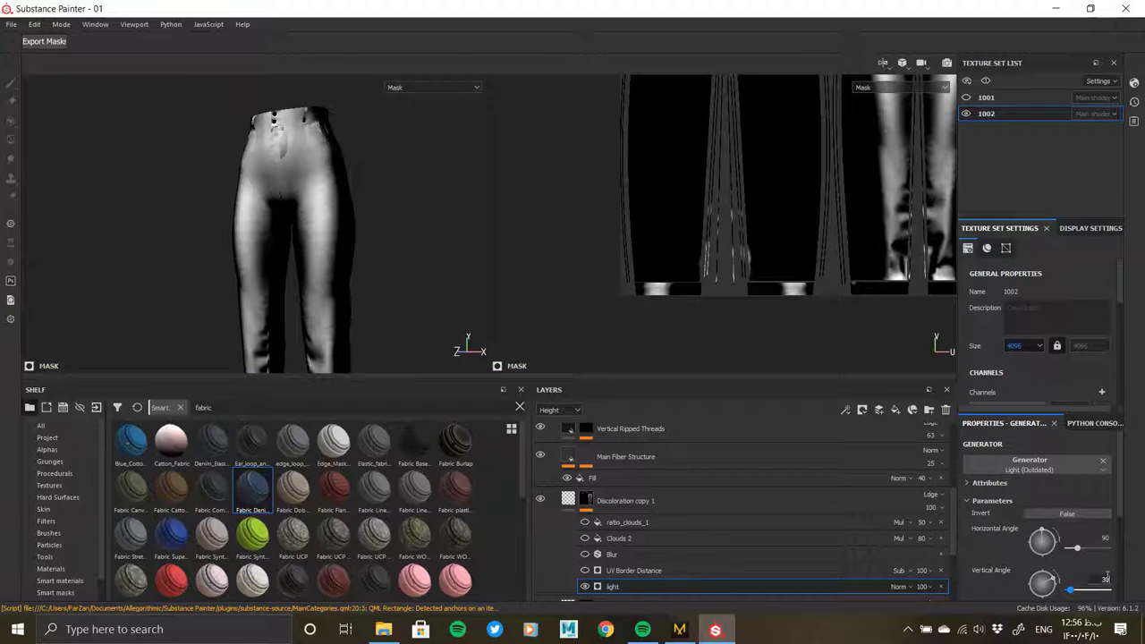
key(Return)
- Toggle the UV Border Distance, Blur and Clouds effects in the mask to compare the jeans
click(584, 570)
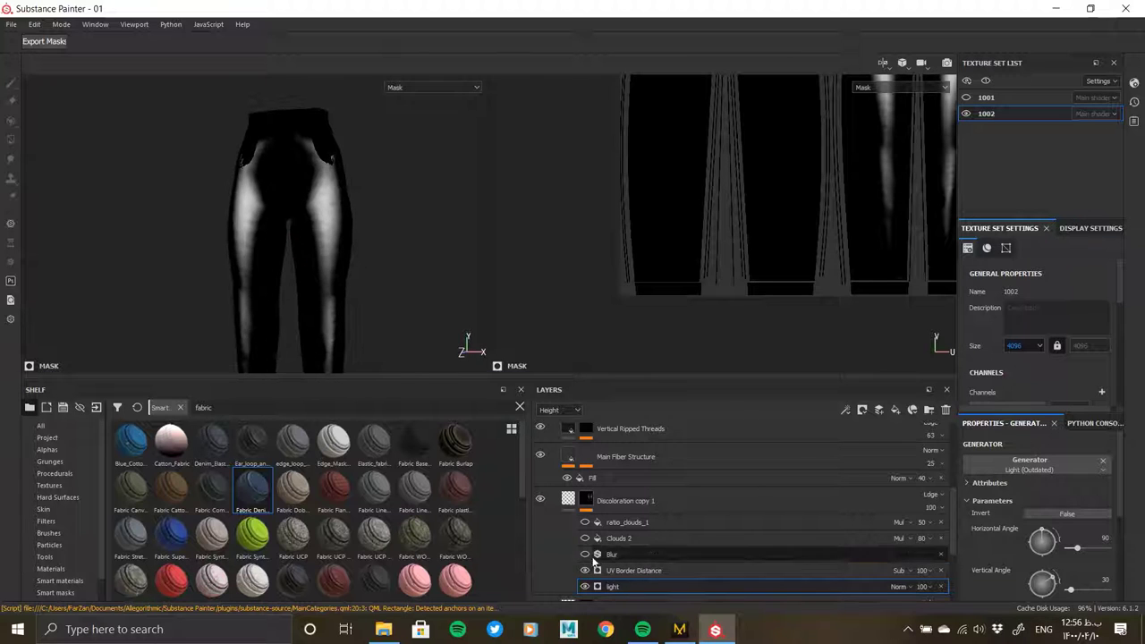
click(585, 555)
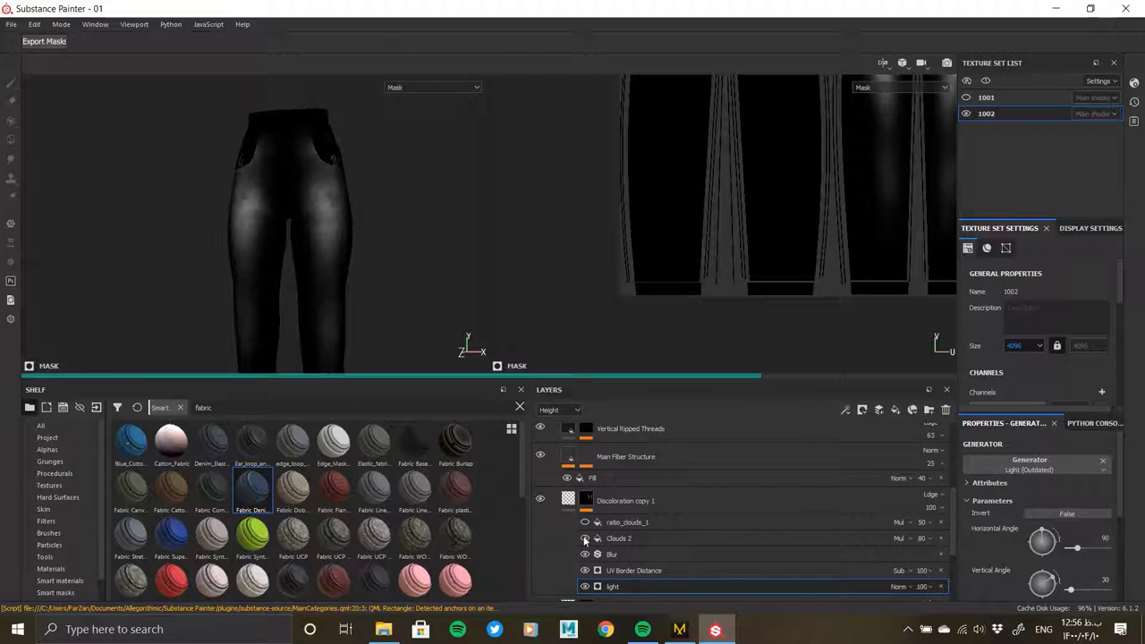
click(584, 523)
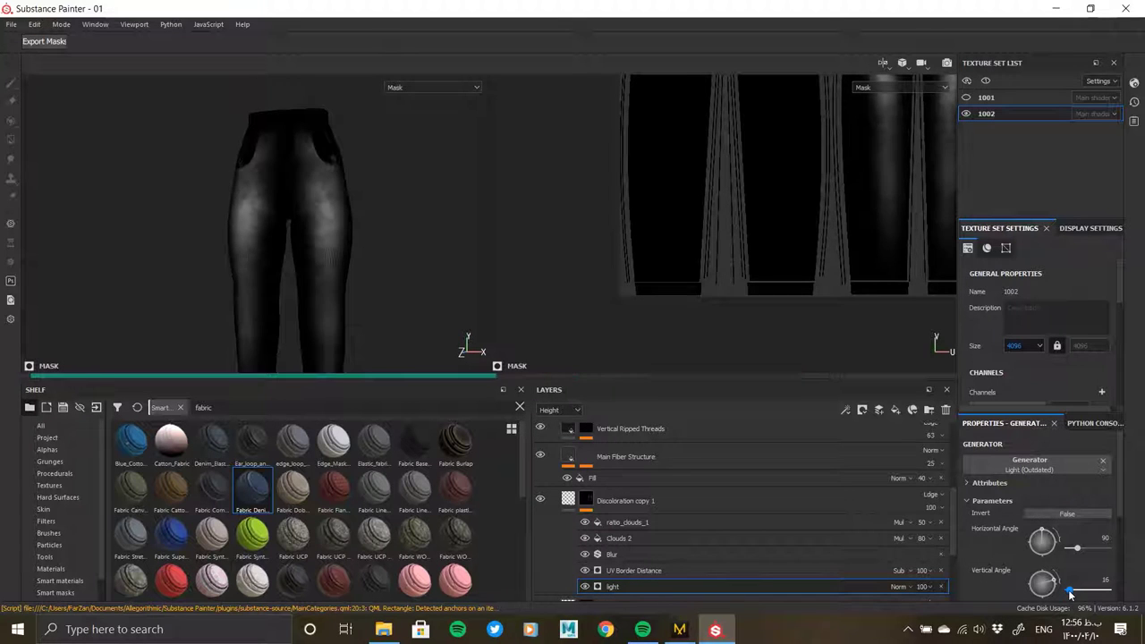
alt+drag(389, 280, 319, 280)
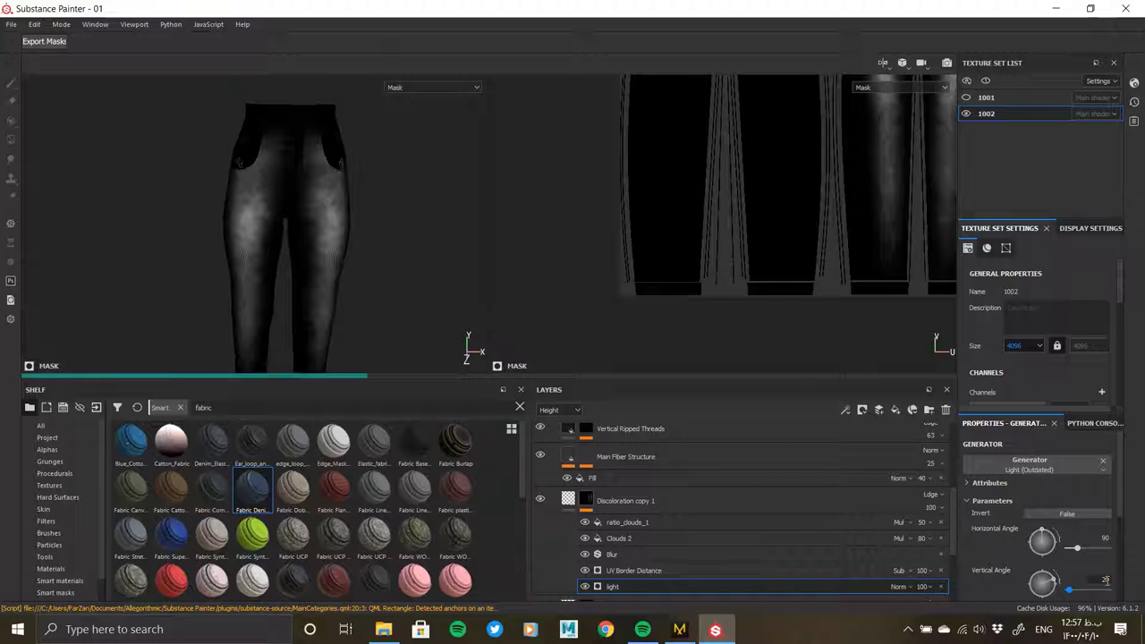
alt+right_drag(271, 240, 231, 255)
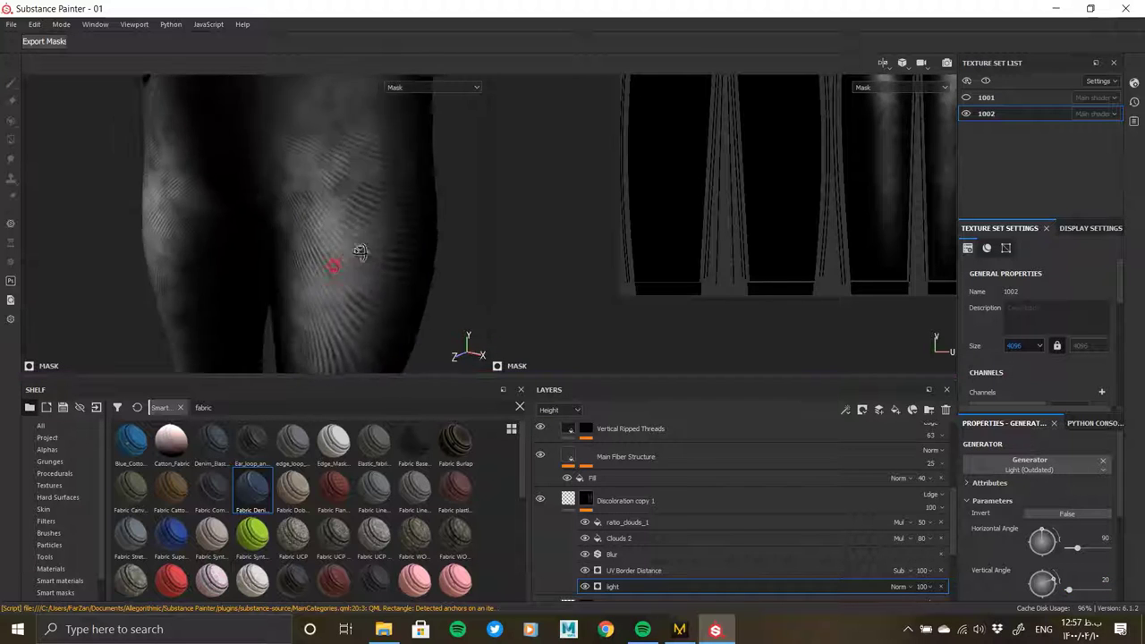
mouse_move(230, 255)
alt+mouse_down()
mouse_move(289, 224)
mouse_move(1062, 532)
alt+mouse_up()
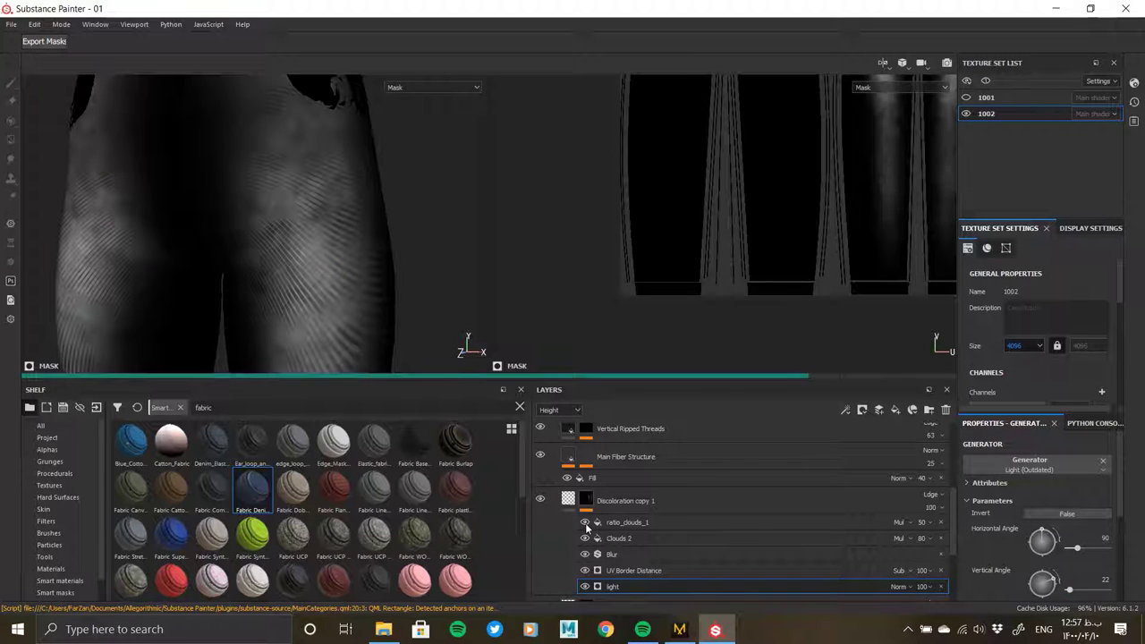
click(585, 555)
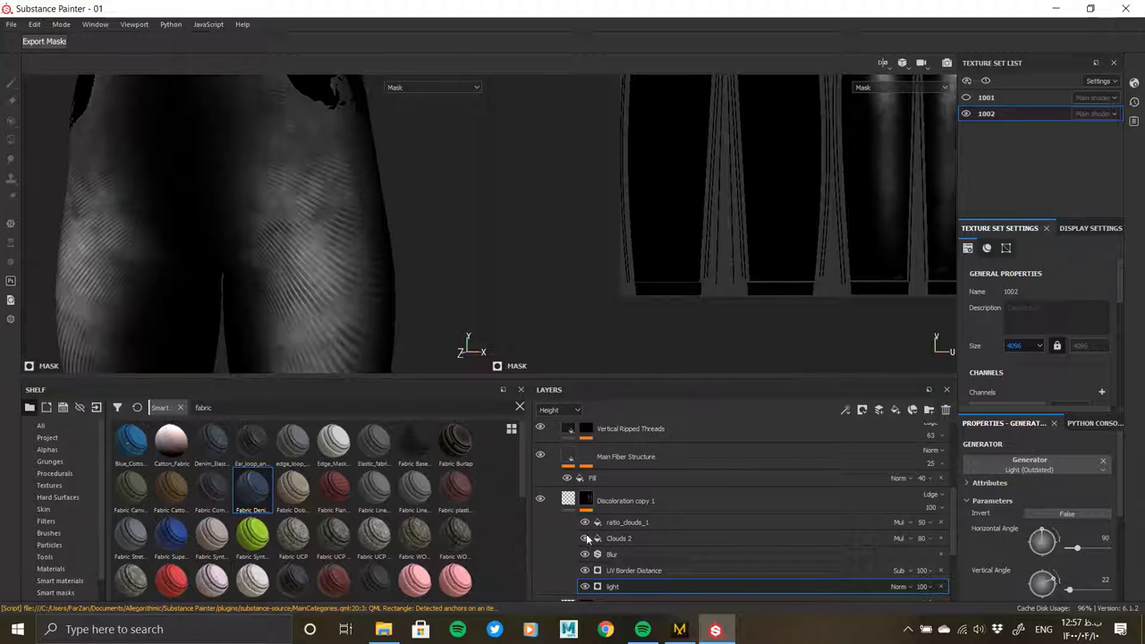
- Select the Discoloration copy 1 layer and check its fill base colour
click(570, 500)
mouse_move(328, 277)
alt+mouse_down()
mouse_move(179, 173)
mouse_move(262, 301)
alt+mouse_up()
click(1001, 577)
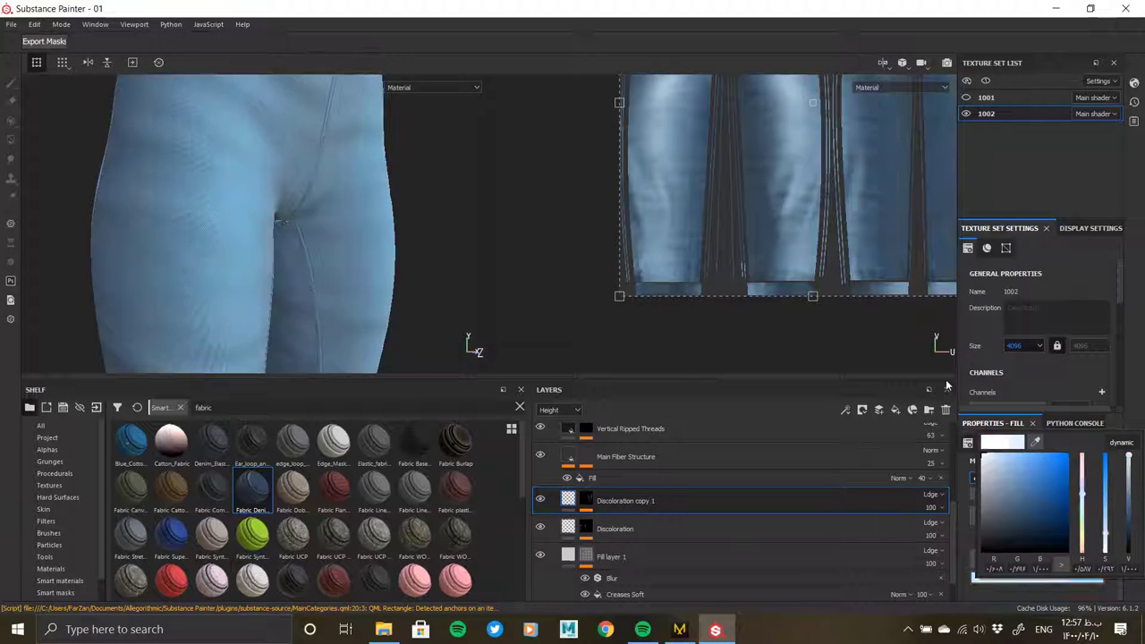
- Show Base Color thumbnails in the layer stack and set Discoloration copy 1 opacity to 50
click(559, 410)
click(560, 426)
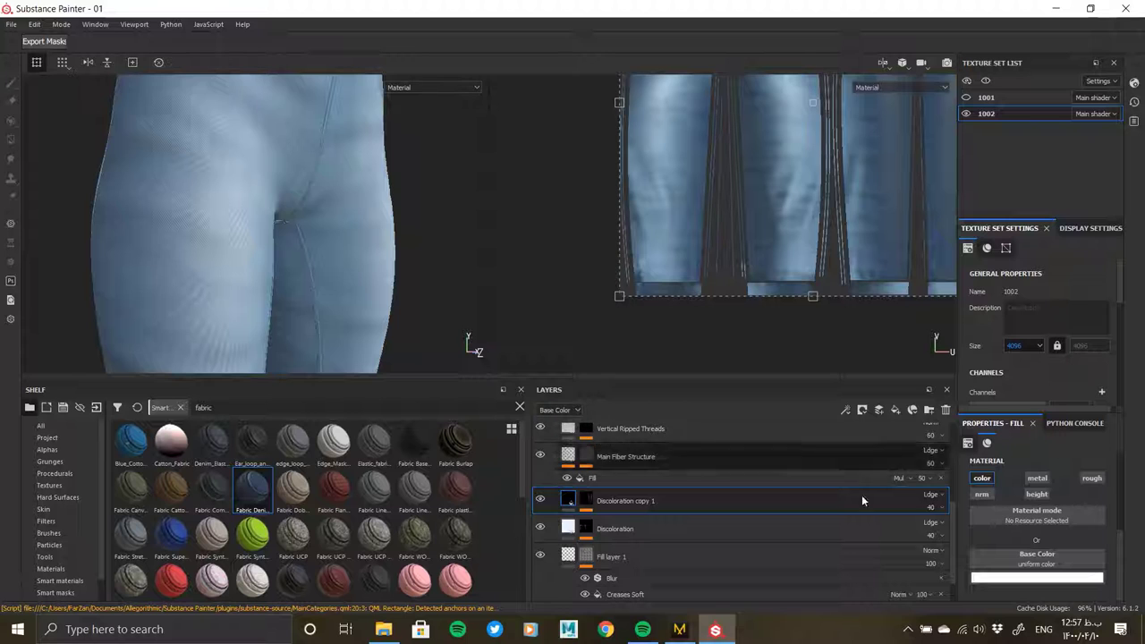
mouse_move(947, 532)
mouse_down()
mouse_move(970, 532)
mouse_move(953, 532)
mouse_up()
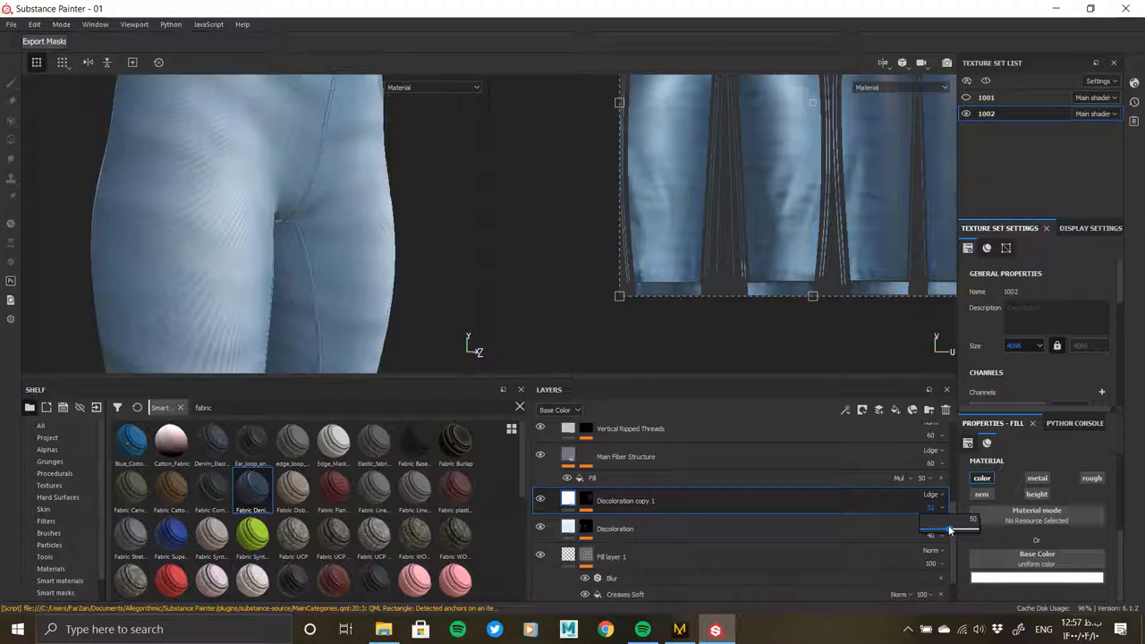
alt+drag(327, 281, 320, 285)
scroll(320, 286, down, 3)
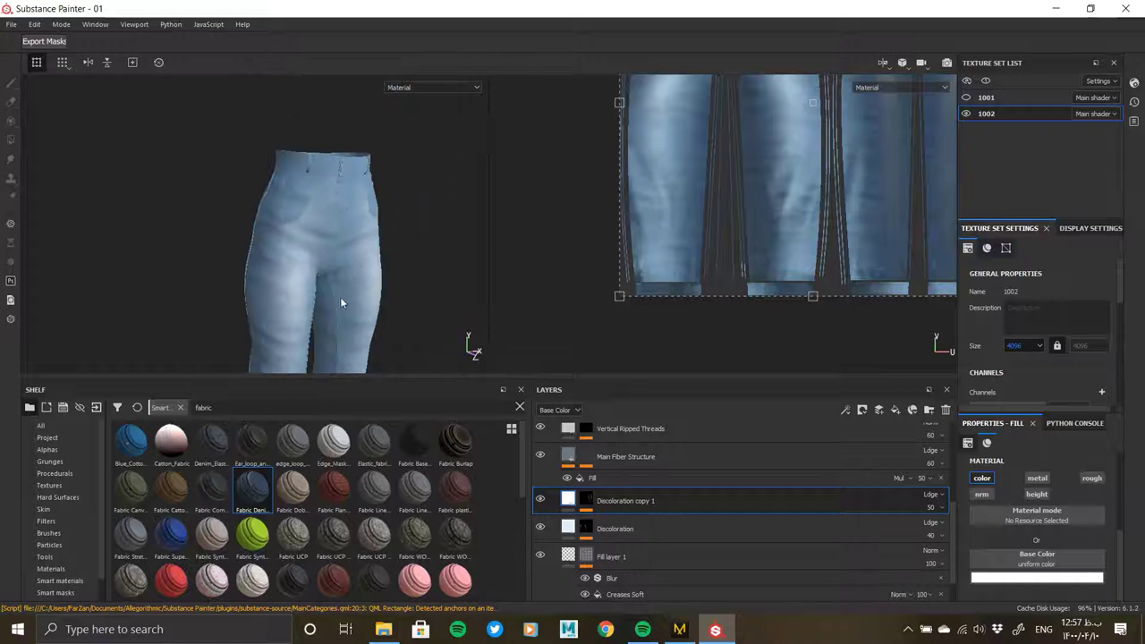
scroll(324, 281, up, 3)
- Orbit around the trouser legs to check the faded denim from side and front views
mouse_move(370, 256)
alt+mouse_down()
mouse_move(291, 288)
mouse_move(222, 248)
mouse_move(230, 217)
mouse_move(317, 263)
mouse_move(301, 355)
alt+mouse_up()
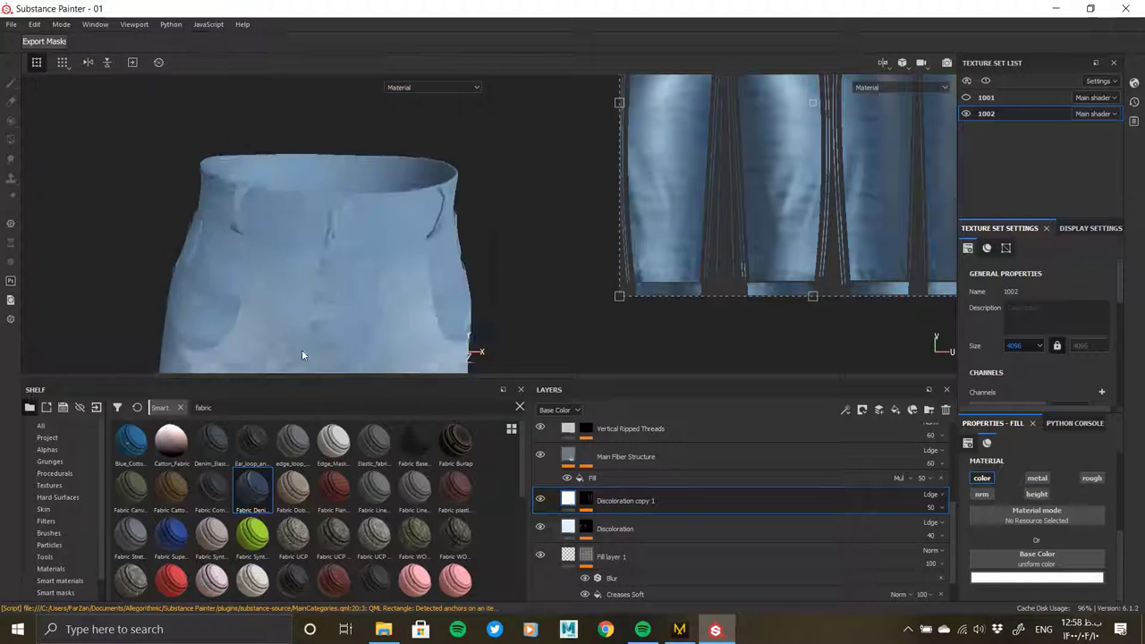
scroll(358, 256, up, 3)
scroll(350, 281, up, 2)
scroll(296, 289, down, 5)
mouse_move(296, 289)
alt+mouse_down()
mouse_move(266, 226)
mouse_move(243, 227)
alt+mouse_up()
scroll(746, 223, down, 3)
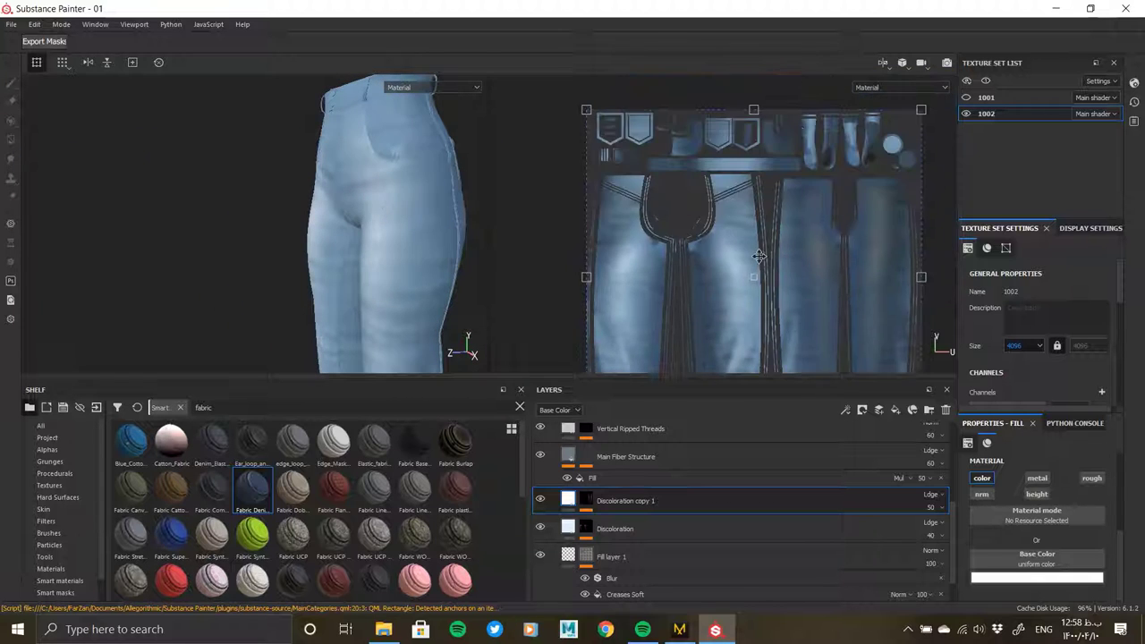
middle_drag(746, 236, 731, 285)
mouse_move(315, 237)
alt+mouse_down()
mouse_move(460, 243)
mouse_move(402, 286)
alt+mouse_up()
mouse_move(402, 287)
alt+middle_down()
mouse_move(328, 248)
mouse_move(358, 254)
alt+middle_up()
scroll(358, 253, up, 5)
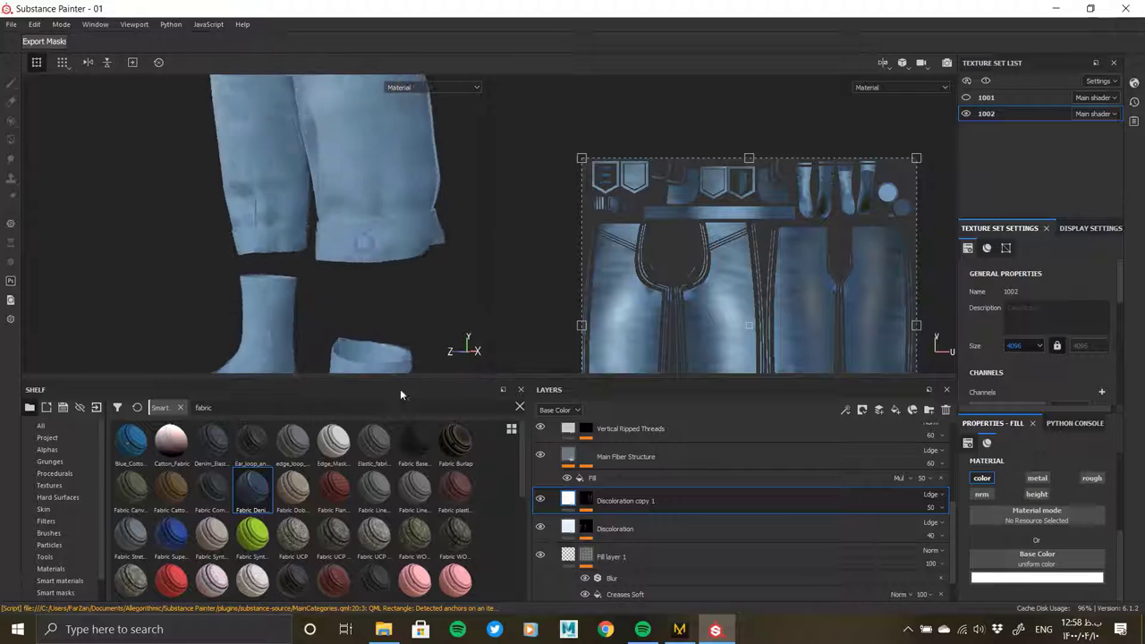
mouse_move(358, 253)
alt+mouse_down()
mouse_move(315, 252)
mouse_move(172, 157)
mouse_move(409, 260)
alt+mouse_up()
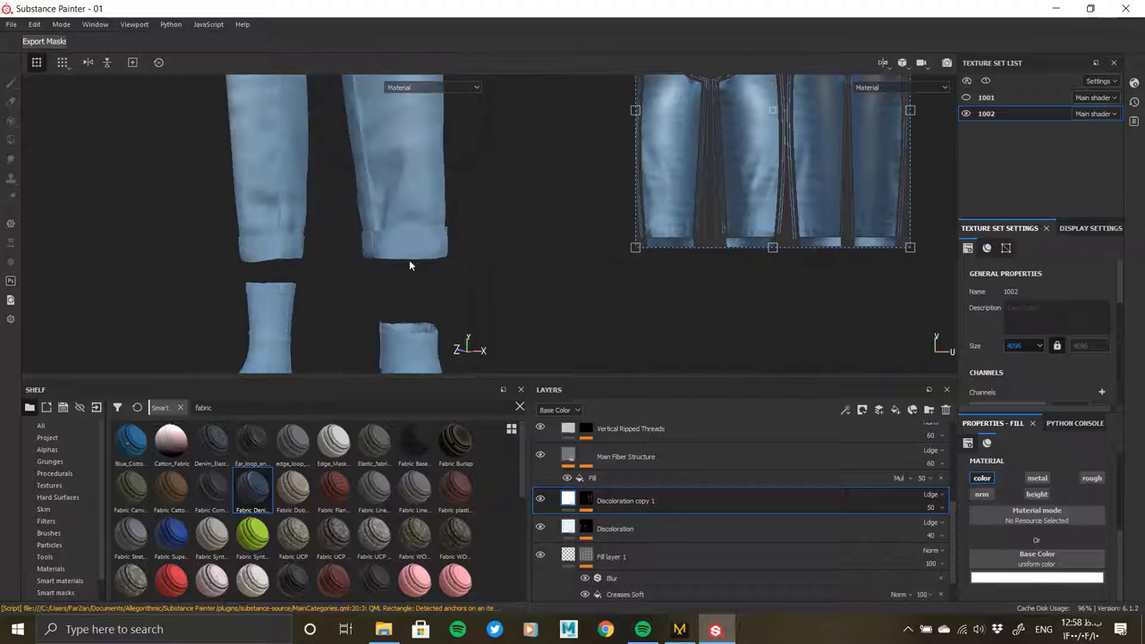
alt+middle_drag(409, 260, 372, 179)
scroll(552, 440, up, 3)
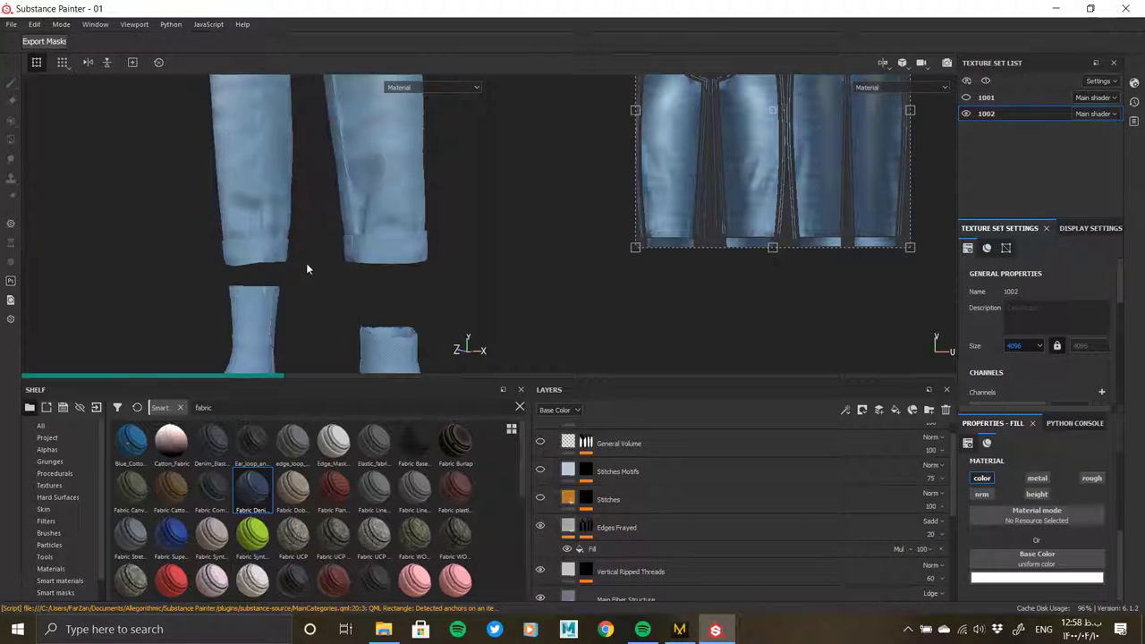
- Save the project and select the Edges Frayed layer, framing the front seam
scroll(340, 246, up, 3)
key(ctrl+s)
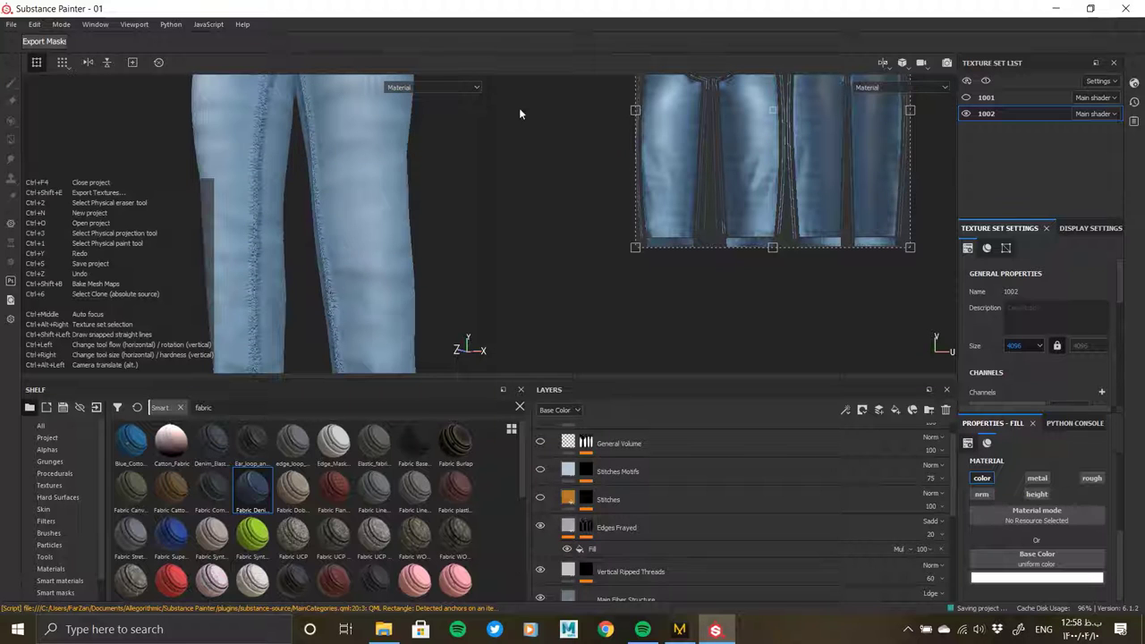
alt+middle_drag(411, 162, 359, 256)
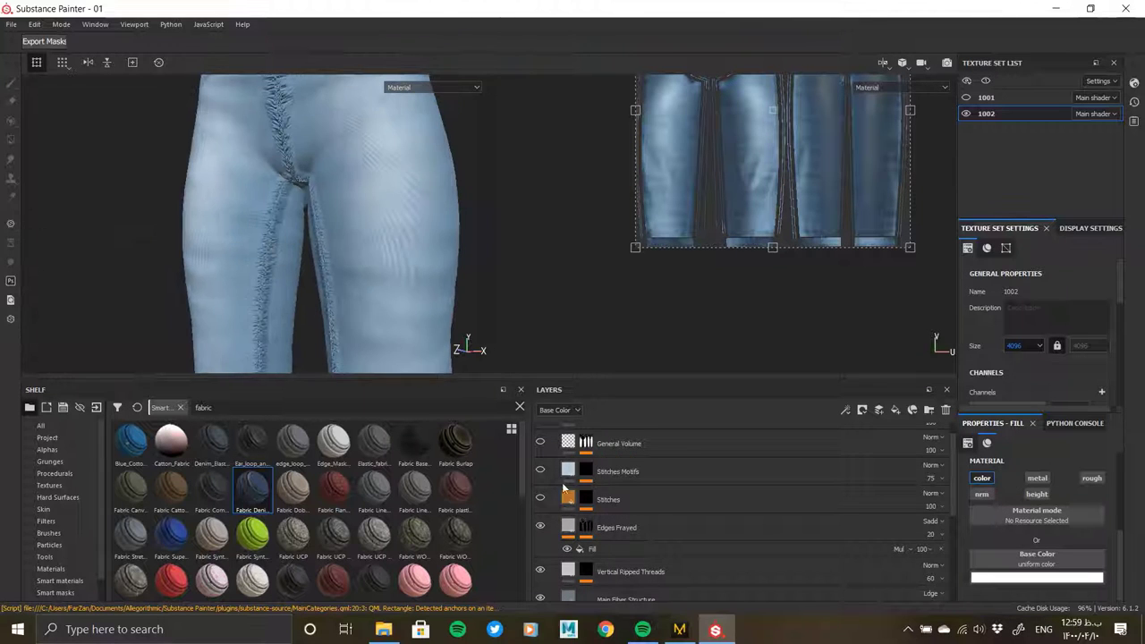
click(578, 535)
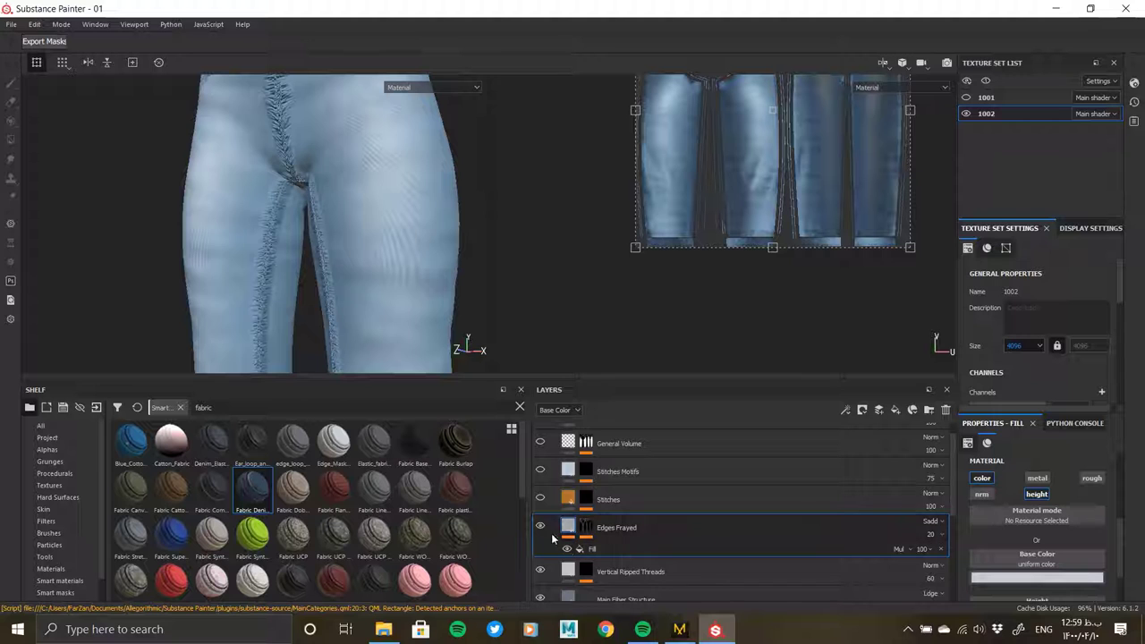
alt+drag(290, 225, 304, 231)
scroll(304, 231, up, 3)
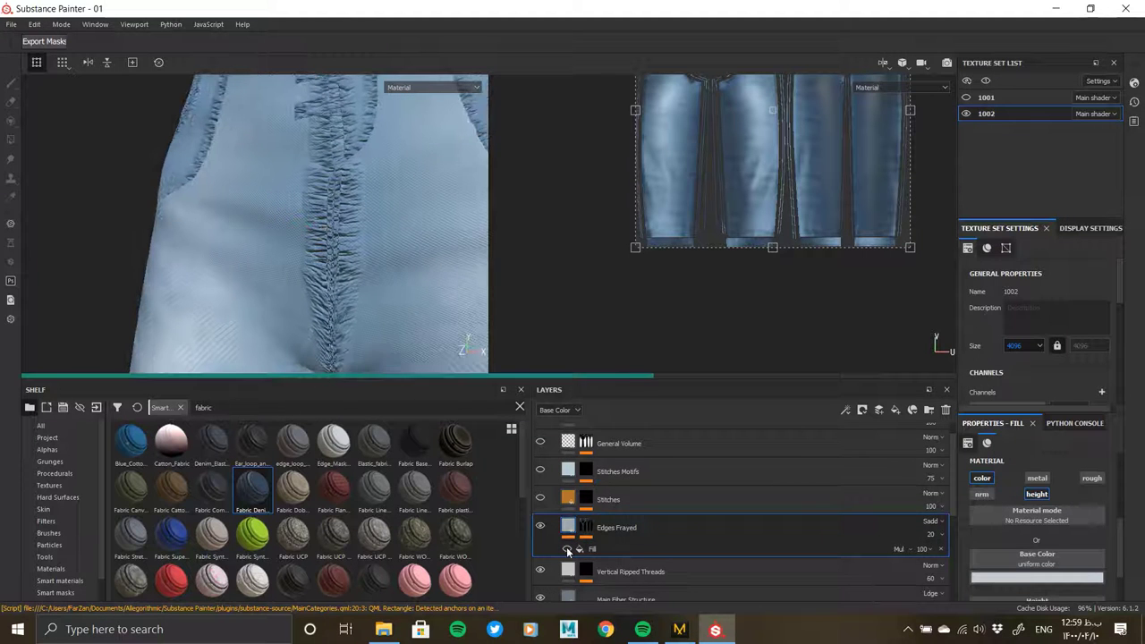
alt+drag(407, 306, 223, 226)
scroll(352, 247, up, 3)
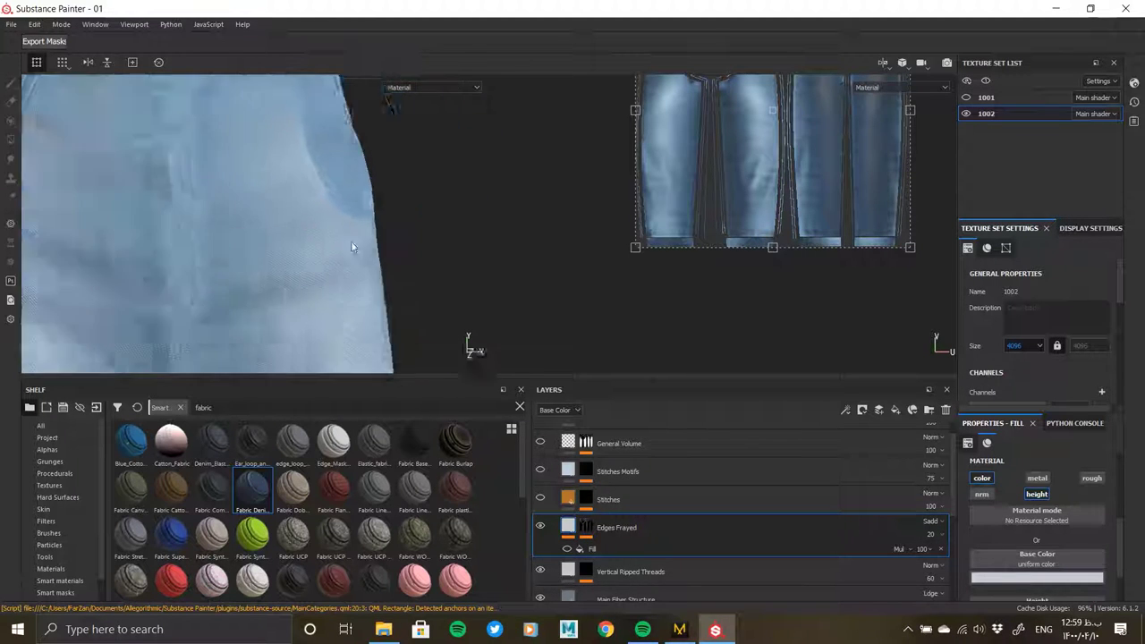
scroll(352, 247, down, 3)
alt+drag(210, 158, 286, 230)
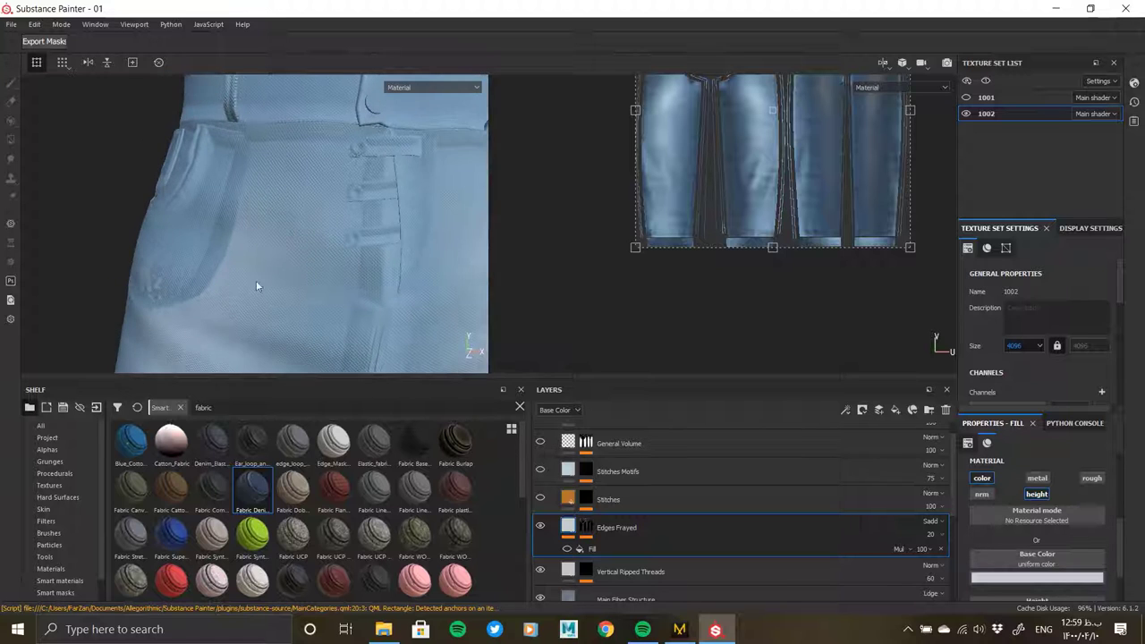
mouse_move(256, 287)
alt+mouse_down()
mouse_move(97, 225)
mouse_move(379, 263)
mouse_move(201, 259)
alt+mouse_up()
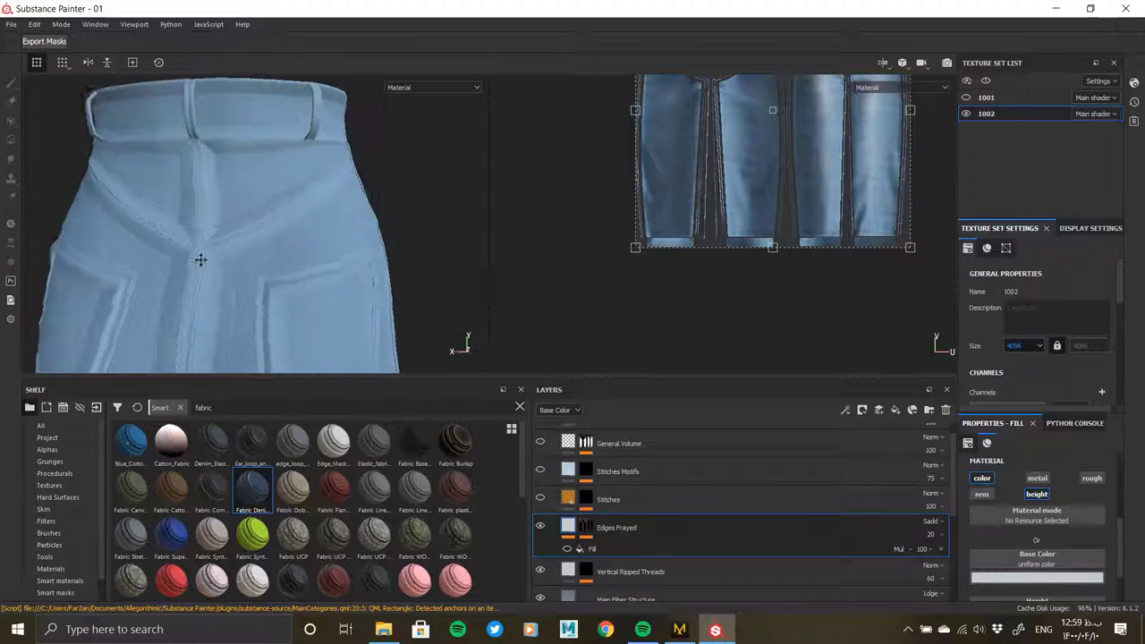
alt+right_drag(200, 259, 317, 265)
- In the Edges Frayed mask, set UV Border Distance contrast to 0.84 and distance to 0.03
click(586, 527)
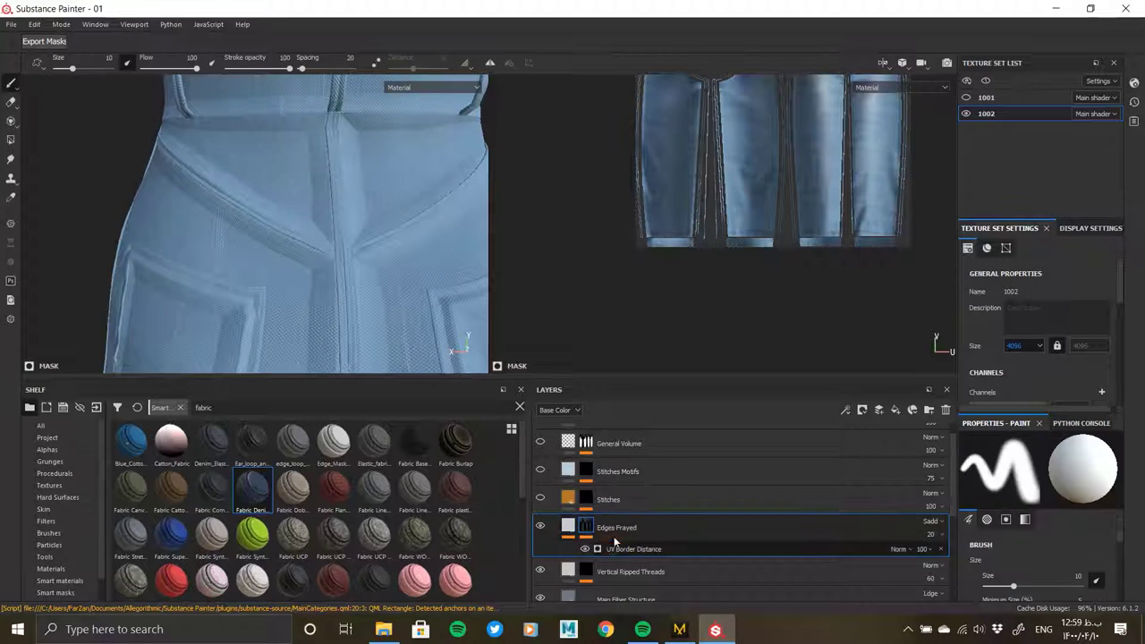
click(615, 545)
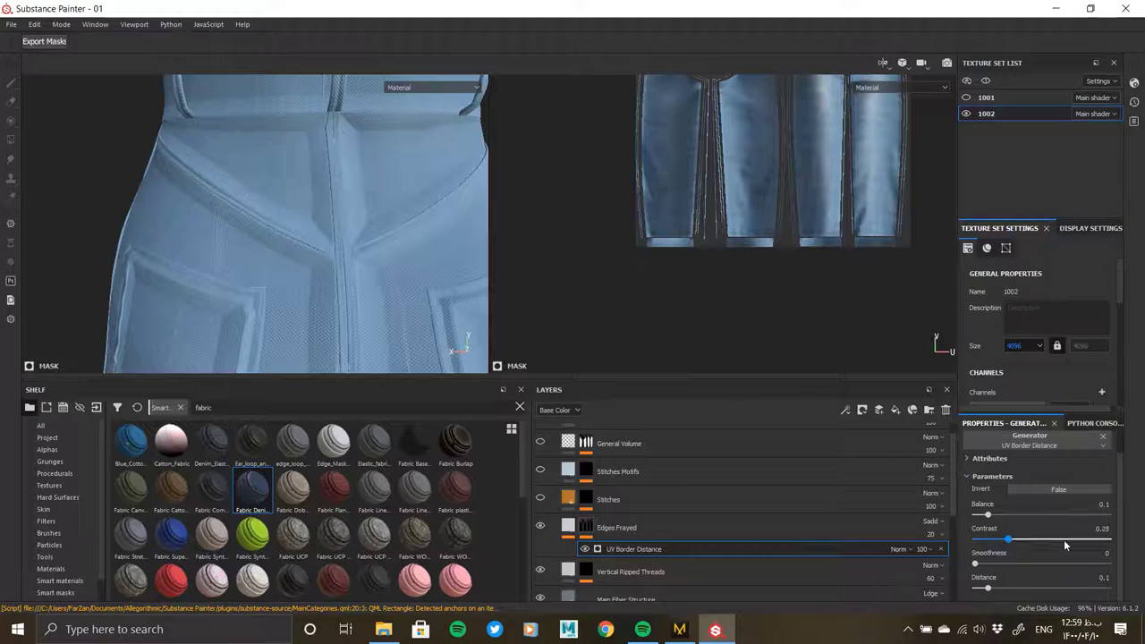
click(1064, 539)
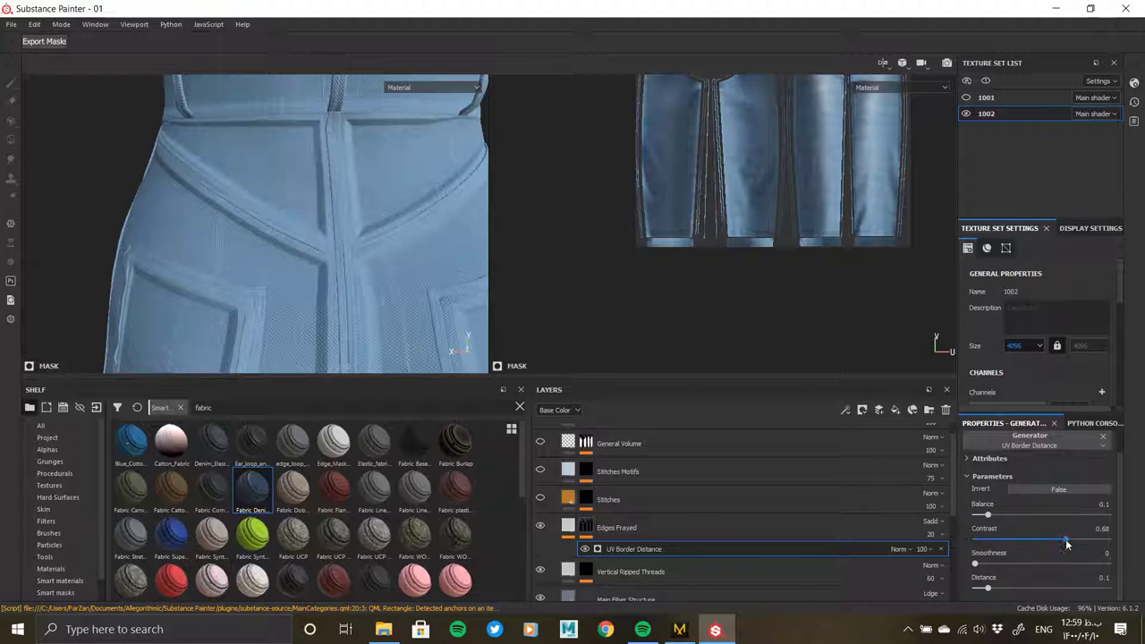
drag(1065, 543, 1089, 544)
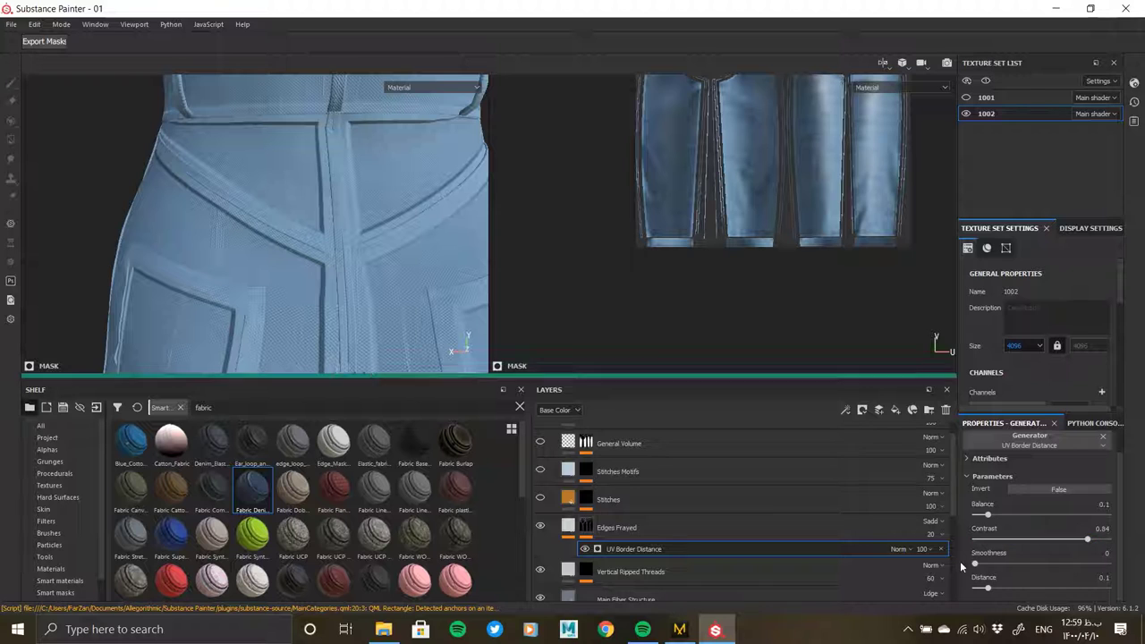
click(981, 589)
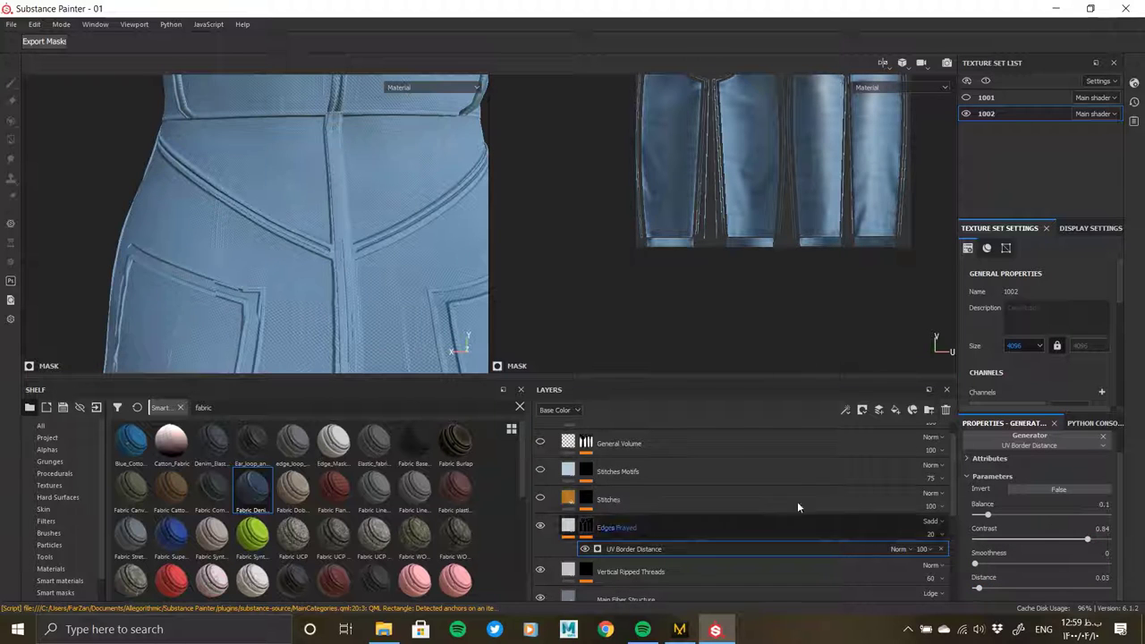
mouse_move(435, 291)
alt+mouse_down()
mouse_move(276, 256)
mouse_move(307, 263)
mouse_move(338, 189)
mouse_move(86, 198)
mouse_move(189, 230)
mouse_move(276, 286)
mouse_move(268, 256)
mouse_move(28, 256)
mouse_move(179, 248)
mouse_move(417, 295)
mouse_move(410, 233)
mouse_move(274, 201)
mouse_move(287, 288)
alt+mouse_up()
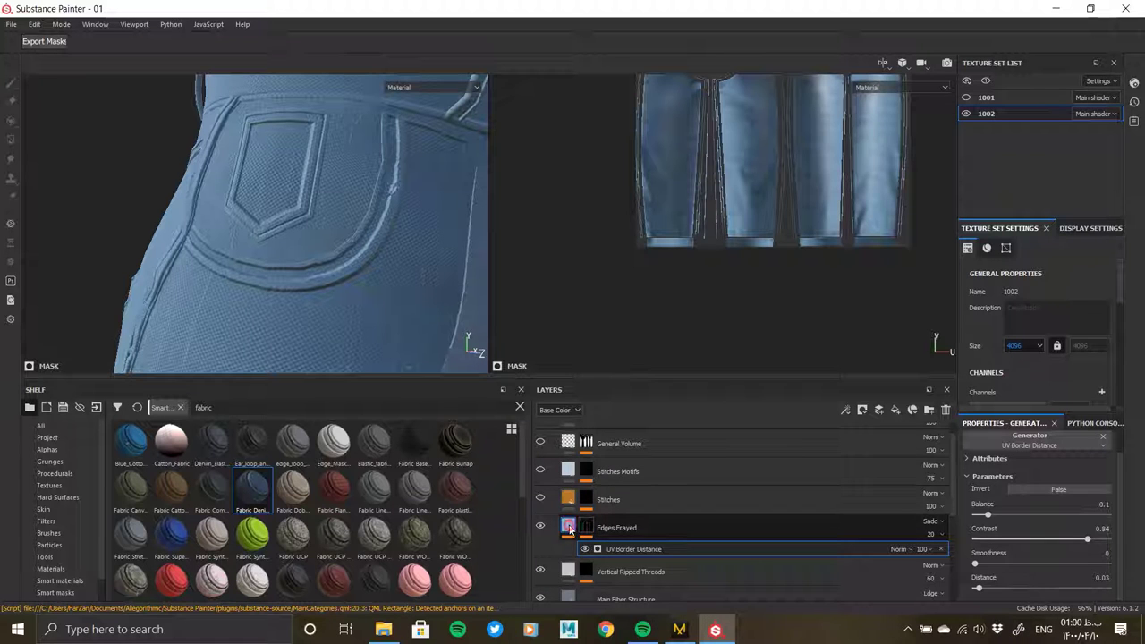
- Compare and remove the fill effect from the Edges Frayed mask
click(570, 528)
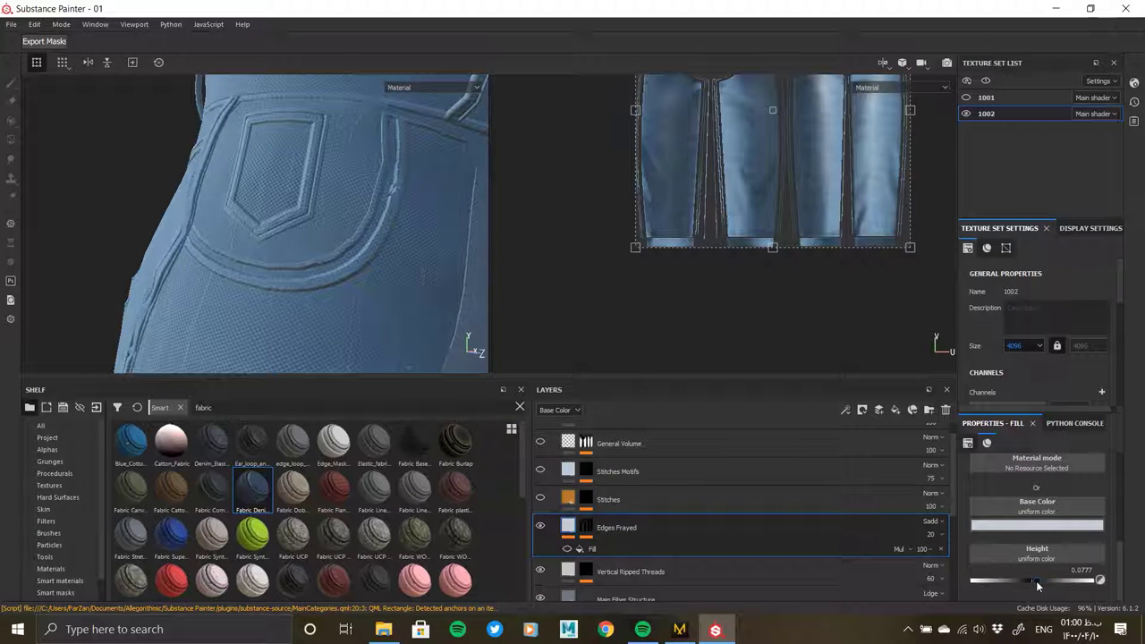
alt+drag(300, 266, 236, 266)
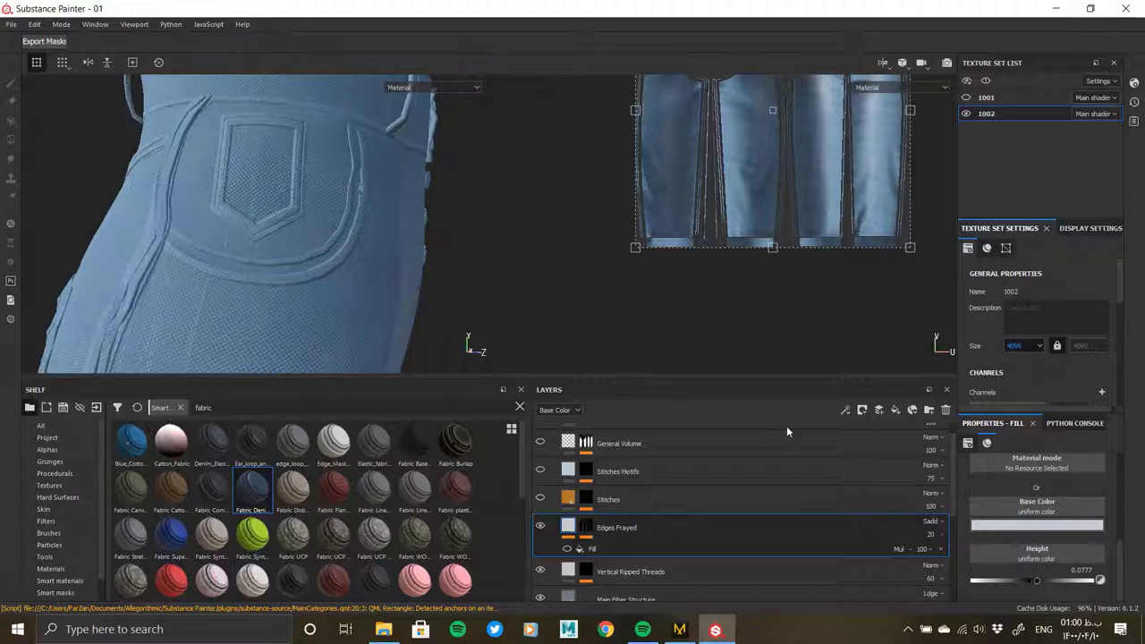
click(566, 549)
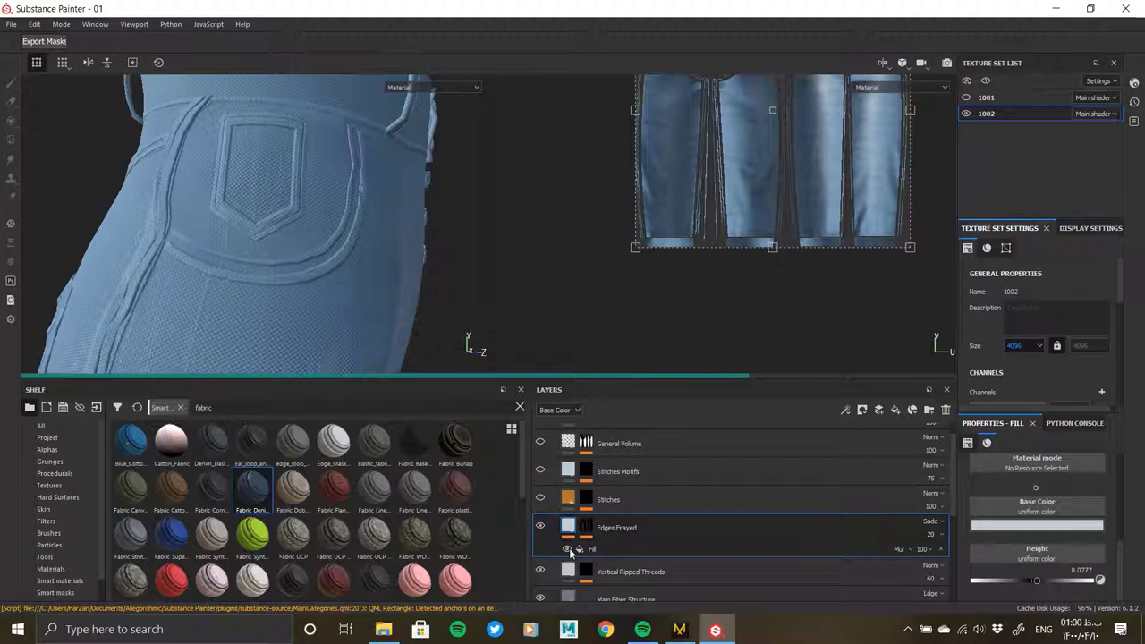
click(587, 533)
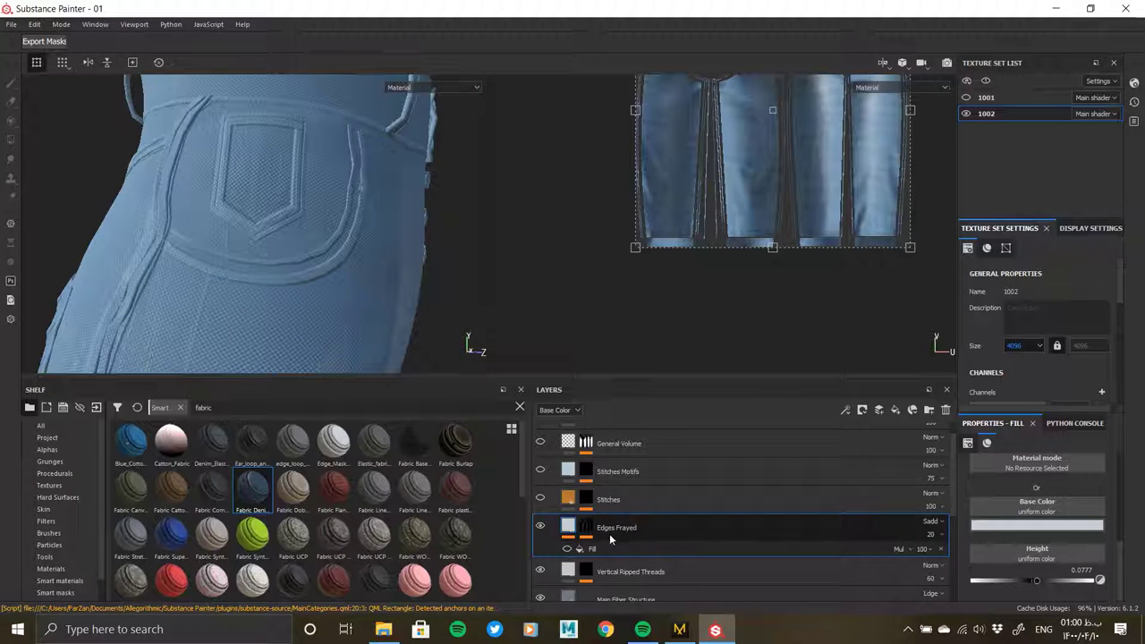
click(940, 548)
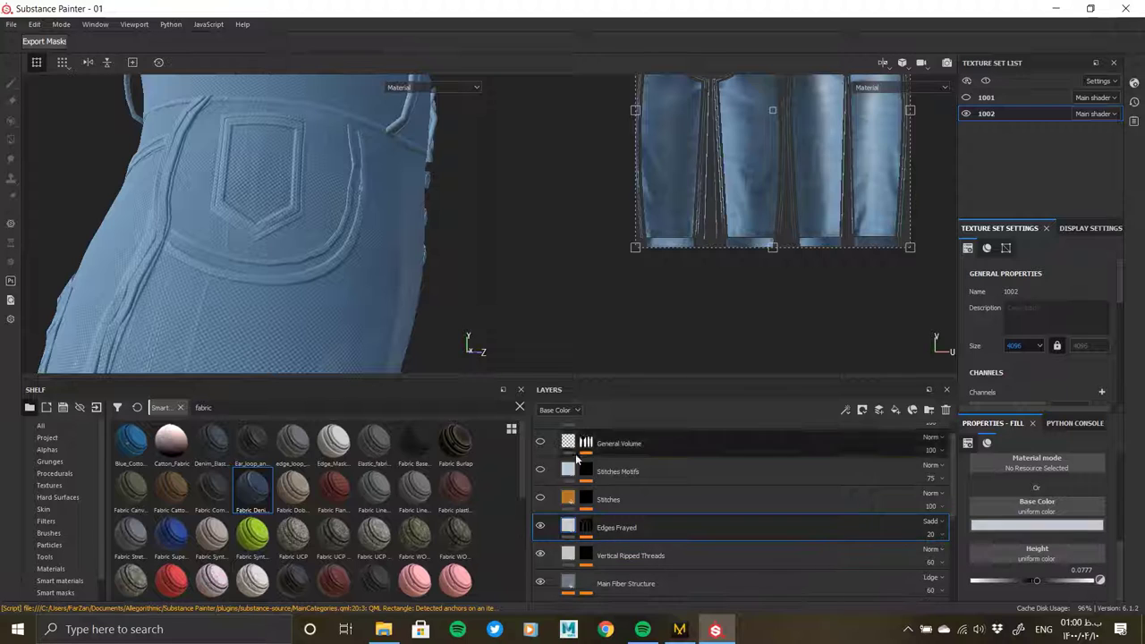
key(1)
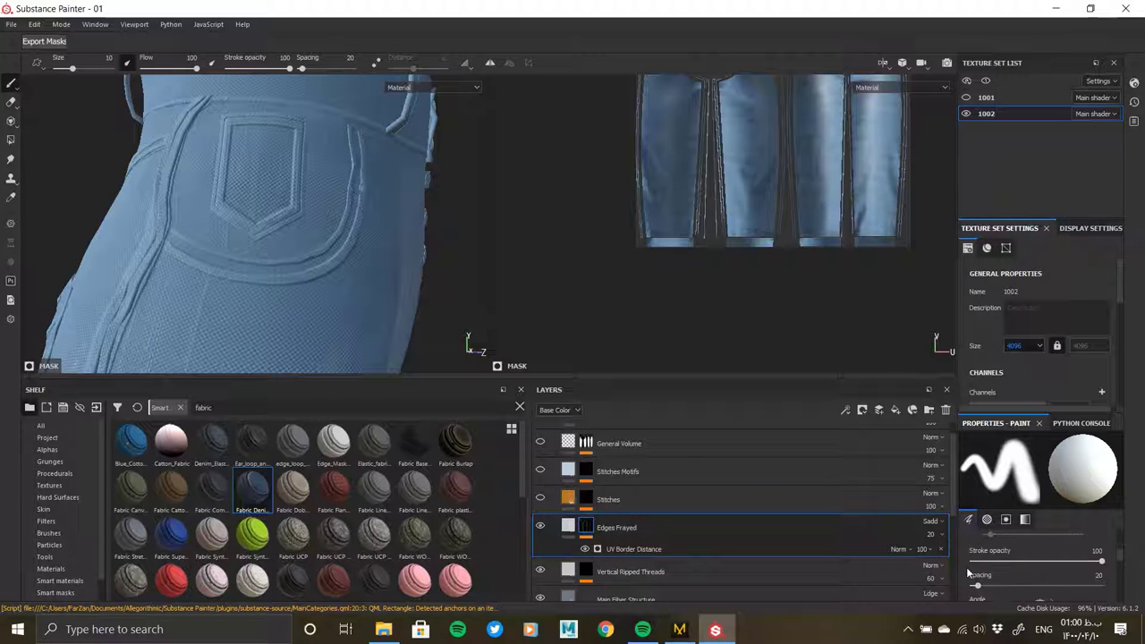
key(ctrl+z)
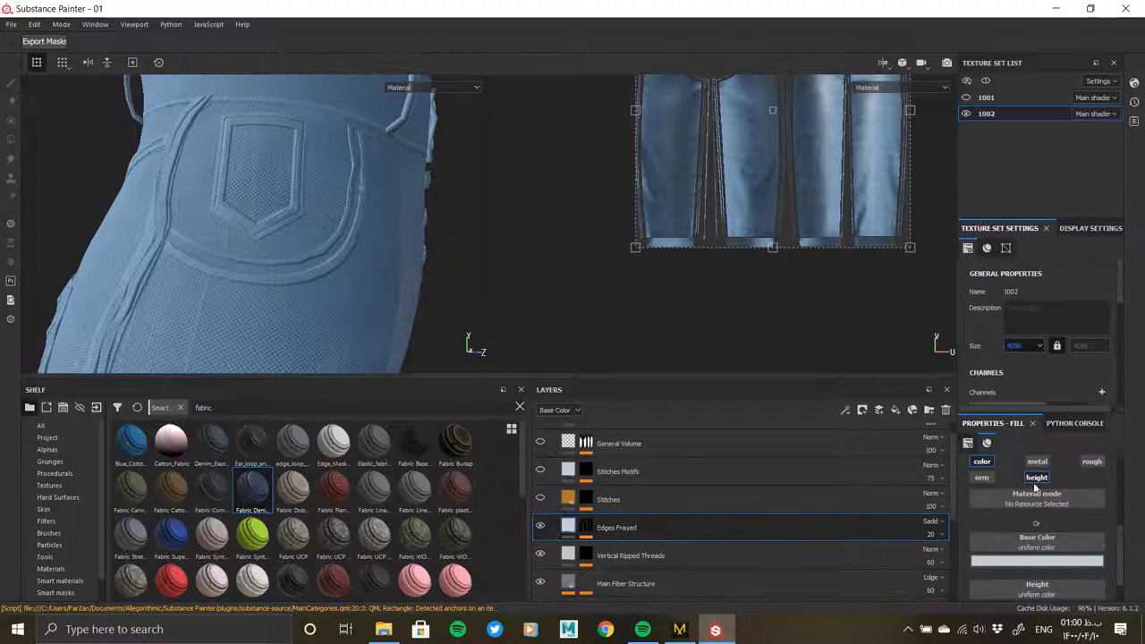
mouse_move(358, 268)
alt+mouse_down()
mouse_move(248, 283)
mouse_move(146, 271)
mouse_move(325, 251)
mouse_move(397, 271)
mouse_move(348, 289)
mouse_move(295, 287)
alt+mouse_up()
- Set Edges Frayed to Normal blend mode with a dark blue base colour
click(1002, 578)
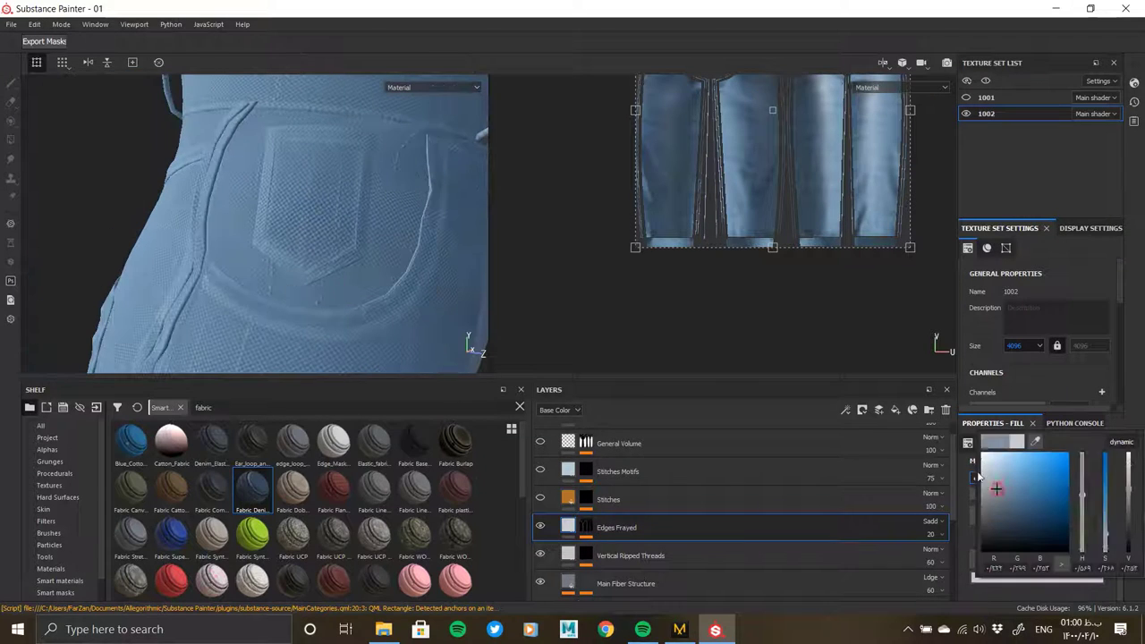
drag(978, 480, 983, 523)
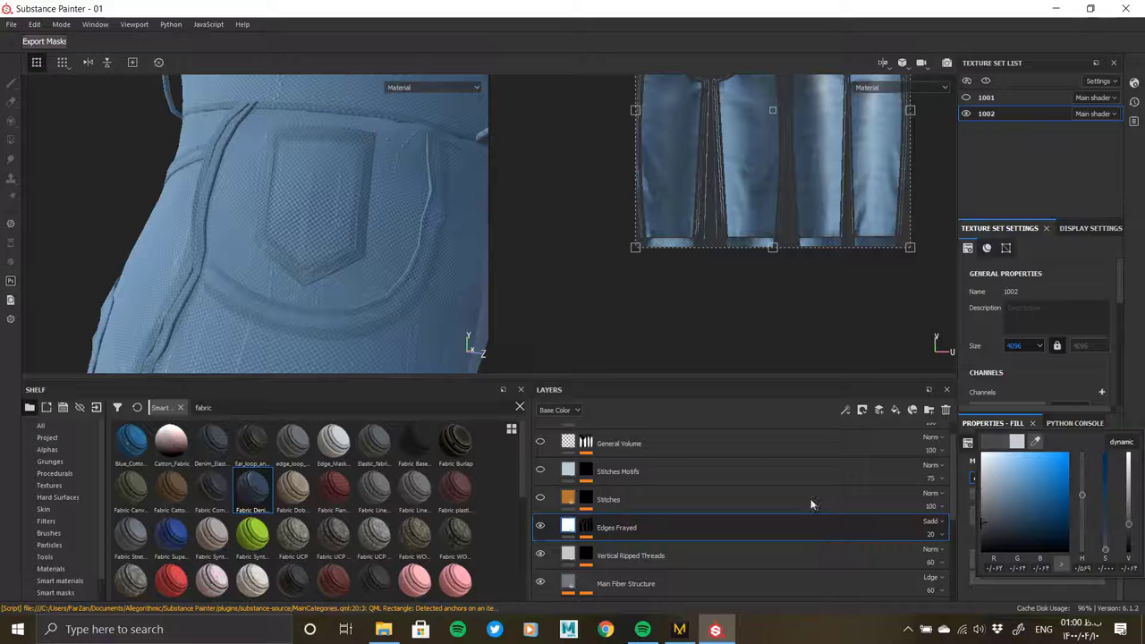
mouse_move(379, 294)
alt+mouse_down()
mouse_move(253, 330)
mouse_move(320, 265)
alt+mouse_up()
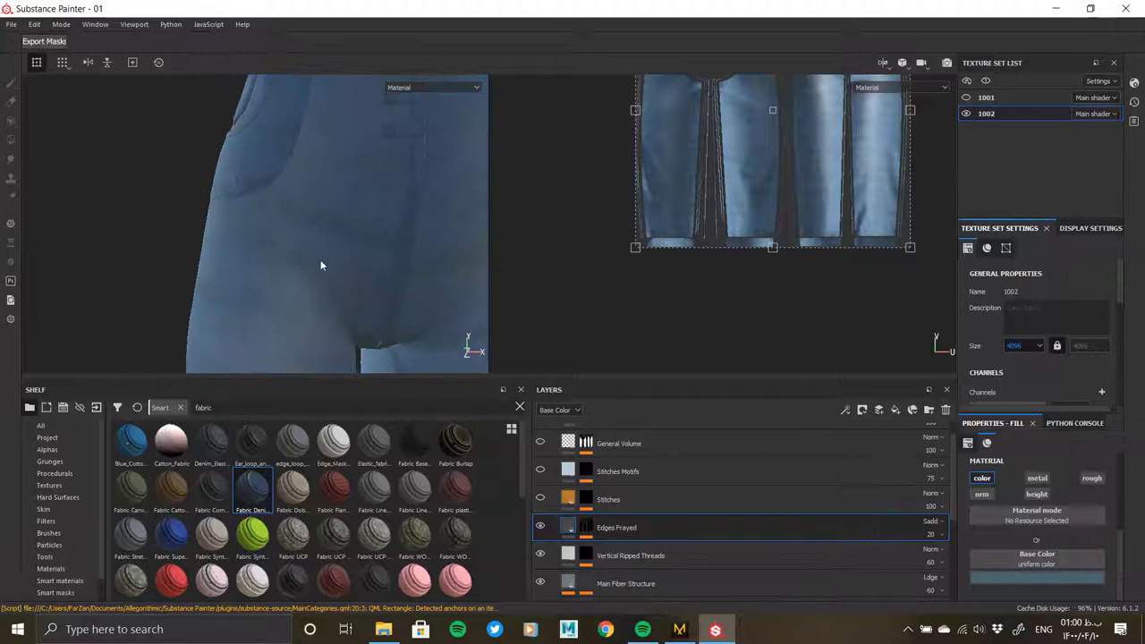
click(930, 521)
click(962, 161)
mouse_move(339, 370)
alt+mouse_down()
mouse_move(228, 234)
mouse_move(286, 268)
alt+mouse_up()
click(990, 580)
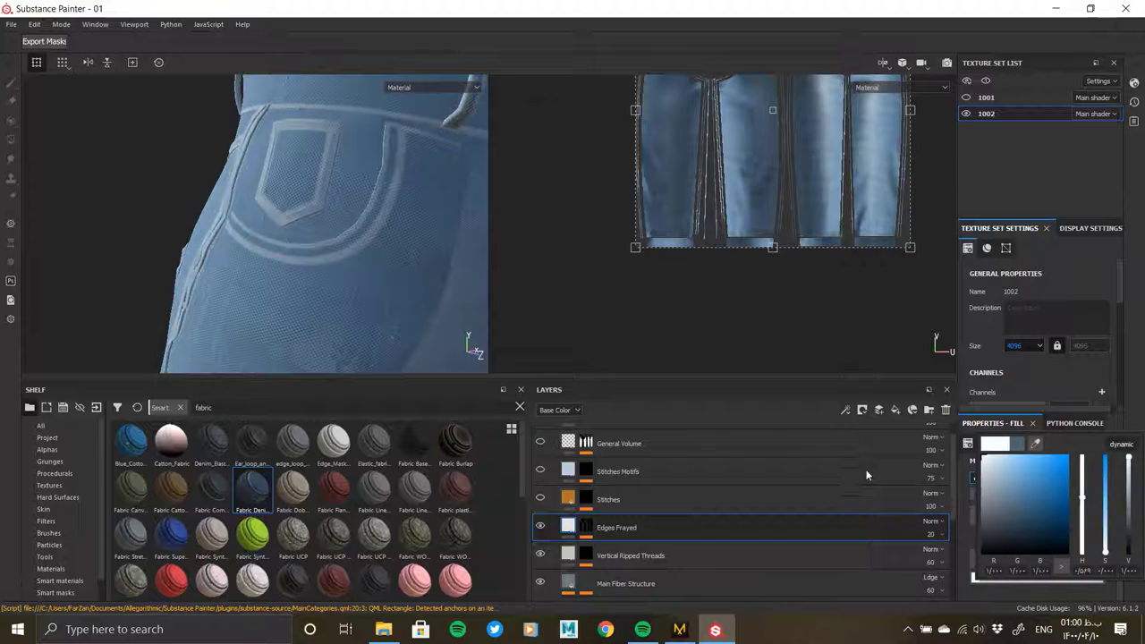
click(1018, 510)
click(1129, 514)
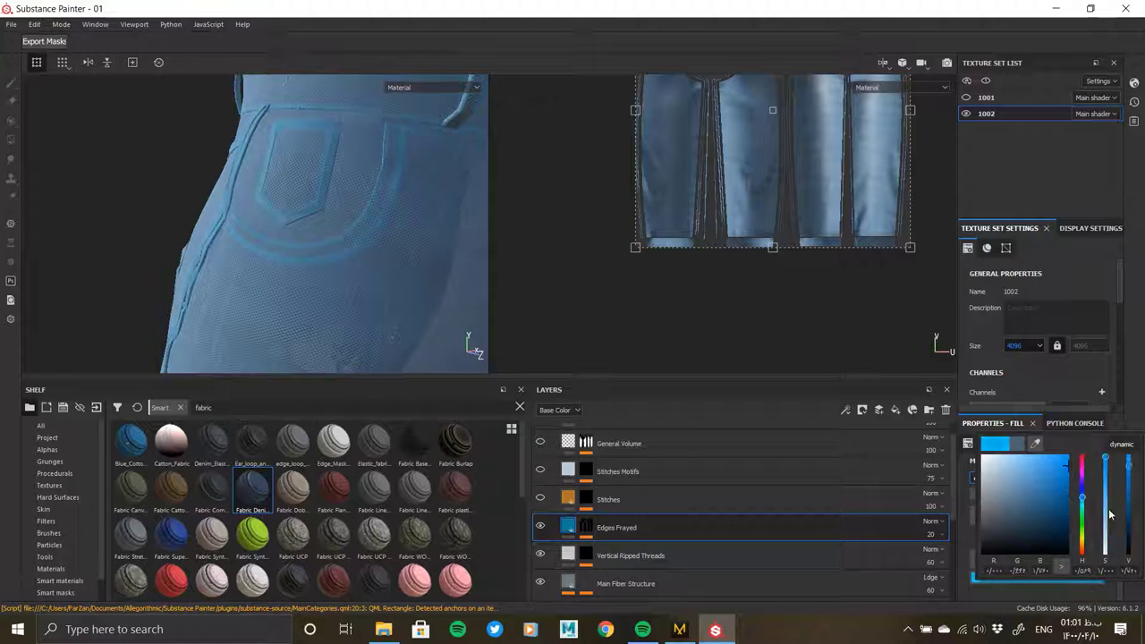
- Orbit around the back pocket and seams to inspect the darkened frayed edges
mouse_move(122, 281)
alt+mouse_down()
mouse_move(320, 247)
mouse_move(364, 201)
alt+mouse_up()
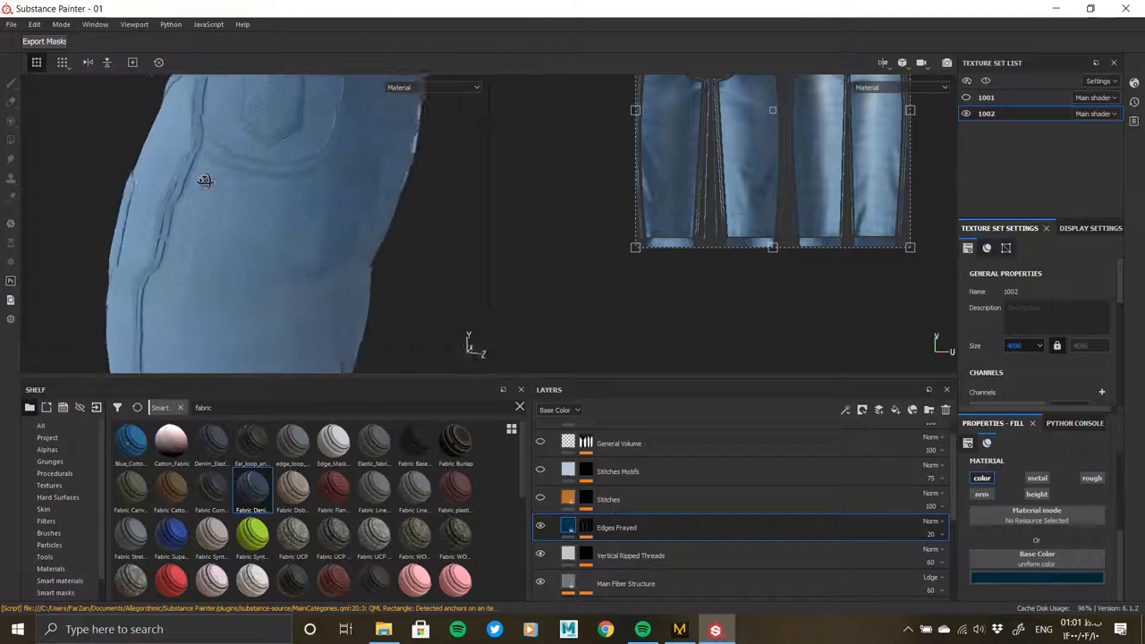
alt+drag(365, 200, 269, 281)
mouse_move(212, 285)
alt+right_down()
mouse_move(394, 255)
mouse_move(265, 184)
alt+right_up()
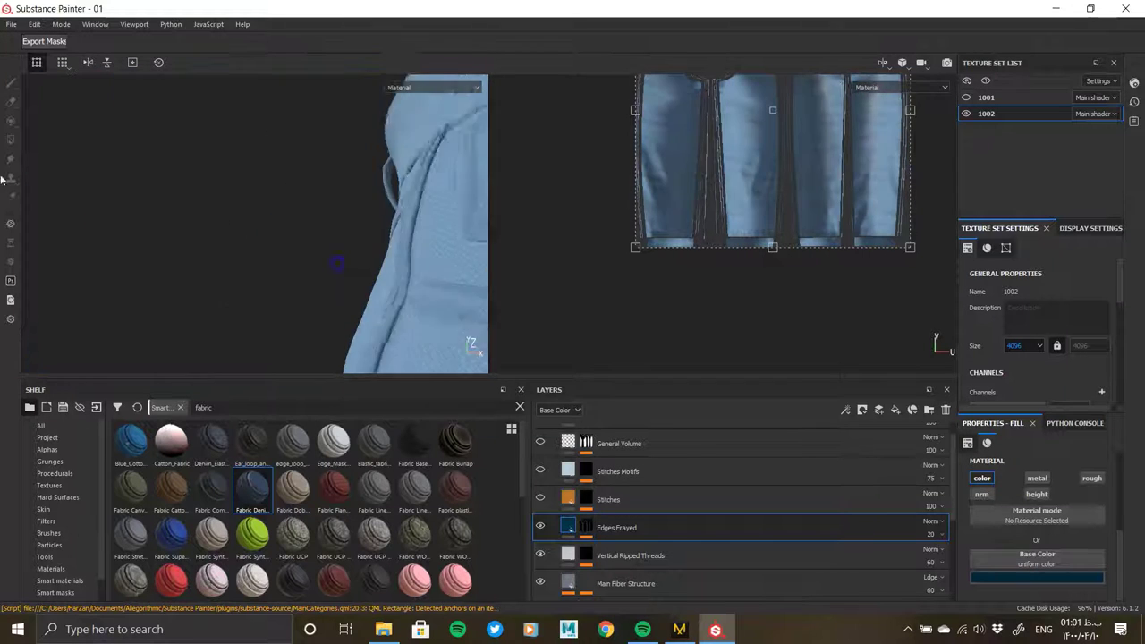
alt+drag(265, 184, 372, 336)
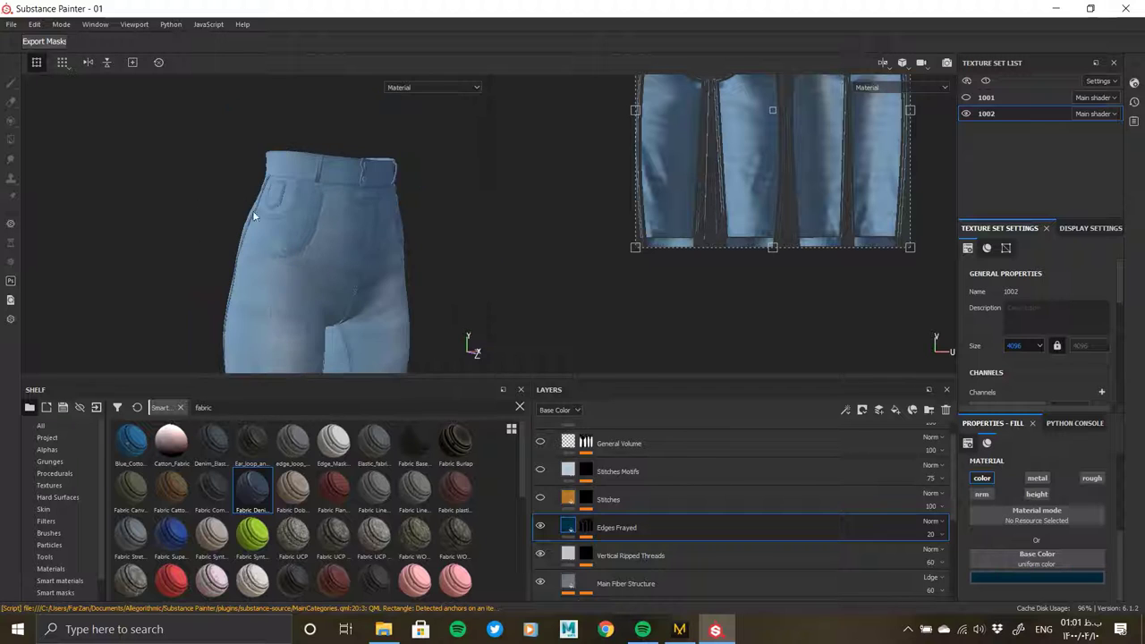
scroll(252, 214, up, 5)
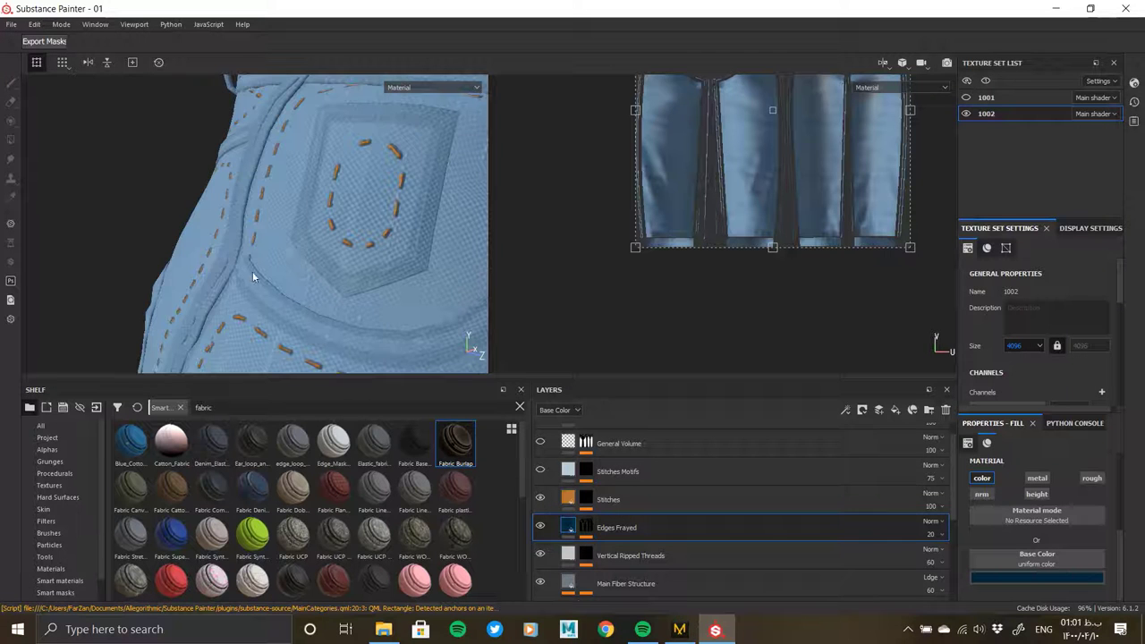
alt+drag(252, 278, 241, 263)
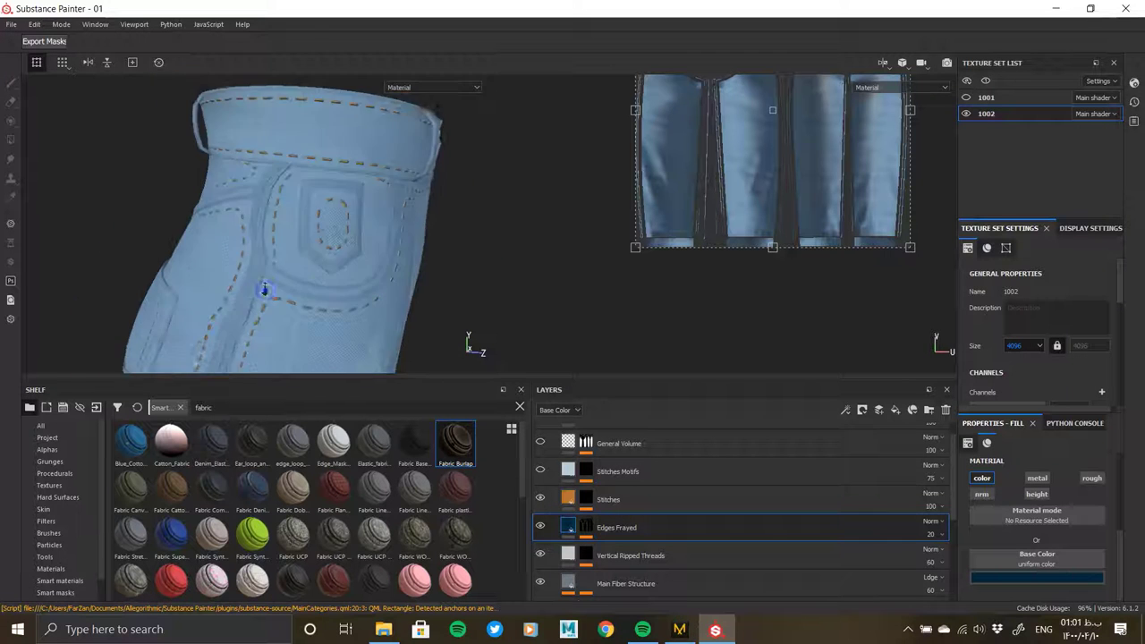
click(573, 504)
- Make the Stitches layer white and add an Auto Stitcher generator to its mask
click(1024, 578)
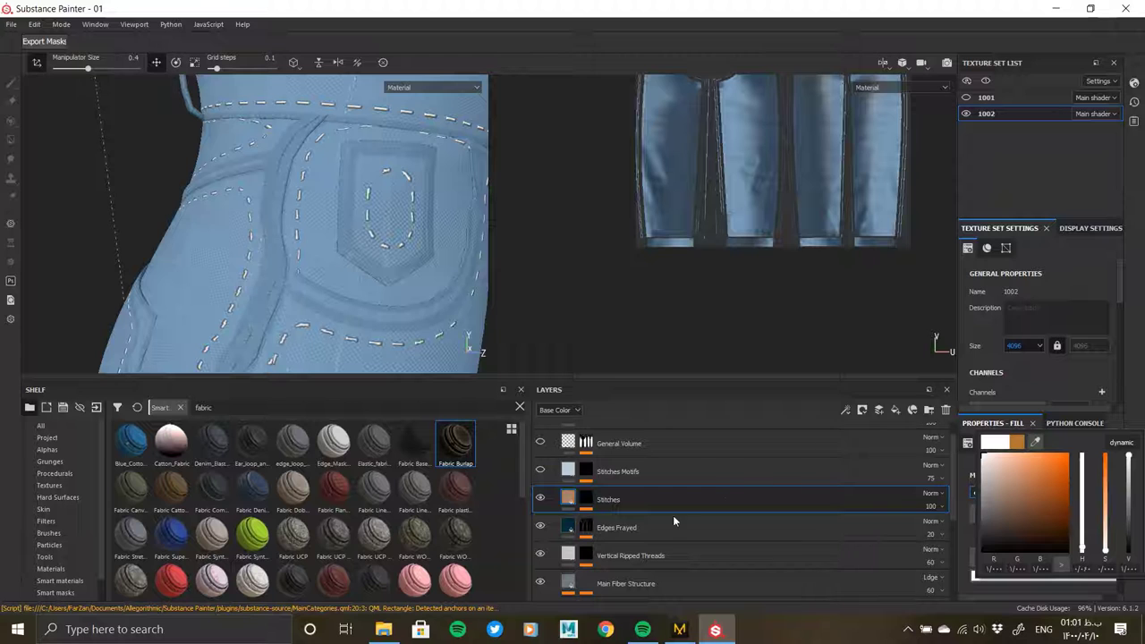
click(577, 513)
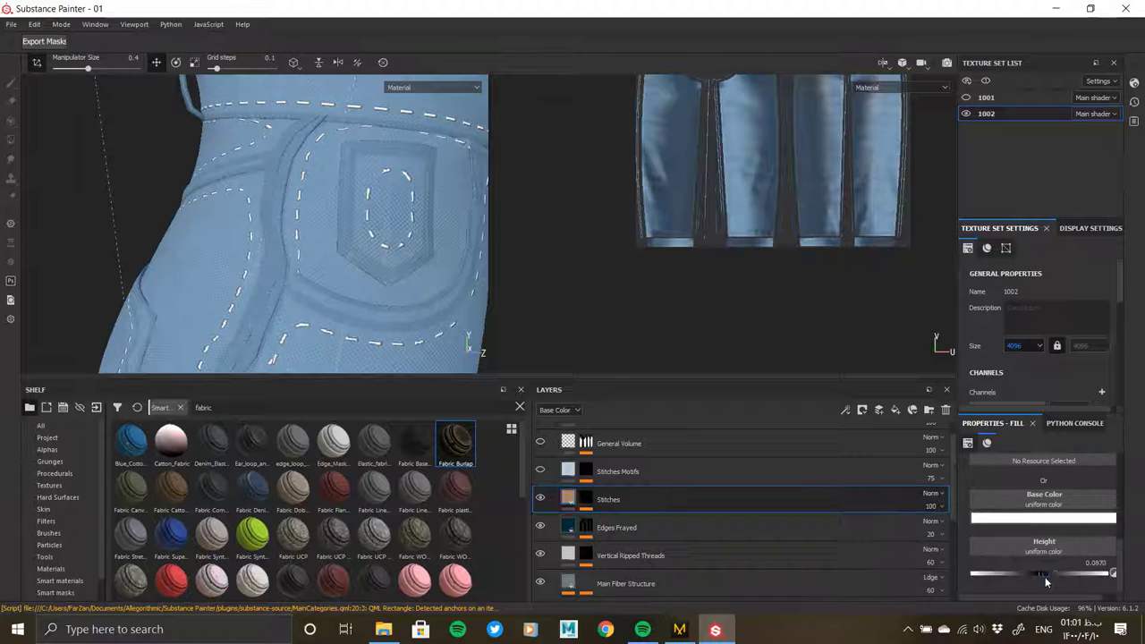
click(614, 502)
click(895, 522)
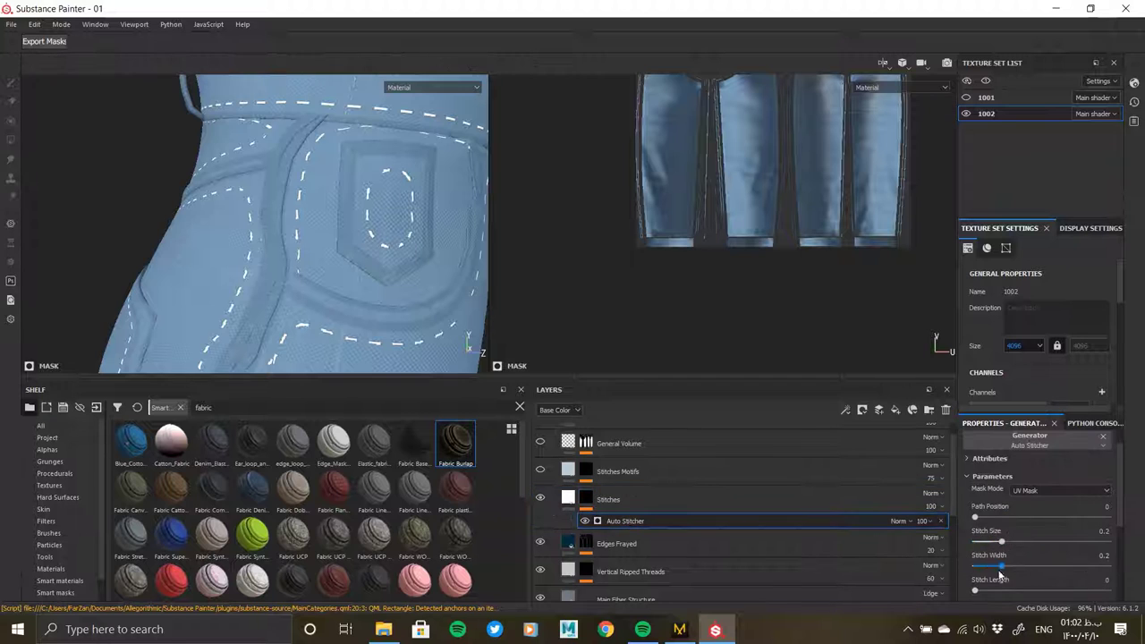
scroll(1001, 574, down, 1)
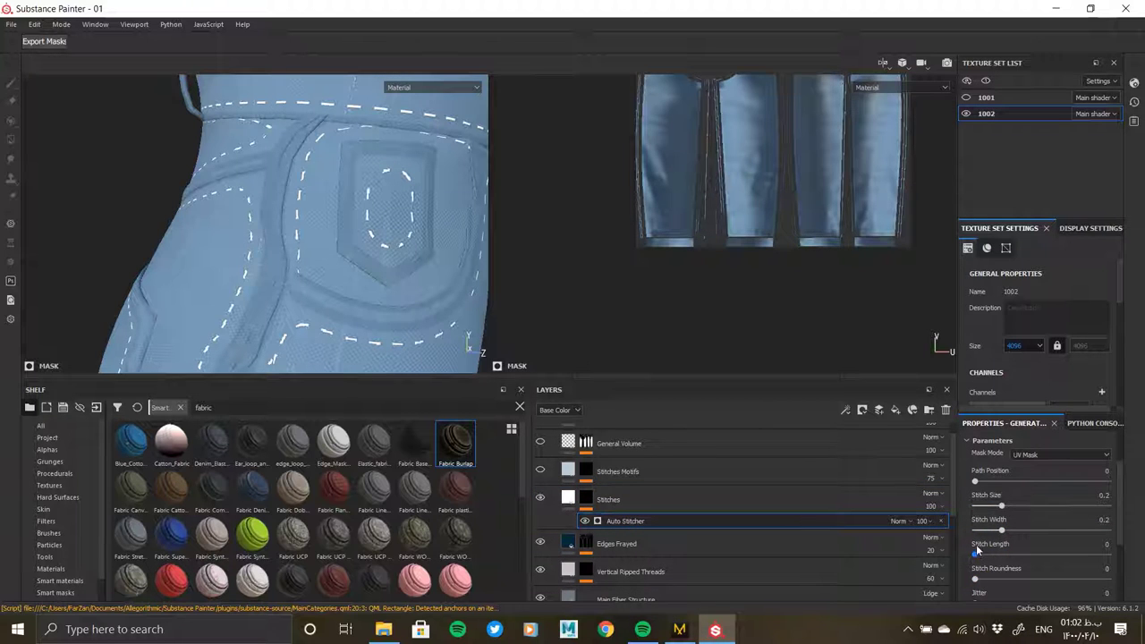
- Adjust the Auto Stitcher stitch size and set stitch length back to 0, checking the waistband
click(1000, 505)
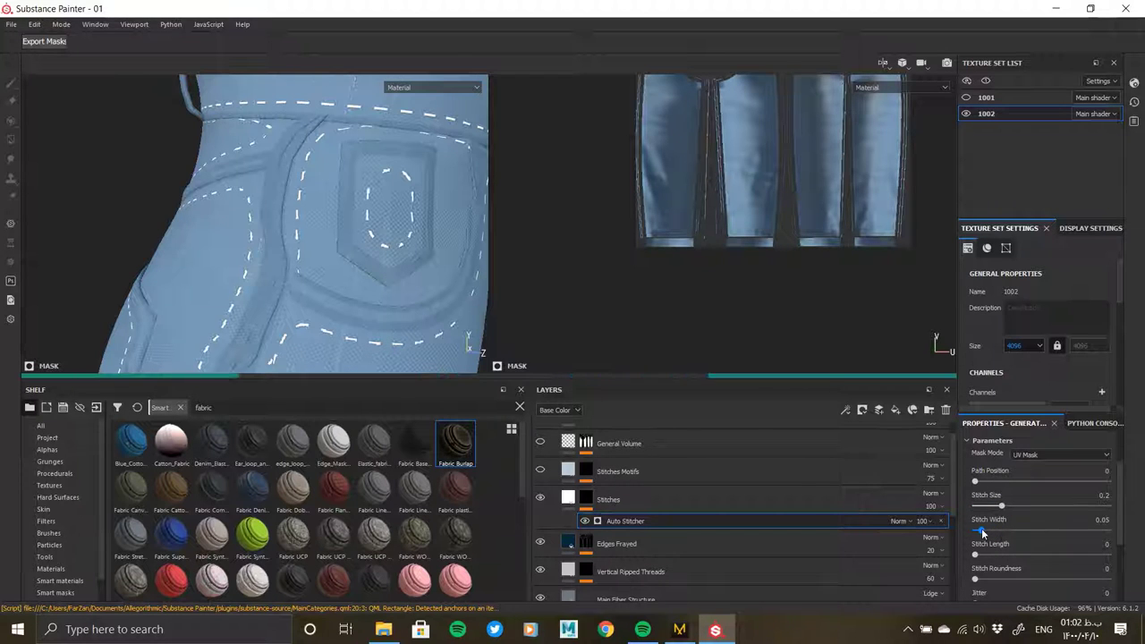
click(991, 554)
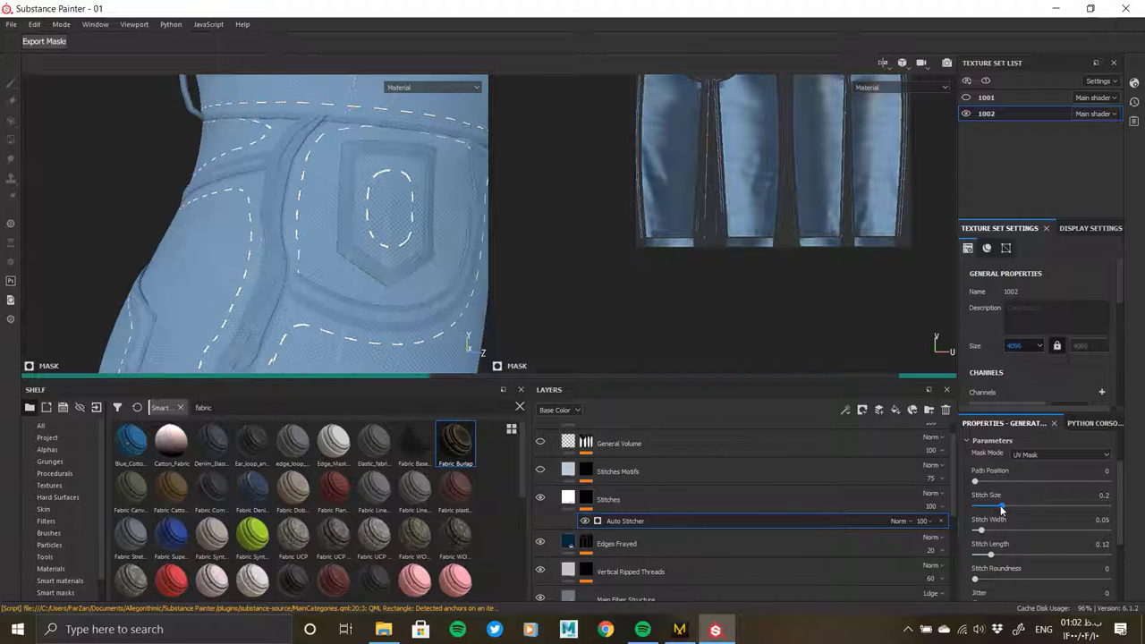
drag(976, 558, 973, 559)
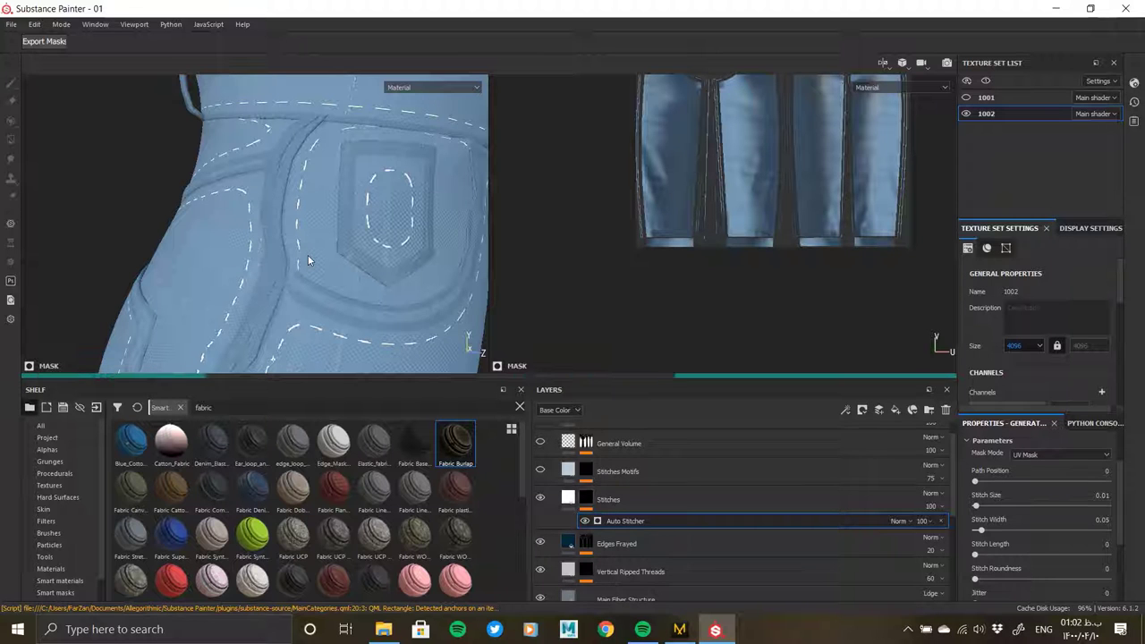
mouse_move(308, 255)
alt+mouse_down()
mouse_move(3, 182)
mouse_move(306, 247)
mouse_move(397, 255)
mouse_move(325, 243)
mouse_move(336, 142)
mouse_move(401, 361)
mouse_move(225, 256)
mouse_move(397, 256)
mouse_move(103, 251)
alt+mouse_up()
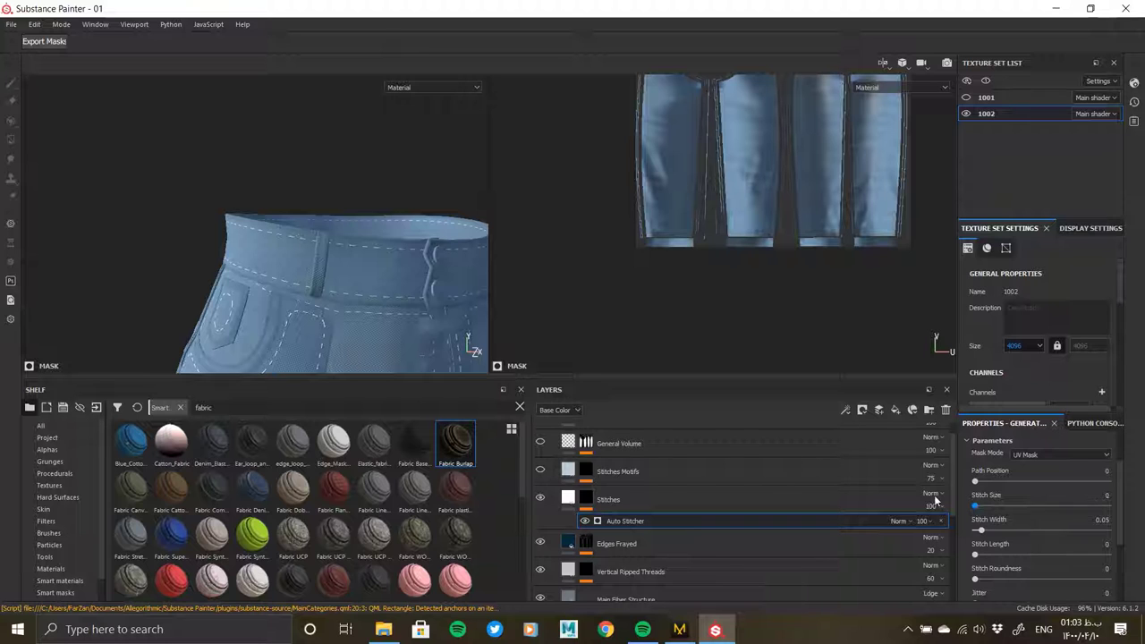
mouse_move(332, 280)
alt+mouse_down()
mouse_move(352, 358)
mouse_move(302, 243)
mouse_move(359, 288)
alt+mouse_up()
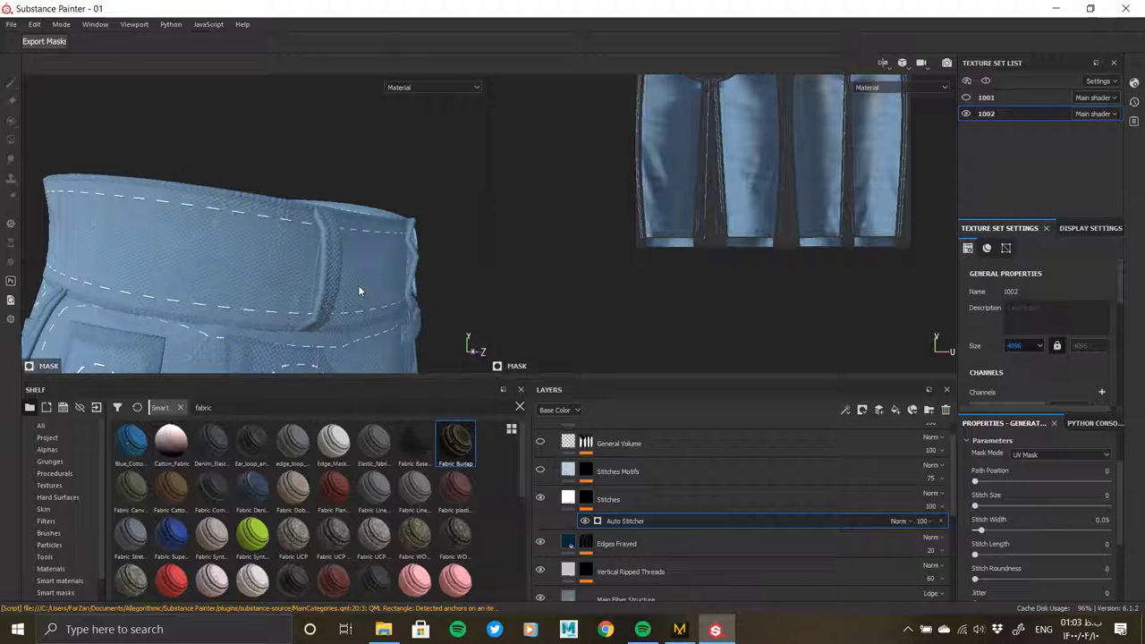
- Change the Auto Stitcher's mask mode and raise its curvature input to 1
click(1039, 455)
click(1020, 492)
scroll(1001, 524, down, 2)
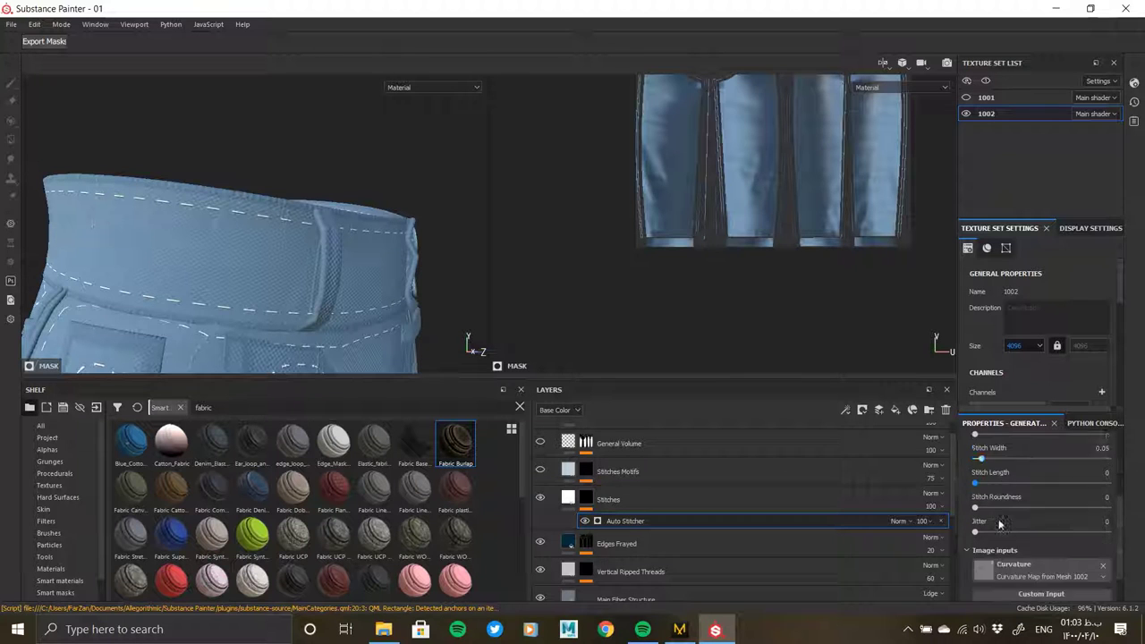
scroll(1001, 524, down, 1)
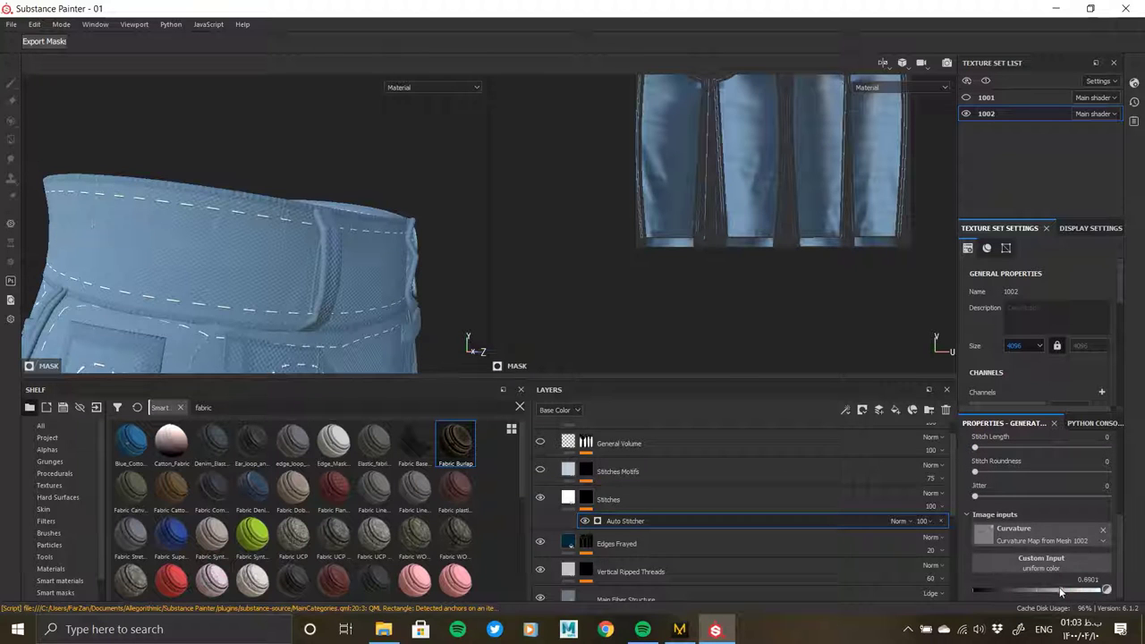
drag(1062, 593, 1101, 591)
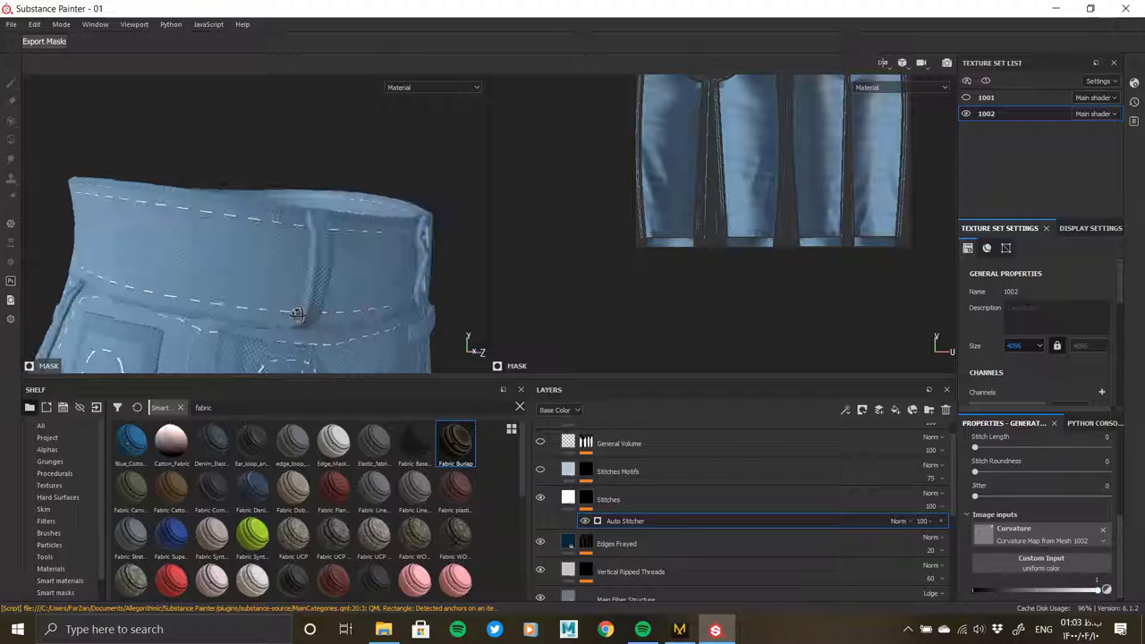
- Orbit around the front fly, back pocket and waist to check the stitches
mouse_move(297, 313)
alt+mouse_down()
mouse_move(384, 298)
mouse_move(219, 277)
mouse_move(220, 206)
mouse_move(417, 266)
mouse_move(402, 259)
mouse_move(424, 227)
mouse_move(233, 243)
mouse_move(378, 189)
mouse_move(362, 232)
mouse_move(394, 259)
alt+mouse_up()
scroll(993, 528, up, 2)
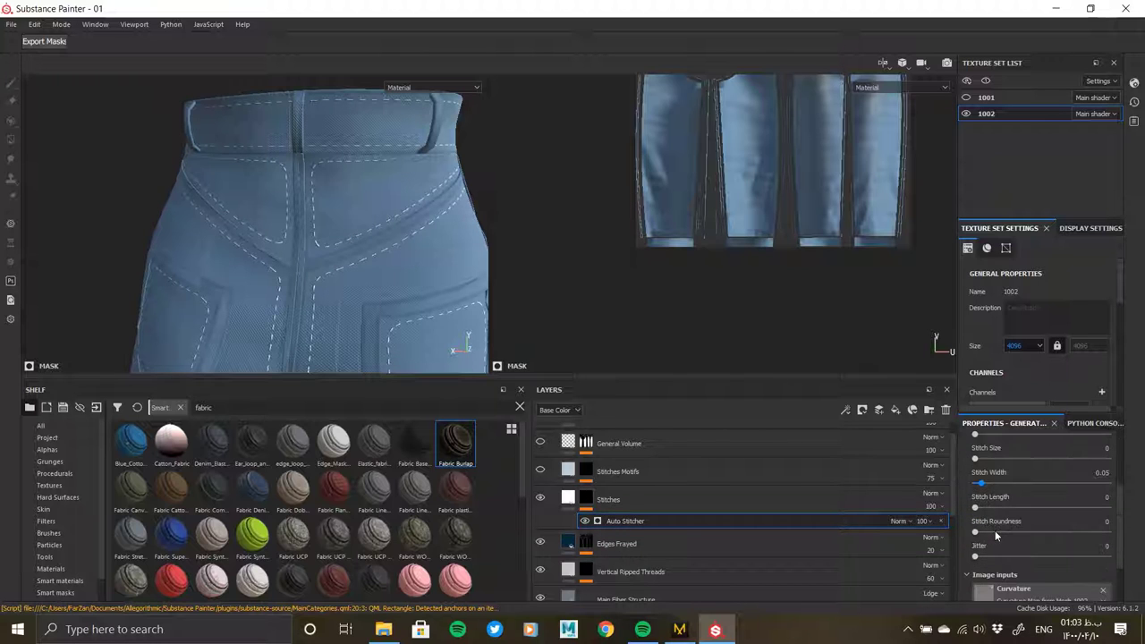
scroll(996, 535, down, 2)
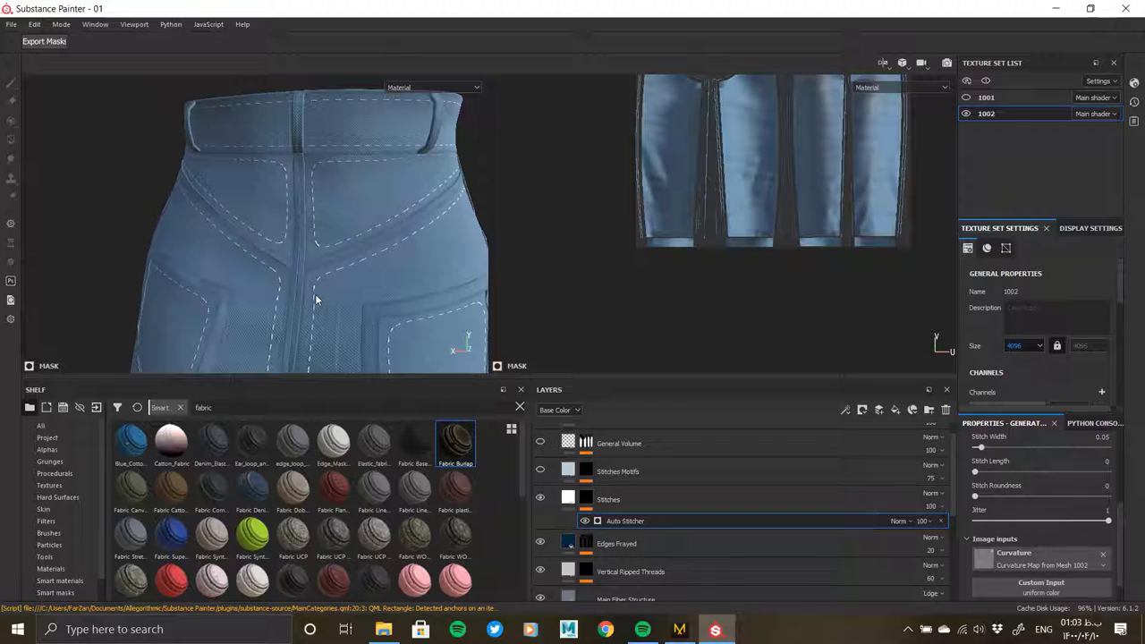
mouse_move(317, 293)
alt+mouse_down()
mouse_move(204, 181)
mouse_move(229, 202)
alt+mouse_up()
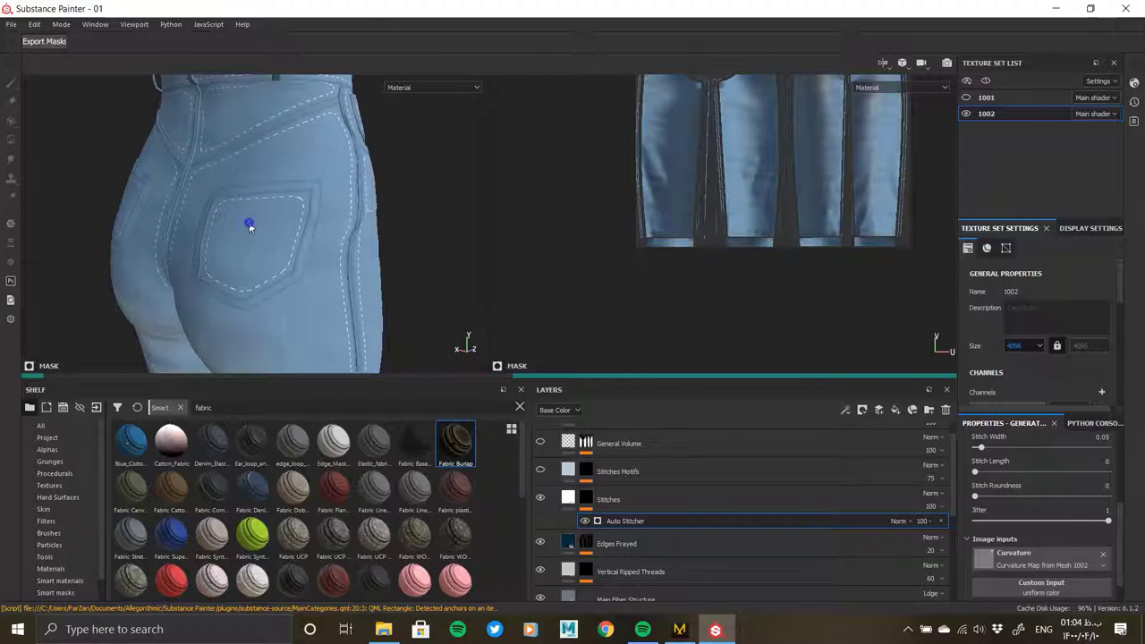
right_click(249, 226)
alt+drag(326, 164, 320, 179)
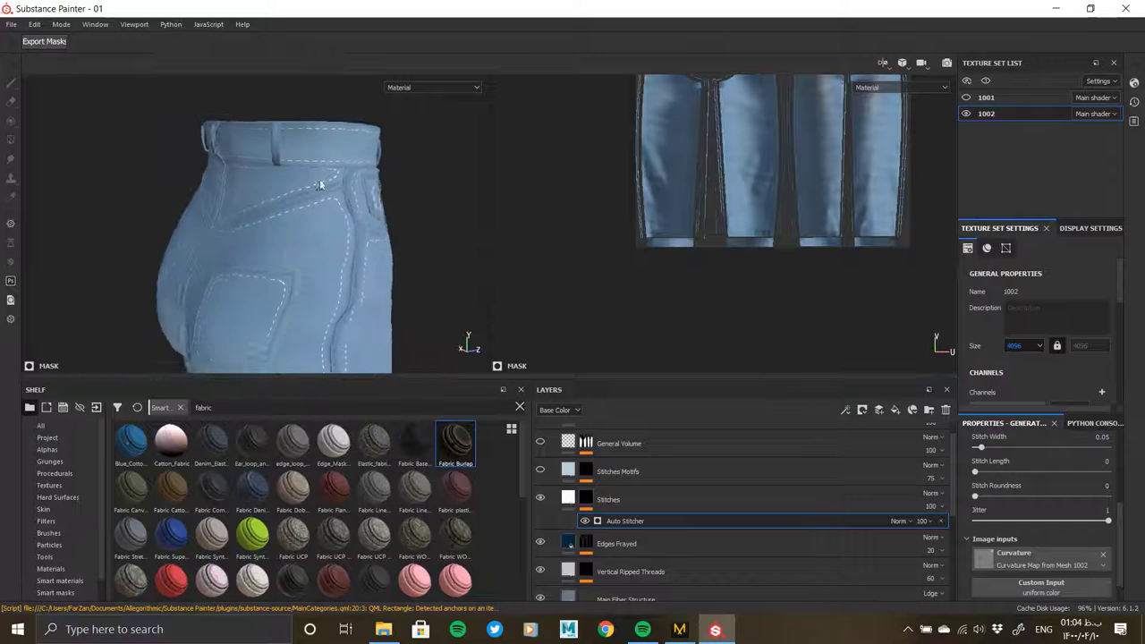
scroll(320, 179, up, 5)
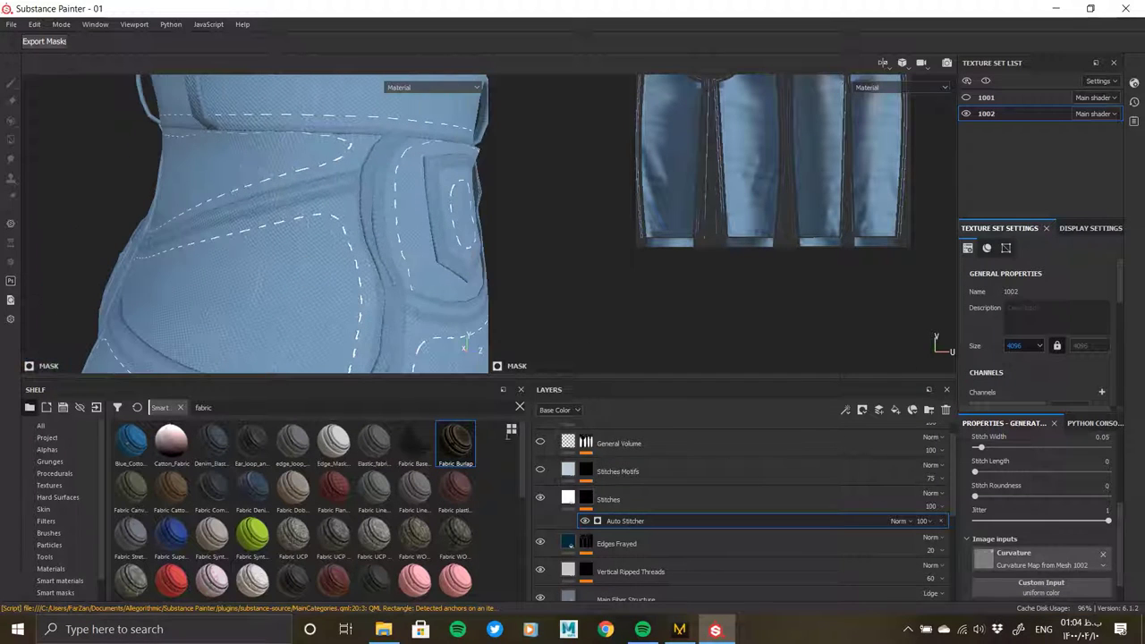
click(626, 499)
- Give the Stitches layer a dark, desaturated blue base colour and check it on the trousers
click(998, 519)
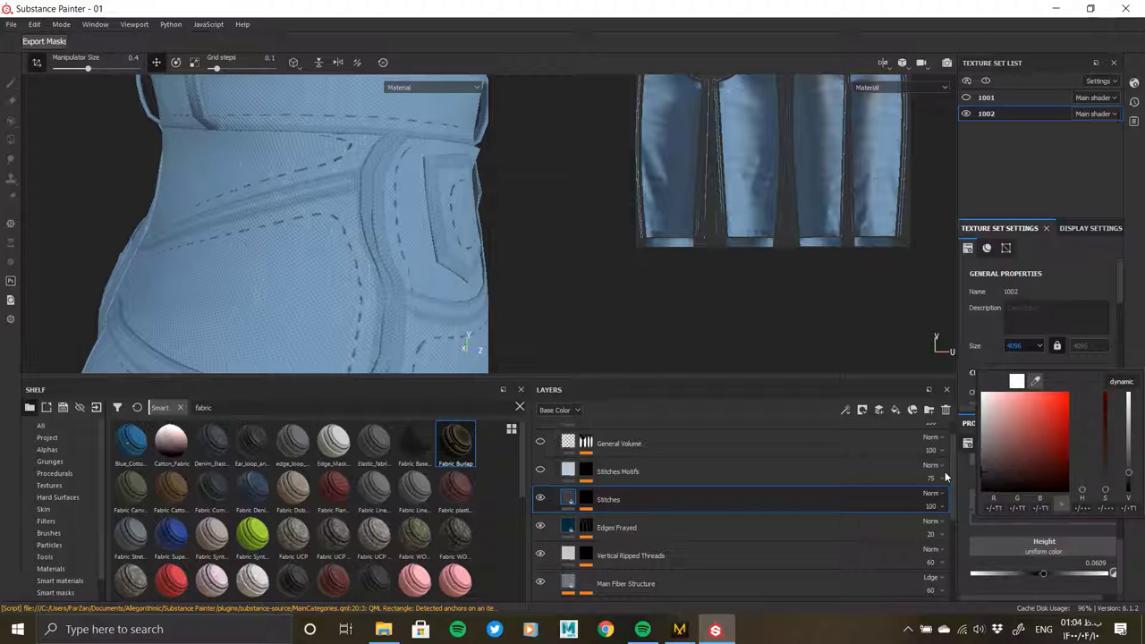
click(1014, 448)
mouse_move(210, 263)
alt+mouse_down()
mouse_move(333, 274)
mouse_move(254, 325)
alt+mouse_up()
scroll(269, 259, up, 5)
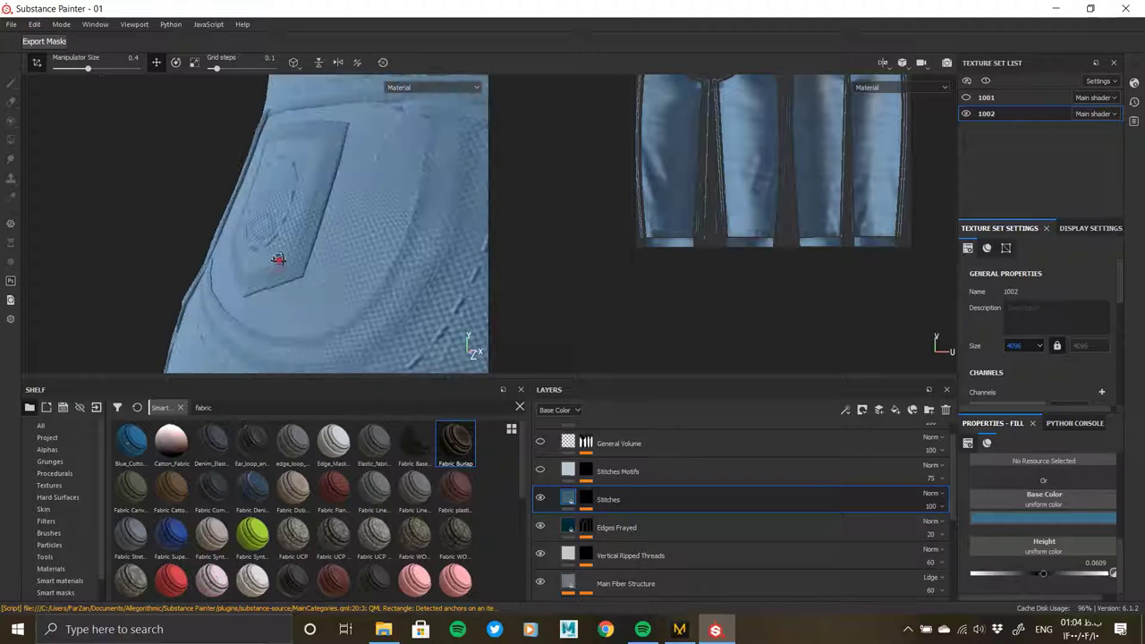
click(1007, 519)
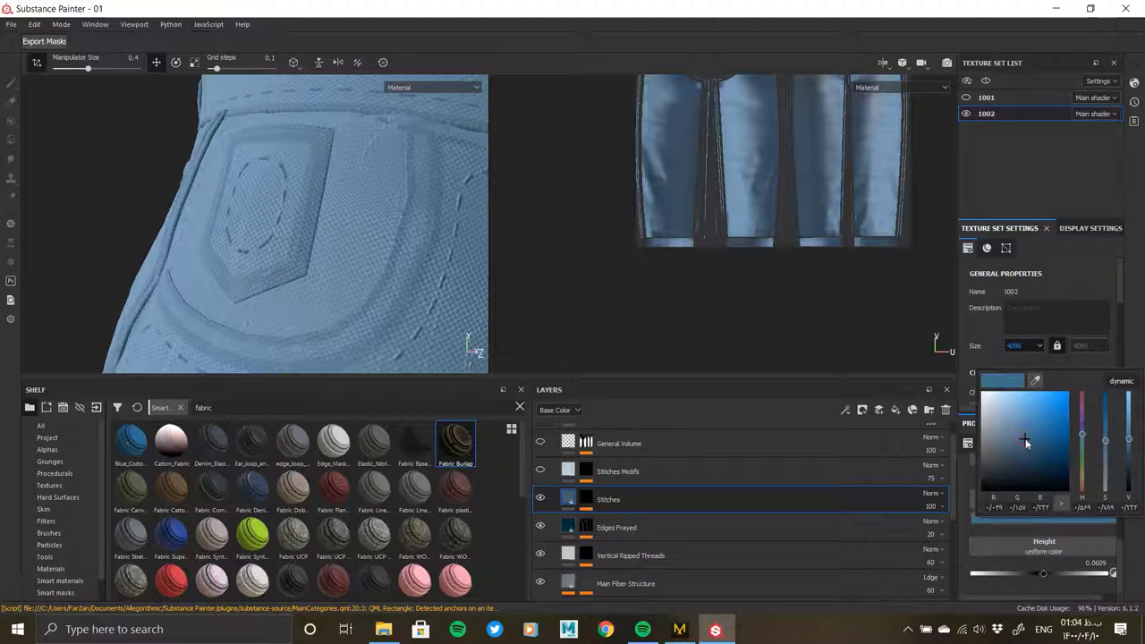
drag(1026, 442, 1010, 450)
click(391, 269)
scroll(366, 276, down, 5)
alt+drag(366, 276, 360, 288)
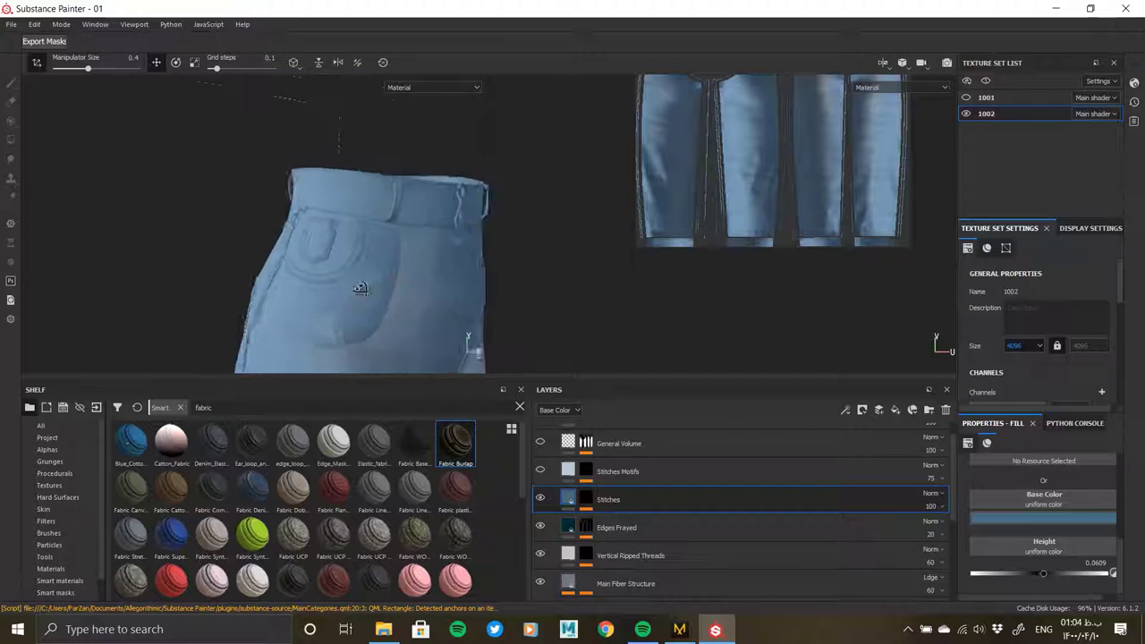
scroll(301, 248, up, 3)
scroll(302, 248, up, 3)
click(587, 499)
- Add a Paint effect above Auto Stitcher and erase the oval stitch inside the back pocket
right_click(635, 521)
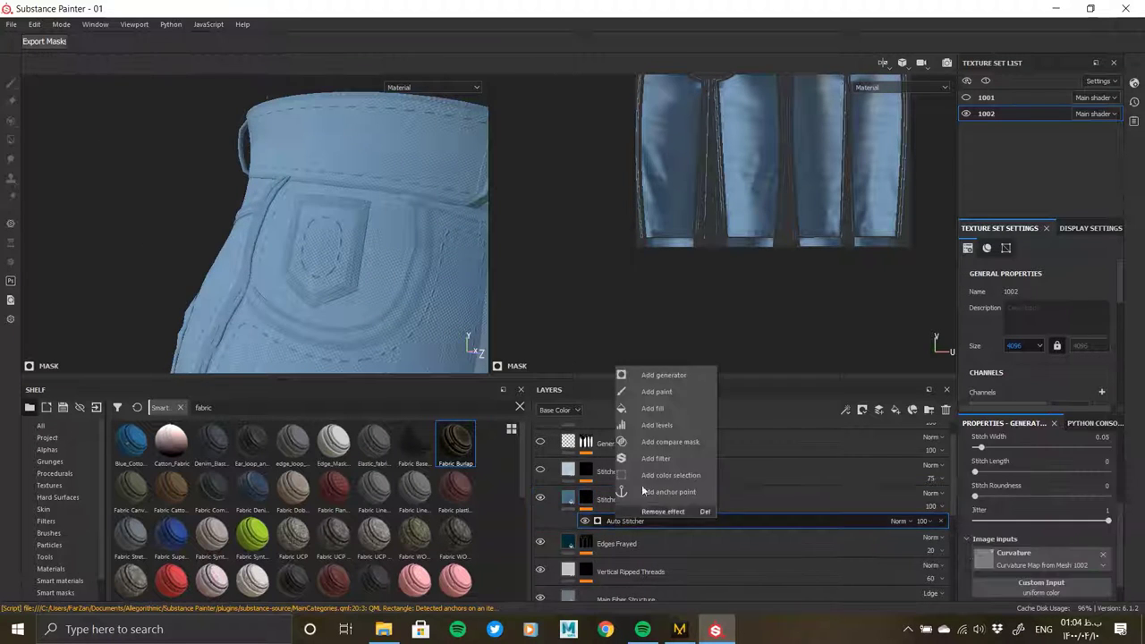
click(648, 391)
click(11, 101)
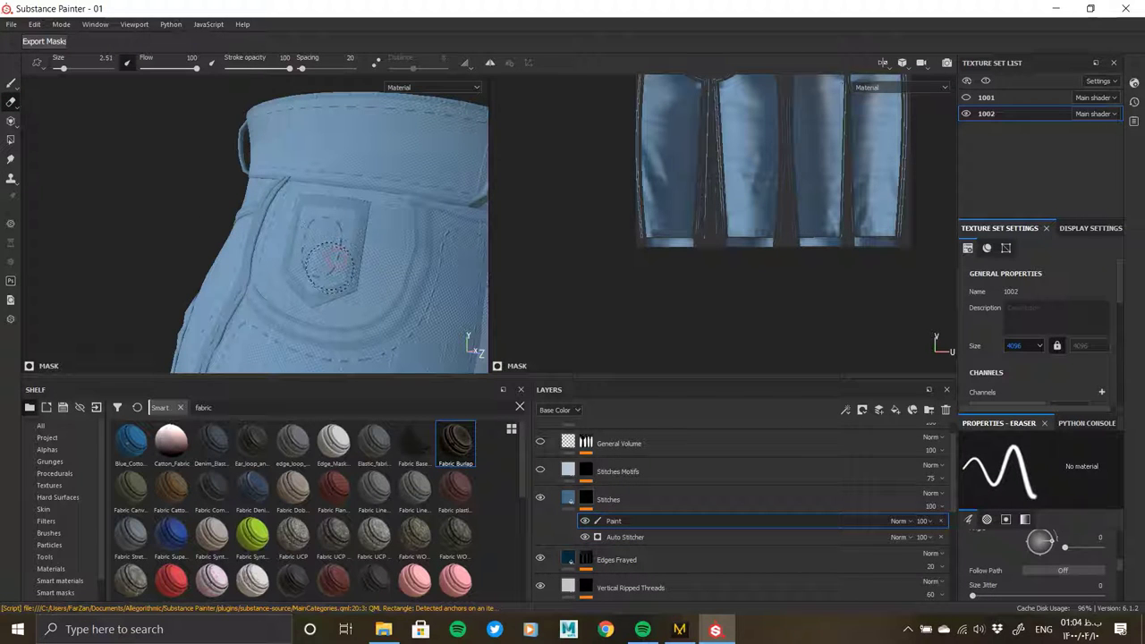
alt+drag(332, 259, 324, 245)
scroll(1006, 569, down, 3)
scroll(1020, 577, down, 2)
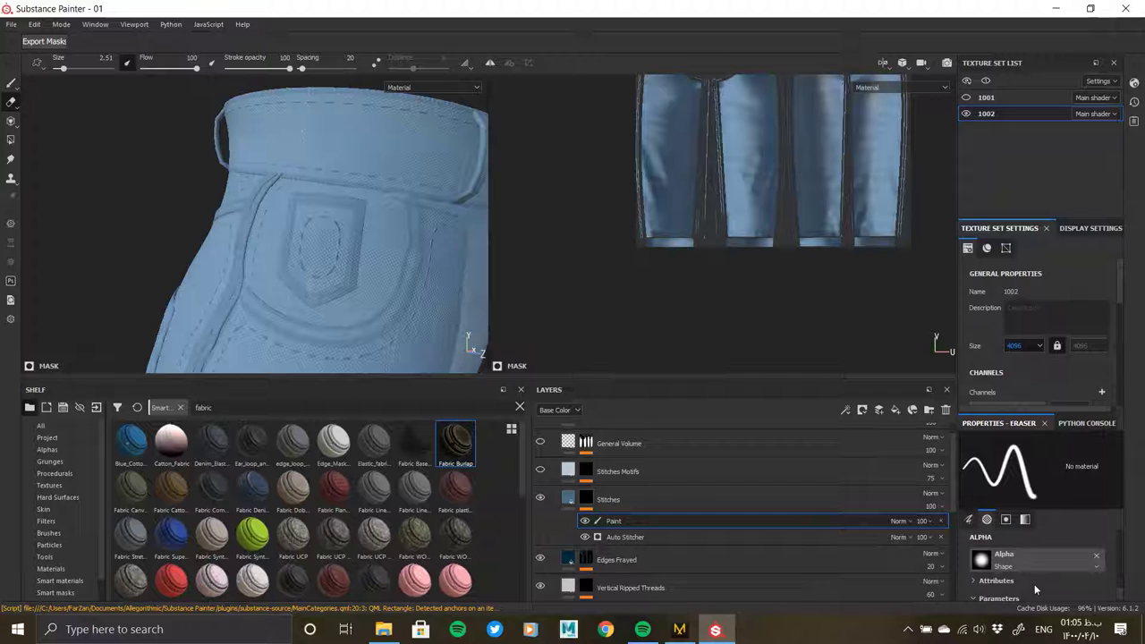
- Switch to the paint brush and reduce it to about half its size
key(1)
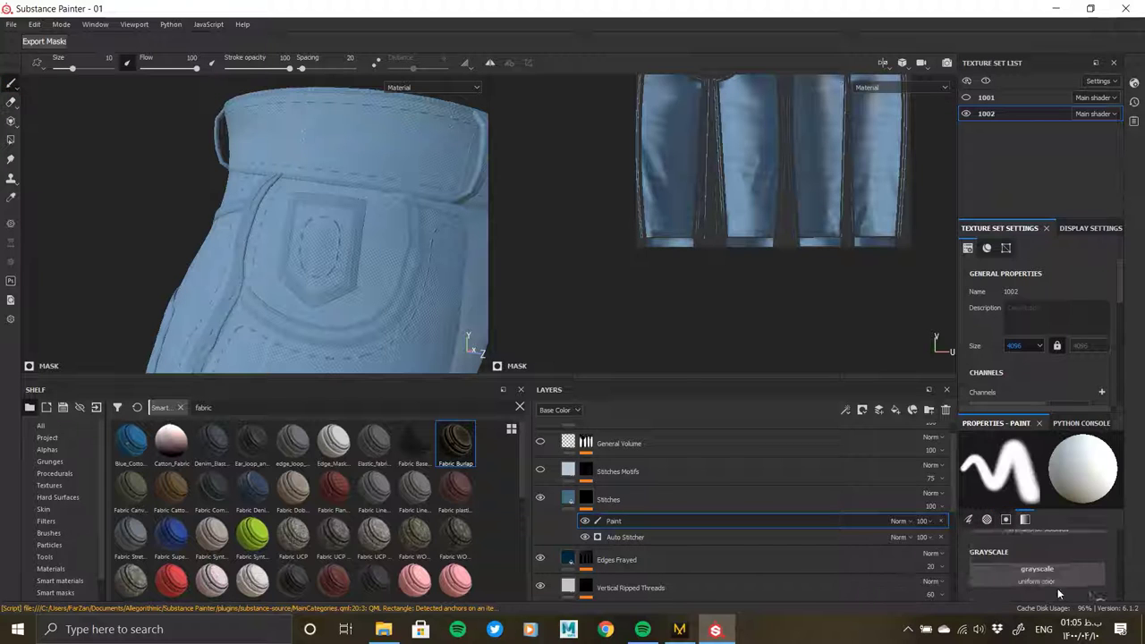
ctrl+right_drag(368, 278, 316, 245)
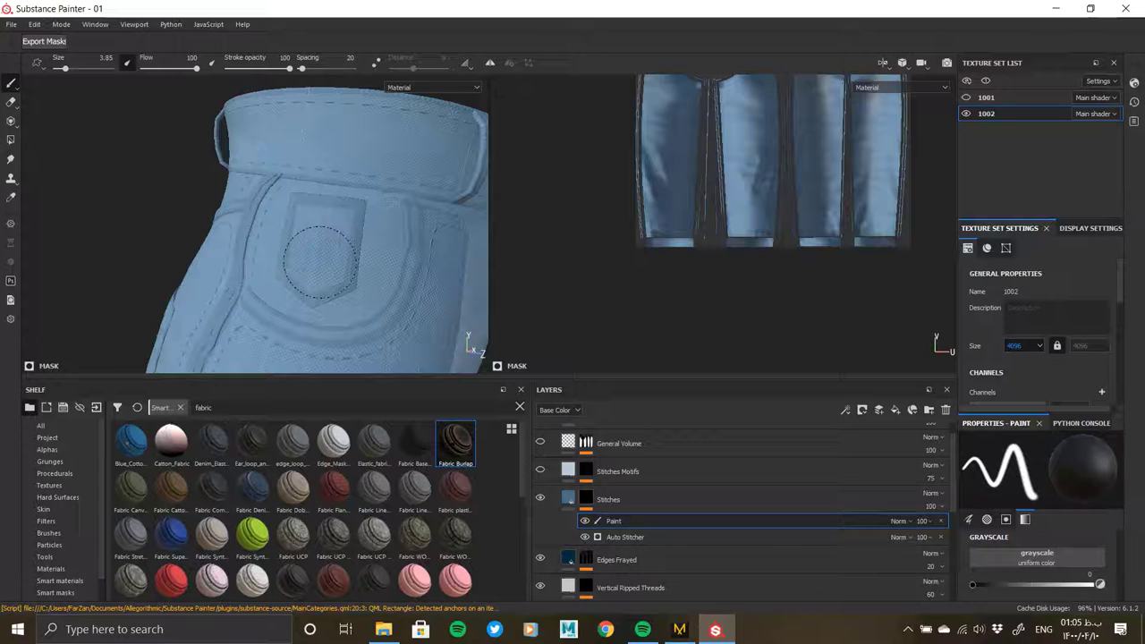
scroll(701, 131, up, 2)
scroll(700, 131, up, 2)
scroll(701, 131, up, 1)
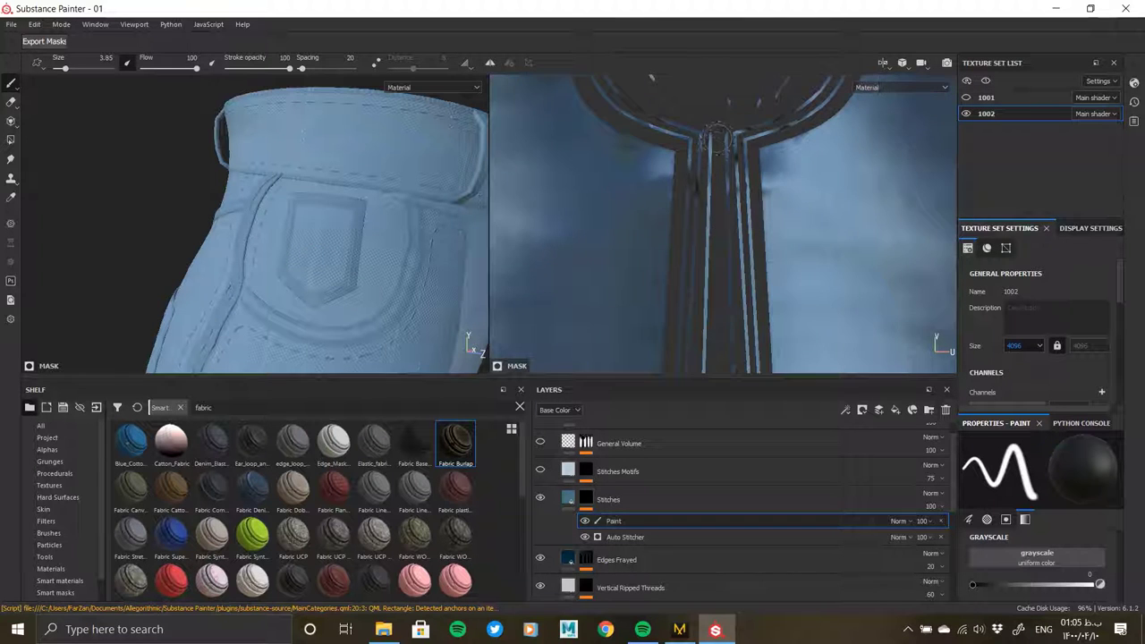
scroll(716, 138, down, 2)
scroll(680, 179, down, 3)
scroll(626, 215, up, 2)
scroll(606, 229, up, 2)
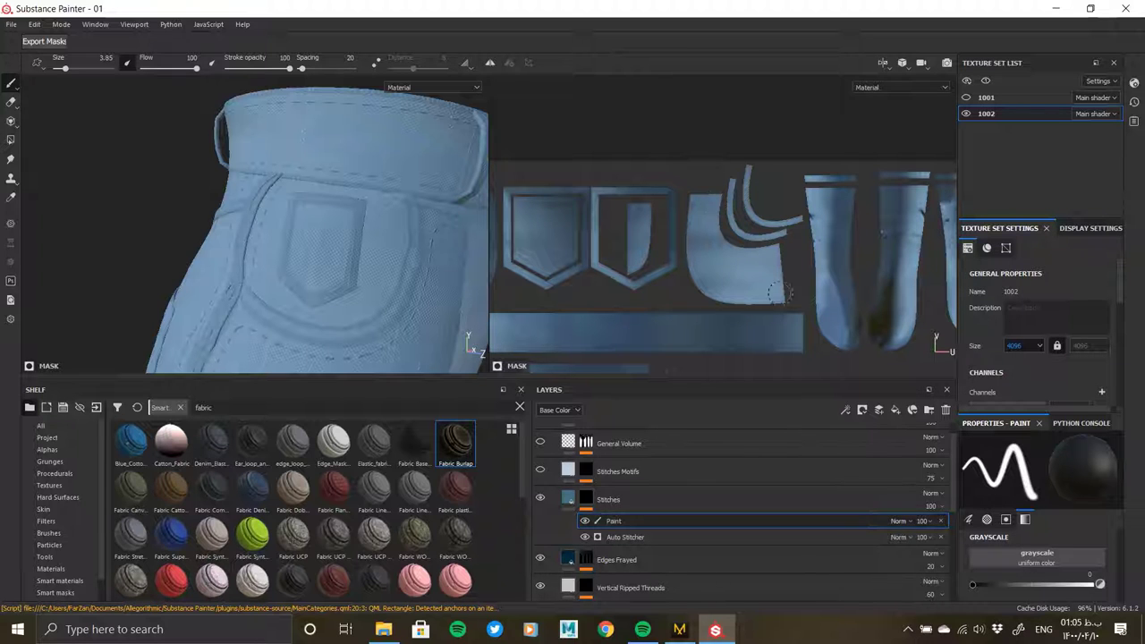
middle_drag(743, 268, 591, 278)
mouse_move(340, 224)
alt+mouse_down()
mouse_move(385, 212)
mouse_move(393, 221)
mouse_move(358, 220)
mouse_move(325, 289)
mouse_move(324, 204)
alt+mouse_up()
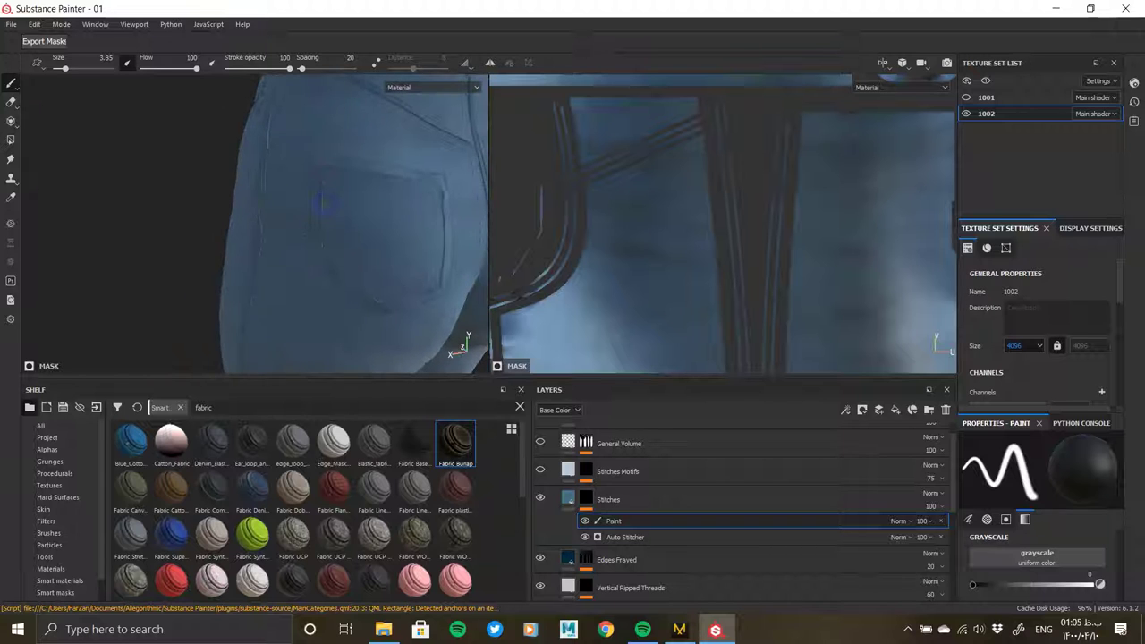
mouse_move(368, 244)
alt+mouse_down()
mouse_move(332, 346)
mouse_move(340, 251)
mouse_move(232, 269)
mouse_move(340, 212)
mouse_move(371, 254)
mouse_move(281, 243)
mouse_move(278, 253)
mouse_move(432, 245)
mouse_move(263, 191)
mouse_move(374, 205)
mouse_move(281, 217)
mouse_move(264, 256)
mouse_move(303, 229)
alt+mouse_up()
scroll(371, 255, down, 3)
scroll(335, 194, down, 3)
scroll(365, 255, up, 3)
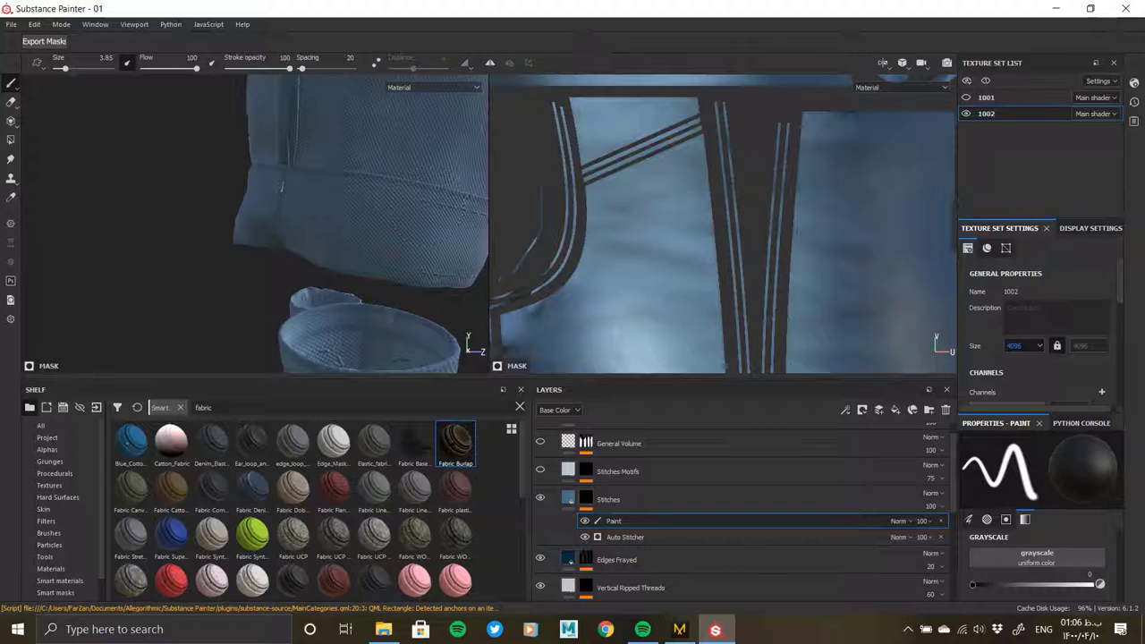
alt+drag(281, 188, 242, 158)
mouse_move(143, 195)
alt+mouse_down()
mouse_move(294, 289)
mouse_move(324, 251)
mouse_move(350, 259)
mouse_move(229, 266)
alt+mouse_up()
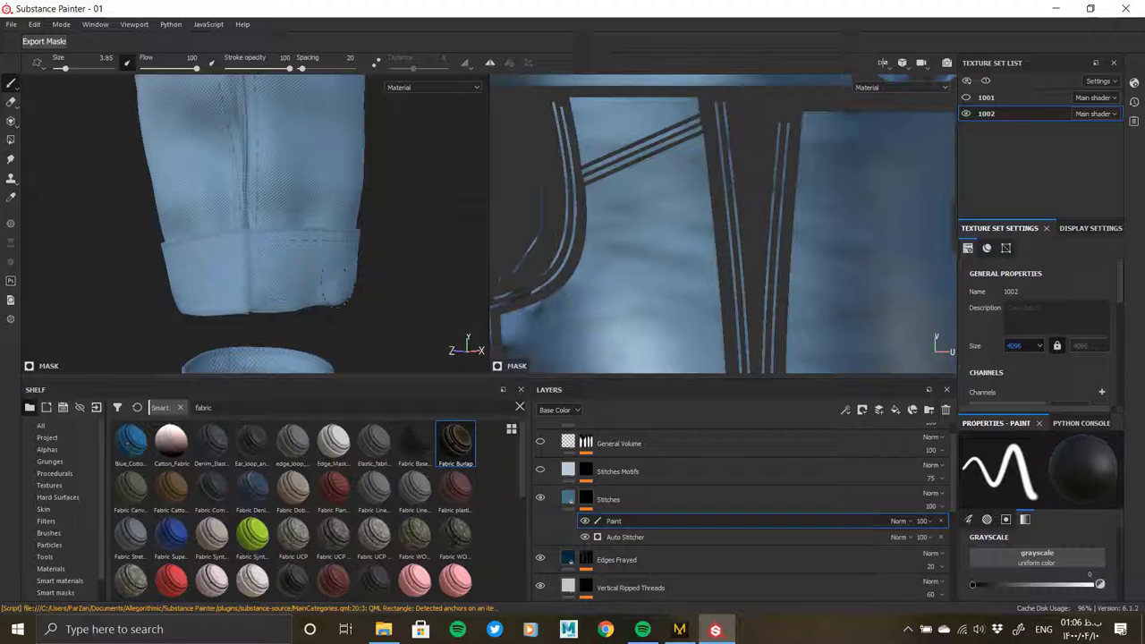
scroll(336, 253, up, 3)
alt+drag(336, 254, 103, 218)
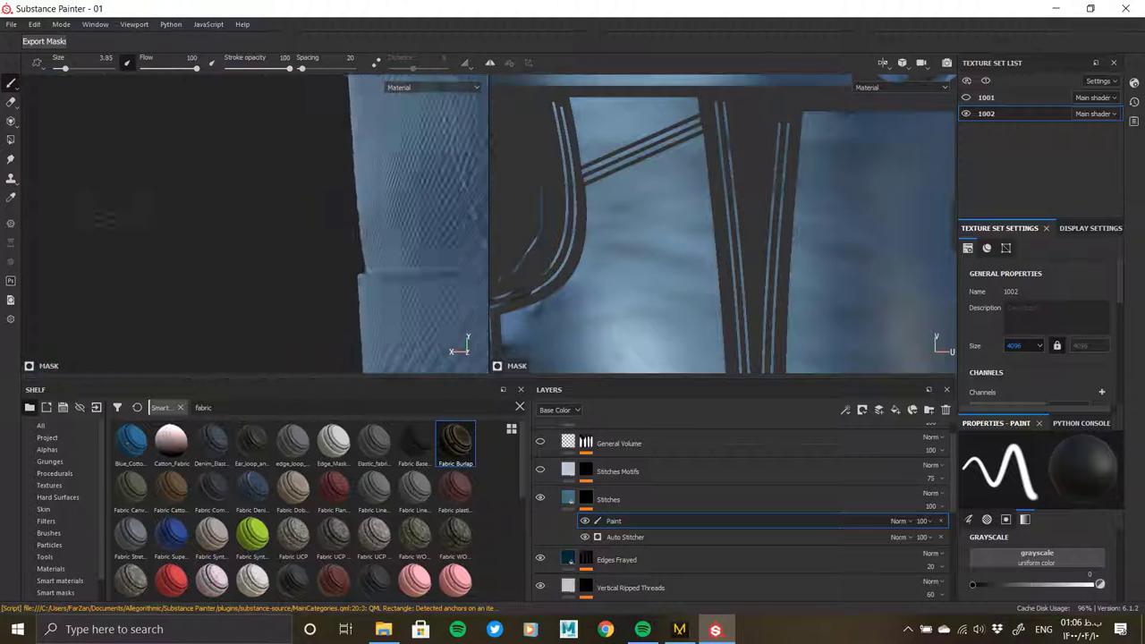
alt+drag(268, 224, 322, 224)
scroll(723, 224, down, 3)
scroll(723, 224, up, 4)
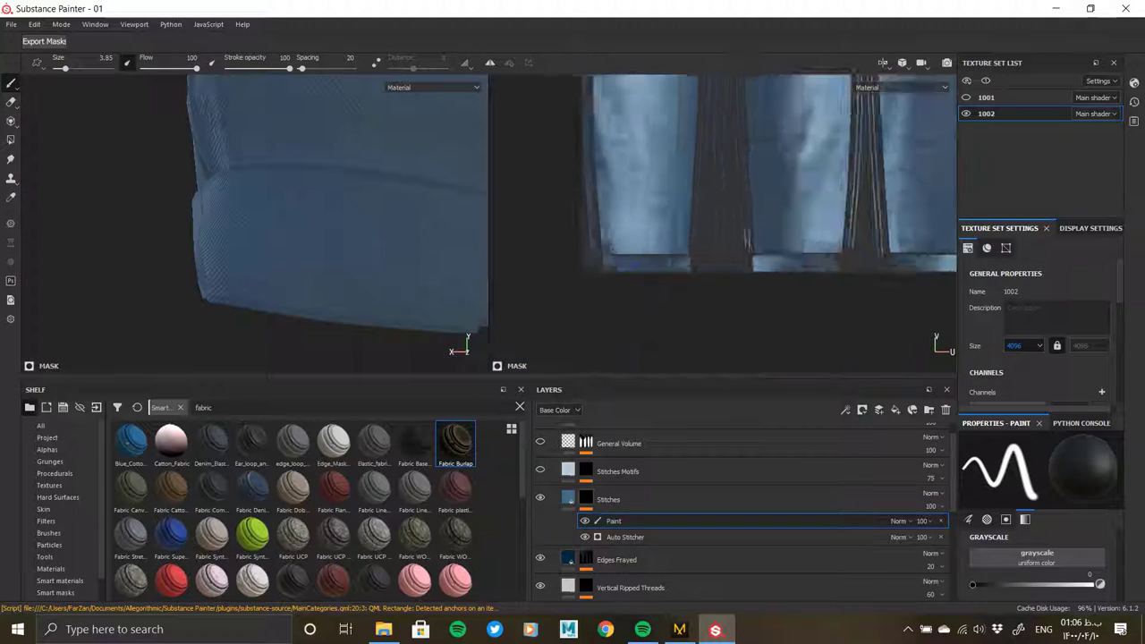
scroll(588, 277, up, 3)
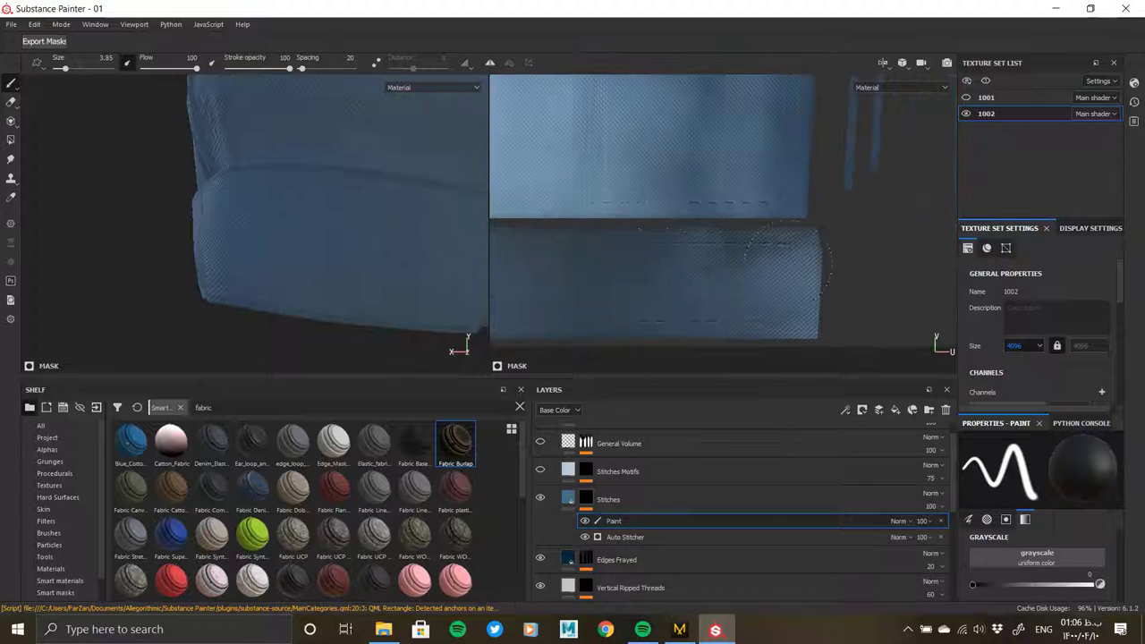
scroll(710, 294, down, 2)
scroll(710, 294, down, 2)
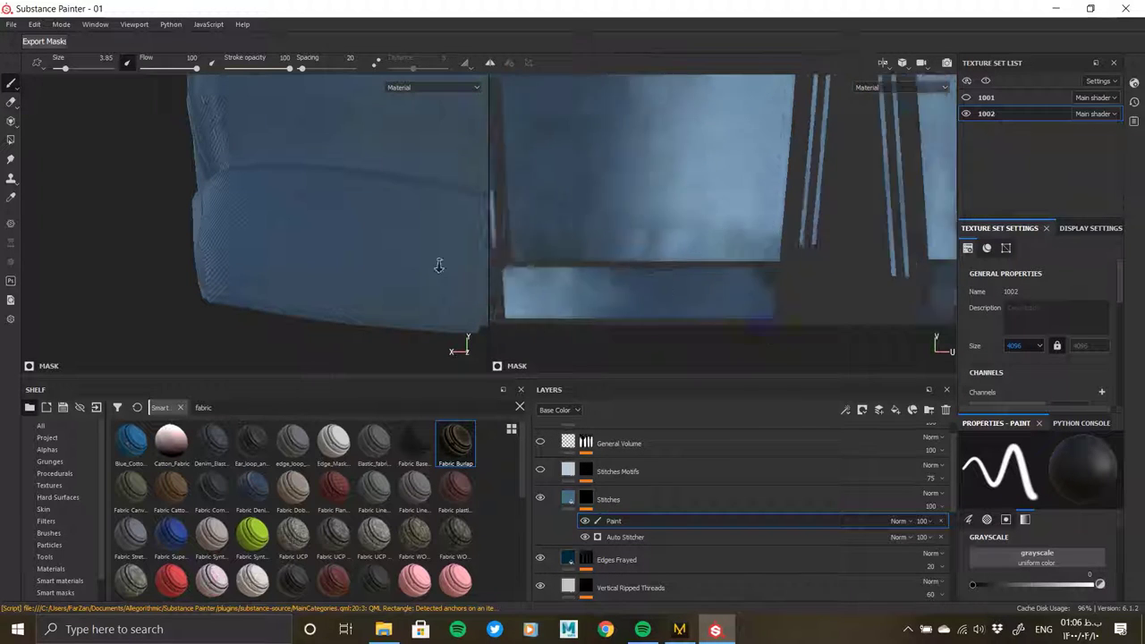
scroll(716, 224, down, 2)
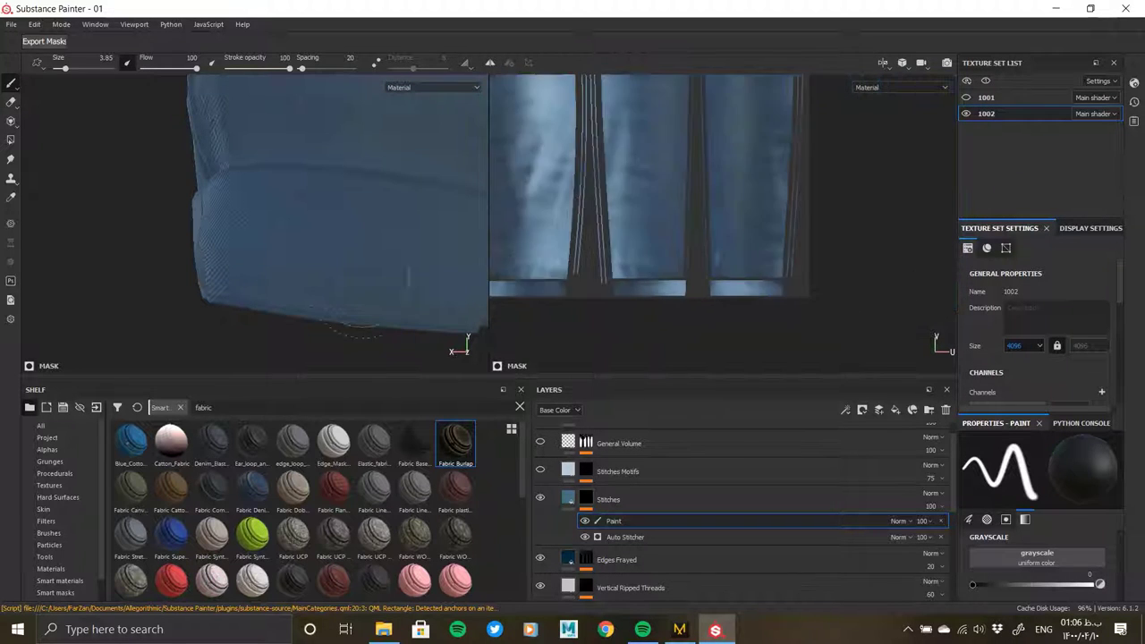
scroll(764, 235, up, 2)
scroll(764, 234, up, 2)
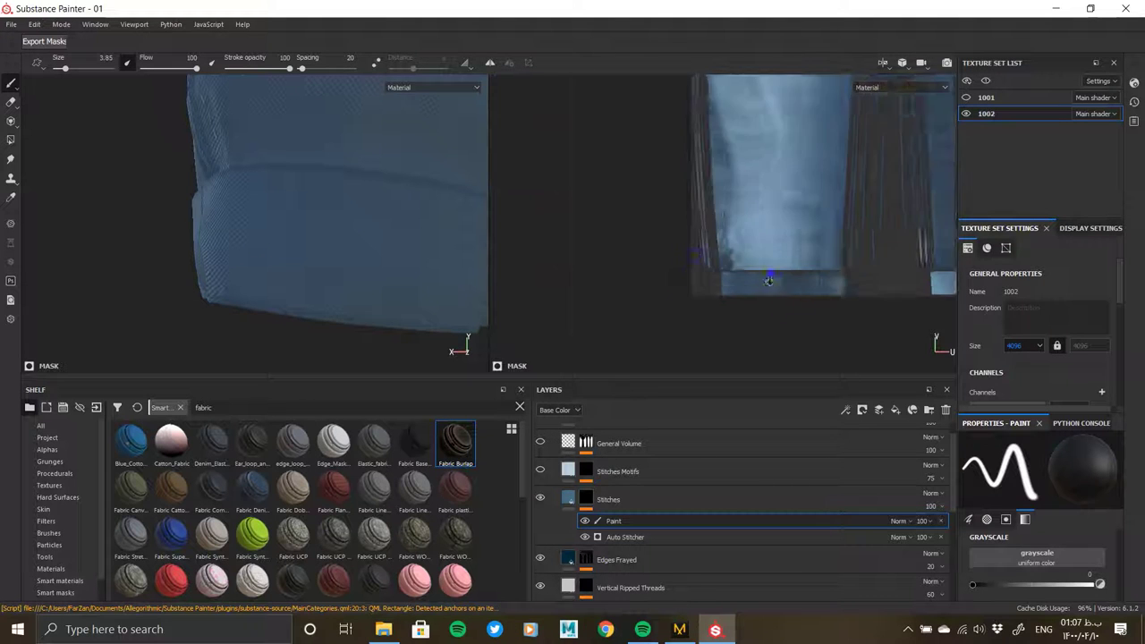
scroll(765, 235, up, 2)
scroll(764, 234, up, 2)
scroll(643, 194, down, 2)
scroll(642, 195, down, 2)
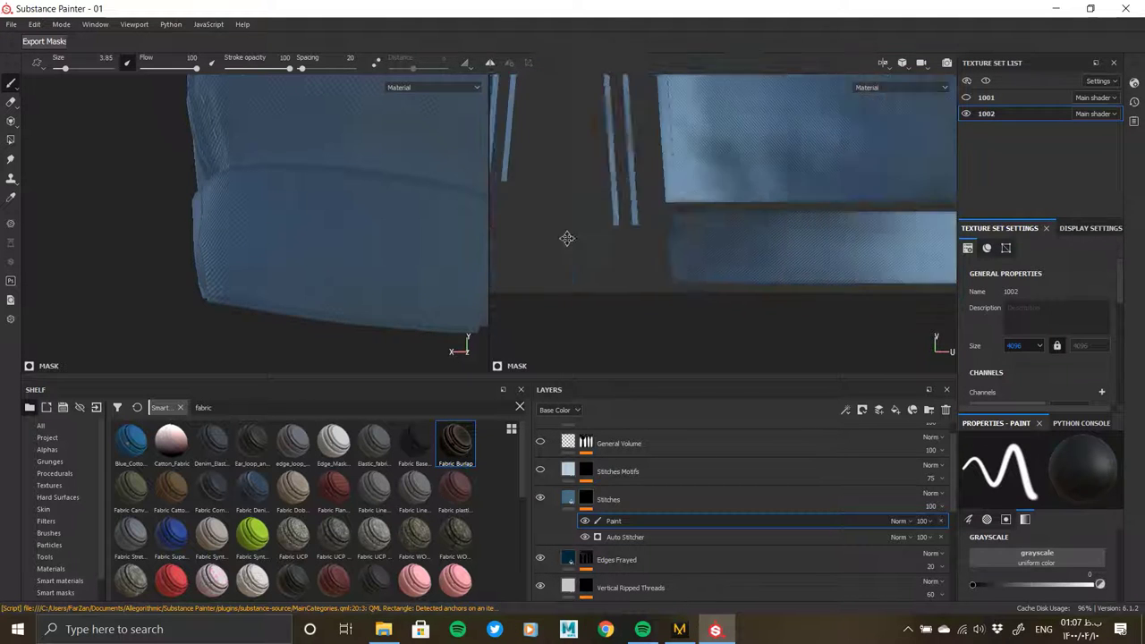
scroll(643, 194, down, 2)
scroll(643, 194, down, 2)
scroll(642, 194, down, 3)
scroll(224, 307, down, 3)
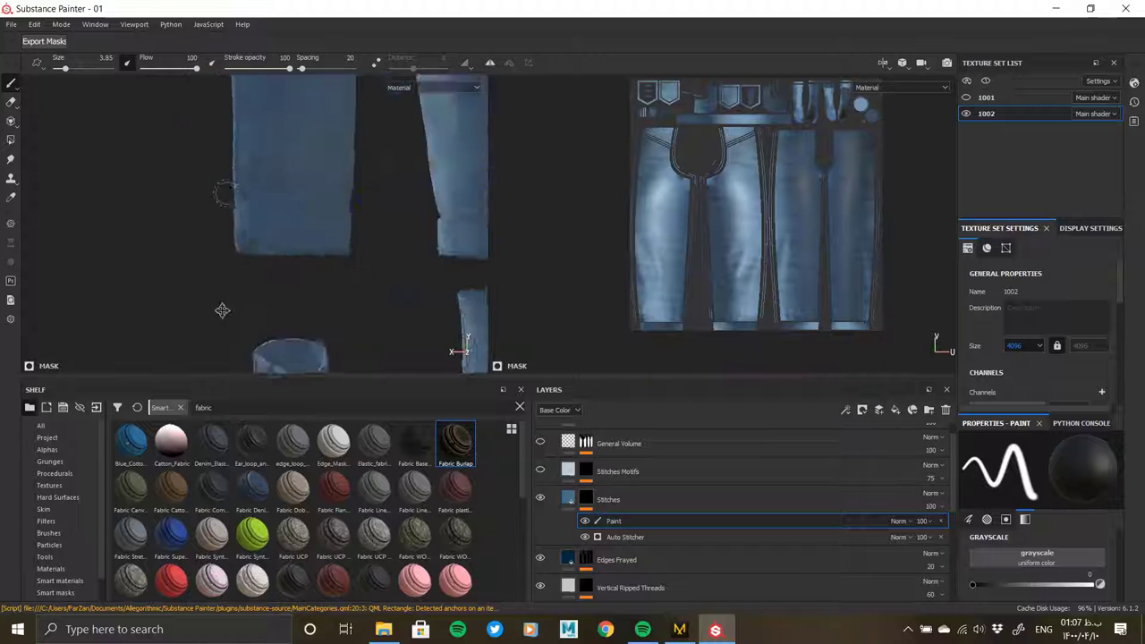
mouse_move(225, 307)
alt+mouse_down()
mouse_move(370, 302)
mouse_move(494, 256)
mouse_move(301, 152)
alt+mouse_up()
scroll(301, 152, up, 3)
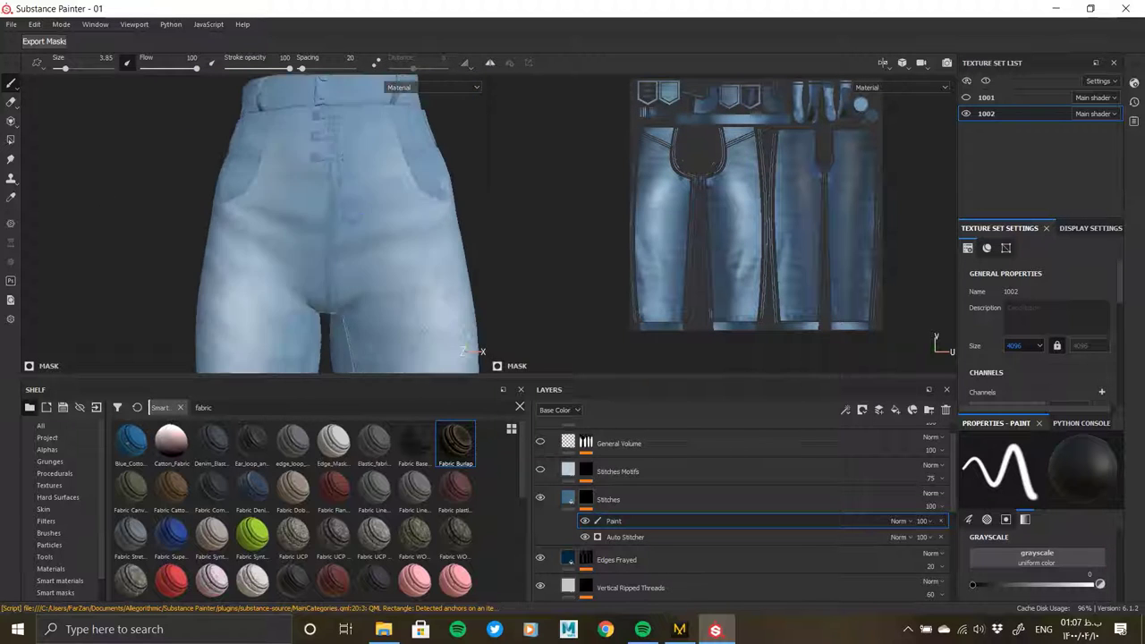
scroll(302, 152, up, 1)
scroll(301, 152, up, 2)
scroll(301, 152, up, 2)
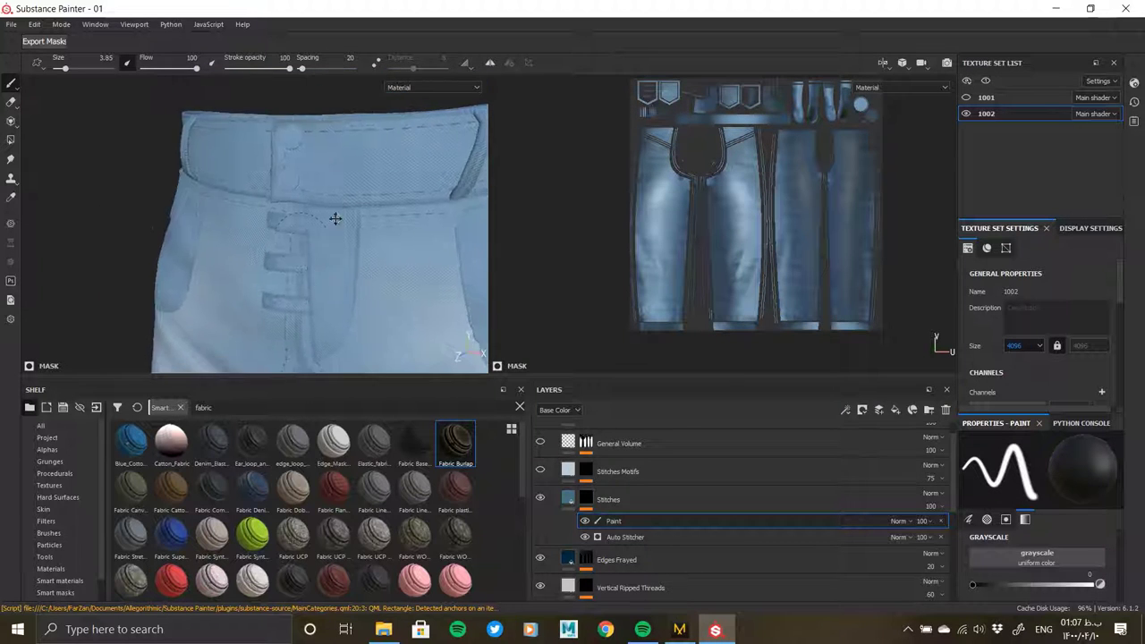
middle_drag(335, 217, 340, 161)
- Check the stitch colour, then delete the Stitches Motifs layer
click(613, 502)
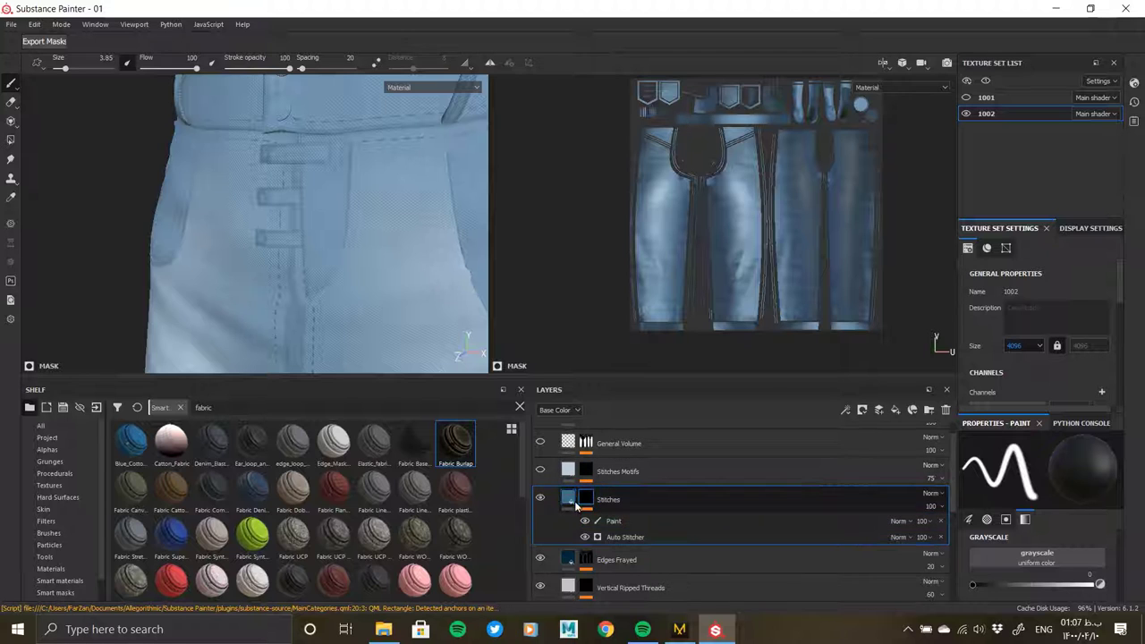
click(1037, 524)
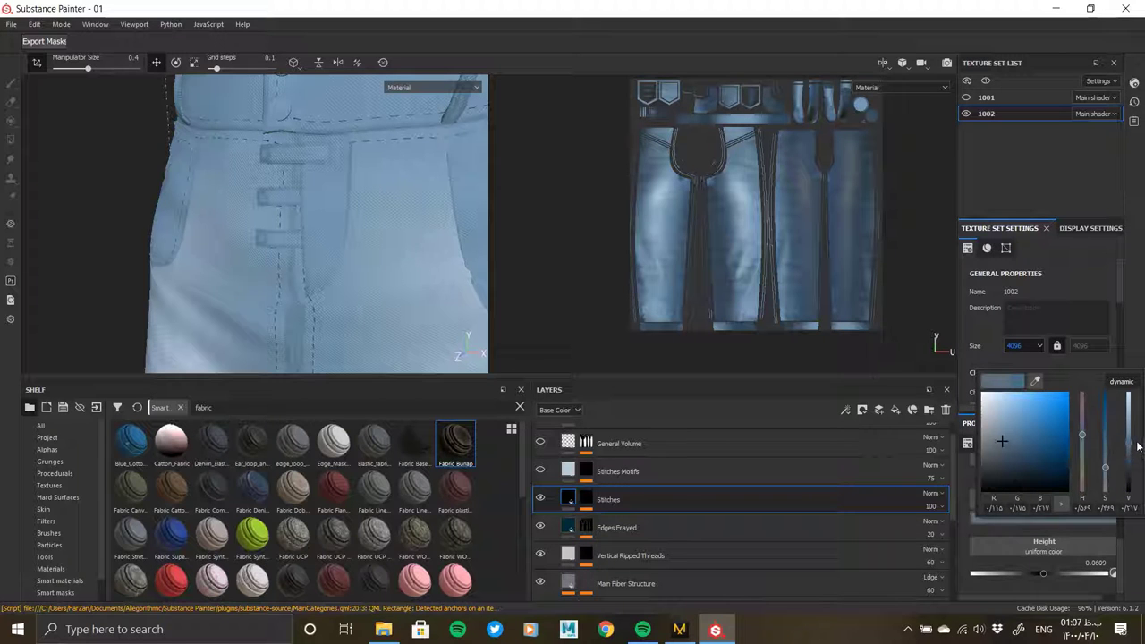
click(541, 475)
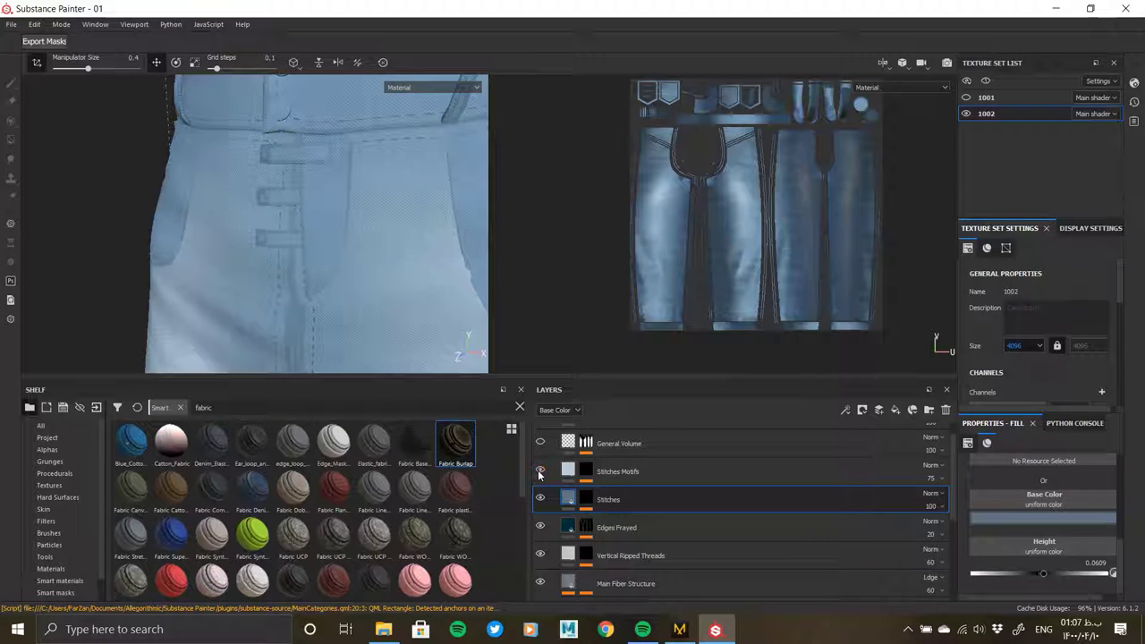
click(604, 473)
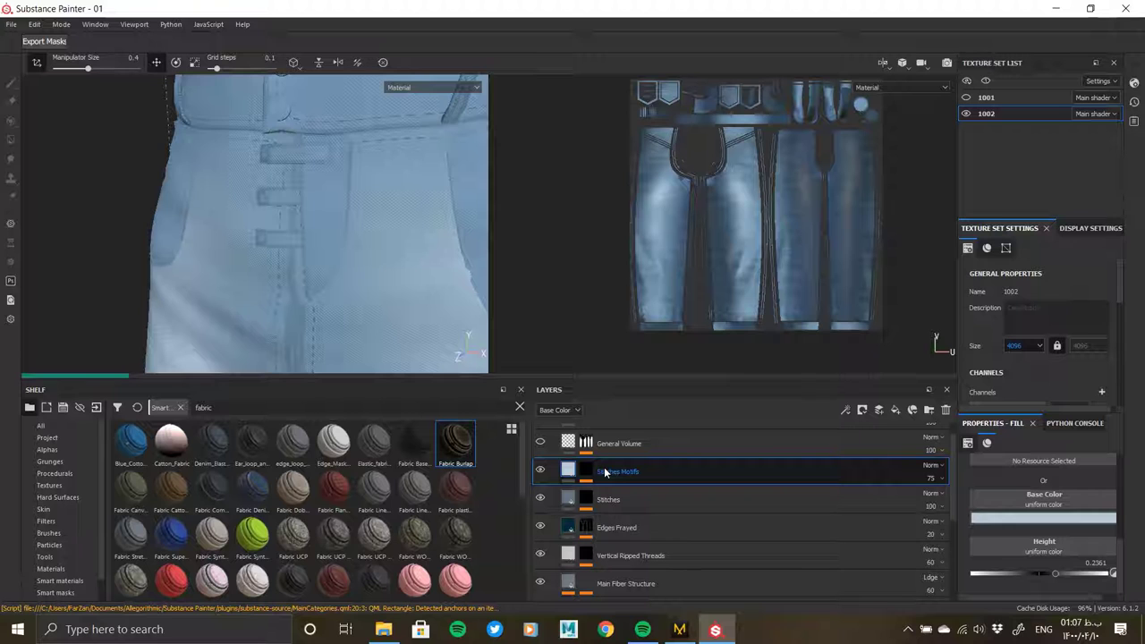
key(Delete)
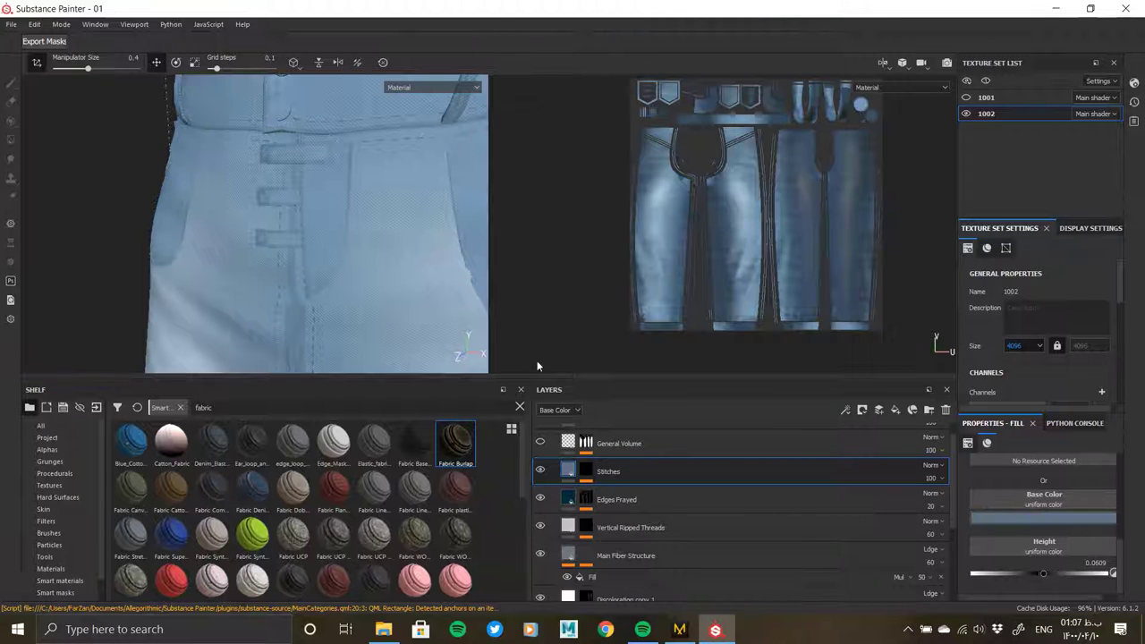
- Preview the General Volume mask and delete the layer, then collapse the Fabric Denim Washed Out folder
scroll(309, 245, down, 5)
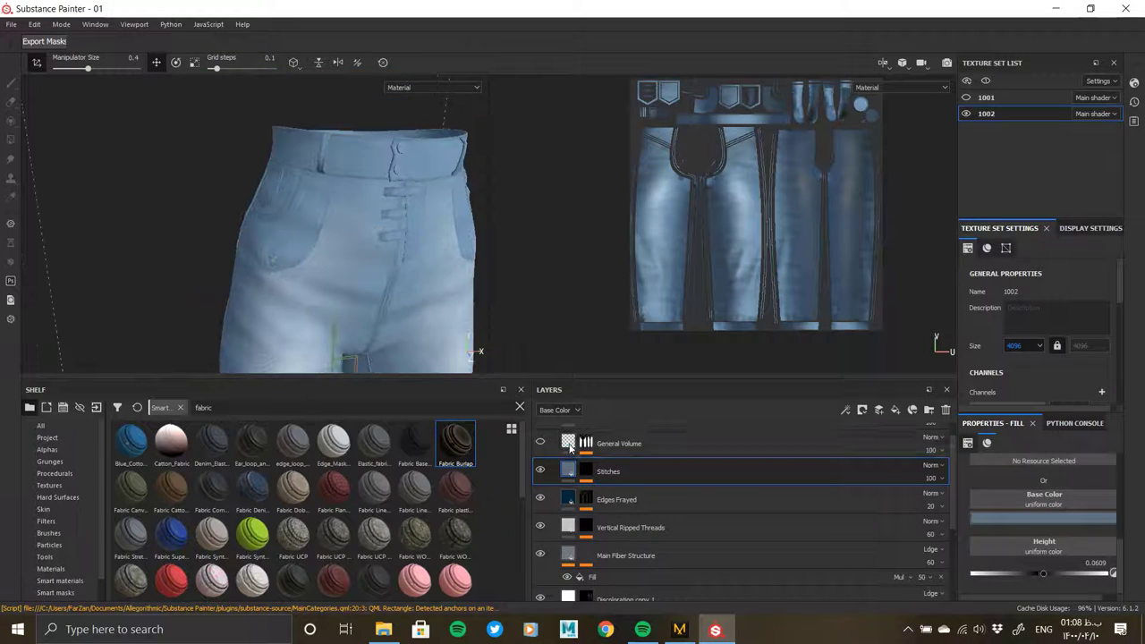
click(618, 444)
scroll(543, 445, up, 1)
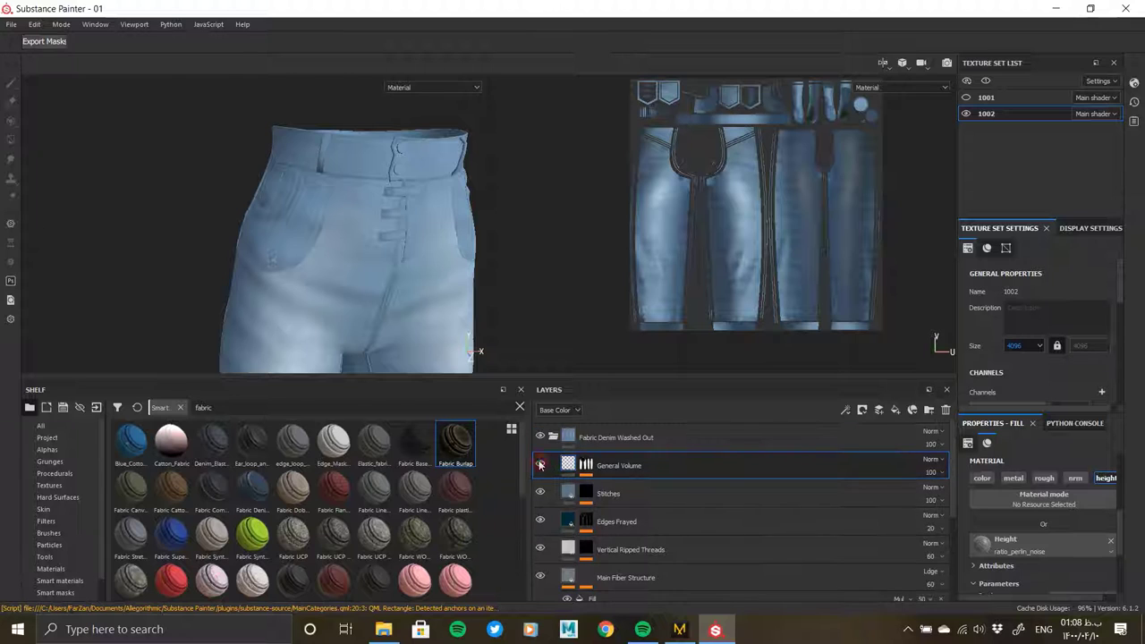
mouse_move(327, 305)
alt+mouse_down()
mouse_move(342, 136)
mouse_move(347, 208)
alt+mouse_up()
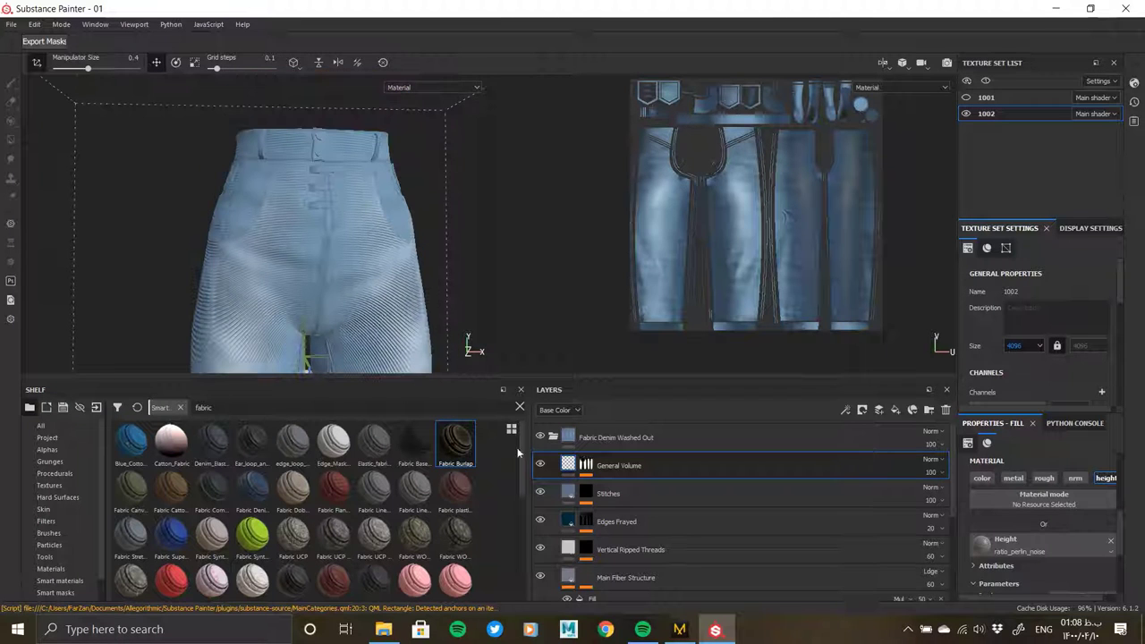
alt+click(586, 466)
alt+drag(332, 282, 376, 224)
click(947, 410)
click(555, 438)
mouse_move(358, 268)
alt+mouse_down()
mouse_move(310, 338)
mouse_move(316, 239)
mouse_move(358, 276)
alt+mouse_up()
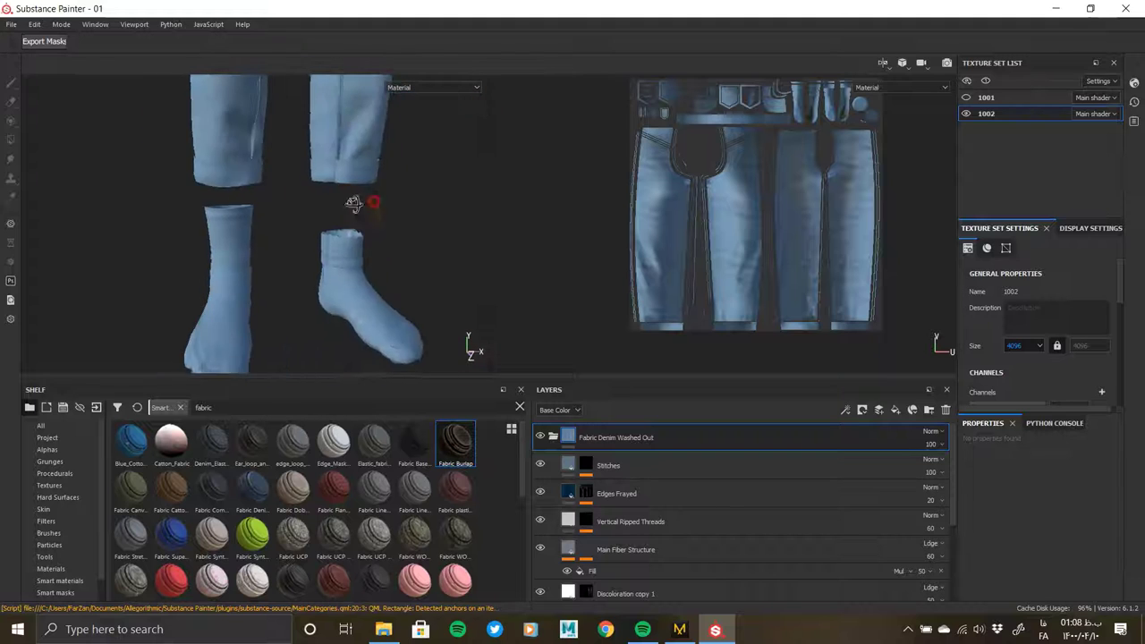
alt+drag(359, 276, 371, 205)
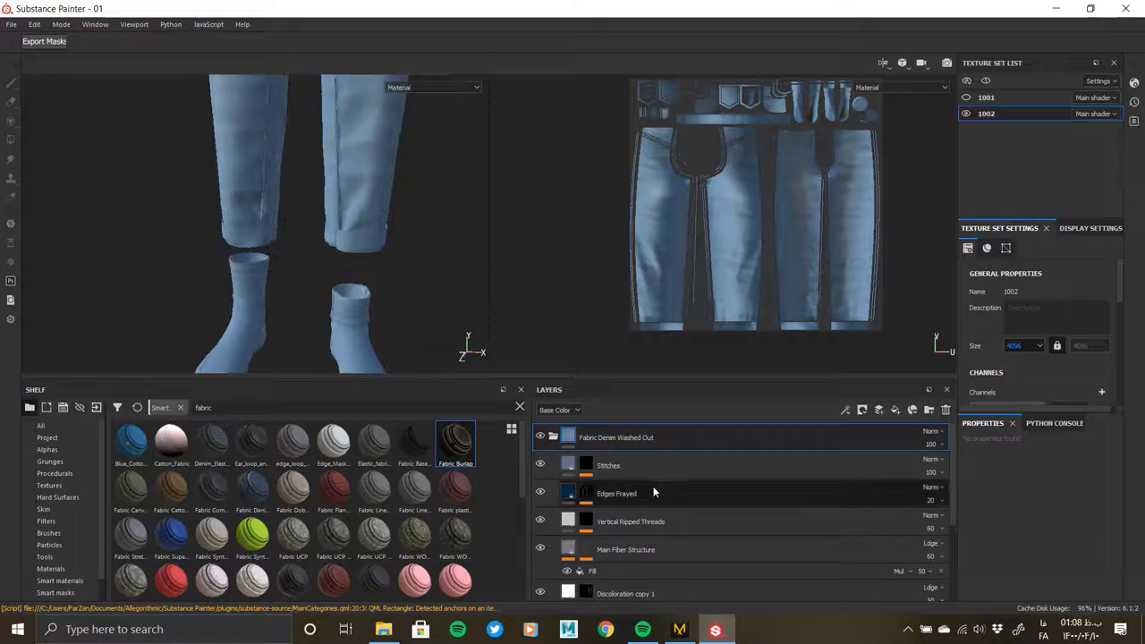
click(552, 439)
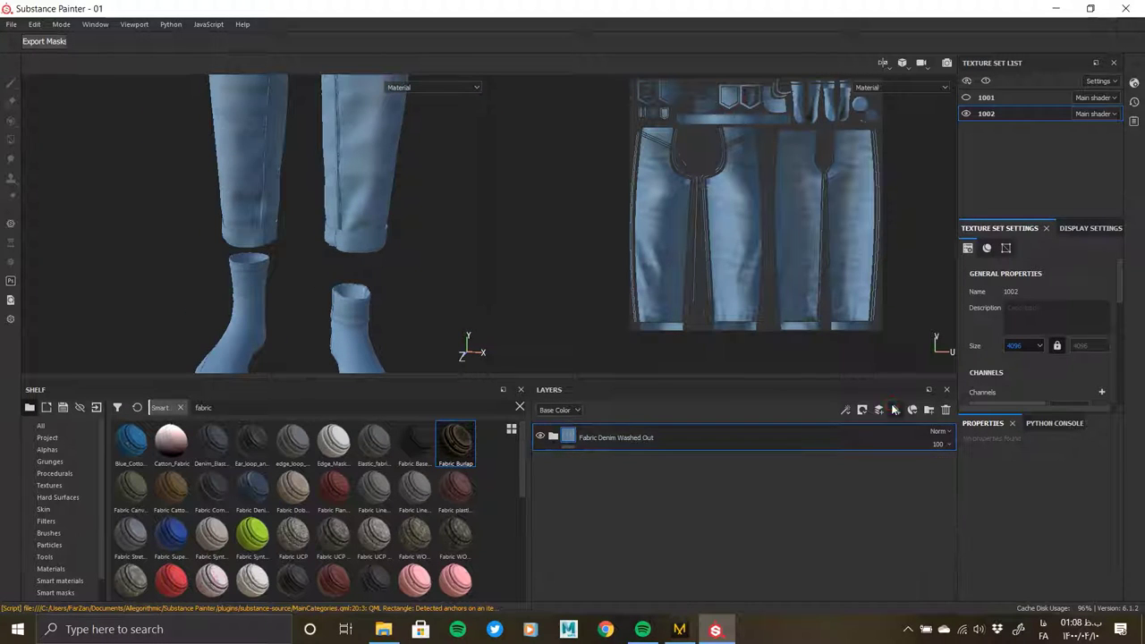
- Add Fill layer 2 with a black mask and polygon-fill the rolled-up cuffs into it
click(879, 411)
right_click(550, 436)
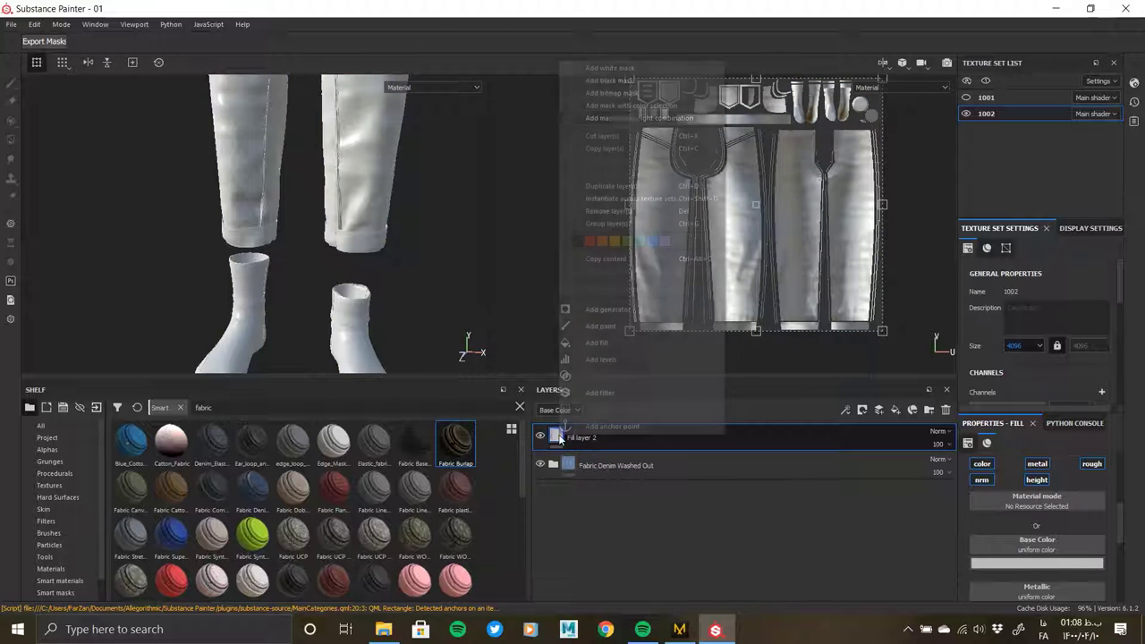
click(612, 80)
click(11, 139)
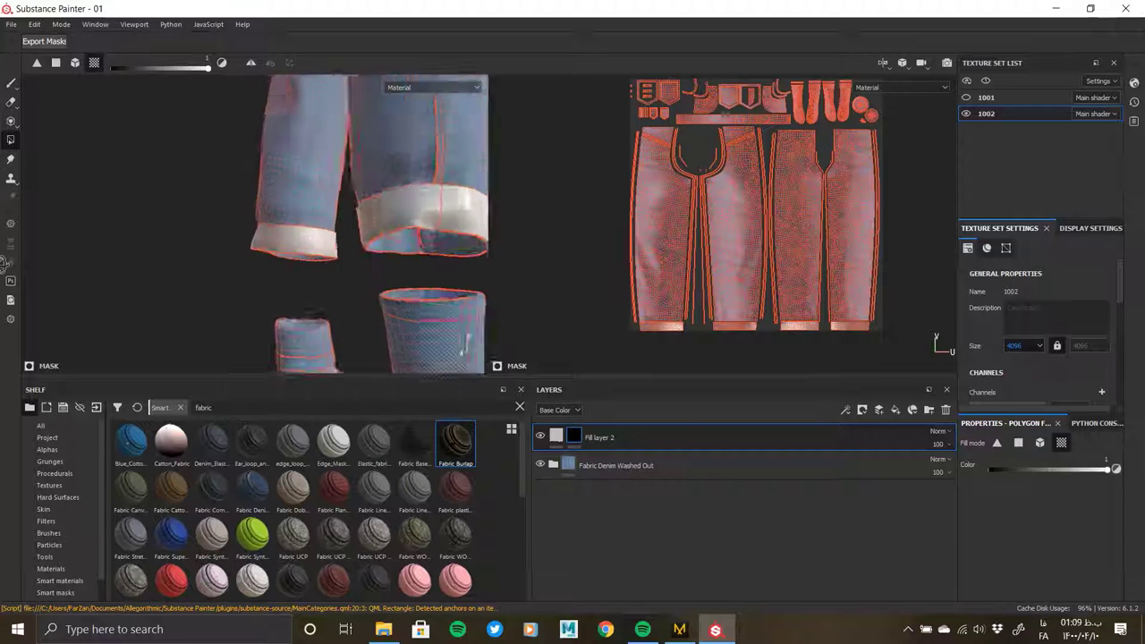
alt+drag(250, 239, 434, 340)
- Give Fill layer 2 a dark blue base colour and enable its roughness channel
click(557, 437)
scroll(316, 221, up, 3)
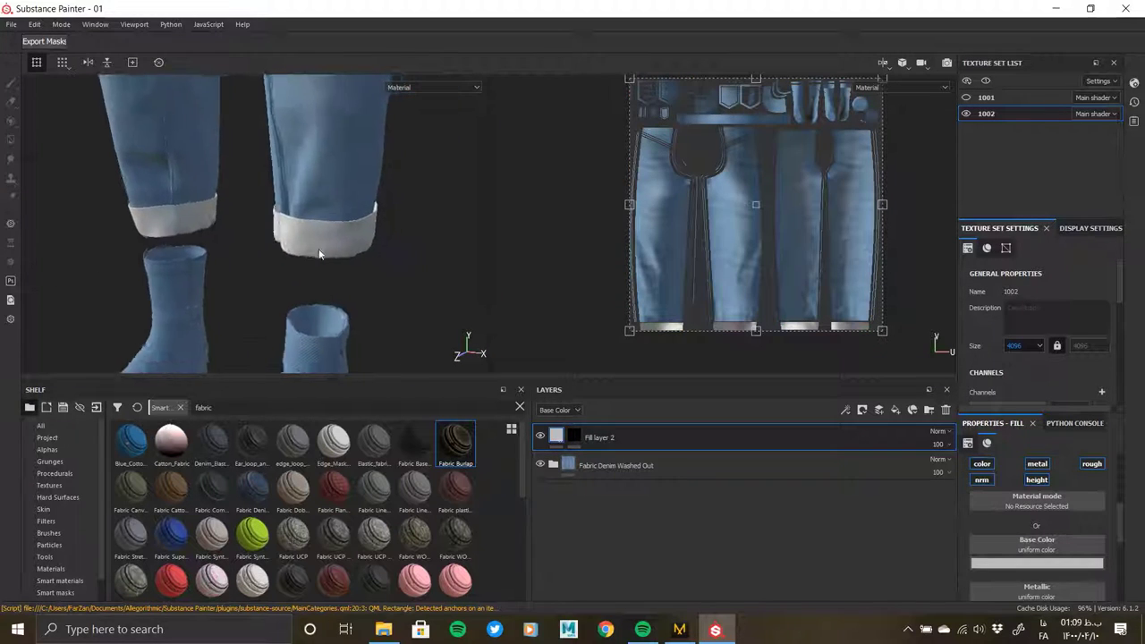
scroll(316, 222, up, 2)
scroll(1038, 501, down, 2)
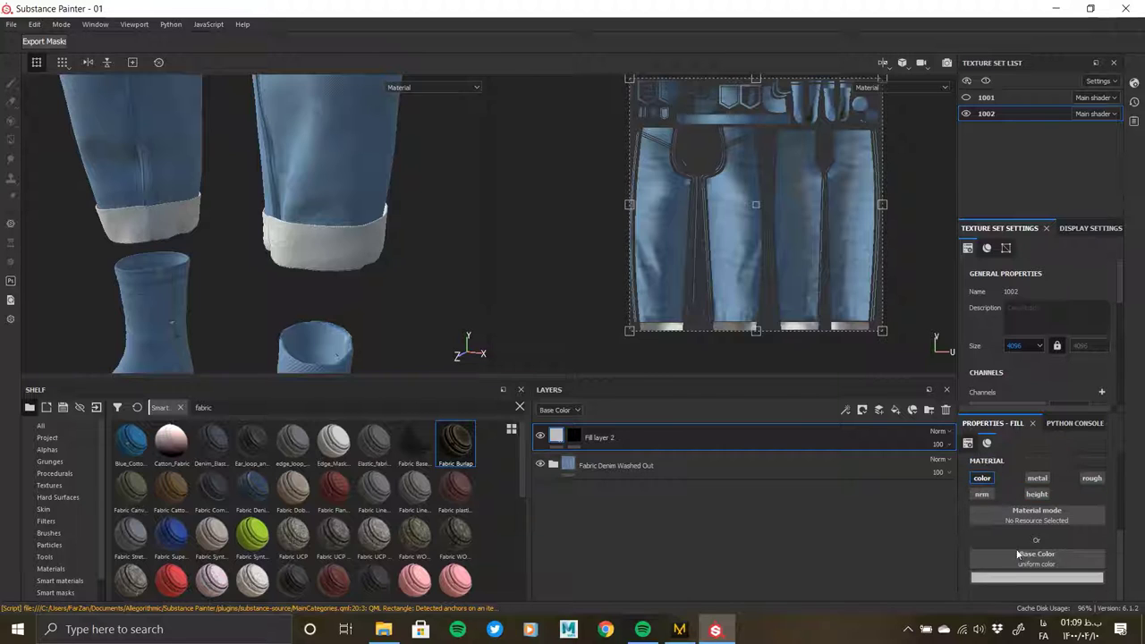
click(1002, 517)
drag(991, 407, 573, 453)
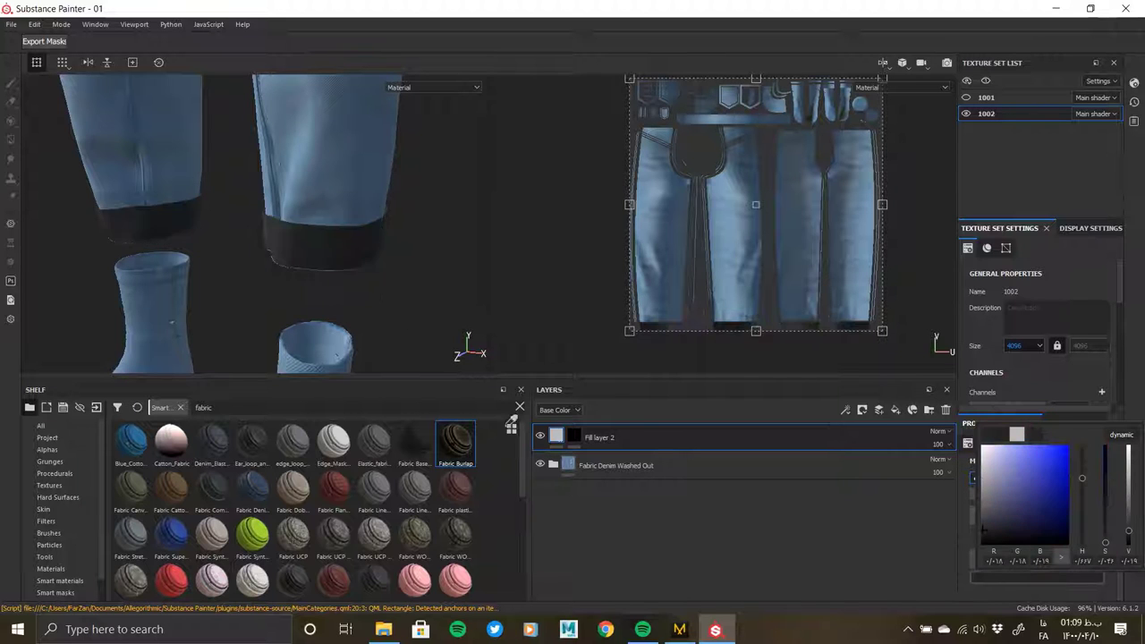
drag(1134, 495, 1134, 514)
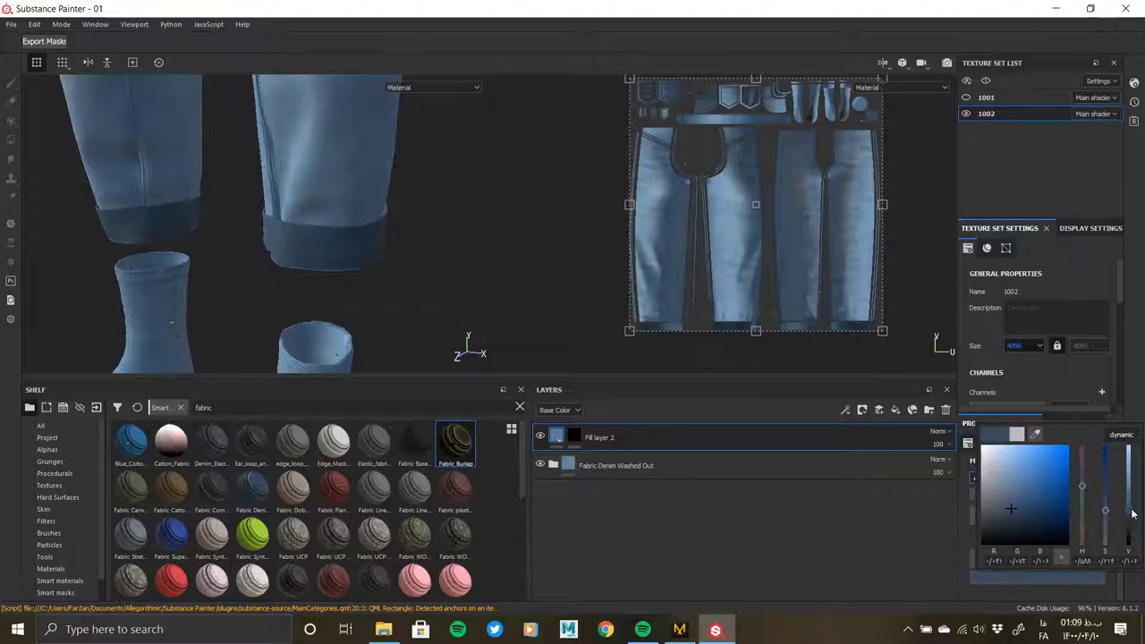
scroll(336, 344, up, 3)
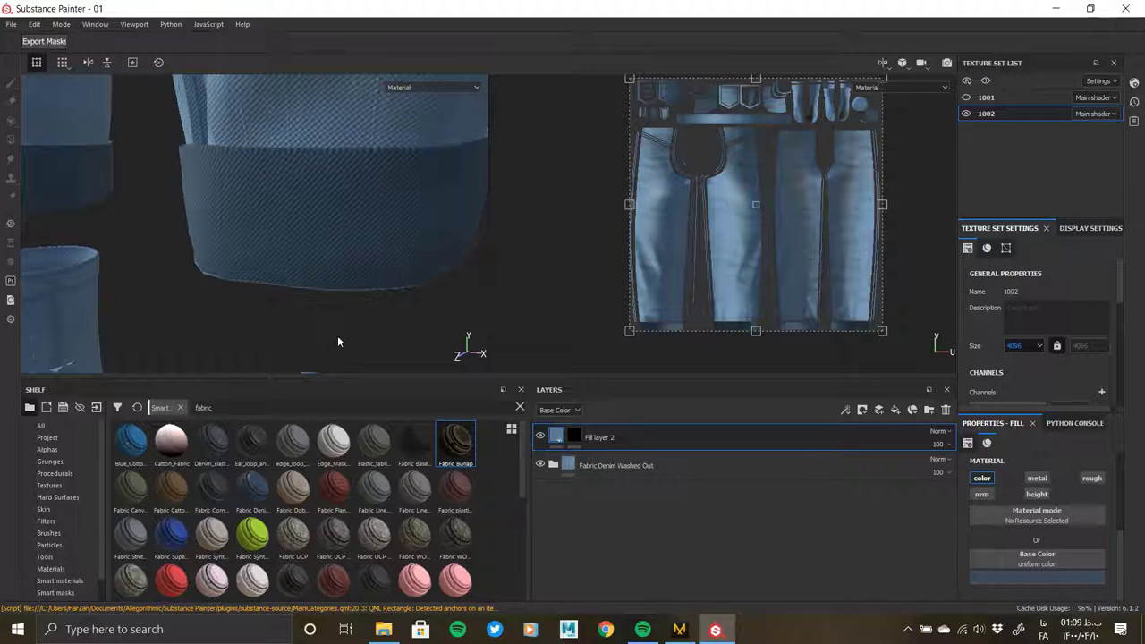
alt+drag(337, 342, 185, 230)
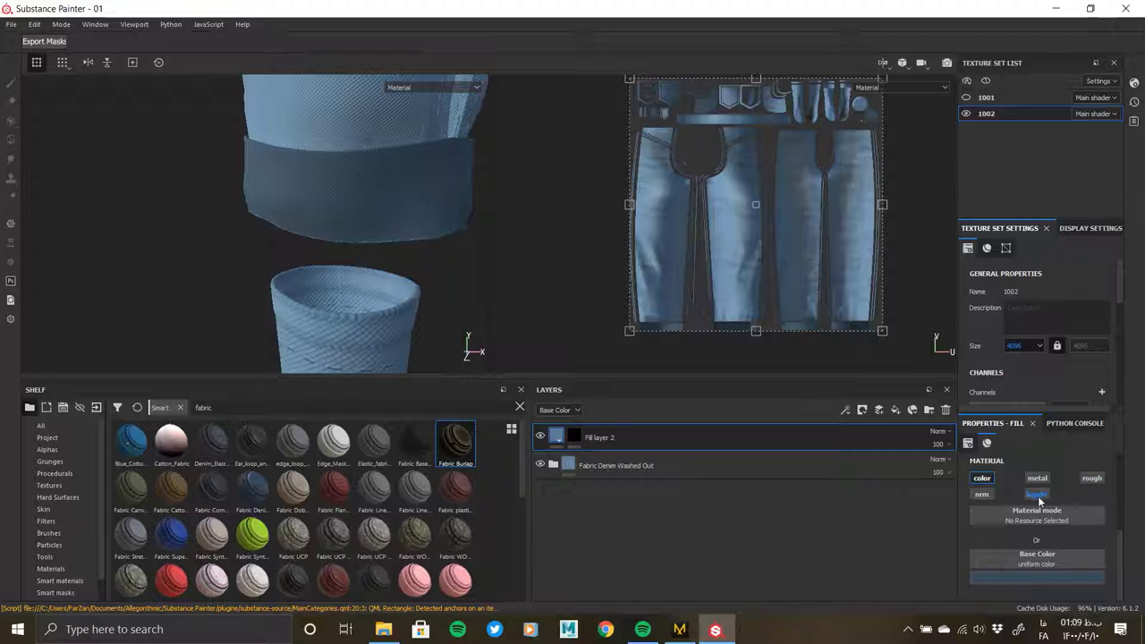
click(1090, 479)
scroll(1053, 556, down, 1)
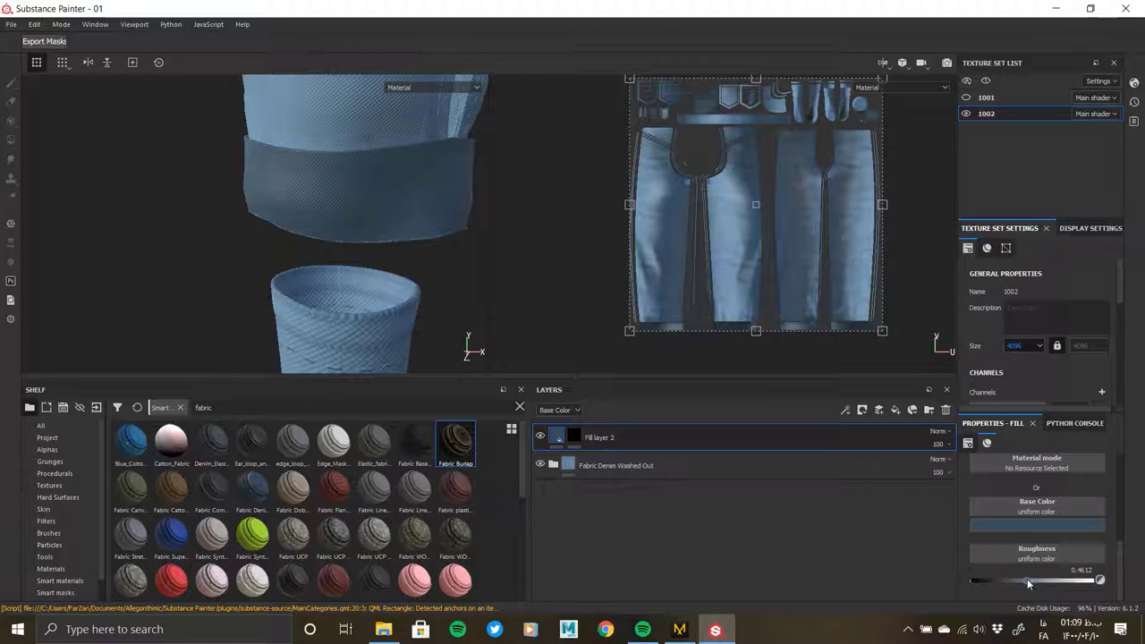
- Lower the Denim Base layer's roughness to 0.6408 and inspect the hips and thighs
click(553, 465)
scroll(626, 519, down, 3)
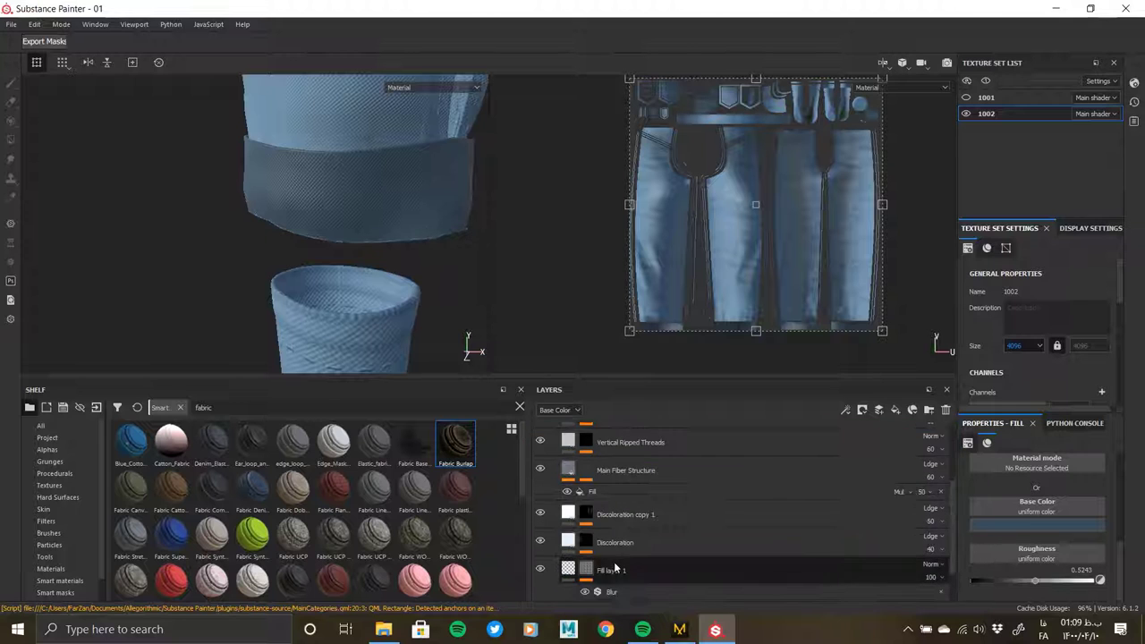
scroll(626, 537, down, 3)
click(626, 582)
scroll(1030, 585, down, 1)
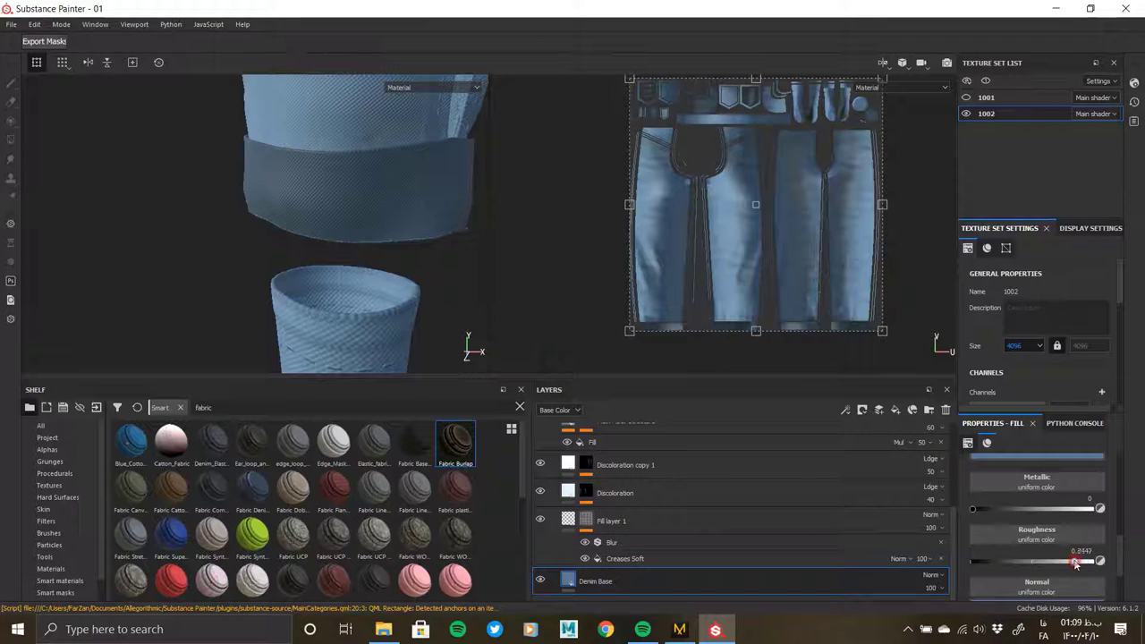
drag(1061, 568, 1059, 570)
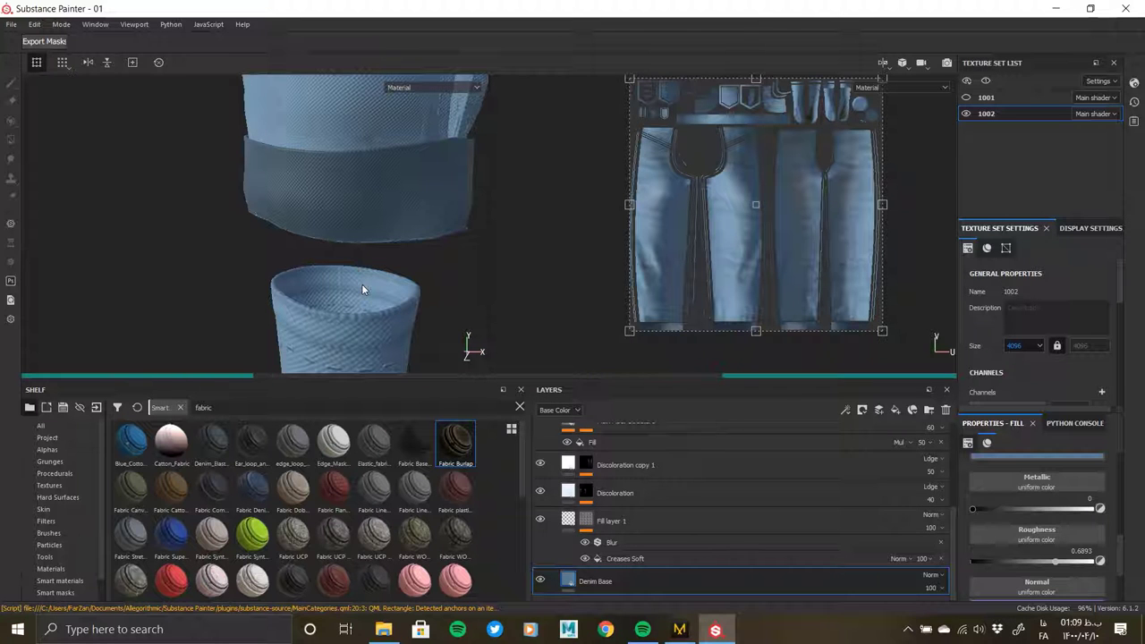
mouse_move(361, 283)
middle_down()
mouse_move(274, 247)
mouse_move(151, 161)
mouse_move(375, 242)
middle_up()
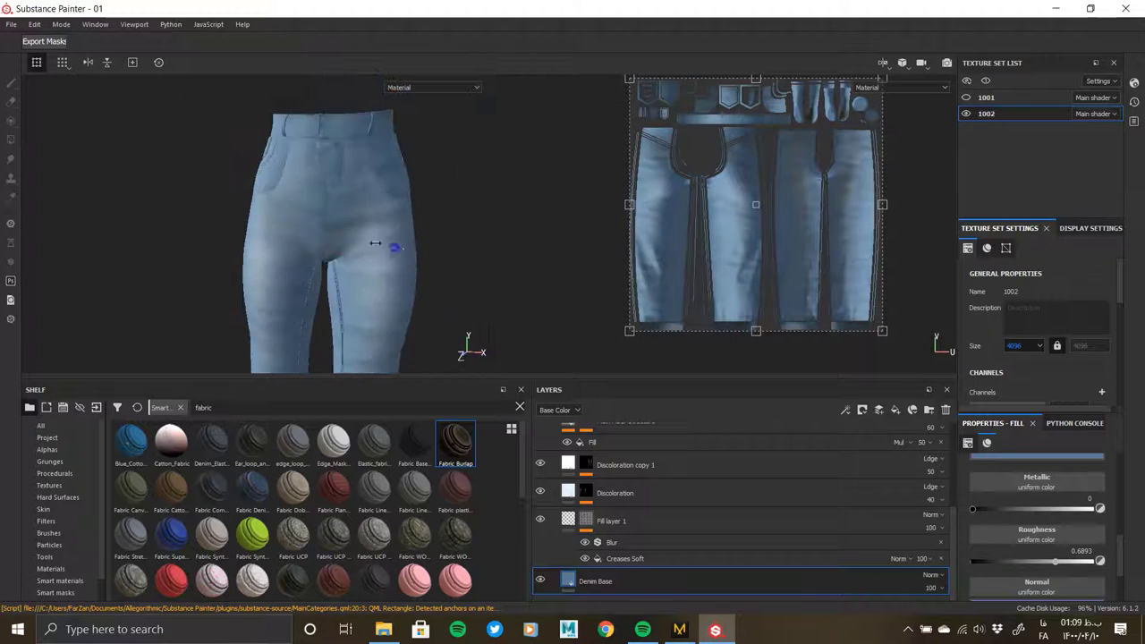
alt+right_drag(375, 243, 269, 234)
drag(1052, 561, 1049, 561)
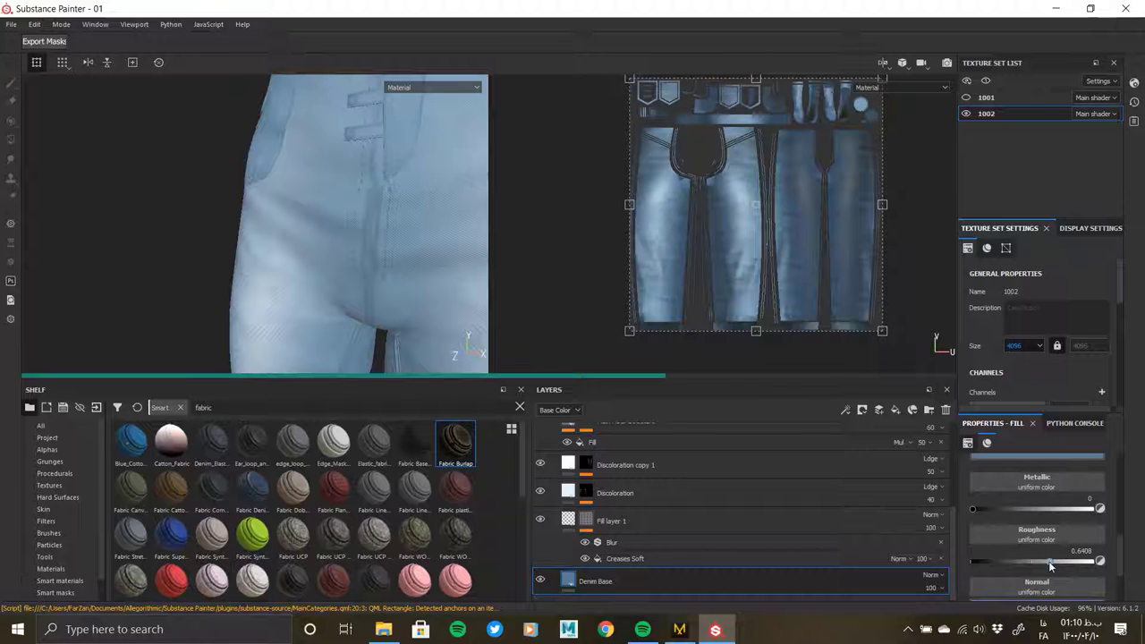
mouse_move(362, 262)
alt+mouse_down()
mouse_move(429, 263)
mouse_move(233, 93)
mouse_move(317, 215)
mouse_move(471, 342)
mouse_move(169, 277)
alt+mouse_up()
alt+middle_drag(169, 276, 336, 268)
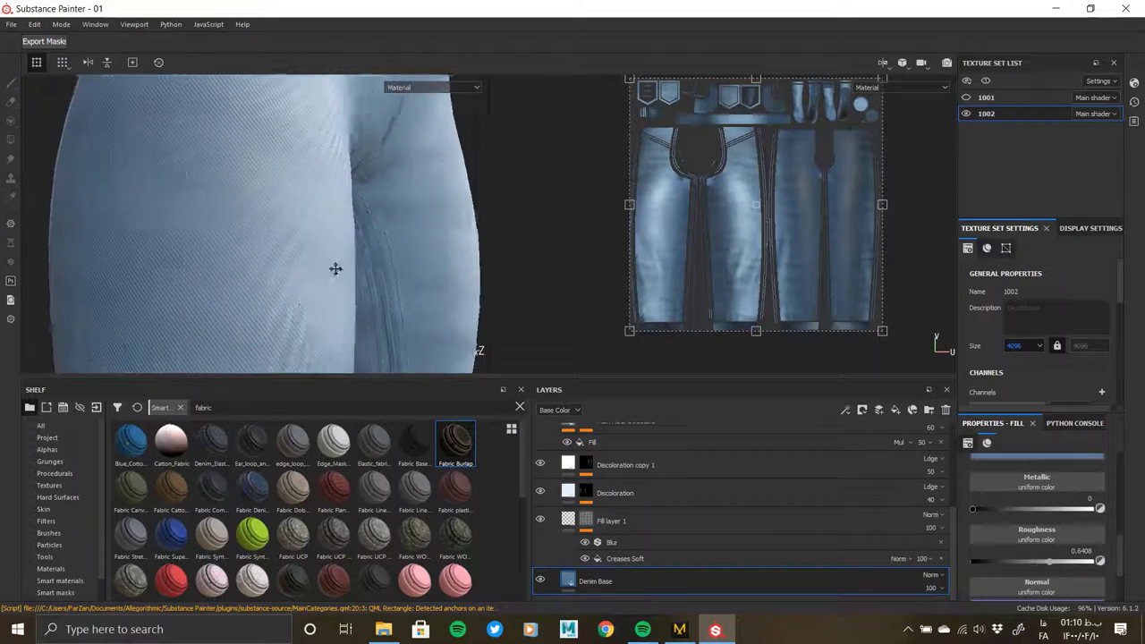
mouse_move(335, 269)
alt+mouse_down()
mouse_move(332, 243)
mouse_move(209, 247)
mouse_move(56, 281)
alt+mouse_up()
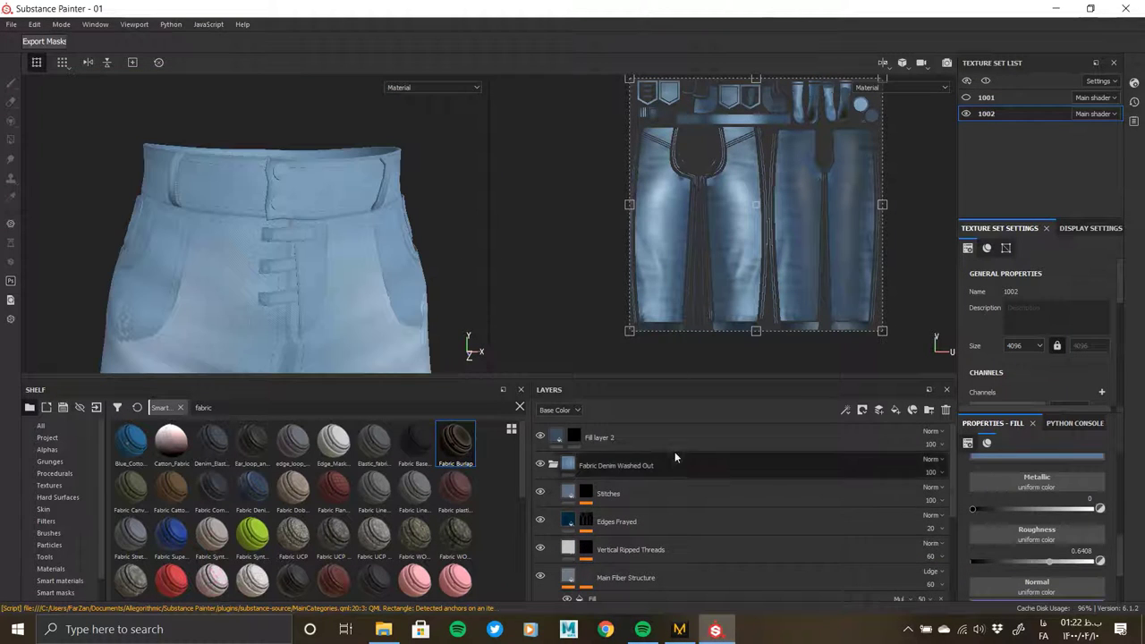
- Remove the stray fill layers and group every jeans layer down to Denim Base into Folder 1
click(897, 411)
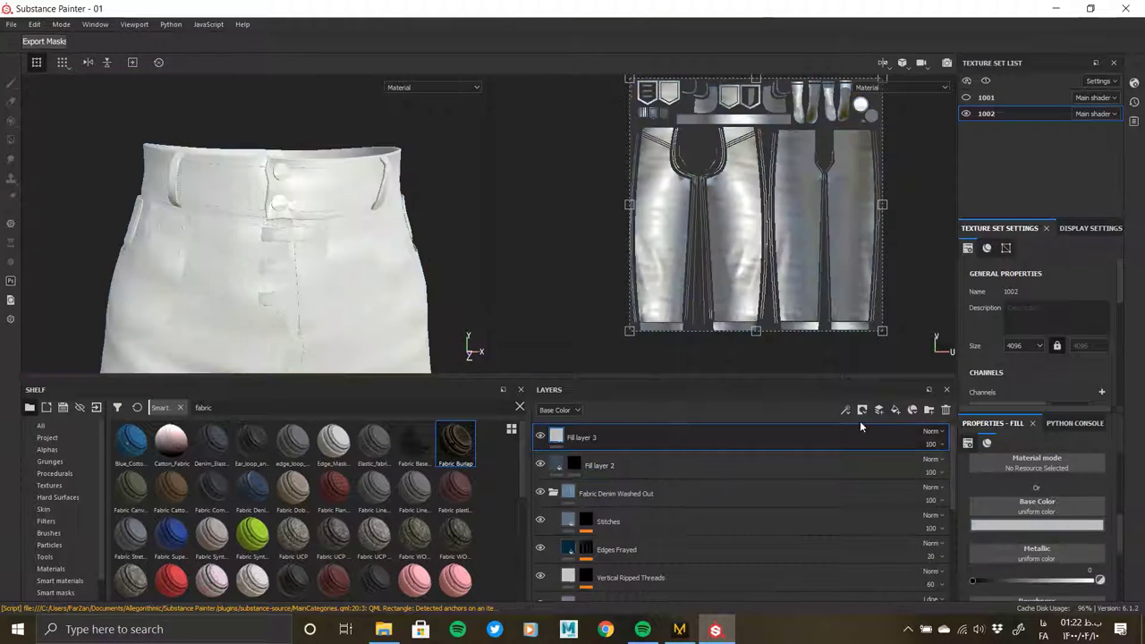
click(946, 411)
click(896, 411)
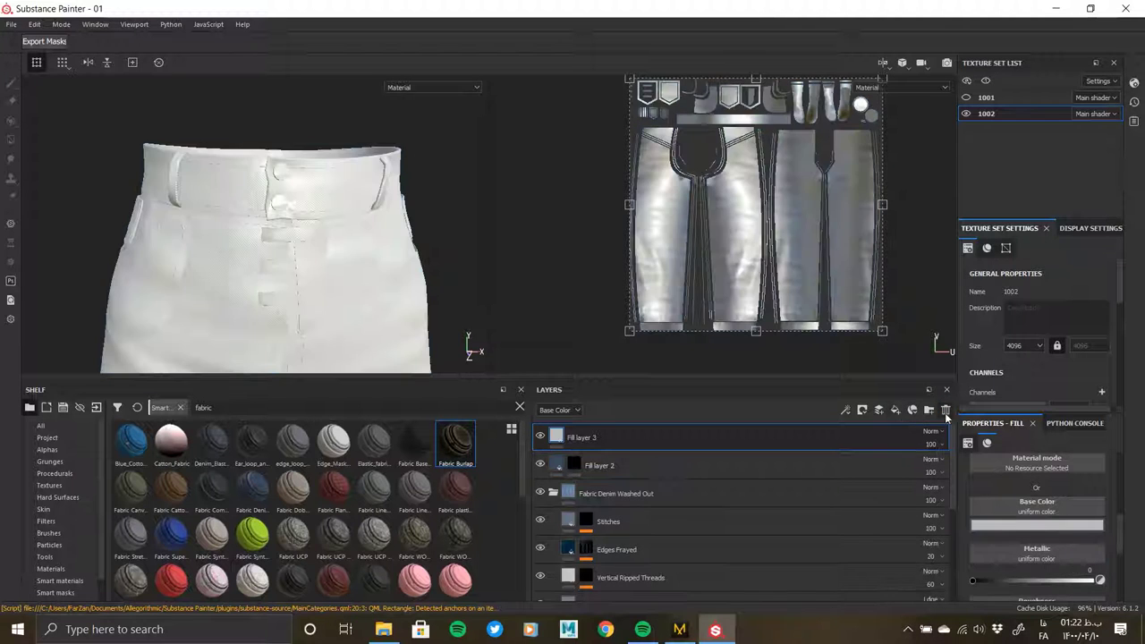
click(946, 410)
scroll(752, 519, down, 5)
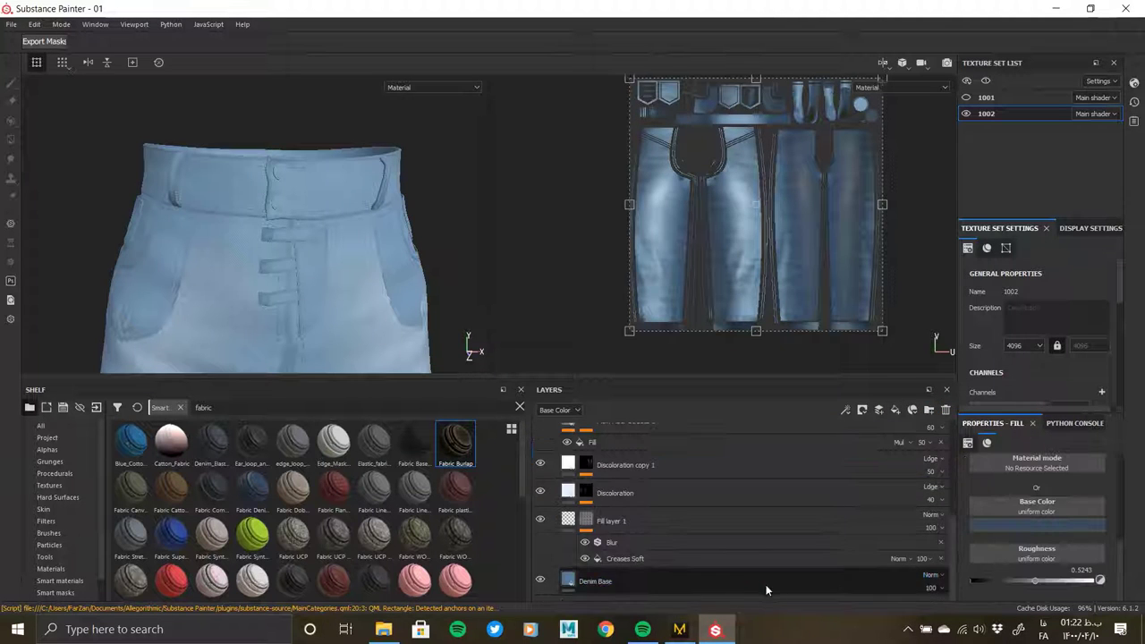
shift+click(740, 562)
key(ctrl+g)
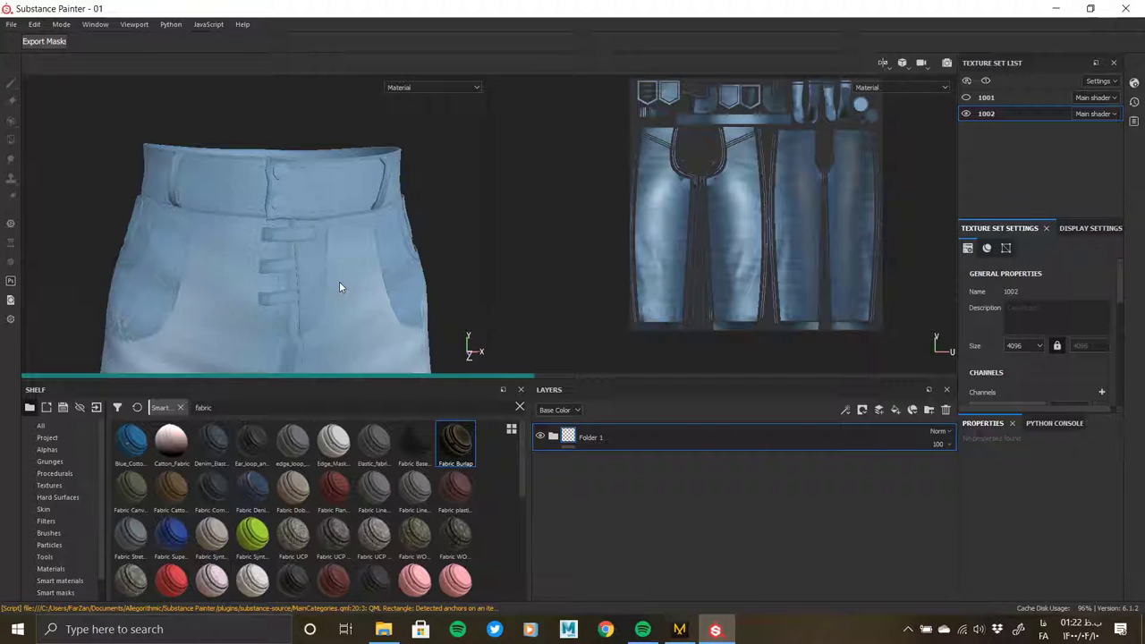
- Add Fill layer 3 with a black mask and fill the jeans' button islands into it
click(897, 412)
right_click(562, 438)
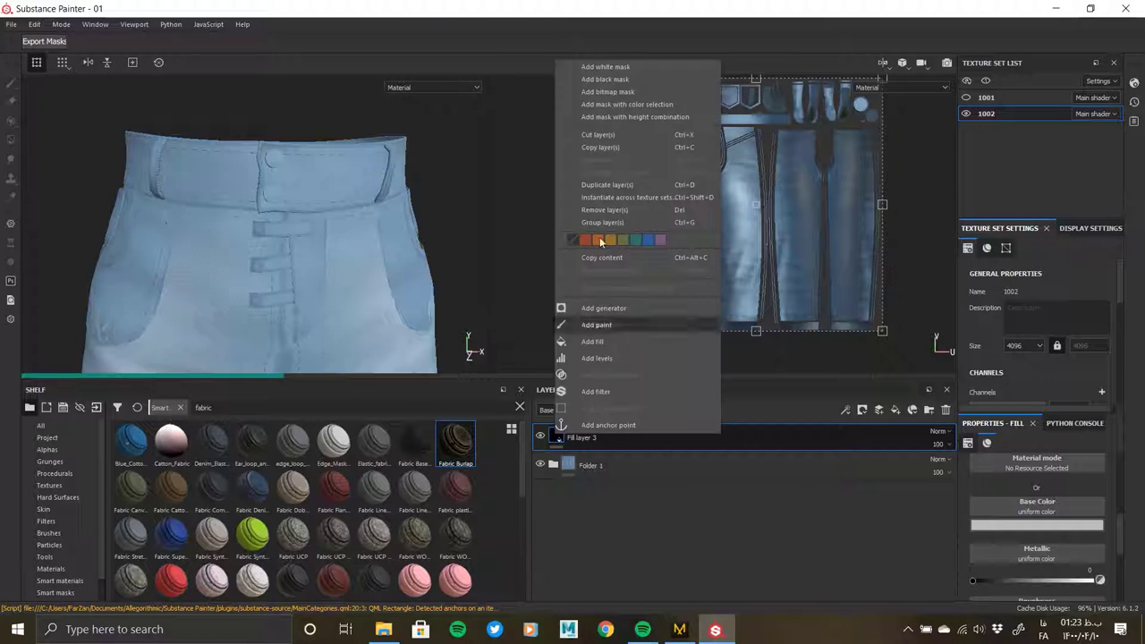
click(603, 83)
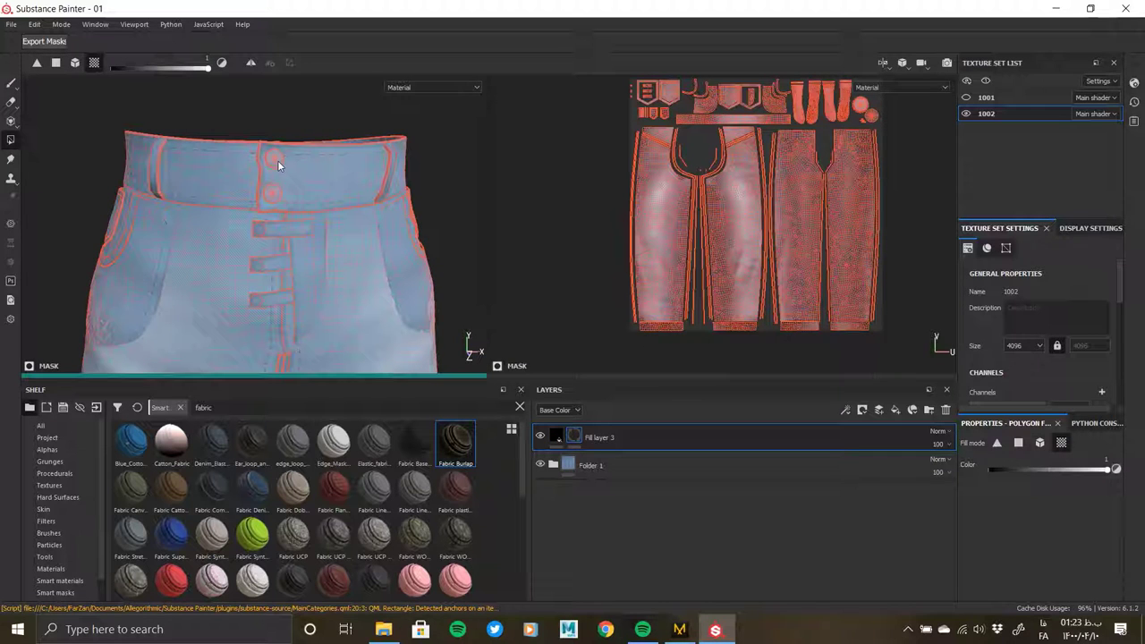
scroll(716, 206, up, 3)
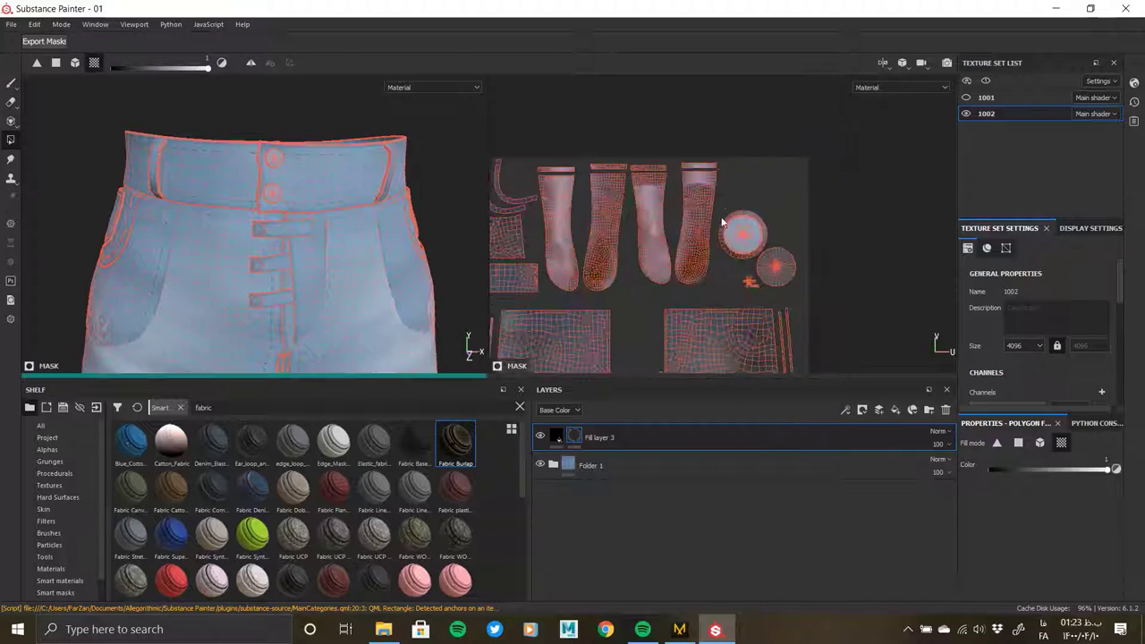
click(780, 284)
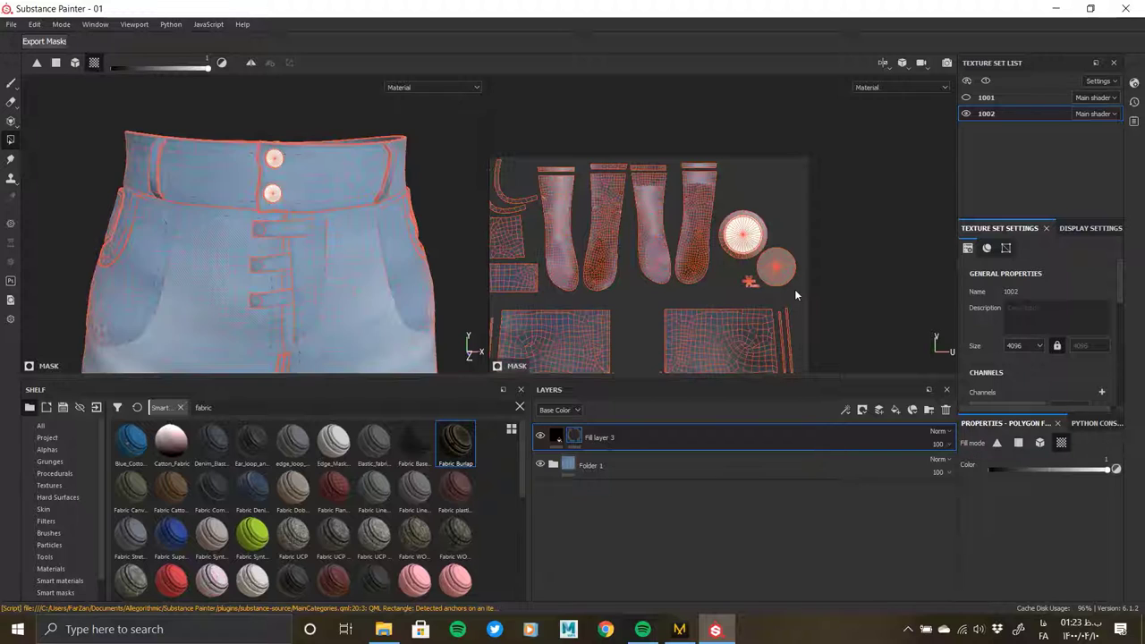
- Turn the jeans to inspect the buttons and check Fill layer 3's mask options menu
scroll(680, 233, up, 3)
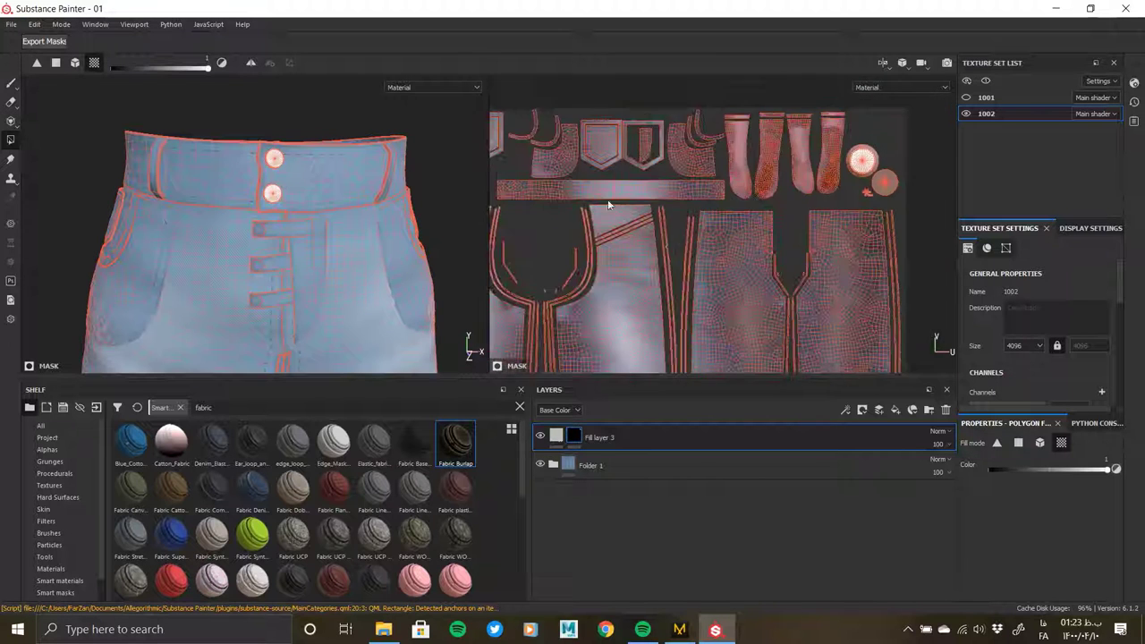
scroll(720, 259, down, 3)
scroll(573, 163, up, 3)
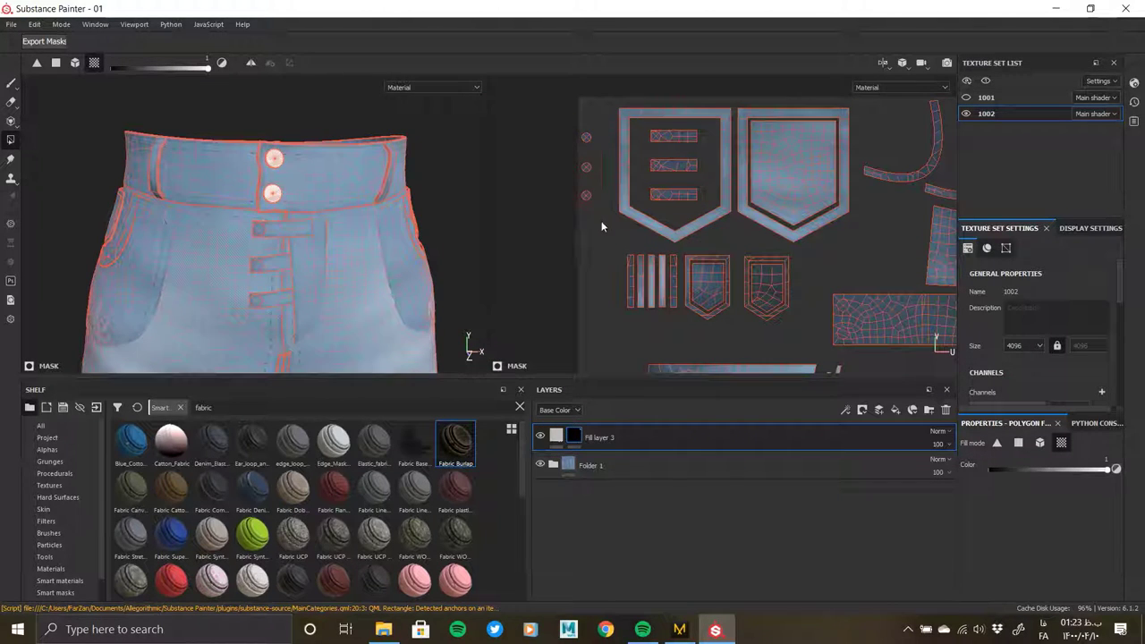
middle_drag(325, 293, 355, 257)
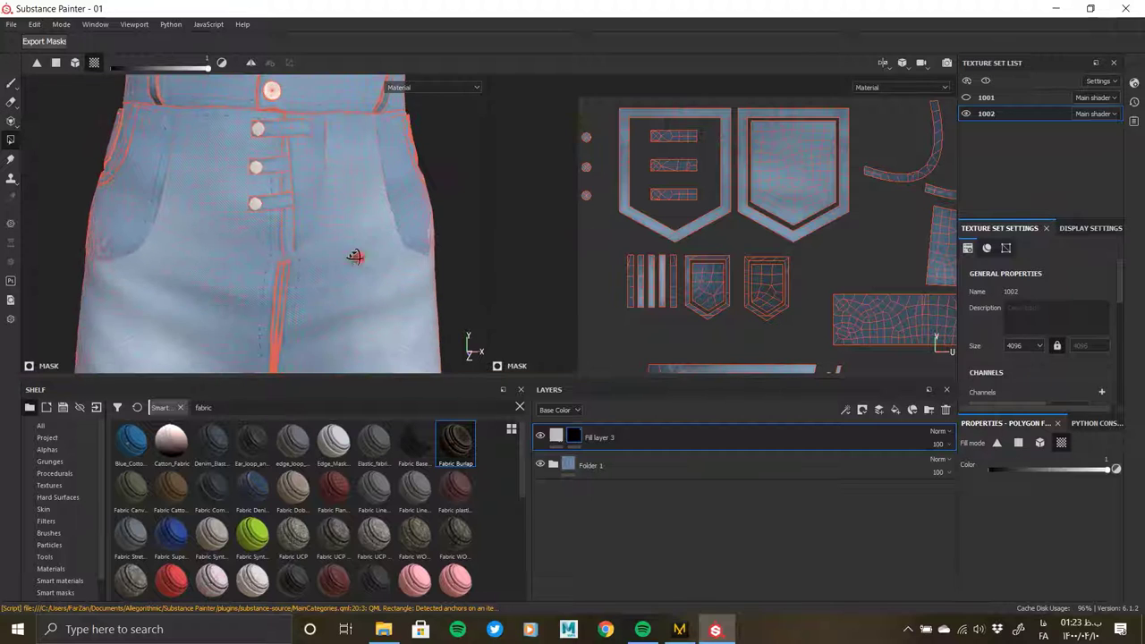
mouse_move(355, 257)
alt+mouse_down()
mouse_move(332, 256)
mouse_move(322, 271)
alt+mouse_up()
right_click(575, 436)
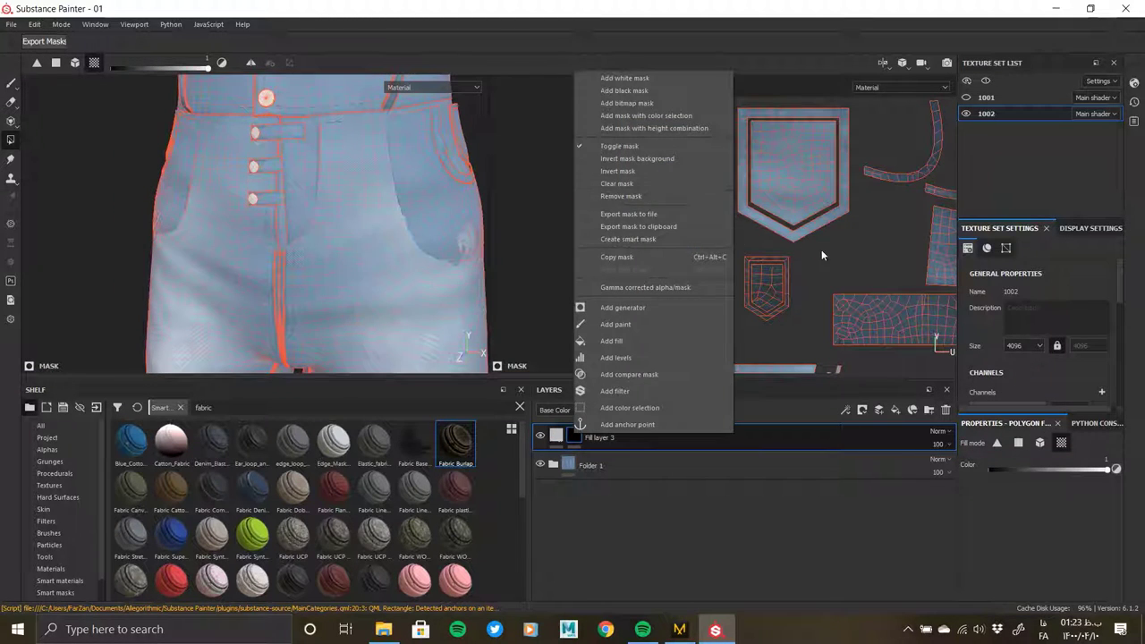
click(821, 256)
right_click(574, 435)
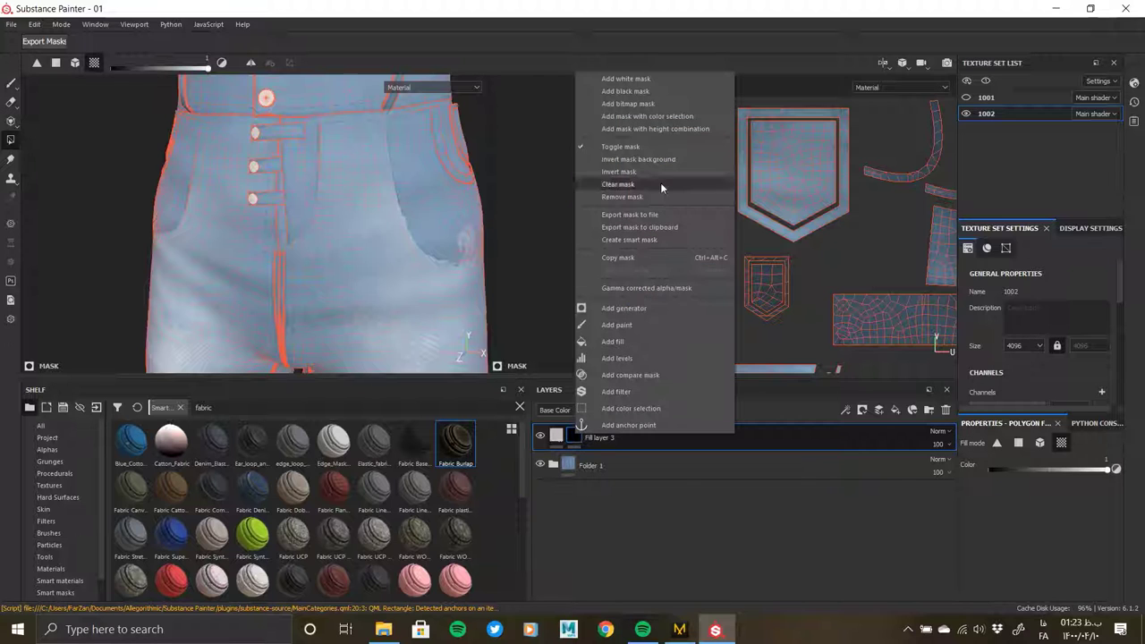
click(629, 258)
scroll(132, 230, down, 3)
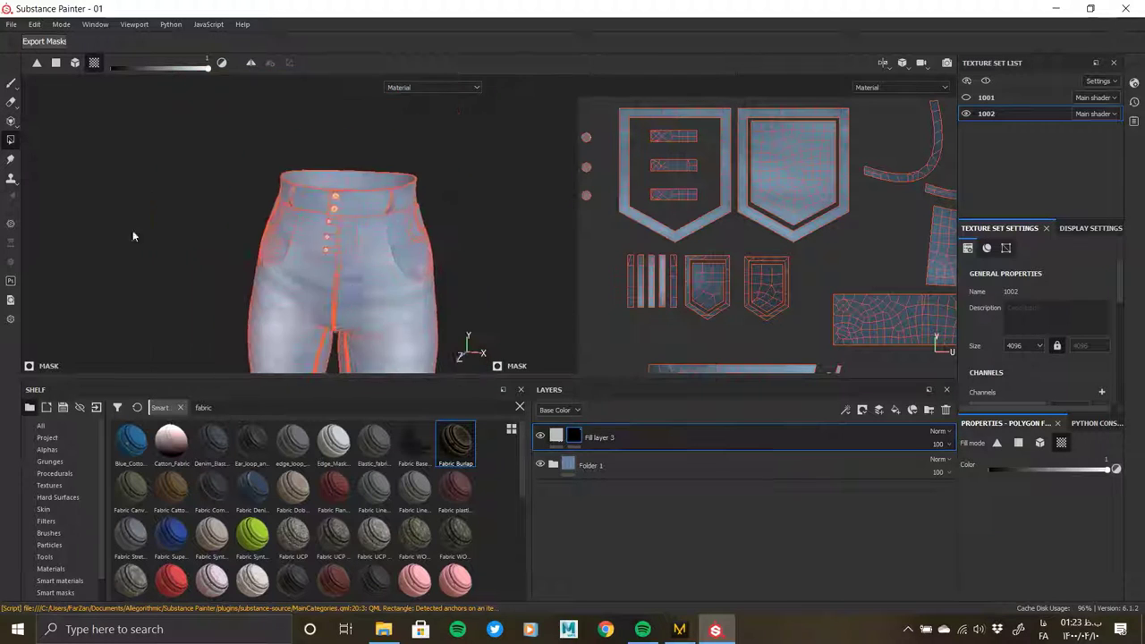
- Give Folder 1 a black mask inverted with a Levels effect, then review the trousers
click(573, 467)
right_click(573, 467)
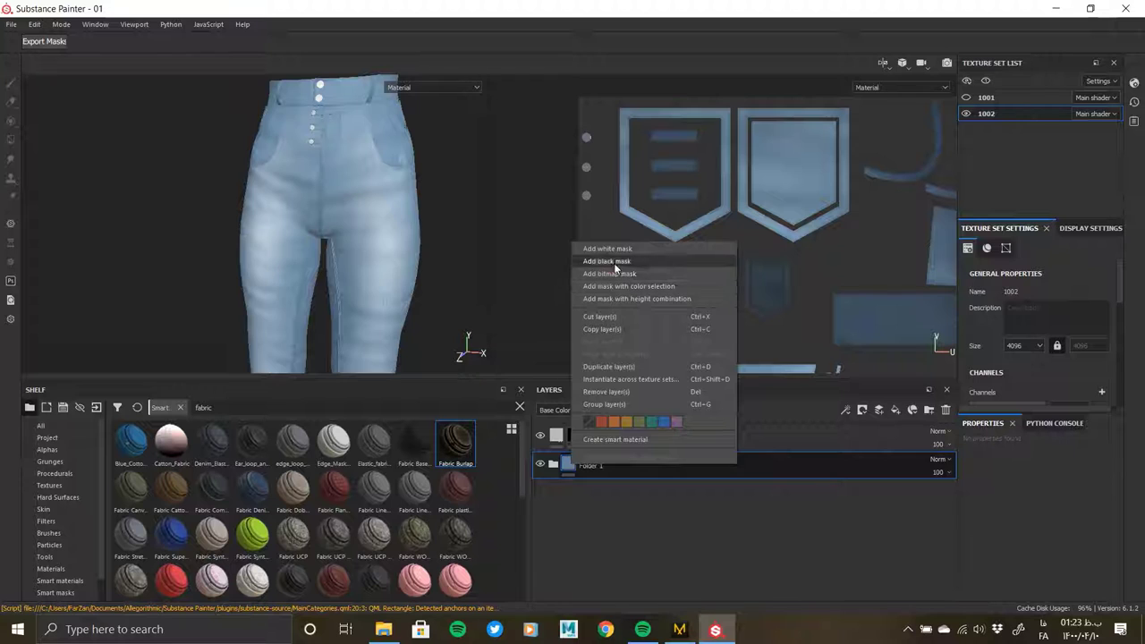
click(622, 261)
right_click(587, 461)
click(640, 300)
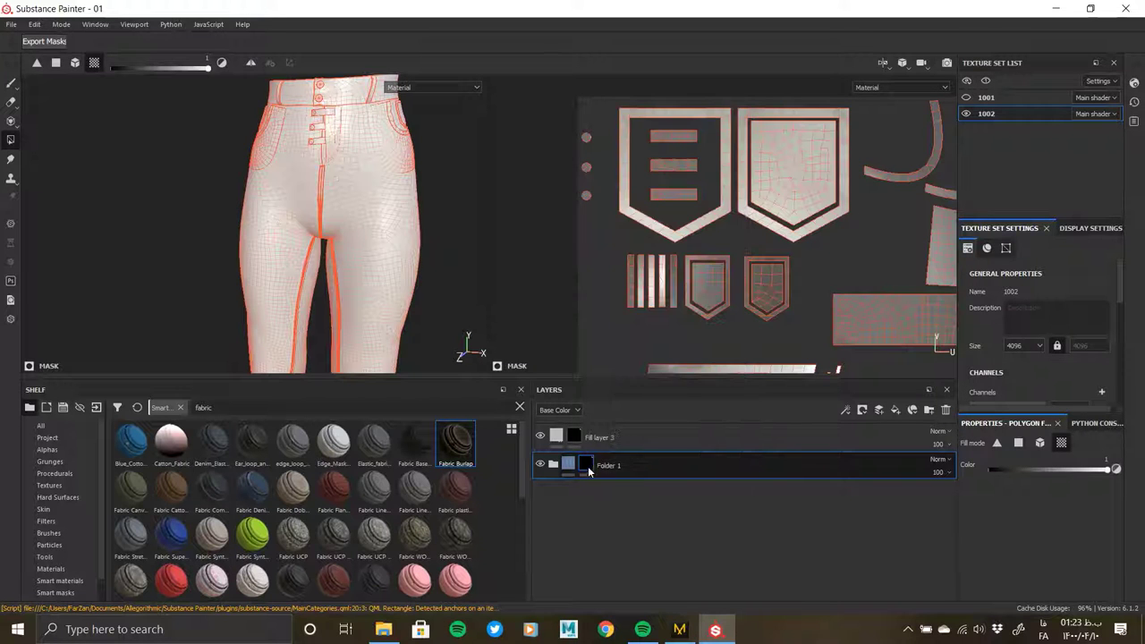
right_click(587, 465)
click(631, 202)
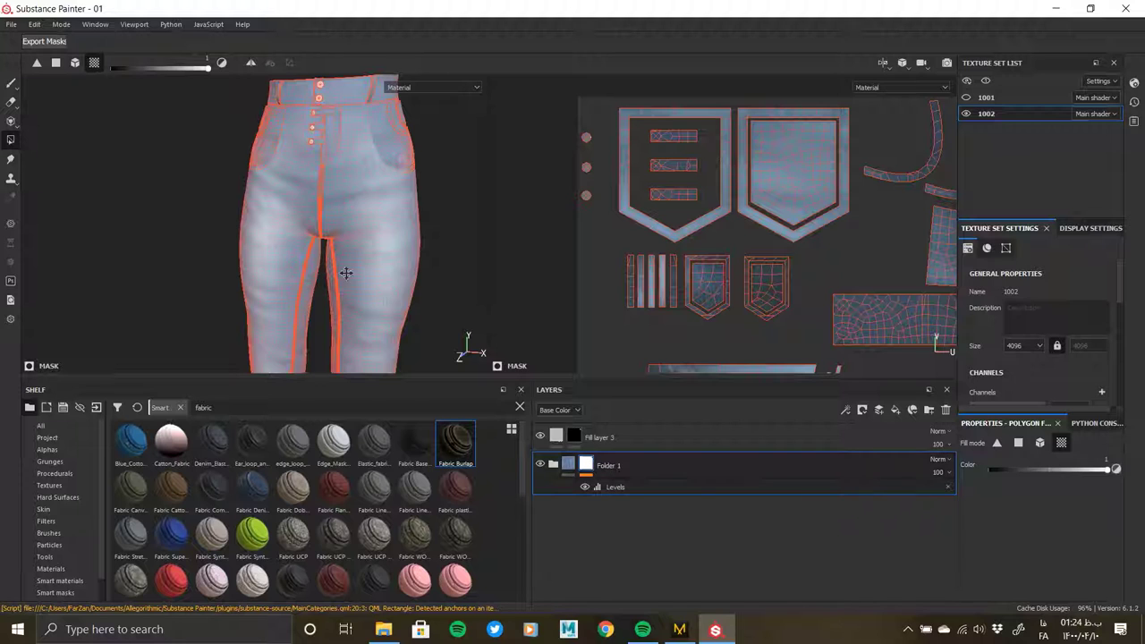
alt+middle_drag(345, 256, 387, 197)
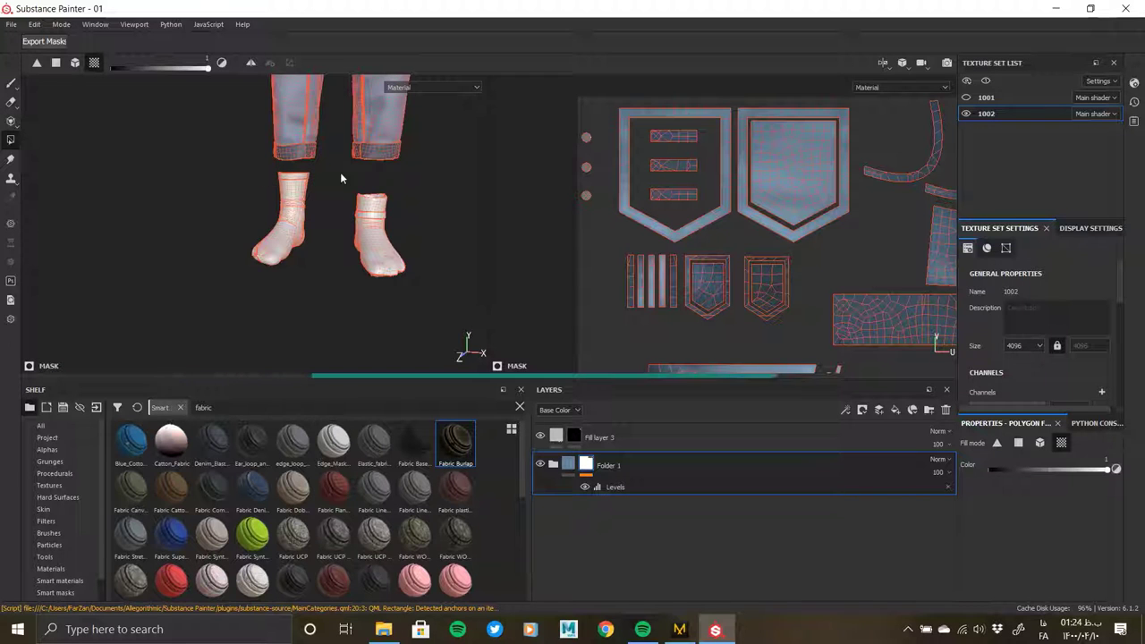
middle_drag(340, 179, 431, 289)
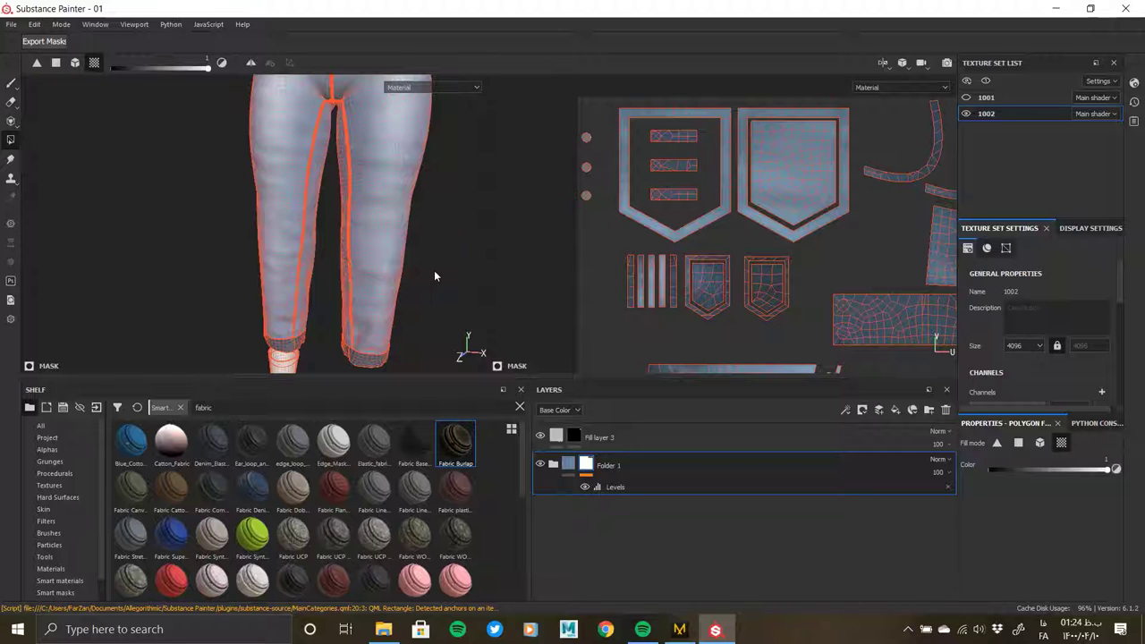
mouse_move(440, 225)
alt+mouse_down()
mouse_move(401, 201)
mouse_move(332, 217)
alt+mouse_up()
- Set Fill layer 3 to metallic 1 and roughness about 0.18, then inspect the shiny buttons
key(ctrl+z)
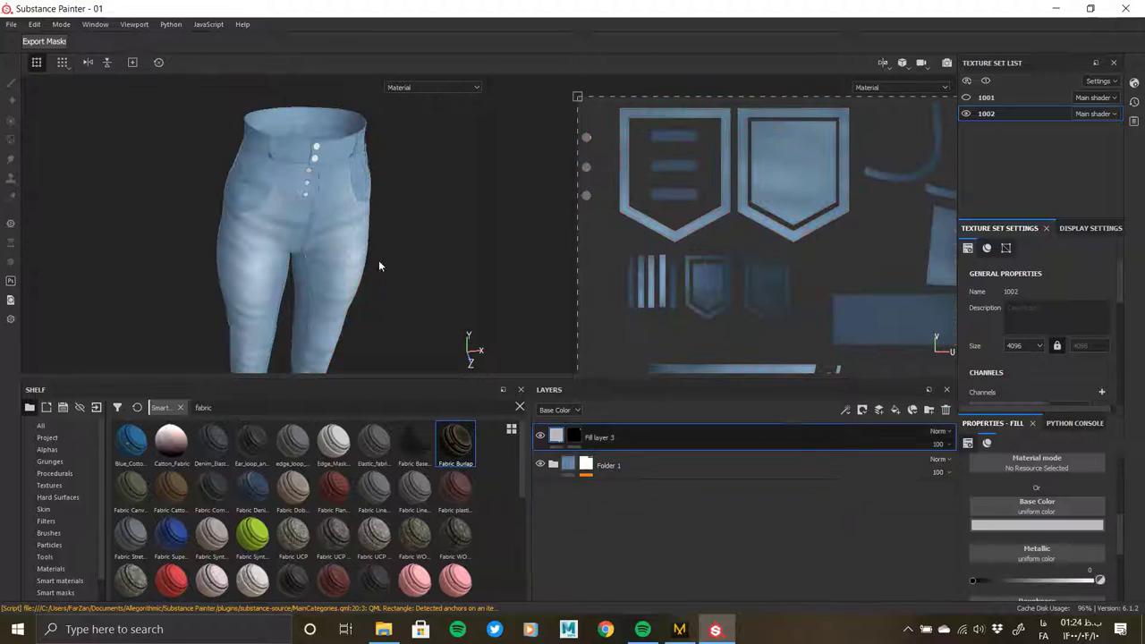
scroll(340, 269, up, 5)
scroll(1052, 555, down, 1)
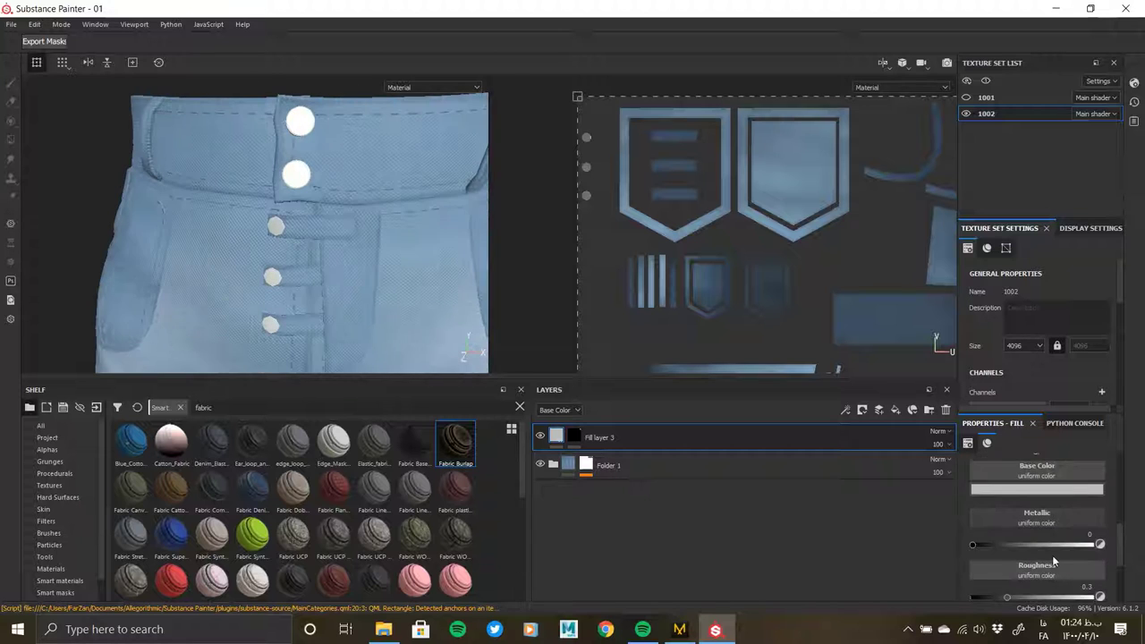
scroll(1053, 555, down, 1)
drag(1101, 512, 1110, 511)
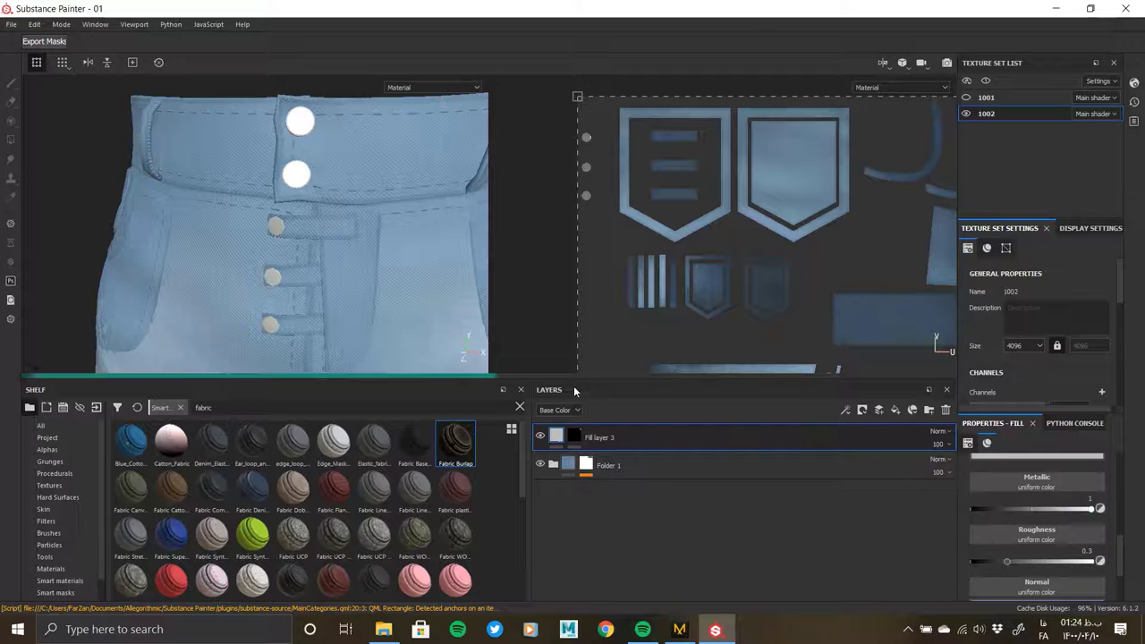
mouse_move(357, 263)
alt+mouse_down()
mouse_move(357, 238)
mouse_move(362, 322)
alt+mouse_up()
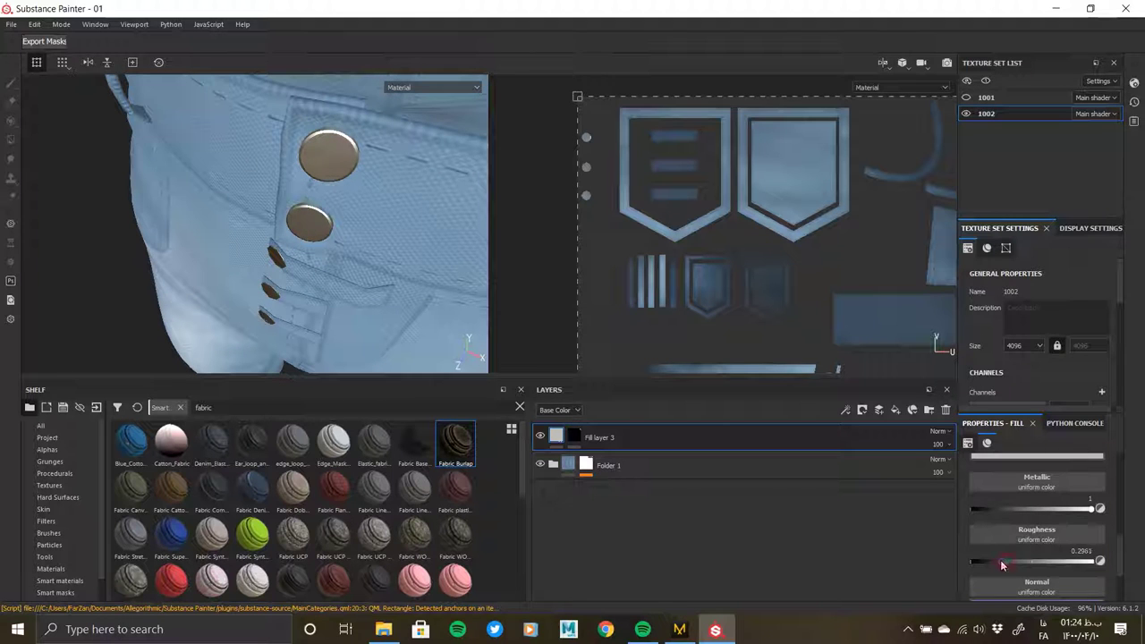
mouse_move(457, 277)
alt+mouse_down()
mouse_move(342, 153)
mouse_move(374, 223)
mouse_move(366, 191)
mouse_move(339, 178)
mouse_move(363, 377)
alt+mouse_up()
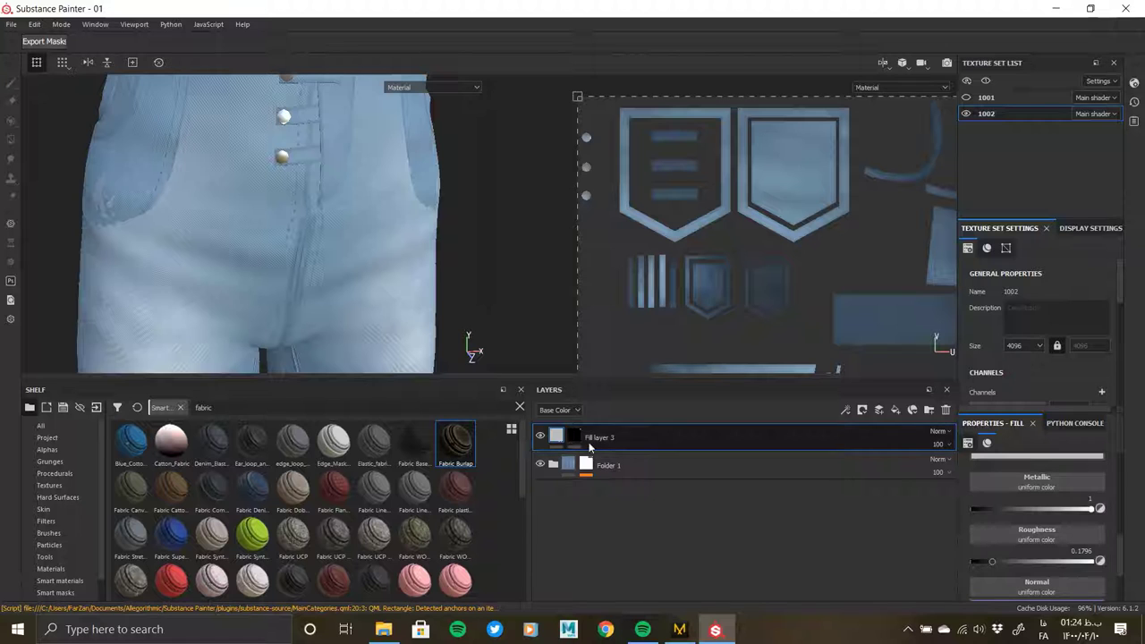
scroll(314, 300, up, 5)
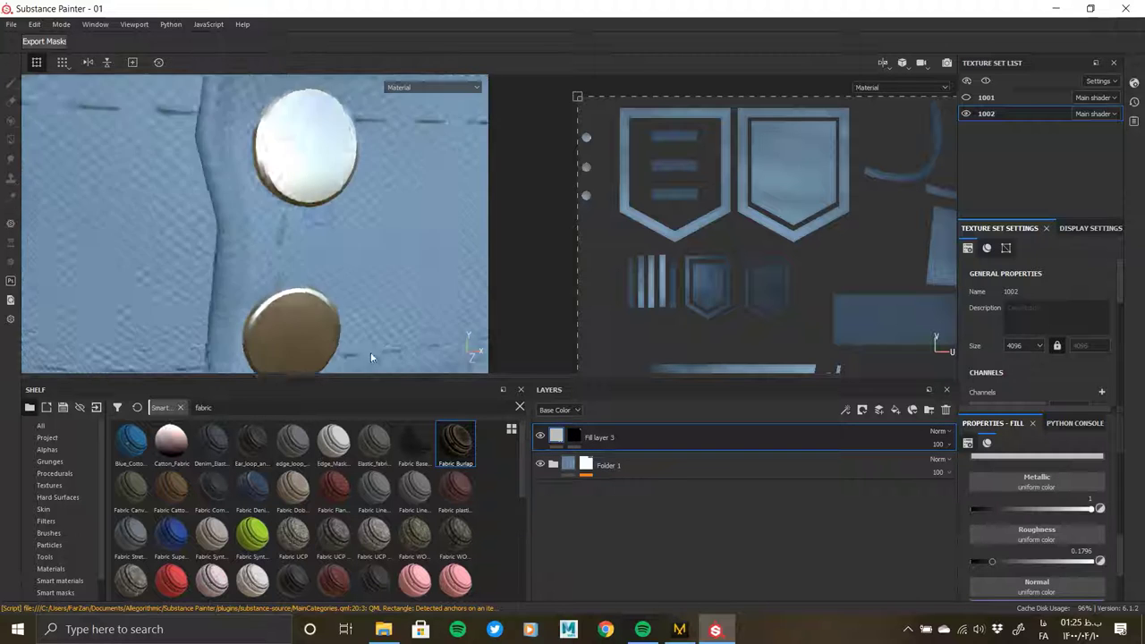
mouse_move(370, 352)
alt+mouse_down()
mouse_move(179, 218)
mouse_move(315, 212)
mouse_move(269, 210)
alt+mouse_up()
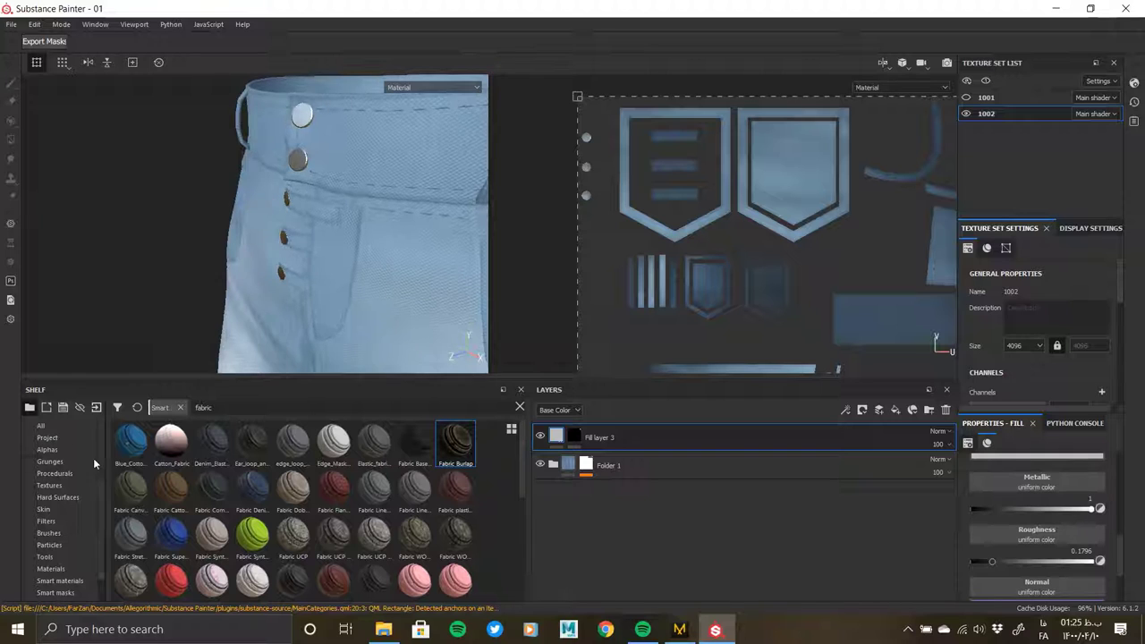
- Drag the Cobalt Pure material from the shelf into the layer stack
click(59, 570)
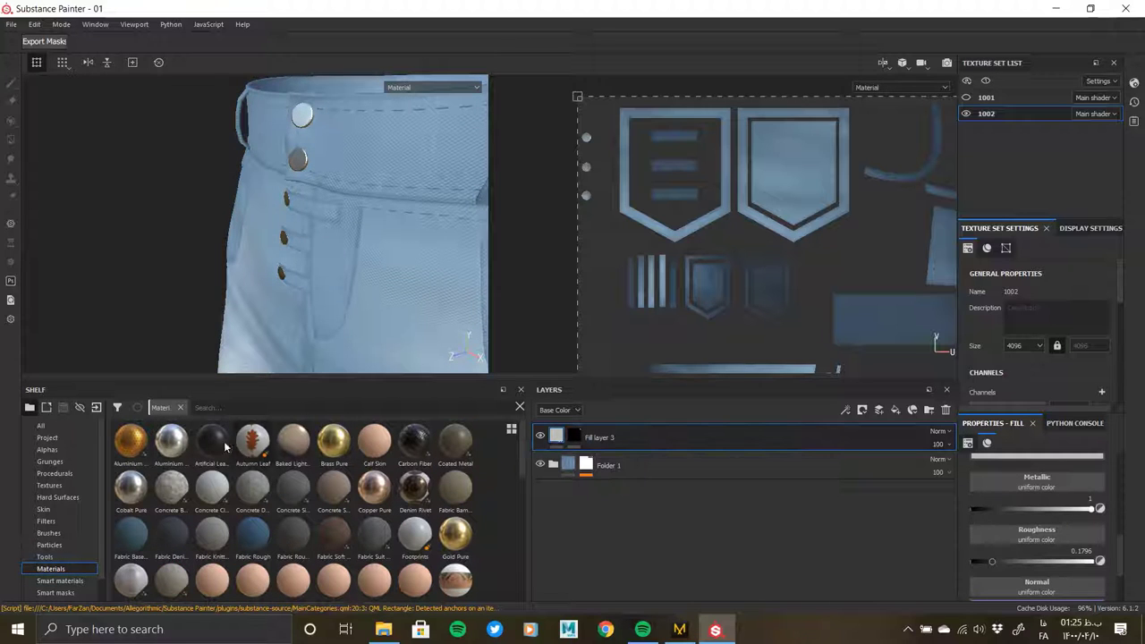
mouse_move(131, 487)
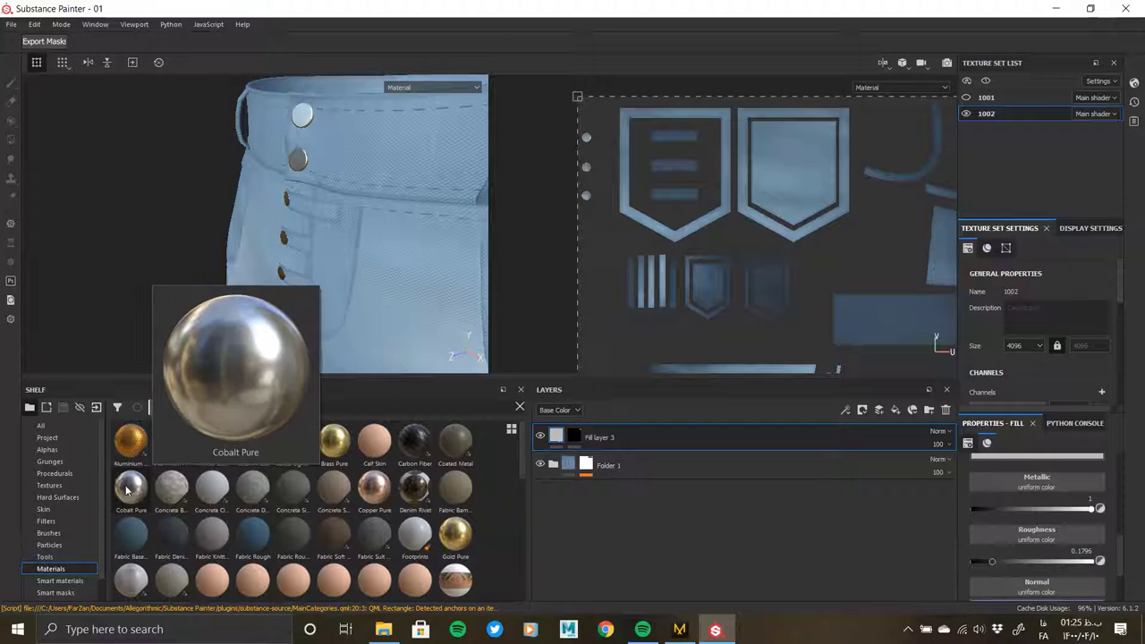
drag(128, 488, 583, 447)
right_click(578, 465)
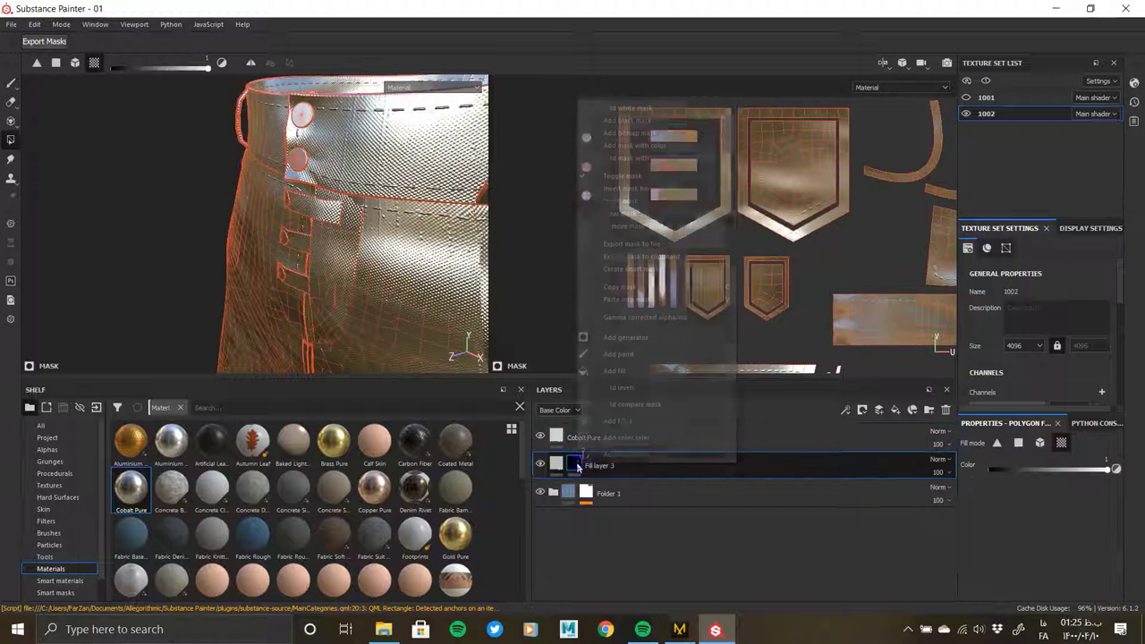
key(Escape)
- Give Cobalt Pure a black mask and delete Fill layer 3
right_click(583, 437)
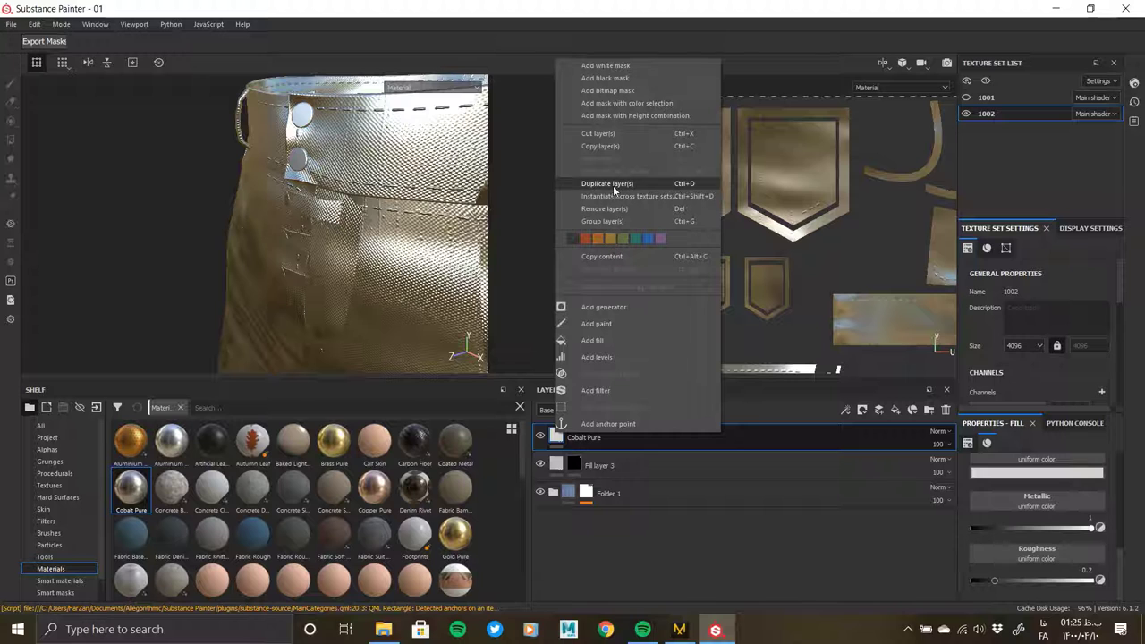
click(606, 79)
right_click(575, 436)
click(657, 226)
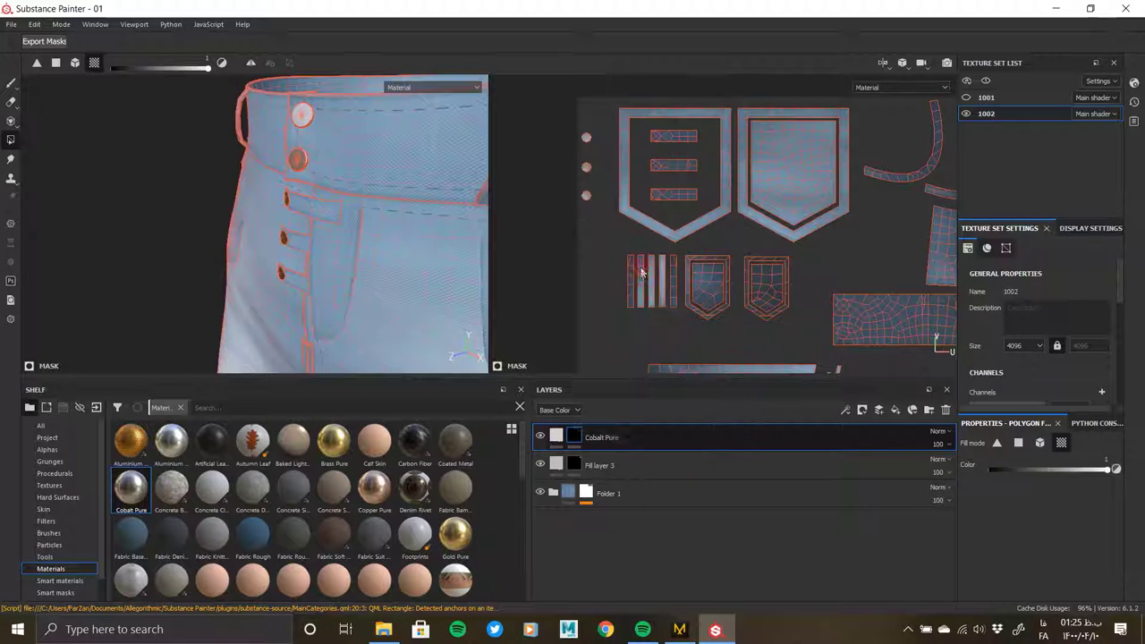
click(611, 464)
click(947, 410)
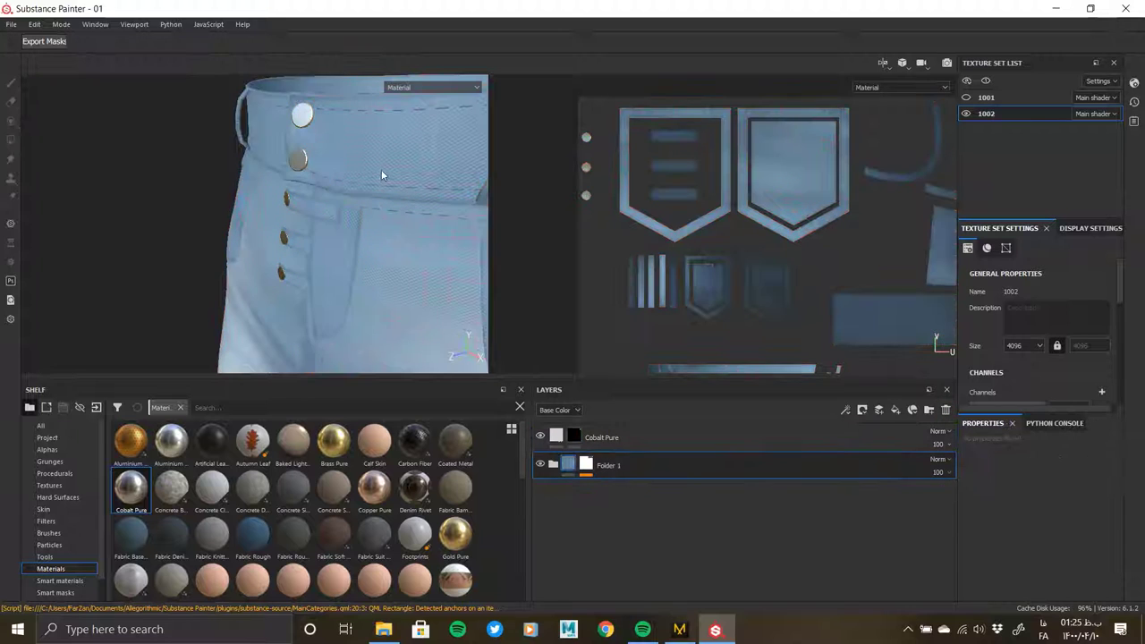
mouse_move(381, 169)
alt+mouse_down()
mouse_move(359, 234)
mouse_move(366, 247)
alt+mouse_up()
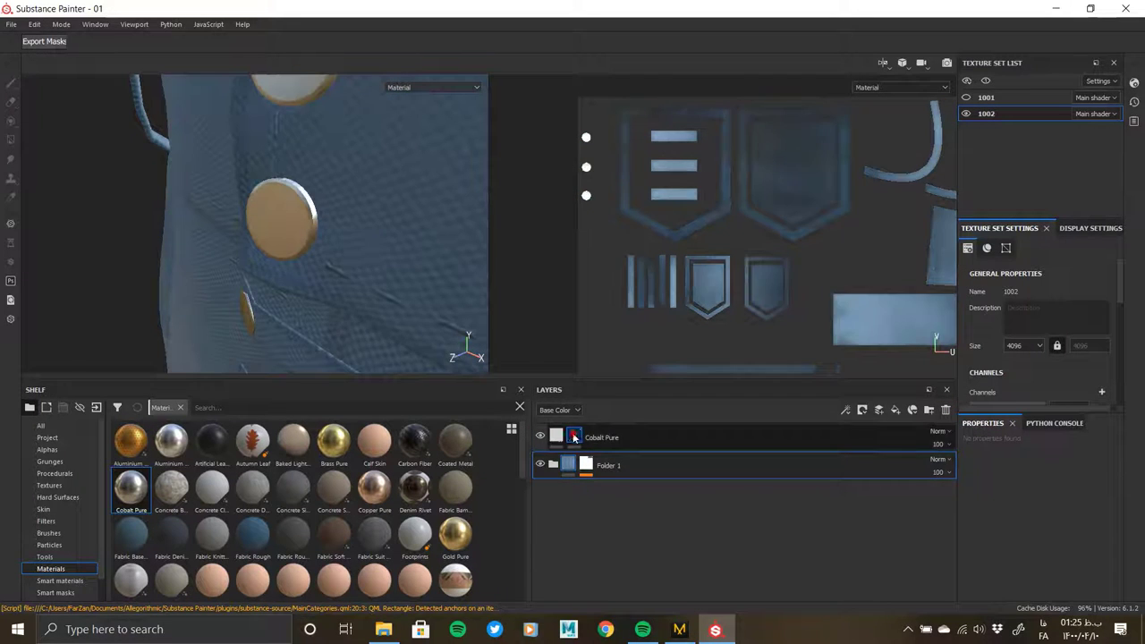
click(627, 437)
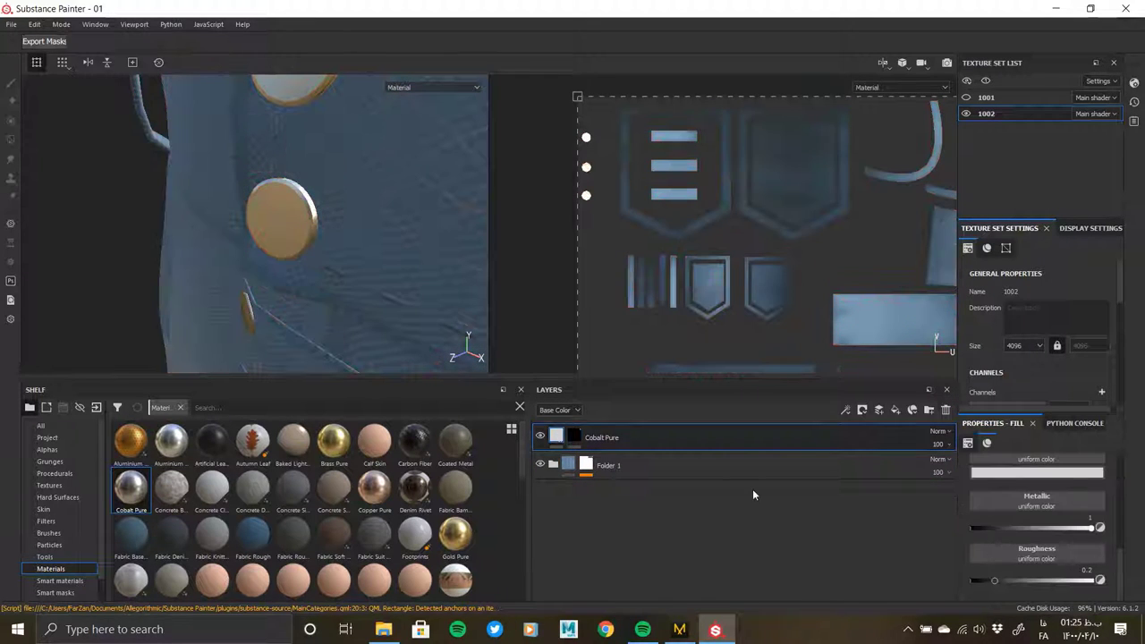
- Restore Fill layer 3 and copy its button mask onto the Cobalt Pure layer
key(ctrl+z)
click(573, 465)
right_click(573, 465)
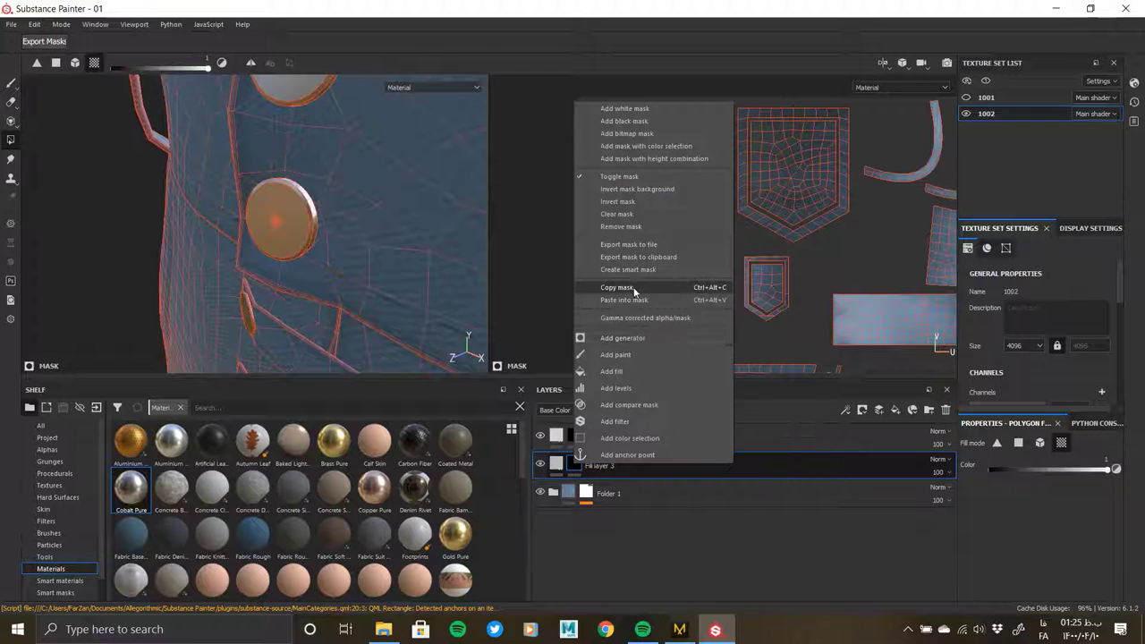
click(634, 290)
click(574, 437)
right_click(574, 438)
click(619, 272)
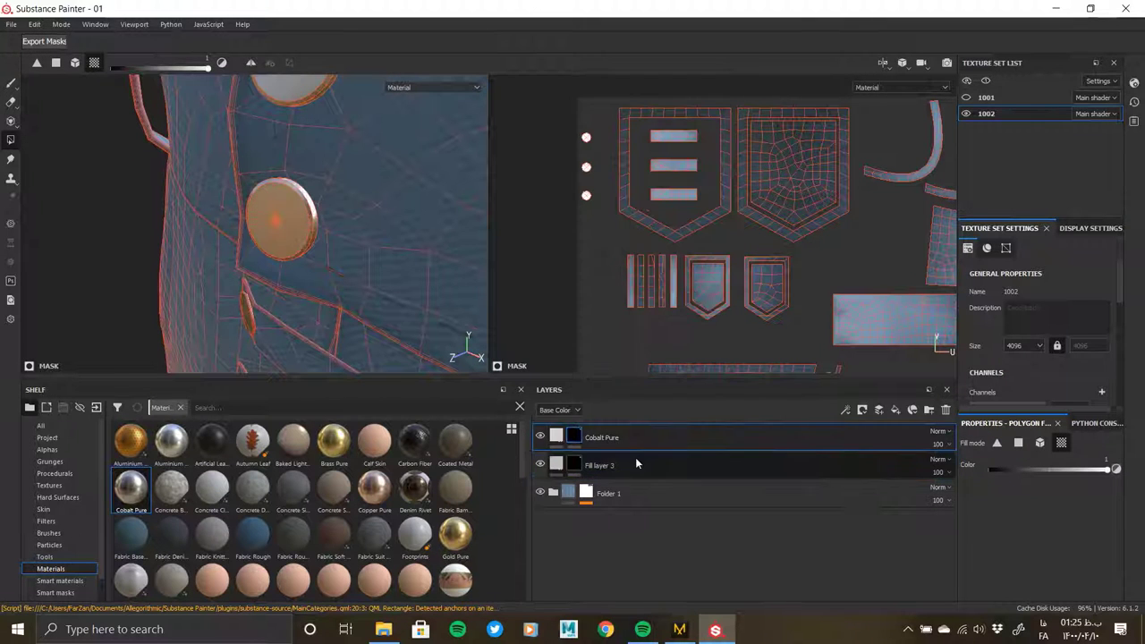
- Delete Fill layer 3 and set Cobalt Pure's roughness to about 0.17
click(631, 463)
click(946, 410)
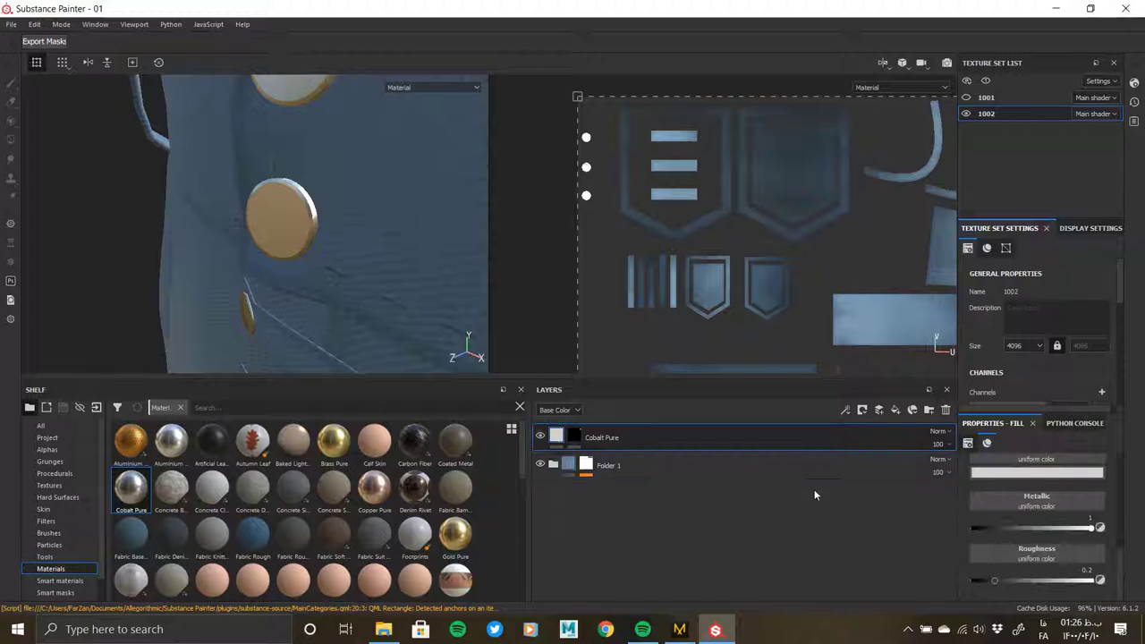
key(ctrl+z)
scroll(1047, 497, up, 5)
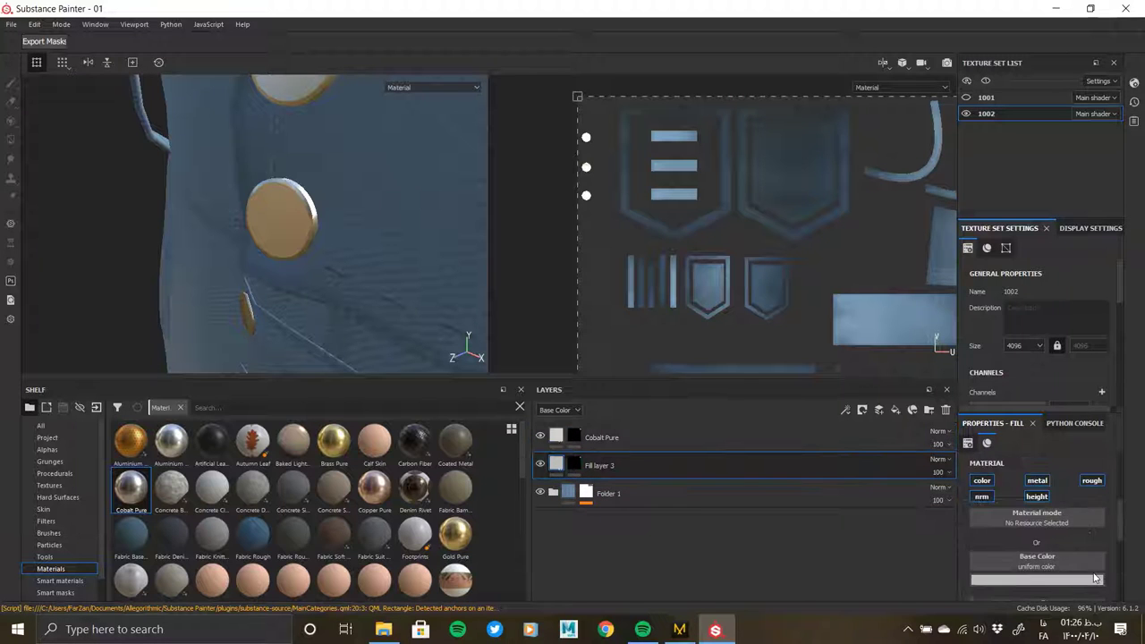
click(631, 463)
click(945, 410)
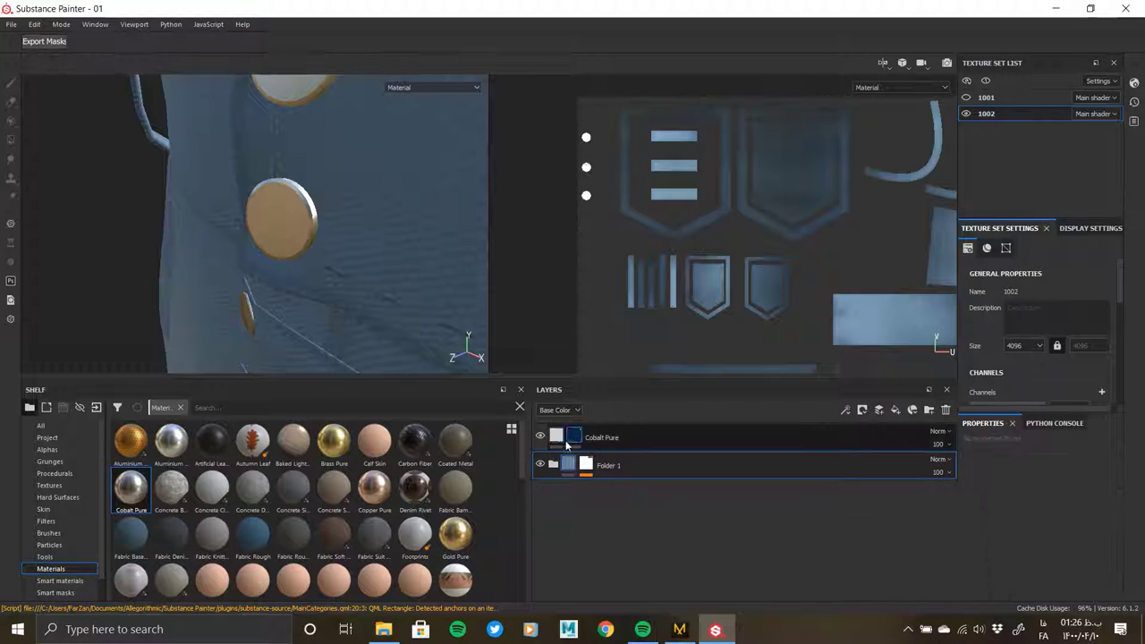
scroll(1047, 537, down, 5)
scroll(1035, 555, up, 1)
click(1037, 509)
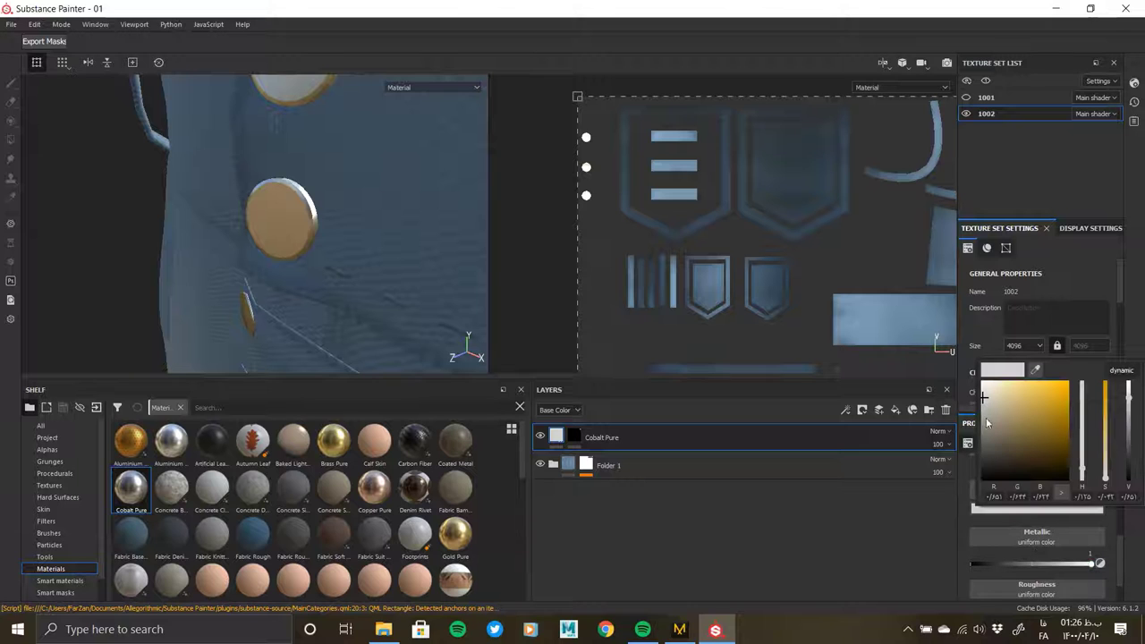
scroll(1034, 573, down, 1)
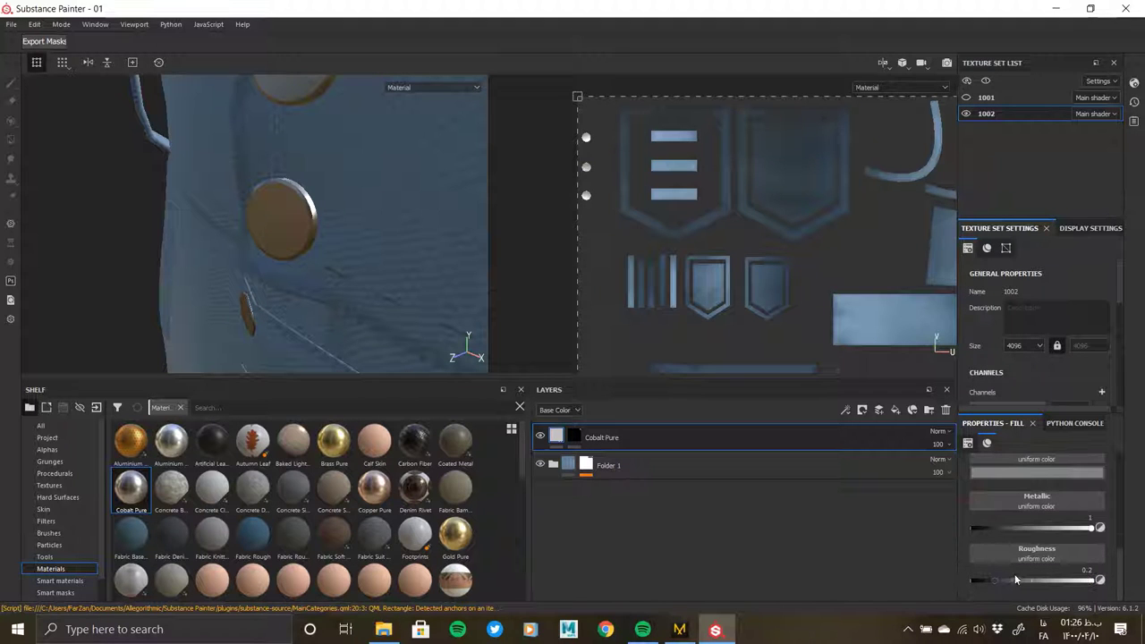
- Add a new plain Fill layer 3 on top, turning the model white
mouse_move(415, 343)
alt+mouse_down()
mouse_move(255, 163)
mouse_move(304, 290)
mouse_move(226, 223)
mouse_move(358, 251)
mouse_move(236, 256)
mouse_move(278, 254)
mouse_move(373, 304)
mouse_move(332, 171)
mouse_move(309, 161)
mouse_move(436, 177)
mouse_move(391, 163)
mouse_move(309, 186)
mouse_move(439, 199)
mouse_move(291, 197)
alt+mouse_up()
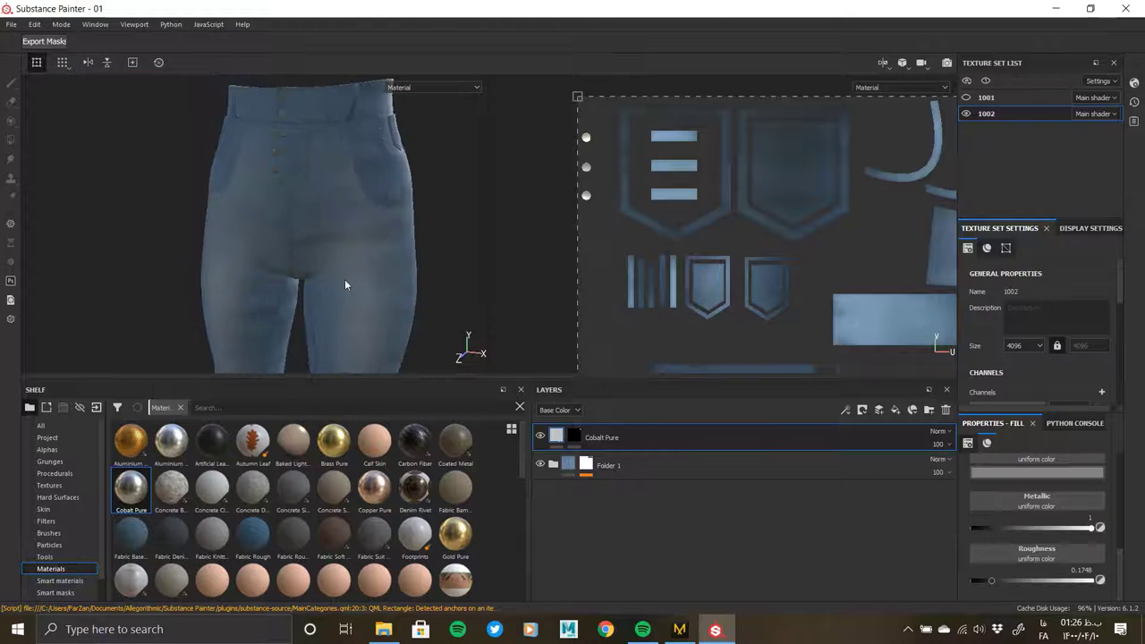
alt+middle_drag(337, 274, 340, 81)
click(896, 410)
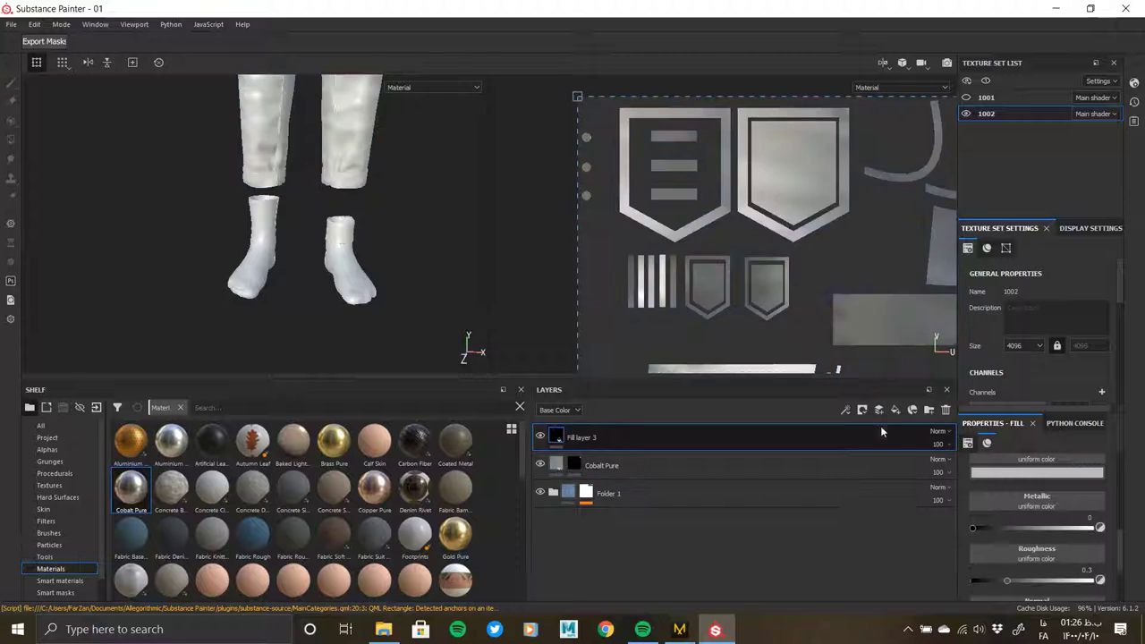
click(383, 634)
- Import 810.jpg from the Texture comic-pattern folder into the Painter shelf
double_click(480, 196)
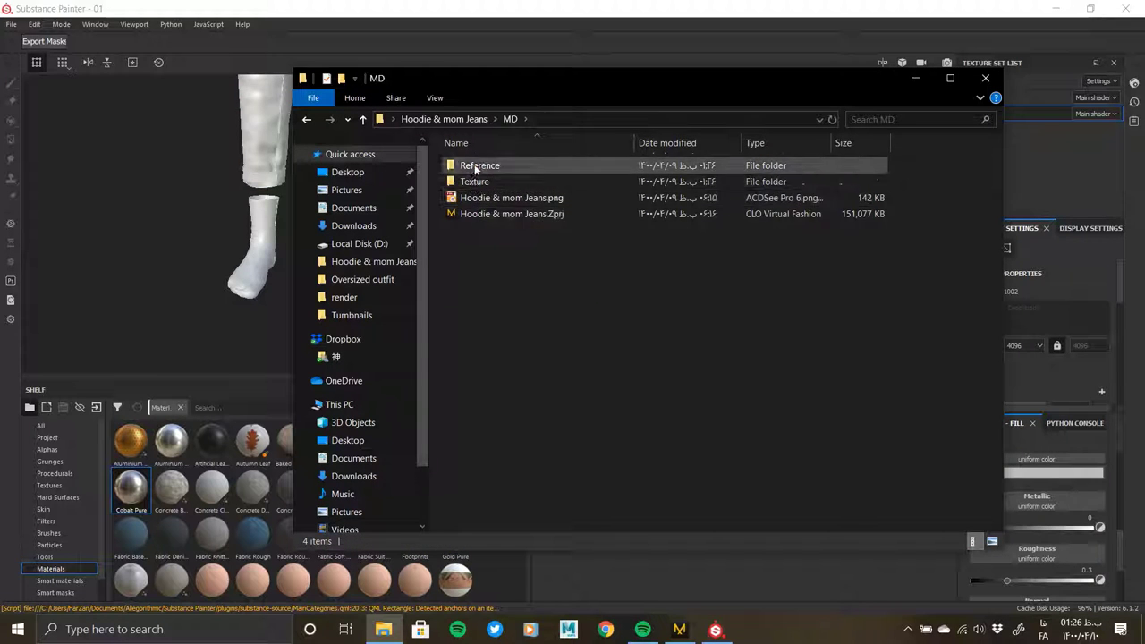
double_click(475, 167)
key(BackSpace)
double_click(488, 181)
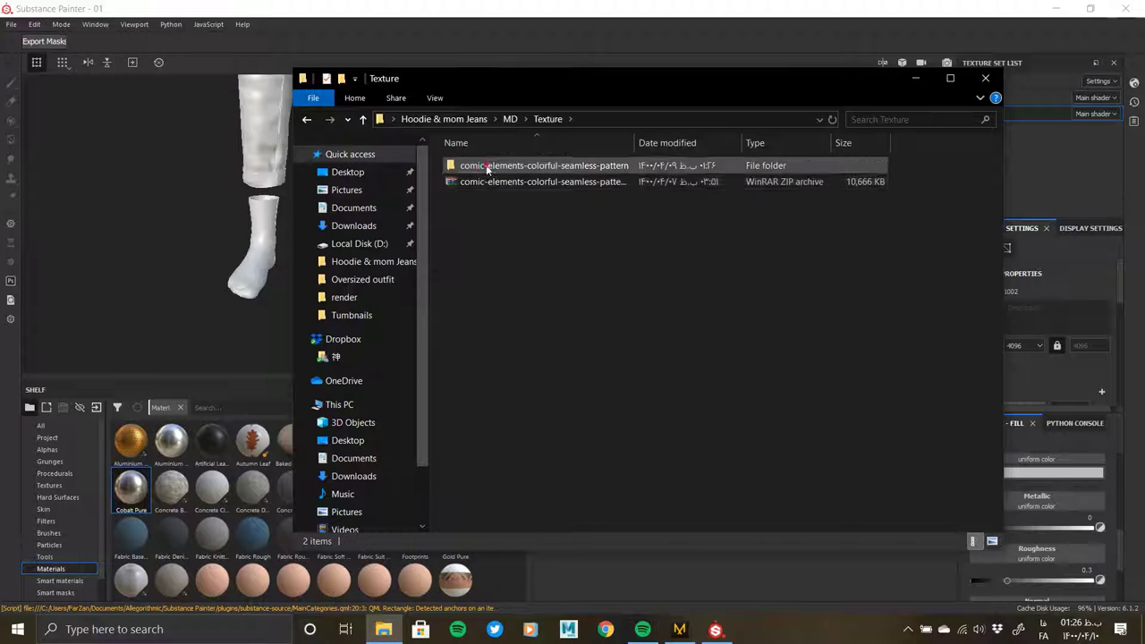
double_click(488, 167)
click(470, 182)
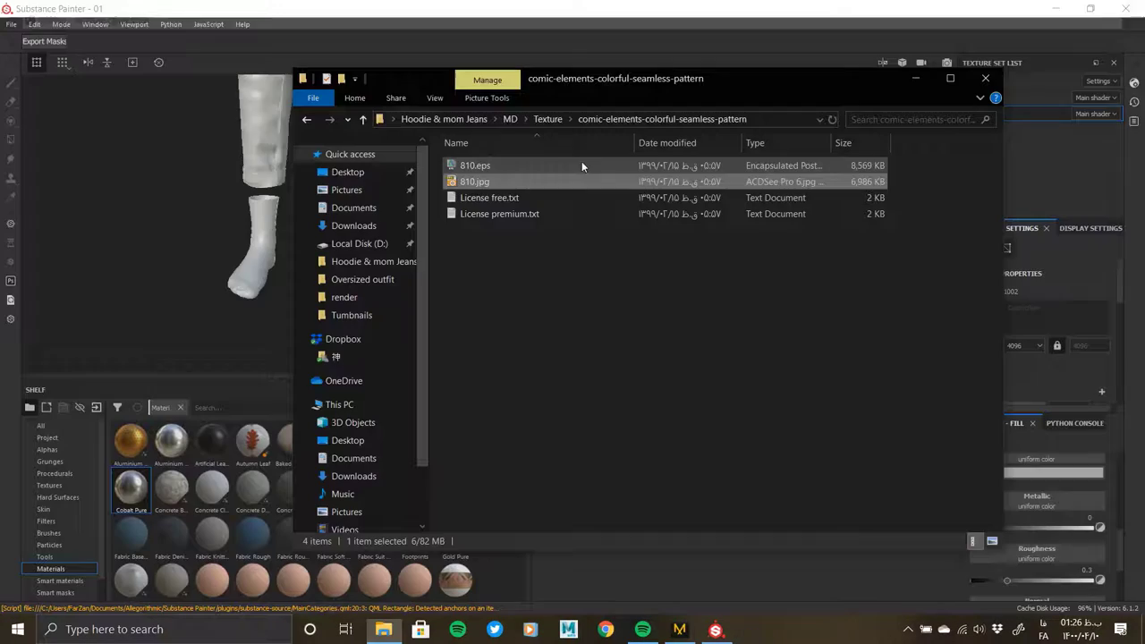
drag(479, 182, 246, 376)
click(722, 194)
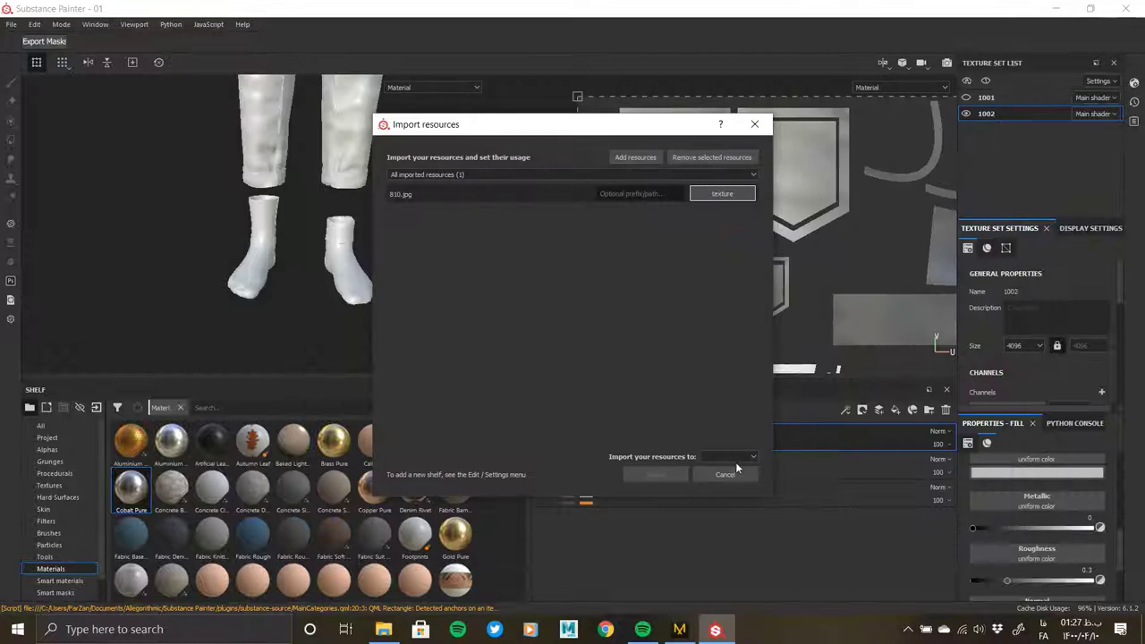
click(724, 481)
click(656, 474)
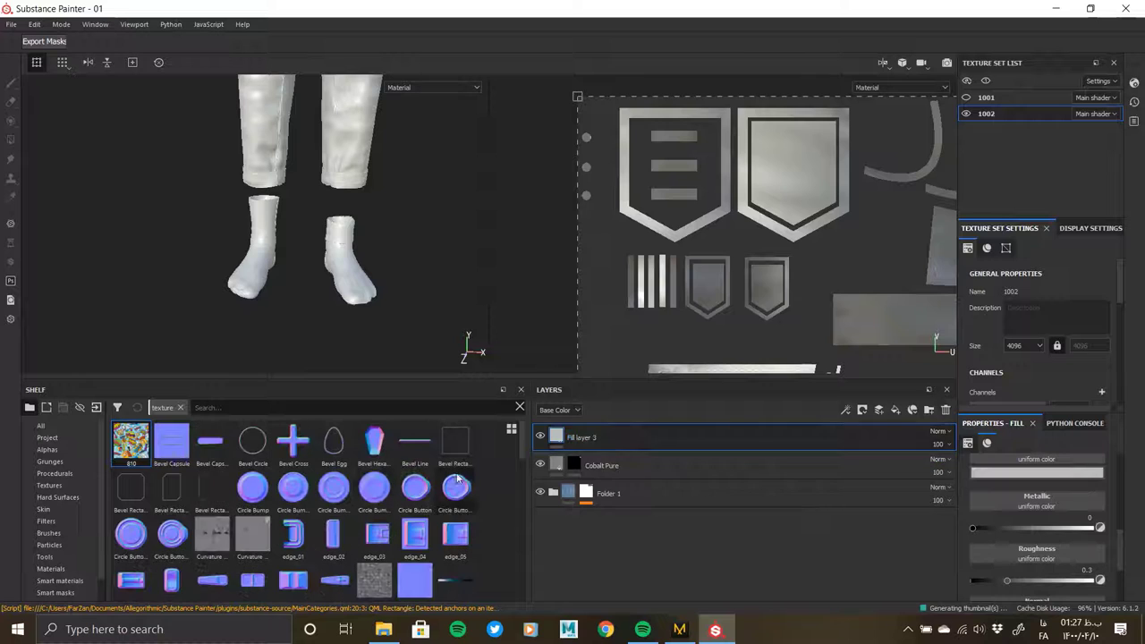
- Give Fill layer 3 a polygon-fill mask covering only the socked feet
right_click(577, 448)
click(690, 379)
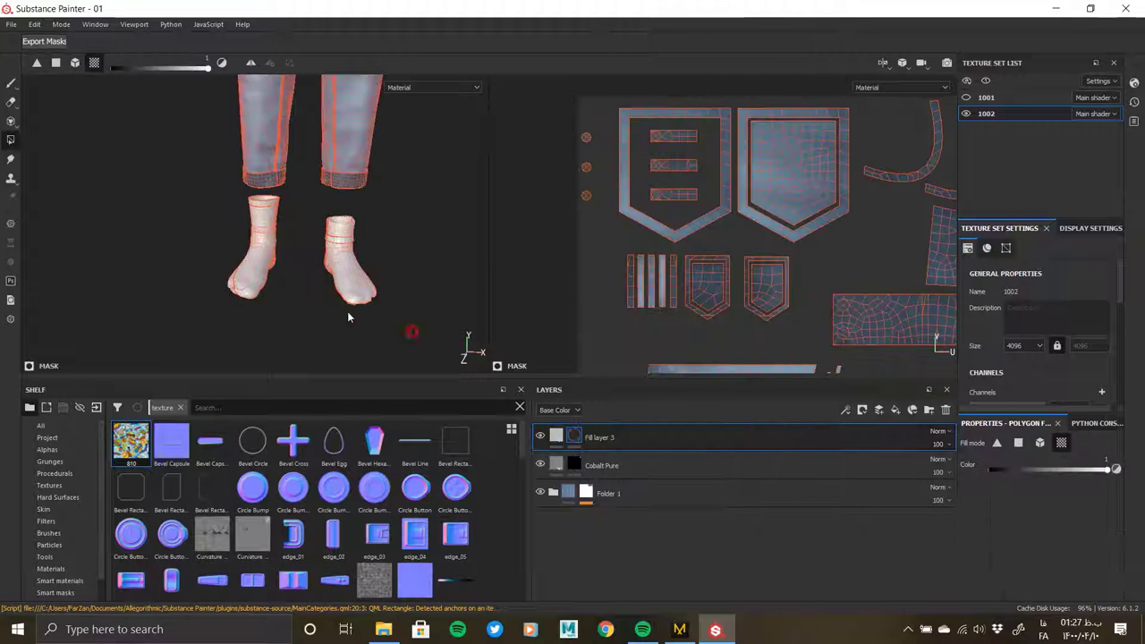
drag(186, 207, 186, 207)
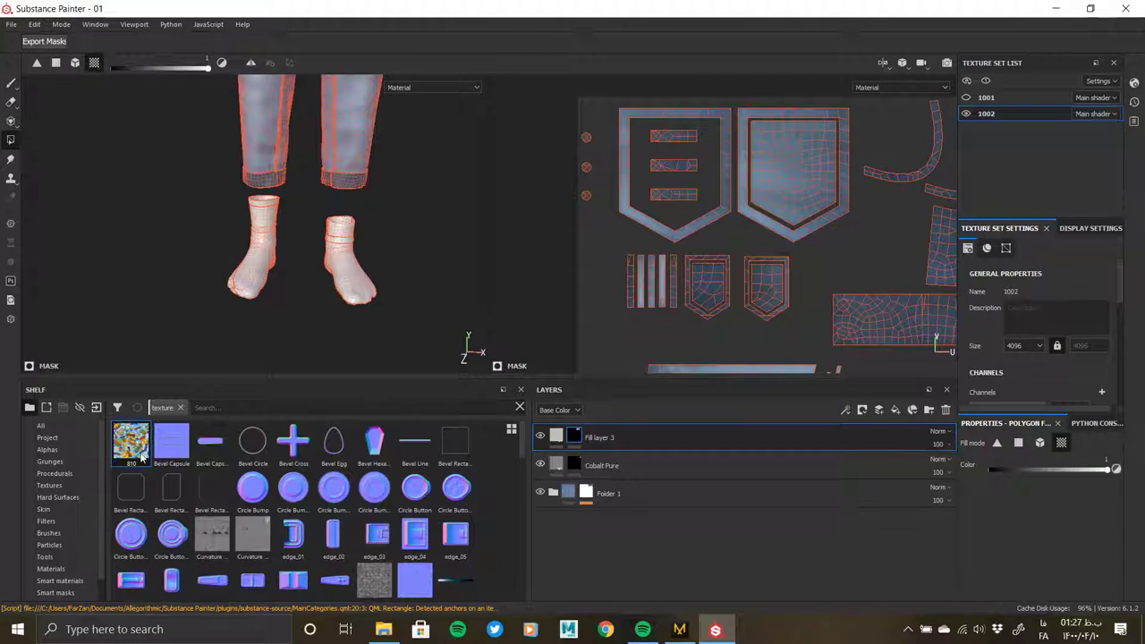
click(556, 437)
- Use the 810 texture as Fill layer 3's base colour, tiled at scale 10
drag(1032, 468, 1025, 459)
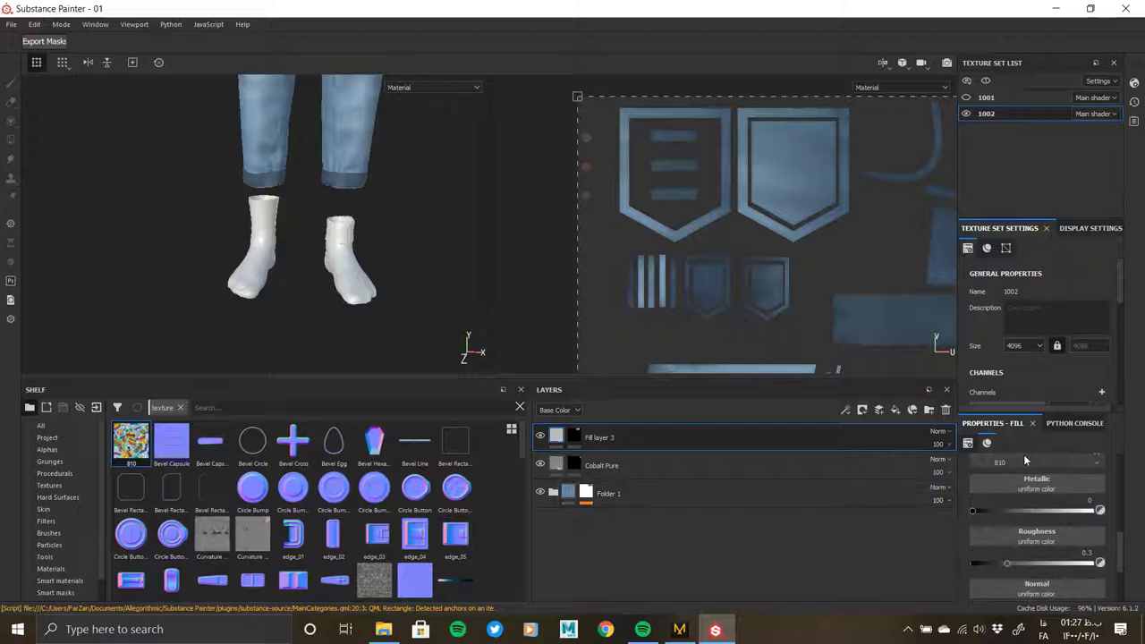
scroll(1030, 466, up, 2)
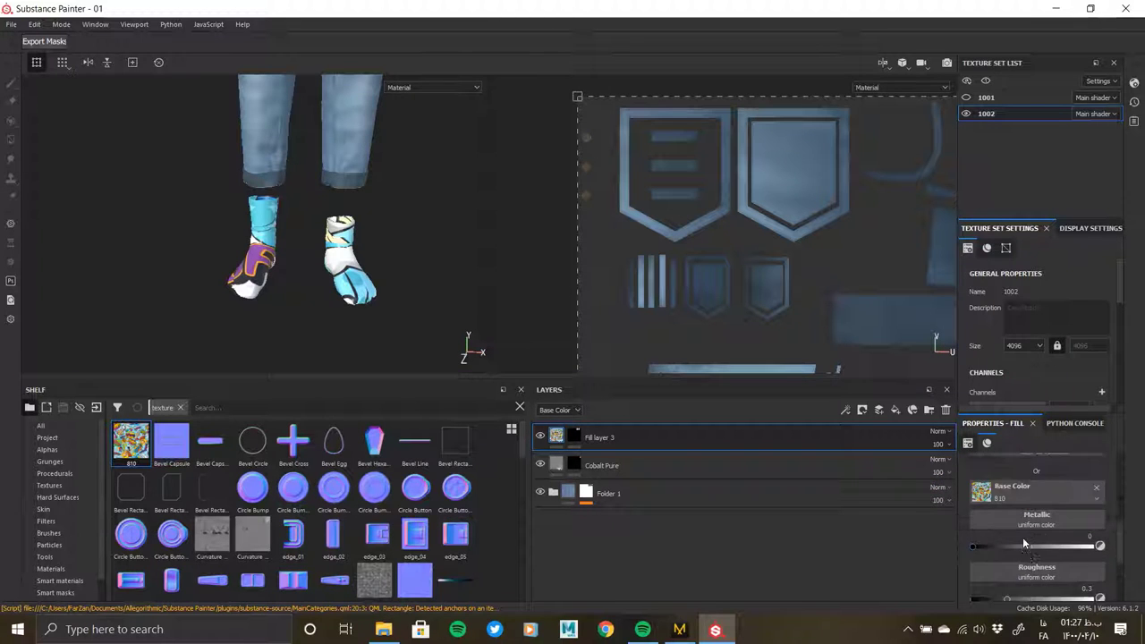
scroll(1030, 466, up, 2)
scroll(1030, 466, up, 2)
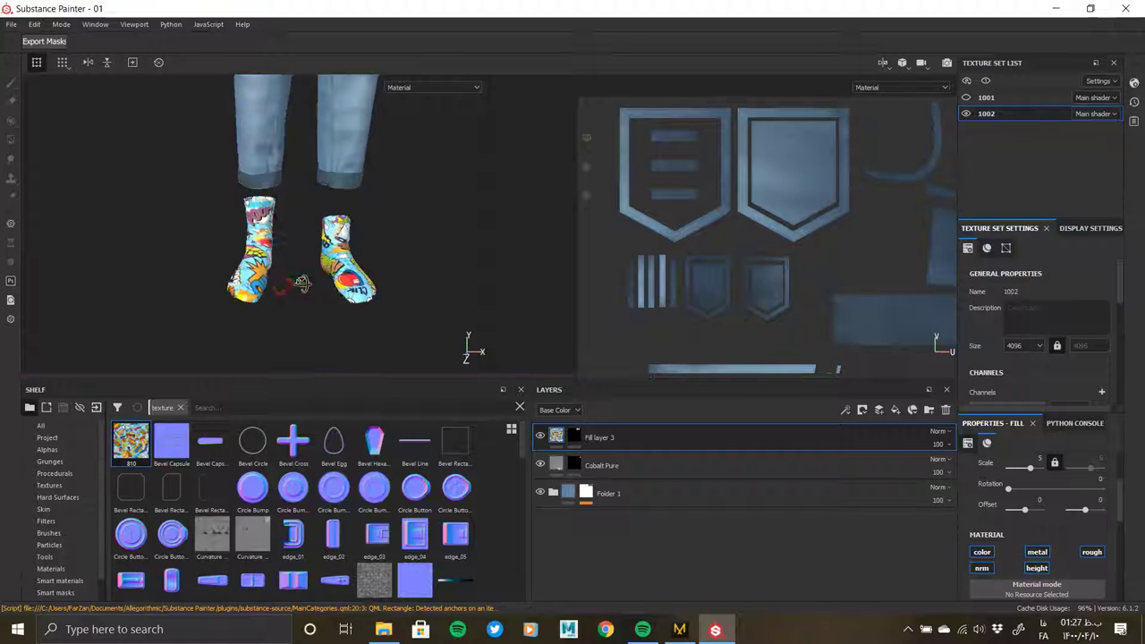
scroll(317, 145, up, 2)
alt+drag(317, 145, 376, 206)
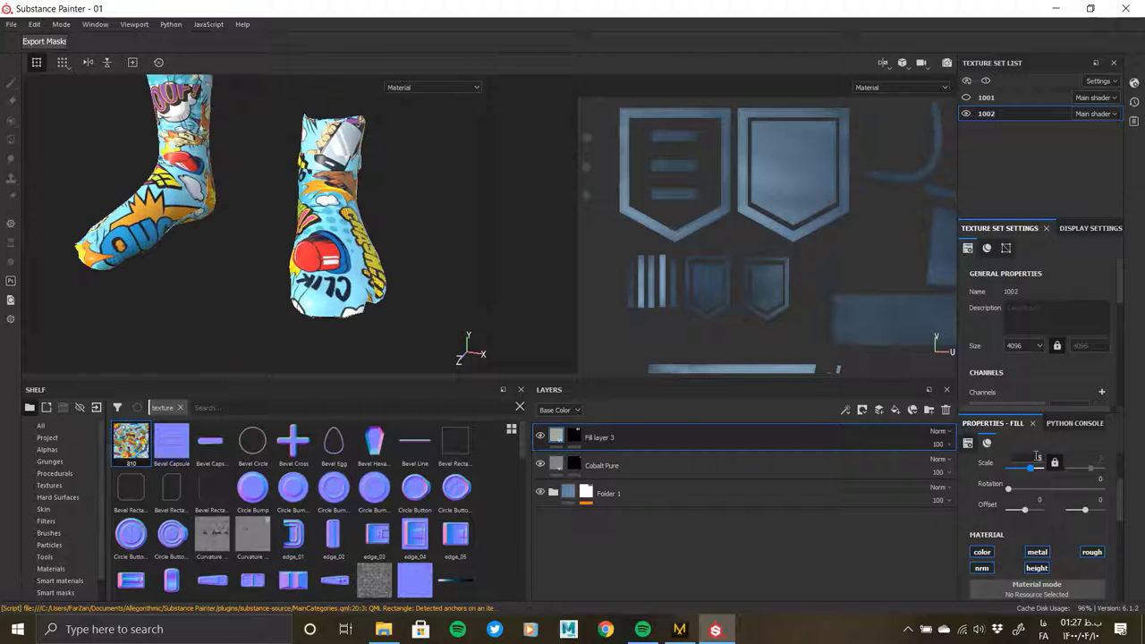
drag(1035, 466, 1037, 460)
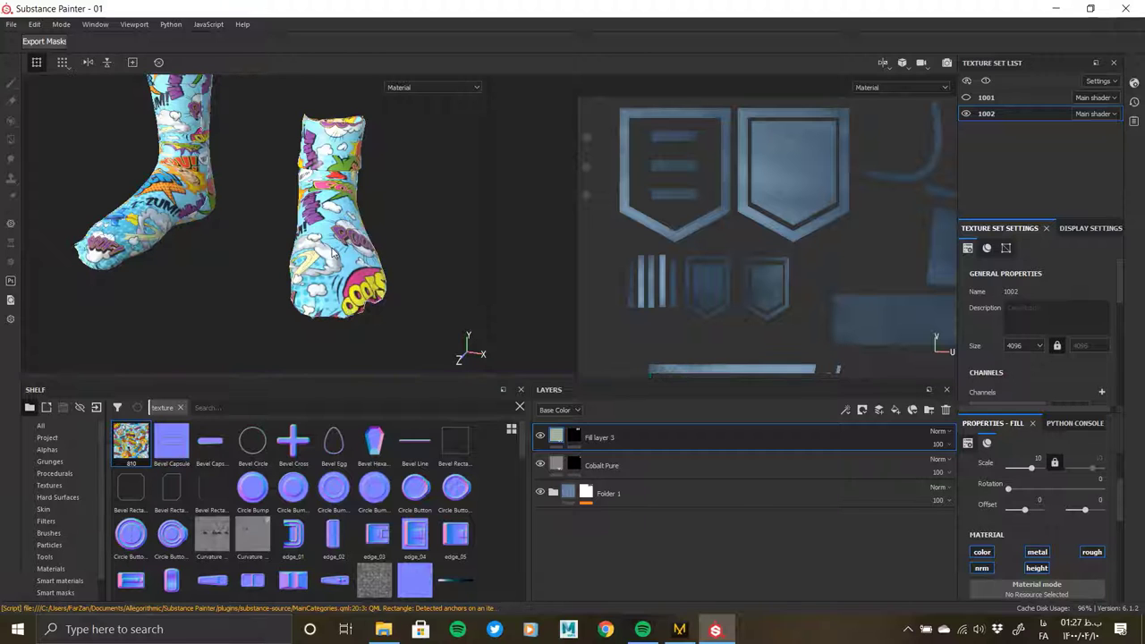
alt+drag(331, 241, 376, 235)
- Raise the socks' roughness to about 0.77 and assign Weave 2 to the Height slot
scroll(1017, 562, down, 2)
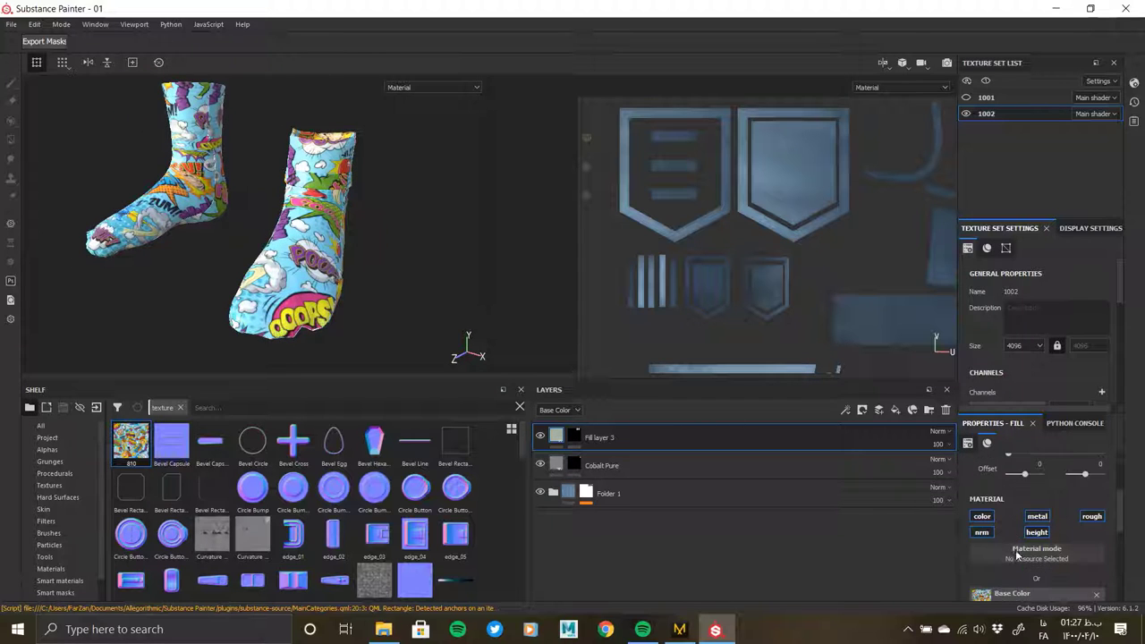
scroll(1017, 562, down, 2)
scroll(1017, 562, down, 2)
scroll(1017, 562, down, 2)
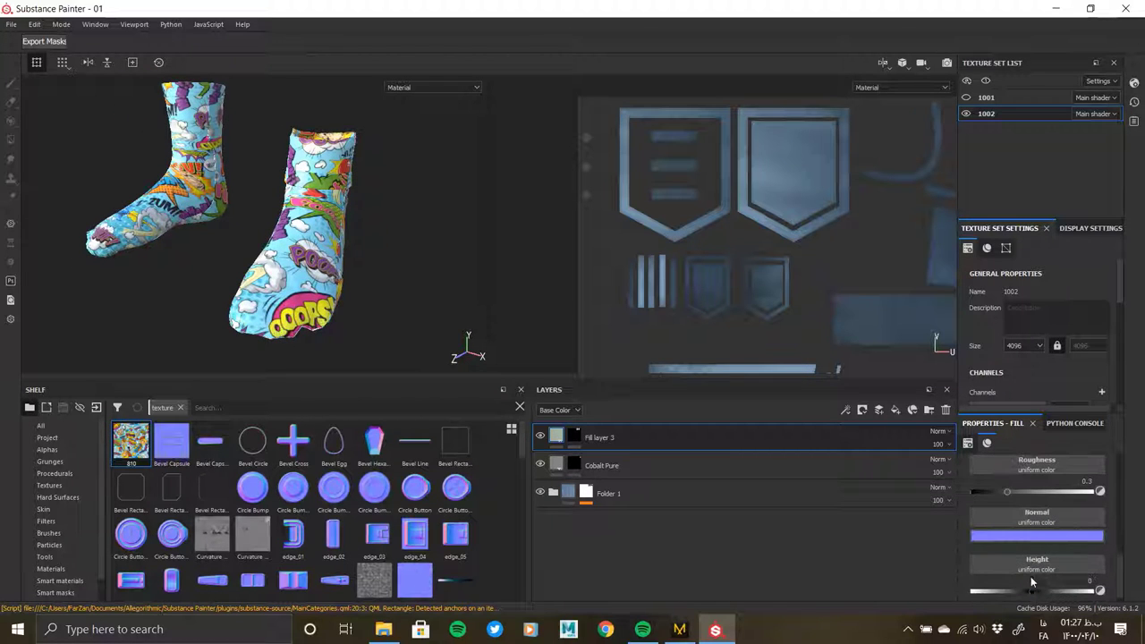
scroll(1031, 583, up, 3)
scroll(1029, 573, up, 1)
scroll(1006, 544, down, 1)
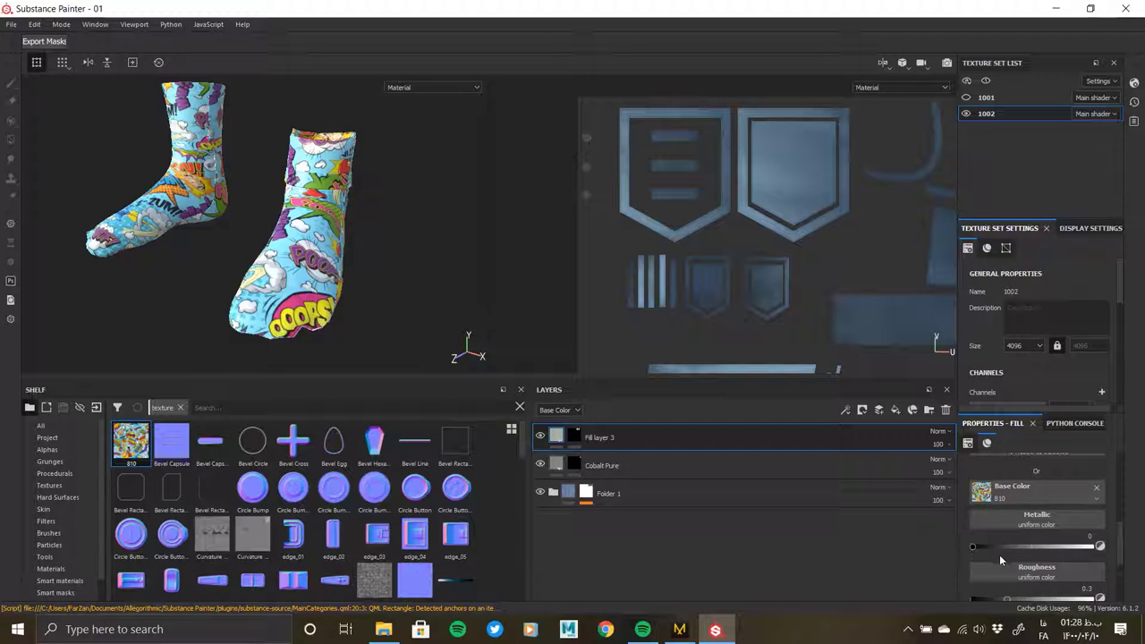
scroll(1002, 561, down, 1)
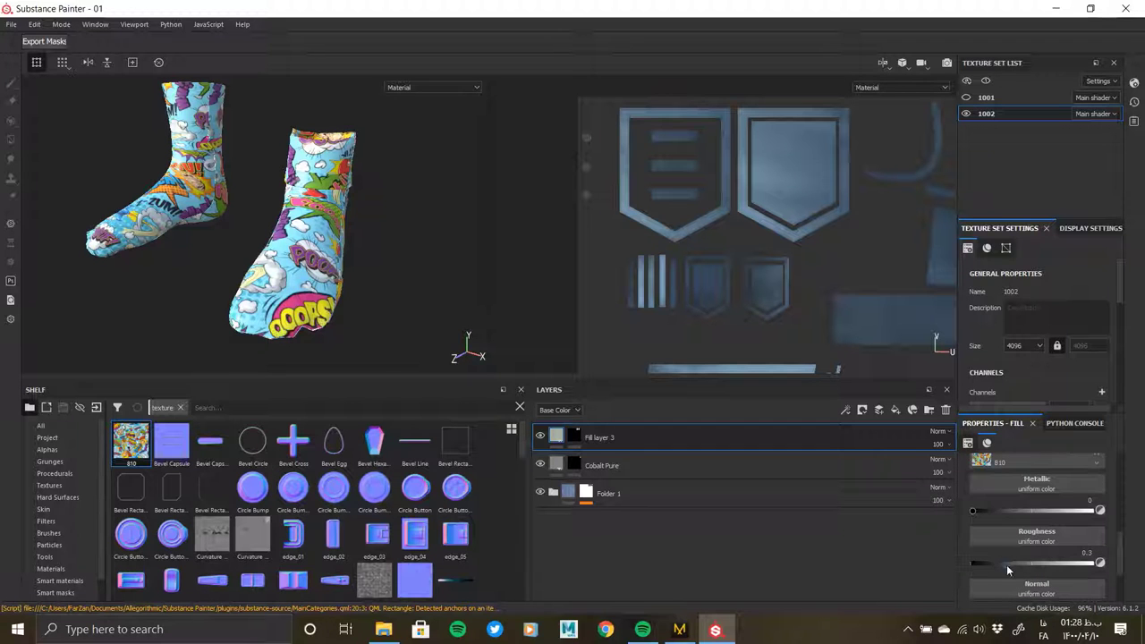
scroll(1060, 559, up, 2)
click(1053, 554)
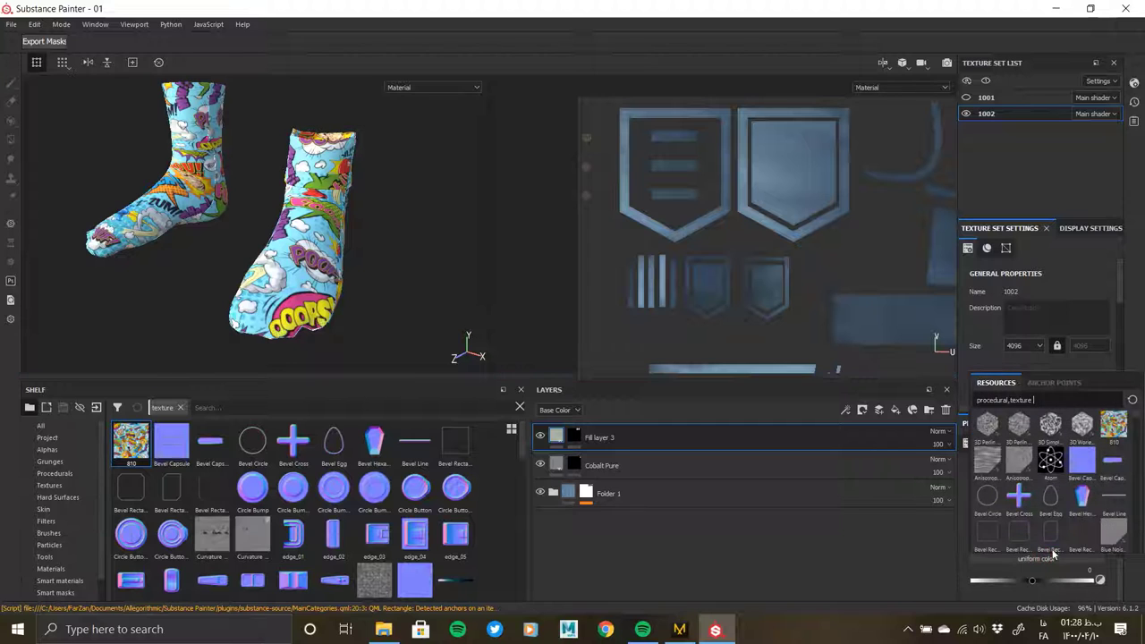
drag(1138, 419, 1142, 549)
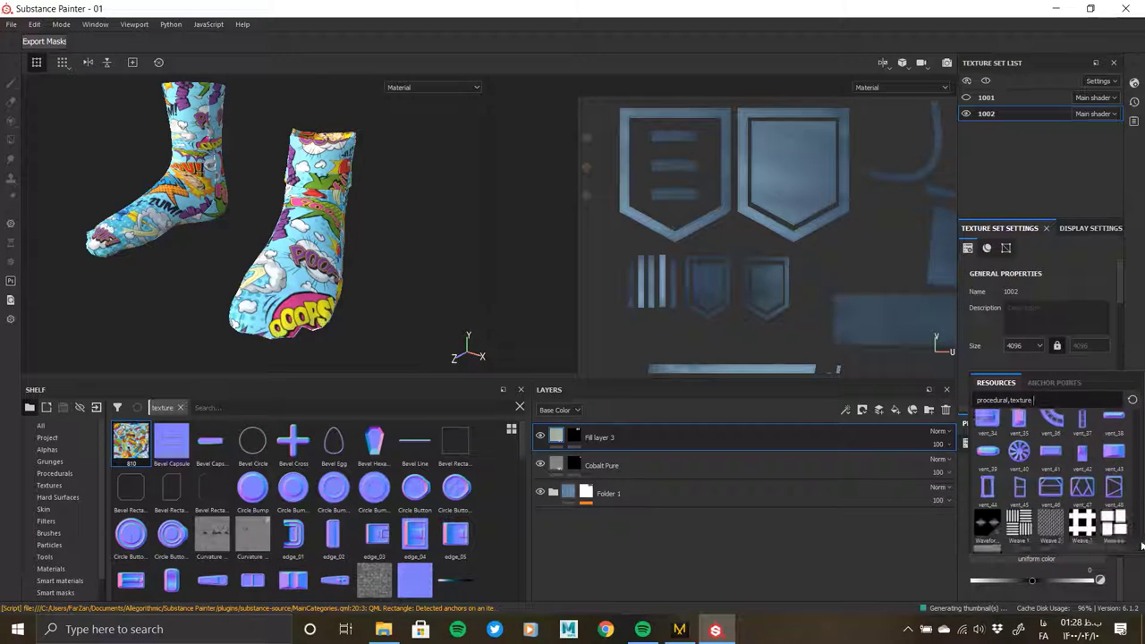
click(1053, 506)
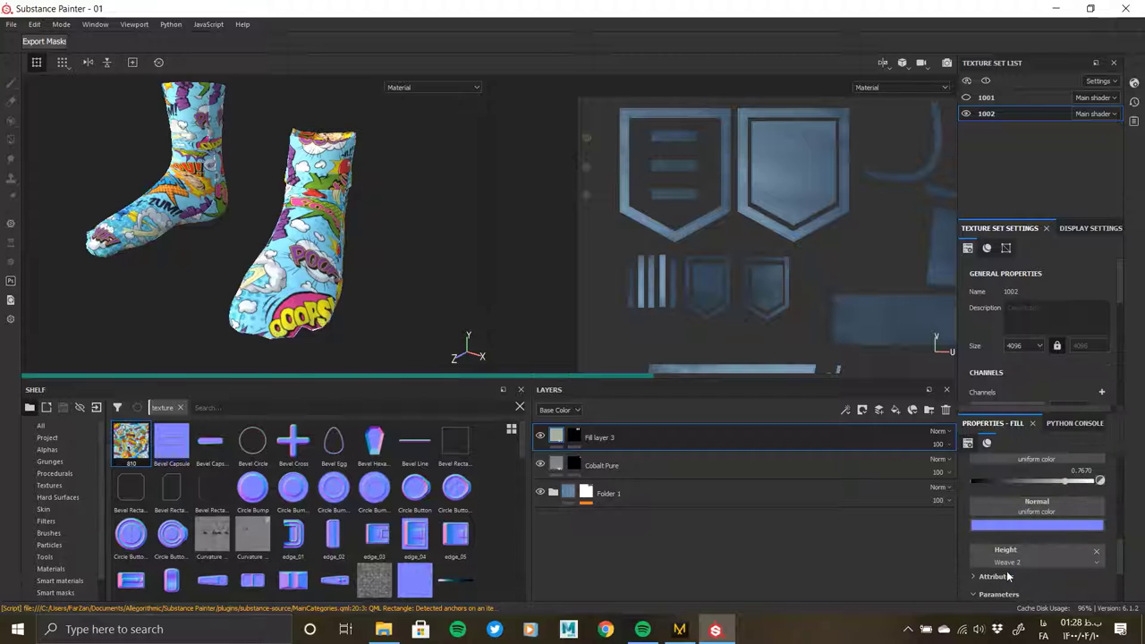
- Set the Weave 2 pattern tiling to 18 for a finer knit
drag(1122, 482, 1122, 472)
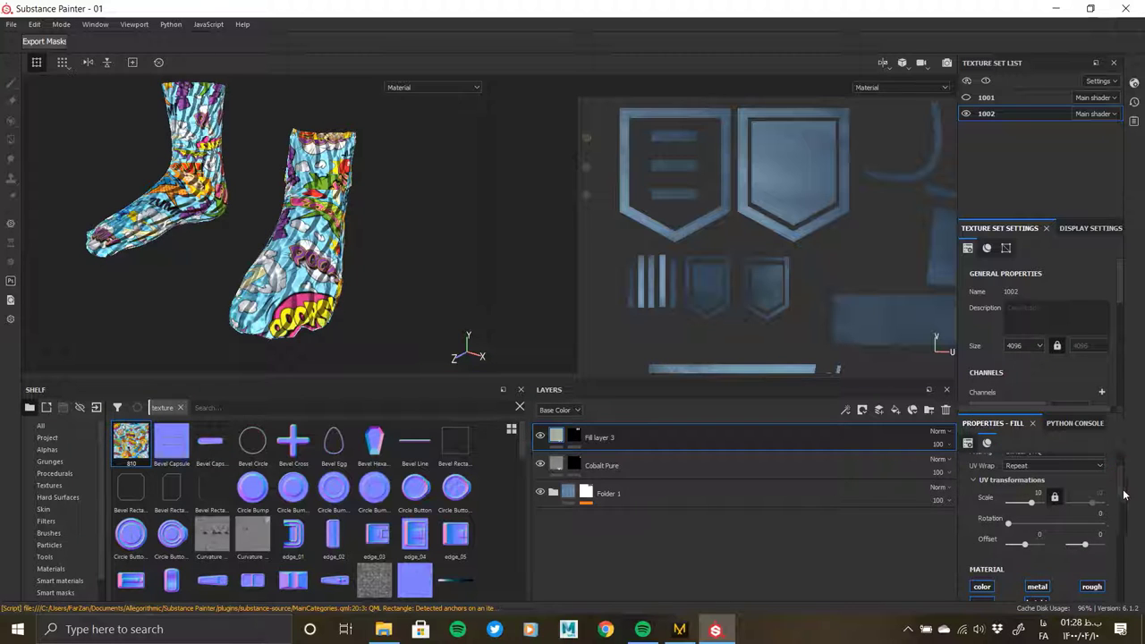
scroll(1074, 536, down, 5)
scroll(1015, 582, down, 2)
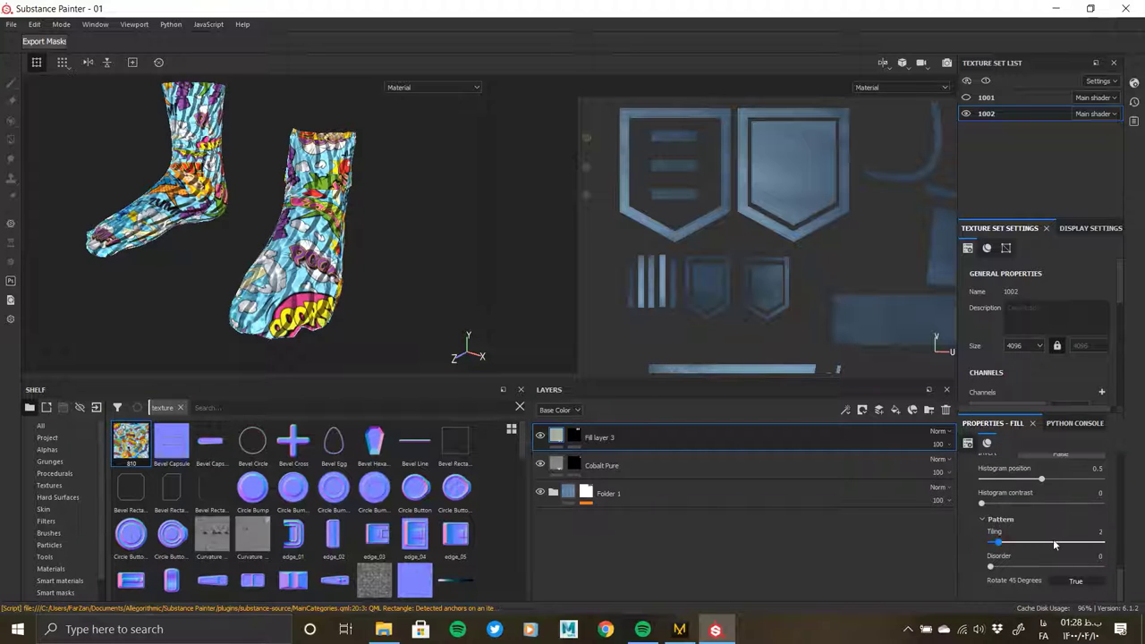
click(1104, 543)
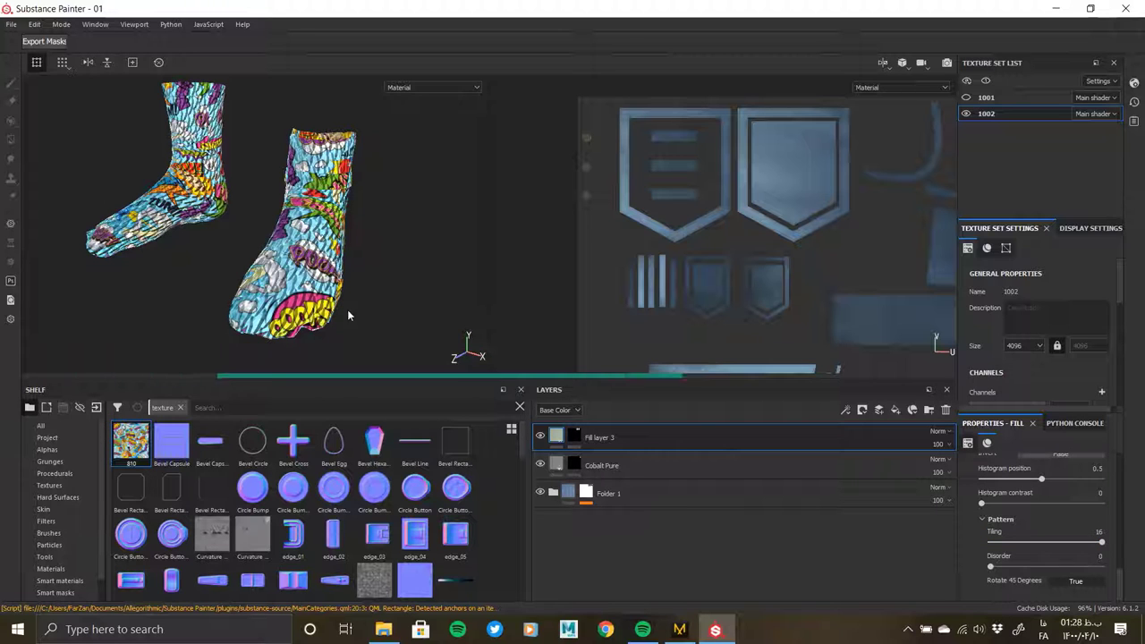
scroll(346, 370, up, 3)
scroll(345, 370, up, 5)
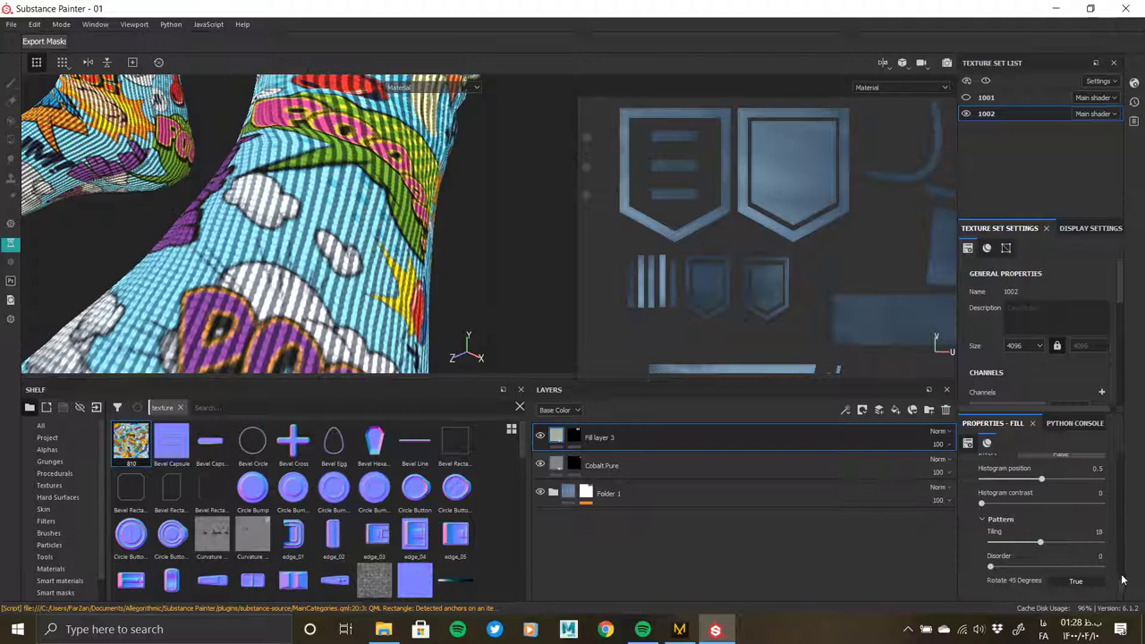
scroll(1051, 537, up, 10)
scroll(1064, 354, down, 2)
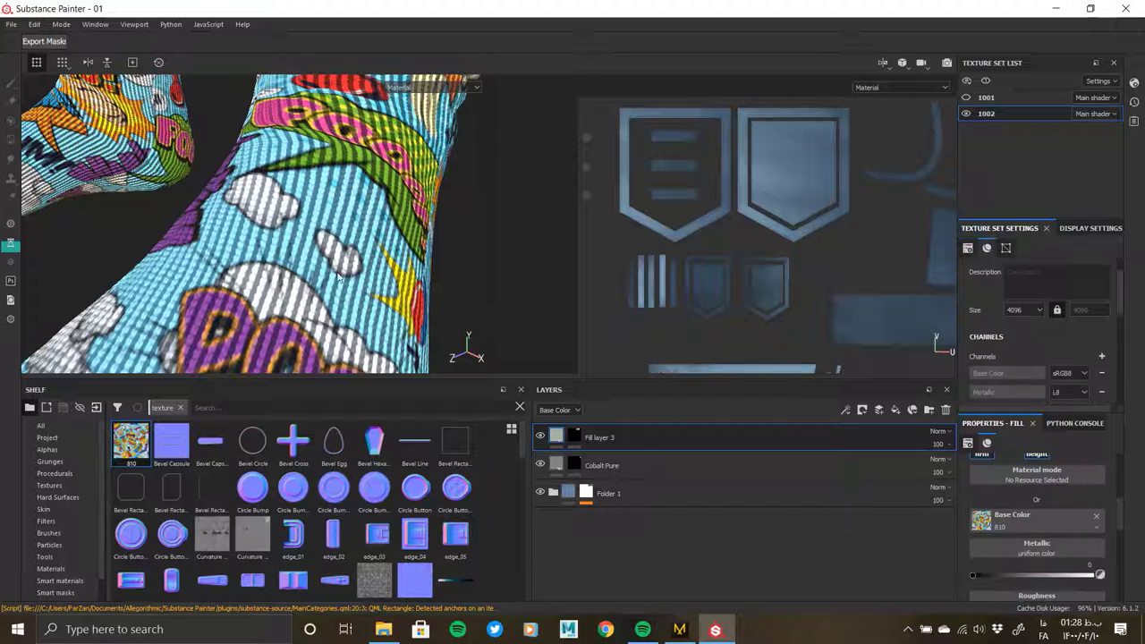
- Show the Height channel, lower Fill layer 3's height opacity to about 9, and save
click(559, 410)
click(554, 472)
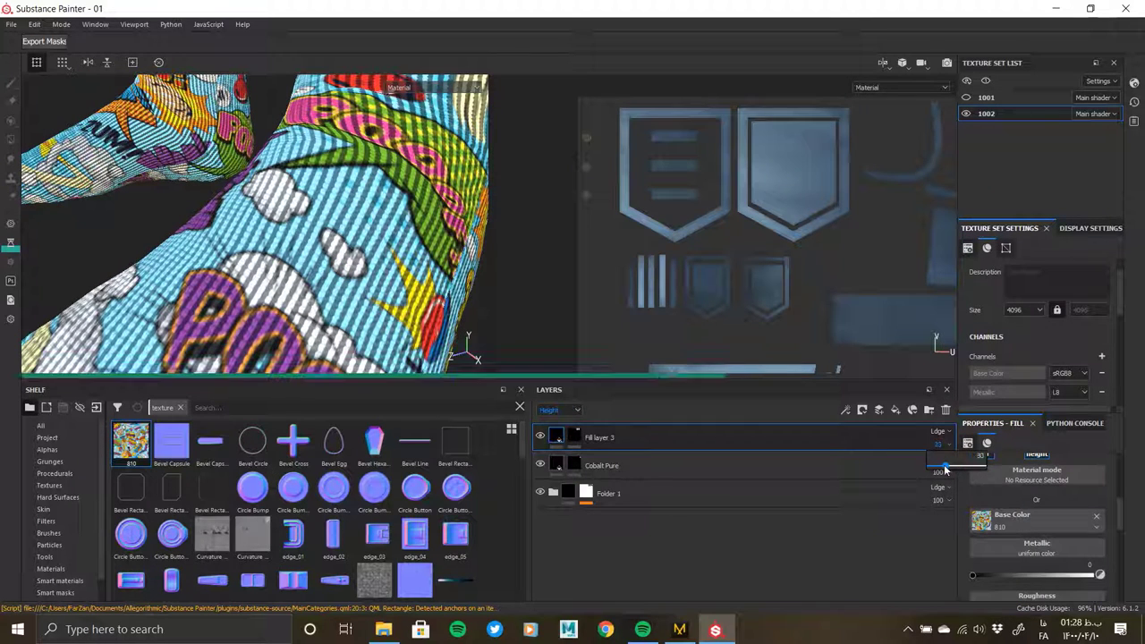
drag(946, 469, 937, 469)
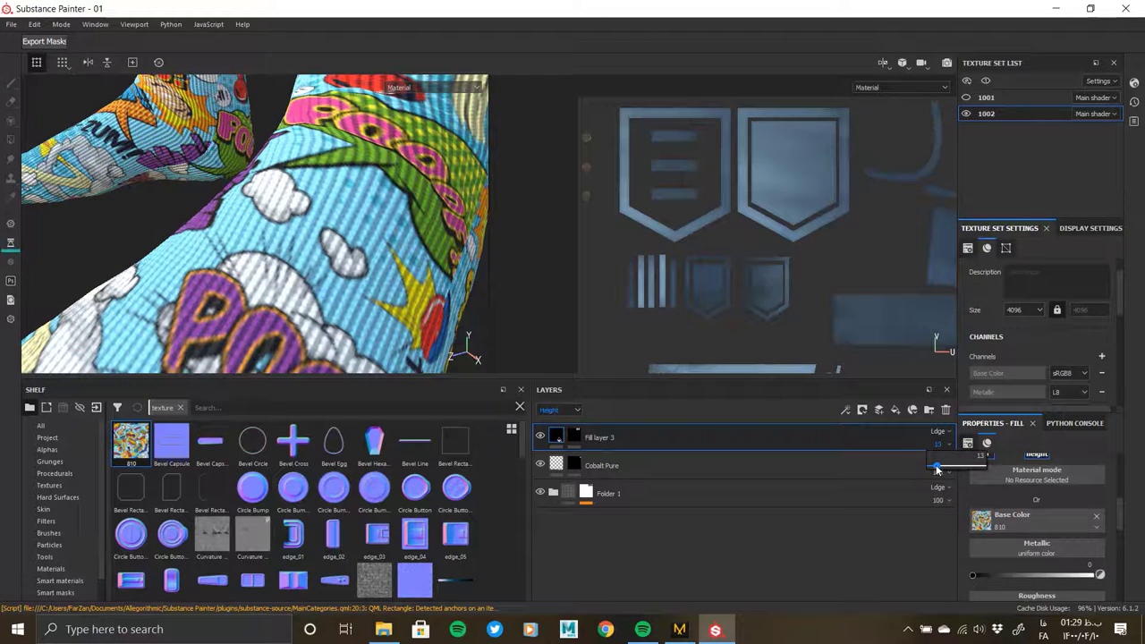
alt+drag(403, 322, 320, 317)
key(ctrl+s)
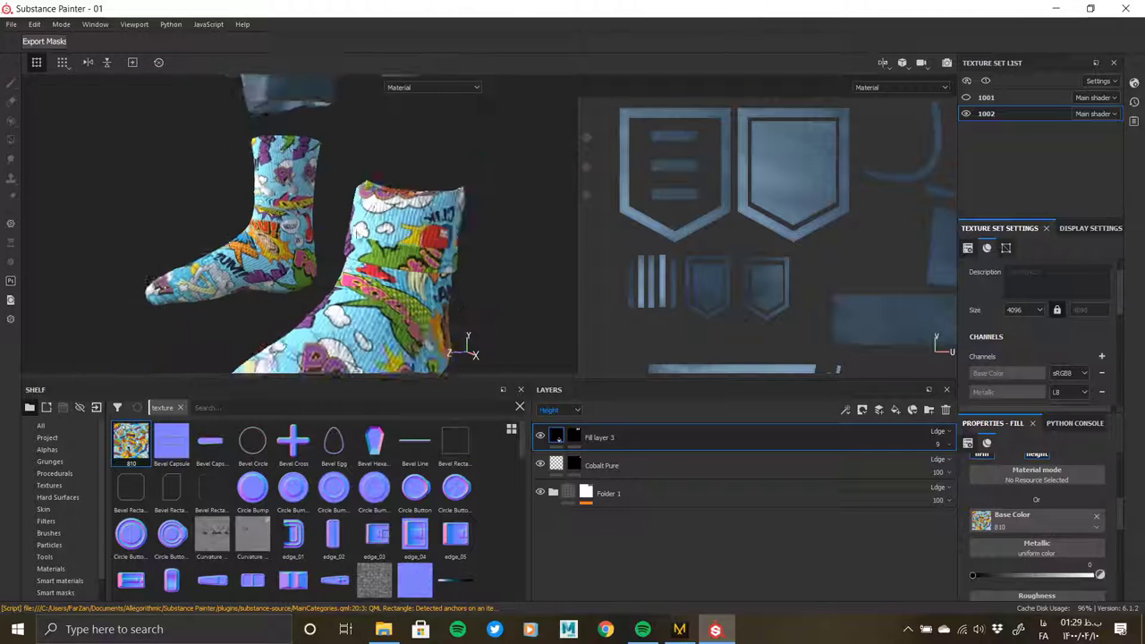
- Make the hoodie's texture set 1001 visible again and select it for editing
alt+middle_drag(345, 158, 340, 230)
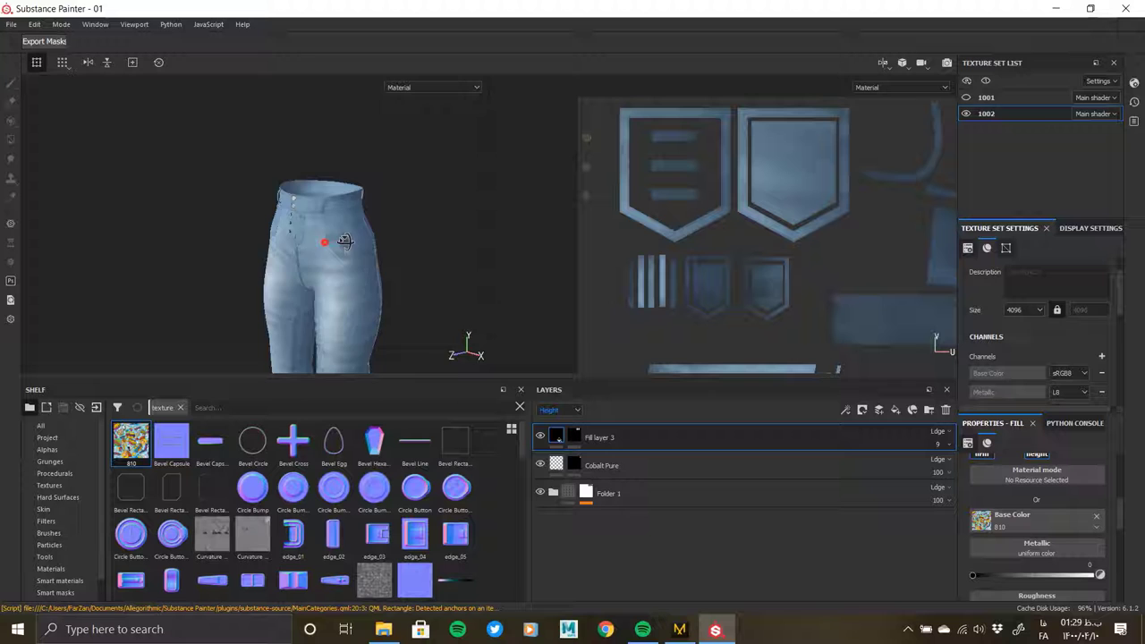
click(967, 97)
scroll(372, 253, up, 5)
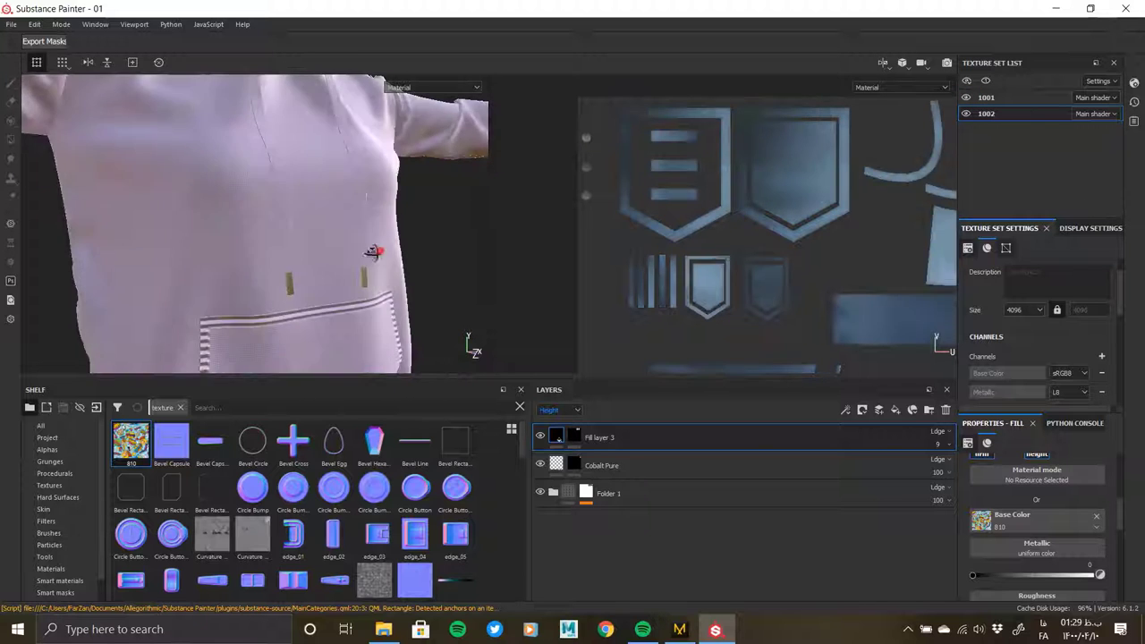
scroll(372, 253, up, 3)
scroll(340, 304, down, 5)
scroll(333, 284, down, 3)
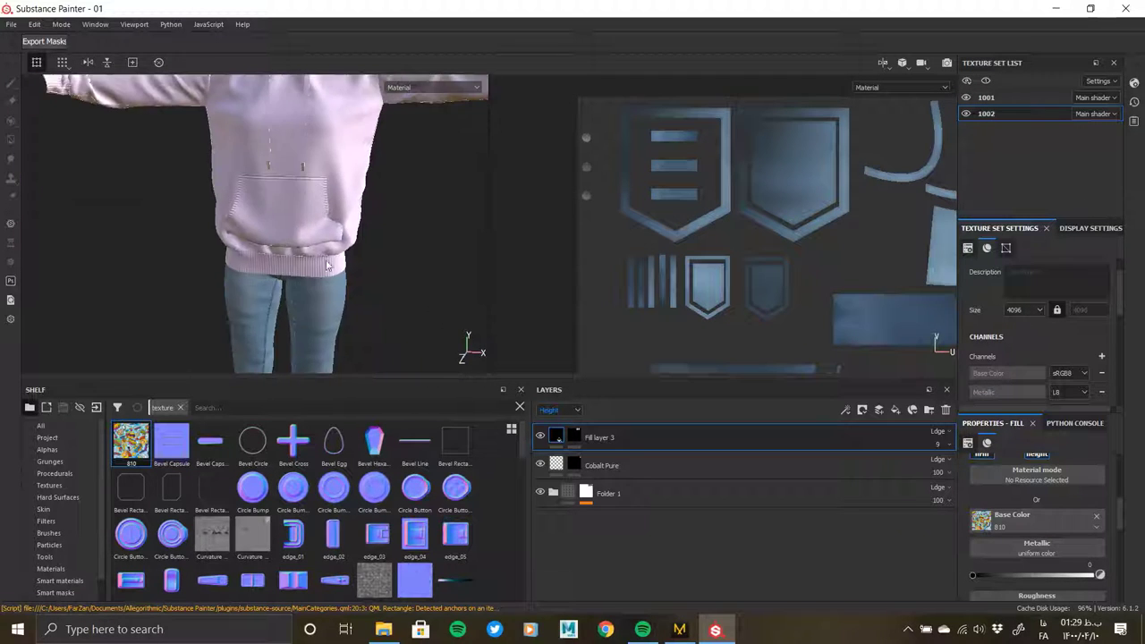
scroll(327, 266, down, 2)
alt+middle_drag(307, 250, 268, 179)
scroll(231, 224, down, 3)
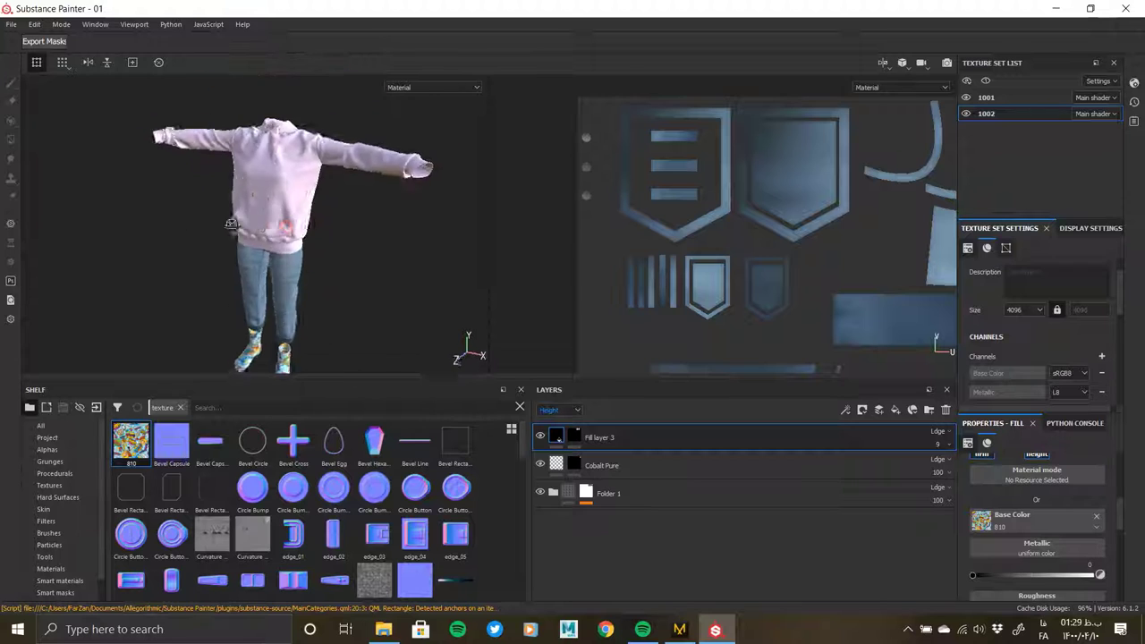
alt+drag(230, 224, 376, 233)
click(1009, 97)
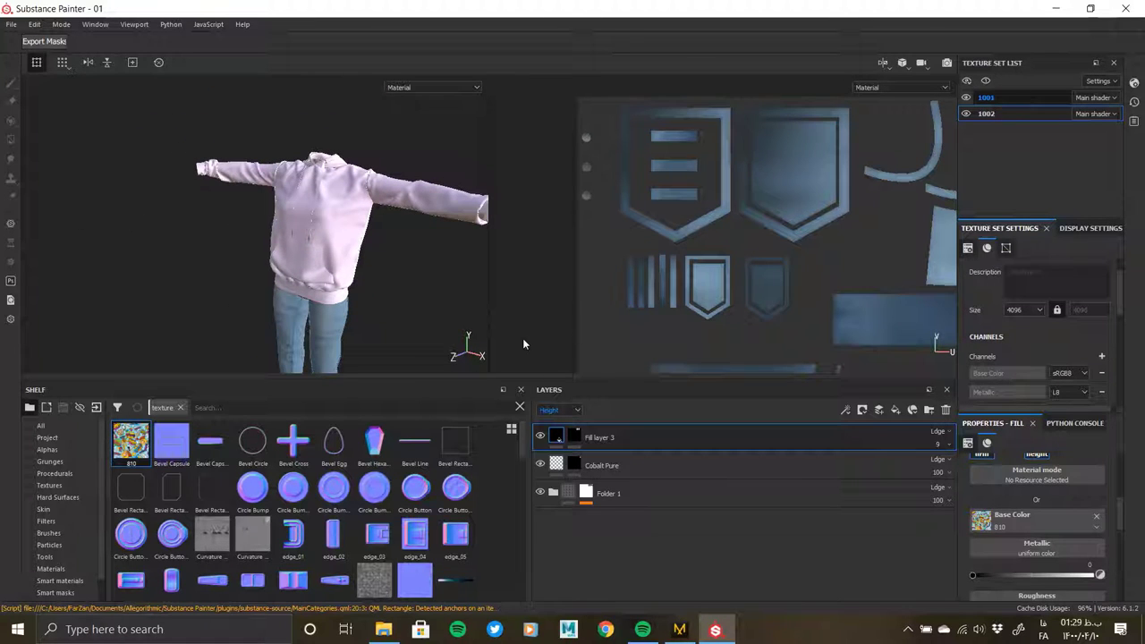
- Add a height-only fill layer to the hoodie with a black mask containing a fill effect
click(896, 410)
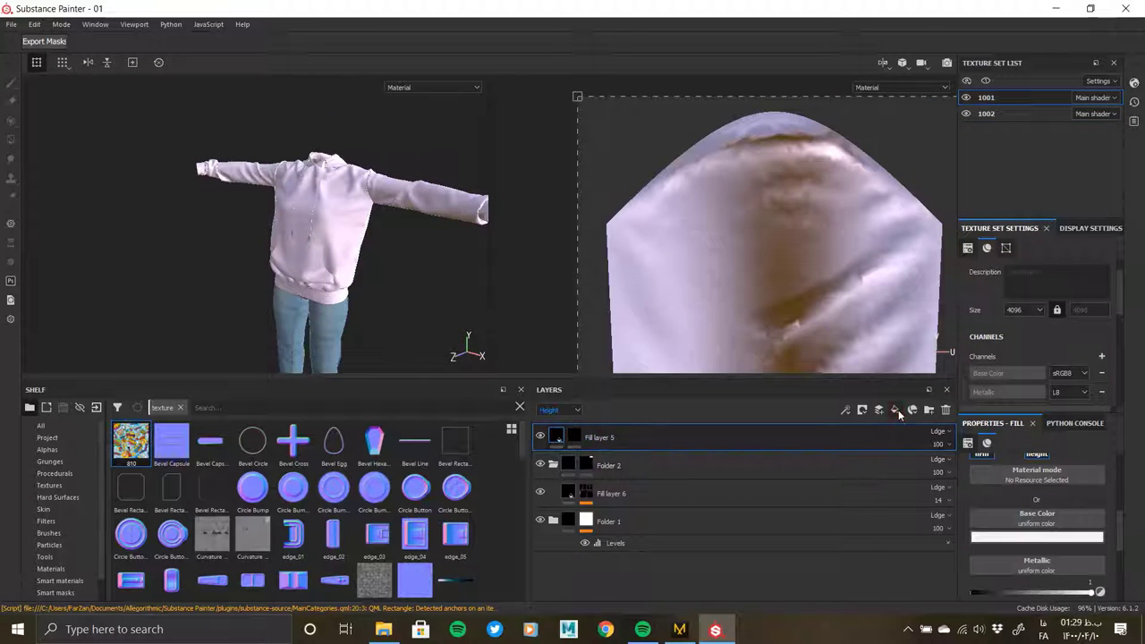
scroll(1003, 543, up, 2)
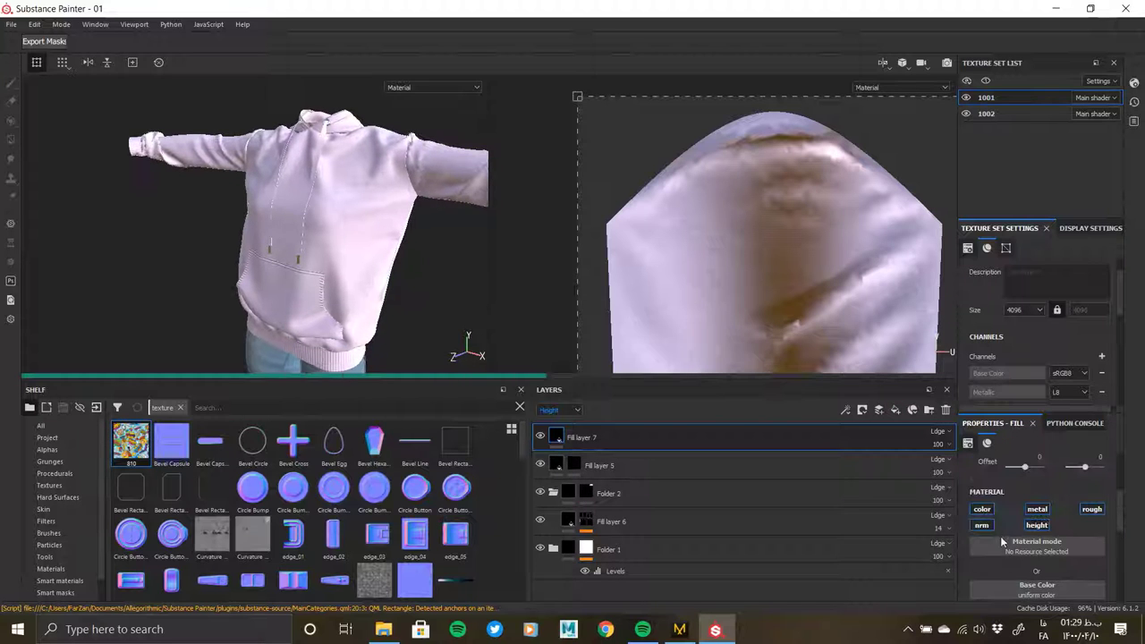
click(1038, 526)
right_click(557, 437)
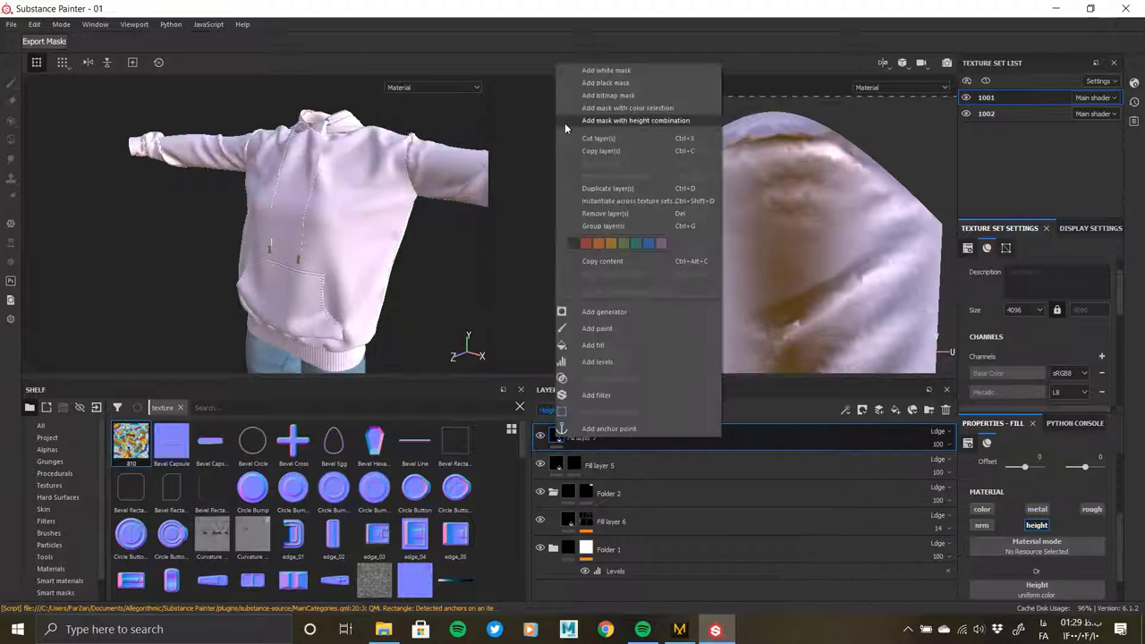
click(605, 83)
right_click(578, 431)
click(627, 340)
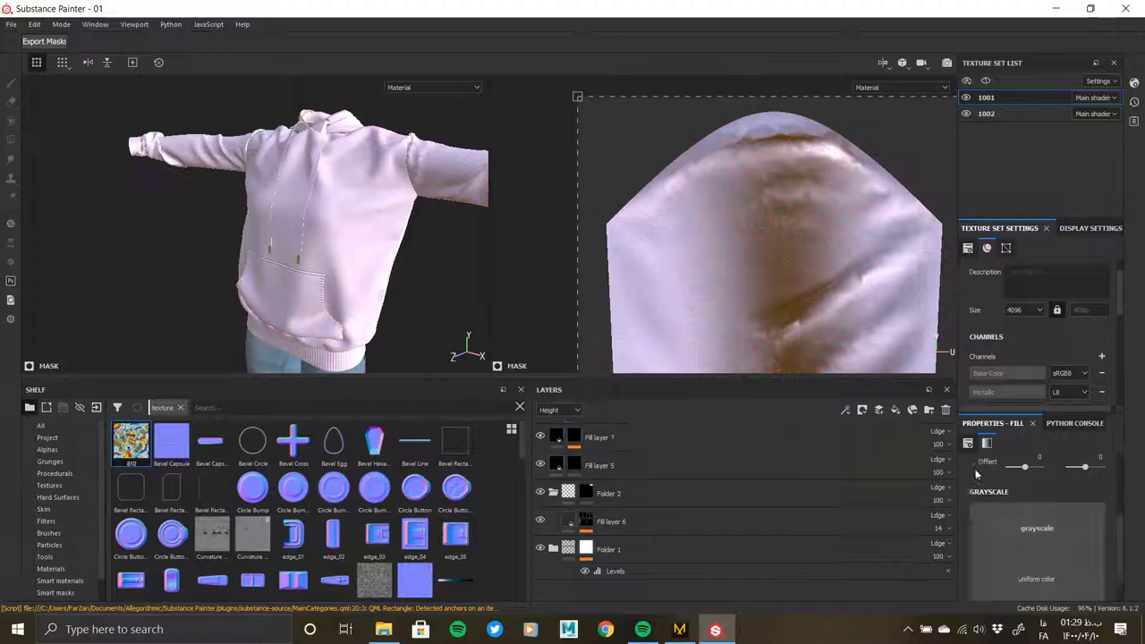
- Use Creases Soft as the mask pattern and raise Fill layer 7's height to full strength
click(1036, 508)
scroll(1056, 448, down, 2)
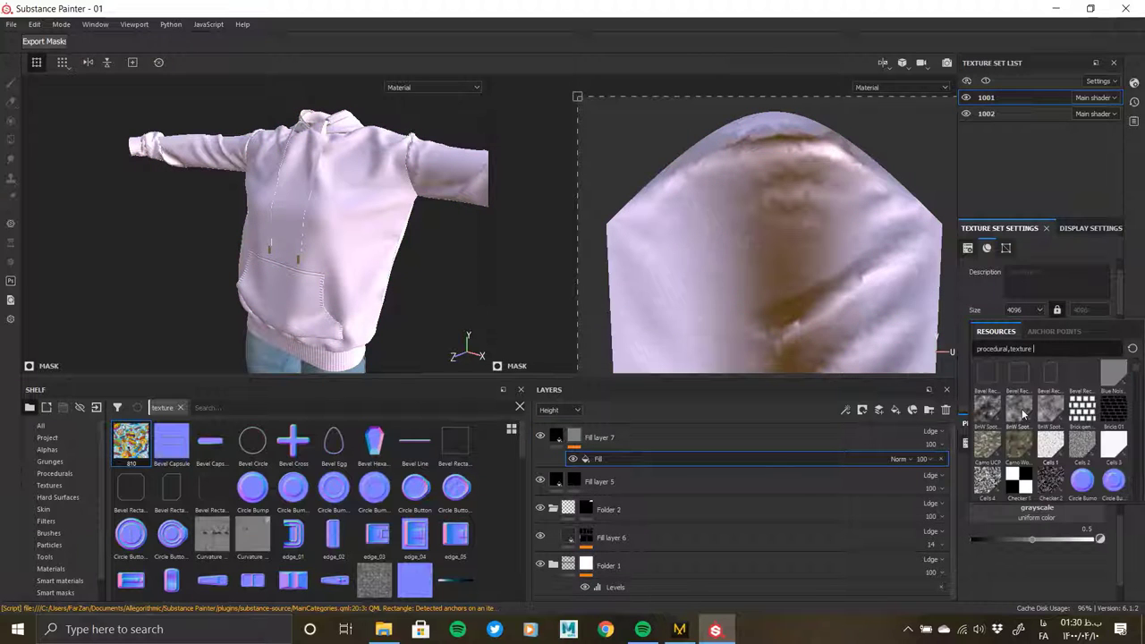
scroll(1083, 465, down, 2)
click(1085, 483)
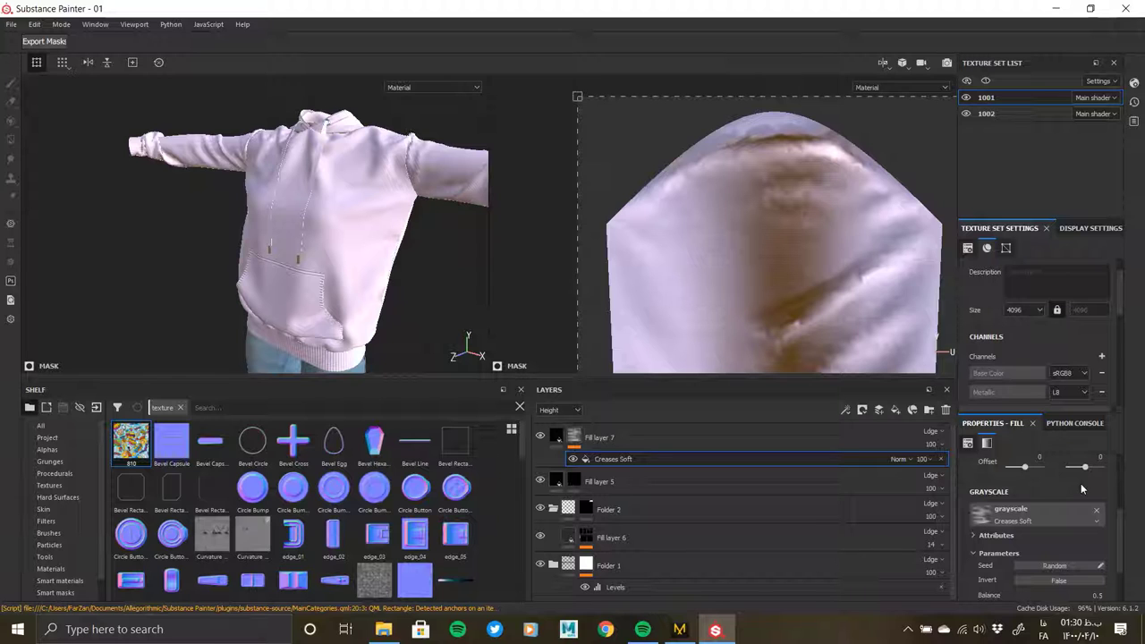
scroll(1081, 483, up, 3)
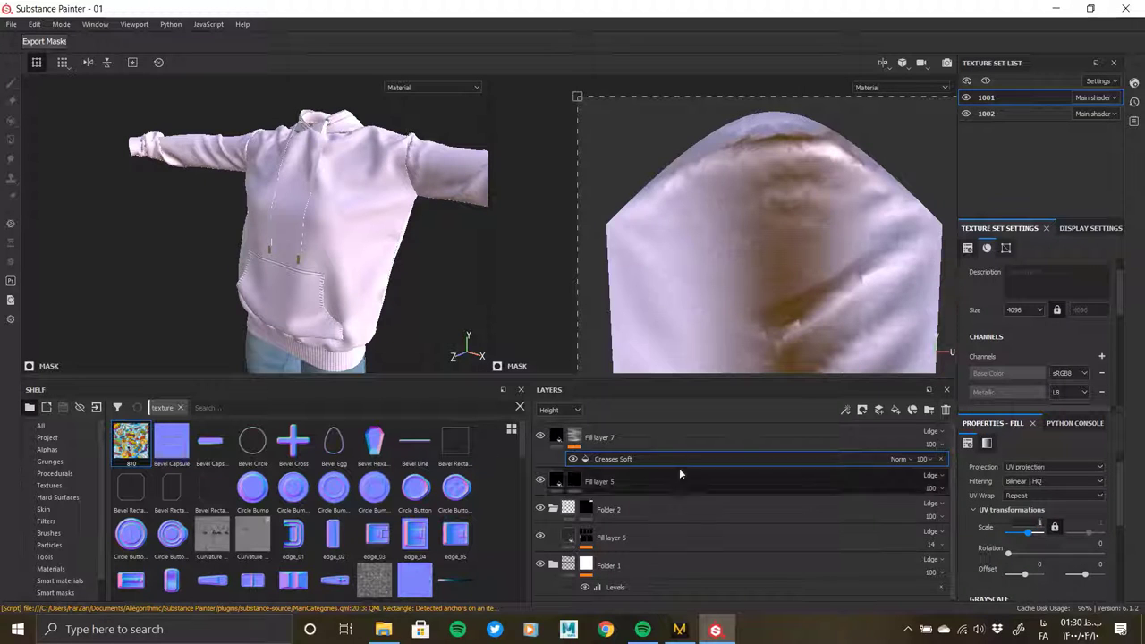
alt+click(696, 438)
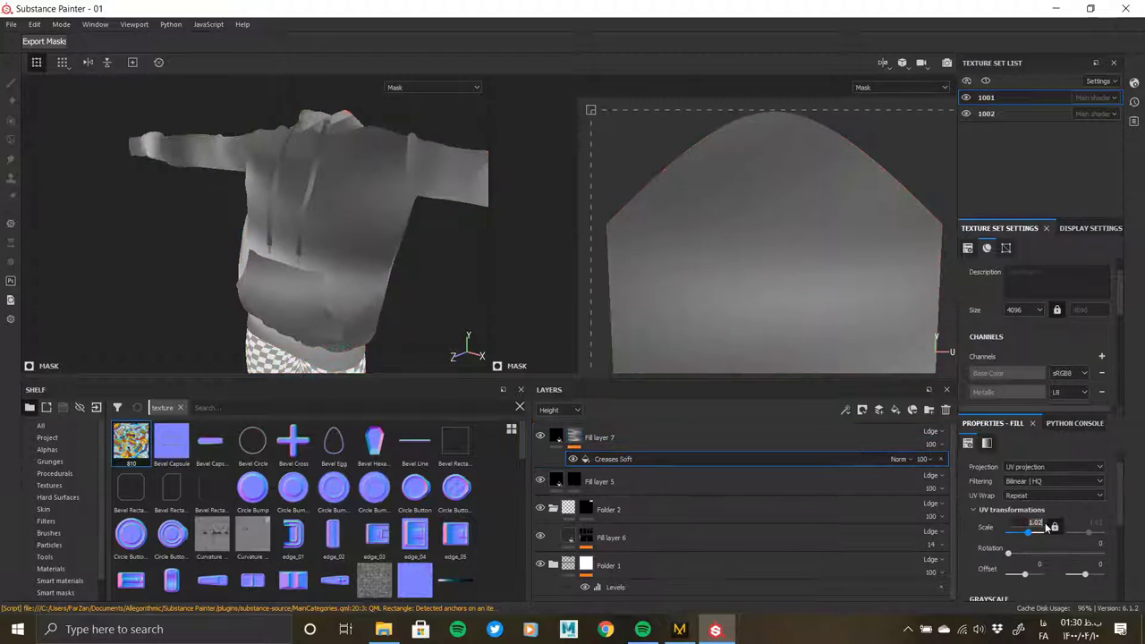
key(Return)
scroll(1025, 555, down, 1)
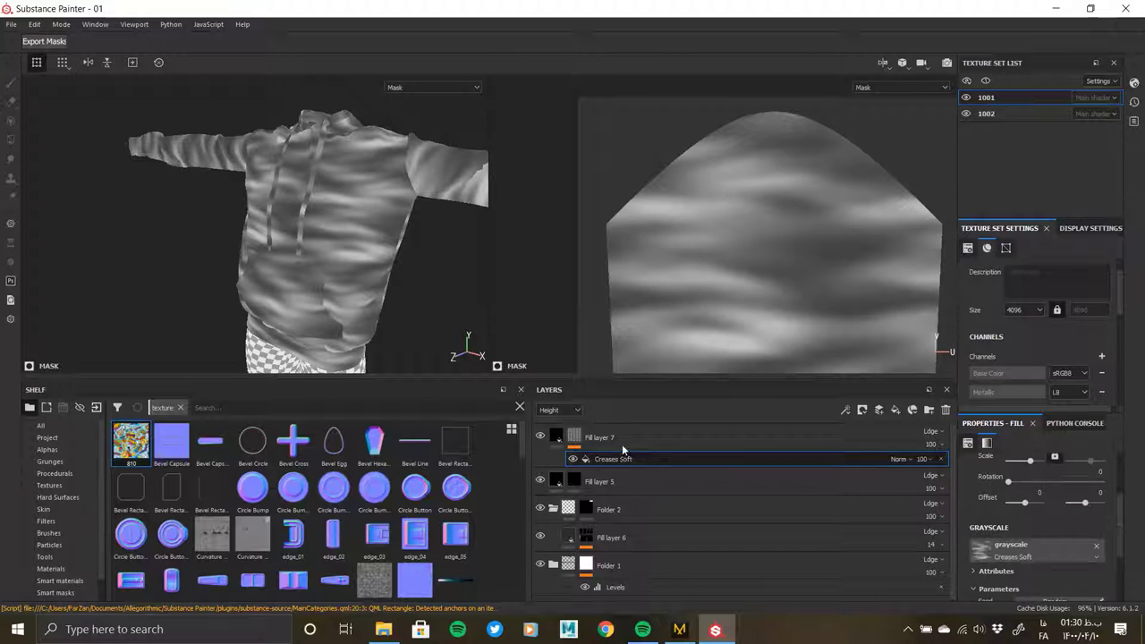
click(616, 440)
drag(1042, 583, 1098, 582)
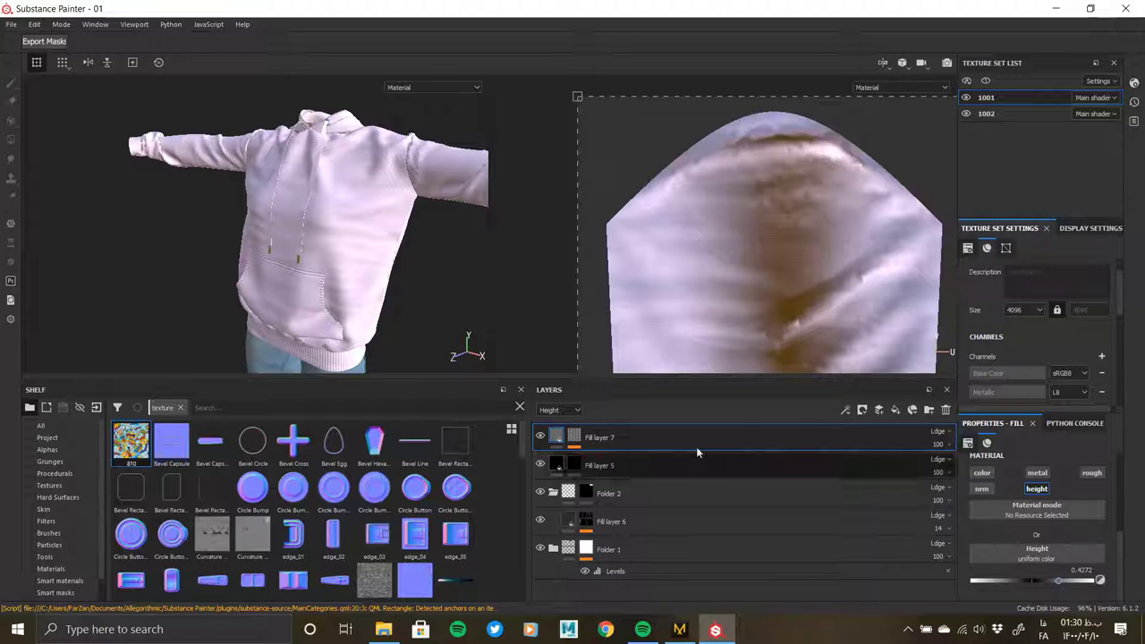
- Lower the Creases Soft balance and frequency slightly and bring its warping to about zero
click(573, 437)
click(756, 459)
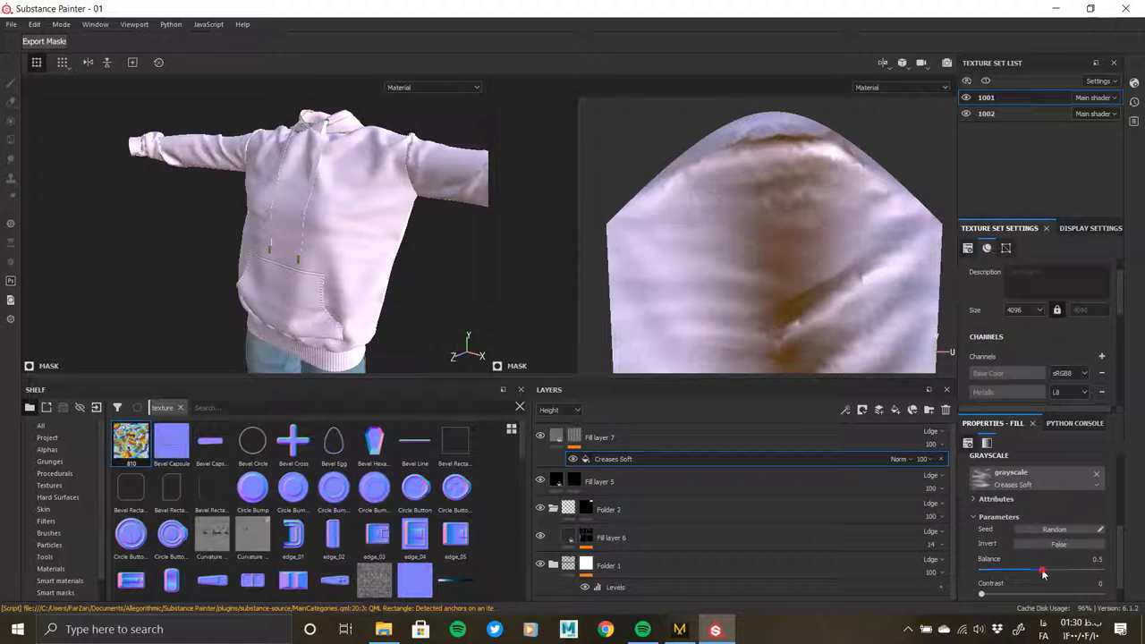
mouse_move(1064, 572)
mouse_down()
mouse_move(1020, 568)
mouse_move(1043, 568)
mouse_up()
scroll(1033, 579, down, 2)
scroll(1001, 572, down, 1)
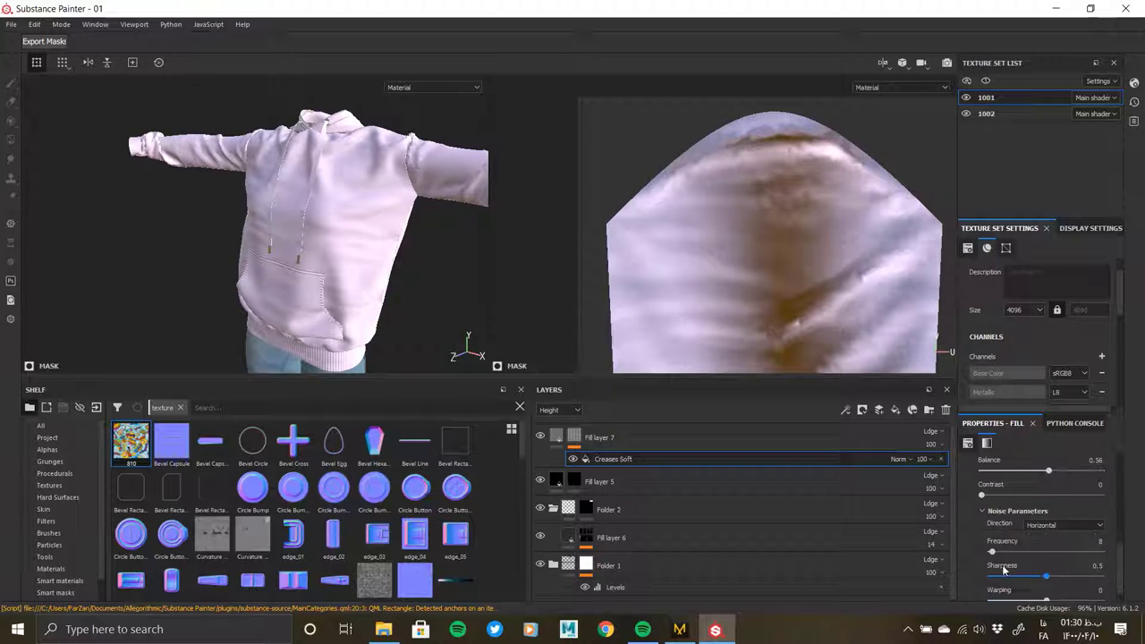
click(995, 552)
drag(995, 554, 992, 554)
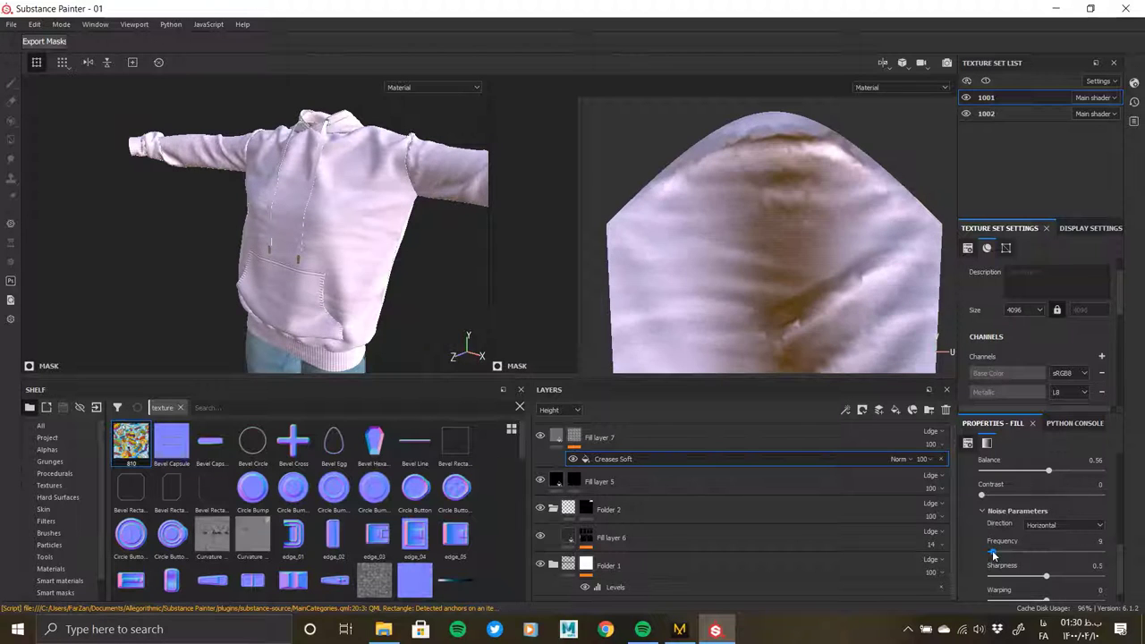
scroll(1003, 564, down, 1)
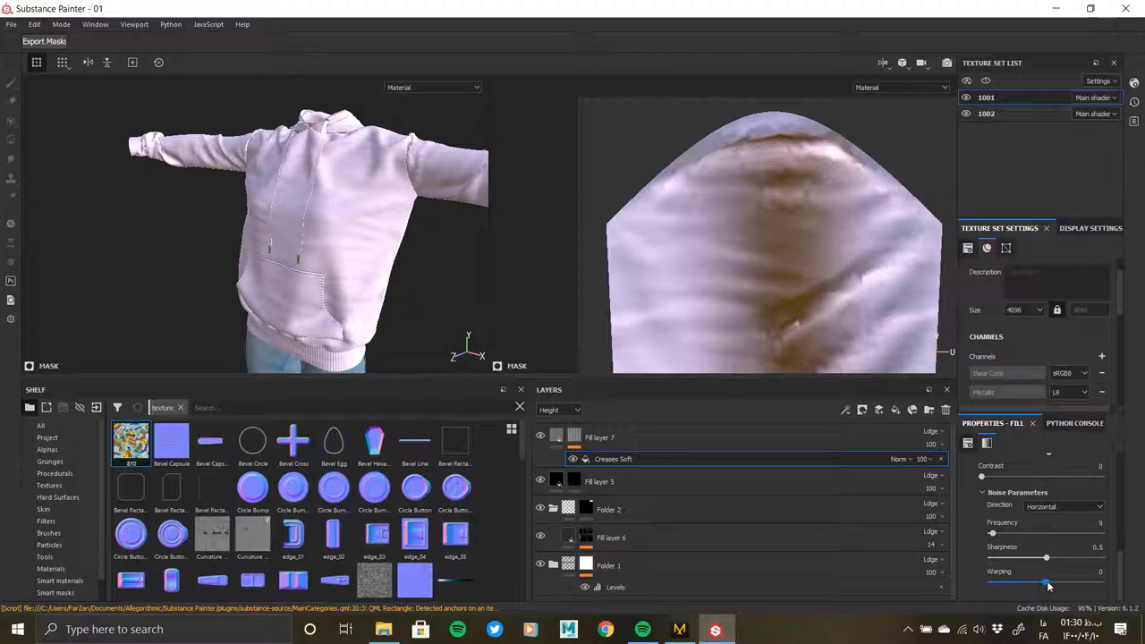
drag(1038, 583, 1049, 583)
drag(1121, 576, 1117, 484)
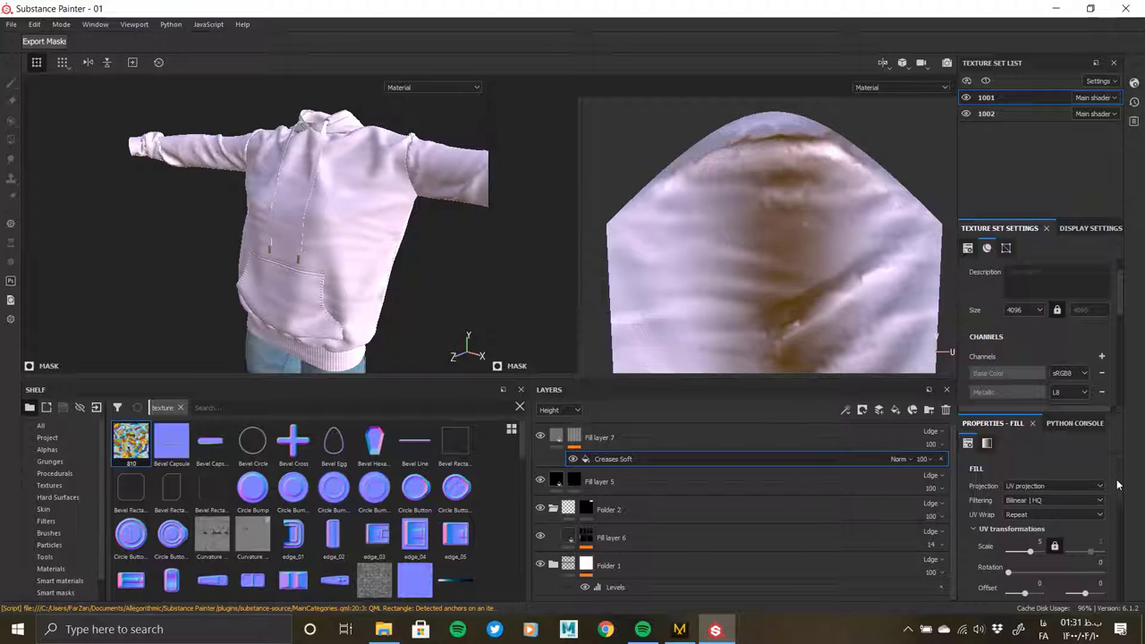
- Adjust Fill layer 7's height strength for the creases
click(664, 438)
scroll(1038, 562, down, 2)
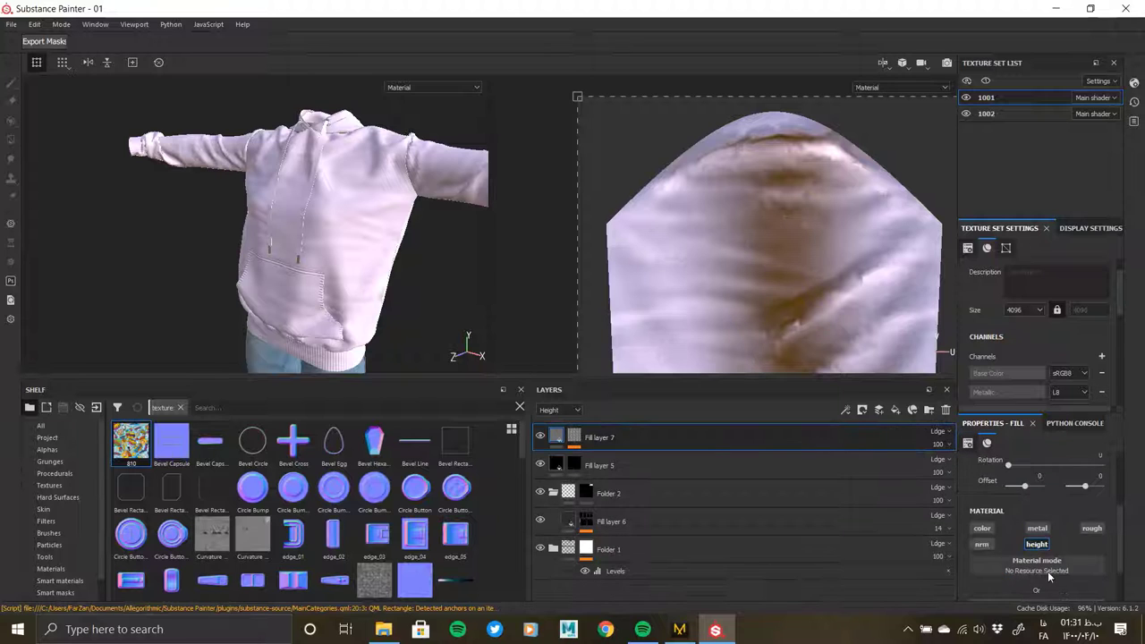
scroll(1043, 578, down, 2)
mouse_move(1054, 581)
mouse_down()
mouse_move(1110, 582)
mouse_move(1061, 585)
mouse_up()
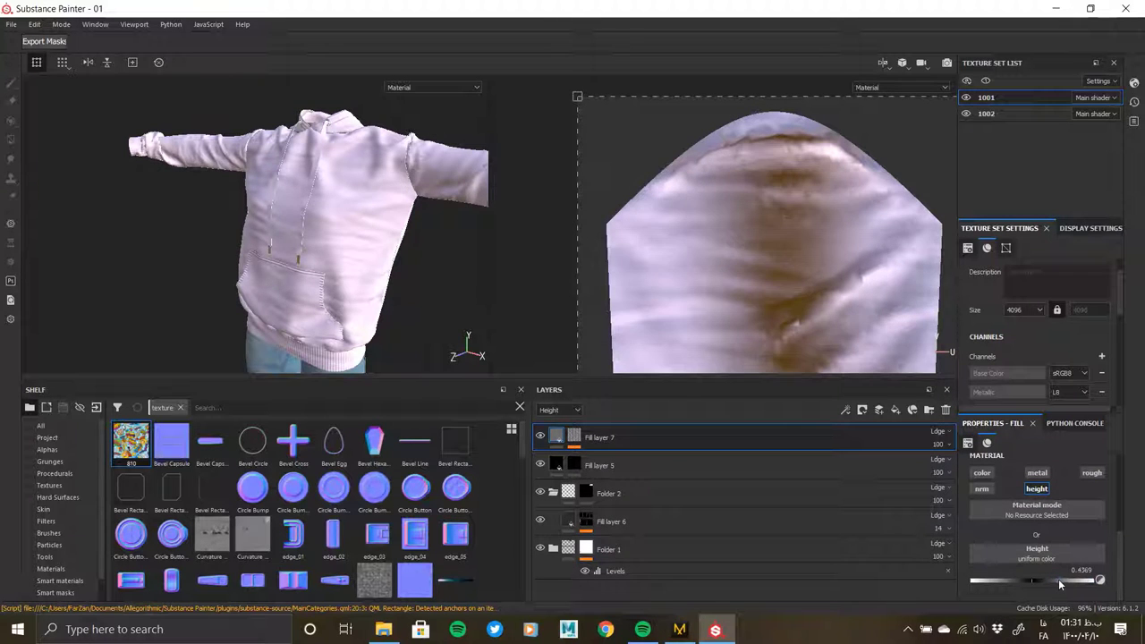
scroll(340, 275, up, 5)
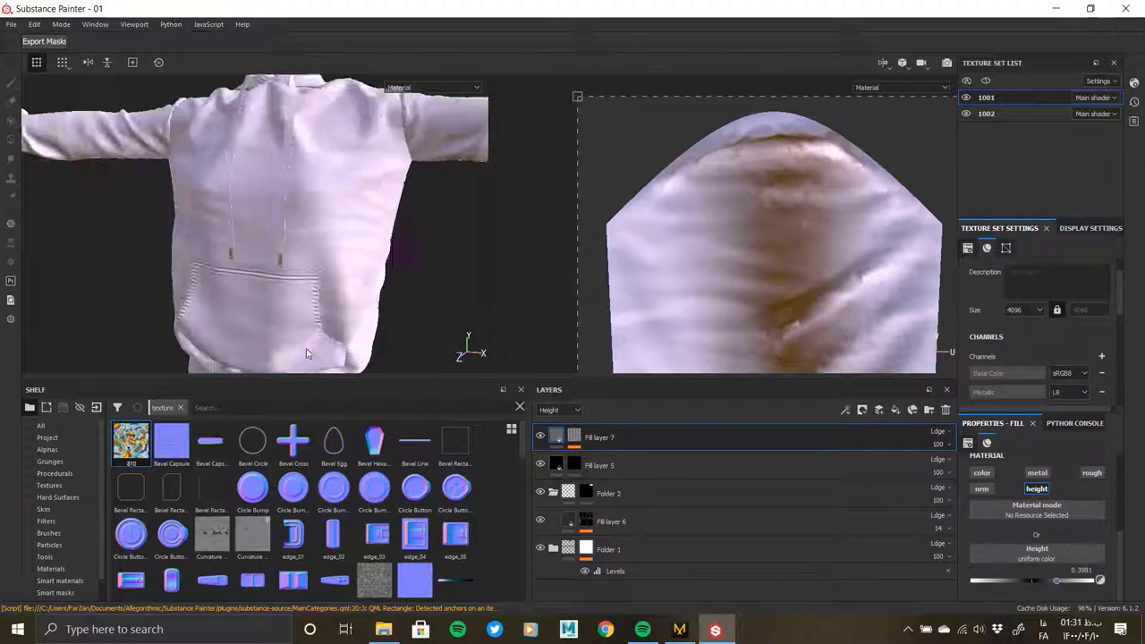
- Orbit around the hoodie to inspect the creases from the side, front and back
mouse_move(340, 276)
alt+mouse_down()
mouse_move(330, 194)
mouse_move(145, 223)
alt+mouse_up()
scroll(336, 253, down, 5)
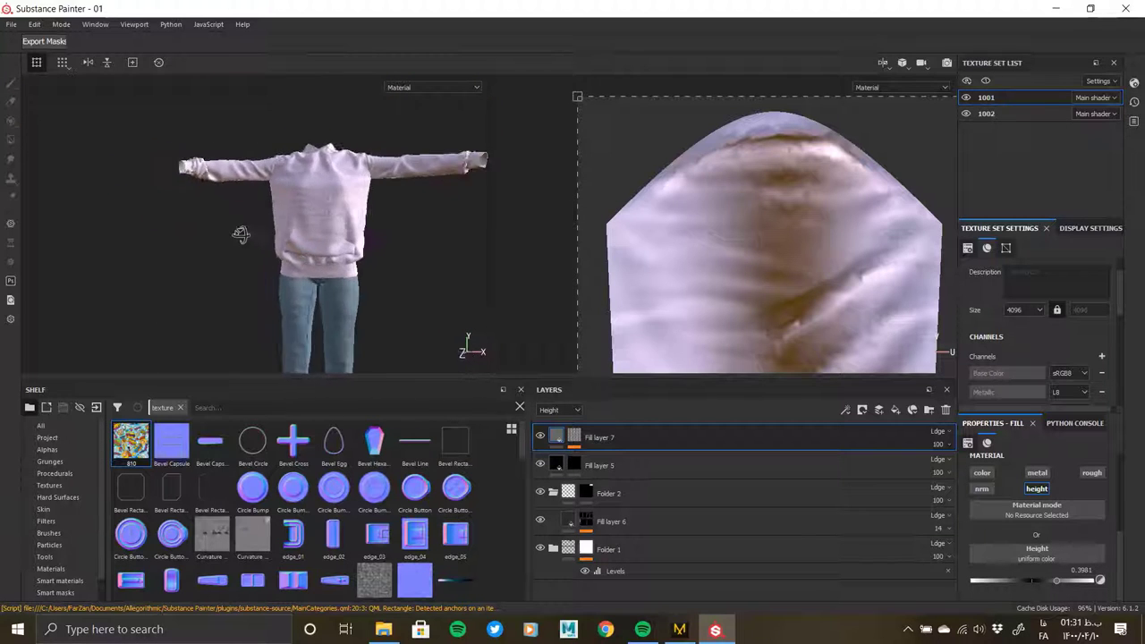
alt+drag(222, 215, 365, 212)
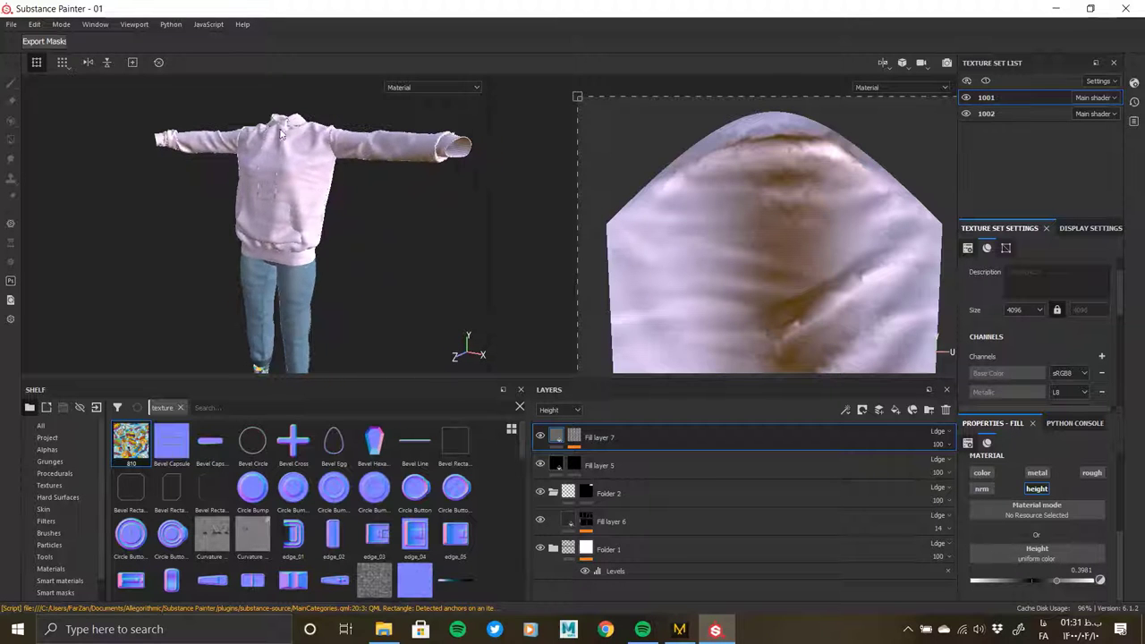
scroll(291, 170, up, 5)
scroll(292, 168, up, 3)
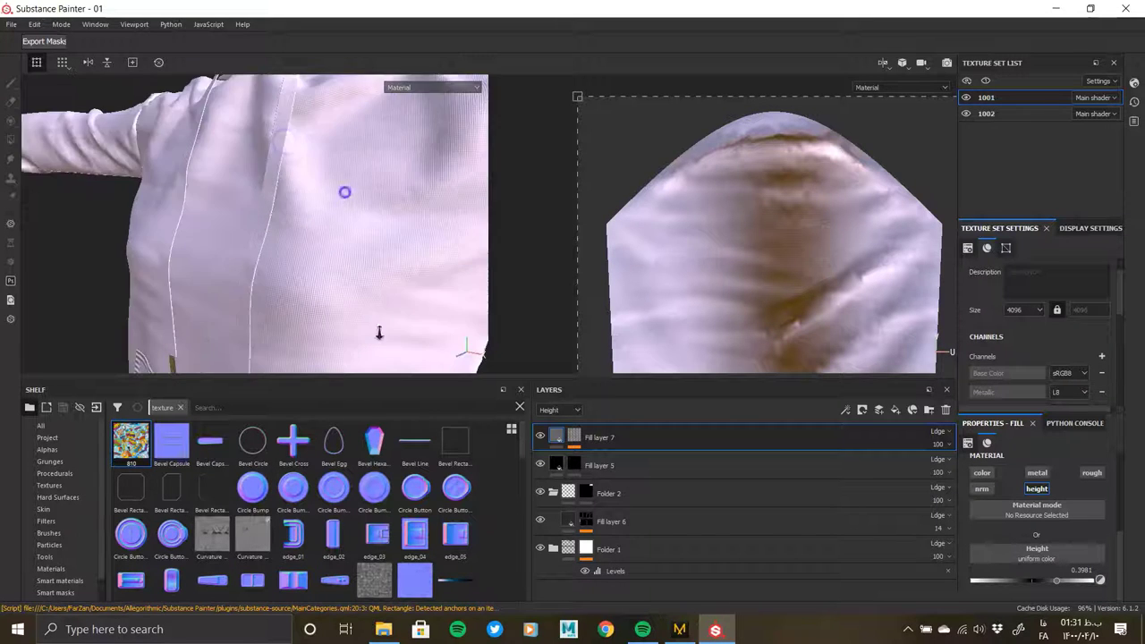
scroll(346, 191, up, 3)
scroll(376, 205, down, 4)
scroll(350, 253, down, 4)
scroll(281, 248, down, 2)
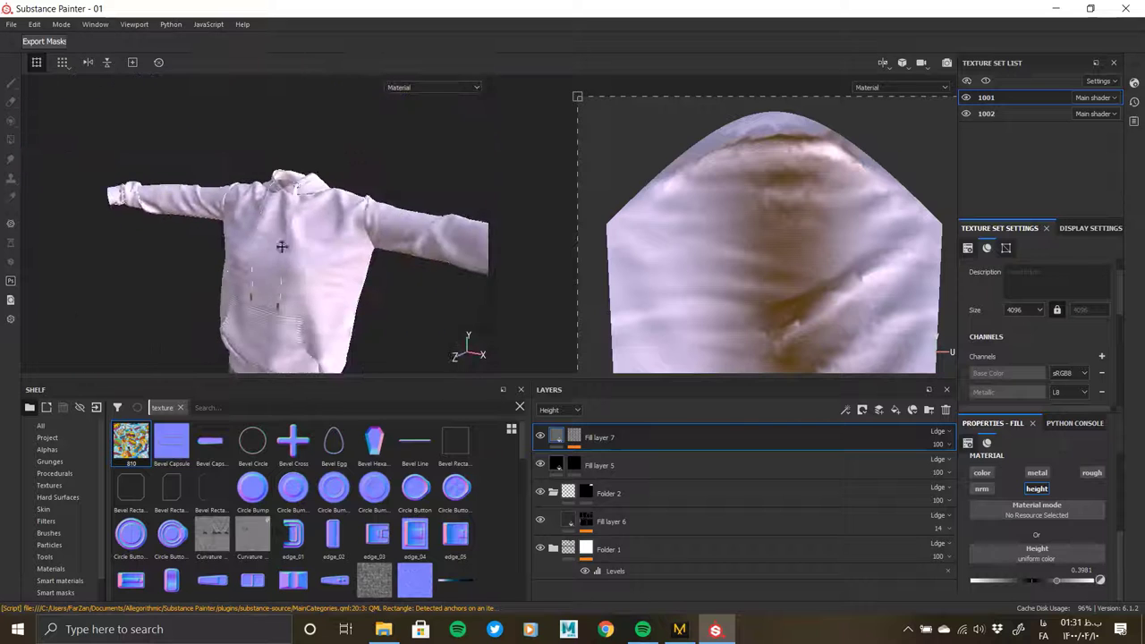
scroll(281, 247, down, 3)
scroll(262, 240, down, 2)
mouse_move(262, 240)
alt+mouse_down()
mouse_move(332, 206)
mouse_move(90, 205)
mouse_move(224, 161)
alt+mouse_up()
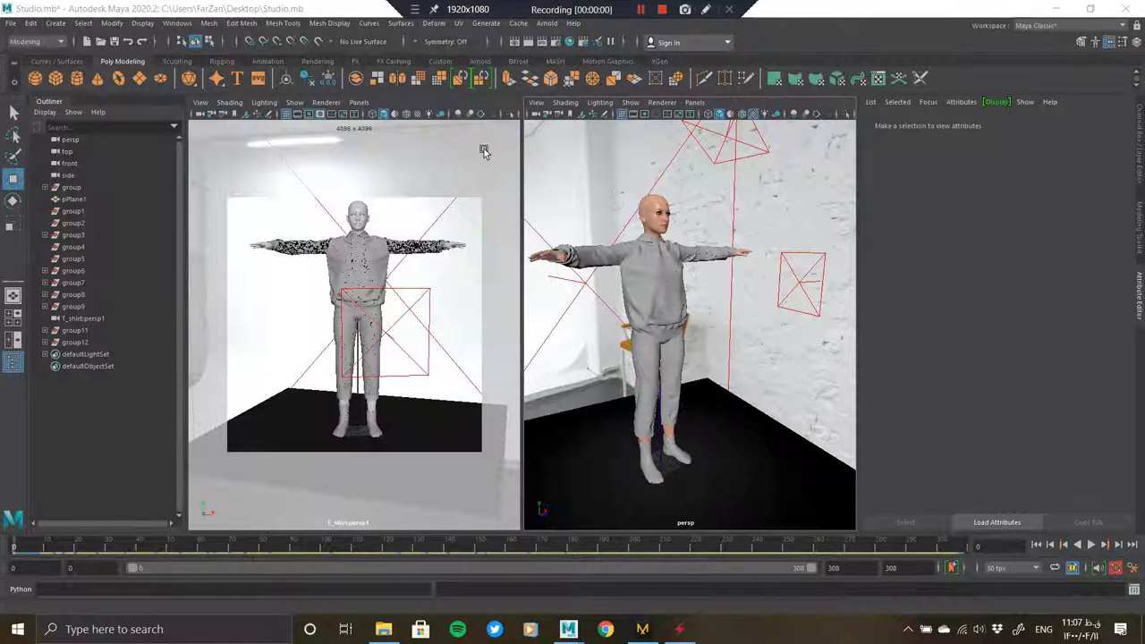
- Close the Outliner and maximize the perspective view to fill the workspace
mouse_move(410, 352)
alt+mouse_down()
mouse_move(351, 320)
mouse_move(397, 259)
mouse_move(392, 365)
alt+mouse_up()
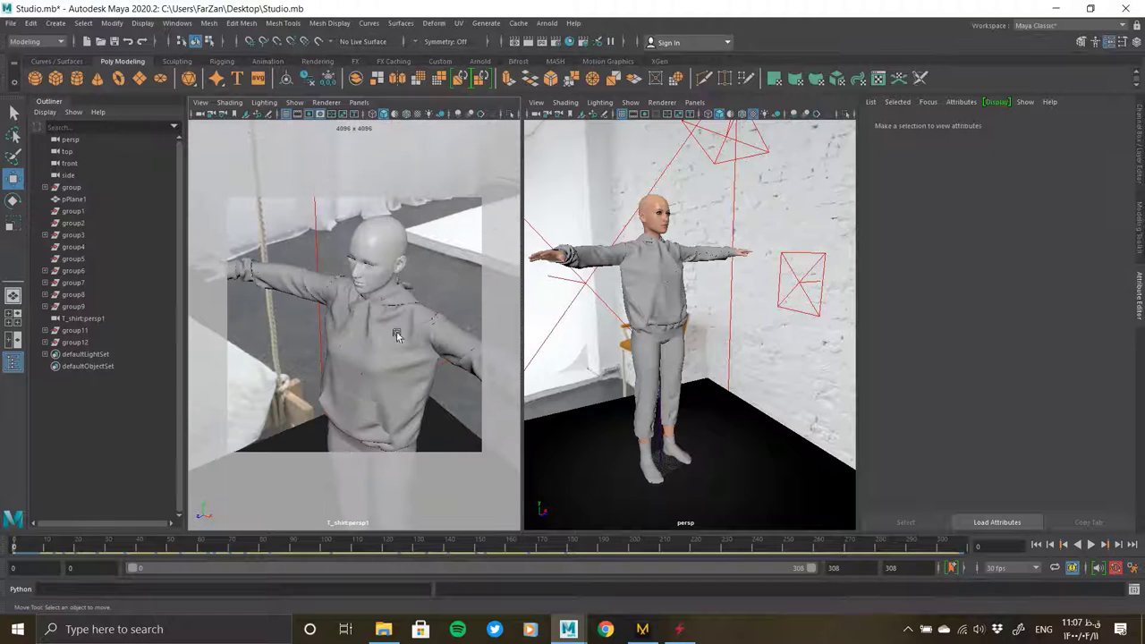
click(14, 362)
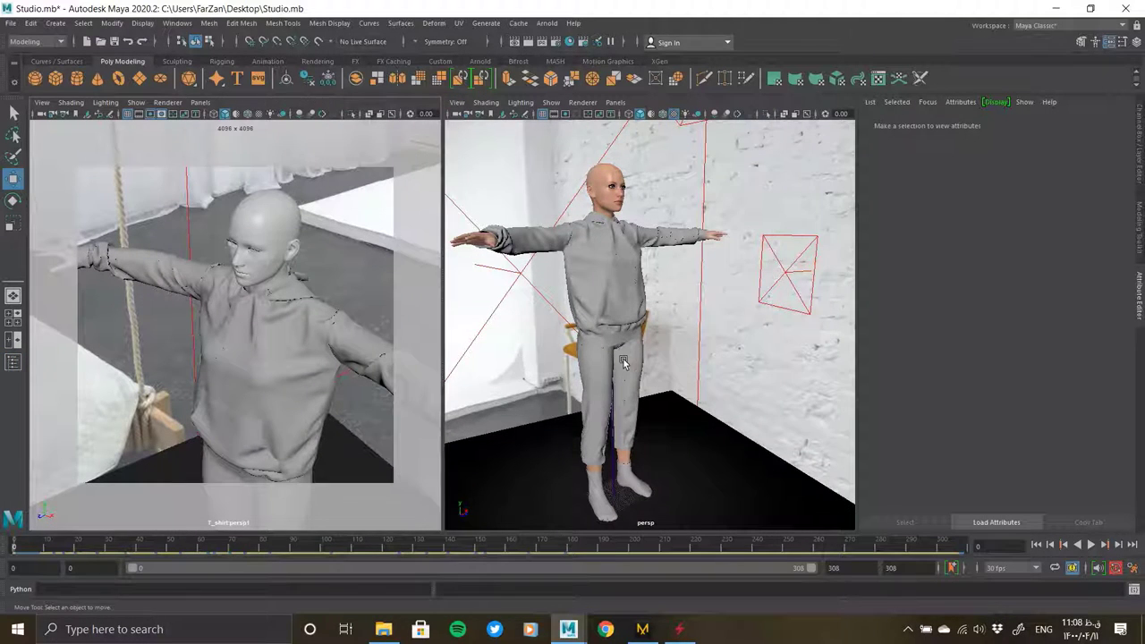
mouse_move(624, 362)
alt+mouse_down()
mouse_move(452, 328)
mouse_move(494, 498)
alt+mouse_up()
key(space)
scroll(501, 332, down, 3)
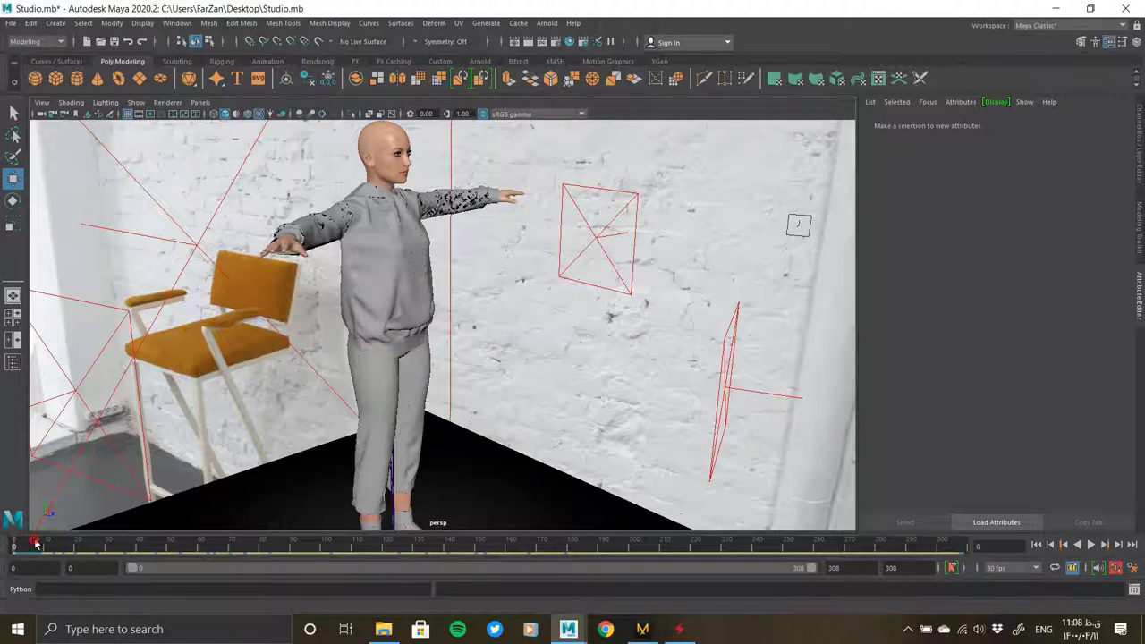
- Scrub through the walk cycle, rewind to the frame 0 T-pose, and select the clothing
drag(94, 545, 327, 557)
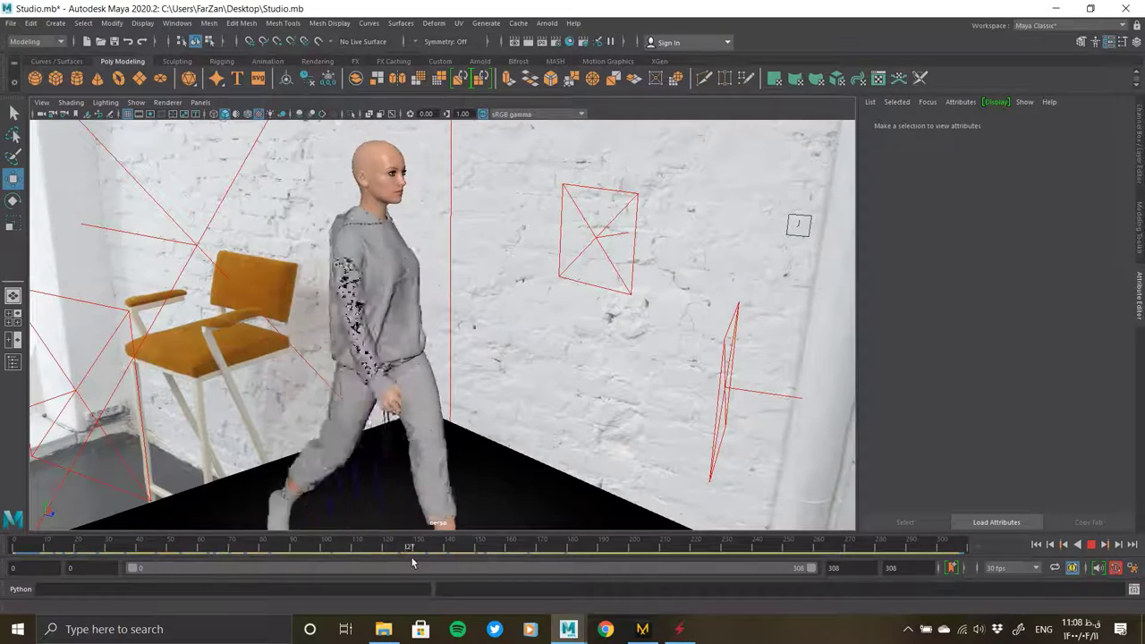
drag(328, 558, 421, 555)
mouse_move(352, 392)
alt+mouse_down()
mouse_move(362, 380)
mouse_move(318, 283)
mouse_move(275, 365)
mouse_move(196, 357)
mouse_move(396, 403)
mouse_move(410, 376)
mouse_move(665, 427)
mouse_move(484, 346)
alt+mouse_up()
mouse_move(483, 345)
alt+right_down()
mouse_move(421, 376)
mouse_move(406, 548)
alt+right_up()
drag(409, 544, 14, 541)
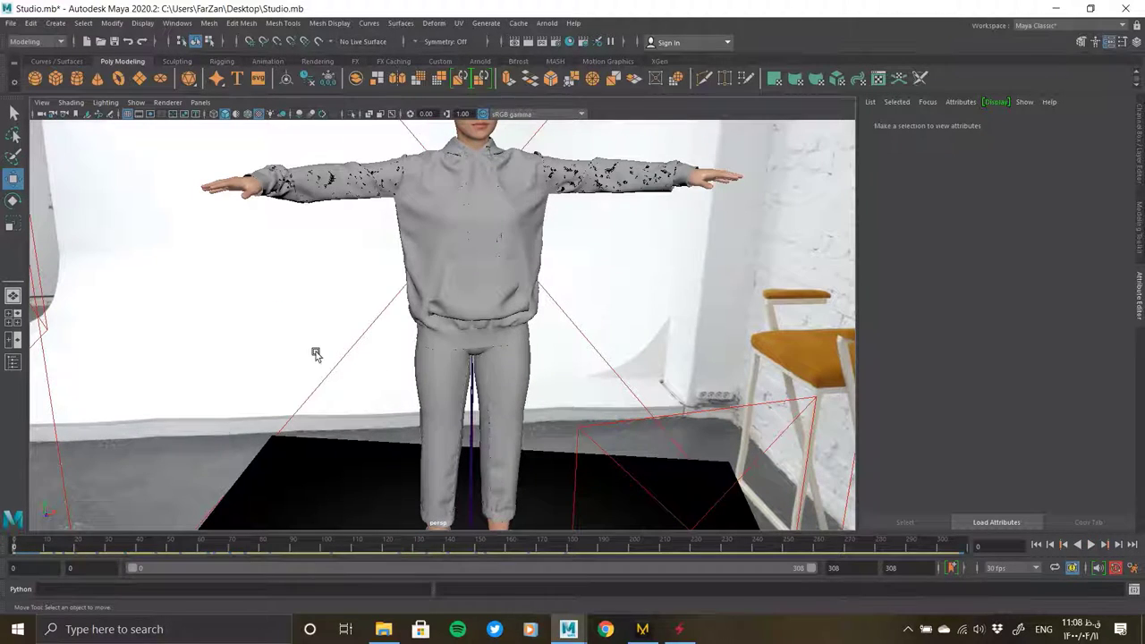
click(495, 246)
mouse_move(496, 246)
alt+mouse_down()
mouse_move(388, 395)
mouse_move(576, 391)
mouse_move(458, 383)
mouse_move(367, 394)
alt+mouse_up()
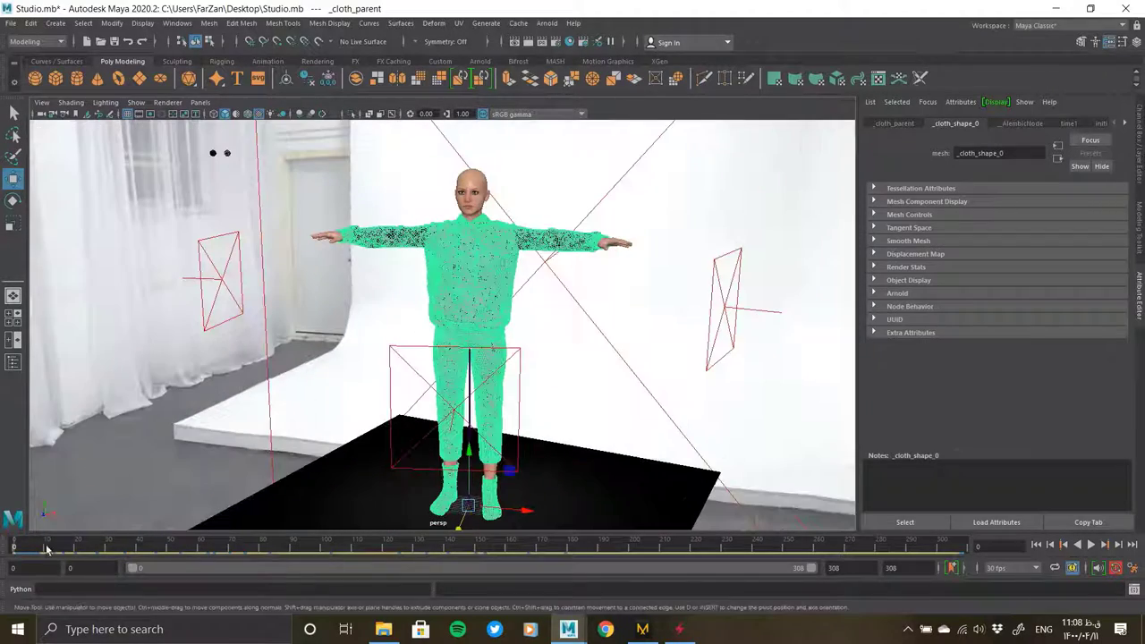
key(alt+v)
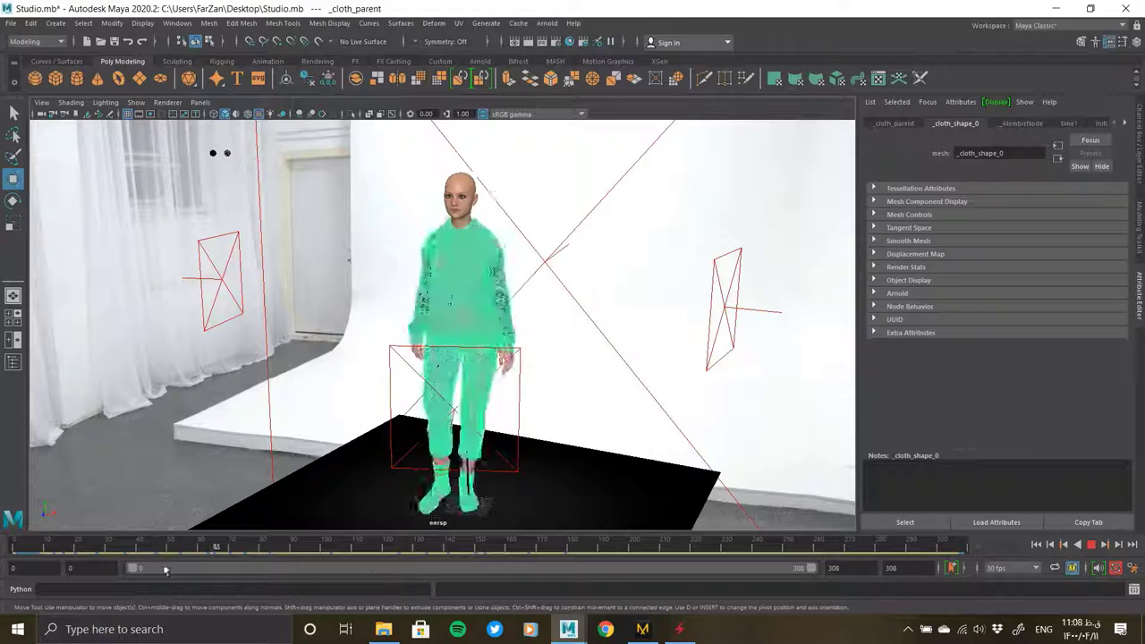
click(5, 543)
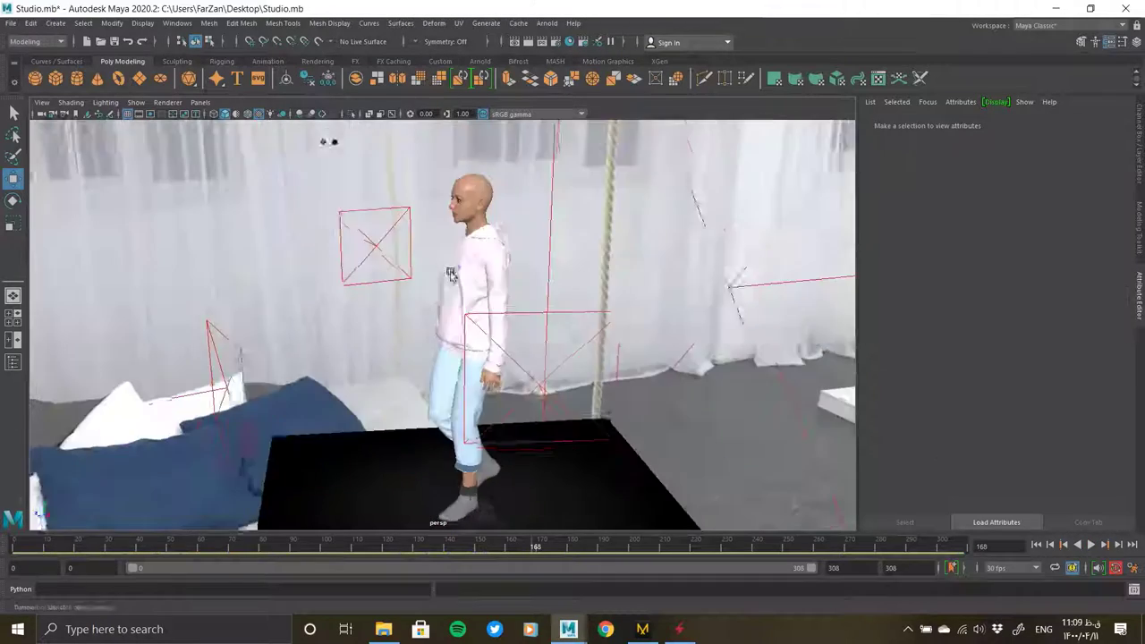
mouse_move(269, 341)
alt+mouse_down()
mouse_move(342, 327)
mouse_move(612, 345)
alt+mouse_up()
key(alt+v)
mouse_move(559, 550)
mouse_down()
mouse_move(137, 548)
mouse_move(392, 300)
mouse_move(563, 447)
mouse_up()
key(alt+shift+v)
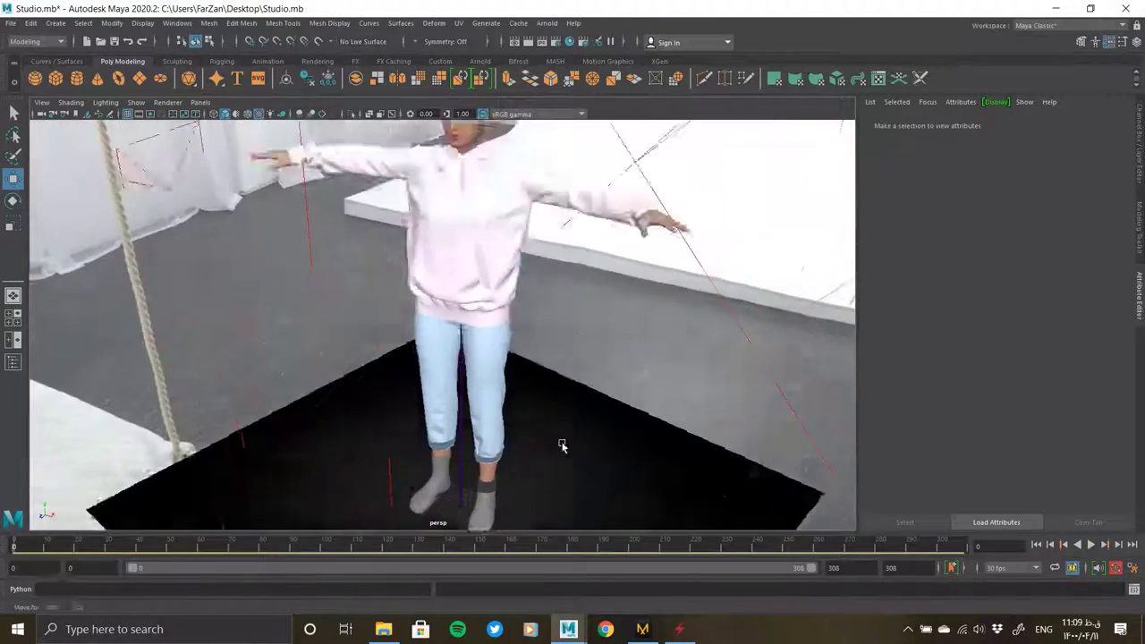
scroll(563, 448, up, 3)
scroll(550, 378, up, 3)
scroll(577, 372, up, 2)
click(577, 374)
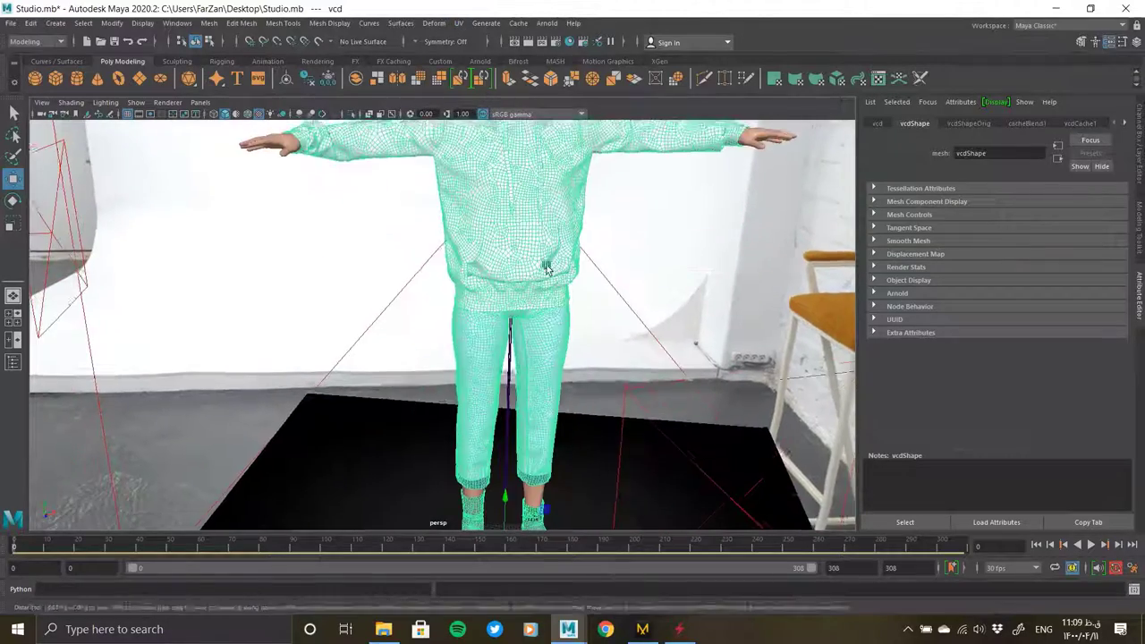
- In the UV Editor, select the pants' UV shells and extract them into a separate mesh
click(457, 25)
click(487, 44)
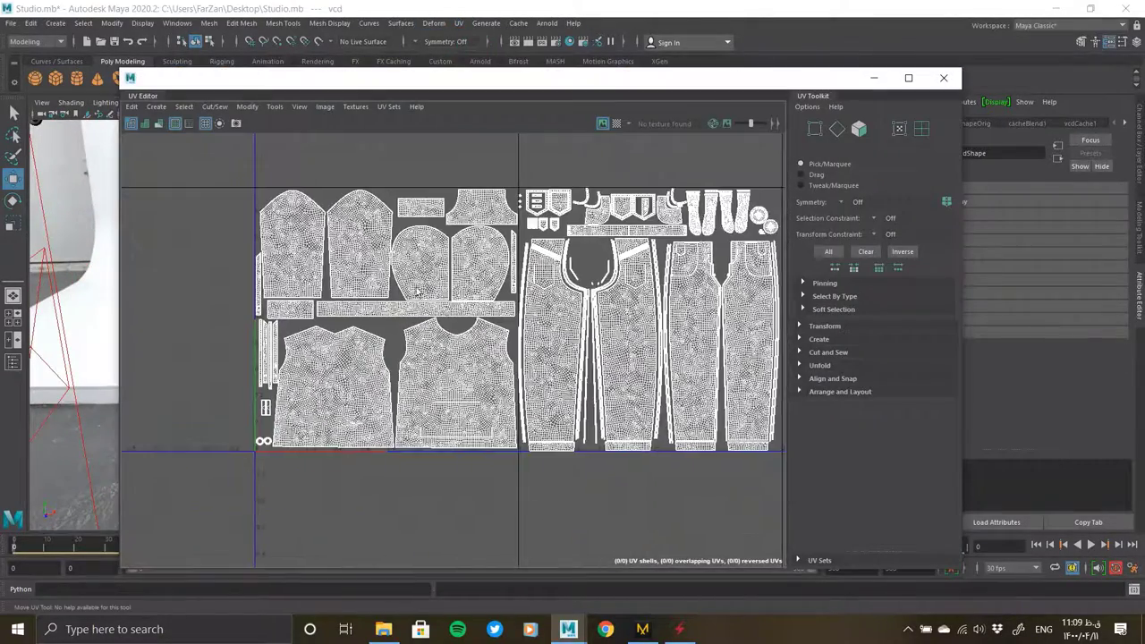
alt+middle_drag(416, 291, 374, 358)
scroll(374, 358, up, 1)
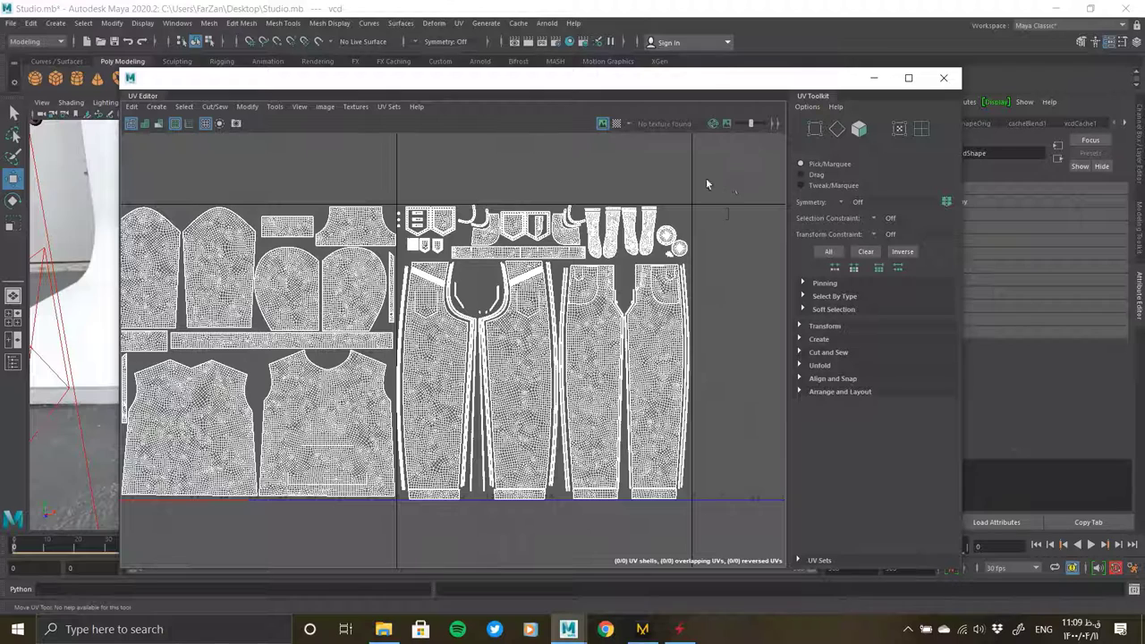
drag(709, 190, 438, 460)
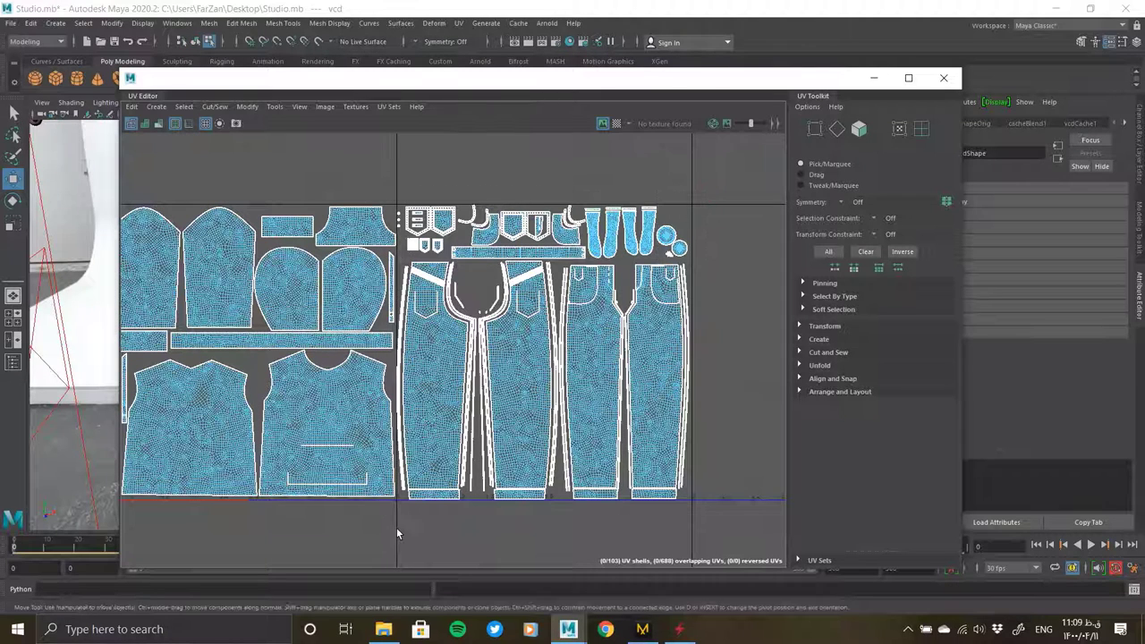
click(241, 23)
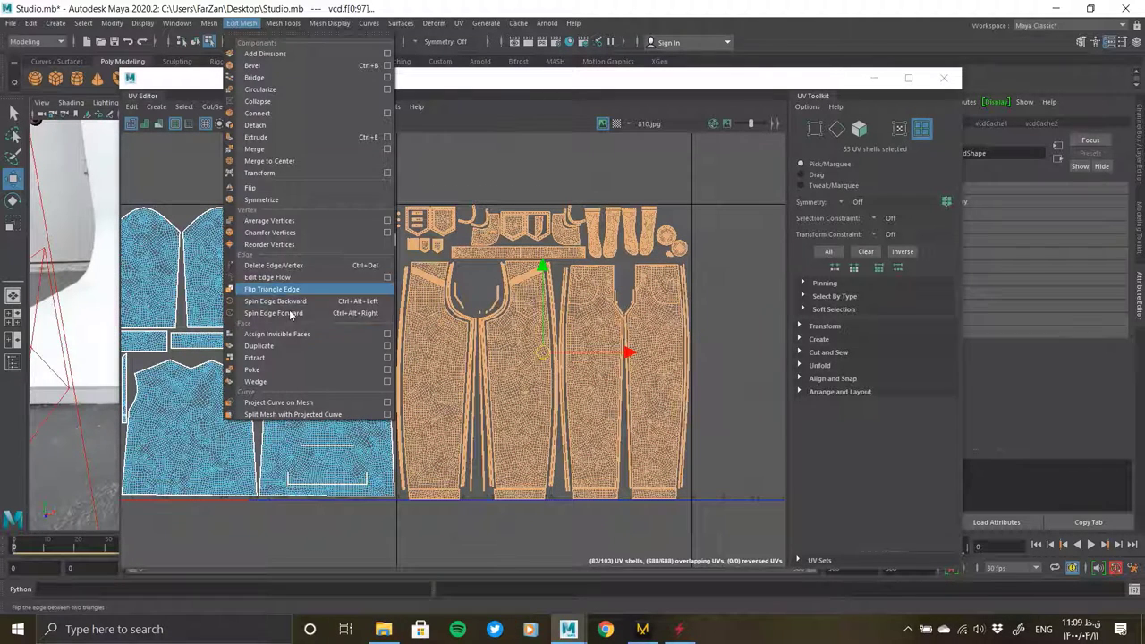
click(255, 358)
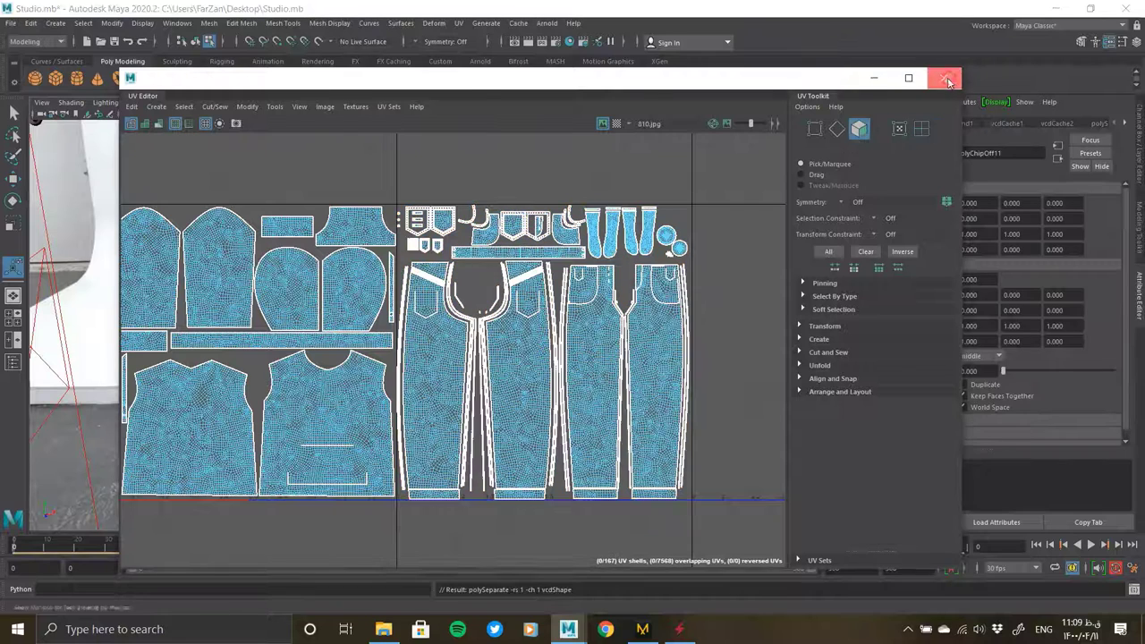
click(950, 82)
- Hide the hoodie and select the body group group12 in the Outliner
right_drag(621, 299, 624, 390)
click(526, 286)
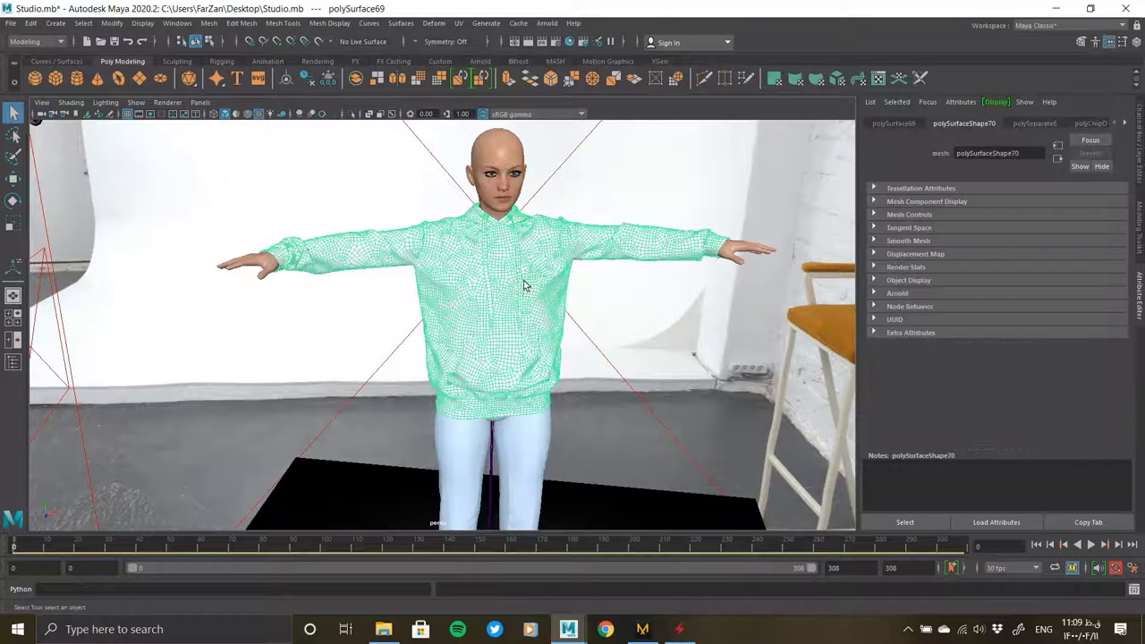
key(h)
click(521, 413)
alt+drag(553, 367, 554, 217)
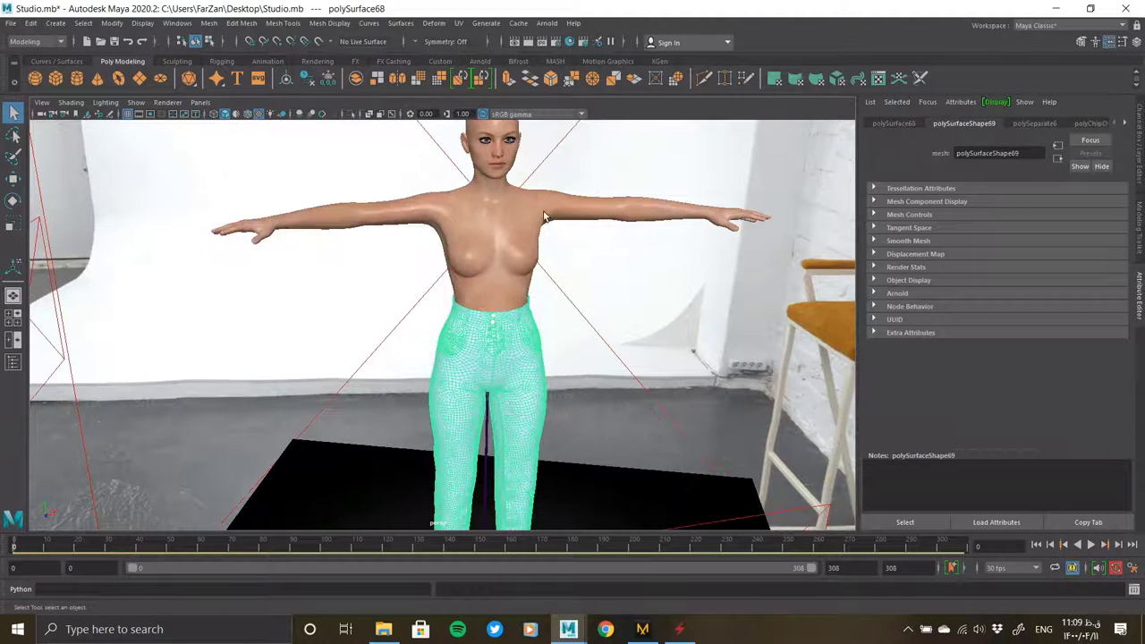
click(509, 262)
key(ctrl+h)
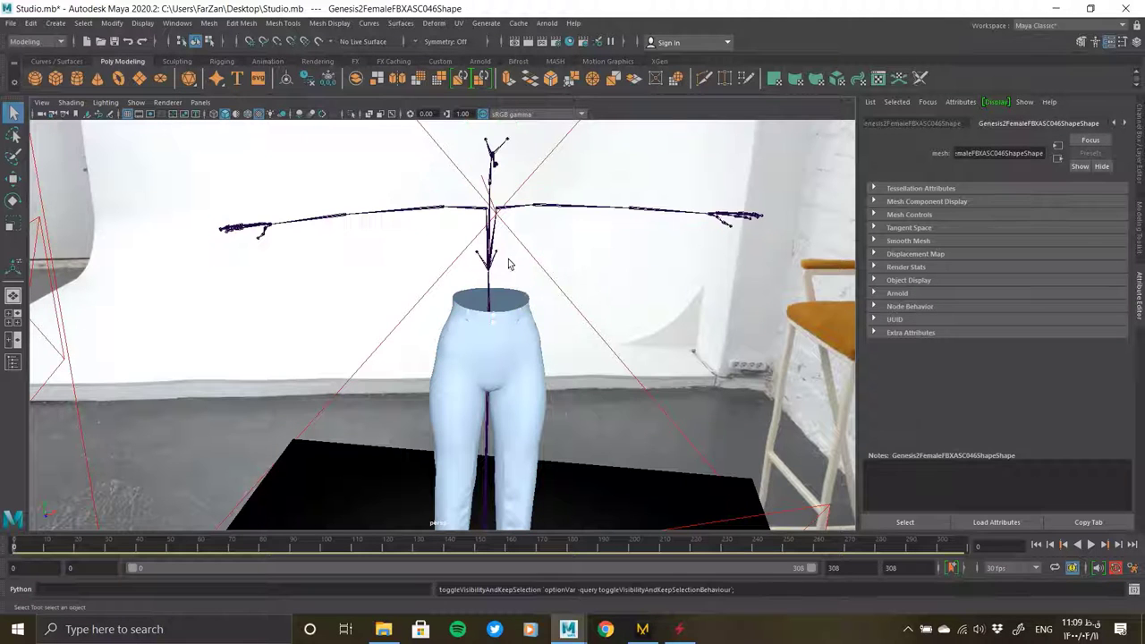
click(525, 288)
alt+drag(524, 288, 516, 309)
key(ctrl+z)
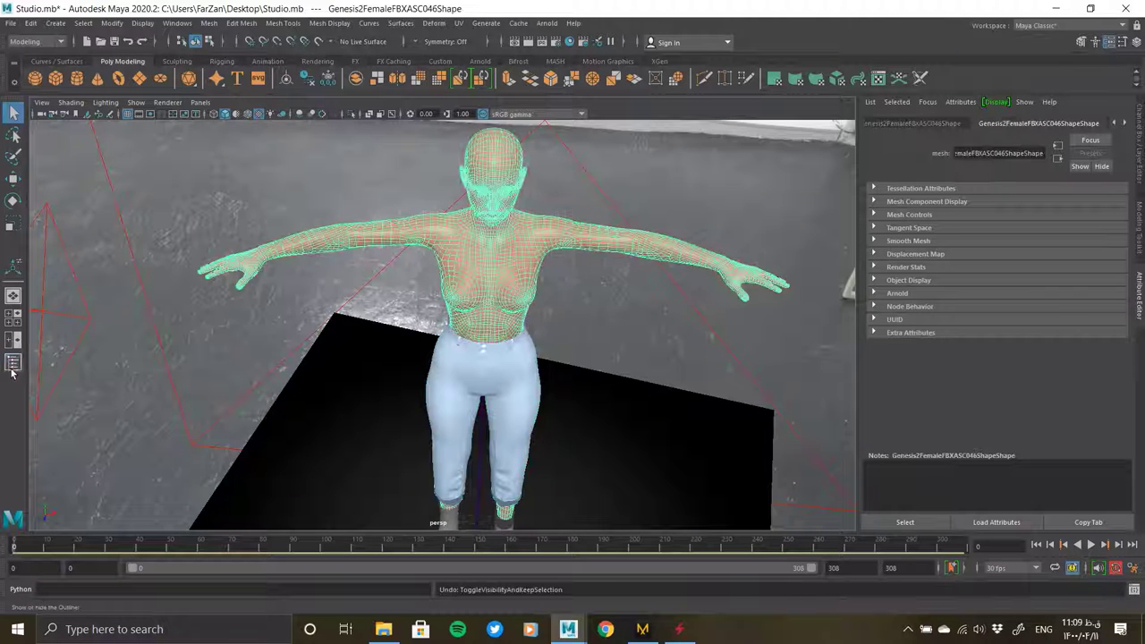
click(13, 362)
click(75, 343)
- Hide group12 so only the jeans remain, and select the jeans mesh
key(h)
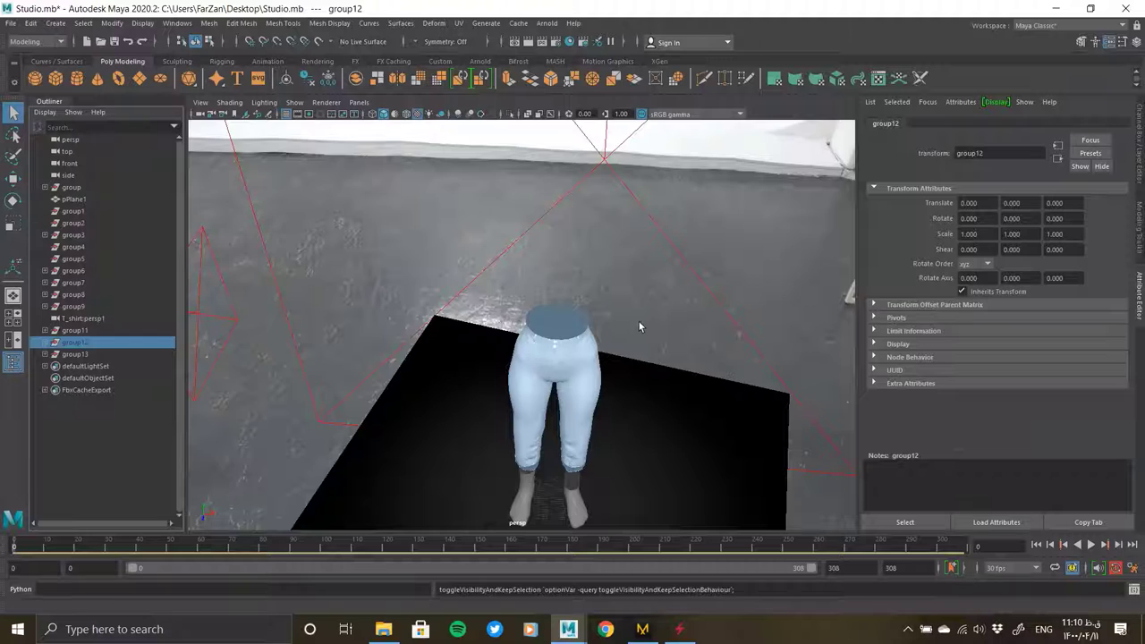
alt+drag(639, 323, 615, 320)
click(491, 461)
alt+drag(499, 465, 459, 380)
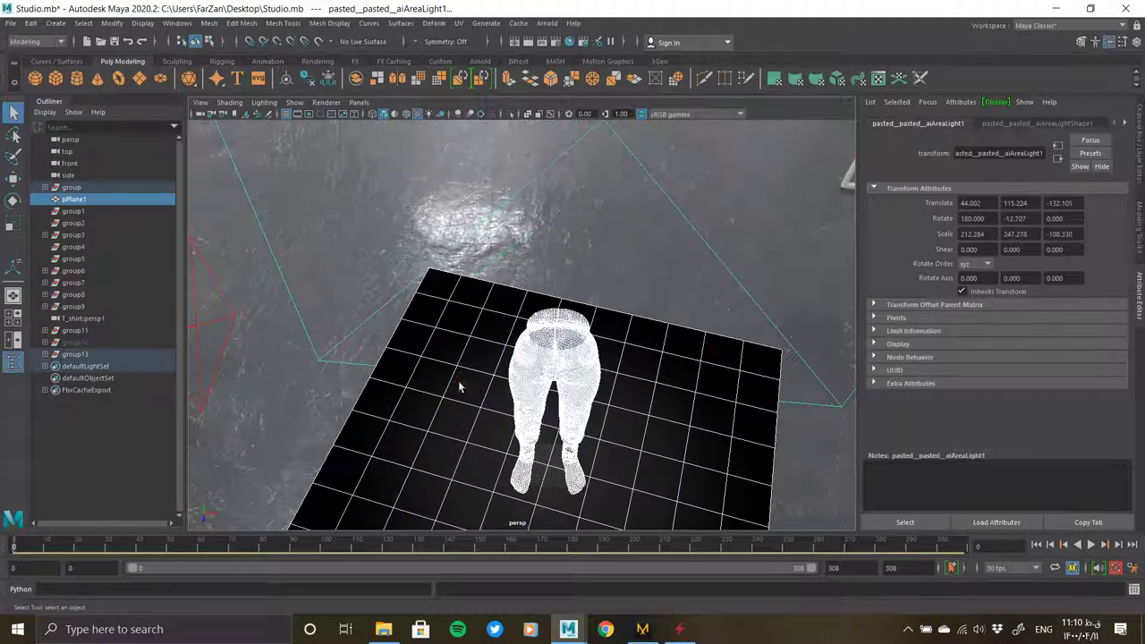
click(319, 353)
click(550, 385)
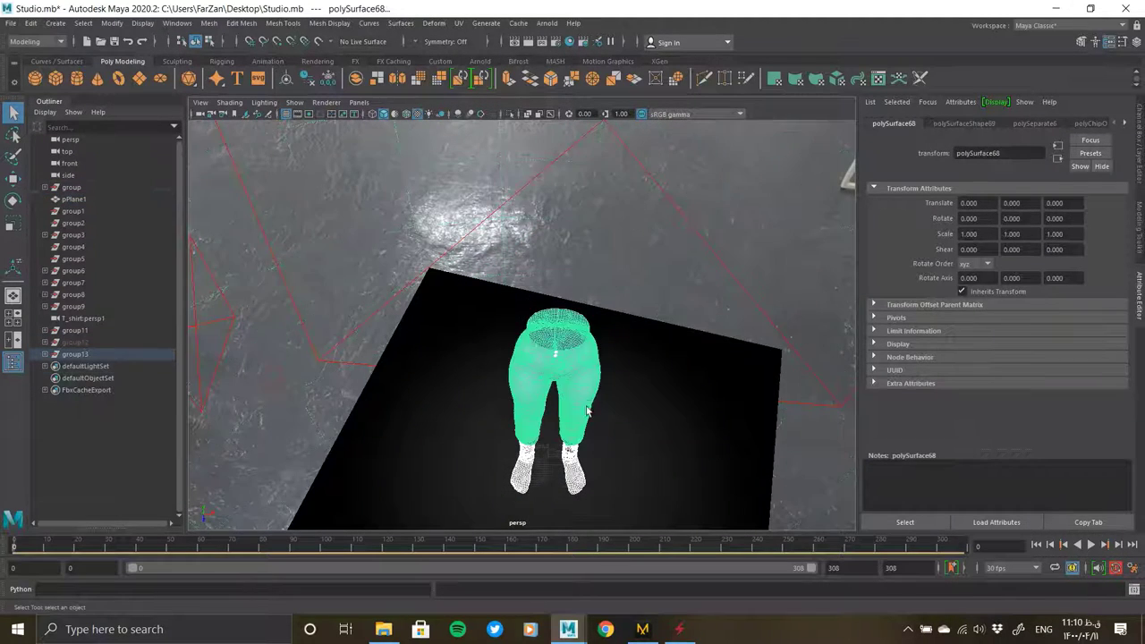
mouse_move(550, 385)
alt+mouse_down()
mouse_move(655, 376)
mouse_move(535, 58)
alt+mouse_up()
- Check the jeans' shells in the UV Editor, then reopen the UV menu
click(456, 24)
click(483, 40)
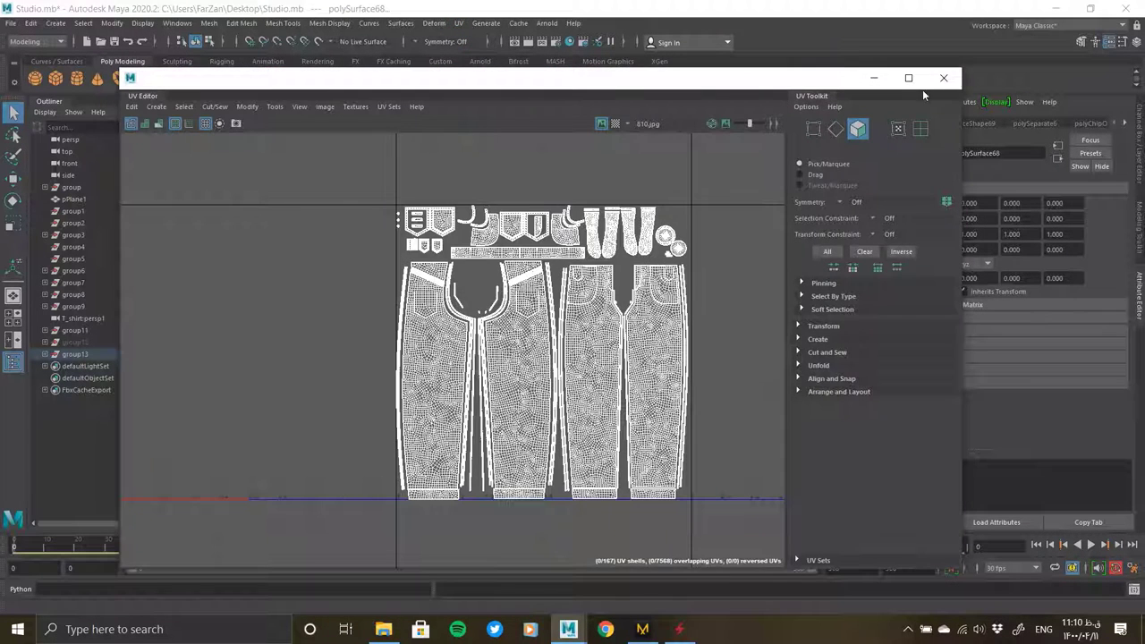
click(943, 78)
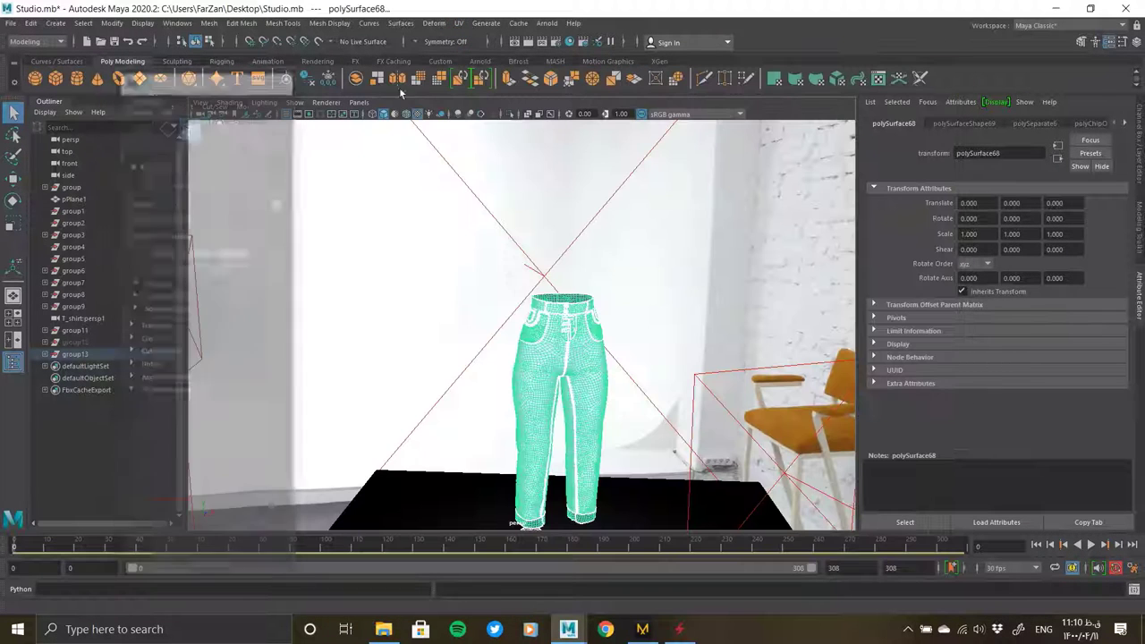
click(458, 24)
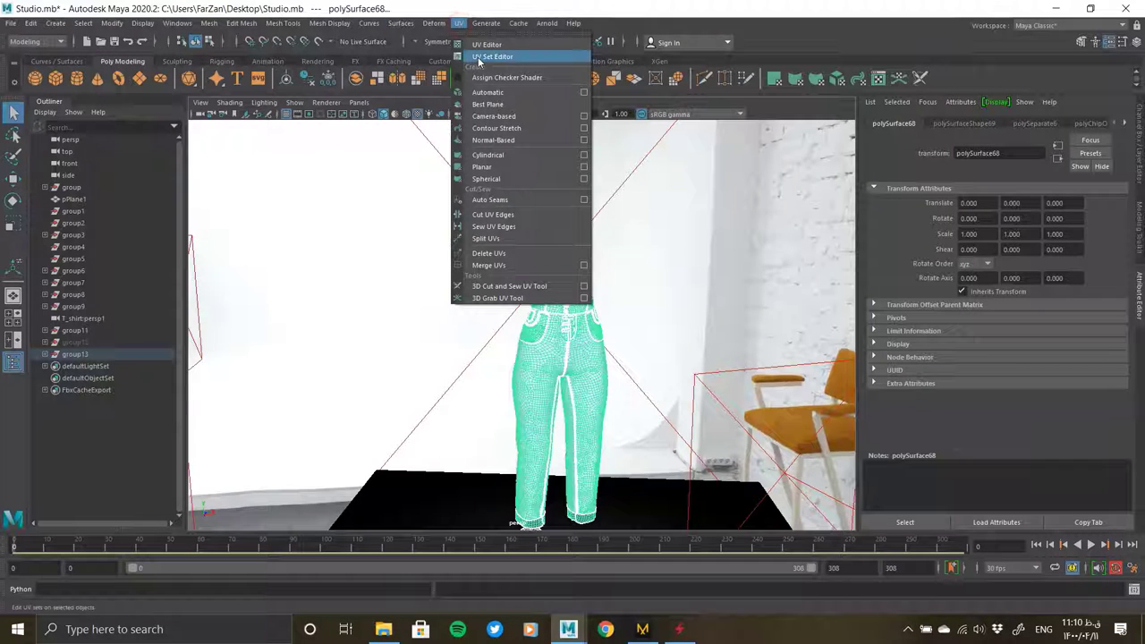
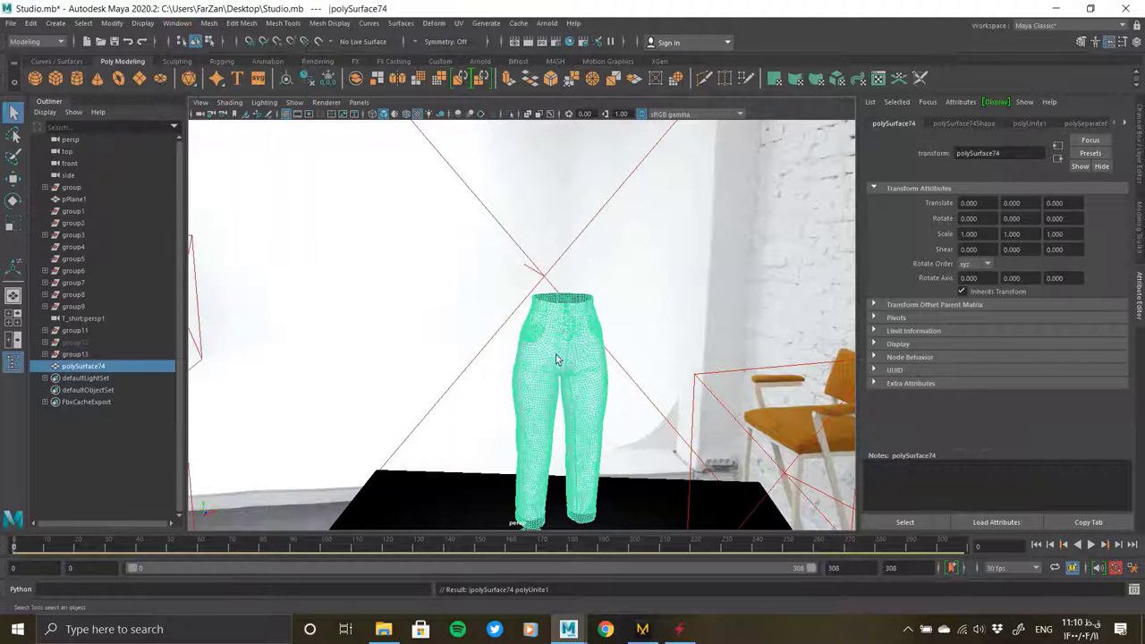
- Unhide all objects with Display > Show > All and orbit around the clothed character
alt+middle_drag(557, 355, 530, 279)
click(112, 23)
mouse_move(159, 97)
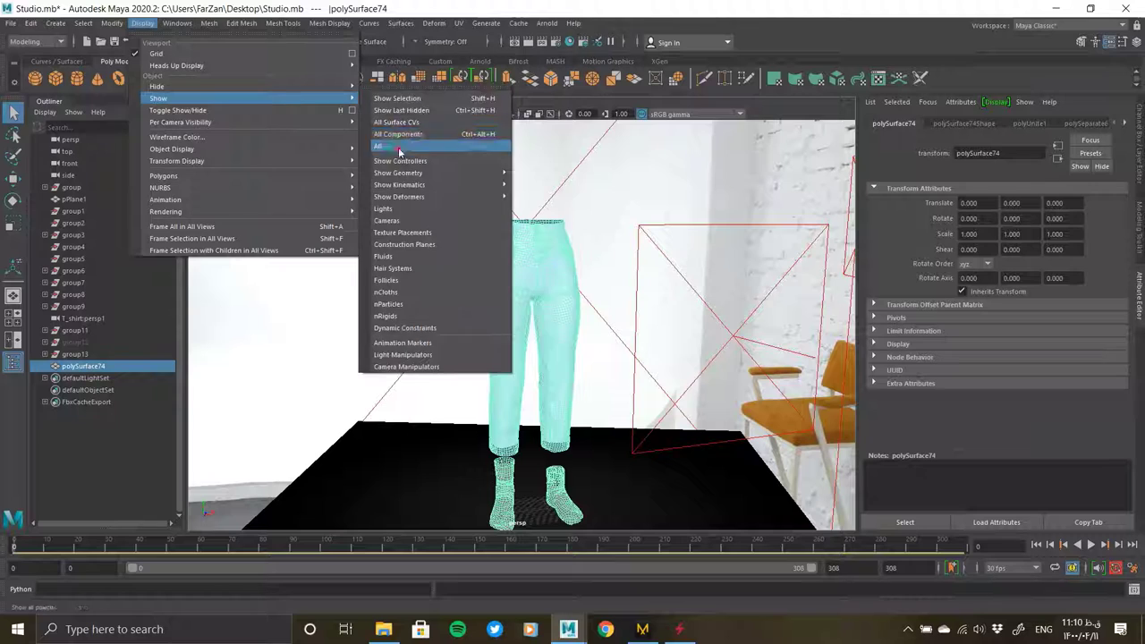
click(412, 146)
click(615, 380)
click(558, 339)
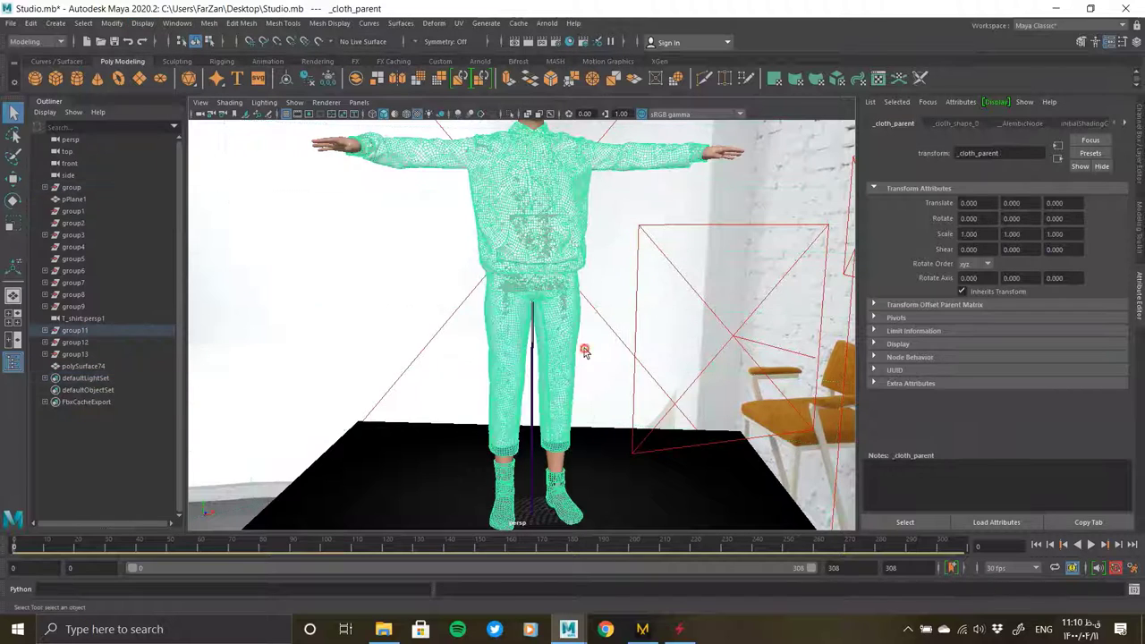
alt+drag(583, 363, 545, 338)
click(545, 338)
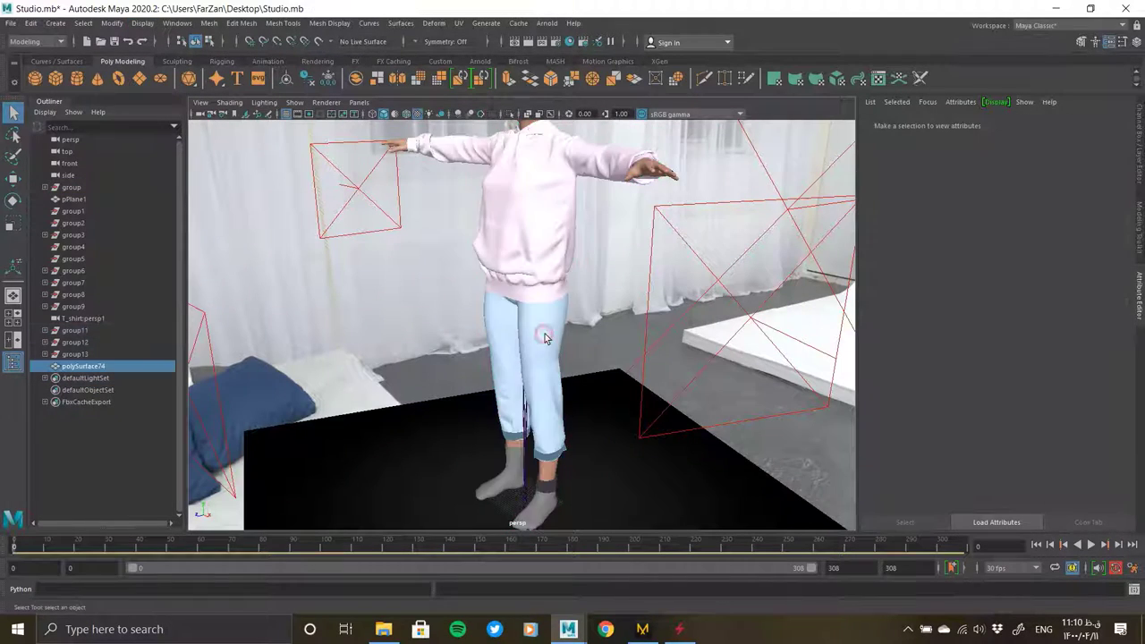
- Select the hoodie and graph its shading network in the Hypershade
click(528, 223)
mouse_move(528, 224)
alt+mouse_down()
mouse_move(573, 376)
mouse_move(467, 401)
mouse_move(515, 259)
mouse_move(537, 341)
alt+mouse_up()
click(583, 389)
click(515, 259)
alt+right_drag(537, 340, 541, 347)
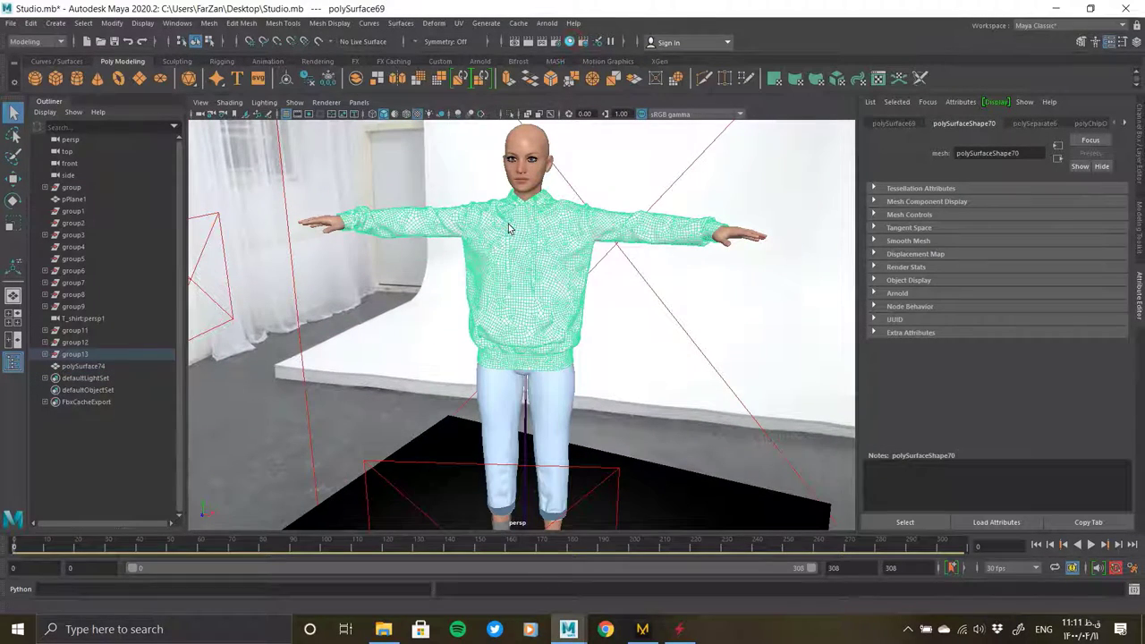
key(shift+t)
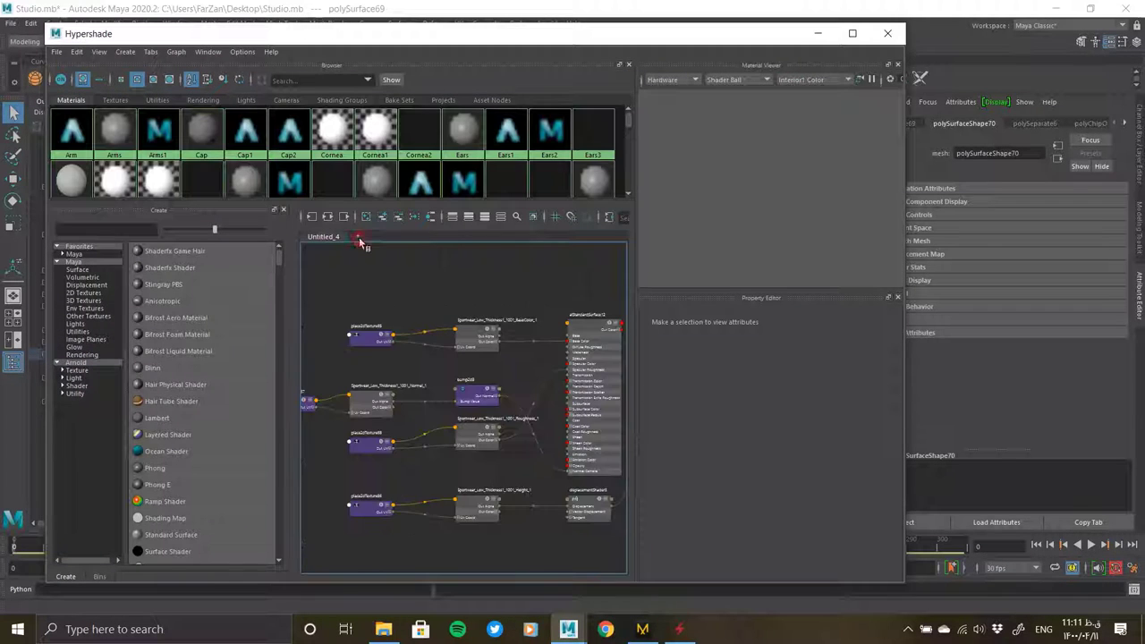
- Create an Arnold aiStandardSurface shader in a fresh, enlarged Hypershade graph tab
click(361, 242)
click(340, 243)
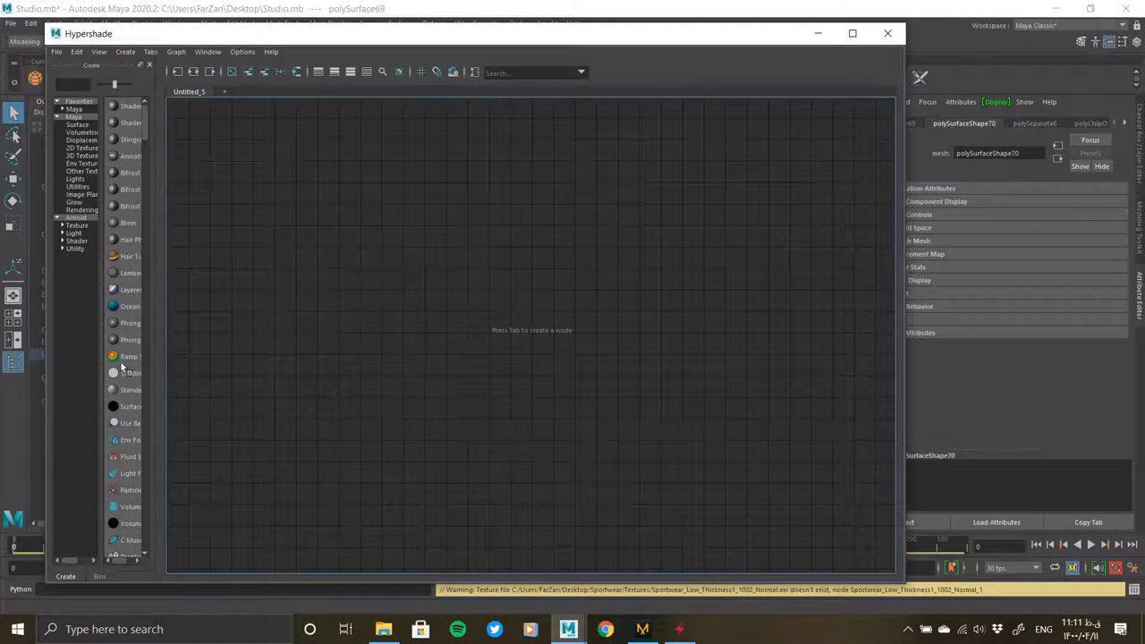
click(76, 218)
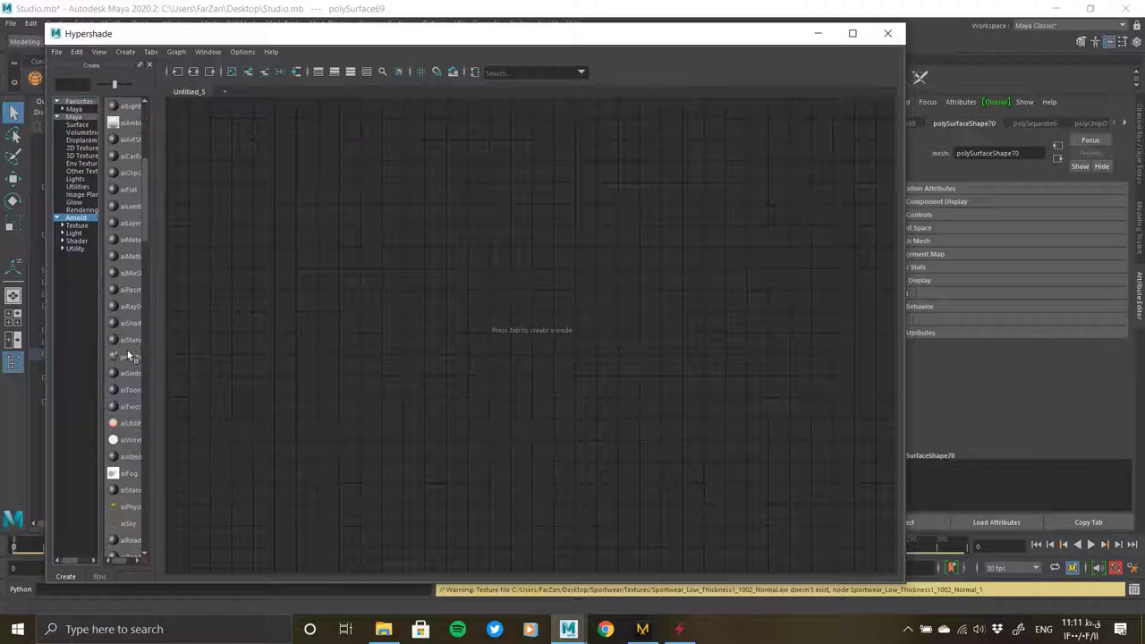
click(130, 358)
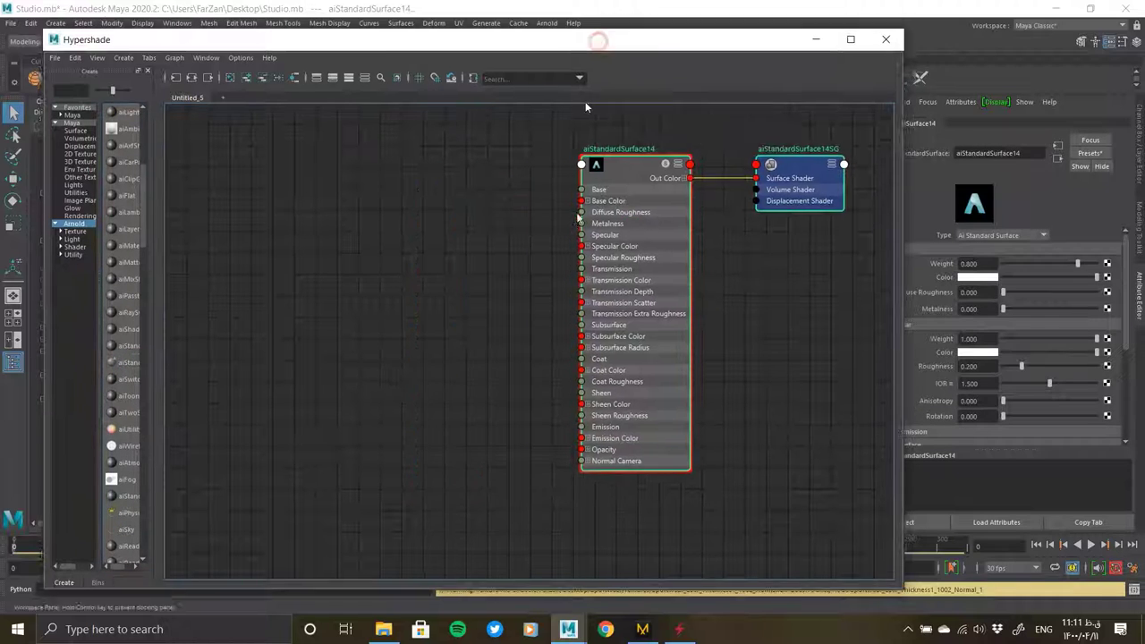
mouse_move(596, 39)
mouse_down()
mouse_move(563, 296)
mouse_move(542, 132)
mouse_up()
click(528, 251)
scroll(613, 417, up, 4)
scroll(517, 332, down, 3)
- Drag the five Thick_LOW_1001 EXR textures from the Textures folder into the graph
click(383, 629)
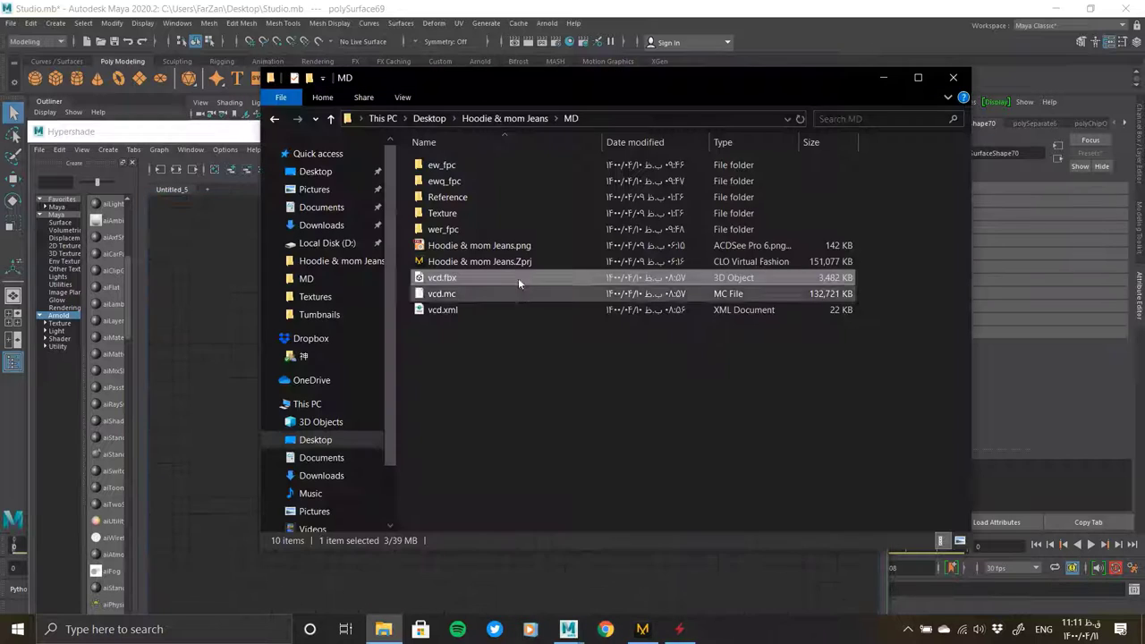
click(457, 216)
double_click(458, 218)
click(516, 123)
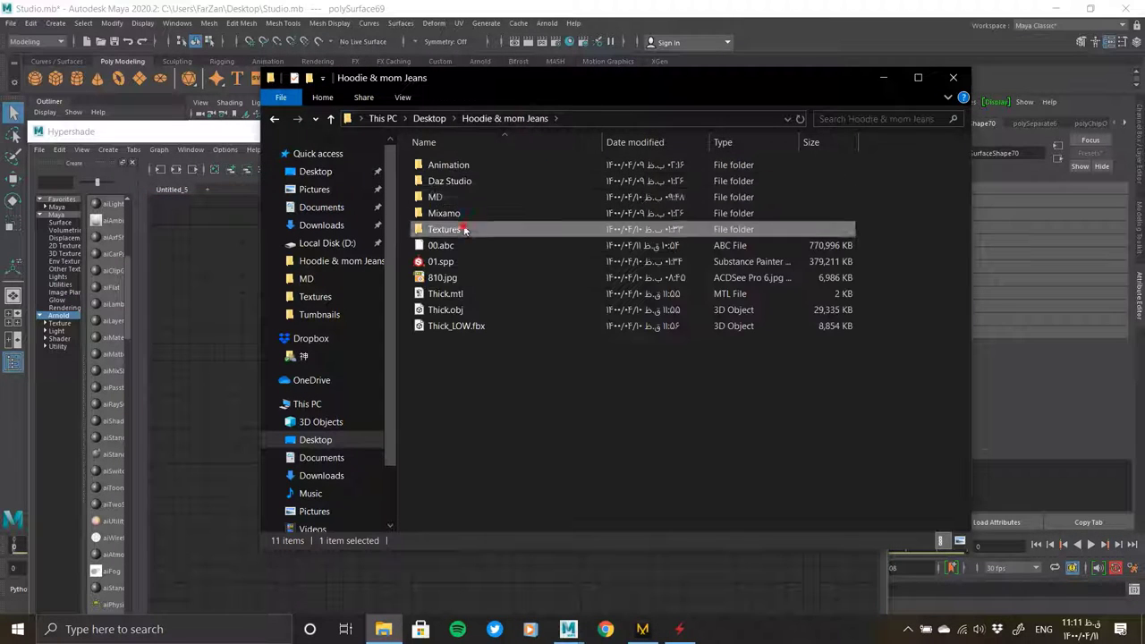
double_click(447, 227)
click(941, 542)
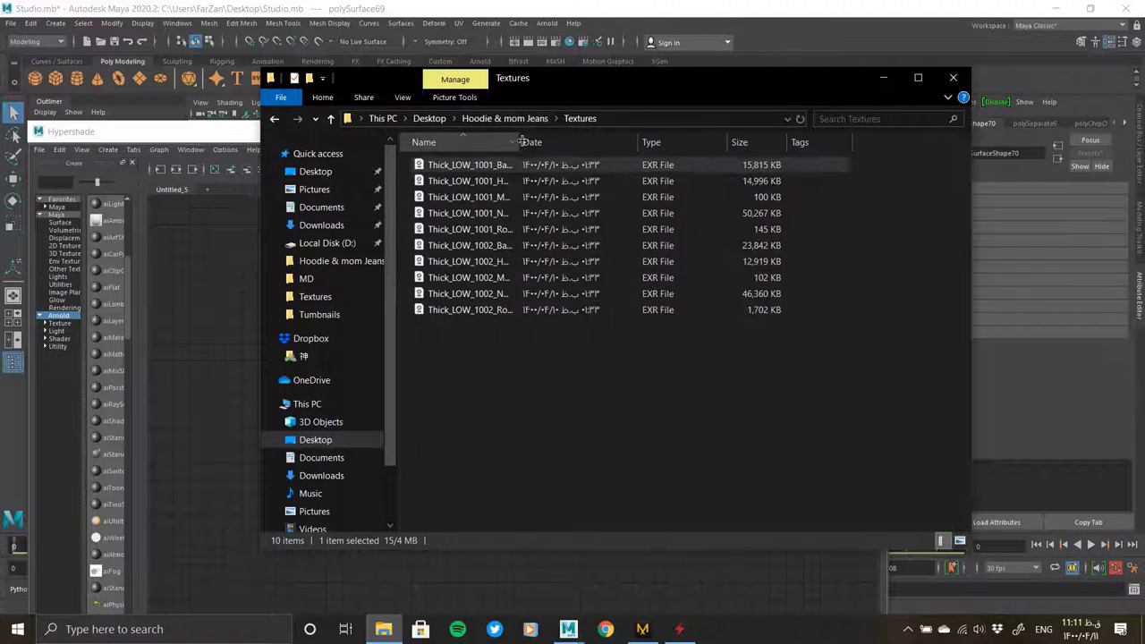
drag(519, 143, 621, 142)
mouse_move(503, 194)
mouse_down()
mouse_move(483, 229)
mouse_move(240, 272)
mouse_up()
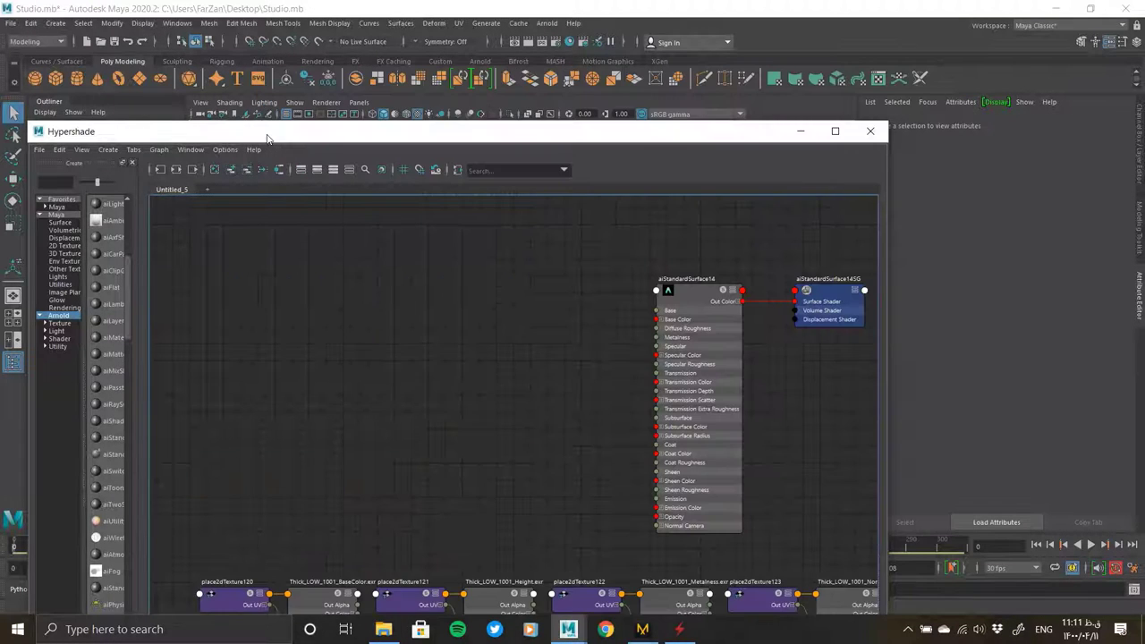
- Arrange the BaseColor, Metalness, Normal and Roughness texture nodes in a left column
drag(349, 130, 300, 64)
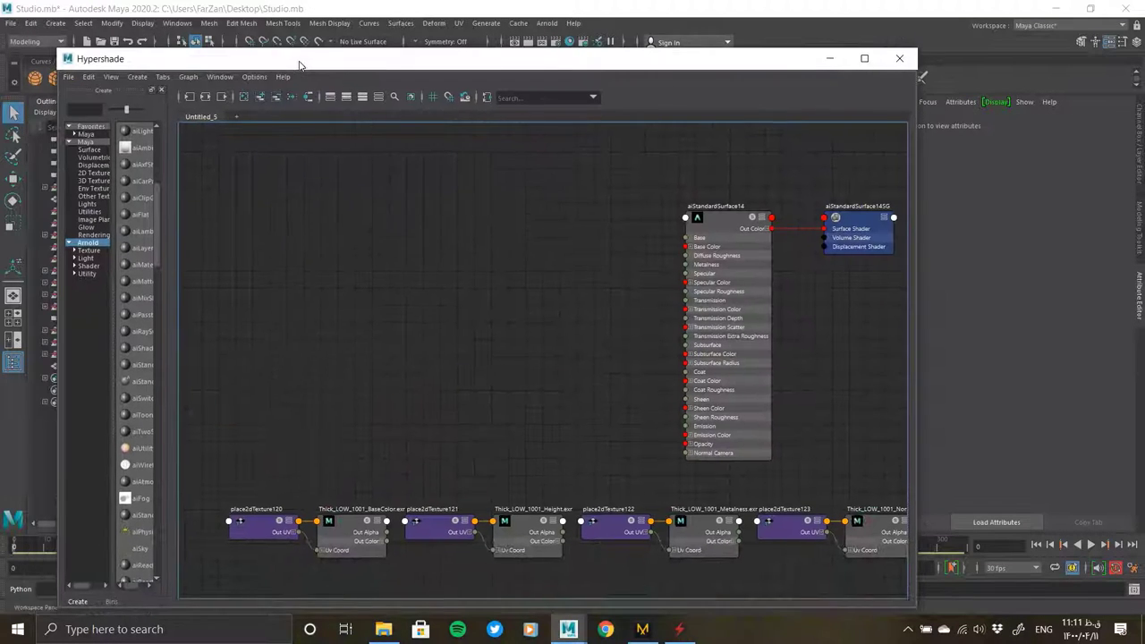
drag(289, 541, 460, 229)
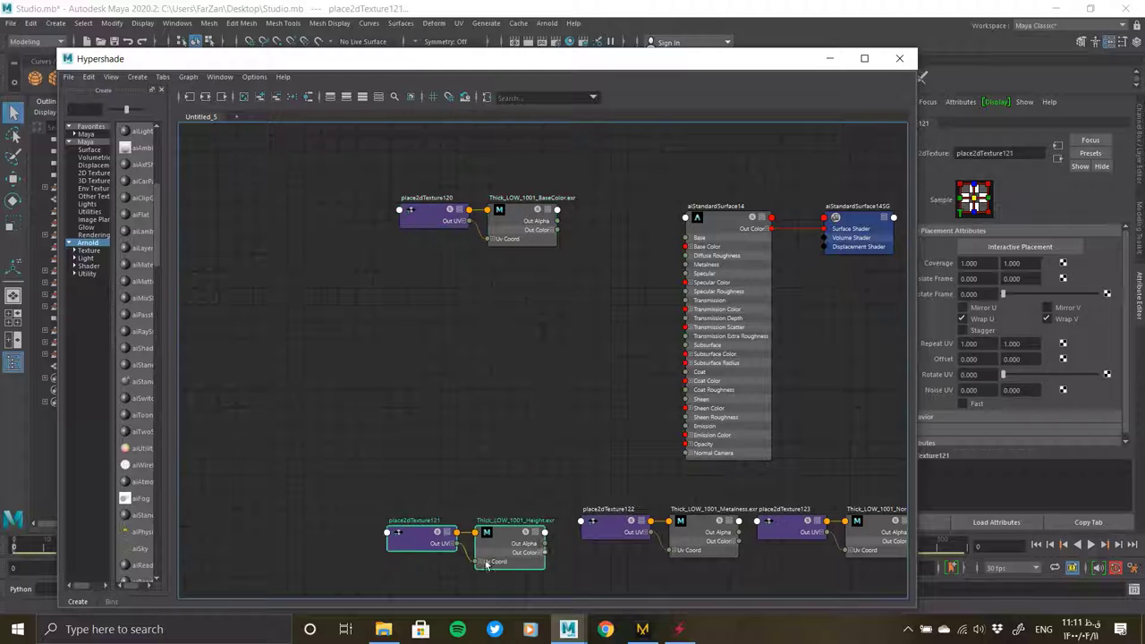
drag(692, 556, 466, 307)
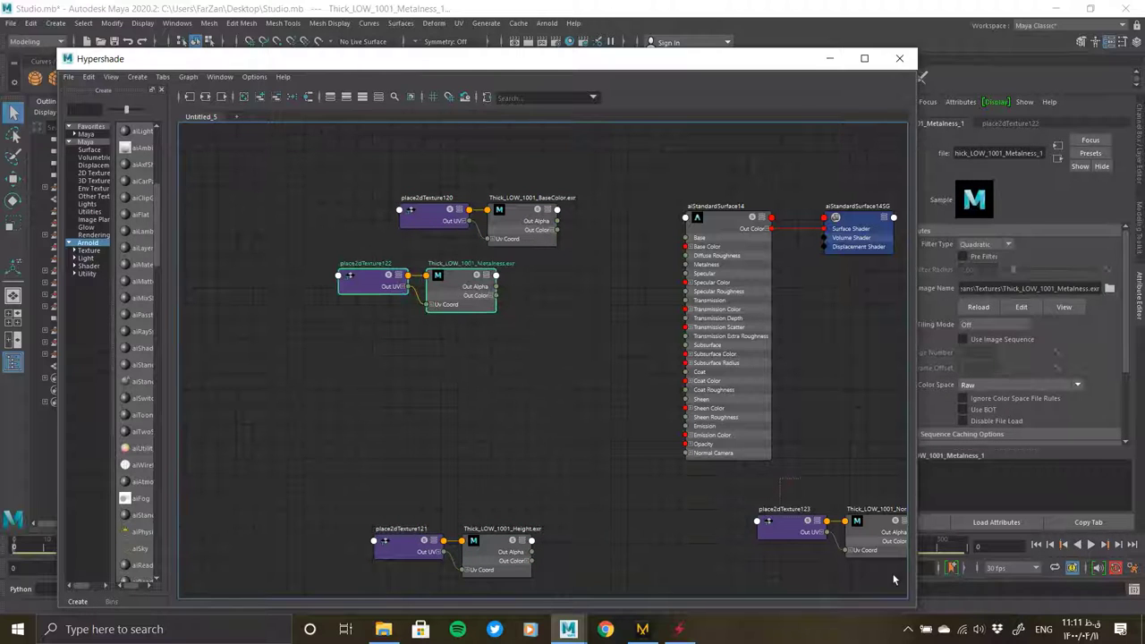
mouse_move(893, 580)
mouse_down()
mouse_move(752, 503)
mouse_move(347, 358)
mouse_up()
alt+middle_drag(903, 437, 693, 412)
drag(692, 412, 859, 501)
drag(787, 474, 211, 384)
alt+middle_drag(349, 405, 367, 434)
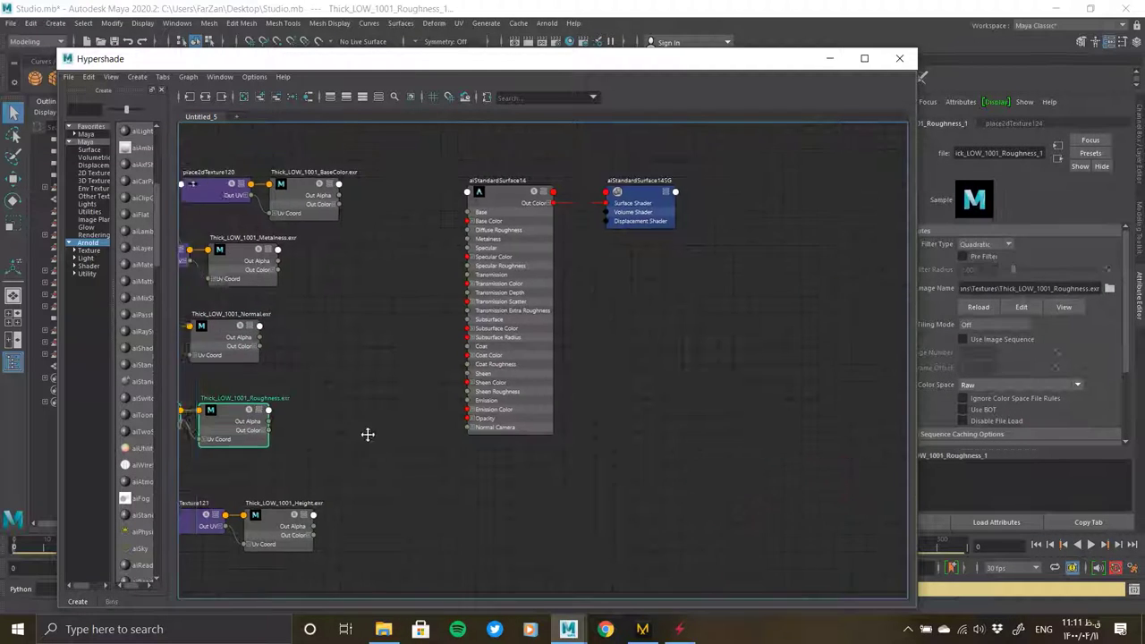
scroll(393, 385, up, 2)
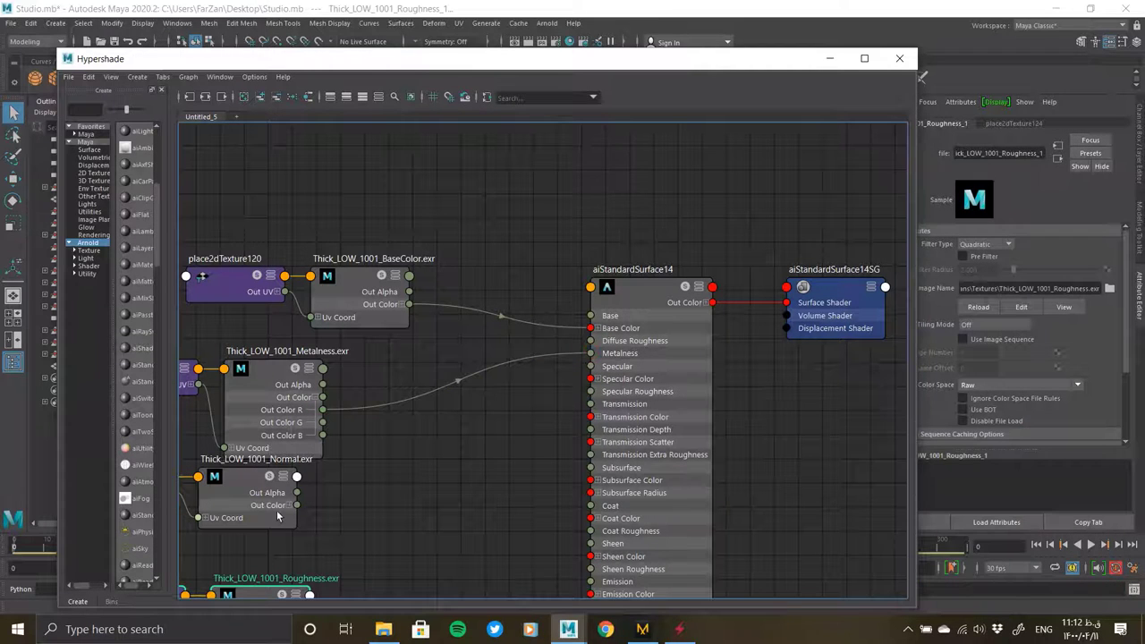
- Add a bump2d node into Normal Camera, interpreted as Tangent Space Normals
key(Tab)
text(bump)
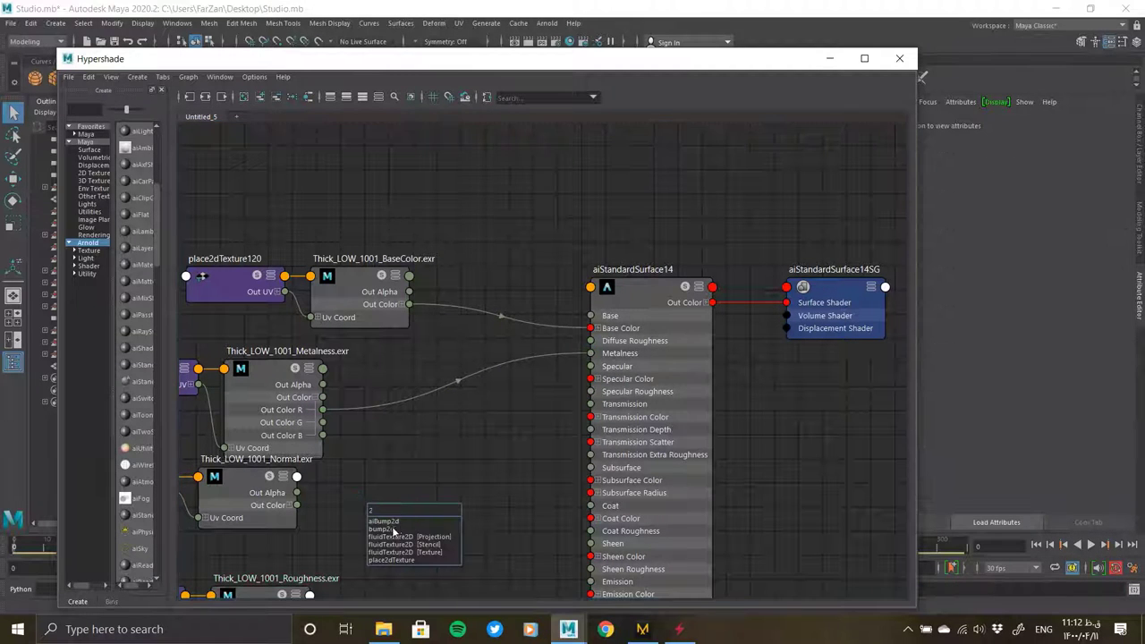
key(Return)
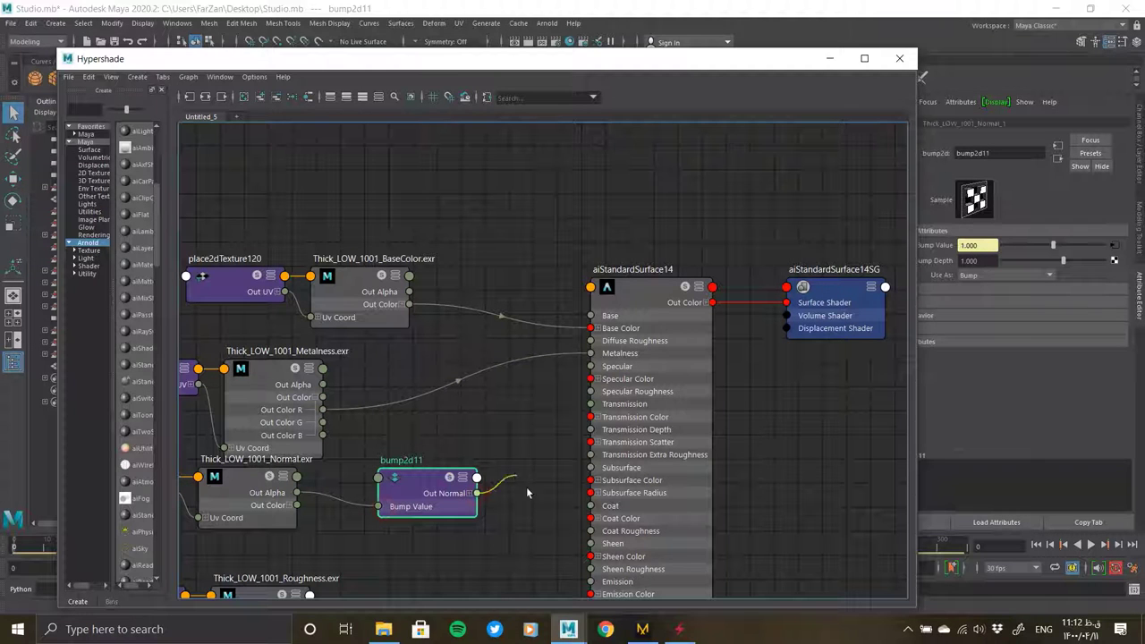
drag(550, 530, 577, 542)
click(1007, 275)
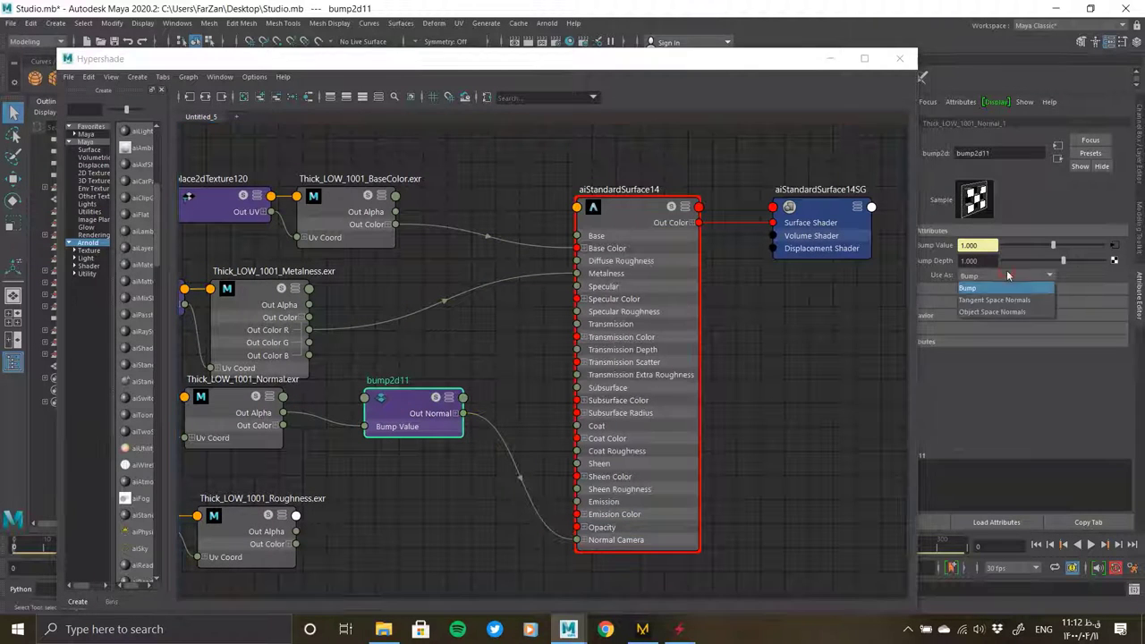
drag(916, 340, 788, 340)
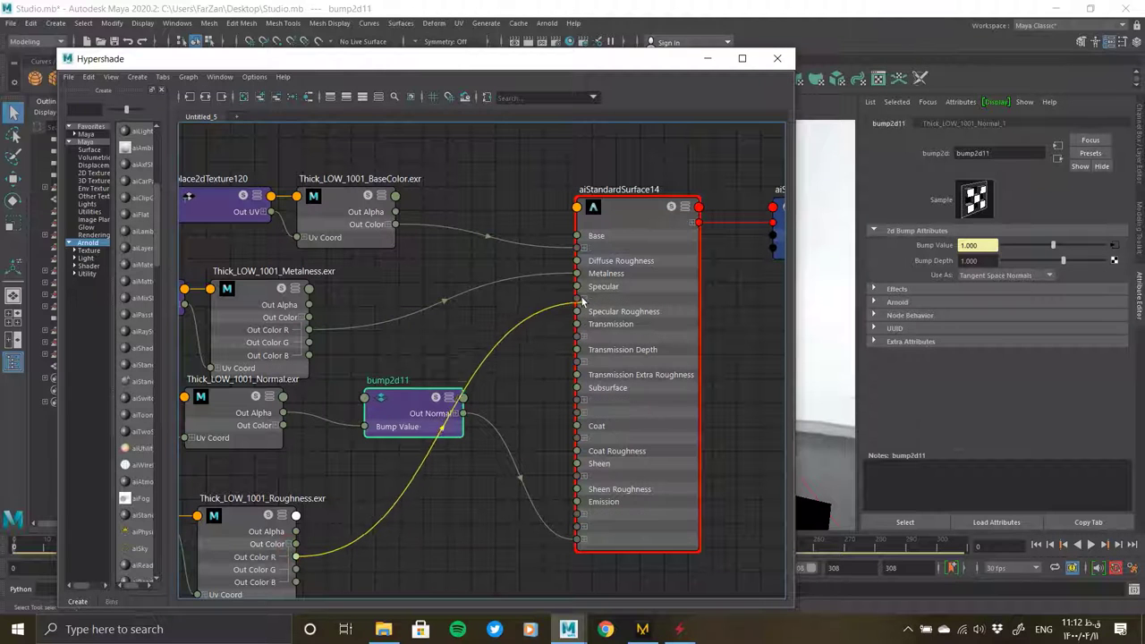
alt+middle_drag(440, 493, 563, 291)
click(446, 484)
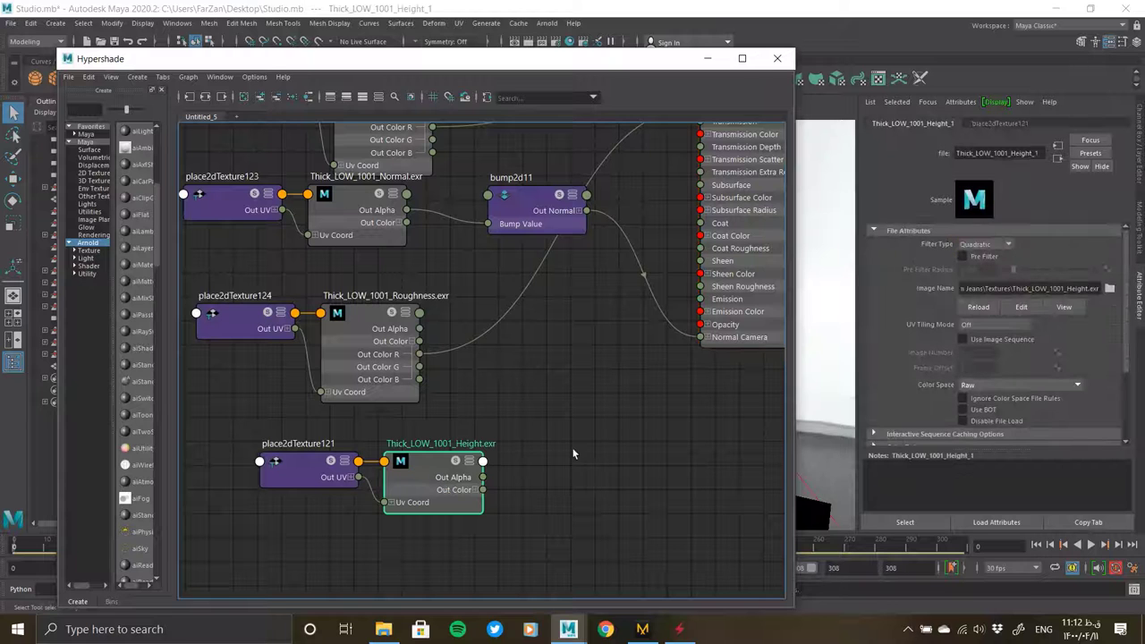
alt+right_drag(574, 453, 455, 412)
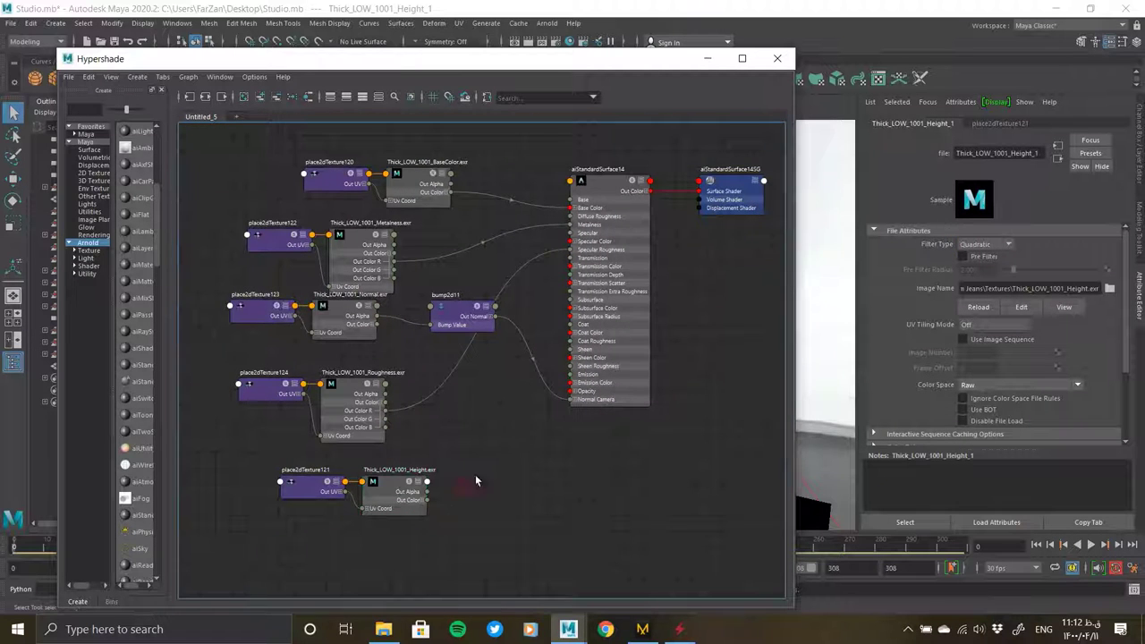
click(475, 481)
- Select the jeans and orbit to a front view of the whole character
click(707, 62)
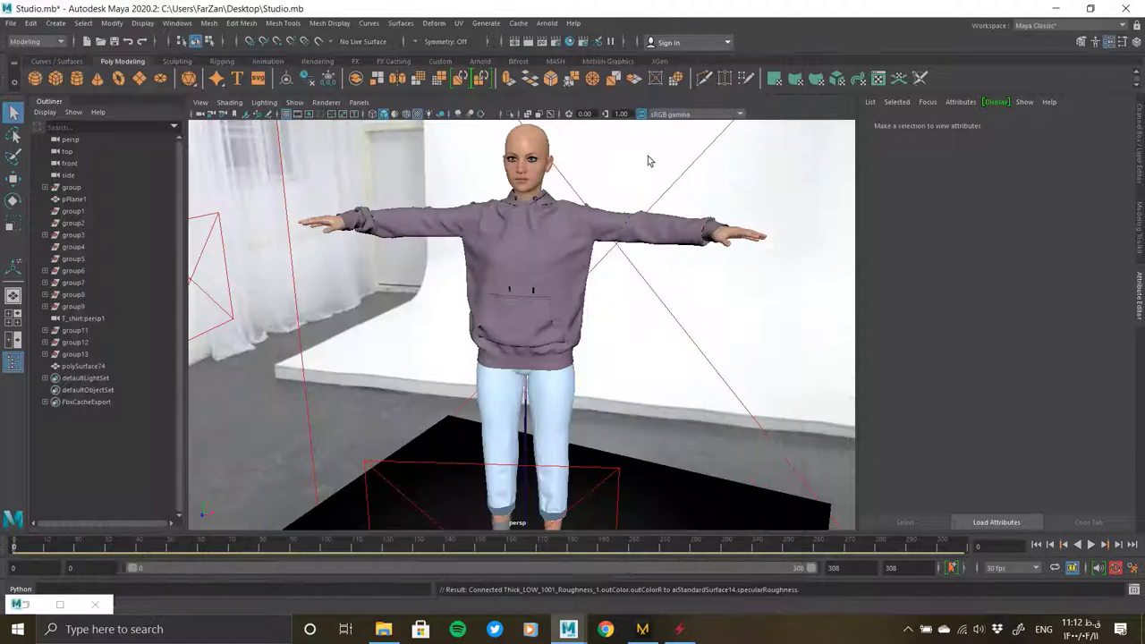
click(537, 268)
scroll(491, 351, up, 5)
scroll(490, 351, up, 3)
mouse_move(490, 351)
alt+mouse_down()
mouse_move(562, 340)
mouse_move(511, 379)
alt+mouse_up()
scroll(346, 429, down, 4)
click(36, 612)
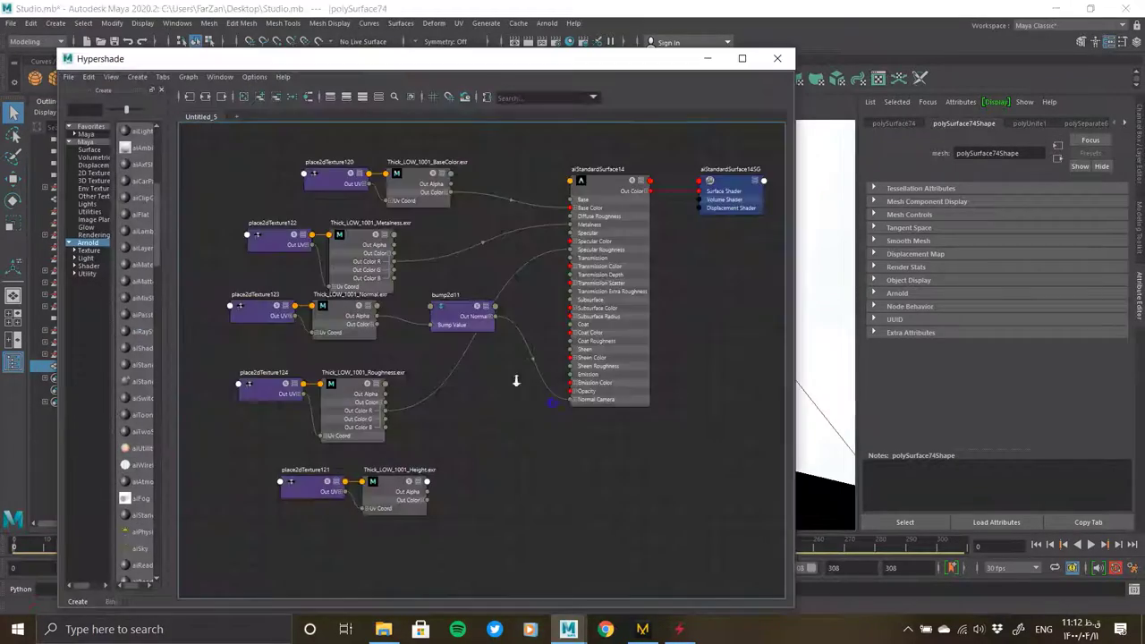
scroll(489, 251, down, 3)
- Create aiStandardSurface15 and import and arrange the Thick_LOW_1002 texture nodes beside it
mouse_move(131, 383)
mouse_down()
mouse_move(458, 418)
mouse_move(589, 375)
mouse_up()
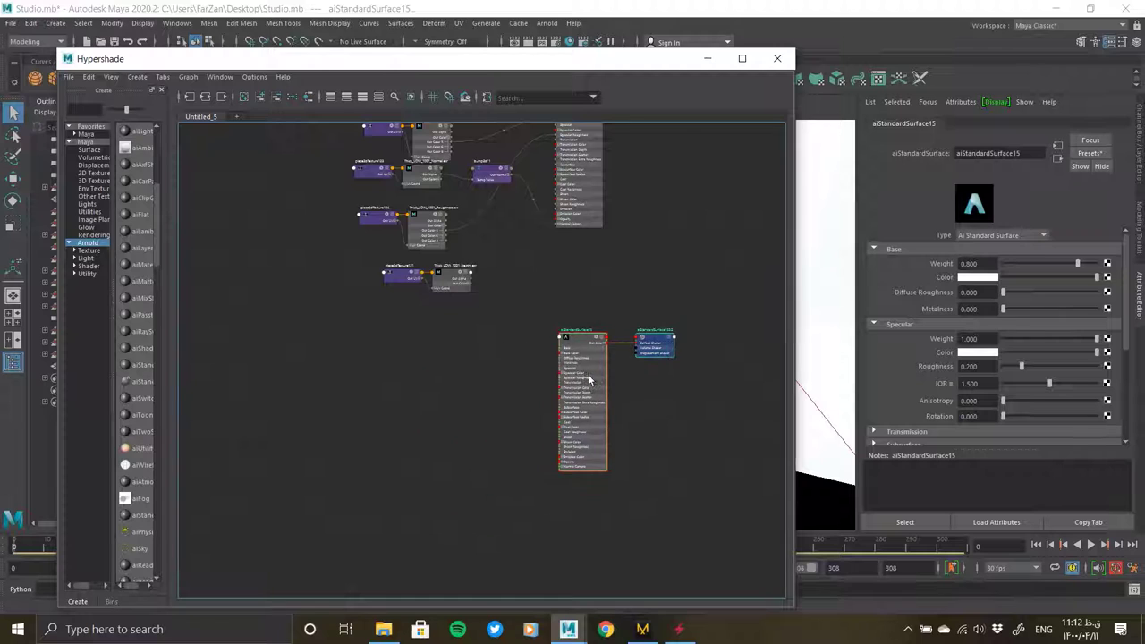
key(alt+Tab)
mouse_move(497, 310)
mouse_down()
mouse_move(483, 307)
mouse_move(465, 251)
mouse_move(275, 429)
mouse_up()
scroll(277, 582, up, 2)
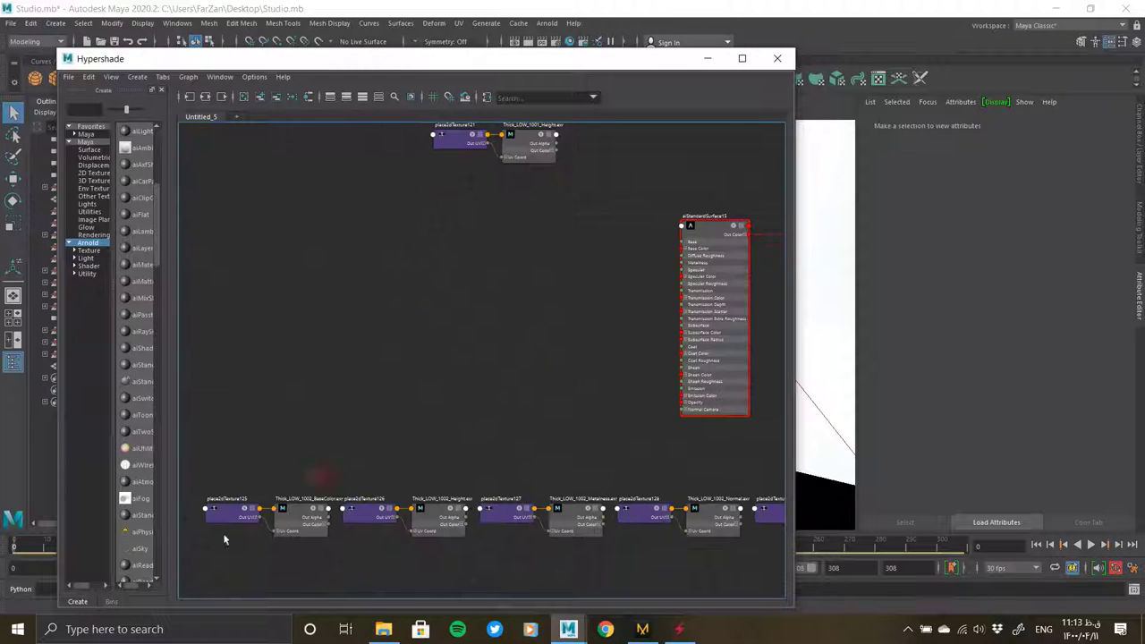
drag(308, 515, 524, 277)
drag(420, 536, 472, 455)
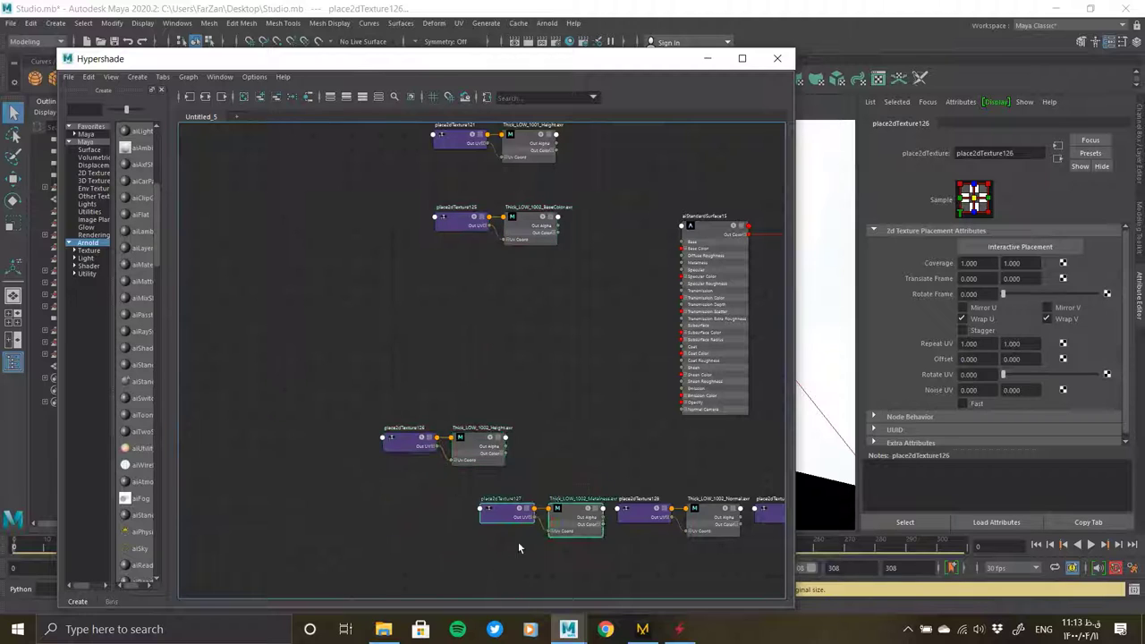
drag(578, 535, 521, 294)
alt+middle_drag(512, 435, 313, 400)
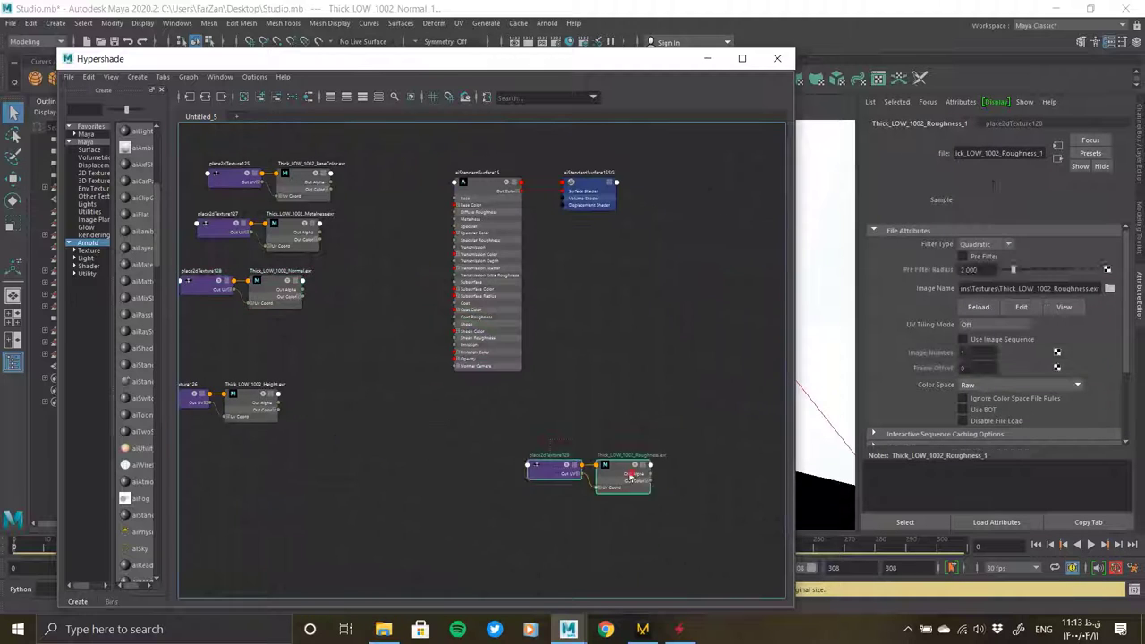
drag(591, 469, 228, 344)
- Connect BaseColor and Metalness, plus Normal through a Tangent Space Normals bump2d node
alt+middle_drag(268, 268, 268, 336)
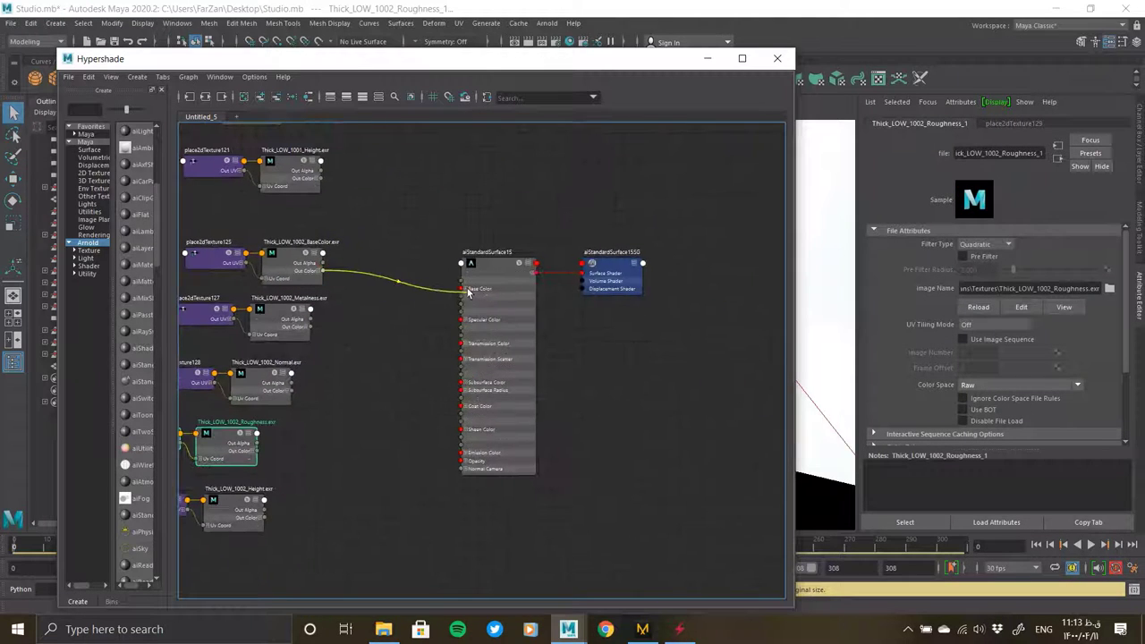
scroll(347, 343, up, 2)
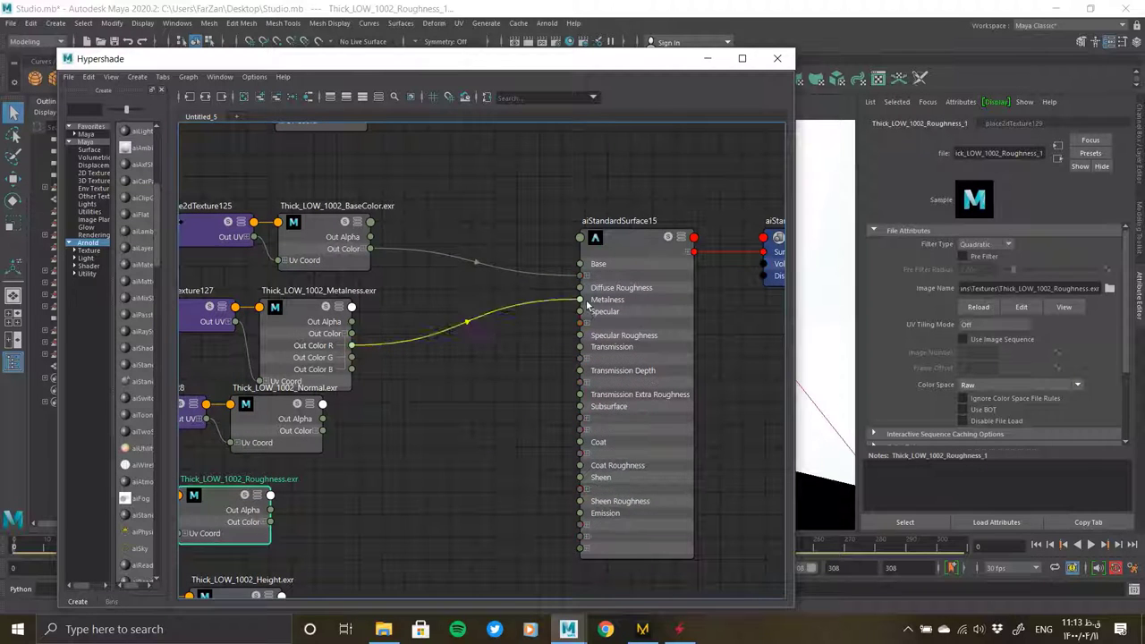
click(395, 450)
click(409, 478)
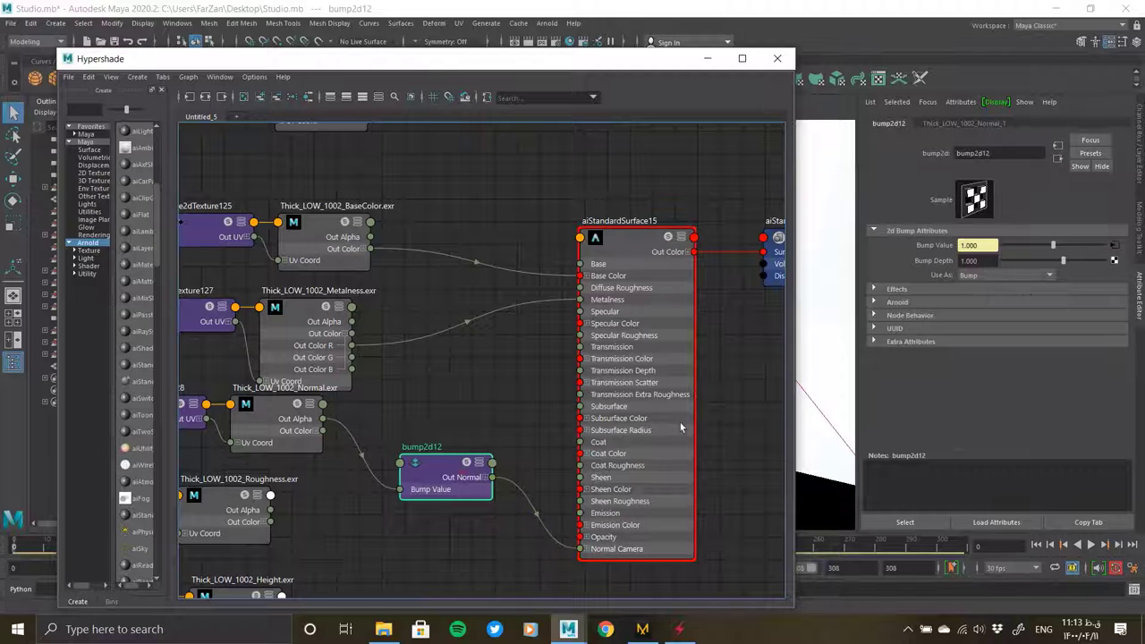
click(993, 275)
alt+middle_drag(273, 531, 362, 489)
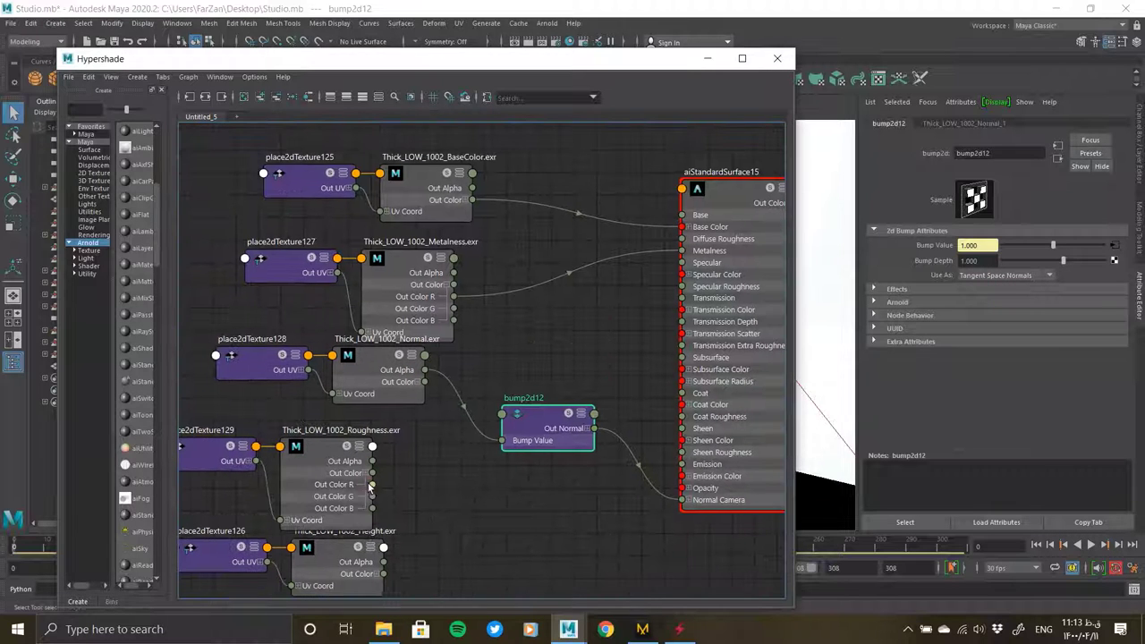
scroll(537, 391, down, 5)
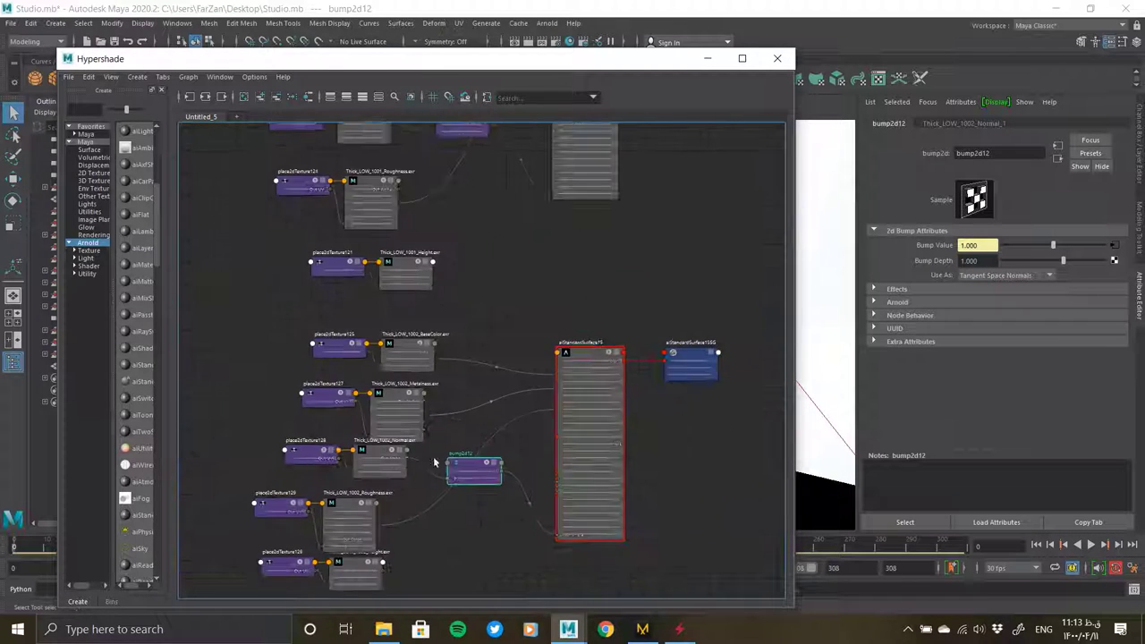
- Assign aiStandardSurface15 to the pants mesh and deselect to view the denim
drag(403, 58, 54, 157)
click(512, 367)
scroll(223, 468, up, 5)
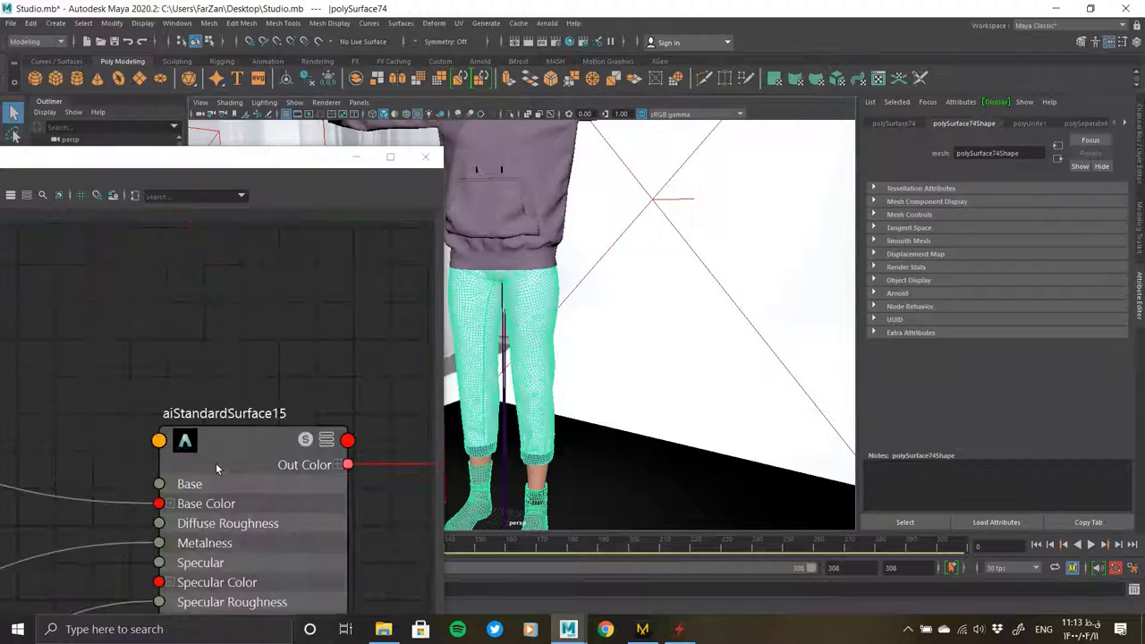
right_drag(225, 413, 230, 389)
drag(277, 168, 651, 164)
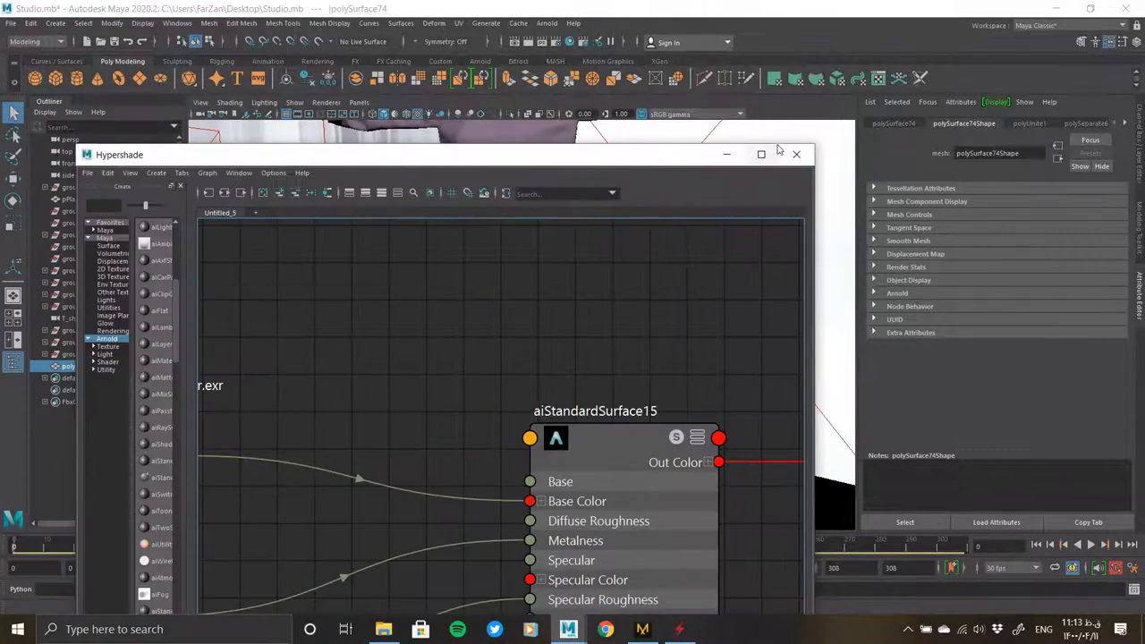
click(728, 154)
scroll(583, 302, down, 3)
click(596, 478)
scroll(501, 248, up, 3)
- Select the female body mesh and orbit around the character's upper body
scroll(502, 248, down, 2)
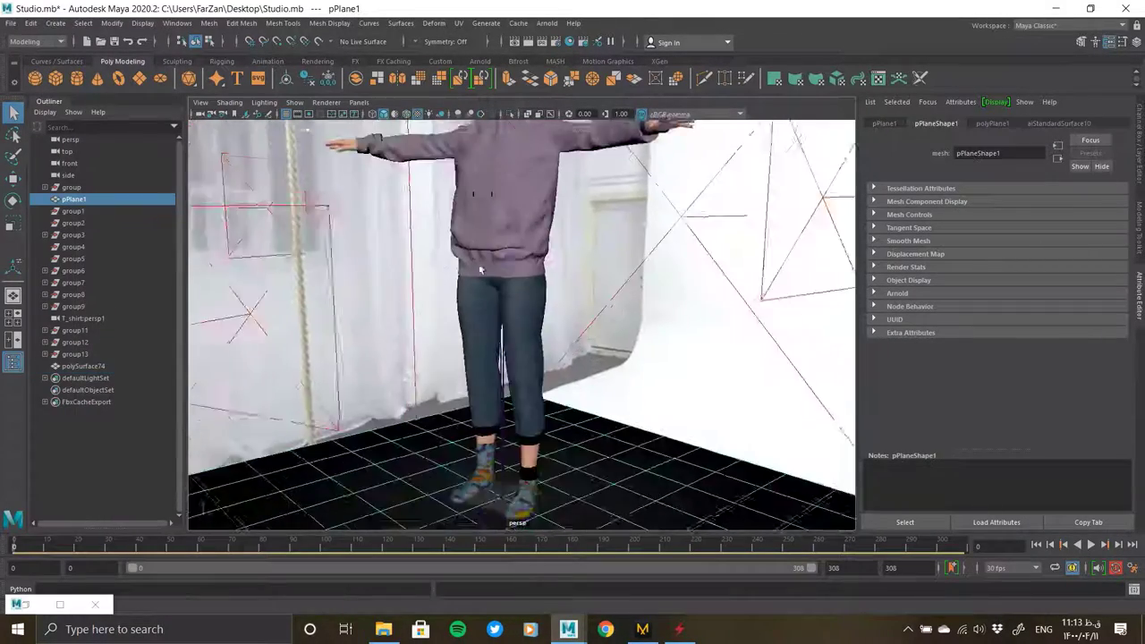
scroll(510, 296, down, 2)
scroll(518, 338, down, 1)
click(521, 208)
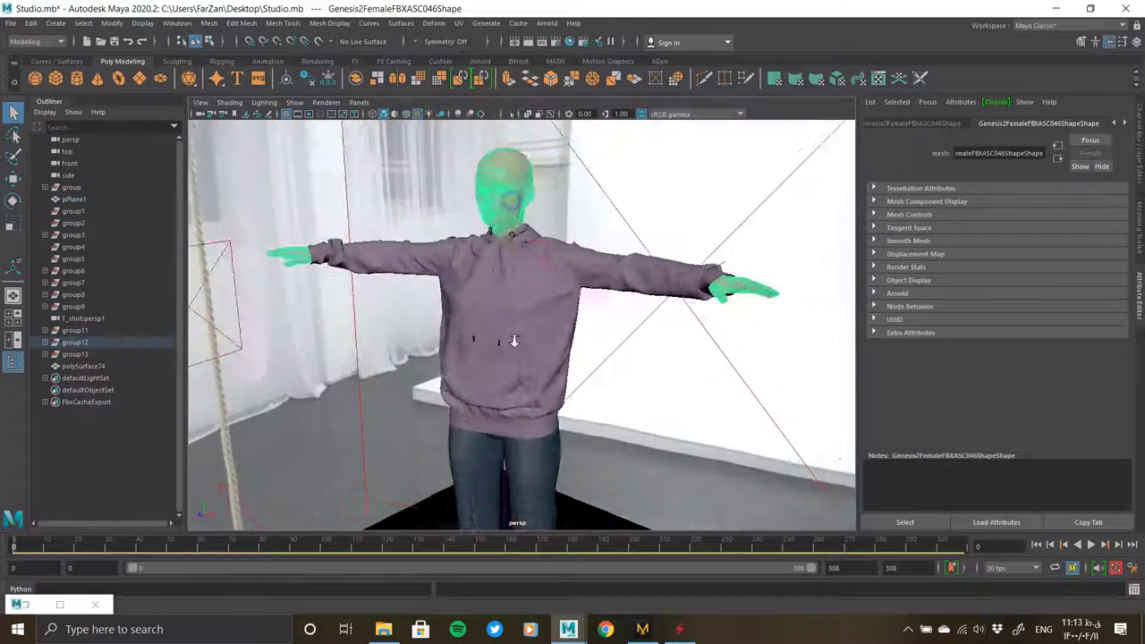
scroll(522, 223, up, 3)
alt+drag(522, 269, 591, 269)
- Open the empty Arnold RenderView from the Arnold menu
click(546, 23)
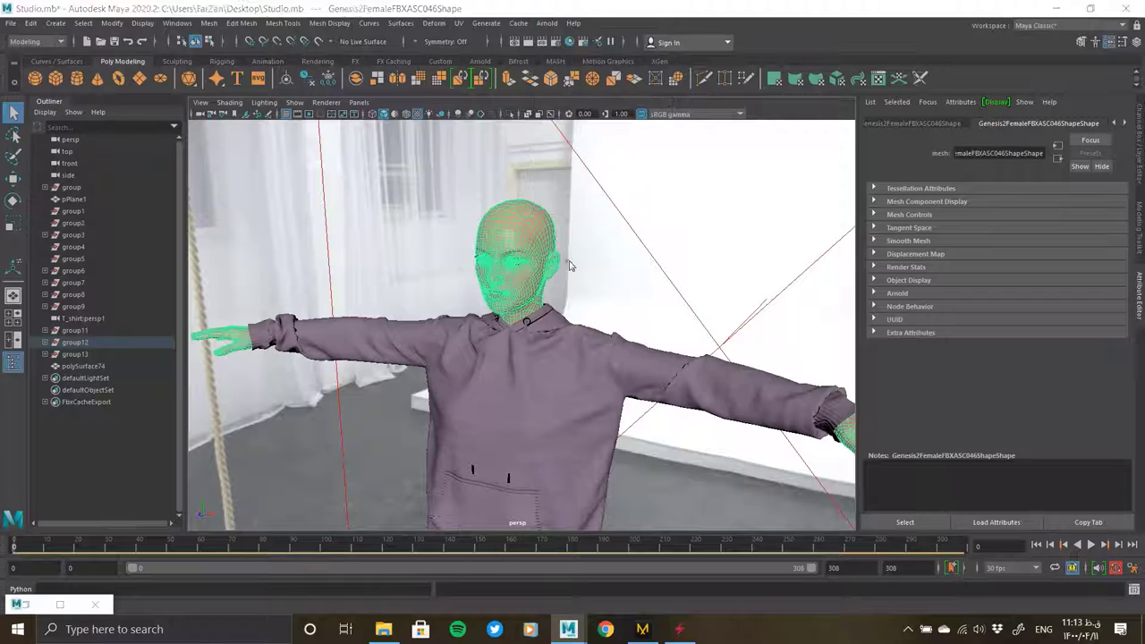
scroll(519, 276, down, 3)
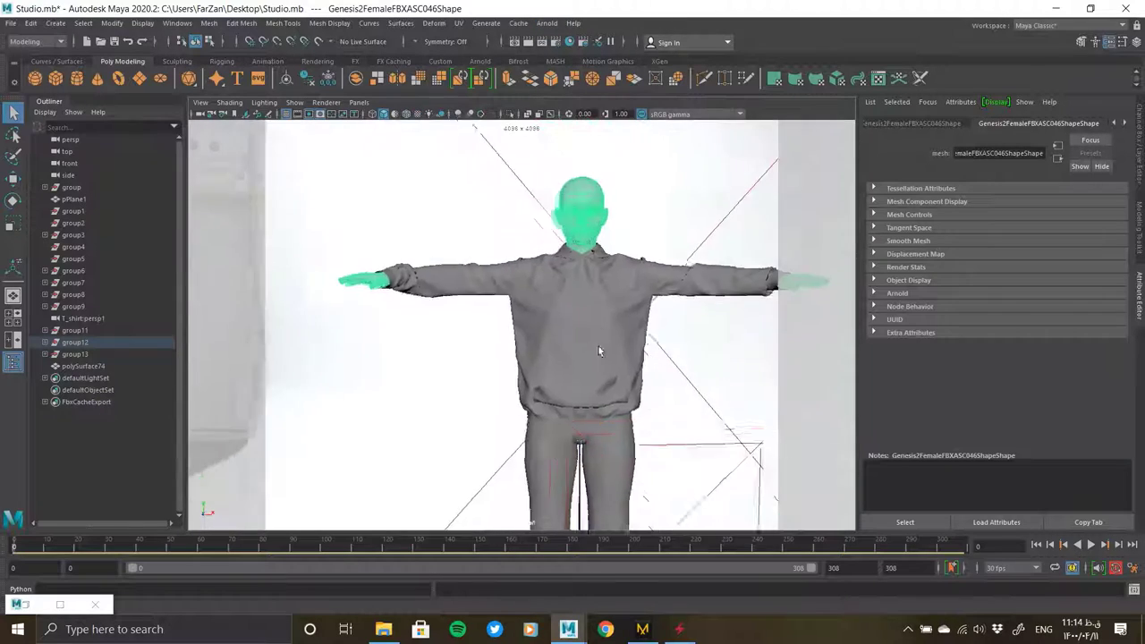
scroll(537, 296, down, 2)
scroll(380, 324, up, 4)
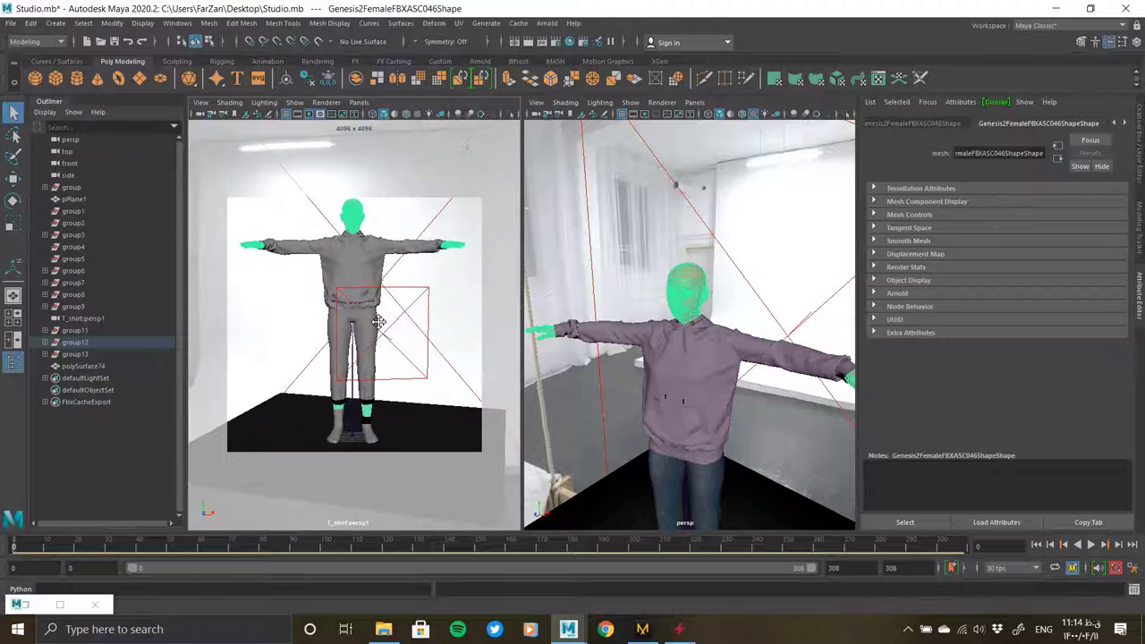
click(545, 23)
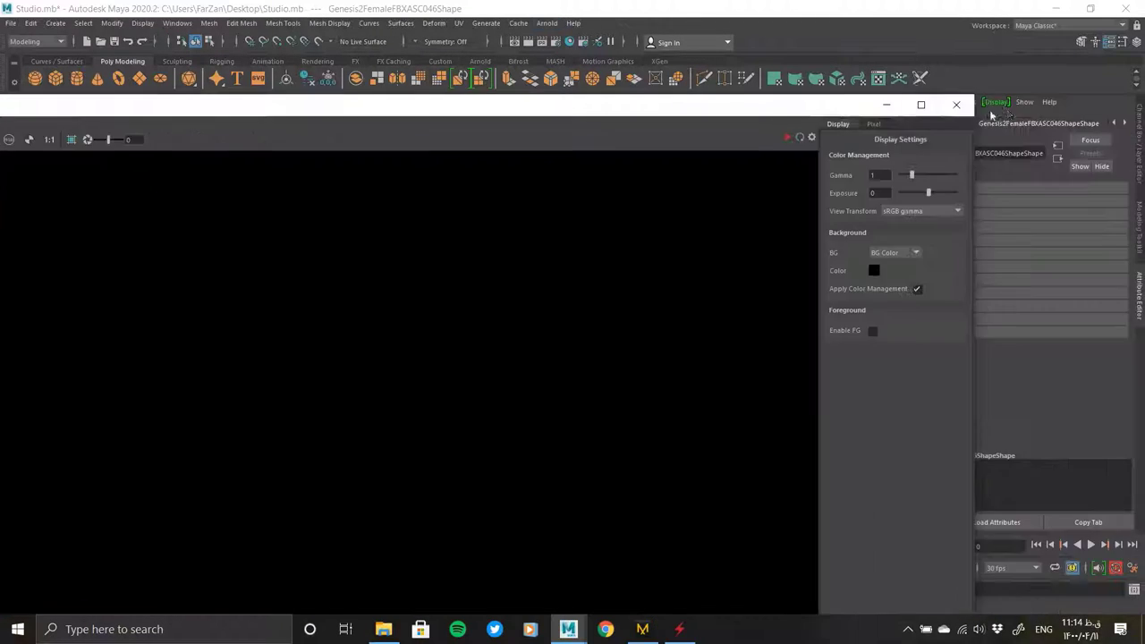
- Set the render image size preset to 1024×1024
click(900, 108)
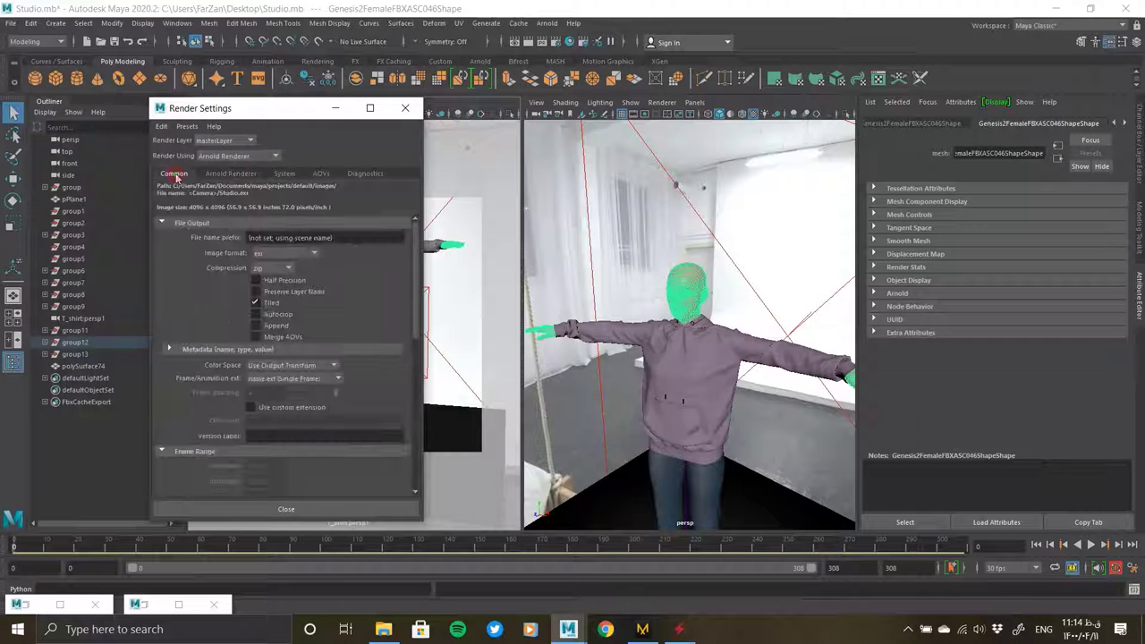
scroll(249, 380, down, 5)
scroll(229, 457, down, 3)
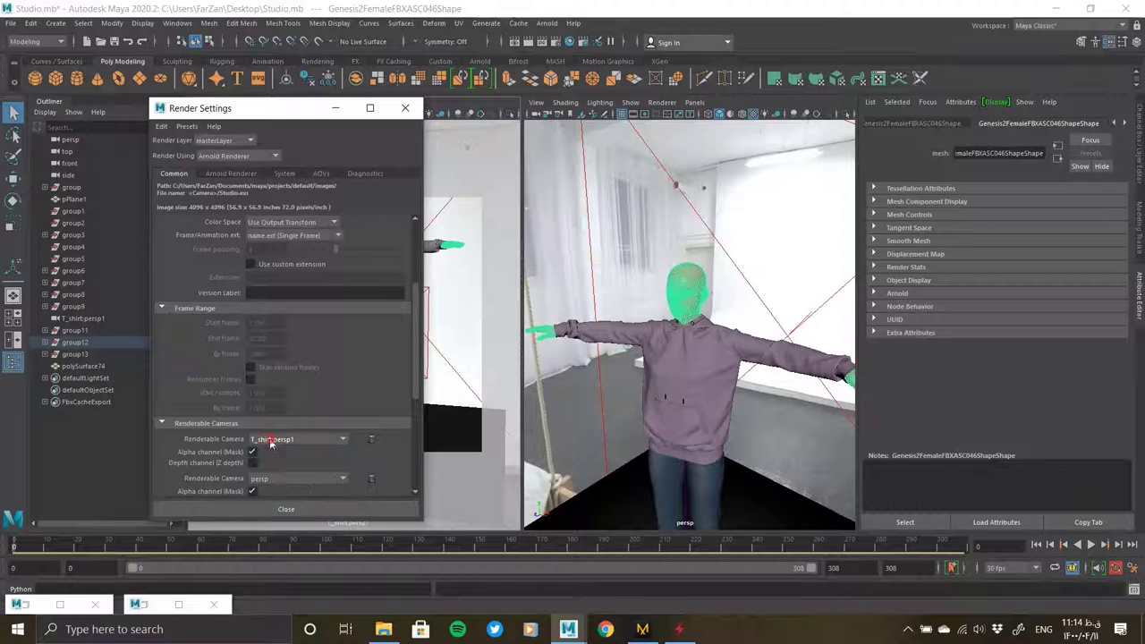
scroll(271, 444, down, 3)
click(267, 426)
click(272, 484)
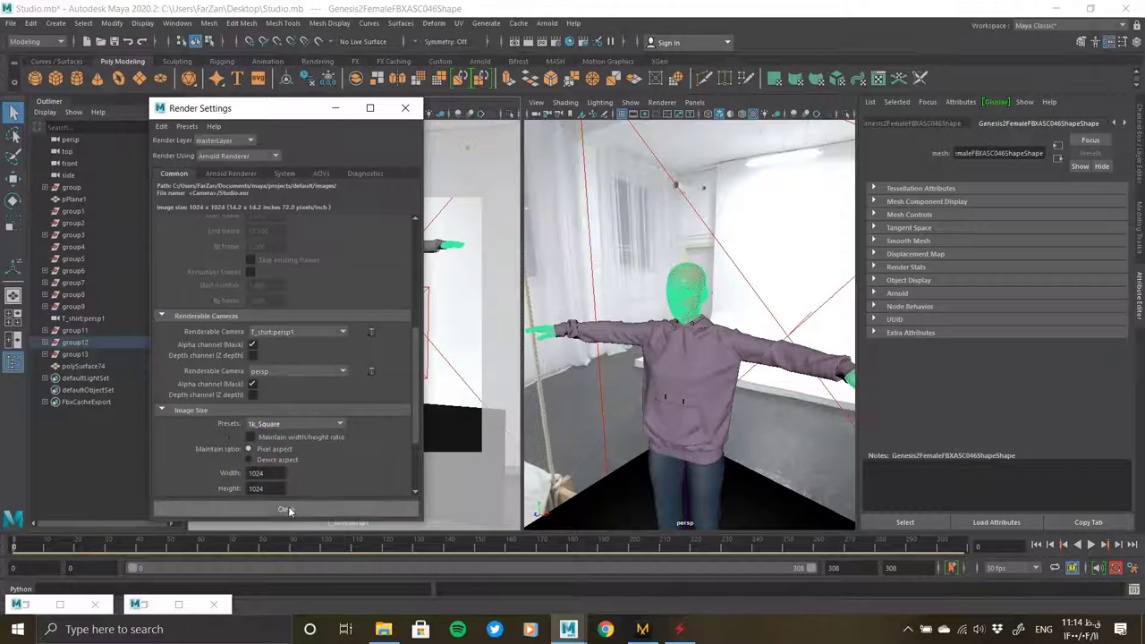
click(287, 507)
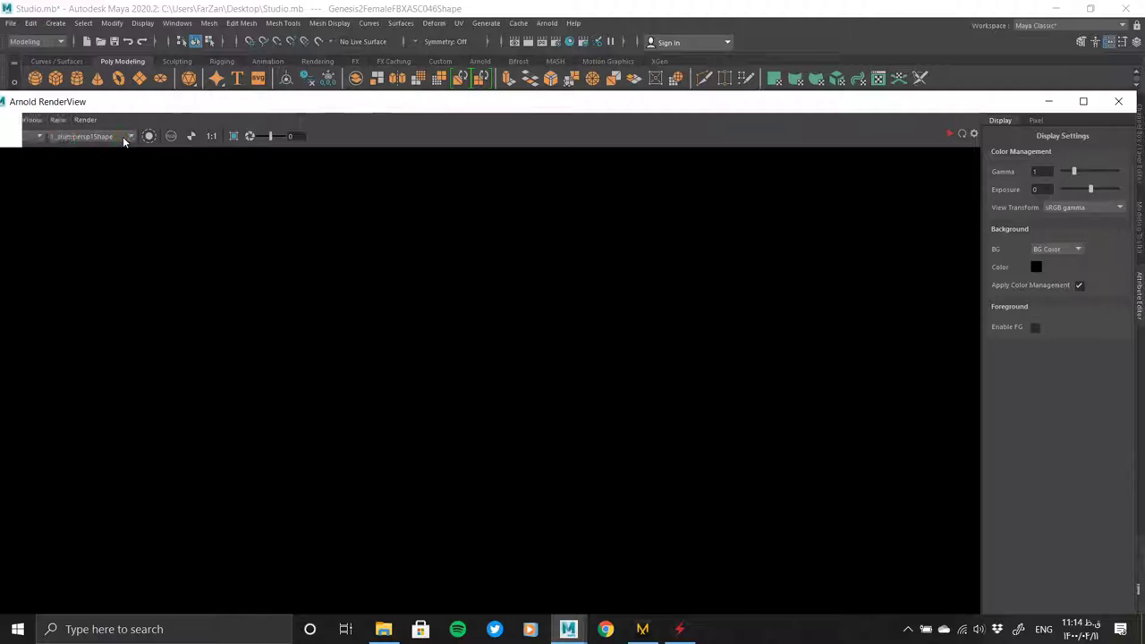
- Render the scene in a maximized RenderView through the T_shirt:persp1 camera
click(125, 136)
click(125, 147)
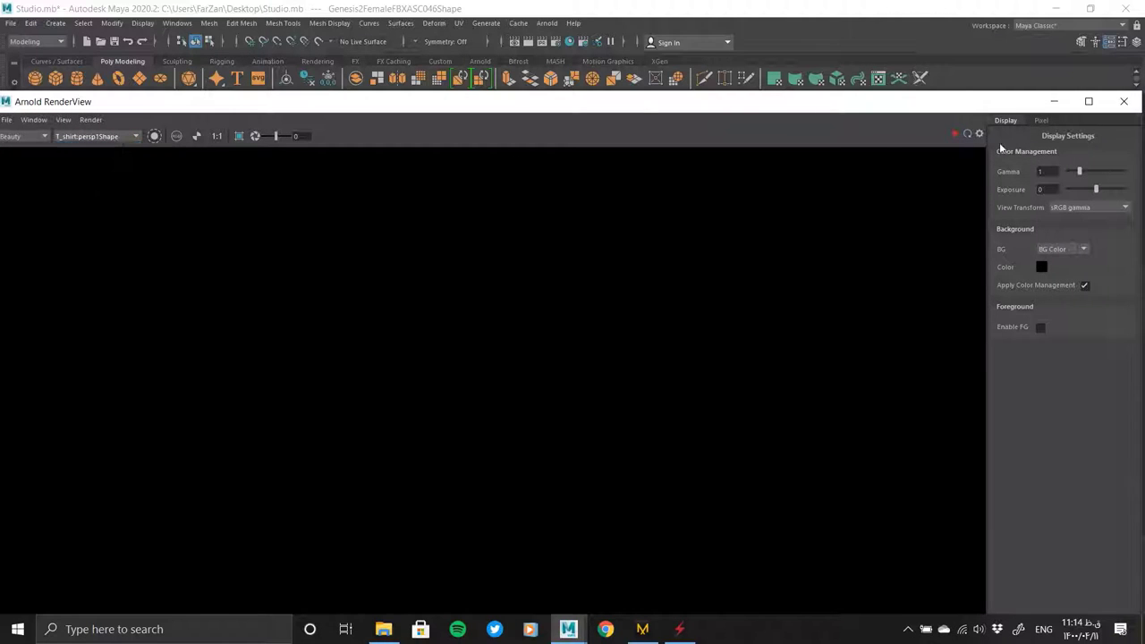
click(1089, 101)
click(956, 40)
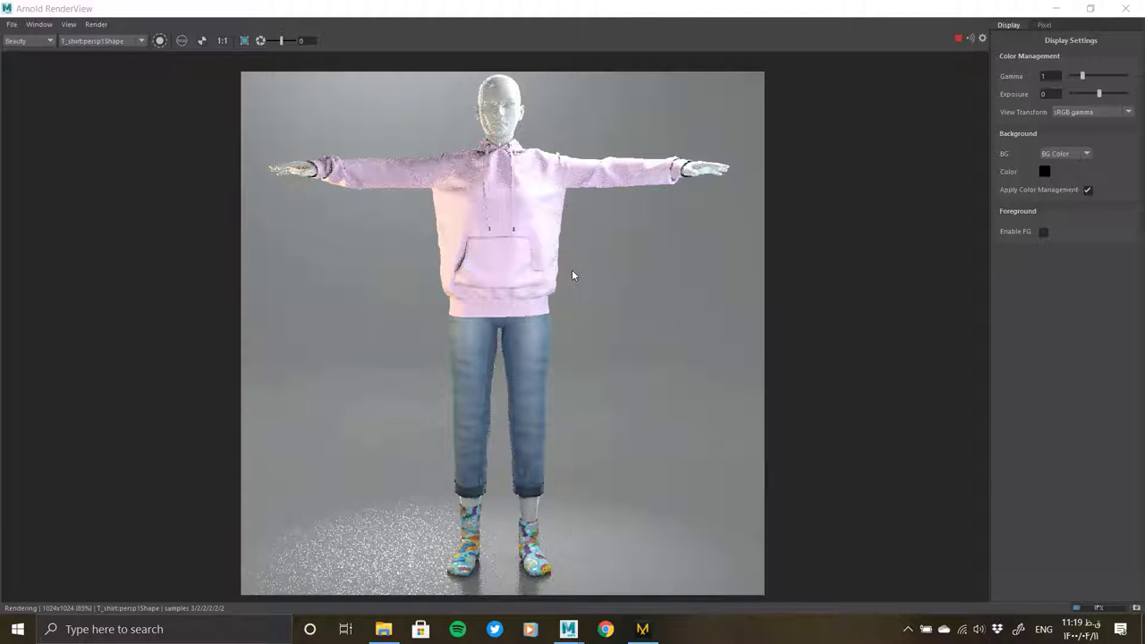
scroll(572, 269, up, 1)
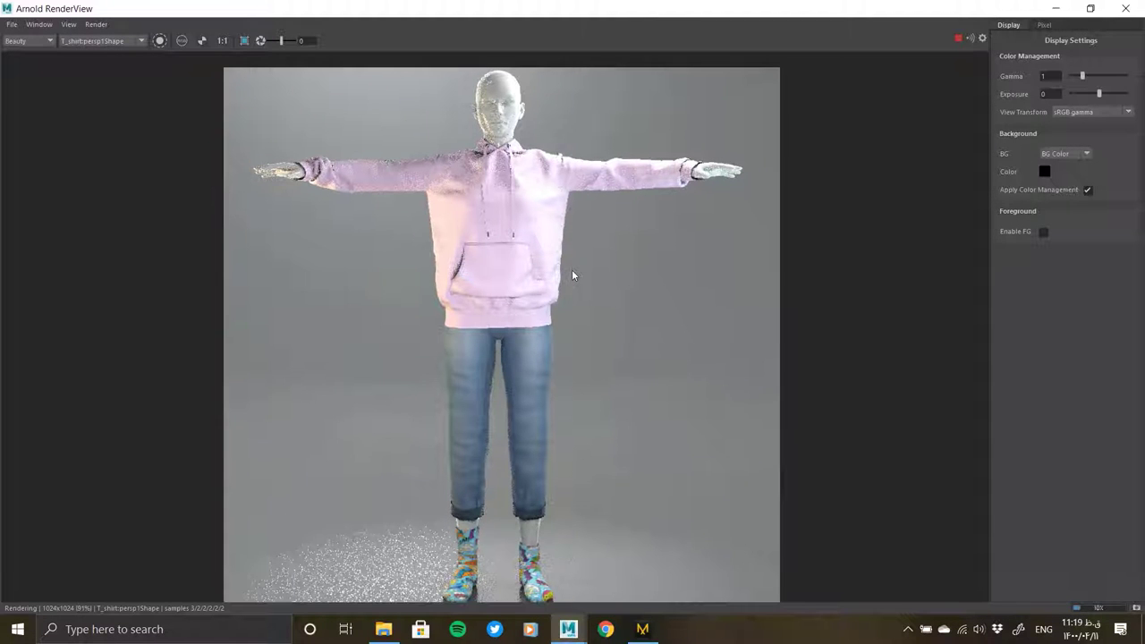
scroll(630, 367, up, 1)
- Minimise the render window and select the hoodie mesh
click(1091, 8)
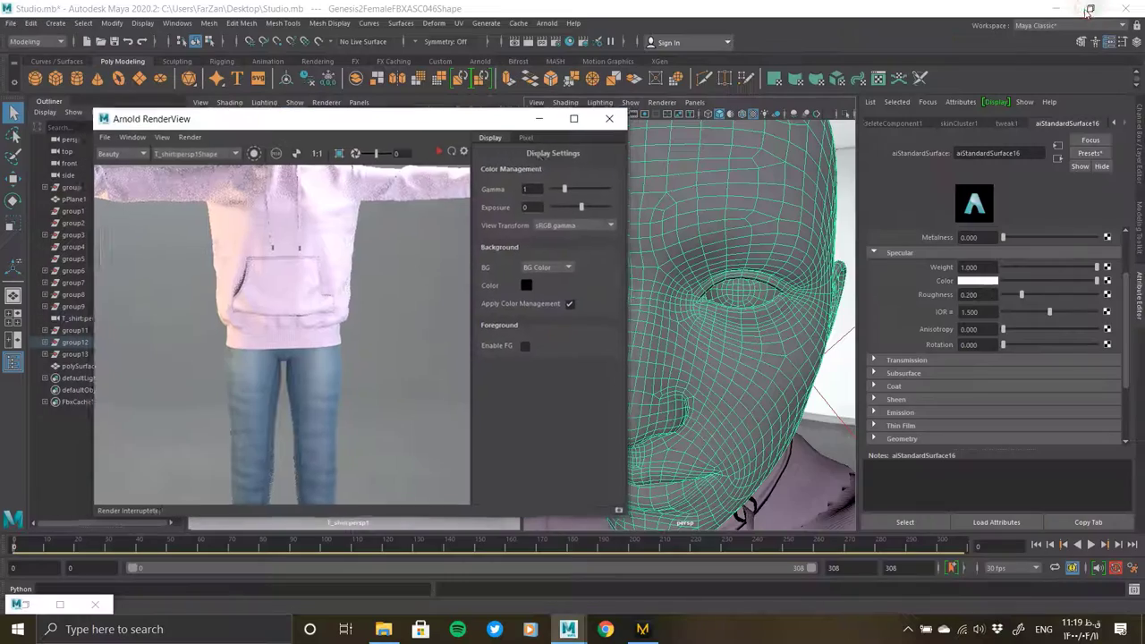
click(542, 123)
scroll(823, 480, down, 5)
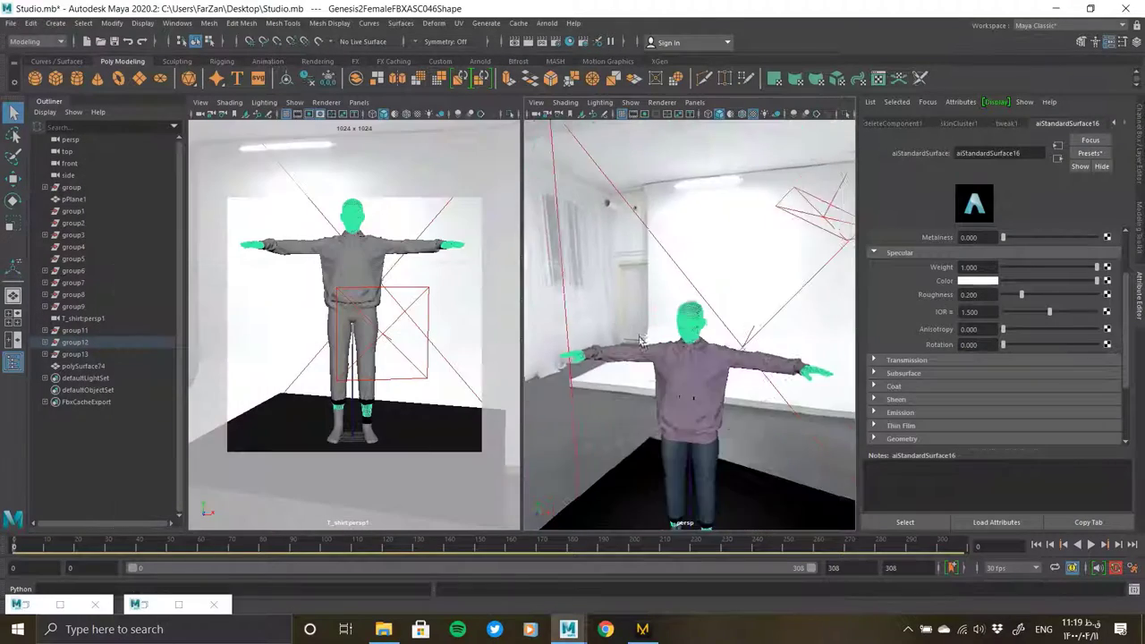
click(673, 327)
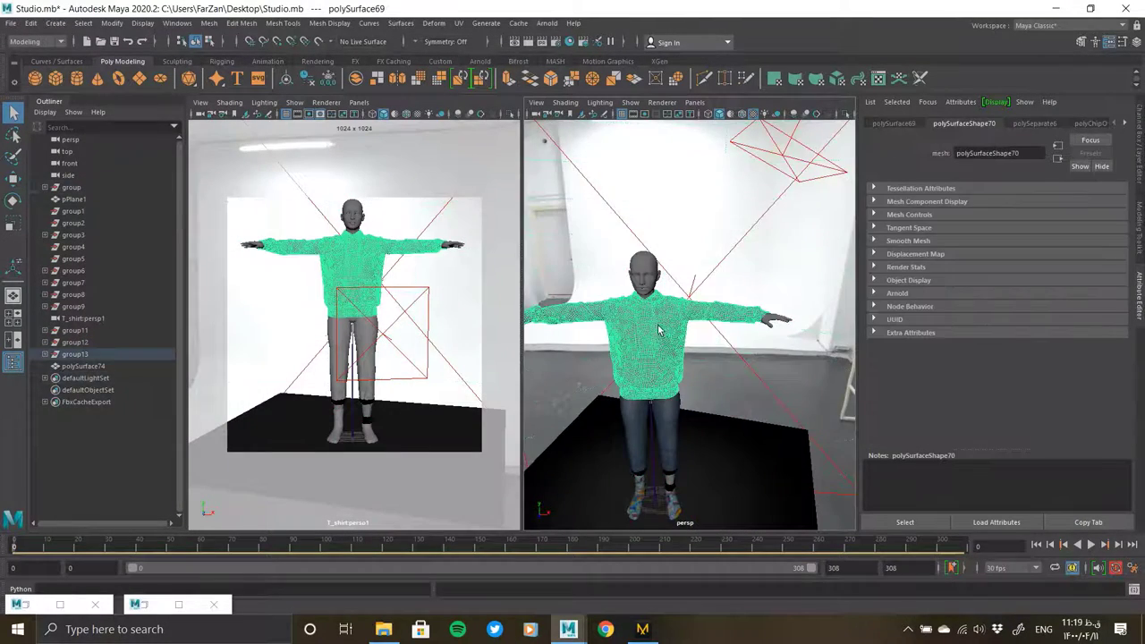
scroll(667, 335, up, 3)
scroll(669, 341, up, 3)
scroll(669, 342, down, 3)
scroll(667, 358, down, 3)
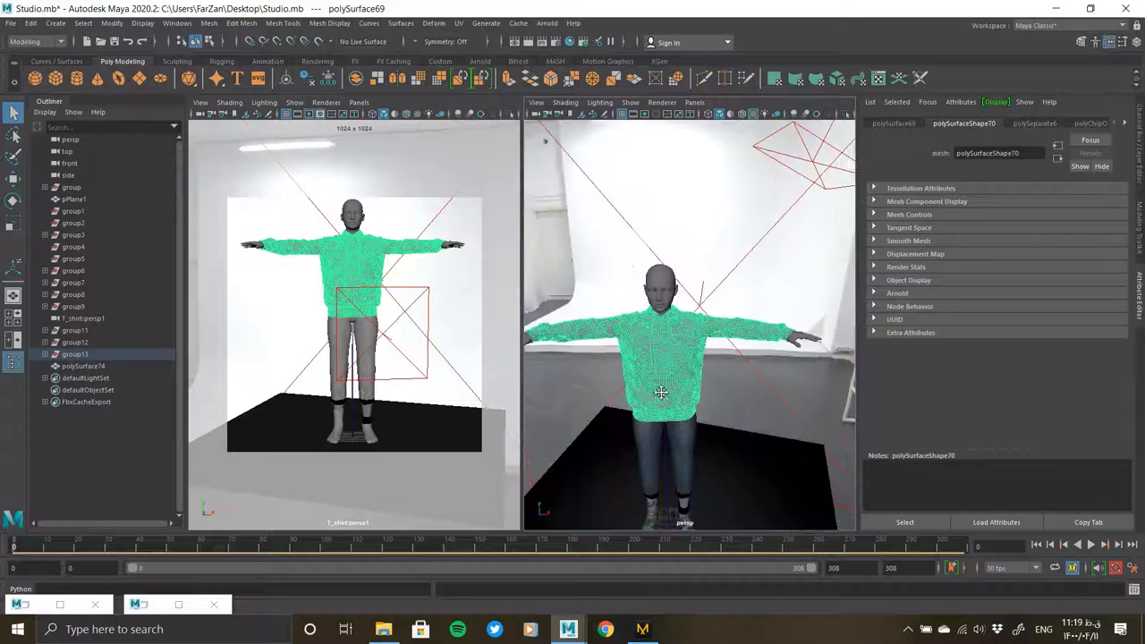
- Scrub to frame 49's walking pose, orbit the persp view and dolly the render camera
alt+middle_drag(663, 386, 677, 403)
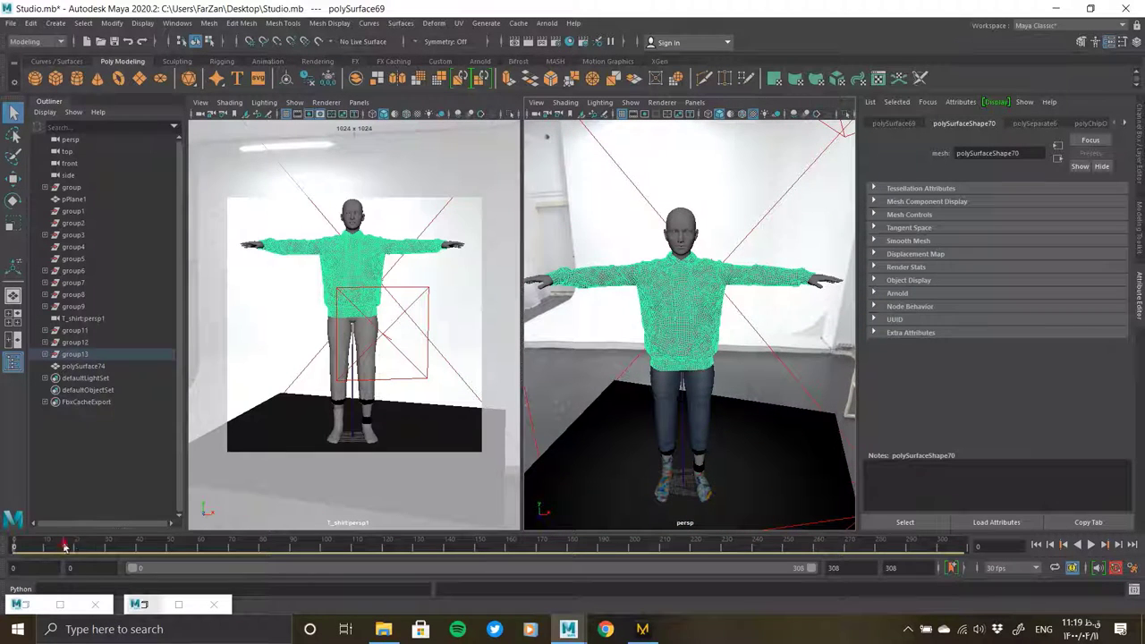
drag(92, 548, 163, 553)
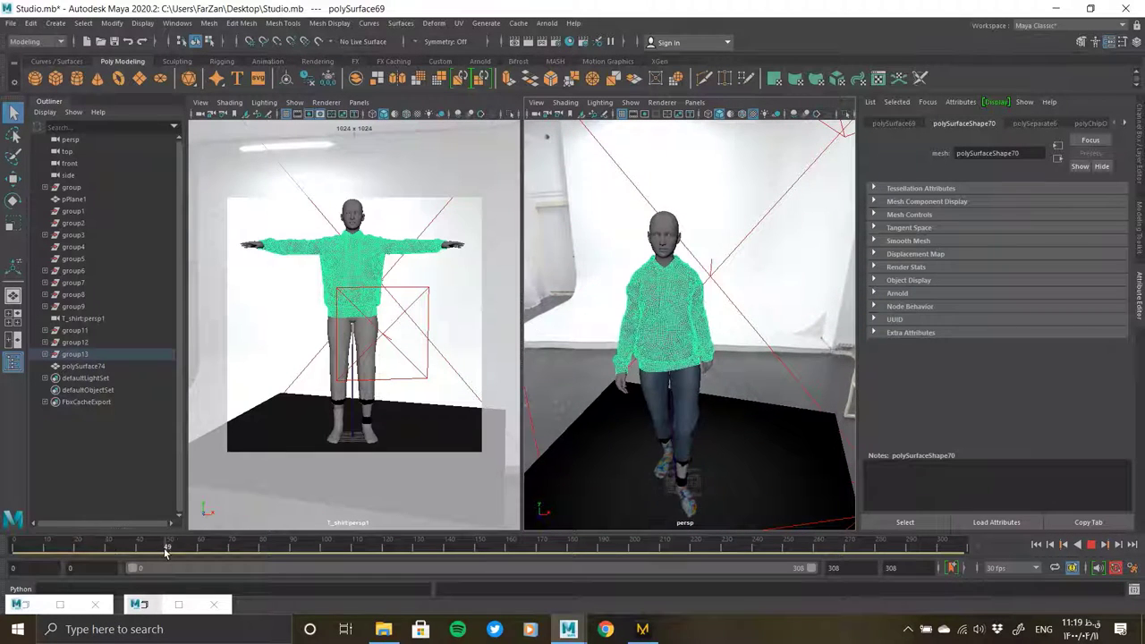
alt+drag(715, 436, 775, 391)
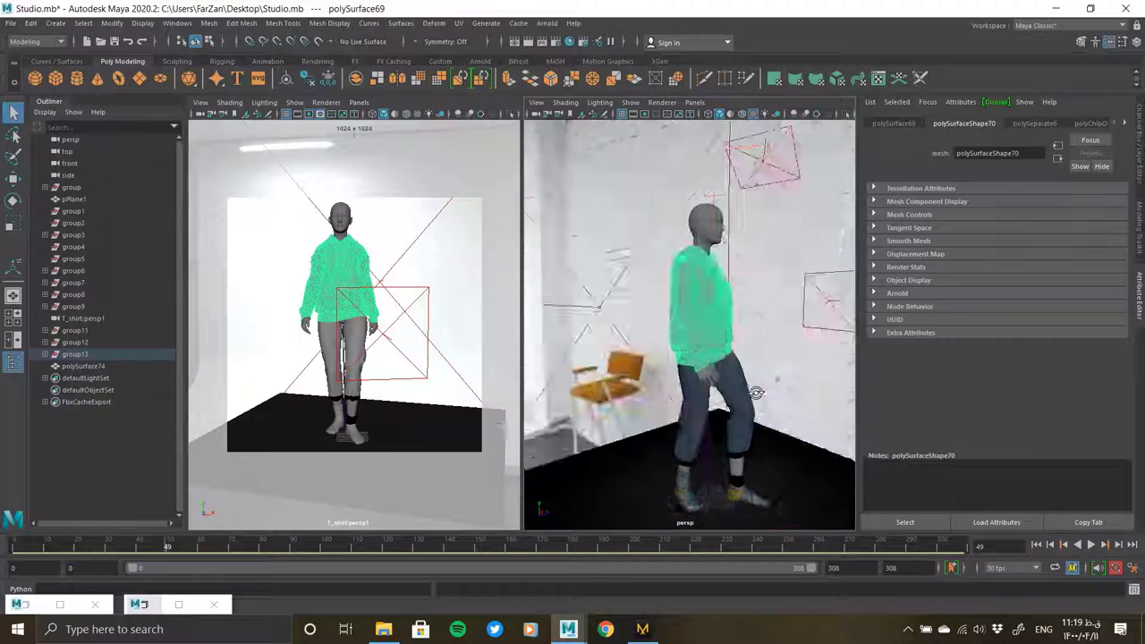
alt+middle_drag(351, 326, 369, 329)
alt+right_drag(369, 329, 382, 320)
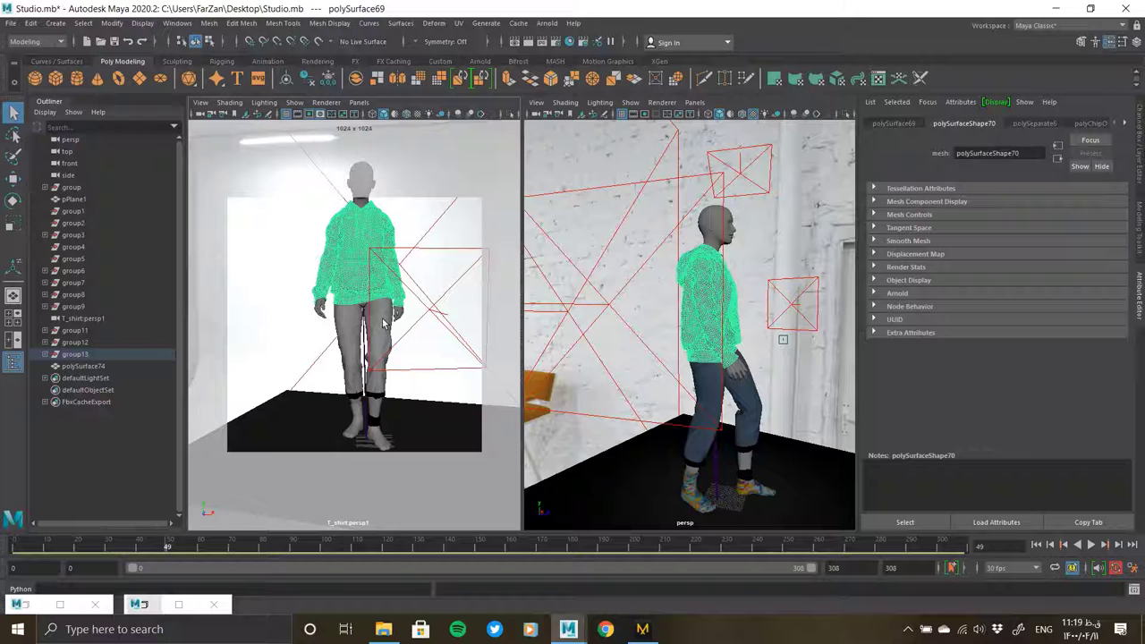
- Bring the Arnold RenderView back from the taskbar and zoom around the previous render
click(143, 606)
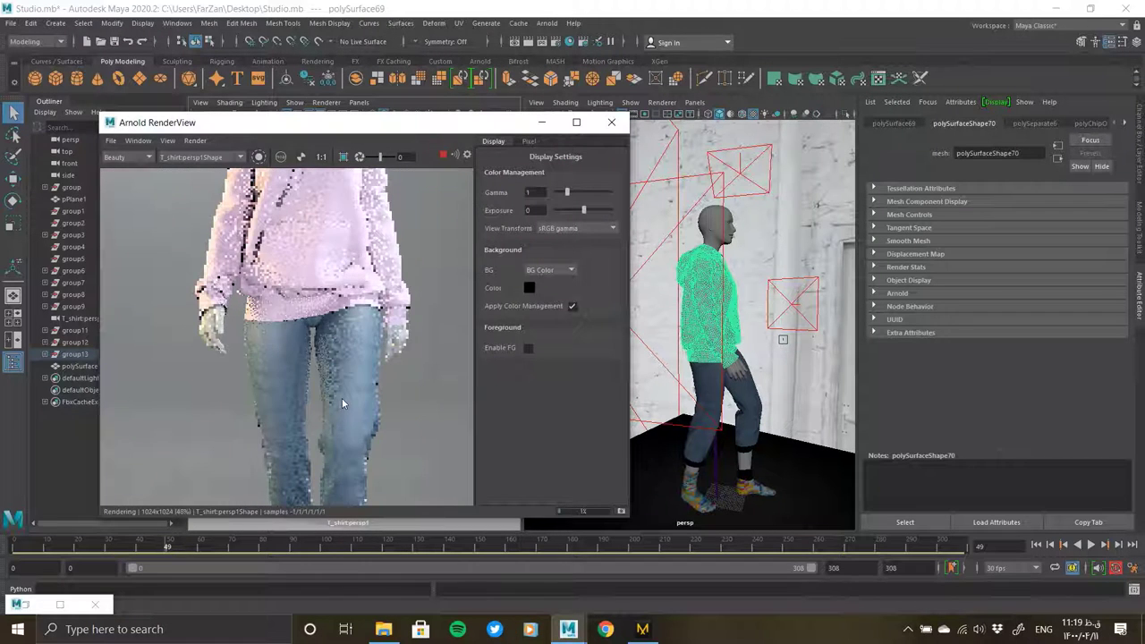
scroll(351, 359, down, 3)
scroll(340, 314, up, 3)
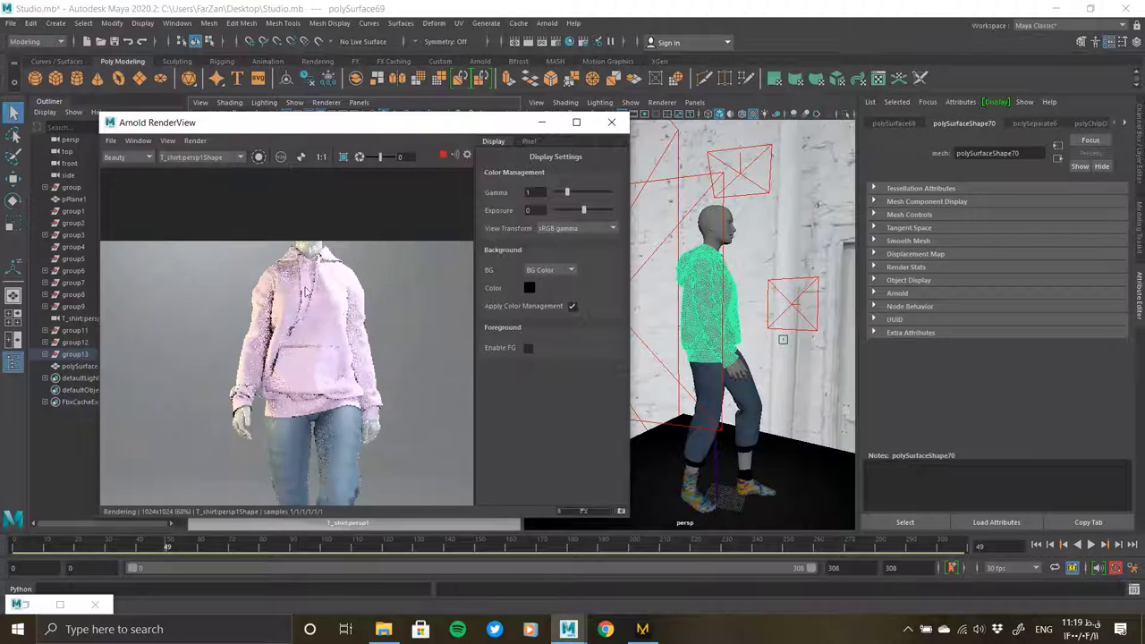
scroll(299, 295, up, 2)
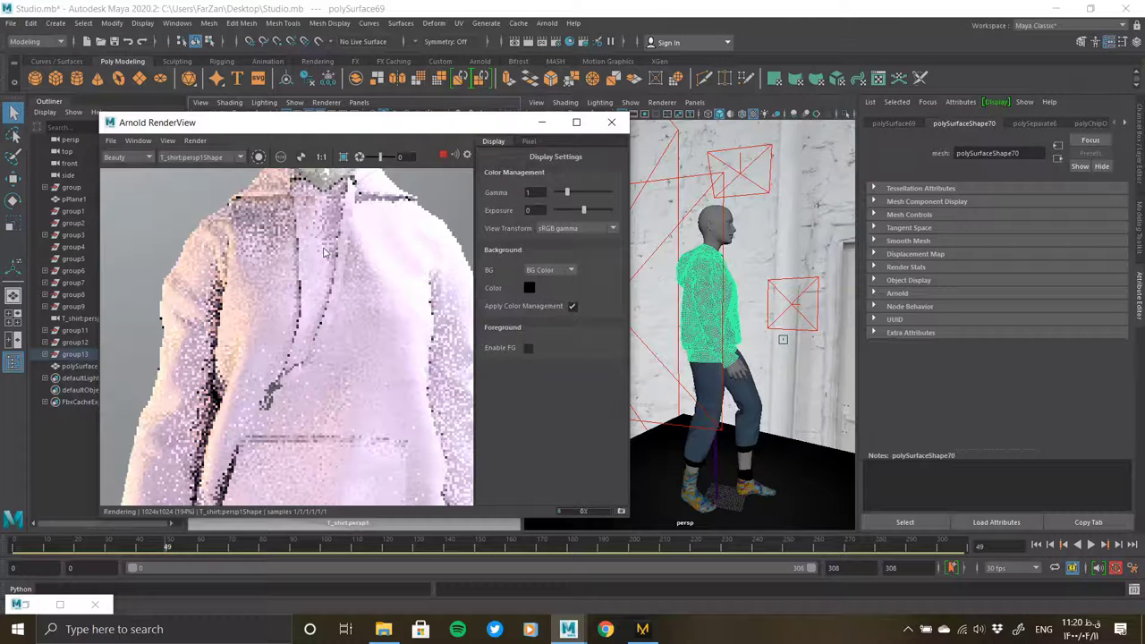
scroll(324, 253, down, 4)
scroll(345, 426, up, 1)
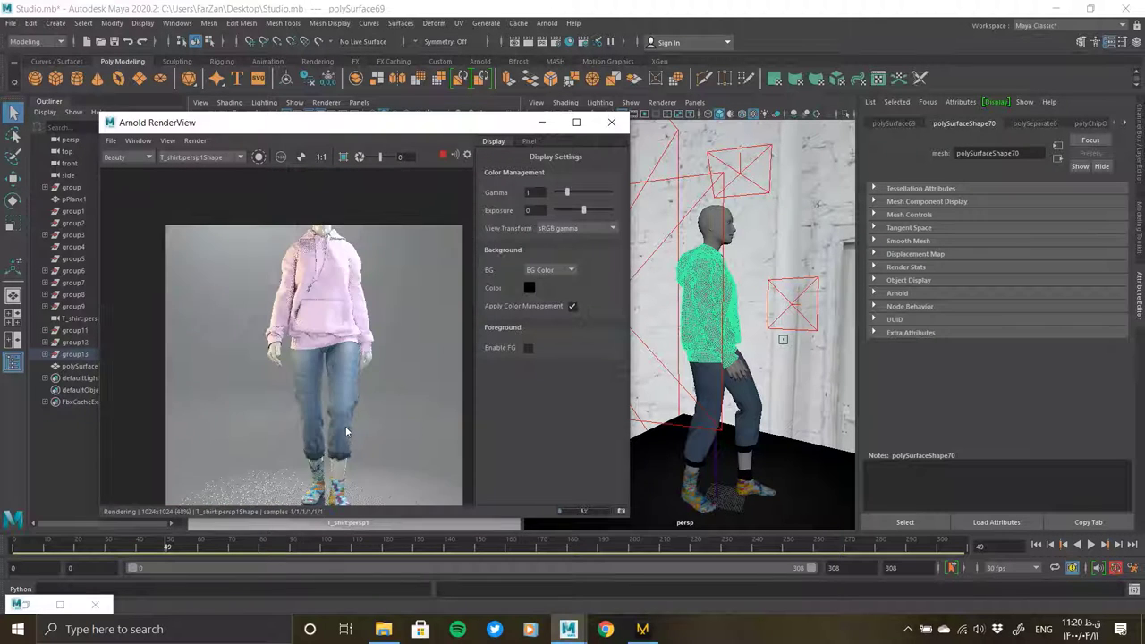
scroll(344, 427, up, 2)
scroll(336, 433, up, 2)
scroll(331, 438, up, 2)
scroll(384, 246, down, 1)
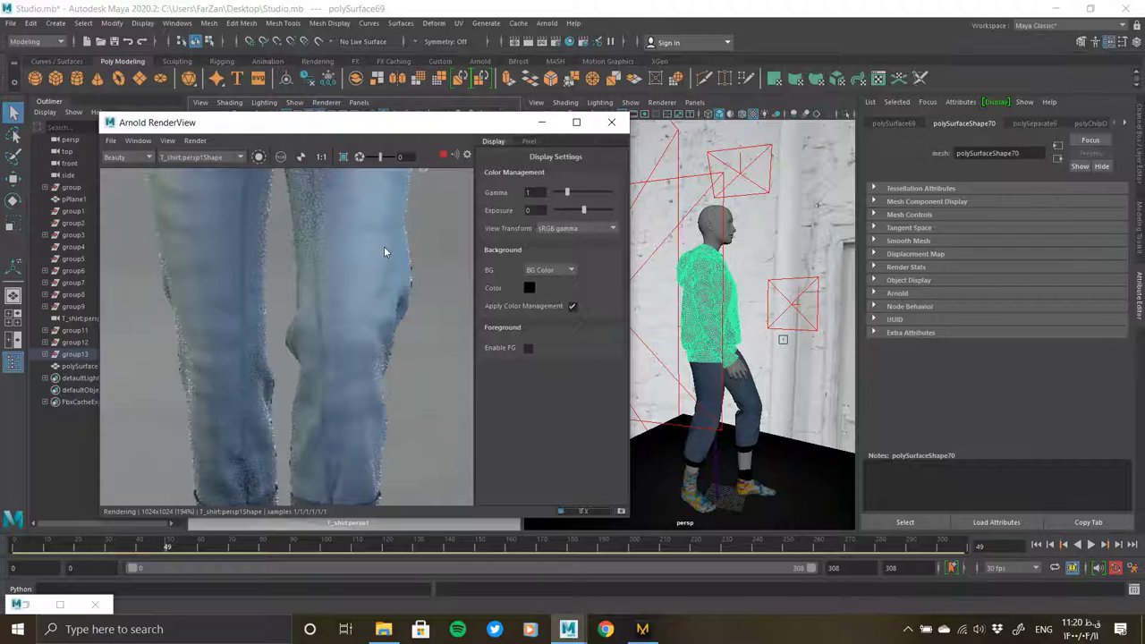
scroll(349, 387, up, 3)
scroll(349, 386, down, 3)
scroll(348, 399, down, 2)
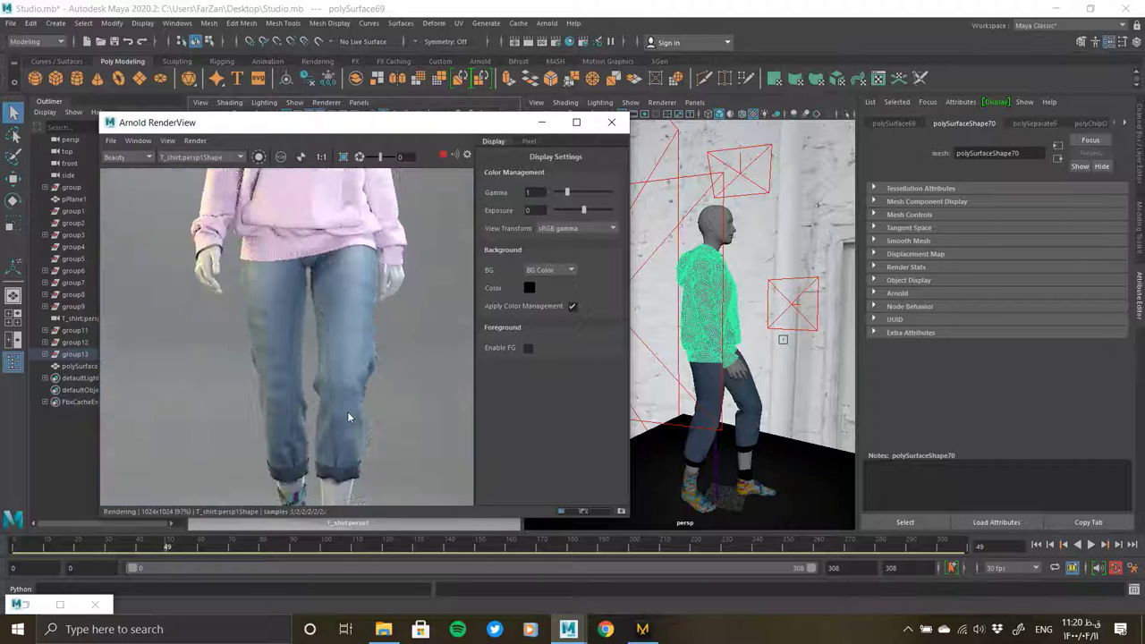
scroll(344, 408, down, 1)
scroll(313, 487, up, 3)
scroll(313, 487, down, 2)
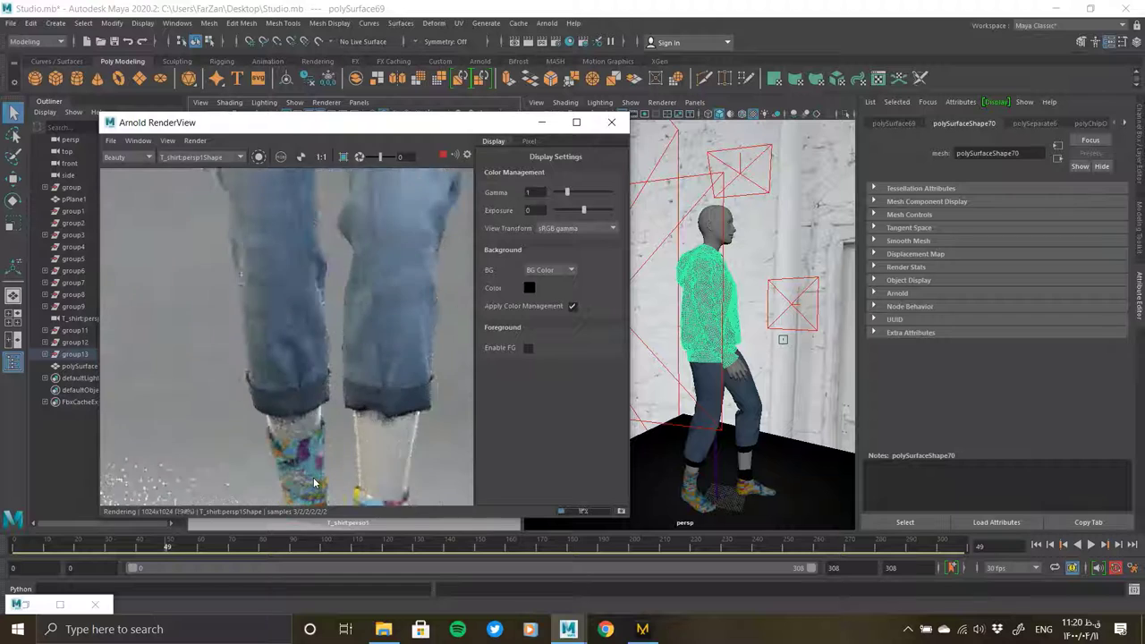
scroll(313, 487, down, 2)
scroll(321, 195, up, 4)
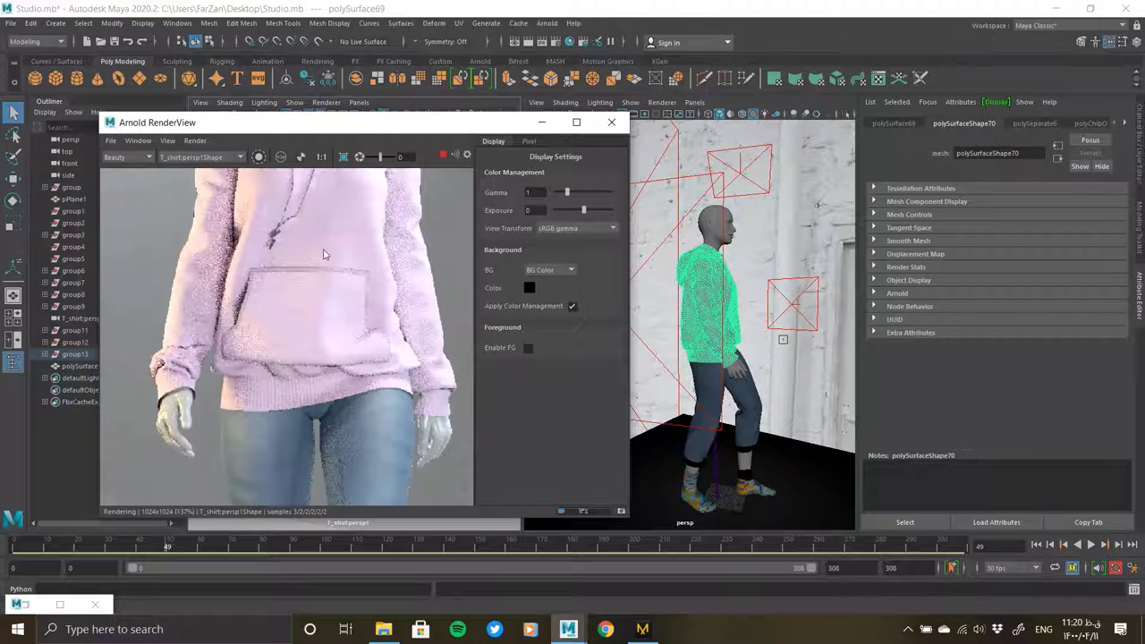
scroll(336, 461, down, 2)
scroll(328, 206, down, 1)
scroll(325, 296, up, 6)
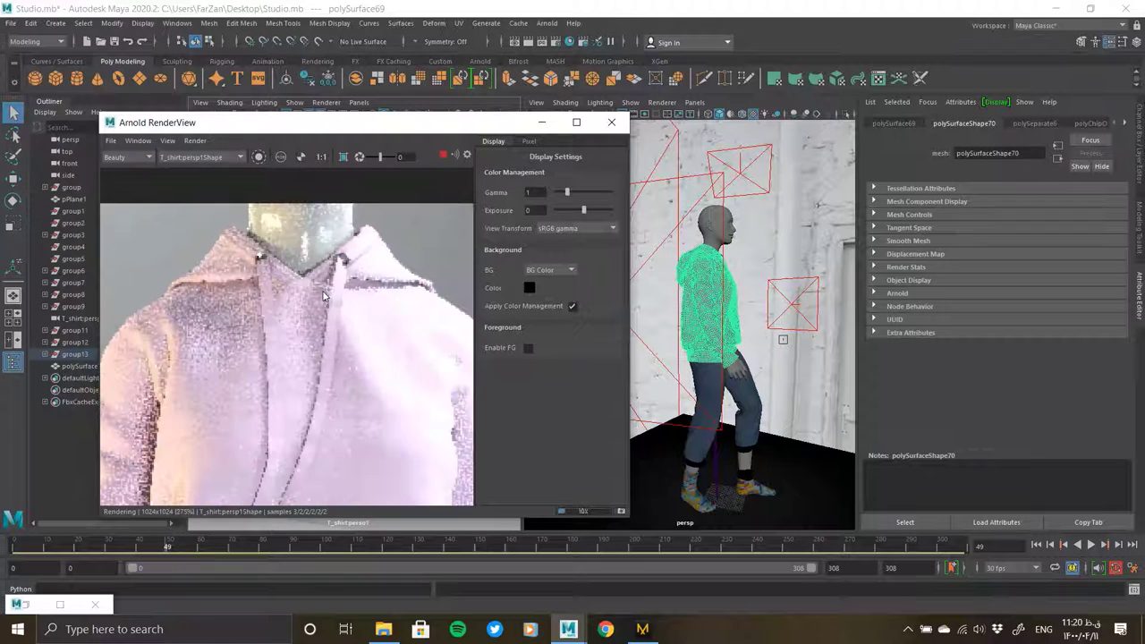
scroll(334, 268, down, 2)
scroll(334, 267, down, 2)
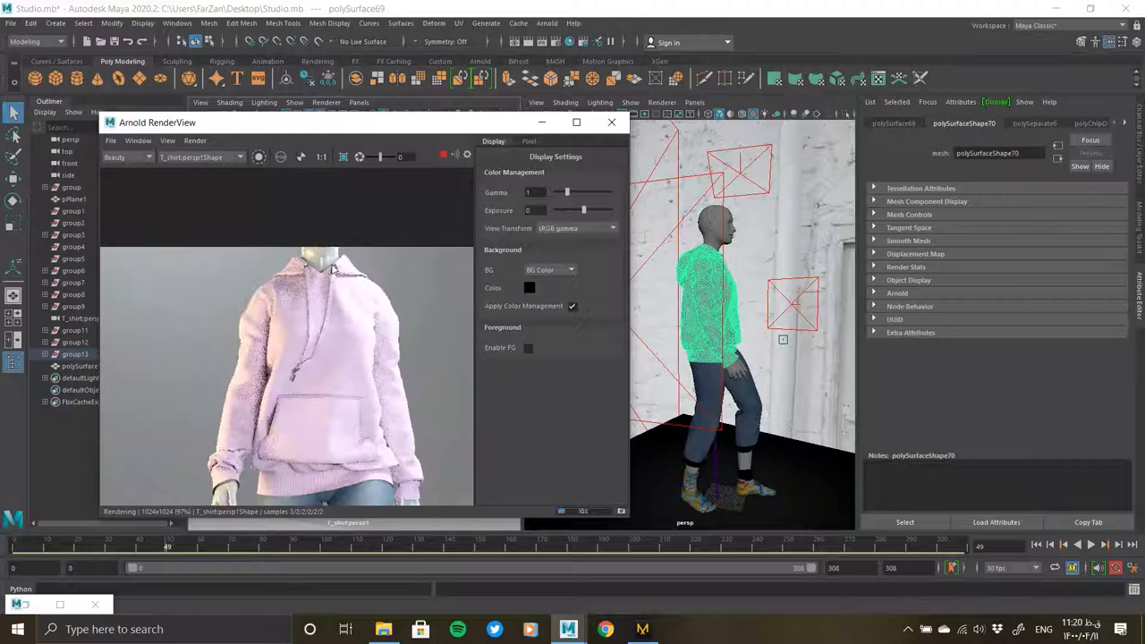
- Re-render the frame-49 walking pose at 1024×1024 and zoom in on the pink hoodie
click(259, 156)
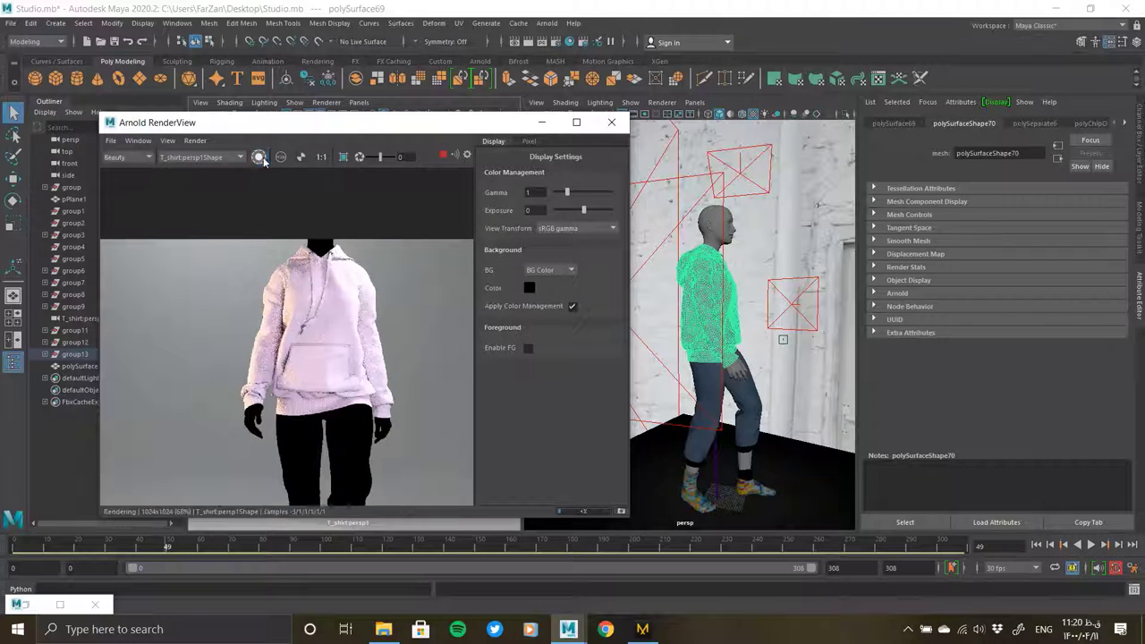
click(281, 157)
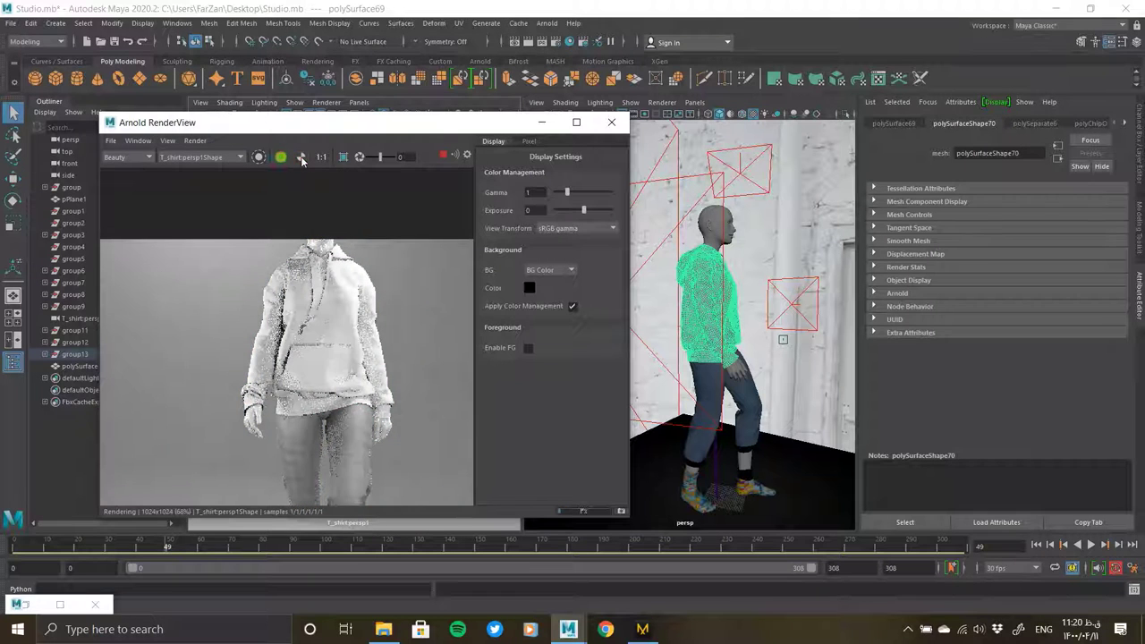
scroll(287, 340, up, 3)
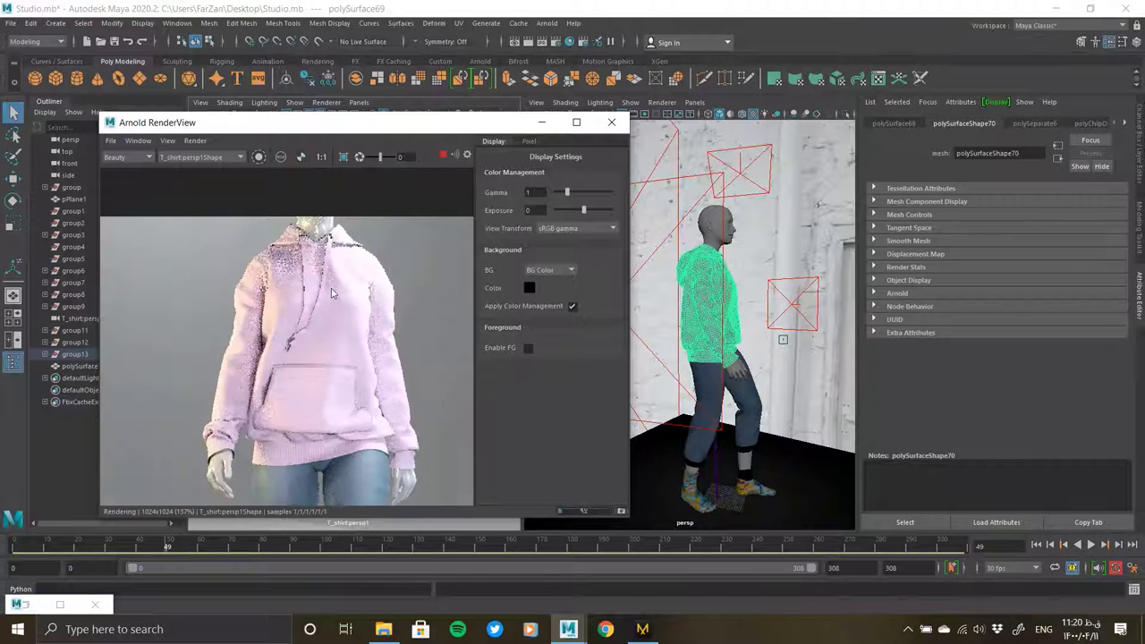
scroll(286, 340, up, 2)
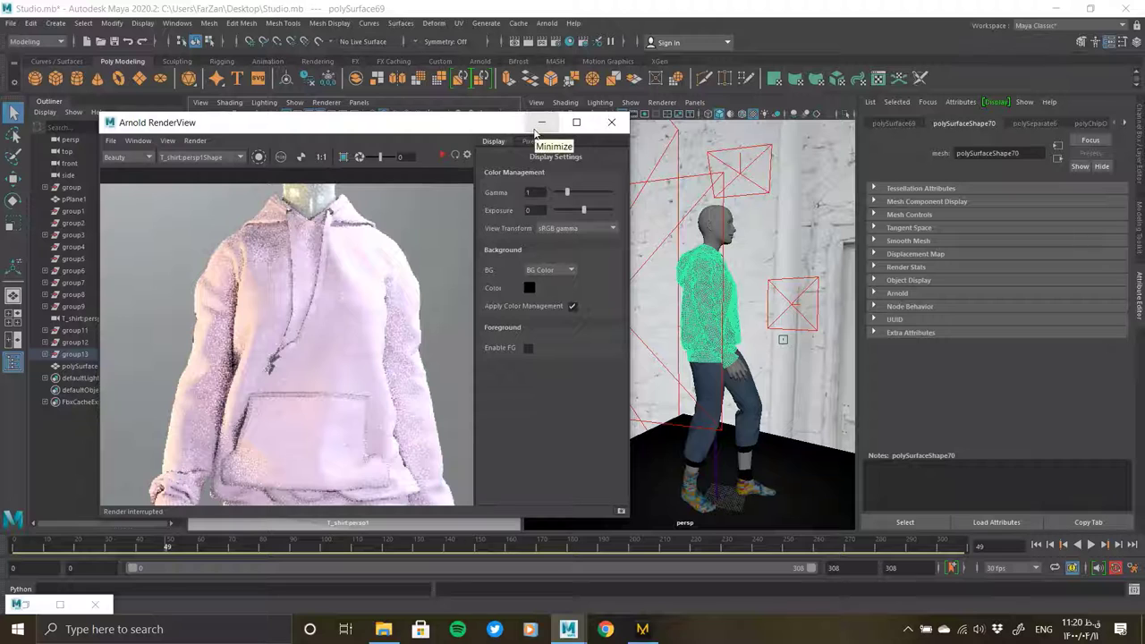